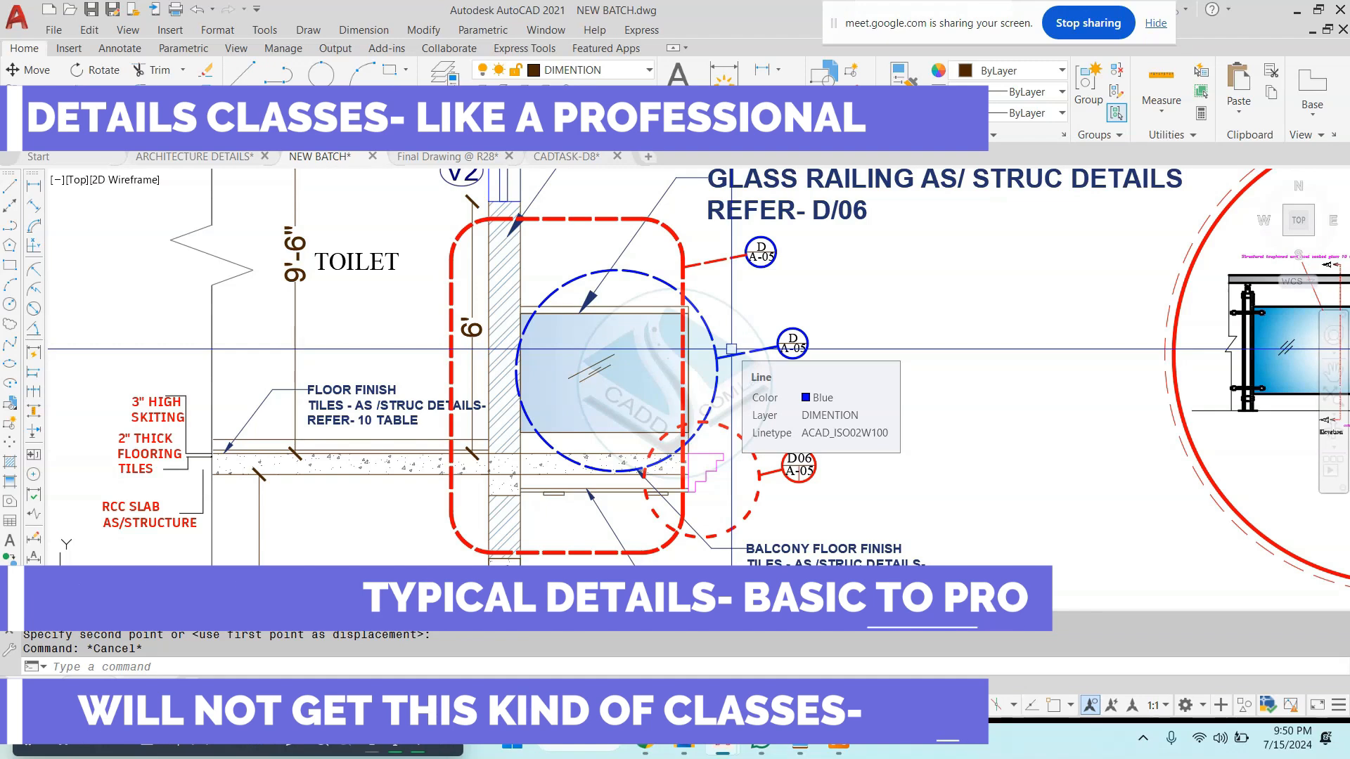
key("Escape")
key("Escape")
scroll(776, 338, "down", 2)
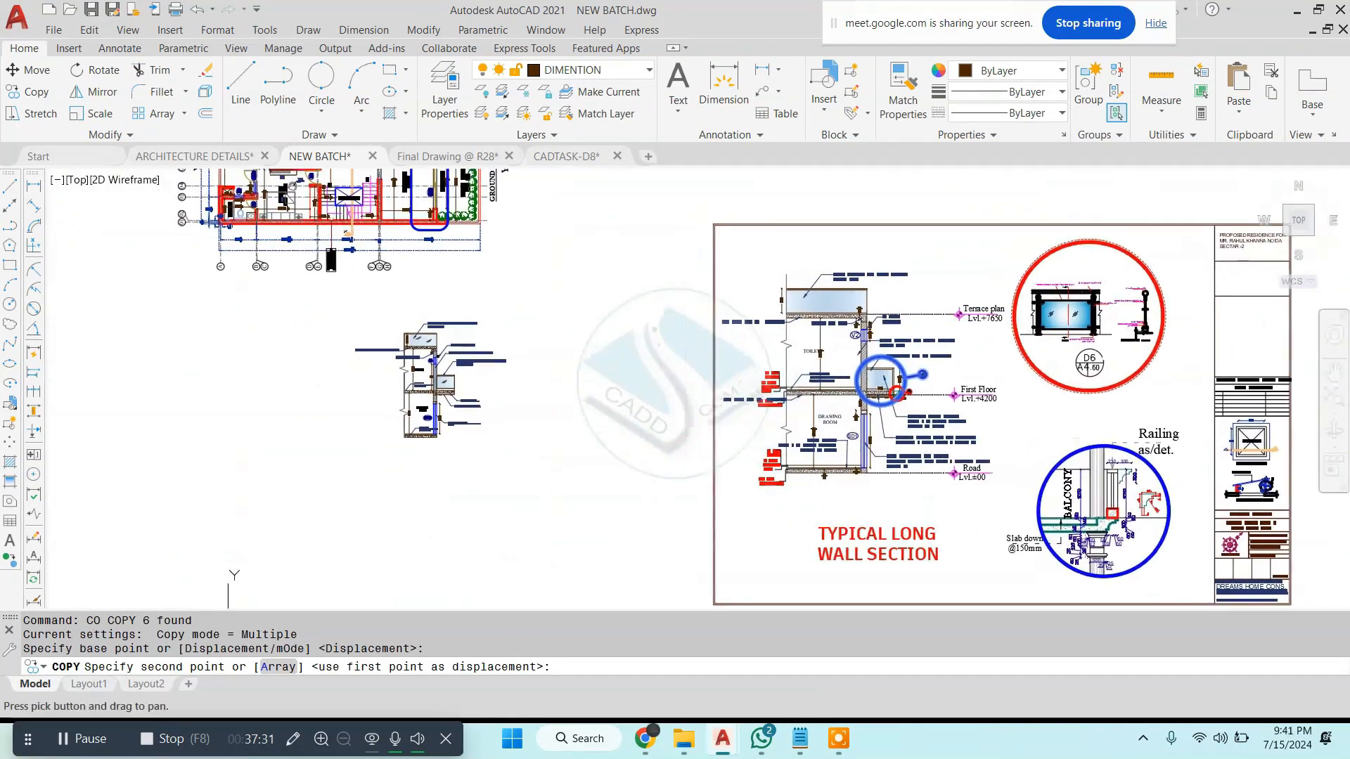
scroll(473, 381, "up", 4)
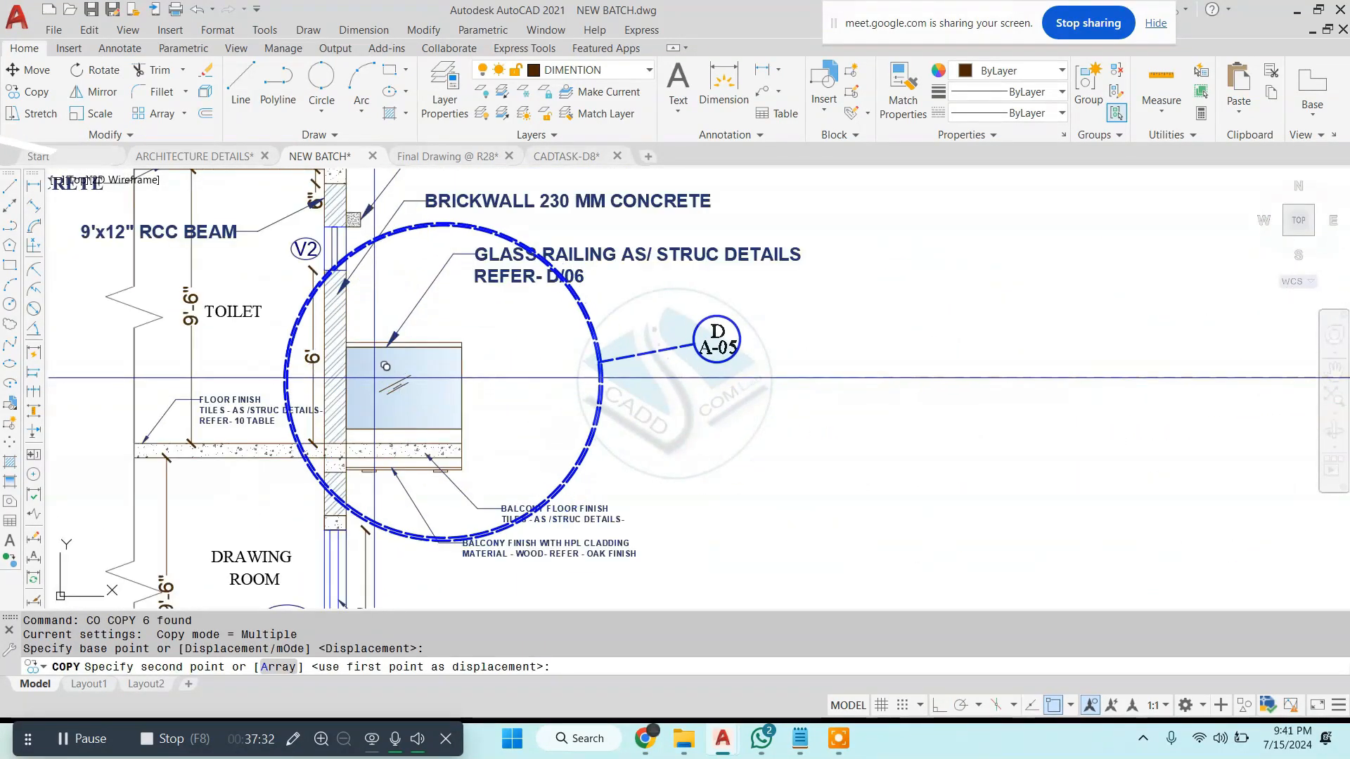
- Place the copied dashed D/A-05 detail callout around the glass railing and scale it down to fit the balcony
left_click(348, 382)
key("Escape")
left_click(715, 341)
left_click(537, 392)
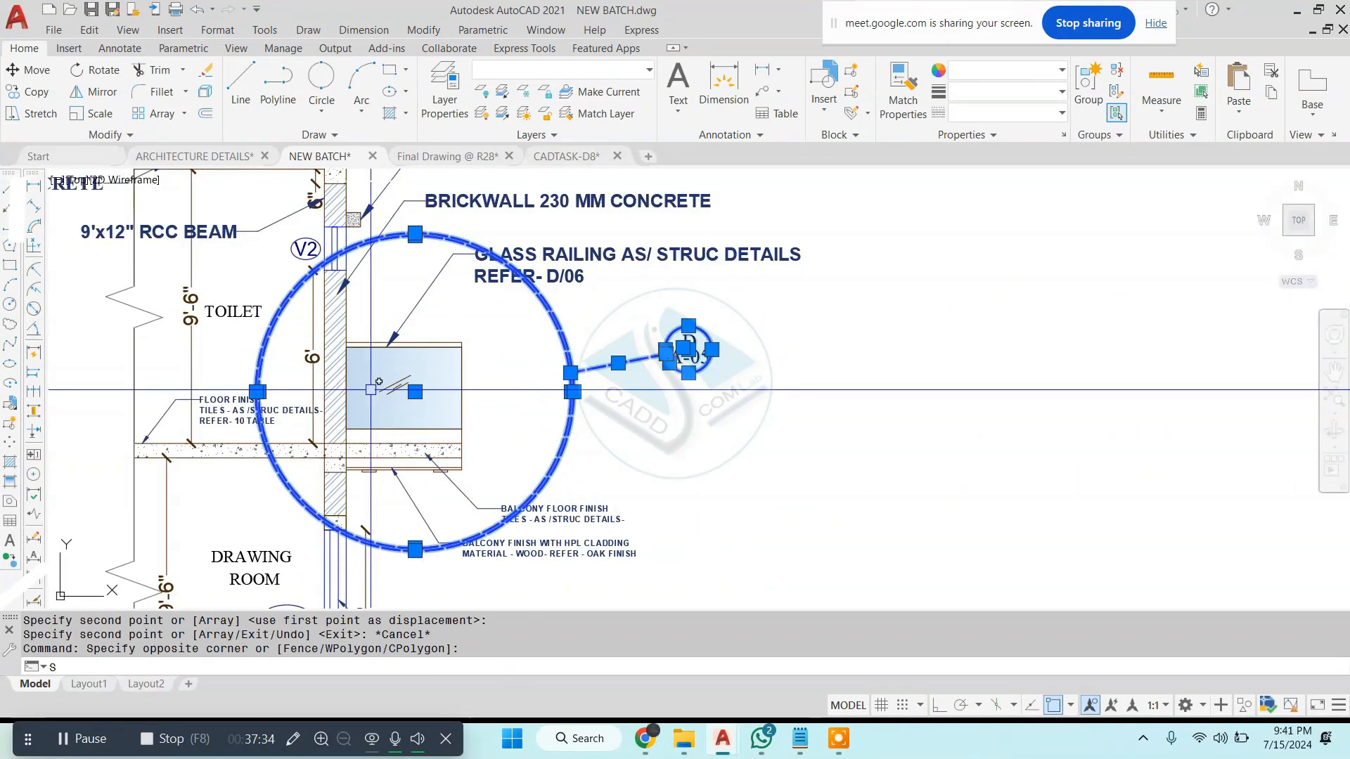
type("sc")
key("Return")
left_click(403, 388)
scroll(505, 434, "up", 2)
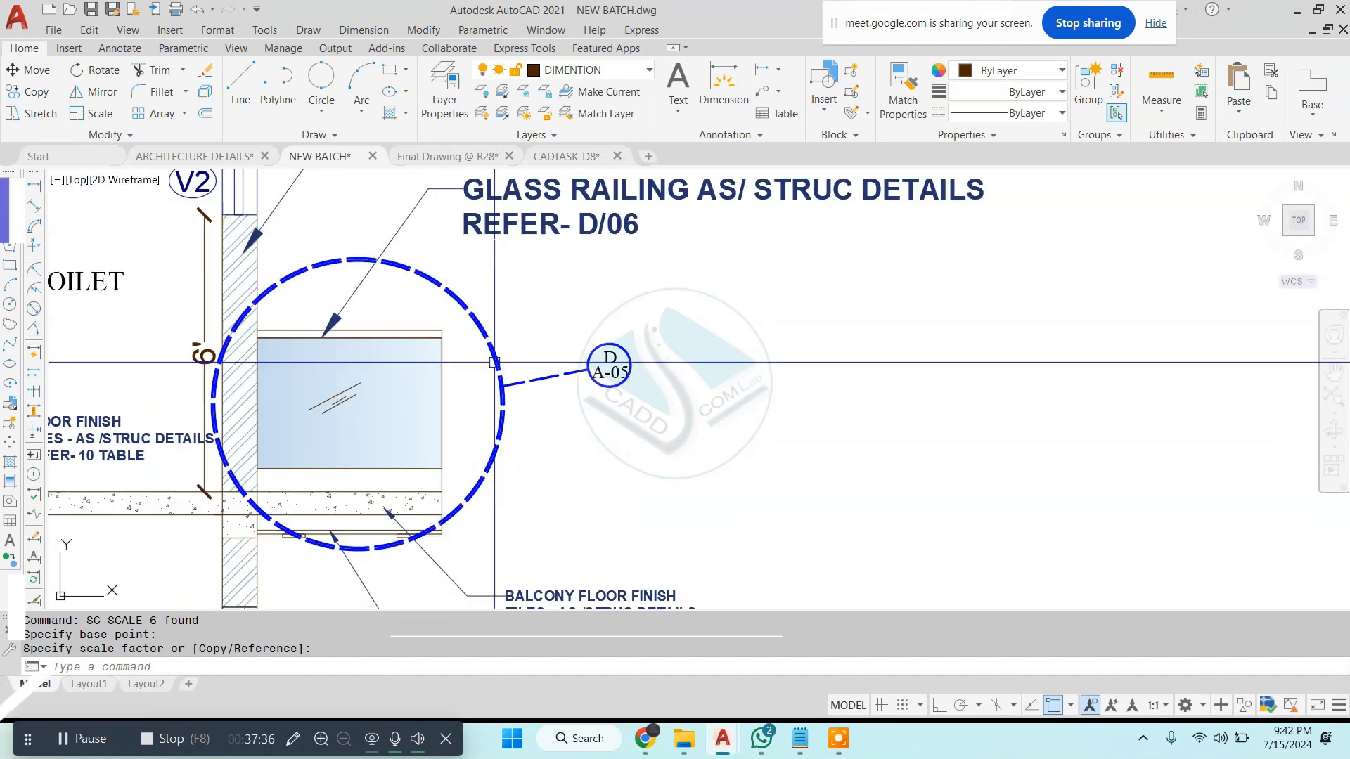
key("Escape")
- Draw a horizontal line across the D/A-05 callout bubble to separate its two rows of text
scroll(607, 368, "up", 6)
type("l")
key("Return")
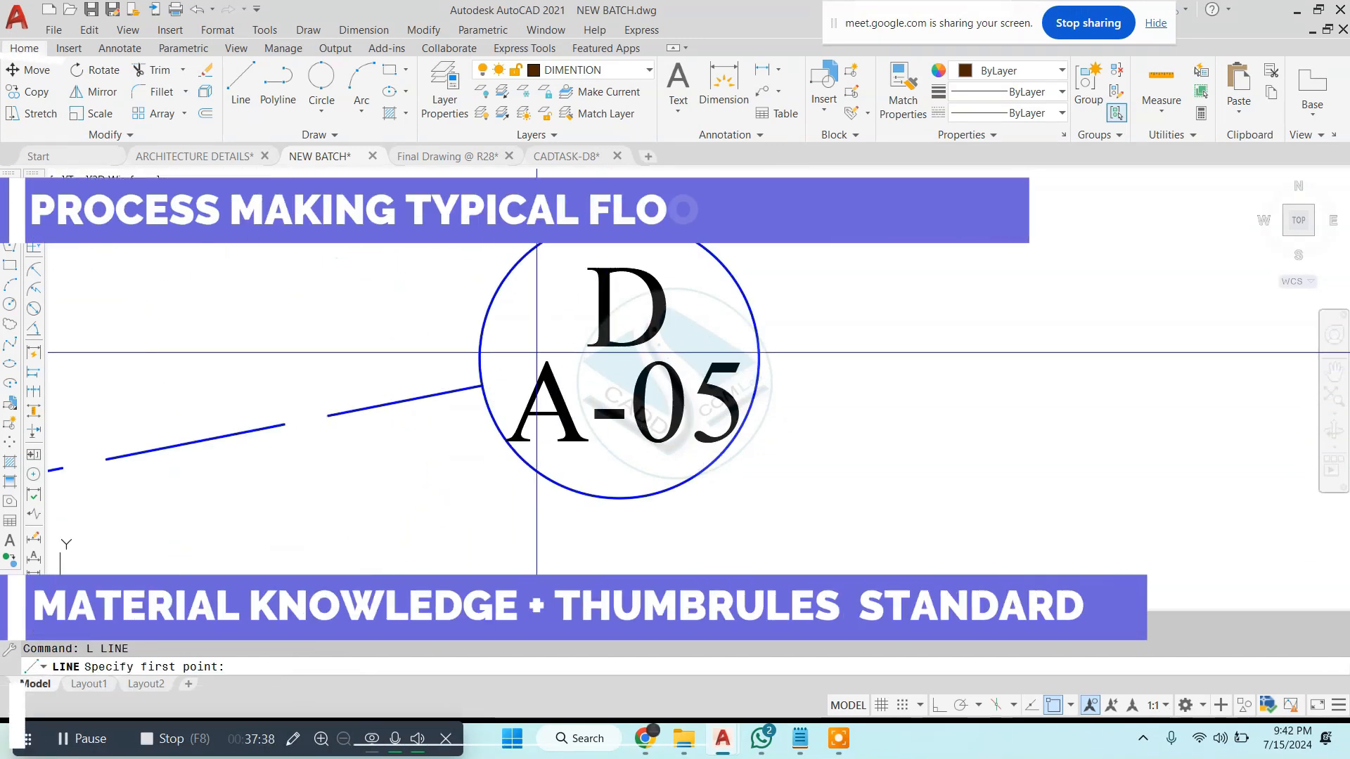
left_click(474, 365)
scroll(741, 358, "down", 6)
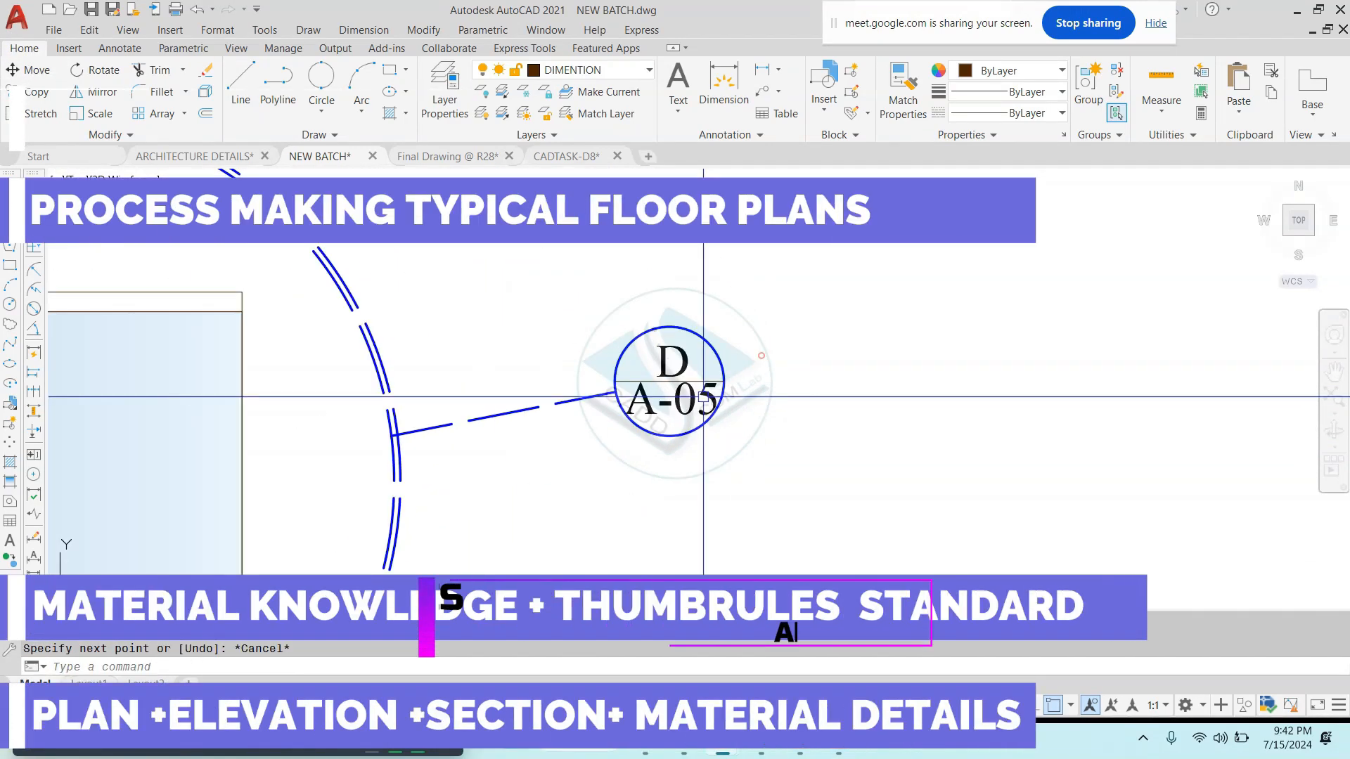
key("Escape")
- Try to draw a 6" horizontal line outward from the outer edge of the balcony floor, with Ortho on
scroll(622, 375, "down", 5)
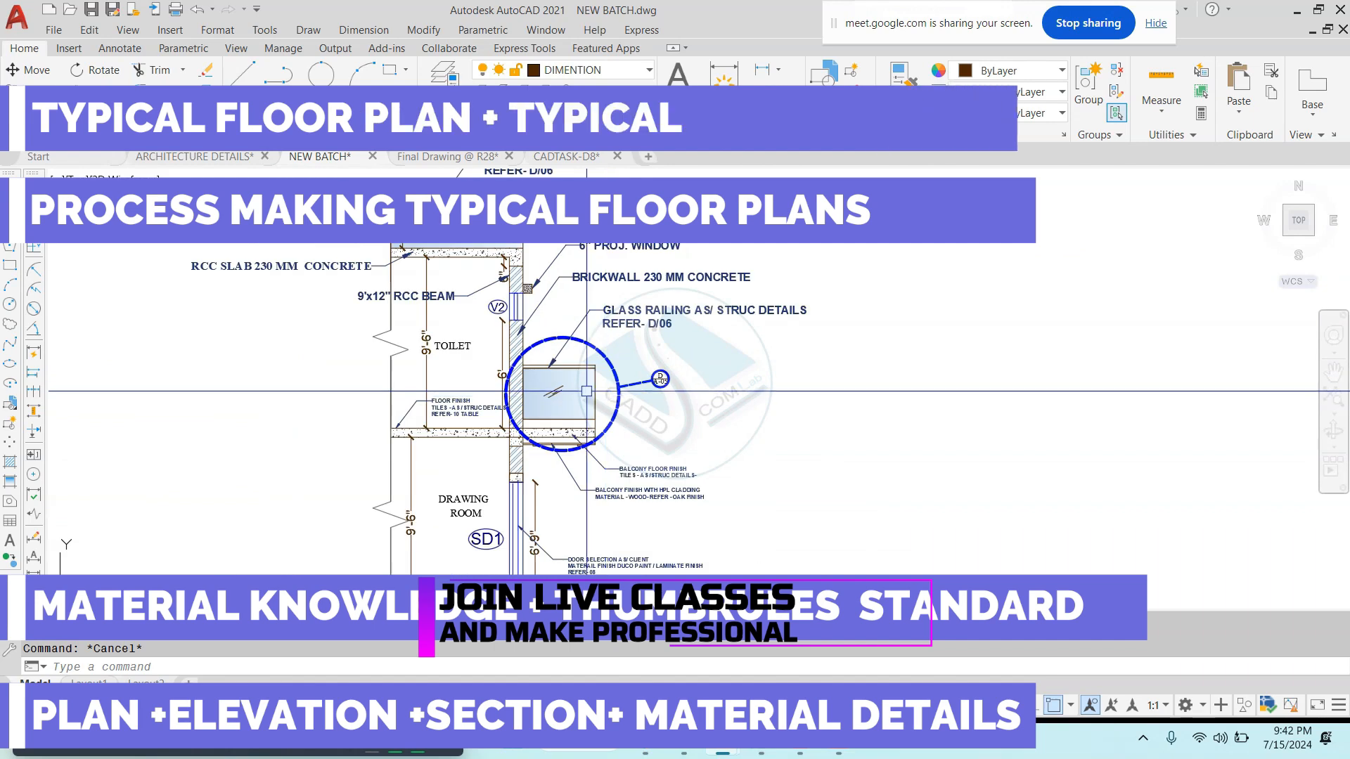
scroll(583, 398, "up", 4)
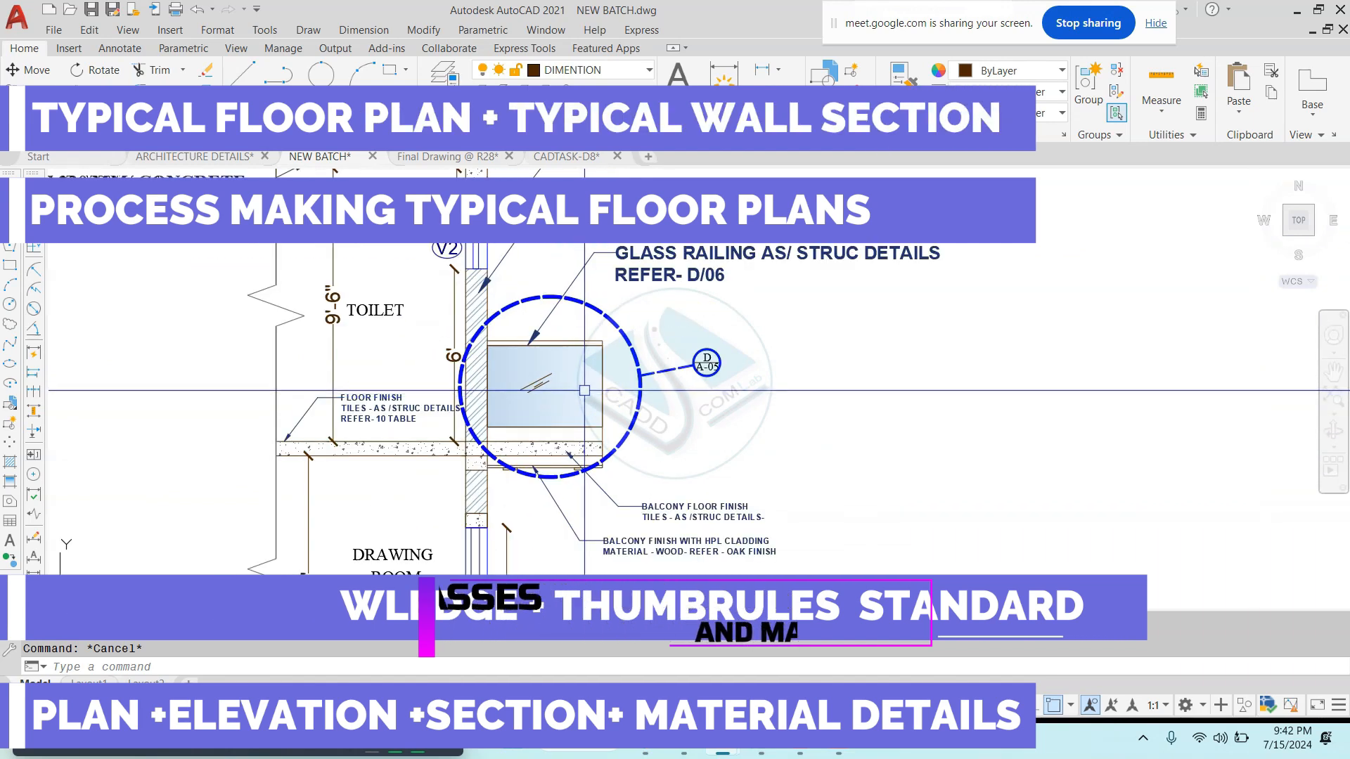
key("Escape")
key("Escape")
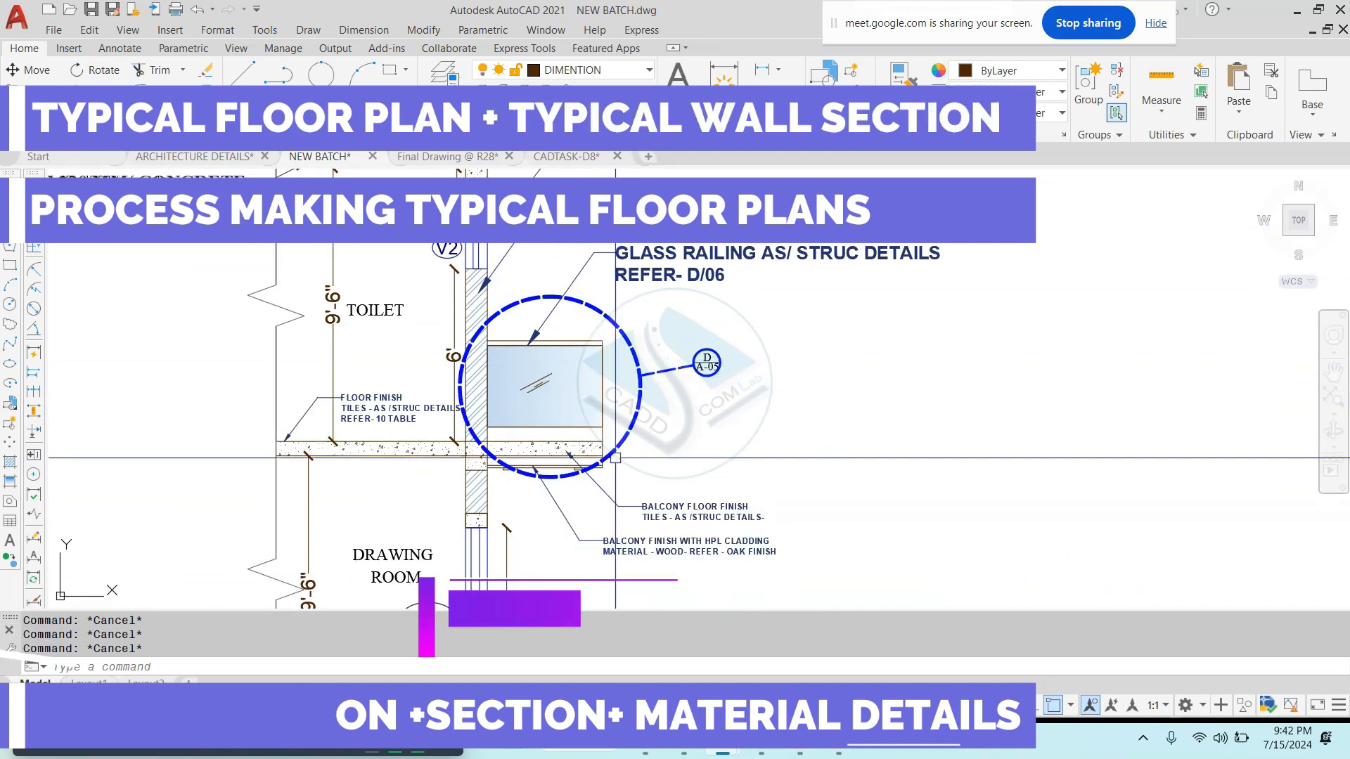
scroll(613, 460, "up", 3)
scroll(584, 422, "up", 3)
type("l")
key("Return")
left_click(573, 398)
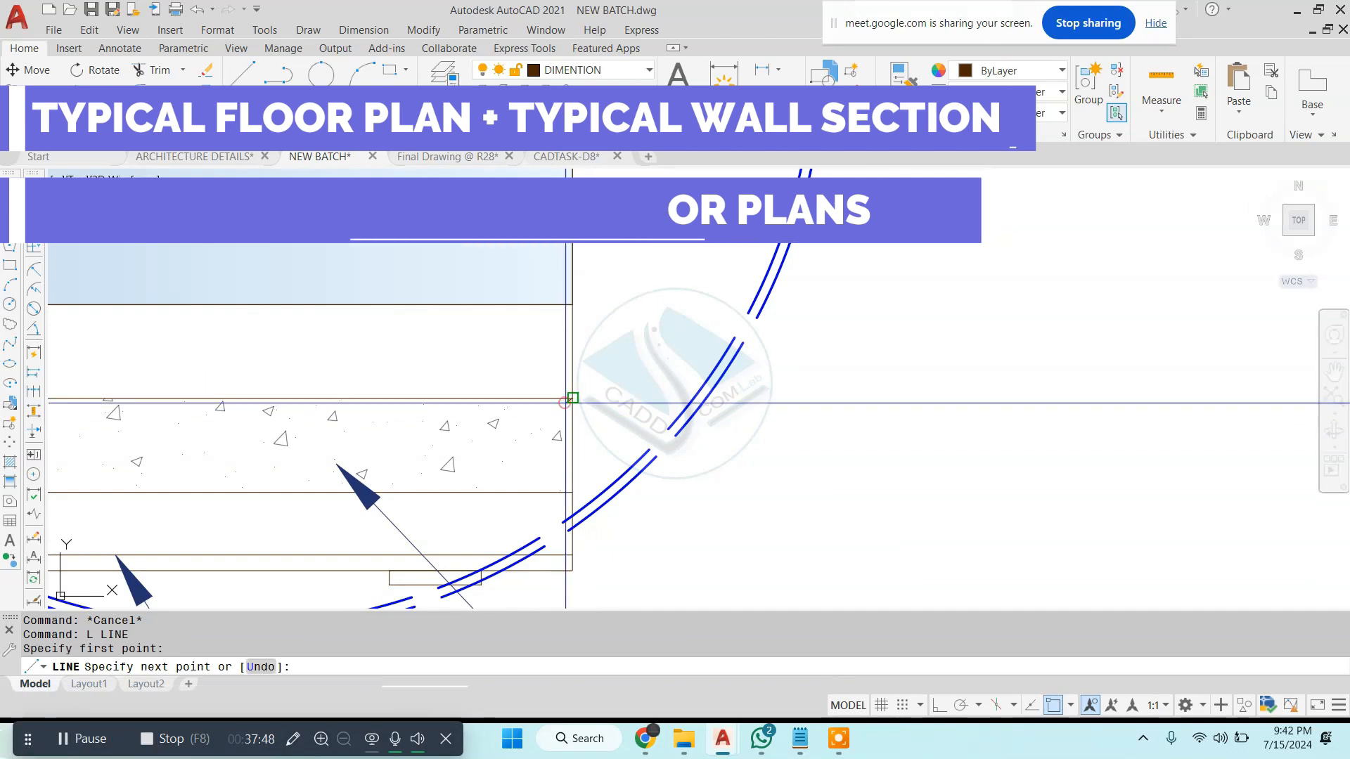
key("F8")
type("6")
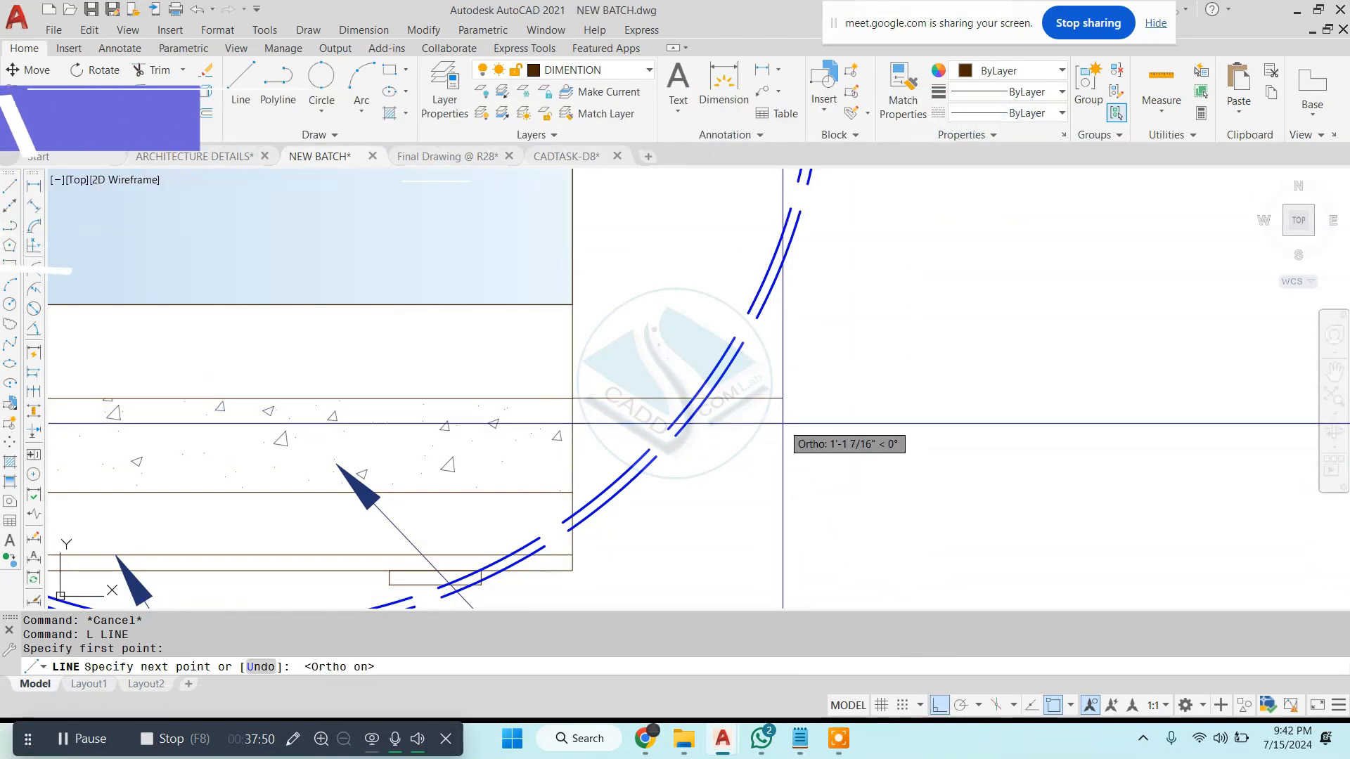
key("Return")
key("ctrl+z")
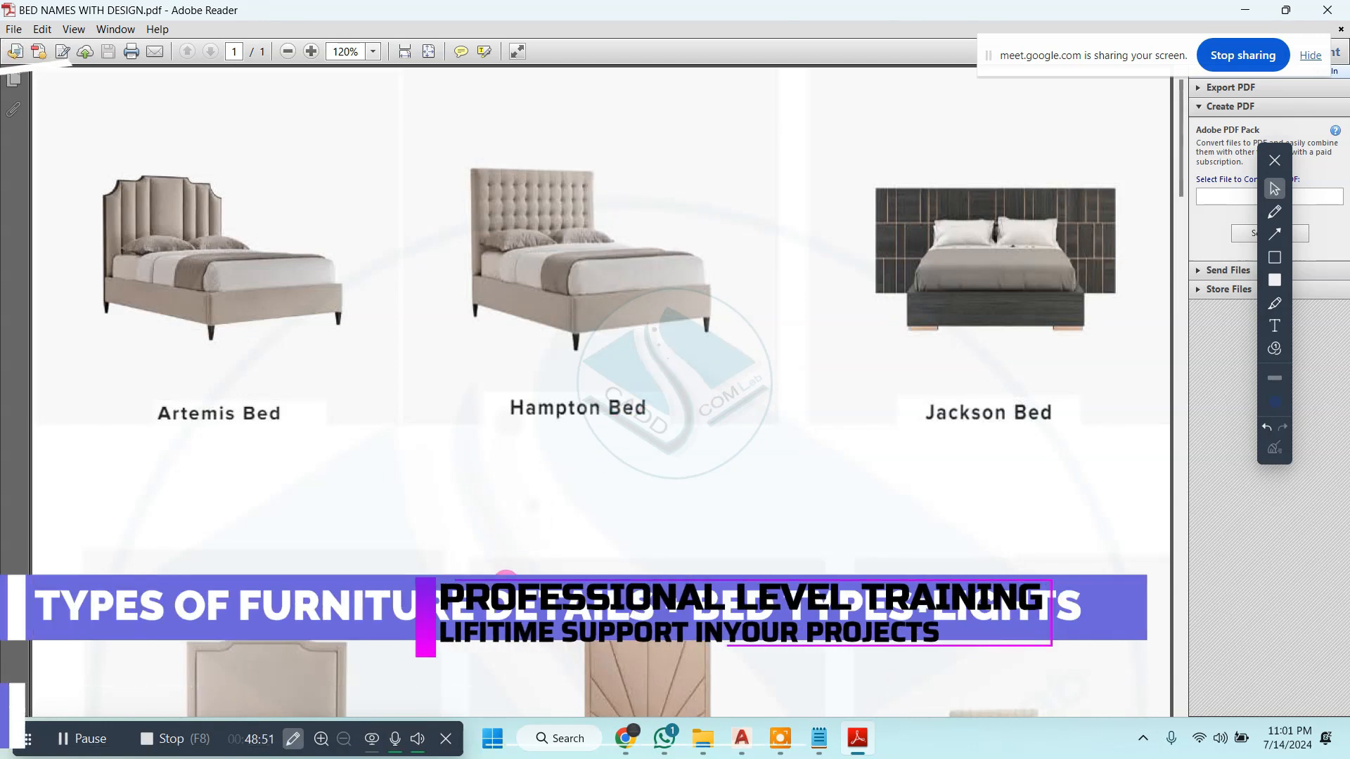
- Look through the bed designs and their names in the BED NAMES WITH DESIGN.pdf document in Adobe Reader
scroll(769, 422, "down", 3)
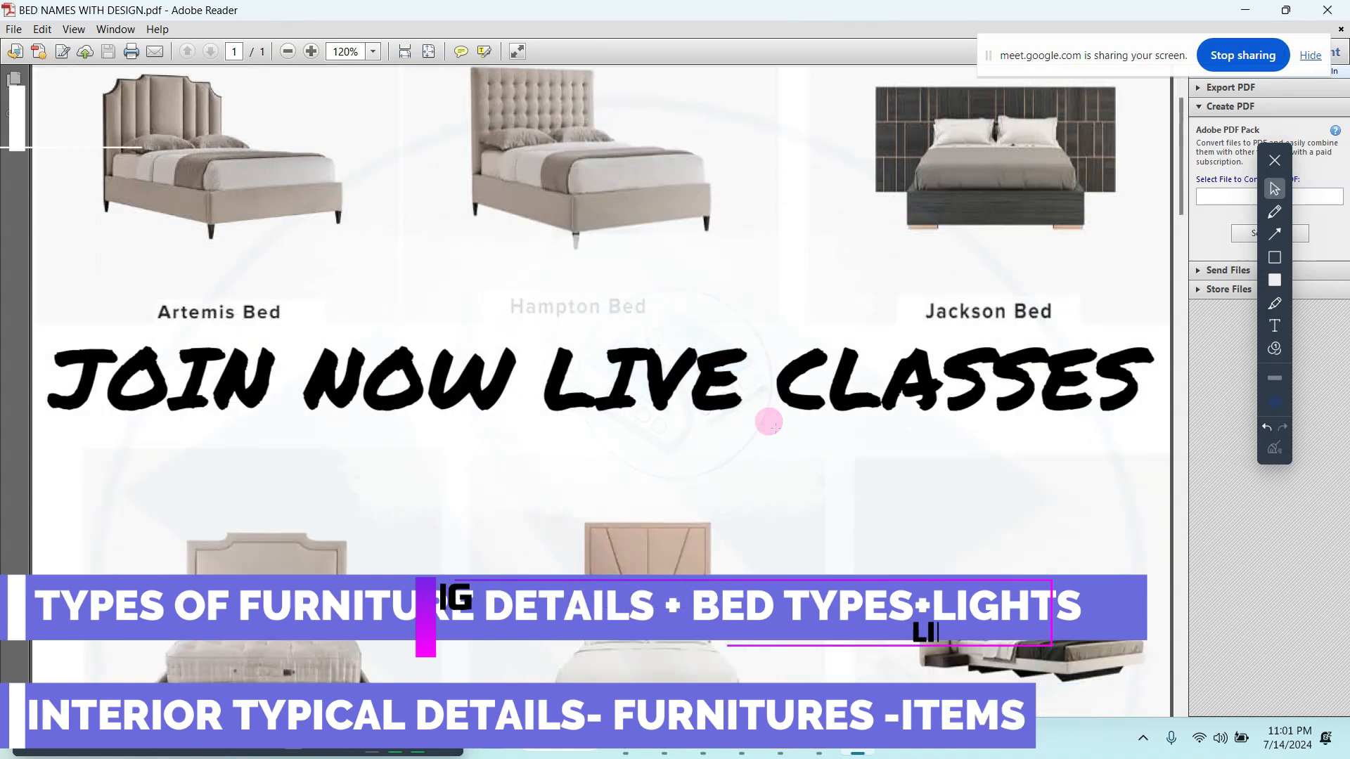
scroll(769, 421, "down", 10)
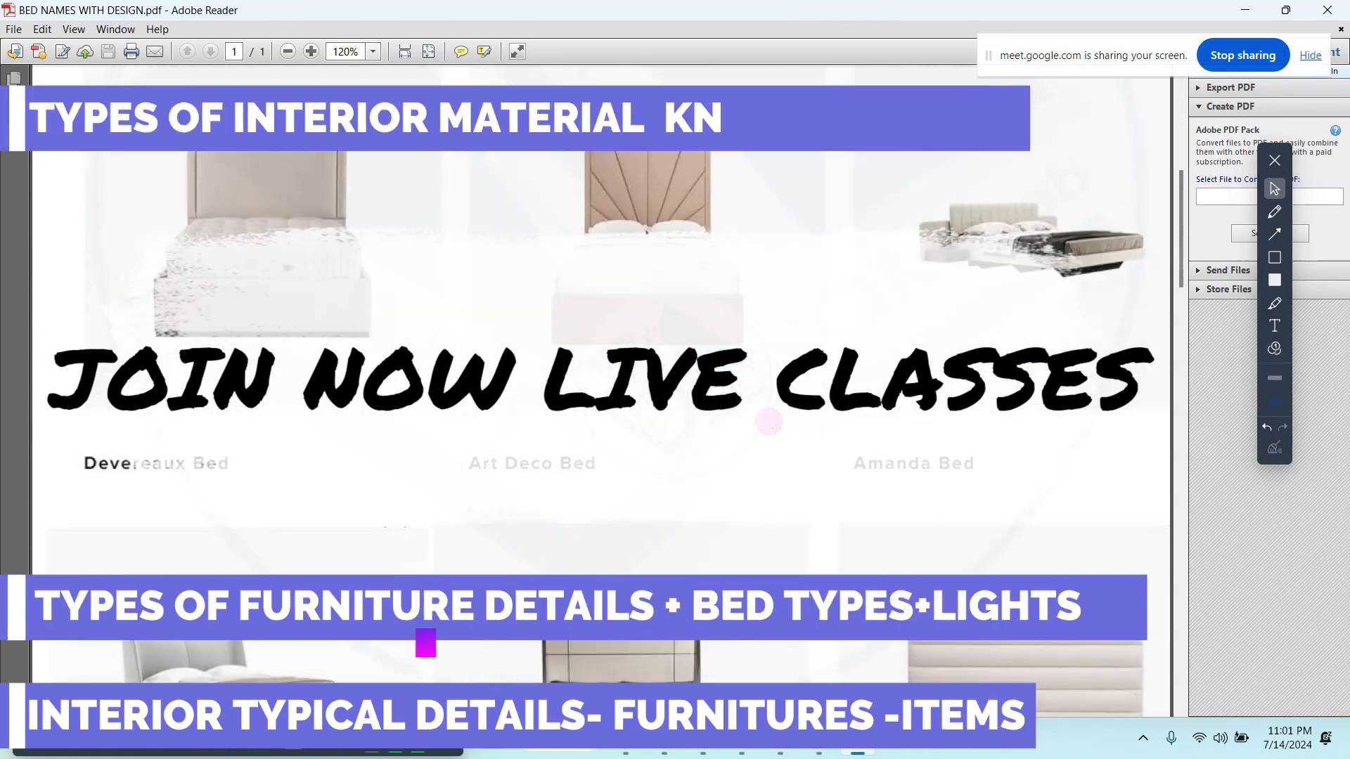
scroll(1157, 376, "up", 4, "ctrl")
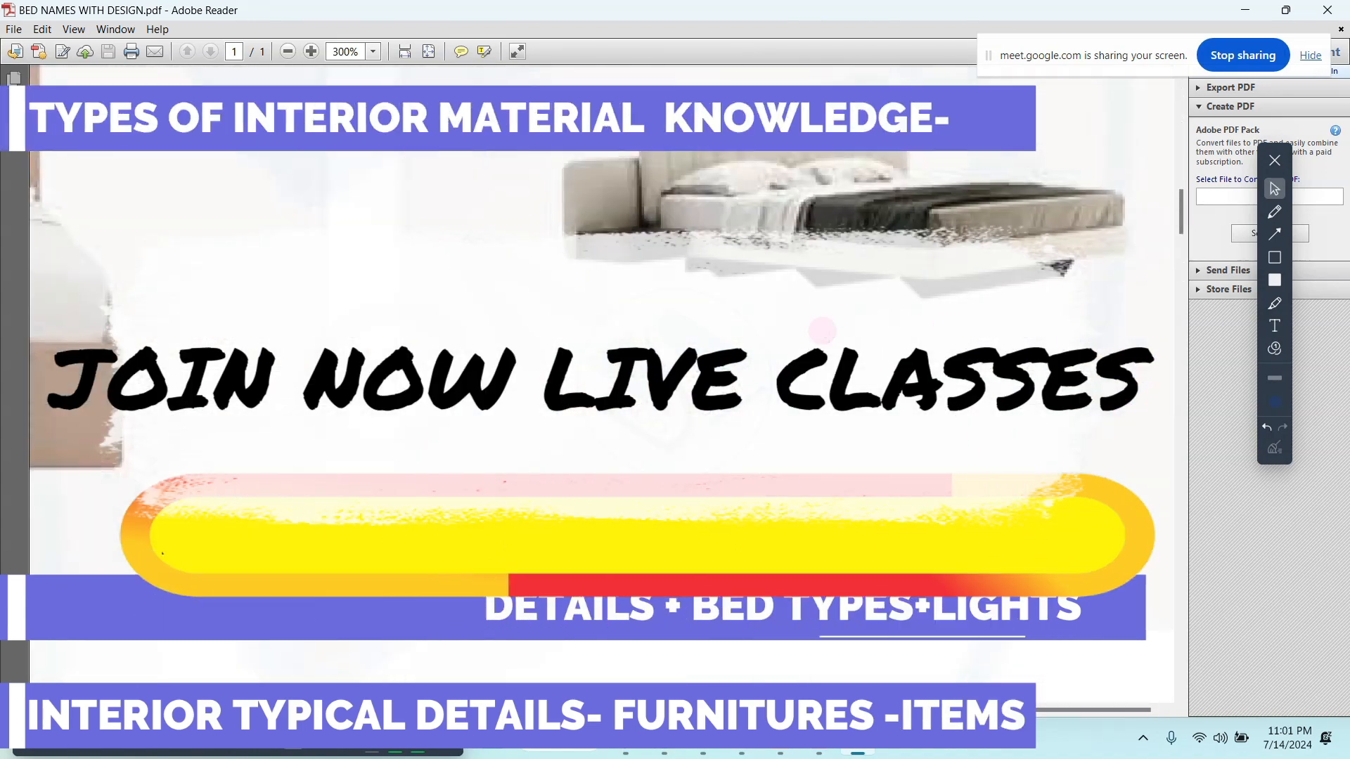
scroll(777, 241, "down", 2, "ctrl")
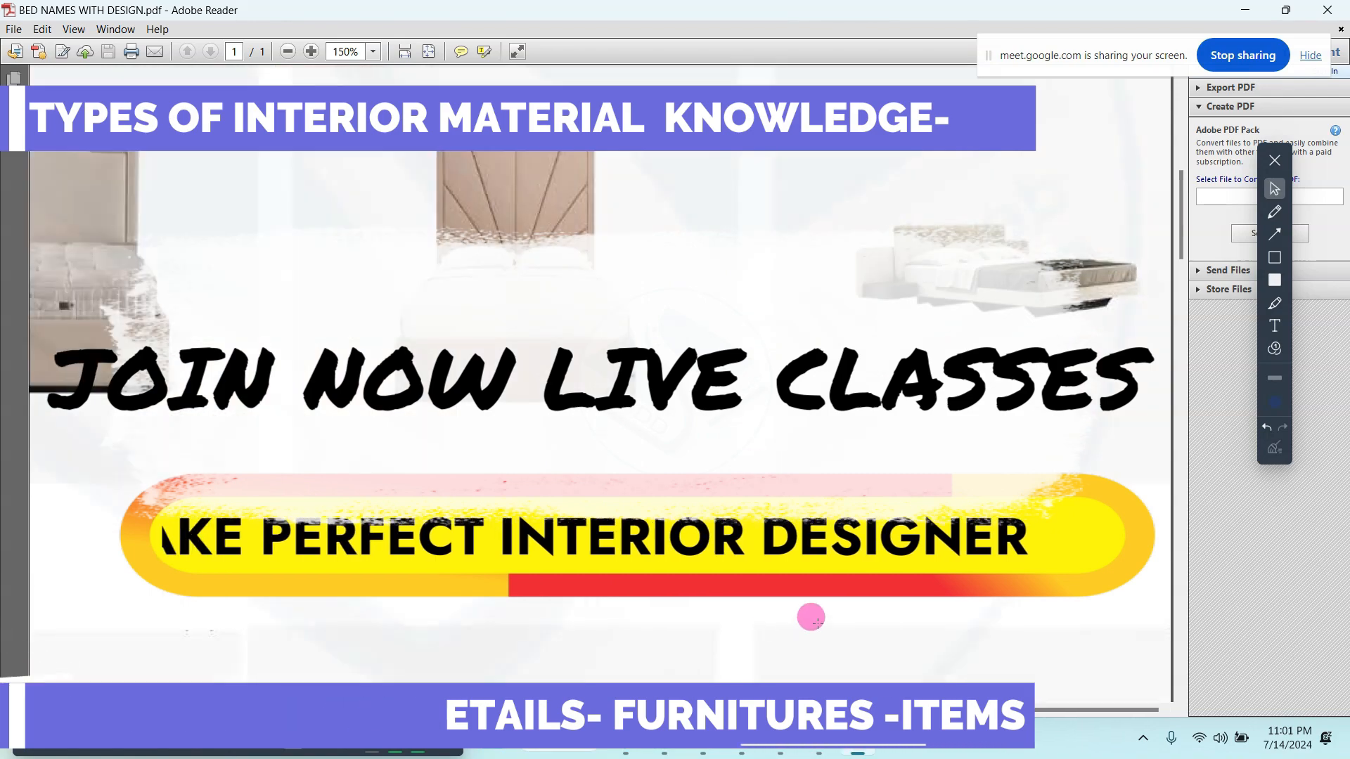
scroll(651, 457, "down", 1, "ctrl")
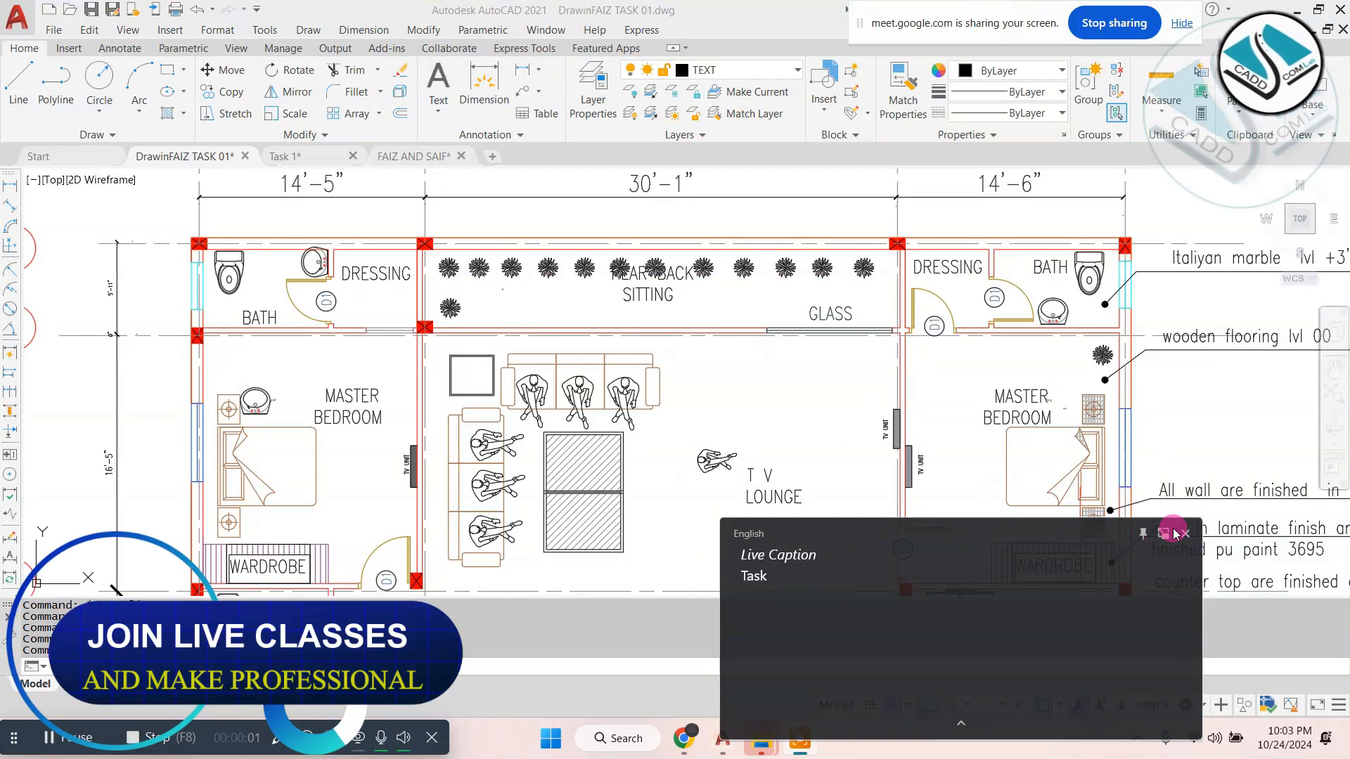
- Dismiss the live captions in the DrawinFAIZ TASK 01 drawing and examine the TV lounge furniture layout between the master bedrooms
left_click(1186, 534)
scroll(594, 303, "down", 4)
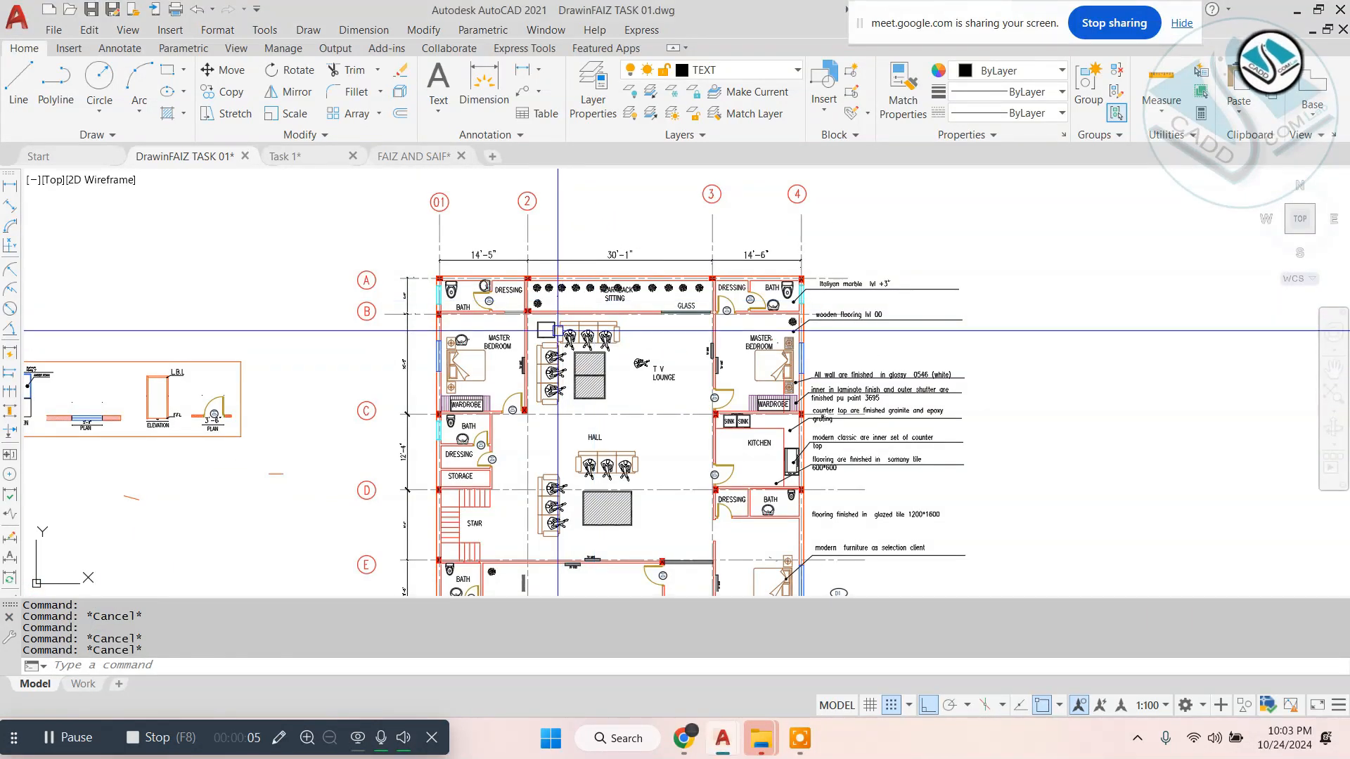
scroll(558, 330, "up", 4)
scroll(557, 331, "down", 2)
scroll(627, 364, "up", 4)
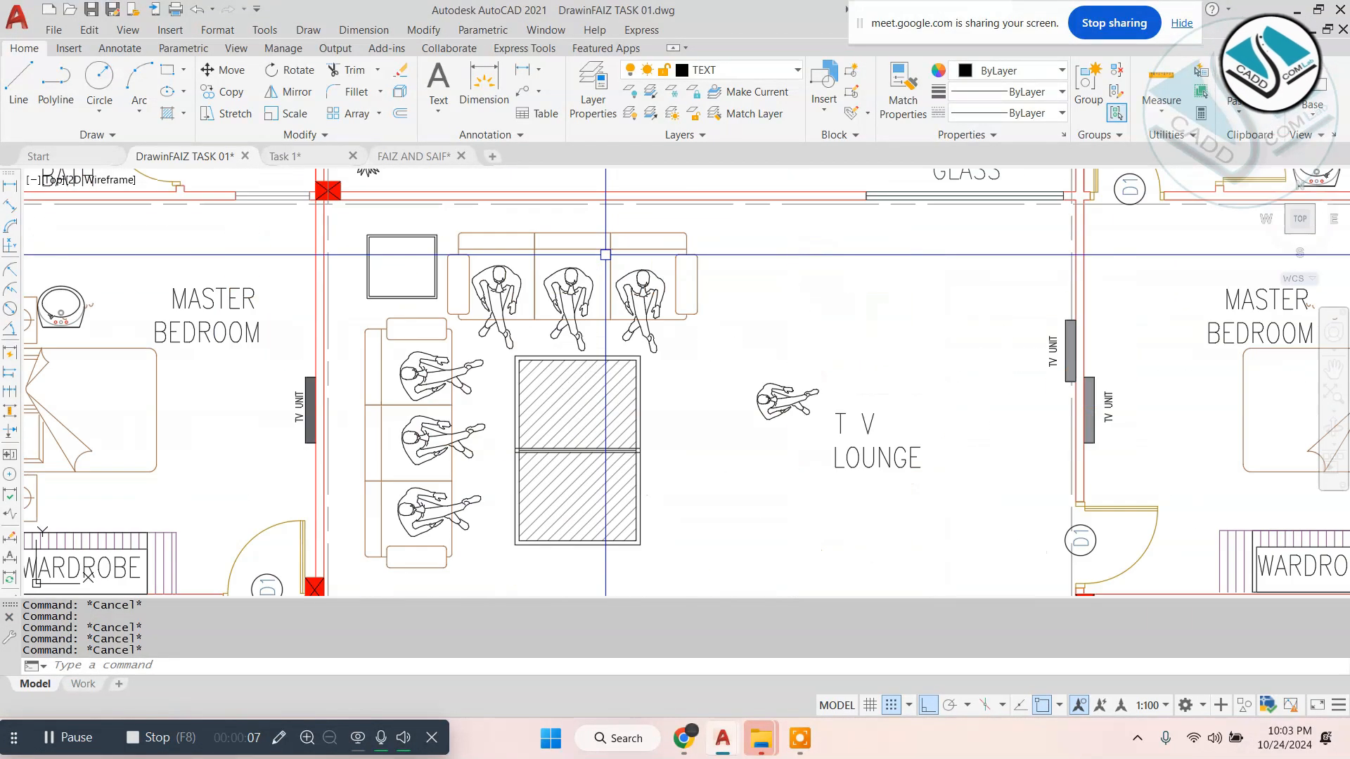
left_click(606, 253)
key("Escape")
scroll(592, 254, "down", 2)
left_click(568, 332)
key("Escape")
key("Escape")
key("Escape")
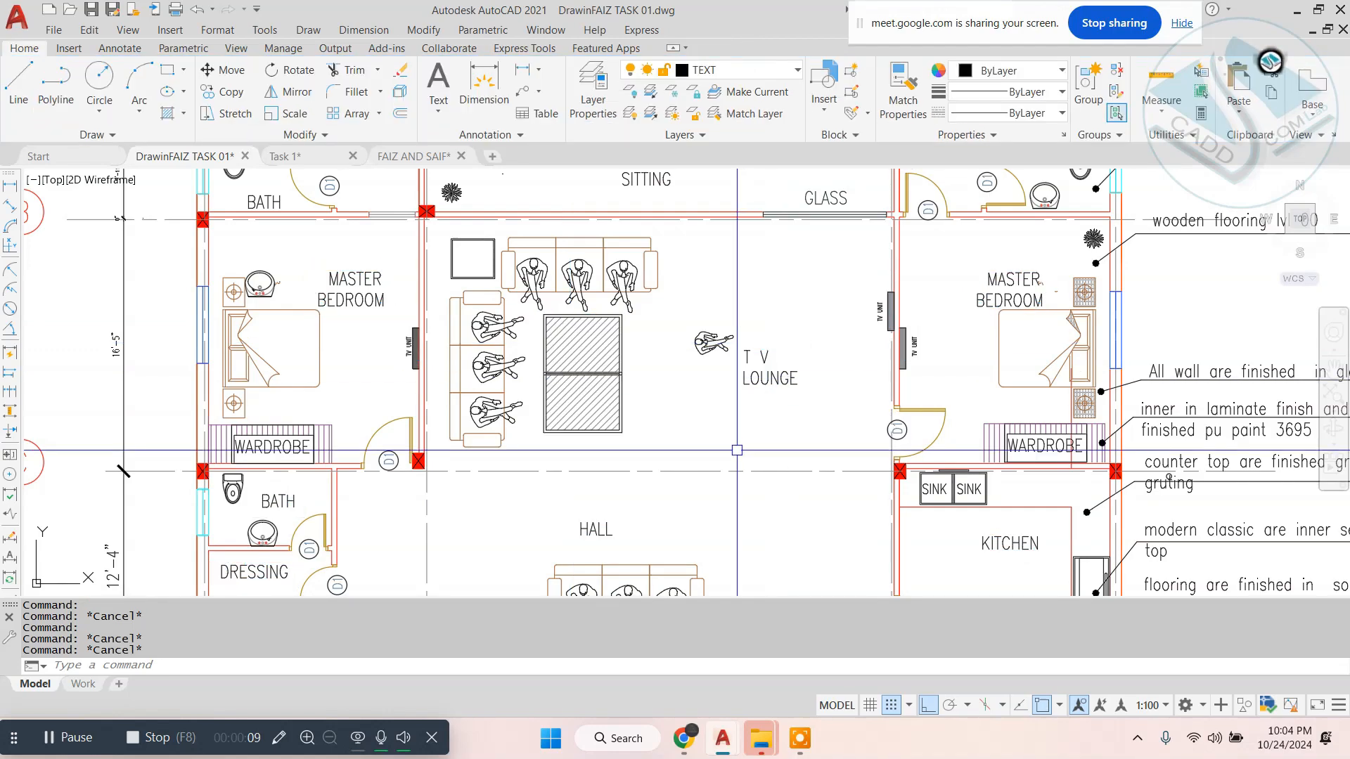
- Examine the lower part of the floor plan, including the hall, drawing room, main gate and centre lines
middle_click_drag(669, 494, 621, 323)
scroll(584, 386, "down", 2)
middle_click_drag(577, 390, 565, 262)
middle_click_drag(470, 542, 476, 344)
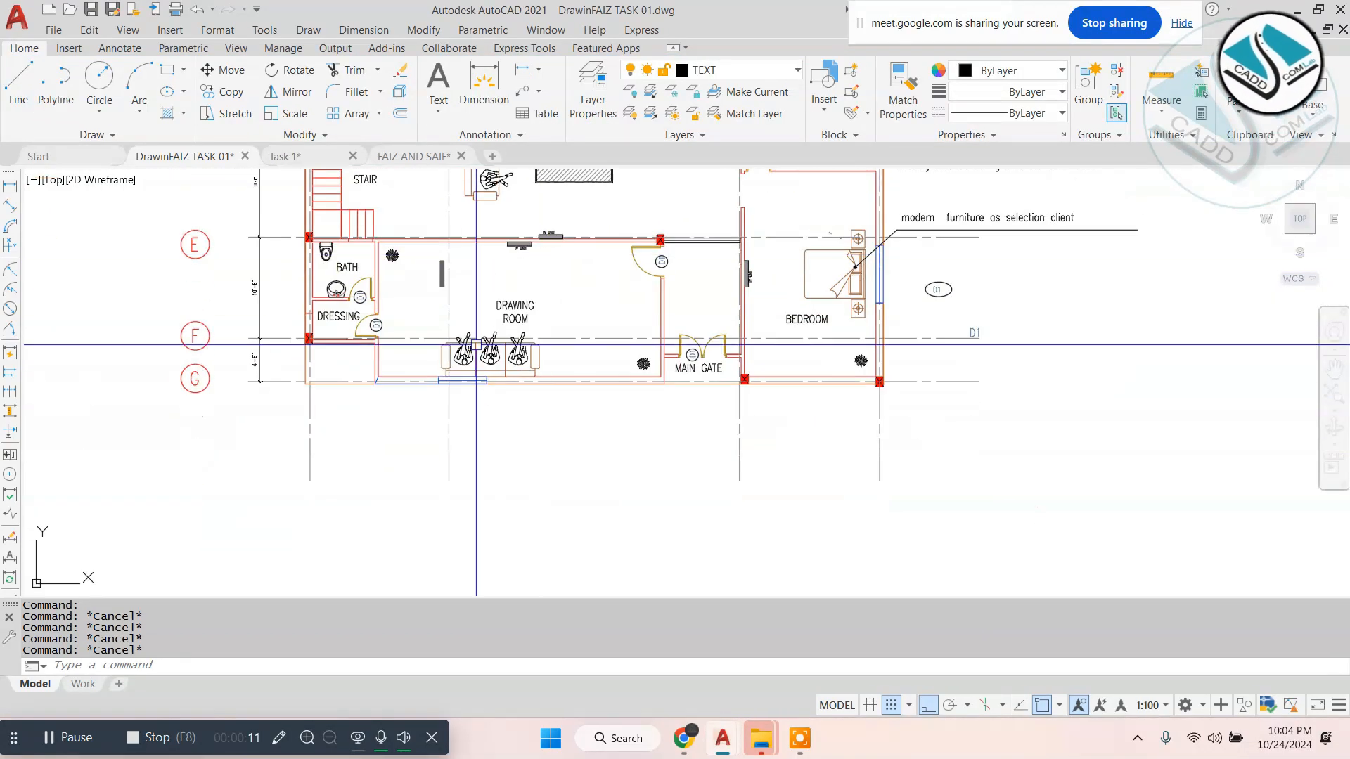
scroll(476, 344, "up", 4)
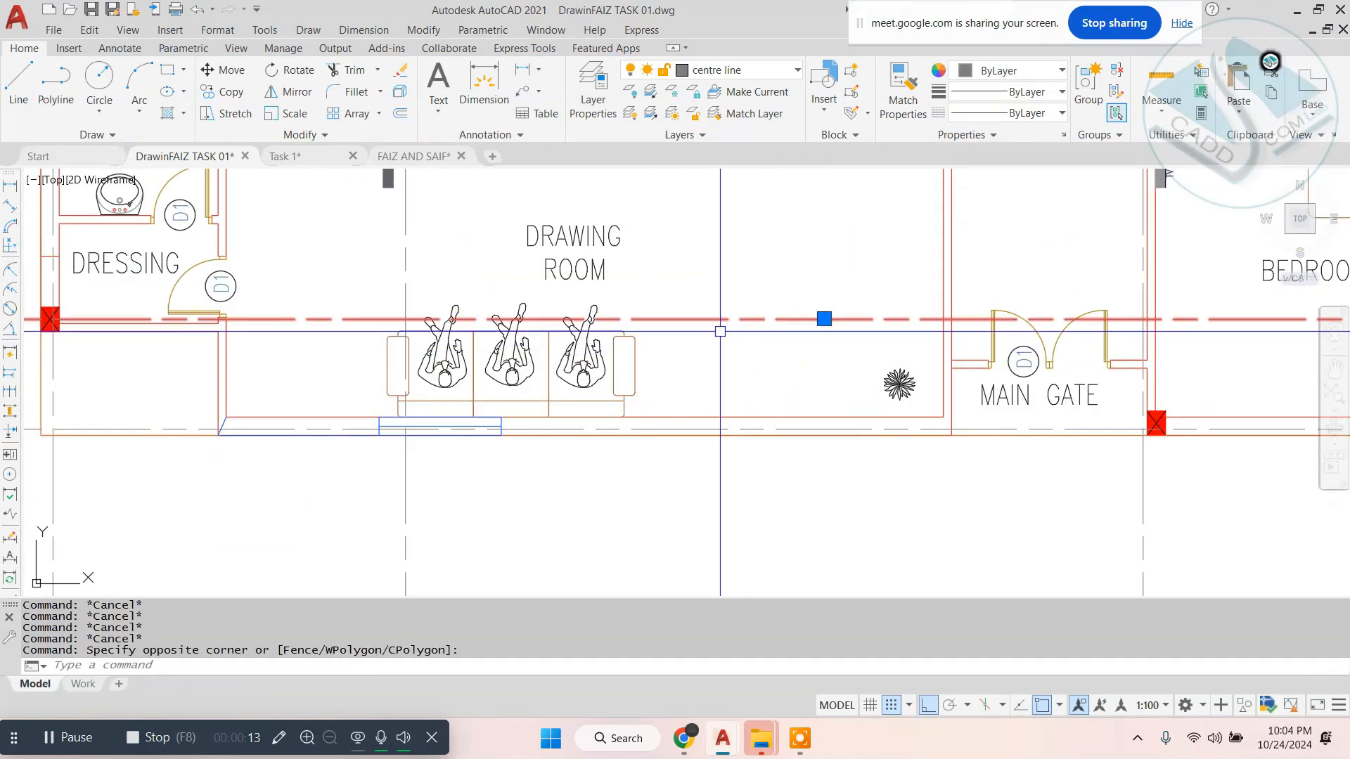
key("Escape")
- Examine the flooring, wall and furniture finish notes beside the floor plan
scroll(720, 331, "down", 3)
scroll(727, 319, "up", 4)
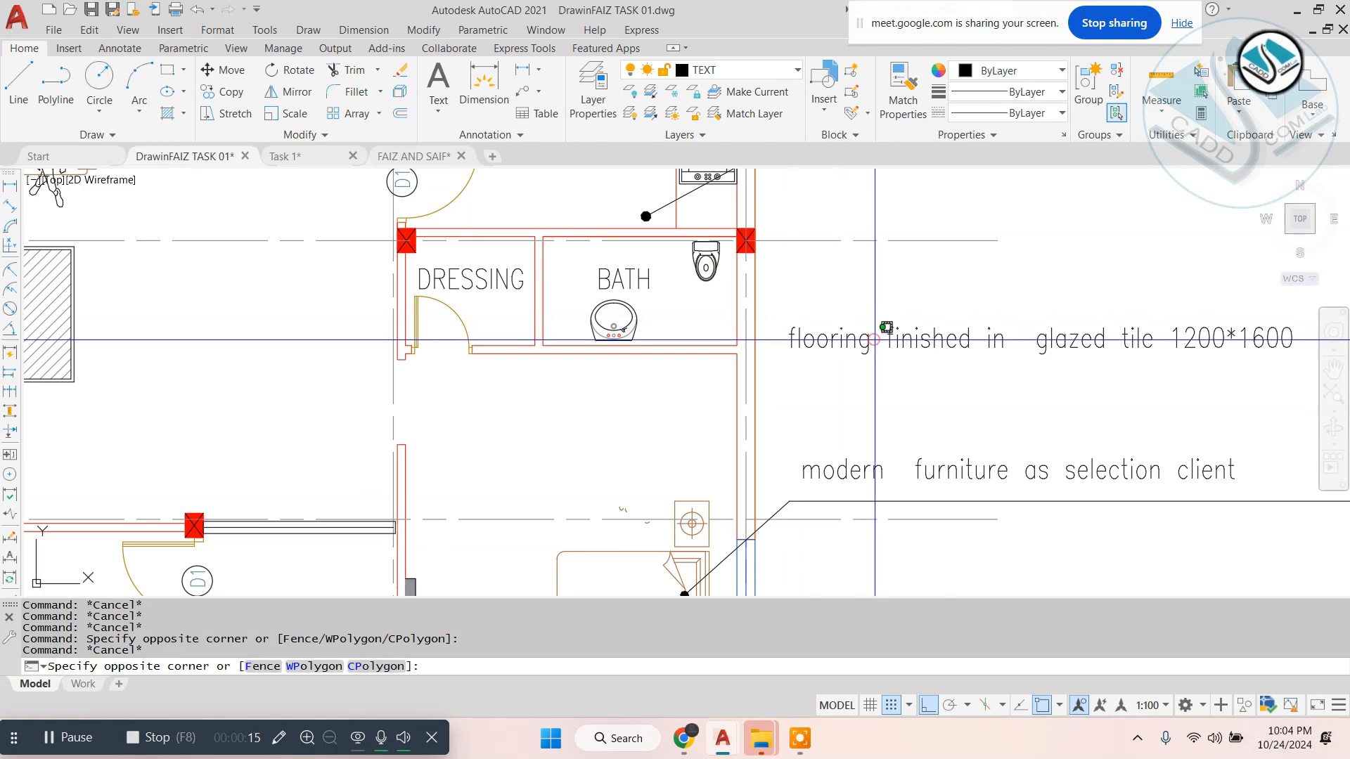
key("Escape")
scroll(785, 351, "down", 4)
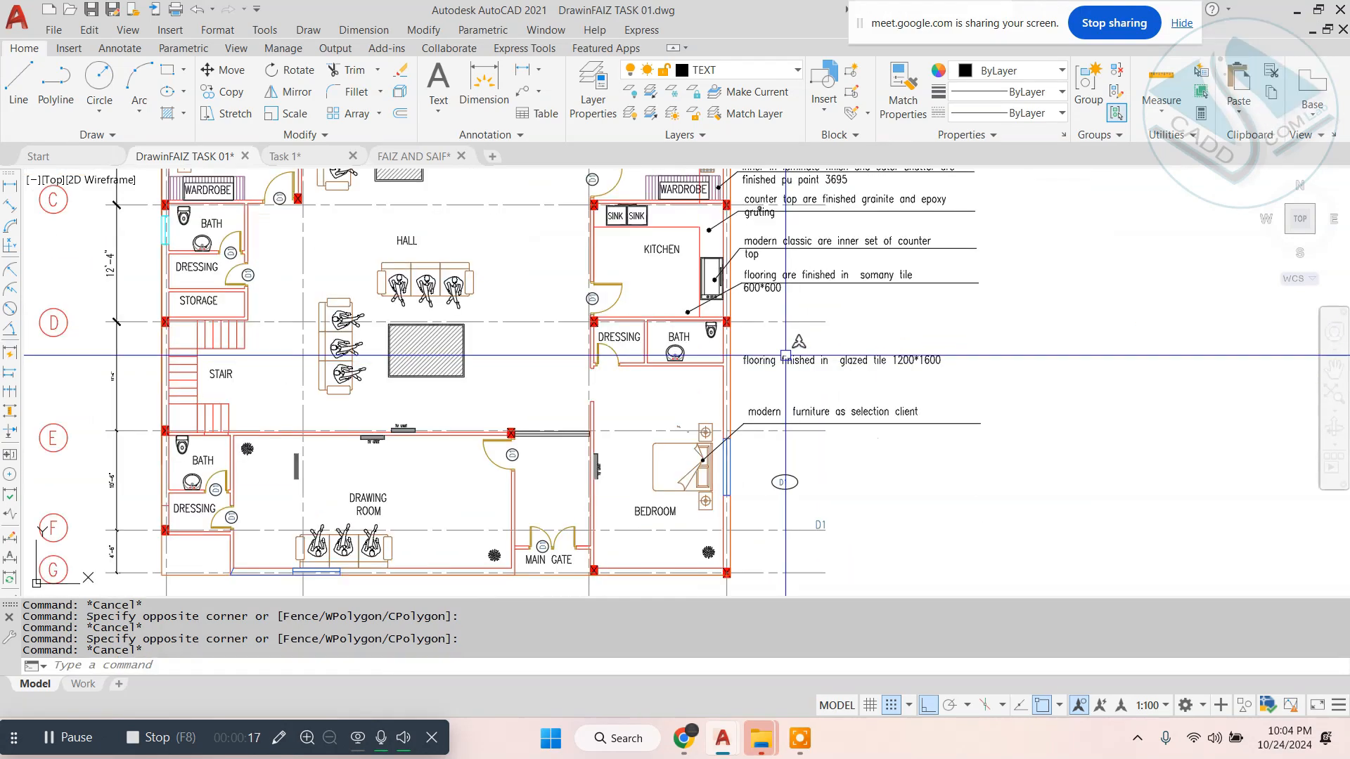
middle_click_drag(785, 355, 768, 537)
scroll(721, 211, "up", 4)
middle_click_drag(722, 208, 746, 367)
scroll(753, 341, "down", 6)
key("Escape")
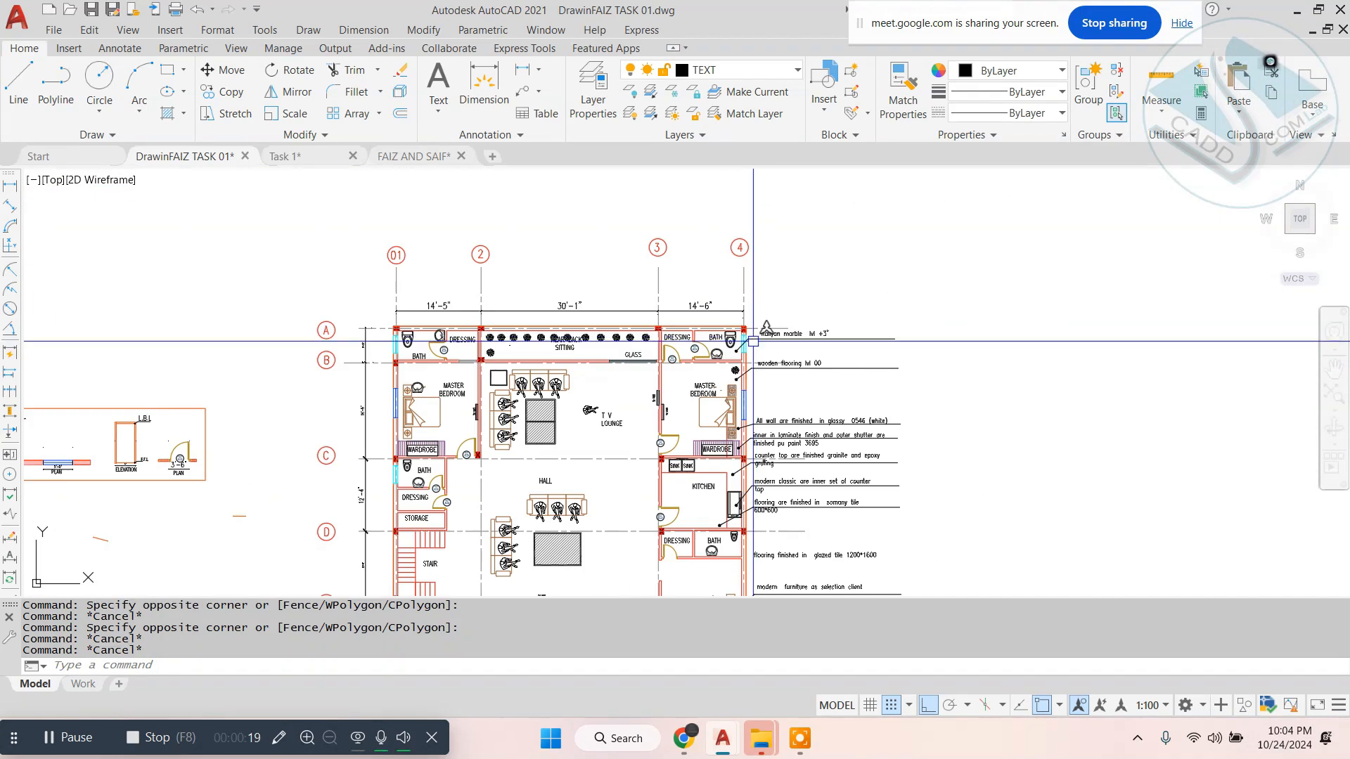
- Examine the framed door and window elevation and plan details beside the floor plan
middle_click_drag(637, 344, 712, 306)
middle_click_drag(378, 344, 657, 309)
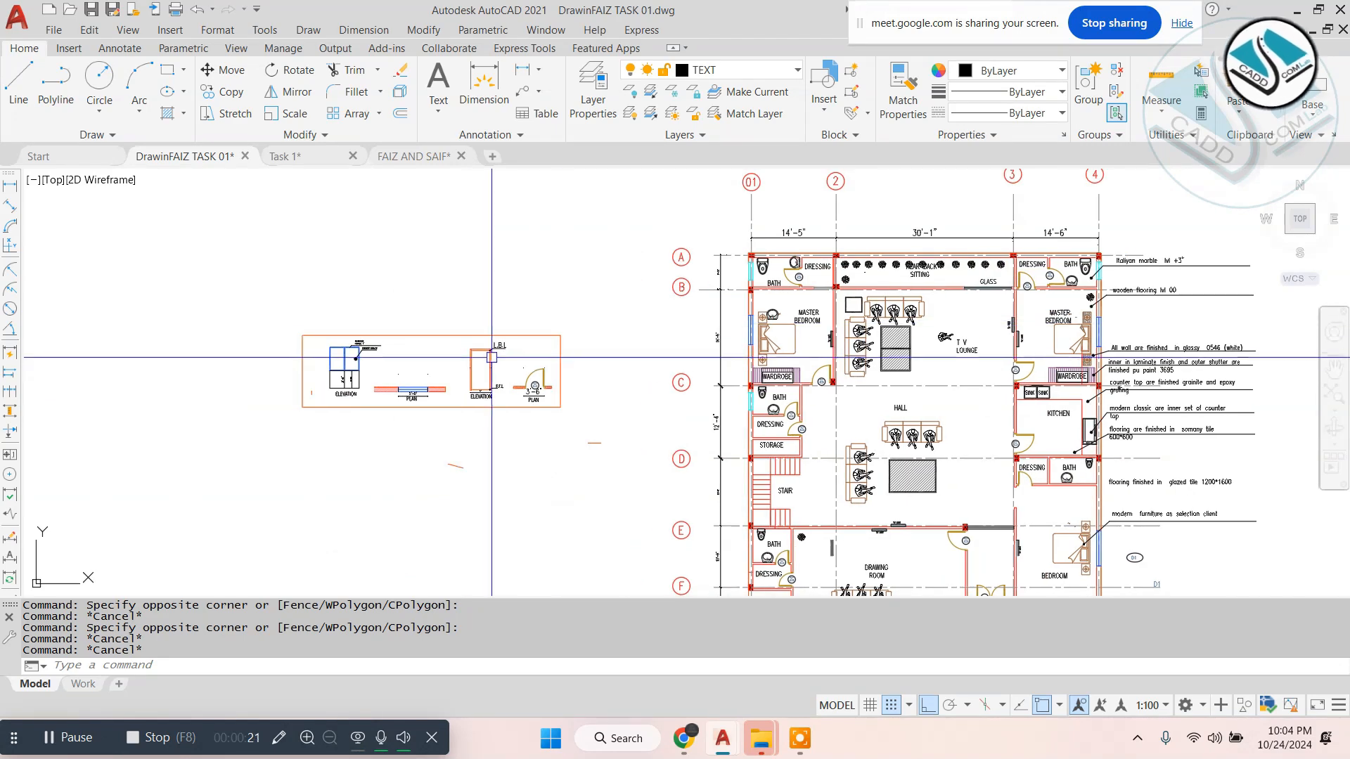
scroll(491, 357, "up", 4)
scroll(340, 368, "down", 6)
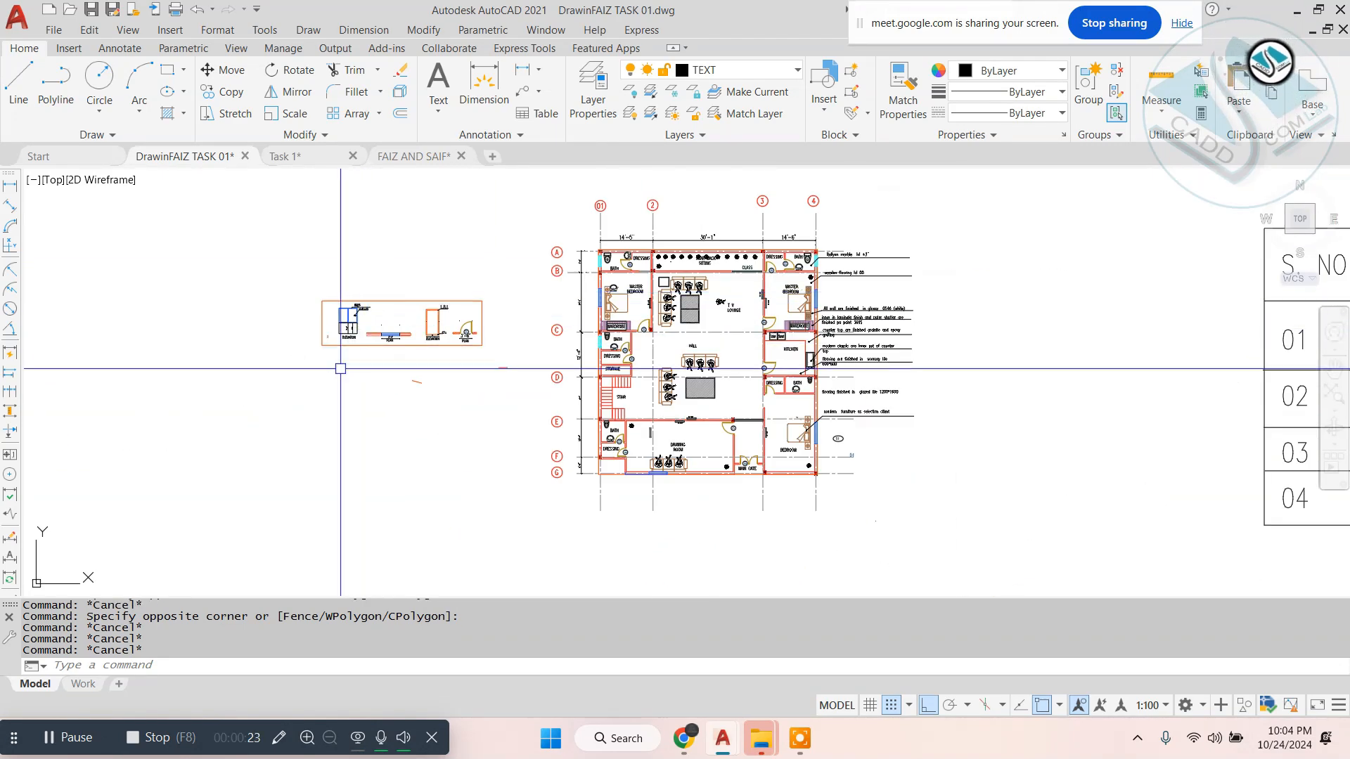
- Switch to the FAIZ AND SAIF drawing and examine its floor plan, door and window, and wall construction sheets
left_click(436, 166)
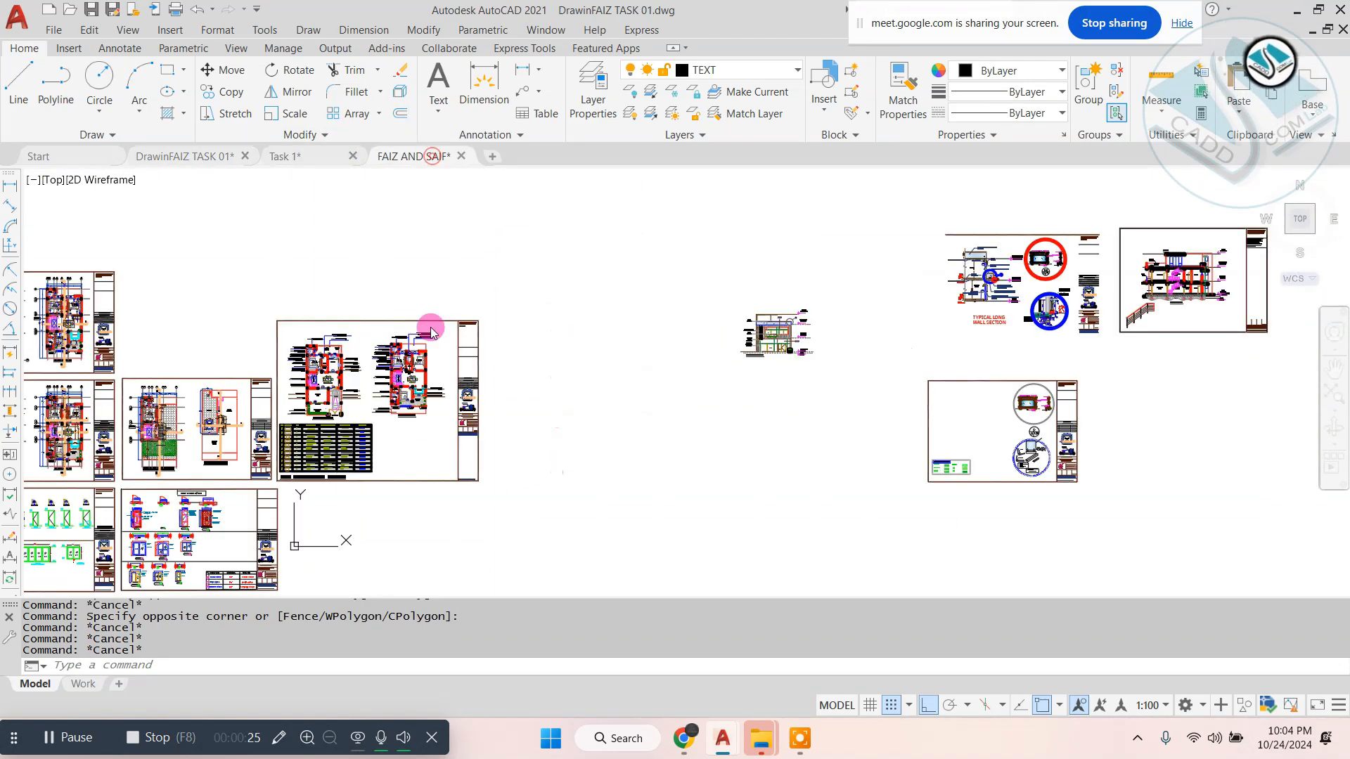
scroll(478, 366, "down", 2)
scroll(205, 359, "up", 2)
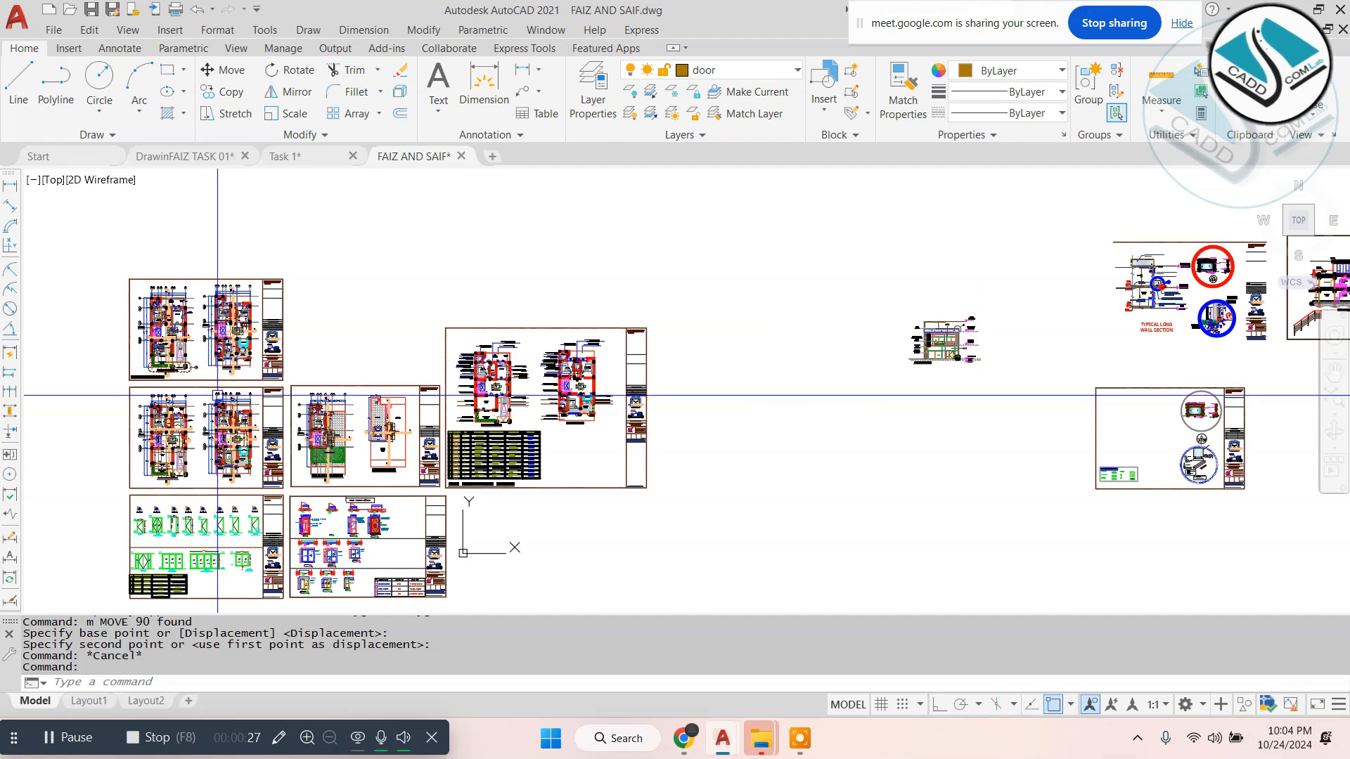
scroll(235, 417, "up", 2)
scroll(279, 352, "down", 2)
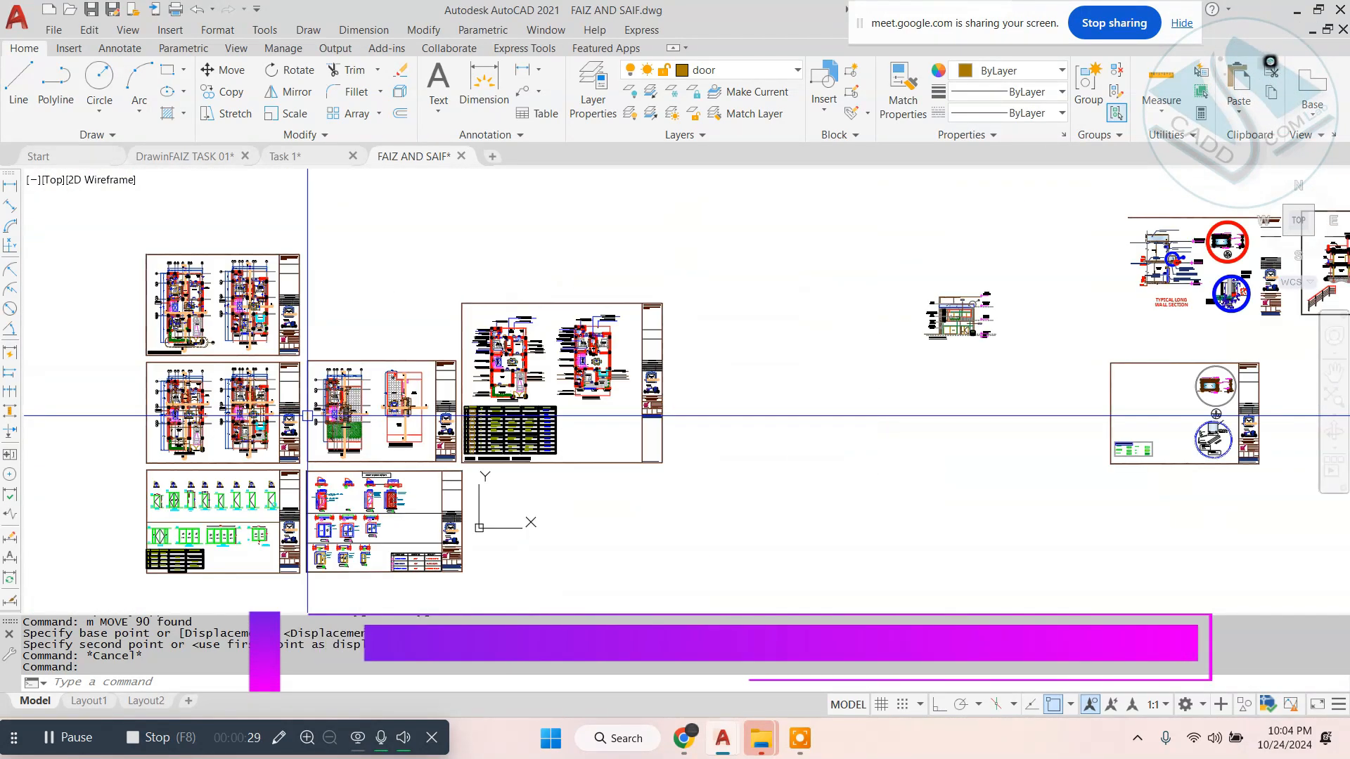
scroll(173, 461, "up", 4)
scroll(231, 415, "down", 2)
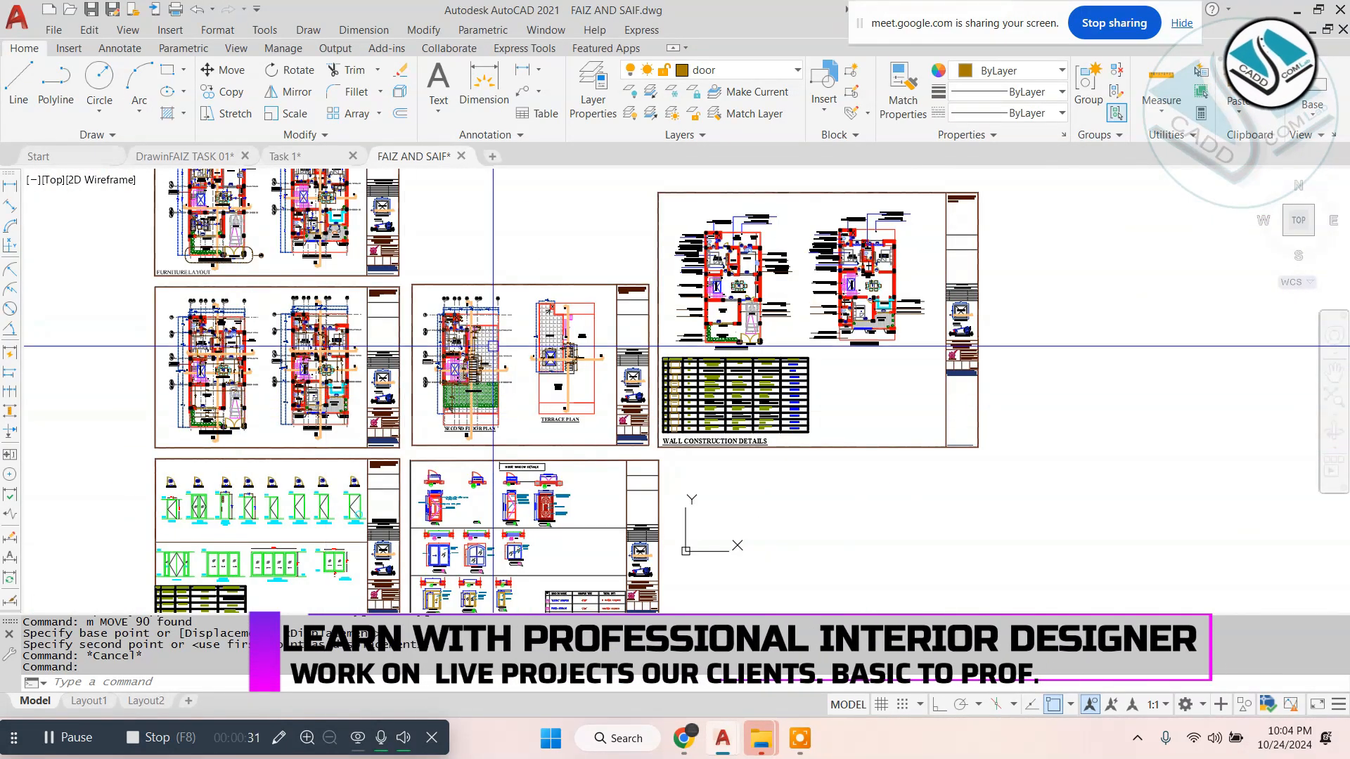
middle_click_drag(550, 310, 466, 329)
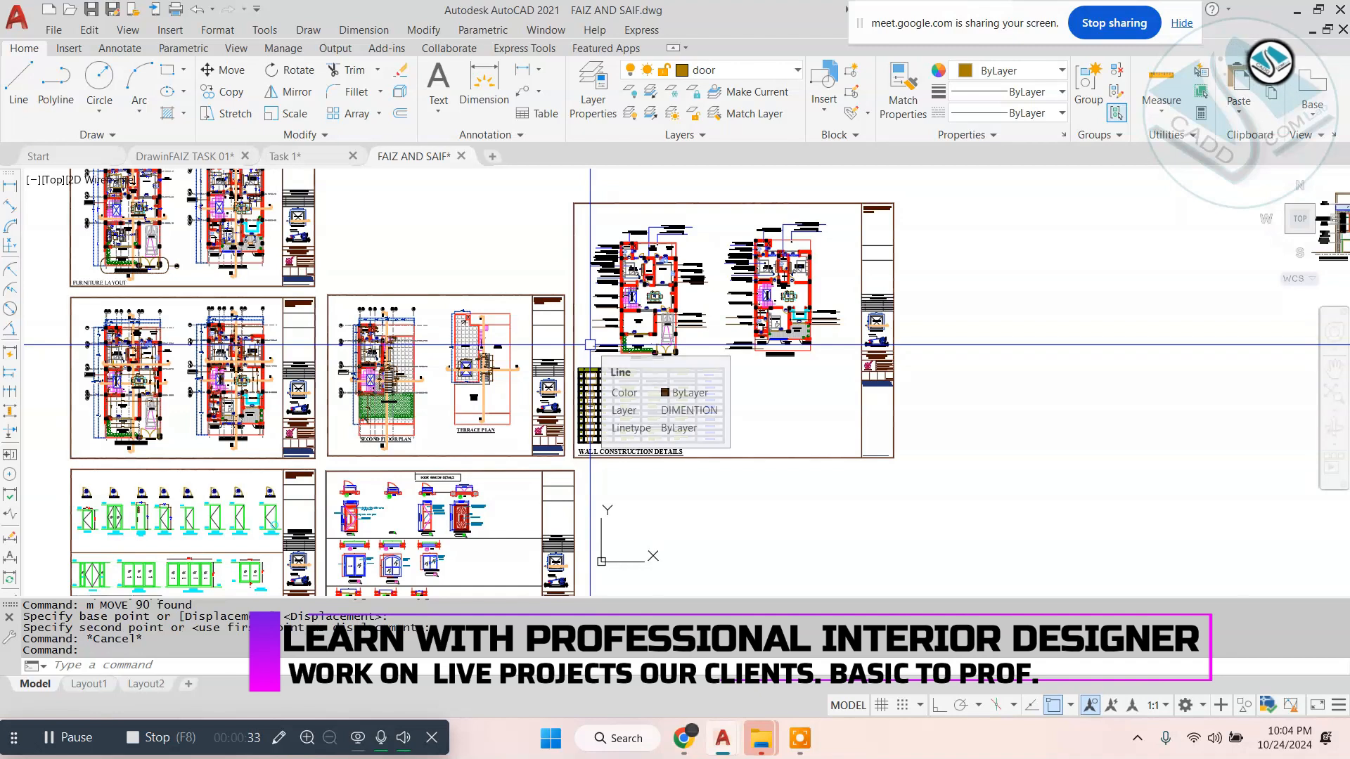
- Return to the DrawinFAIZ TASK 01 drawing and examine the S. NO table and the overall floor plan
left_click(199, 158)
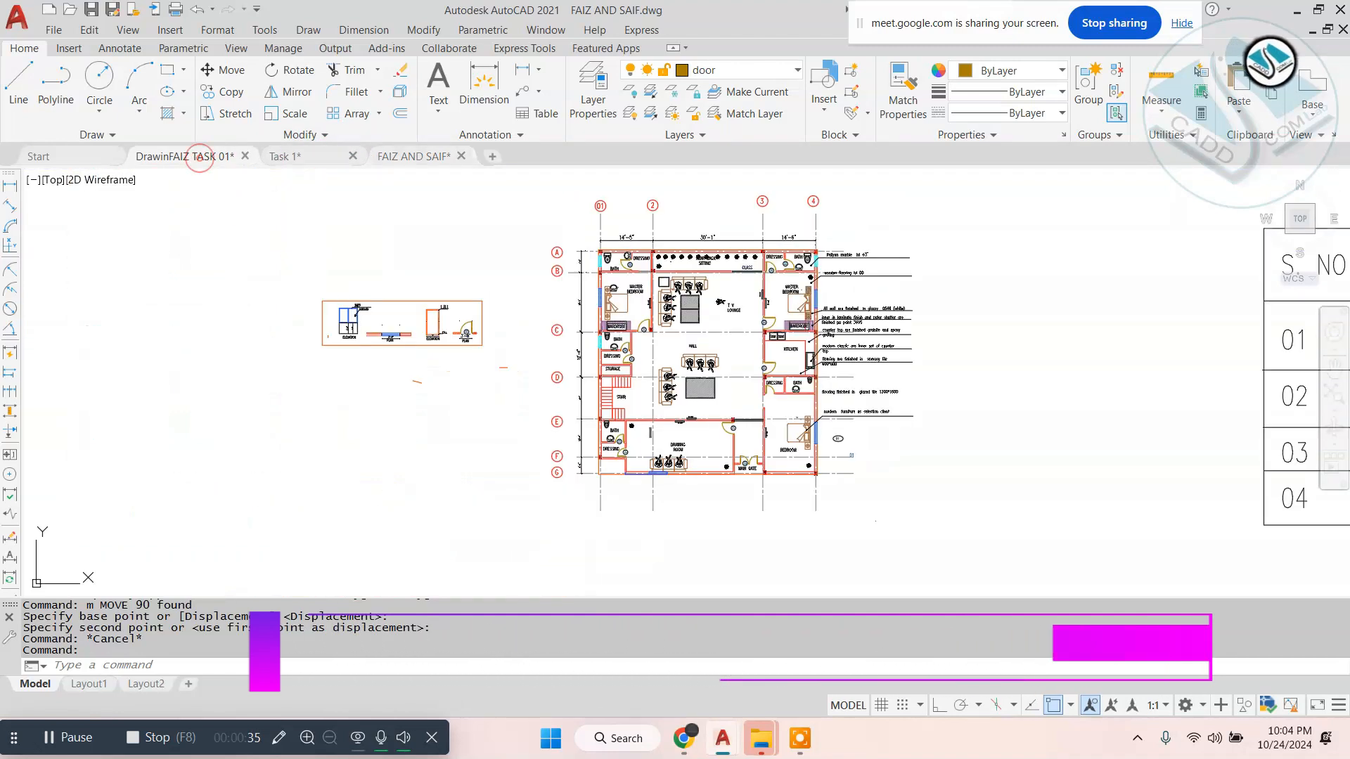
scroll(718, 383, "down", 2)
middle_click_drag(789, 370, 431, 406)
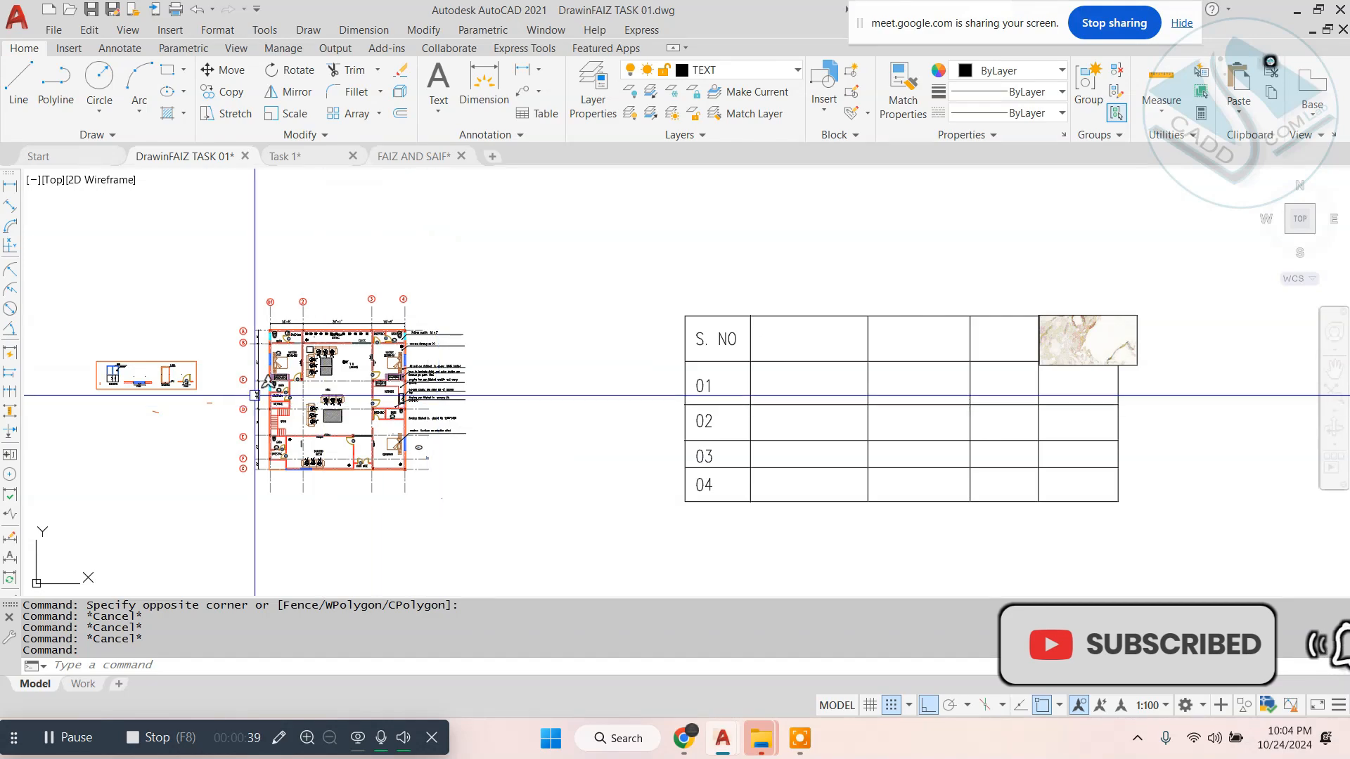
scroll(255, 393, "up", 5)
- Switch to the Task 1 drawing and examine the toilet and bedroom finish notes on the first floor plan
left_click(331, 158)
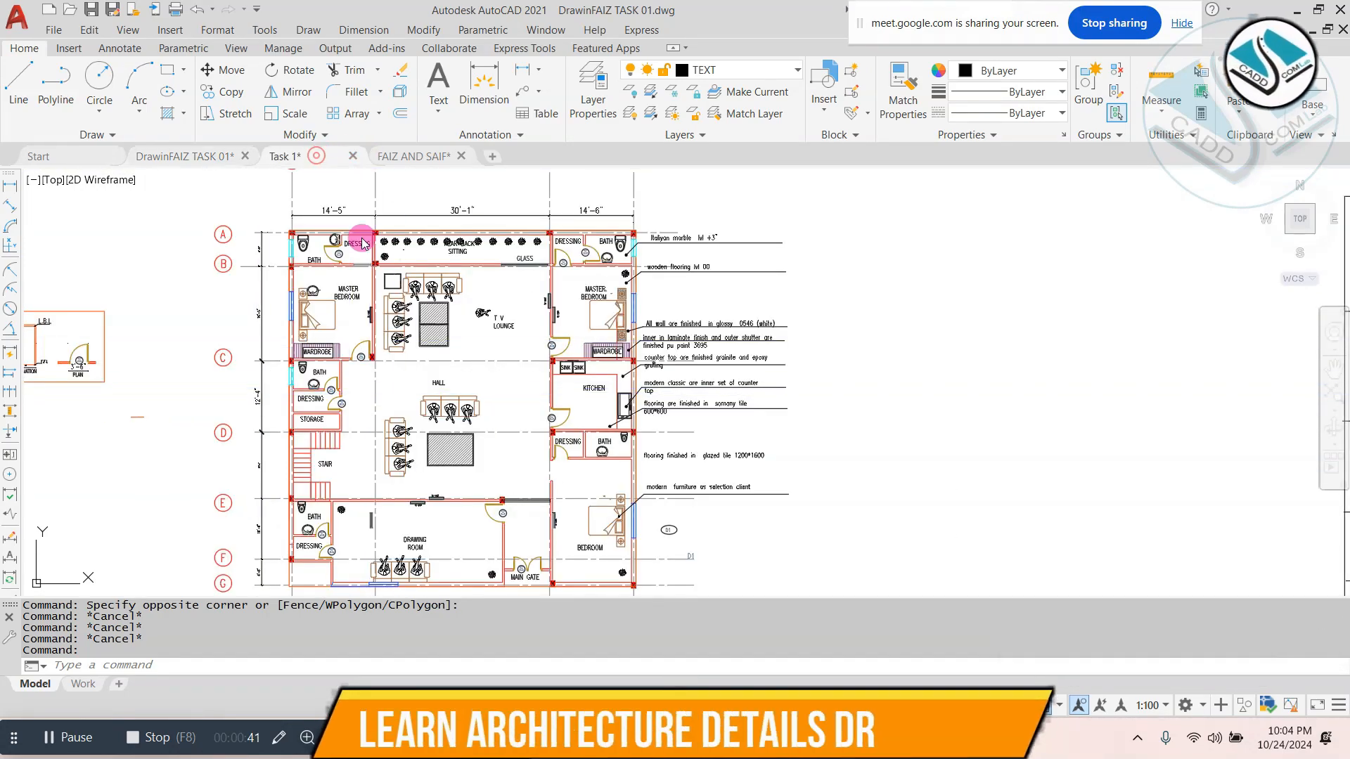
scroll(480, 340, "down", 8)
middle_click_drag(480, 340, 648, 513)
scroll(671, 327, "up", 10)
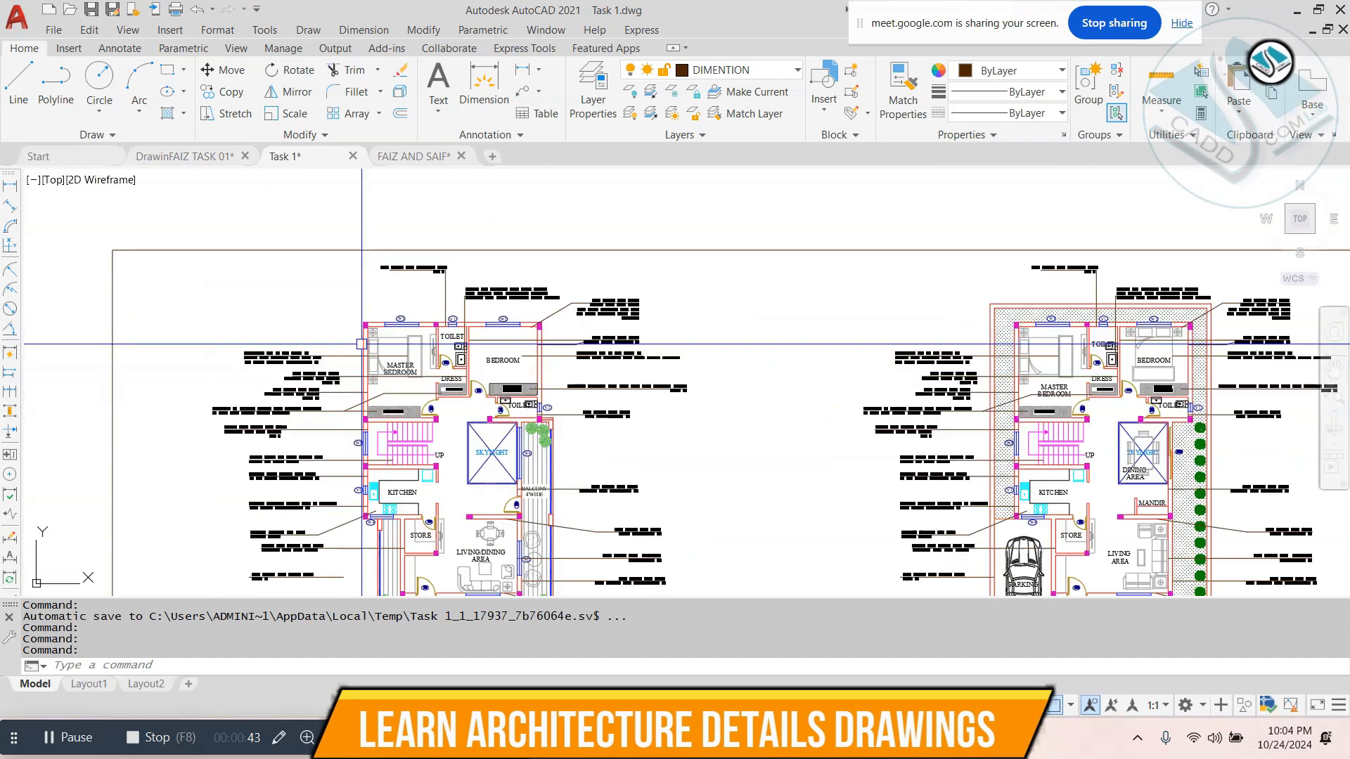
left_click(595, 223)
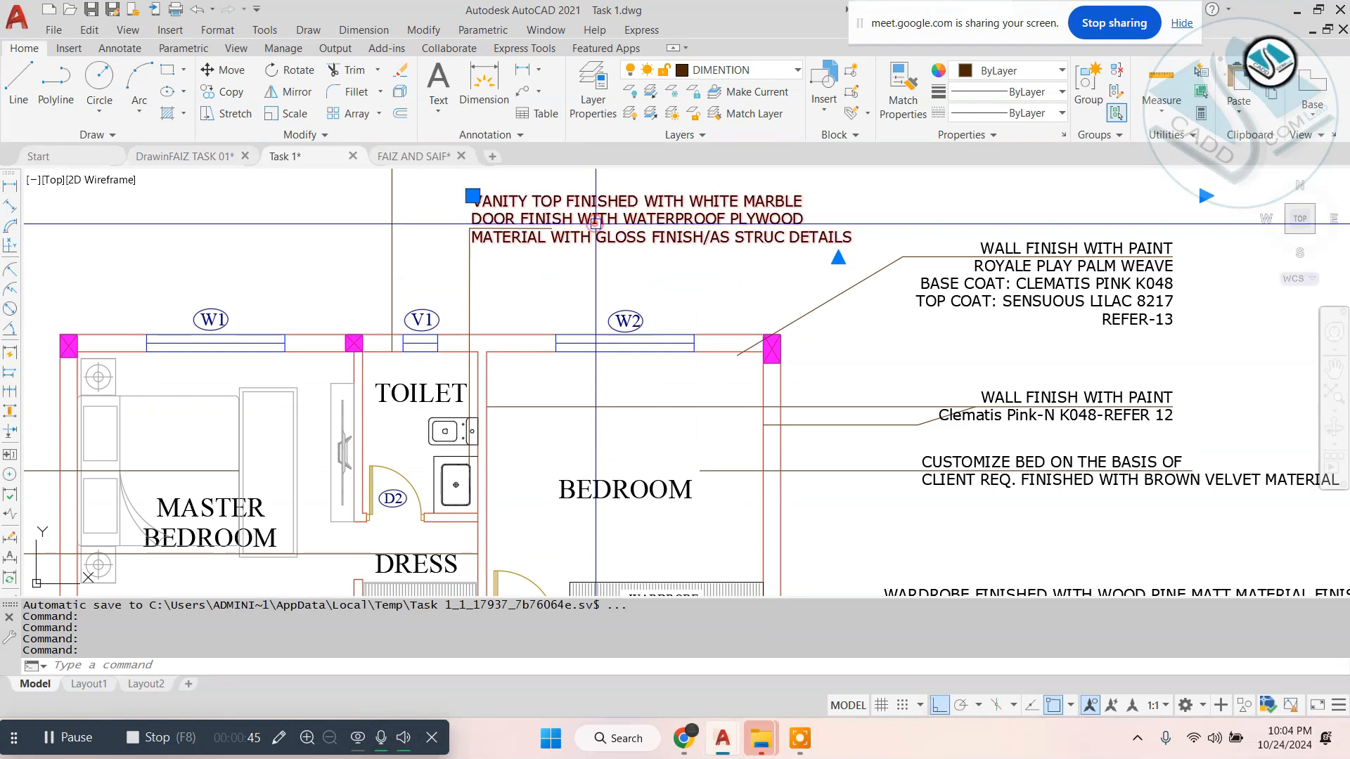
key("Escape")
scroll(607, 260, "down", 2)
key("Escape")
key("Escape")
- Examine the staircase, kitchen, balcony and living/dining area finish notes around the first floor plan
middle_click_drag(485, 493, 655, 303)
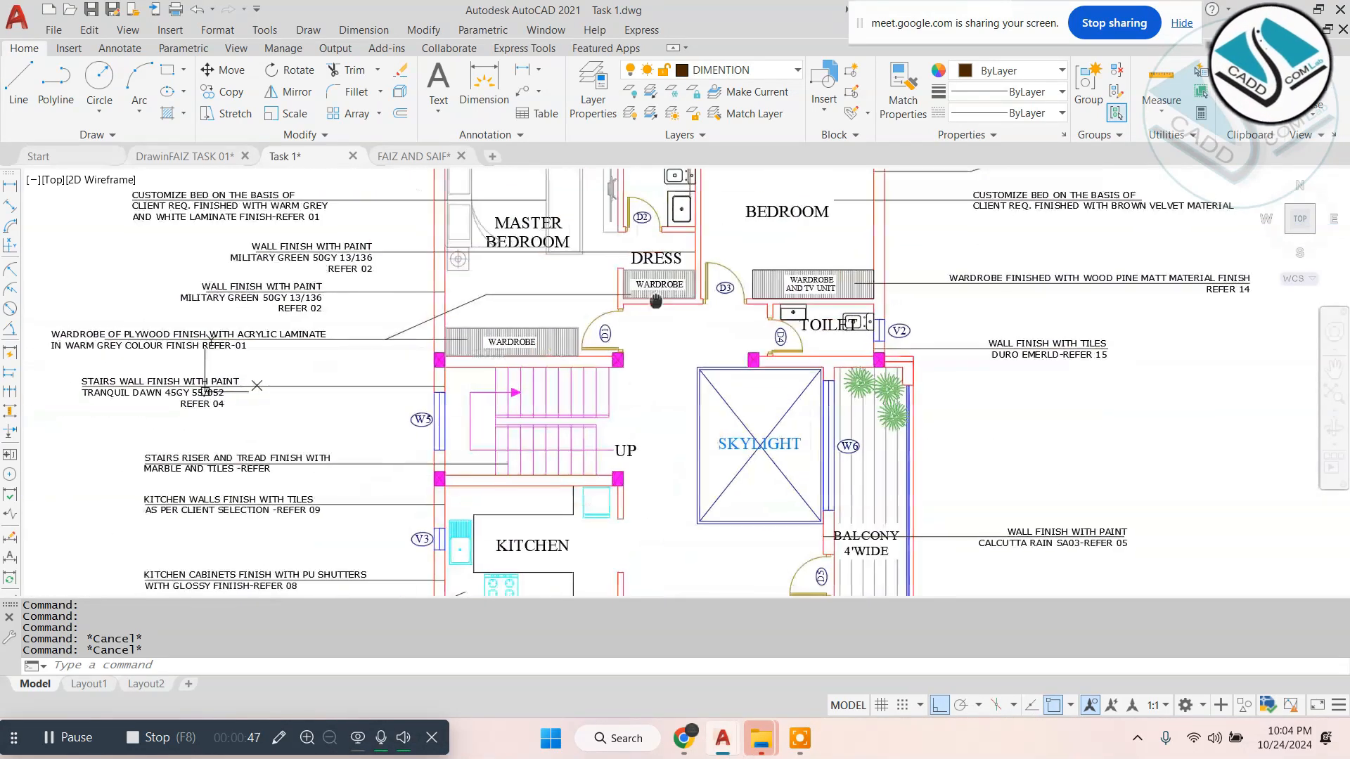
middle_click_drag(441, 470, 437, 428)
scroll(383, 253, "up", 2)
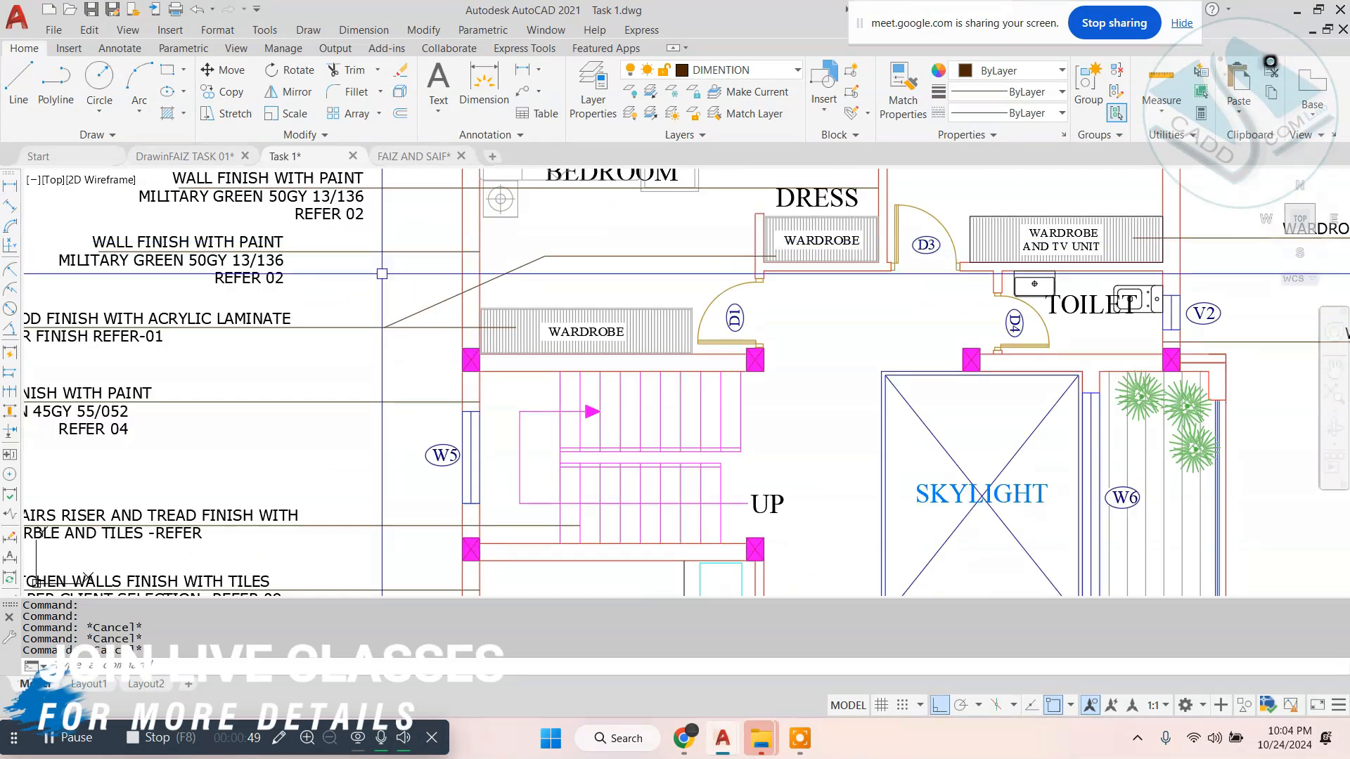
middle_click_drag(426, 300, 463, 321)
scroll(462, 321, "down", 3)
middle_click_drag(596, 481, 596, 352)
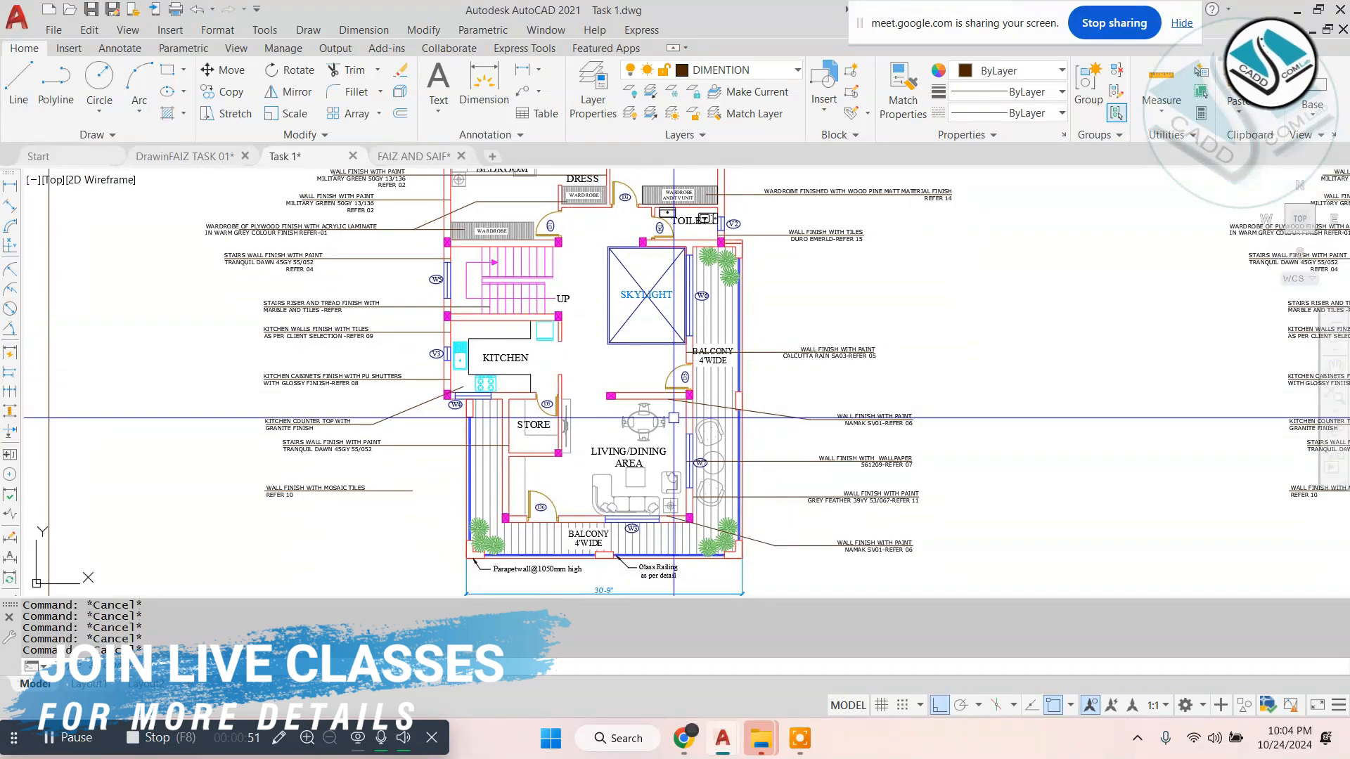
scroll(596, 352, "up", 4)
scroll(666, 232, "up", 2)
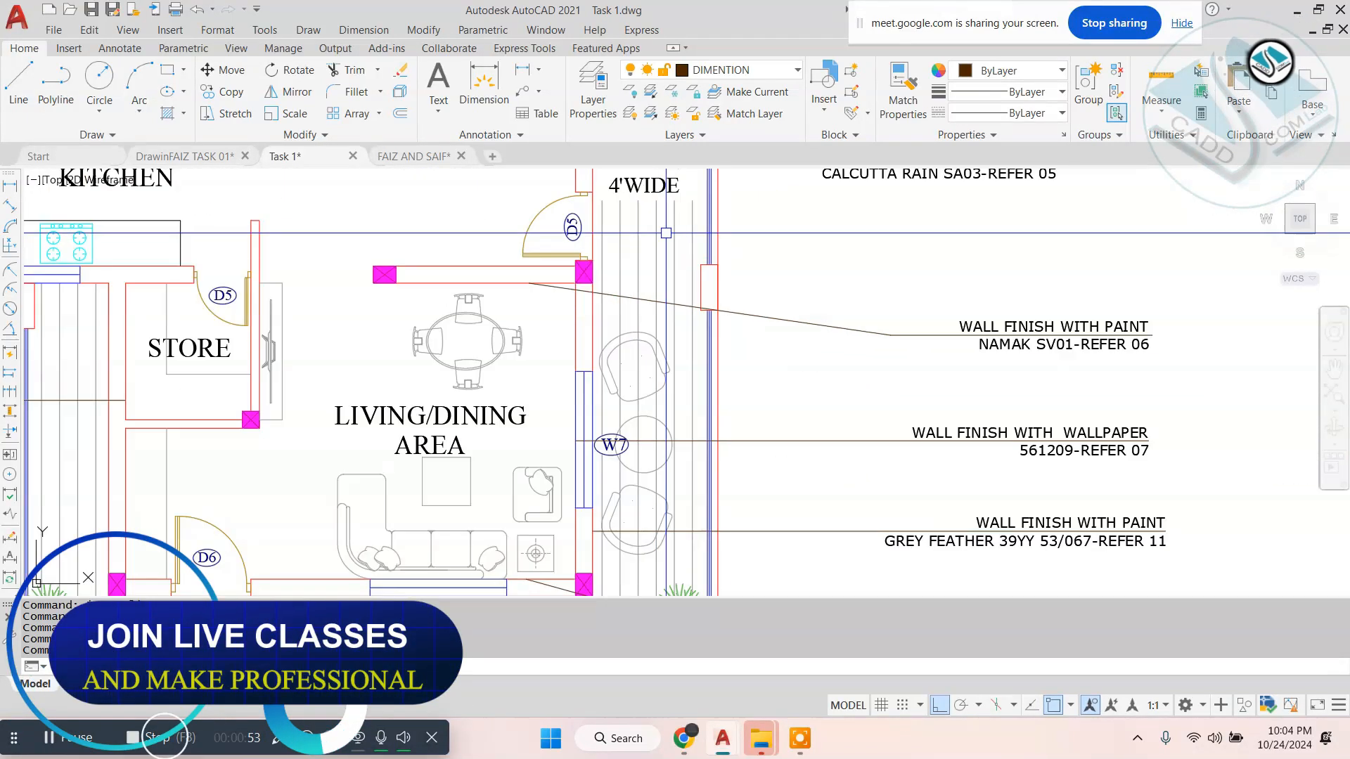
- Set the scale of the balcony's ANSI31 hatch to 1 on the first floor plan
left_click(665, 232)
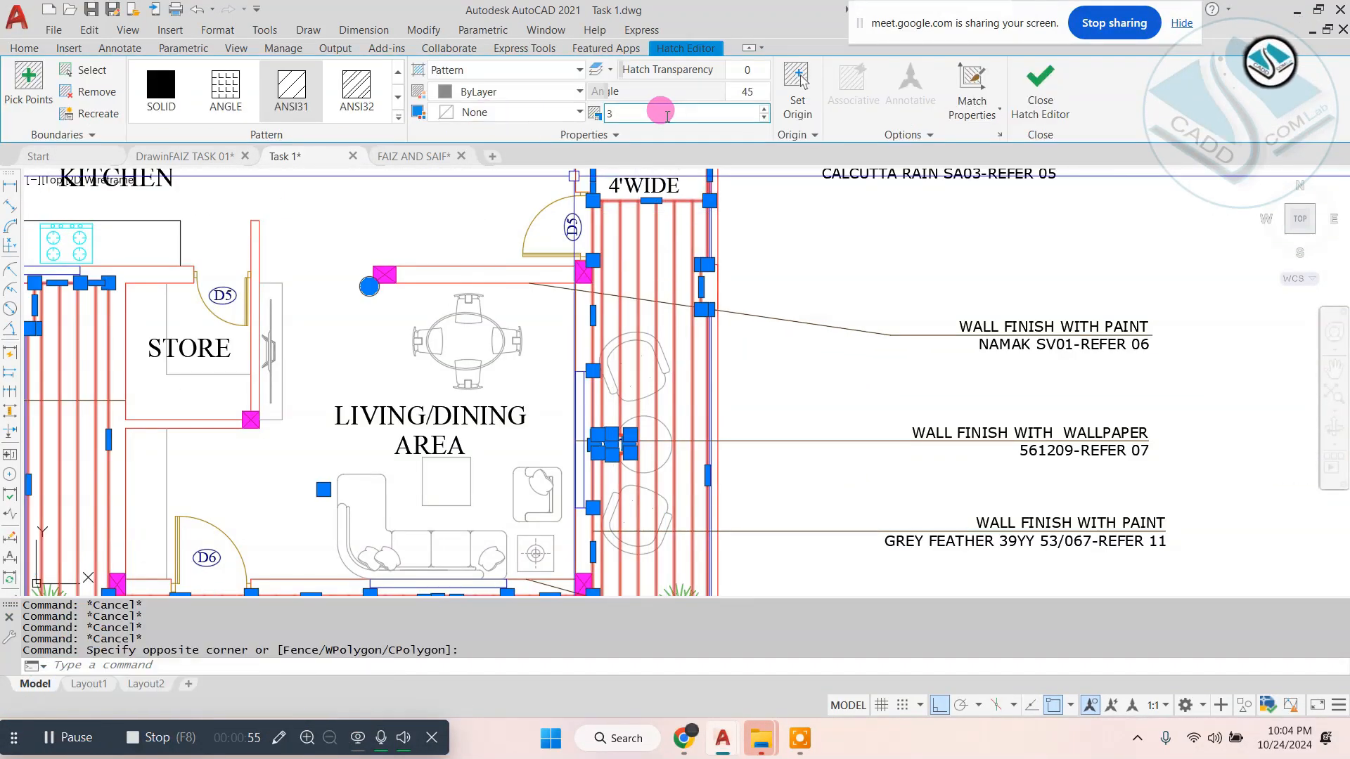
type("1")
key("Return")
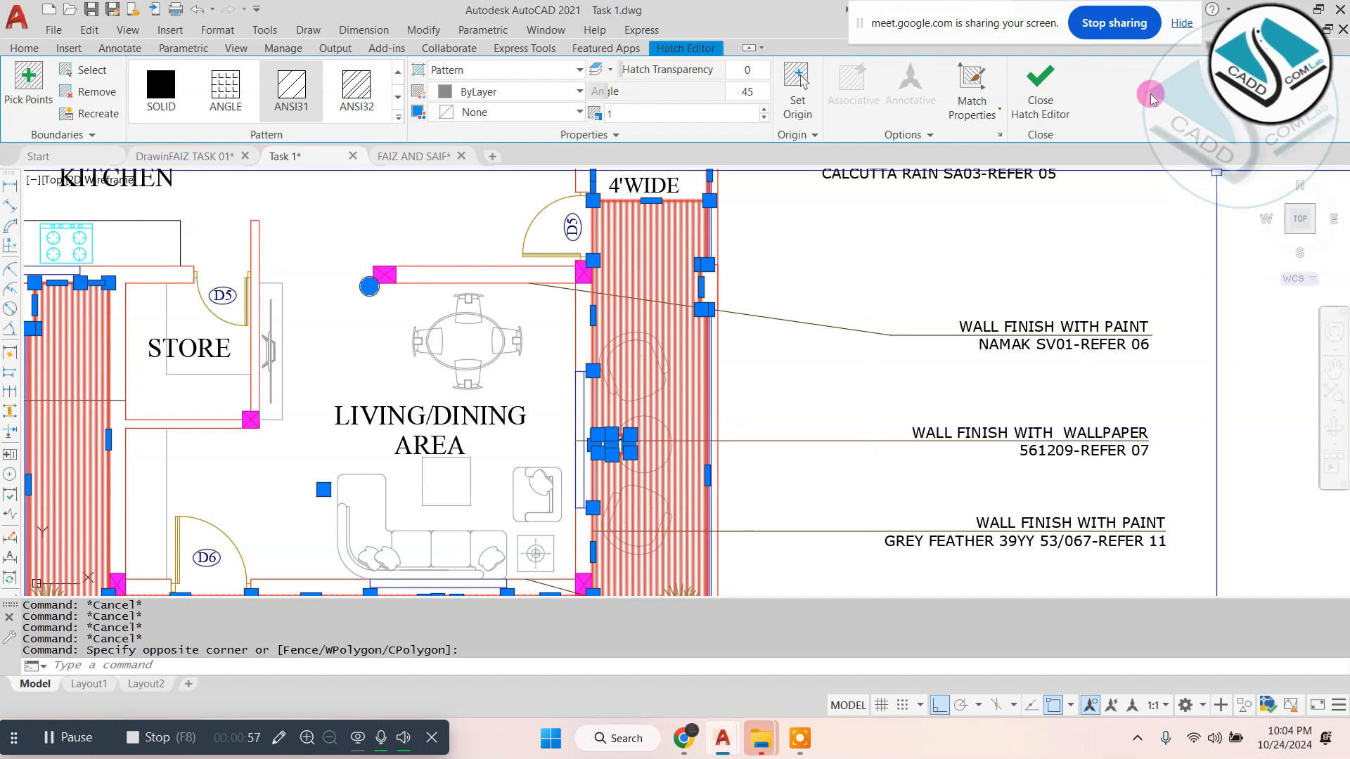
left_click(1040, 74)
- Move the material schedule table from below the ground floor plan to the sheet's corner below the first floor plan
scroll(747, 347, "down", 6)
middle_click_drag(989, 347, 577, 393)
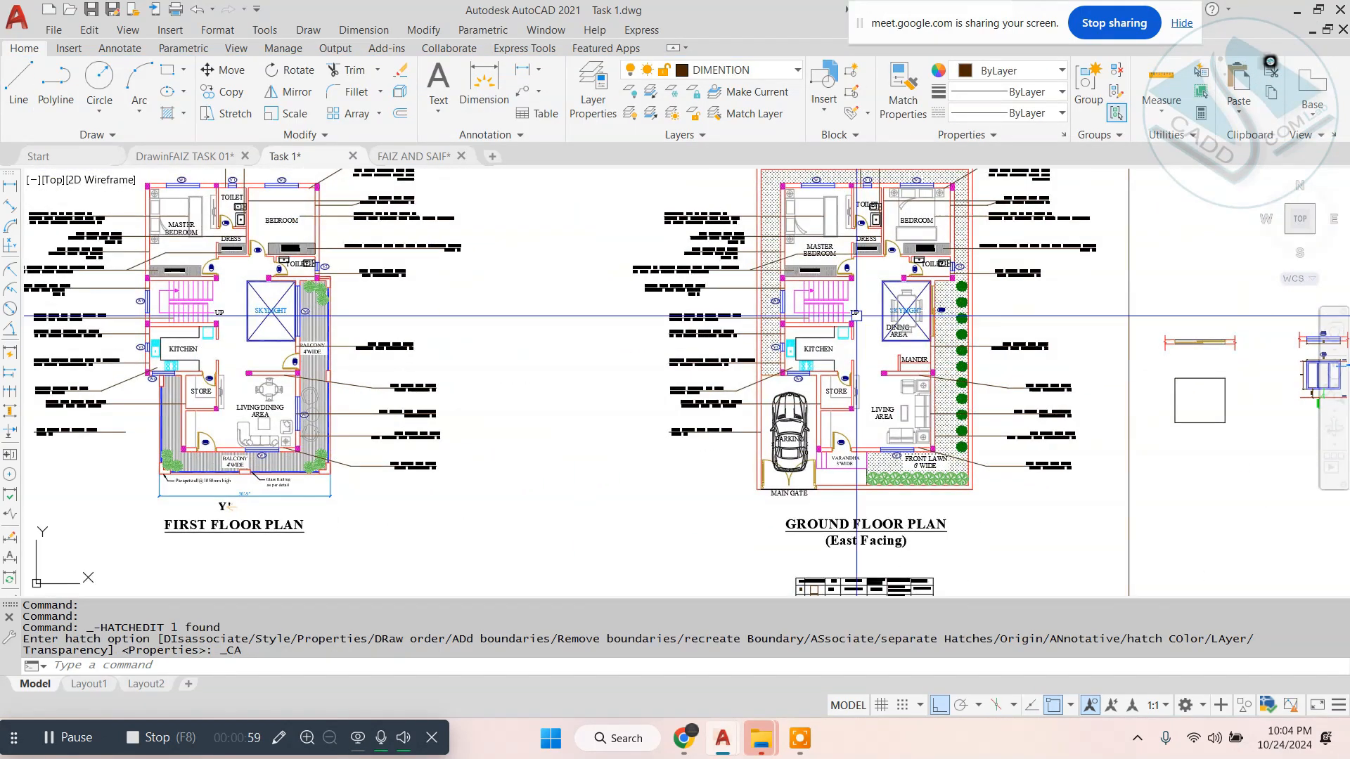
scroll(869, 314, "up", 2)
scroll(816, 341, "down", 2)
middle_click_drag(815, 341, 605, 98)
scroll(588, 372, "up", 2)
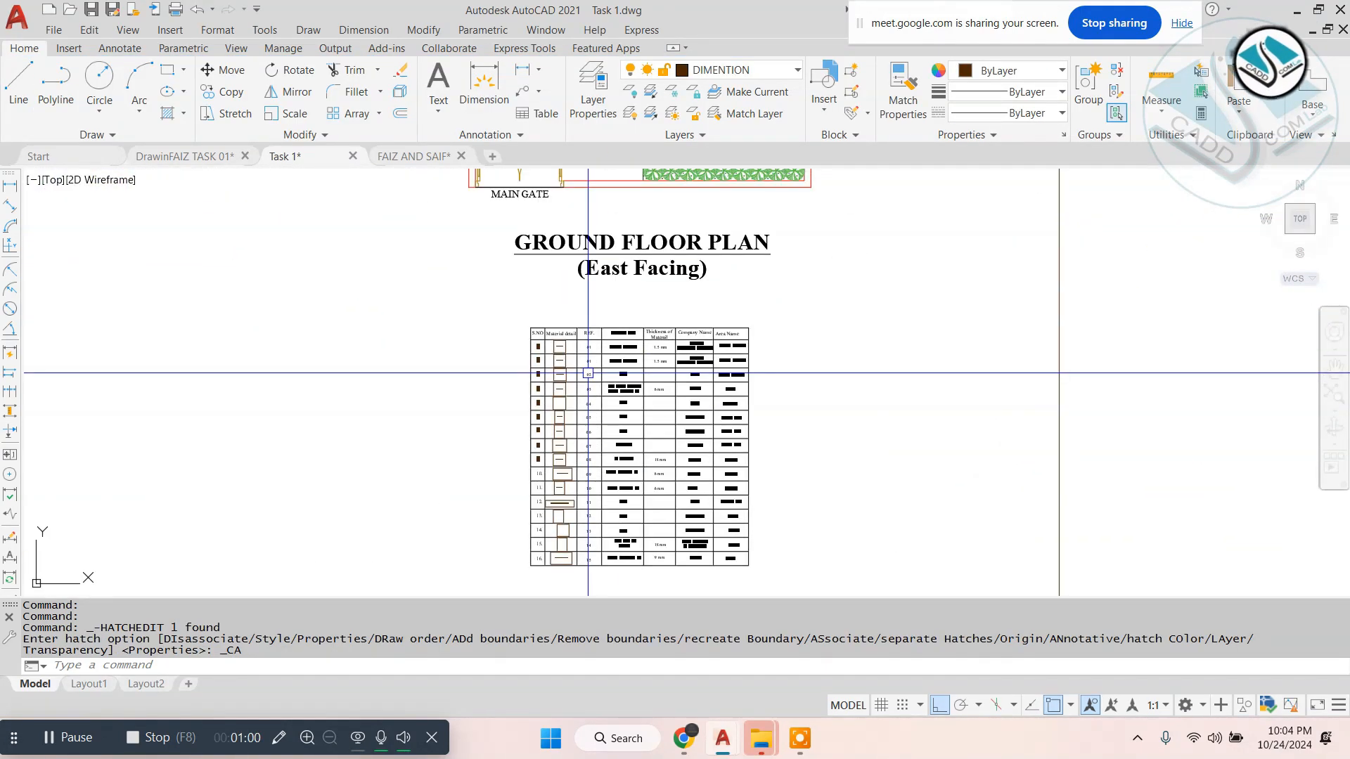
left_click(801, 320)
left_click(447, 556)
scroll(851, 242, "down", 2)
type("m")
key("Return")
left_click(747, 378)
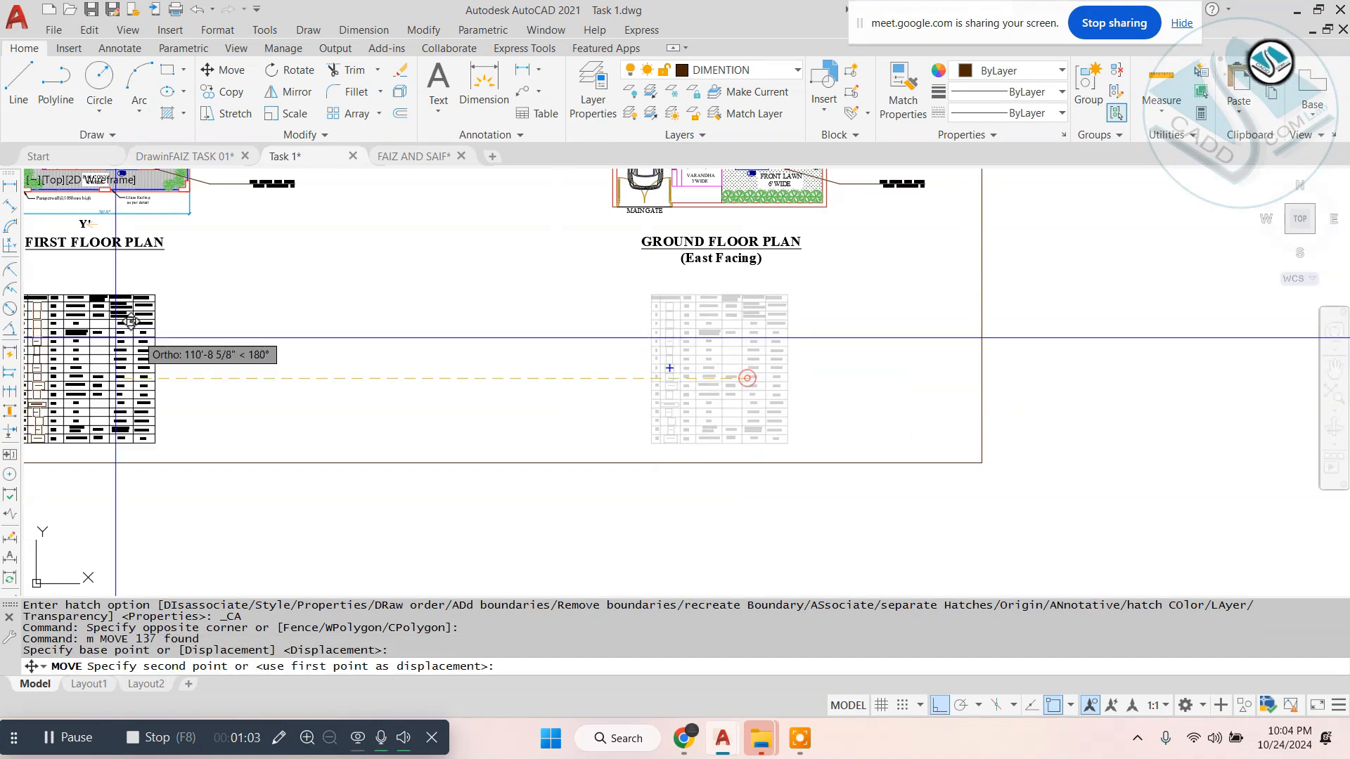
middle_click_drag(115, 338, 1062, 375)
left_click(859, 353)
key("Escape")
- Examine the relocated material schedule's reference, material name, thickness, company and area columns
scroll(872, 389, "up", 4)
scroll(856, 389, "down", 6)
middle_click_drag(895, 356, 632, 375)
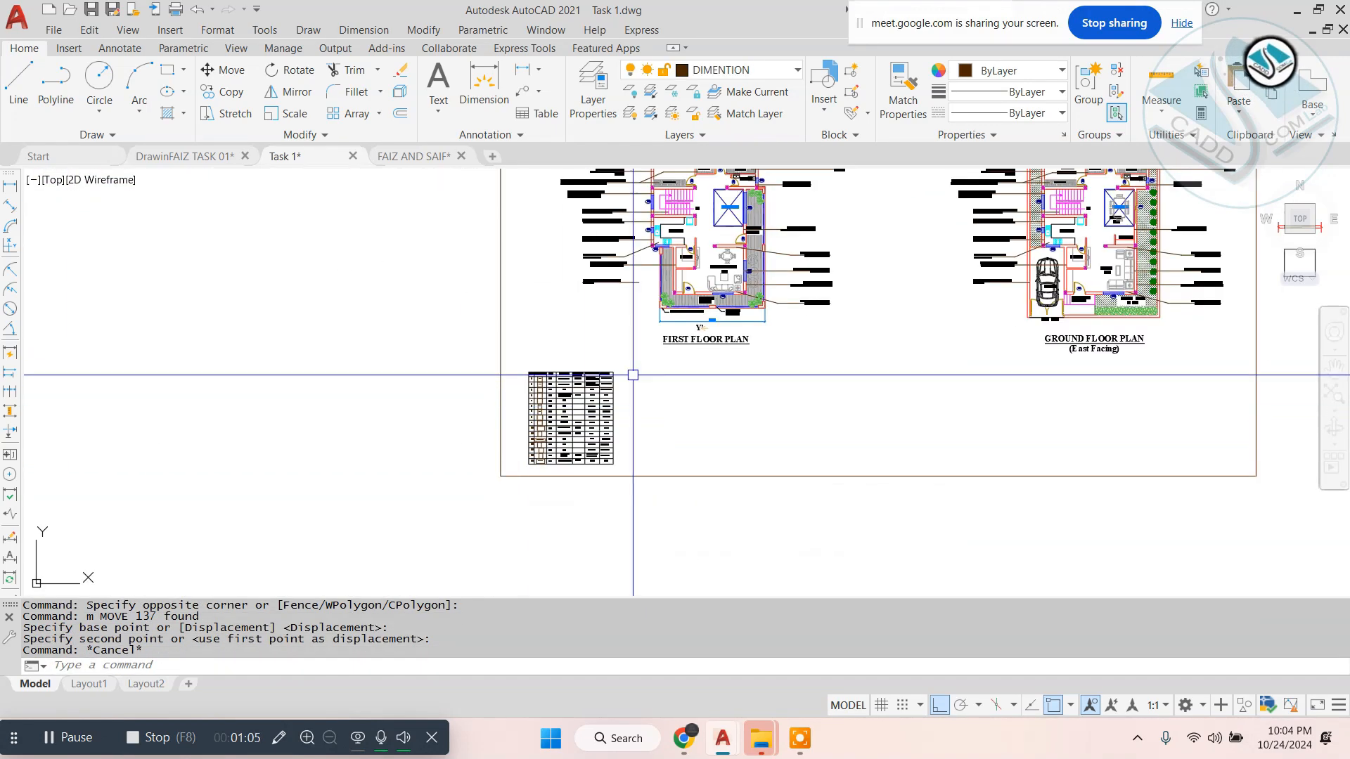
scroll(633, 375, "down", 2)
scroll(530, 452, "up", 7)
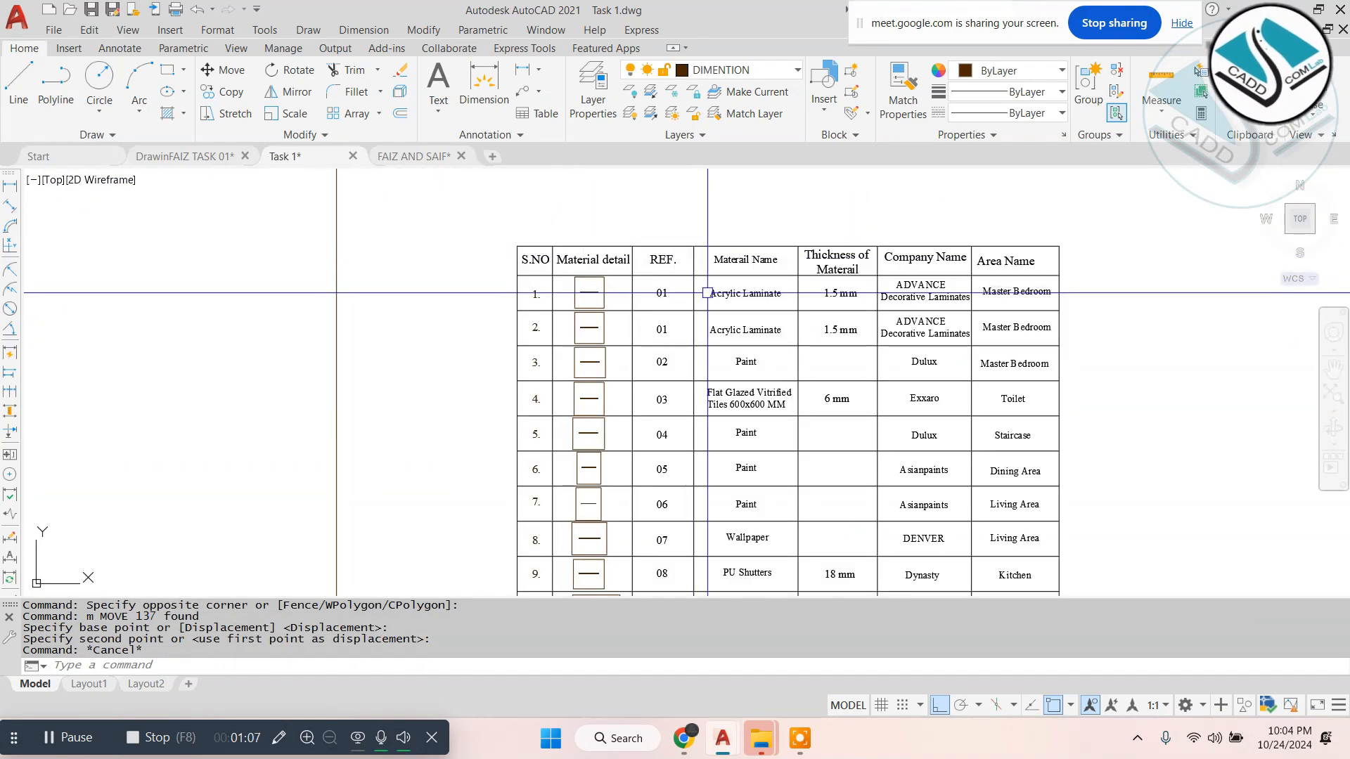
scroll(708, 293, "up", 4)
key("Escape")
scroll(640, 347, "down", 2)
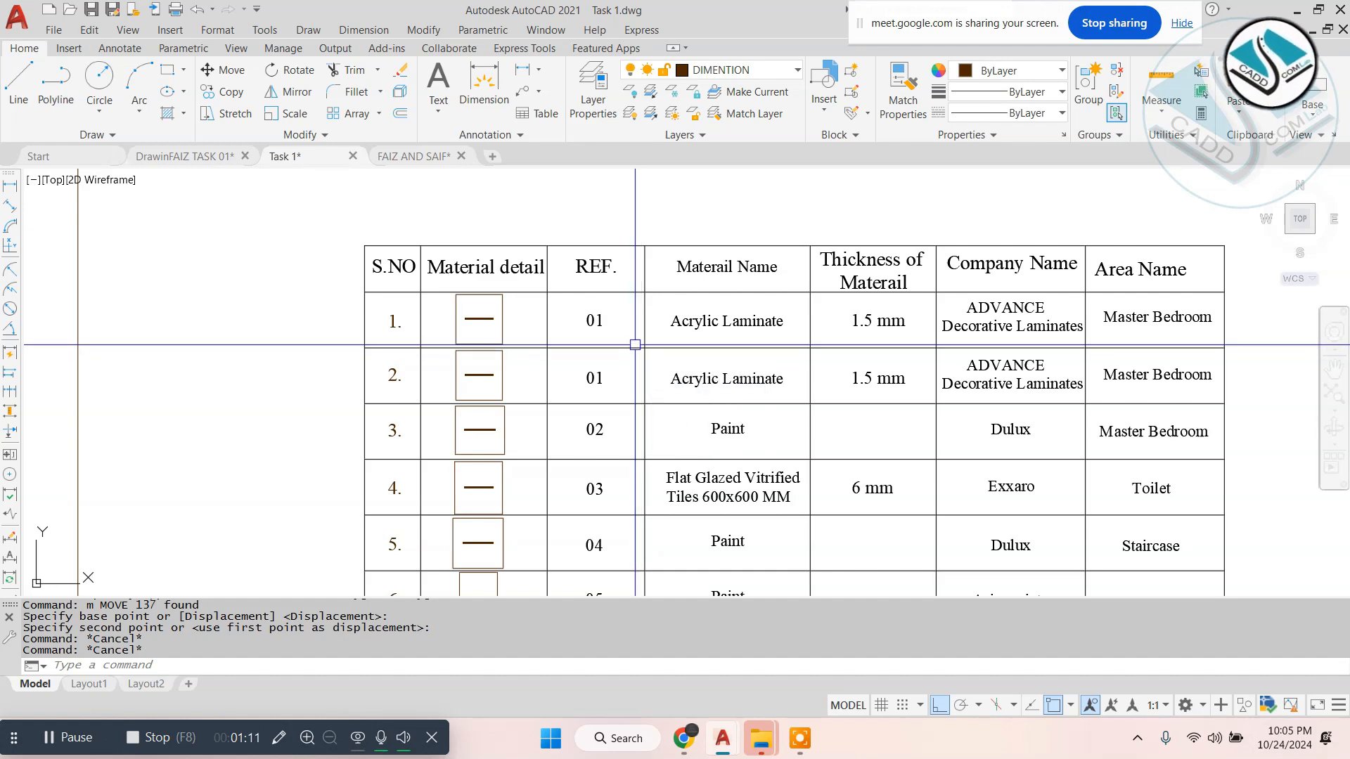
scroll(528, 295, "down", 4)
- Switch to the FAIZ AND SAIF drawing and examine its material detail table
right_click(687, 326)
left_click(457, 155)
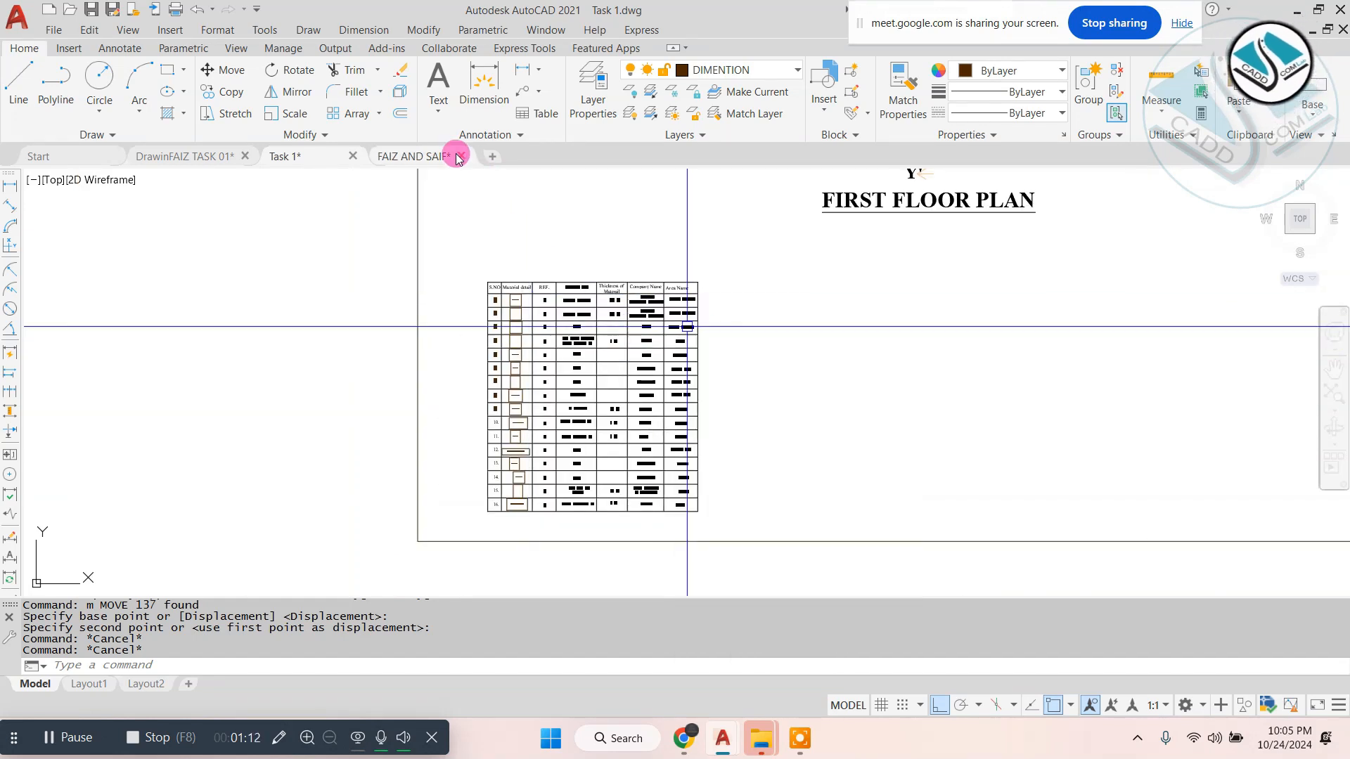
left_click(420, 160)
scroll(650, 384, "up", 5)
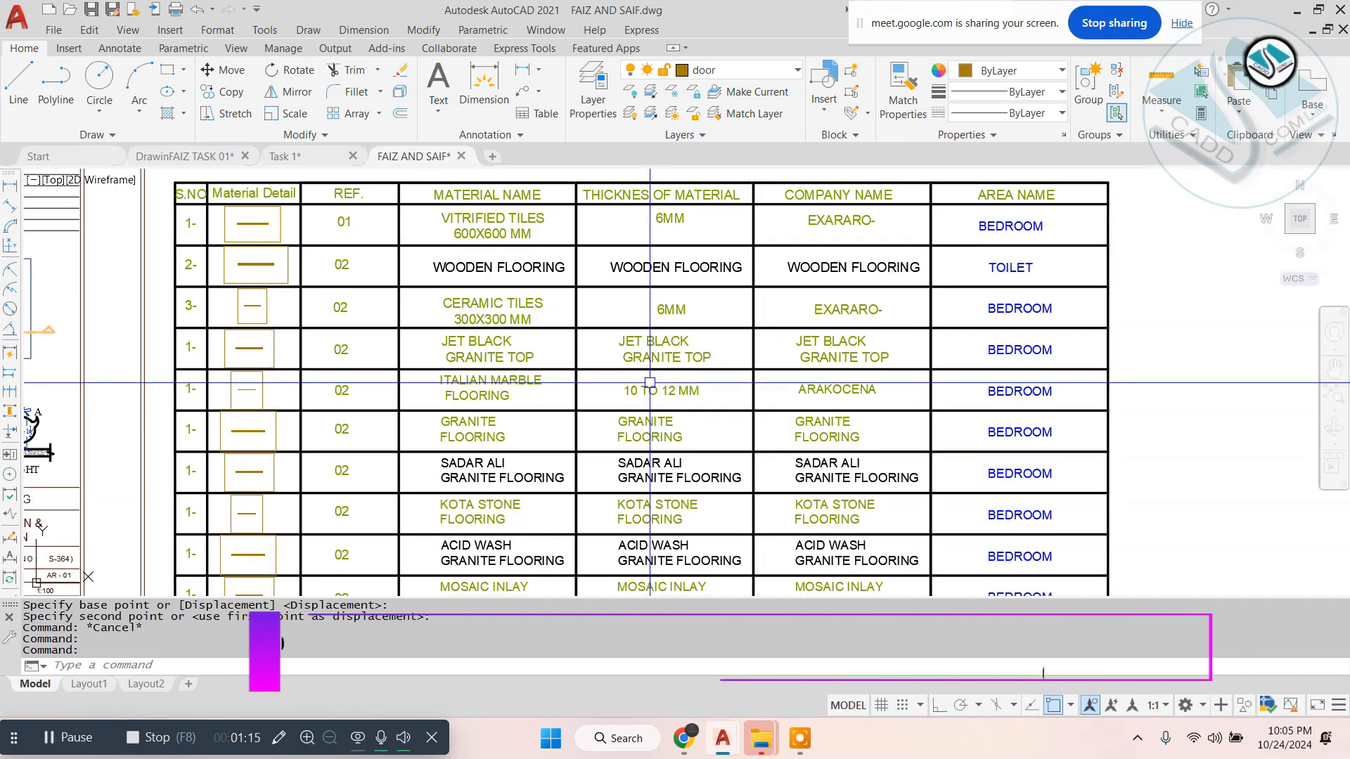
key("Escape")
- Return to the Task 1 drawing and examine the ground floor plan's bedroom wall, bed and wardrobe finish notes
left_click(300, 149)
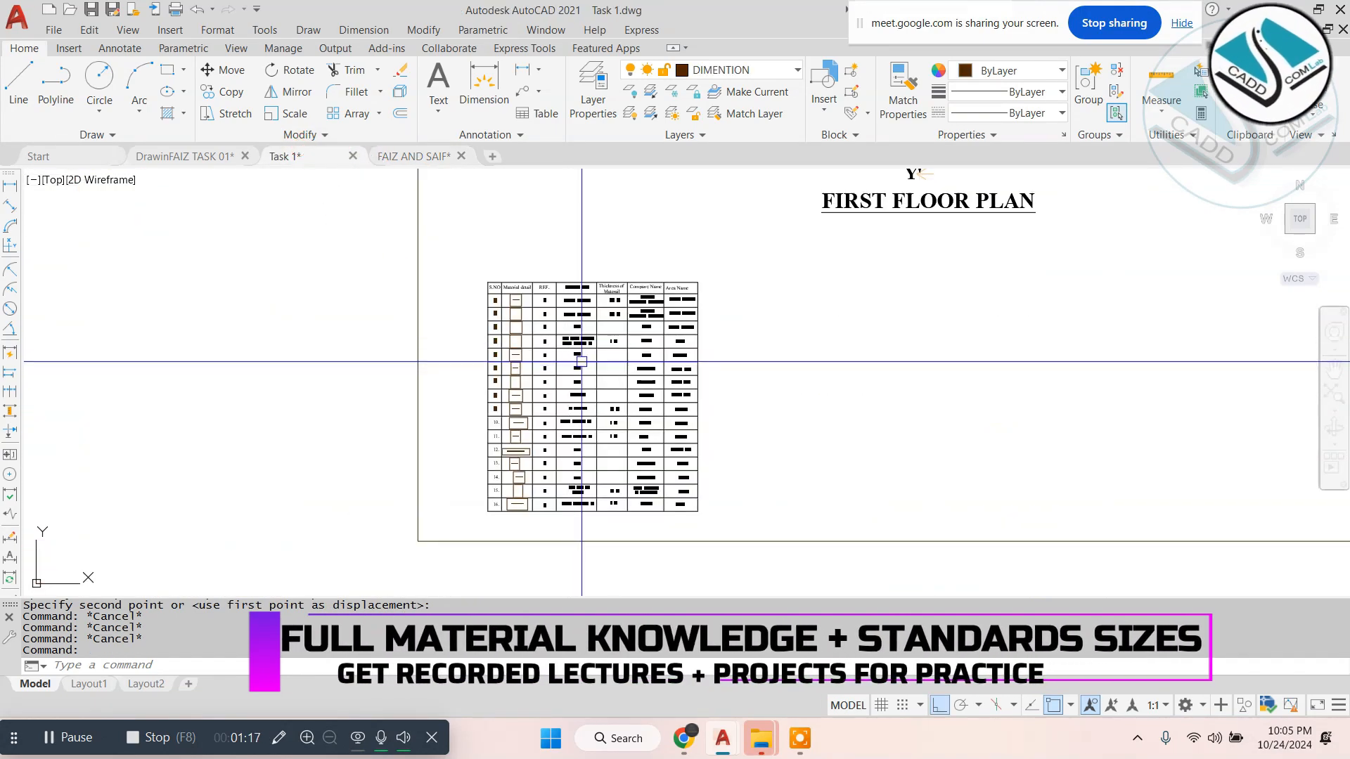
scroll(582, 361, "down", 3)
scroll(780, 276, "up", 5)
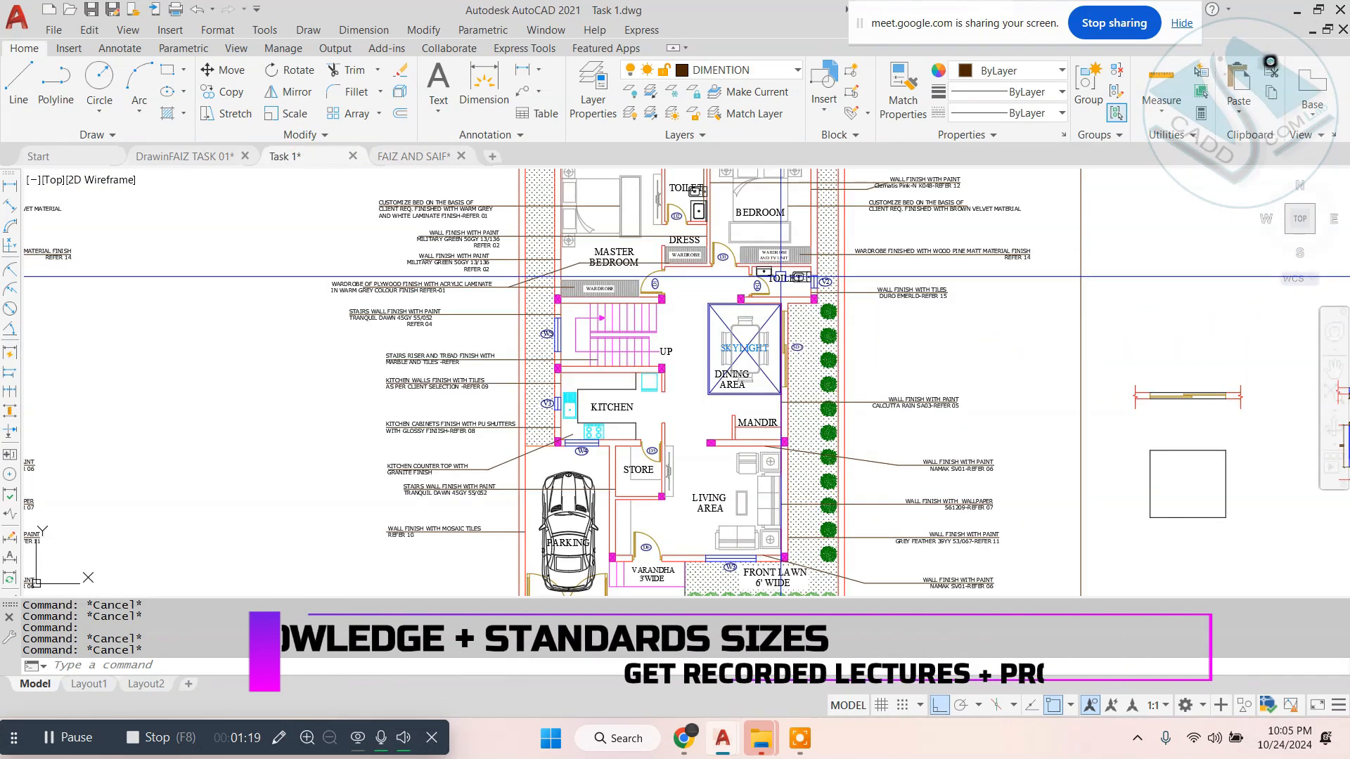
scroll(780, 277, "down", 3)
scroll(896, 203, "up", 6)
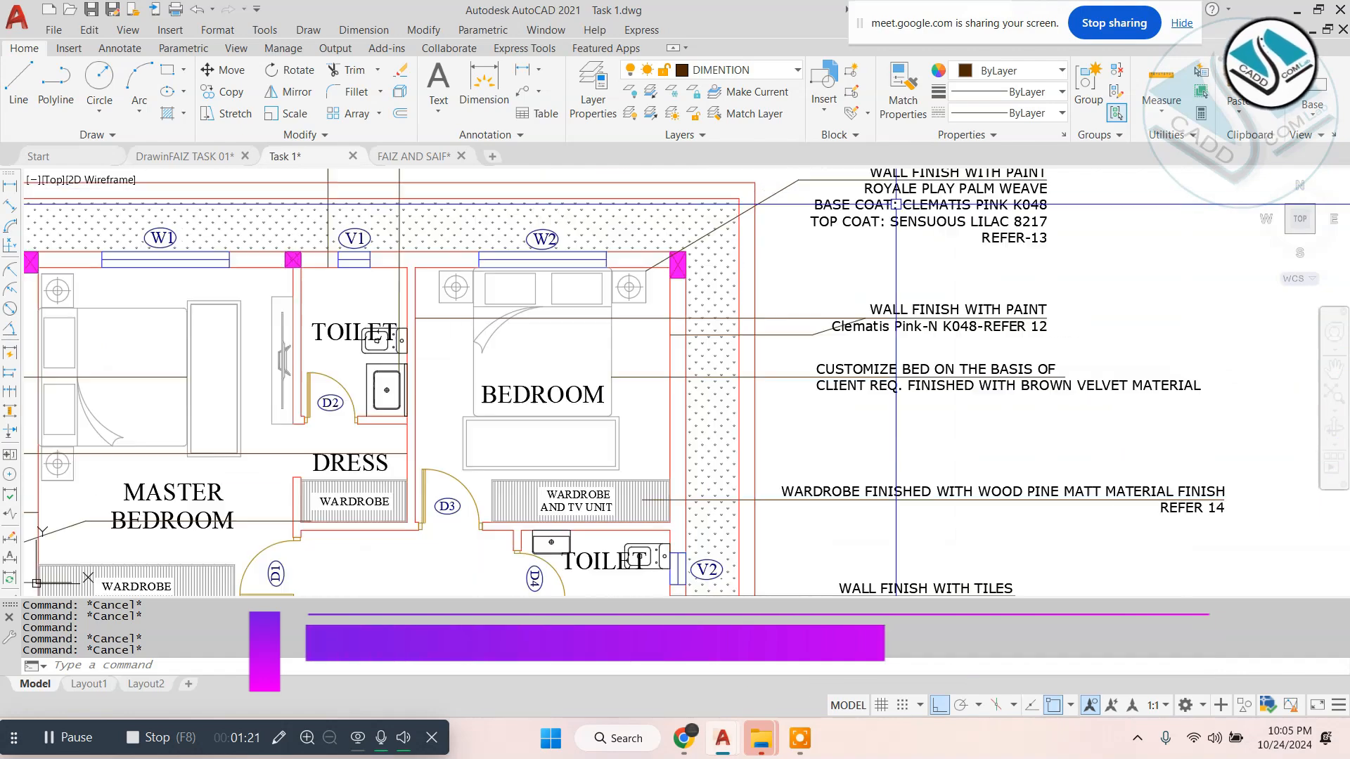
middle_click_drag(896, 204, 796, 258)
scroll(723, 264, "up", 2)
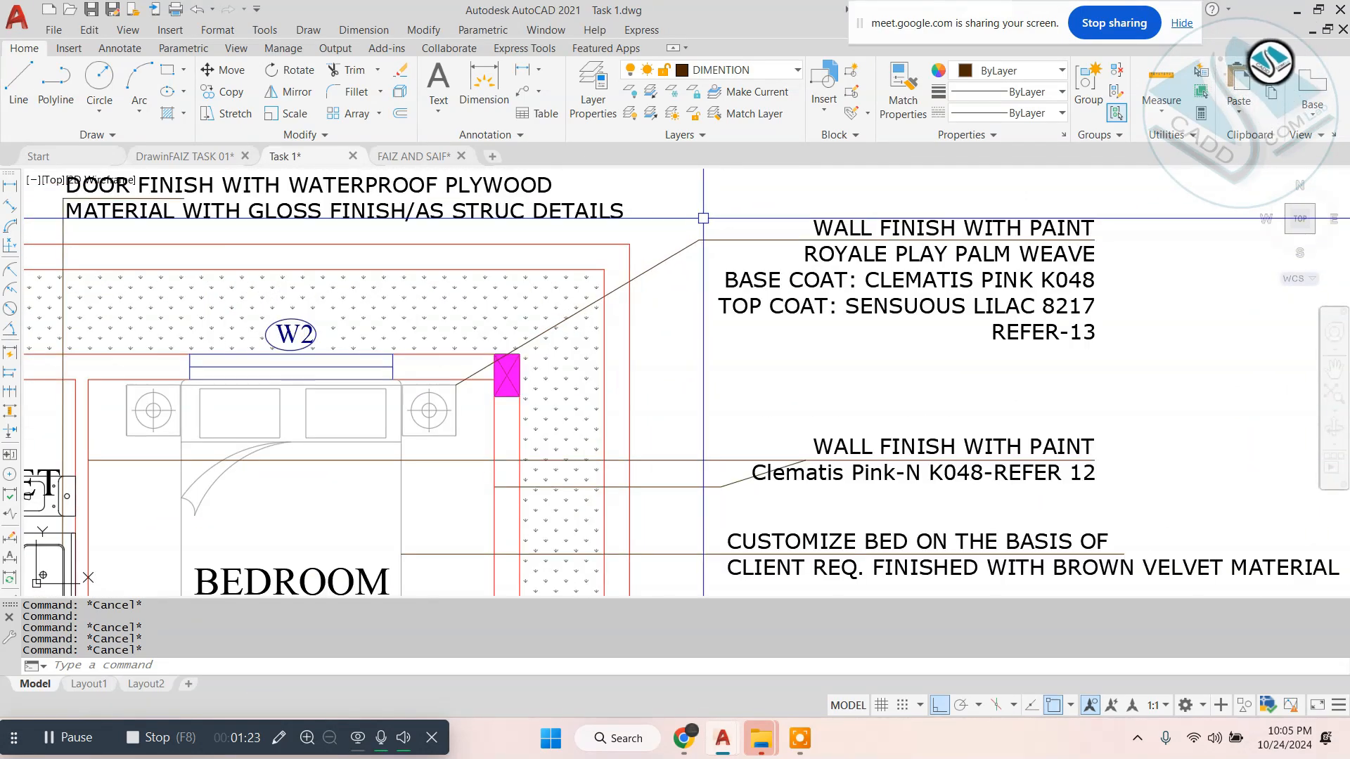
scroll(703, 211, "down", 6)
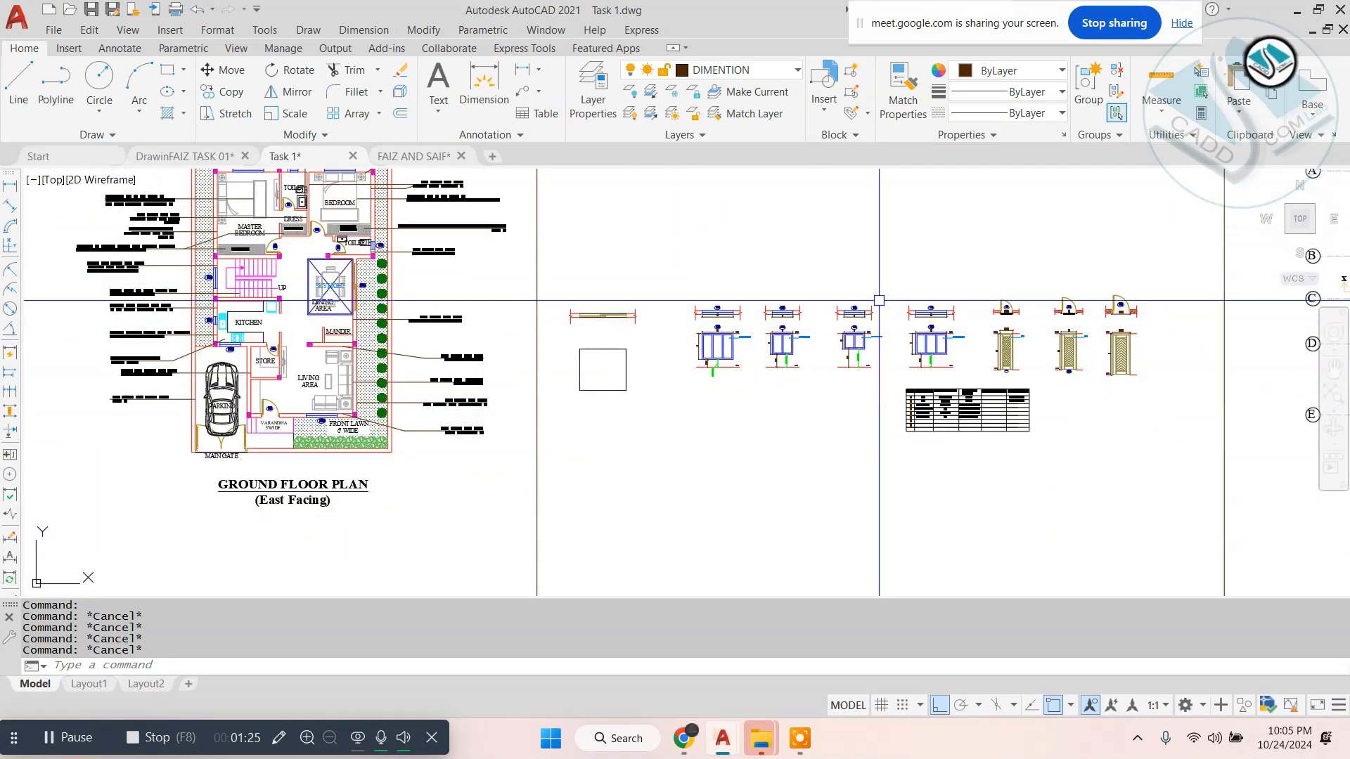
- Examine the door and window details and the overall arrangement of the floor plan sheets
scroll(927, 342, "down", 2)
middle_click_drag(1148, 344, 552, 362)
scroll(768, 272, "down", 4)
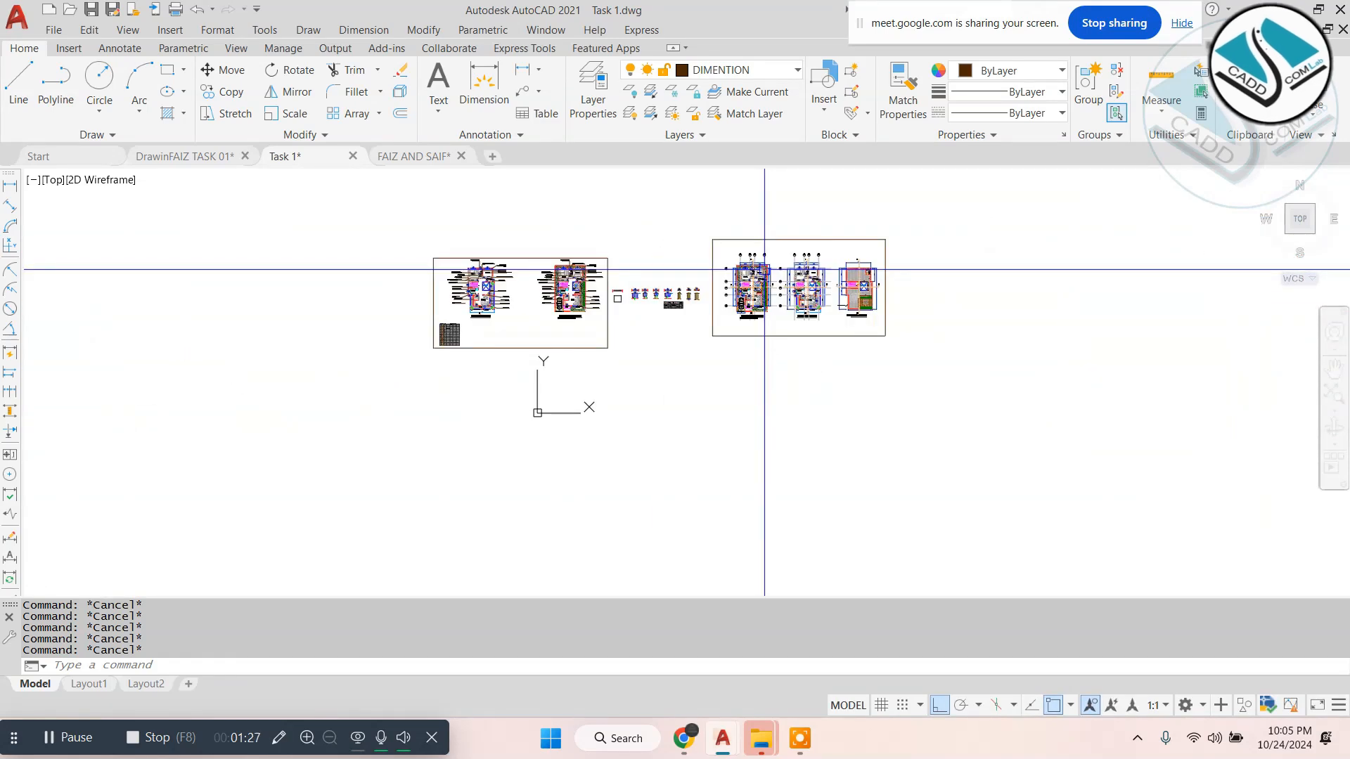
scroll(763, 270, "up", 4)
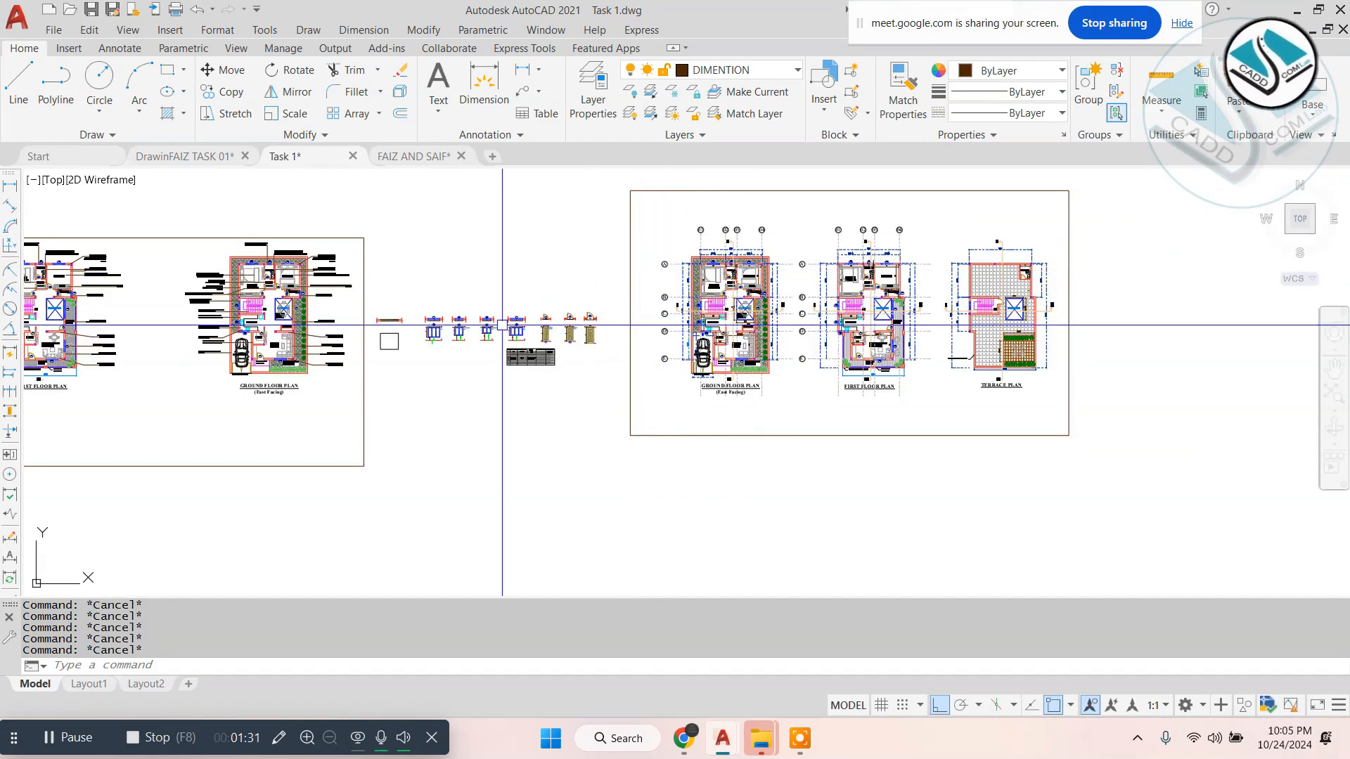
middle_click_drag(140, 302, 520, 302)
scroll(383, 270, "up", 4)
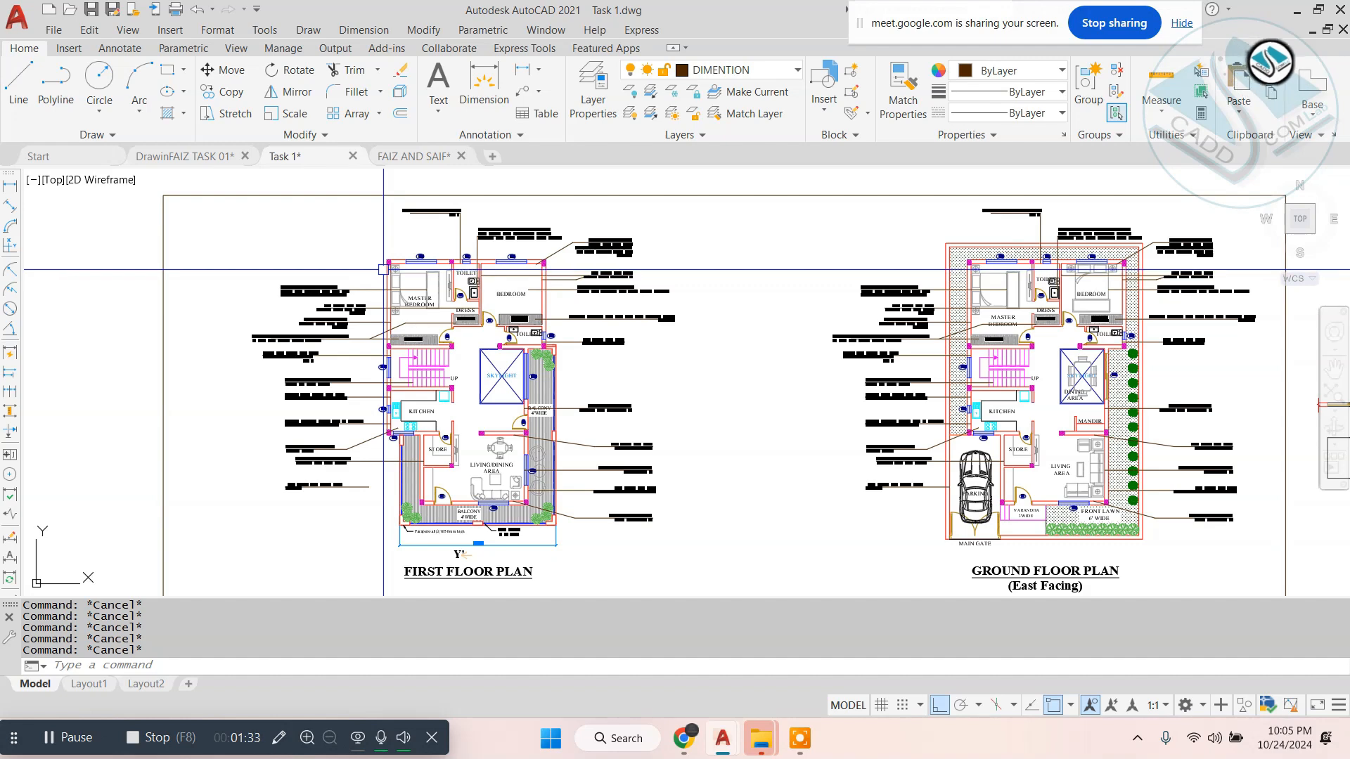
- Open Notepad and replace the existing text with the first list item "1-floor plans"
left_click(637, 740)
type("no")
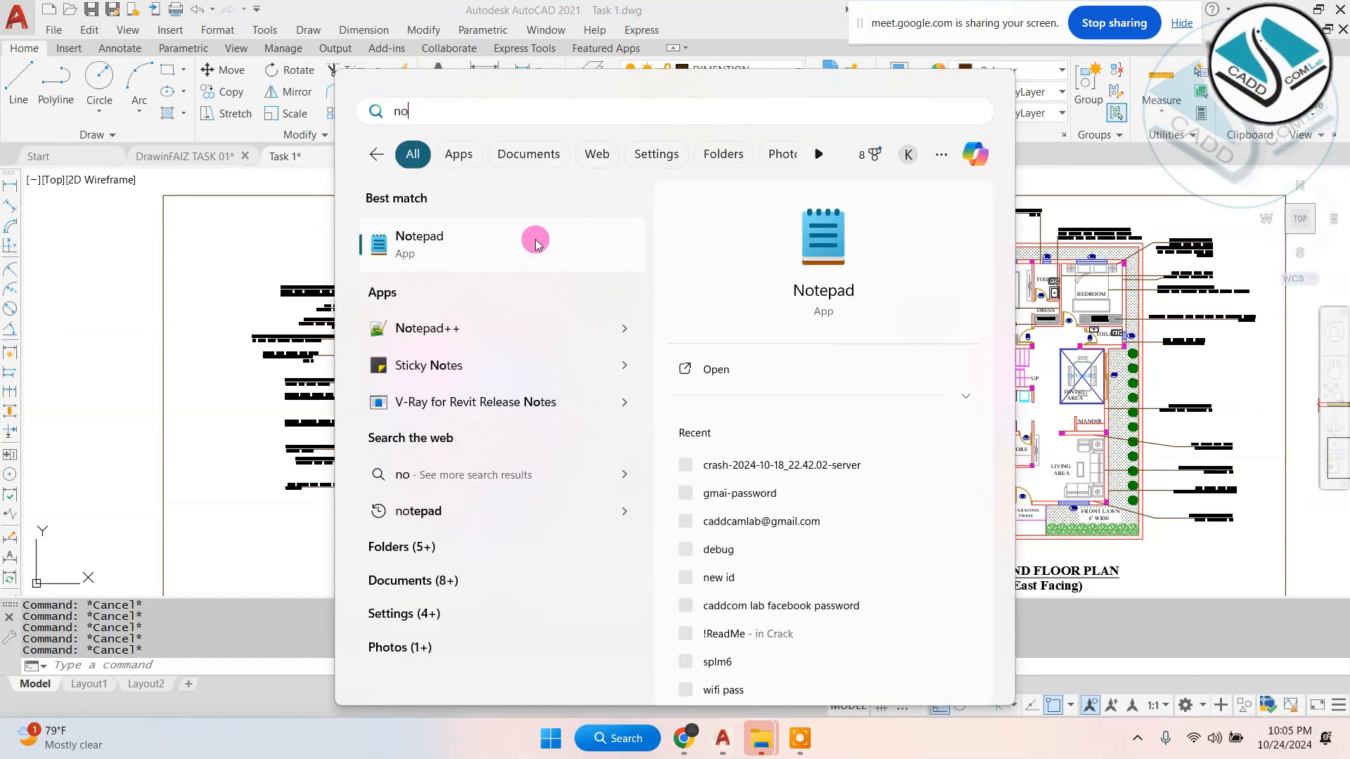
left_click(536, 244)
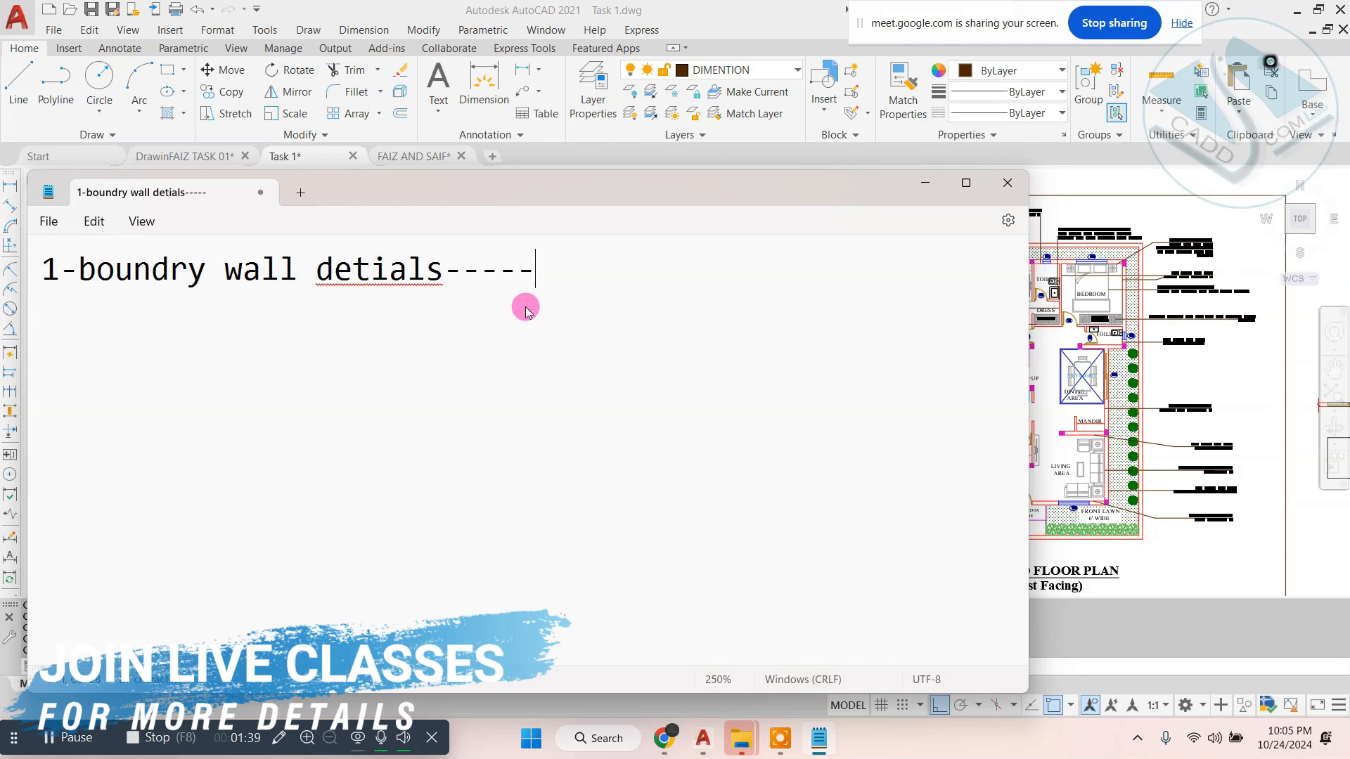
key("ctrl+a")
type("1")
scroll(528, 312, "up", 3, "ctrl")
type("-")
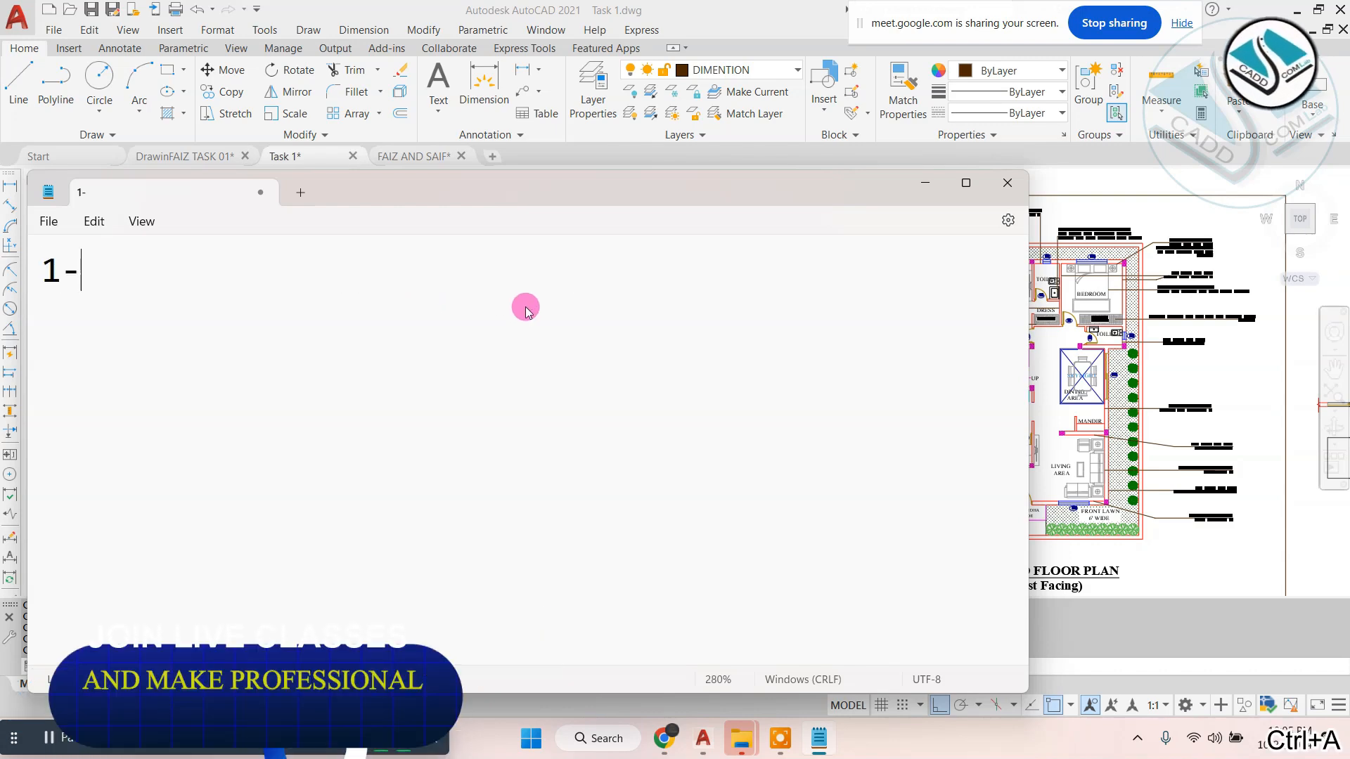
left_click_drag(531, 190, 737, 144)
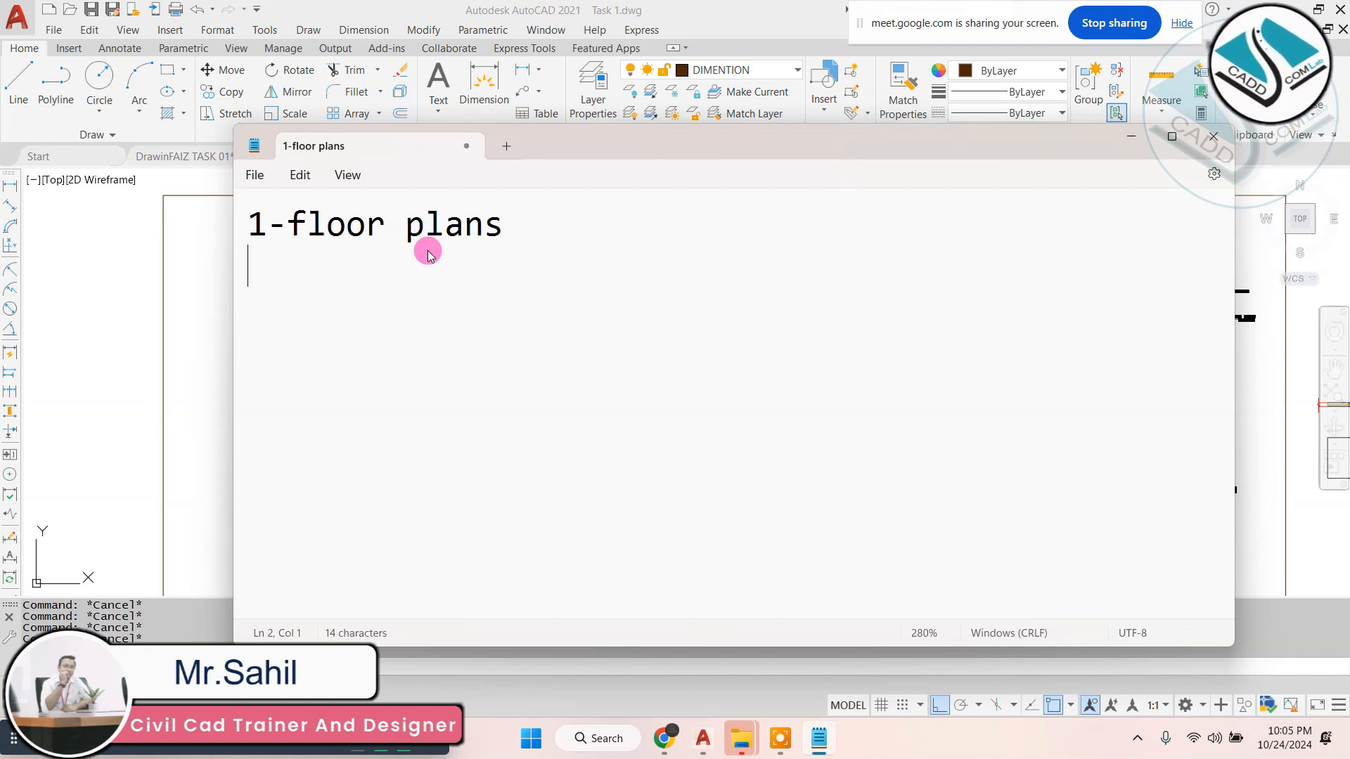
- Add the list items "2-door window schedule", "3-furniture layout" and "4-wall- con" below the floor plans entry
type("win")
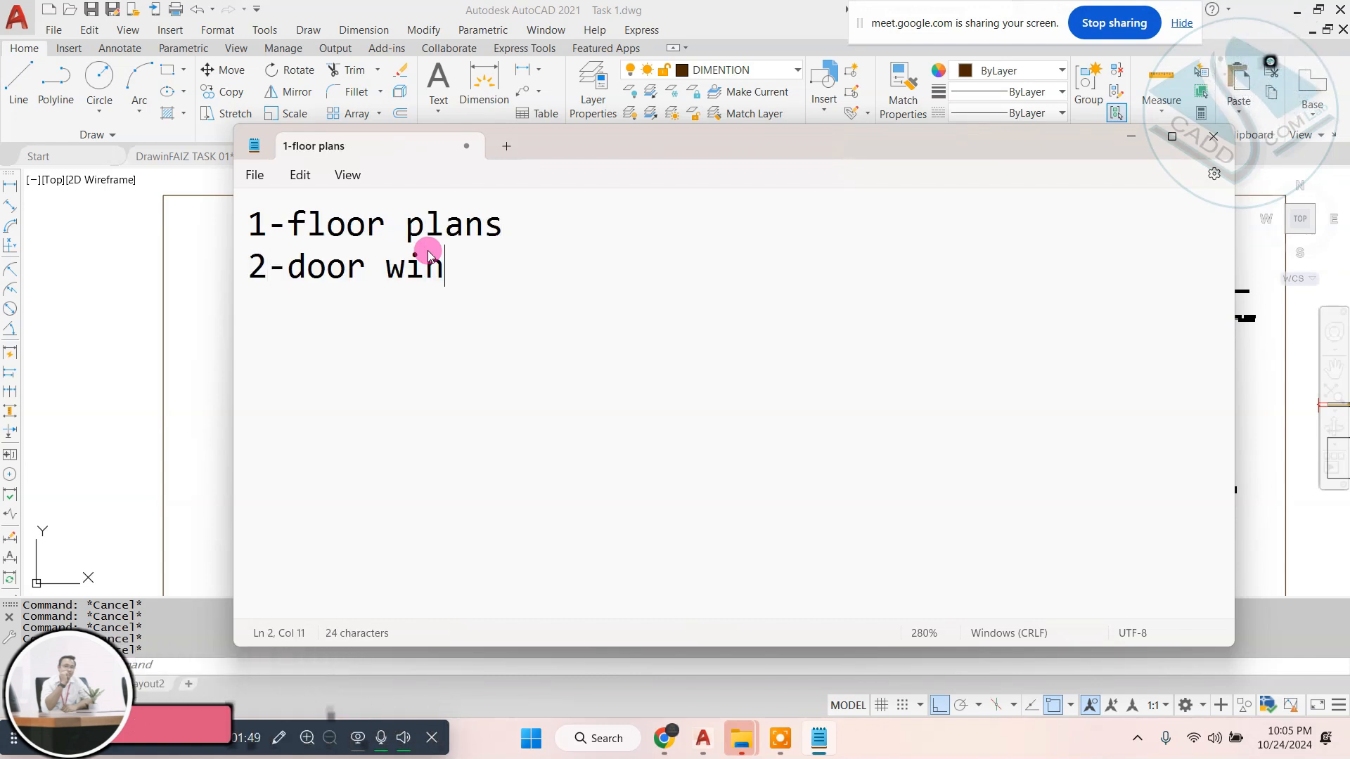
type("dow schedul")
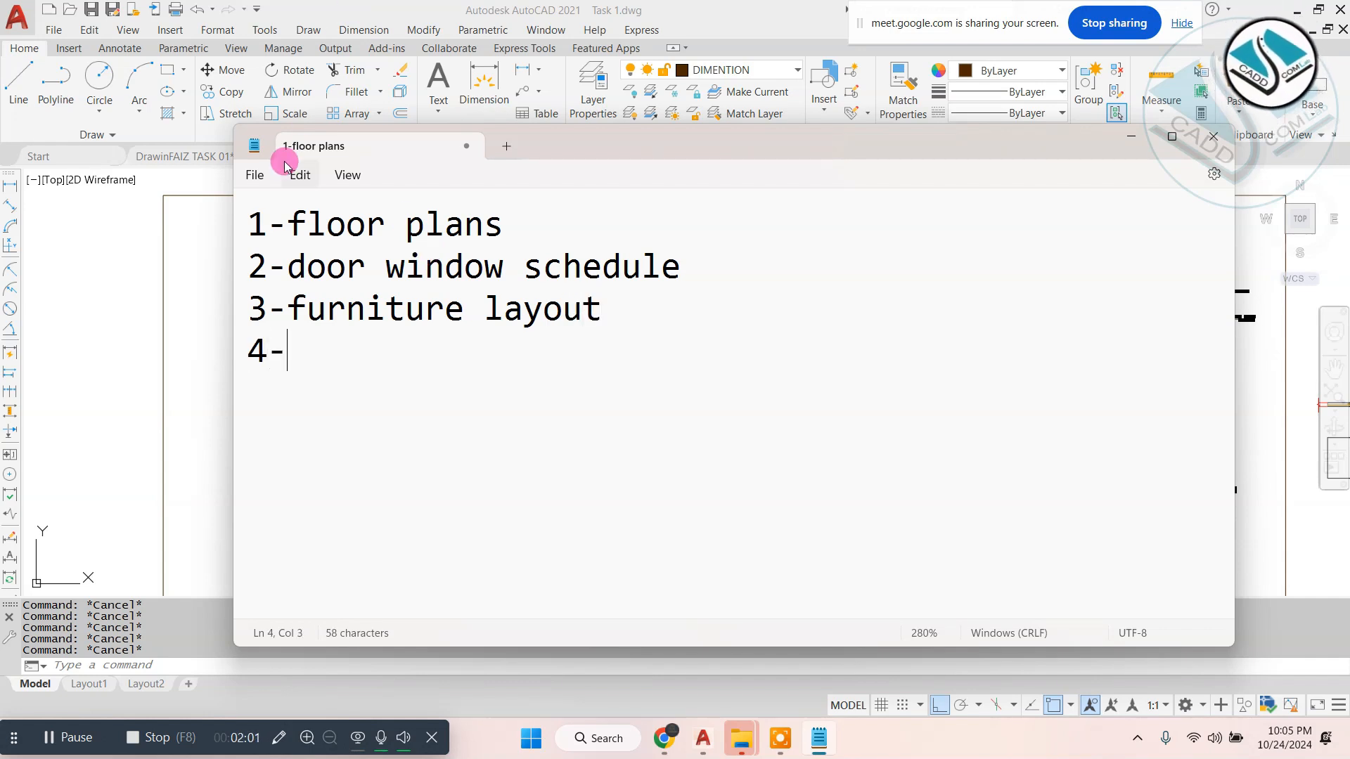
type("e")
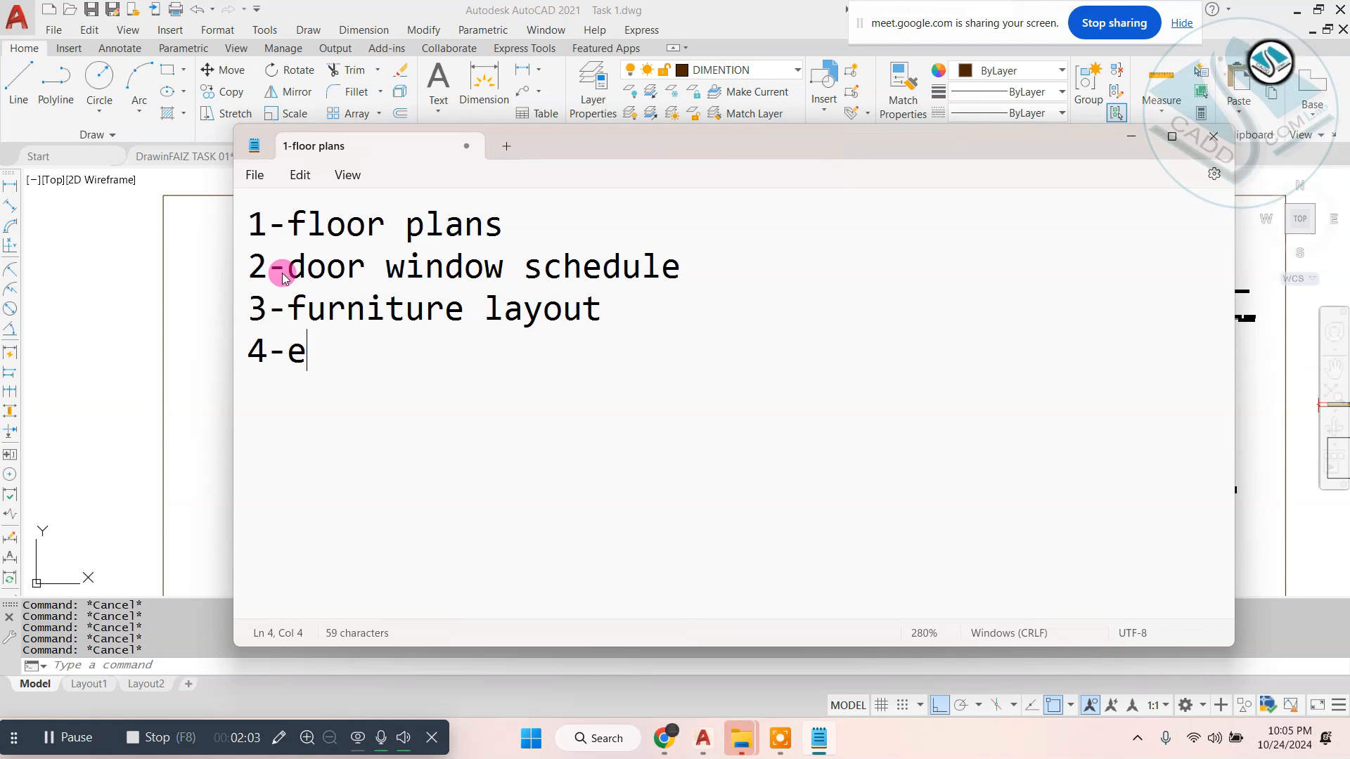
key("BackSpace")
type("wall- con.")
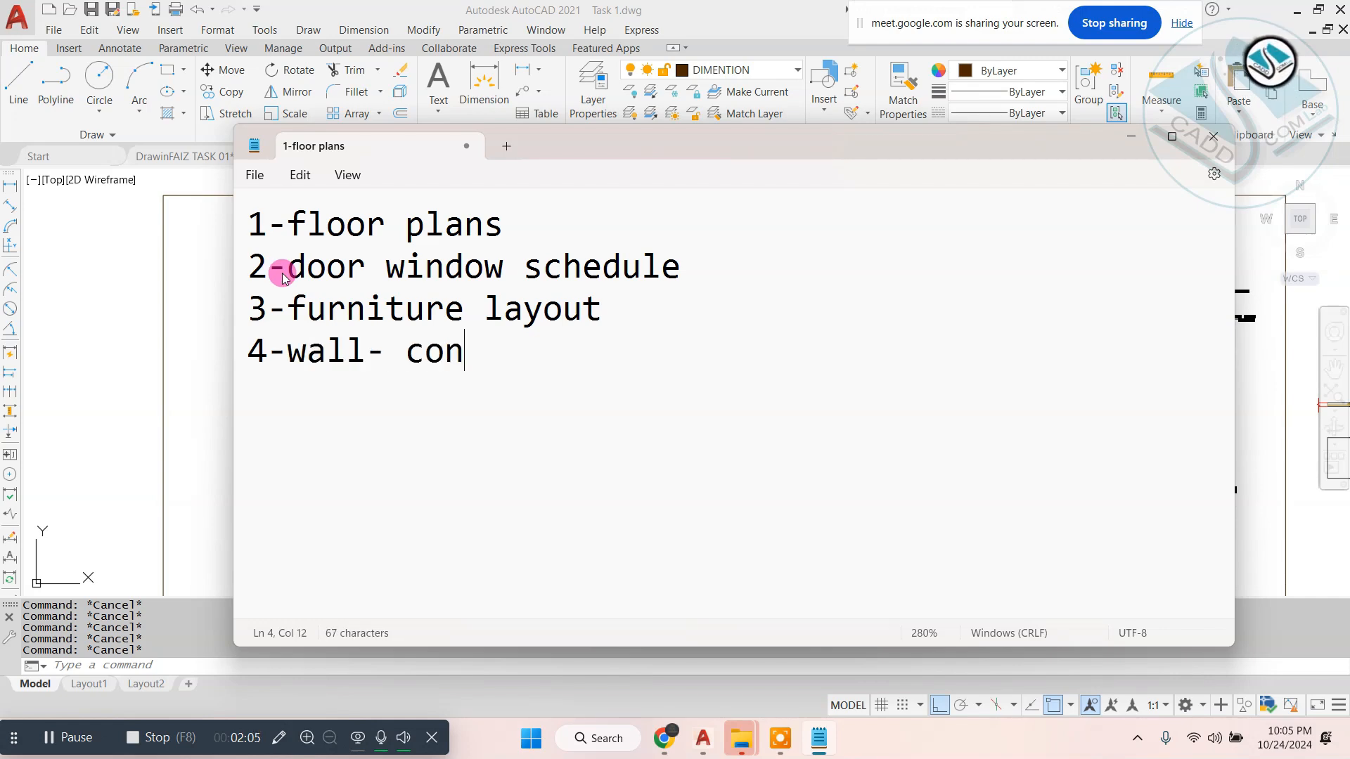
- Examine the Task 1 floor plans and material table, and the arrangement of sheets in the FAIZ AND SAIF drawing
left_click(105, 254)
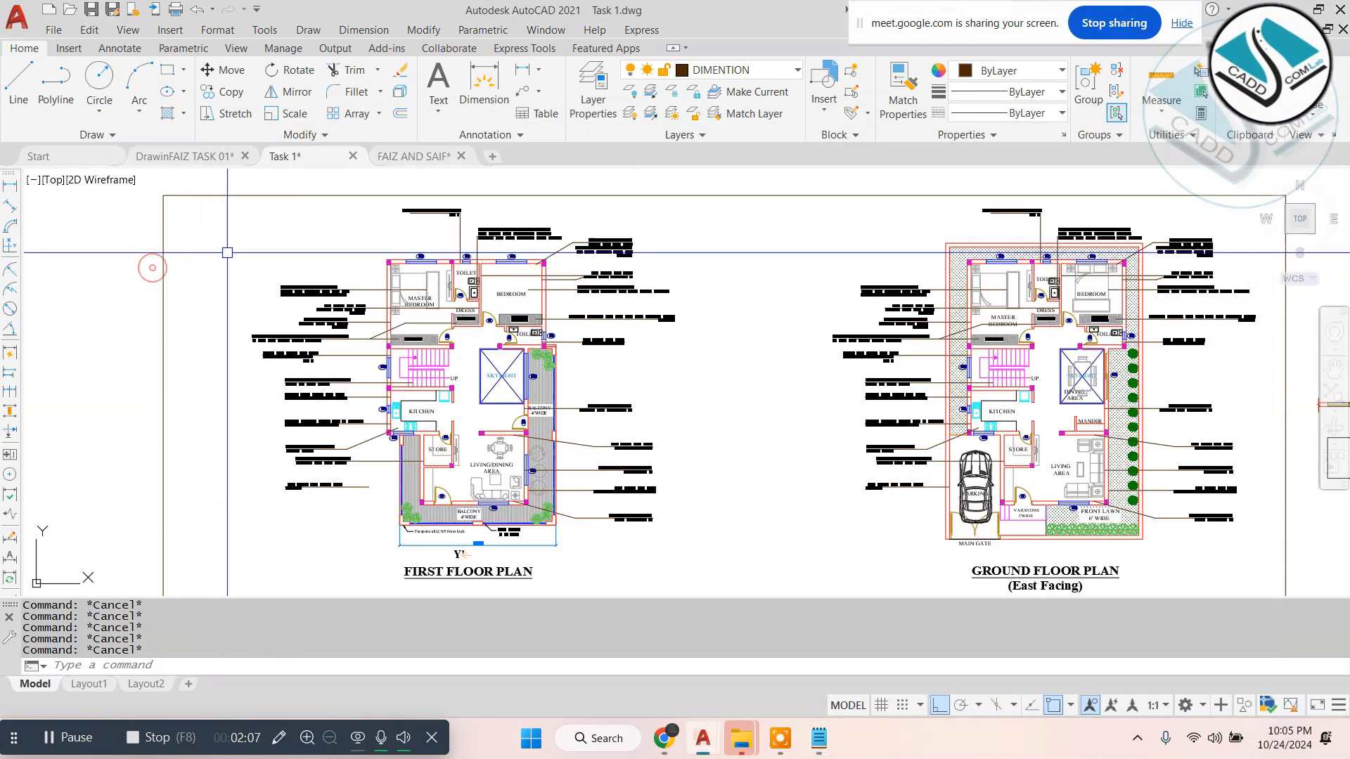
scroll(469, 297, "down", 3)
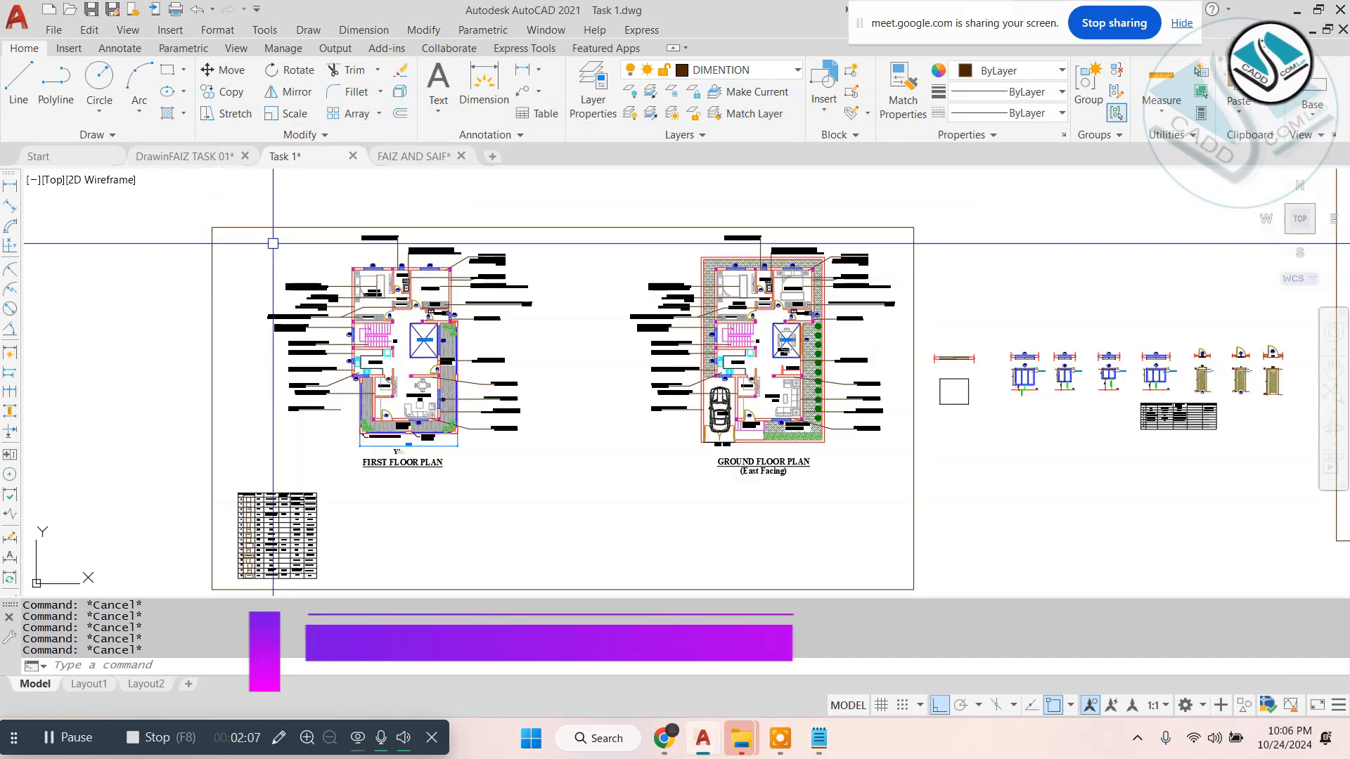
left_click(435, 154)
scroll(552, 317, "down", 4)
scroll(711, 295, "down", 3)
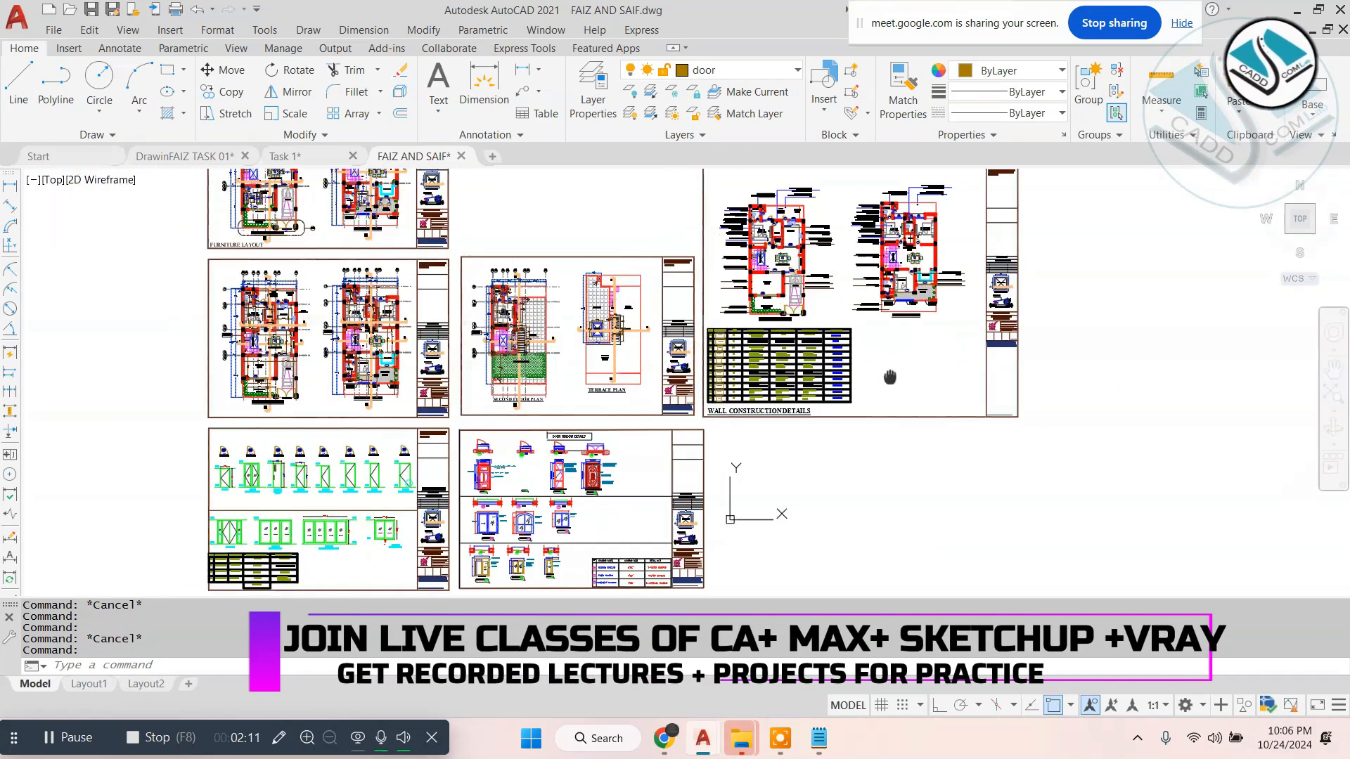
middle_click_drag(846, 296, 772, 309)
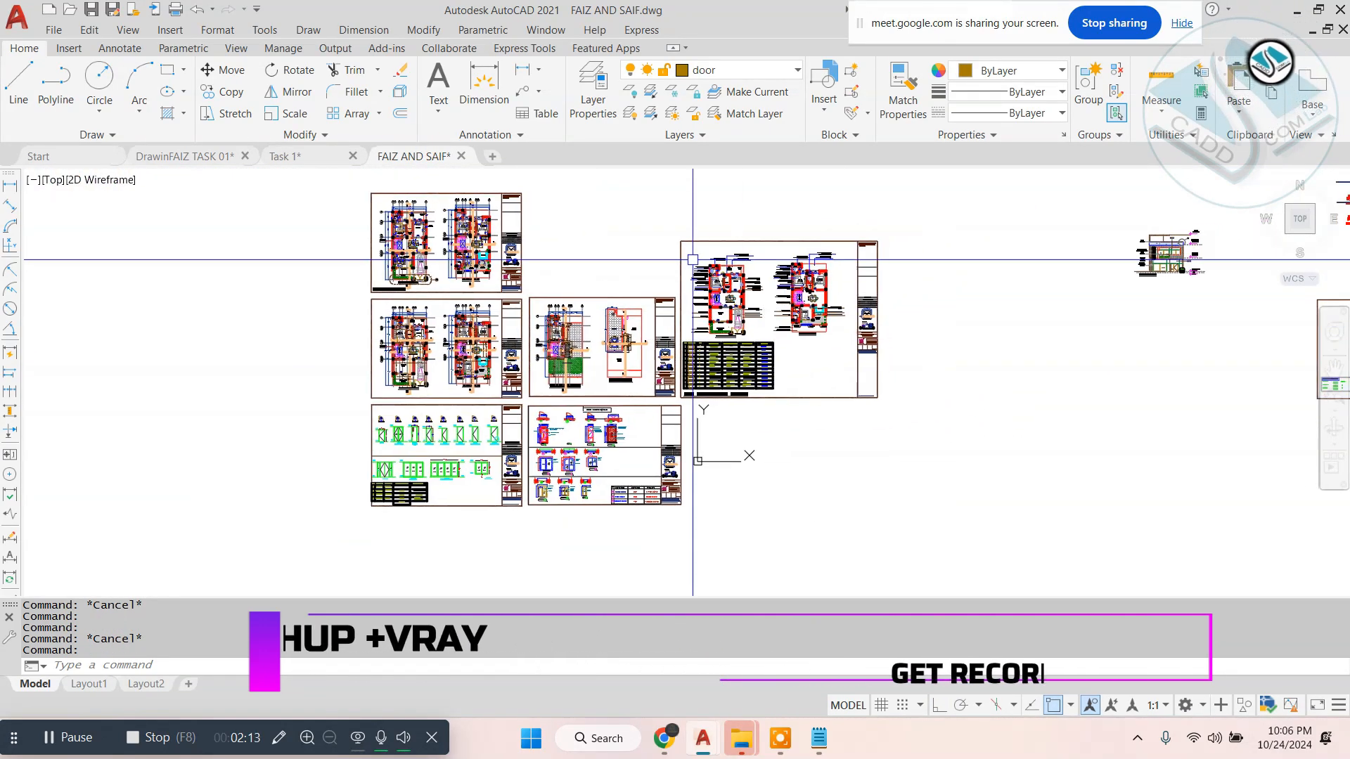
scroll(684, 294, "up", 2)
- Return to Notepad, complete item four as "4-wall- con." and add "5-elevation-s" below it
left_click(816, 736)
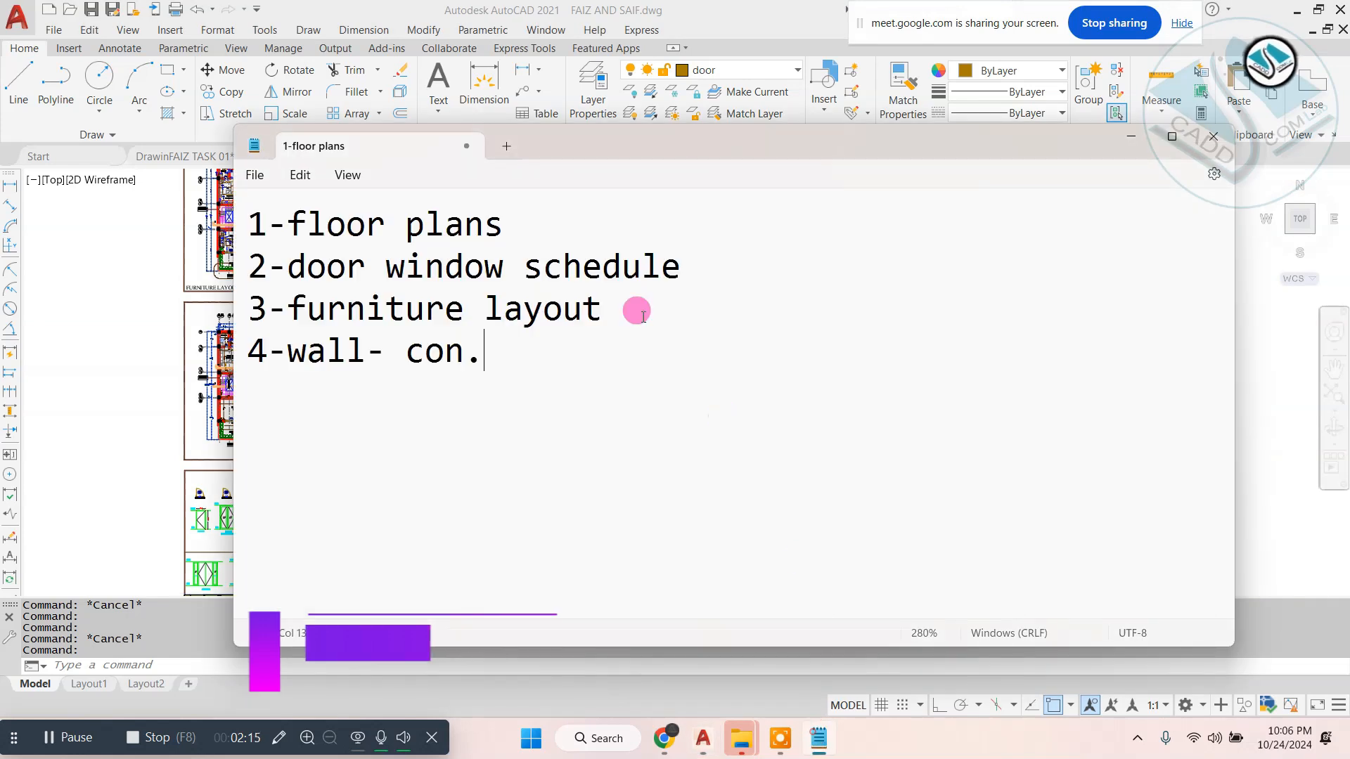
key("ctrl+a")
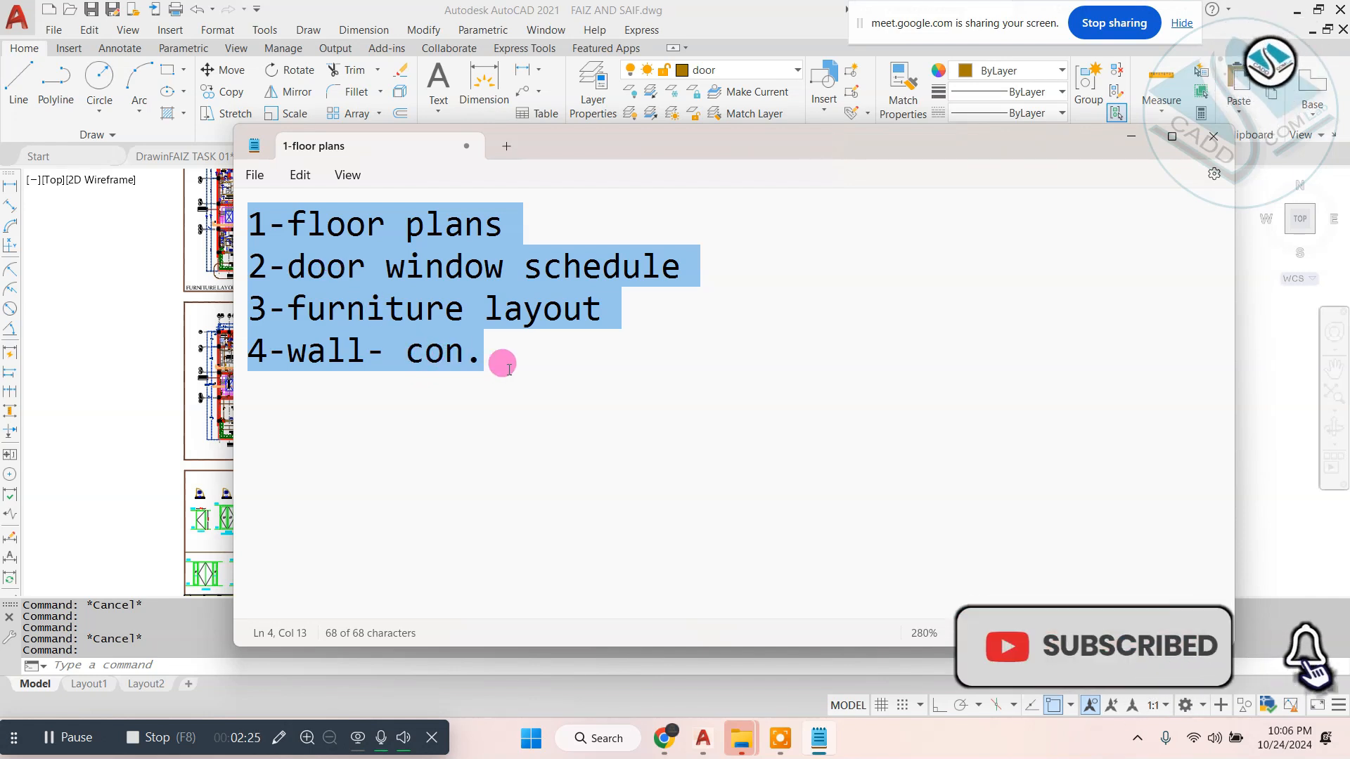
left_click(485, 355)
key("Return")
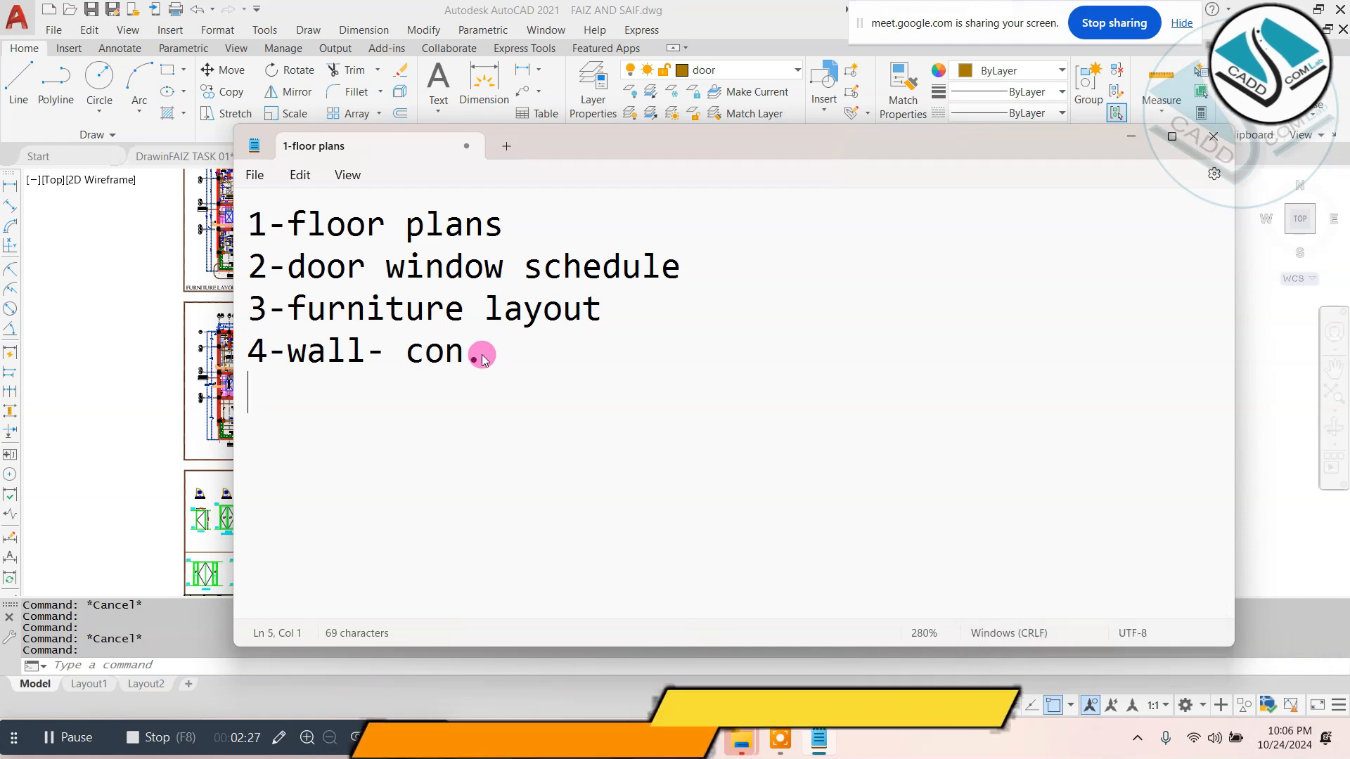
type("5-ele")
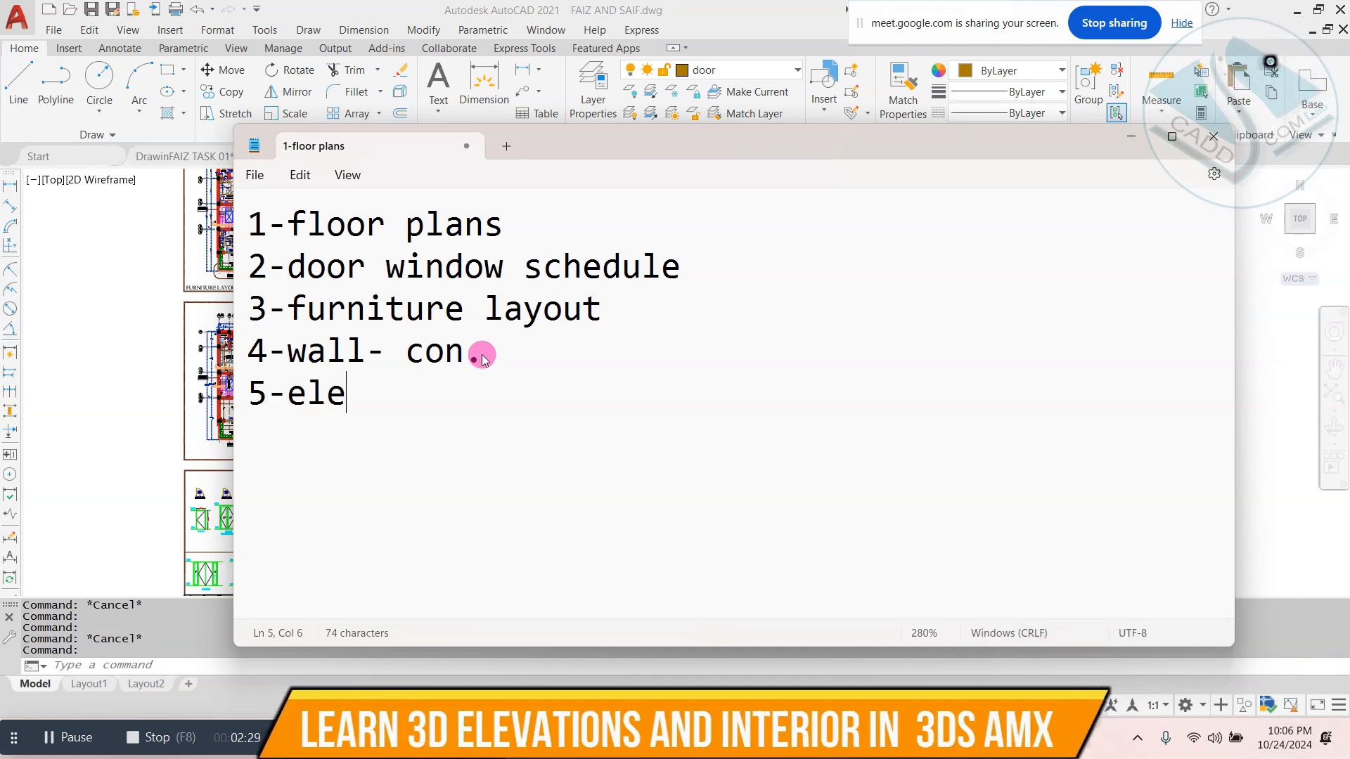
type("vation-s")
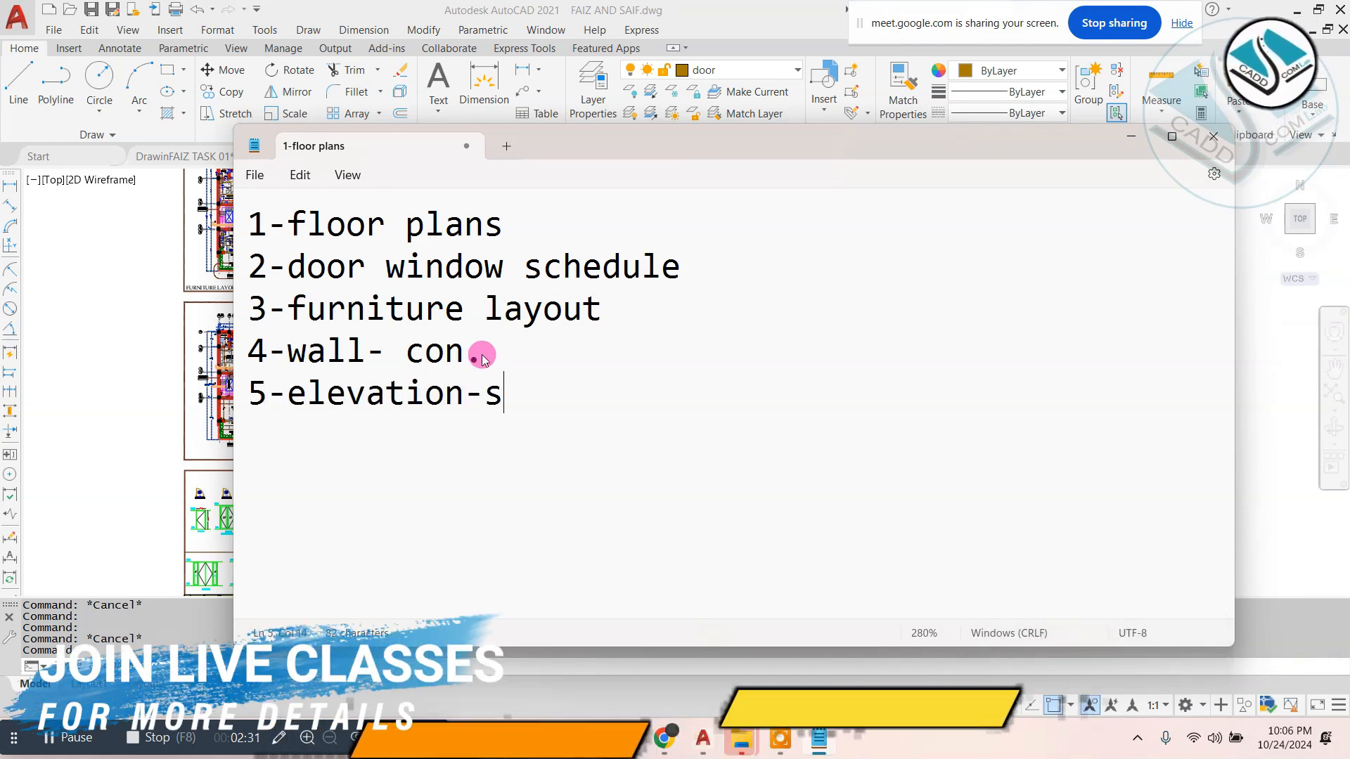
- Shorten item five to "5-elevation-" and add the list item "6-section-" below it
left_click_drag(483, 355, 211, 192)
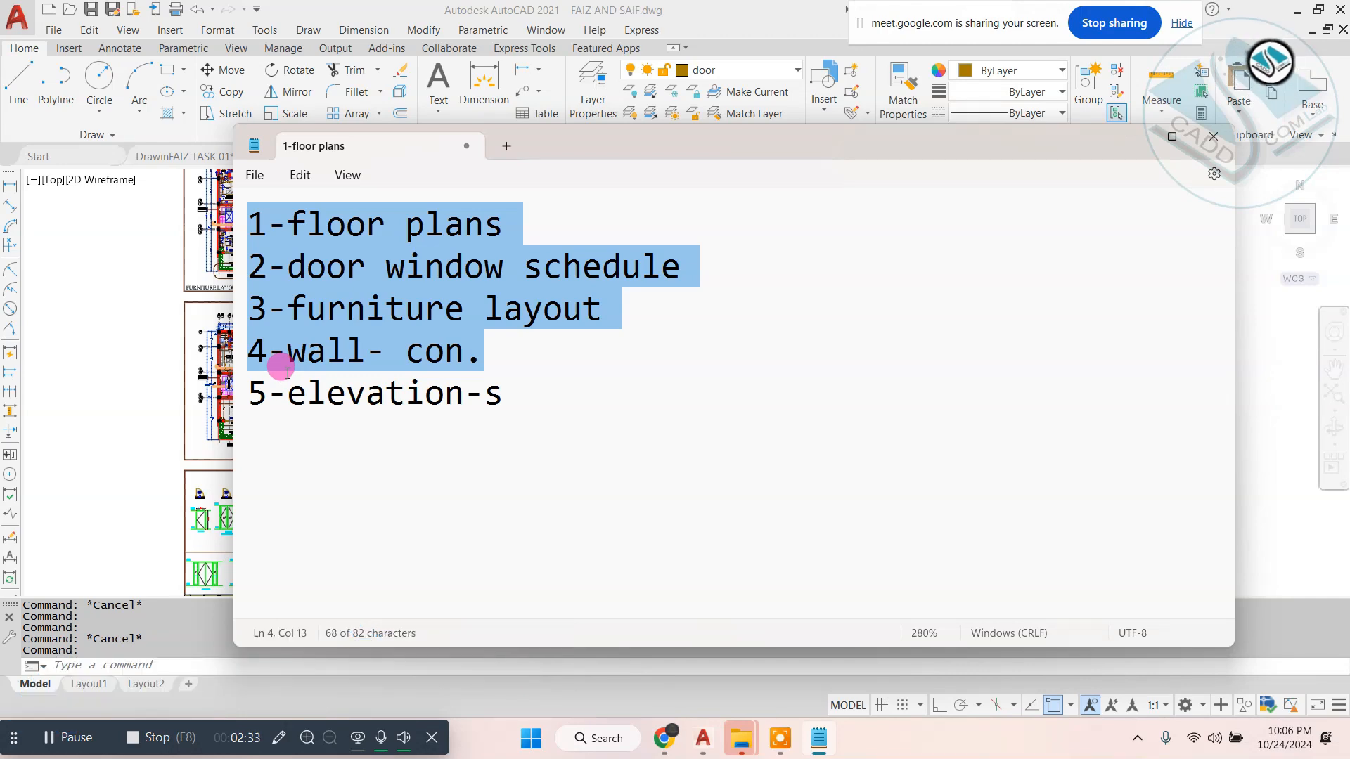
left_click_drag(507, 392, 483, 392)
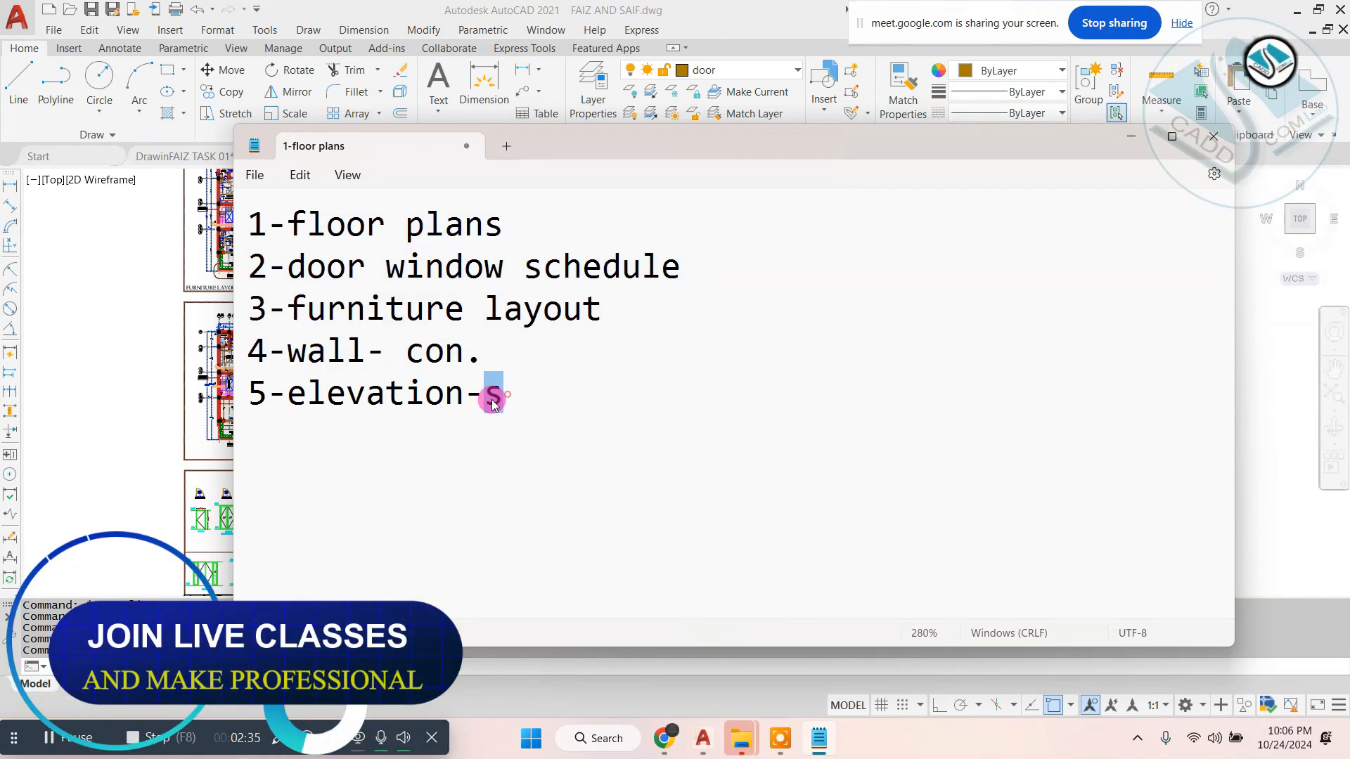
key("BackSpace")
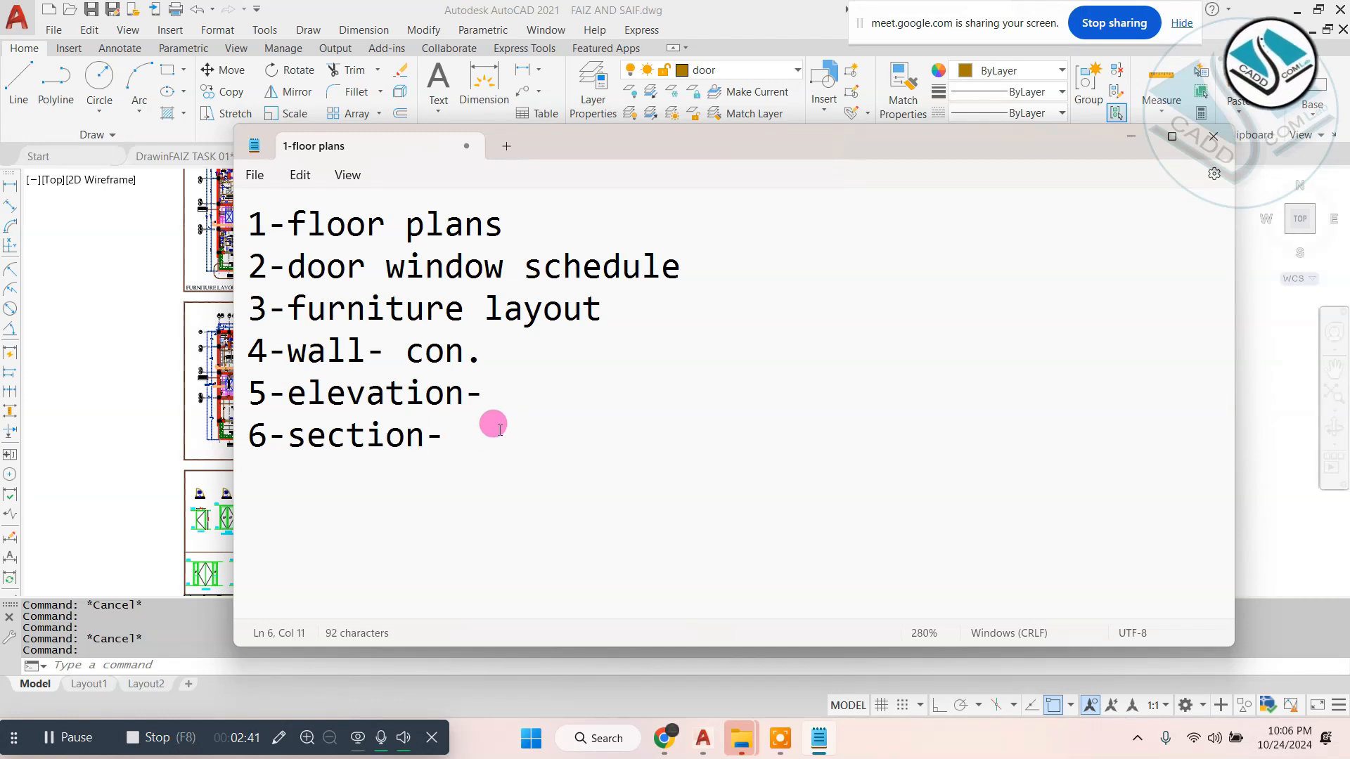
left_click_drag(483, 386, 160, 183)
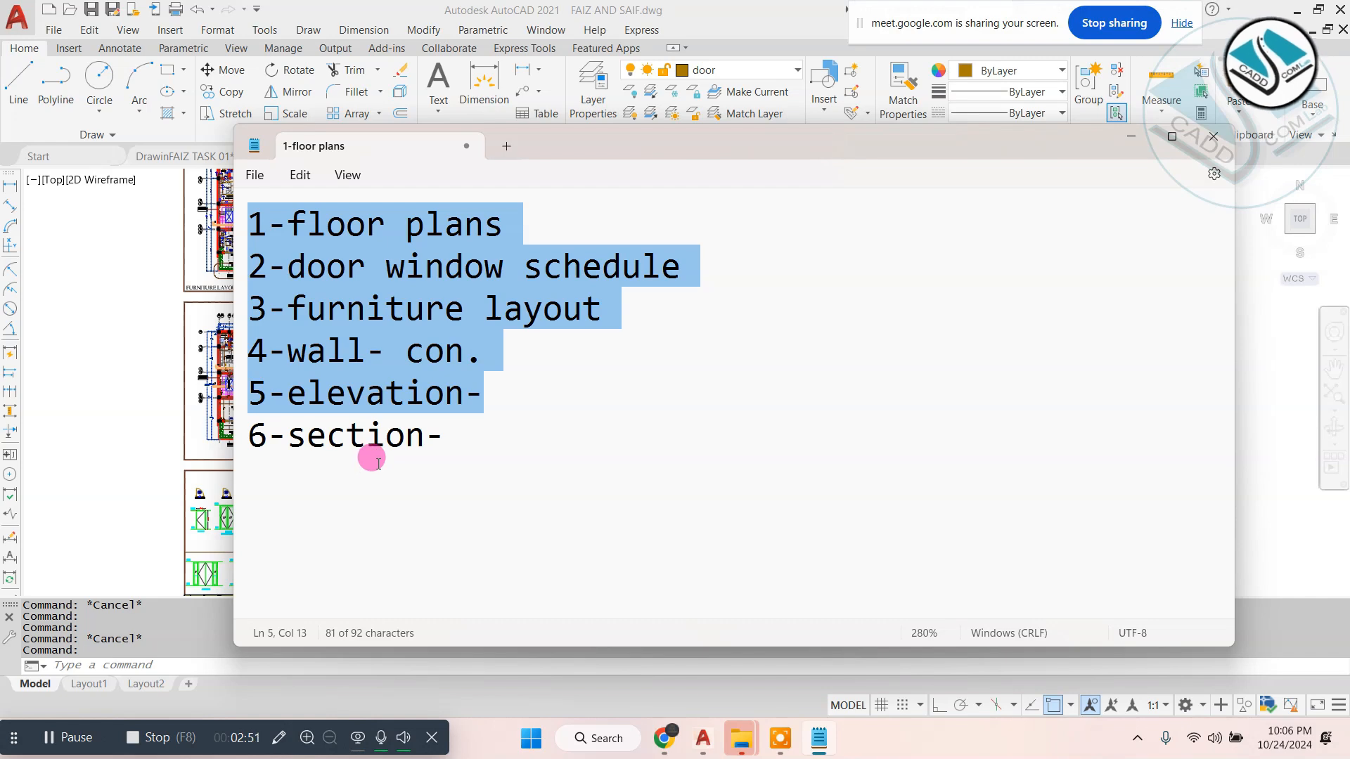
left_click(450, 449)
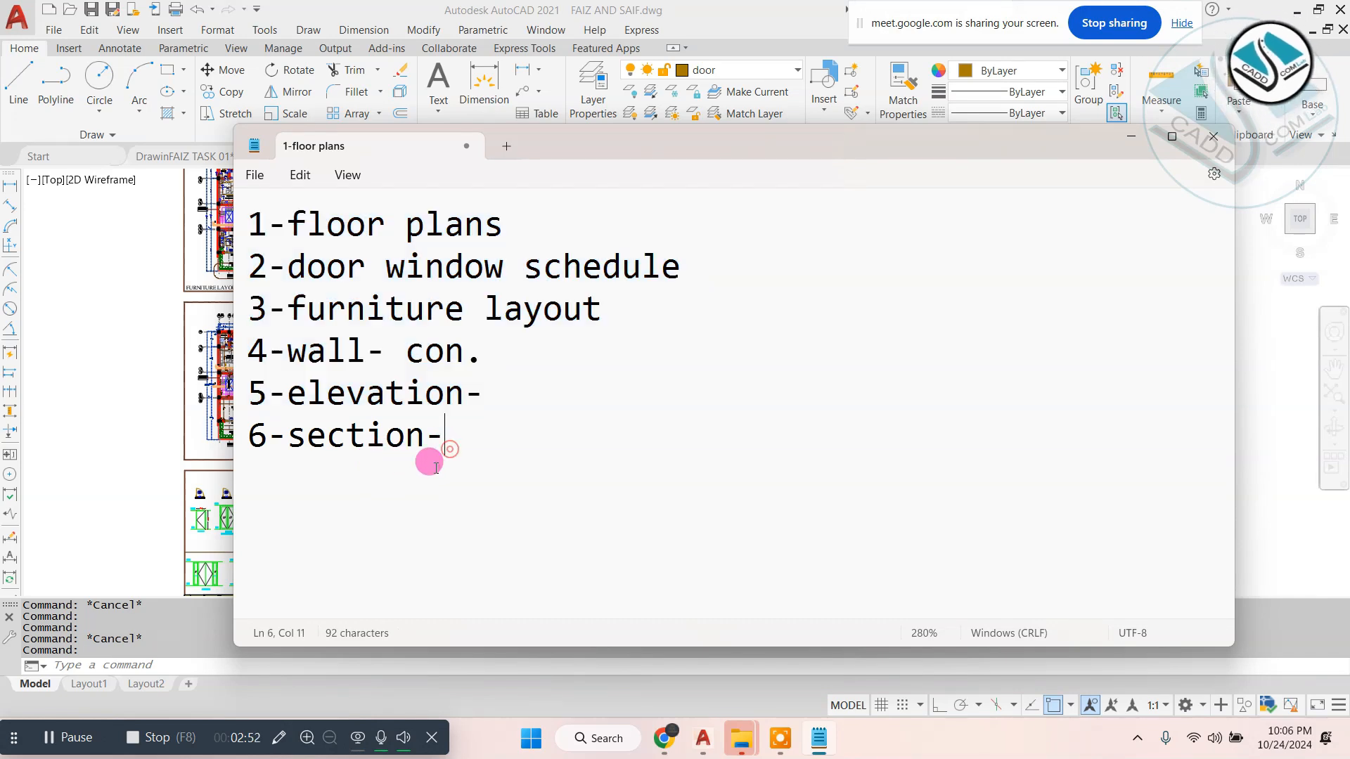
- Circle and box the list with the screen pen, handwrite an encircled 3 with "Month" beside it, and clear the ink
left_click(282, 735)
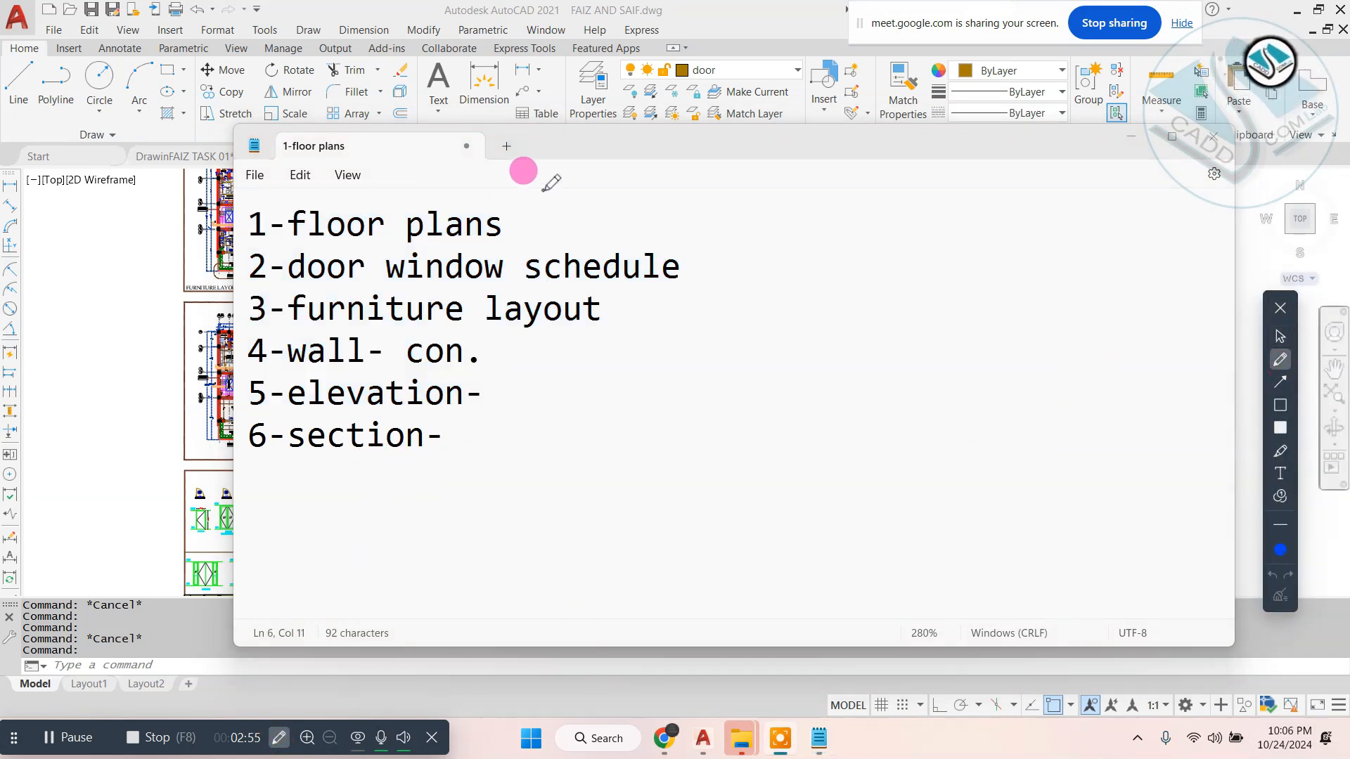
mouse_move(542, 190)
left_mouse_down()
mouse_move(169, 511)
mouse_move(549, 365)
mouse_move(486, 164)
left_mouse_up()
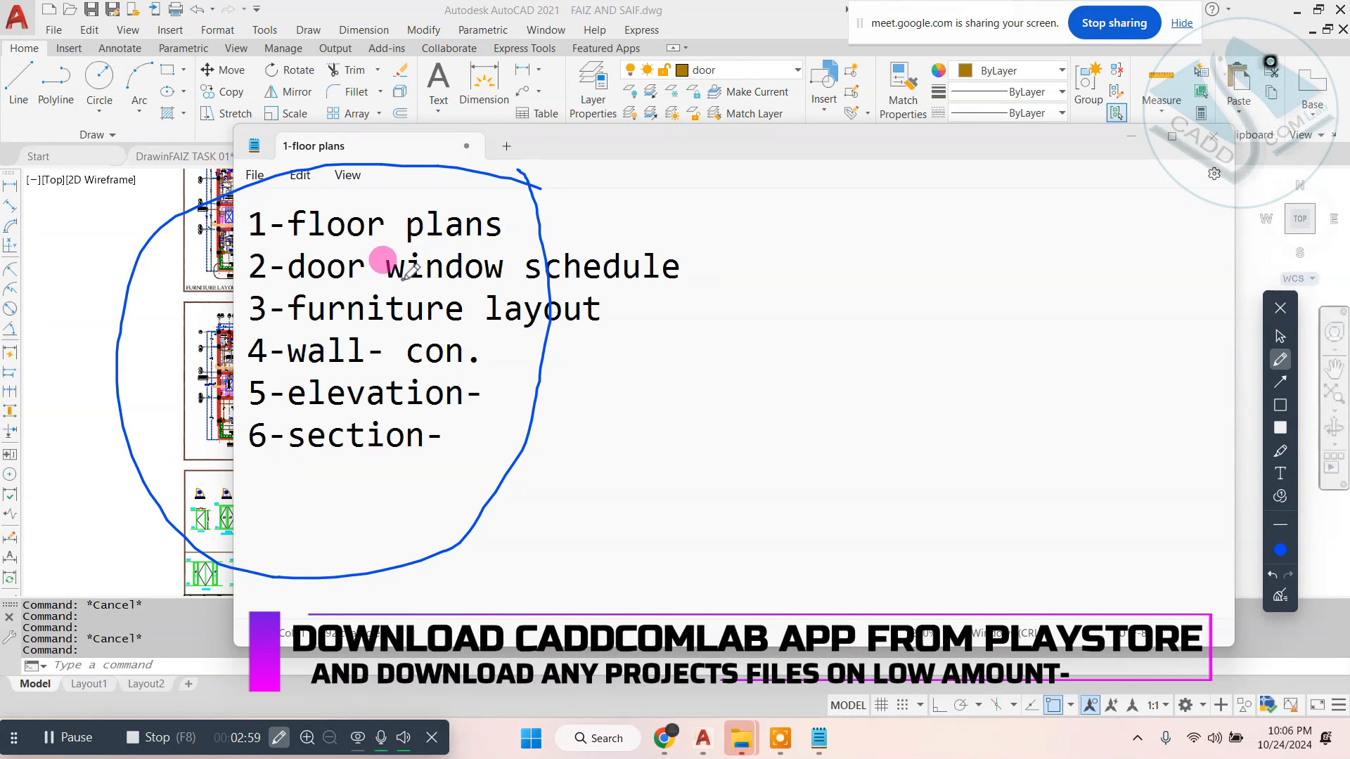
mouse_move(454, 182)
left_mouse_down()
mouse_move(588, 176)
mouse_move(792, 440)
mouse_move(408, 476)
left_mouse_up()
mouse_move(859, 287)
left_mouse_down()
mouse_move(886, 295)
mouse_move(861, 341)
left_mouse_up()
mouse_move(945, 220)
left_mouse_down()
mouse_move(961, 359)
mouse_move(911, 179)
left_mouse_up()
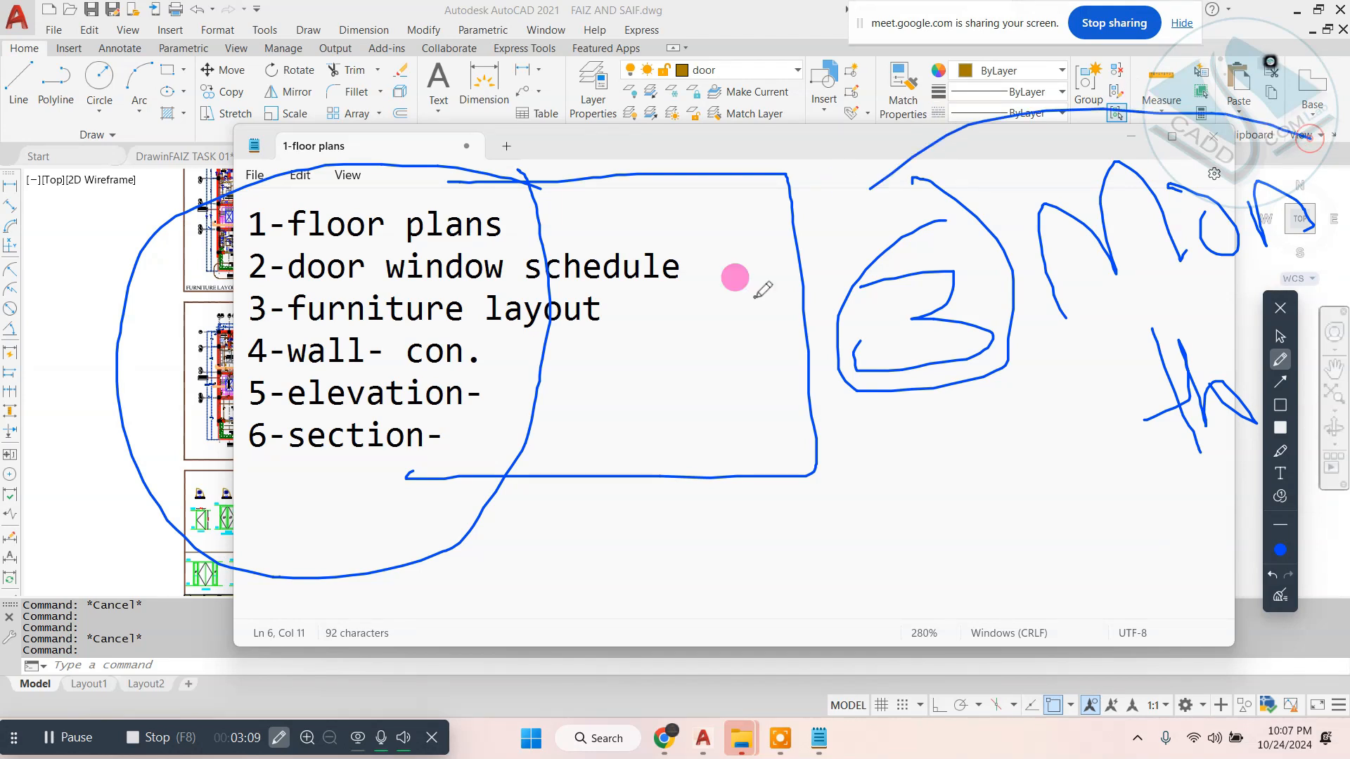
left_click_drag(734, 277, 1346, 557)
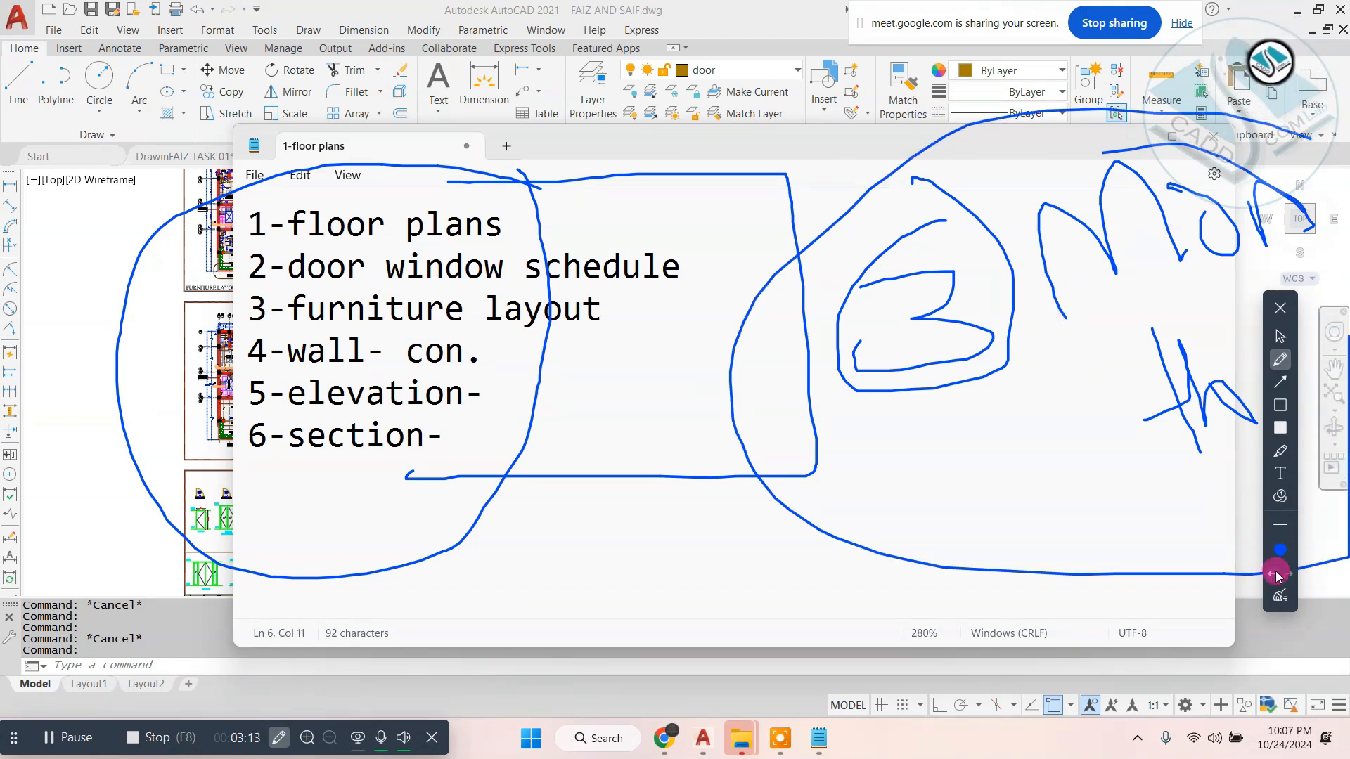
left_click(1284, 597)
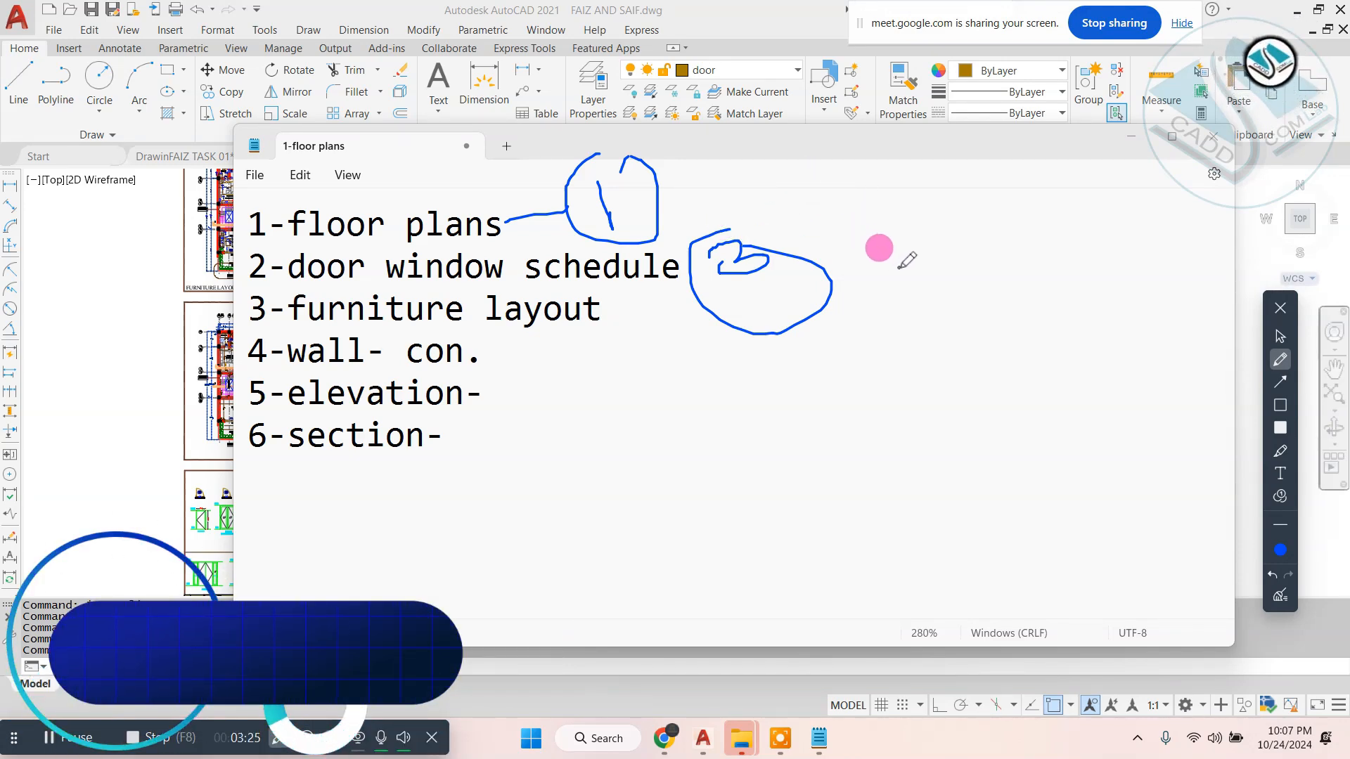
- Handwrite an encircled 2 beside the list with the screen pen, clear all ink and close the annotation tools
mouse_move(900, 257)
left_mouse_down()
mouse_move(925, 292)
mouse_move(967, 279)
left_mouse_up()
mouse_move(959, 200)
left_mouse_down()
mouse_move(847, 275)
mouse_move(856, 142)
left_mouse_up()
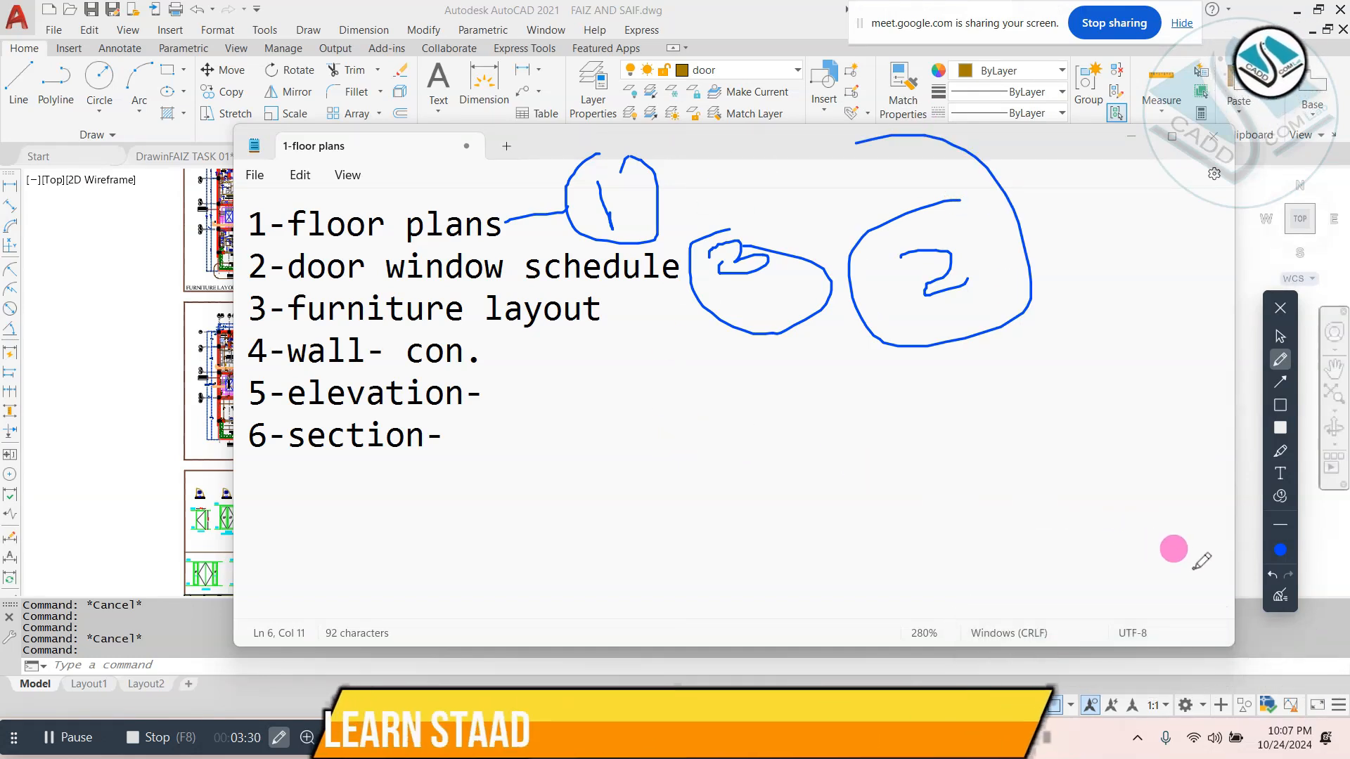
left_click(1279, 596)
left_click(1281, 339)
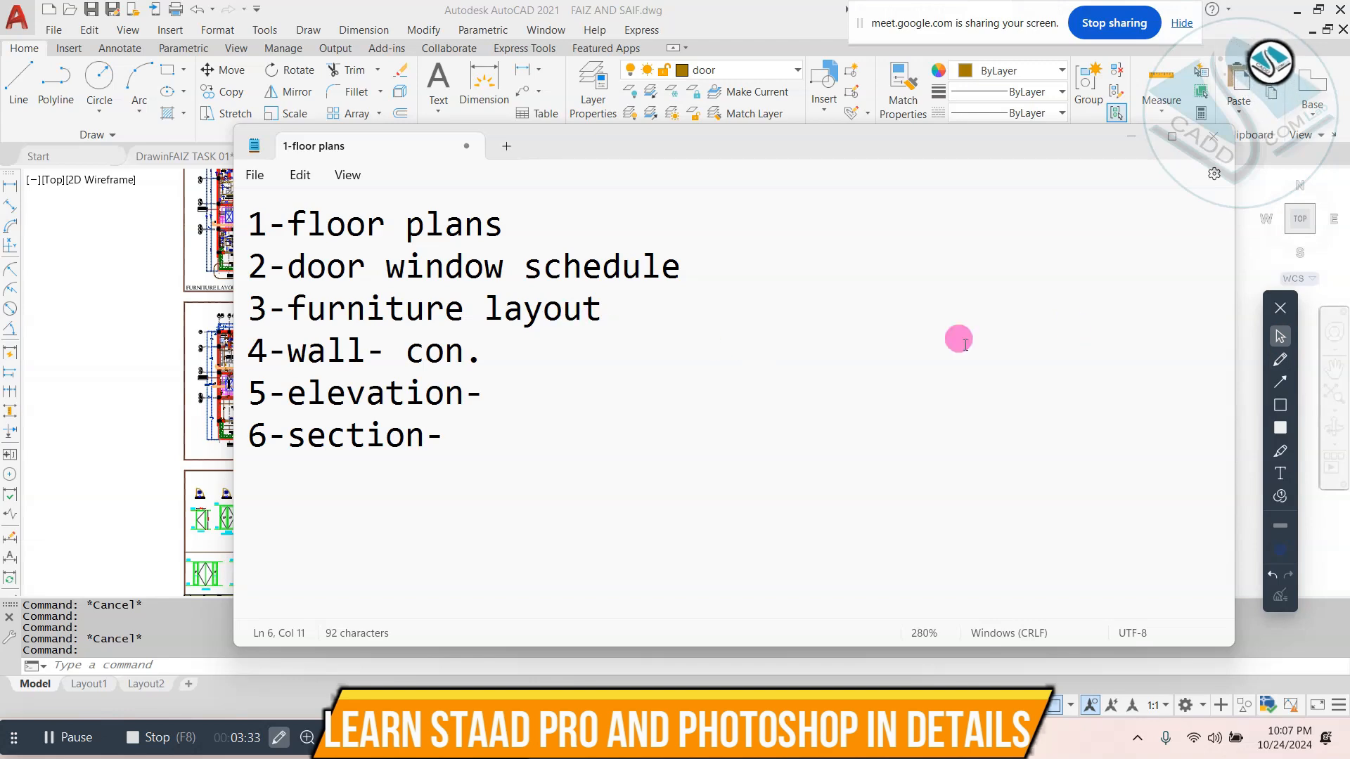
left_click(1279, 308)
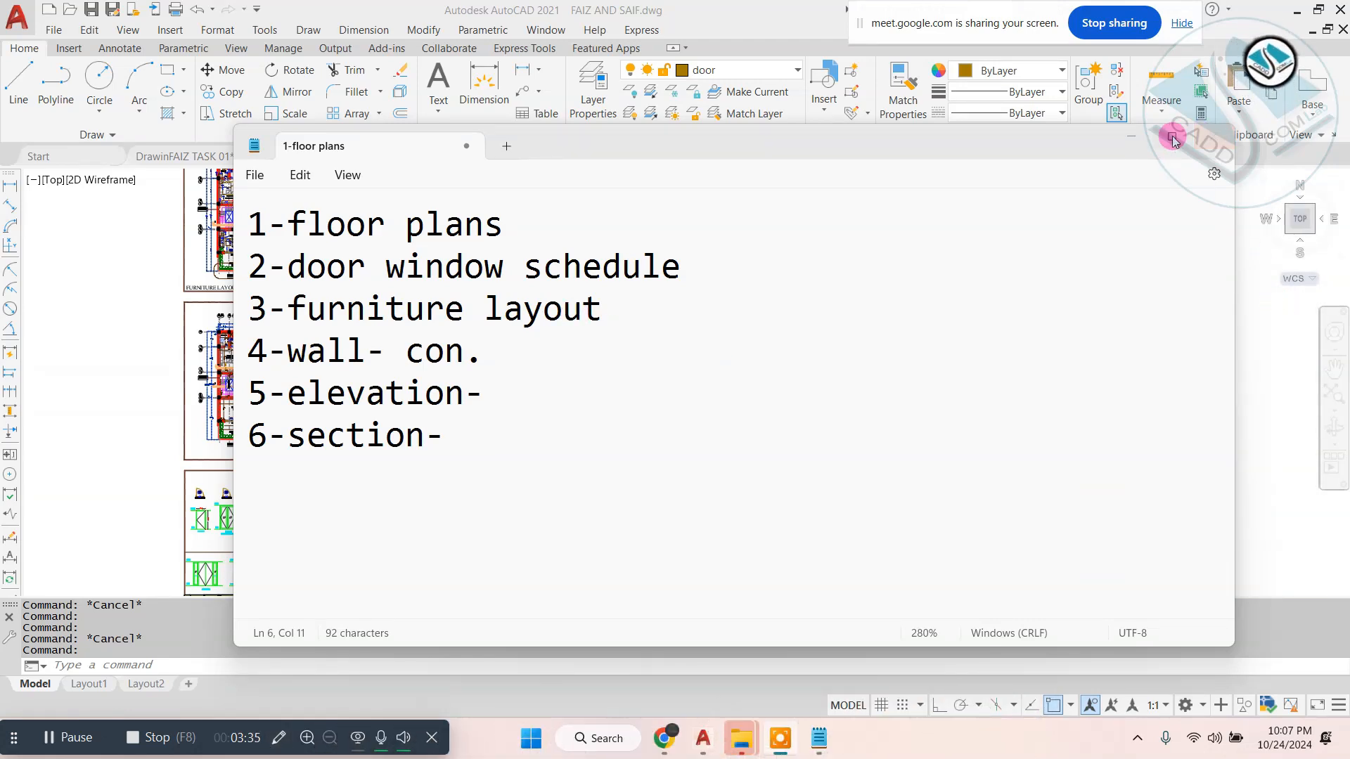
- Minimise Notepad and examine the furniture layout, floor plan, terrace plan and wall construction sheets in the FAIZ AND SAIF drawing
left_click(1129, 138)
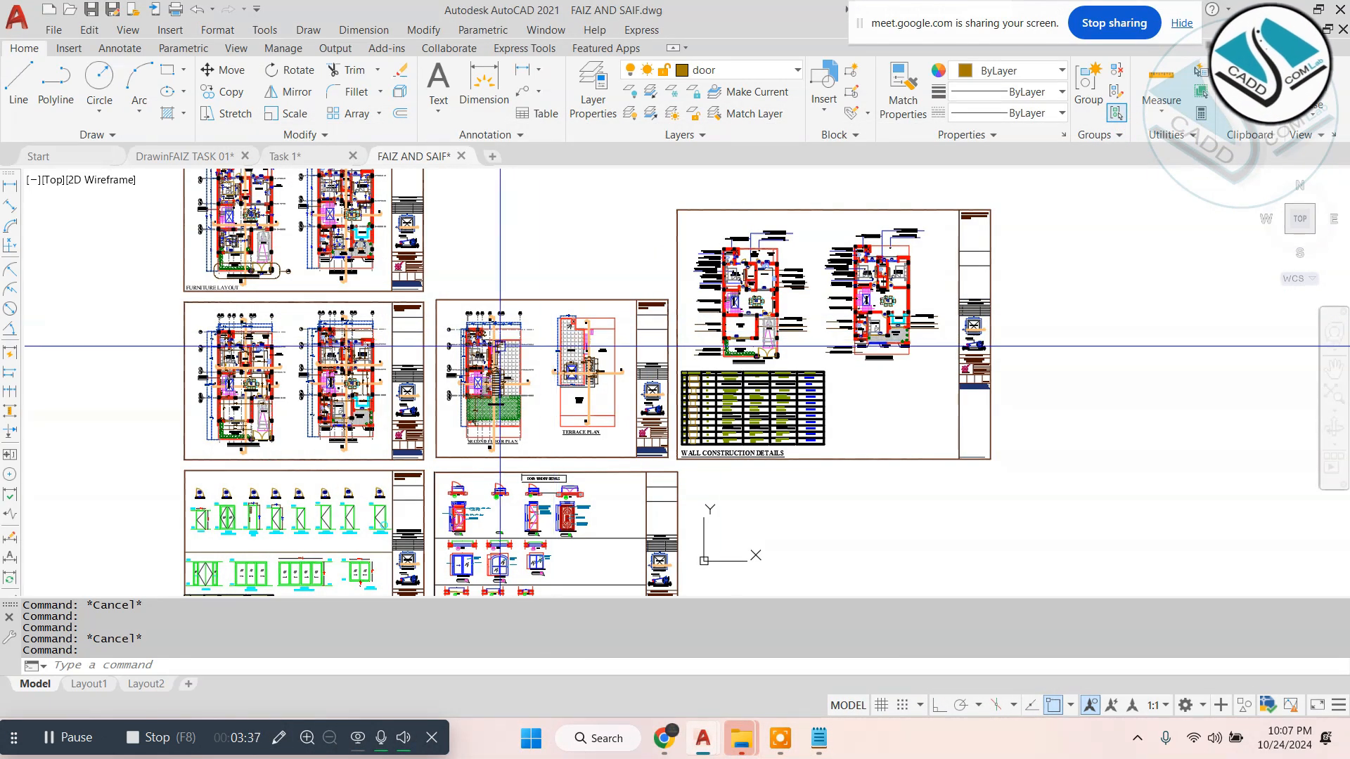
scroll(242, 231, "up", 2)
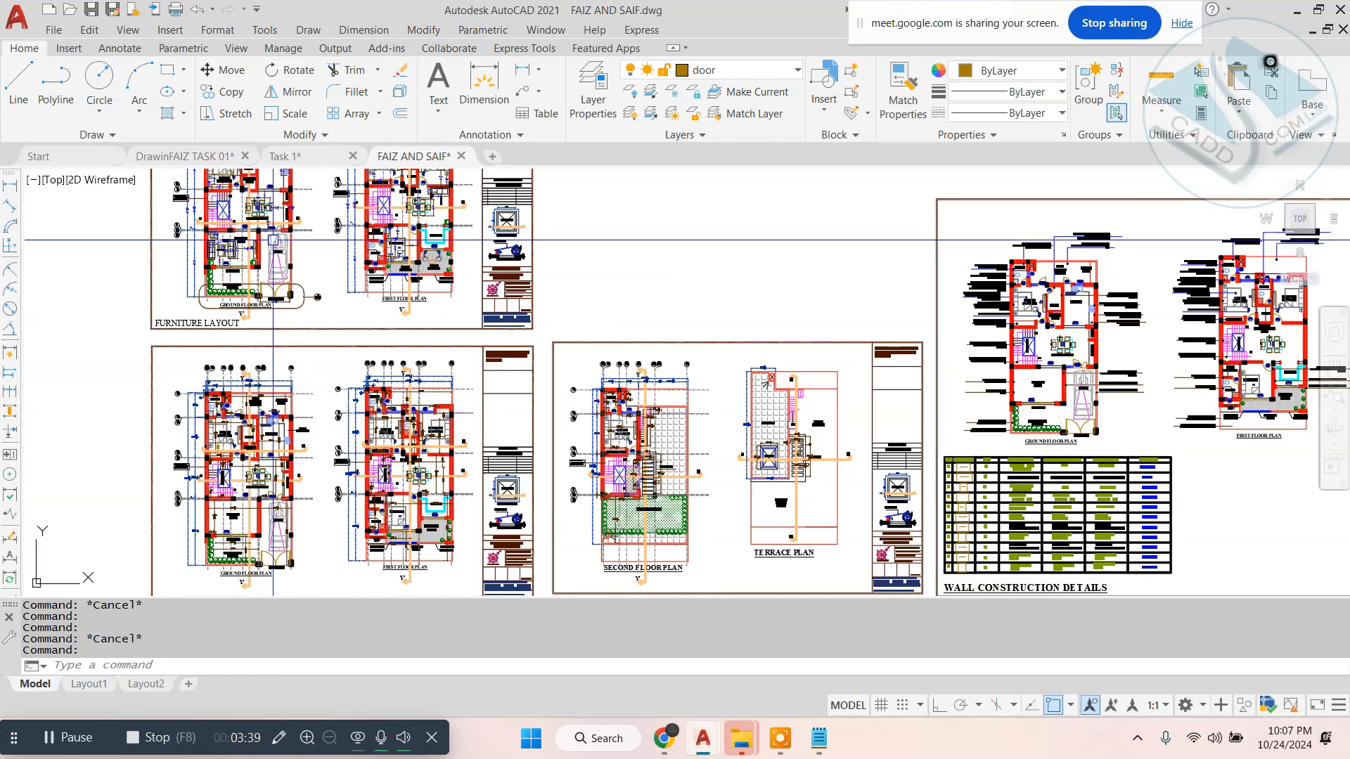
middle_click_drag(273, 241, 314, 331)
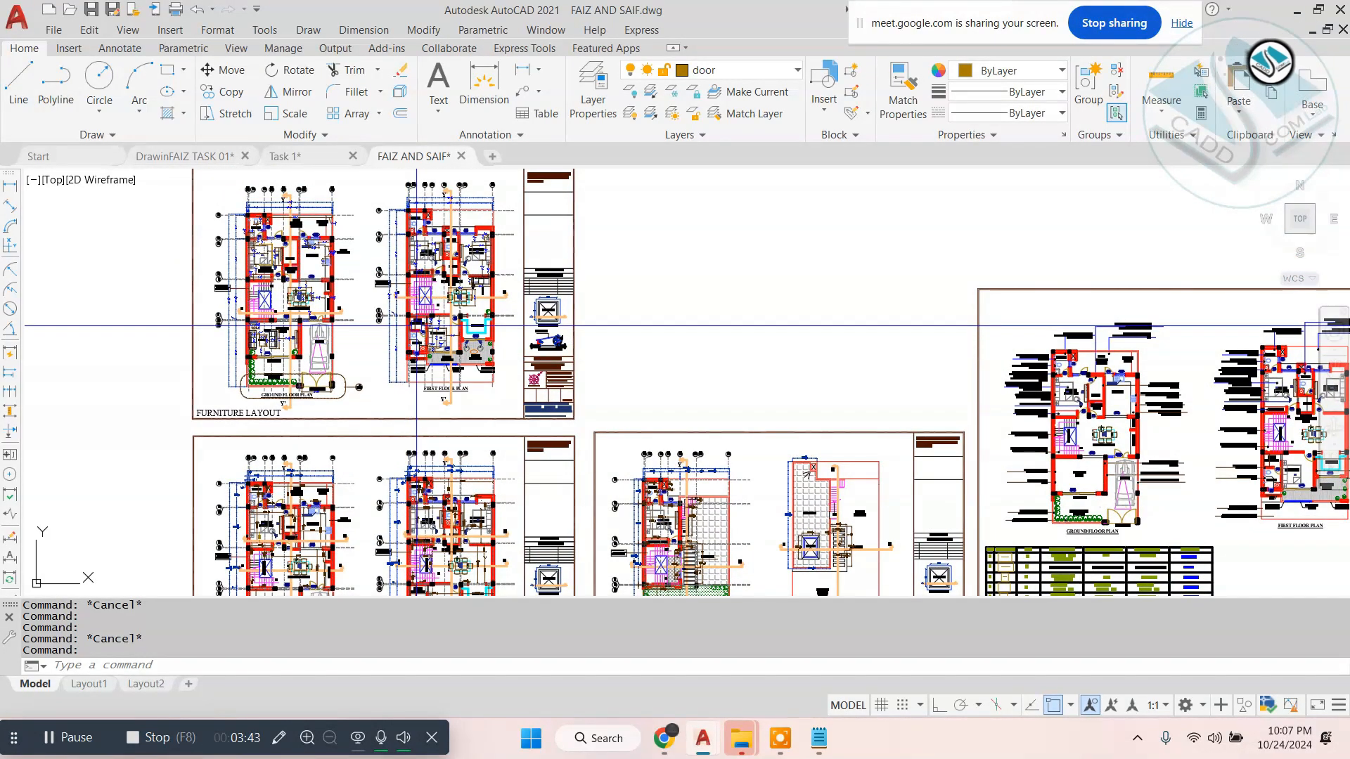
scroll(416, 326, "down", 2)
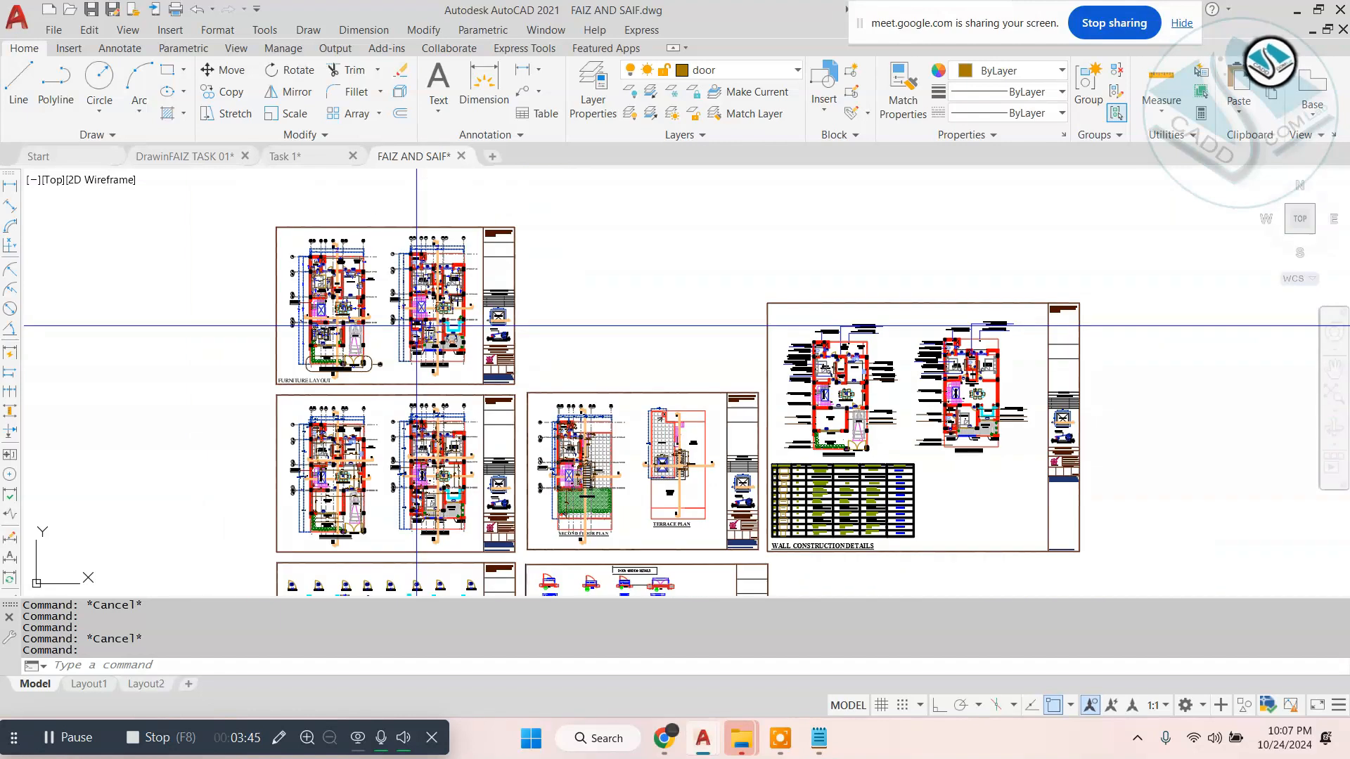
middle_click_drag(407, 309, 392, 194)
scroll(506, 372, "up", 2)
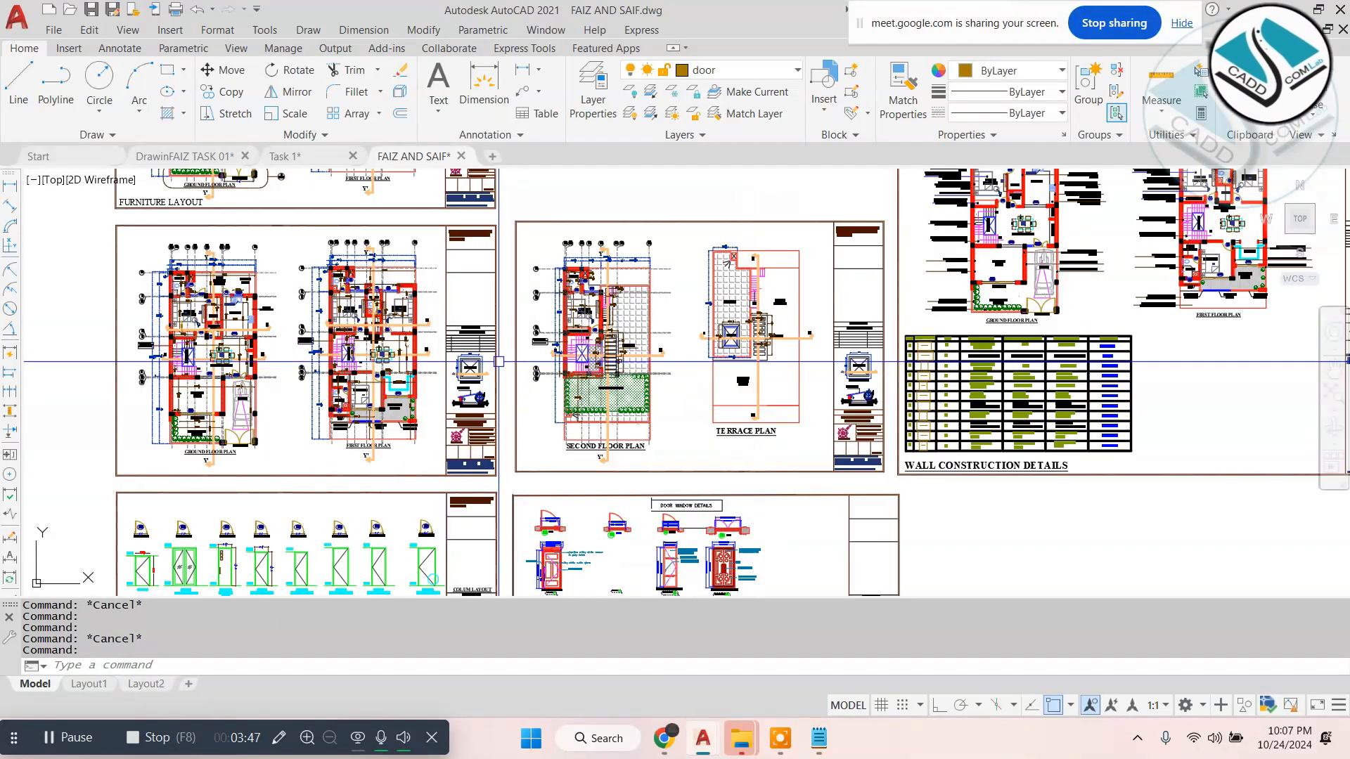
- Switch to the DrawinFAIZ TASK 01 drawing and scale down the marble image to fit inside the table's last header cell
left_click(308, 156)
left_click(190, 156)
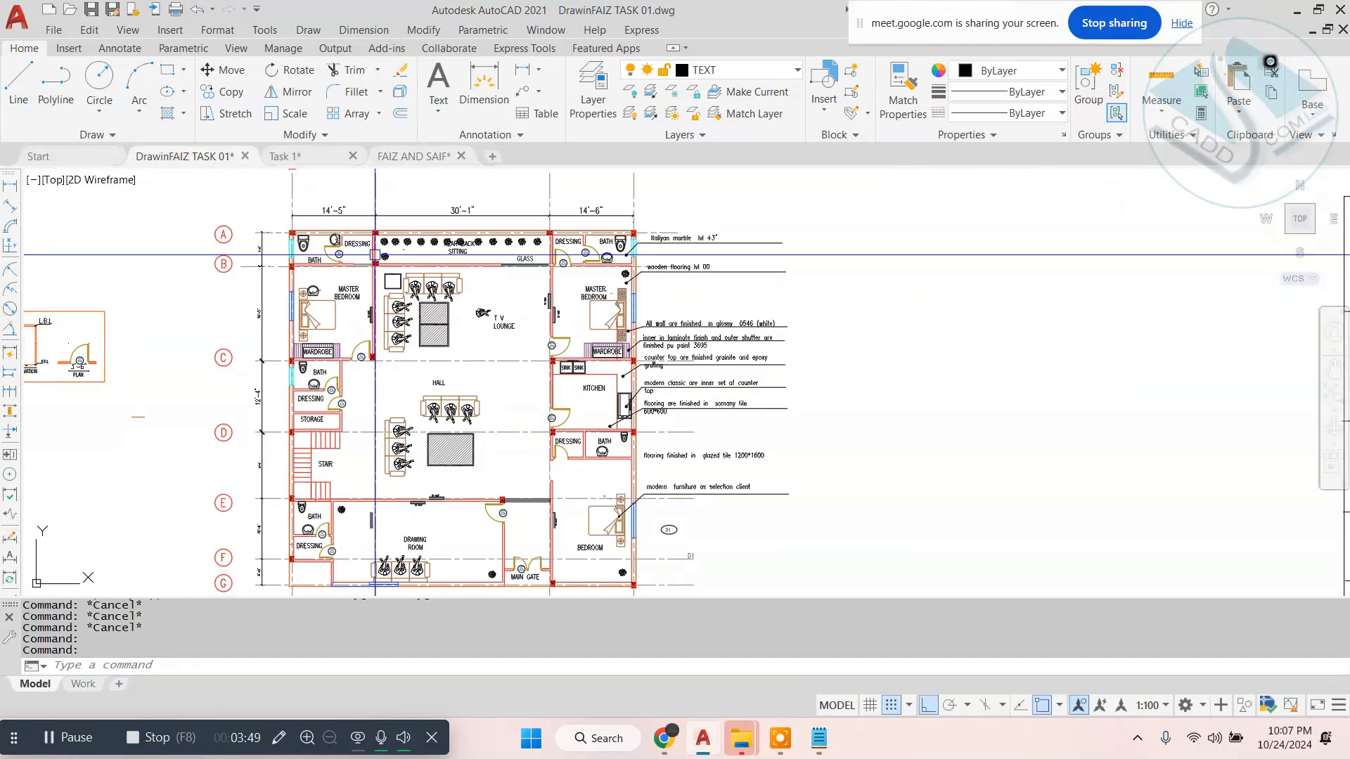
scroll(399, 268, "down", 2)
middle_click_drag(399, 268, 415, 346)
scroll(425, 360, "up", 2)
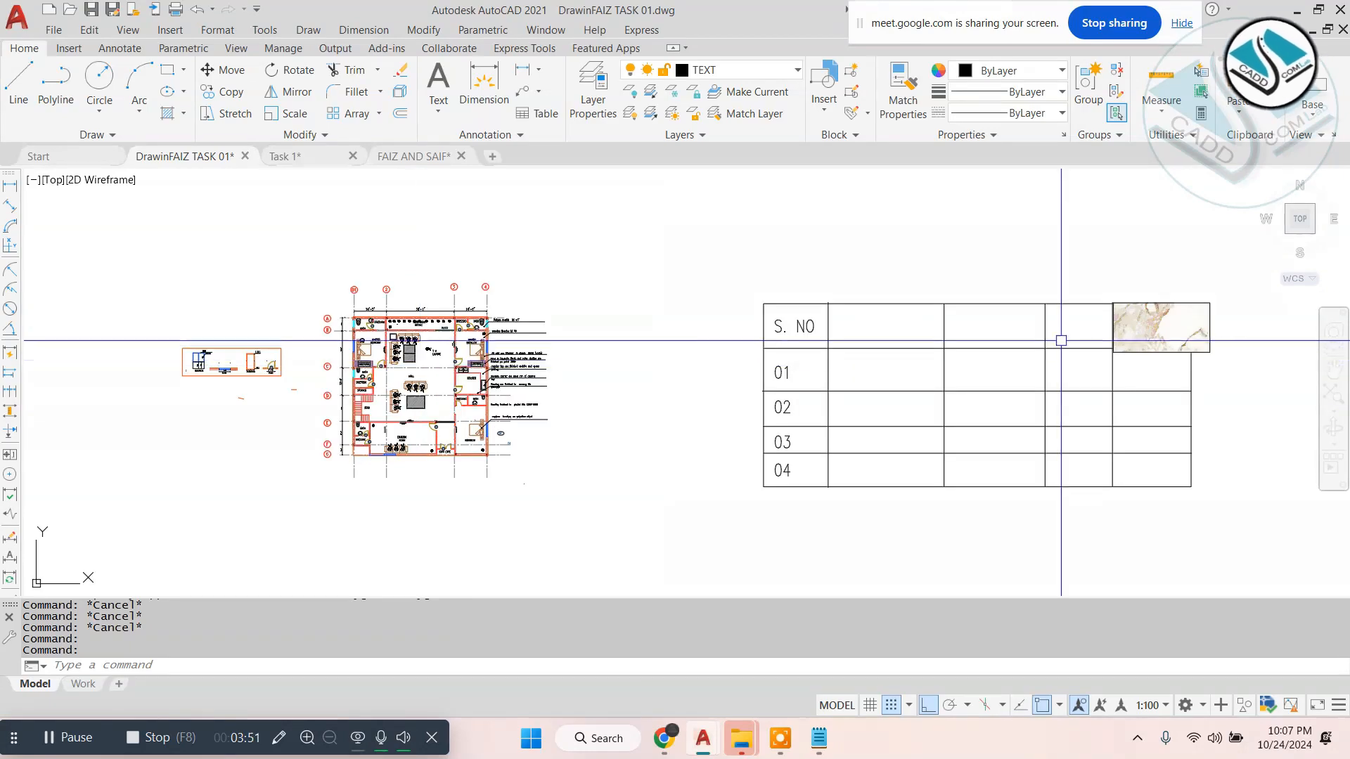
left_click(1215, 322)
type("sc")
key("Return")
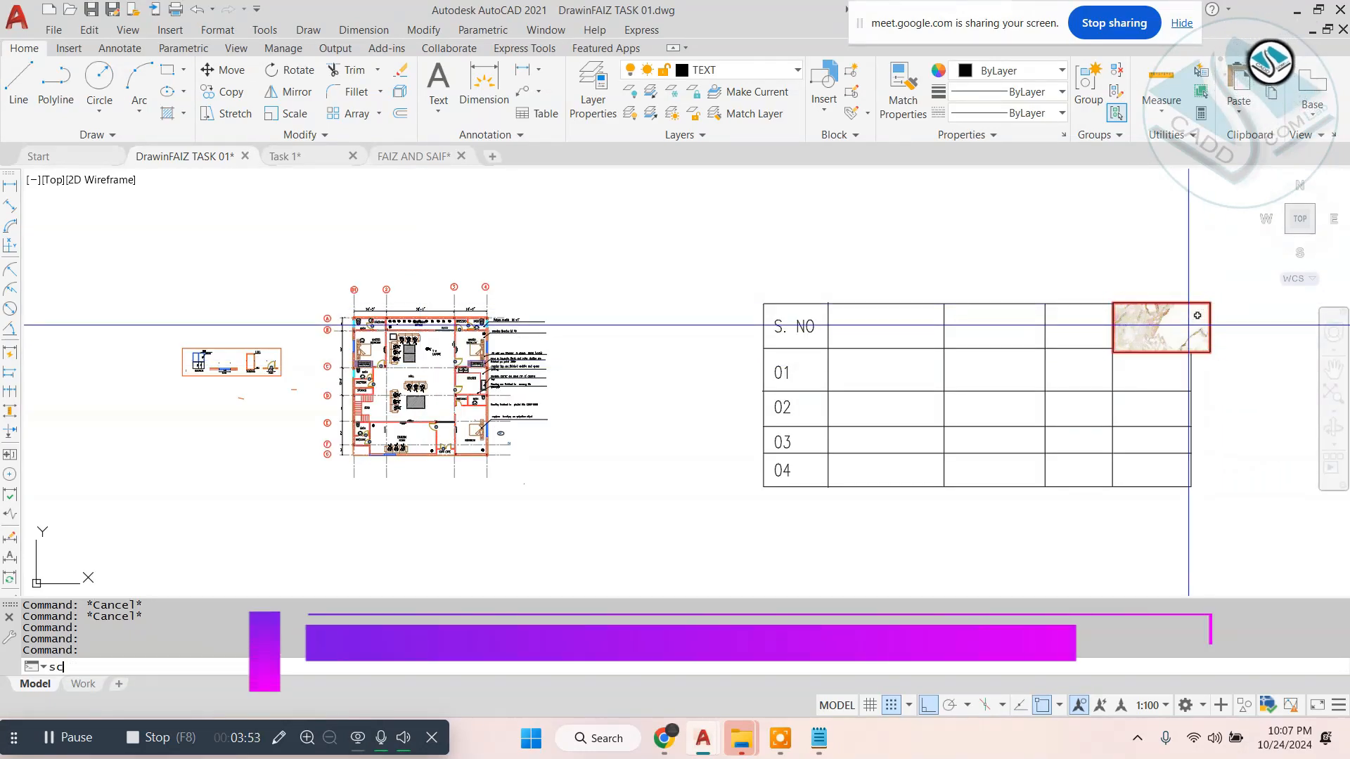
scroll(1177, 329, "up", 5)
left_click(985, 325)
left_click(1079, 316)
scroll(935, 300, "down", 4)
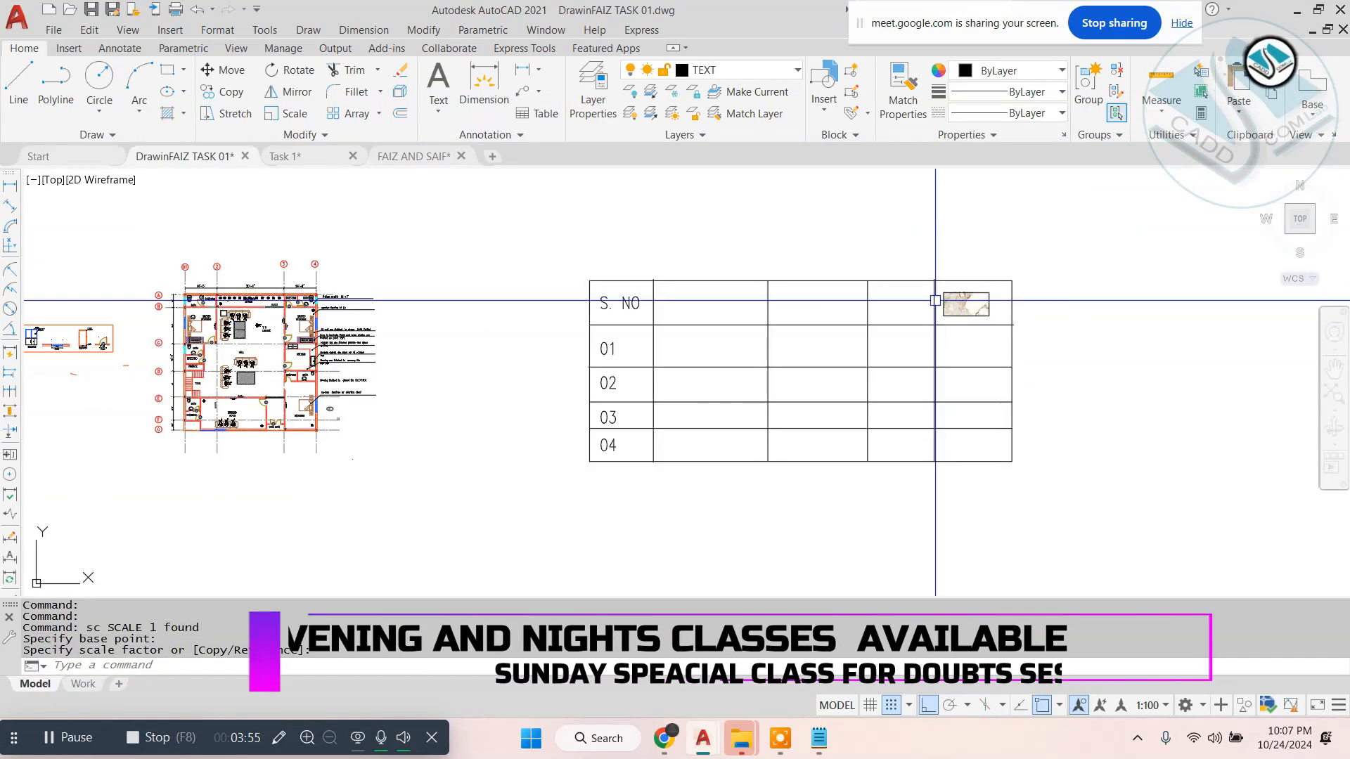
- Examine the floor plan's rear sitting area, master bedrooms, TV lounge and finish notes
scroll(474, 307, "up", 8)
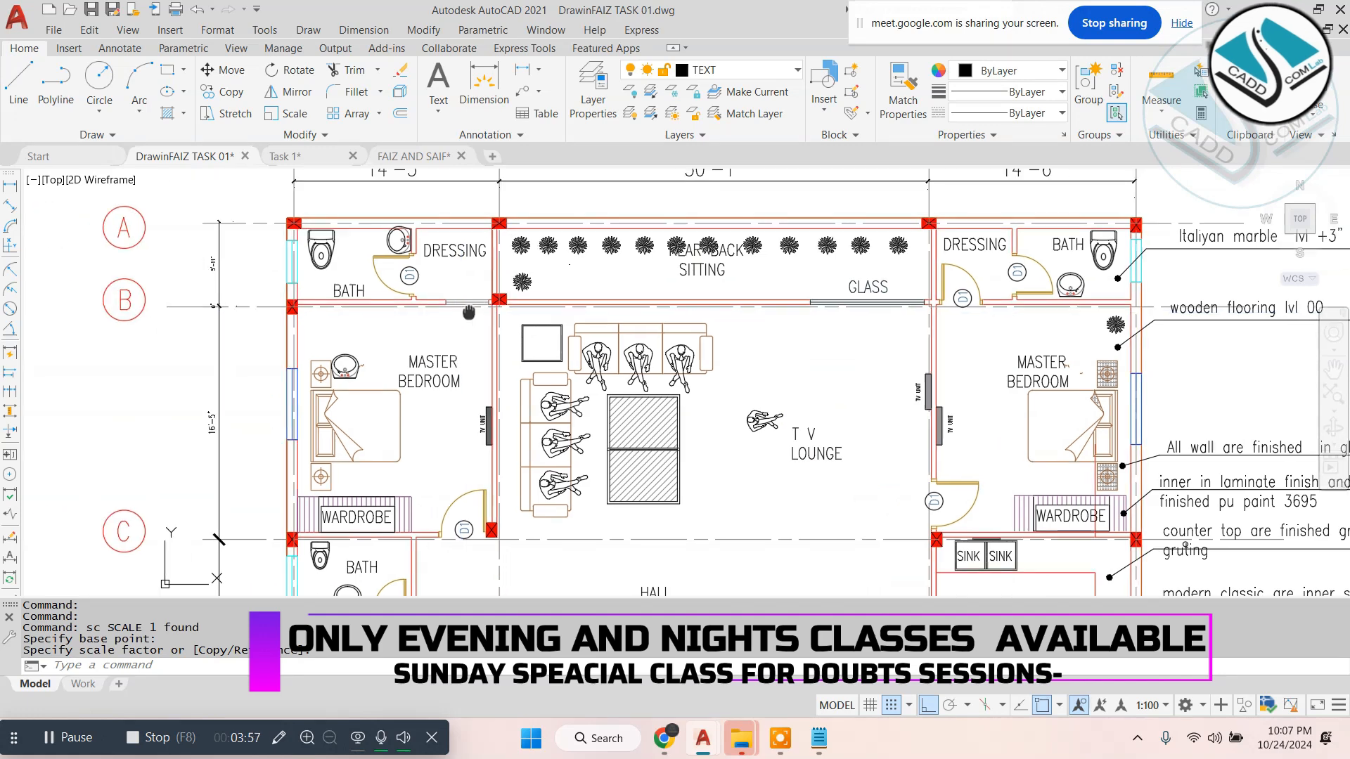
scroll(470, 310, "down", 4)
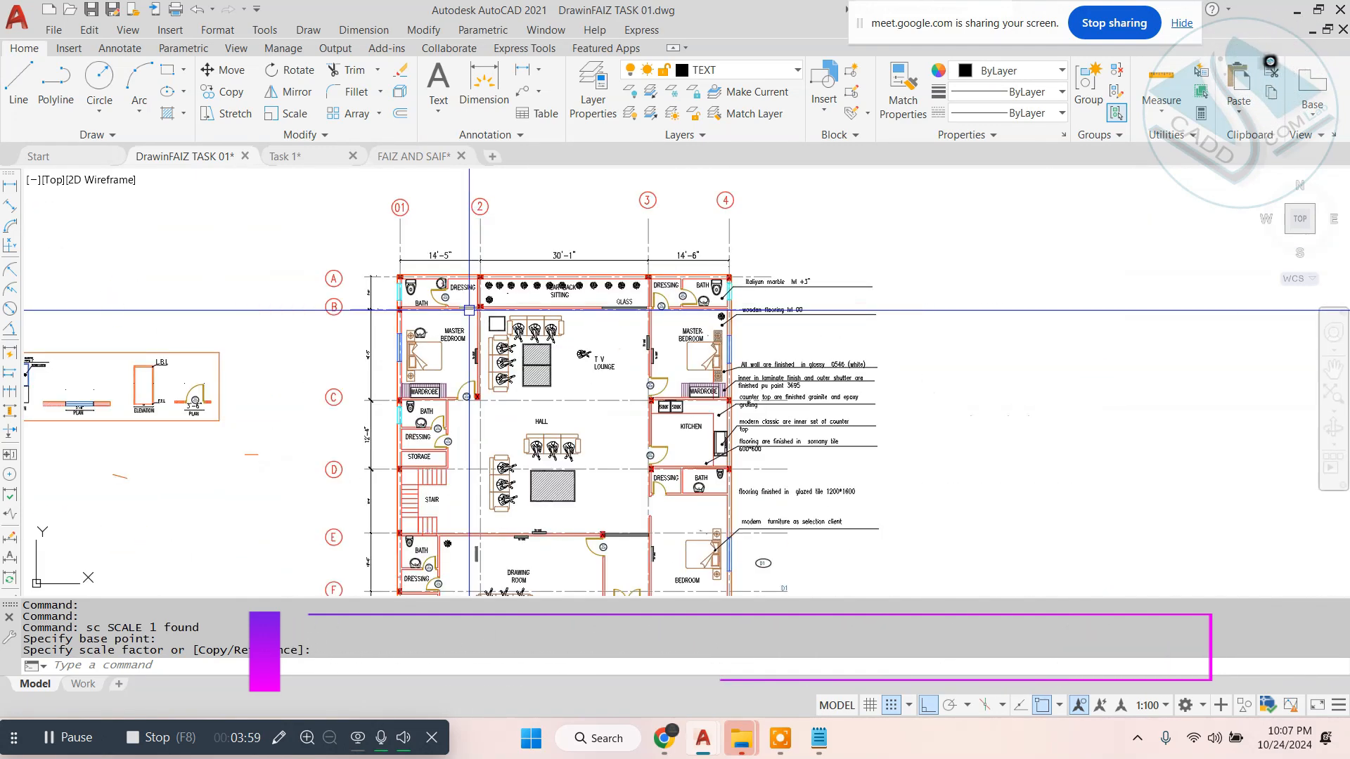
scroll(502, 304, "up", 2)
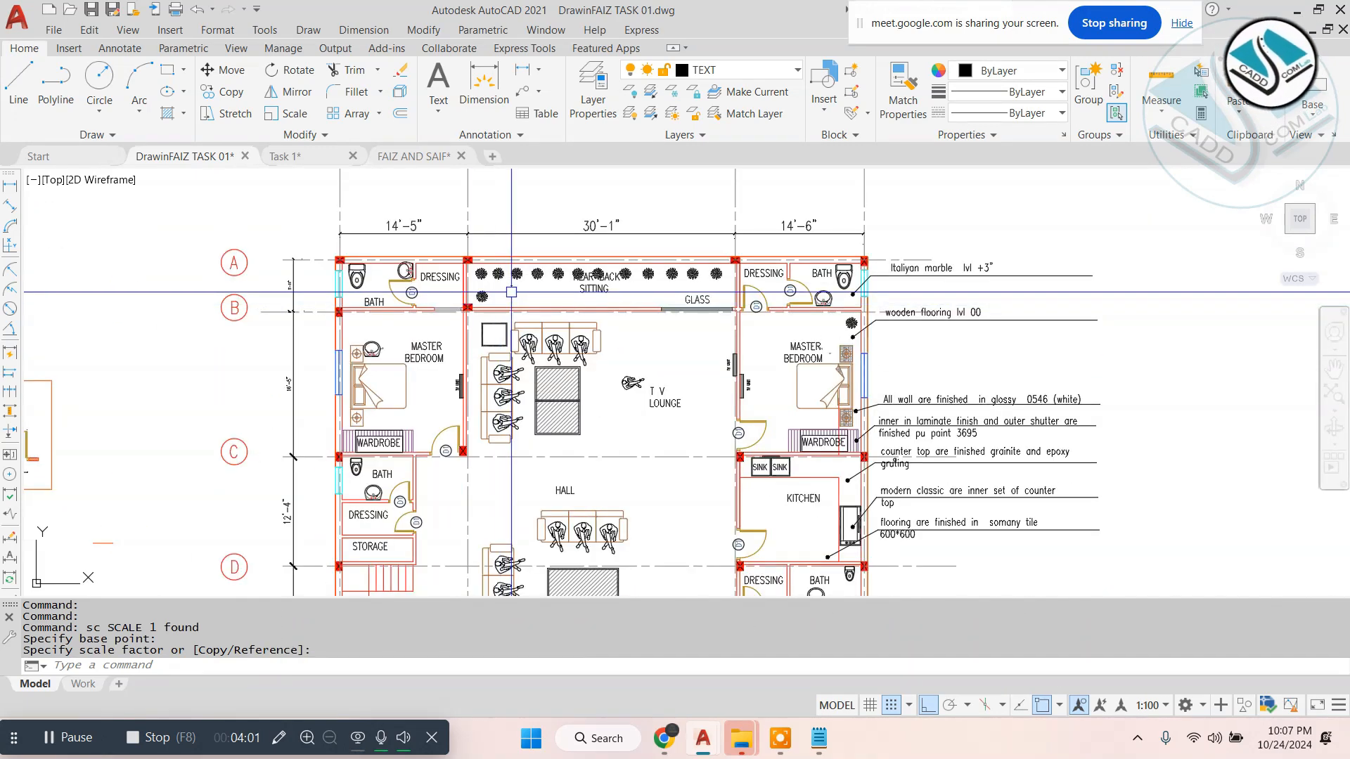
scroll(511, 292, "down", 2)
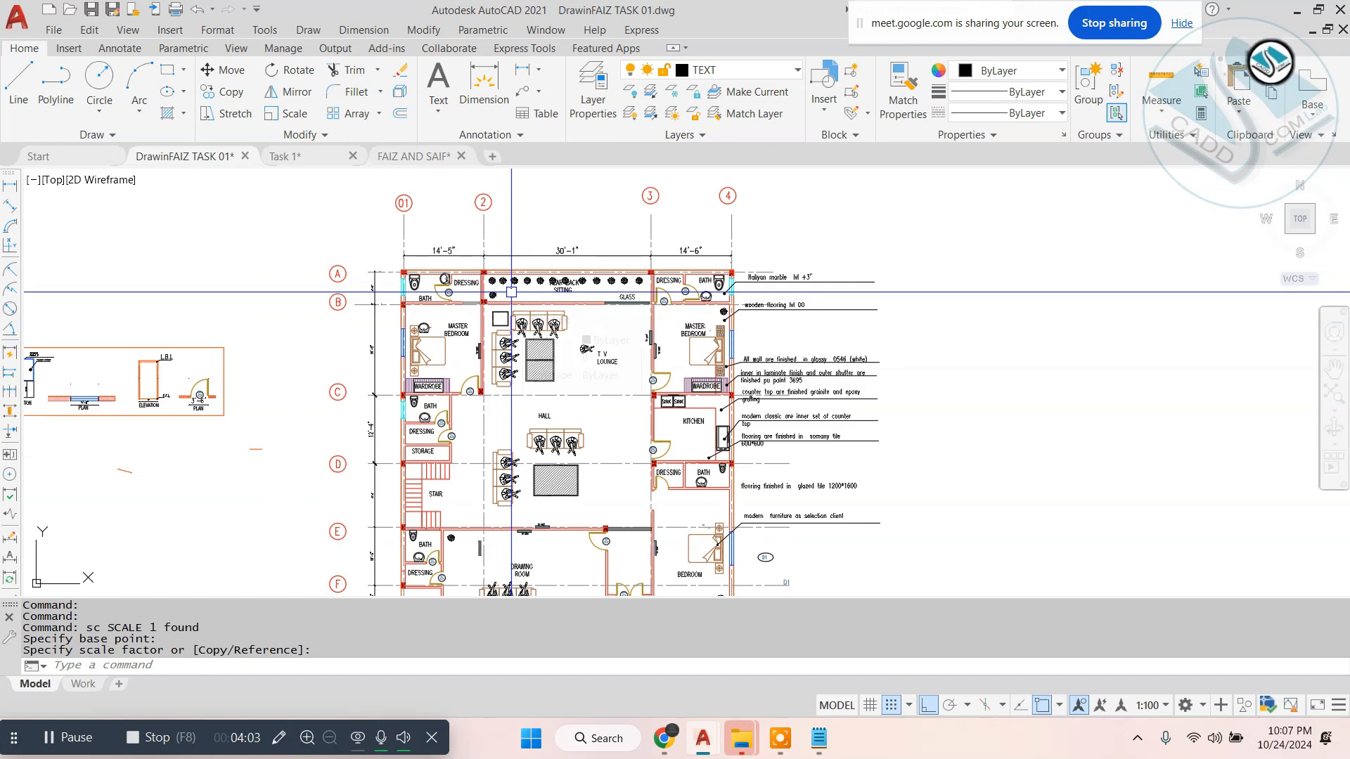
- Examine the floor plan's glass partition, dressing and bath areas, and the Italian marble and wooden flooring notes
scroll(511, 291, "up", 2)
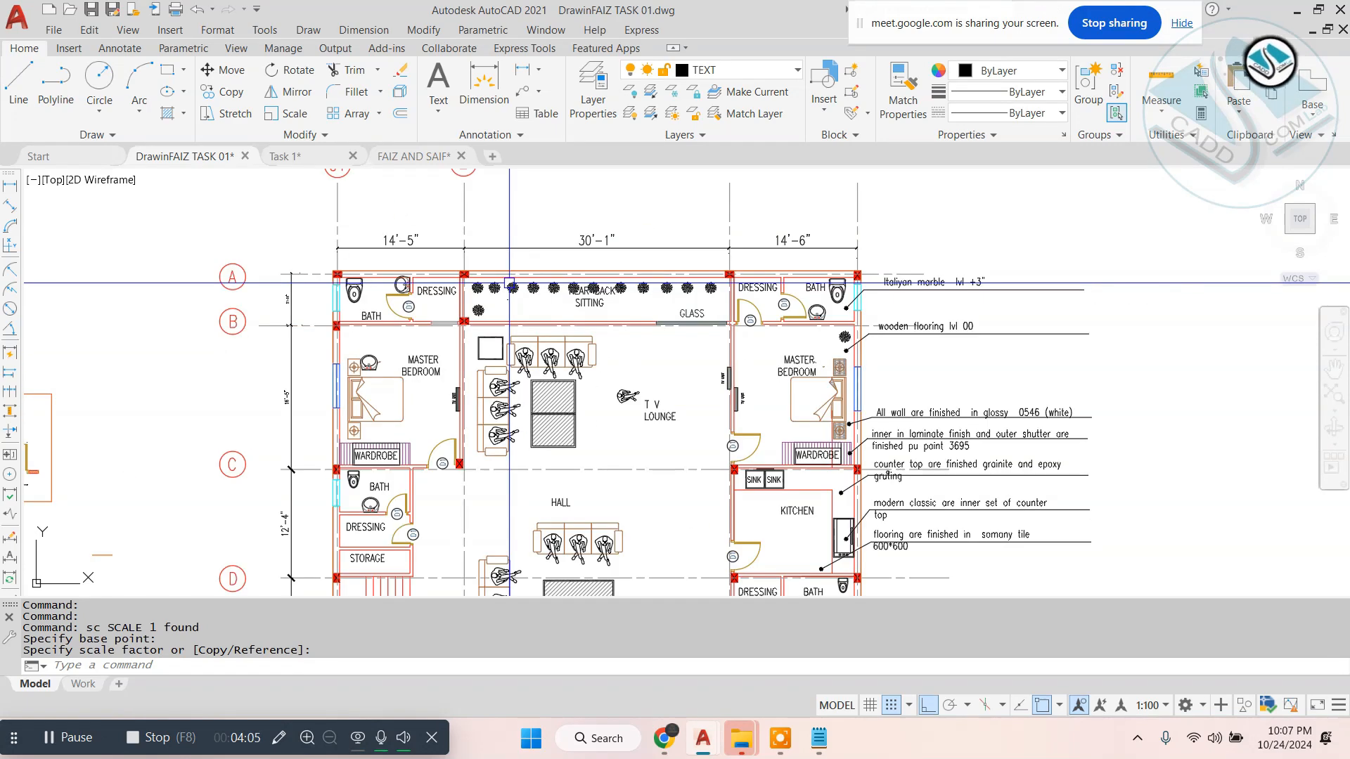
scroll(509, 284, "up", 2)
scroll(509, 283, "down", 4)
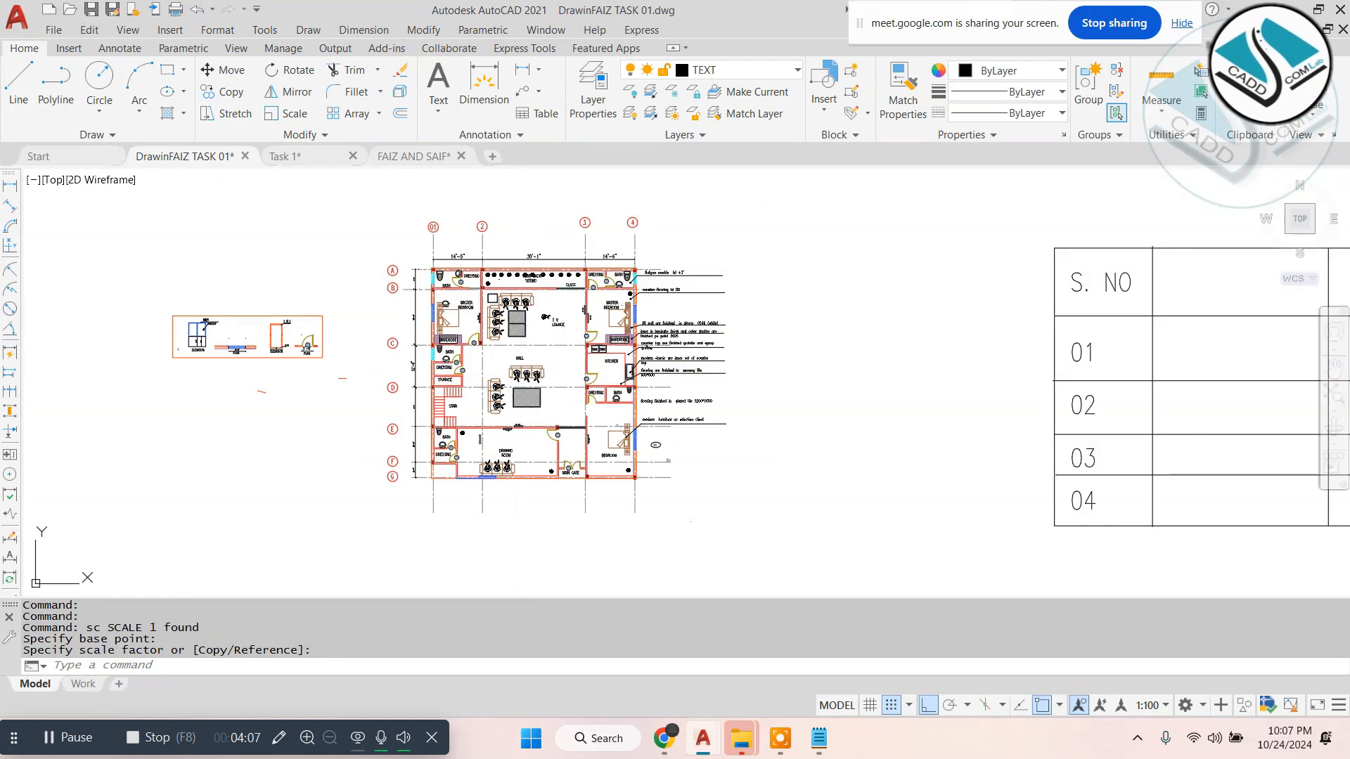
scroll(511, 341, "down", 2)
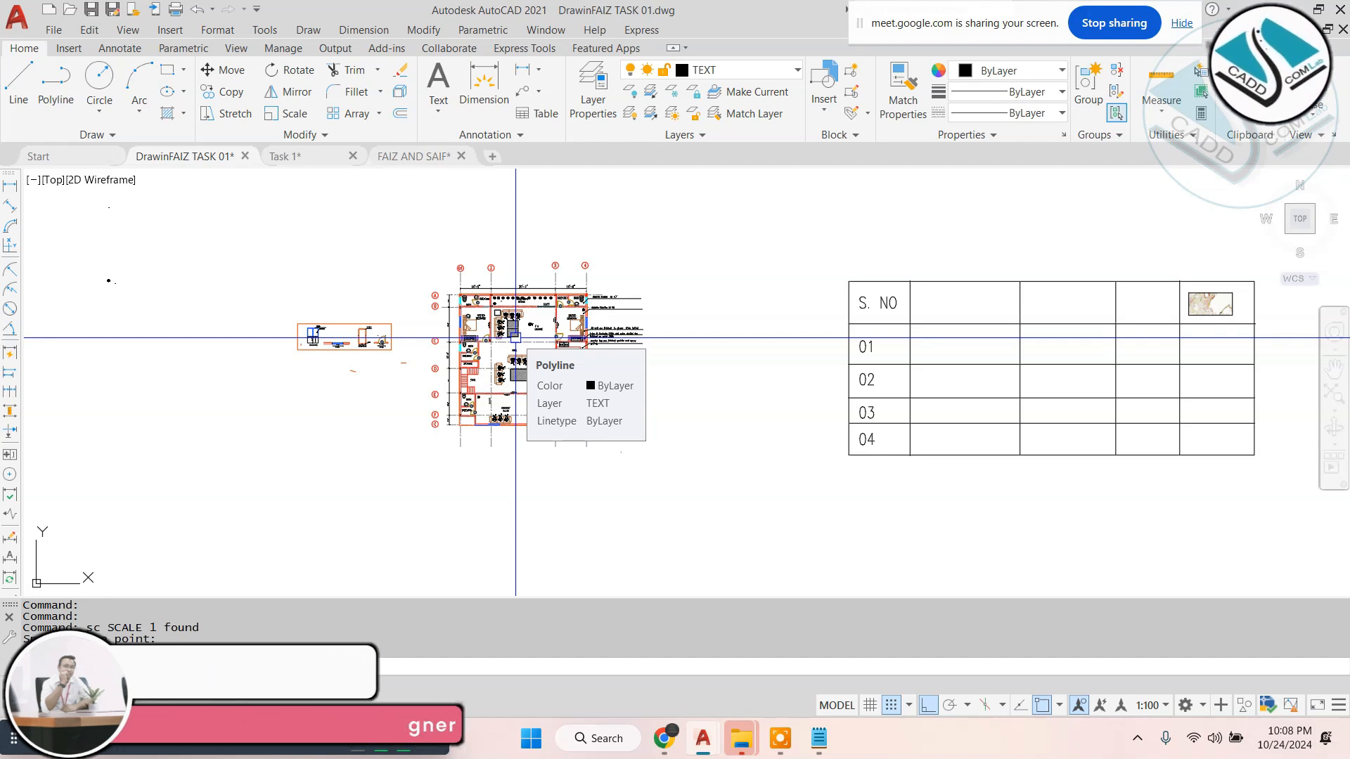
scroll(522, 306, "up", 6)
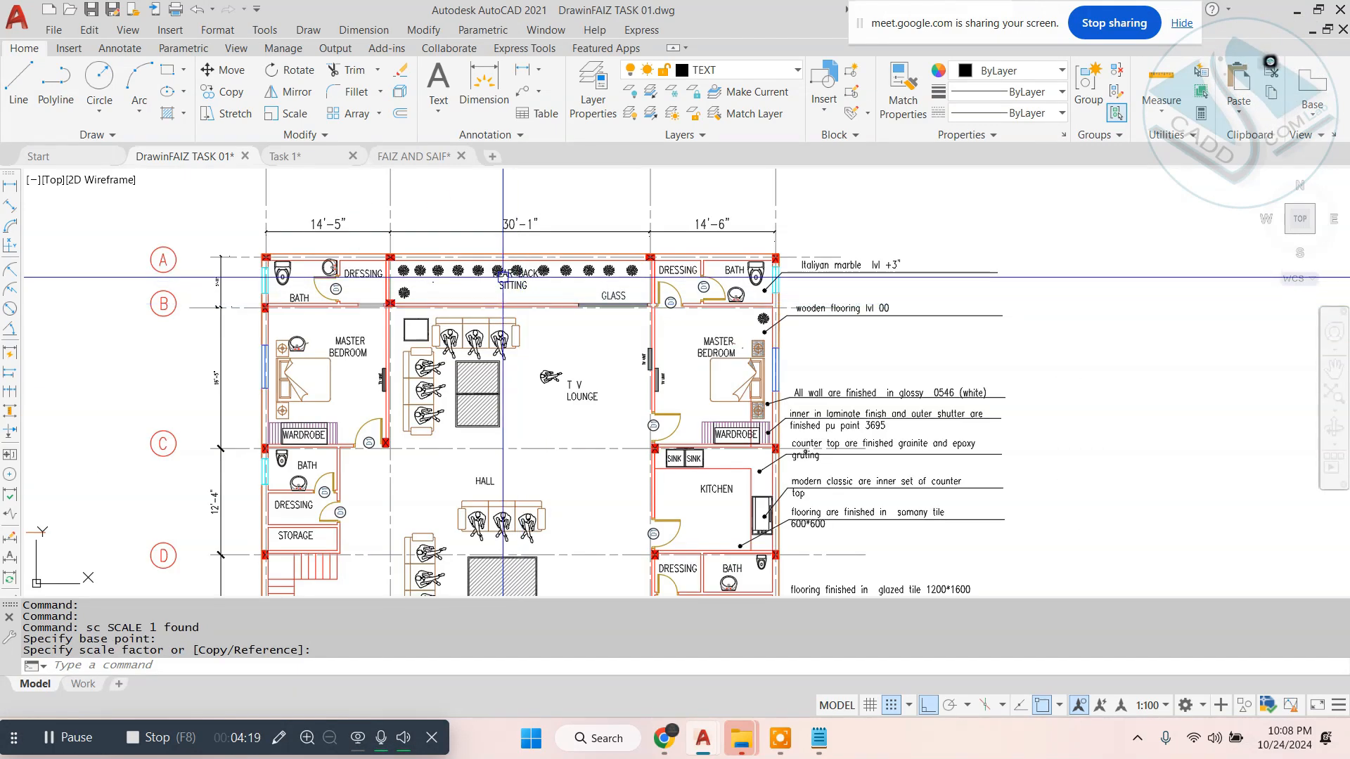
scroll(506, 274, "up", 2)
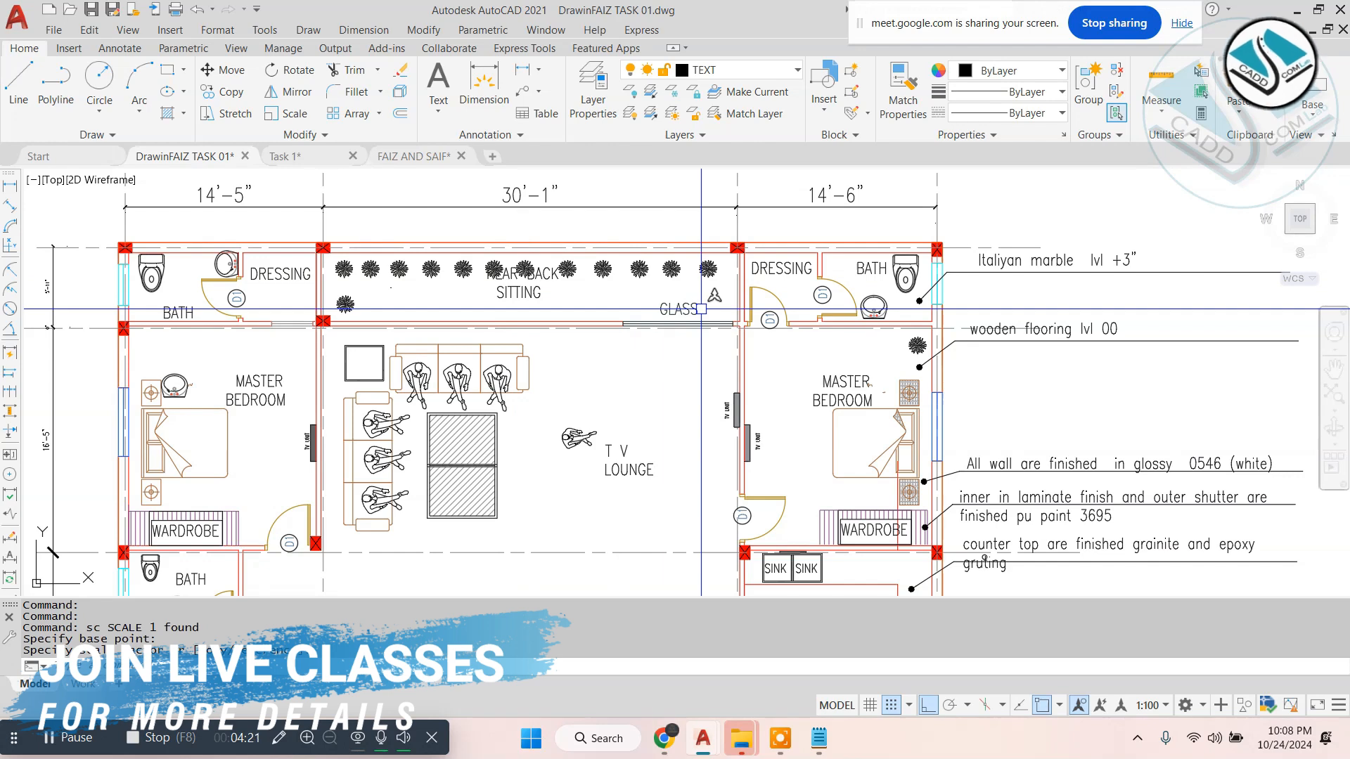
scroll(768, 296, "up", 3)
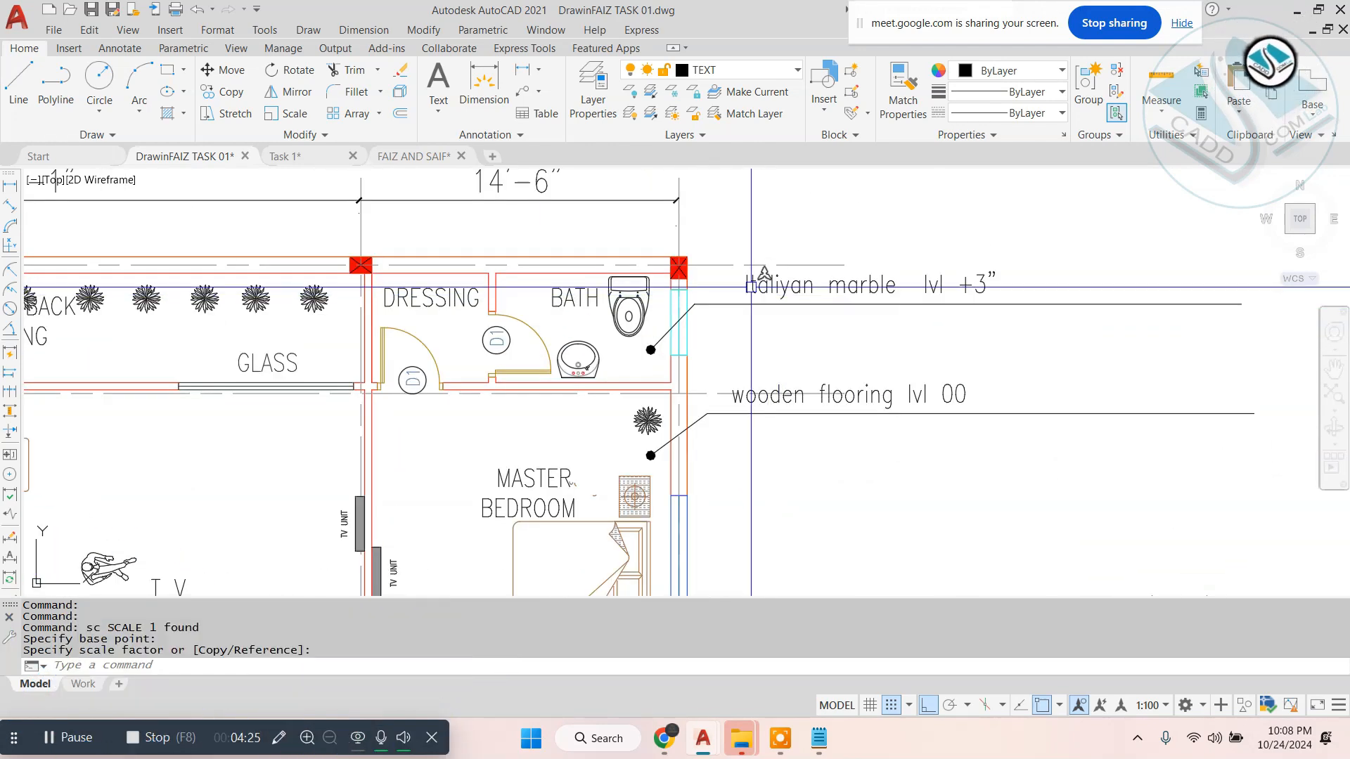
scroll(751, 287, "down", 2)
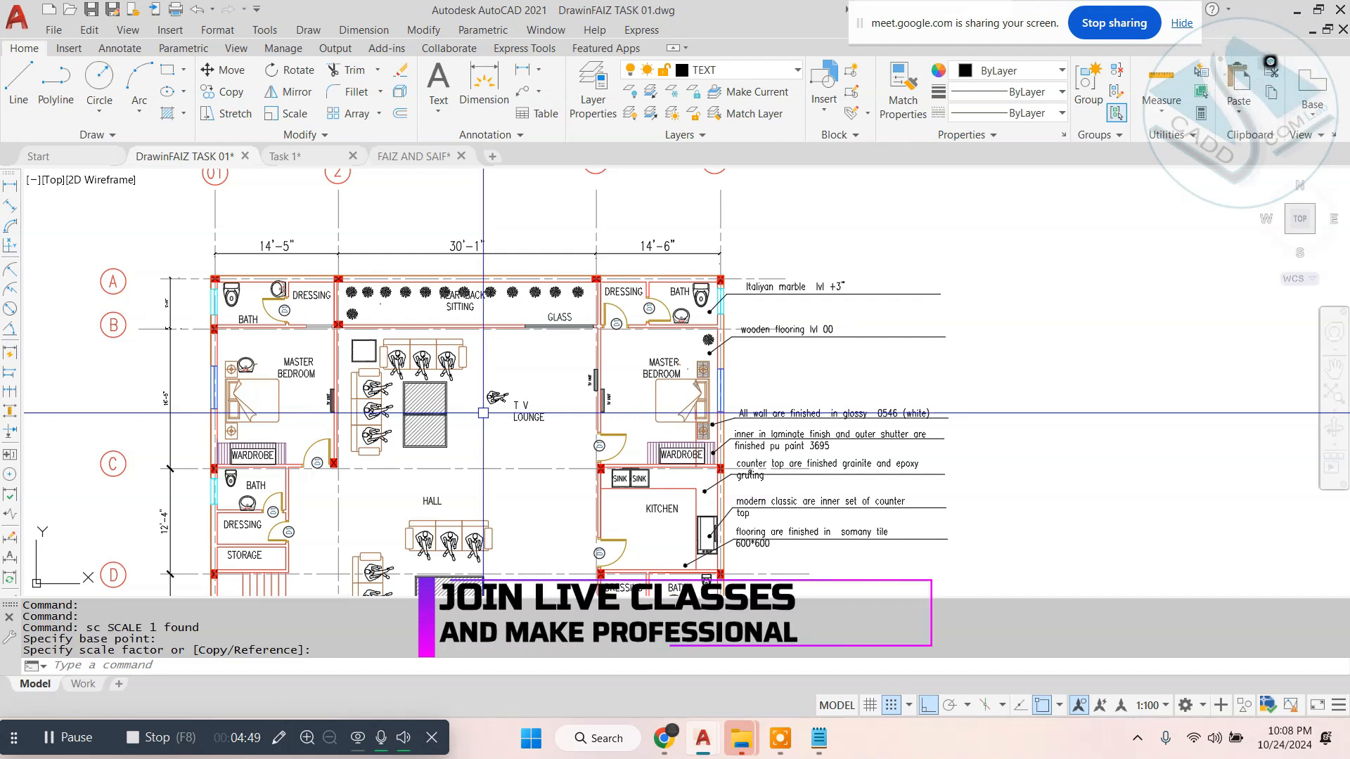
- Switch to the FAIZ AND SAIF drawing and look over the arrangement of its sheets
left_click(414, 156)
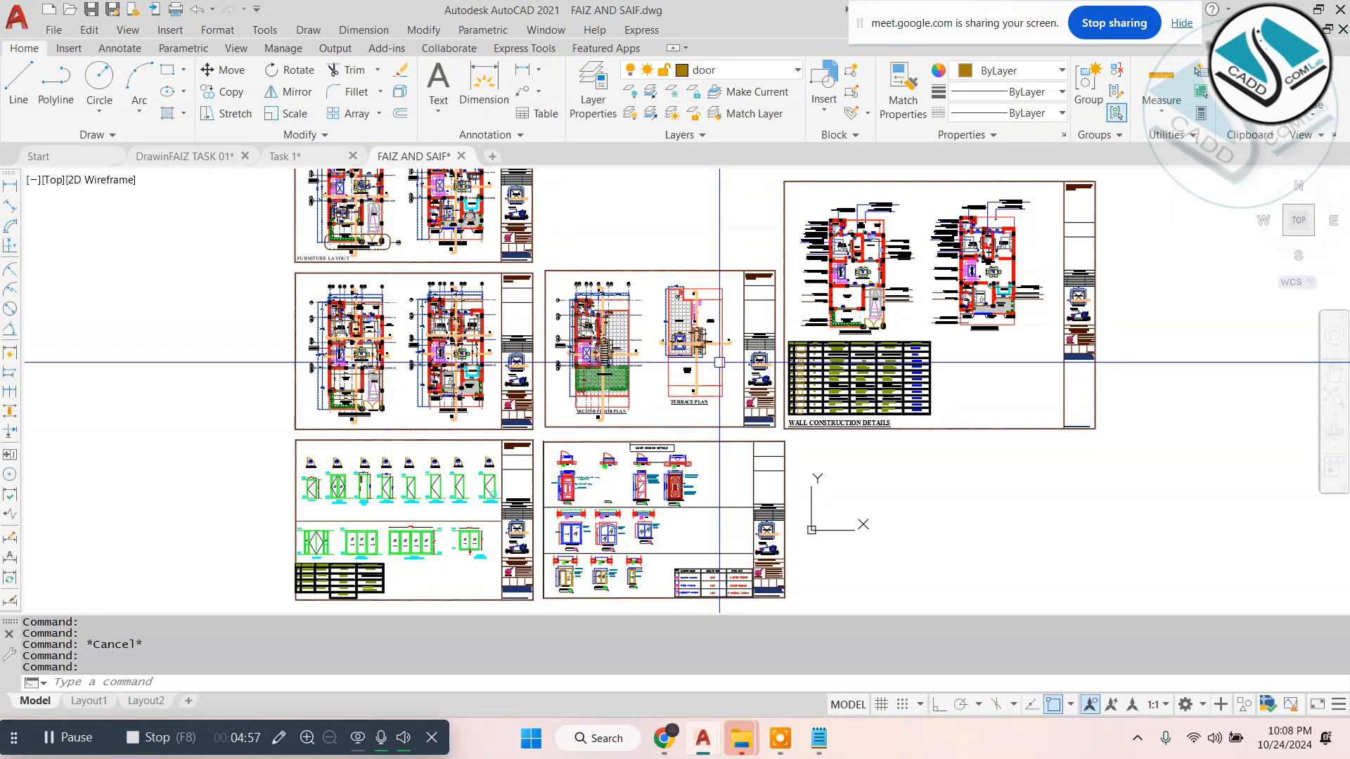
scroll(735, 337, "down", 2)
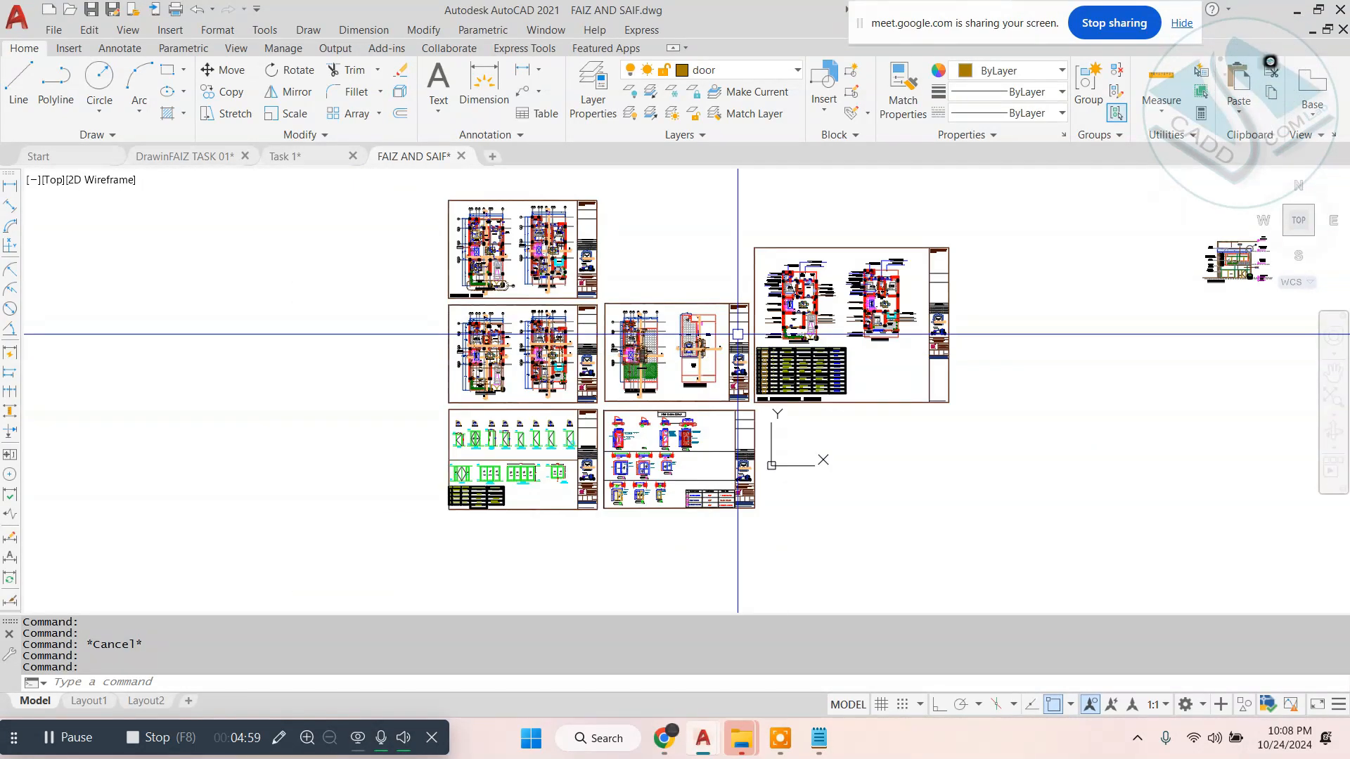
scroll(737, 335, "up", 3)
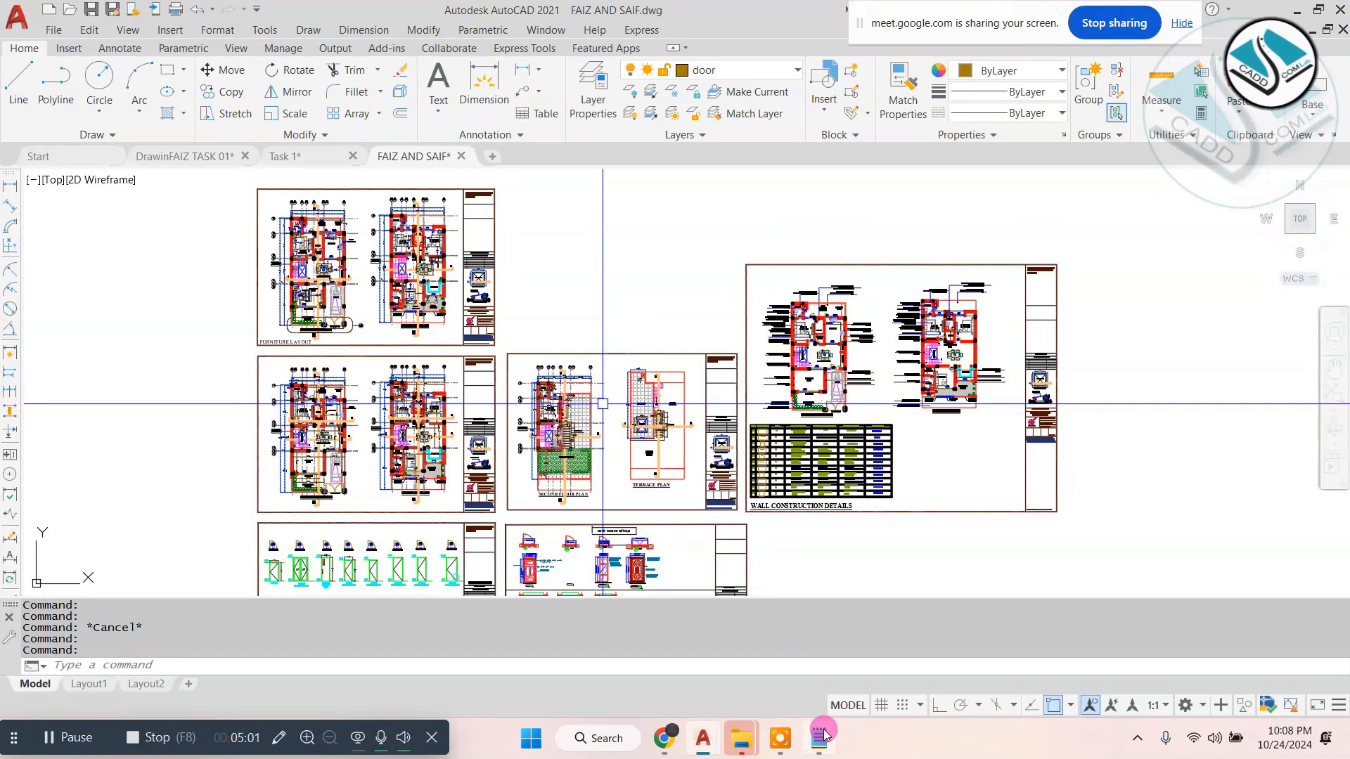
- Bring up the drawing list in Notepad, delete its "6-section-" line and return to the FAIZ AND SAIF drawing
left_click(821, 736)
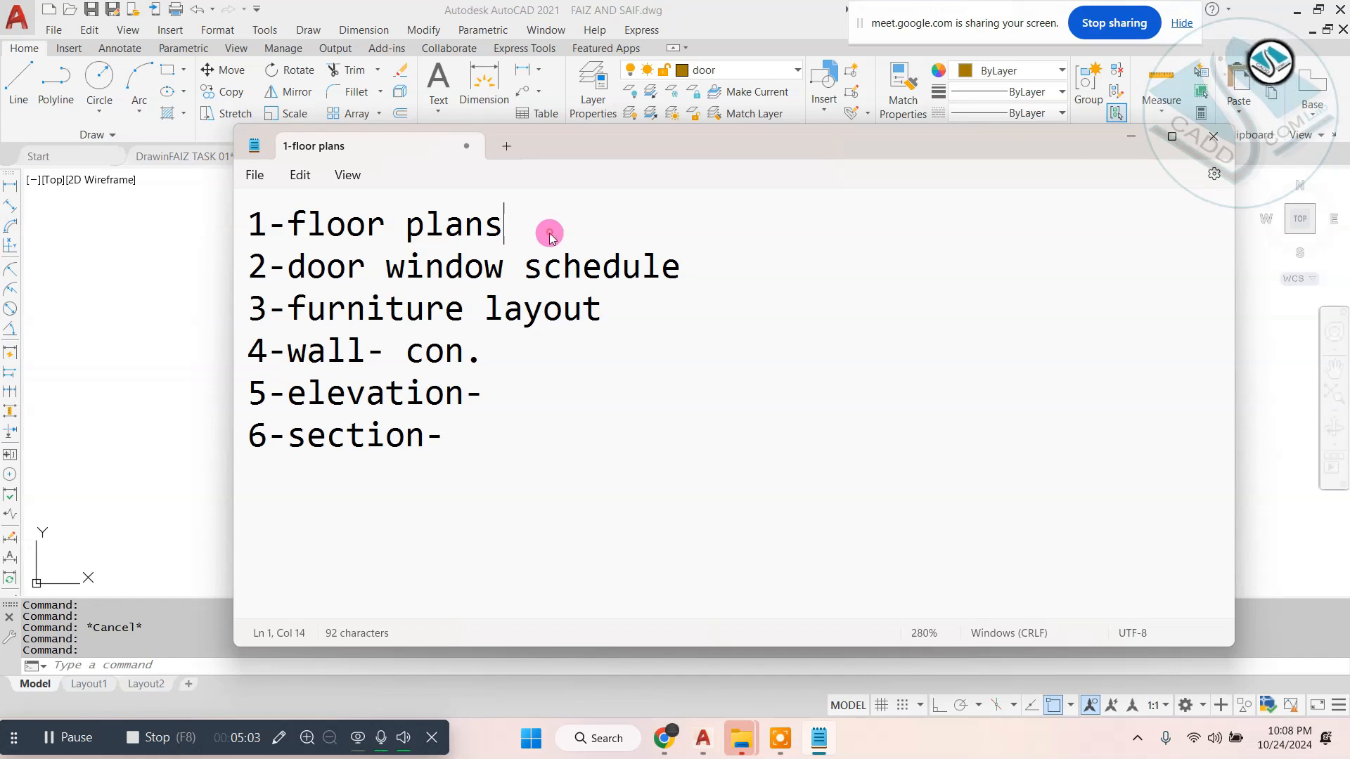
left_click_drag(550, 237, 226, 222)
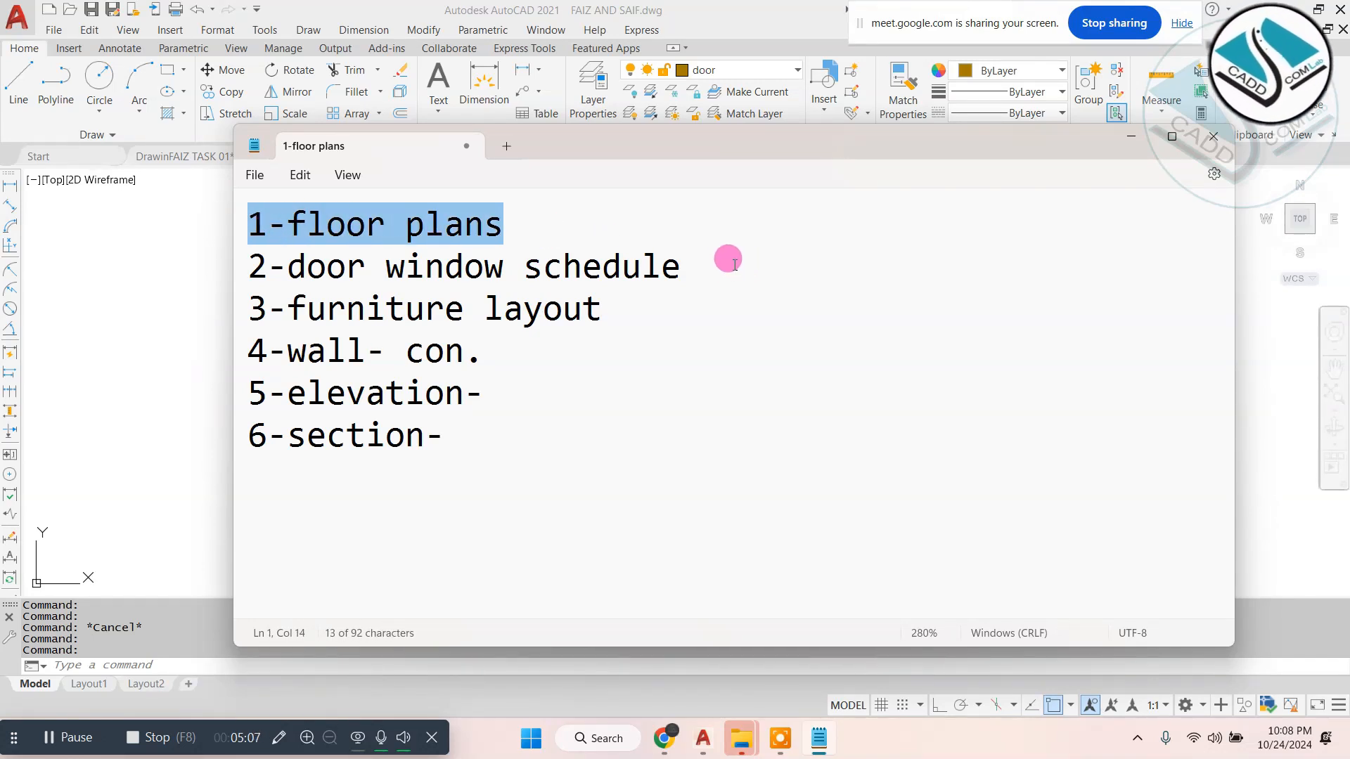
left_click_drag(734, 264, 211, 265)
left_click_drag(646, 317, 179, 307)
left_click_drag(533, 352, 178, 373)
left_click_drag(475, 446, 211, 427)
key("BackSpace")
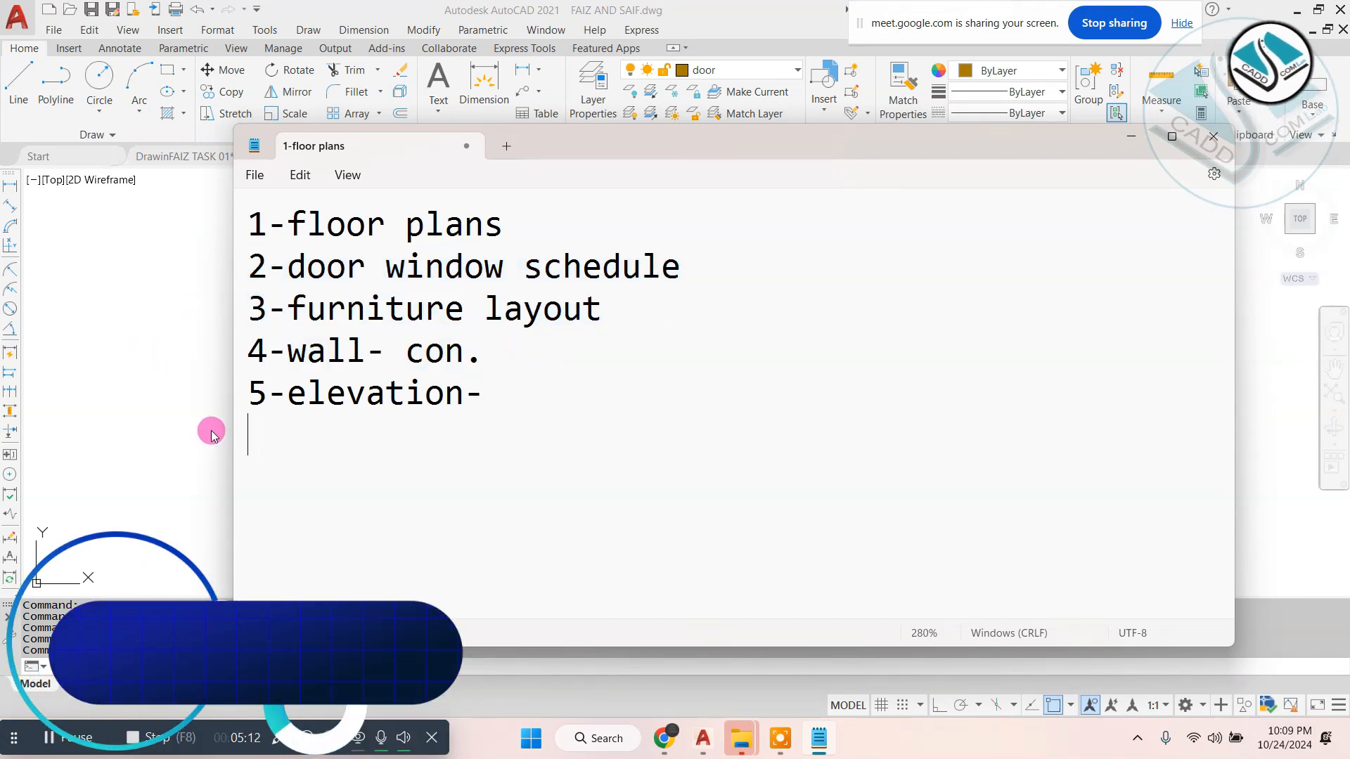
left_click(127, 320)
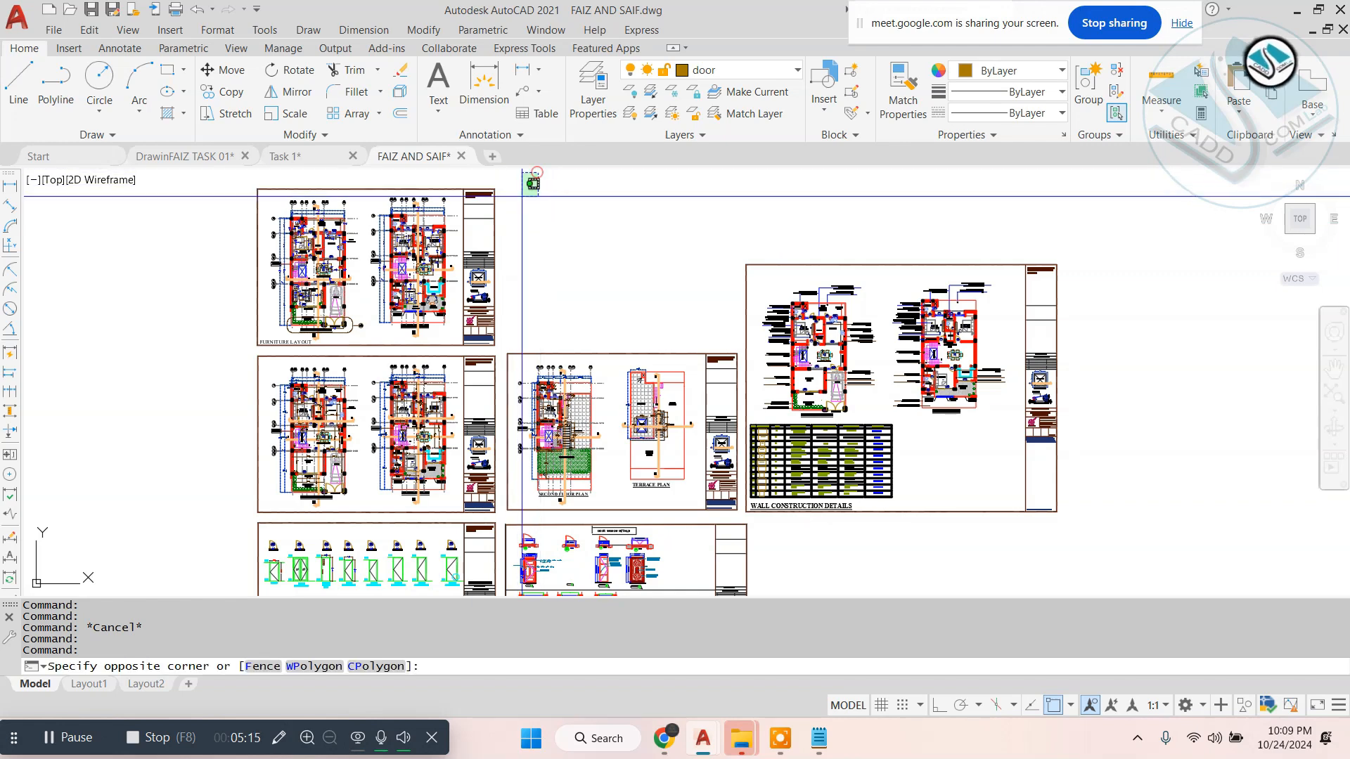
left_click(471, 355)
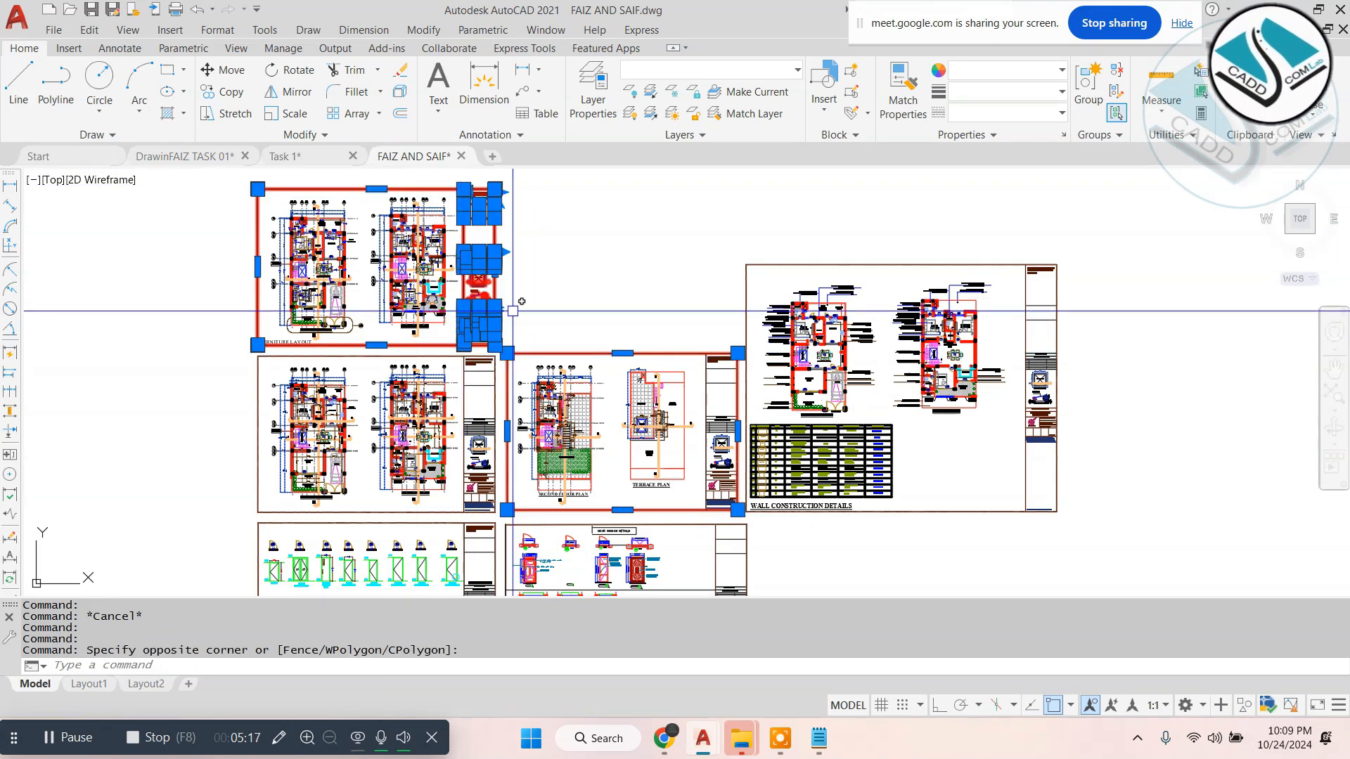
left_click(630, 307)
left_click(575, 394)
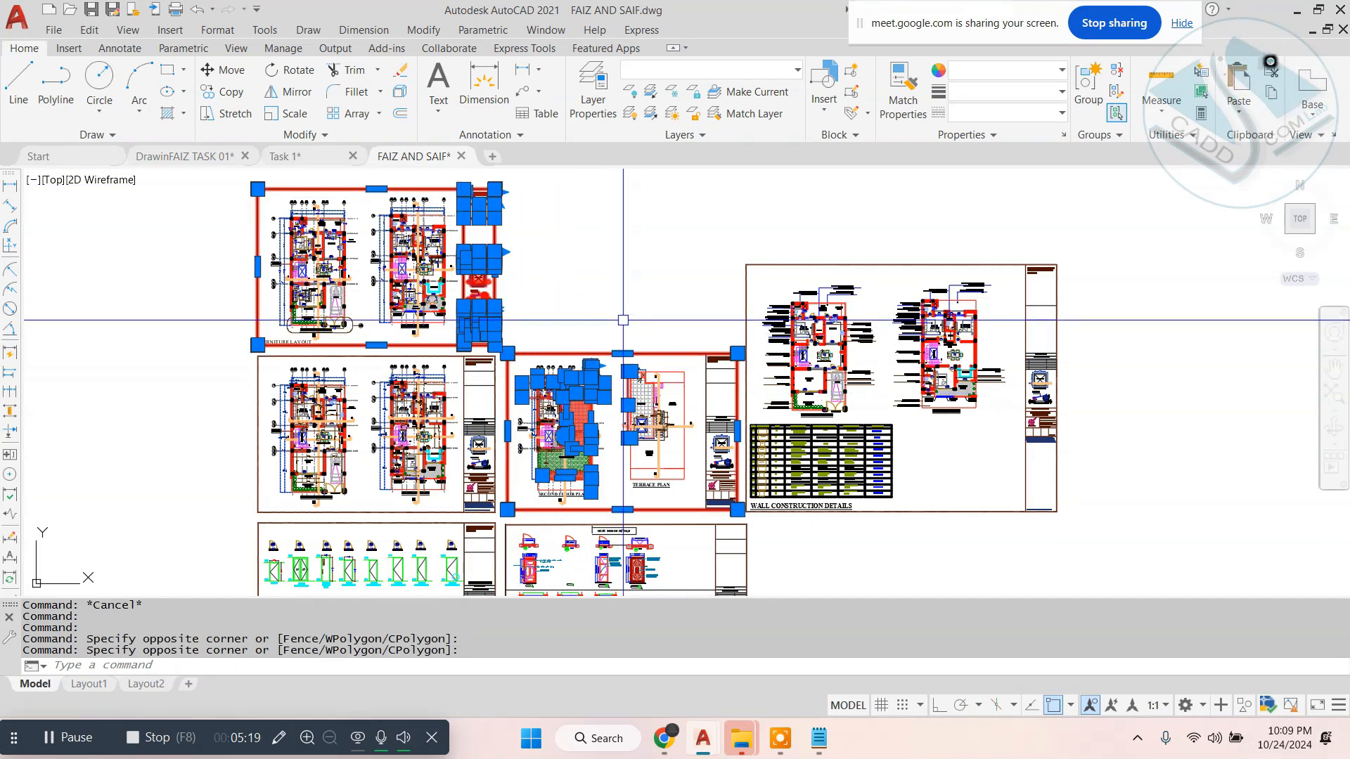
left_click(647, 313)
left_click(588, 375)
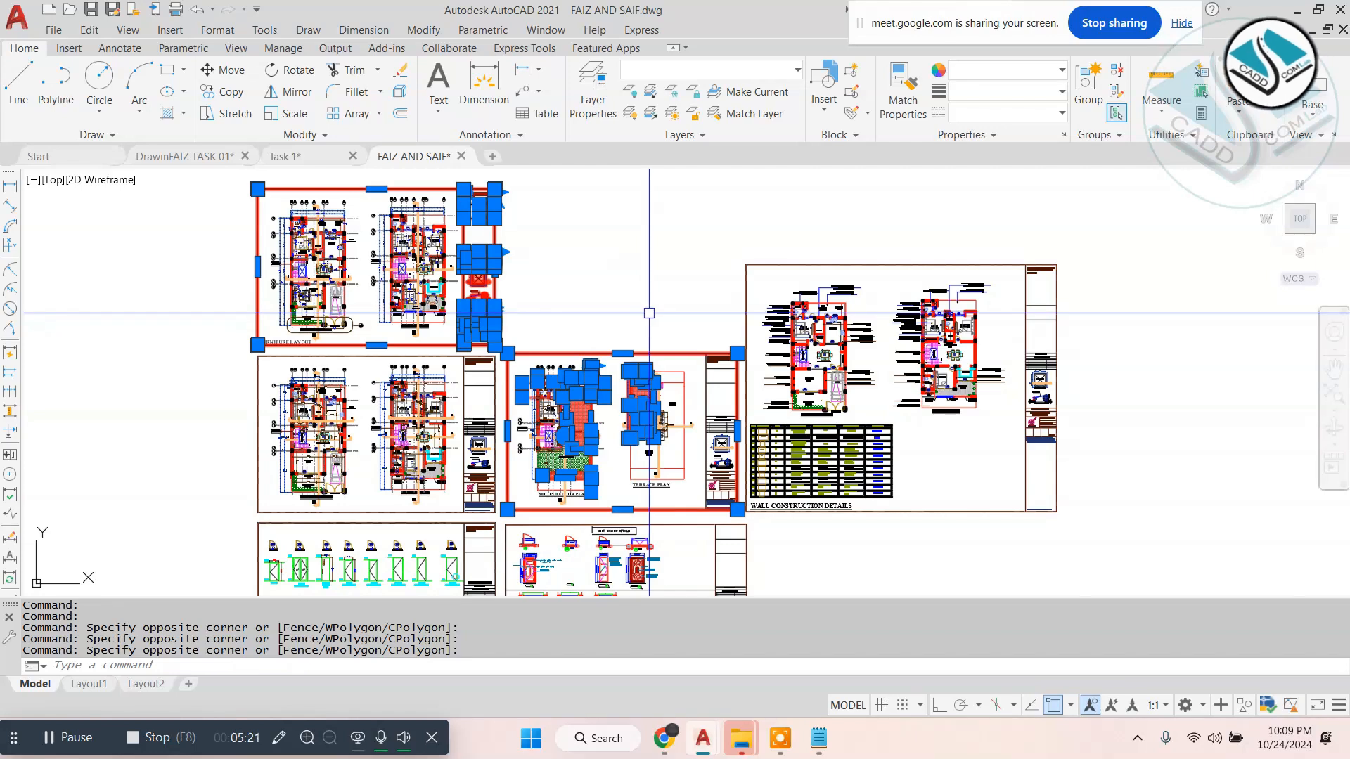
left_click(649, 313)
key("Escape")
key("Escape")
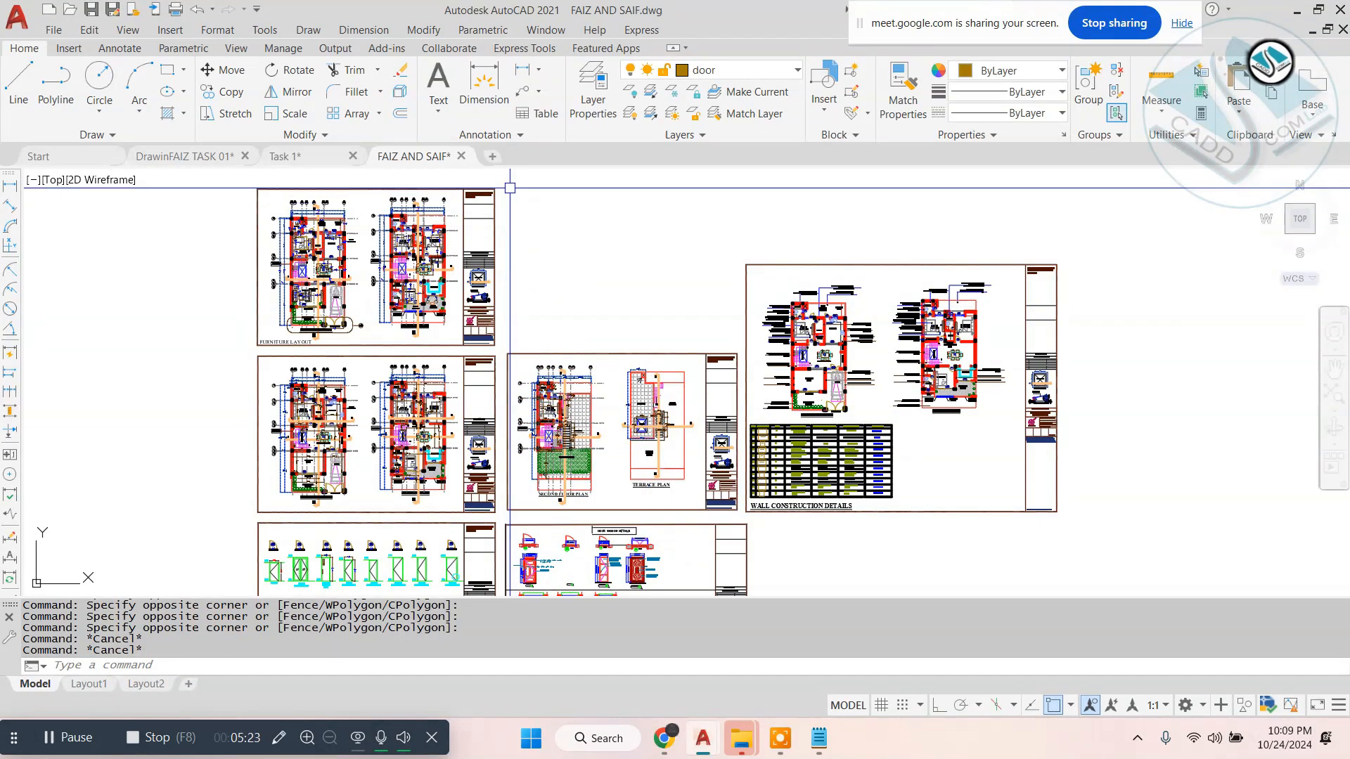
- Copy the furniture layout sheet's border and title block into the empty space beside the sheets, leaving out the plans
left_click(509, 188)
scroll(461, 345, "up", 4)
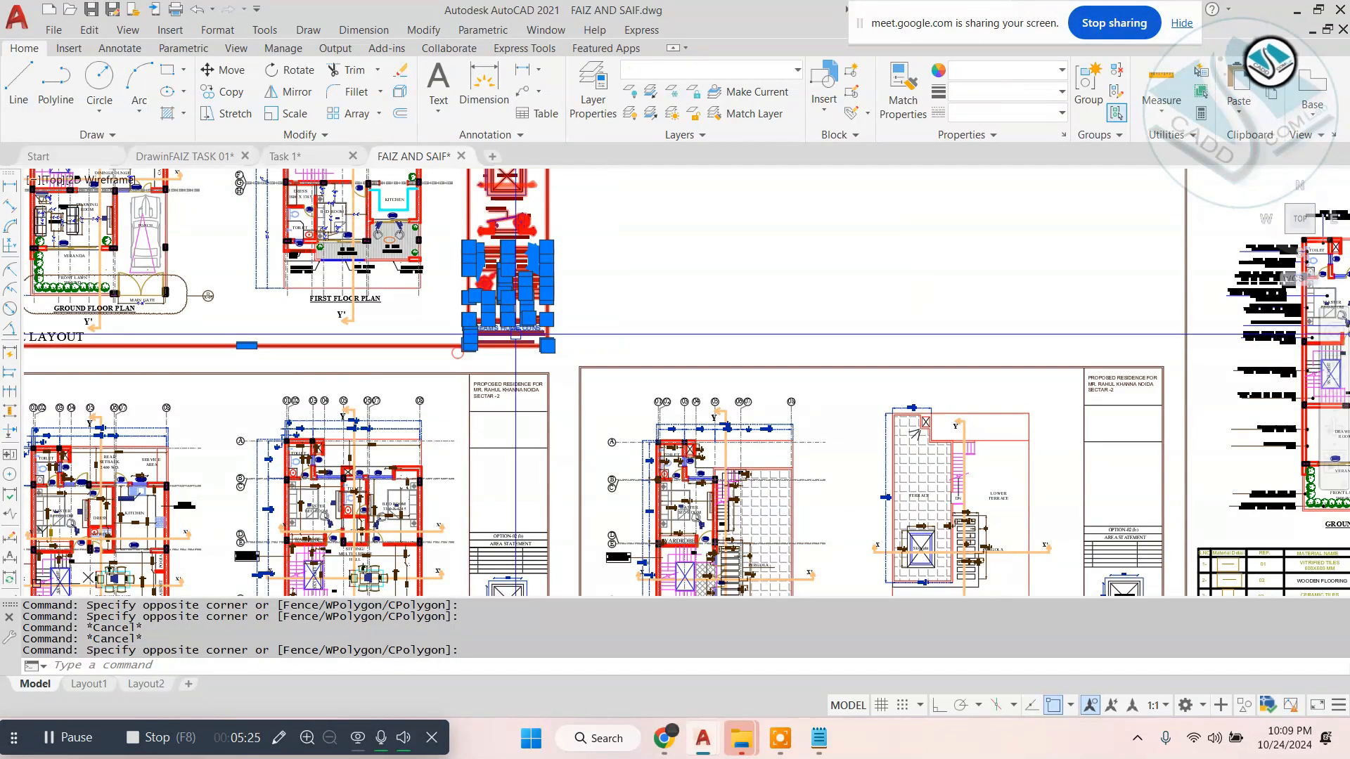
scroll(515, 333, "down", 2)
middle_click_drag(482, 302, 647, 395)
type("co")
key("space")
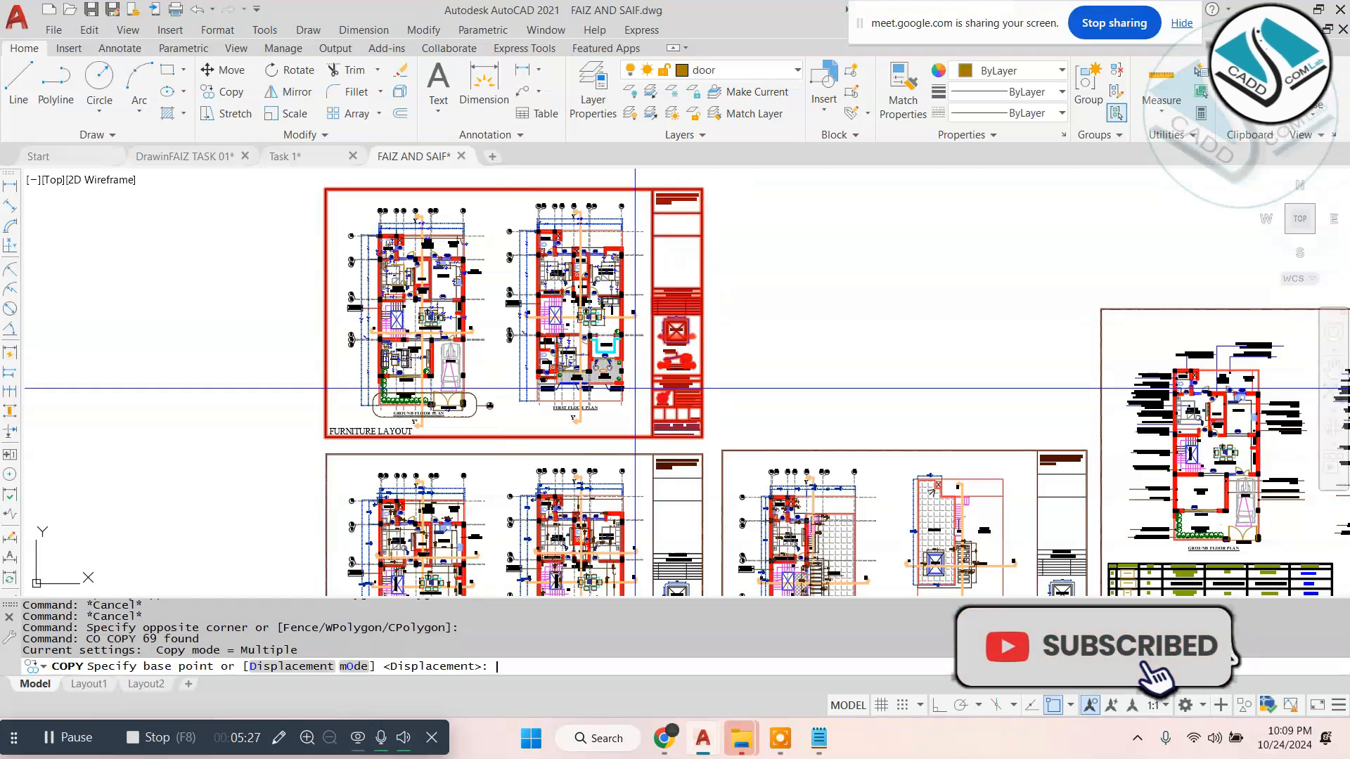
left_click(635, 384)
scroll(630, 360, "down", 4)
left_click(399, 396)
key("Escape")
- Write the copied blank sheet out as a block to the Desktop with the file name "sheeet----"
scroll(316, 362, "up", 2)
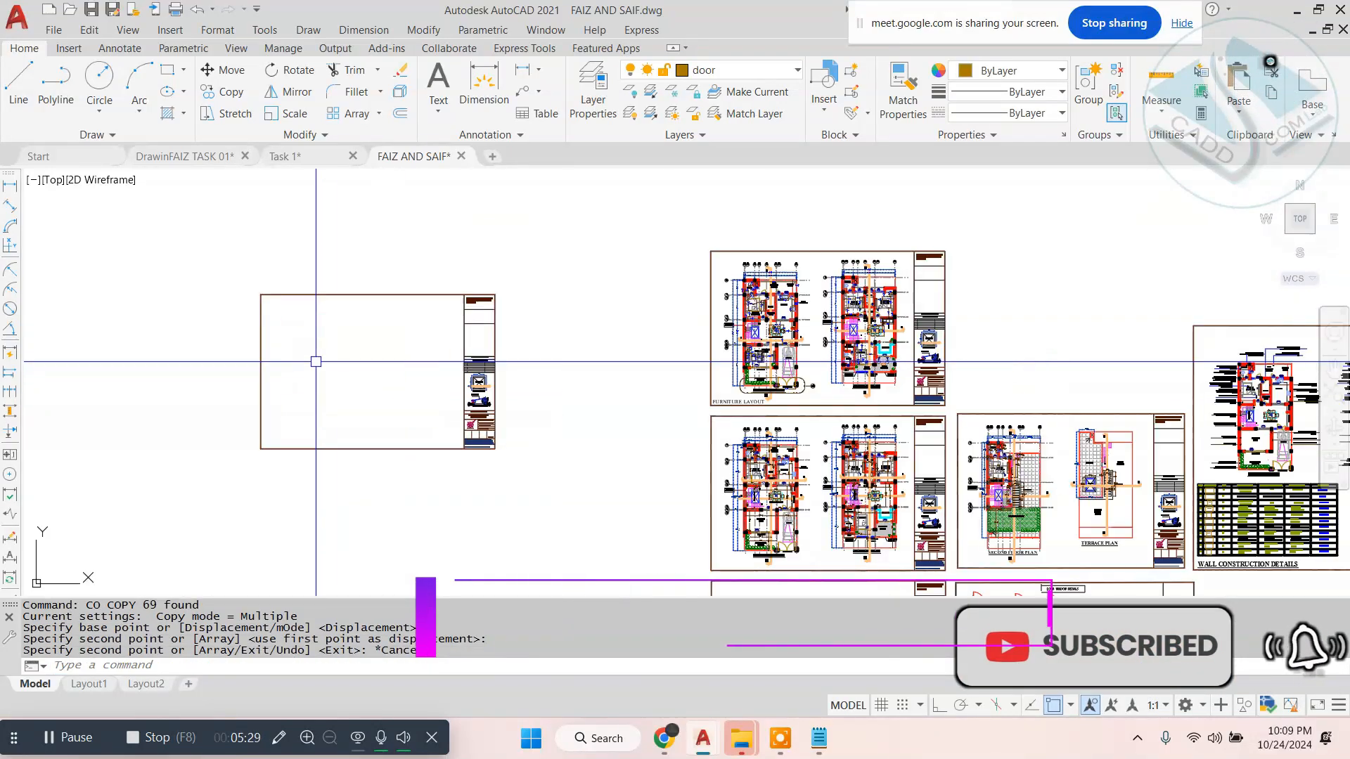
type("w")
key("space")
left_click(640, 293)
left_click(521, 250)
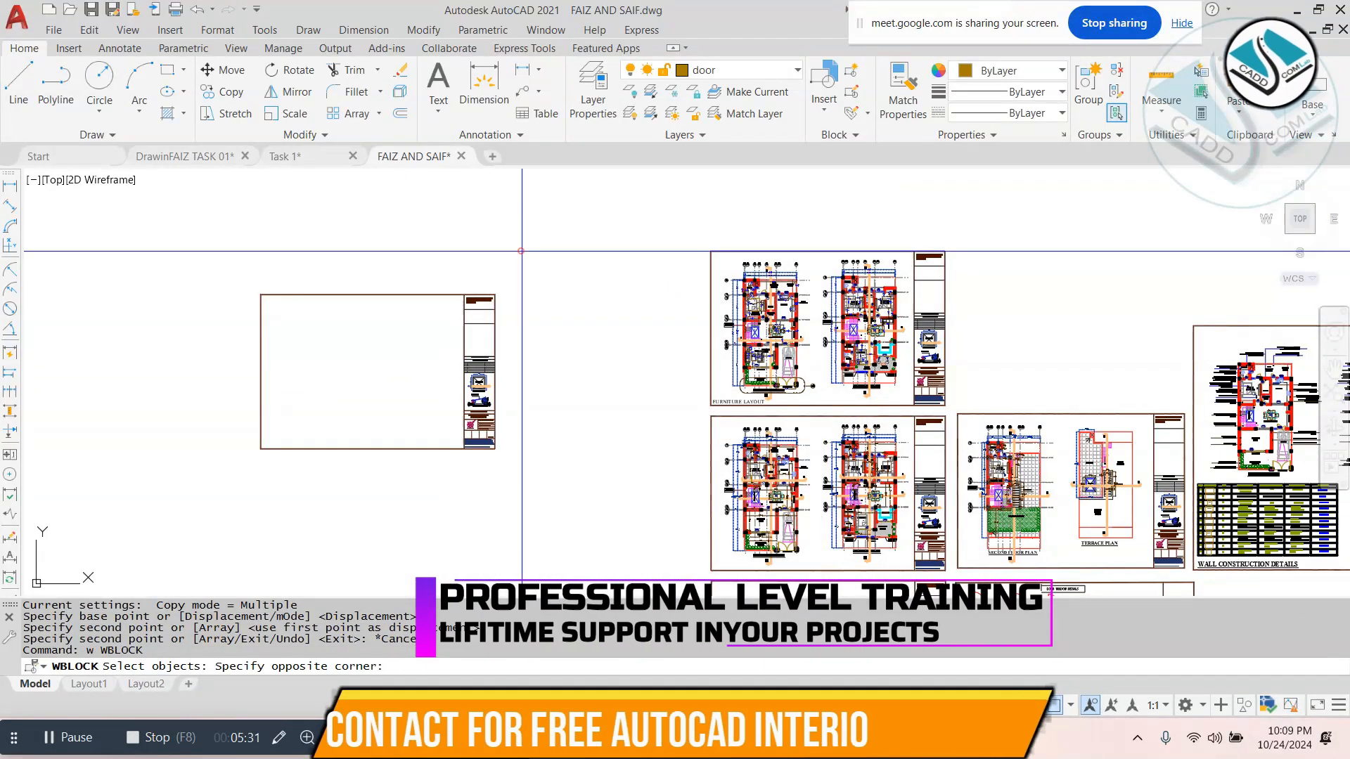
left_click(35, 583)
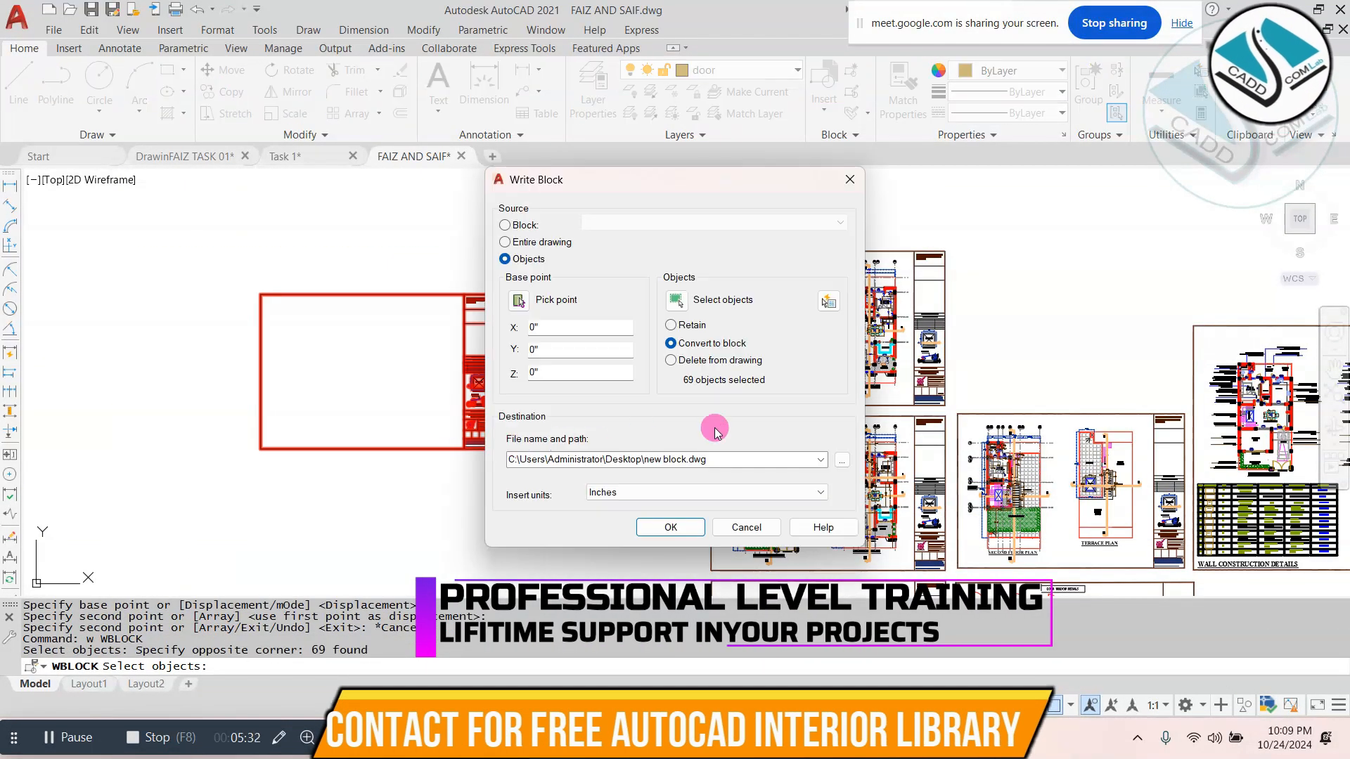
left_click(836, 459)
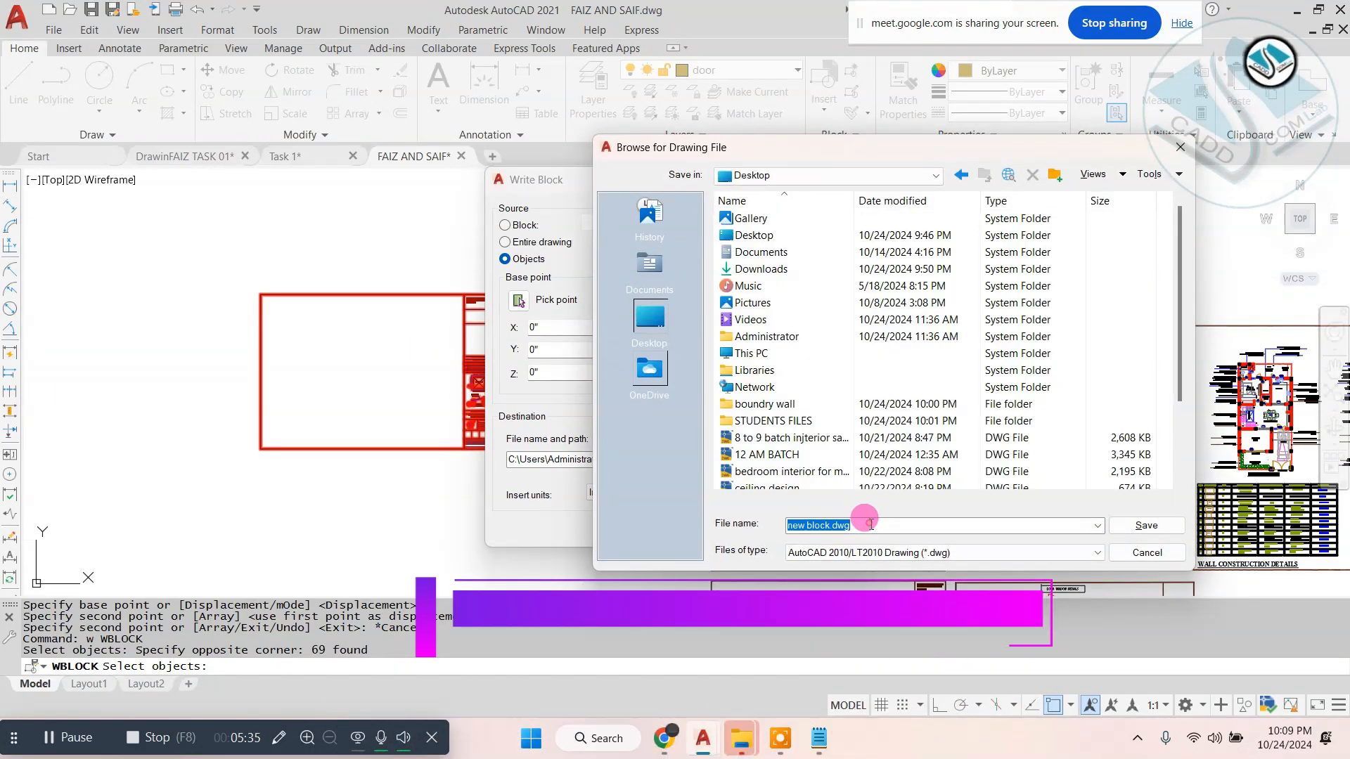
type("sheeet----")
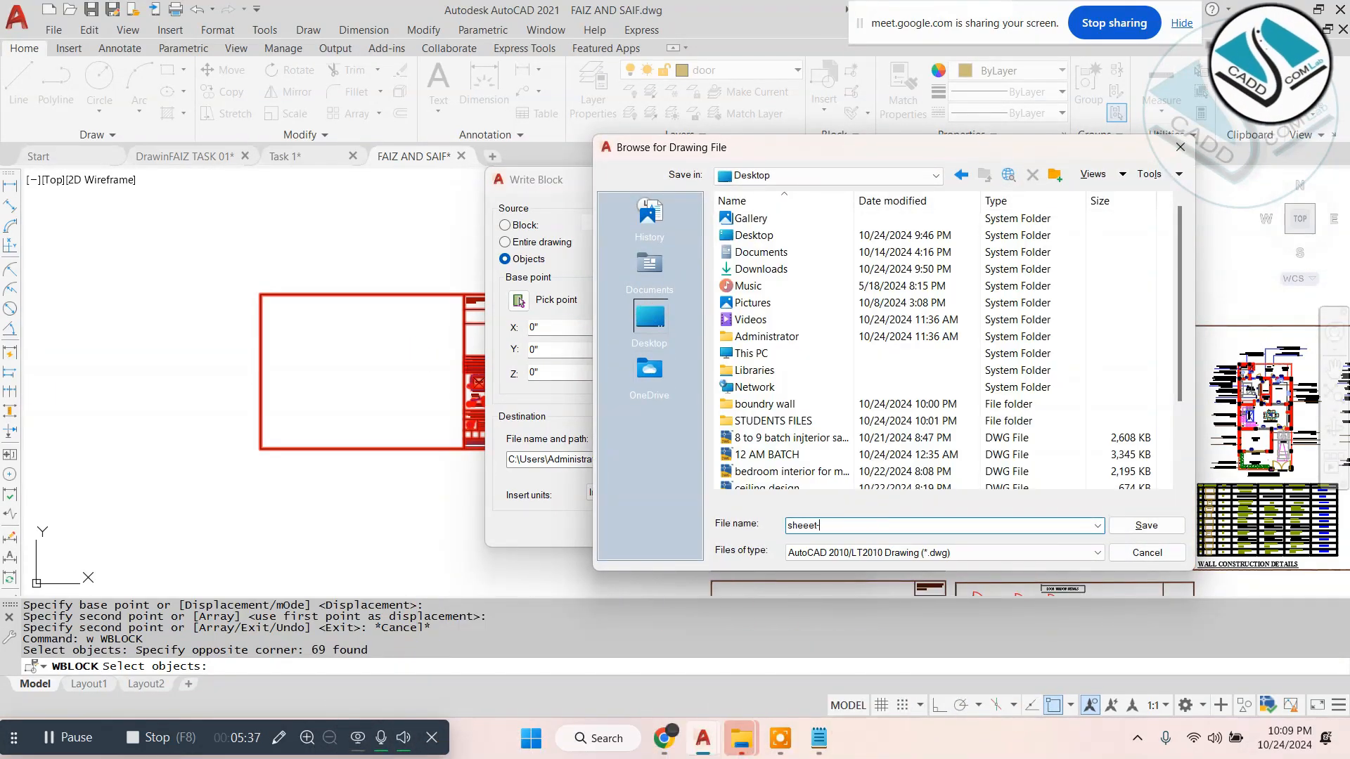
left_click(1126, 525)
left_click(668, 527)
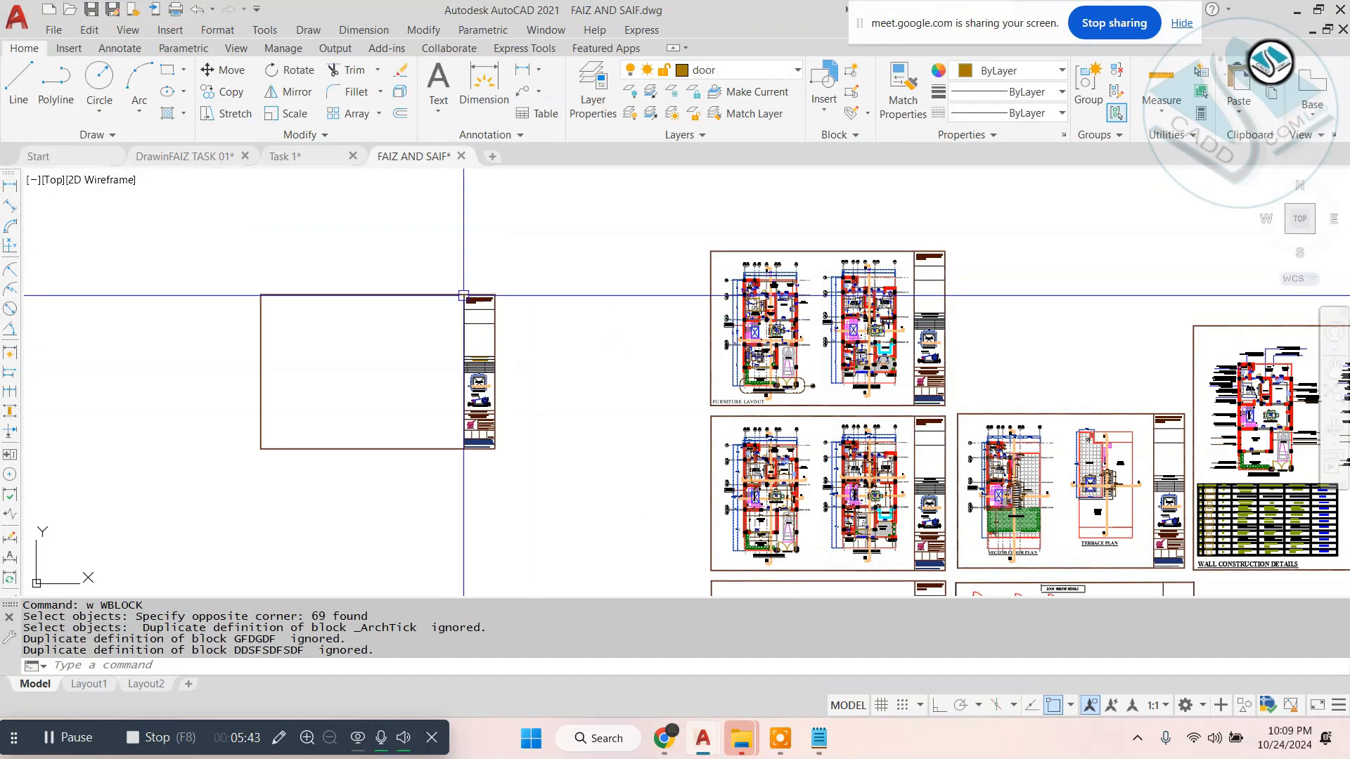
- Erase the copied blank sheet from the FAIZ AND SAIF drawing
key("Escape")
left_click(576, 241)
left_click(134, 478)
type("e")
key("space")
middle_click_drag(816, 344, 471, 332)
key("Escape")
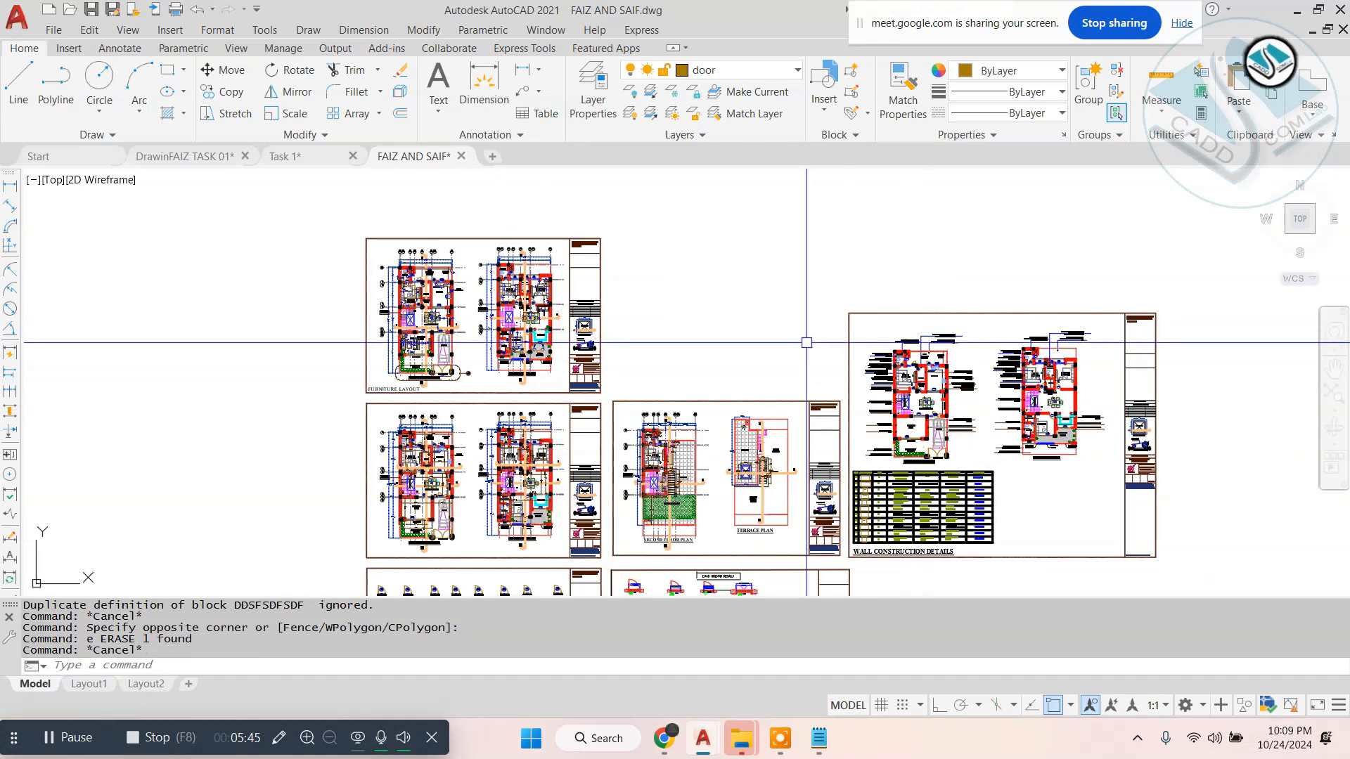
- Move the wall construction details sheet to the space directly above the terrace plan sheet, beside the furniture layout
left_click(1211, 296)
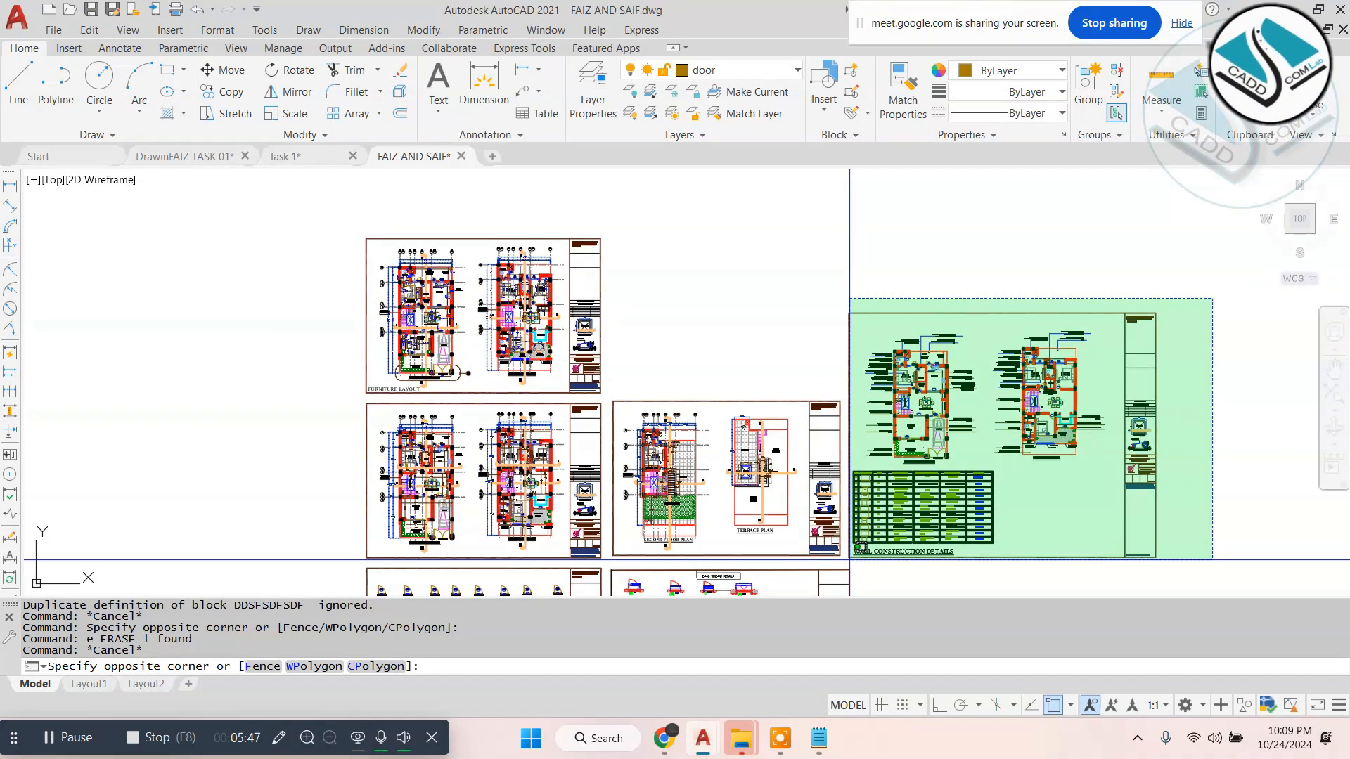
left_click(850, 561)
type("m")
key("space")
left_click(1018, 532)
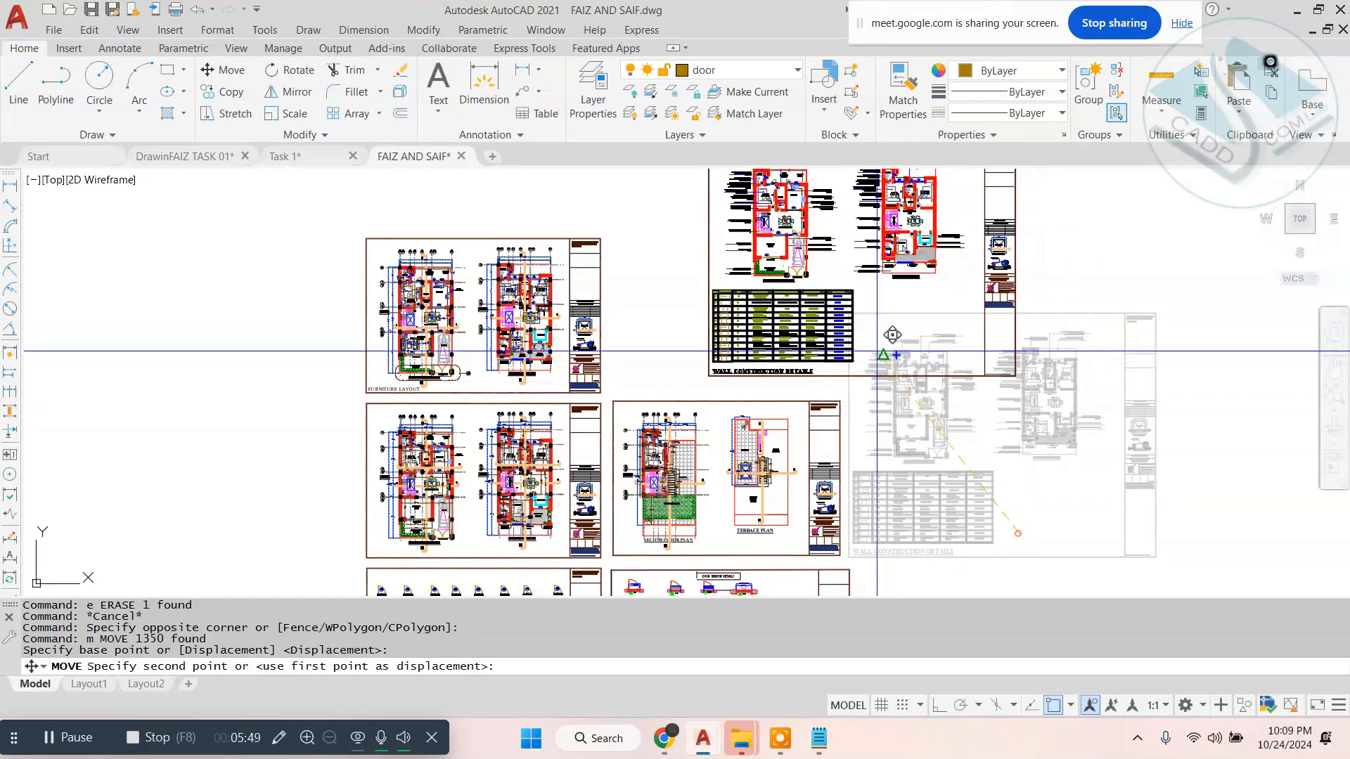
left_click(781, 374)
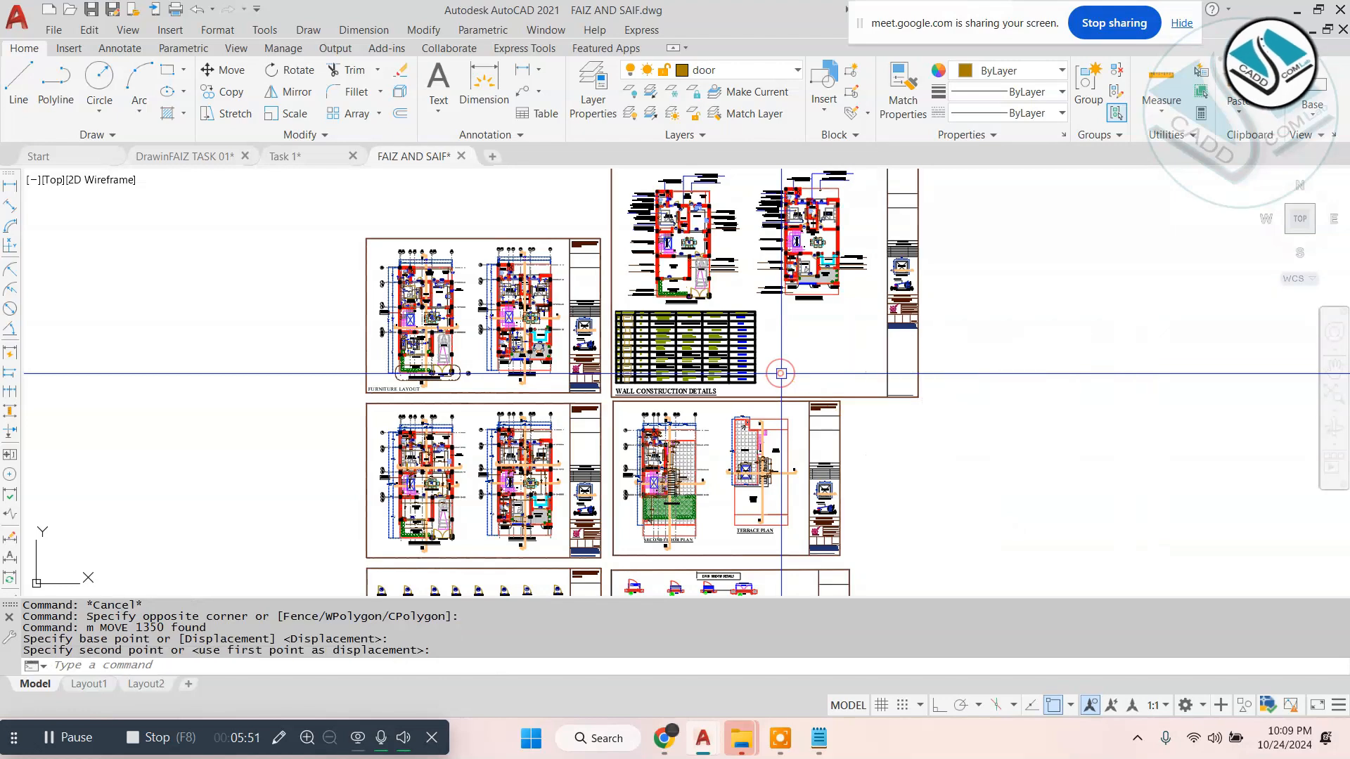
- Move the unframed elevation drawing to the empty space below the separate group of detail sheets
scroll(582, 325, "down", 3)
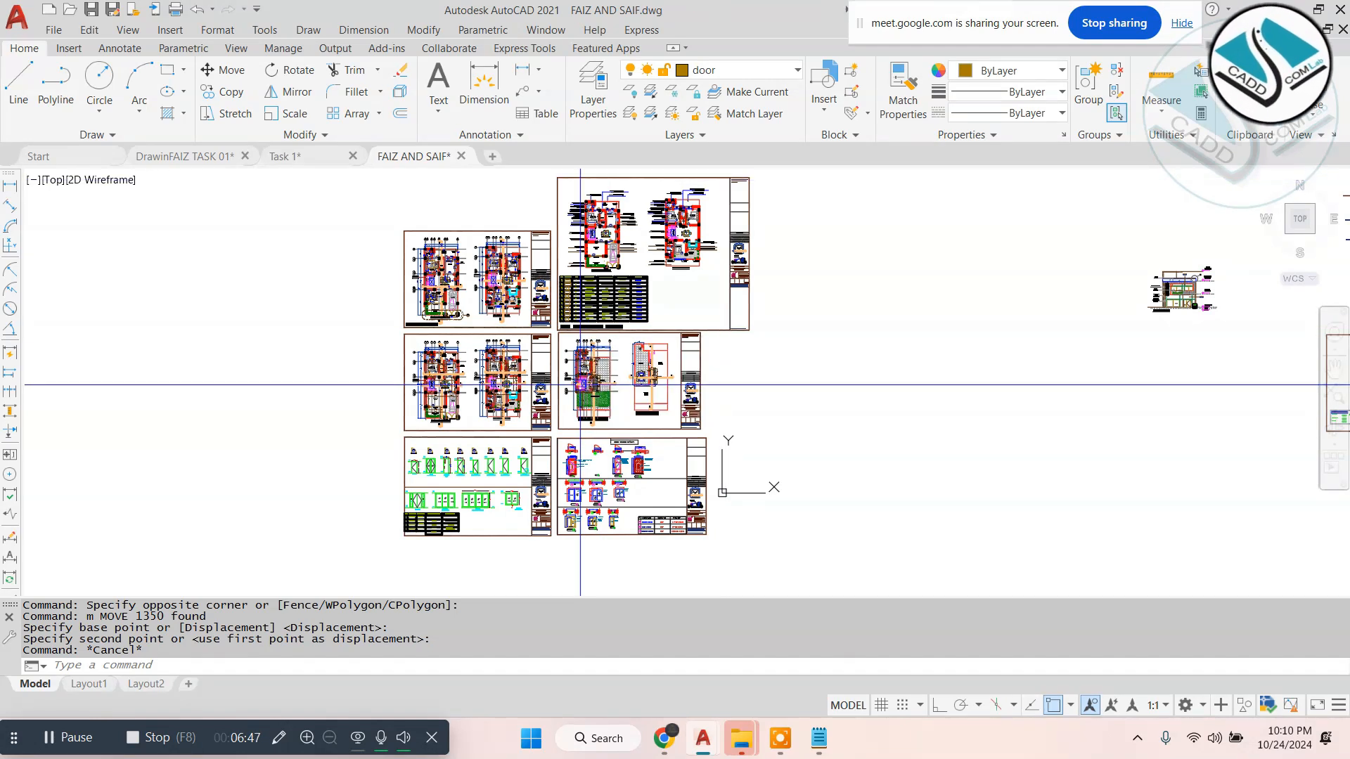
middle_click_drag(812, 279, 585, 318)
key("Escape")
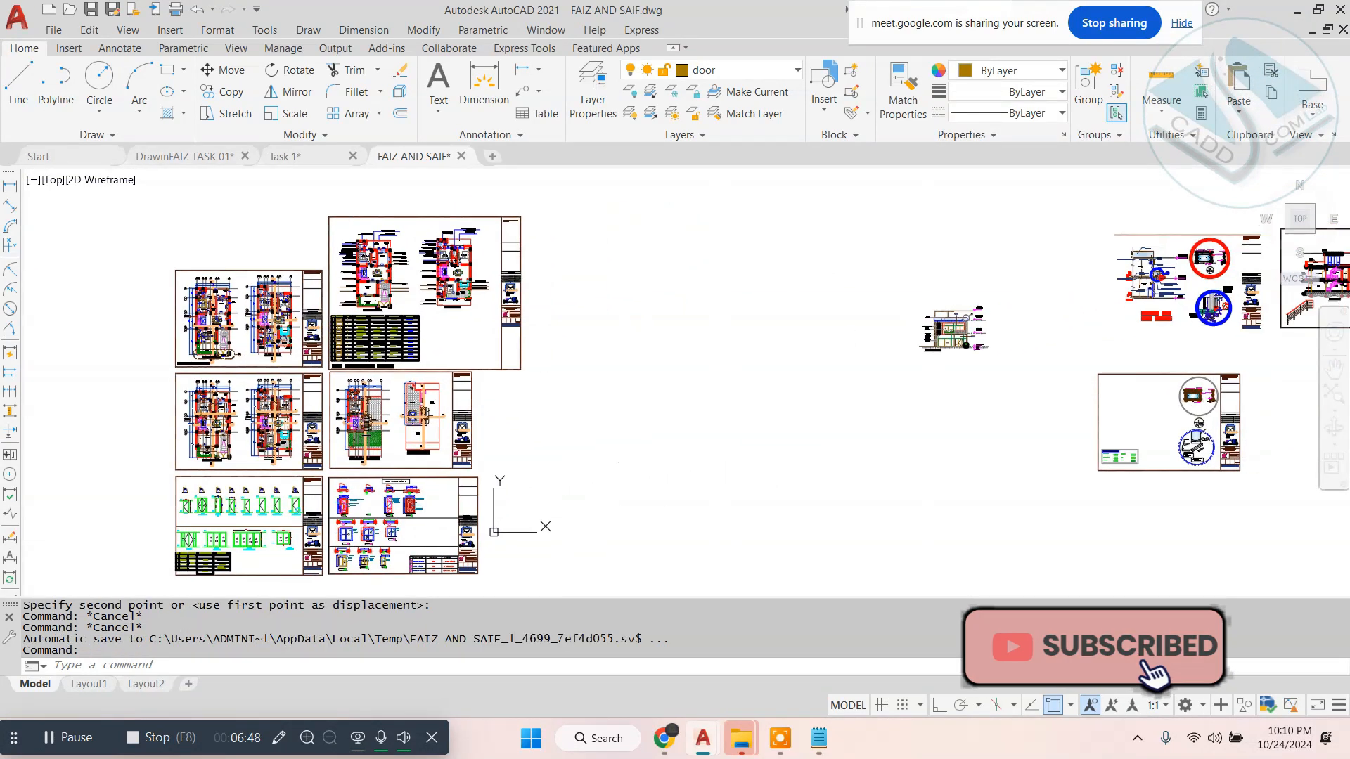
left_click(997, 297)
left_click(883, 355)
type("m")
key("Return")
left_click(886, 355)
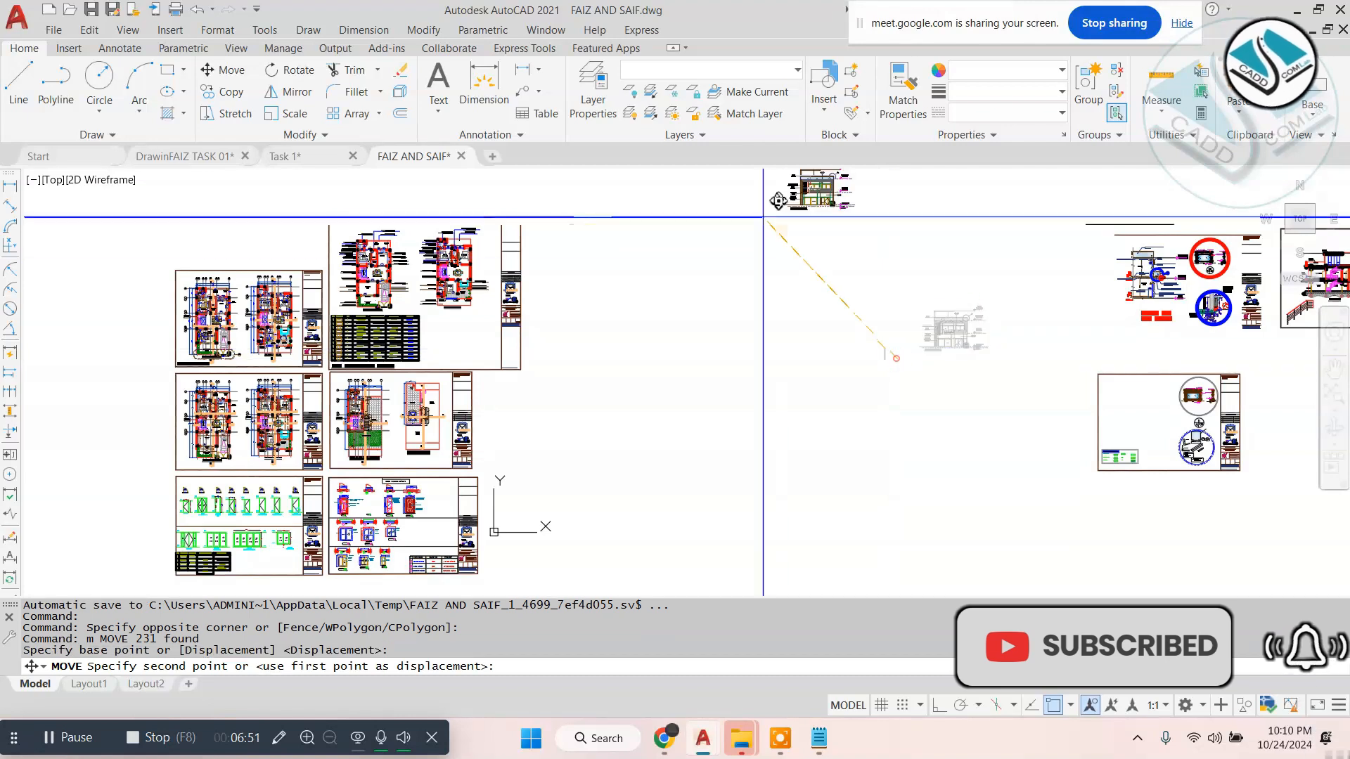
scroll(766, 211, "down", 2)
key("Escape")
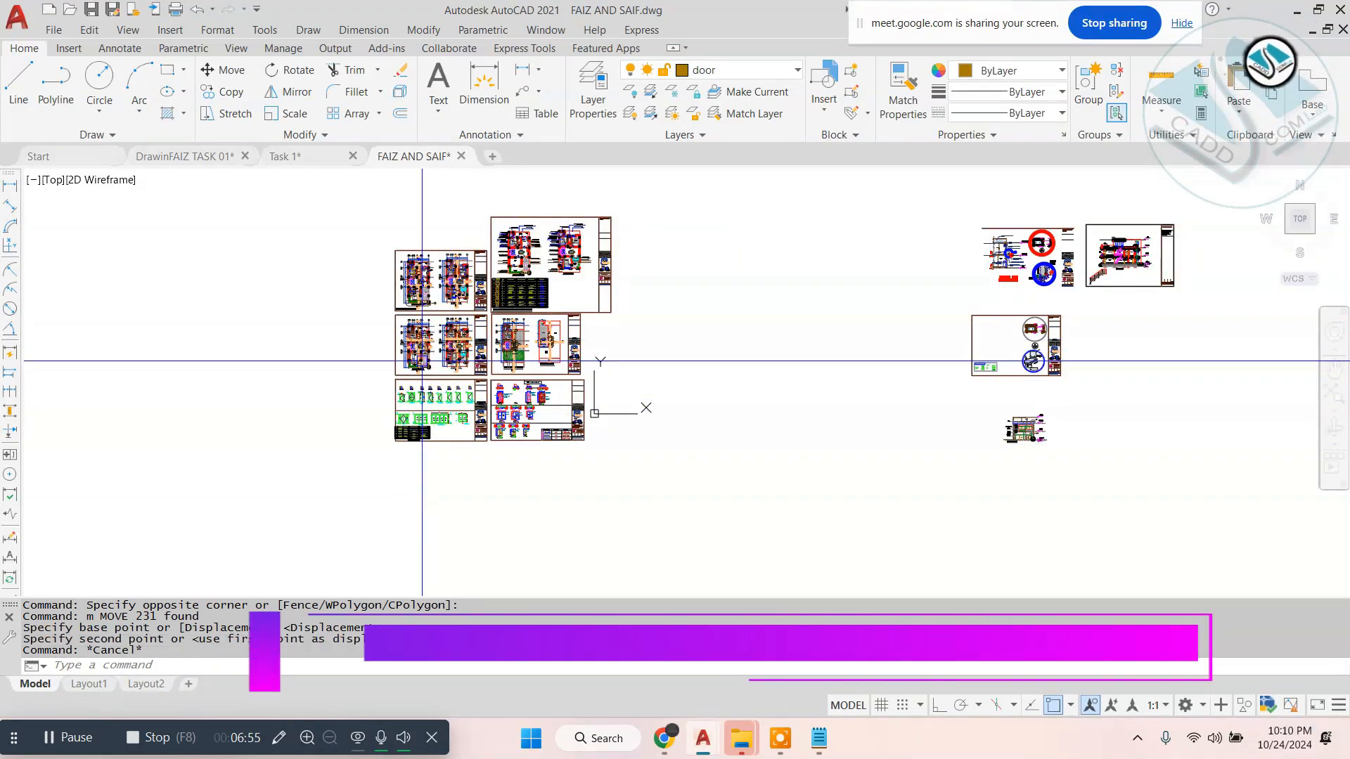
left_click(76, 737)
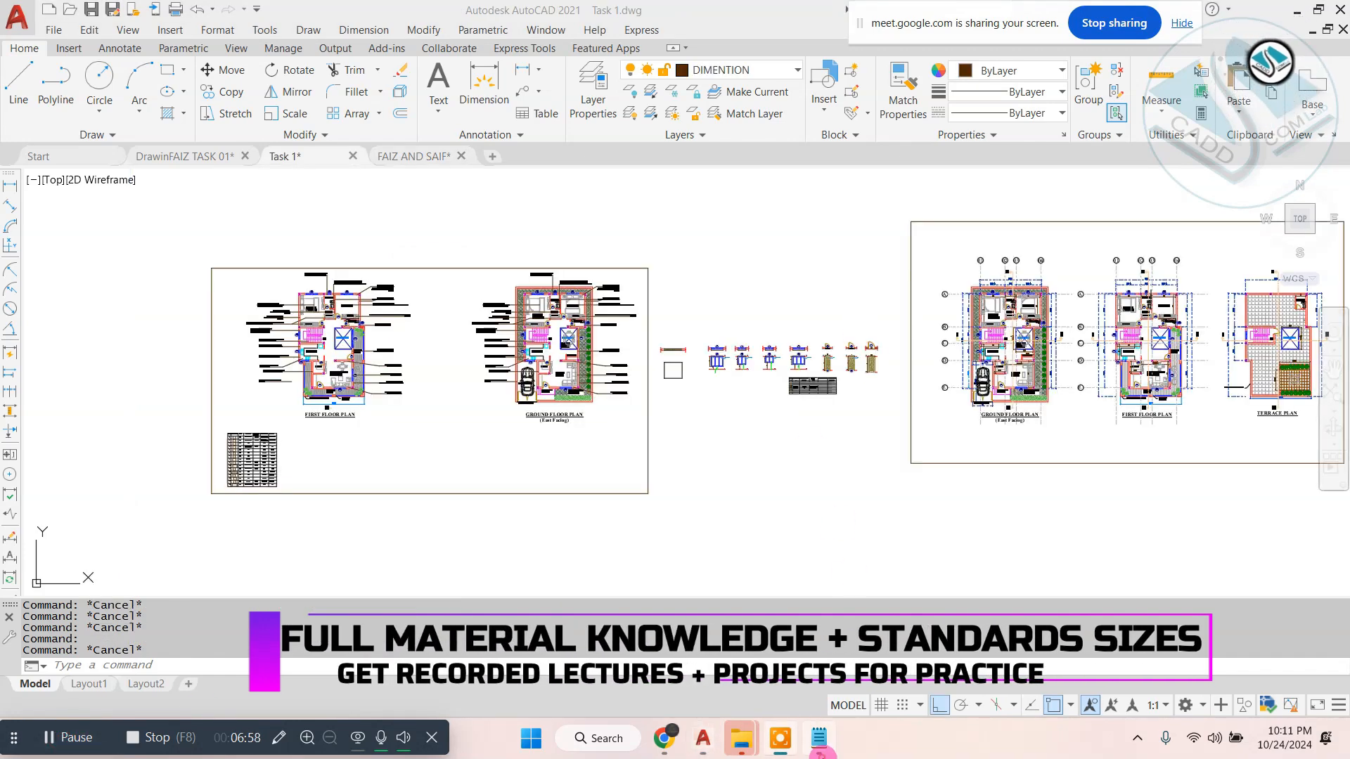
- Switch to Notepad and review the numbered list of required drawings, from floor plans to elevation
left_click(819, 753)
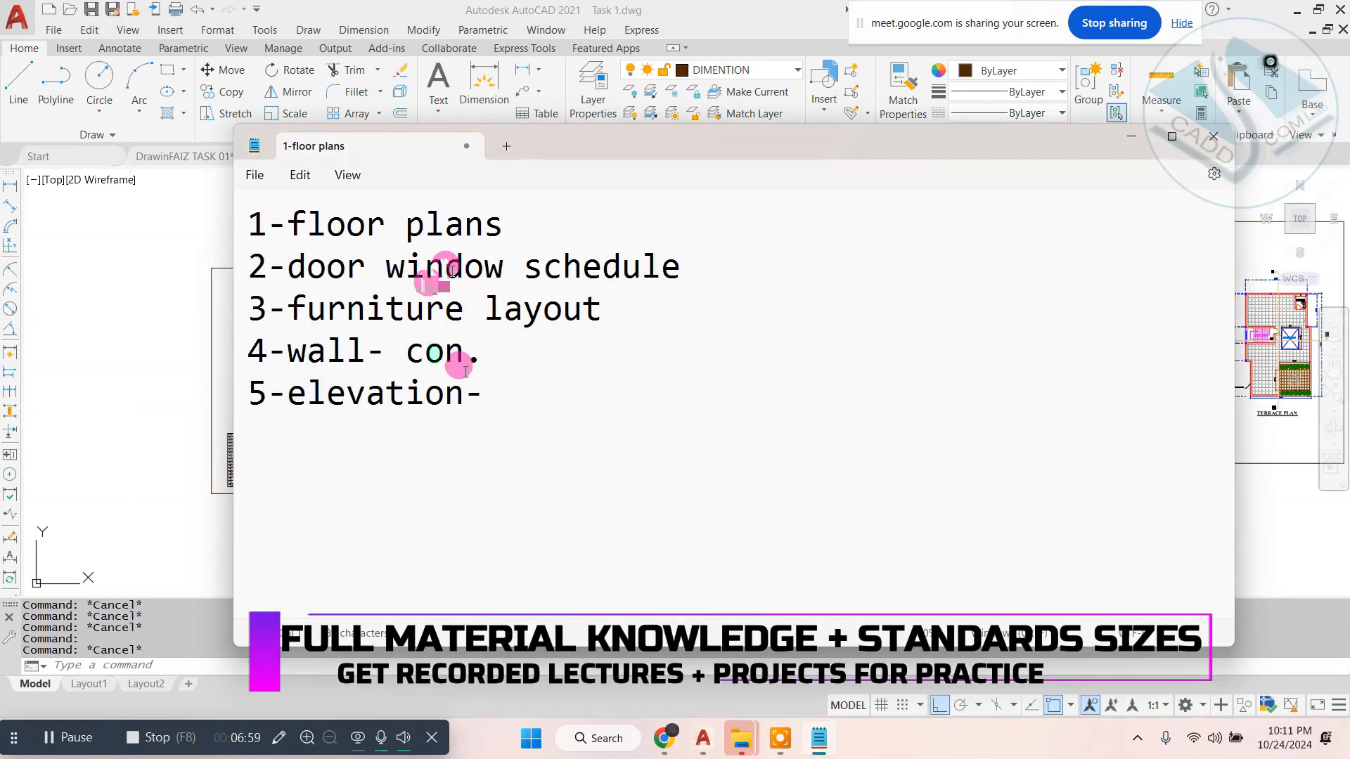
left_click_drag(492, 395, 184, 186)
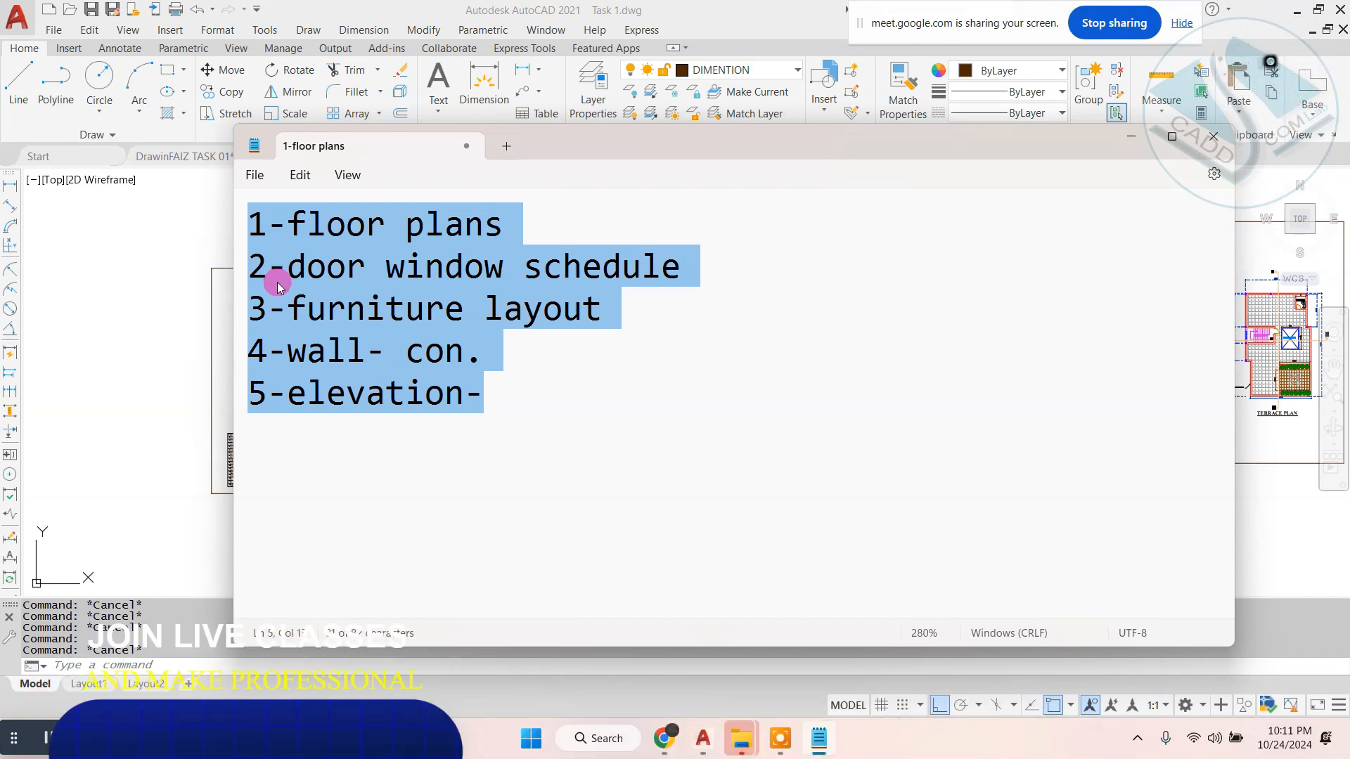
left_click(134, 328)
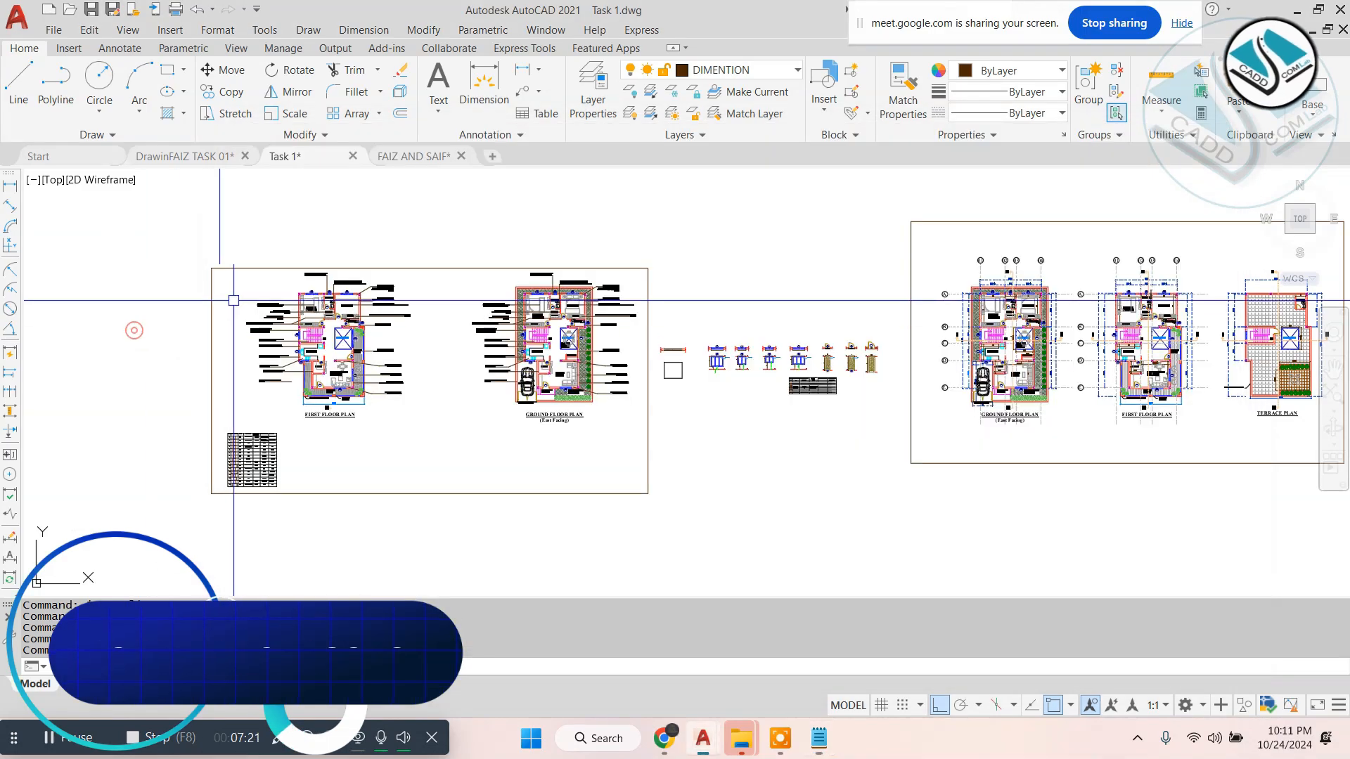
- Examine the wall, wardrobe and kitchen finish notes on the Task 1 floor plans and the material reference table
scroll(306, 290, "up", 6)
scroll(303, 280, "up", 4)
scroll(618, 281, "down", 5)
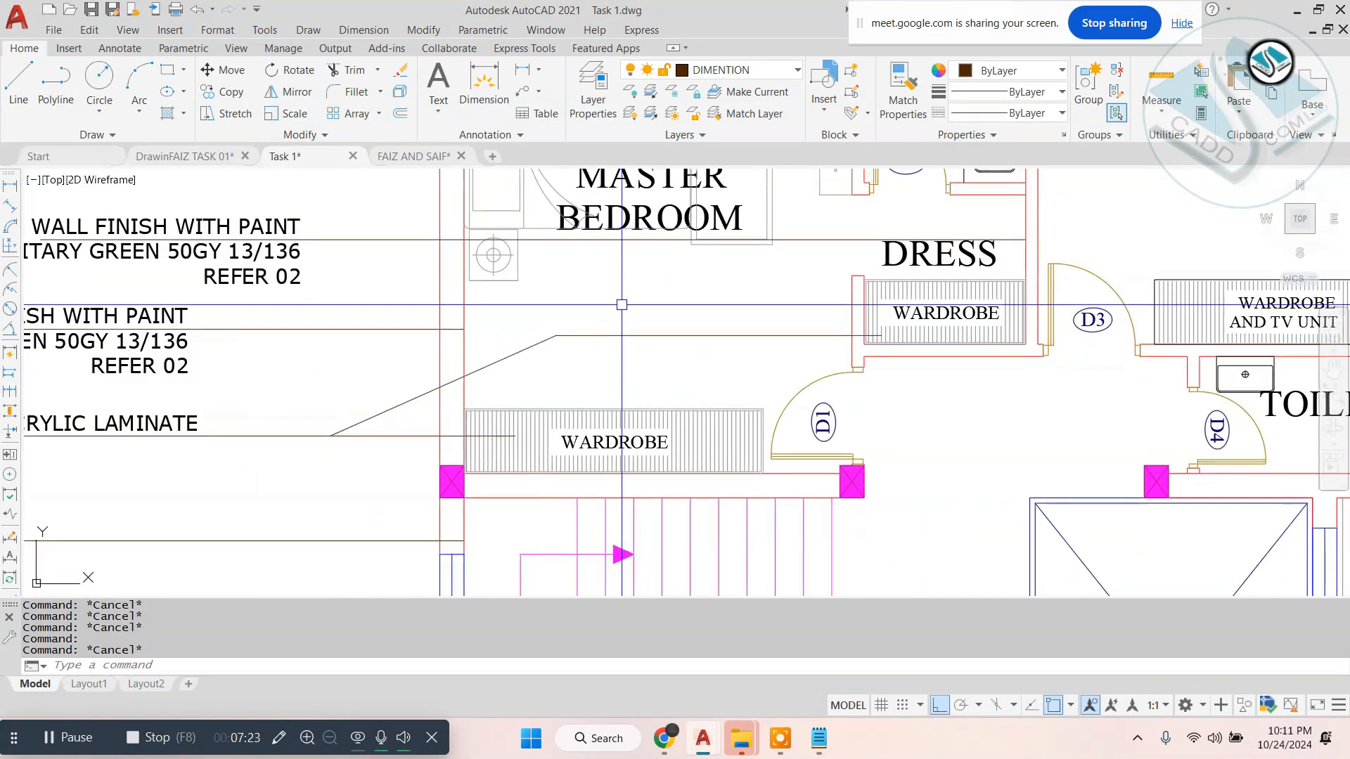
scroll(554, 254, "up", 2)
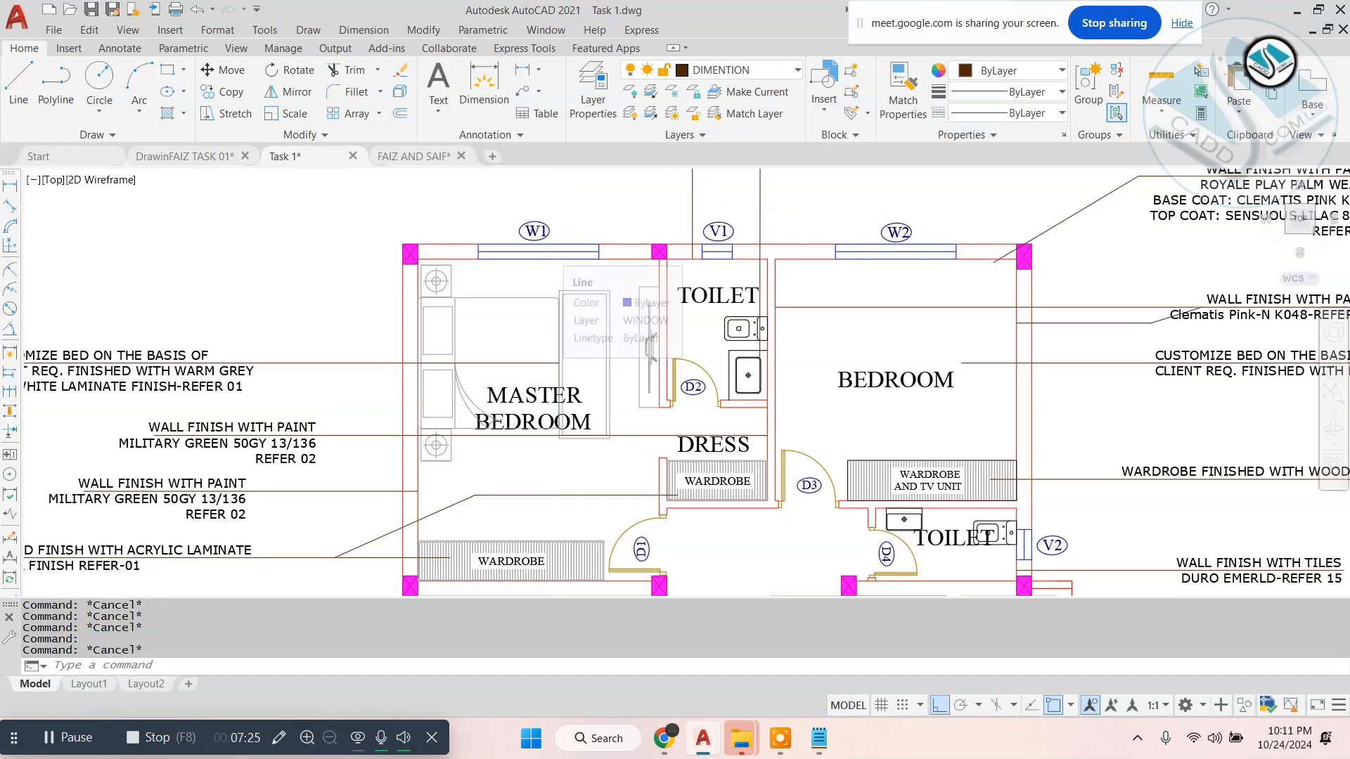
scroll(554, 255, "down", 2)
middle_click_drag(949, 443, 678, 305)
scroll(678, 306, "down", 2)
scroll(735, 331, "down", 2)
middle_click_drag(1306, 328, 630, 337)
scroll(736, 331, "up", 4)
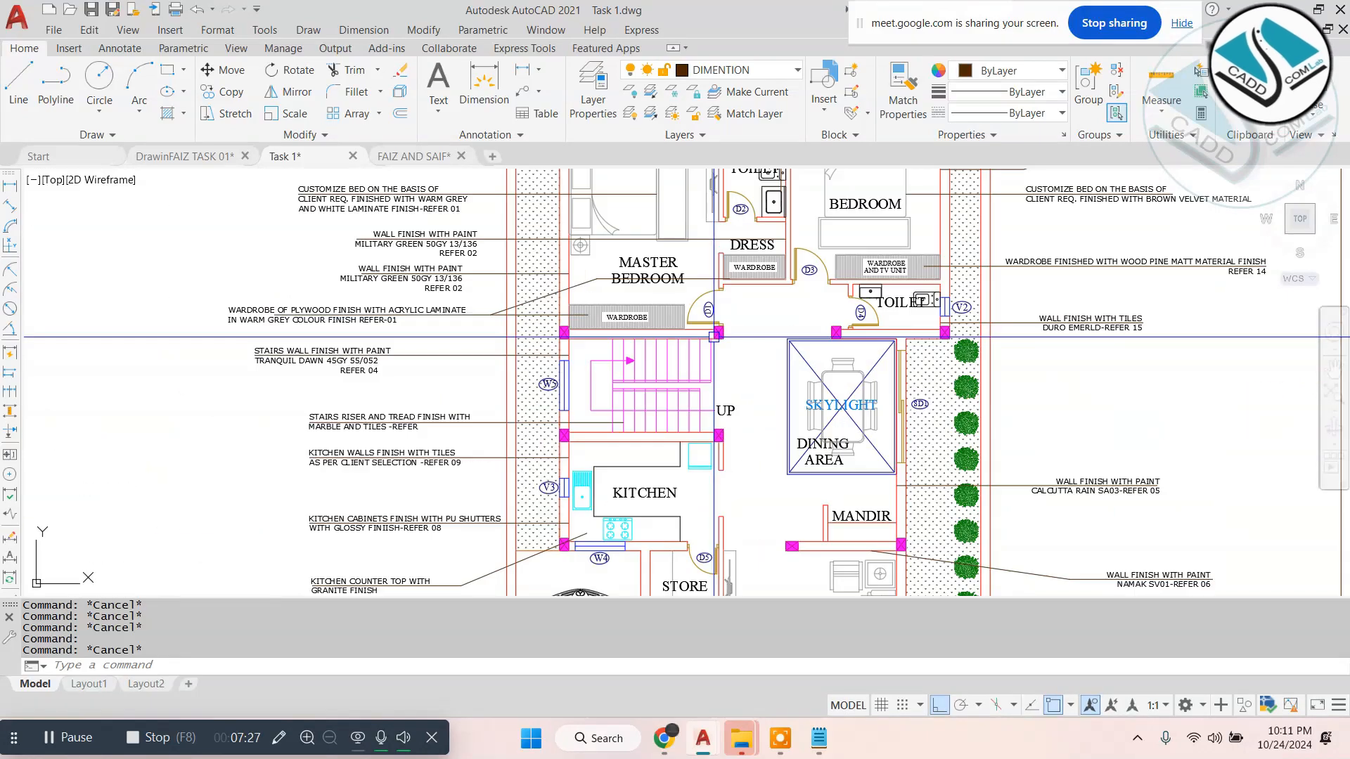
scroll(630, 337, "down", 4)
middle_click_drag(916, 403, 705, 307)
scroll(705, 307, "down", 4)
scroll(204, 435, "up", 6)
scroll(661, 297, "up", 6)
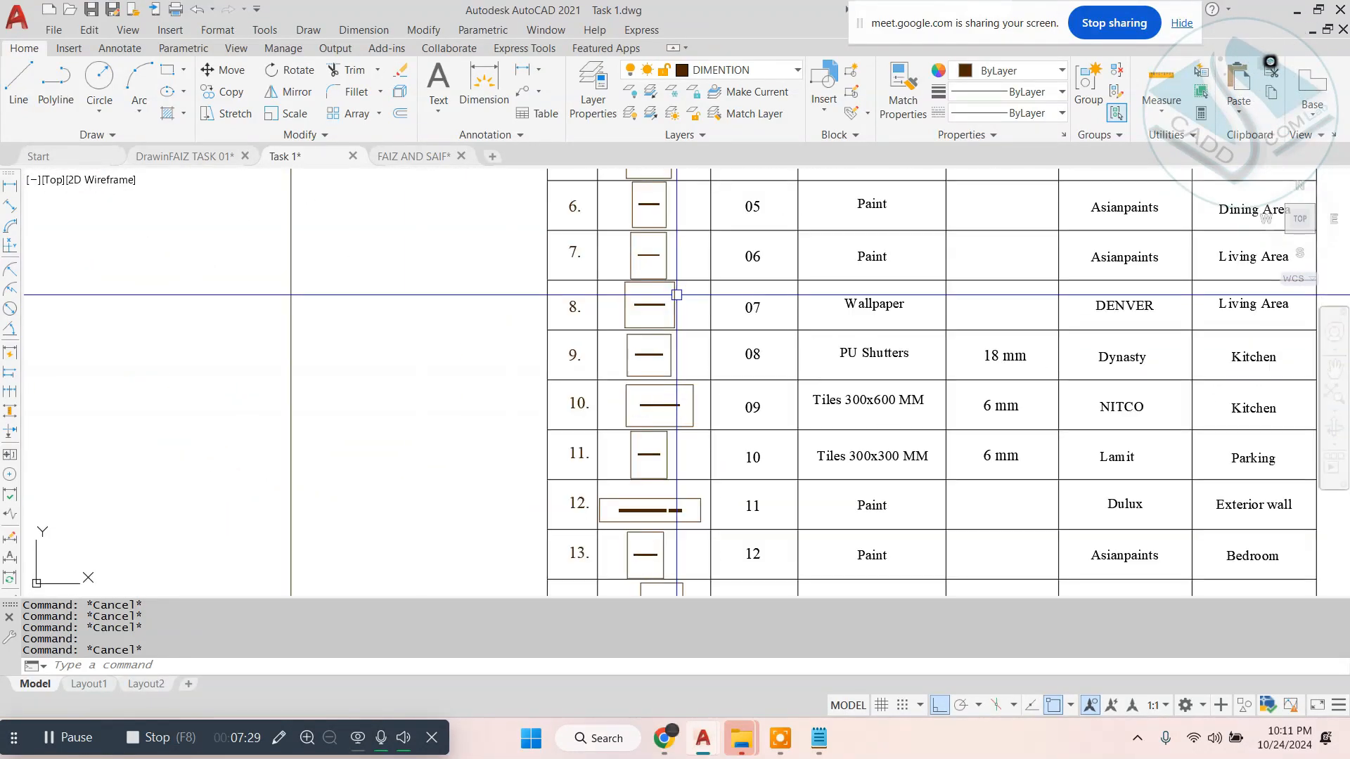
- Examine the door and window plans, elevations and schedule table between the two framed sheets in Task 1
middle_click_drag(787, 279, 337, 416)
scroll(351, 403, "down", 12)
scroll(928, 243, "up", 4)
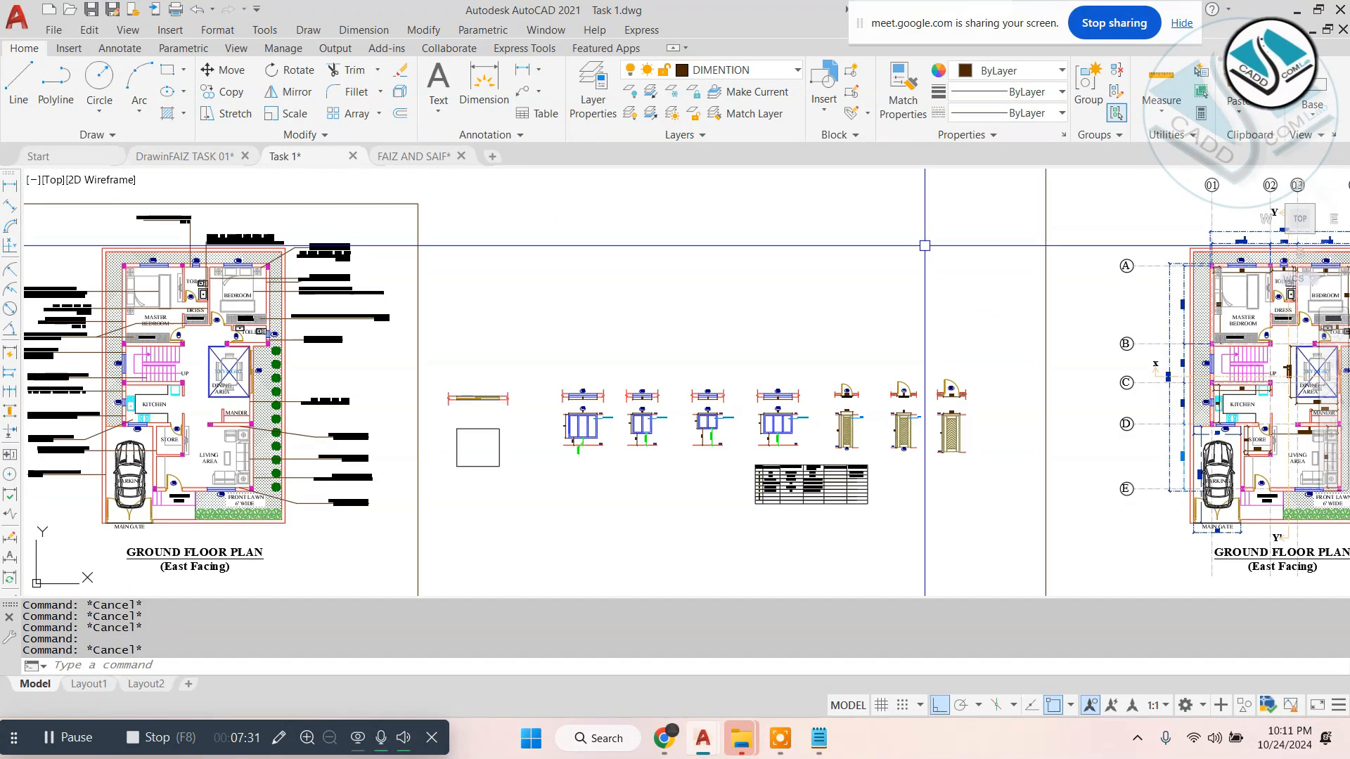
scroll(949, 426, "up", 4)
scroll(728, 405, "up", 4)
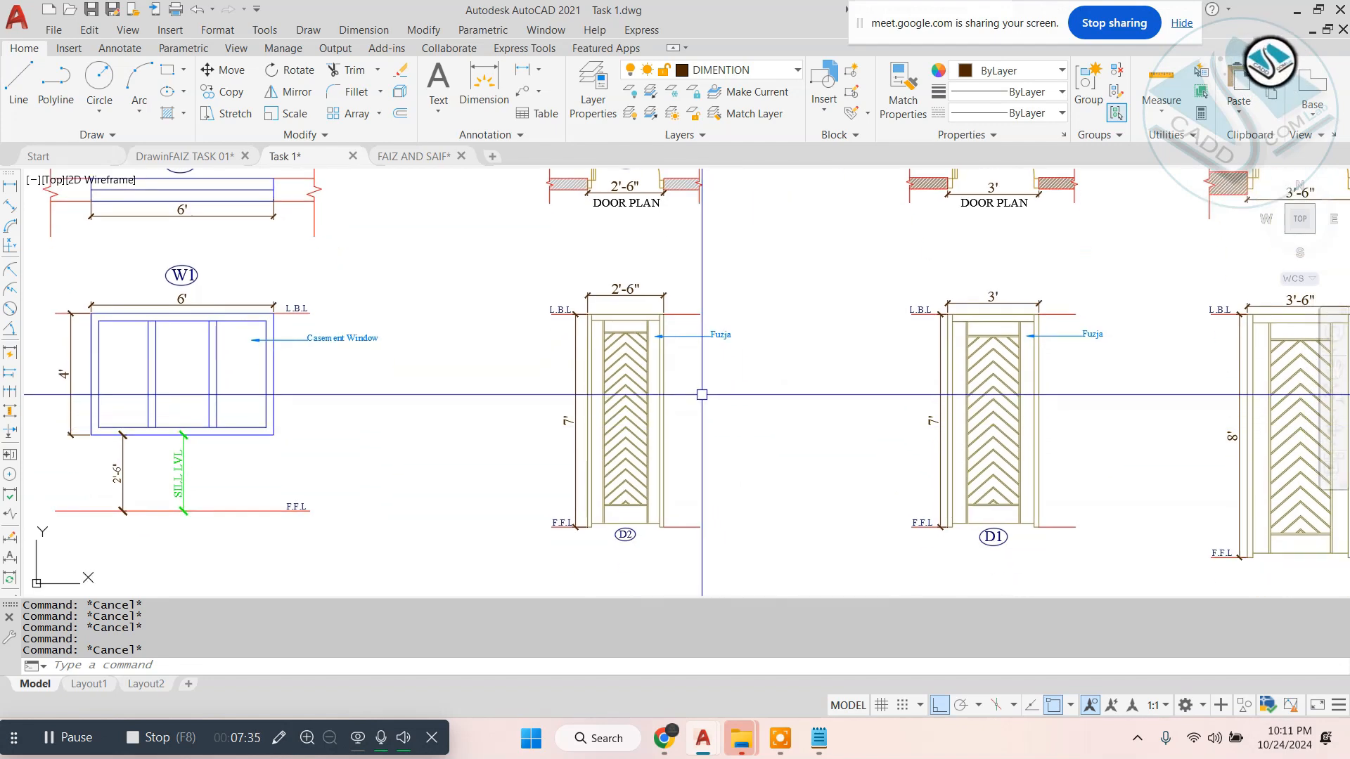
scroll(699, 395, "down", 2)
scroll(691, 396, "down", 4)
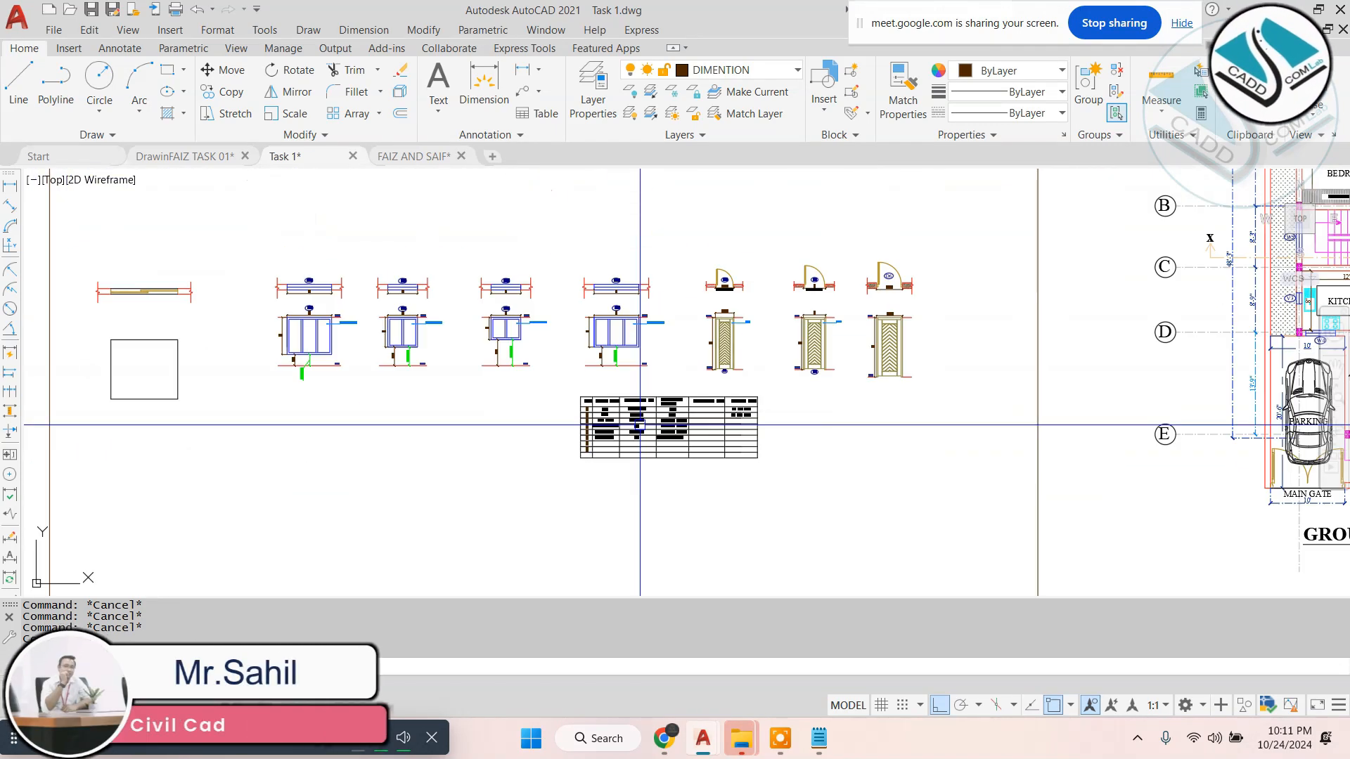
scroll(295, 310, "up", 4)
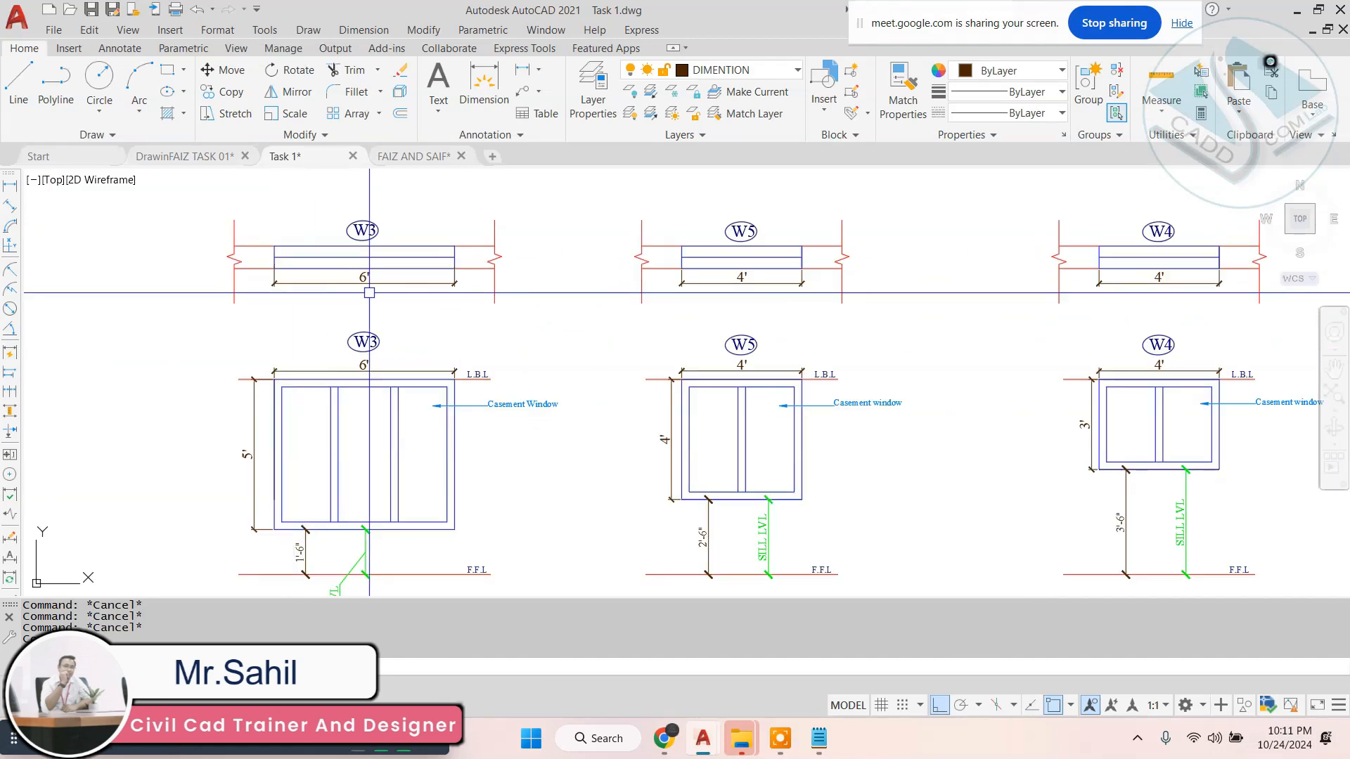
scroll(527, 295, "down", 4)
scroll(527, 295, "down", 4)
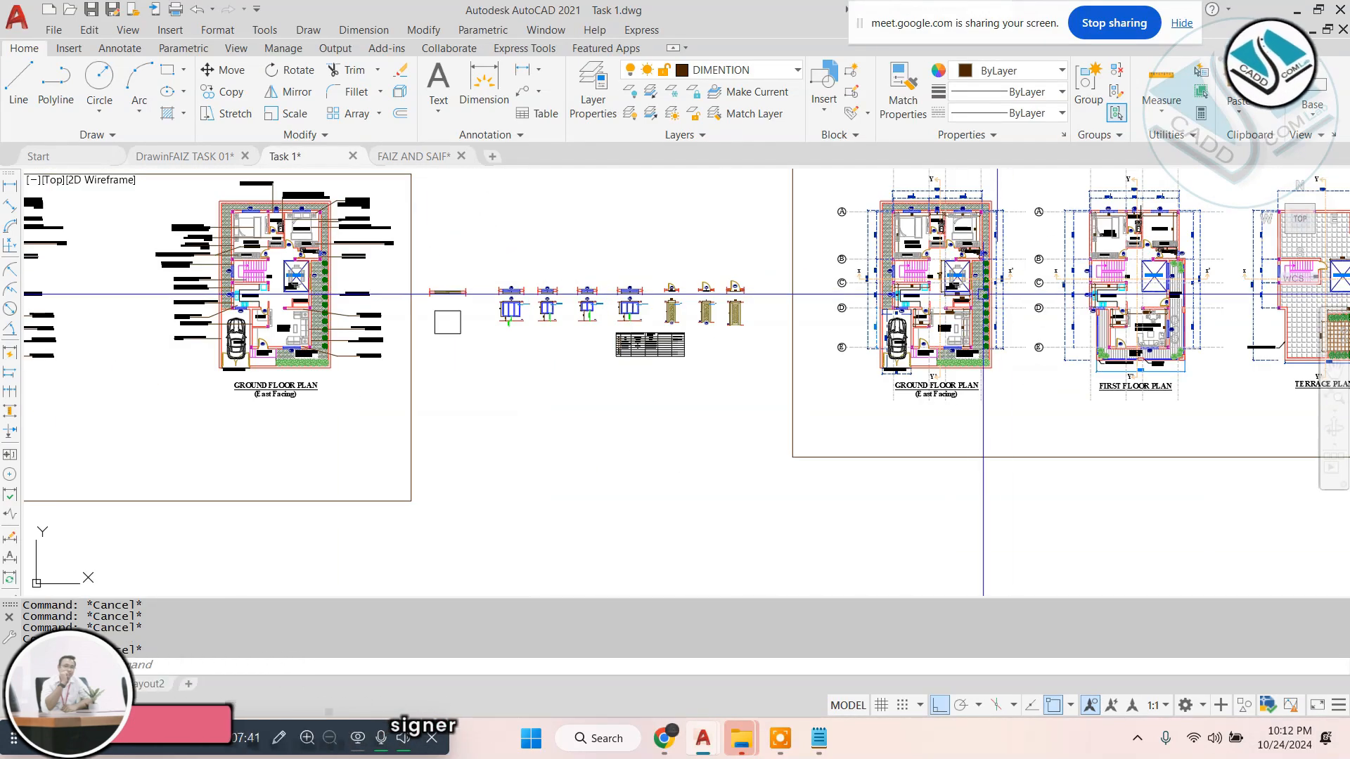
- Examine the dimensioned ground floor, first floor and terrace plans in the Task 1 drawing
middle_click_drag(983, 292, 557, 362)
scroll(1030, 339, "down", 4)
scroll(921, 347, "up", 6)
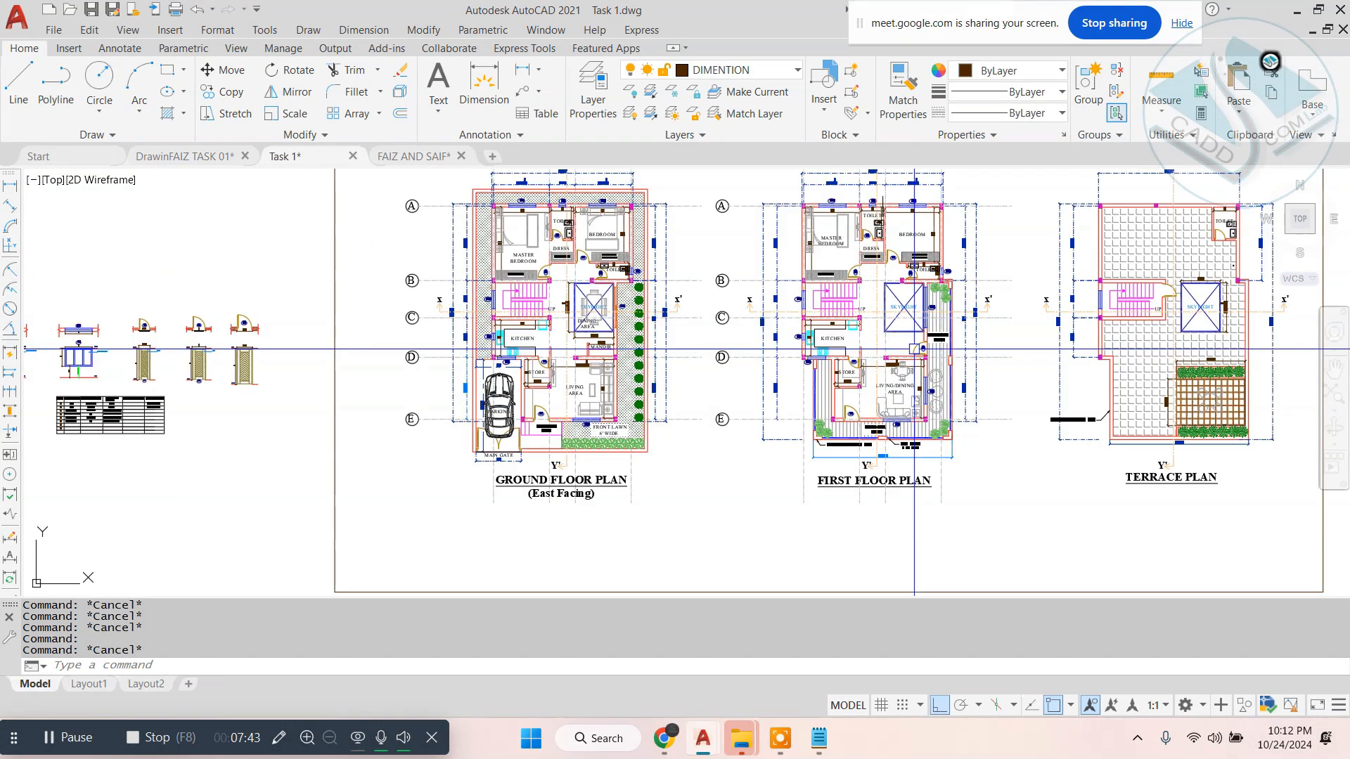
scroll(914, 349, "down", 3)
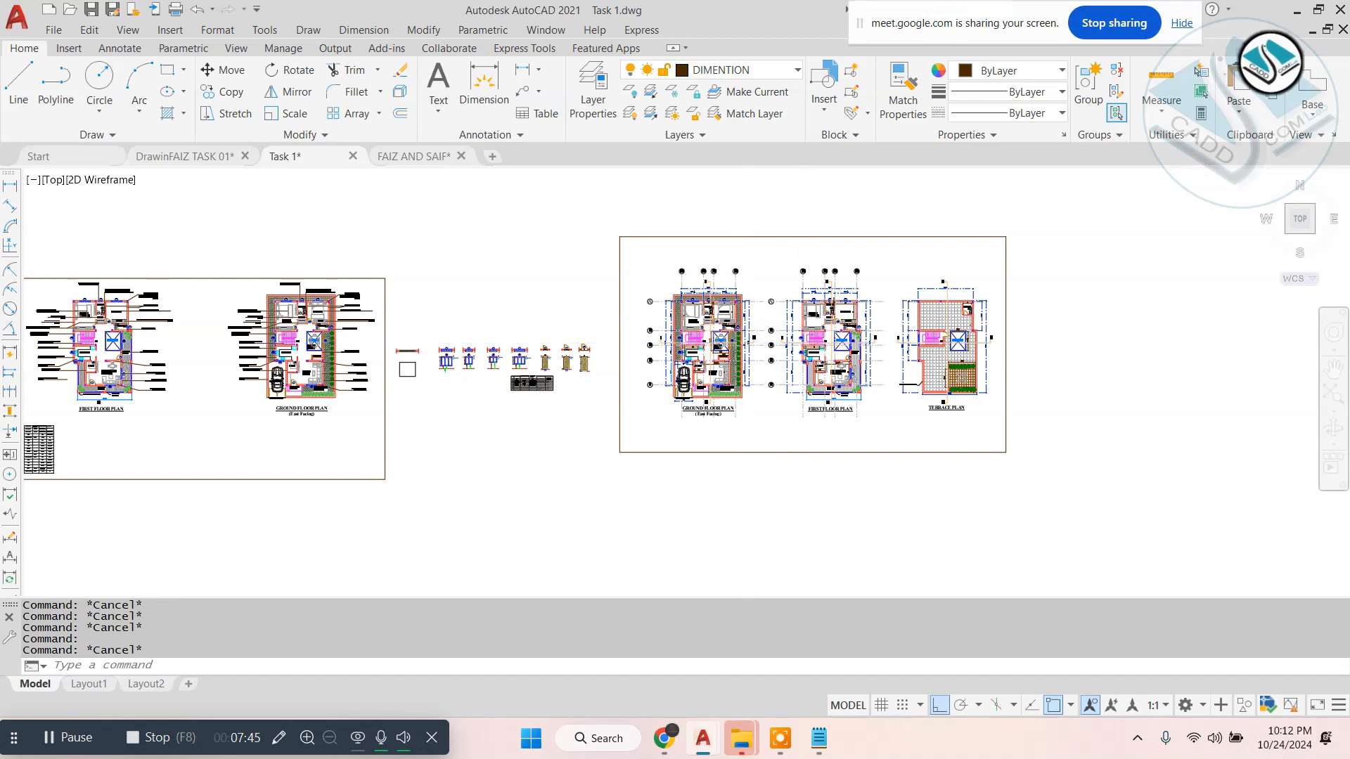
scroll(746, 343, "down", 2)
scroll(746, 342, "up", 4)
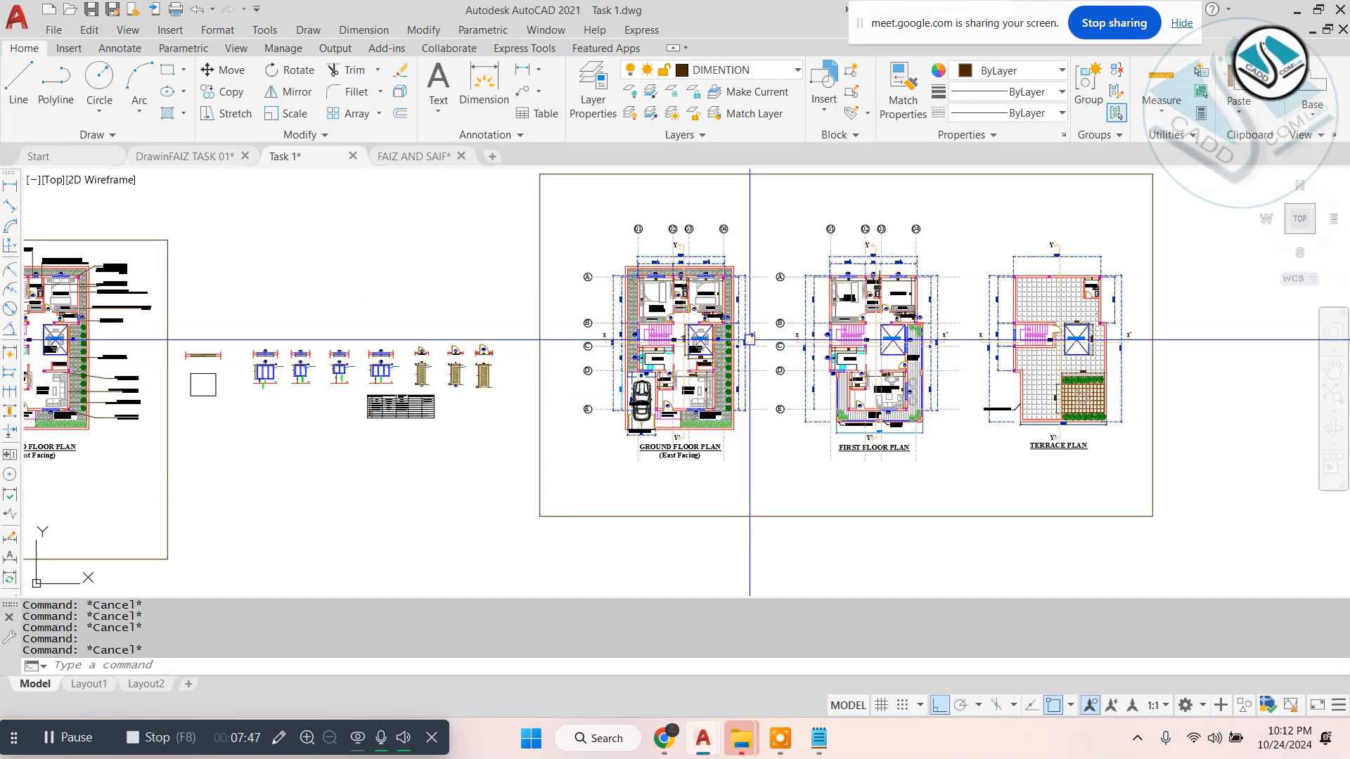
scroll(746, 343, "up", 2)
- Switch to the FAIZ AND SAIF drawing and look over the arranged group of project sheets
left_click(418, 160)
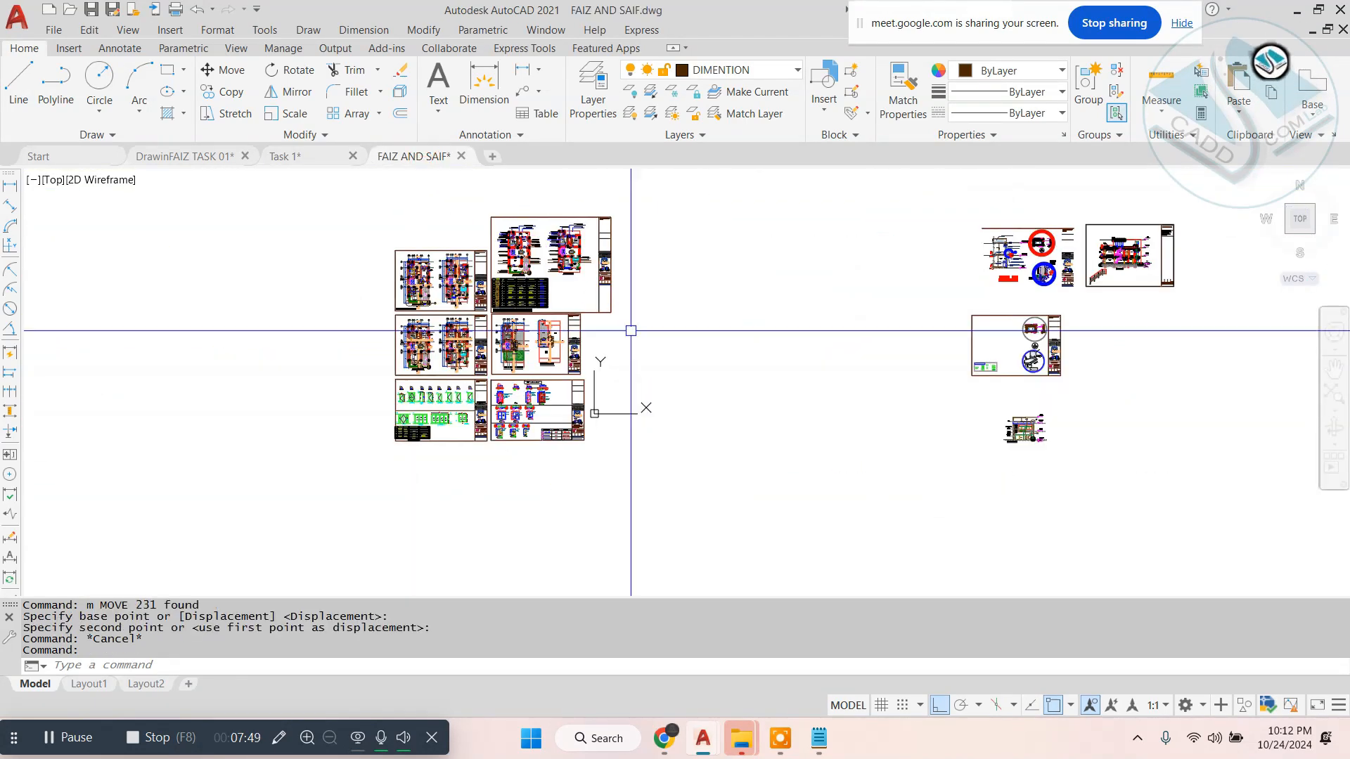
scroll(504, 308, "up", 4)
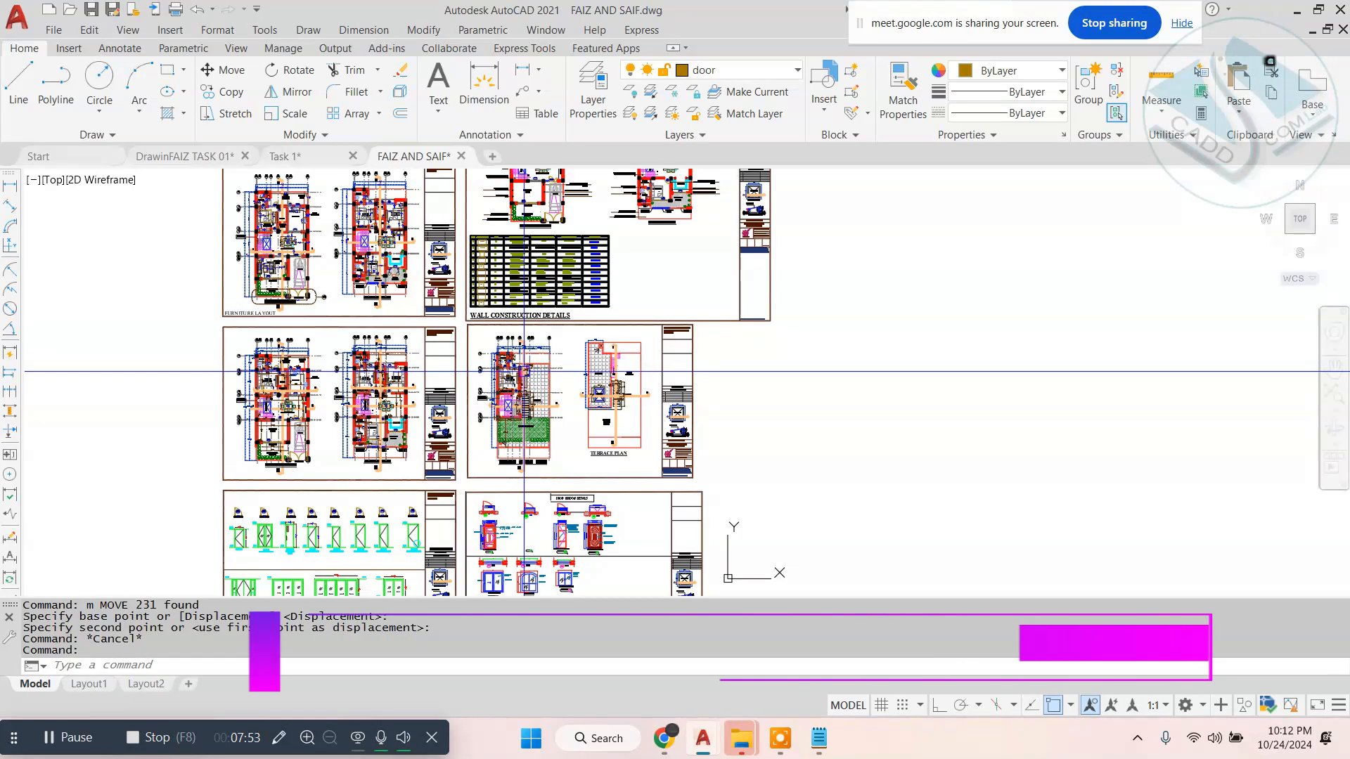
scroll(523, 372, "down", 2)
key("Escape")
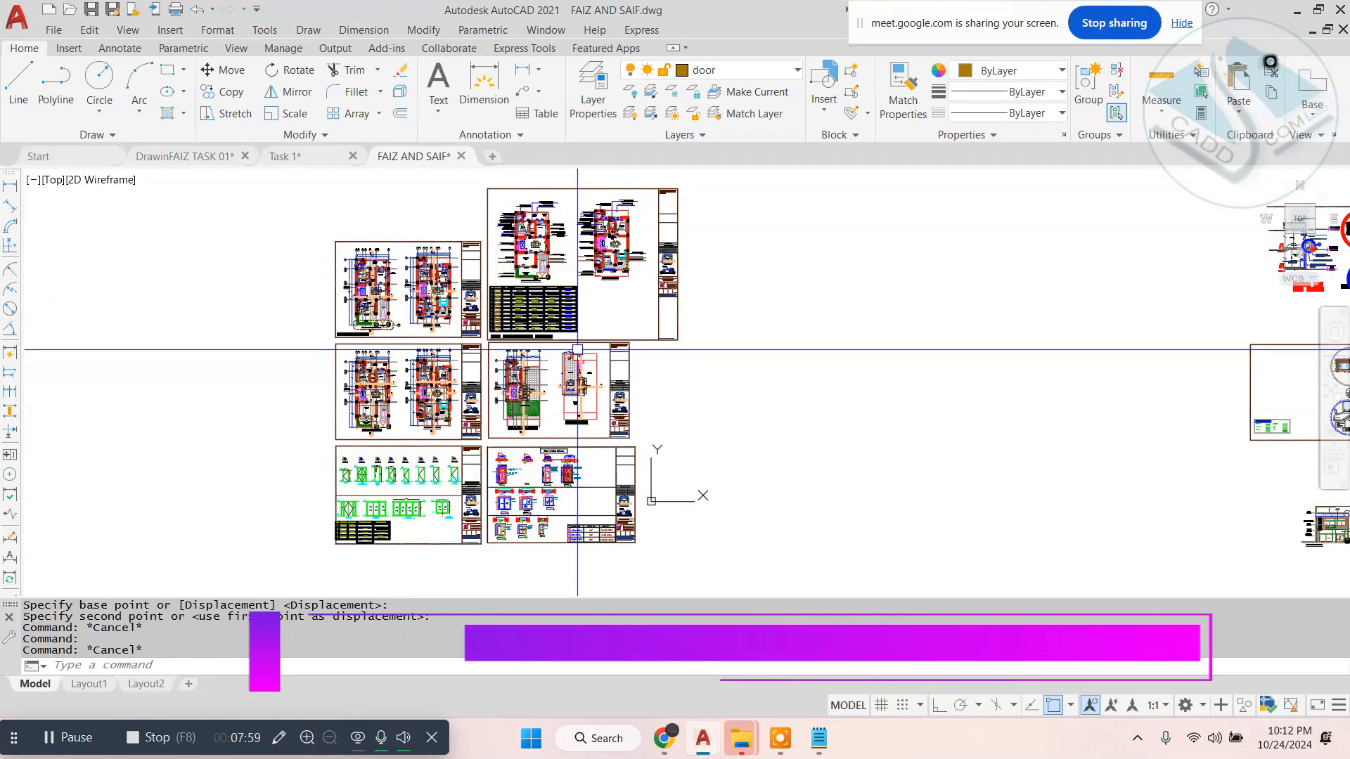
key("Escape")
key("Escape")
scroll(529, 315, "down", 2)
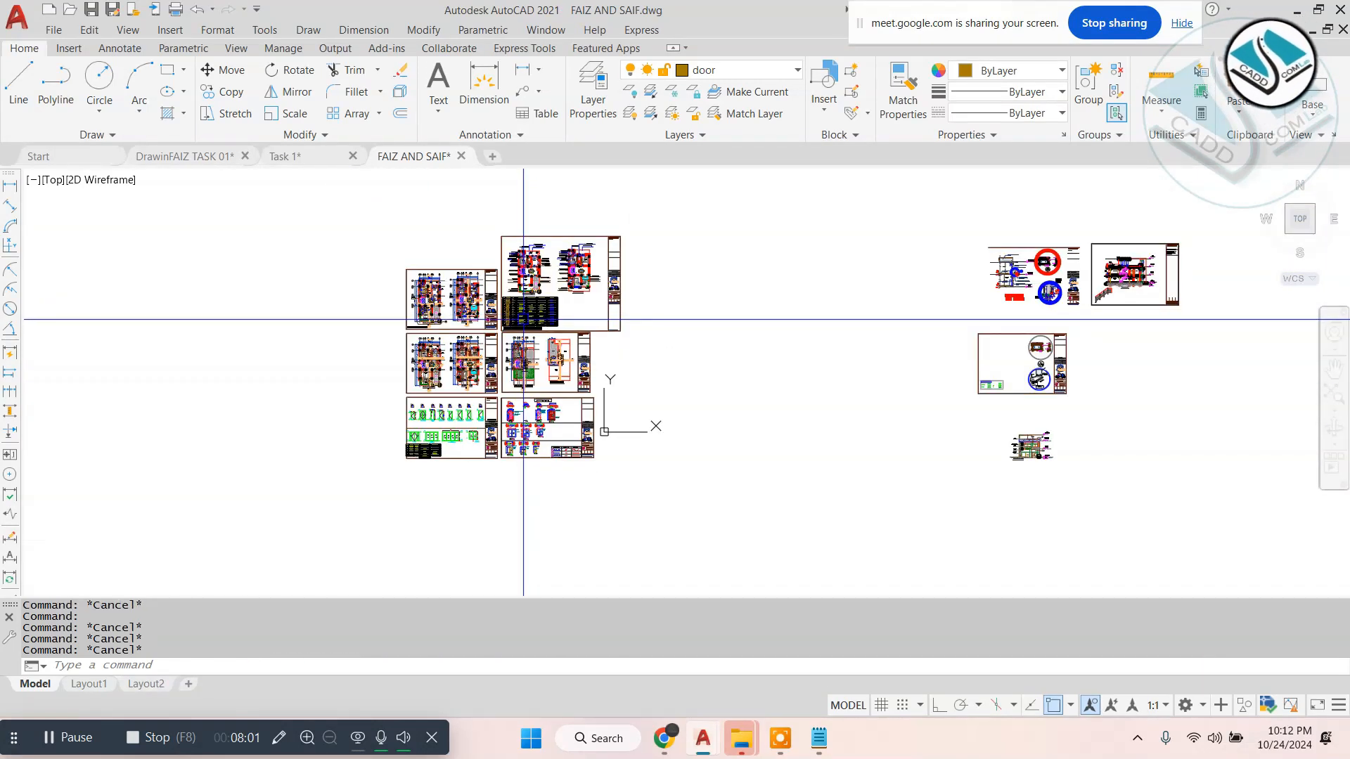
- Copy the furniture layout sheet into the empty space between the two groups of sheets
scroll(416, 275, "up", 4)
left_click(331, 227)
scroll(556, 403, "up", 4)
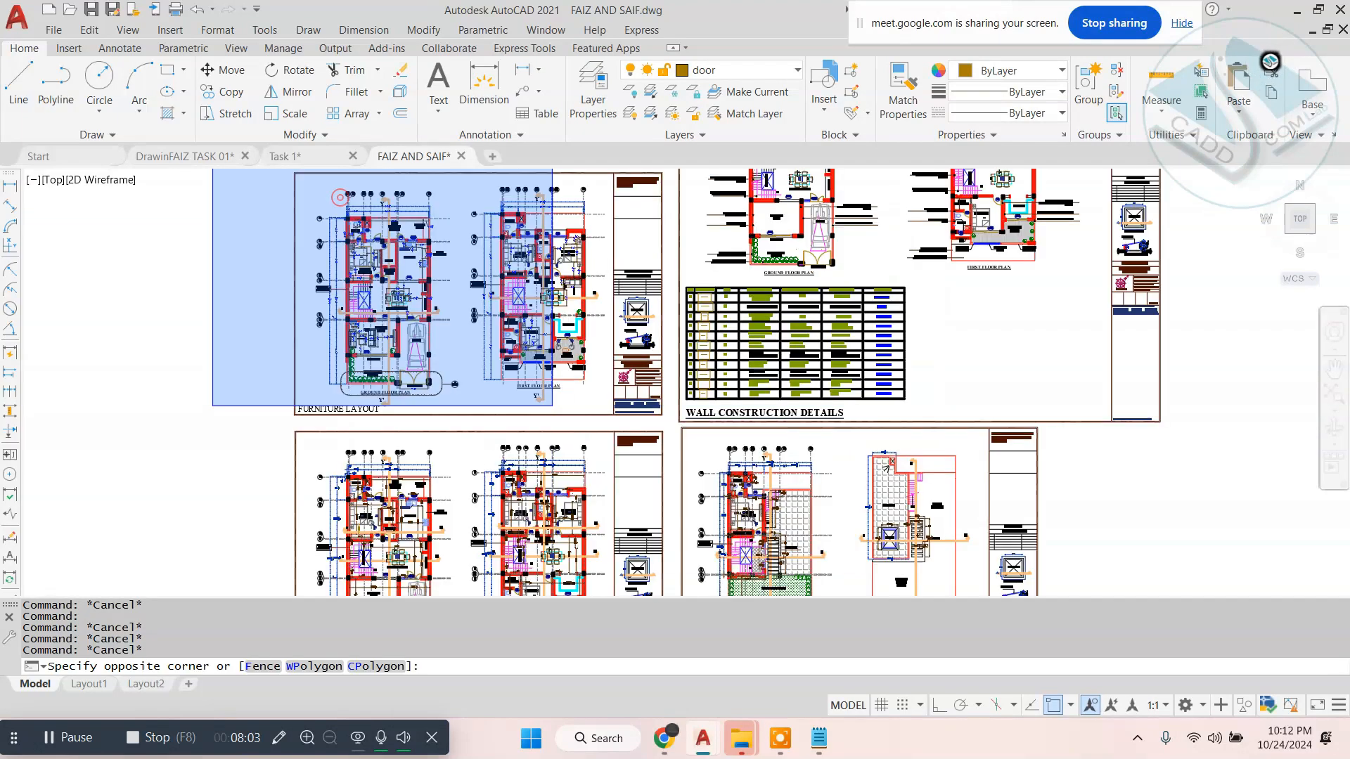
left_click(746, 438)
scroll(587, 342, "down", 4)
type("c")
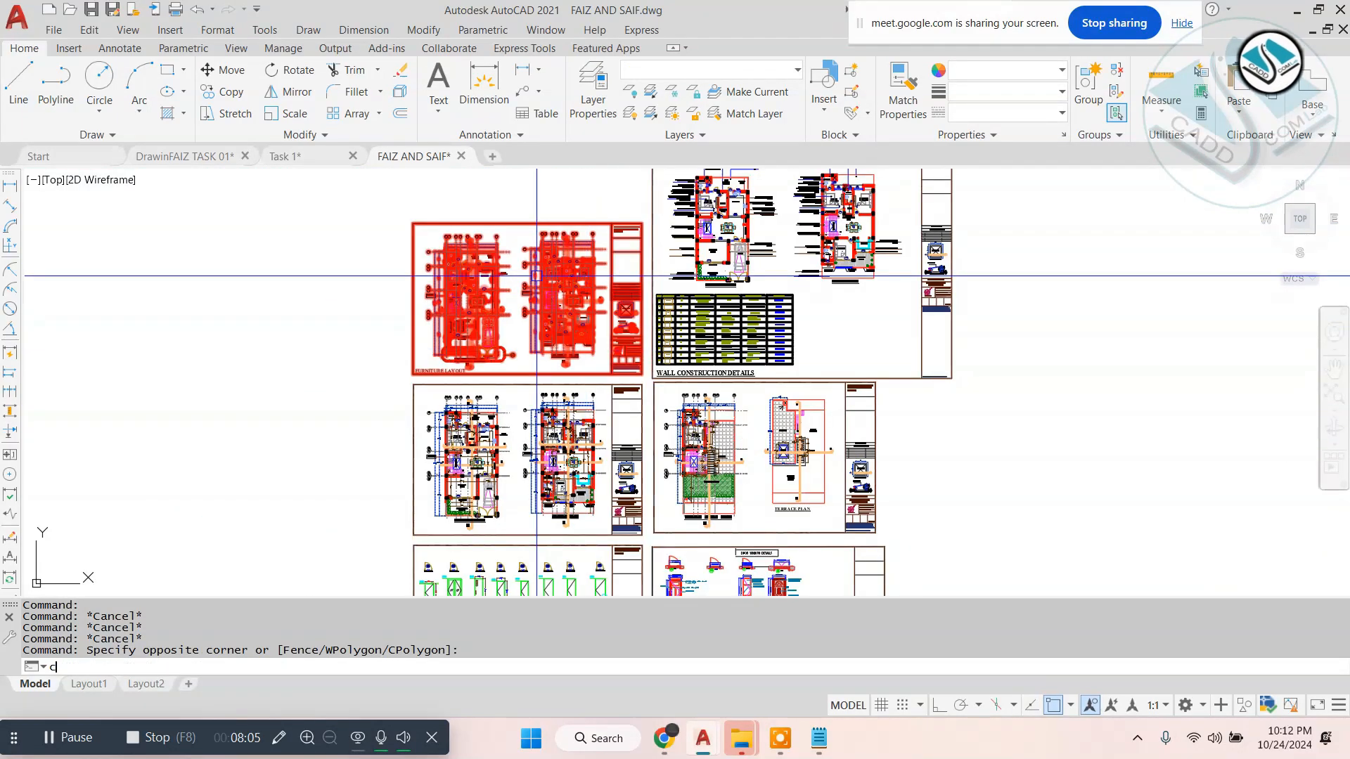
type("o")
key("space")
left_click(537, 276)
scroll(294, 313, "down", 4)
left_click(768, 355)
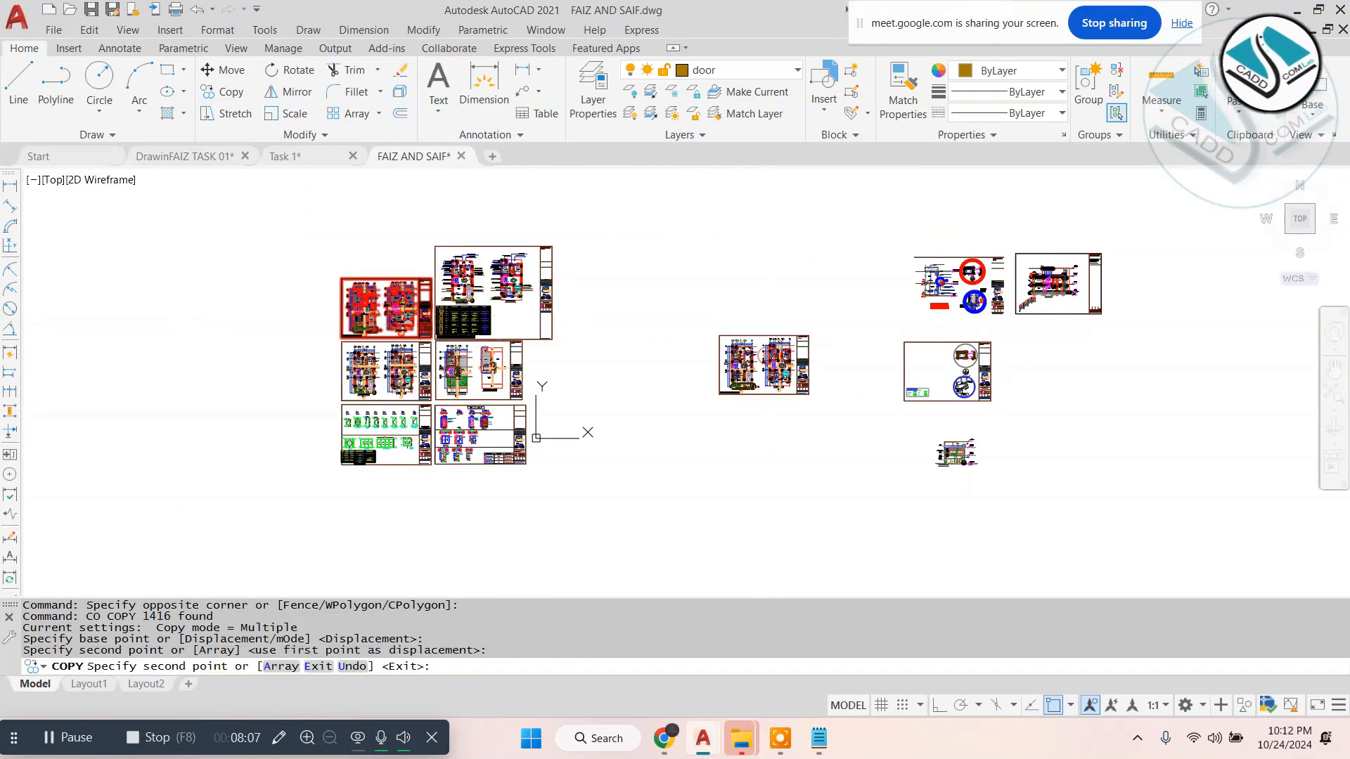
key("Escape")
- Erase the sheet frame, title block and "FURNITURE LAYOUT" title from the copied sheet
scroll(795, 366, "up", 5)
left_click(960, 209)
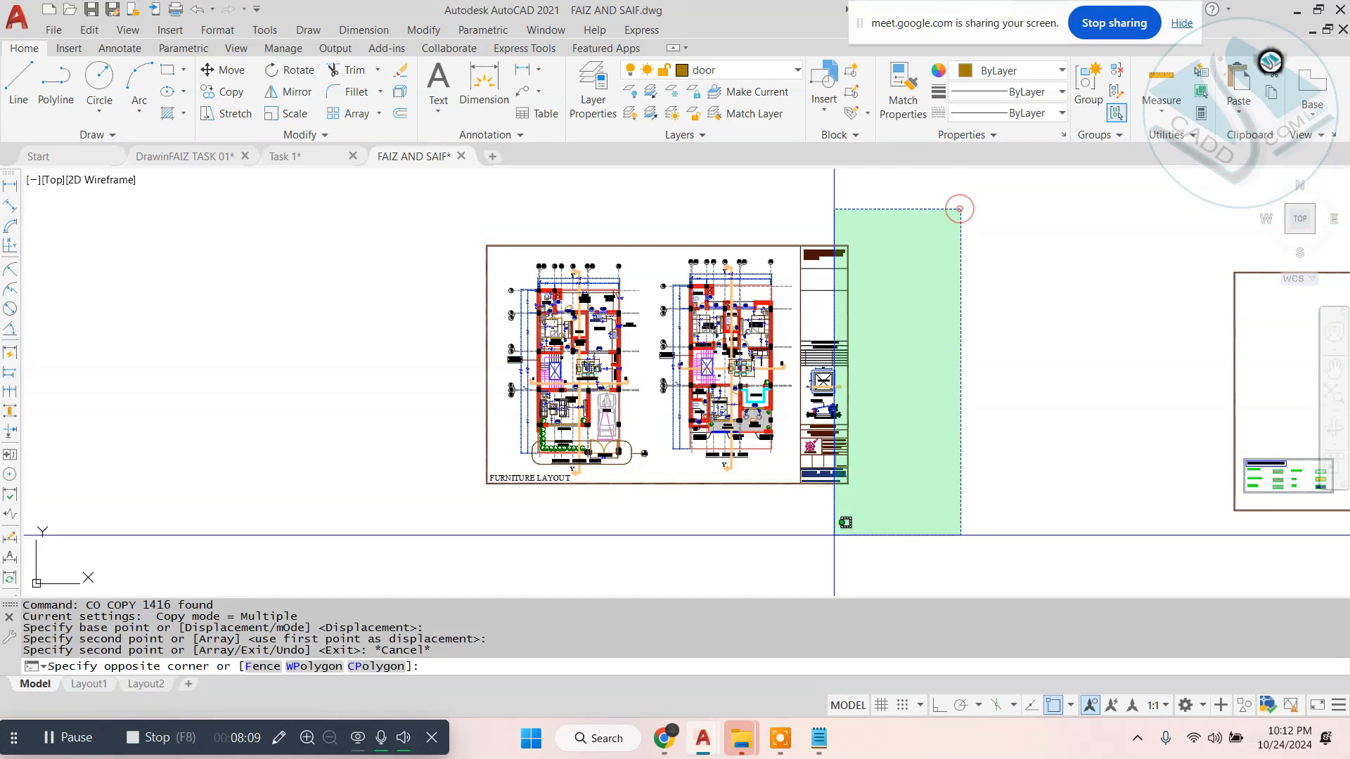
left_click(835, 535)
type("e")
key("space")
scroll(510, 464, "up", 3)
key("Escape")
type("e")
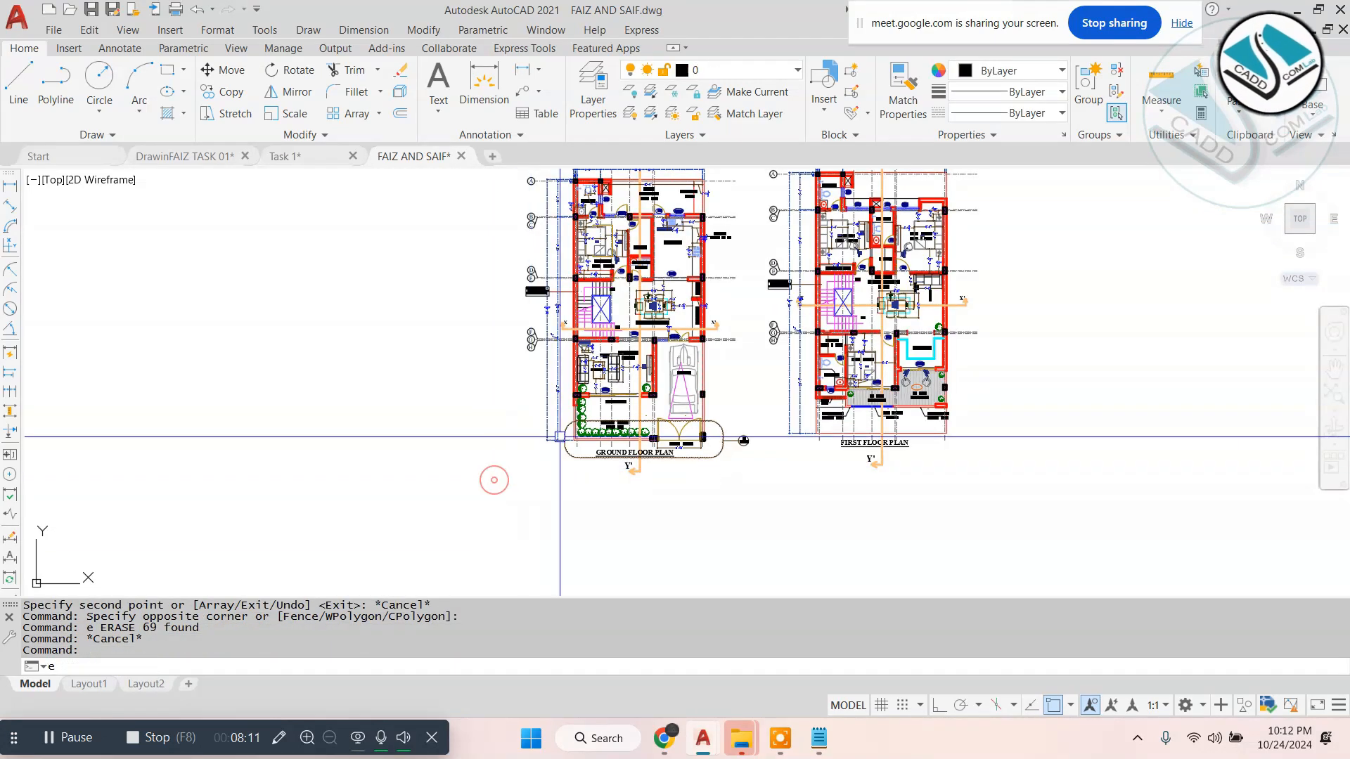
key("space")
key("Escape")
- Erase the rounded detail outline around the ground floor plan's main gate and its reference bubble in the copy
scroll(498, 415, "down", 2)
scroll(630, 416, "up", 4)
left_click(669, 407)
left_click(630, 507)
type("e")
key("space")
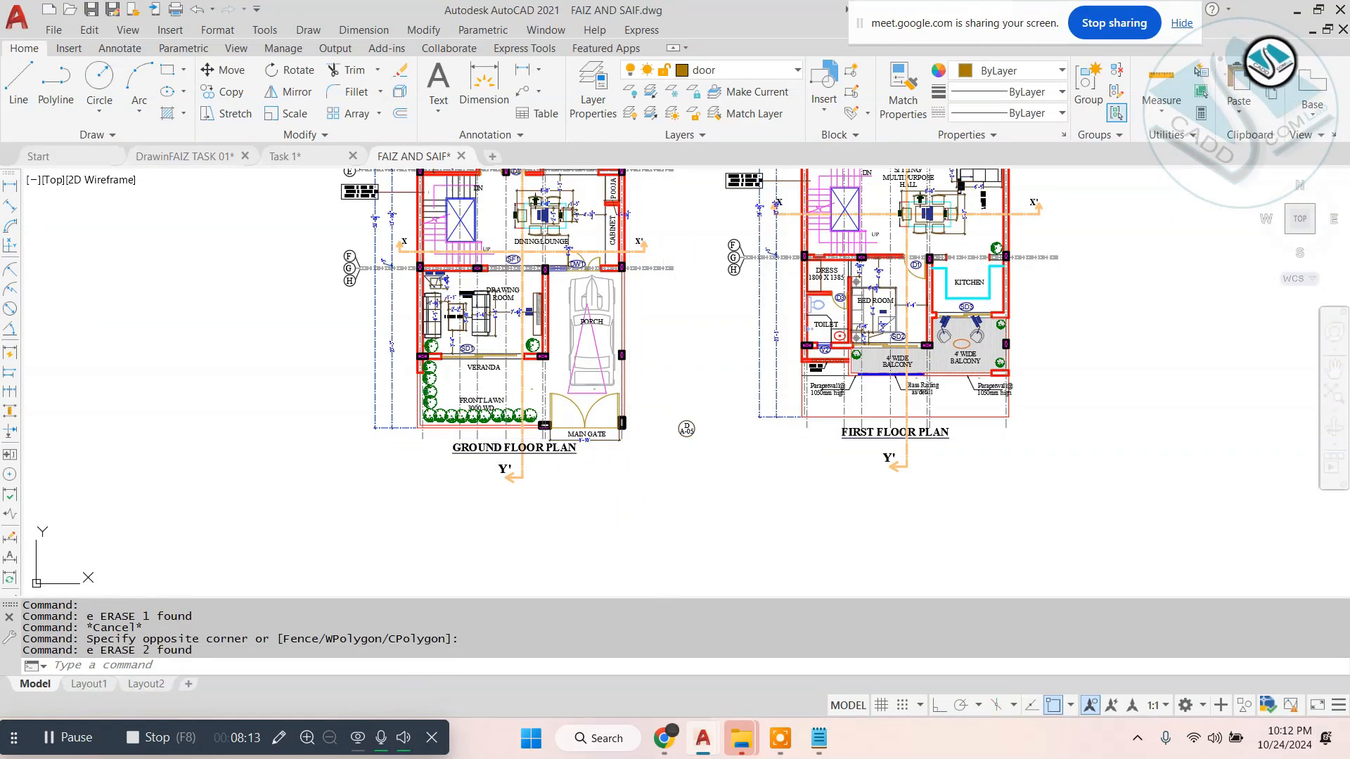
key("Escape")
scroll(683, 405, "up", 2)
left_click(723, 394)
left_click(636, 507)
type("e")
scroll(630, 394, "down", 4)
key("Escape")
- Close the Task 1 and DrawinFAIZ TASK 01 drawings without saving their changes
middle_click_drag(609, 380, 581, 452)
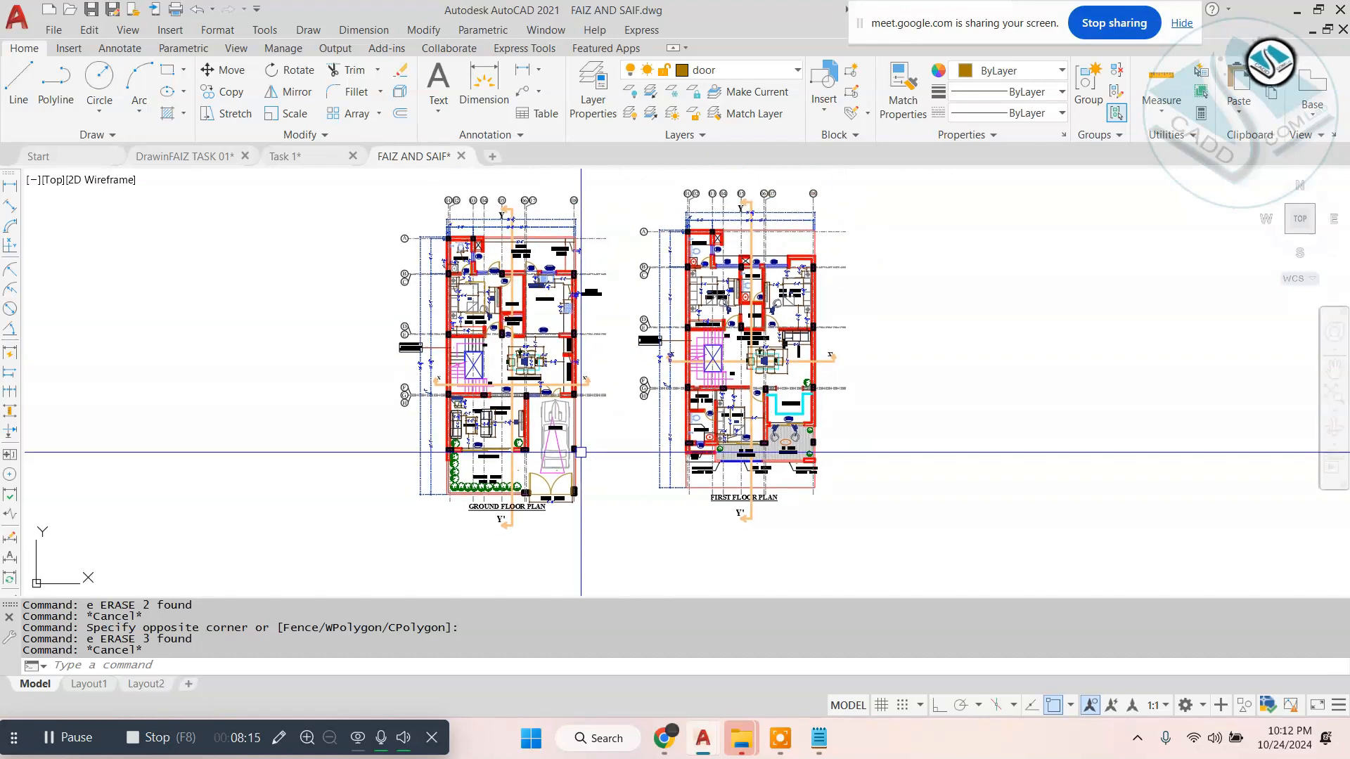
left_click(357, 157)
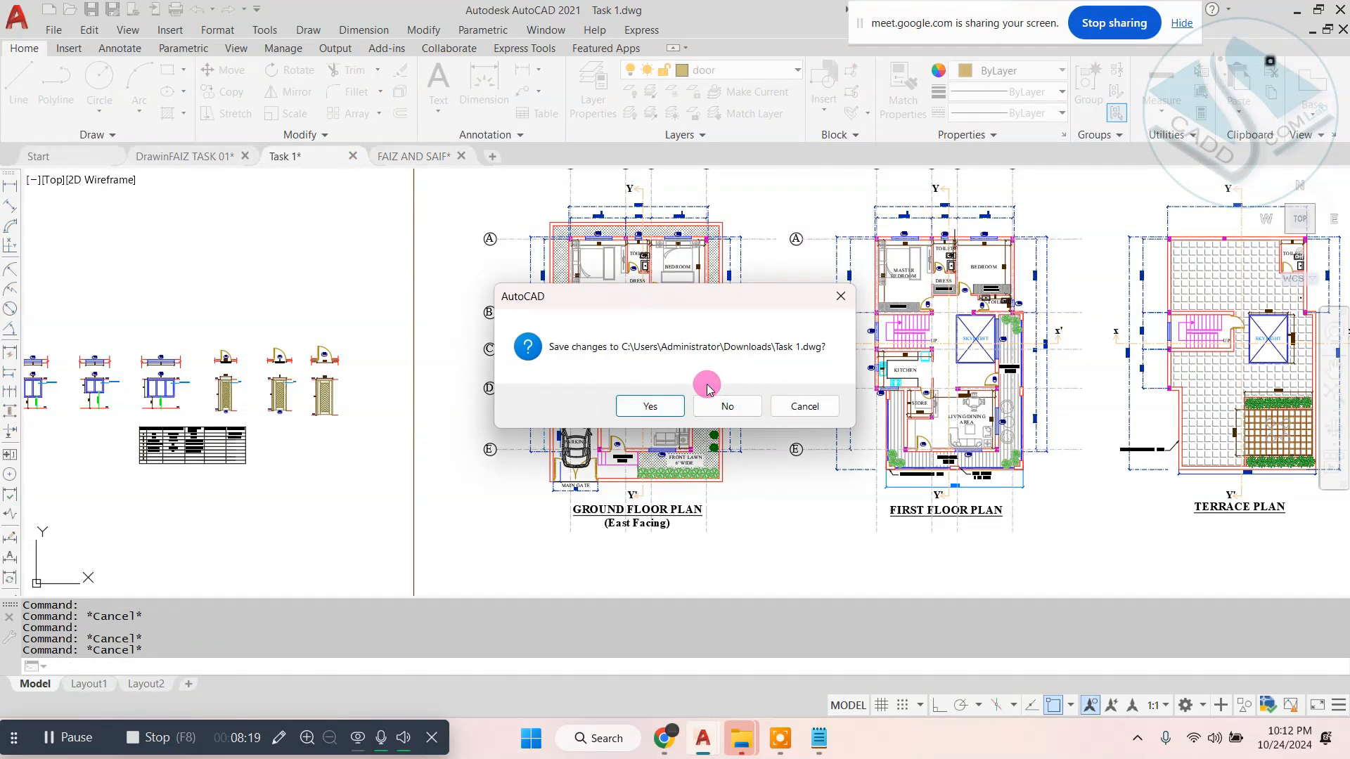
left_click(711, 404)
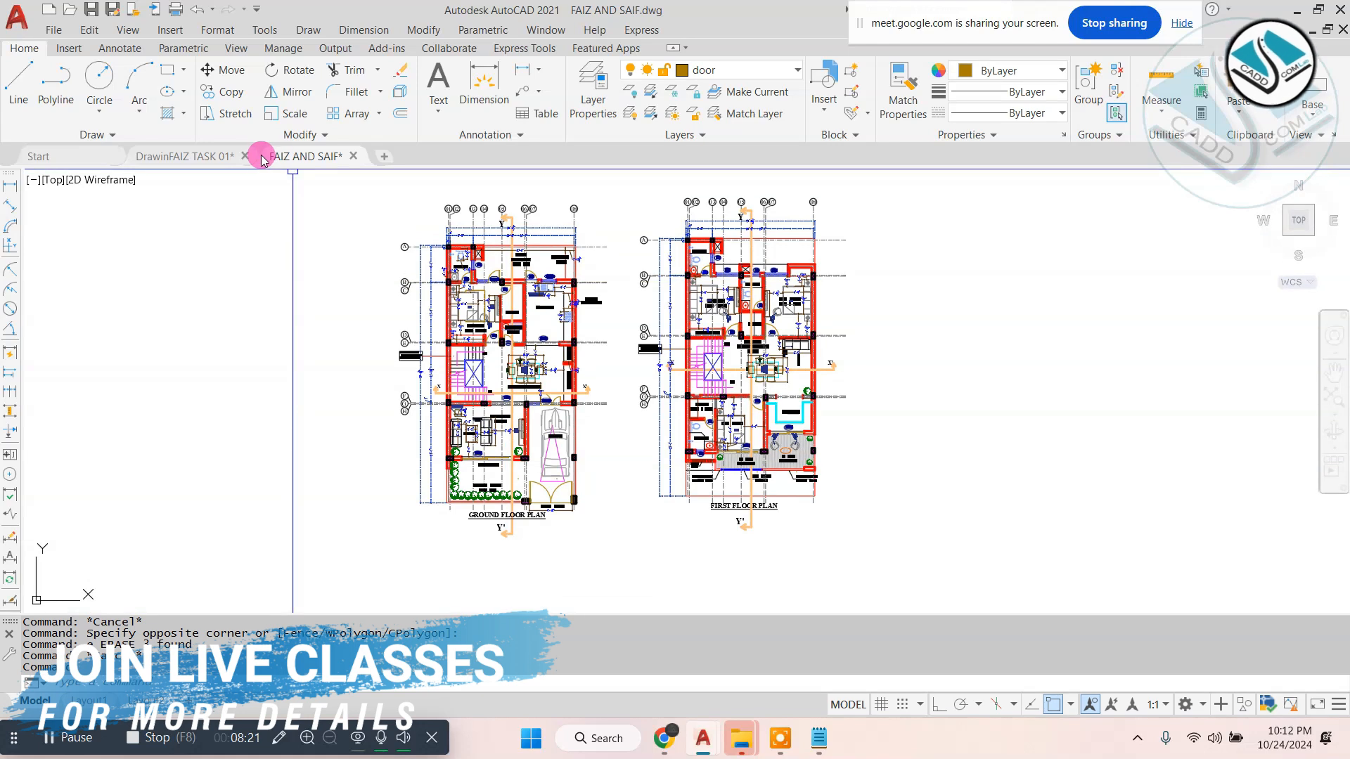
left_click(245, 156)
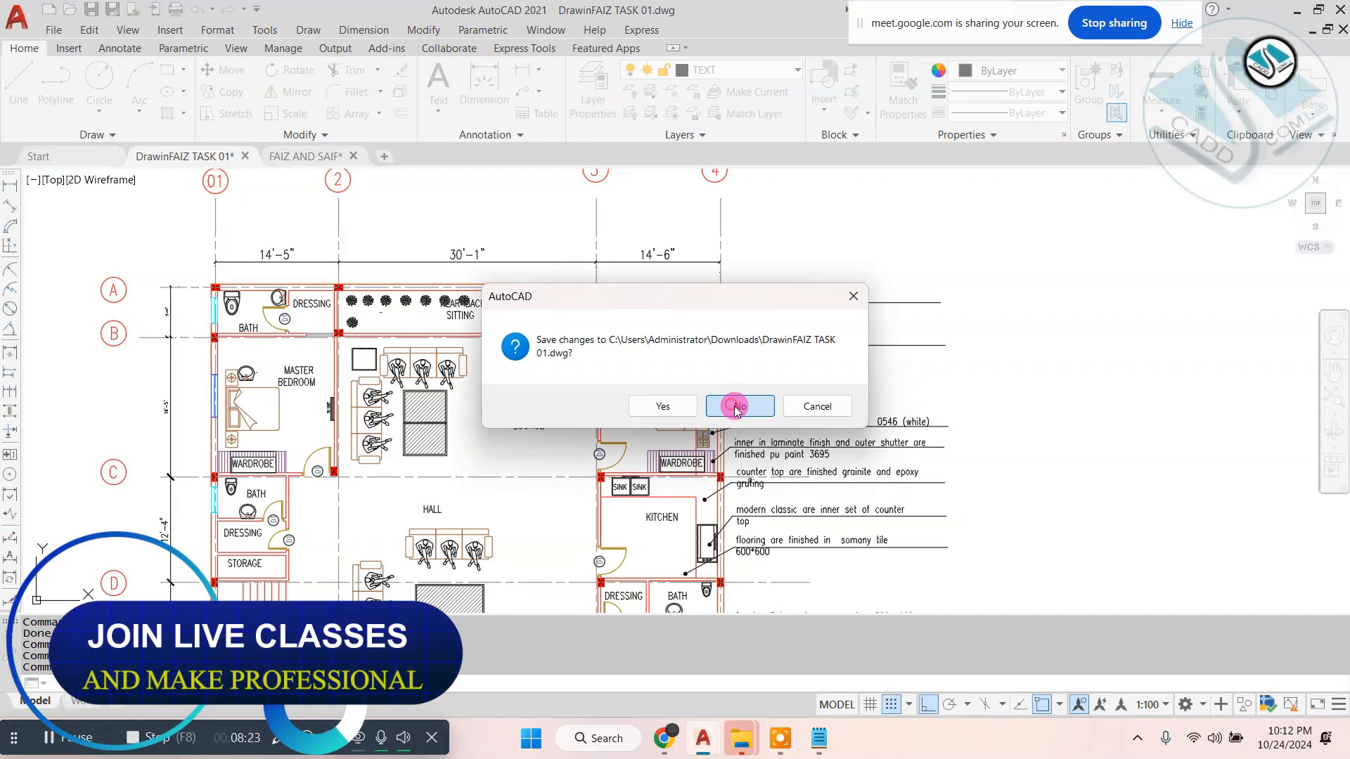
left_click(737, 407)
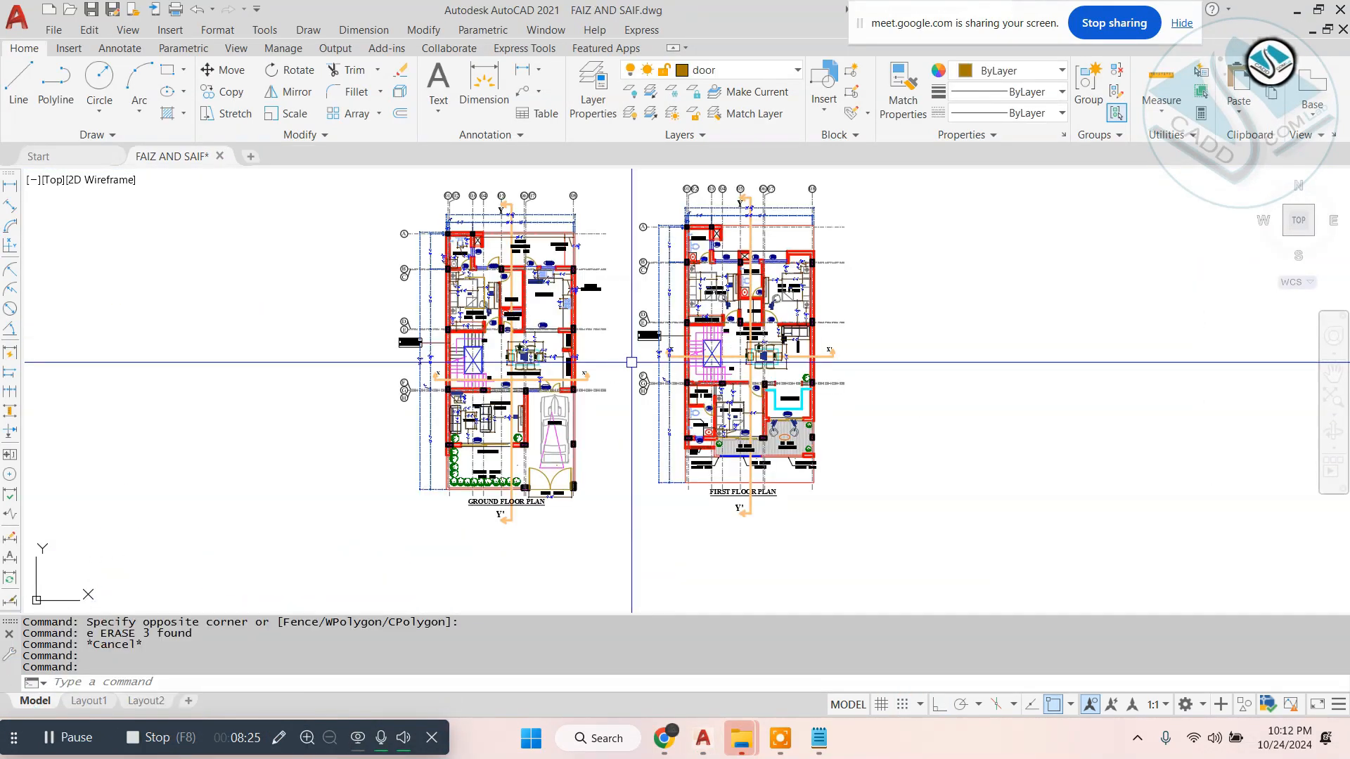
- Mark the front lawn and main gate side of the copied ground floor plan with a freehand blue pen loop
scroll(631, 362, "up", 2)
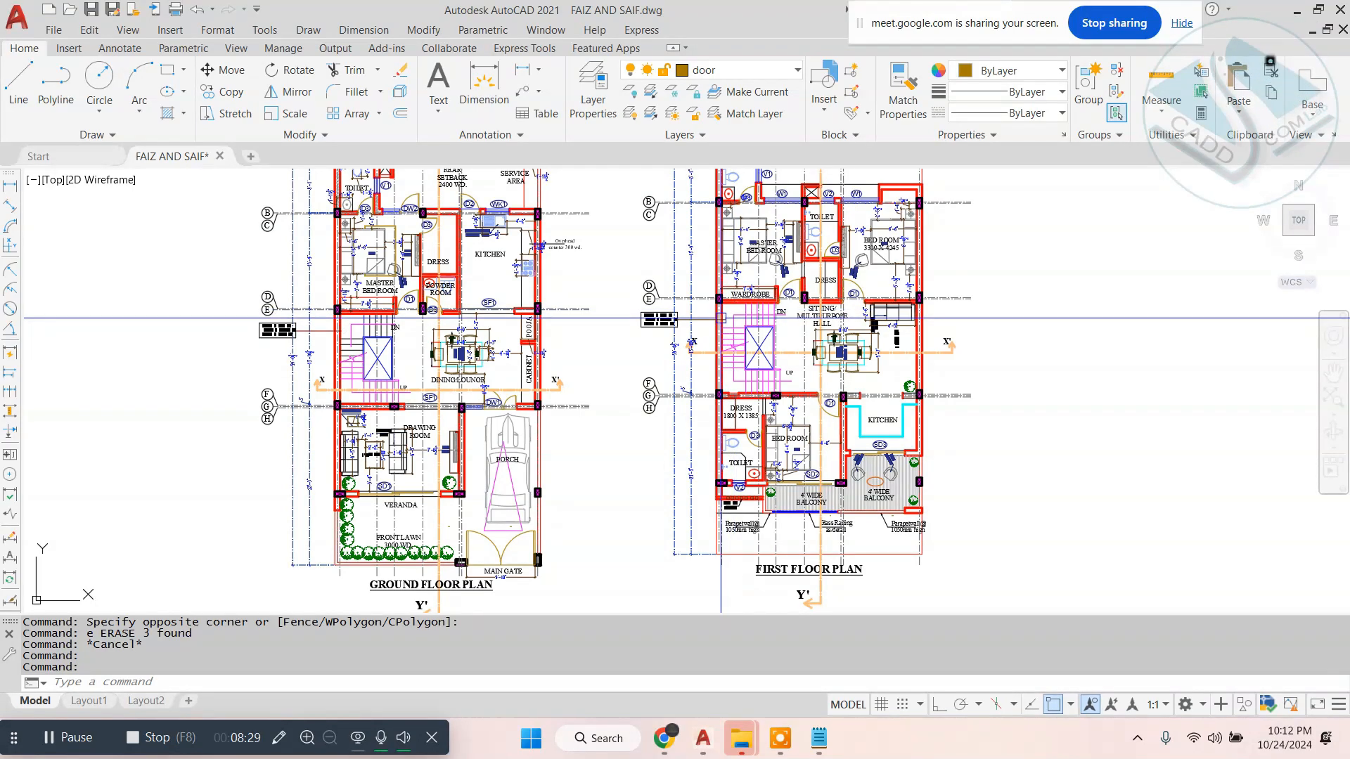
scroll(637, 347, "down", 2)
scroll(568, 403, "up", 3)
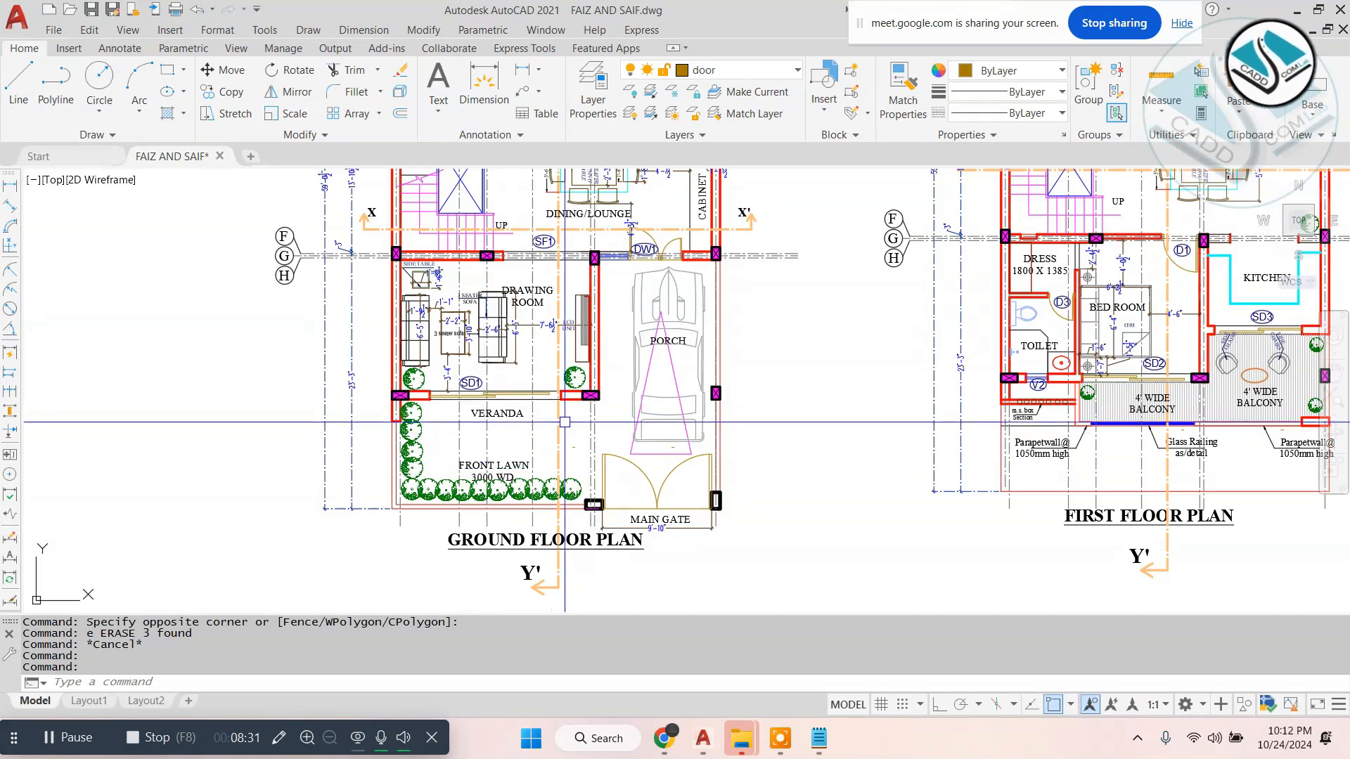
scroll(649, 406, "up", 2)
scroll(649, 406, "down", 2)
middle_click_drag(649, 406, 660, 415)
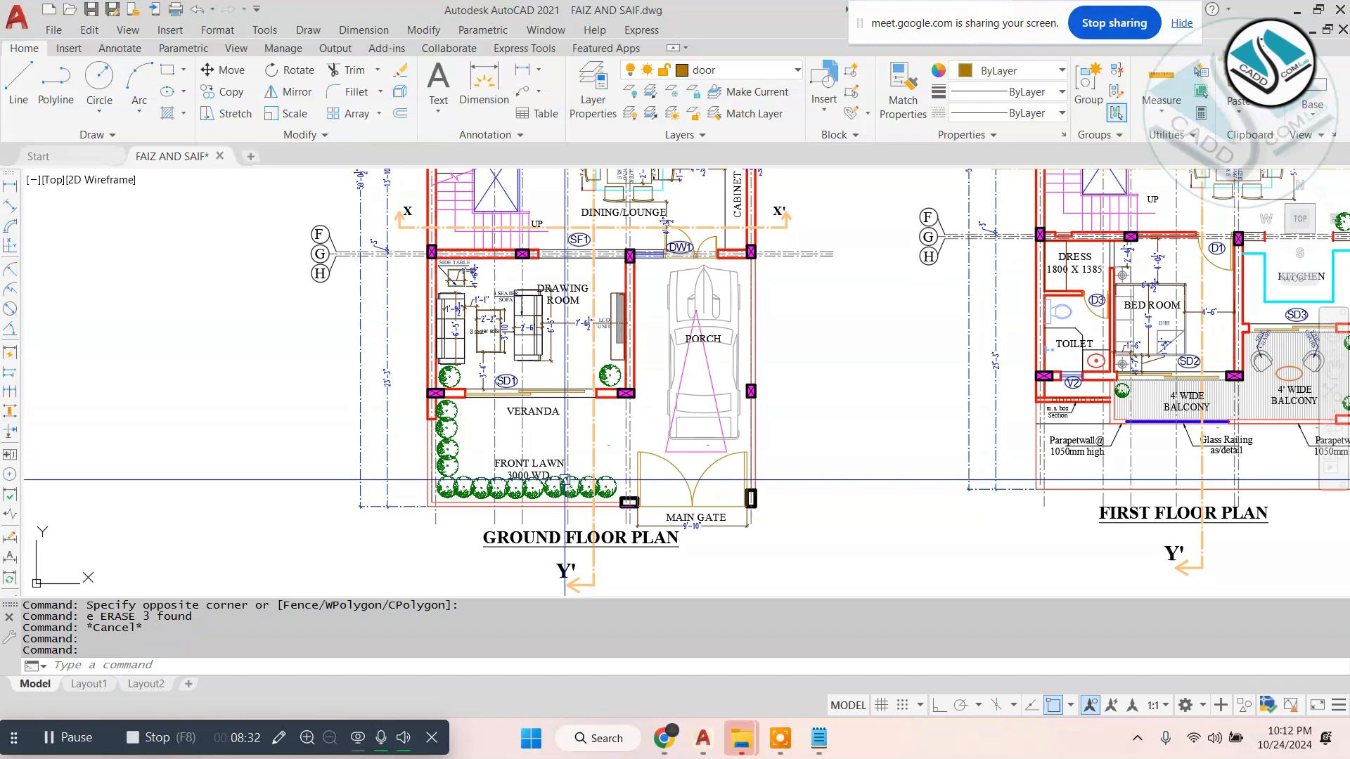
left_click(280, 738)
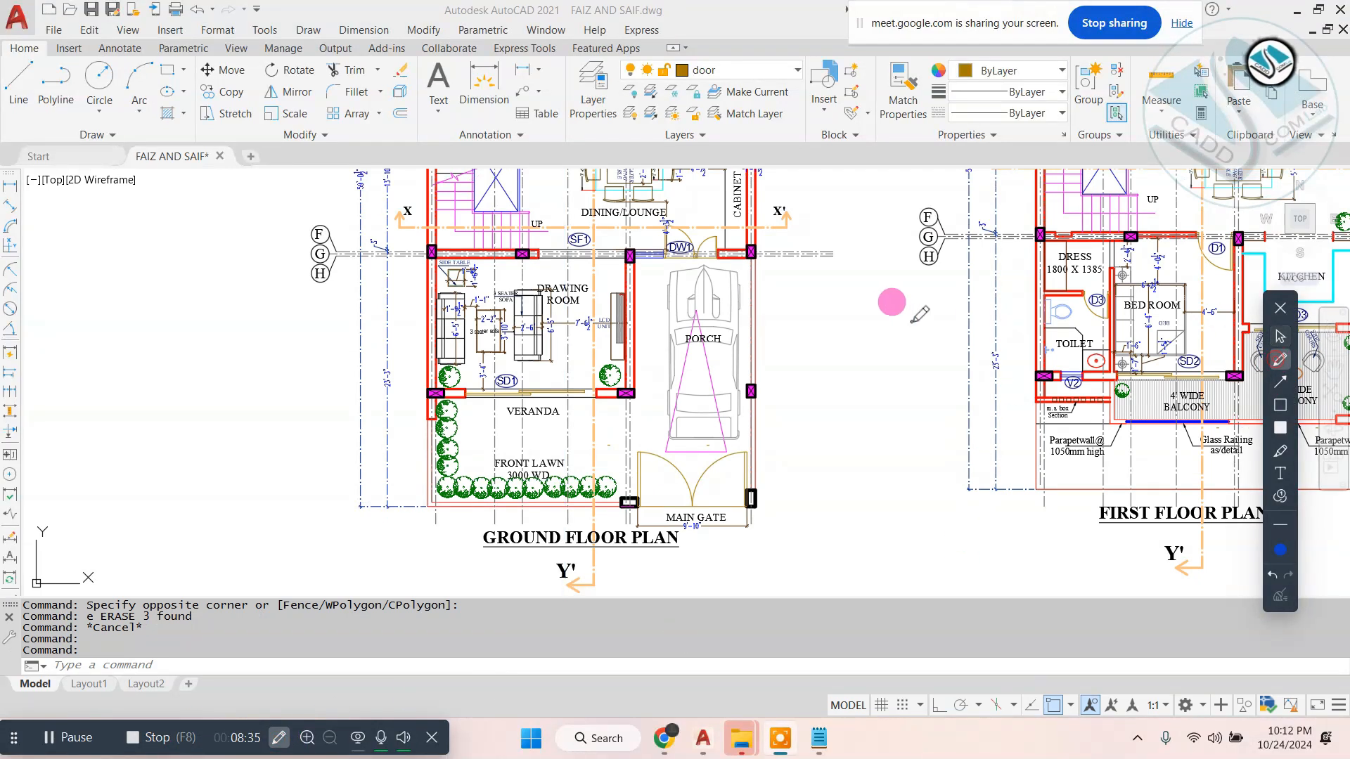
mouse_move(571, 436)
left_mouse_down()
mouse_move(935, 455)
mouse_move(493, 485)
left_mouse_up()
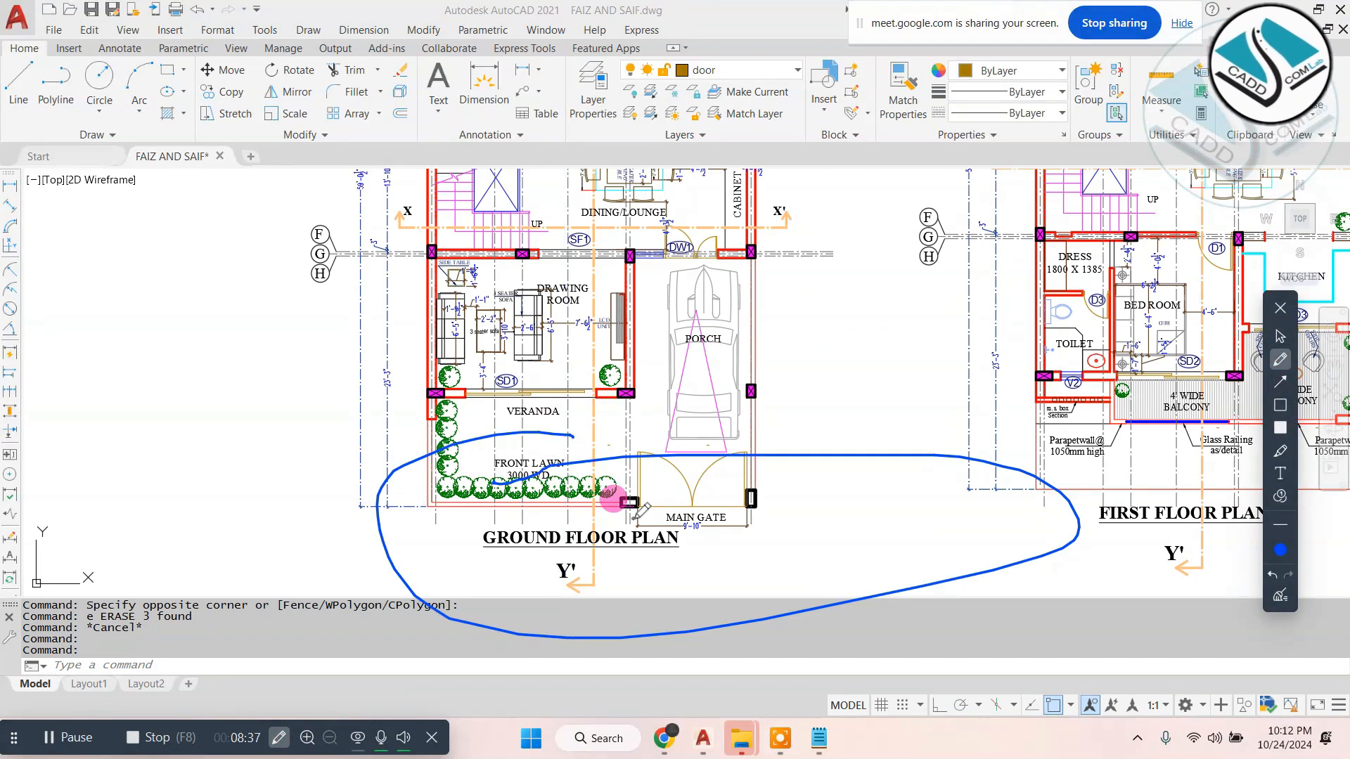
- Circle the ground floor plan's front lawn and main gate side with freehand blue pen loops, clearing the marks
left_click_drag(606, 504, 841, 463)
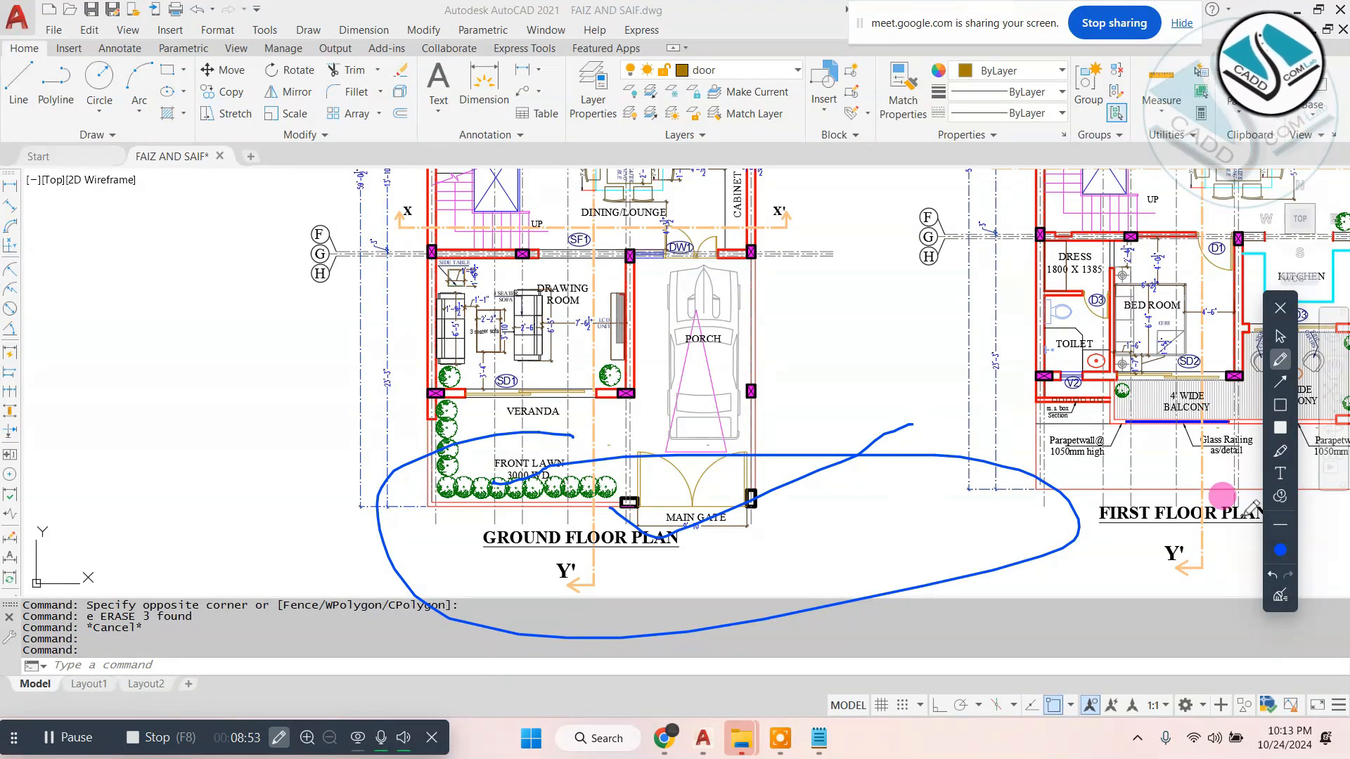
left_click(1281, 597)
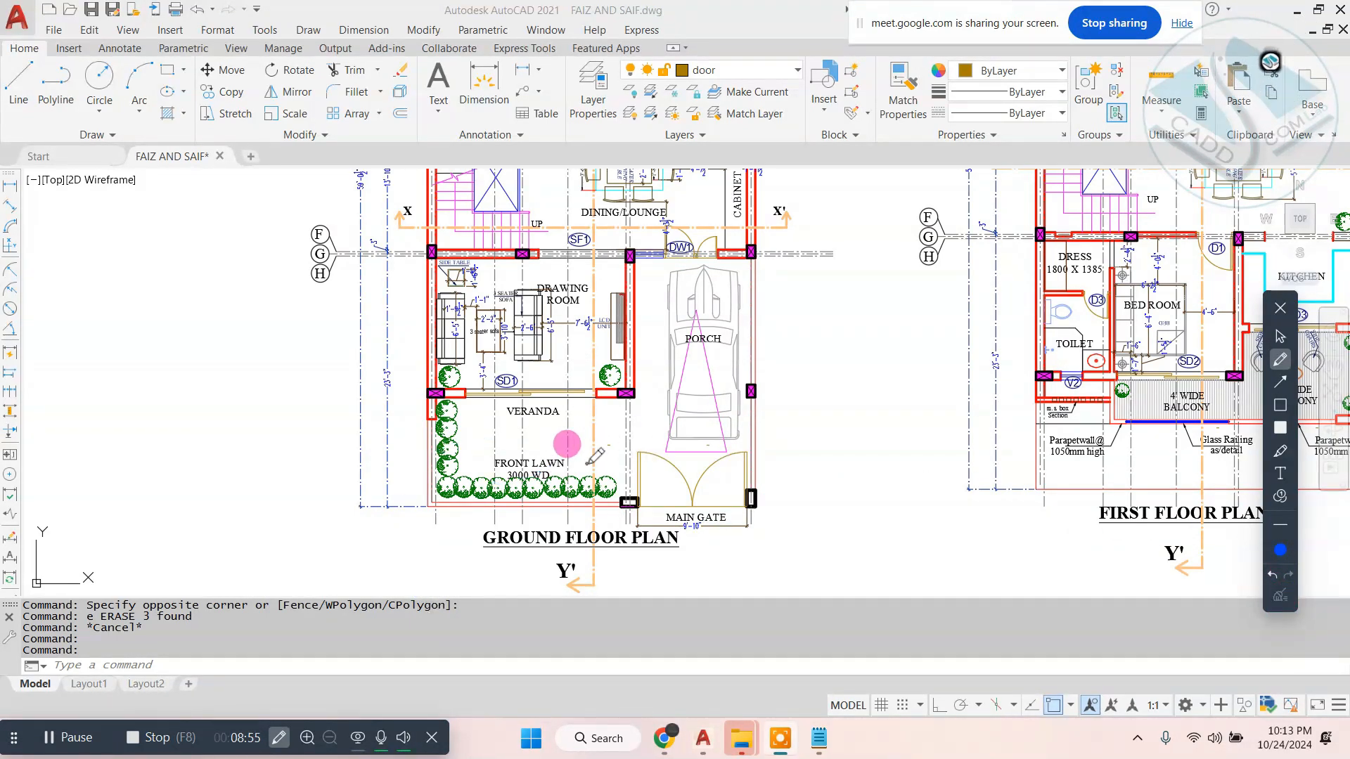
mouse_move(597, 461)
left_mouse_down()
mouse_move(823, 505)
mouse_move(554, 464)
left_mouse_up()
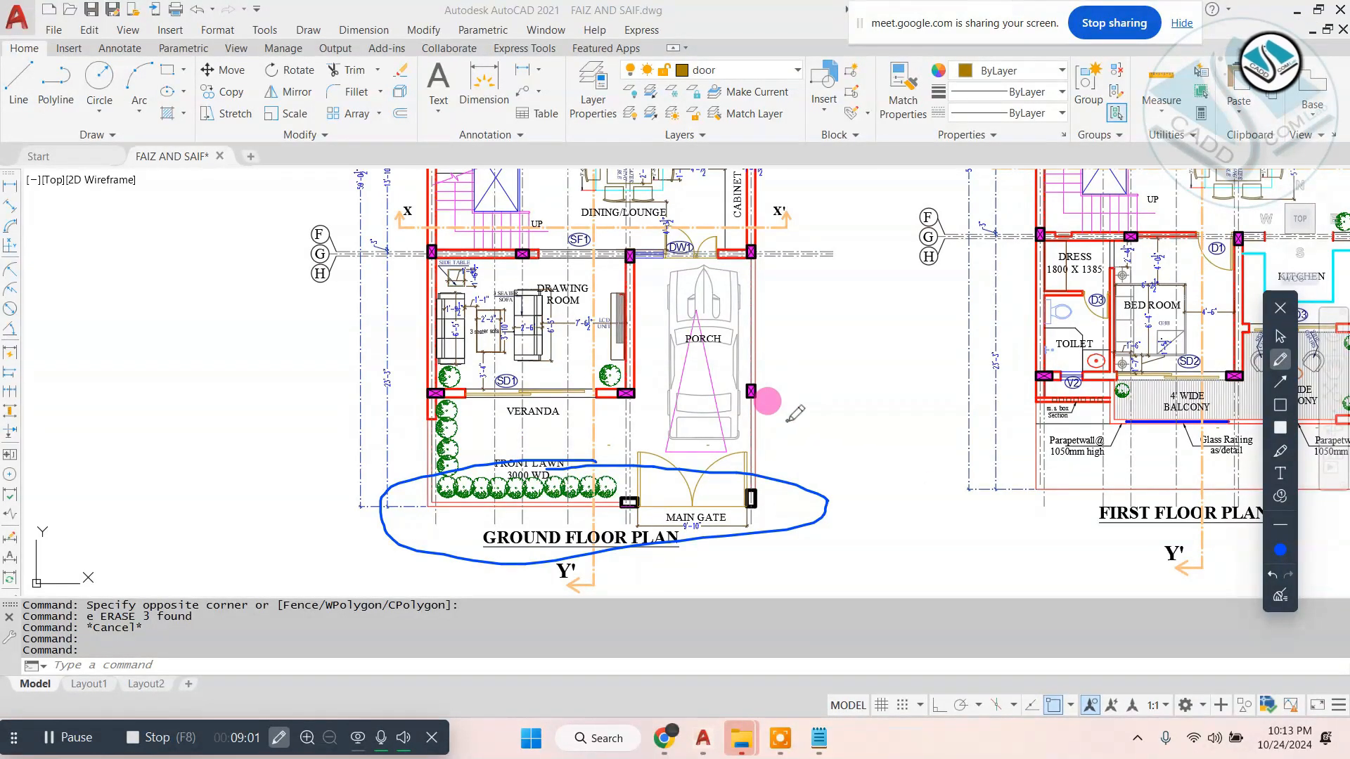
left_click_drag(782, 427, 554, 611)
left_click_drag(564, 448, 867, 604)
left_click(1295, 596)
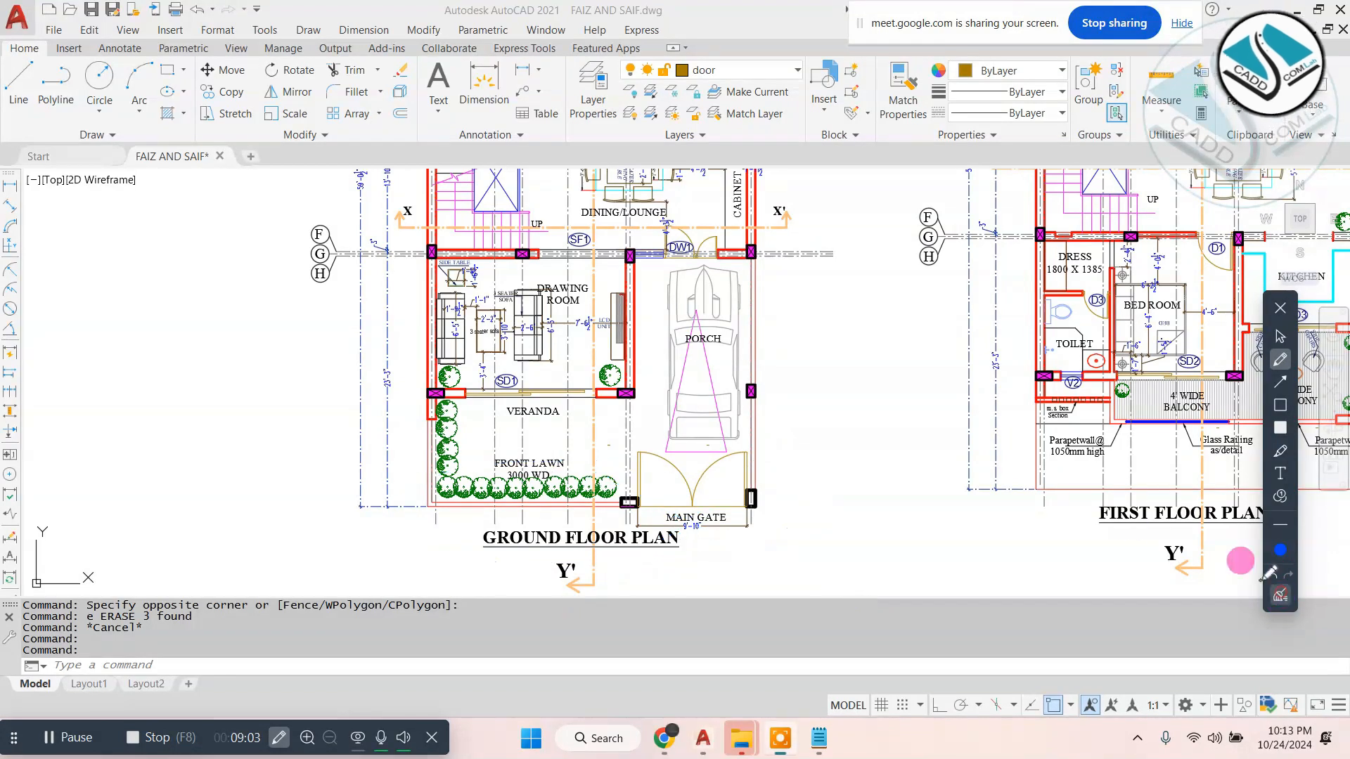
mouse_move(726, 453)
left_mouse_down()
mouse_move(308, 474)
mouse_move(861, 536)
left_mouse_up()
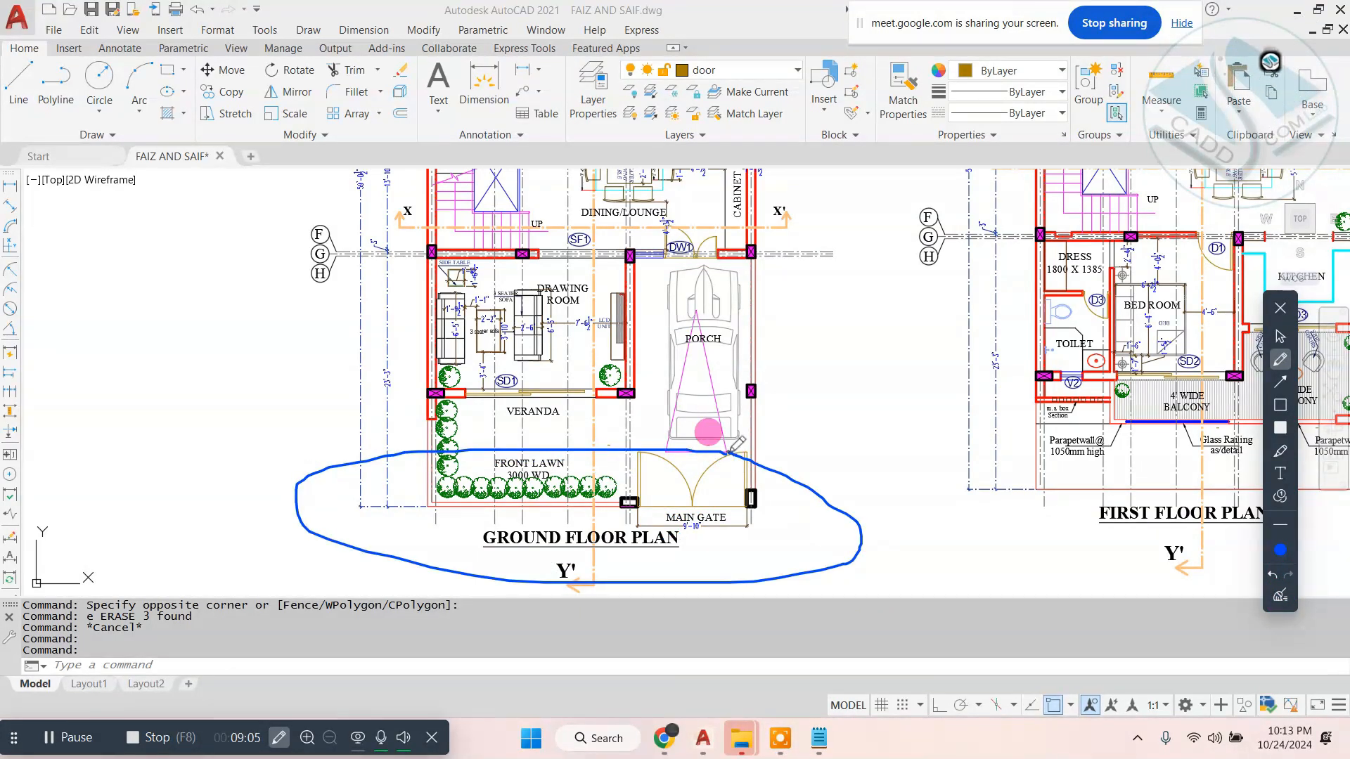
left_click(1284, 596)
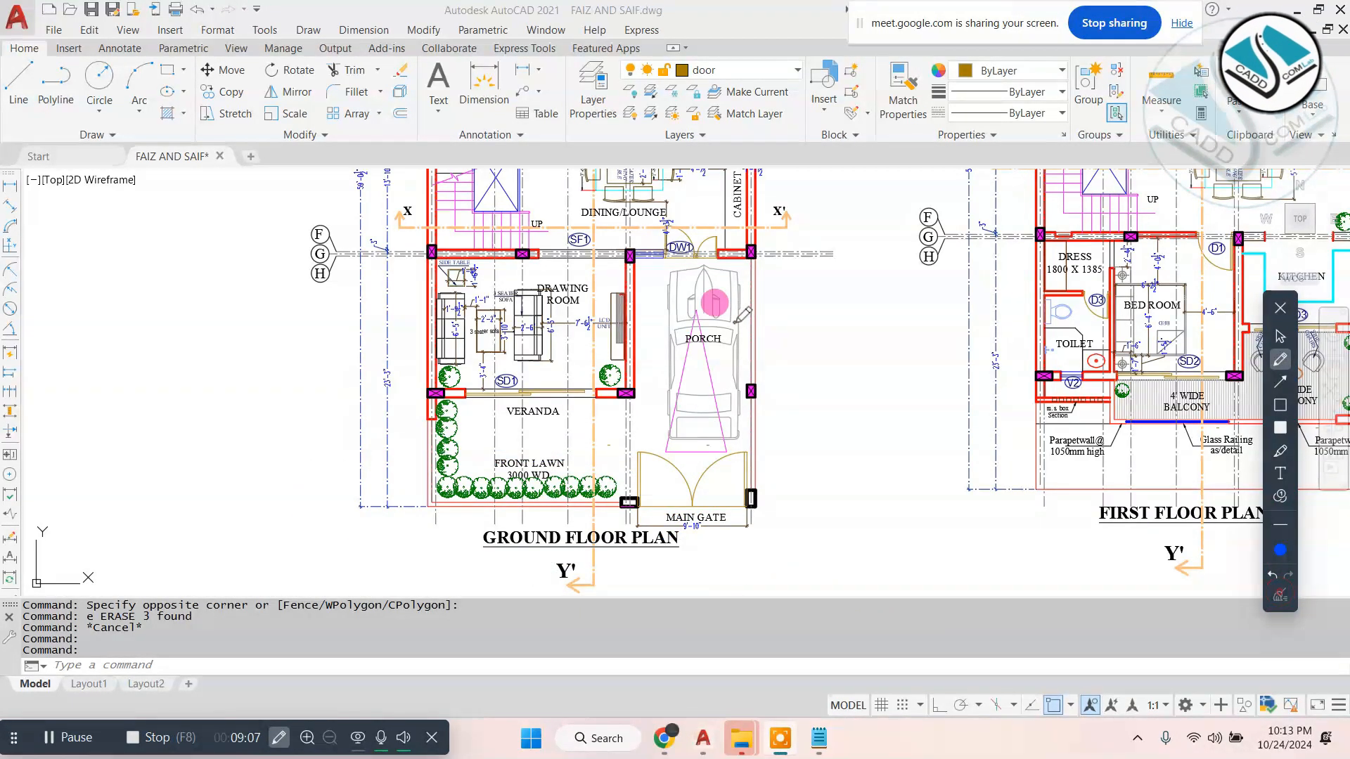
- Outline the stepped front across the drawing room, veranda and porch in blue pen, clear it and close the annotation tools
mouse_move(773, 208)
left_mouse_down()
mouse_move(555, 225)
mouse_move(359, 331)
mouse_move(478, 439)
mouse_move(697, 402)
mouse_move(837, 248)
left_mouse_up()
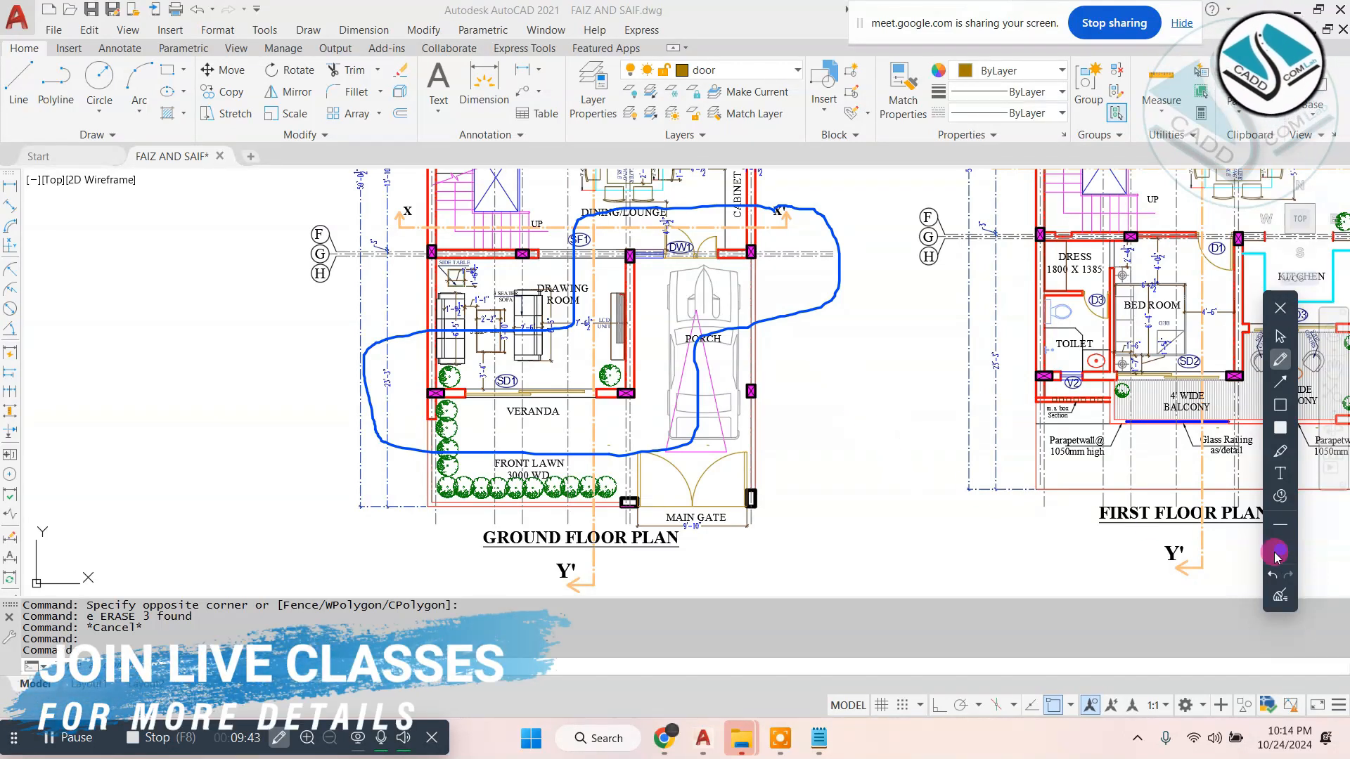
left_click(1279, 596)
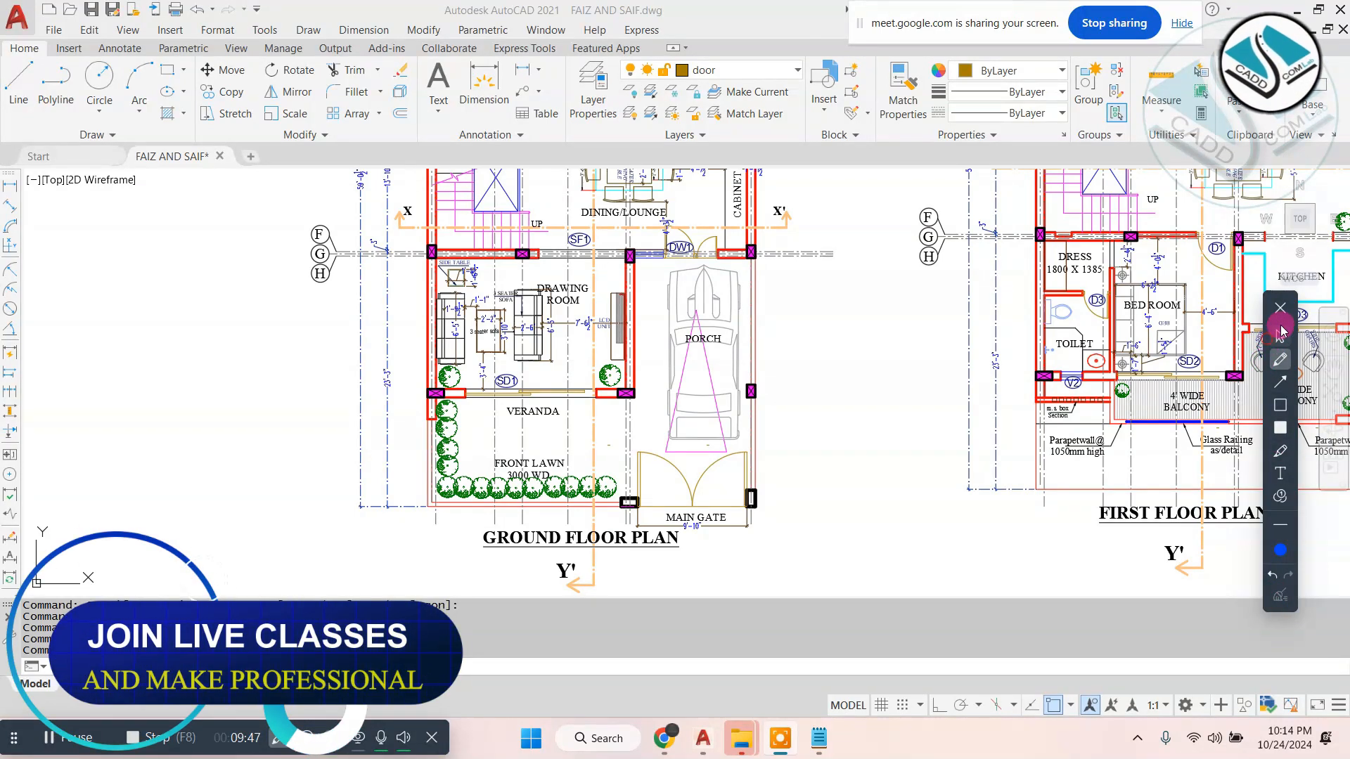
left_click(1279, 307)
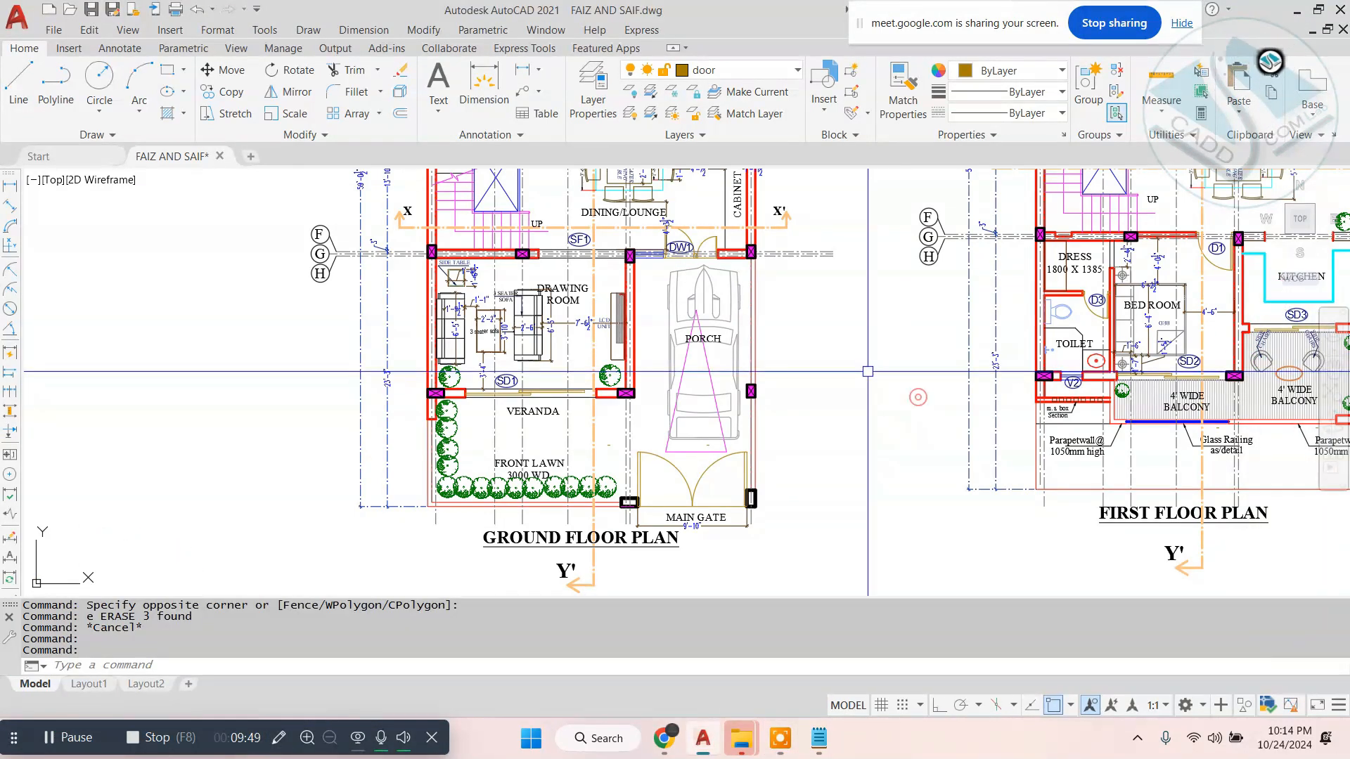
- Move the copied ground floor plan to the left, farther away from the first floor plan
scroll(867, 372, "down", 5)
left_click(826, 191)
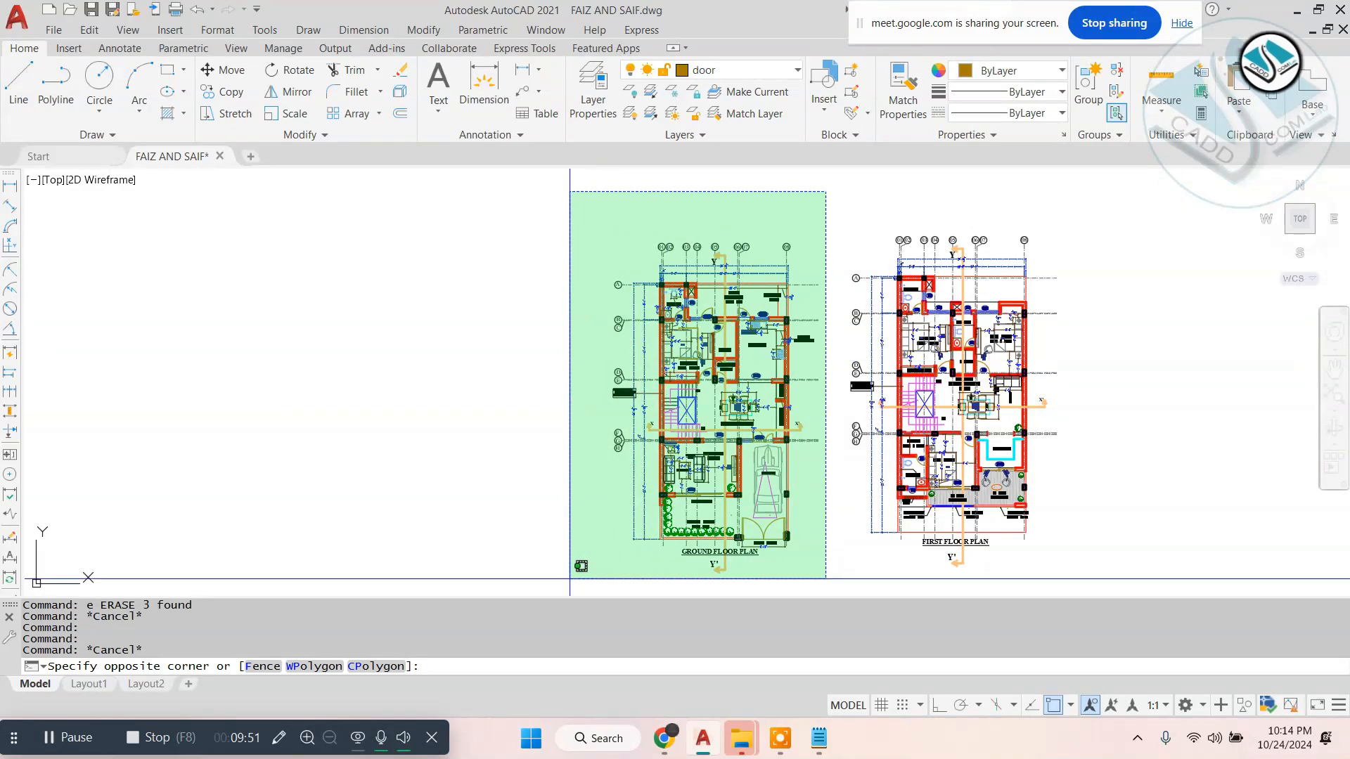
left_click(570, 580)
middle_click_drag(625, 546, 755, 436)
type("m")
key("space")
left_click(856, 459)
left_click(633, 446)
key("Escape")
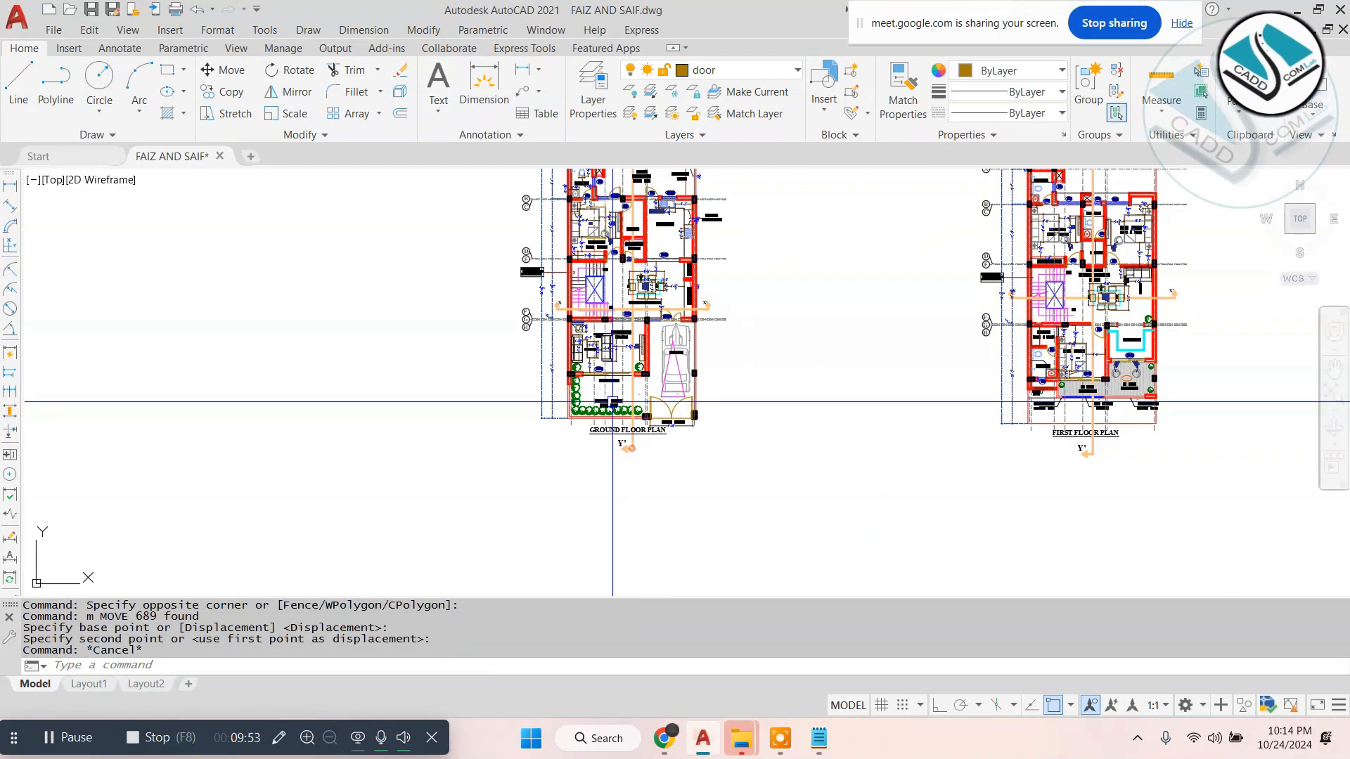
type("xl")
key("space")
type("v")
key("space")
key("Escape")
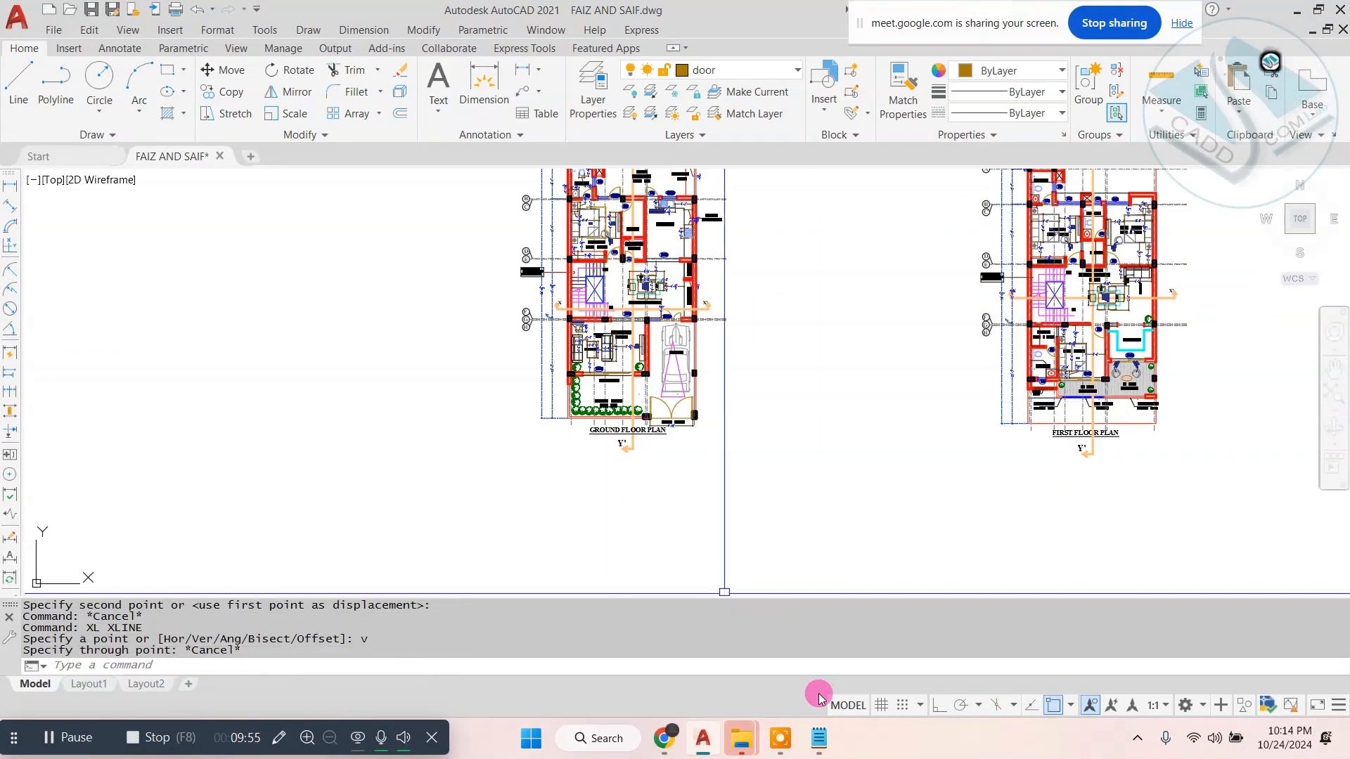
- Replace the text in Notepad with the command note "1-(xline-xl-enter- ) (h enter v enter )"
left_click(829, 746)
key("ctrl+a")
key("BackSpace")
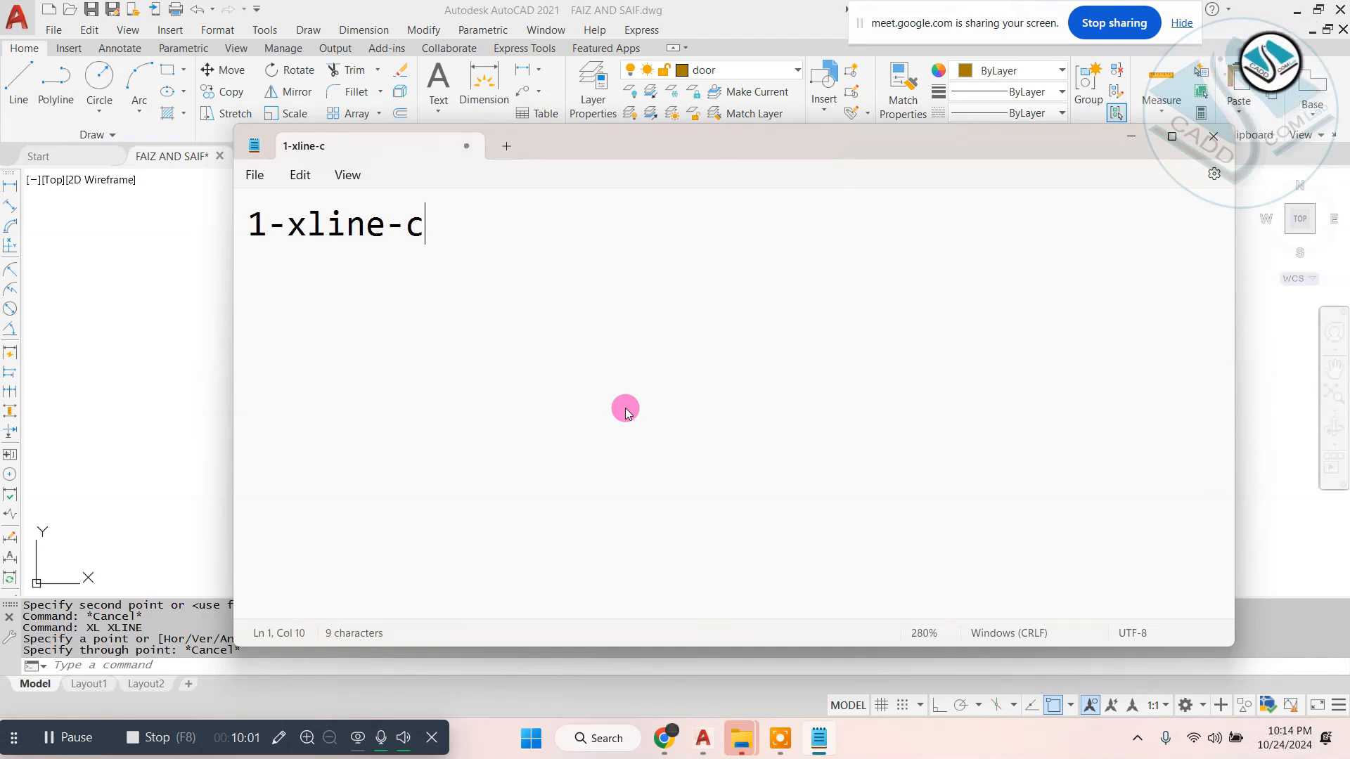
type("1-xline-xl-e")
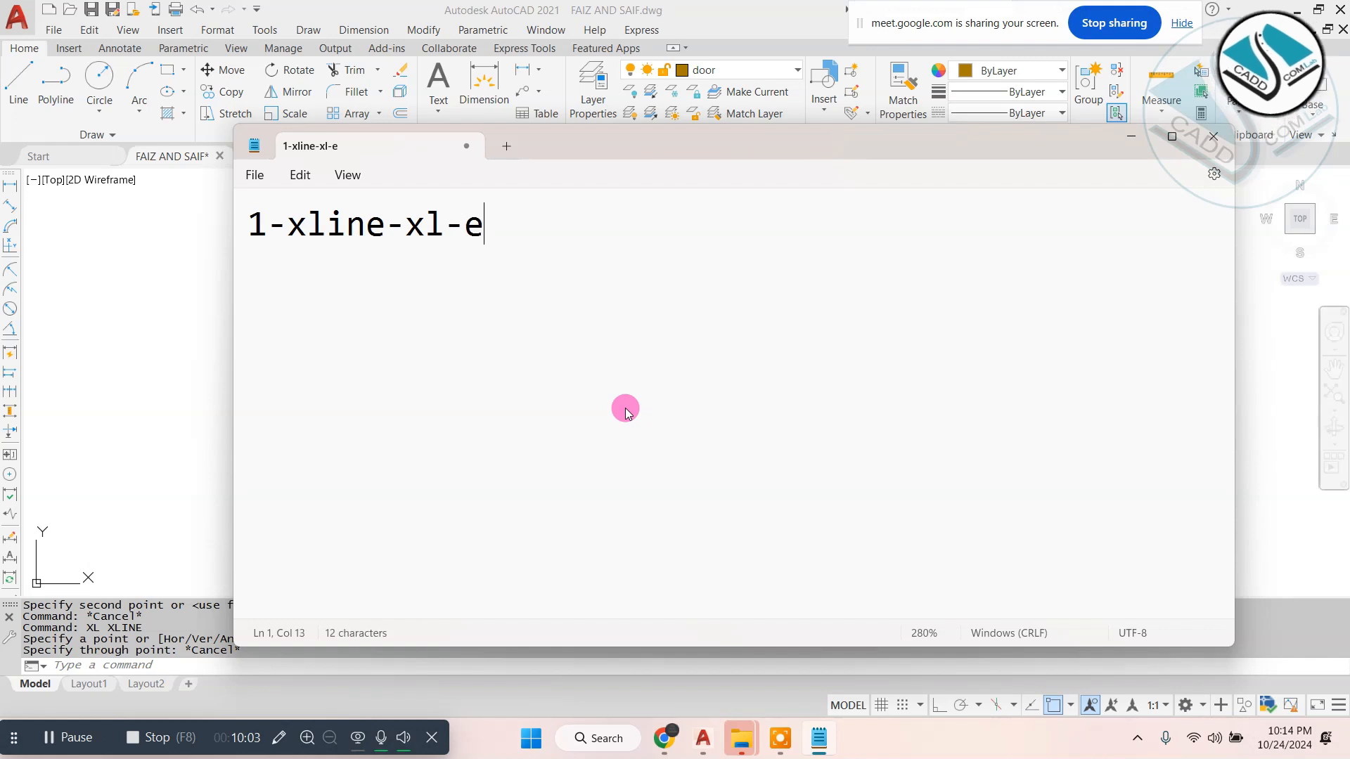
type("net")
key("BackSpace")
key("BackSpace")
type("te")
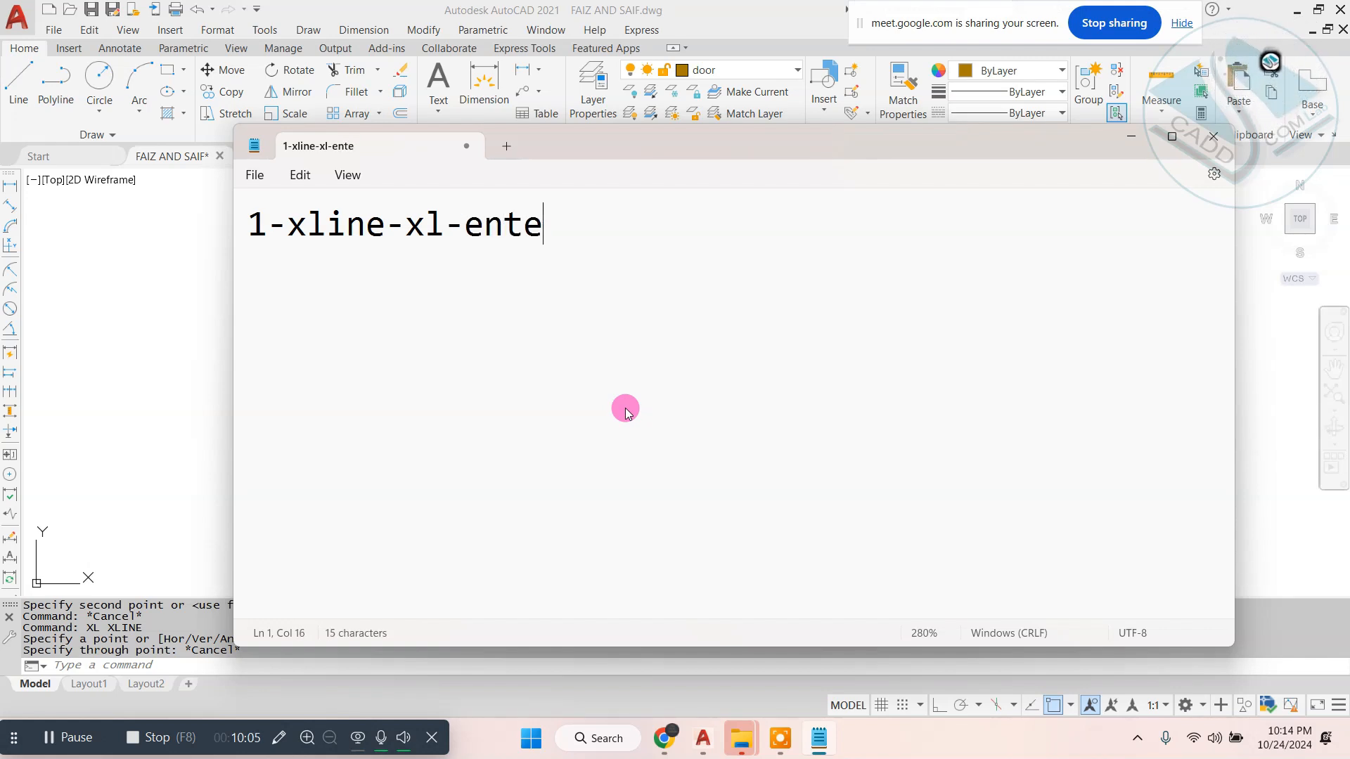
type("r- )")
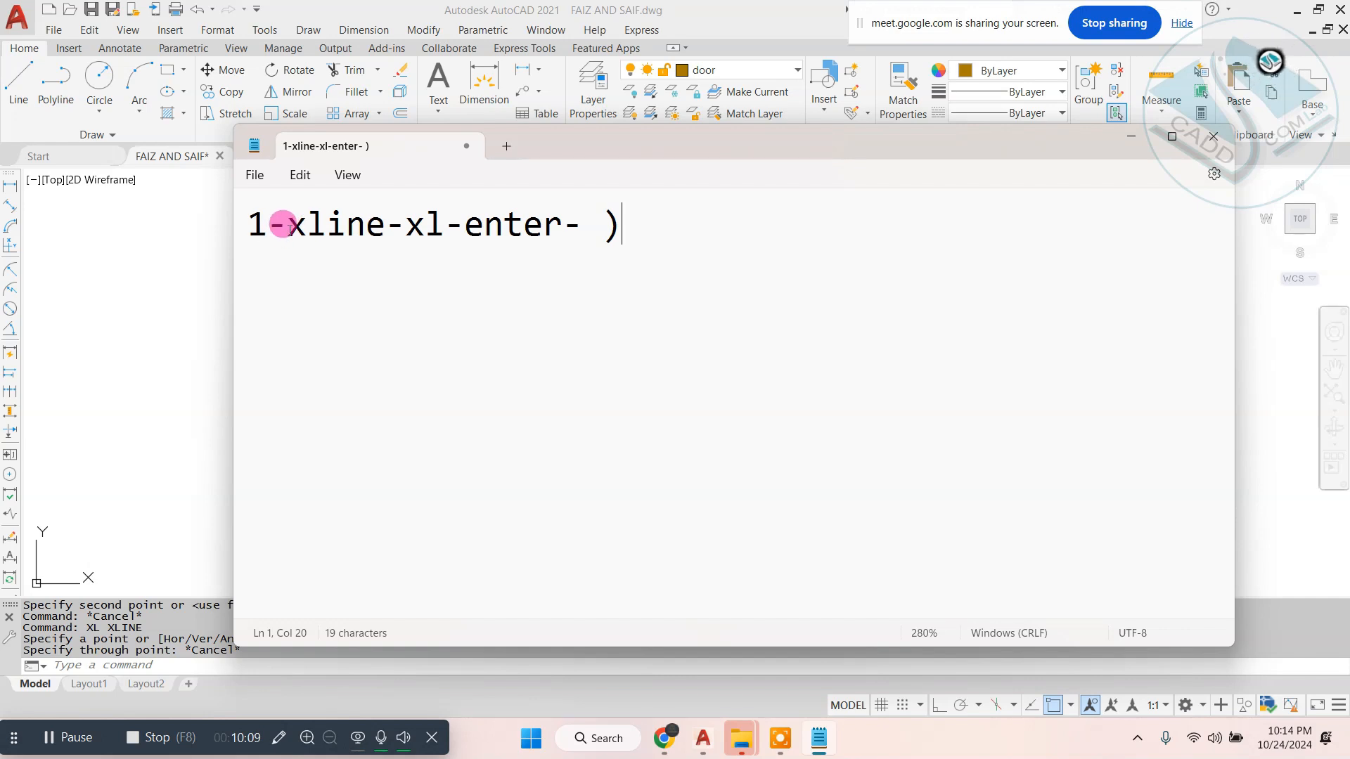
type("(")
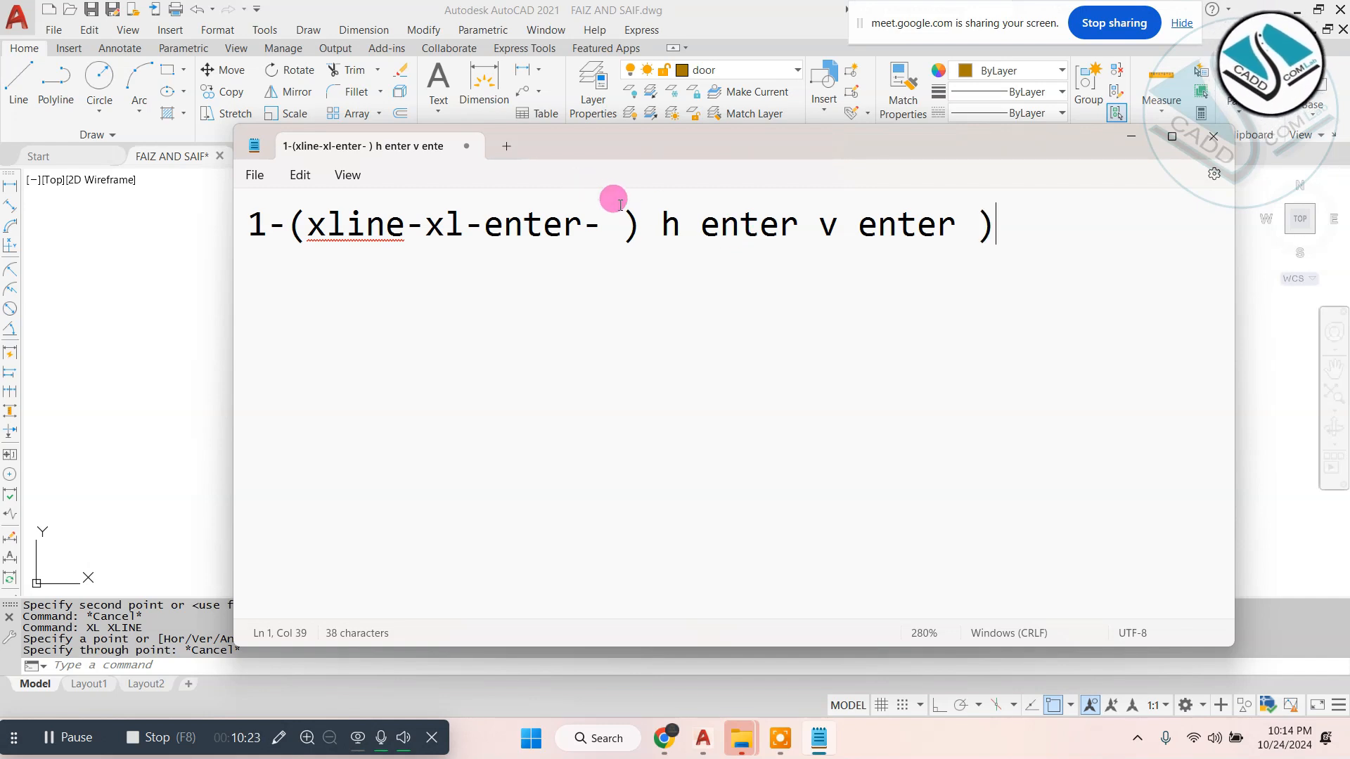
type("(")
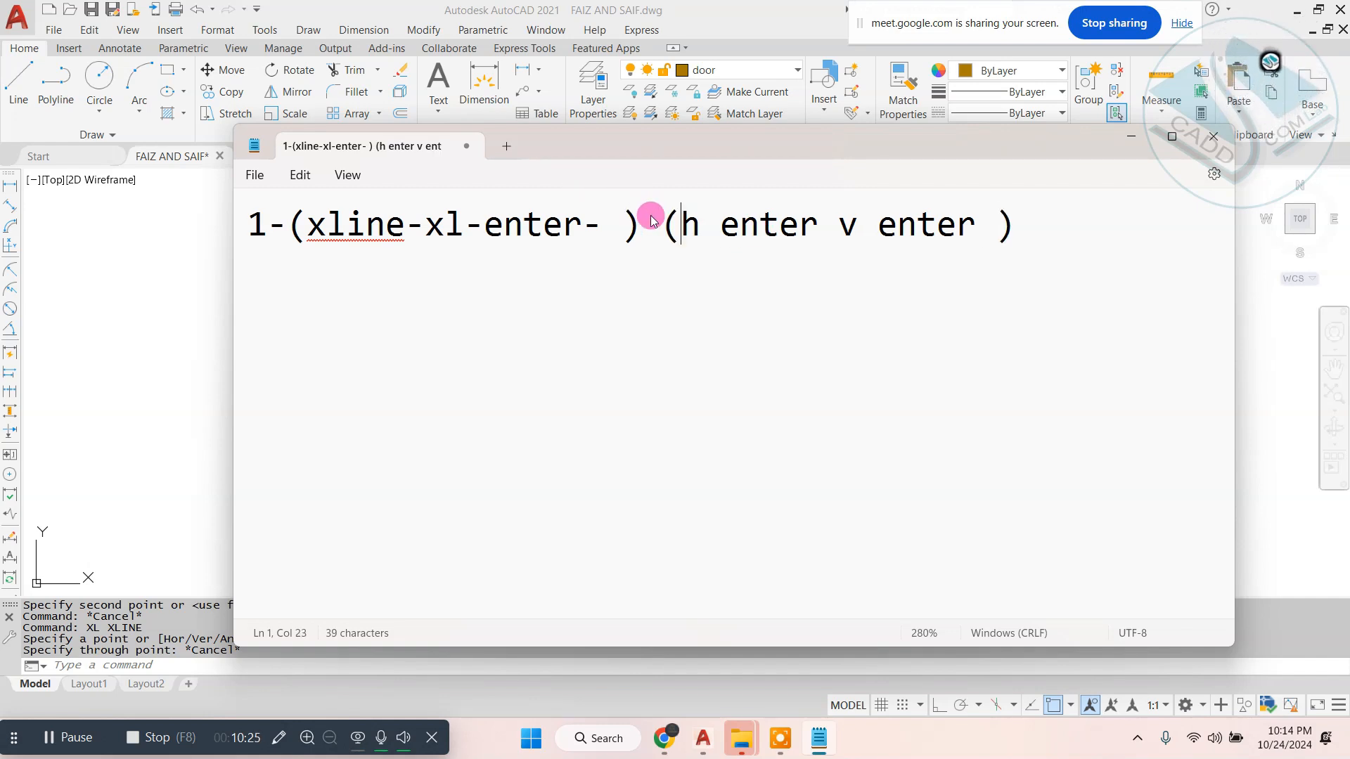
- Switch back to AutoCAD and place a vertical construction line (XLINE) at the outer edge of the veranda's left column
left_click(184, 329)
type("xl")
key("Return")
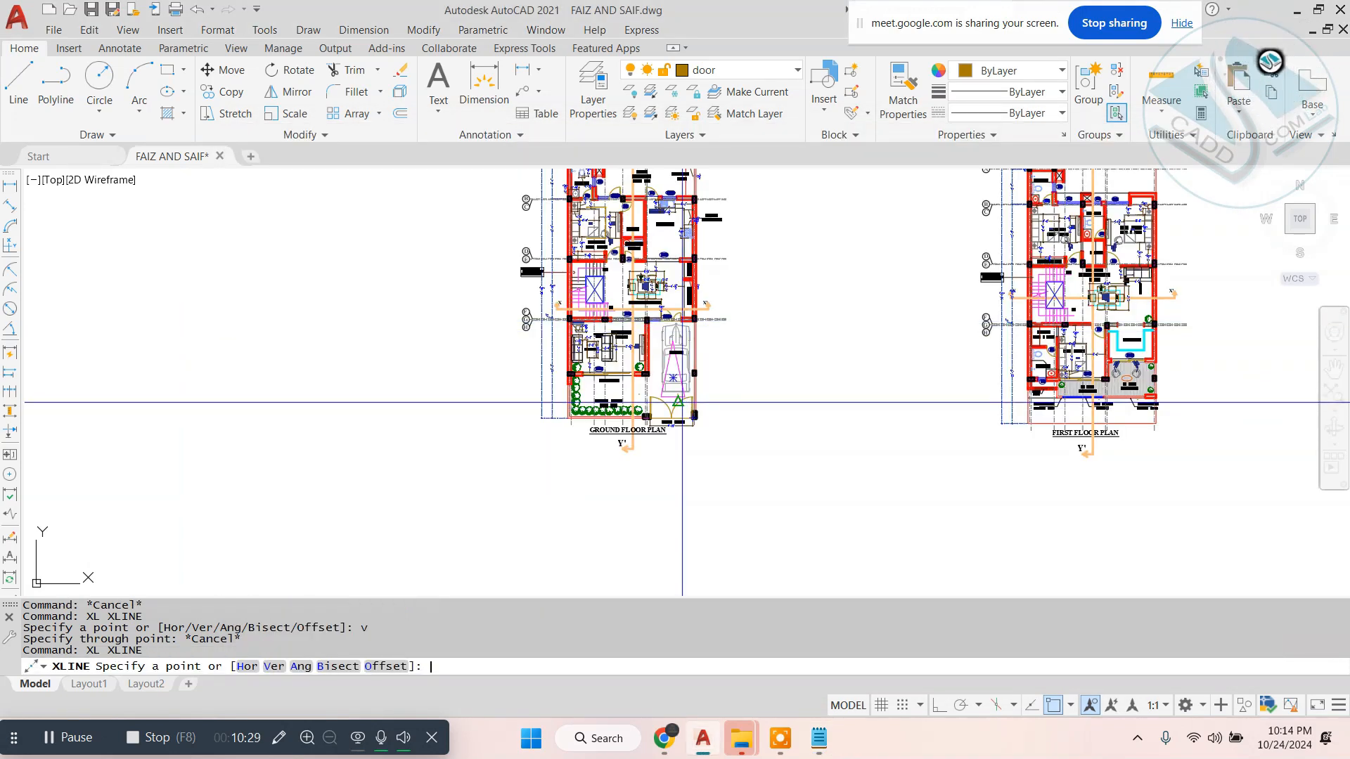
type("v")
key("Return")
scroll(601, 320, "up", 6)
middle_click_drag(600, 383, 592, 212)
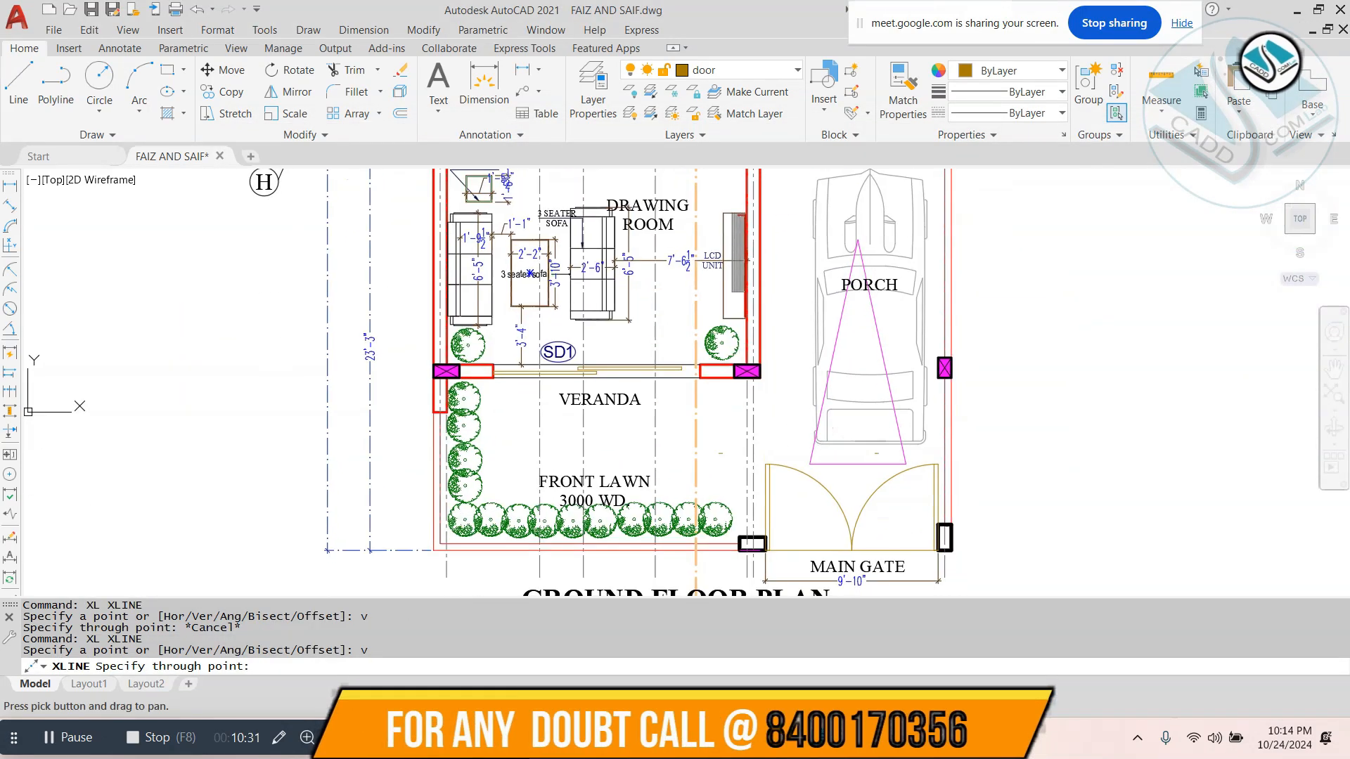
scroll(461, 435, "up", 2)
scroll(431, 330, "up", 2)
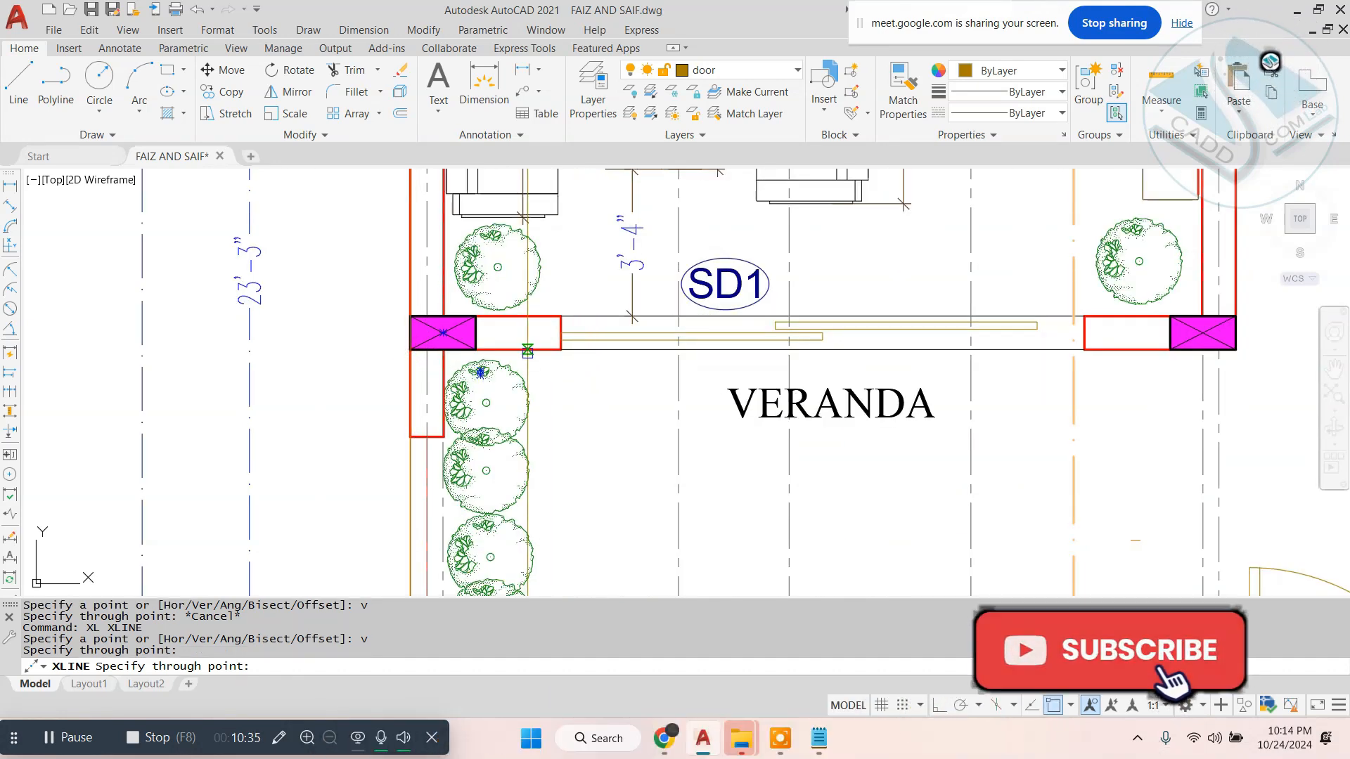
- Add vertical construction lines at the porch-side edge of the veranda's right column and the outer edge of the porch wall
scroll(553, 390, "down", 2)
middle_click_drag(773, 389, 514, 389)
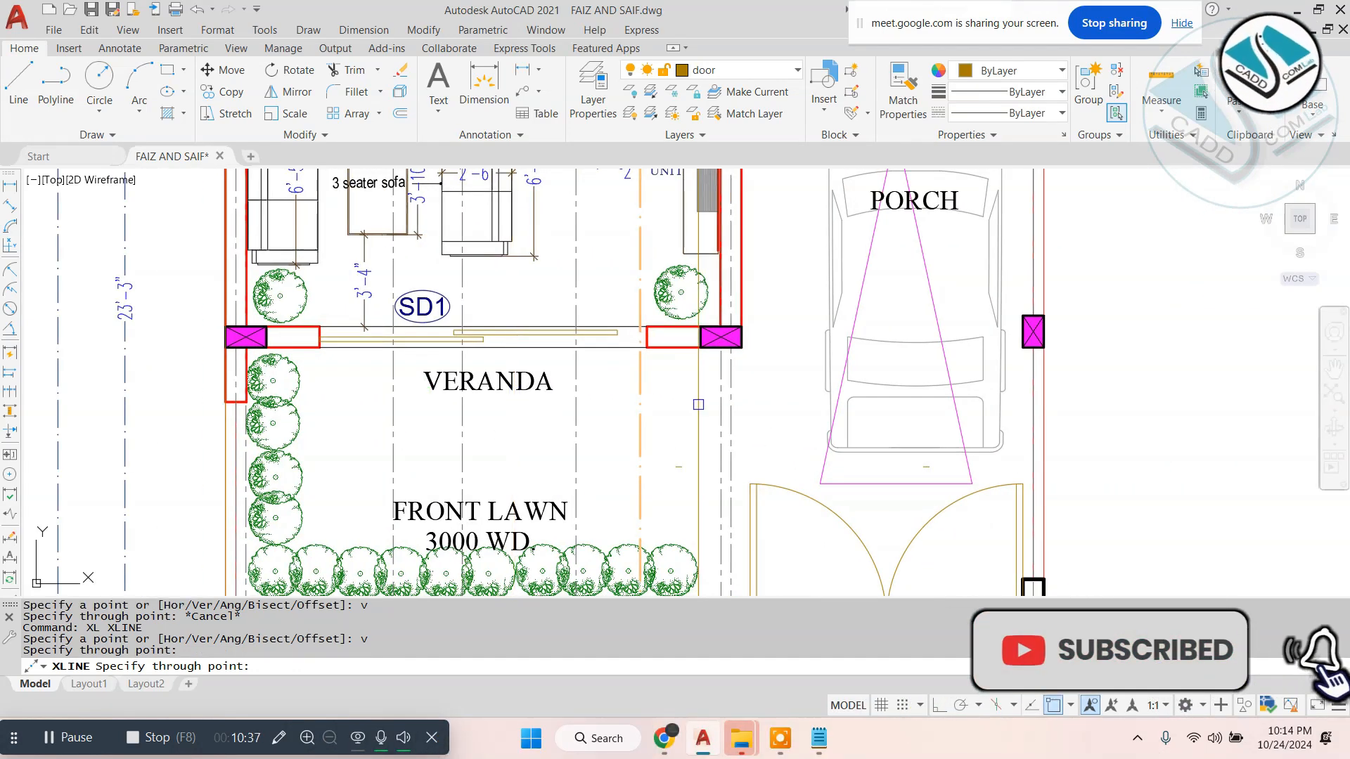
scroll(770, 367, "up", 2)
left_click(727, 332)
scroll(731, 329, "down", 4)
middle_click_drag(859, 229, 739, 412)
scroll(790, 309, "up", 4)
left_click(770, 315)
scroll(770, 315, "down", 4)
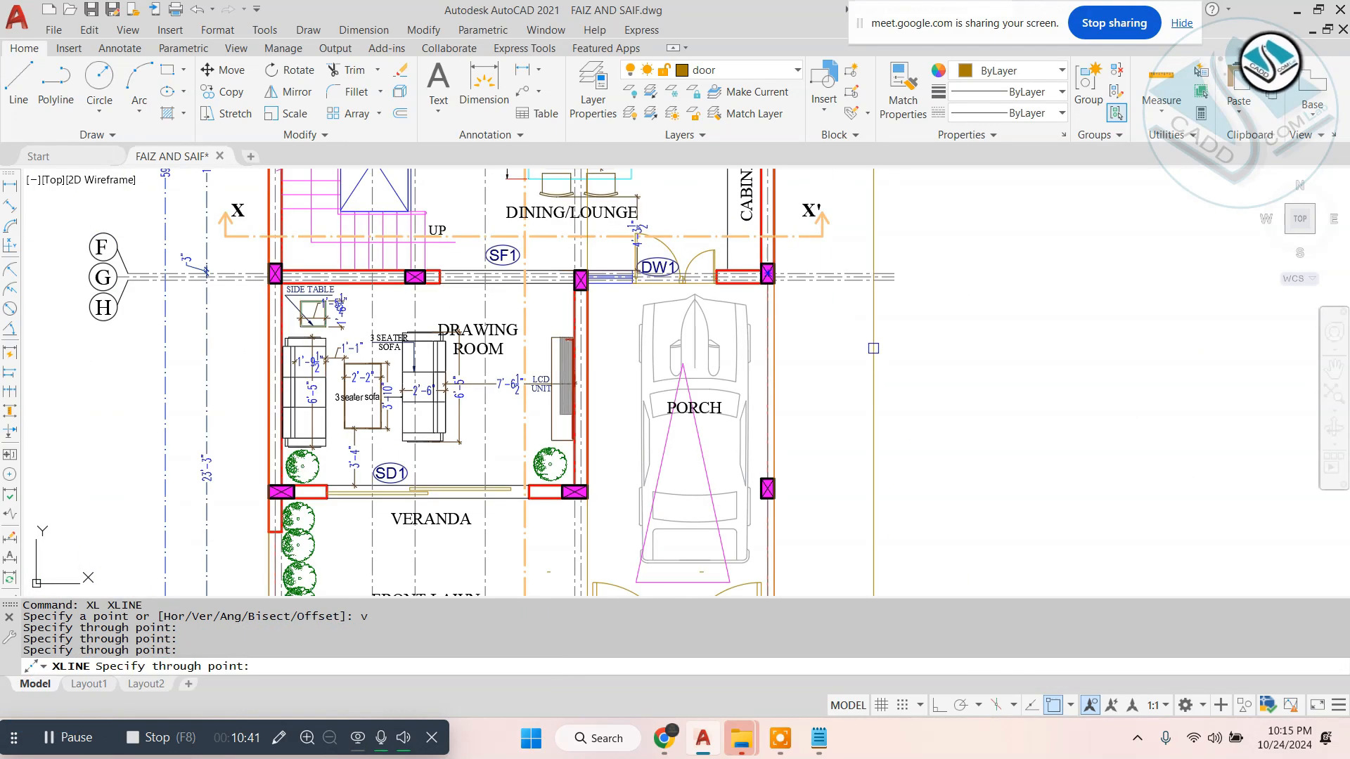
scroll(566, 440, "up", 6)
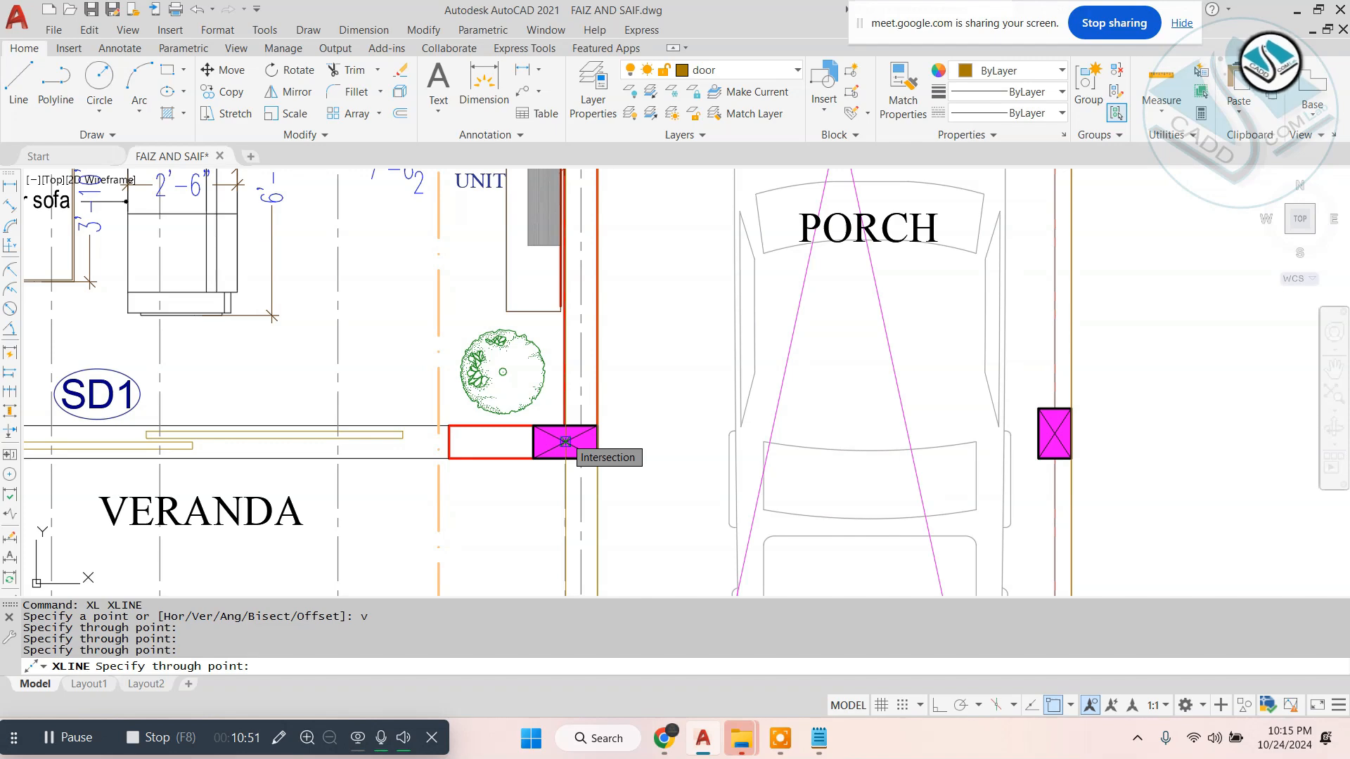
key("Escape")
- Draw a horizontal ground line with Ortho on, below the ground floor plan and across the three construction lines
scroll(587, 305, "down", 8)
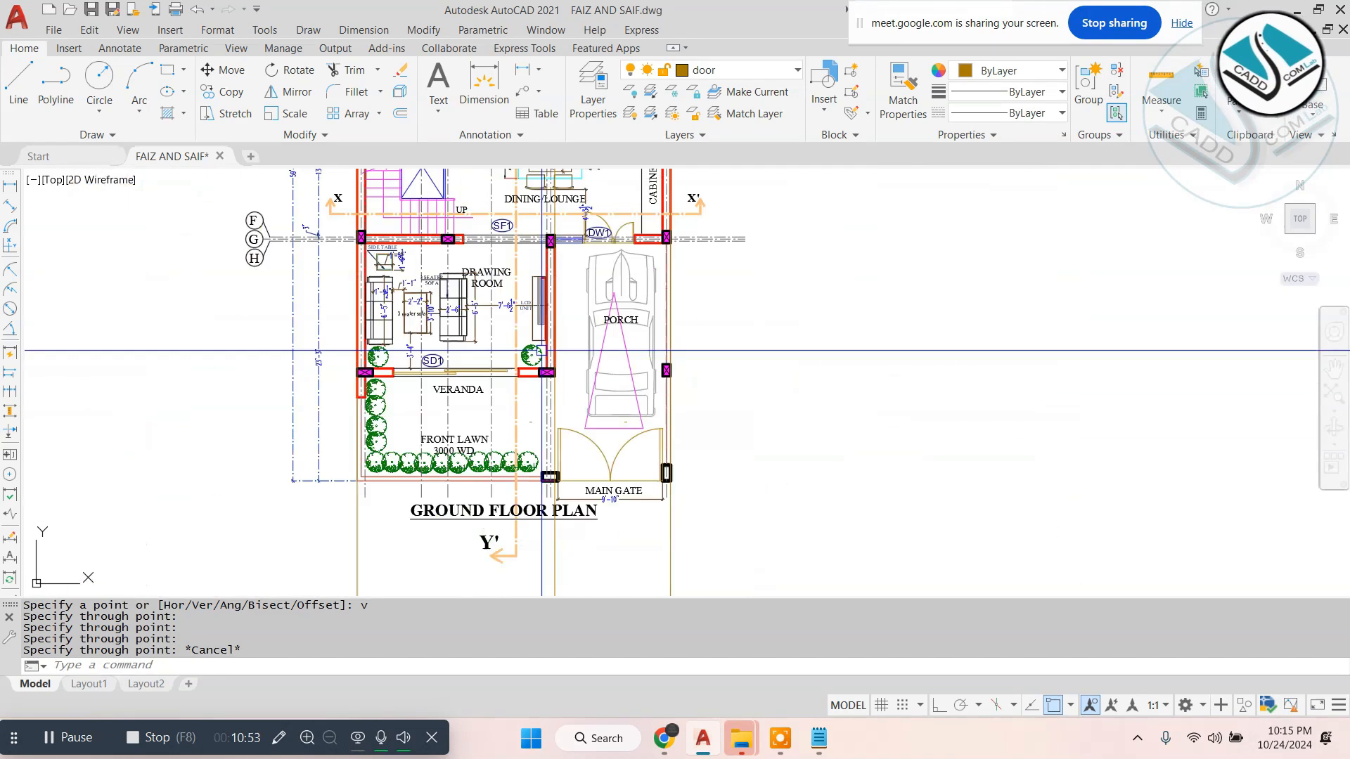
middle_click_drag(587, 305, 593, 285)
key("Escape")
type("l")
key("Return")
middle_click_drag(651, 413, 594, 284)
scroll(436, 450, "up", 2)
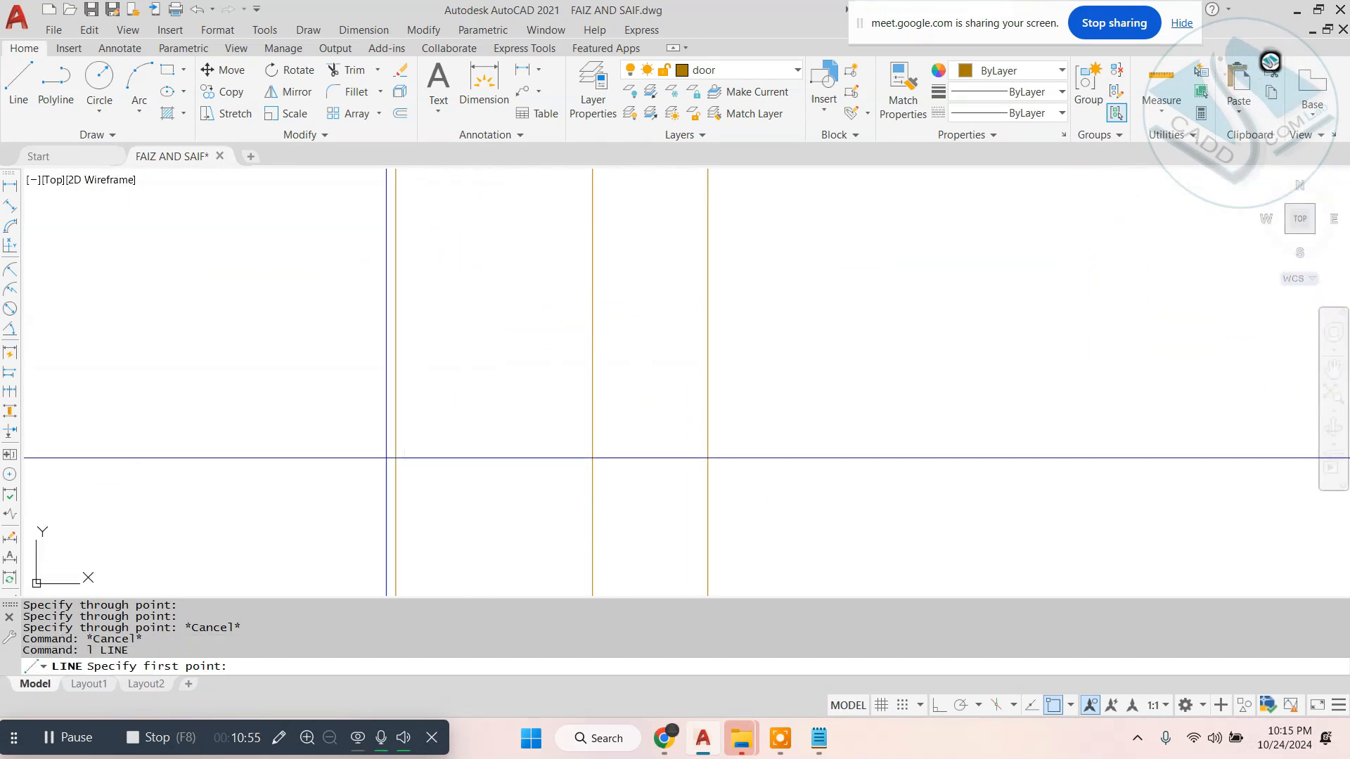
scroll(506, 415, "down", 2)
middle_click_drag(603, 449, 636, 473)
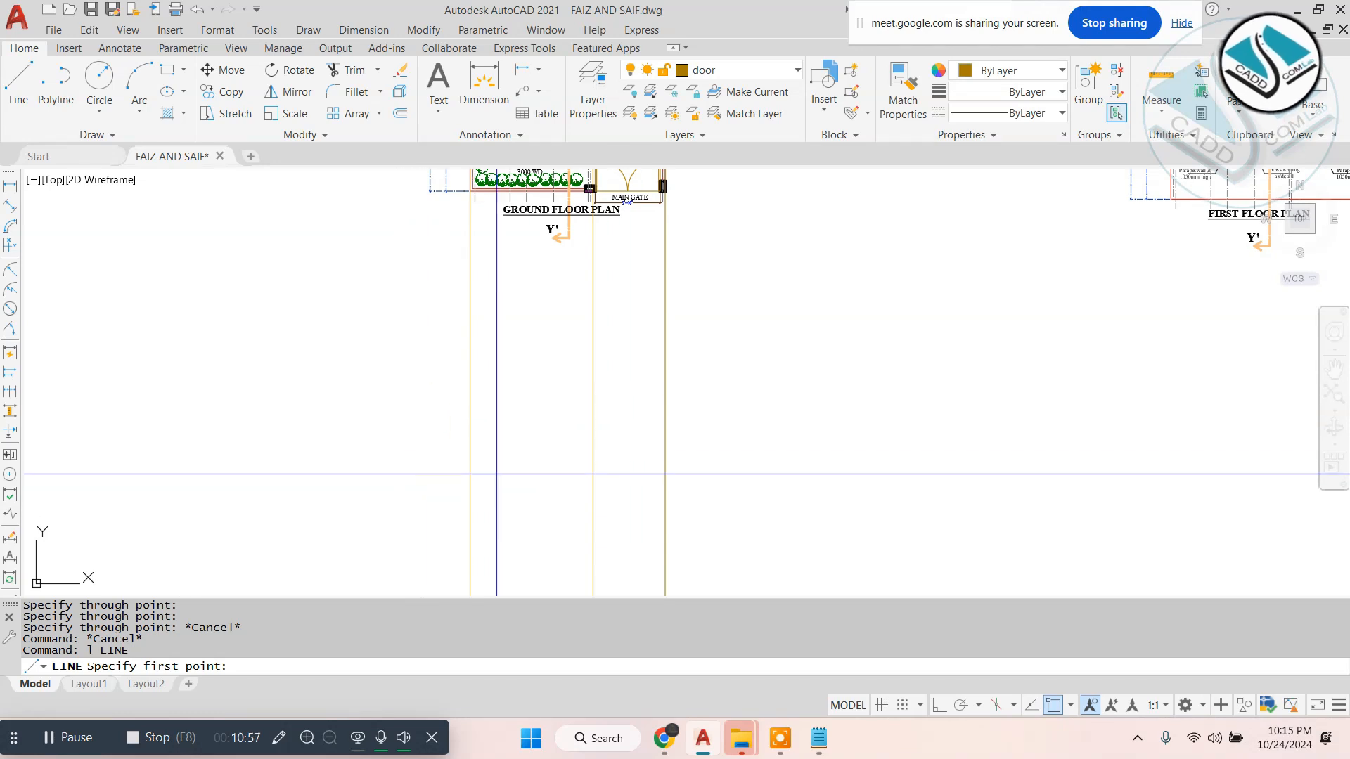
left_click(357, 531)
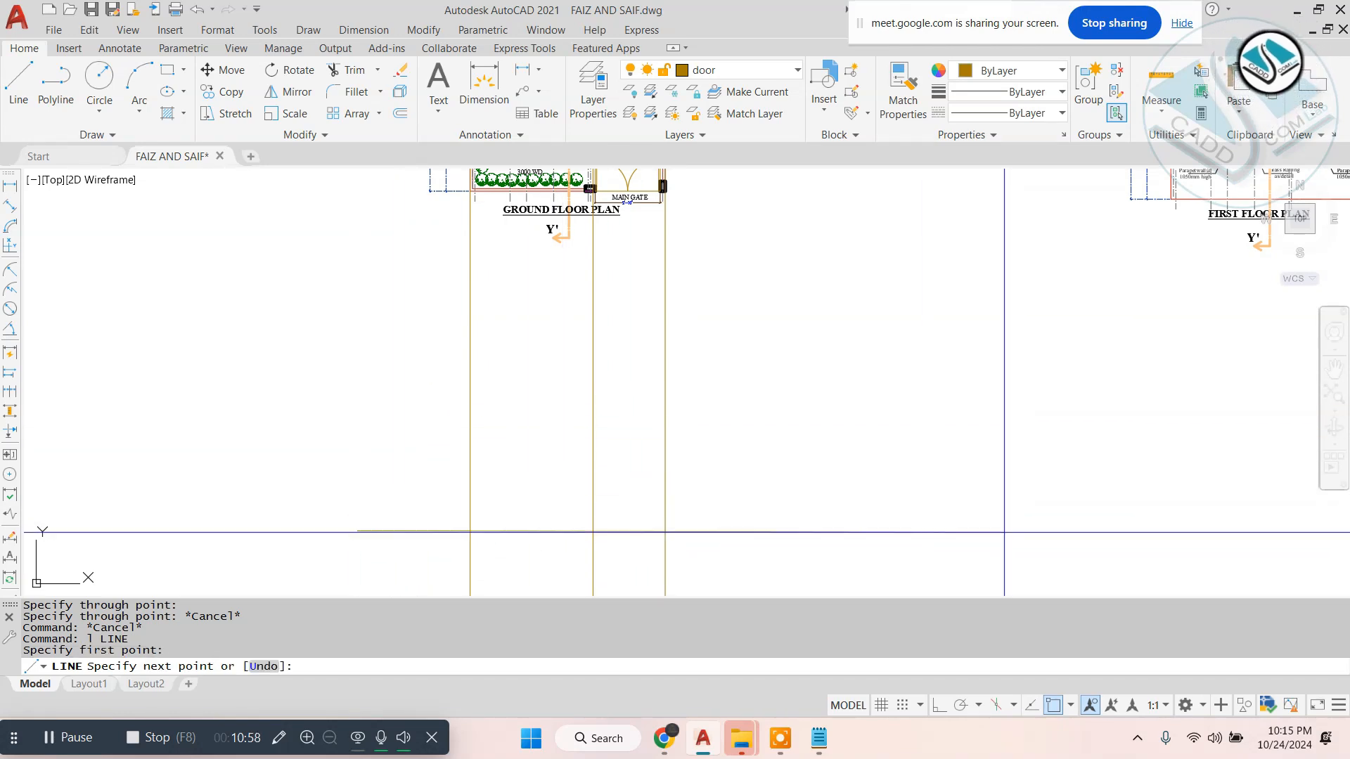
left_click(940, 706)
key("Escape")
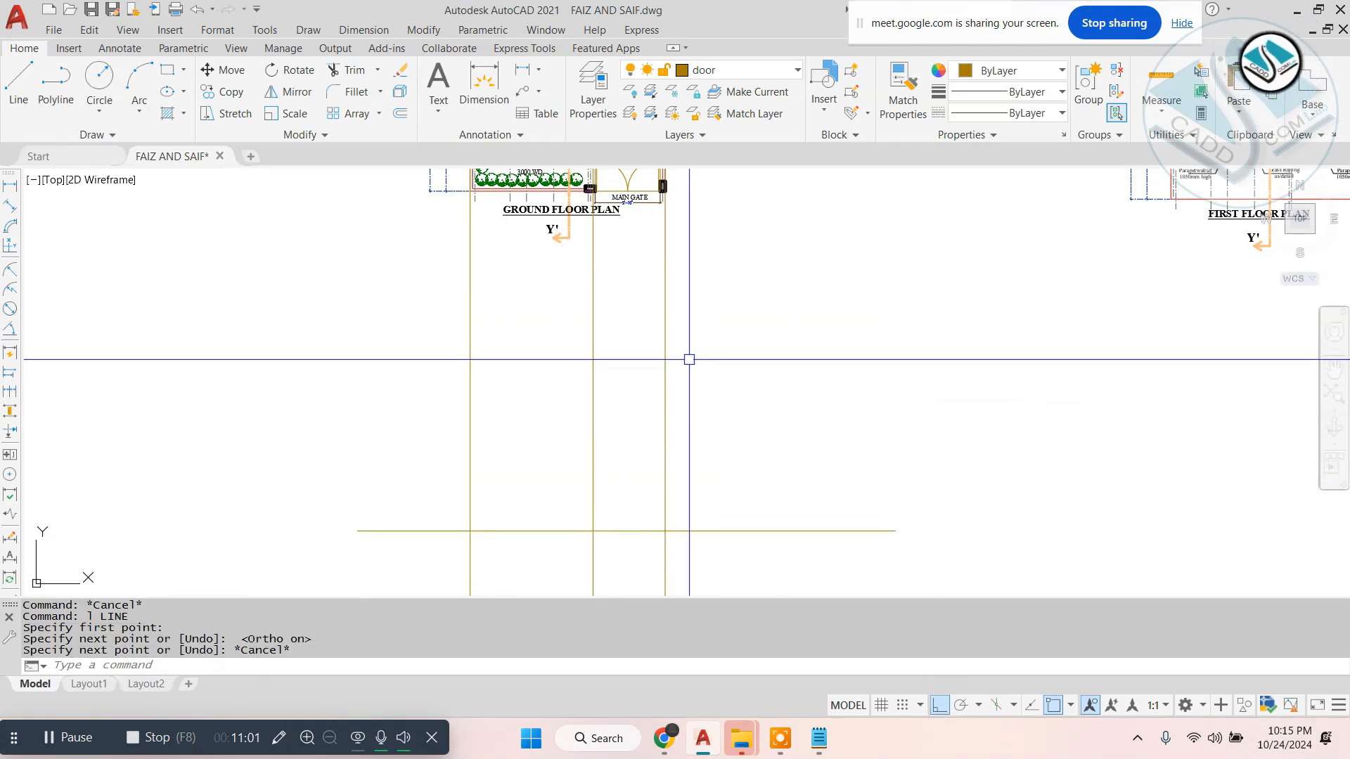
- Trim the construction lines below the ground line and the ground line's ends beyond the outer construction lines
middle_click_drag(644, 358, 697, 294)
type("tr")
key("space")
key("space")
left_click(816, 350)
left_click(793, 484)
left_click(818, 522)
left_click(396, 567)
left_click(455, 404)
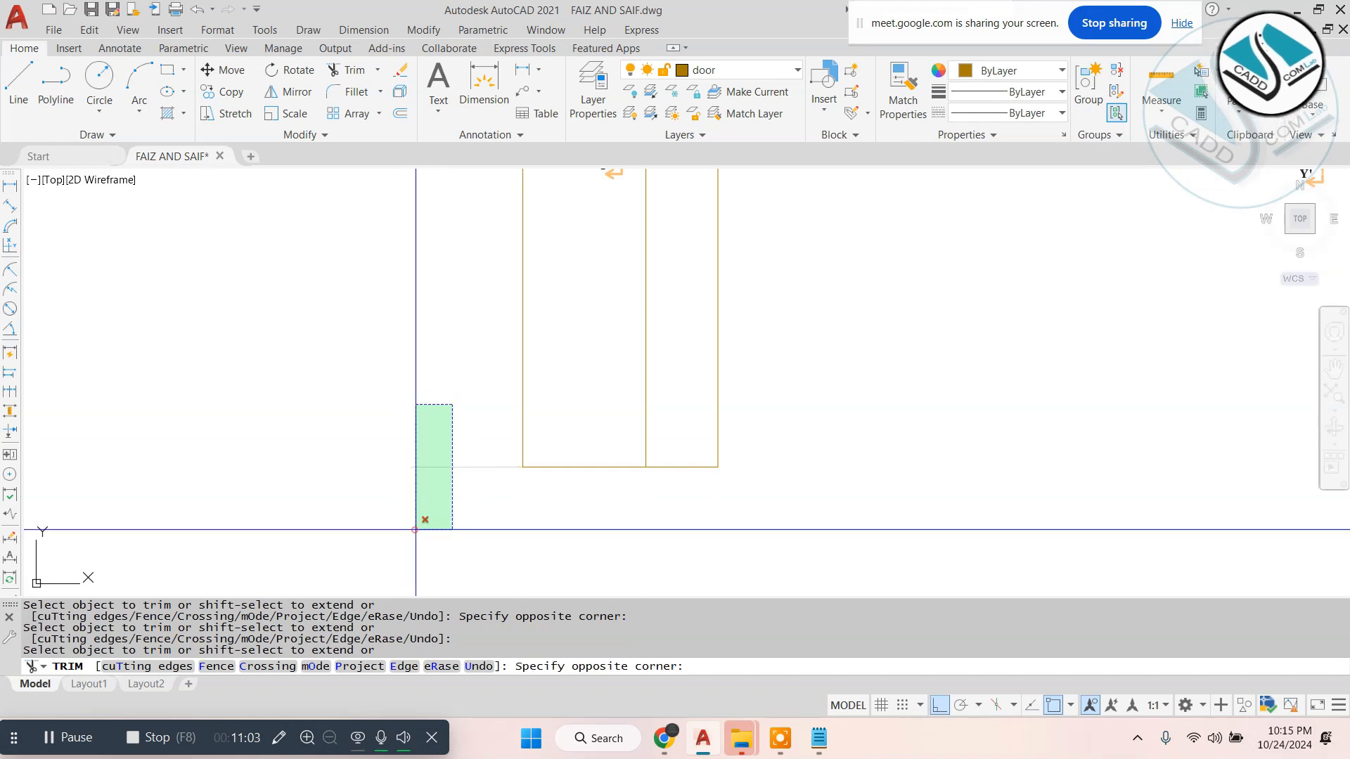
left_click(416, 530)
key("Escape")
key("Escape")
- Offset the ground line upward by 11 feet
type("o")
key("space")
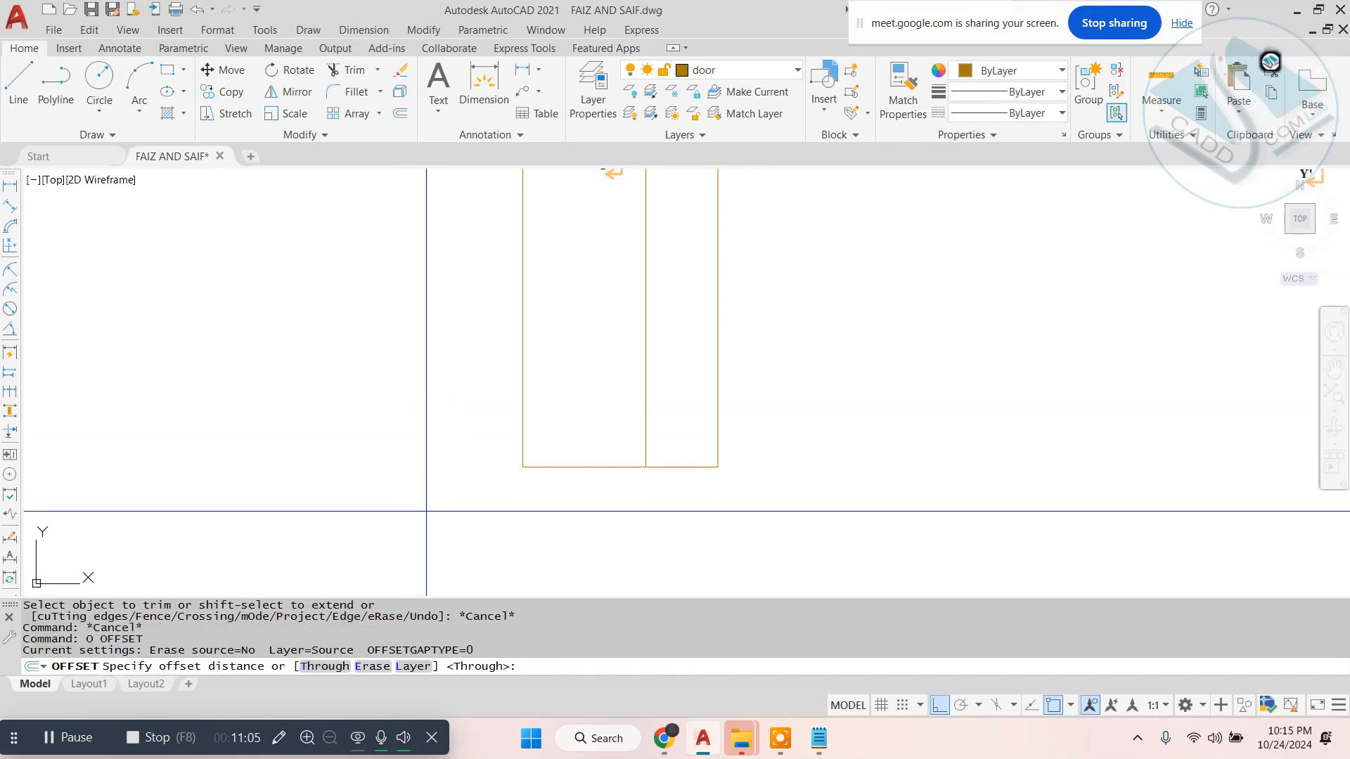
type("11")
key("Return")
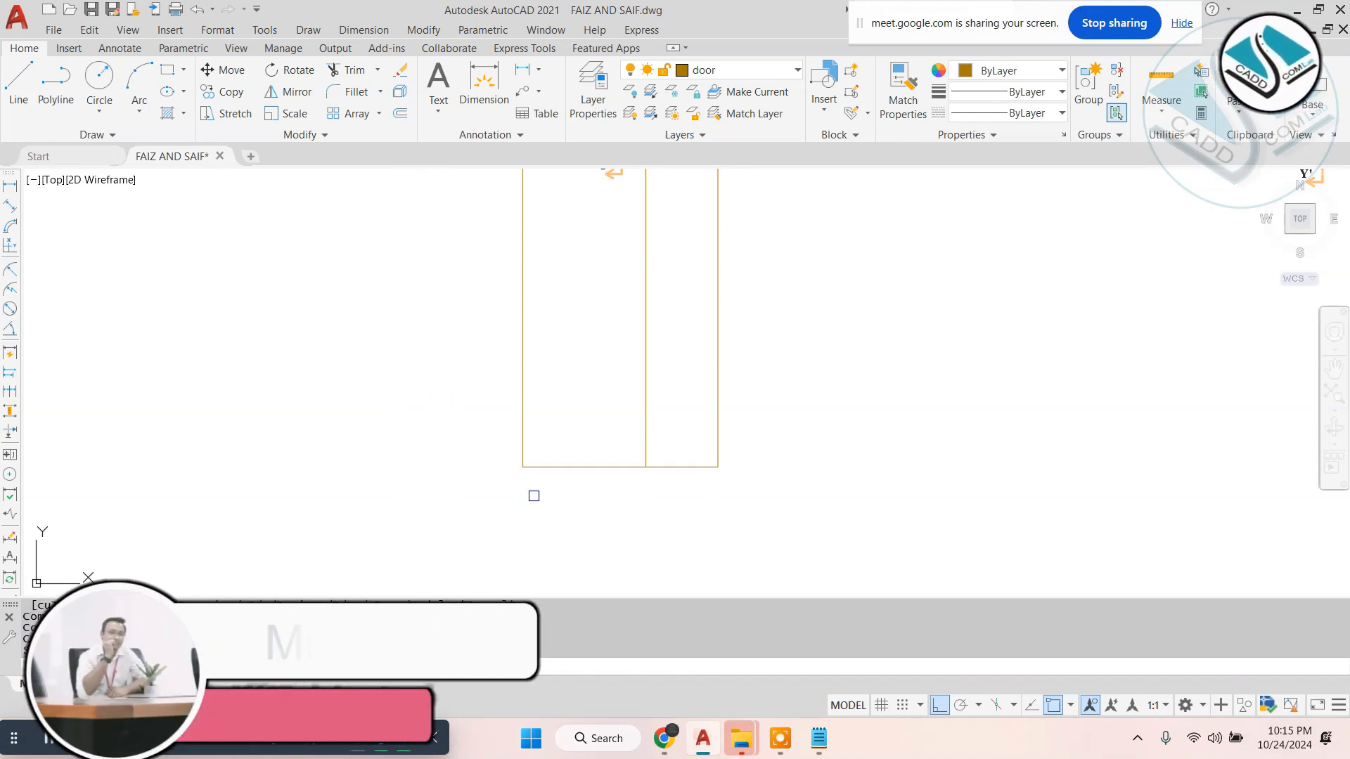
left_click(561, 466)
left_click(681, 346)
- Trim the vertical construction lines above the offset line
type("tr")
key("space")
key("space")
left_click(837, 305)
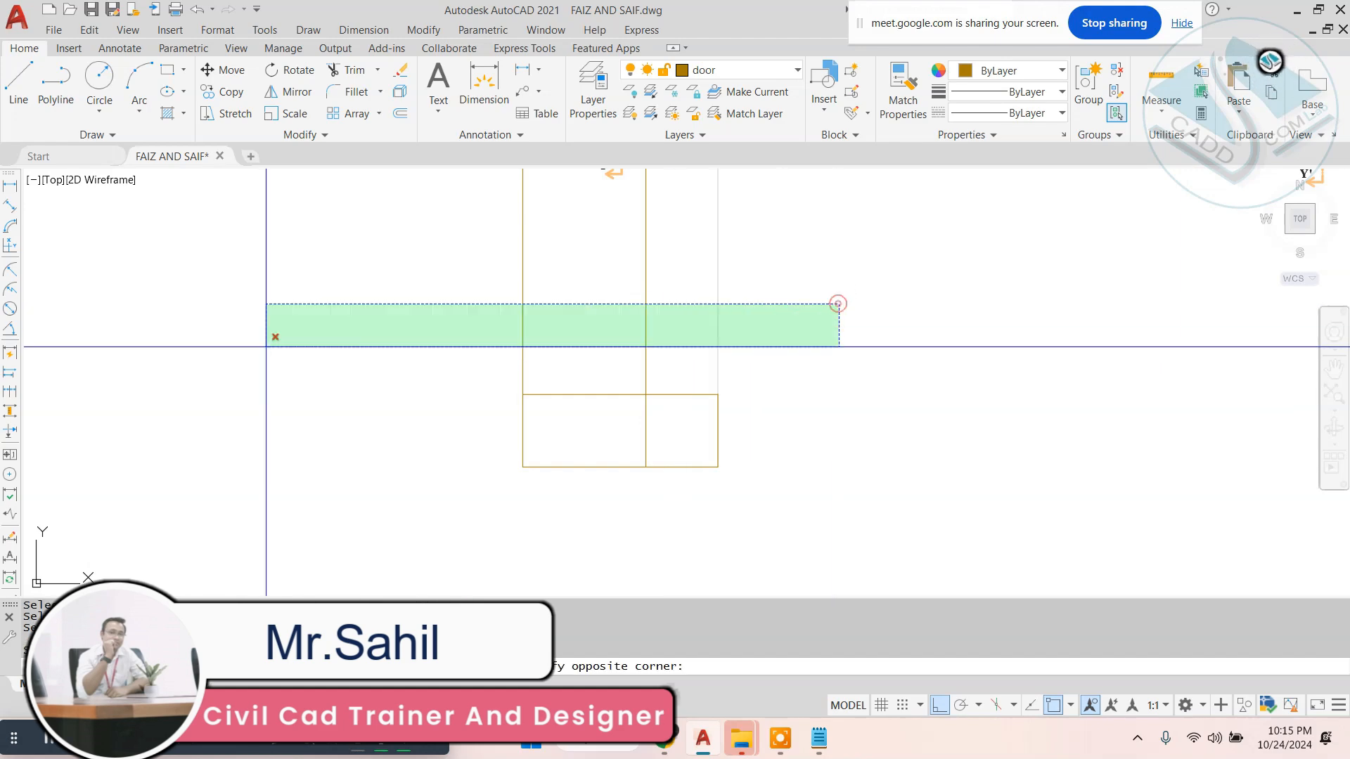
left_click(268, 347)
key("space")
- Move the trimmed two-bay outline straight up, closer beneath the ground floor plan
left_click(826, 356)
left_click(410, 520)
scroll(410, 520, "down", 3)
key("Escape")
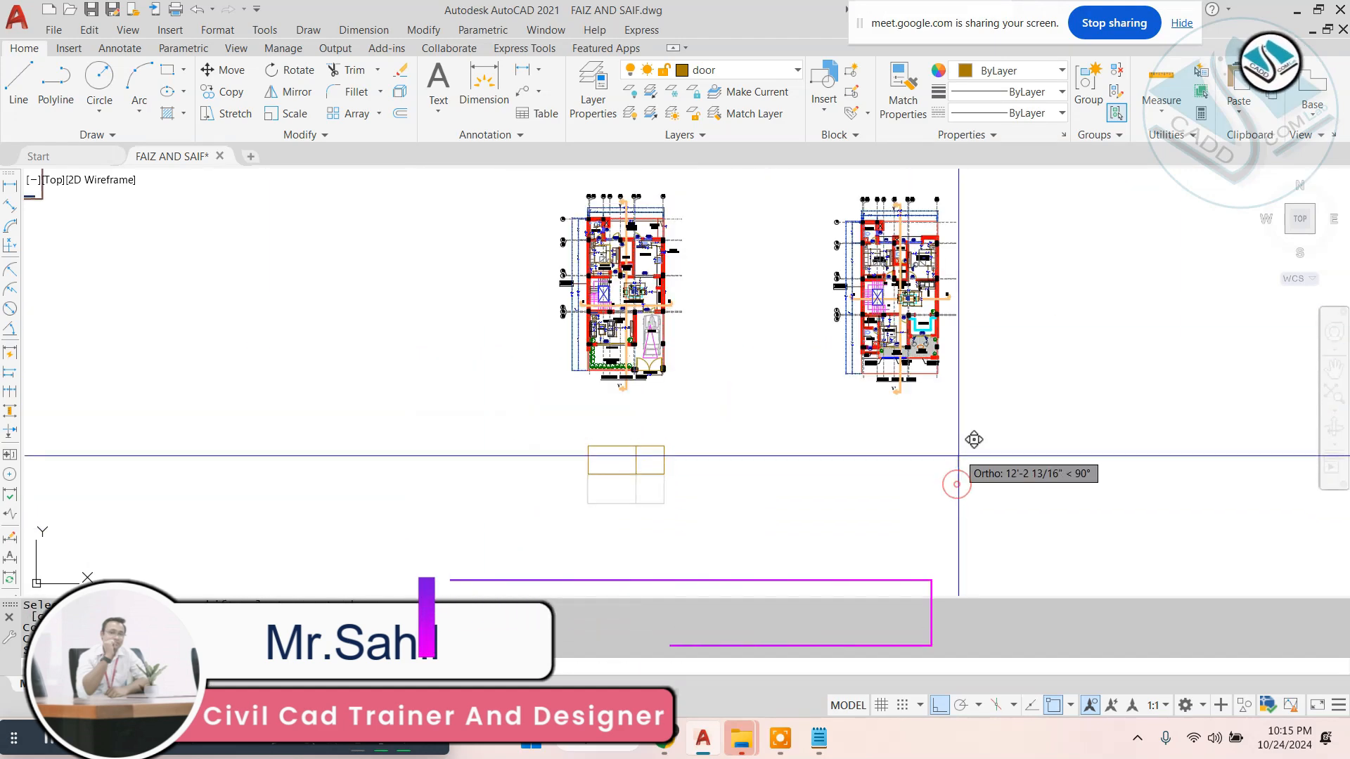
- Change the color of the whole two-bay outline below the ground floor plan to black
scroll(645, 434, "up", 5)
middle_click_drag(717, 392, 817, 269)
left_click(921, 280)
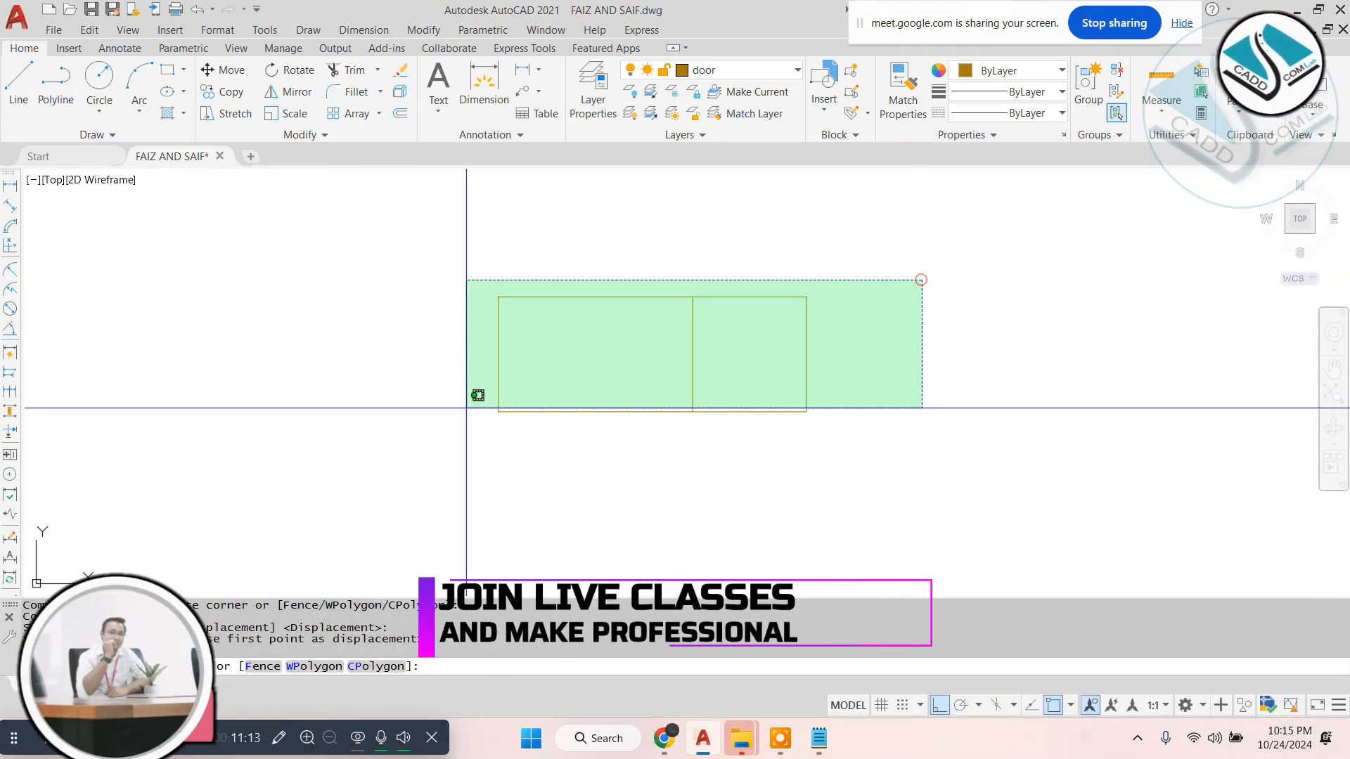
left_click(341, 498)
left_click(1016, 60)
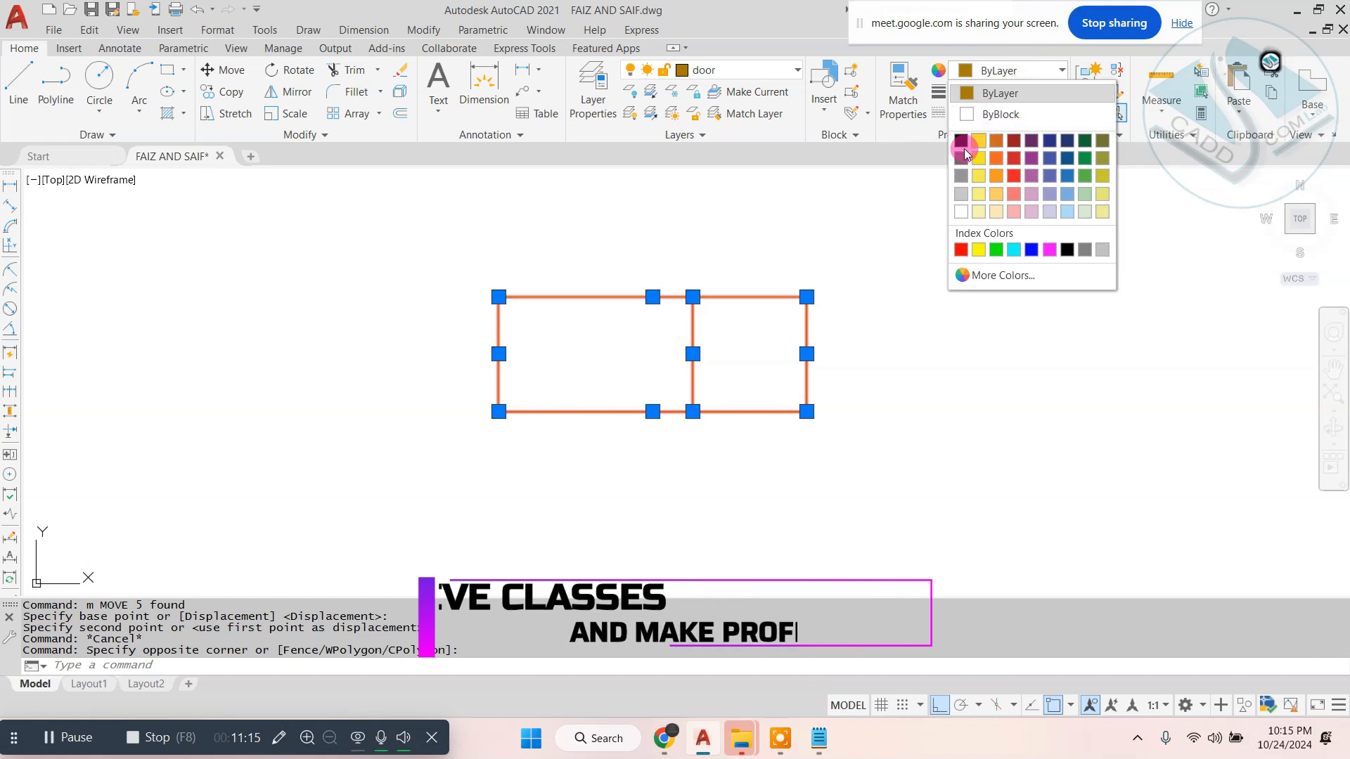
left_click(962, 148)
key("Escape")
key("Escape")
- In the Notepad command notes, complete the second line as "2-(layer-)---" and return to the drawing
left_click(818, 739)
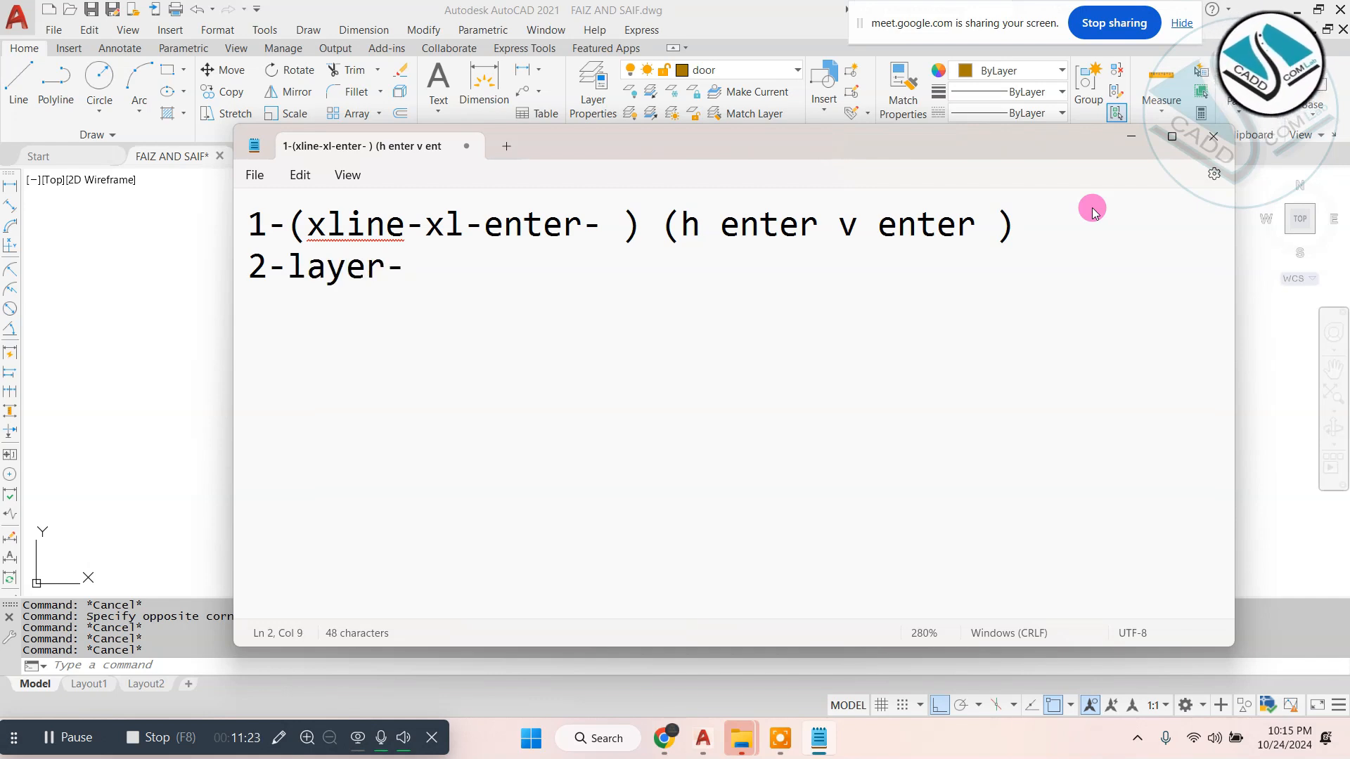
type(")")
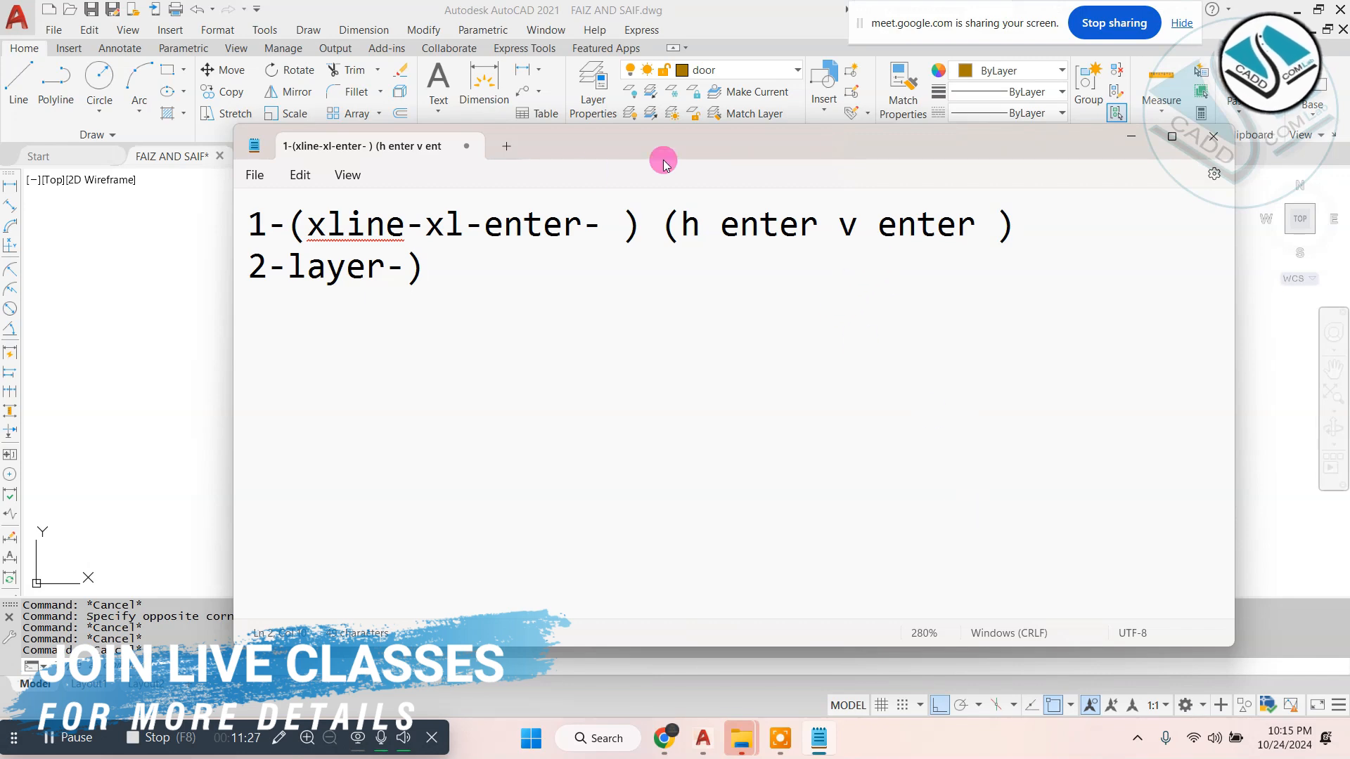
left_click(289, 267)
type("(")
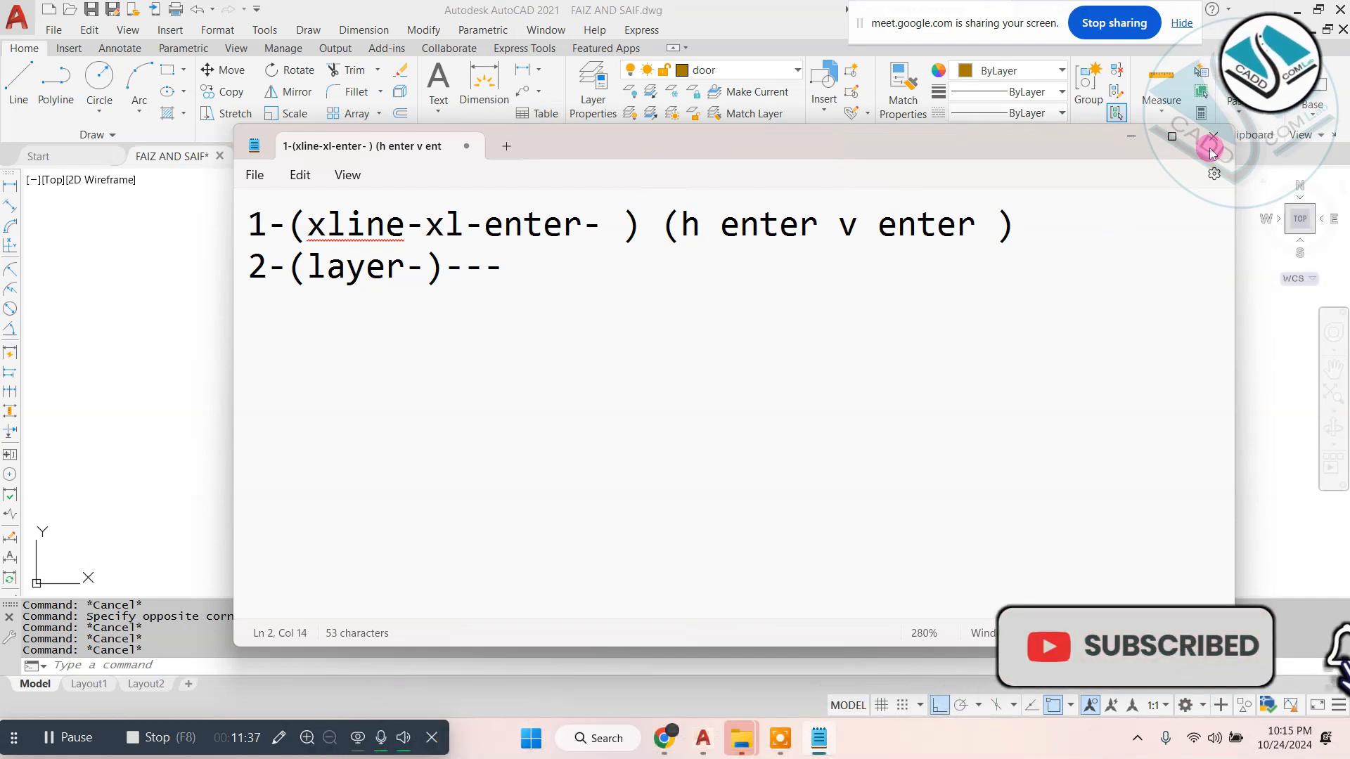
left_click(1132, 135)
left_click(890, 251)
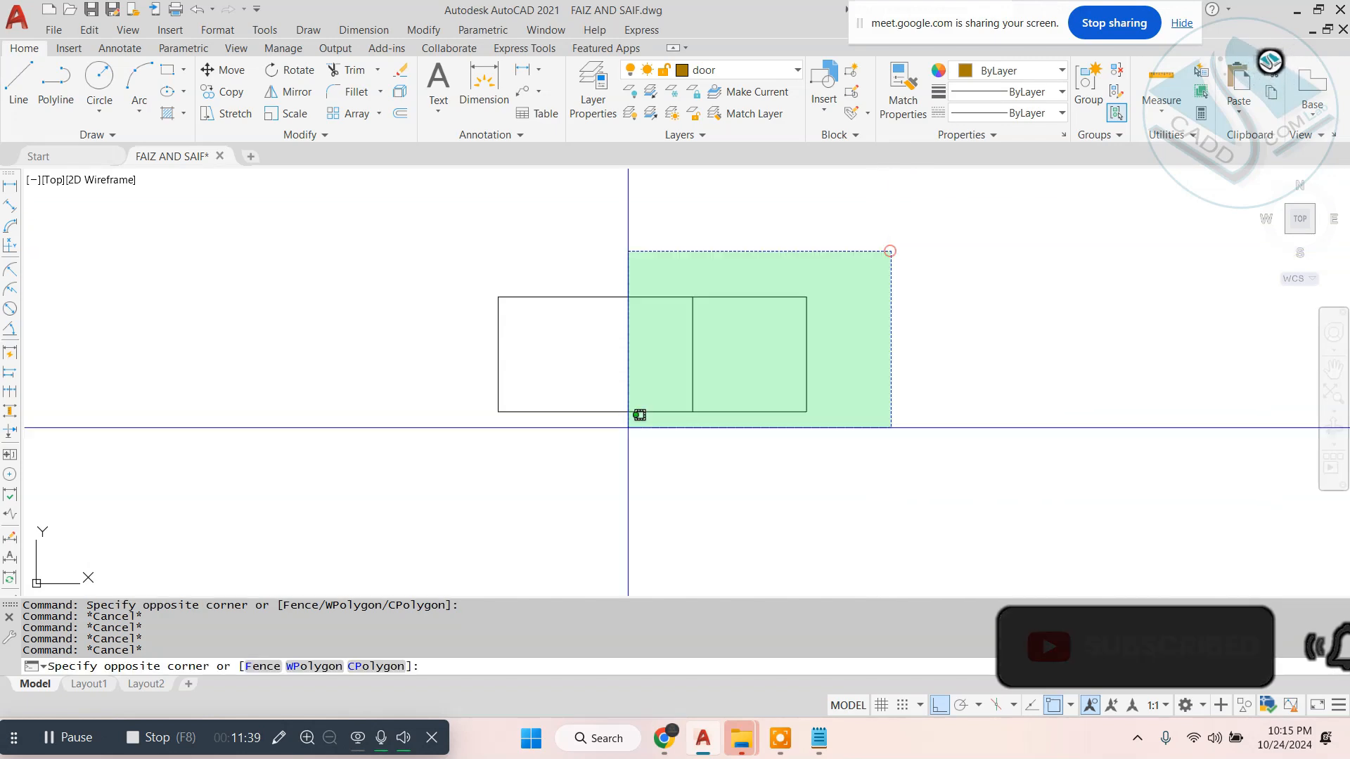
left_click(639, 415)
key("Escape")
key("Escape")
- Draw vertical construction lines through both edges of the SD1 sliding door opening at the ground floor veranda
scroll(669, 437, "down", 5)
scroll(684, 252, "up", 5)
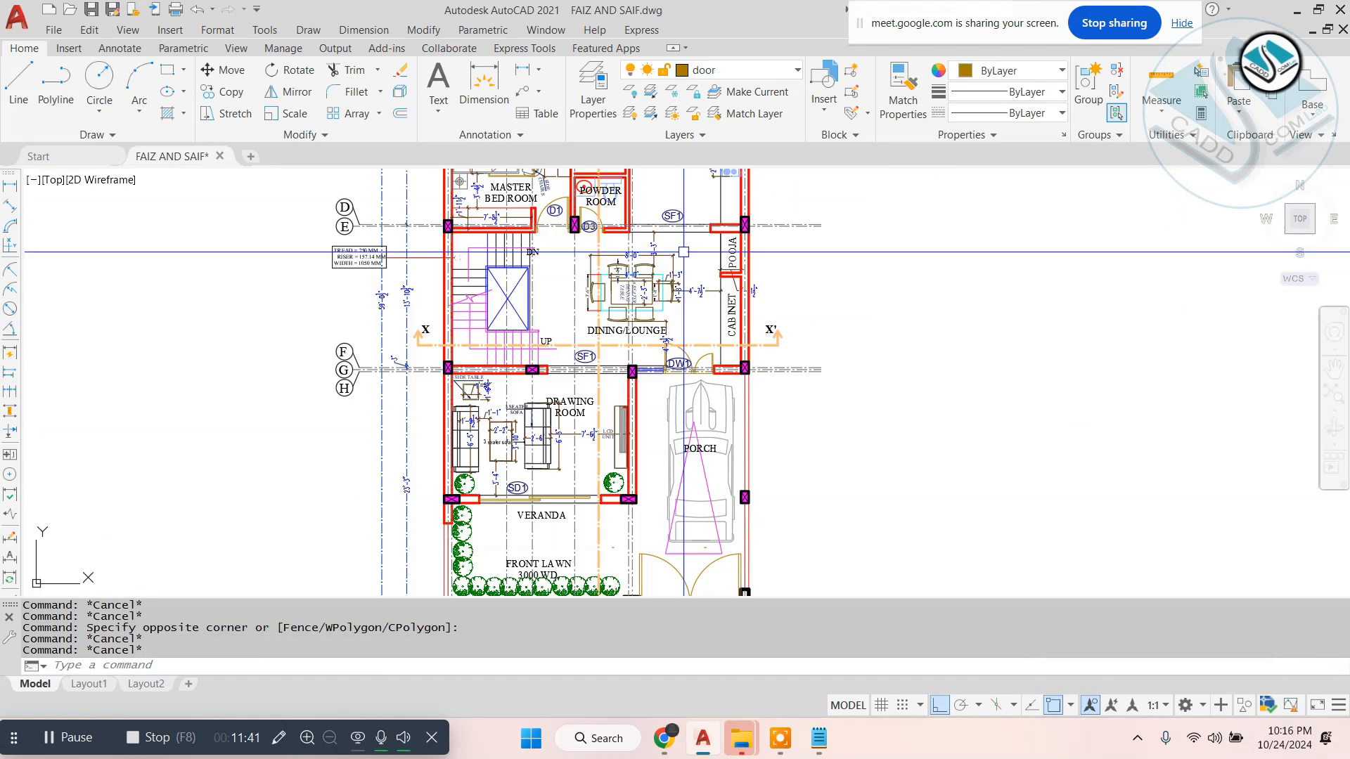
scroll(584, 450, "up", 2)
middle_click_drag(584, 446, 620, 243)
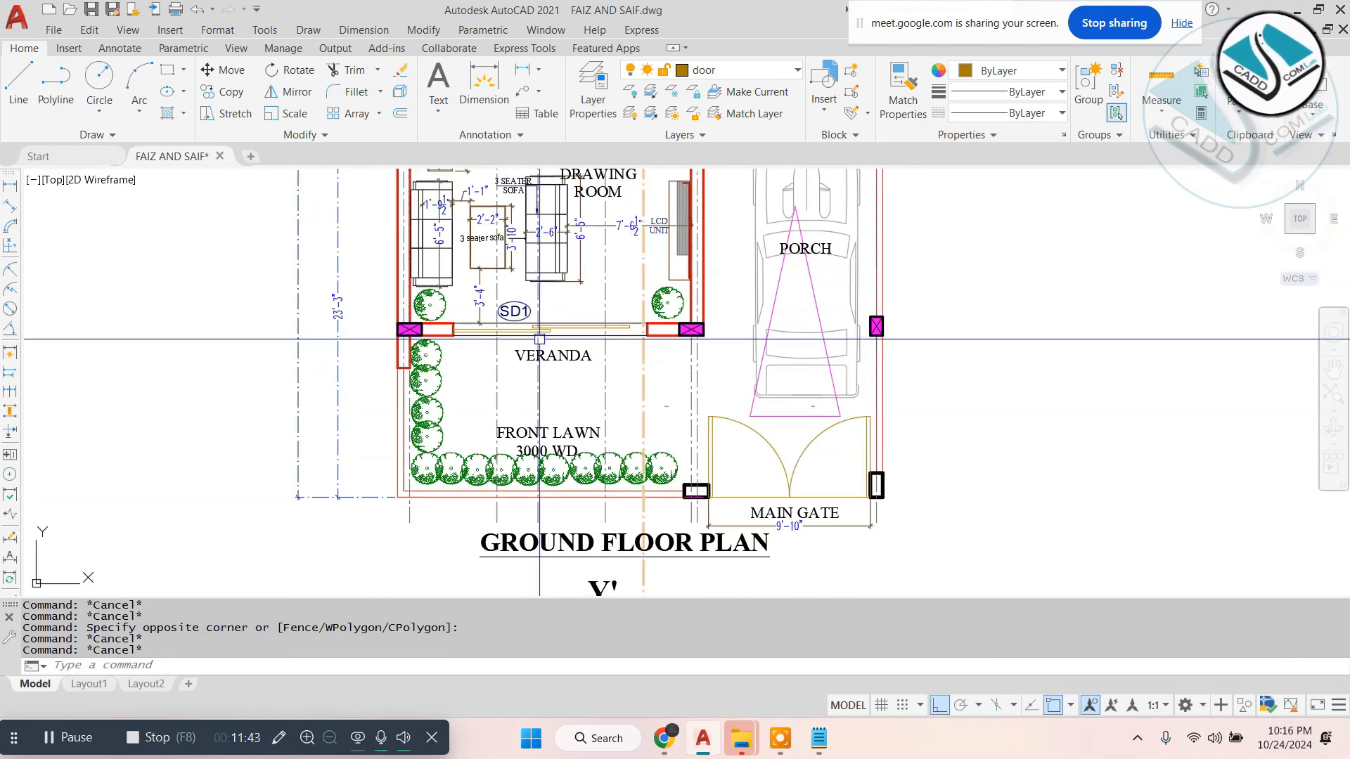
middle_click_drag(539, 340, 562, 305)
scroll(552, 316, "up", 2)
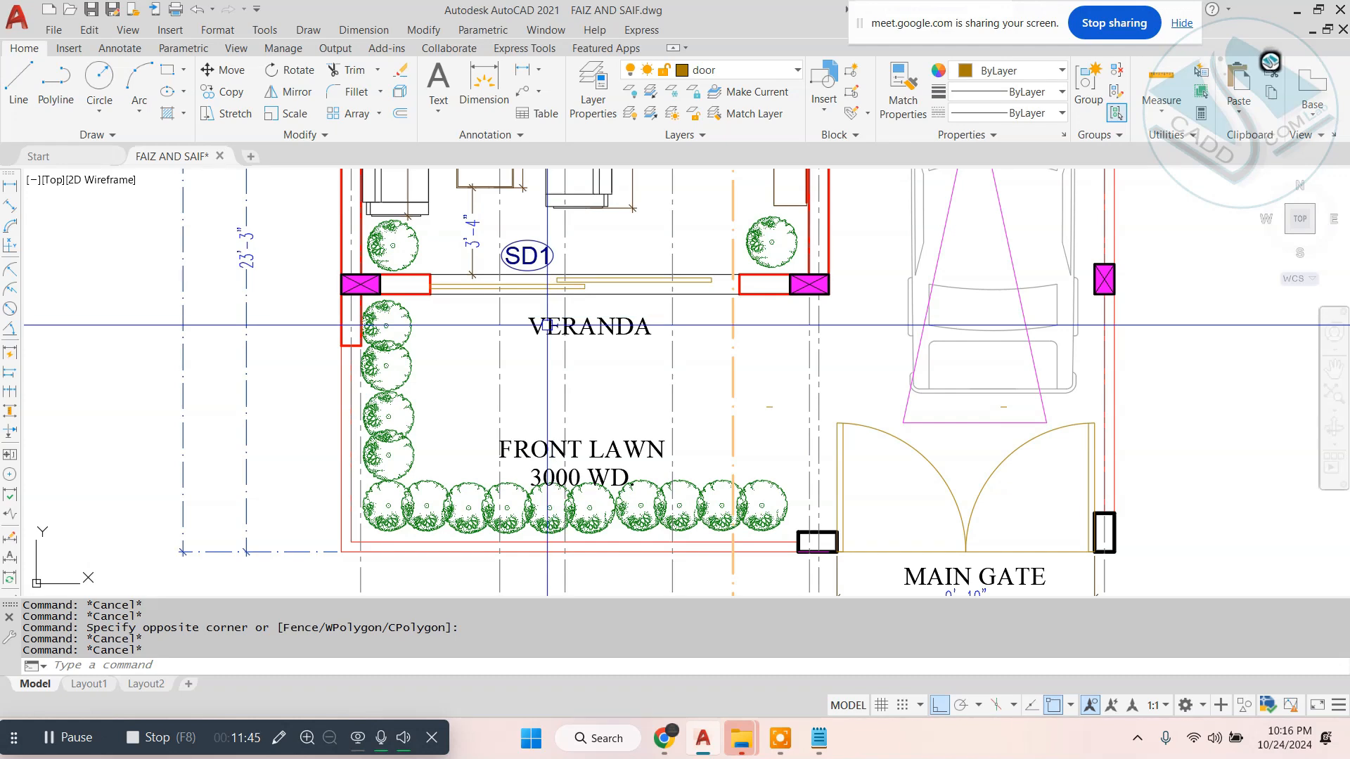
type("xl")
key("Return")
type("v")
key("Return")
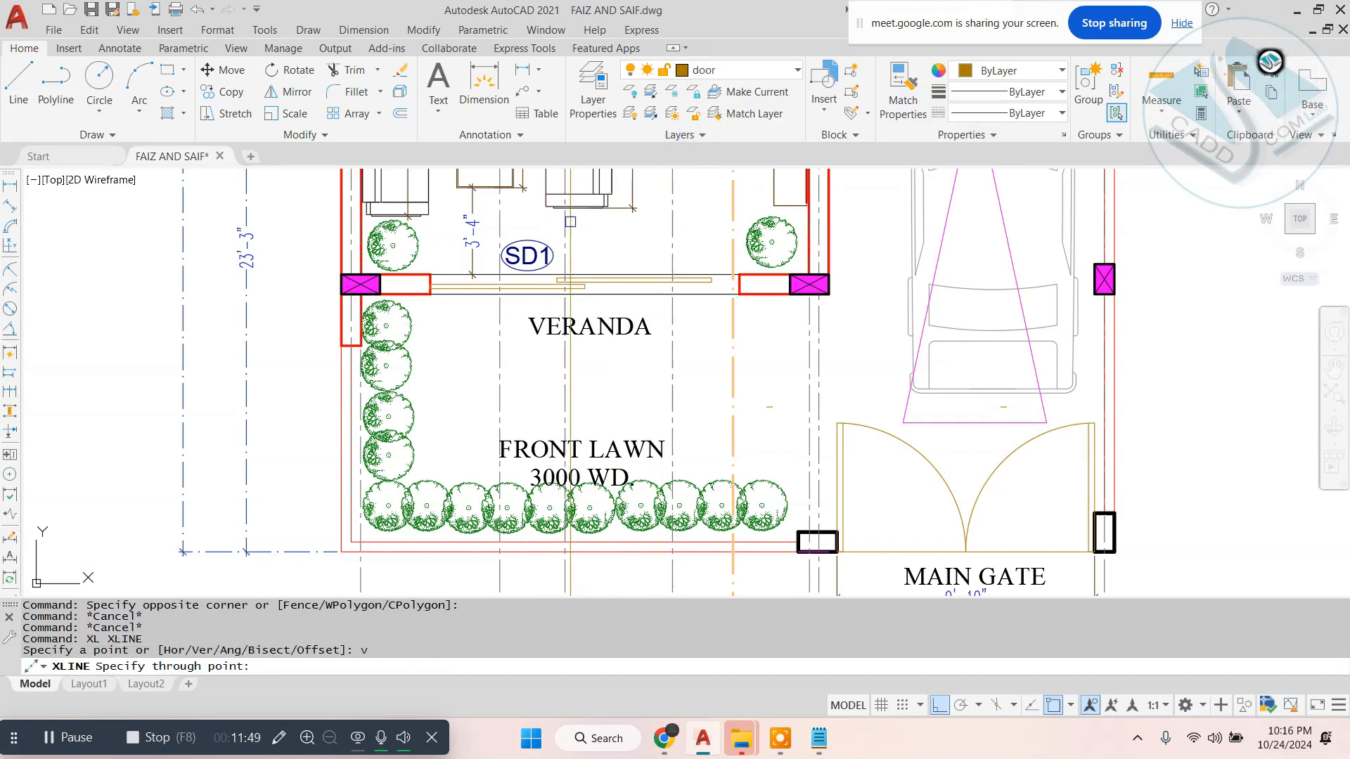
scroll(379, 312, "up", 2)
left_click(461, 284)
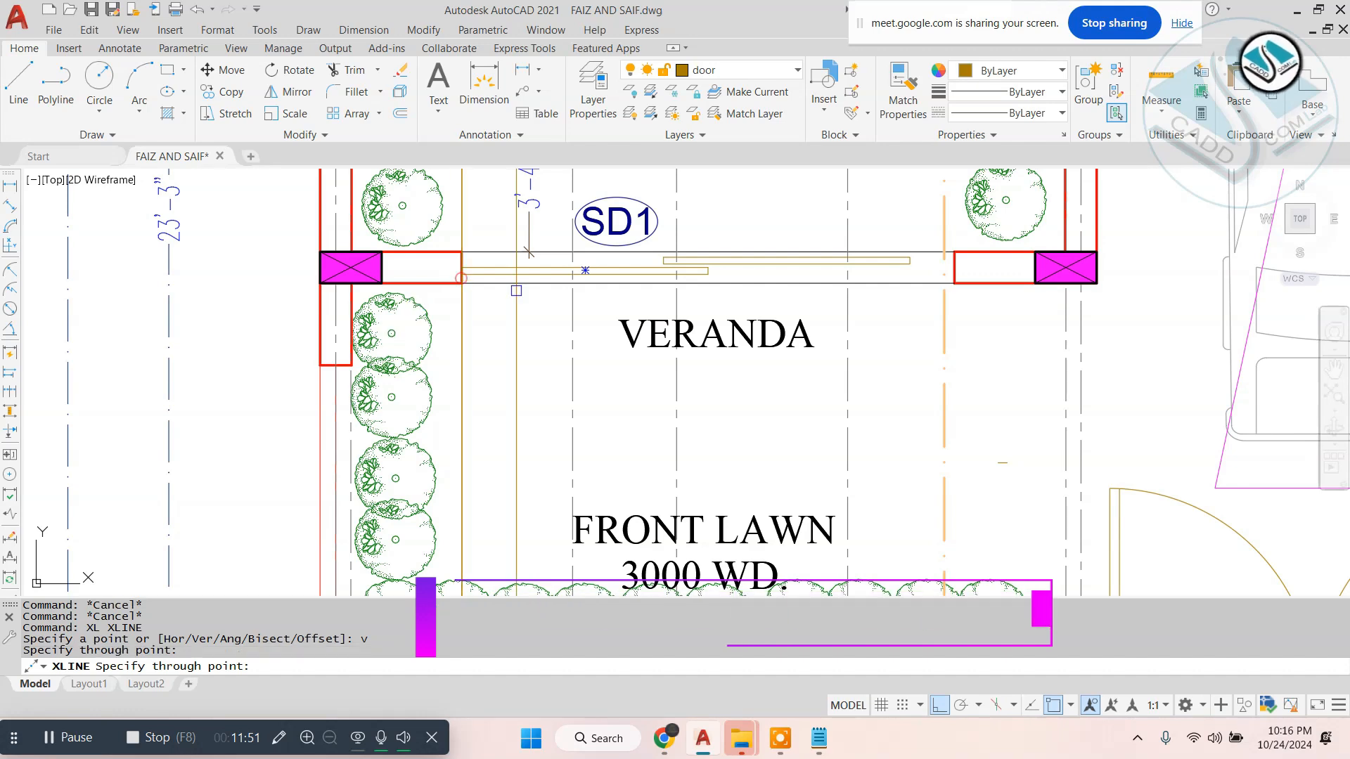
left_click(954, 284)
- Draw vertical construction lines through both edges of the DW1 door opening behind the porch
scroll(954, 283, "down", 4)
scroll(722, 332, "up", 5)
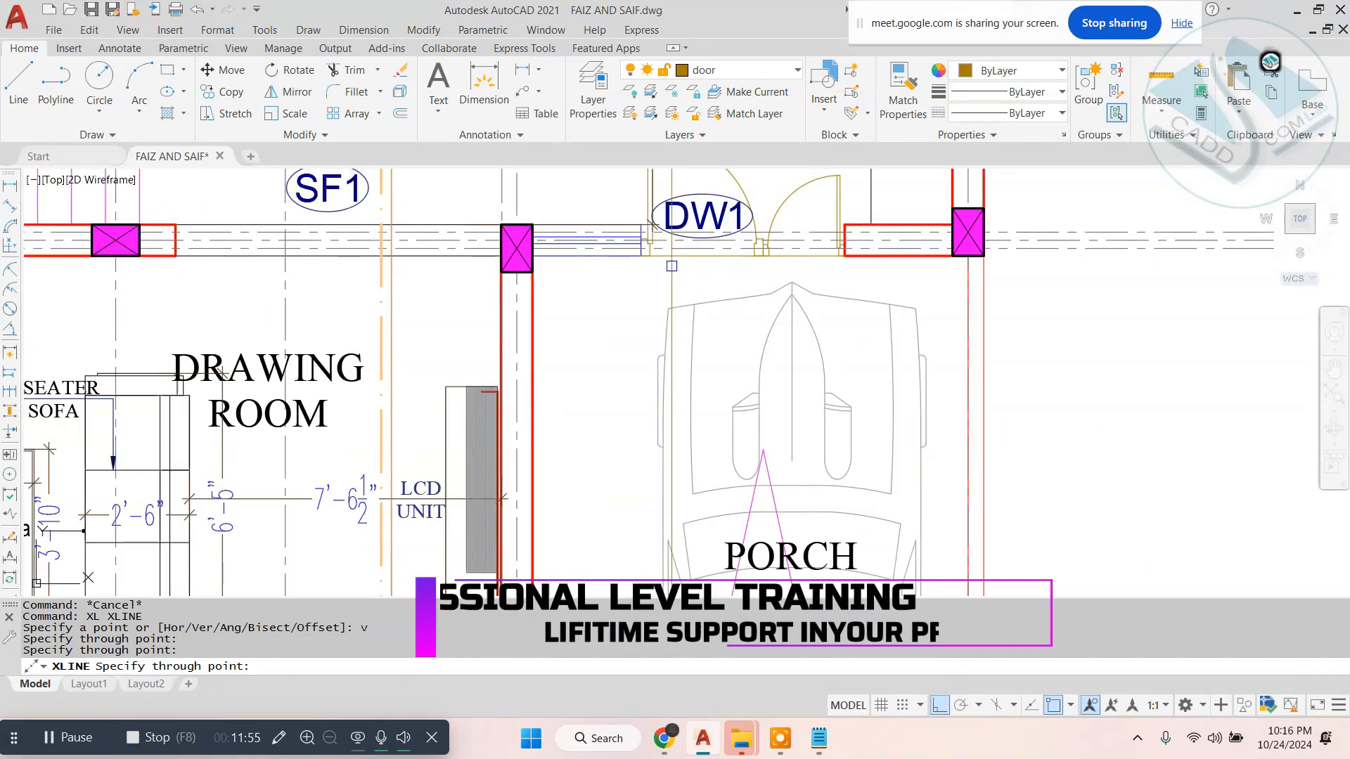
scroll(673, 266, "up", 2)
left_click(633, 239)
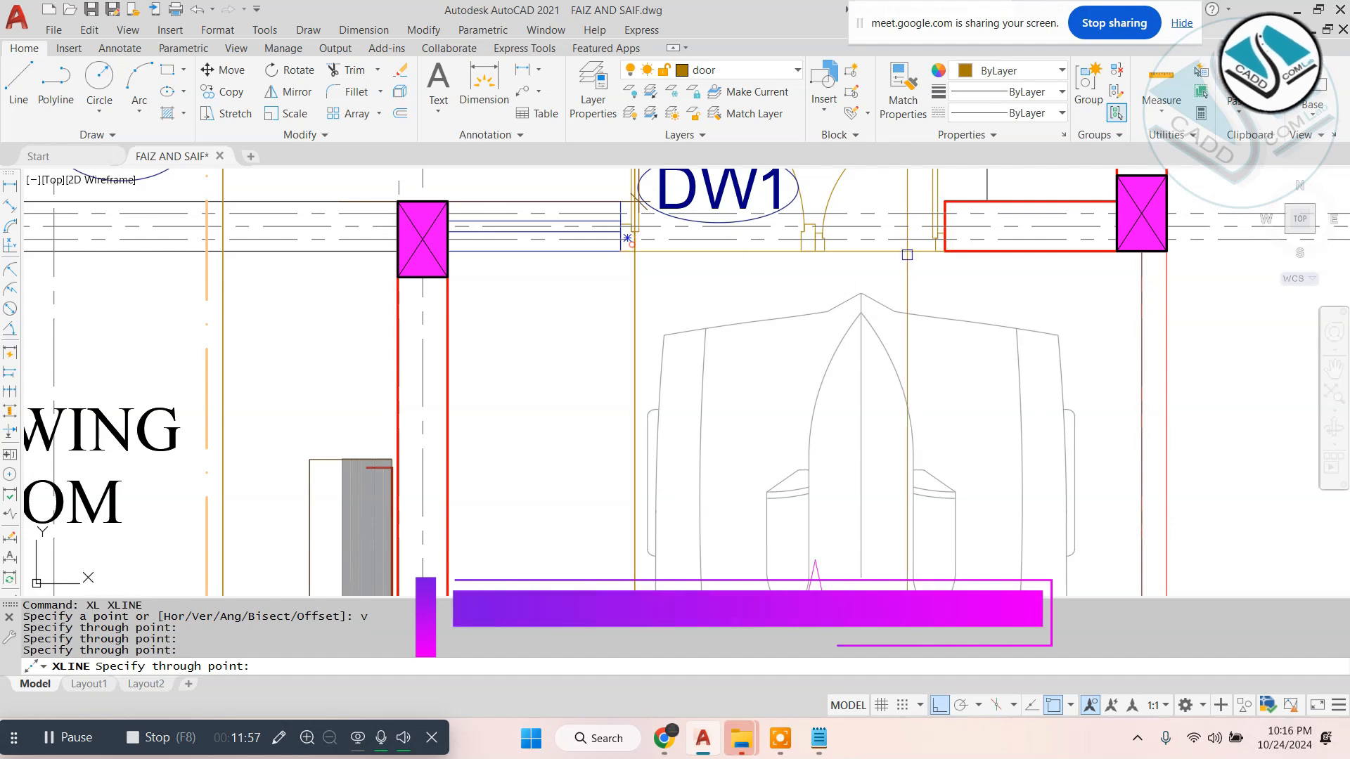
left_click(941, 244)
- End the construction line command and make the WINDOW layer current
left_click(678, 90)
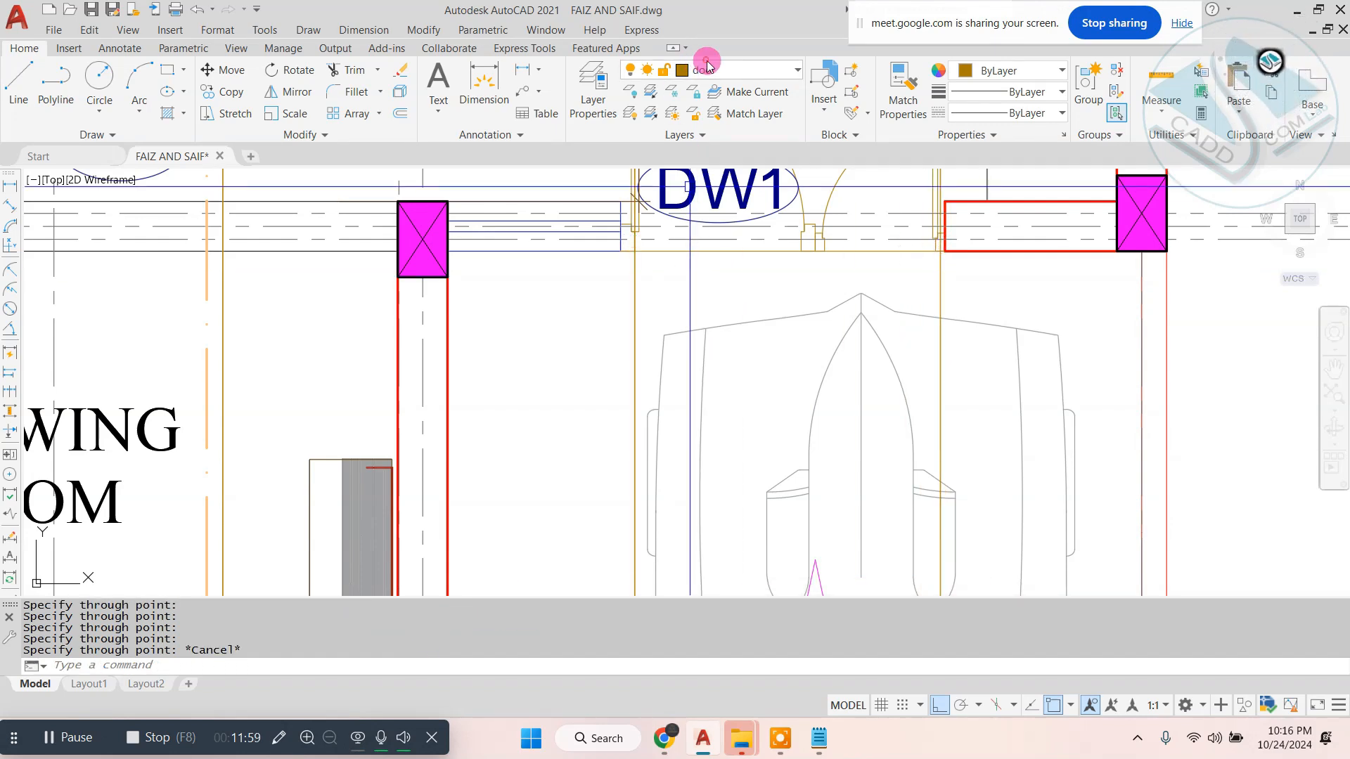
left_click(738, 69)
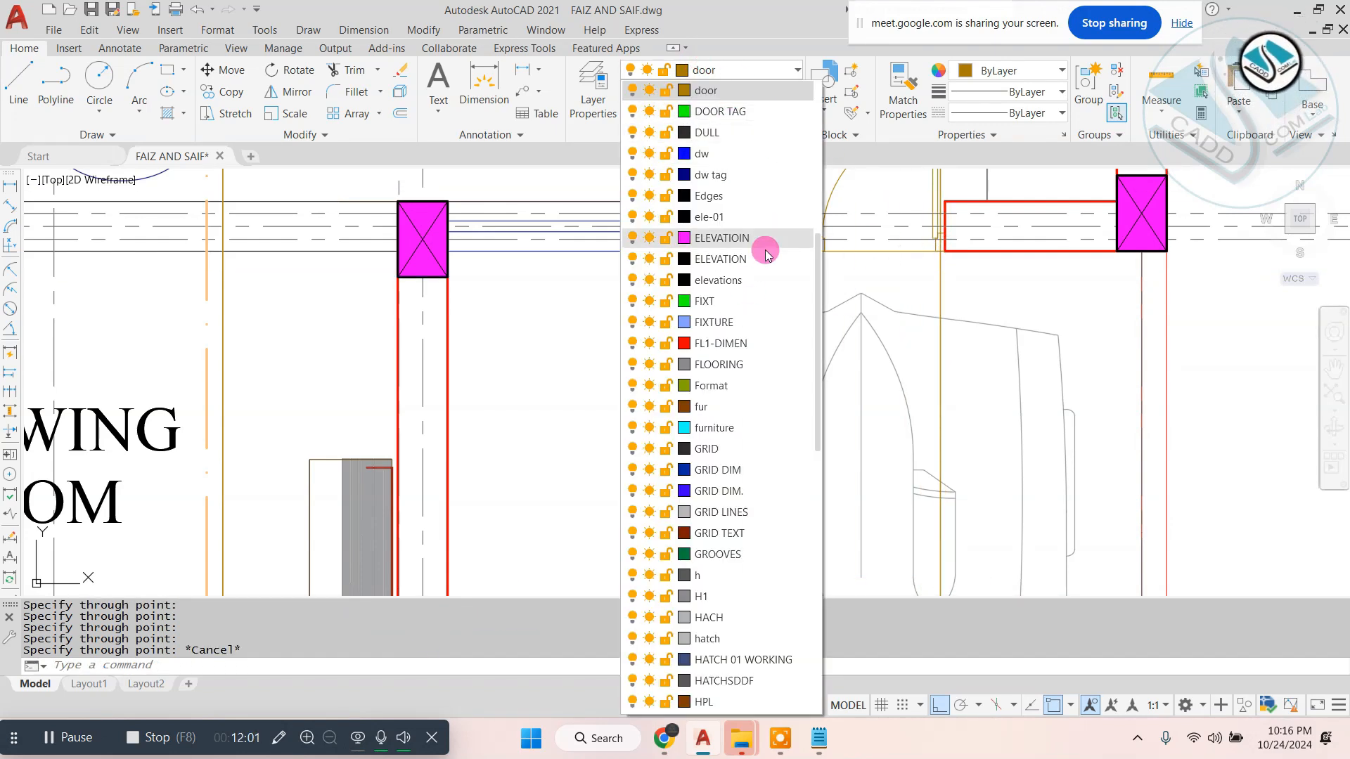
scroll(769, 251, "down", 10)
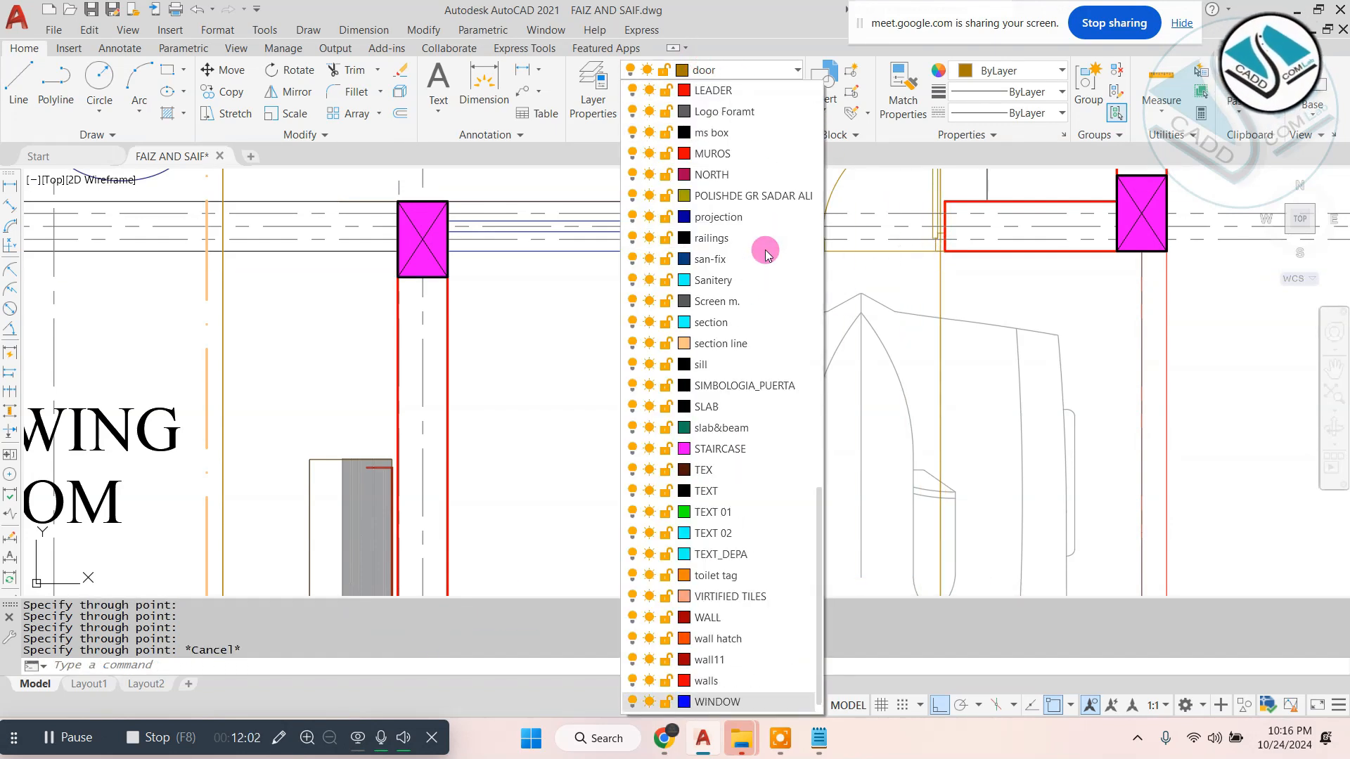
left_click(762, 682)
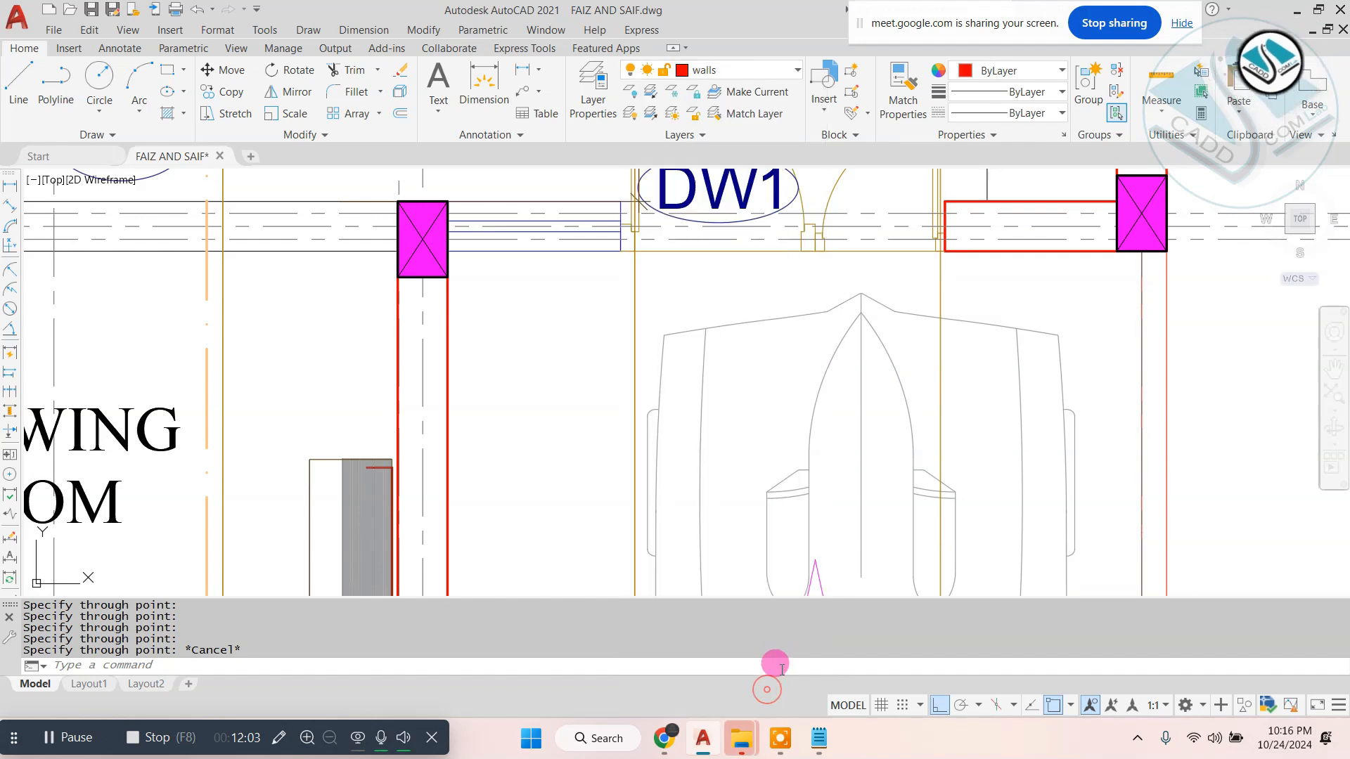
left_click(774, 69)
left_click(744, 680)
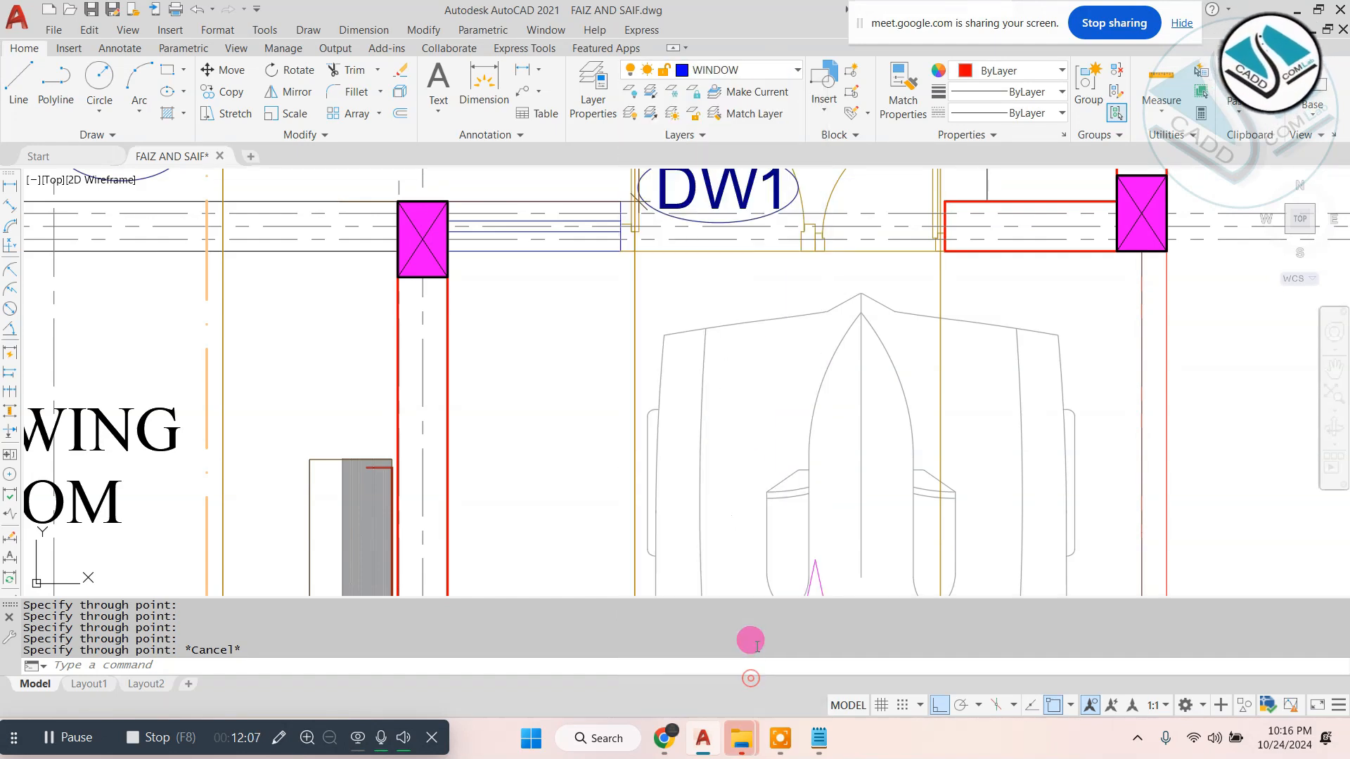
type("x")
key("Return")
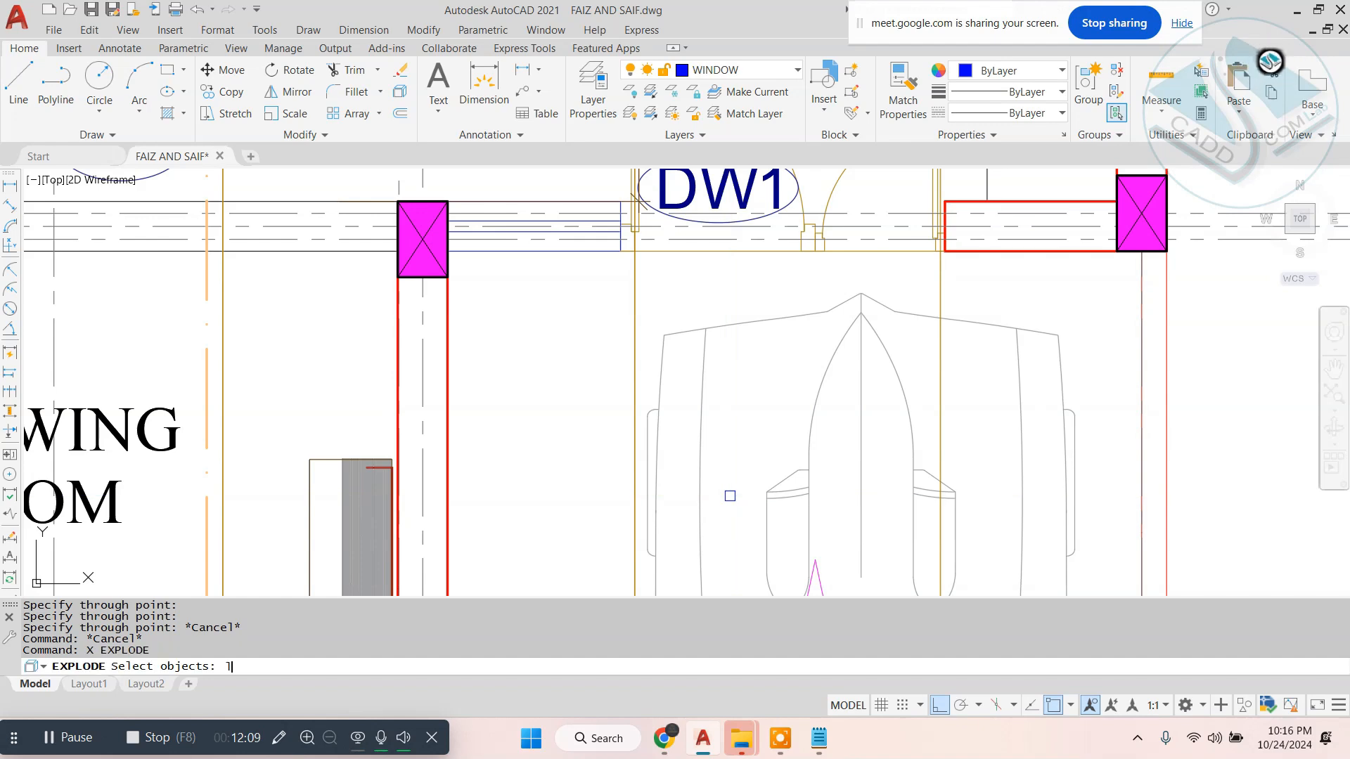
type("lv")
key("Return")
key("Escape")
- Draw vertical construction lines on the WINDOW layer through both edges of the window beside door DW1
type("xl")
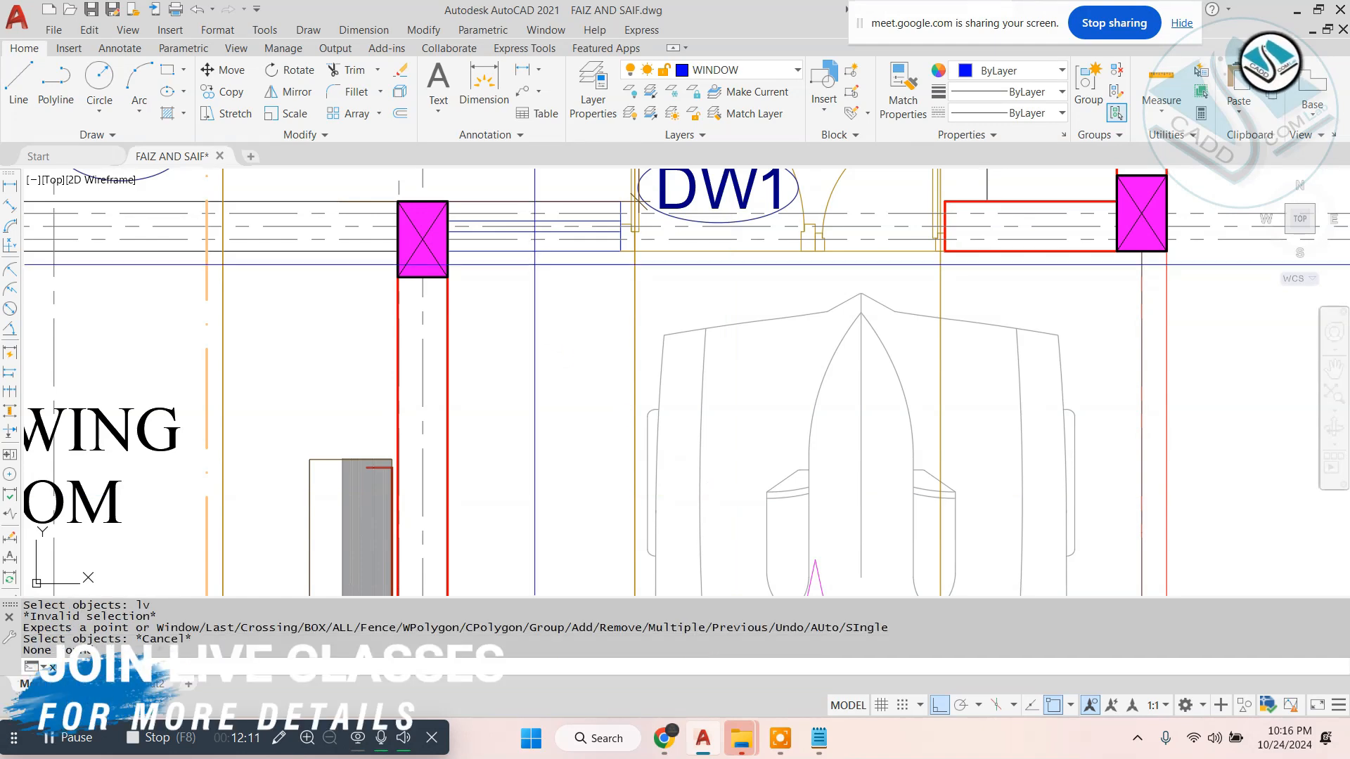
key("Return")
type("v")
key("Return")
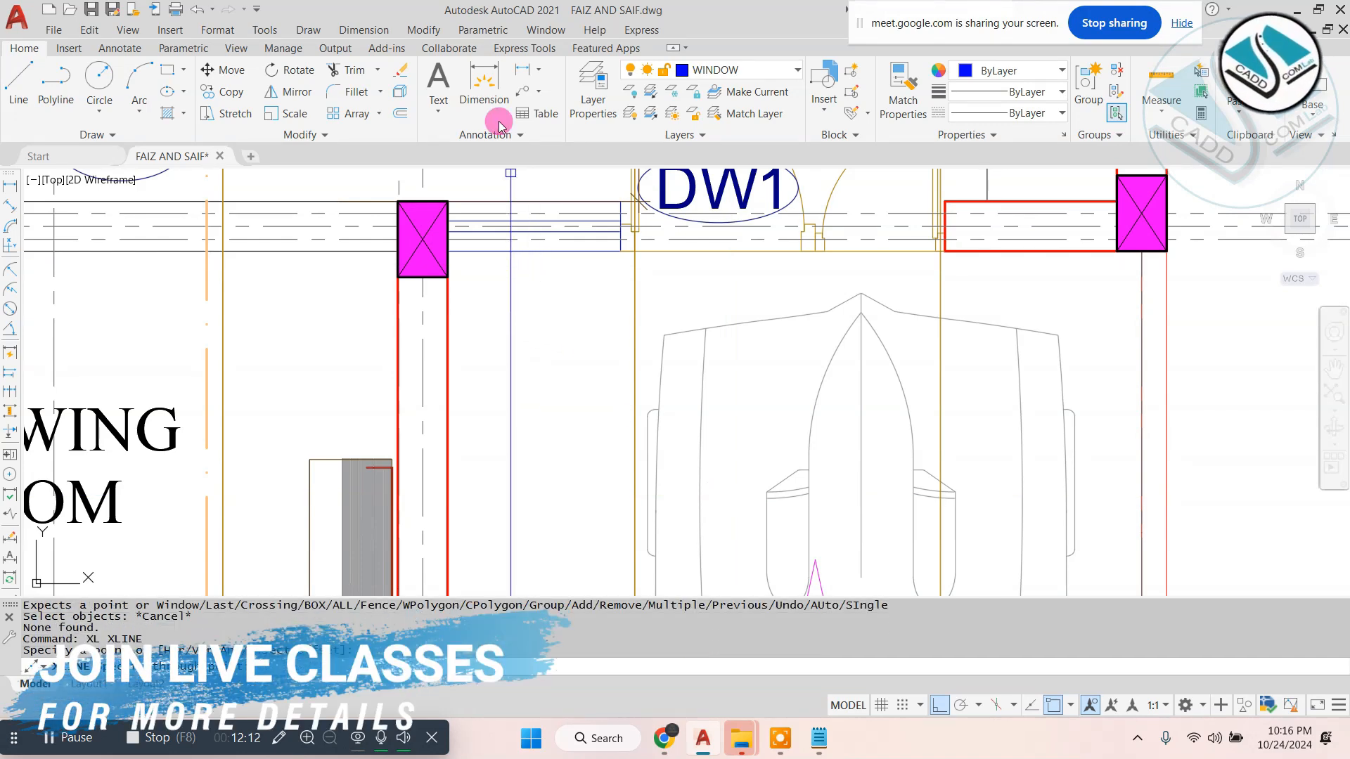
left_click(448, 251)
scroll(621, 251, "down", 5)
scroll(664, 400, "up", 10)
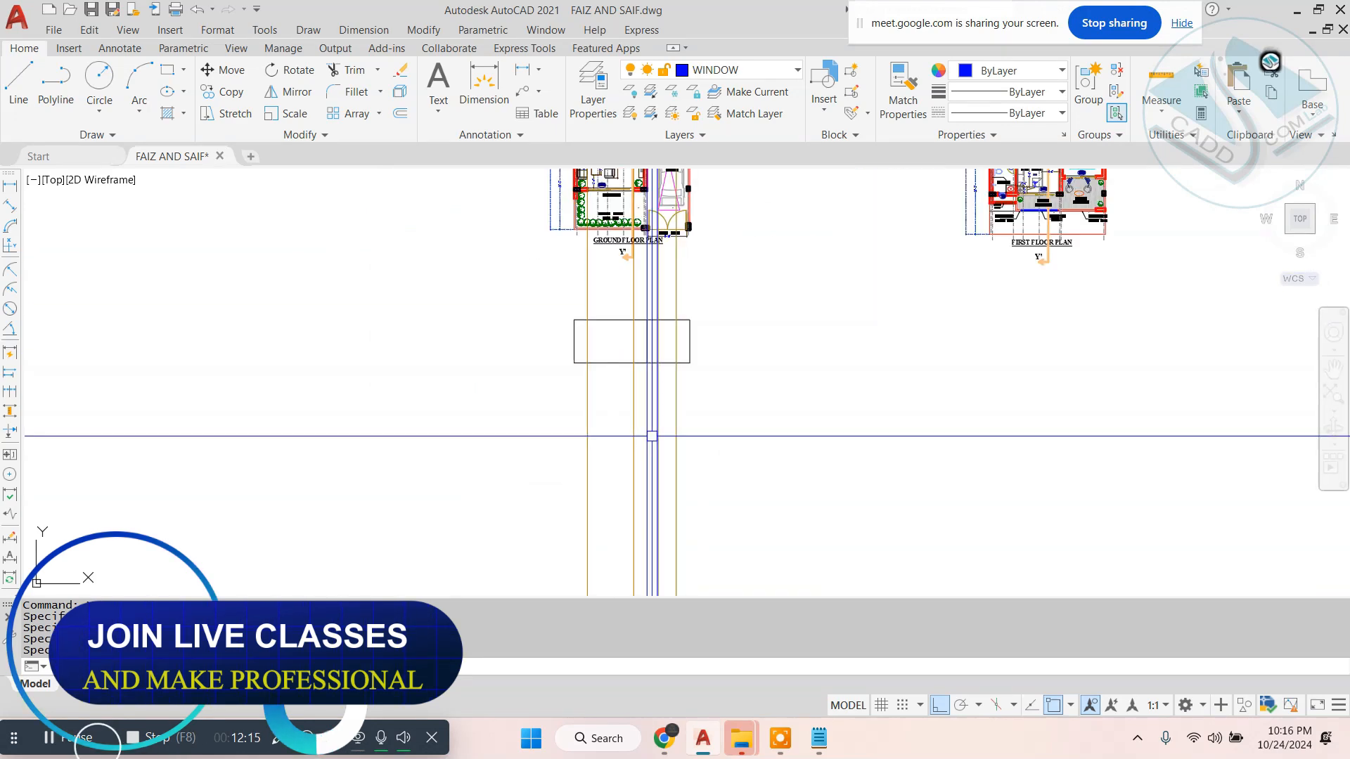
scroll(665, 401, "up", 2)
key("Escape")
key("Escape")
key("Escape")
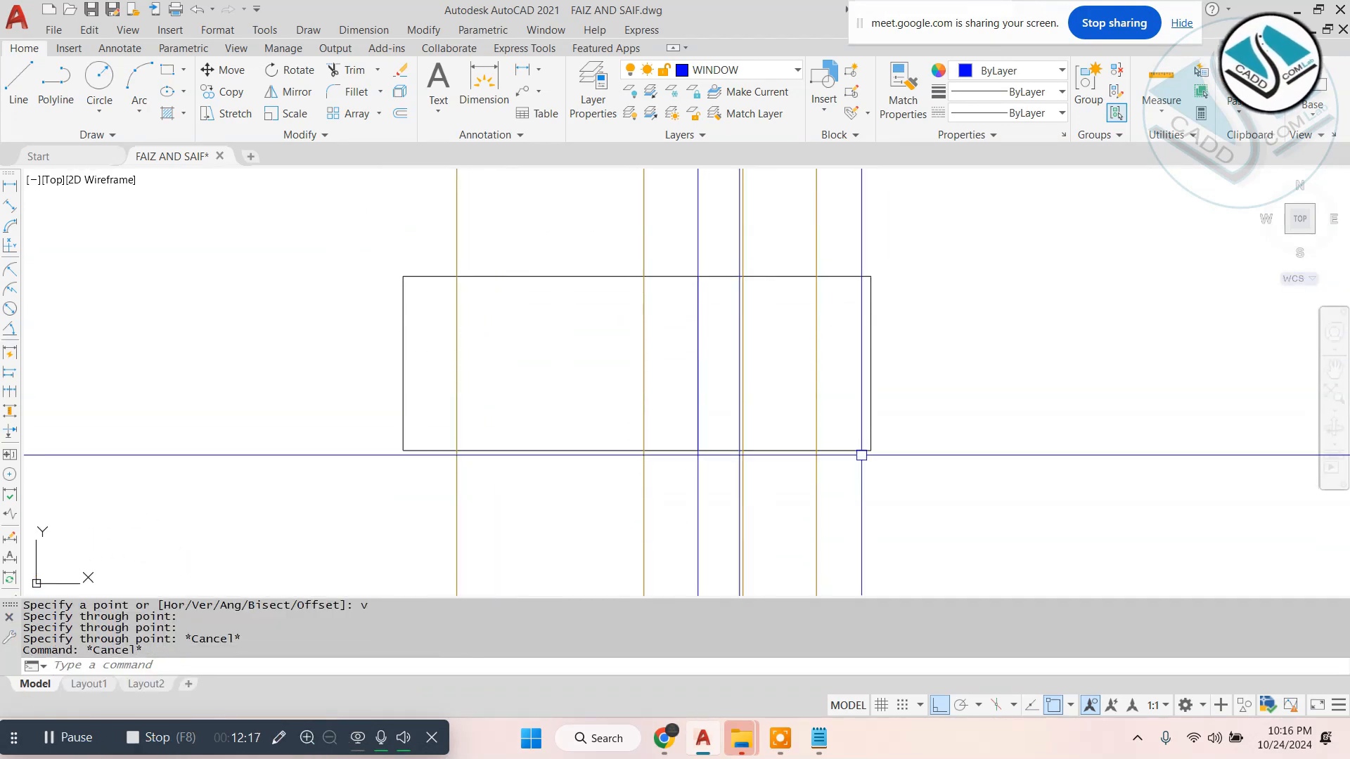
- Offset the elevation's ground line upward by 7 feet for the opening height
type("o")
key("Return")
type("7'")
key("Return")
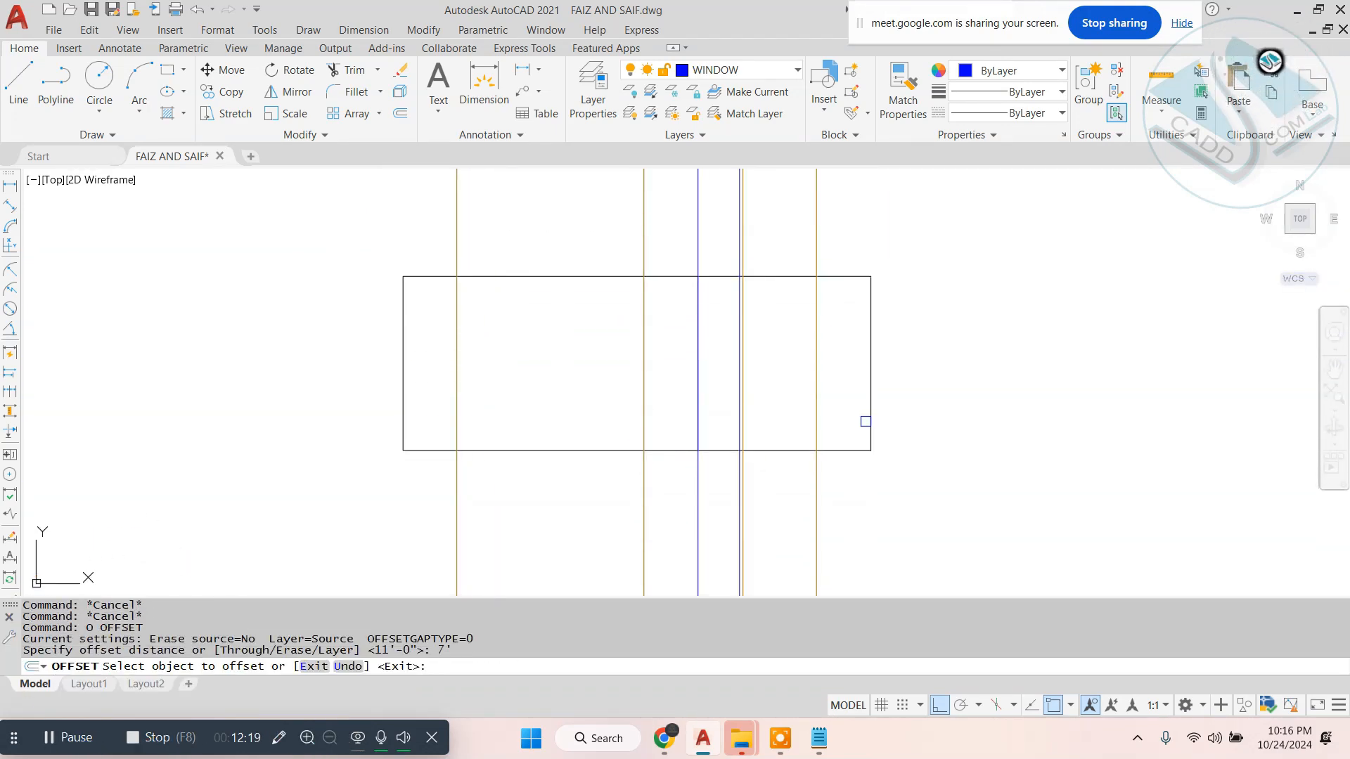
left_click(581, 451)
left_click(597, 365)
key("Escape")
- Trim the 7-foot line and the SD1 construction lines within and below the elevation to outline the sliding door opening
type("tr")
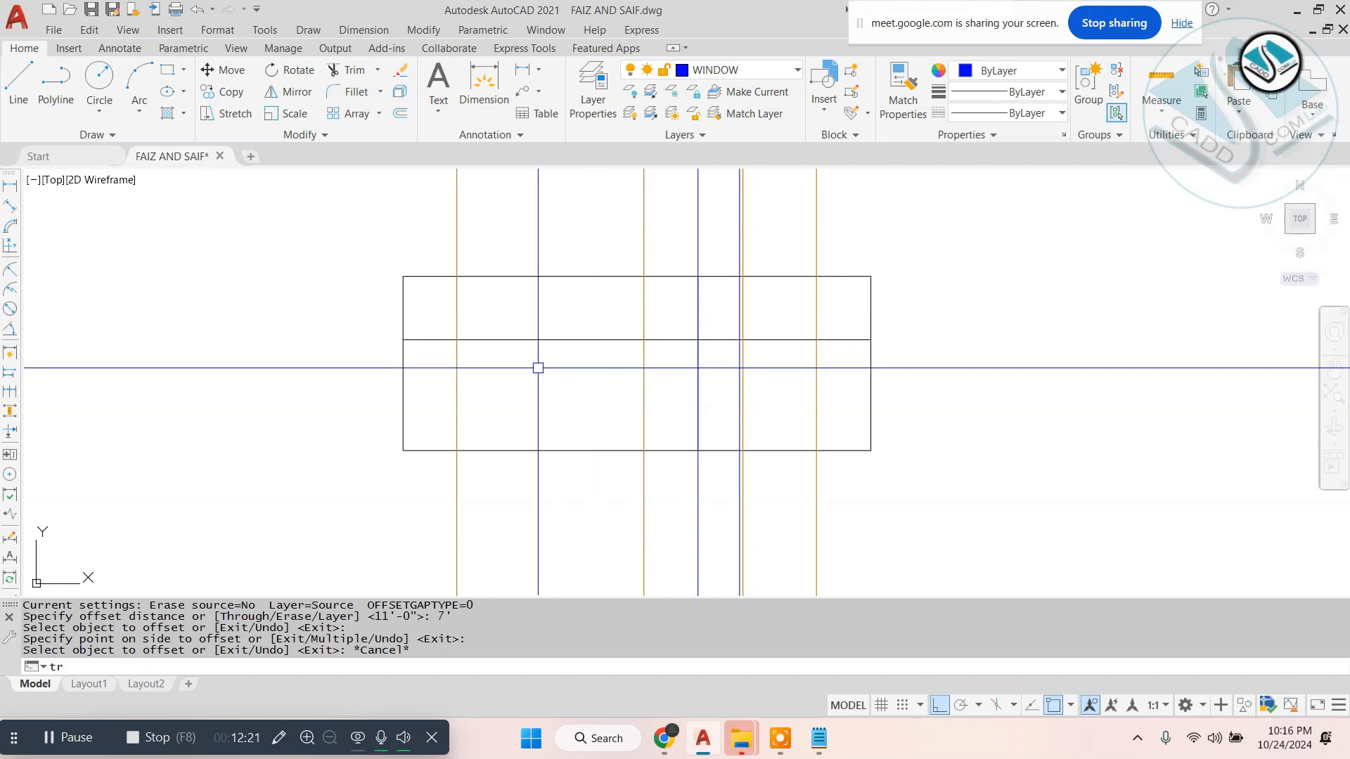
key("Return")
key("Return")
left_click(433, 338)
left_click(457, 325)
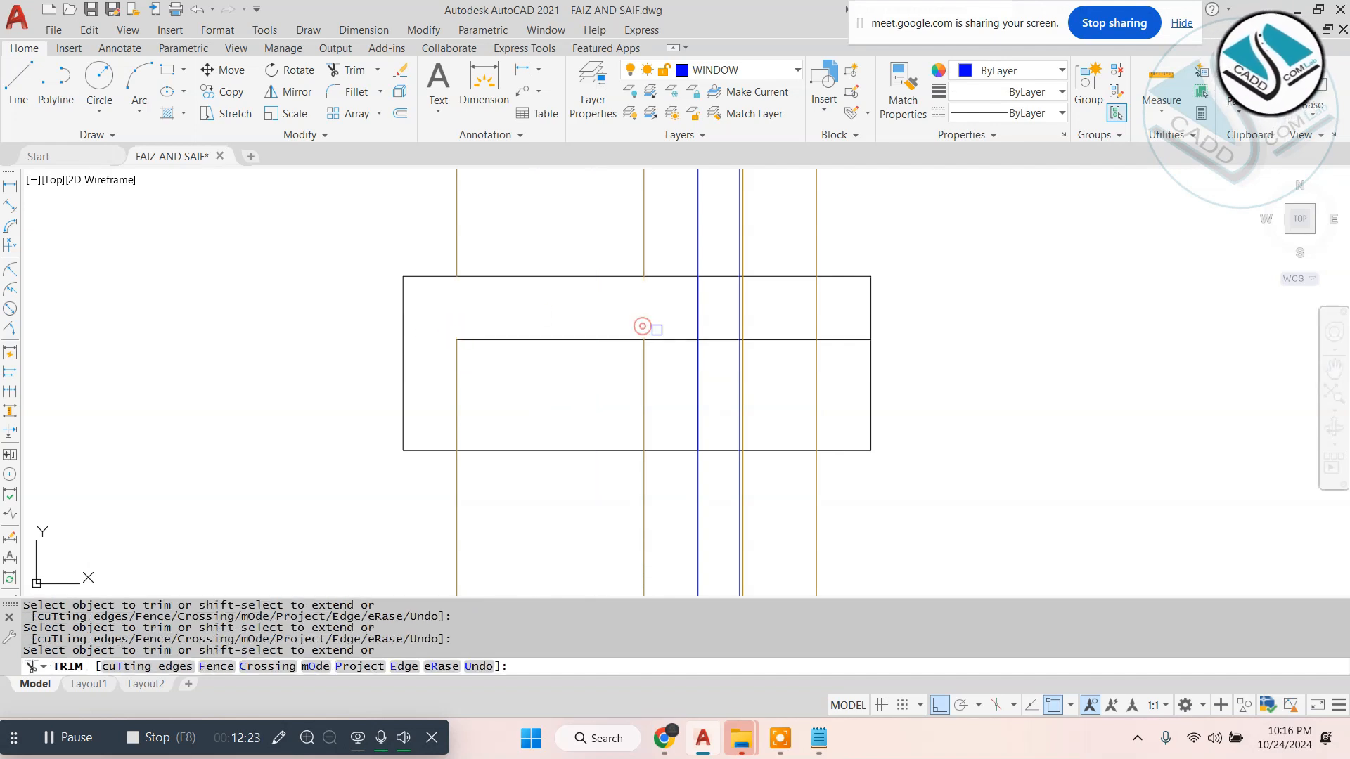
left_click(672, 522)
left_click(372, 556)
scroll(755, 312, "up", 2)
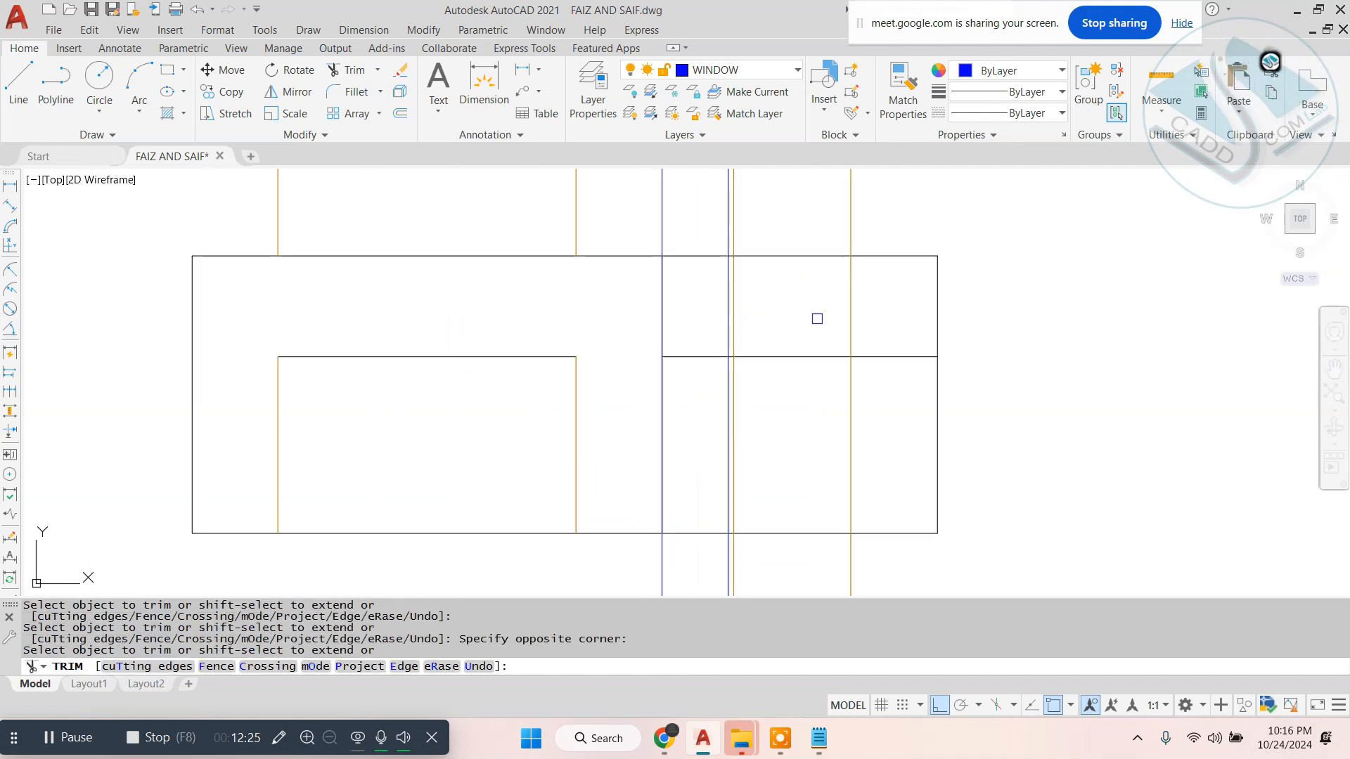
middle_click_drag(794, 394, 795, 415)
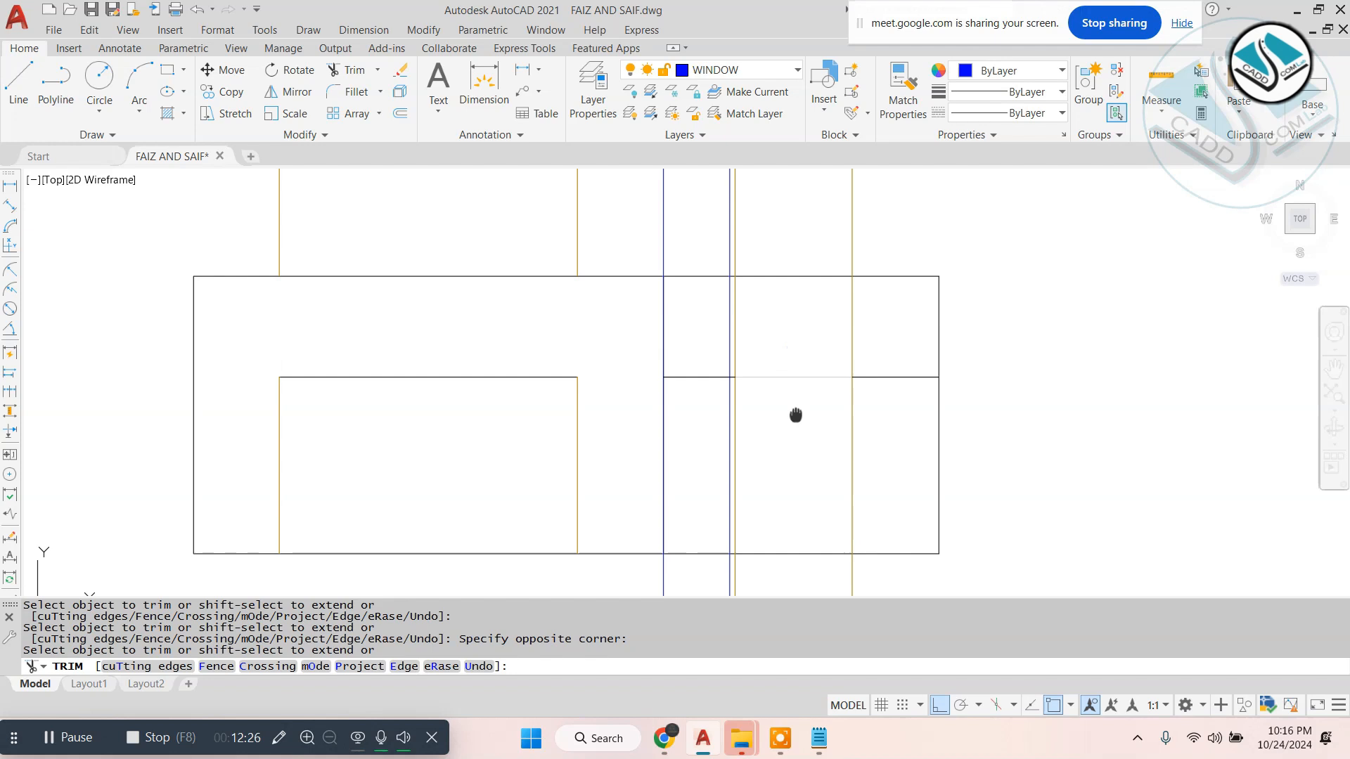
left_click(901, 213)
key("Escape")
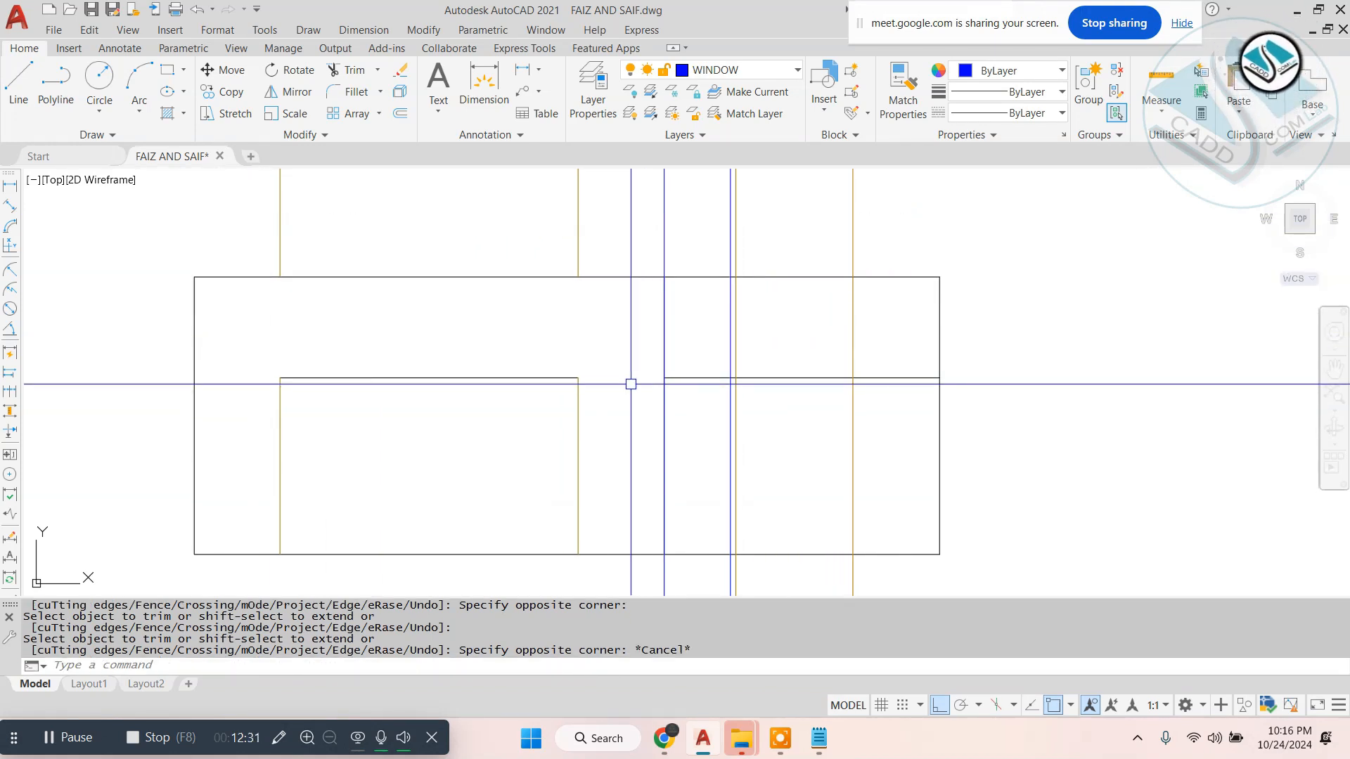
- Offset the elevation's top line downward and its ground line upward by 9 inches each
scroll(645, 376, "down", 2)
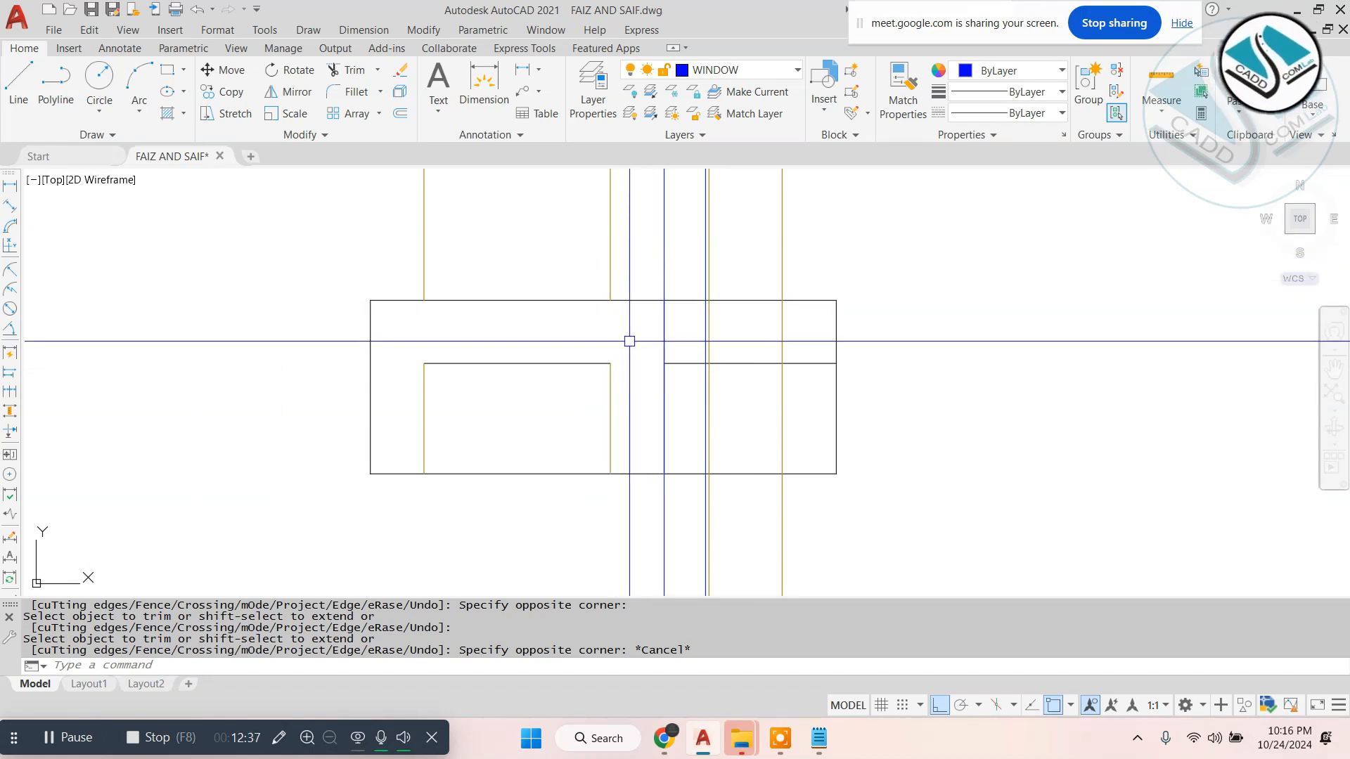
key("Escape")
type("o")
key("Return")
type("9")
key("Return")
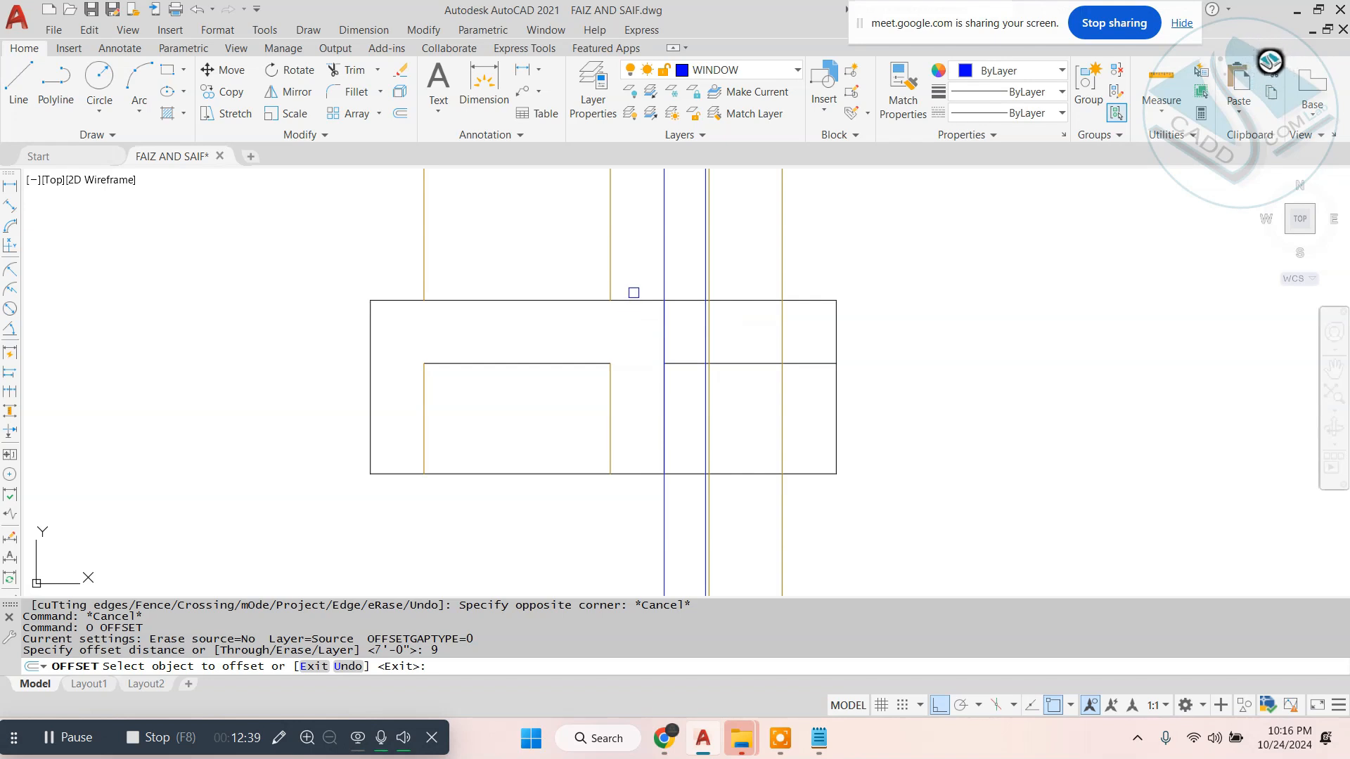
left_click(633, 299)
left_click(626, 335)
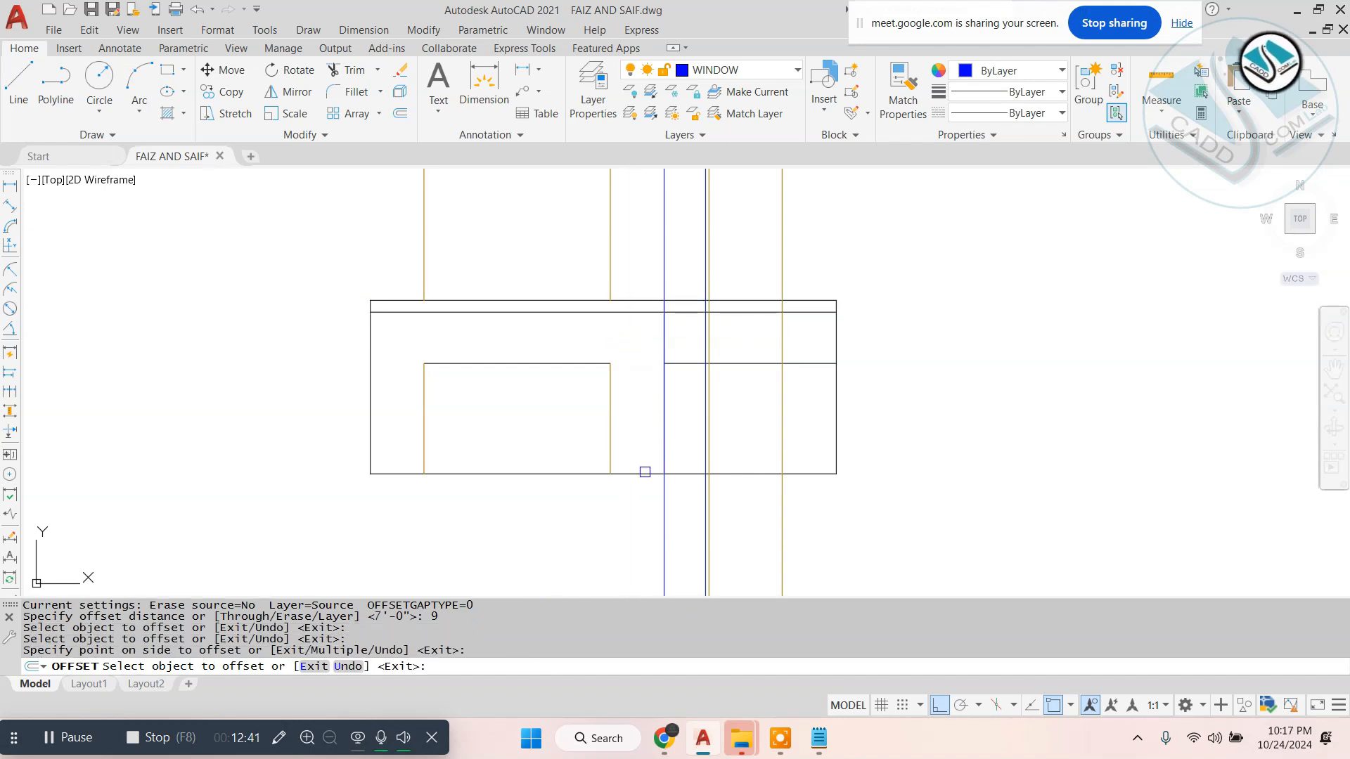
left_click(644, 473)
left_click(639, 446)
key("Escape")
- Move the three-line SD1 door outline straight up so its base sits on the 9-inch offset line above the ground line
left_click(404, 359)
left_click(617, 420)
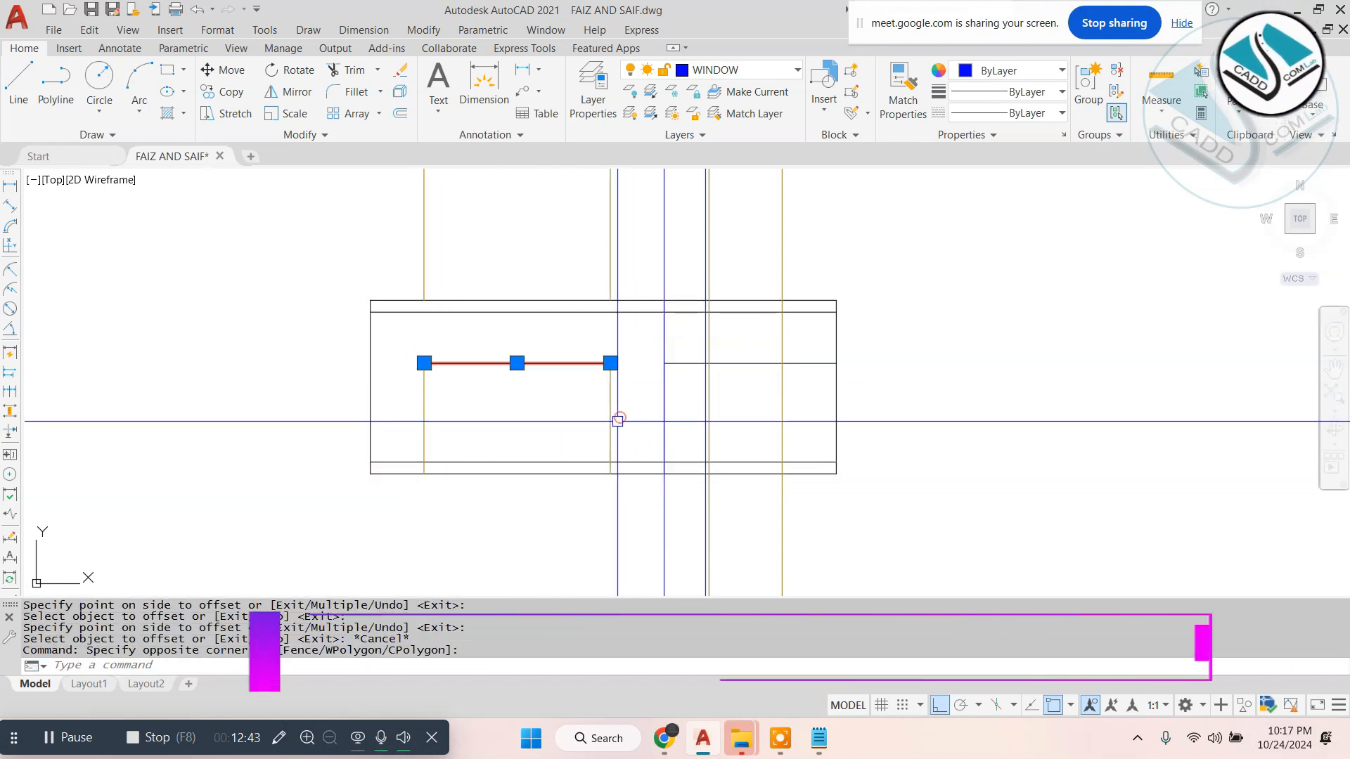
left_click(624, 328)
left_click(422, 407)
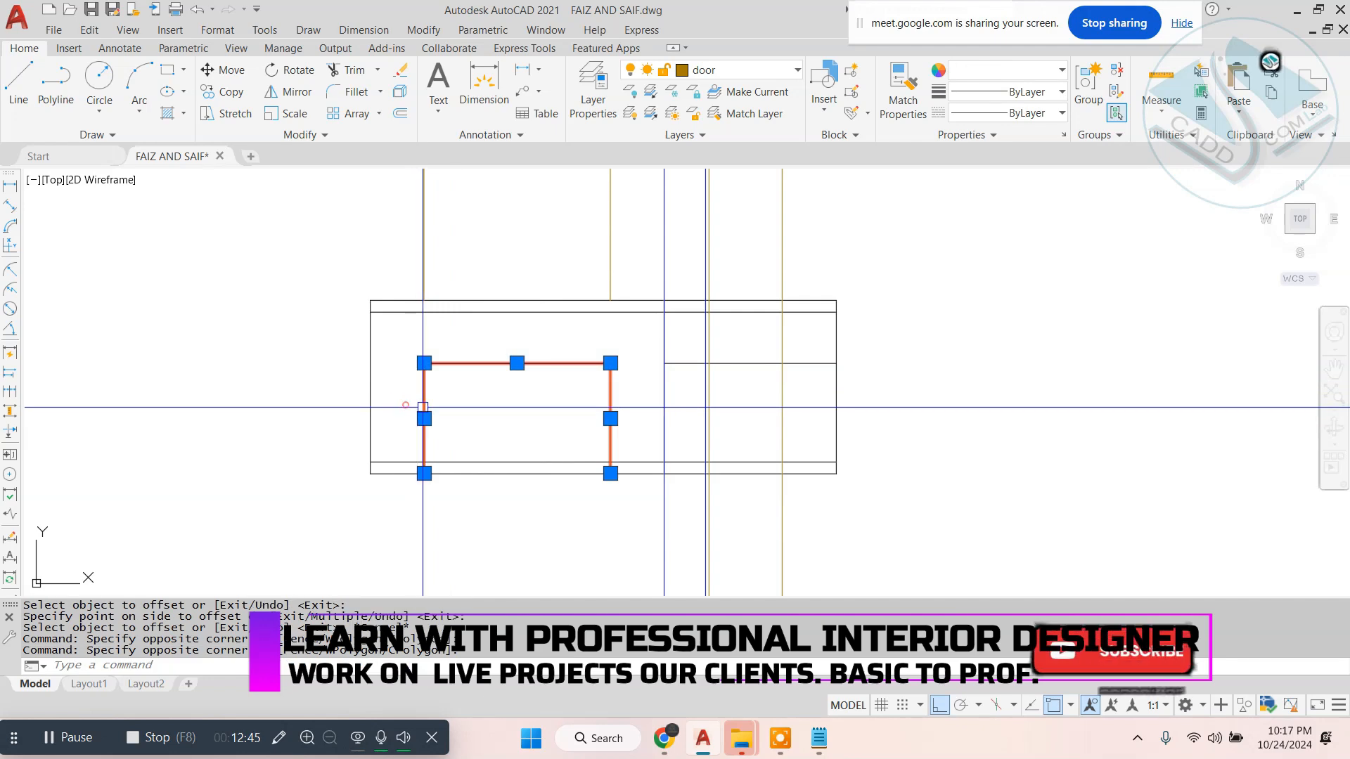
type("m")
key("Return")
scroll(630, 482, "up", 4)
left_click(633, 458)
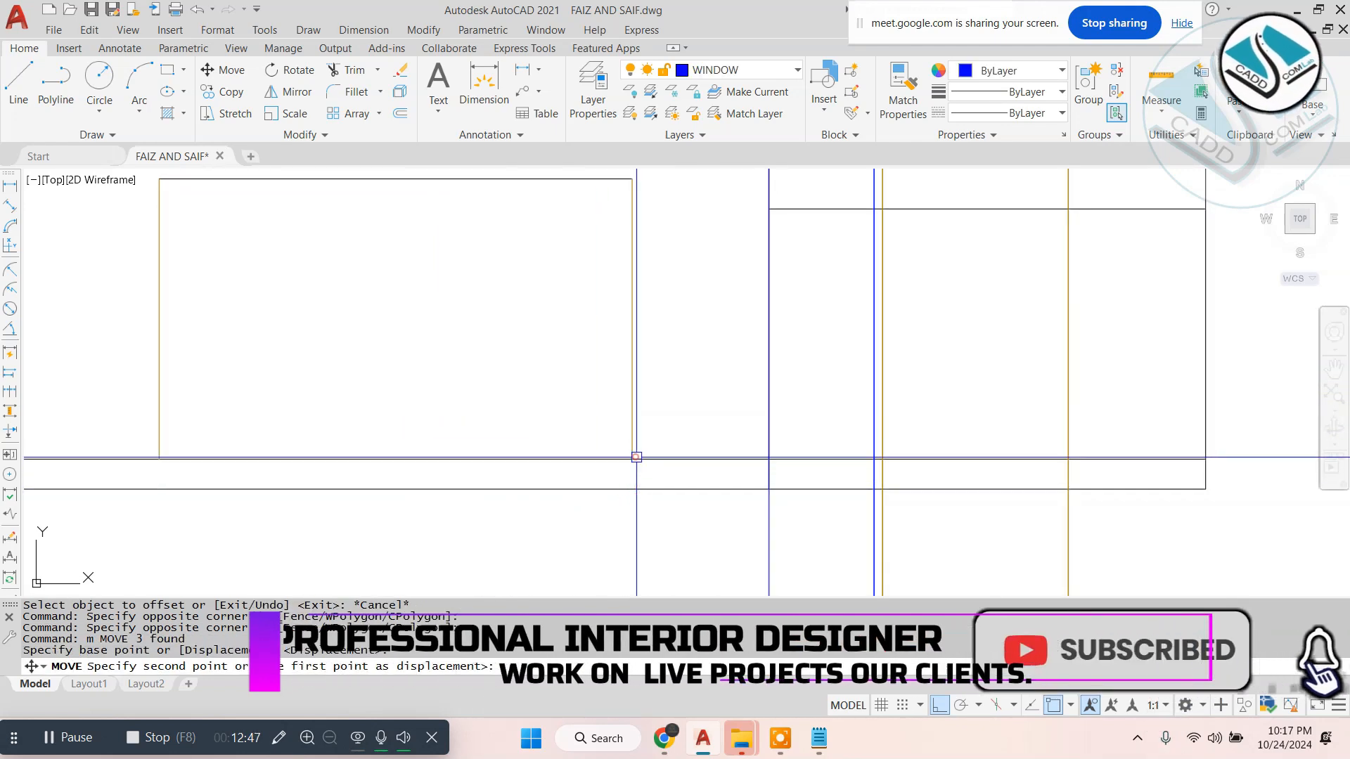
- Erase the two SD1 construction lines left between the ground floor plan and the elevation's top
scroll(703, 454, "down", 4)
key("Escape")
key("Escape")
key("Escape")
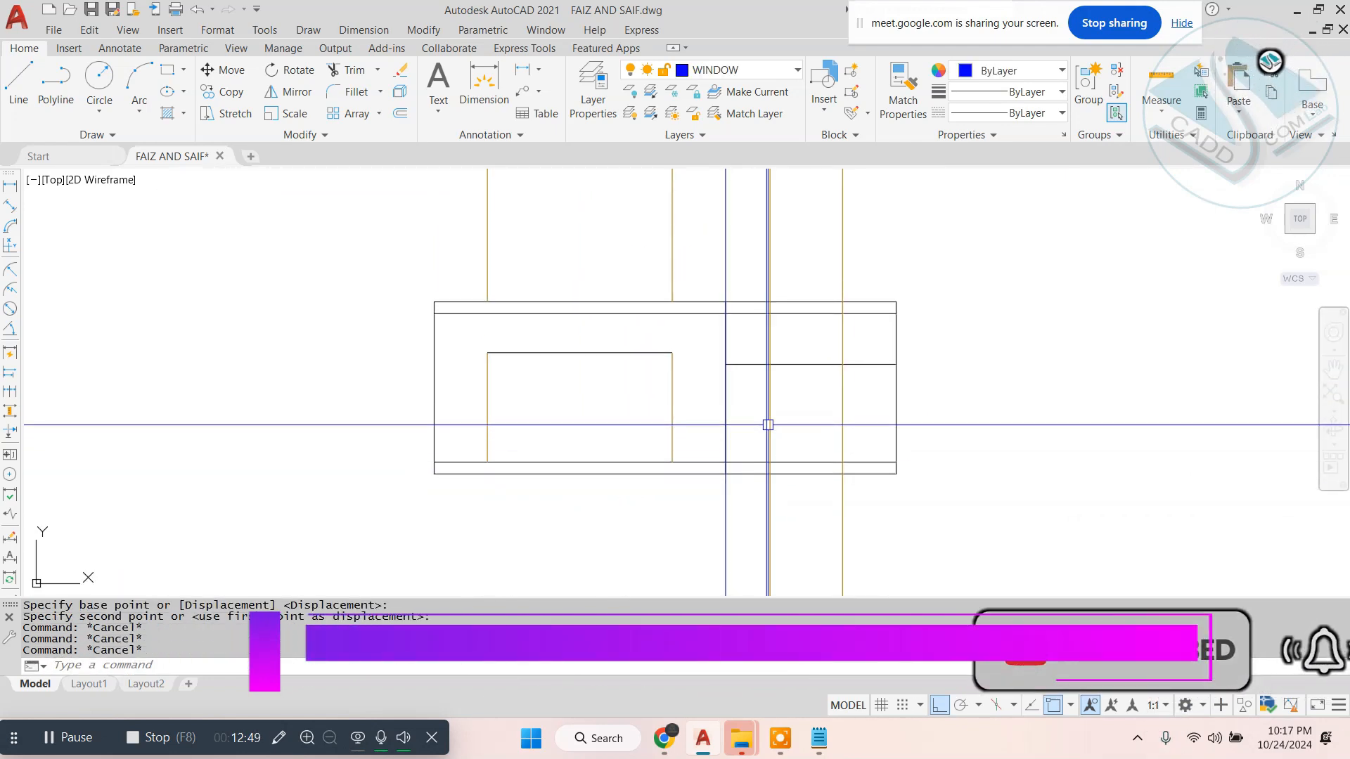
key("Escape")
scroll(783, 393, "up", 4)
middle_click_drag(782, 377, 758, 412)
scroll(758, 413, "down", 6)
key("Escape")
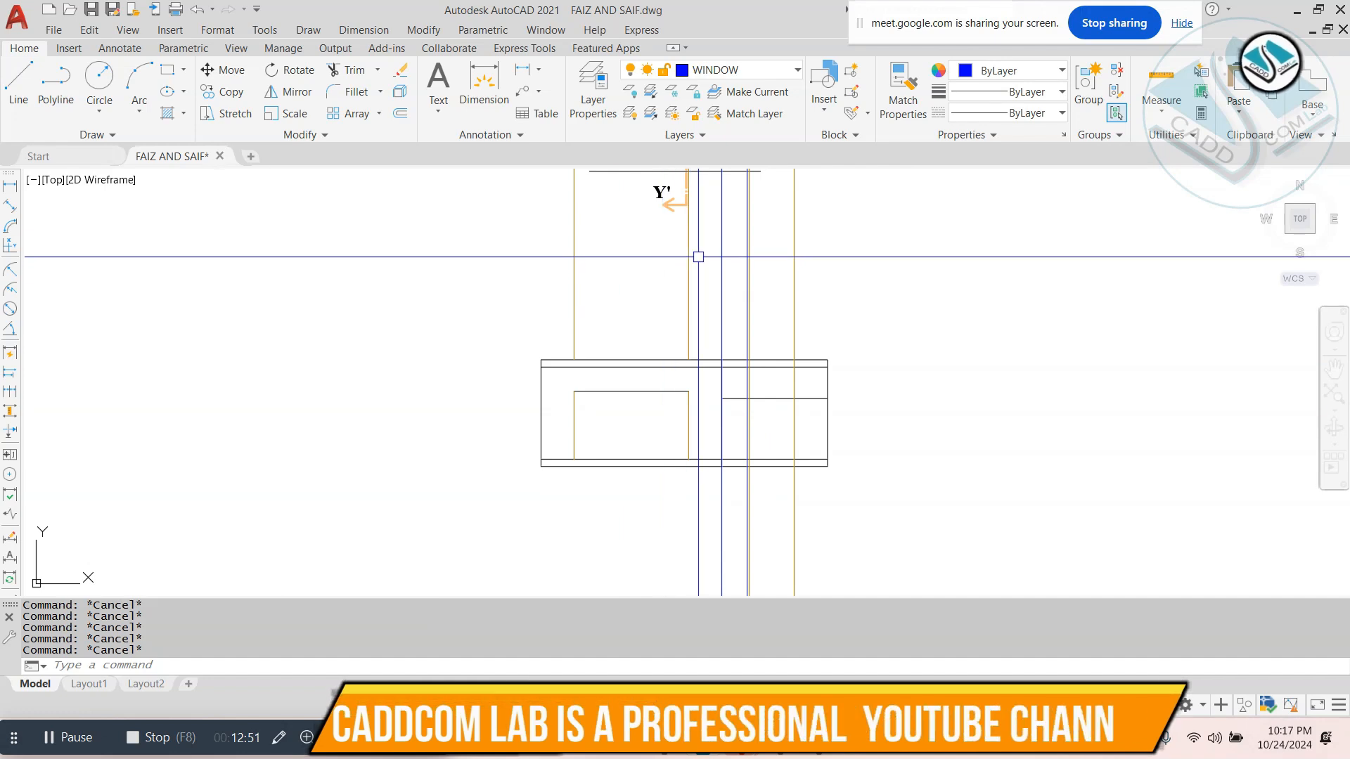
left_click(698, 256)
left_click(479, 331)
type("e")
key("Return")
- Trim the DW1 construction lines across the elevation's base band and erase their leftover pieces below it
scroll(769, 466, "up", 3)
middle_click_drag(757, 460, 740, 407)
type("tr")
key("Return")
scroll(827, 437, "up", 5)
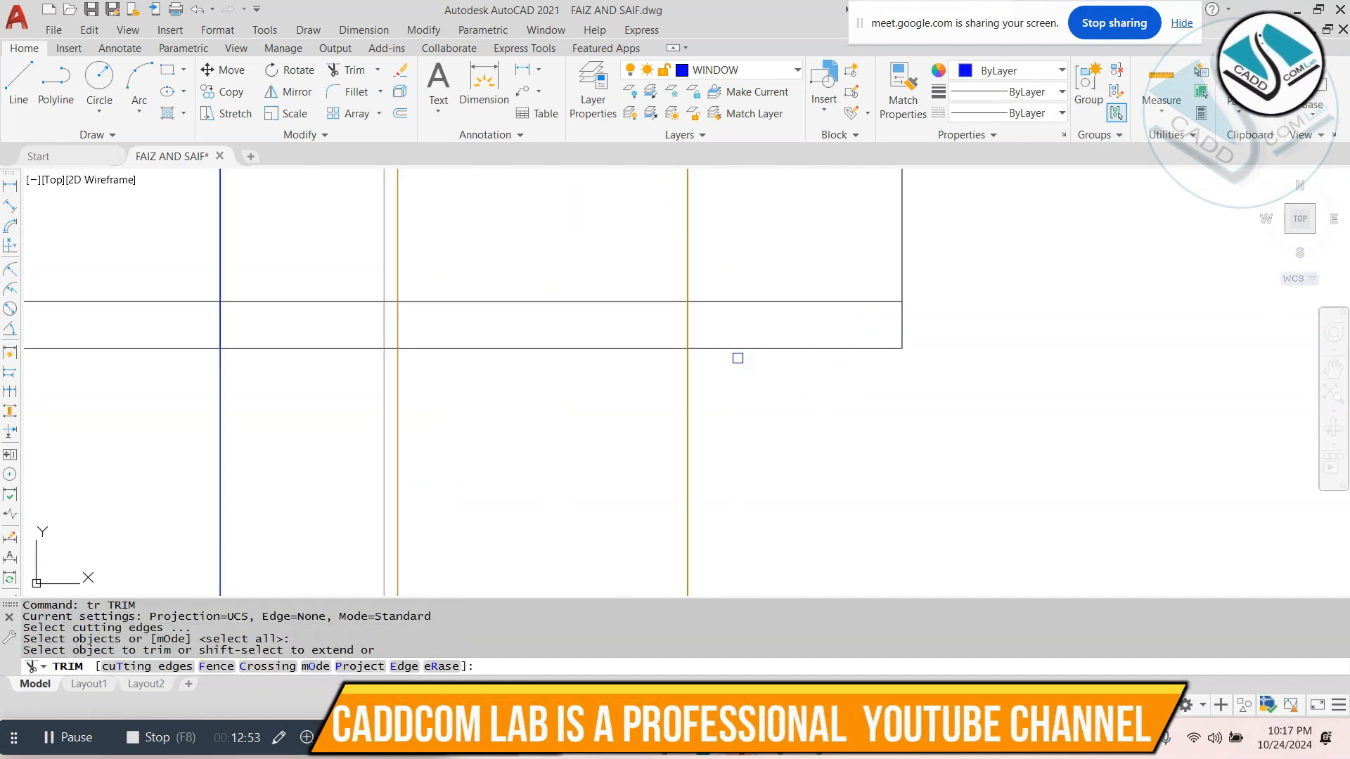
left_click(724, 322)
left_click(145, 323)
scroll(437, 304, "down", 4)
key("Escape")
left_click(635, 416)
left_click(272, 482)
type("e")
key("Return")
scroll(627, 359, "down", 4)
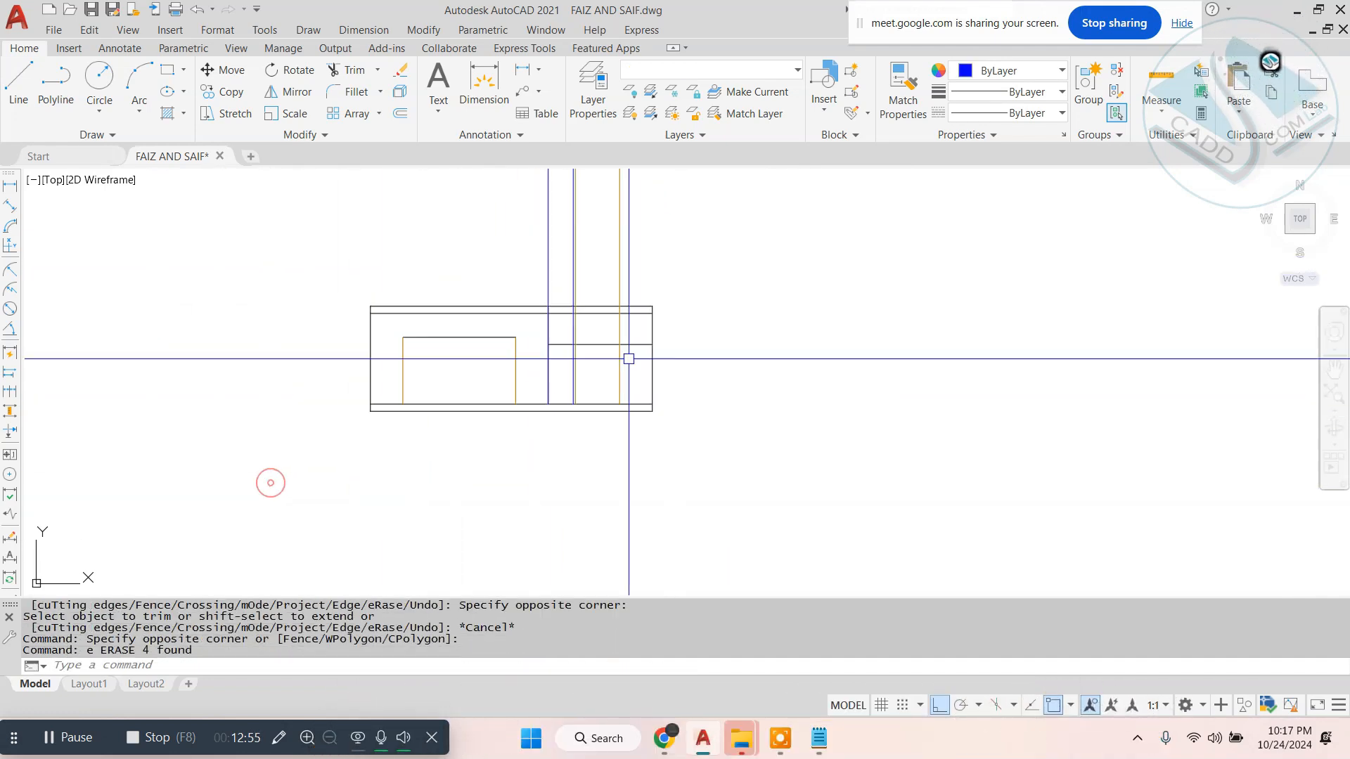
- Trim the DW1 construction lines across the elevation's top band and erase their leftover pieces above it
middle_click_drag(676, 446, 710, 525)
scroll(617, 305, "up", 4)
middle_click_drag(666, 430, 708, 305)
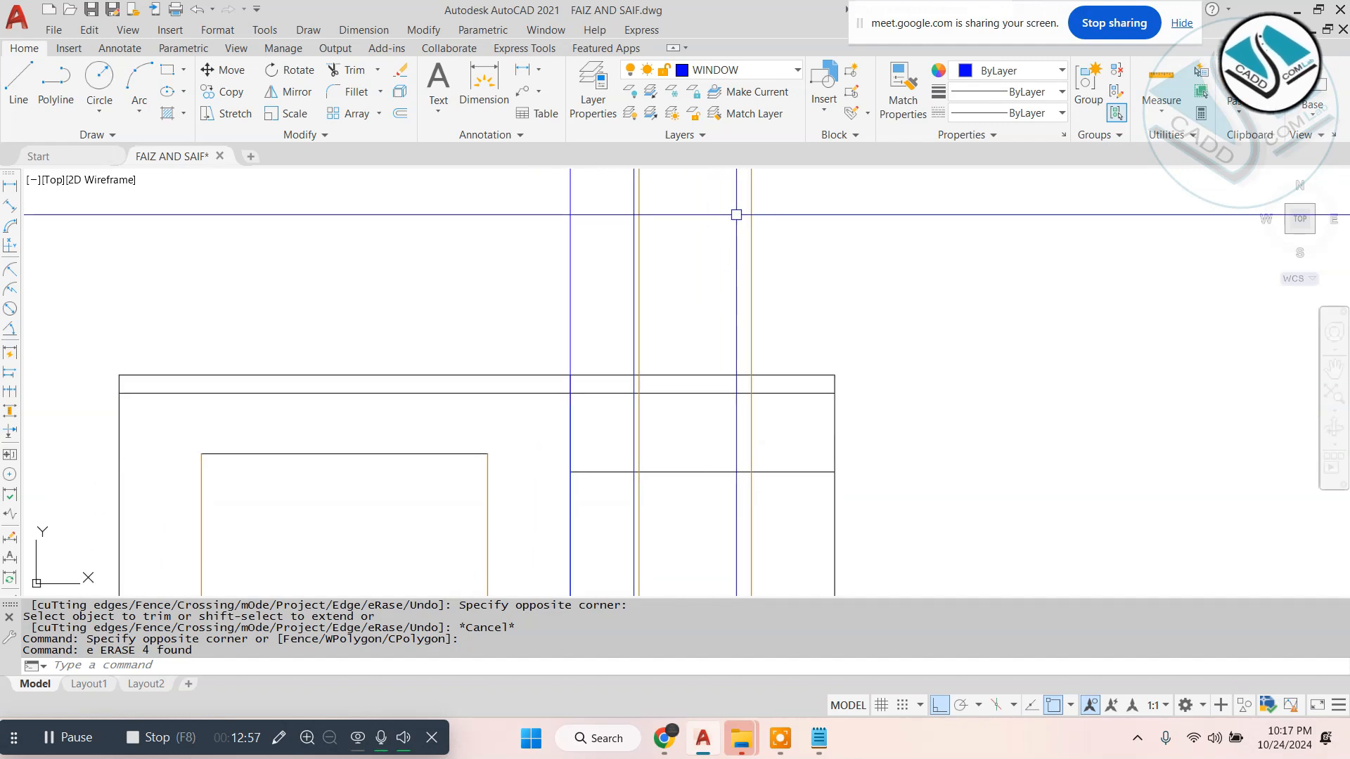
type("tr")
key("Return")
key("Return")
scroll(776, 387, "up", 5)
left_click(767, 384)
left_click(209, 385)
scroll(856, 325, "down", 4)
key("Escape")
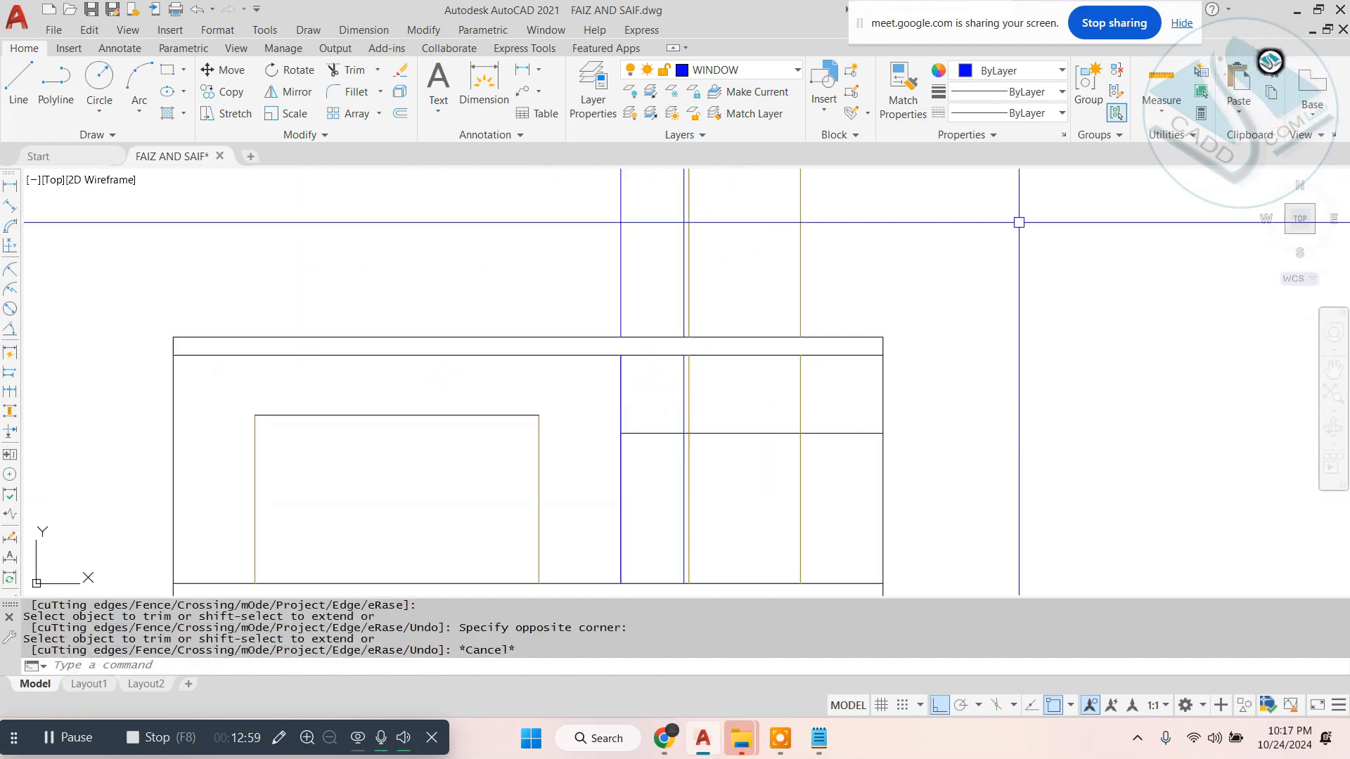
left_click(1018, 220)
left_click(521, 271)
type("e")
- Place a vertical construction line through the porch-side corner of the column beside DW1 in the ground floor plan
scroll(663, 394, "down", 6)
middle_click_drag(729, 250, 696, 467)
scroll(627, 311, "up", 6)
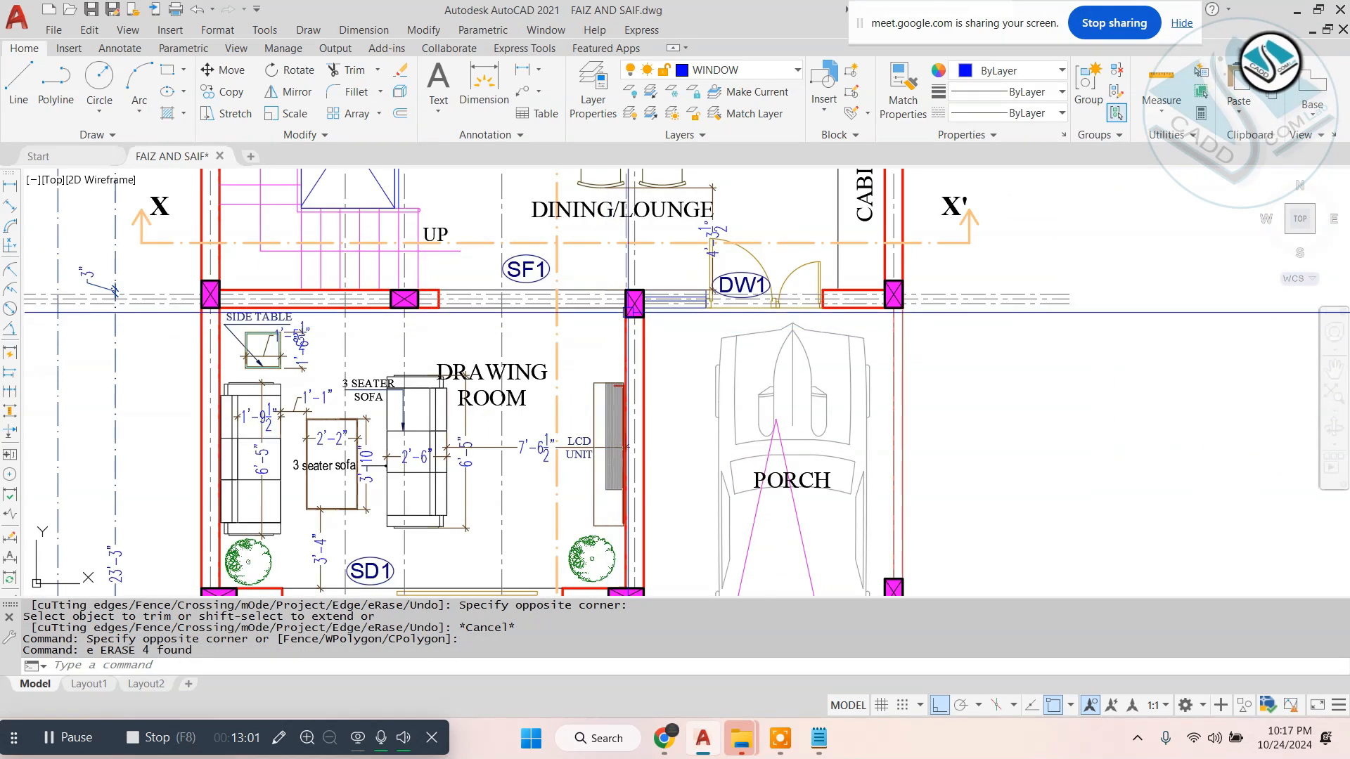
type("xl")
key("space")
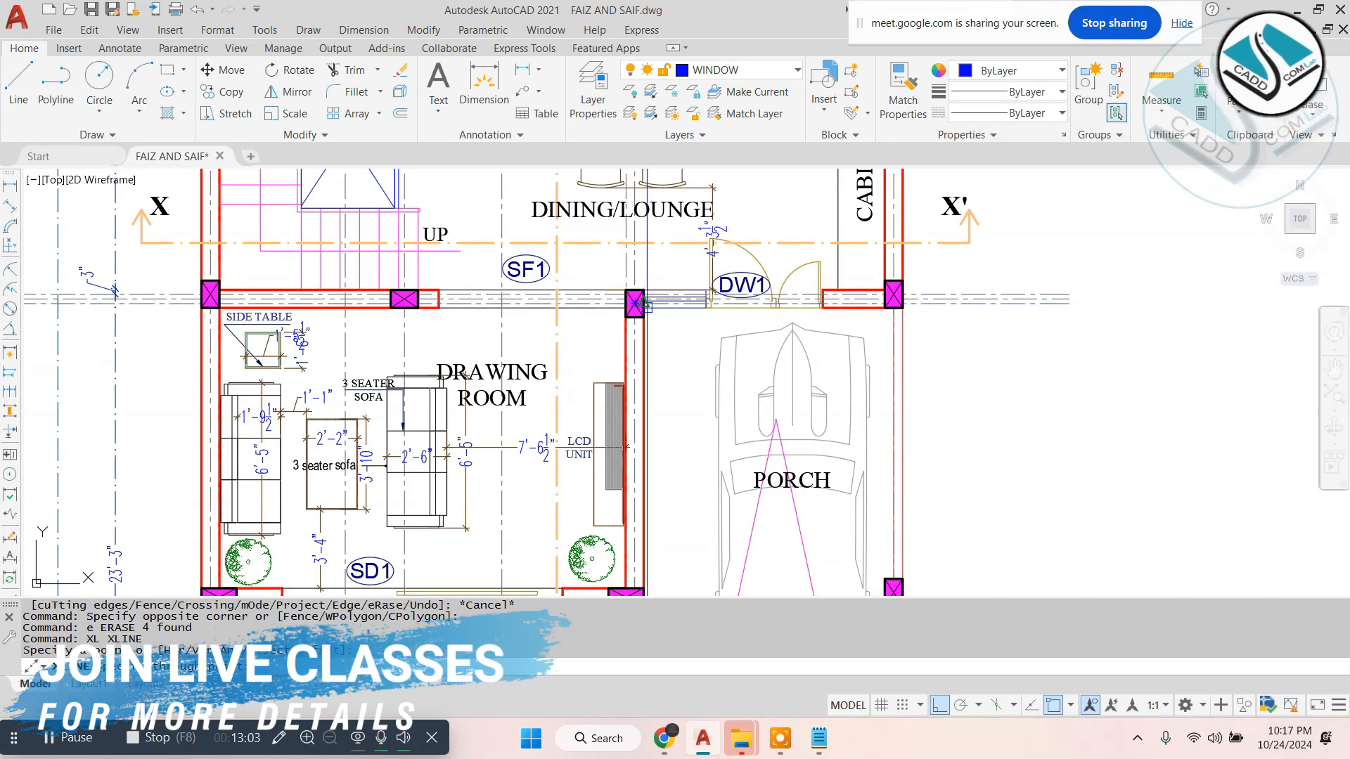
key("Escape")
scroll(605, 295, "down", 6)
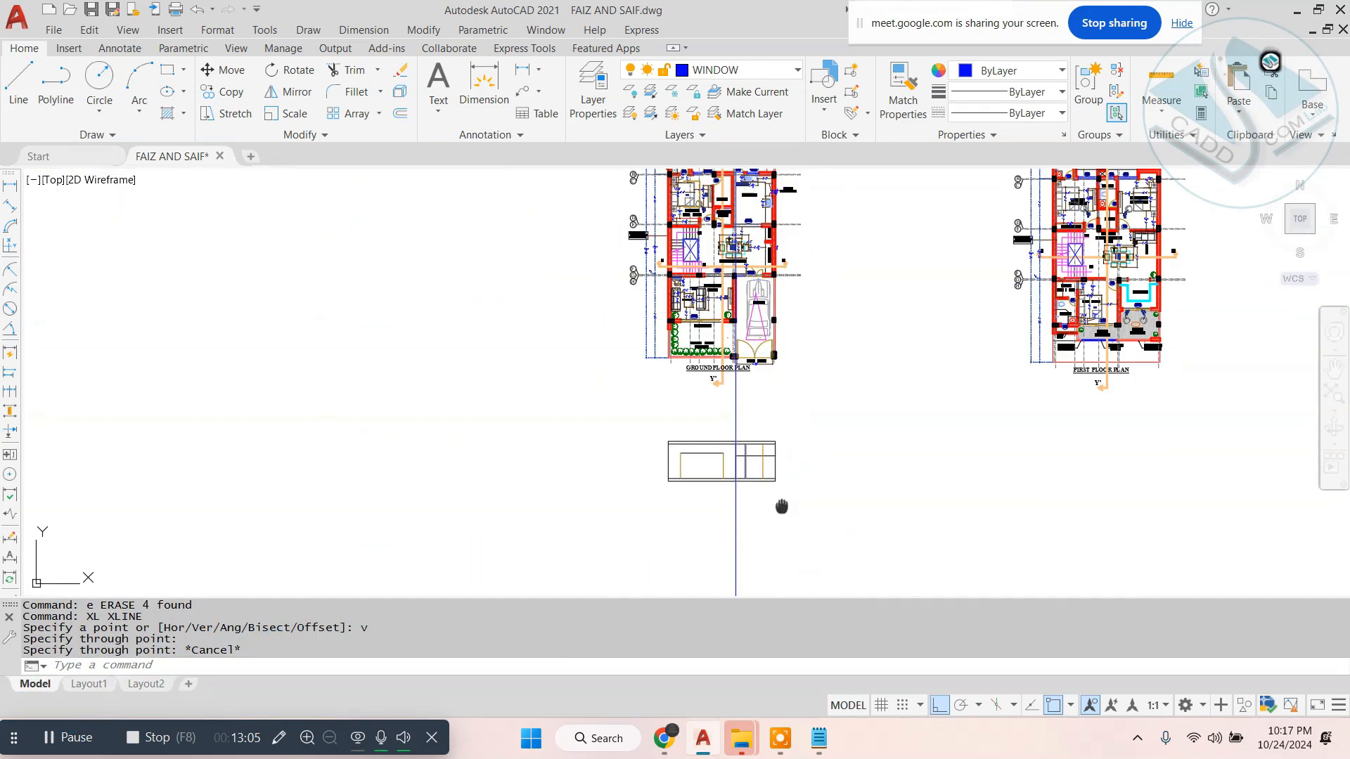
- Offset the elevation's base band line upward by 2'6" for the DW1 window sill
scroll(780, 503, "up", 3)
scroll(687, 376, "up", 4)
key("Escape")
scroll(699, 322, "up", 2)
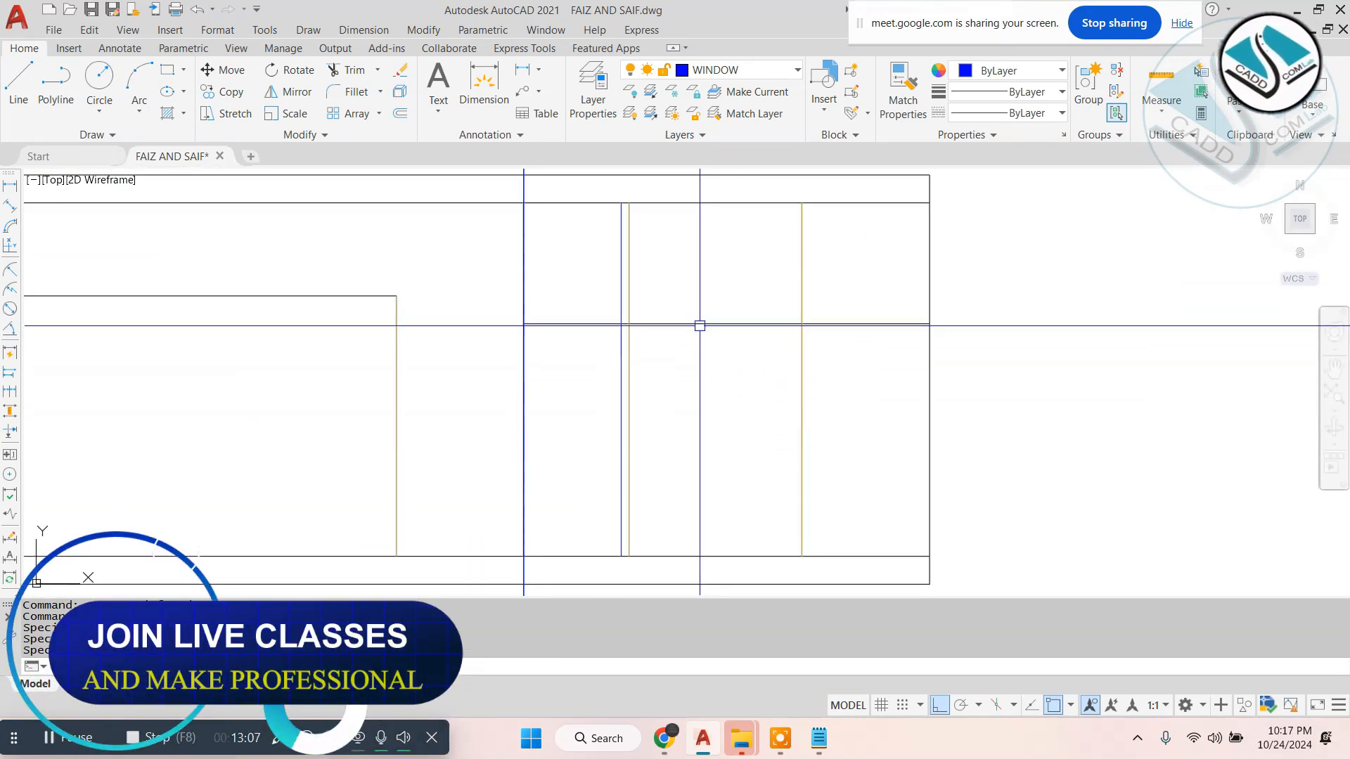
type("o")
key("space")
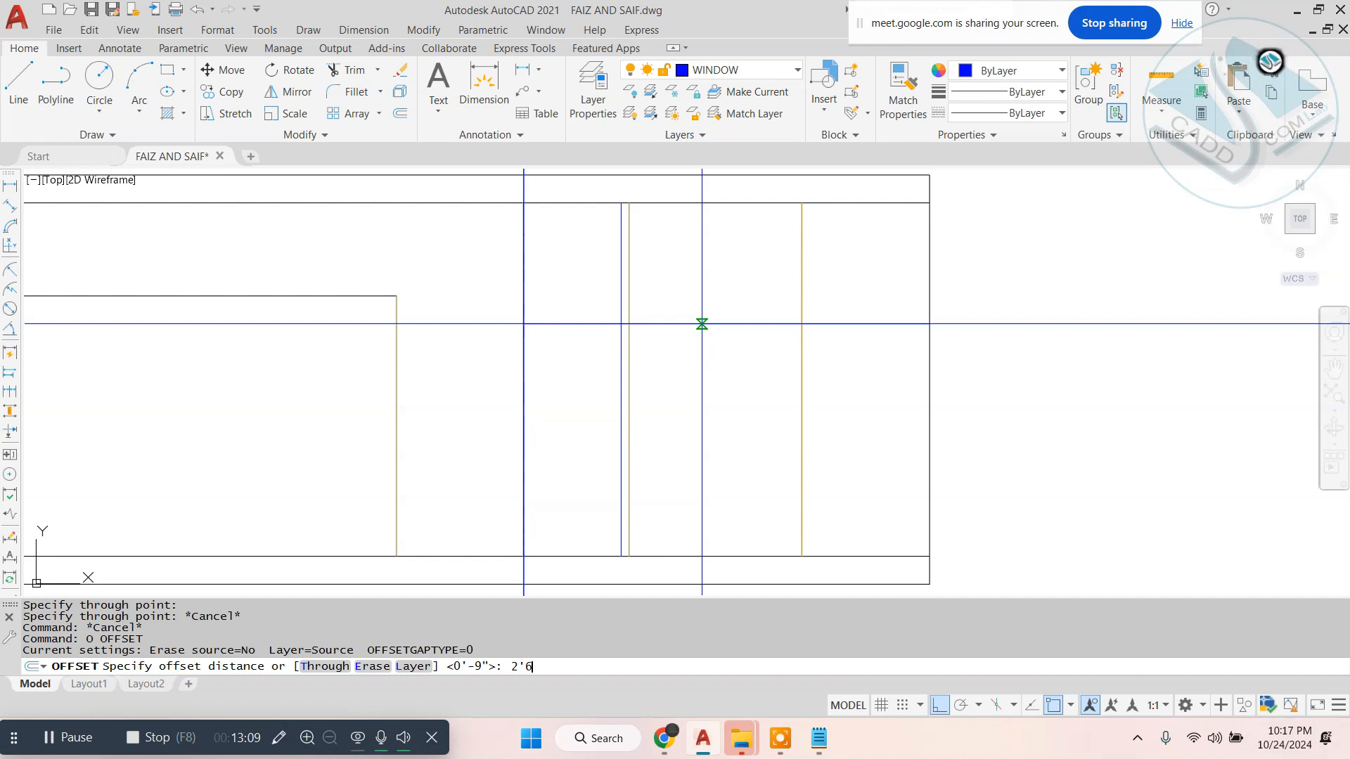
left_click(653, 554)
left_click(674, 509)
key("Escape")
- Trim the sill, head and vertical lines around the DW1 window to leave its rectangular outline
type("tr")
key("space")
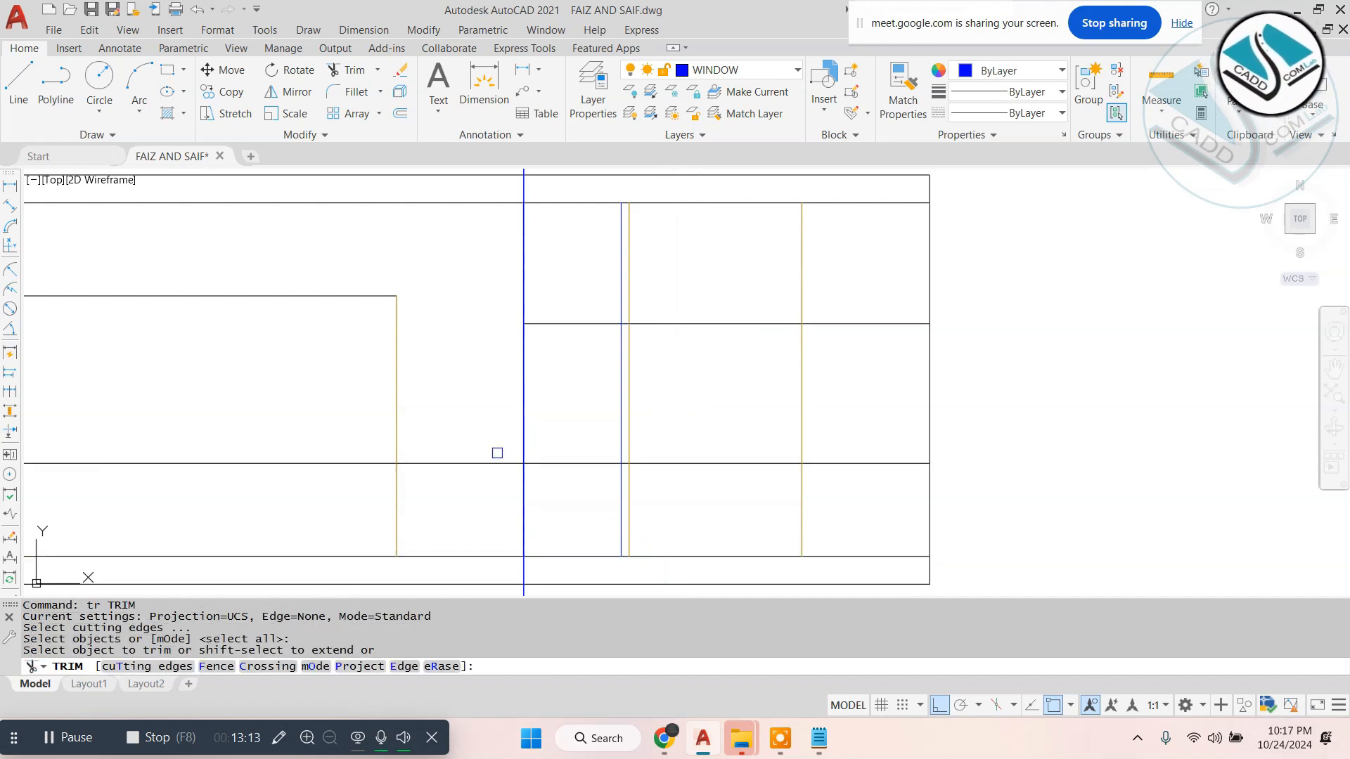
scroll(573, 463, "up", 4)
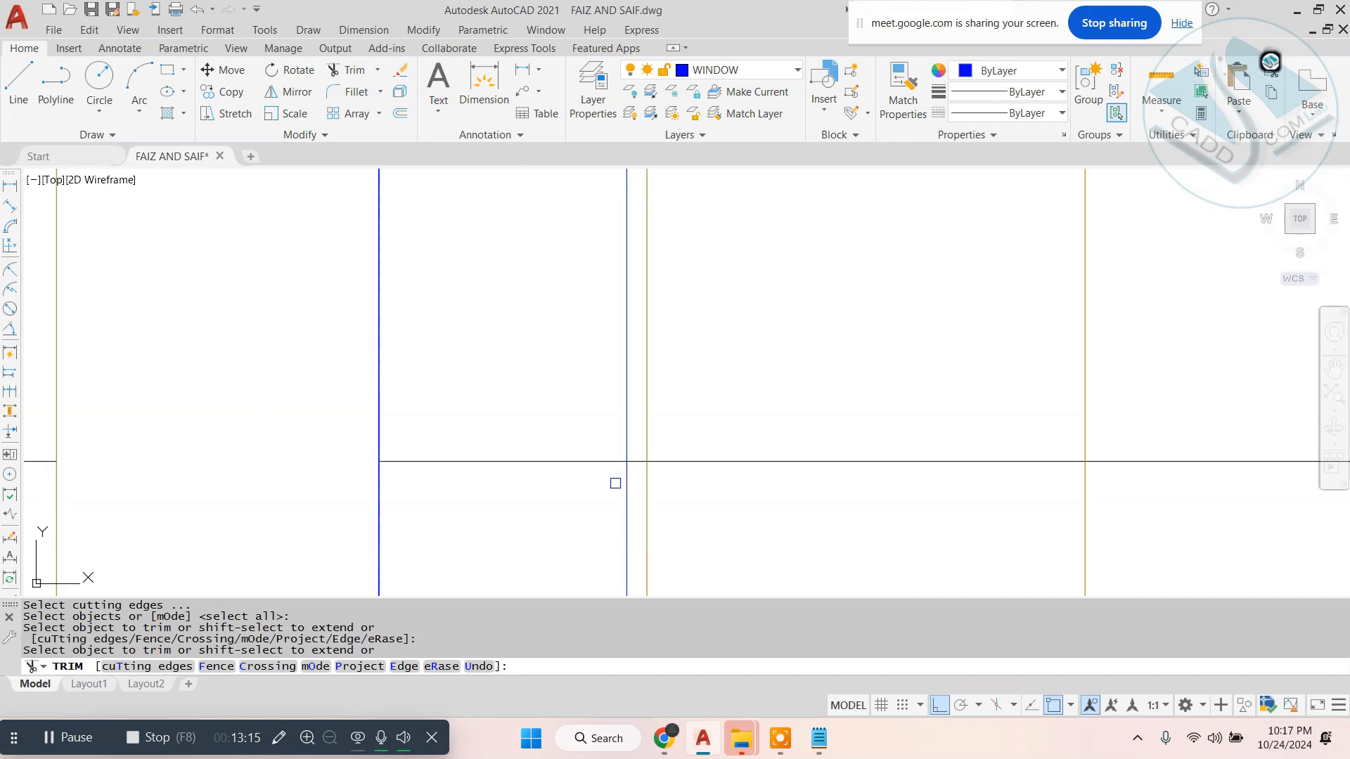
scroll(635, 460, "down", 2)
middle_click_drag(636, 241, 641, 376)
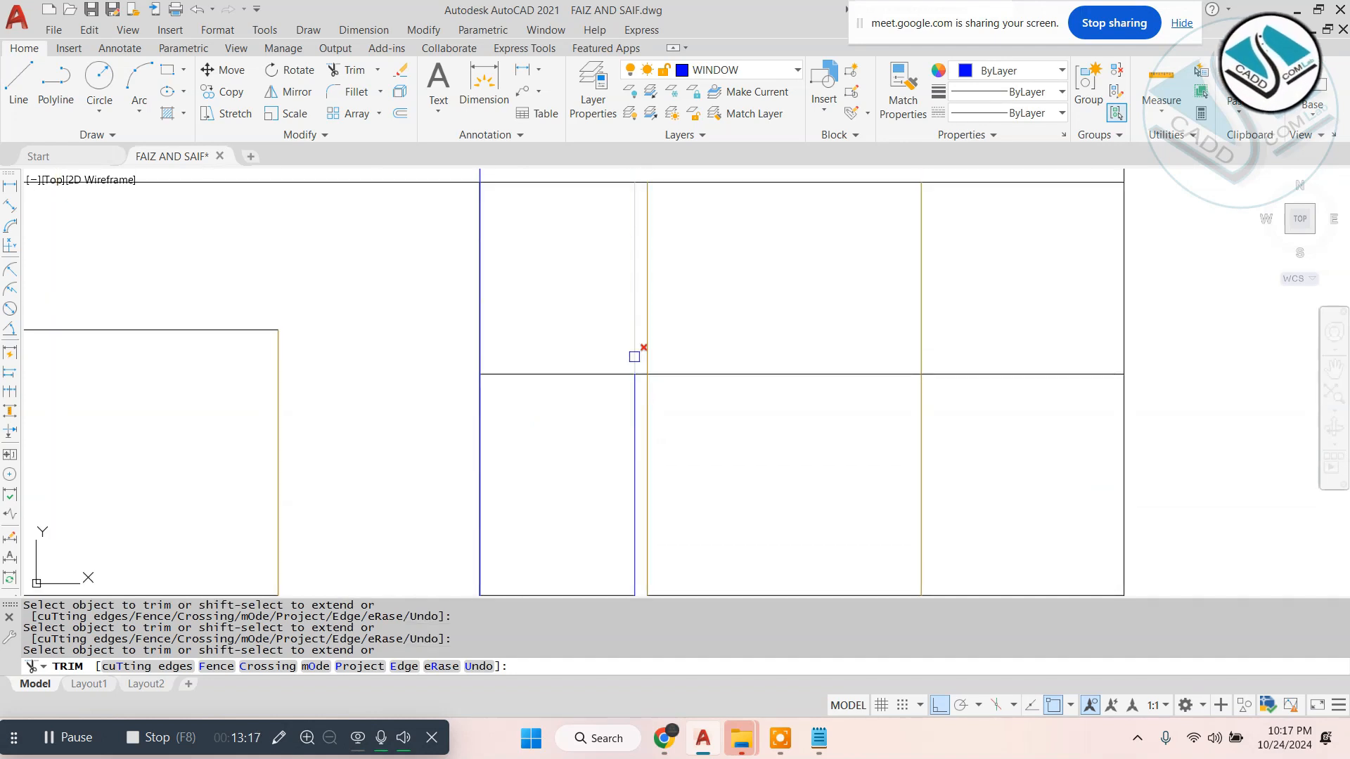
left_click(633, 357)
scroll(641, 365, "up", 4)
scroll(632, 351, "down", 4)
key("Escape")
- Erase the leftover head and sill line segments beside the DW1 window and across the SD1 opening
left_click(789, 335)
left_click(744, 413)
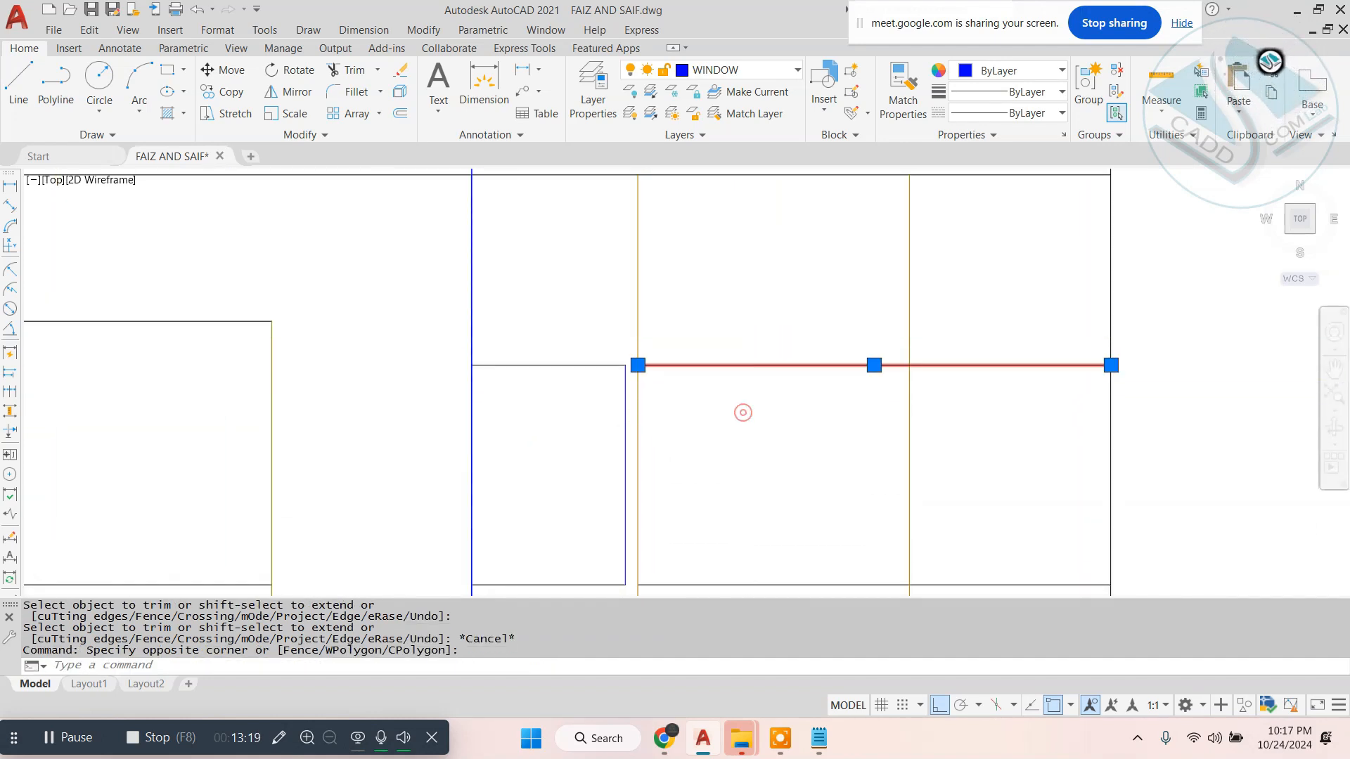
type("e")
key("space")
scroll(745, 388, "down", 4)
key("Escape")
left_click(760, 461)
type("e")
key("space")
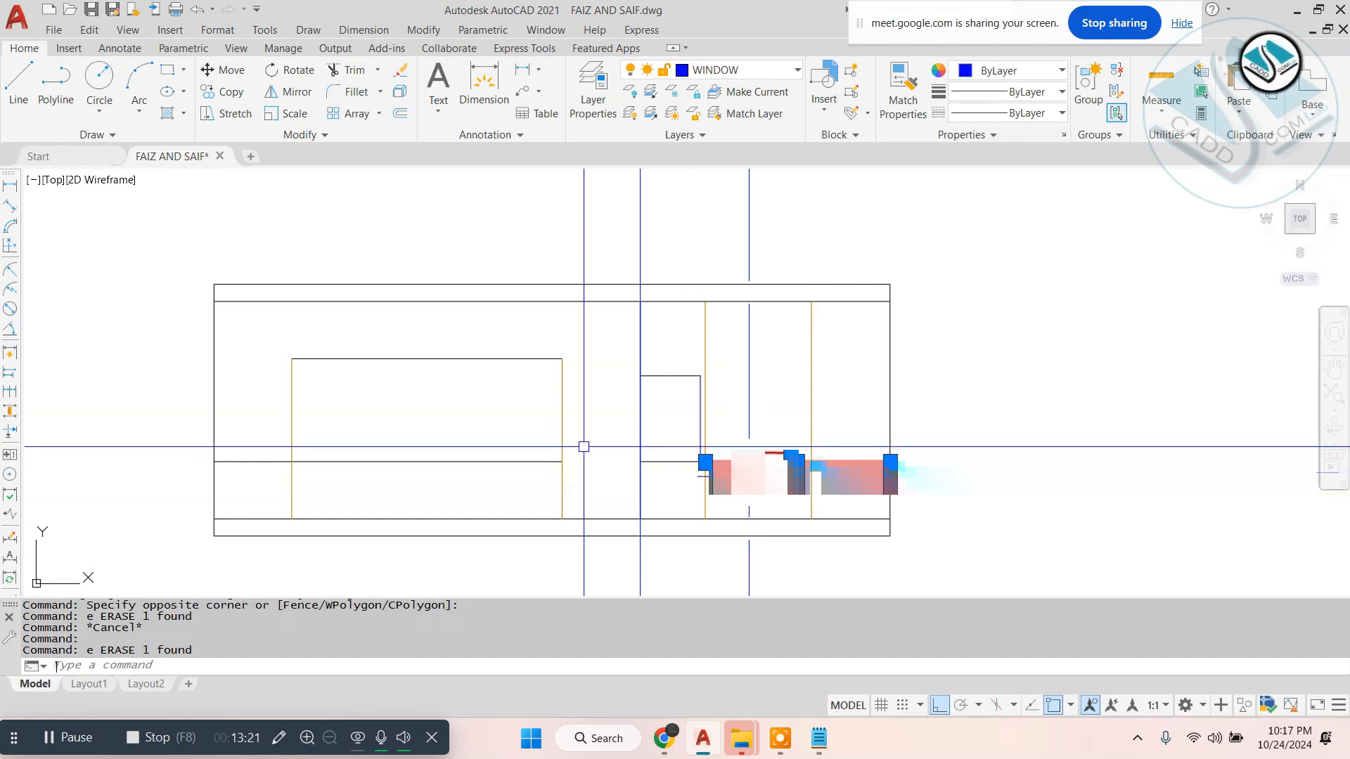
key("Escape")
left_click(534, 427)
left_click(472, 480)
type("e")
key("space")
key("Escape")
- Draw a horizontal line from the SD1 opening's top corner across the window and past the DW1 door
type("l")
key("space")
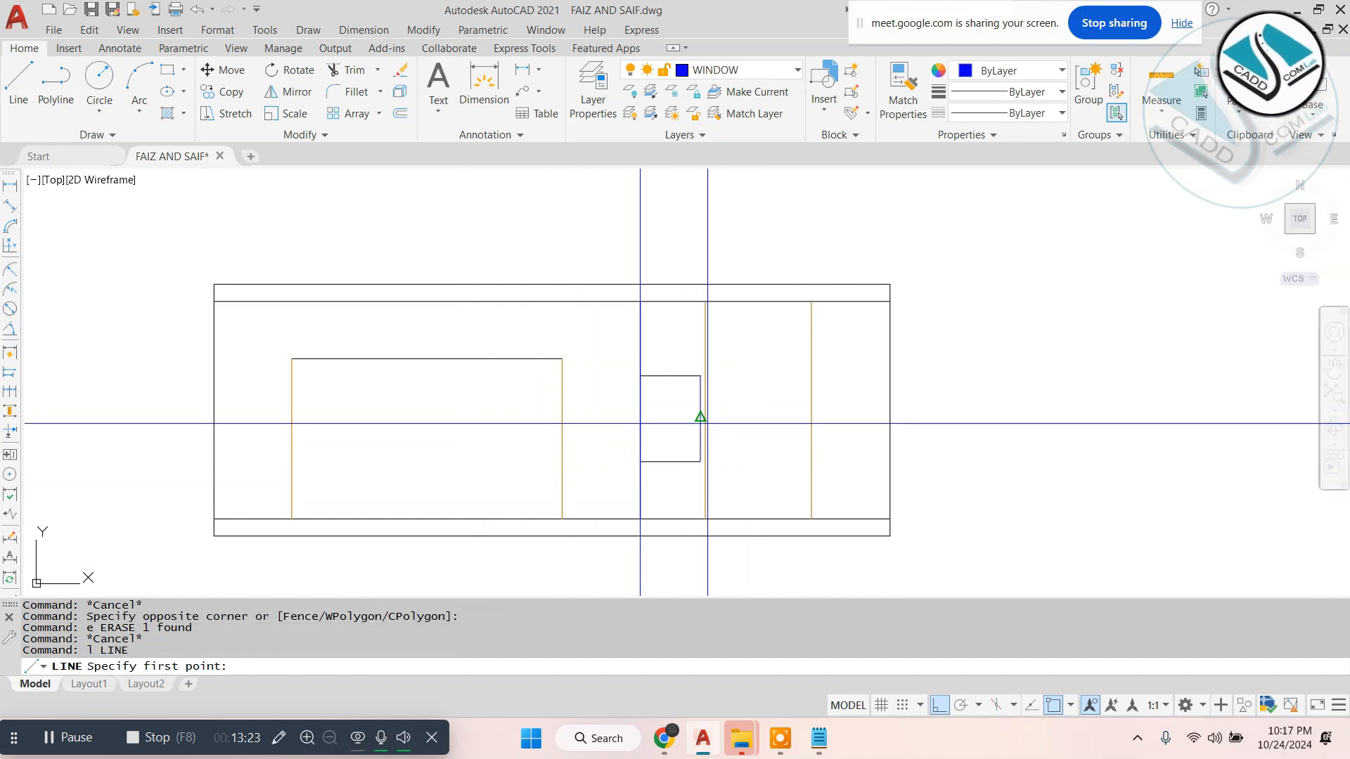
scroll(703, 421, "up", 2)
left_click(472, 322)
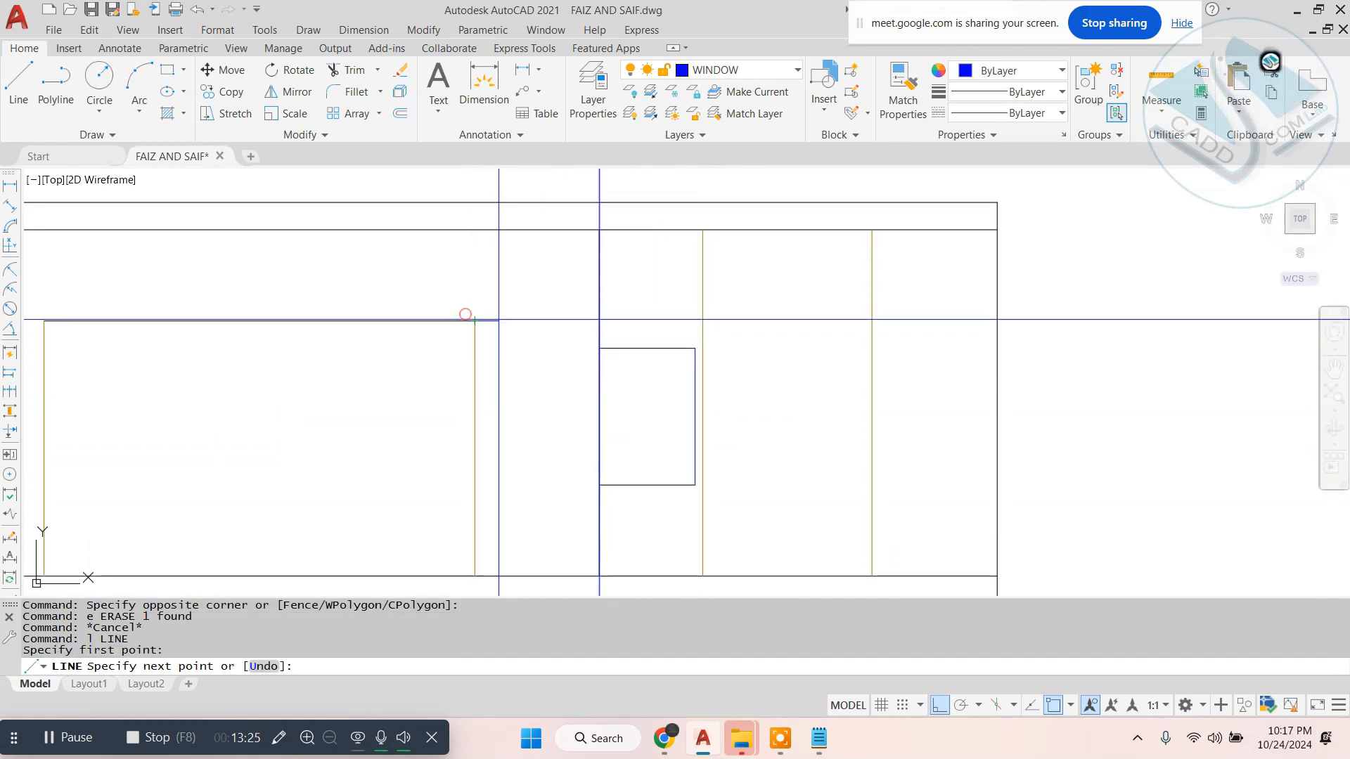
left_click(953, 331)
key("Escape")
- Erase the DW1 window's old head line and extend its side up to the new horizontal line
left_click(652, 332)
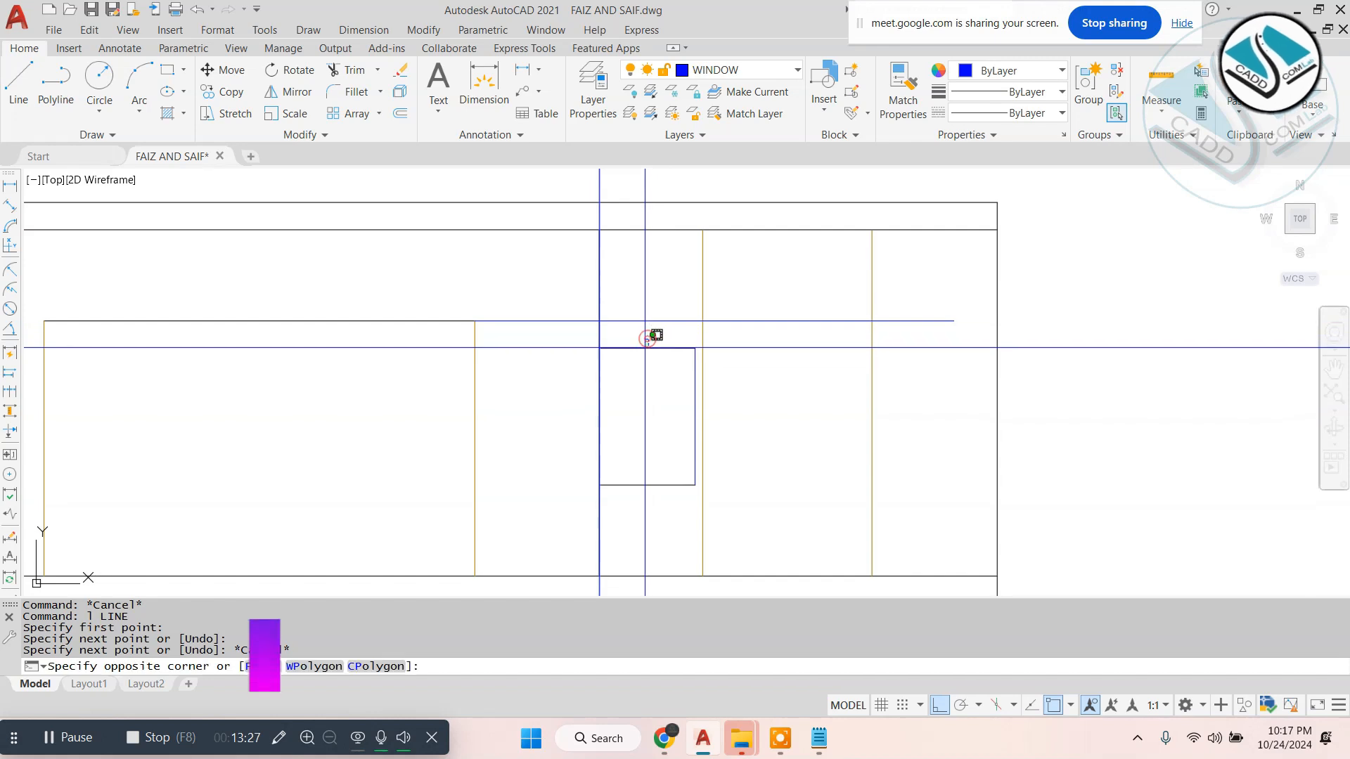
left_click(643, 352)
type("e")
key("space")
type("ex")
key("space")
key("space")
left_click(692, 361)
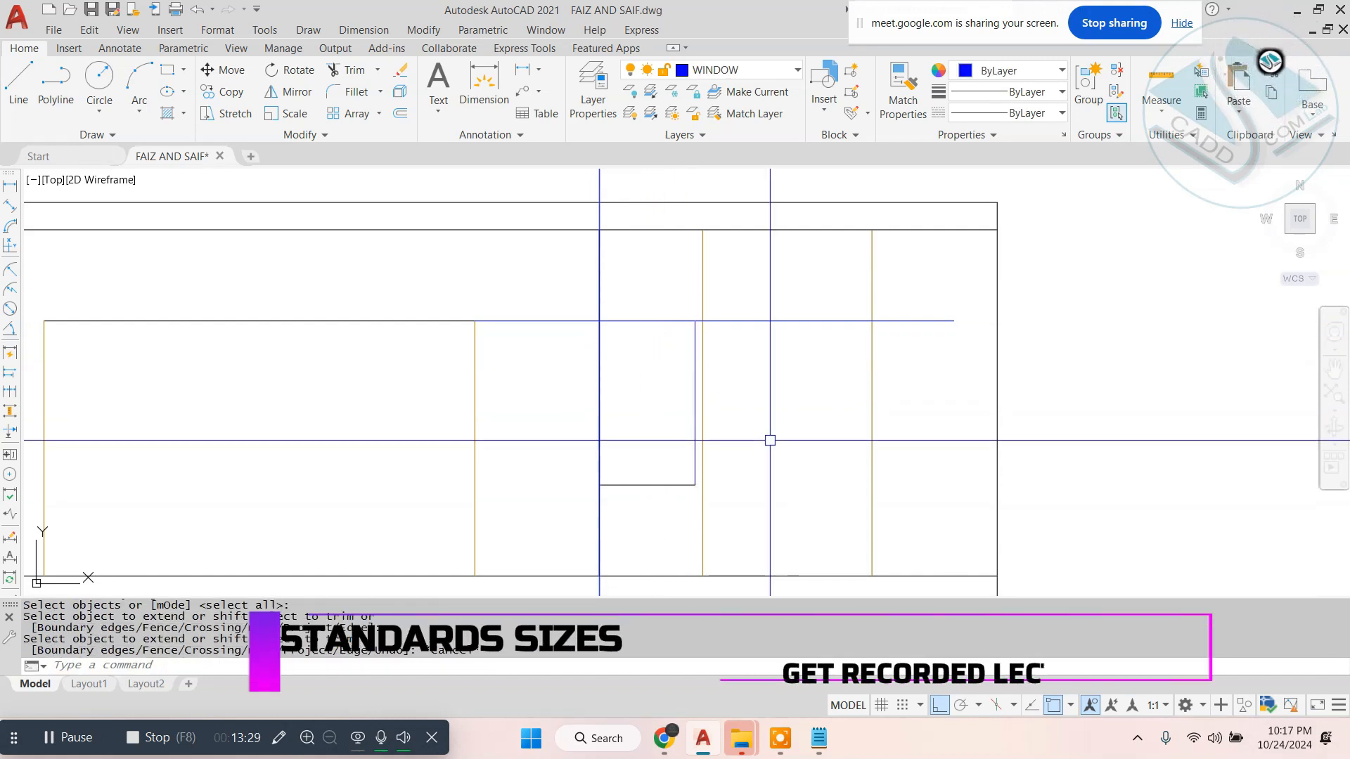
key("Escape")
- Trim the DW1 door's vertical lines above the head line, and the head line's end and gap beside the window
type("tr")
key("space")
left_click(704, 285)
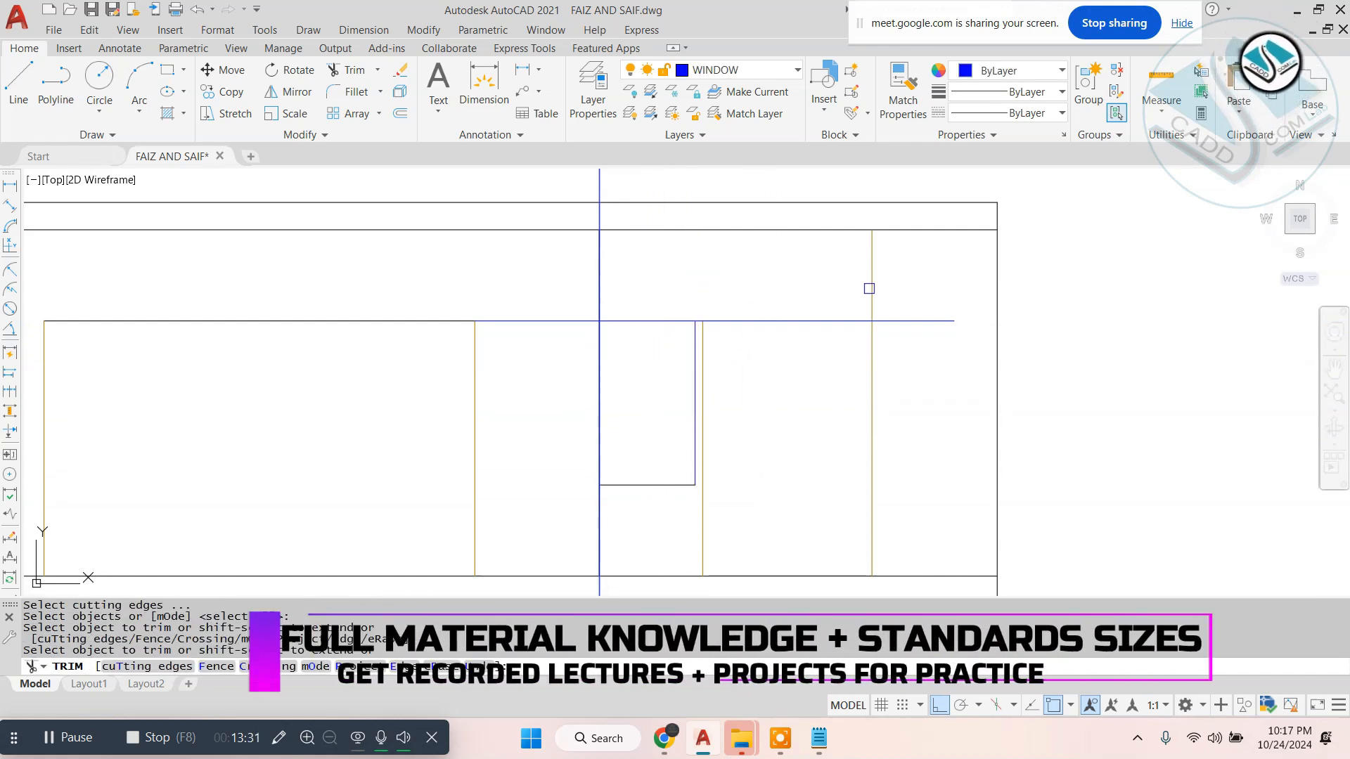
left_click(913, 325)
scroll(682, 318, "up", 8)
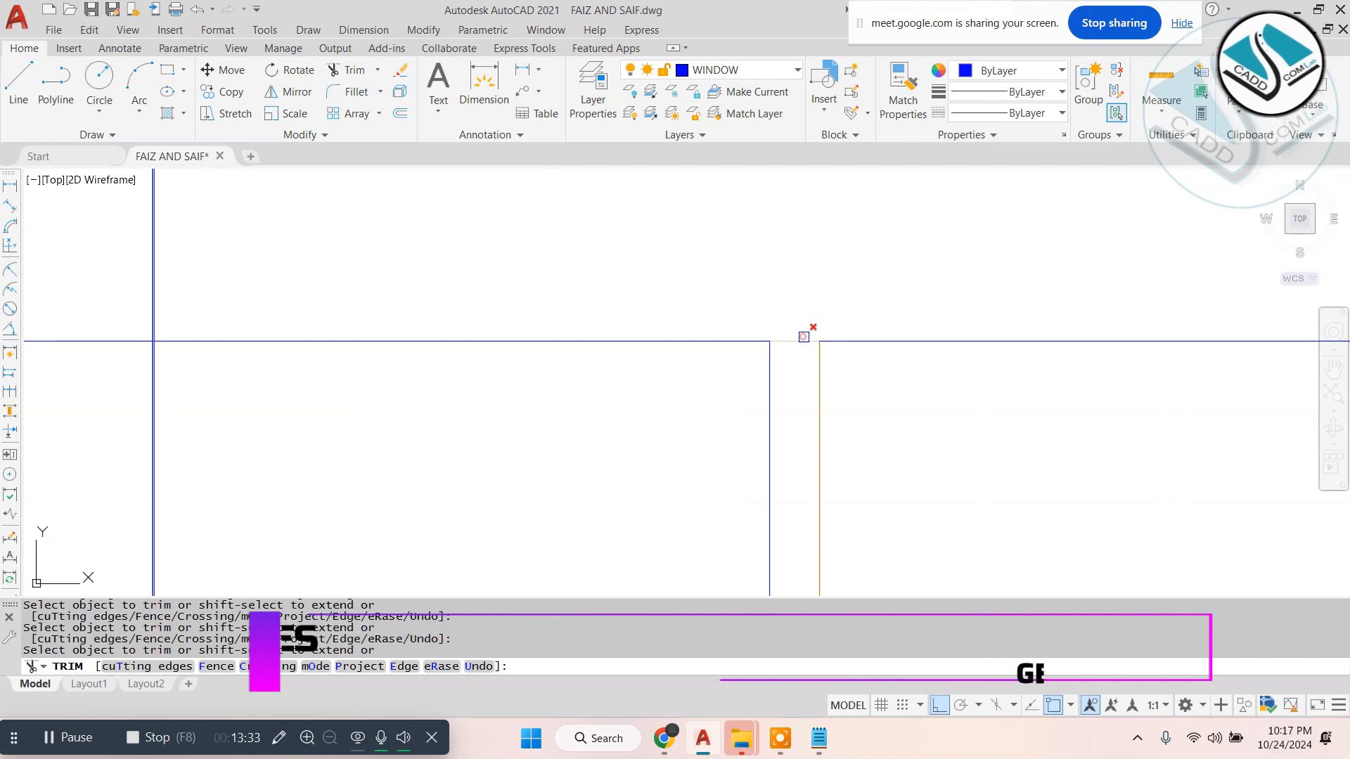
left_click(805, 337)
scroll(756, 325, "down", 8)
left_click(773, 425)
middle_click_drag(736, 489, 729, 365)
scroll(687, 437, "up", 2)
- Trim the vertical construction line across the base band and erase its remainder below the elevation
left_click(681, 476)
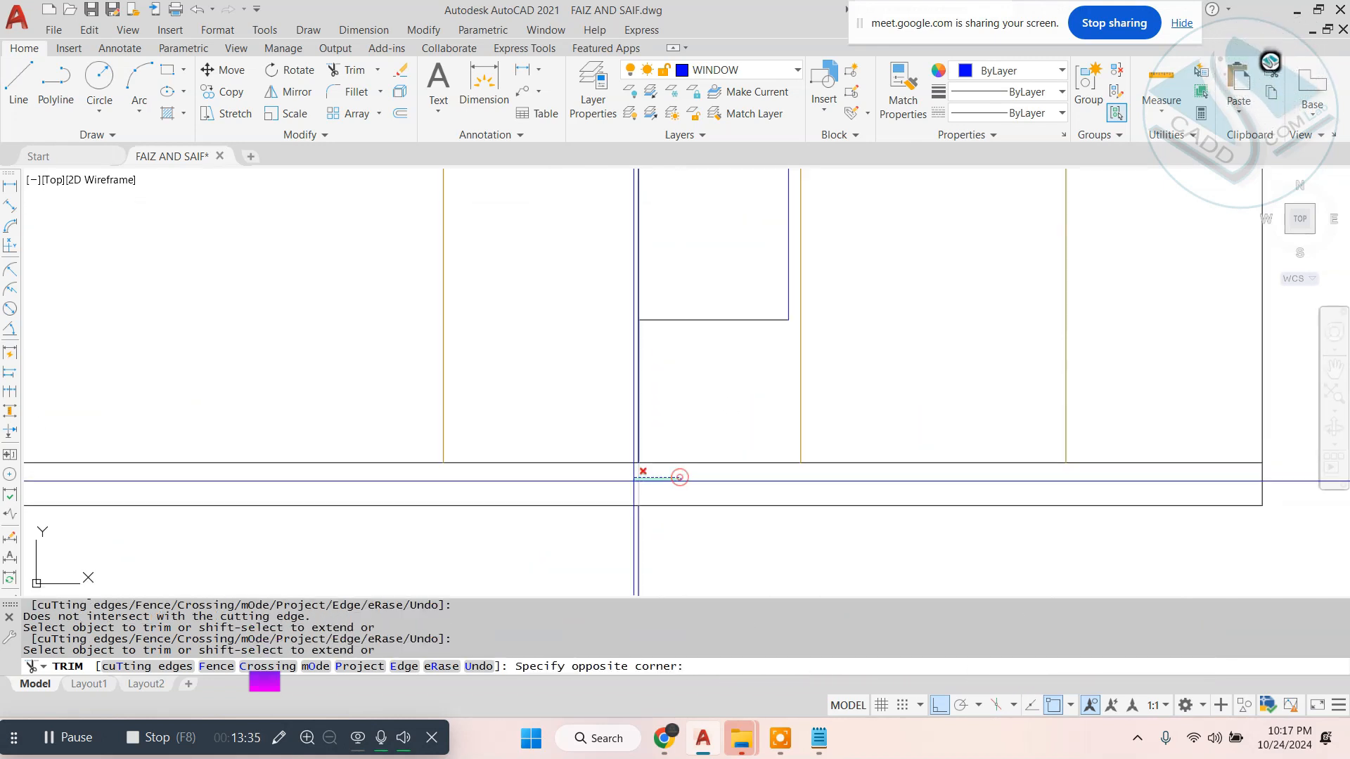
left_click(632, 481)
scroll(658, 338, "down", 4)
key("Escape")
left_click(674, 460)
left_click(603, 504)
type("e")
key("space")
left_click(640, 207)
left_click(622, 250)
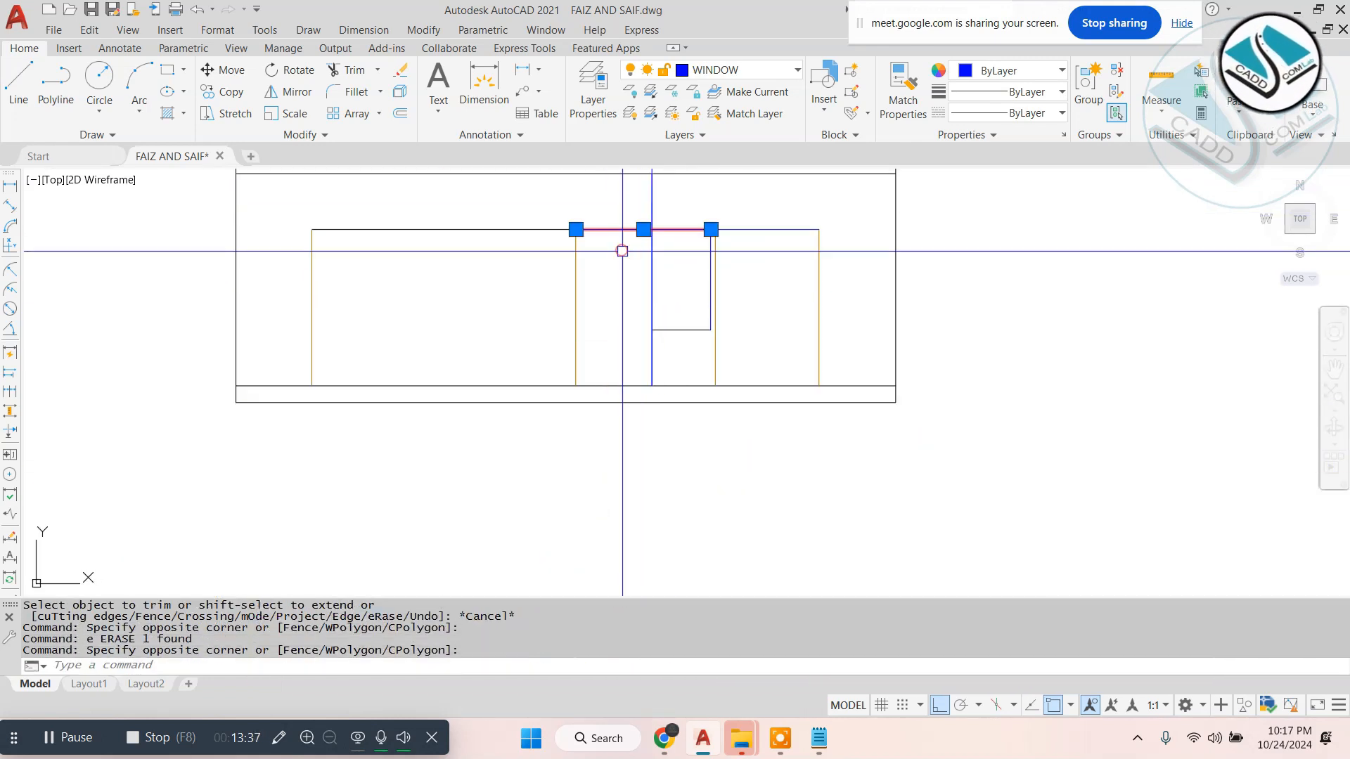
type("e")
middle_click_drag(624, 250, 623, 268)
- Trim the head line between SD1 and the wall line, and erase the construction line stub above the elevation
type("tr")
key("space")
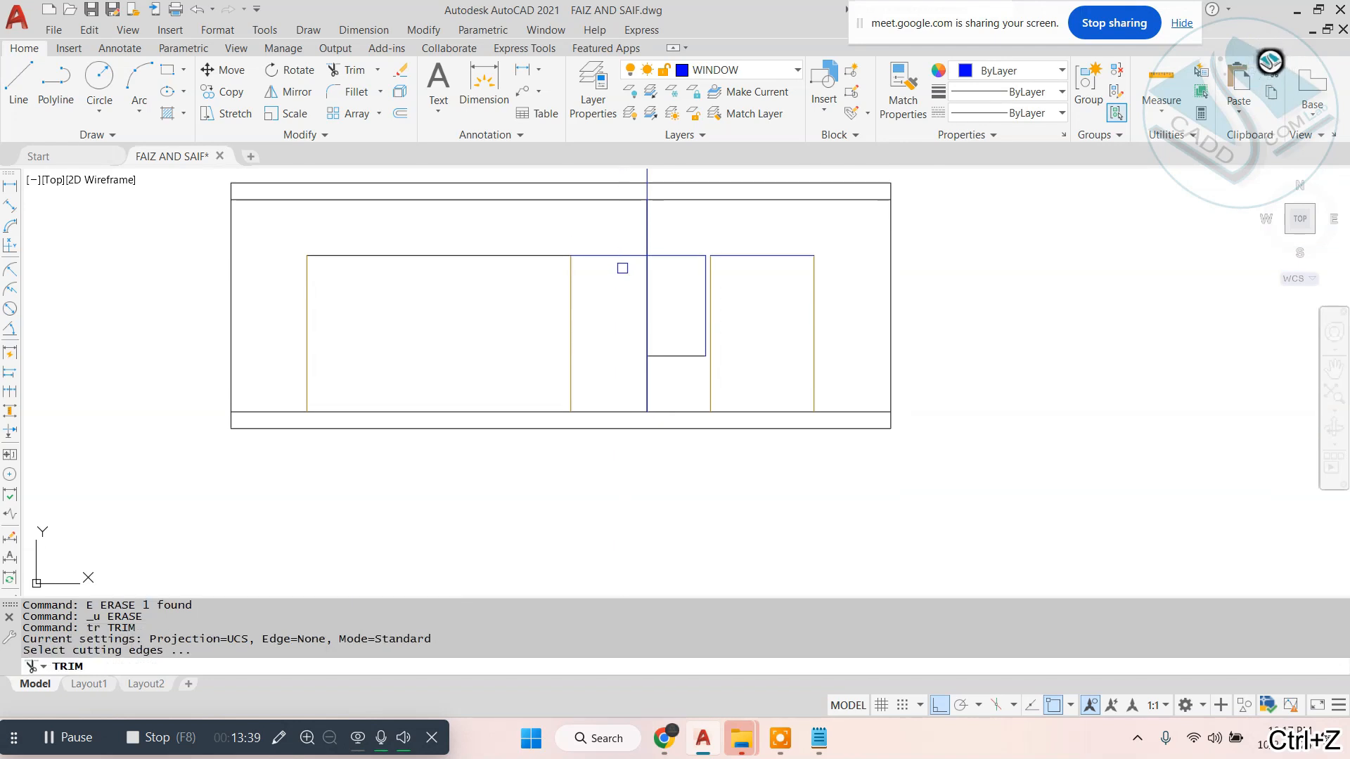
key("Escape")
left_click(643, 235)
type("e")
key("space")
middle_click_drag(714, 230, 701, 282)
key("Escape")
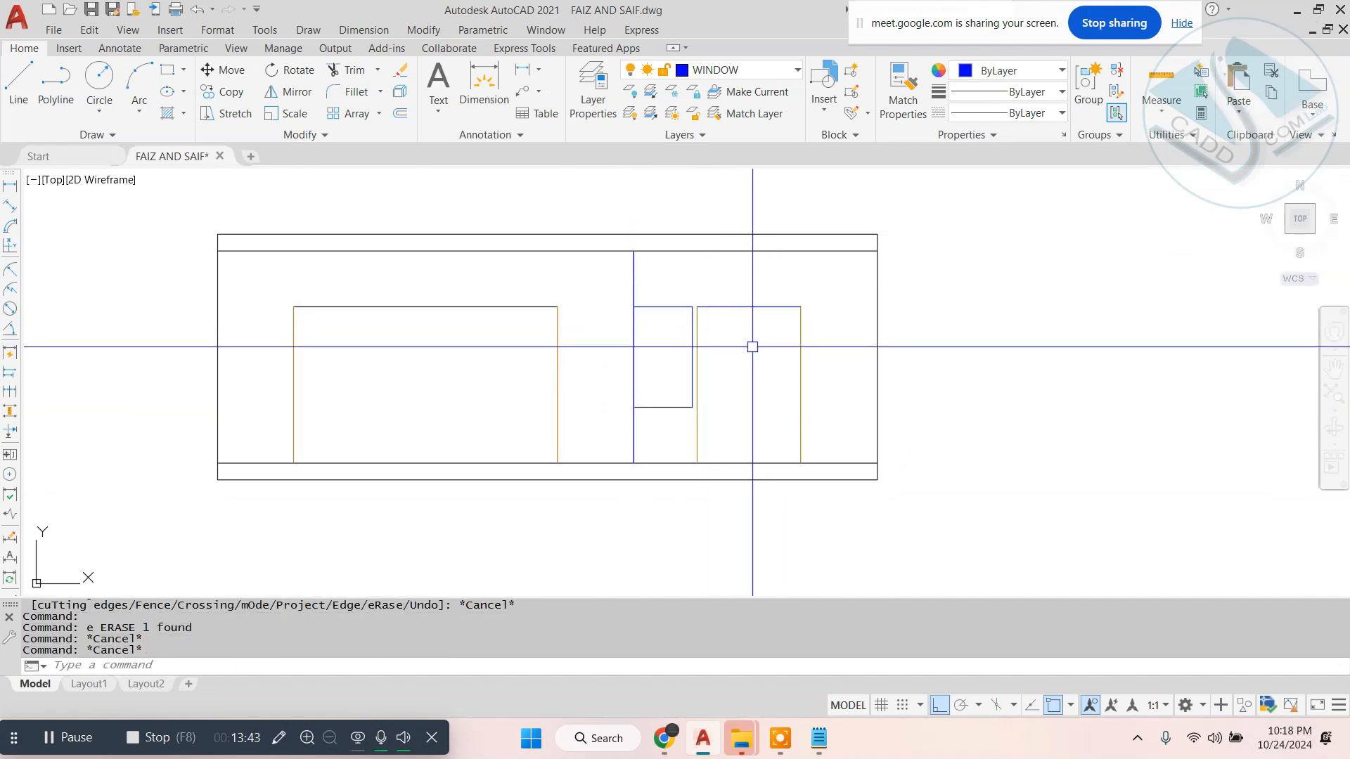
- Match the DW1 door's top line to the properties of its side line
type("ma")
key("space")
scroll(760, 322, "up", 4)
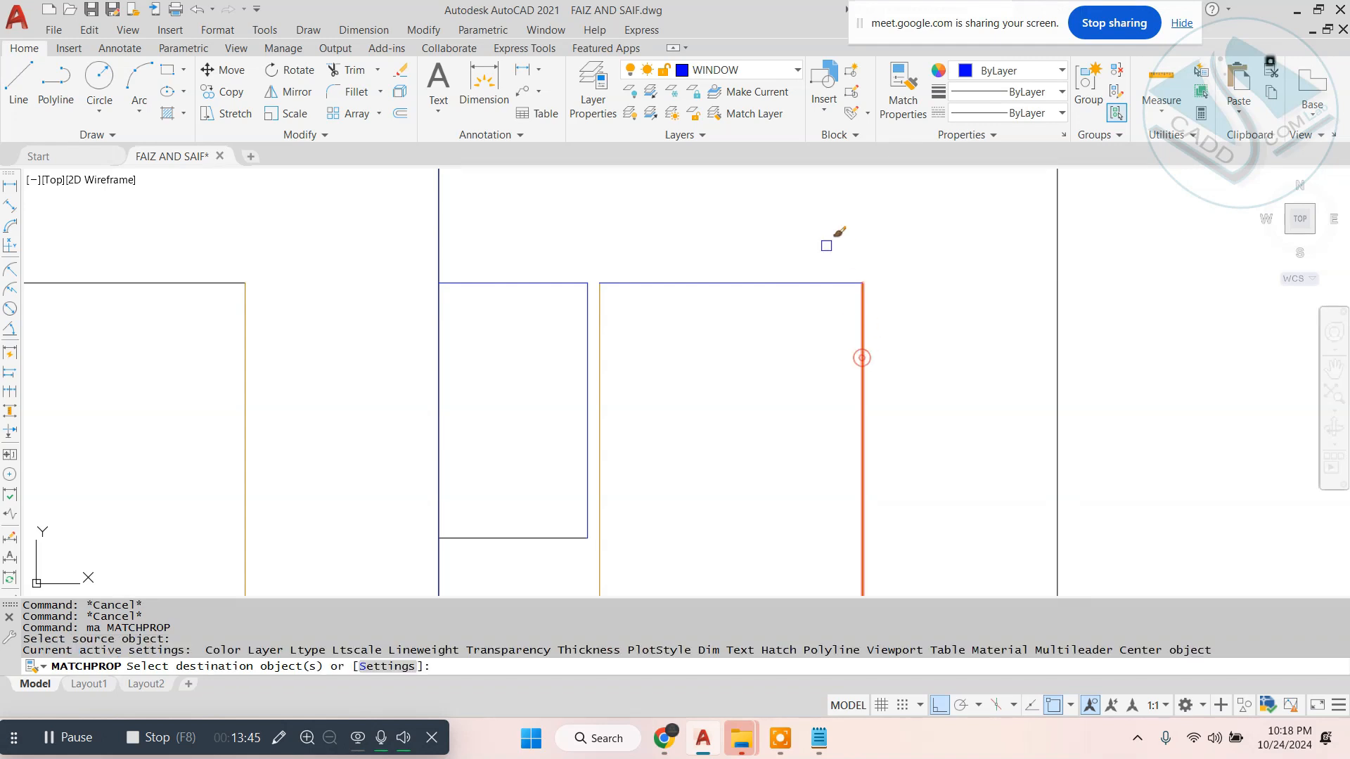
left_click(826, 245)
left_click(778, 340)
key("Escape")
key("Escape")
key("Escape")
key("Escape")
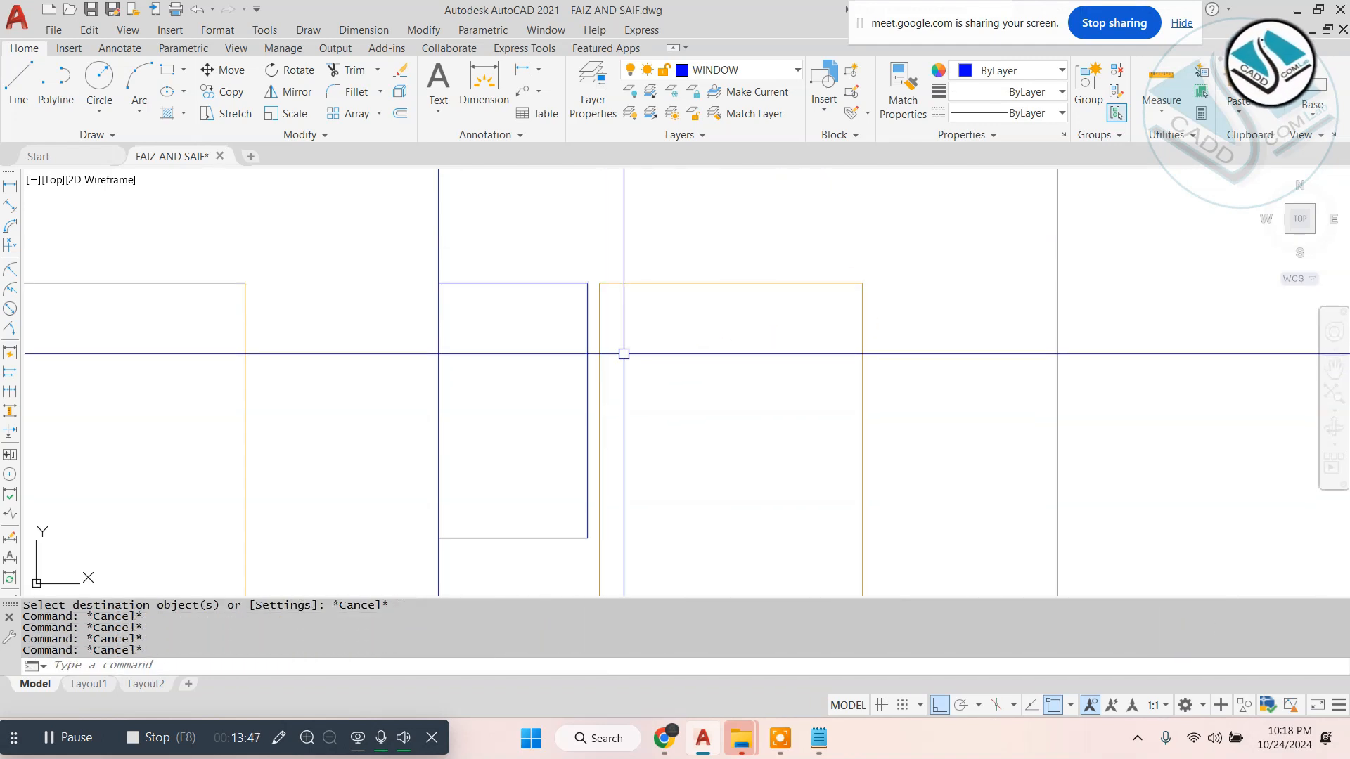
- Offset the vertical wall line by 2 inches toward the DW1 window
type("o")
key("space")
type("2")
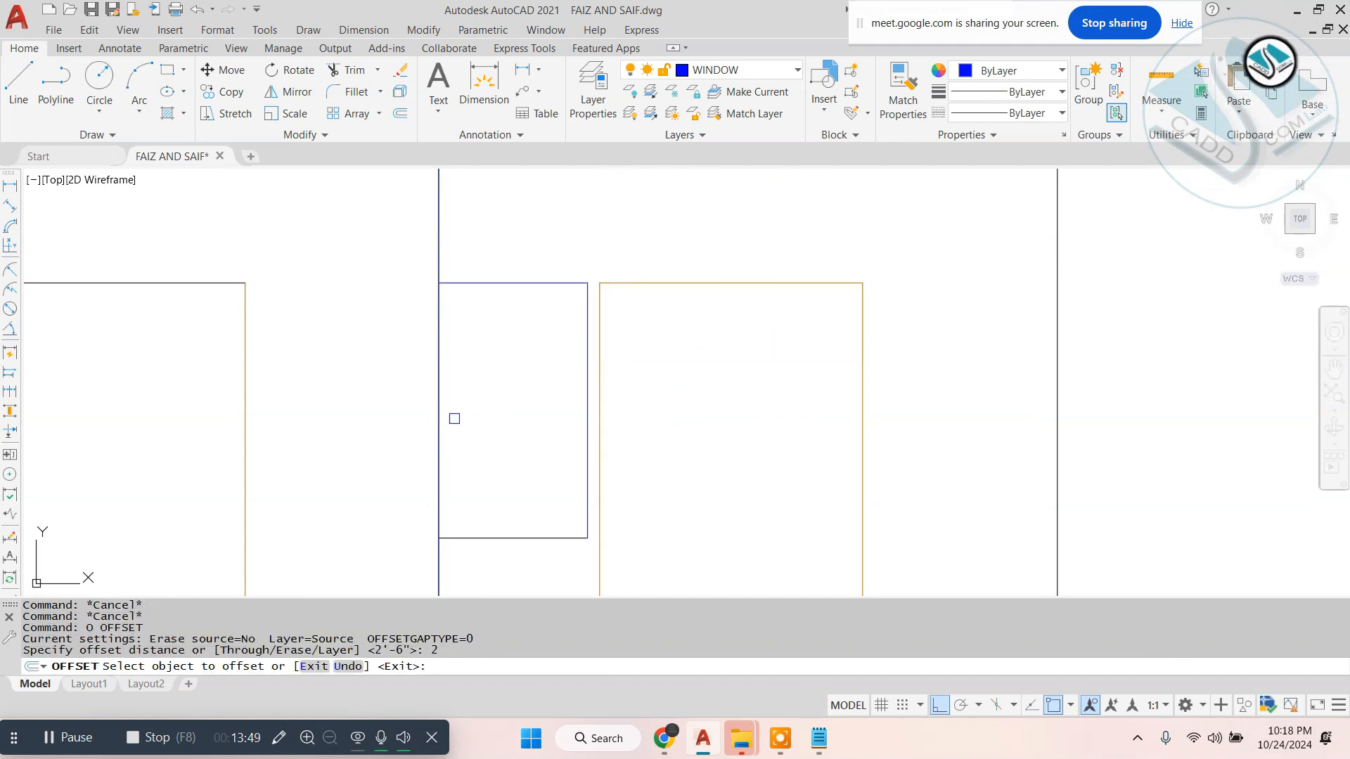
left_click(434, 426)
left_click(488, 434)
key("Escape")
key("Escape")
- Trim the 2-inch offset line and the window's head and sill stubs to close the DW1 window outline
type("tr")
key("space")
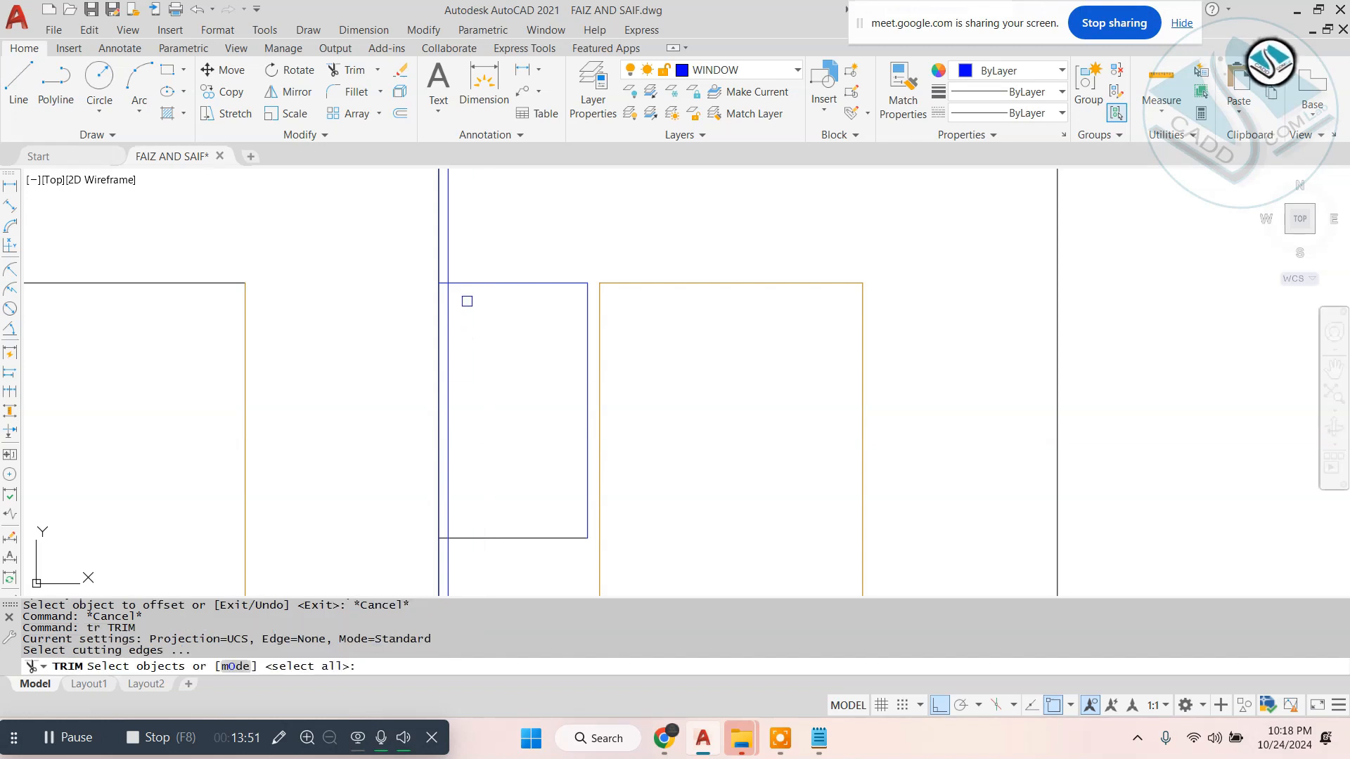
key("space")
scroll(455, 271, "up", 6)
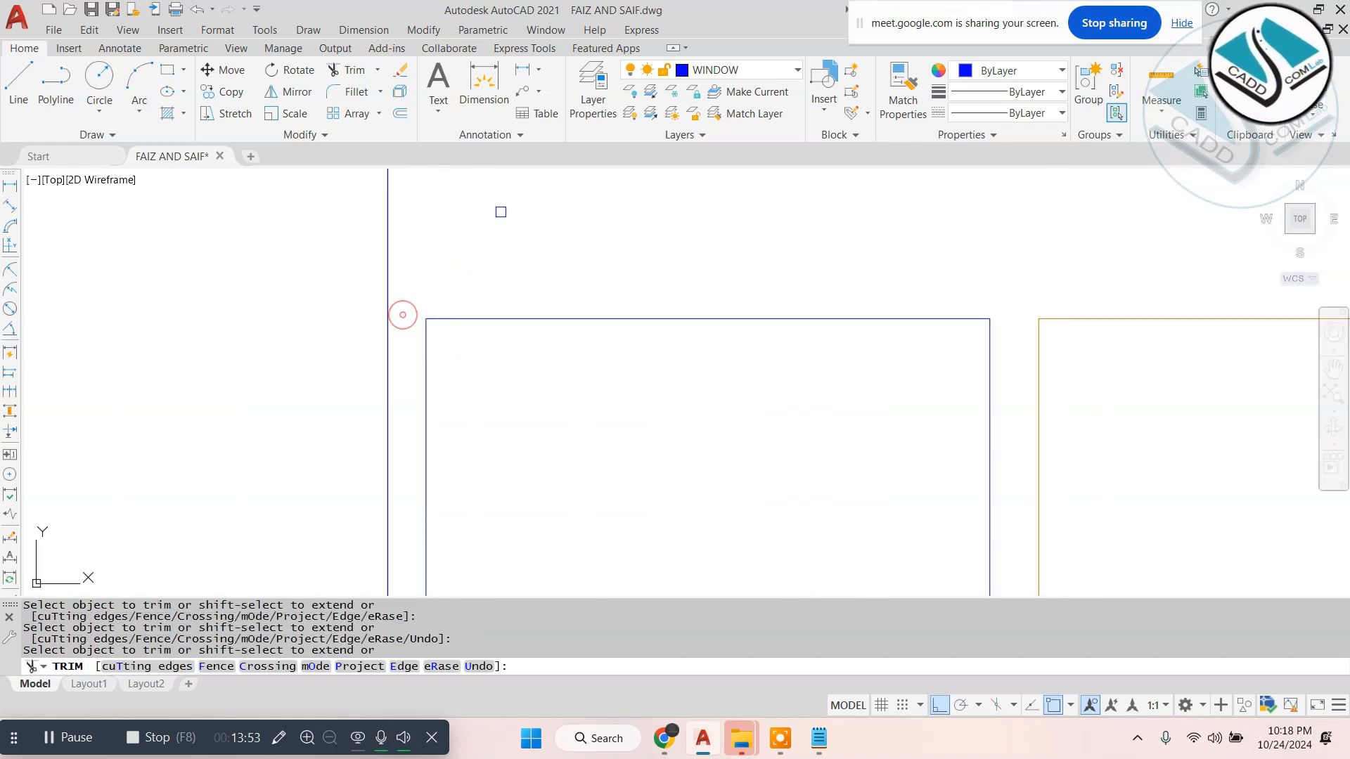
scroll(495, 282, "down", 5)
scroll(488, 366, "up", 5)
left_click(513, 433)
key("Escape")
scroll(544, 406, "down", 4)
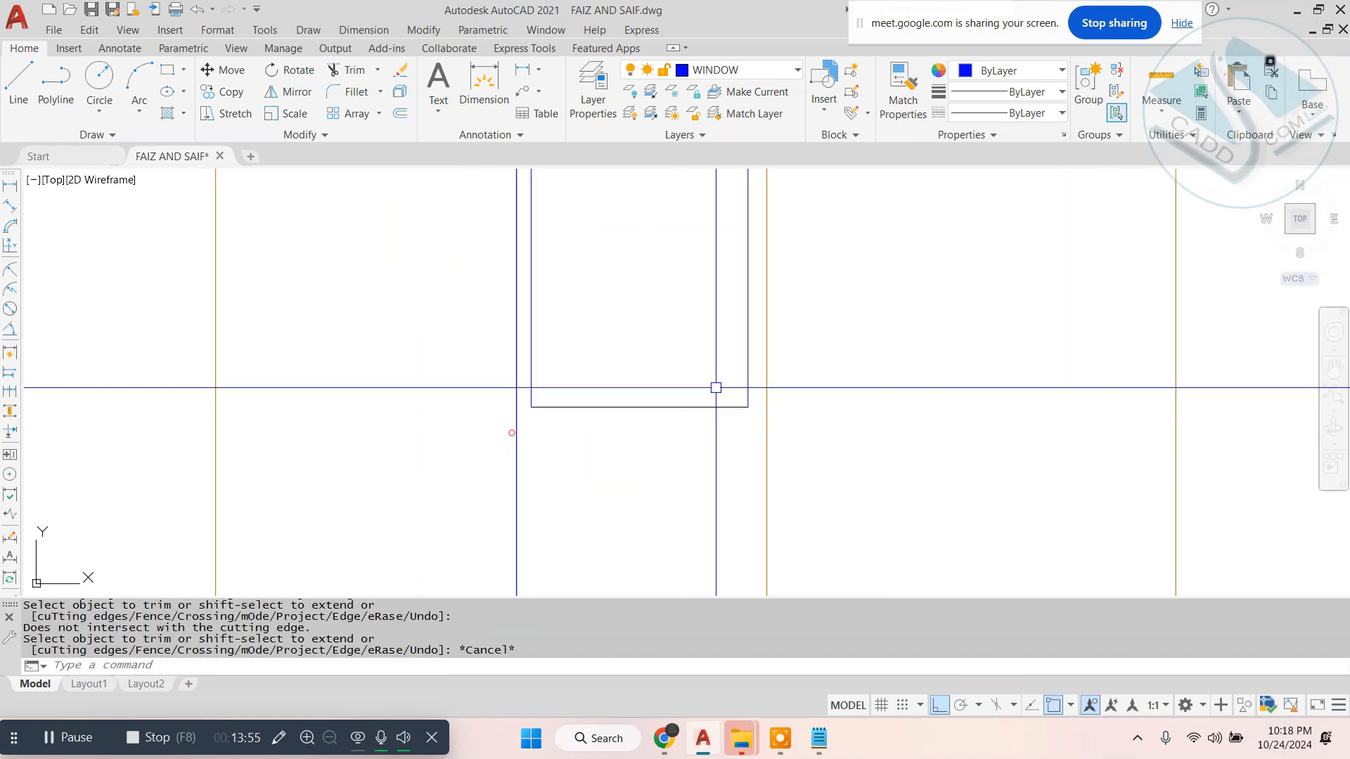
right_click(712, 373)
left_click(808, 294)
key("Escape")
scroll(824, 297, "down", 2)
middle_click_drag(825, 297, 749, 374)
scroll(749, 373, "down", 2)
key("Escape")
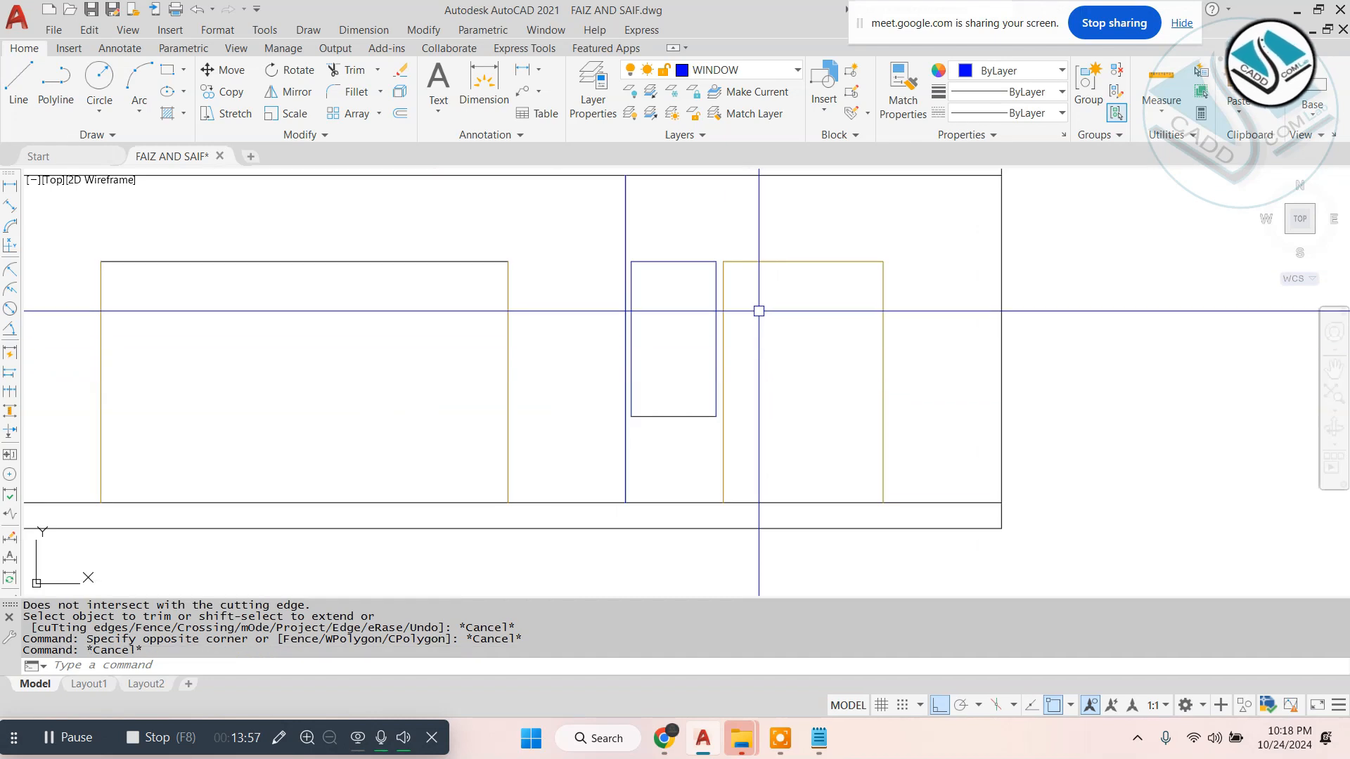
type("j")
key("Return")
scroll(732, 265, "up", 4)
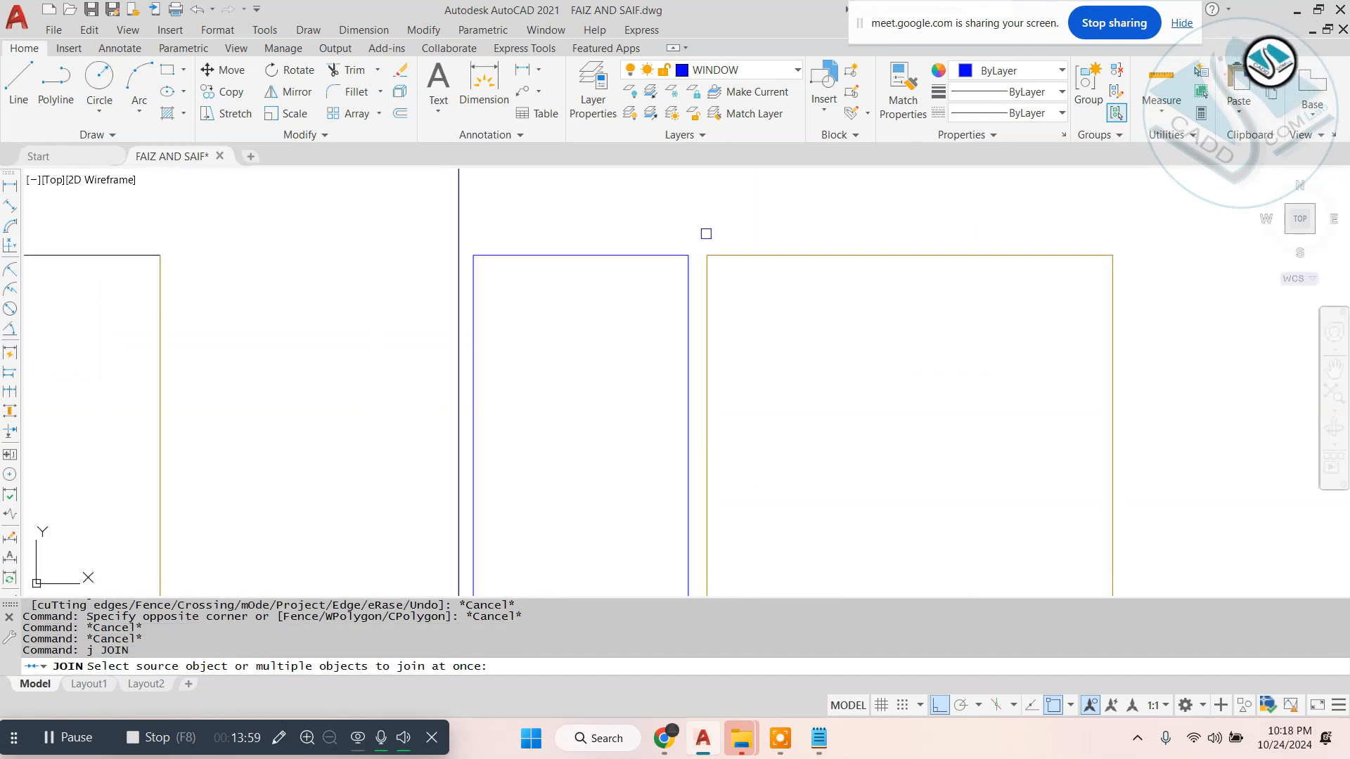
scroll(704, 232, "down", 2)
key("Escape")
key("Escape")
- Extend the DW1 window's head and sill lines to the adjacent door side line, and erase the window's side line nearest the door
type("ex")
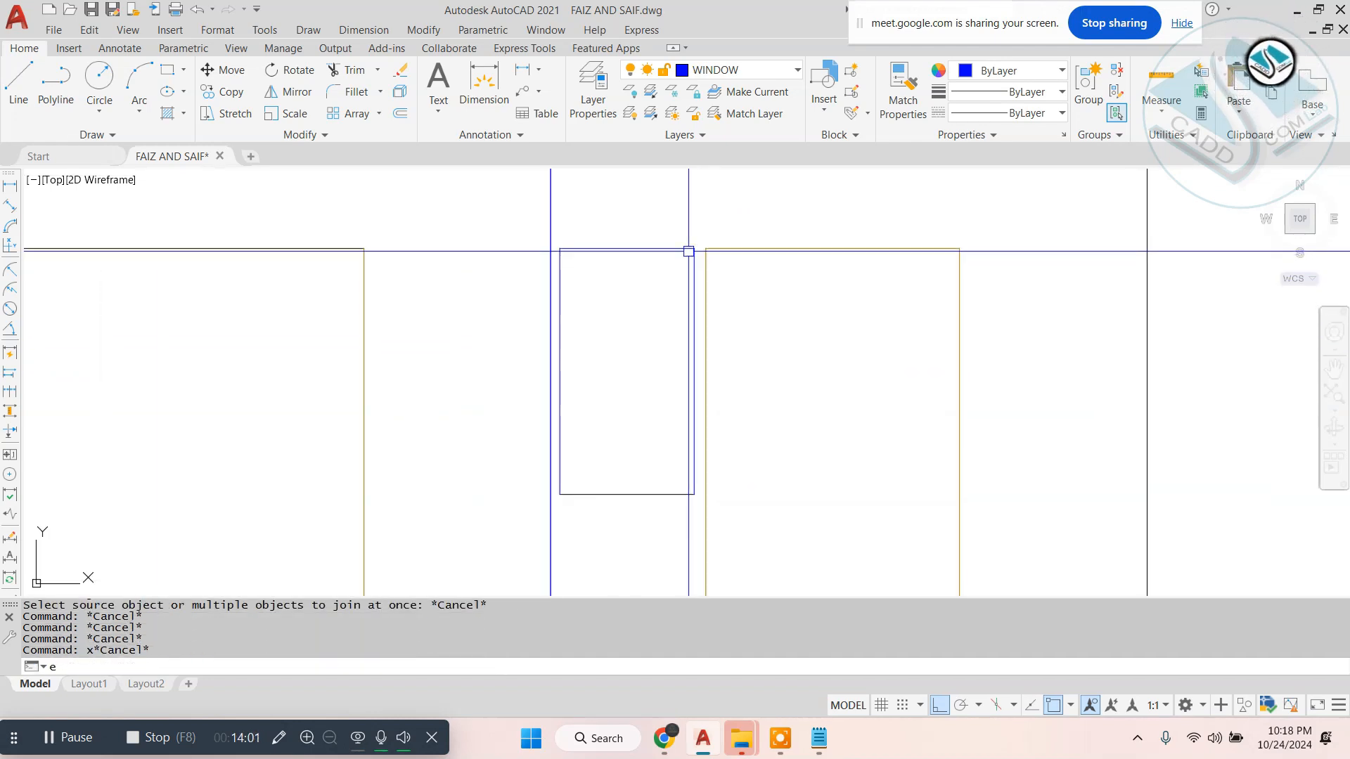
key("Return")
key("Return")
key("Escape")
left_click(694, 446)
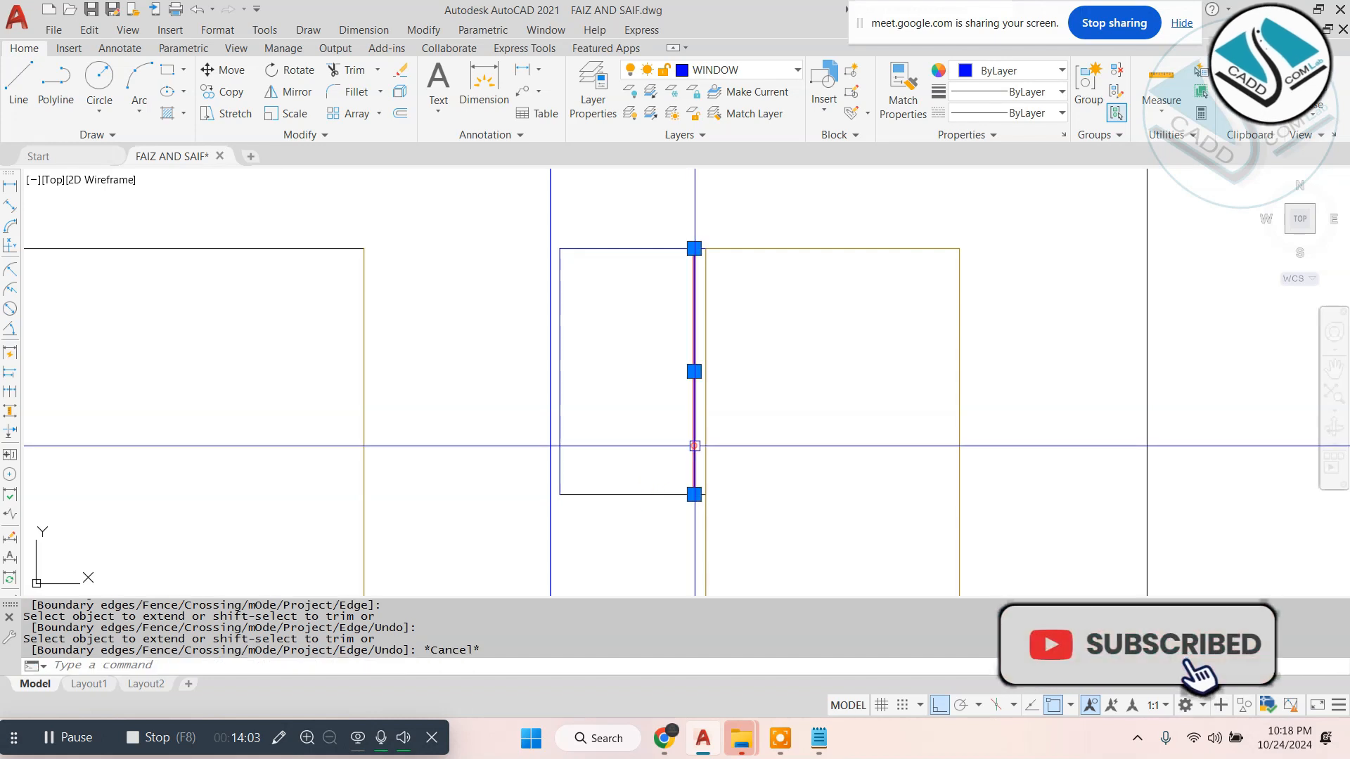
type("e")
key("Return")
scroll(723, 353, "down", 2)
key("Escape")
key("Escape")
type("r")
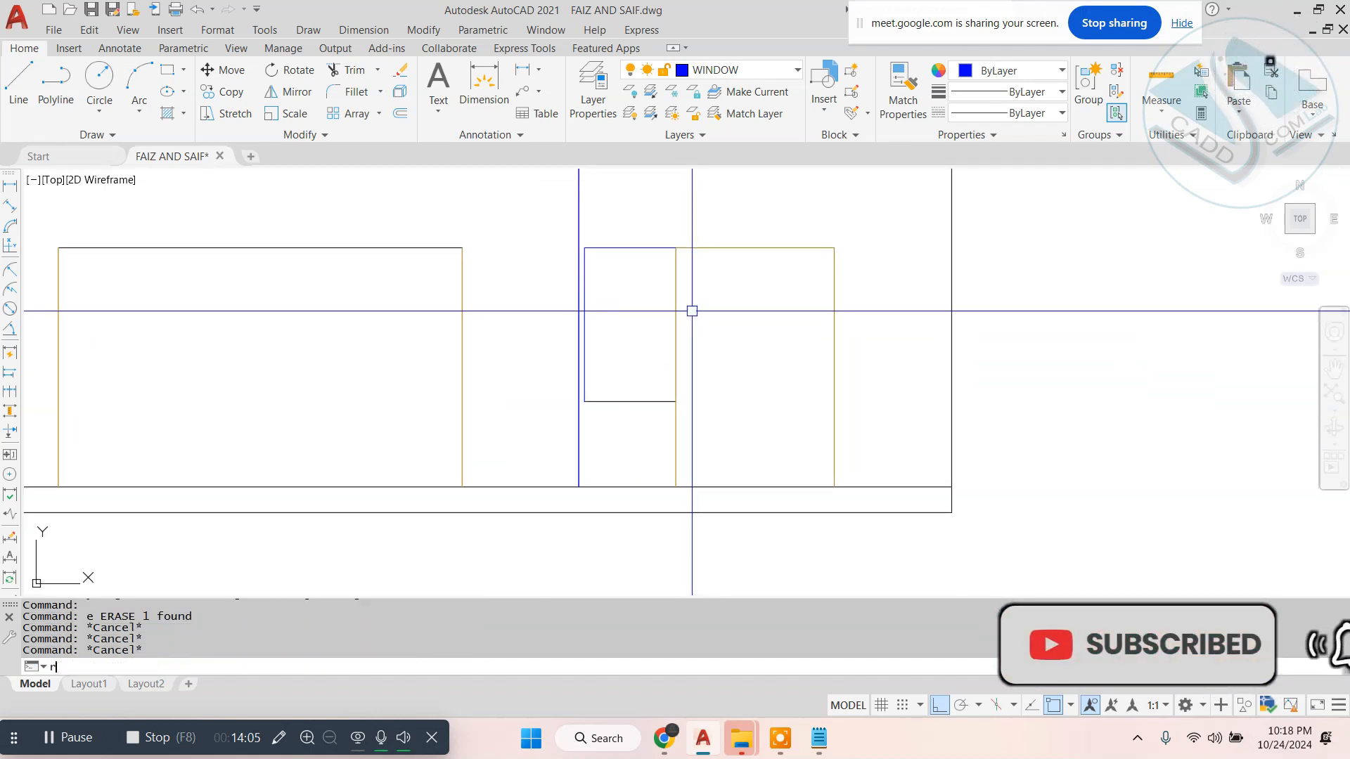
type("ec")
key("Return")
left_click(584, 248)
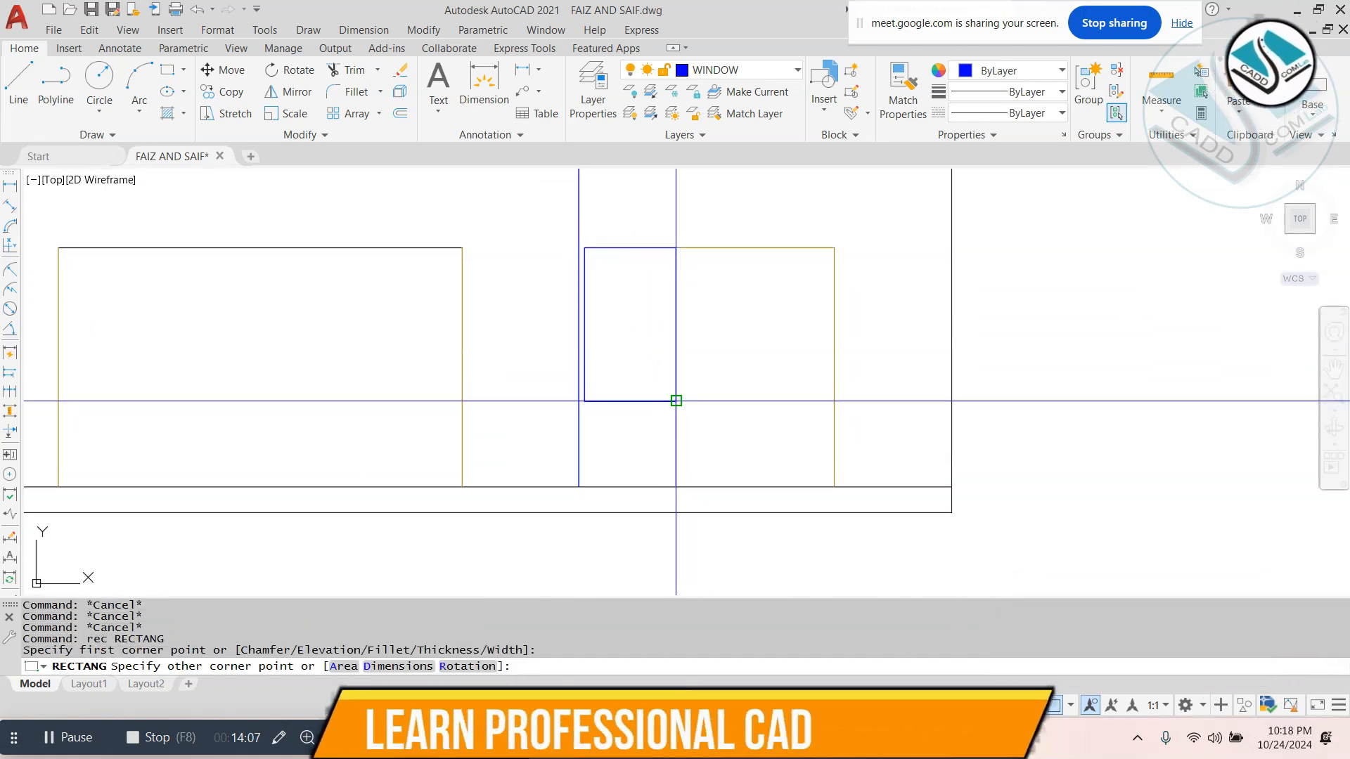
key("Escape")
scroll(832, 392, "down", 4)
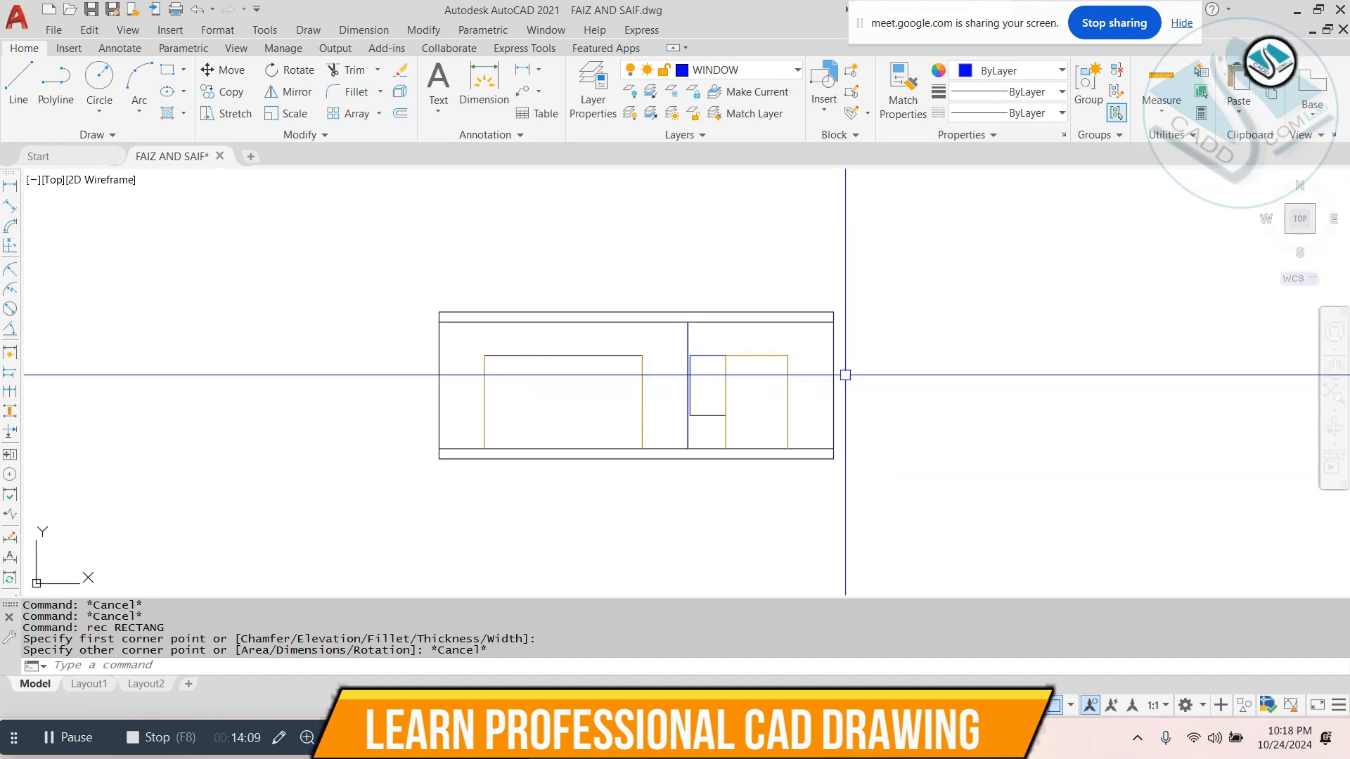
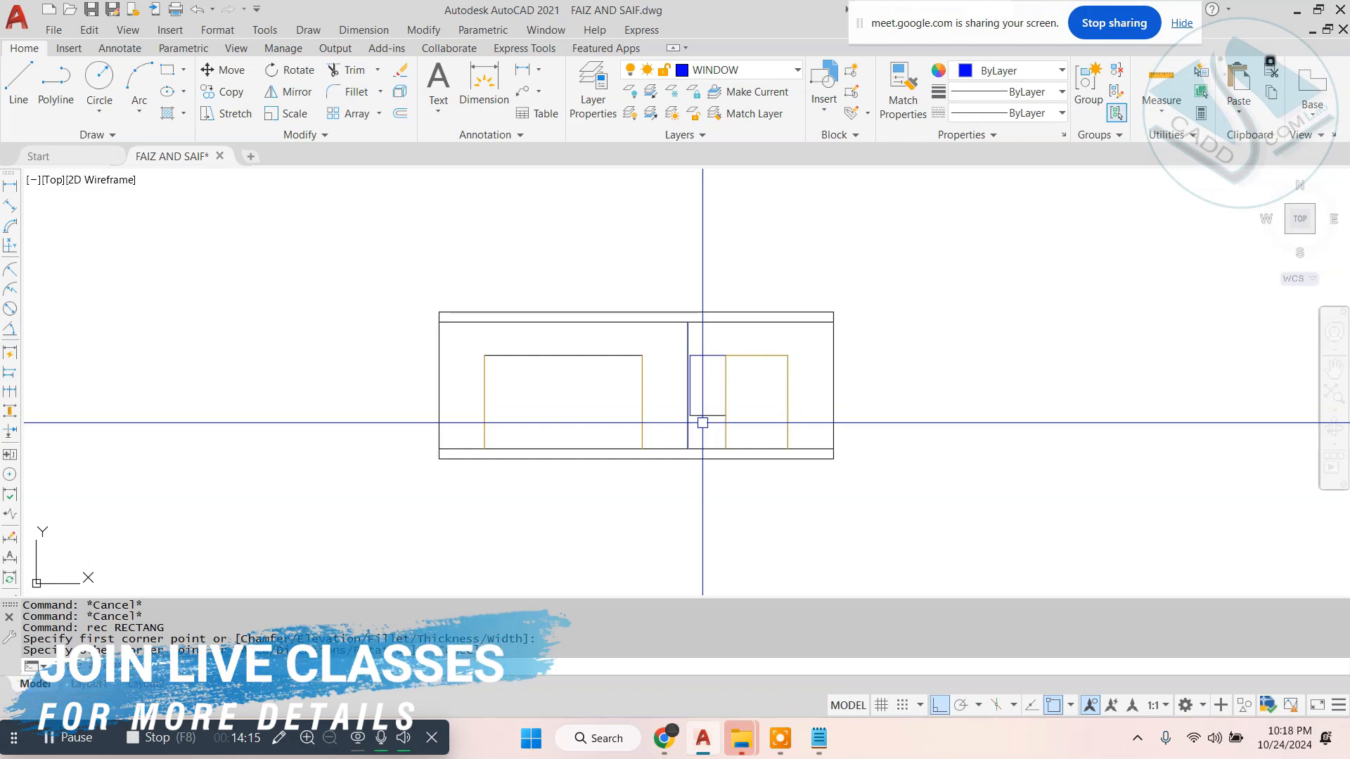
- Move the whole first floor plan closer to the ground floor plan
scroll(693, 365, "down", 5)
scroll(580, 282, "up", 8)
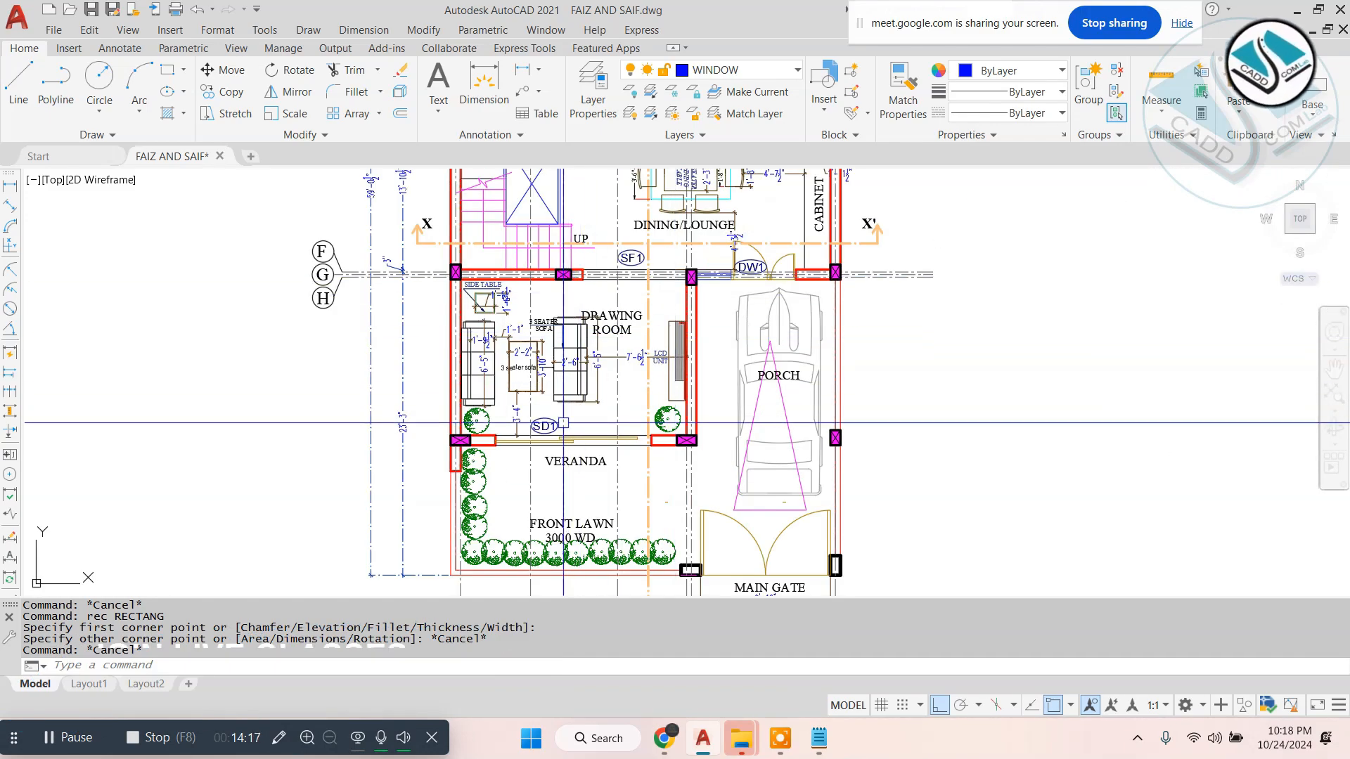
scroll(563, 423, "down", 6)
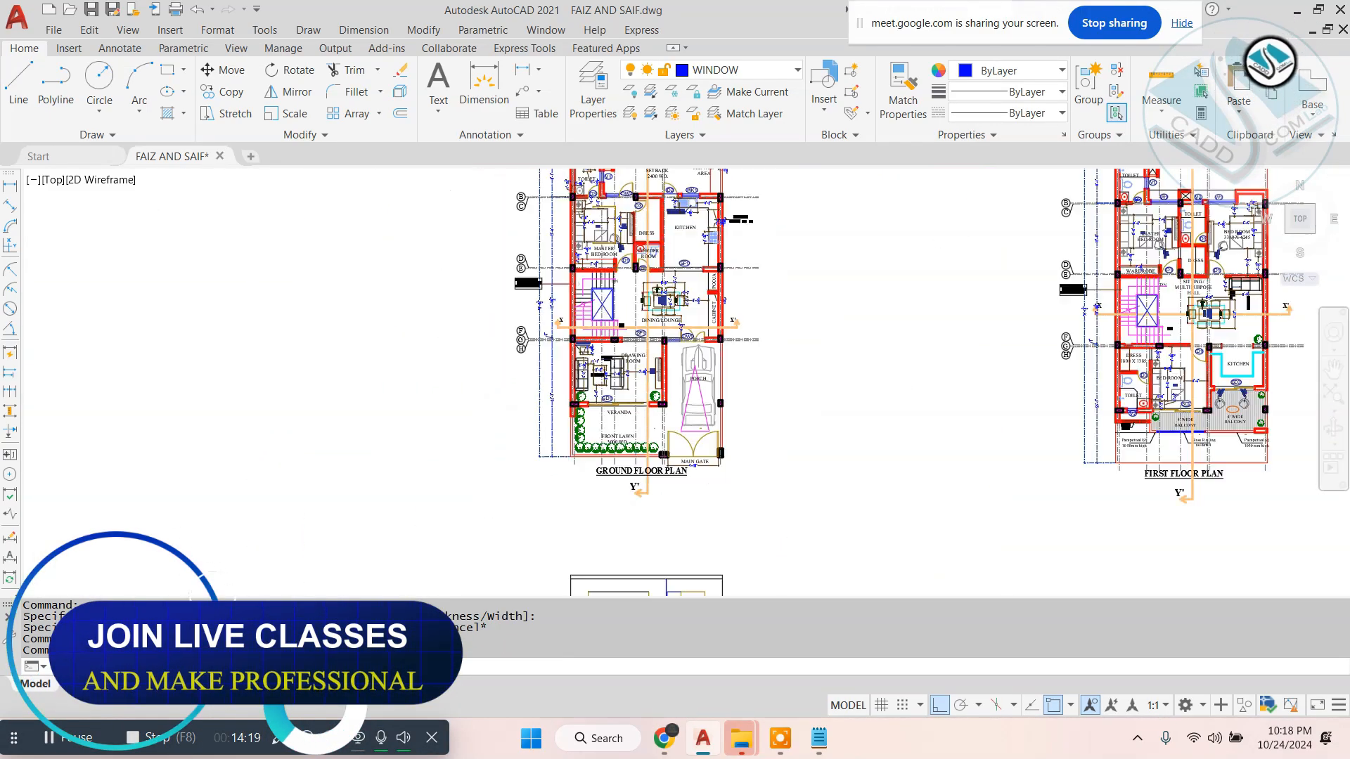
scroll(655, 317, "down", 4)
scroll(858, 327, "up", 4)
scroll(899, 320, "up", 2)
scroll(823, 296, "down", 2)
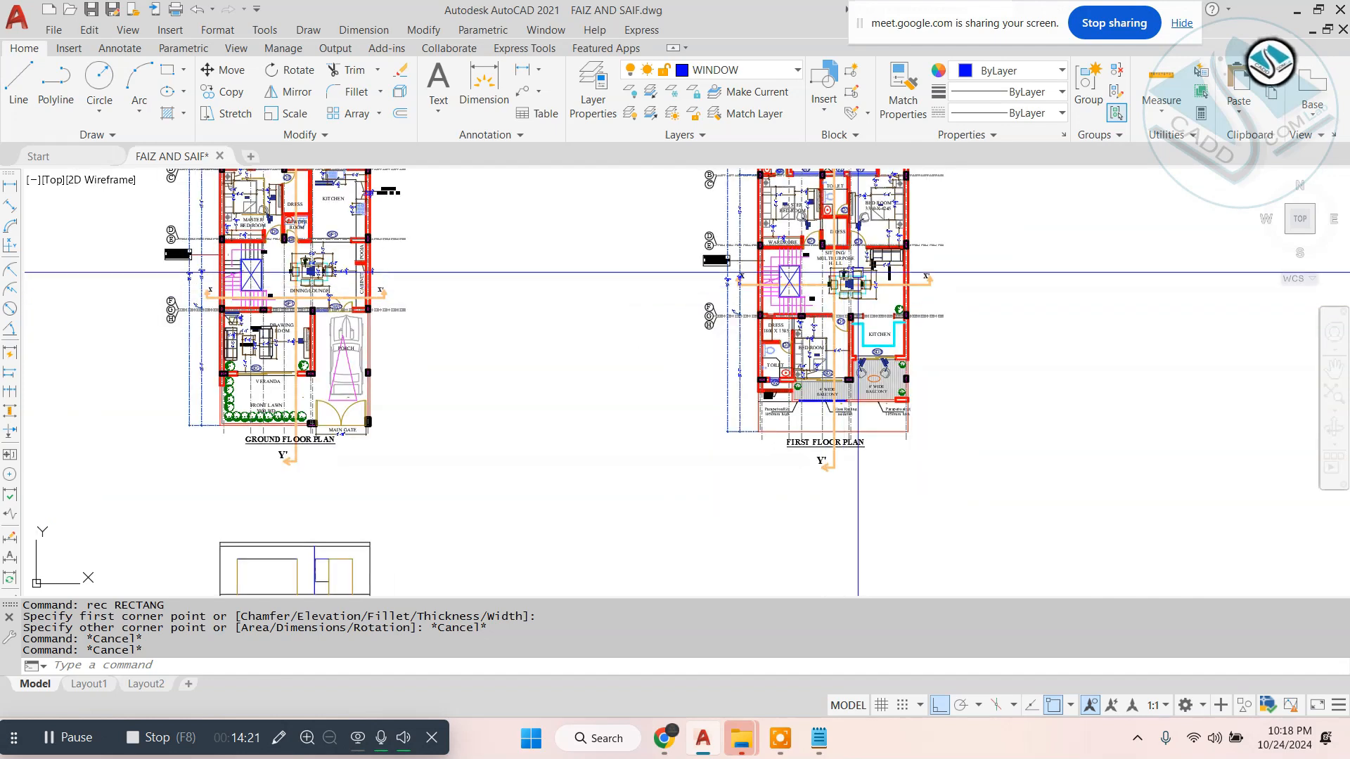
scroll(857, 272, "down", 6)
left_click(904, 226)
left_click(768, 369)
scroll(808, 330, "up", 5)
type("m")
key("Return")
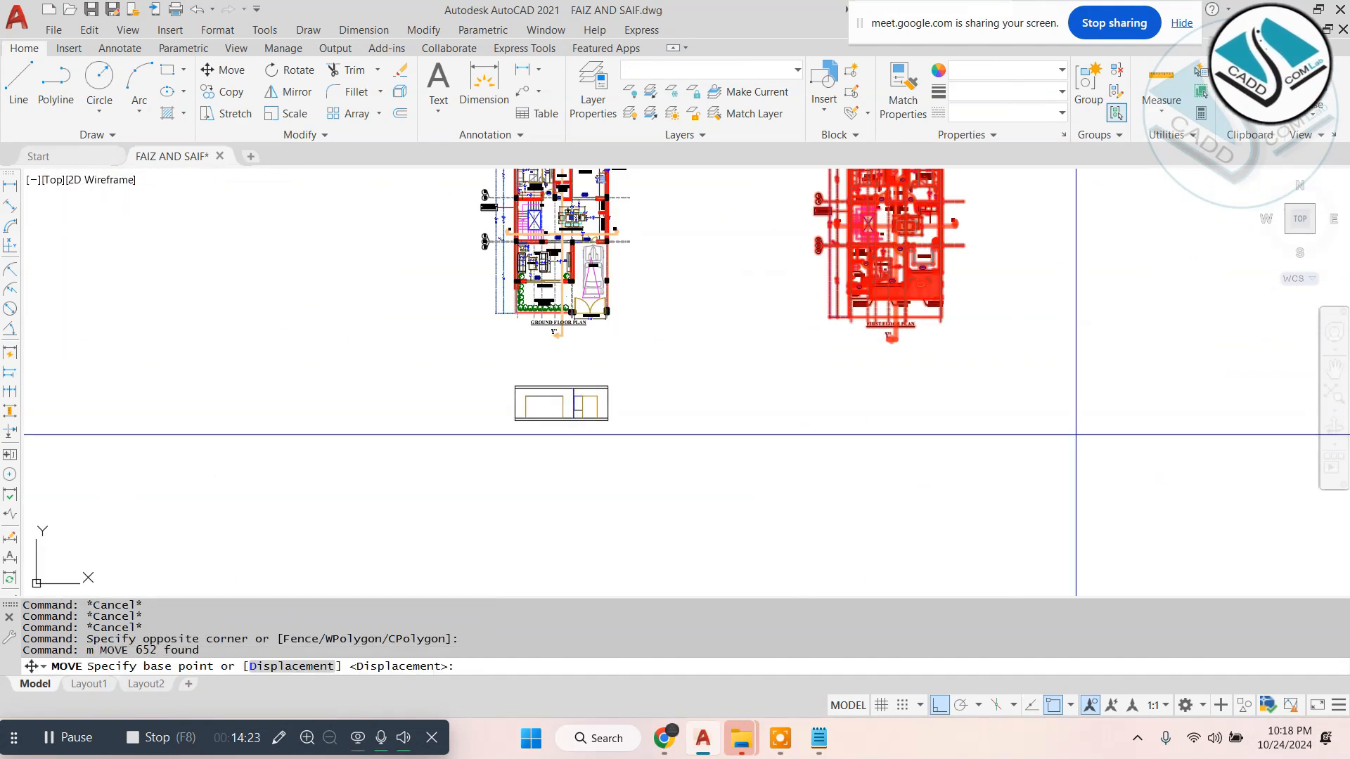
left_click(1076, 434)
key("Escape")
- Draw vertical construction lines through the first floor plan's two outer wall faces and the balcony-side face of the wall between bedroom and kitchen
scroll(782, 255, "up", 5)
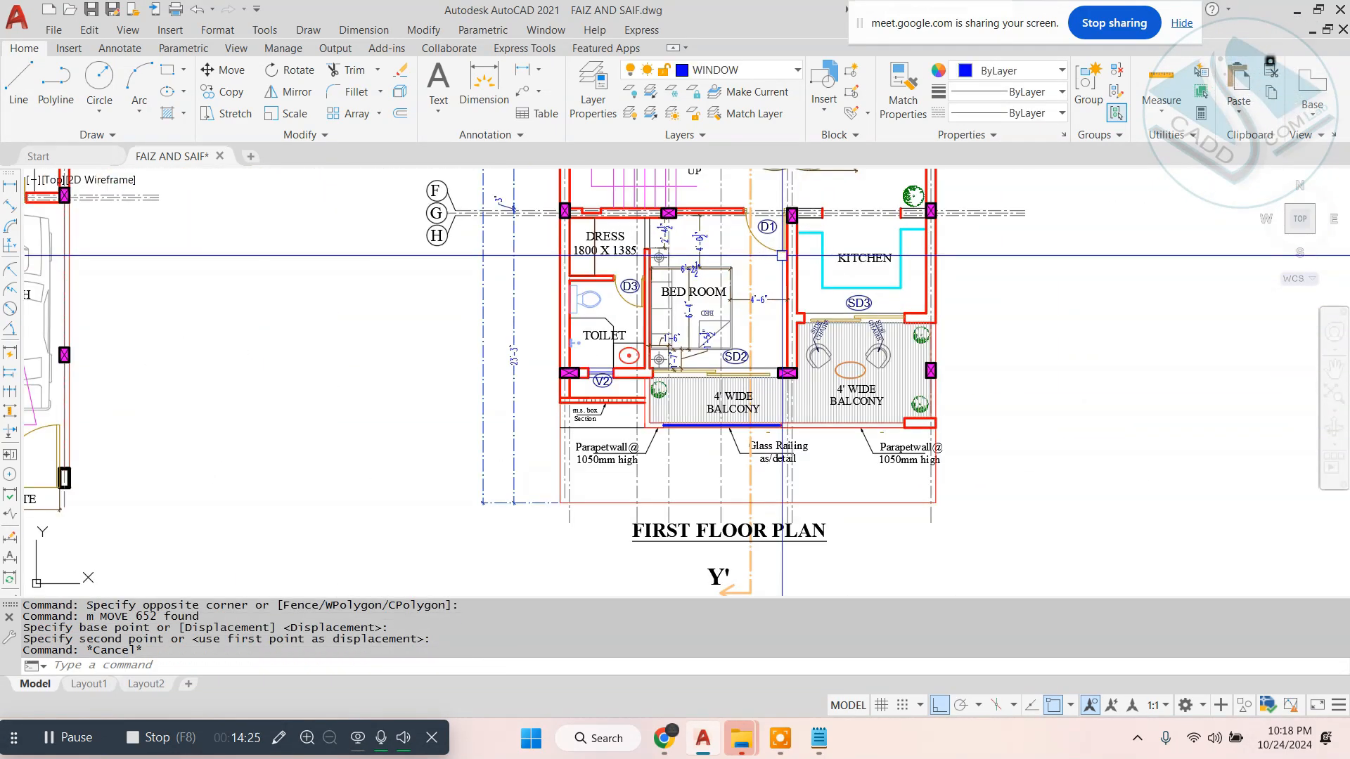
type("xl")
key("Return")
type("v")
key("Return")
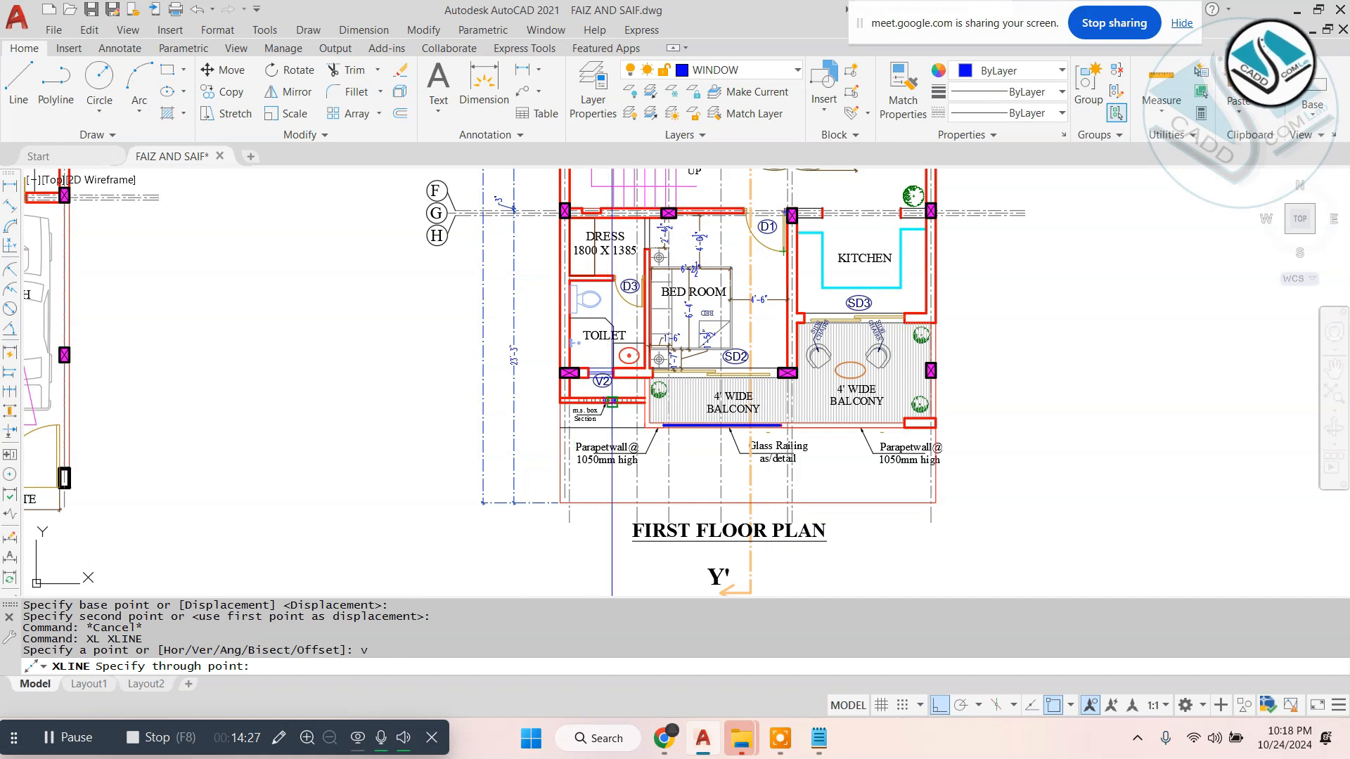
scroll(612, 402, "up", 4)
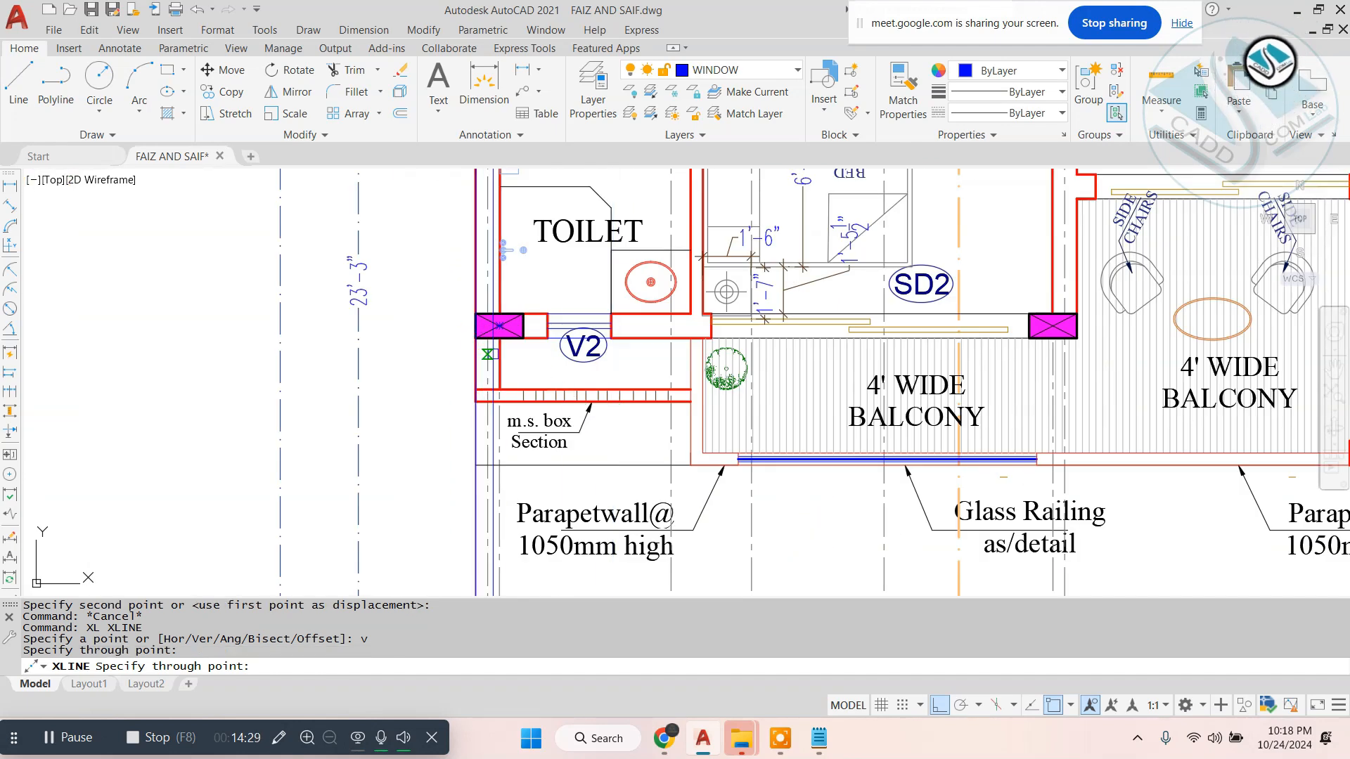
middle_click_drag(721, 355, 563, 364)
left_click(821, 344)
scroll(1240, 222, "up", 2)
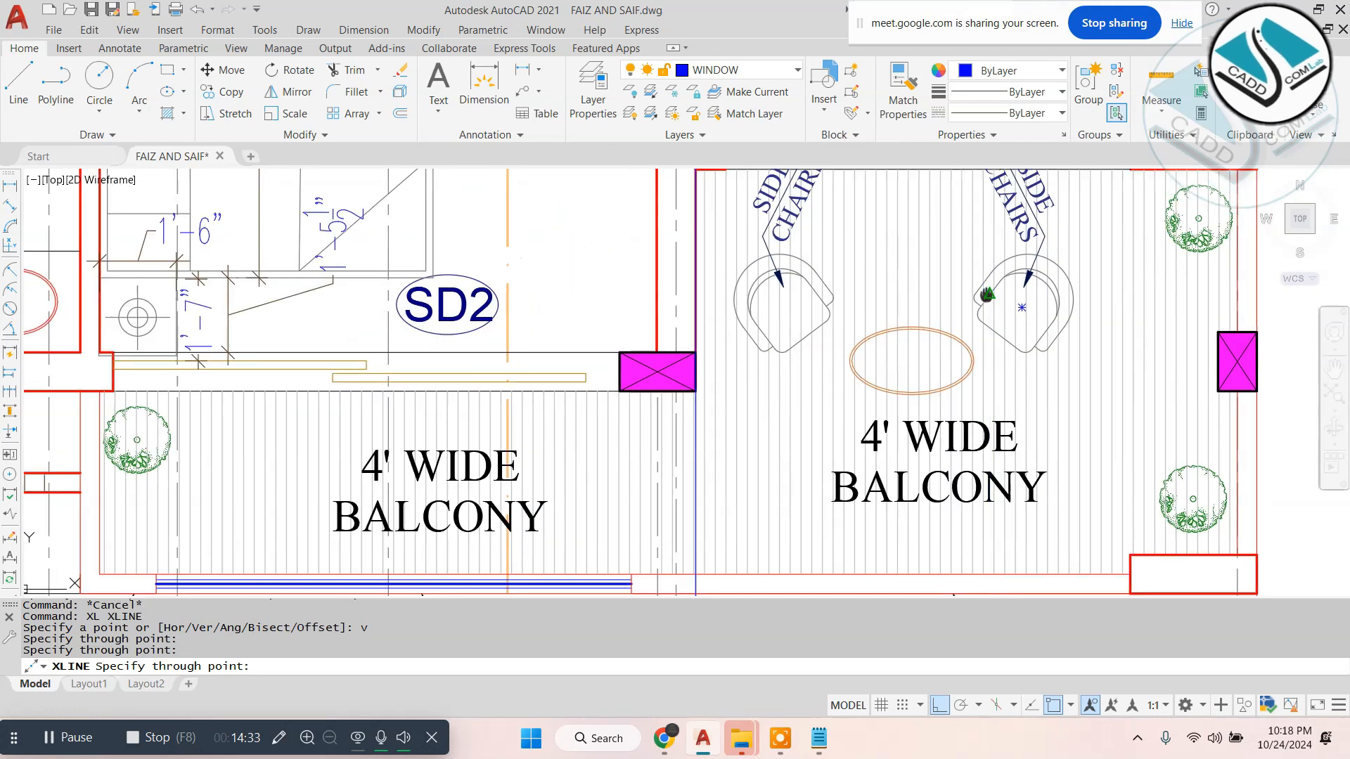
key("Escape")
scroll(763, 404, "down", 3)
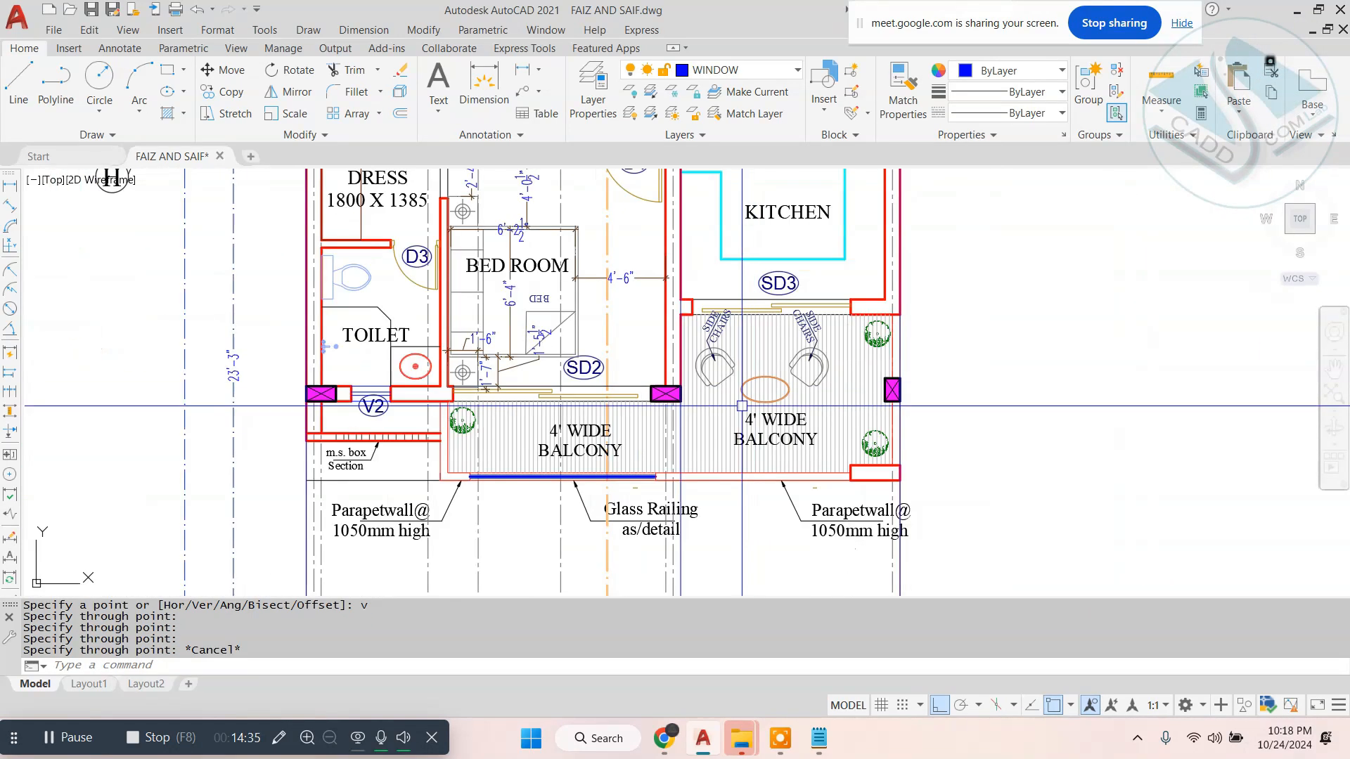
- Draw horizontal construction lines through the ground floor elevation's two slab lines and its floor line, extending below the first floor plan
scroll(462, 407, "up", 3)
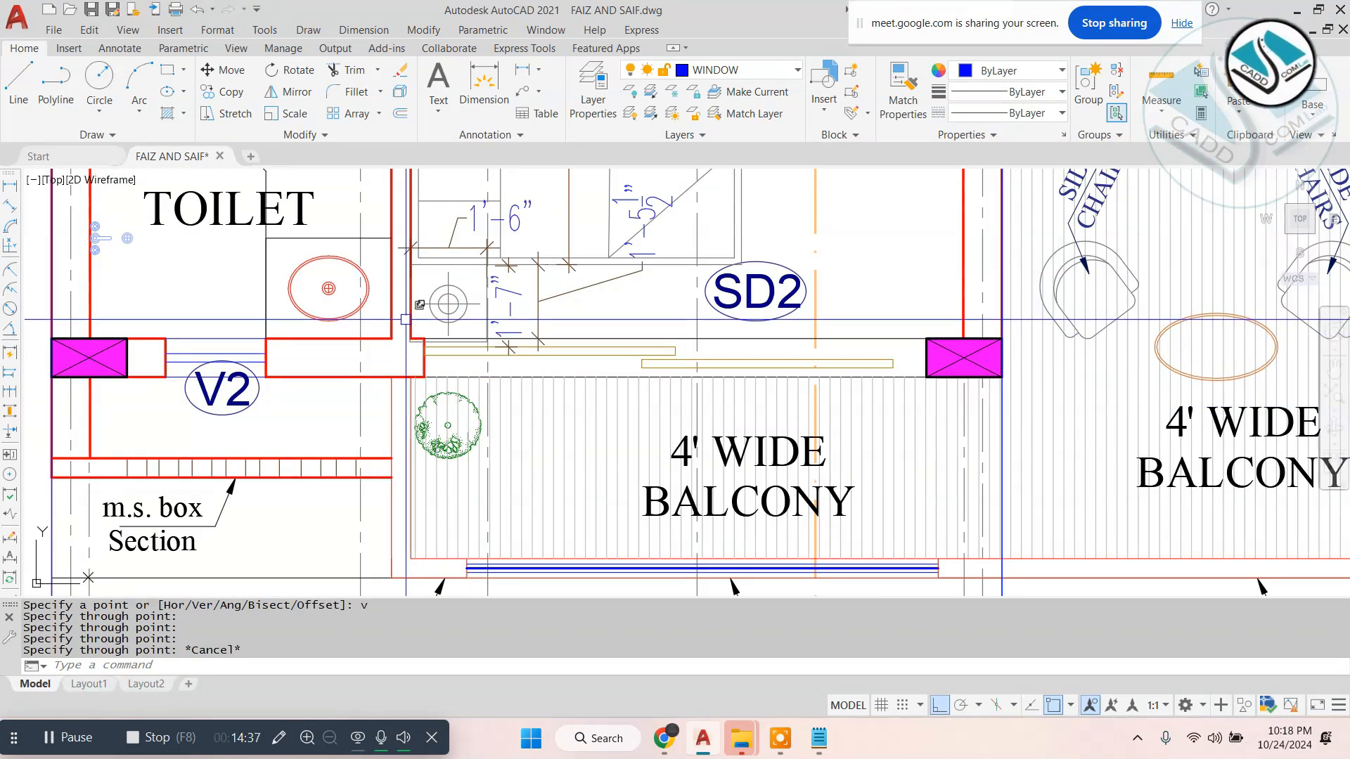
scroll(402, 323, "down", 4)
scroll(543, 376, "up", 2)
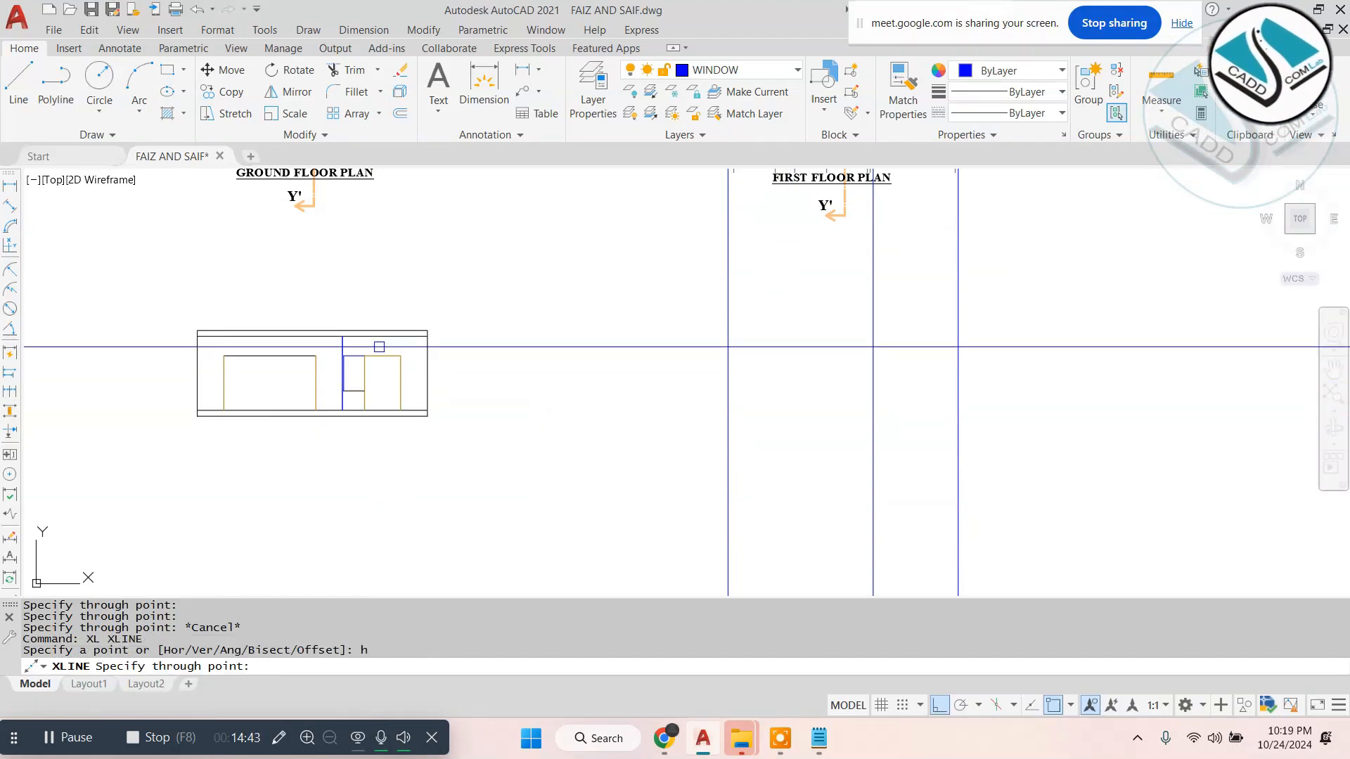
scroll(390, 345, "up", 5)
left_click(529, 321)
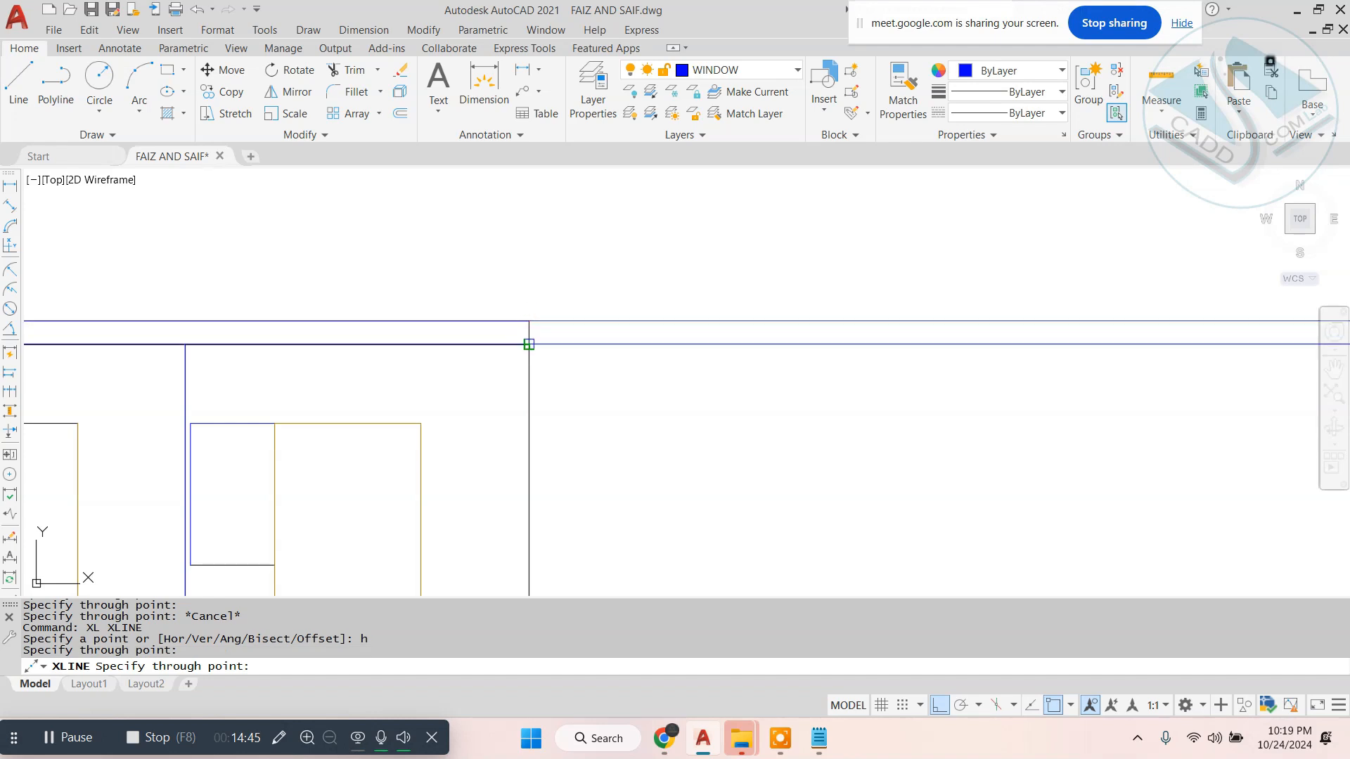
scroll(525, 348, "down", 3)
scroll(564, 383, "up", 3)
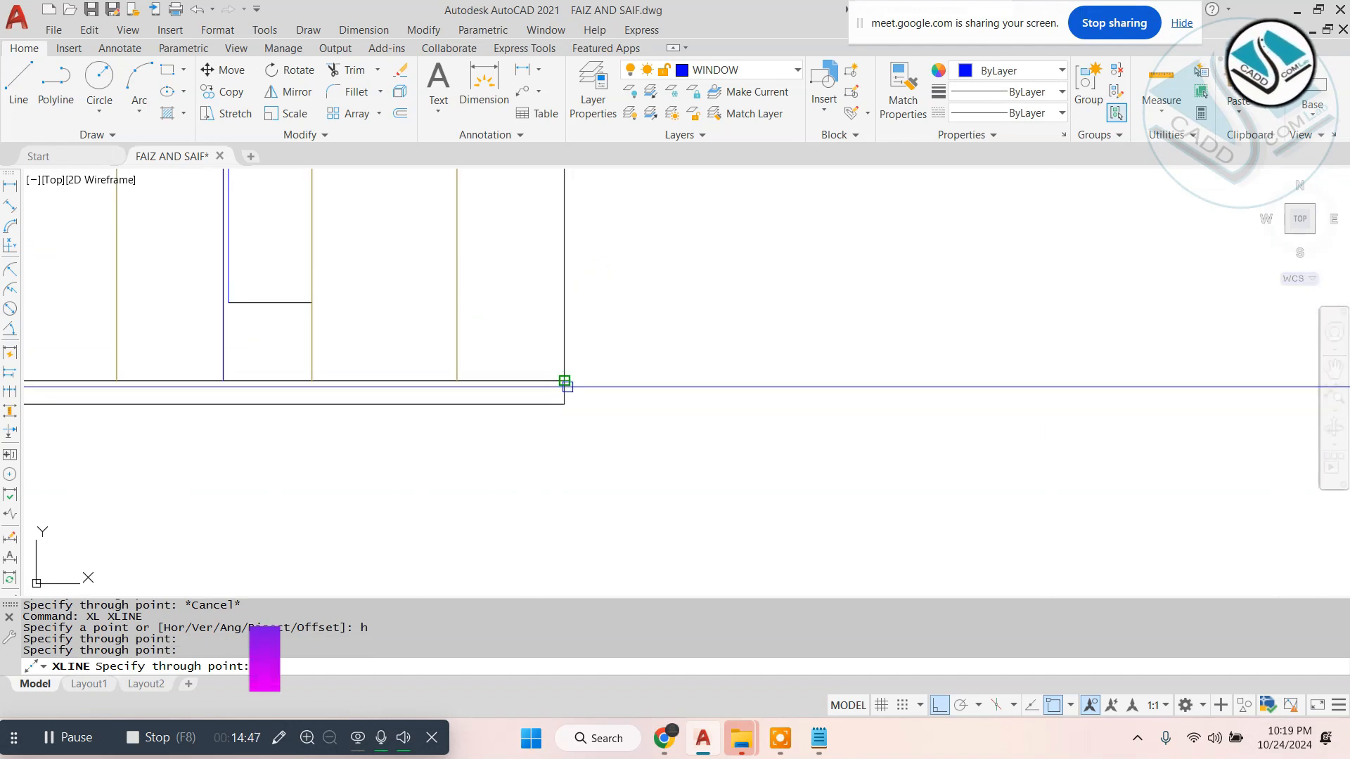
left_click(564, 382)
scroll(590, 421, "down", 3)
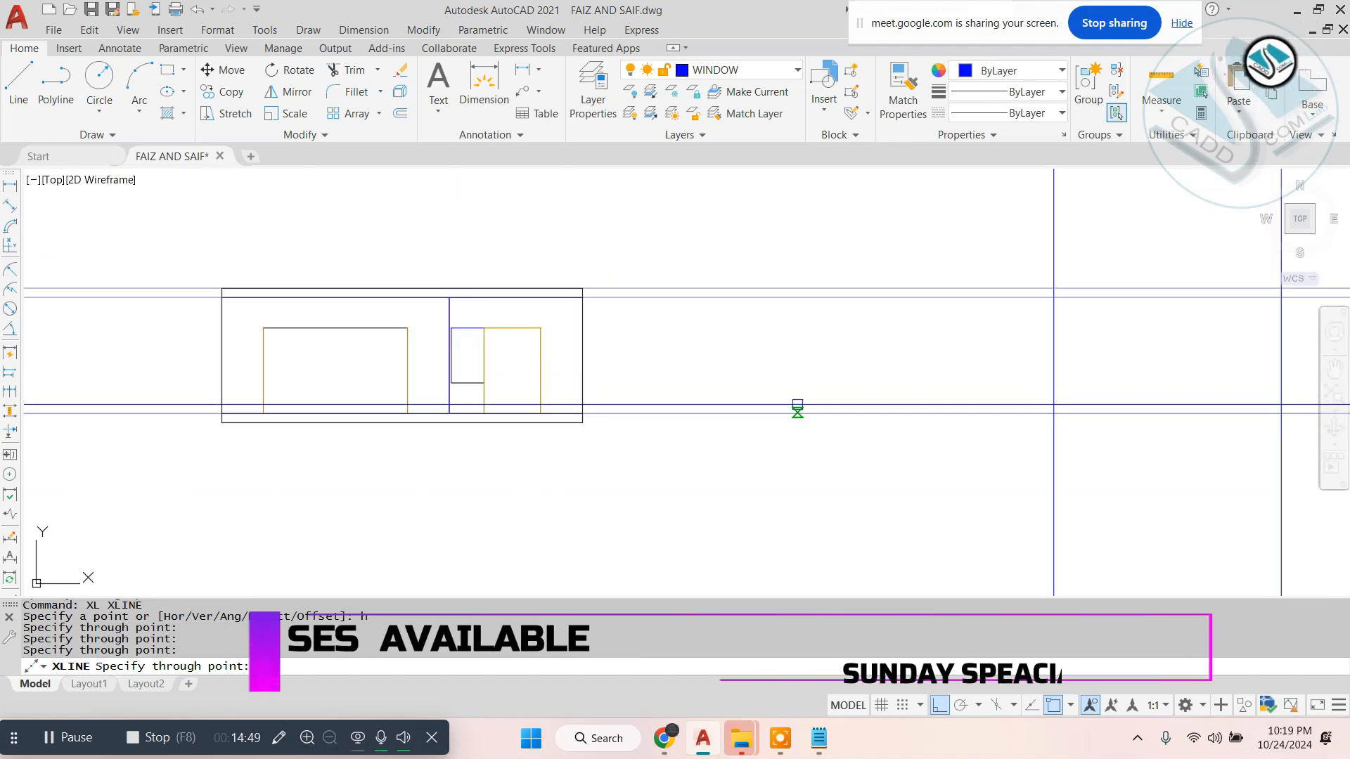
middle_click_drag(797, 404, 620, 417)
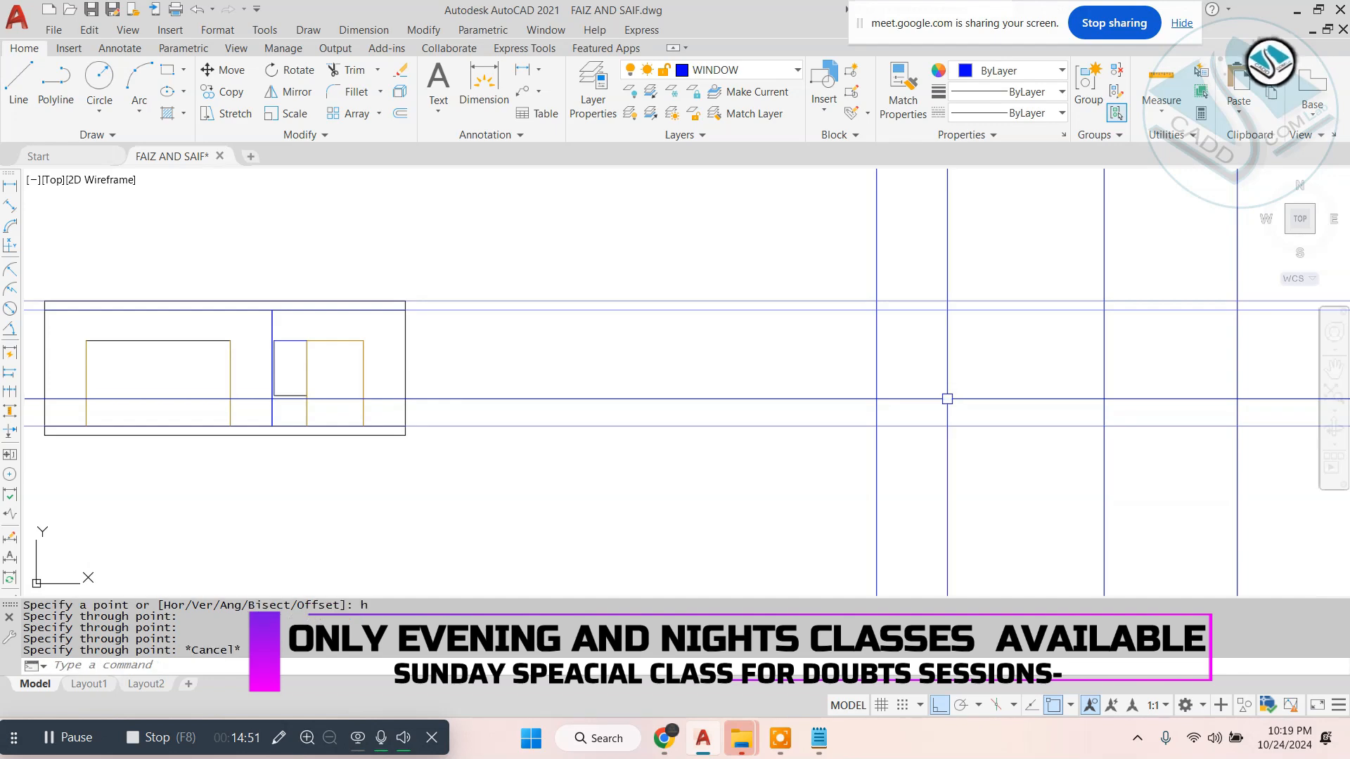
- Trim the crossing construction lines to form the first floor elevation outline with its slab band and intermediate wall line
type("r")
key("space")
scroll(879, 381, "down", 2)
left_click(1139, 265)
left_click(844, 269)
left_click(801, 259)
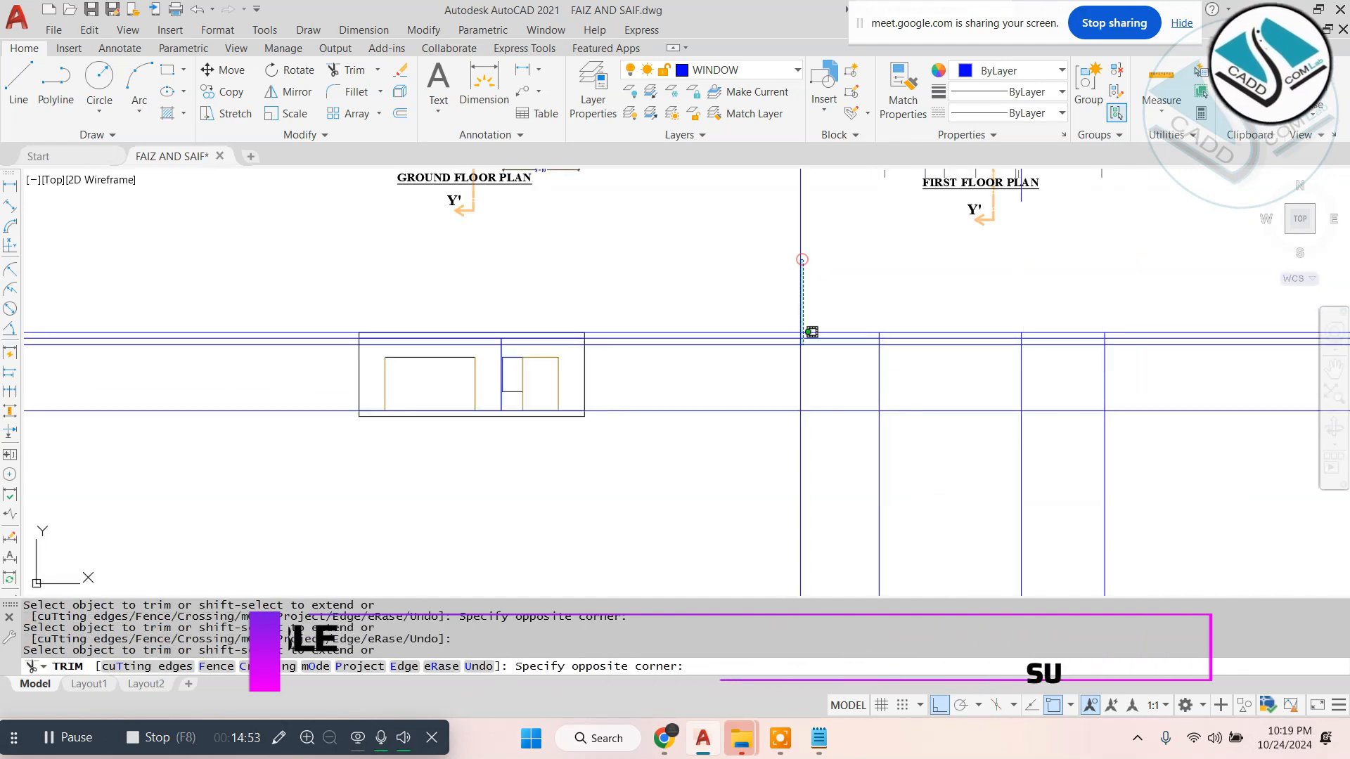
left_click(804, 499)
middle_click_drag(959, 464, 791, 429)
left_click(651, 421)
left_click(1149, 506)
left_click(1103, 235)
left_click(1053, 397)
key("Escape")
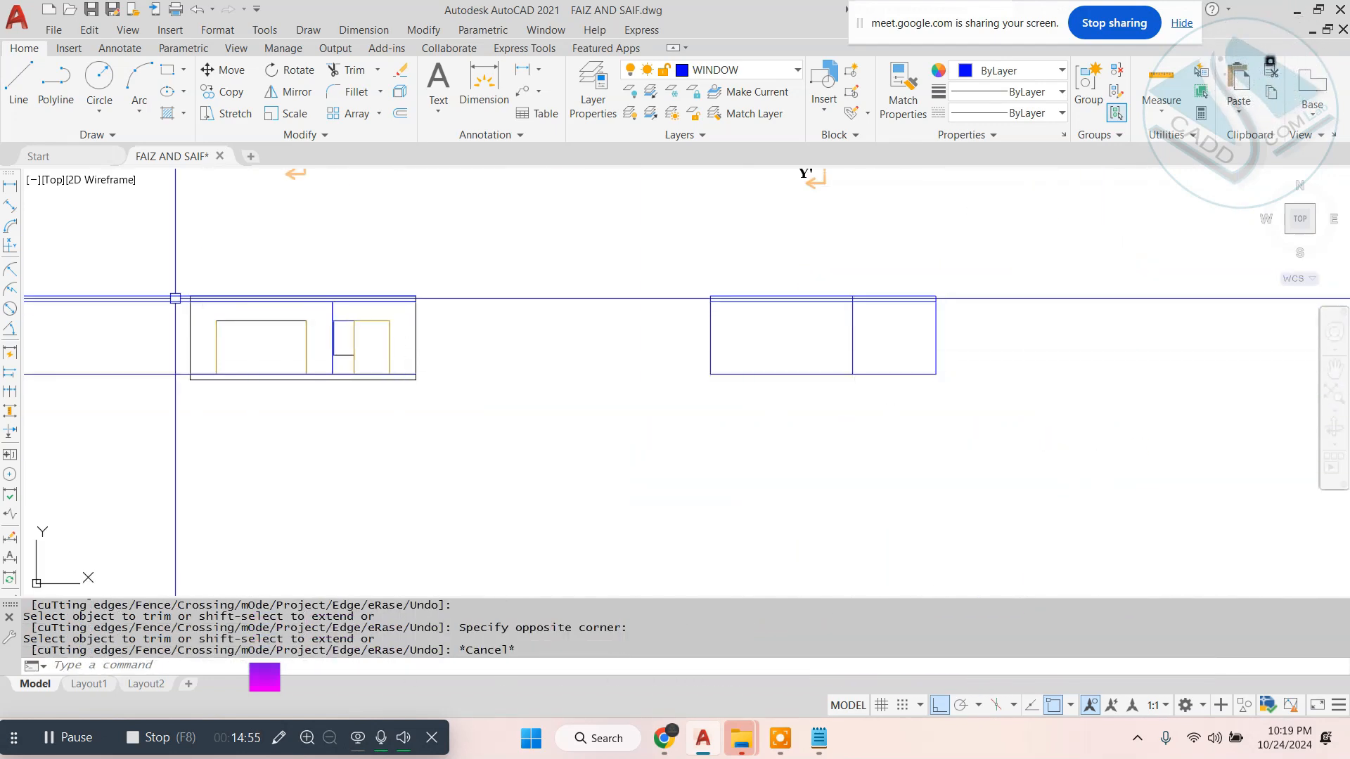
- Erase the leftover horizontal construction line pieces beside the ground floor elevation
left_click(140, 265)
left_click(85, 406)
type("e")
key("space")
- Trim the intermediate wall line where it crosses the first floor elevation's slab band
type("tr")
key("space")
key("space")
scroll(886, 293, "up", 5)
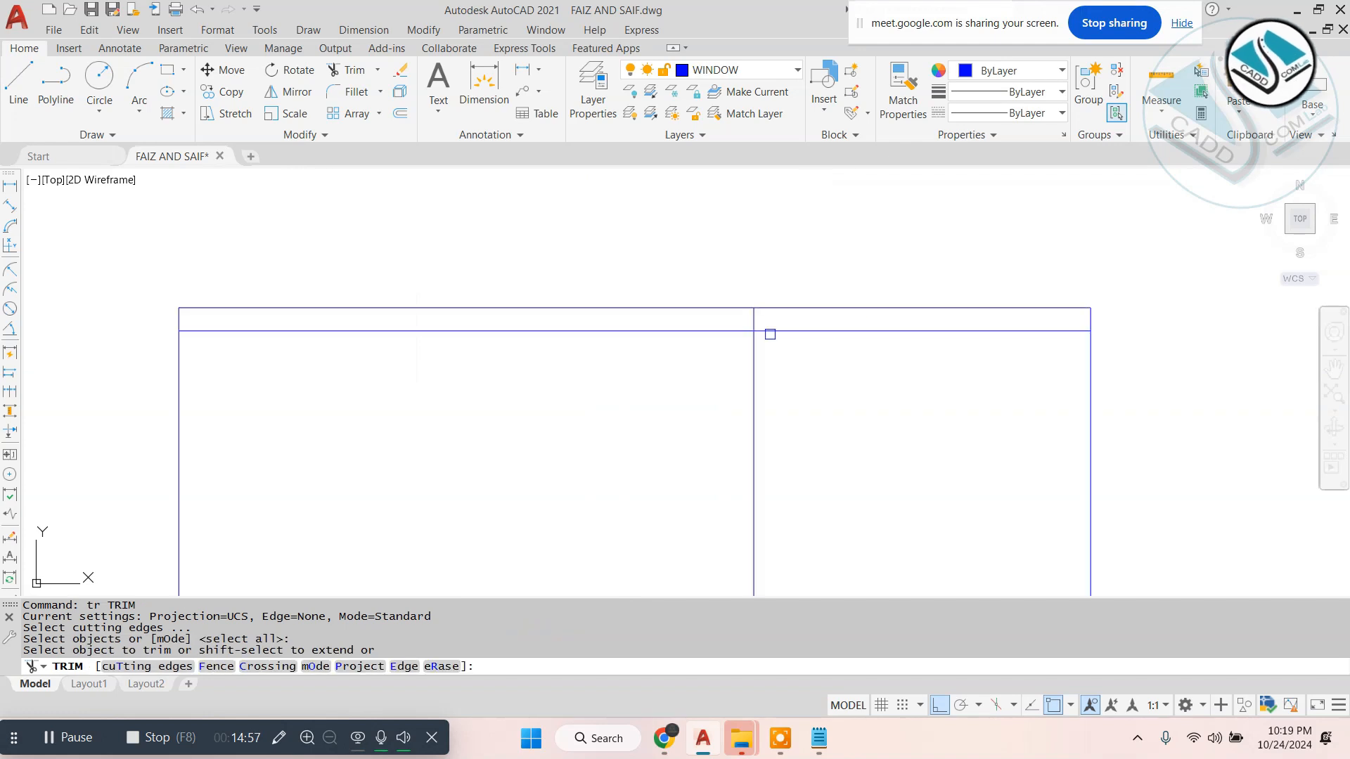
scroll(763, 394, "down", 5)
key("Escape")
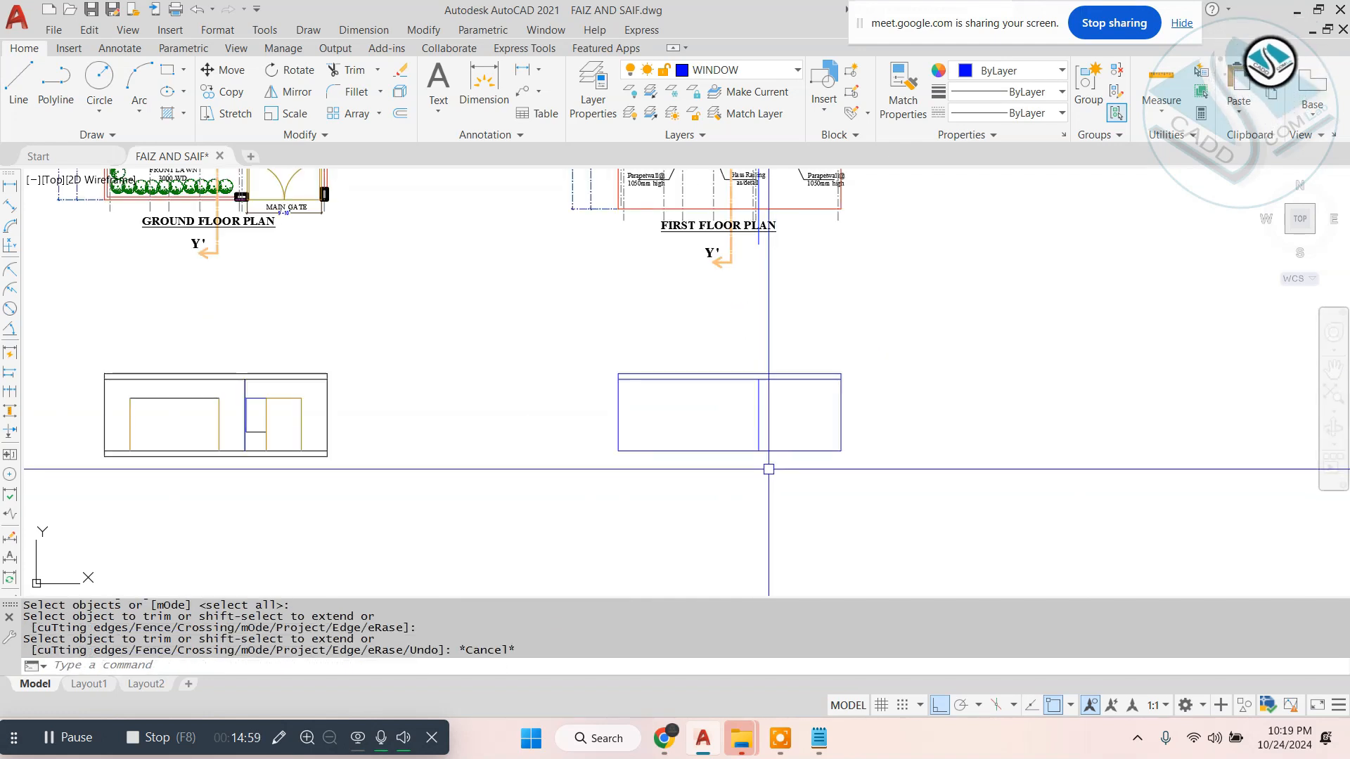
- Match the first floor elevation's lines to the properties of the ground floor elevation's top slab line
type("ma")
key("space")
left_click(314, 373)
left_click(379, 319)
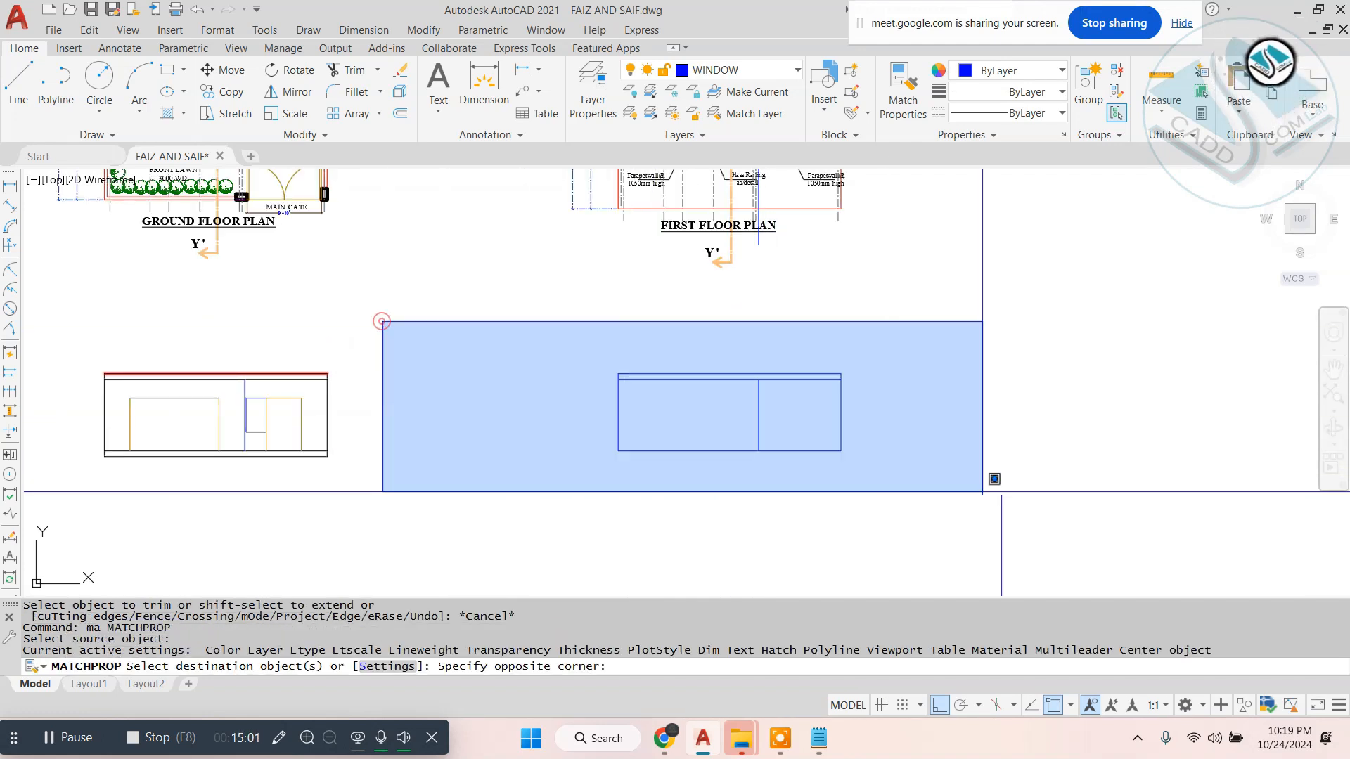
left_click(1020, 515)
key("Escape")
- Project vertical construction lines from both sides of the V2 and SD2 openings in the first floor plan
scroll(723, 275, "up", 7)
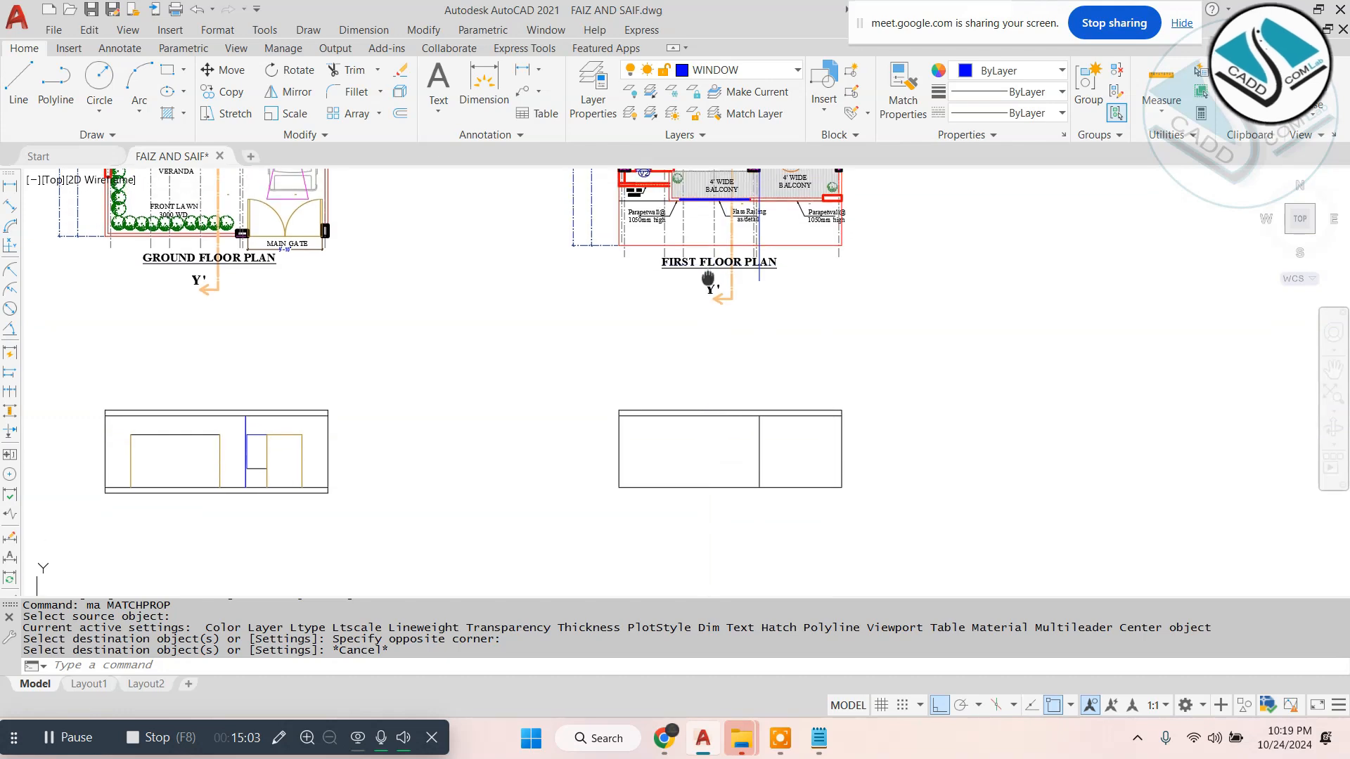
scroll(673, 348, "down", 4)
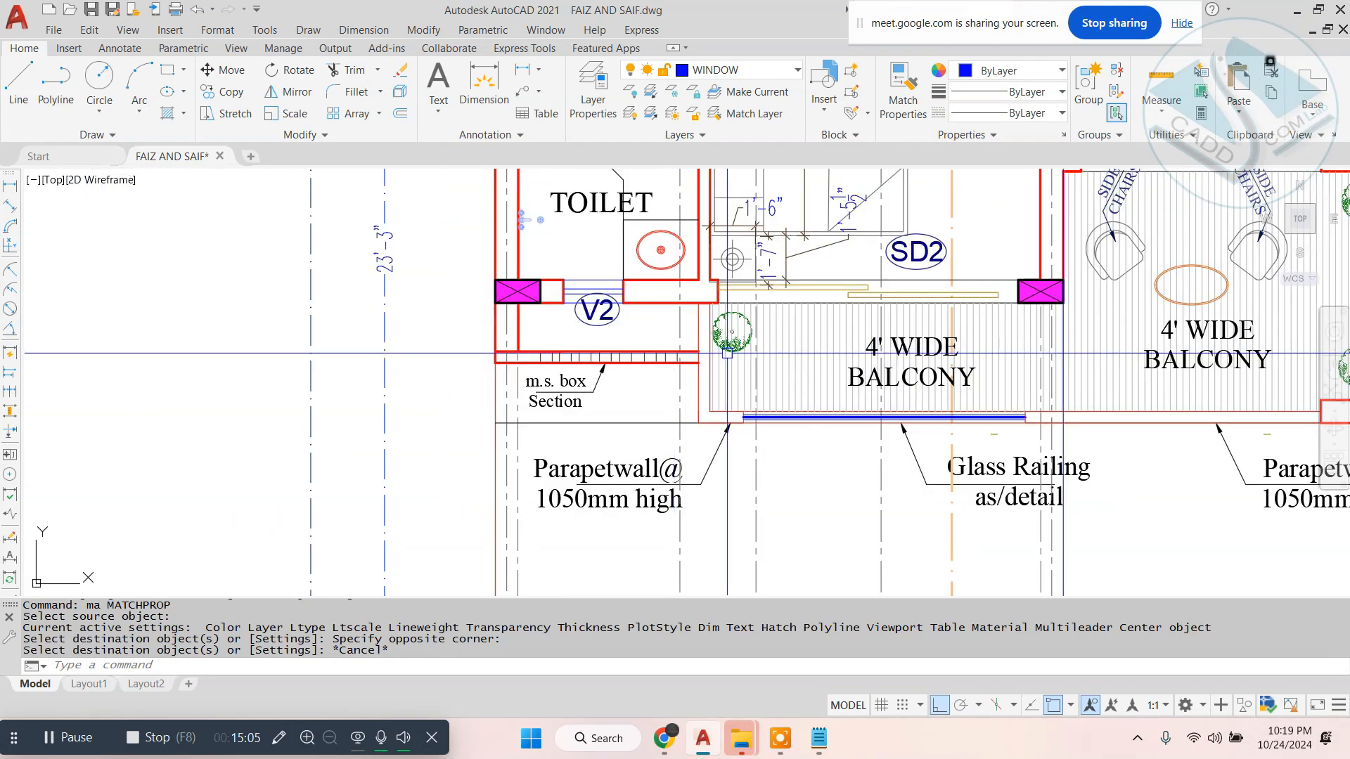
type("xl")
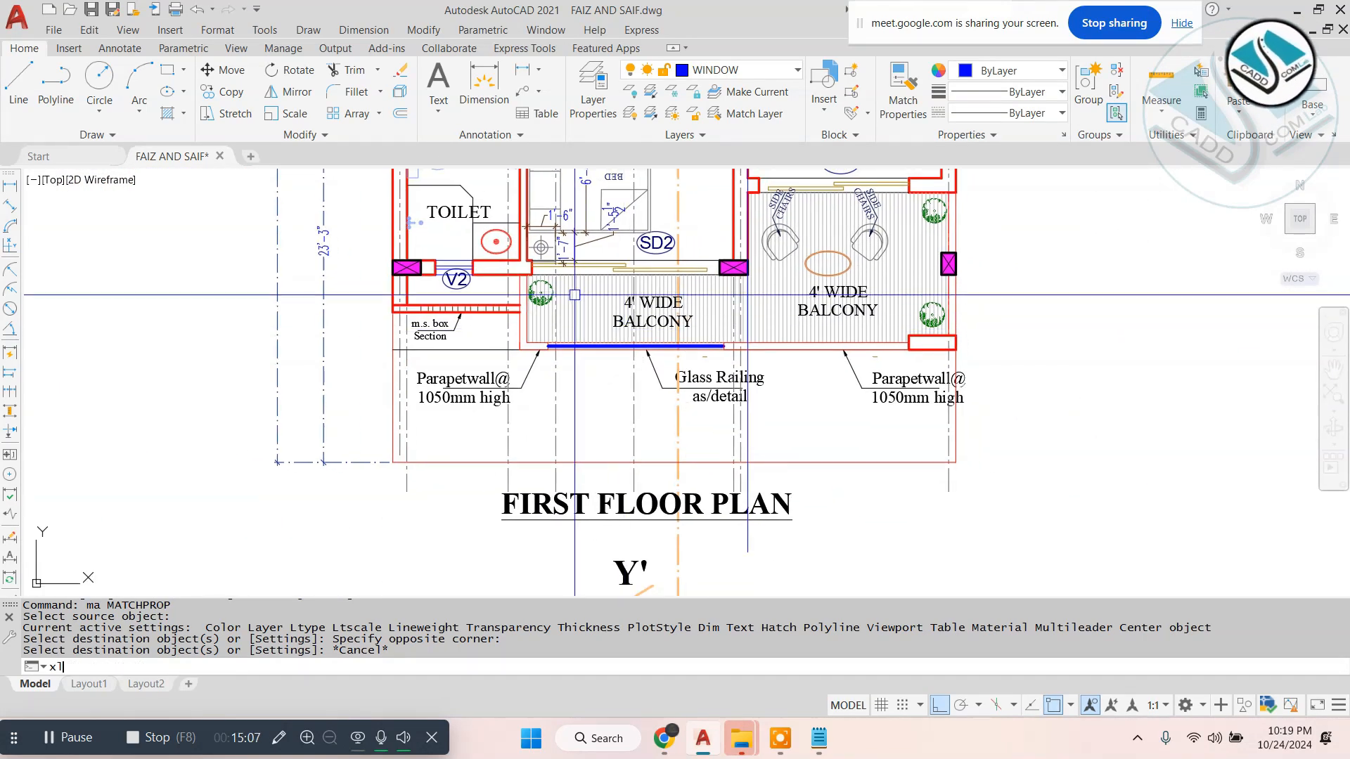
key("Return")
type("v")
key("Return")
scroll(413, 245, "up", 4)
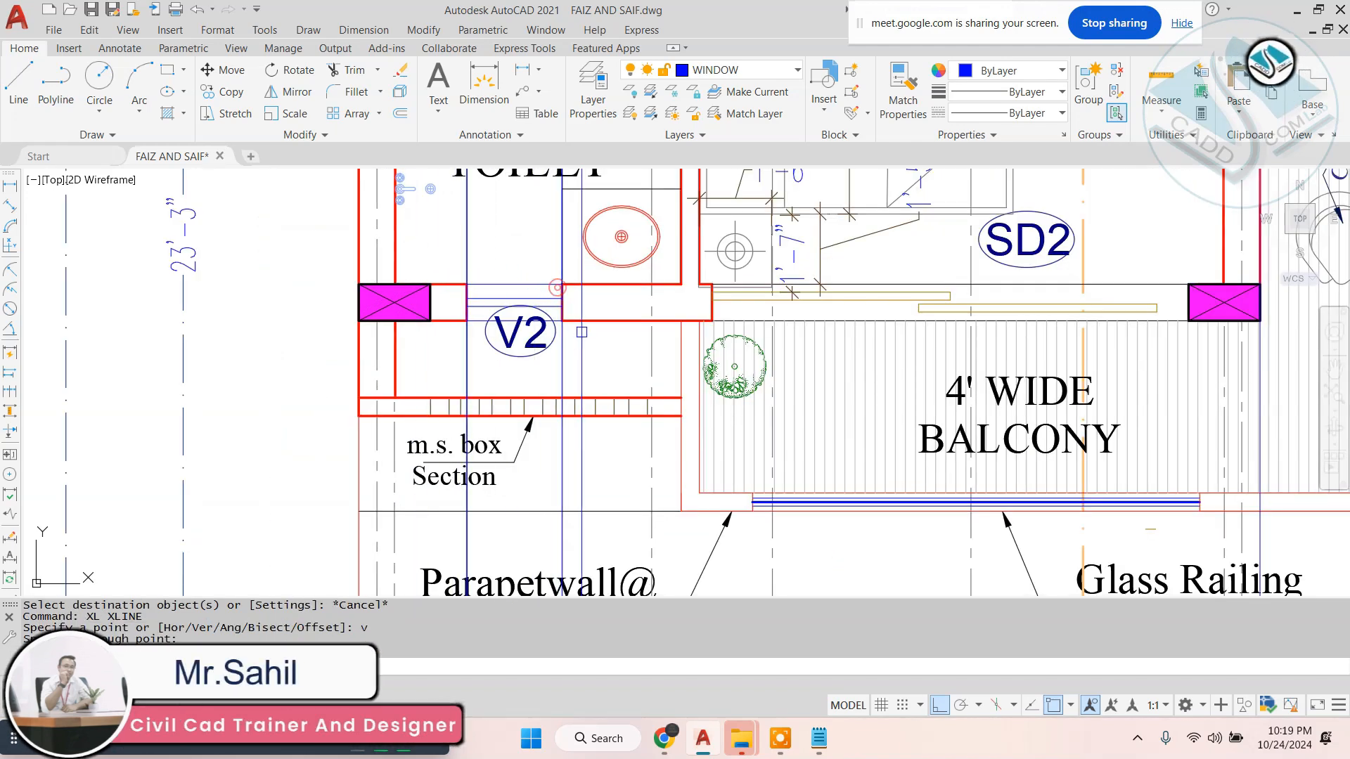
left_click(712, 321)
middle_click_drag(1169, 369, 960, 365)
left_click(974, 321)
scroll(857, 360, "down", 4)
middle_click_drag(949, 272, 871, 326)
scroll(872, 325, "up", 4)
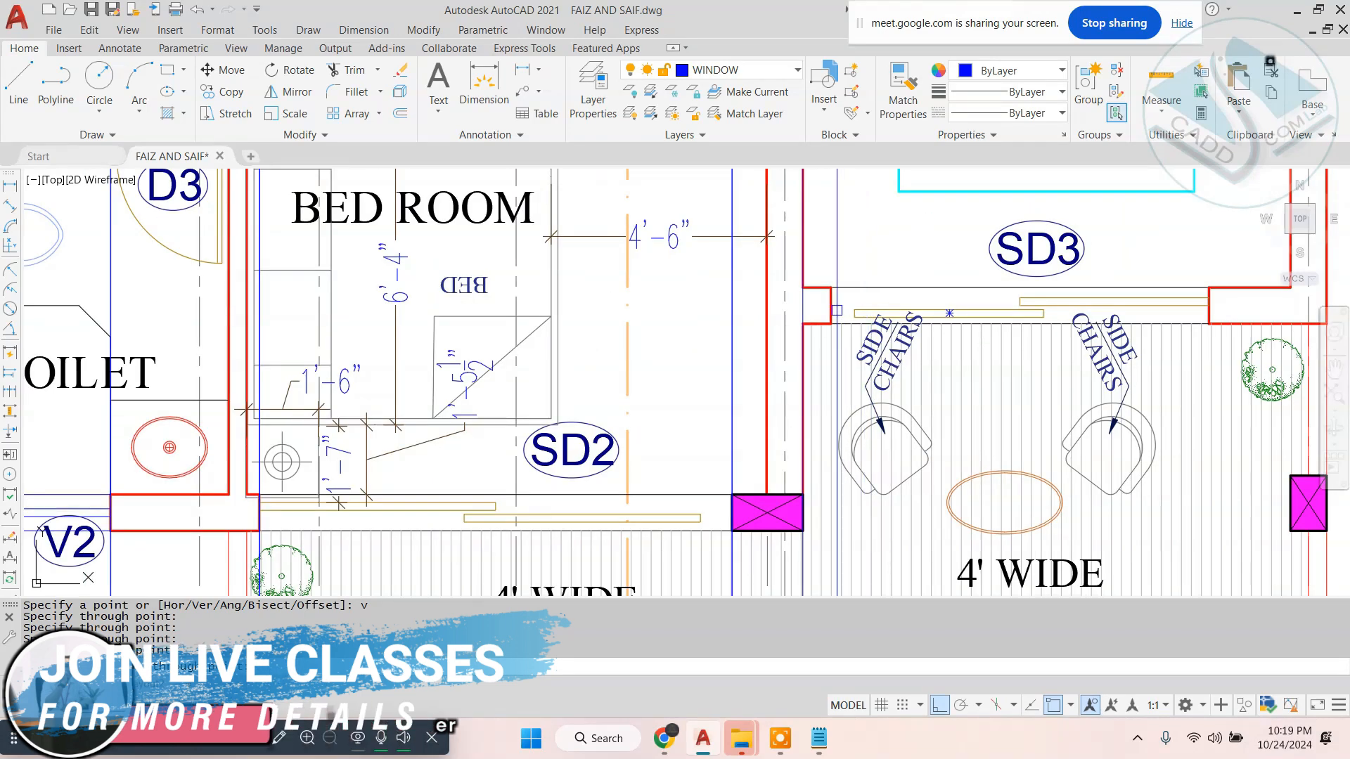
- Project vertical construction lines from both sides of the SD3 opening in the first floor plan
key("Return")
left_click(821, 325)
right_click(1094, 326)
key("Escape")
key("Escape")
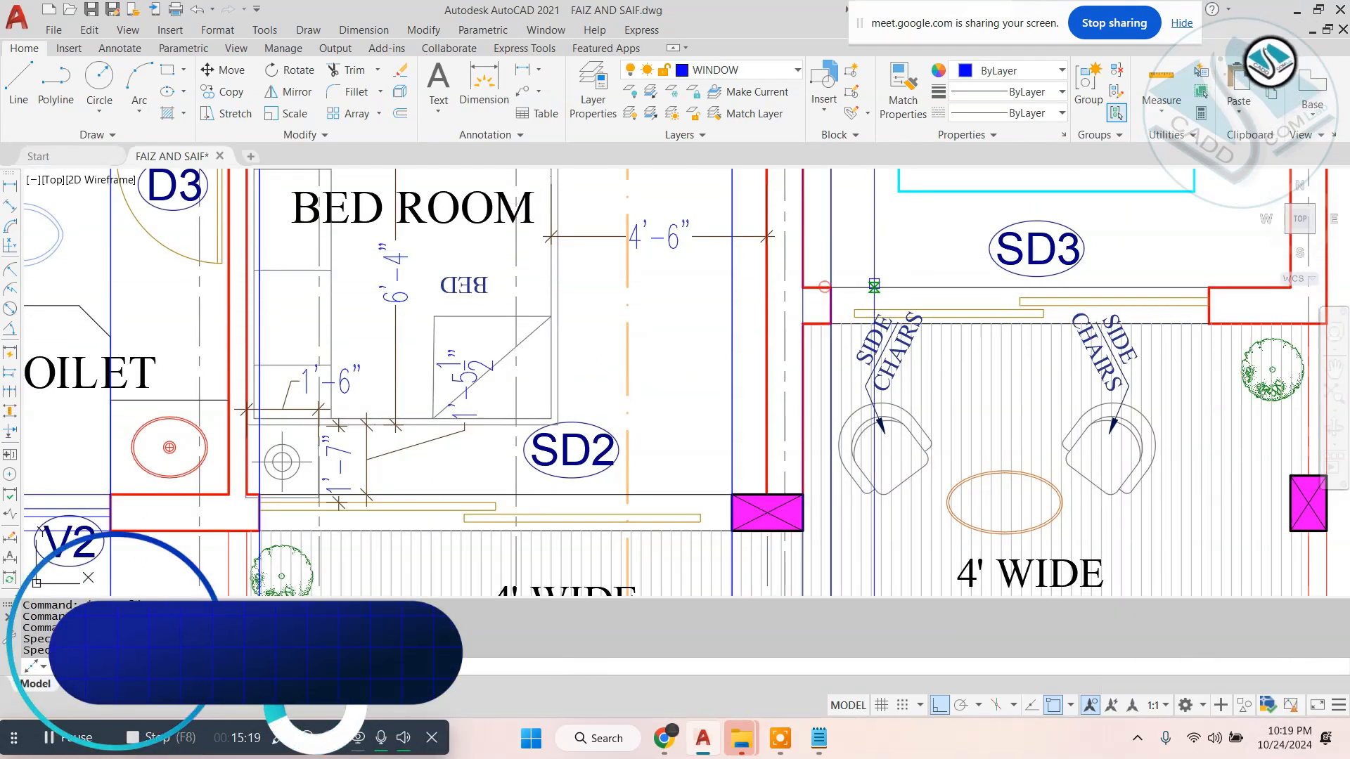
key("Escape")
- Offset the first floor elevation's base line 7' upward for the opening head height
scroll(881, 252, "down", 8)
middle_click_drag(940, 446, 876, 289)
scroll(694, 405, "up", 2)
scroll(896, 466, "up", 2)
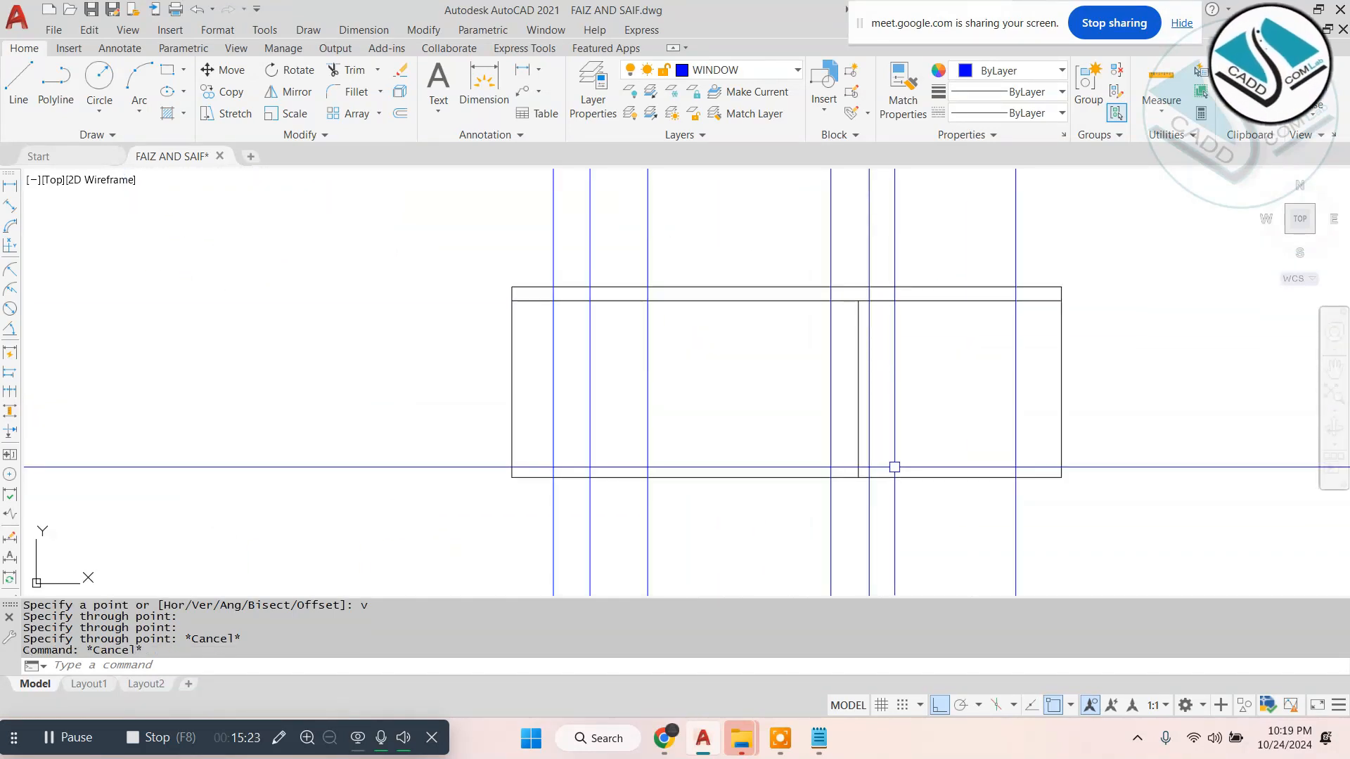
type("o")
key("Return")
type("7'")
key("Return")
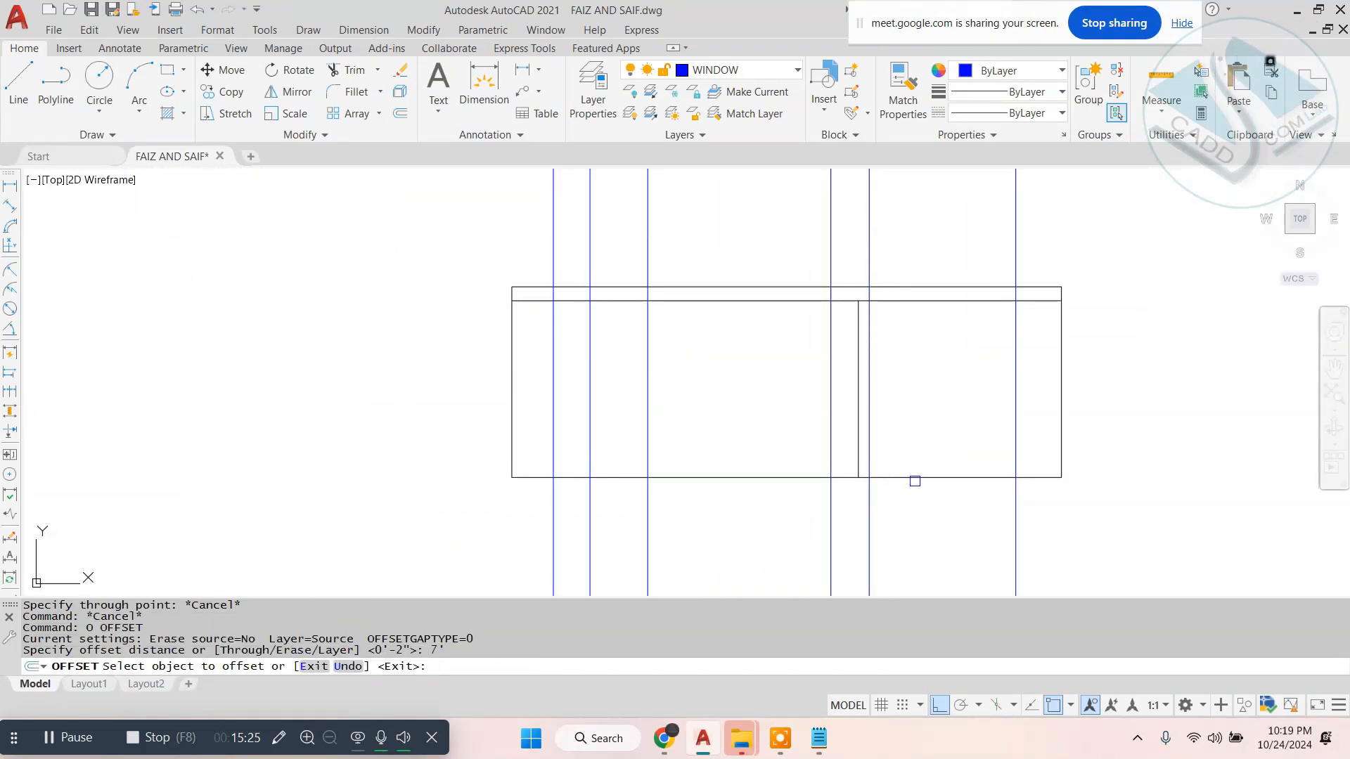
left_click(915, 481)
left_click(938, 452)
key("Escape")
- Trim the head line and the side lines around SD3 to leave its door outline
type("tr")
key("Return")
key("Return")
scroll(862, 334, "up", 2)
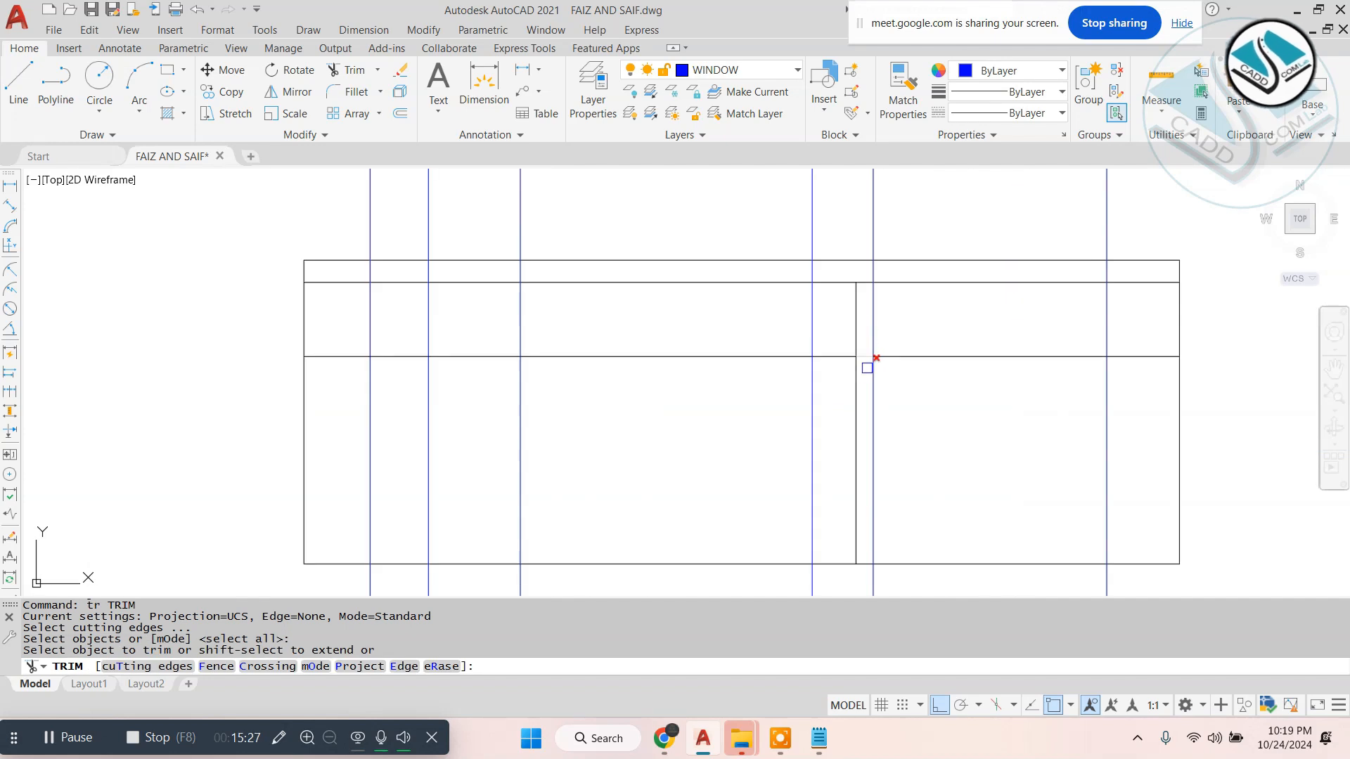
scroll(866, 368, "up", 4)
left_click(864, 335)
scroll(864, 335, "down", 4)
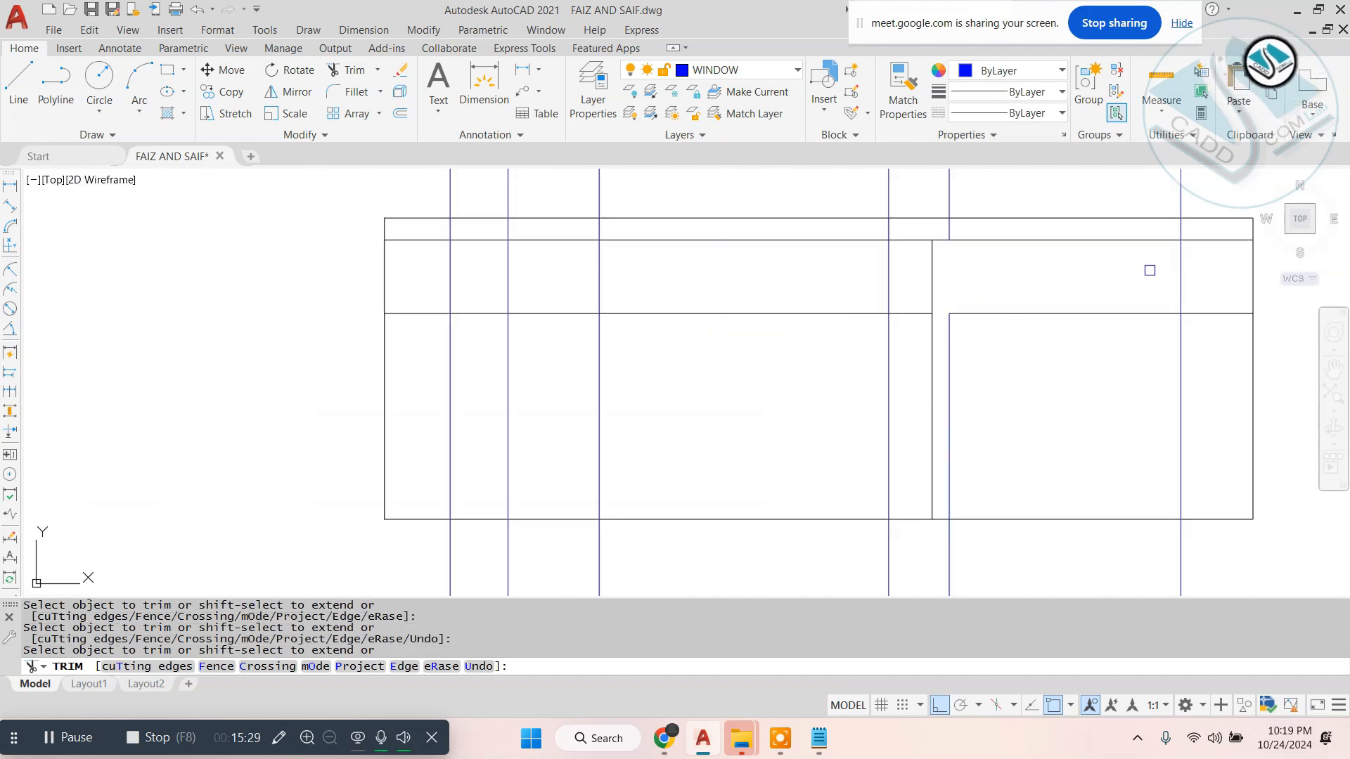
left_click(1211, 305)
left_click(1212, 386)
middle_click_drag(1175, 429, 1149, 283)
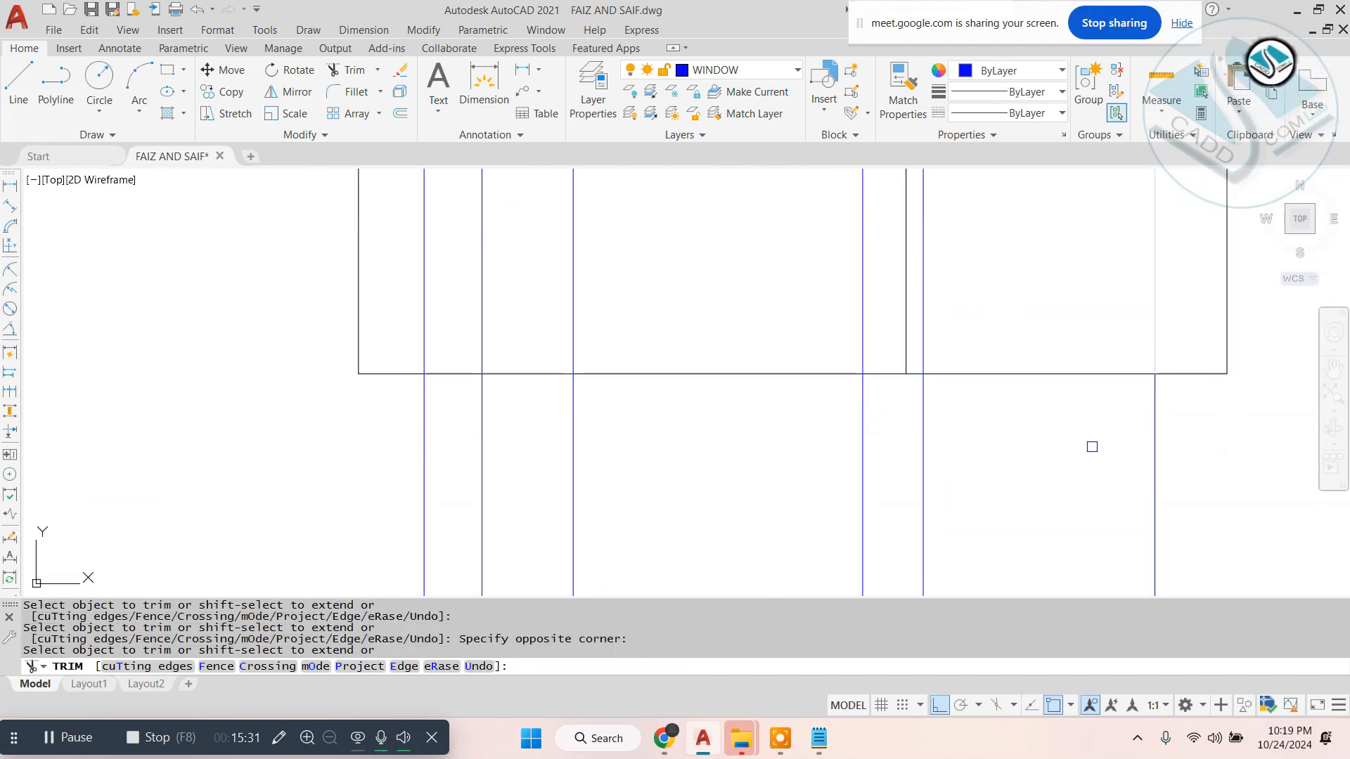
- Trim the projected opening lines below the base line and across the slab band of the first floor elevation
left_click(1165, 425)
left_click(319, 529)
middle_click_drag(675, 304, 682, 431)
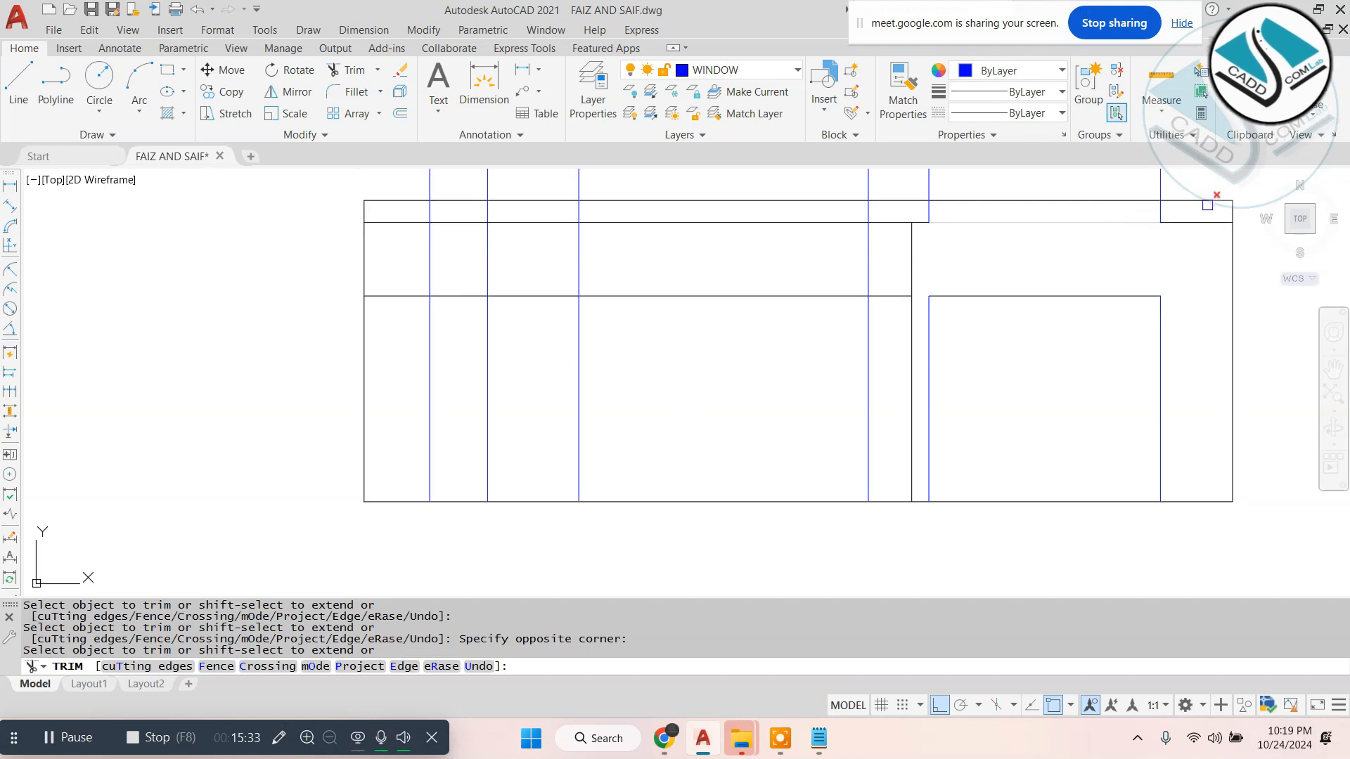
scroll(1190, 202, "up", 2)
left_click(1172, 209)
middle_click_drag(456, 197, 919, 260)
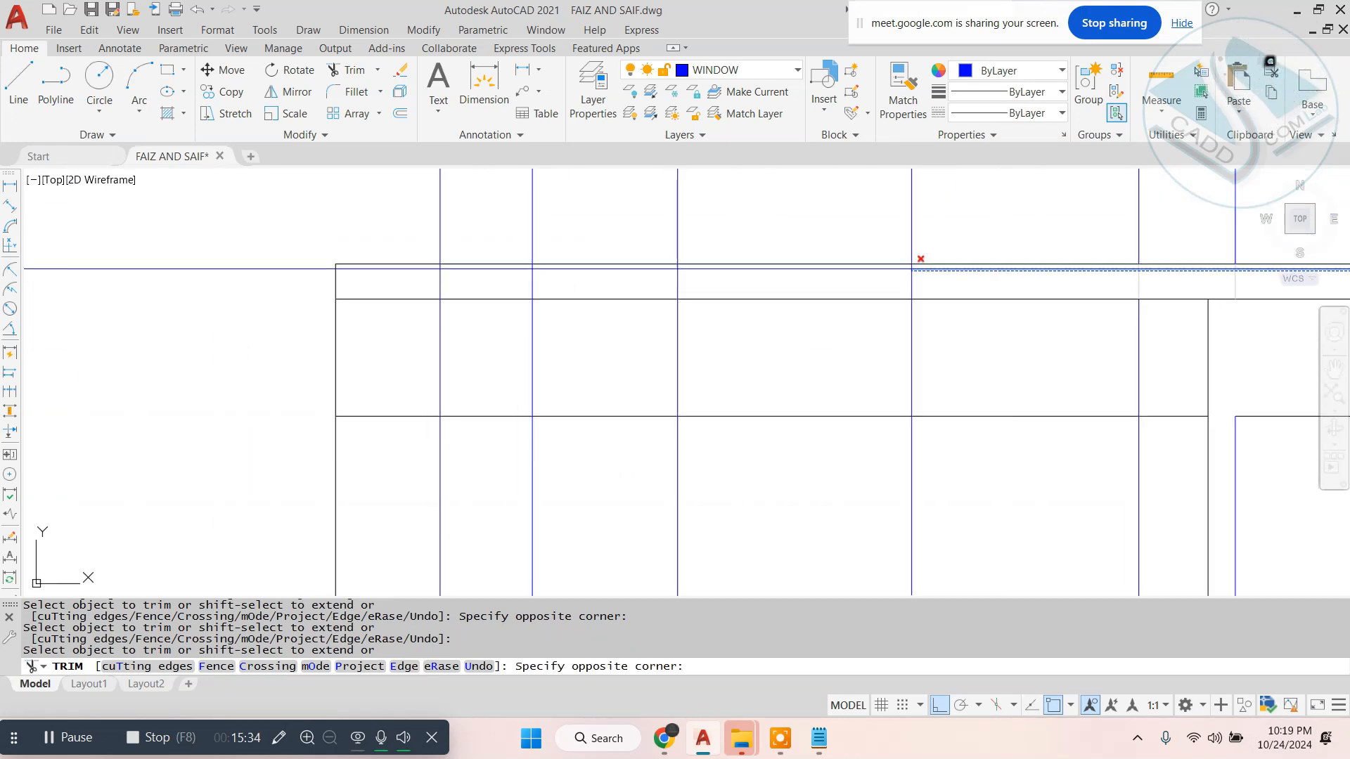
left_click(405, 274)
scroll(744, 262, "down", 4)
middle_click_drag(1076, 287, 1067, 325)
key("Escape")
- Erase the six leftover projection lines above the first floor elevation
left_click(1127, 216)
left_click(611, 223)
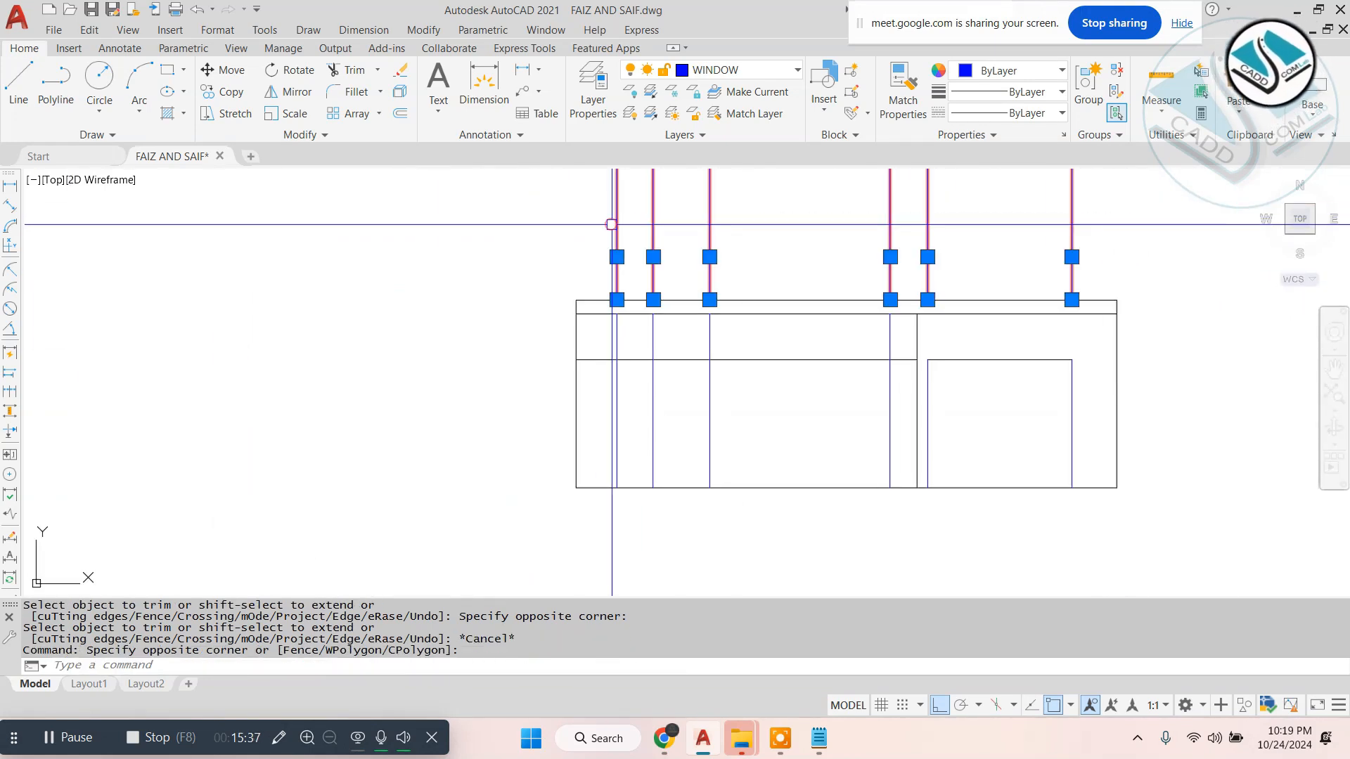
type("e")
key("space")
key("Escape")
scroll(959, 424, "up", 2)
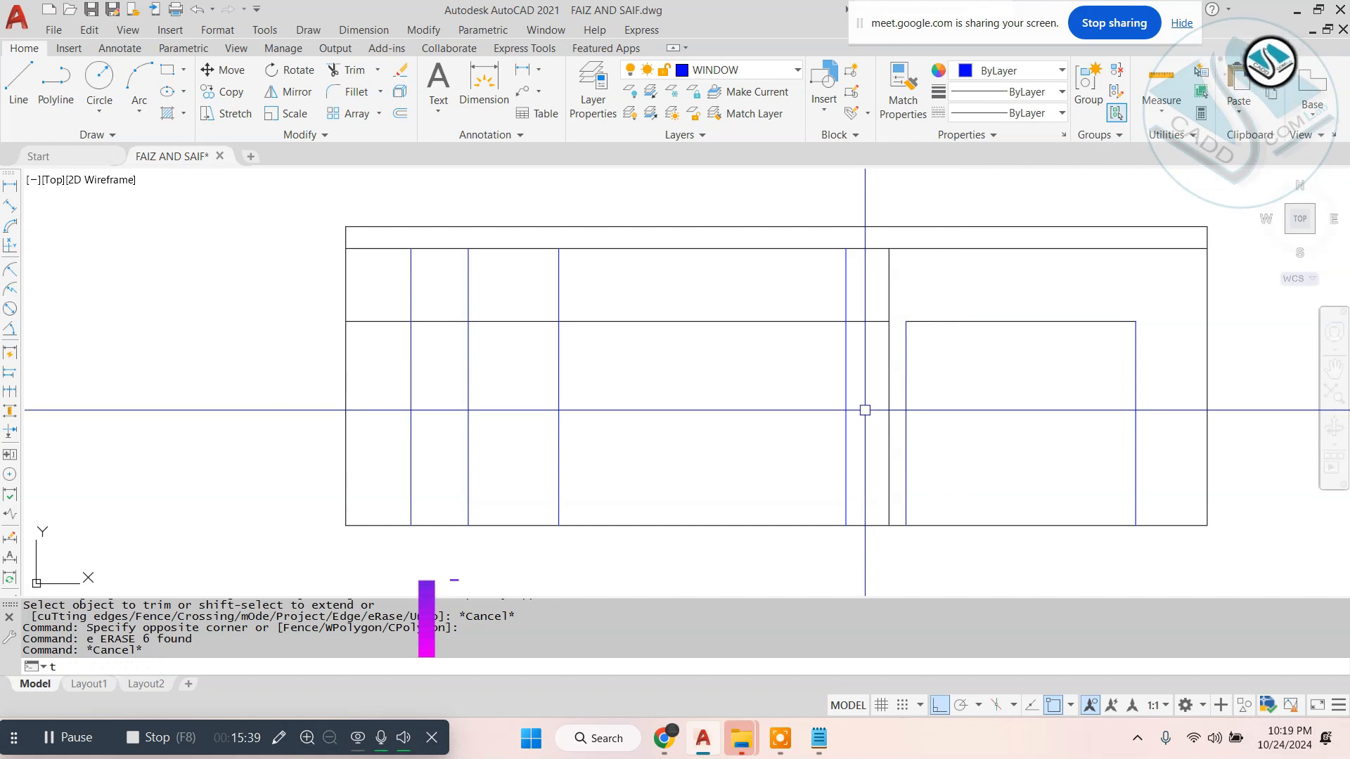
- Trim the head line and side lines around SD2 in the first floor elevation to leave its door outline
key("space")
left_click(865, 290)
left_click(528, 313)
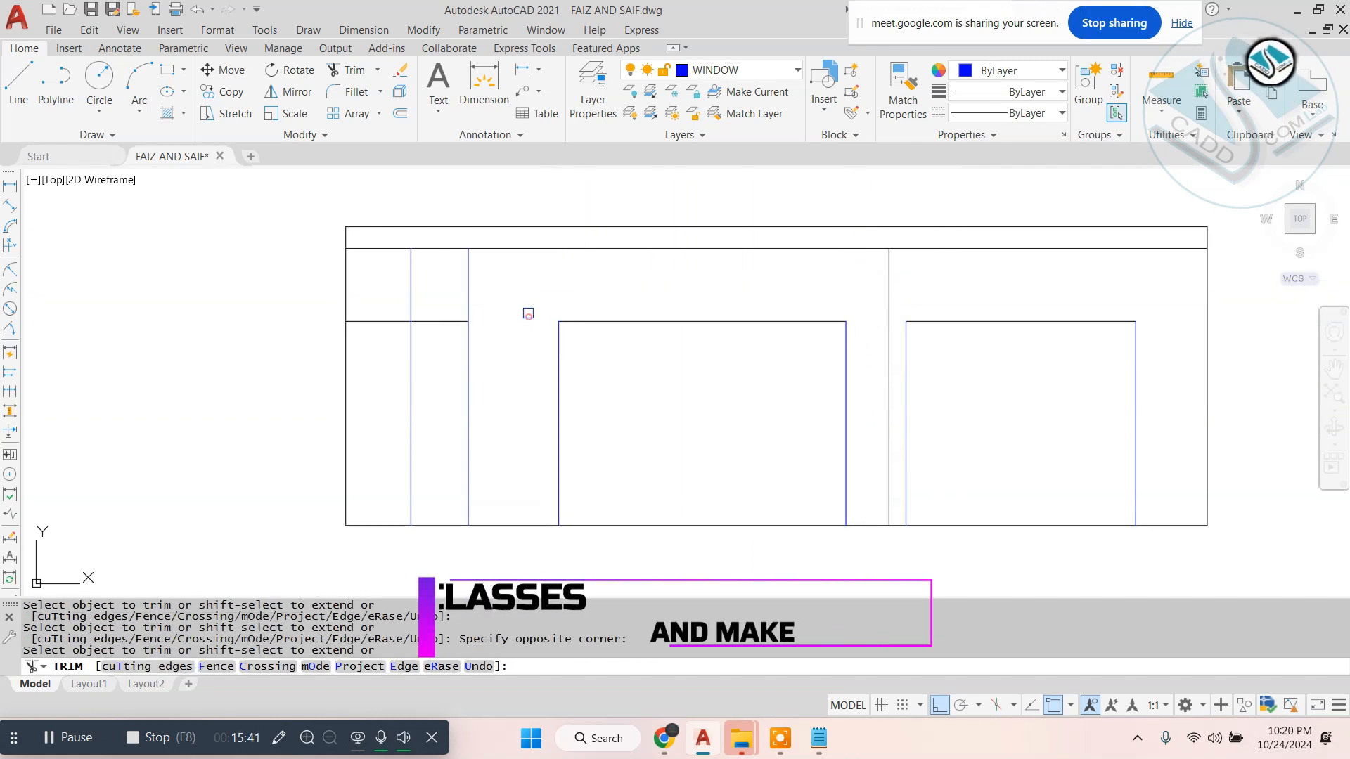
key("Escape")
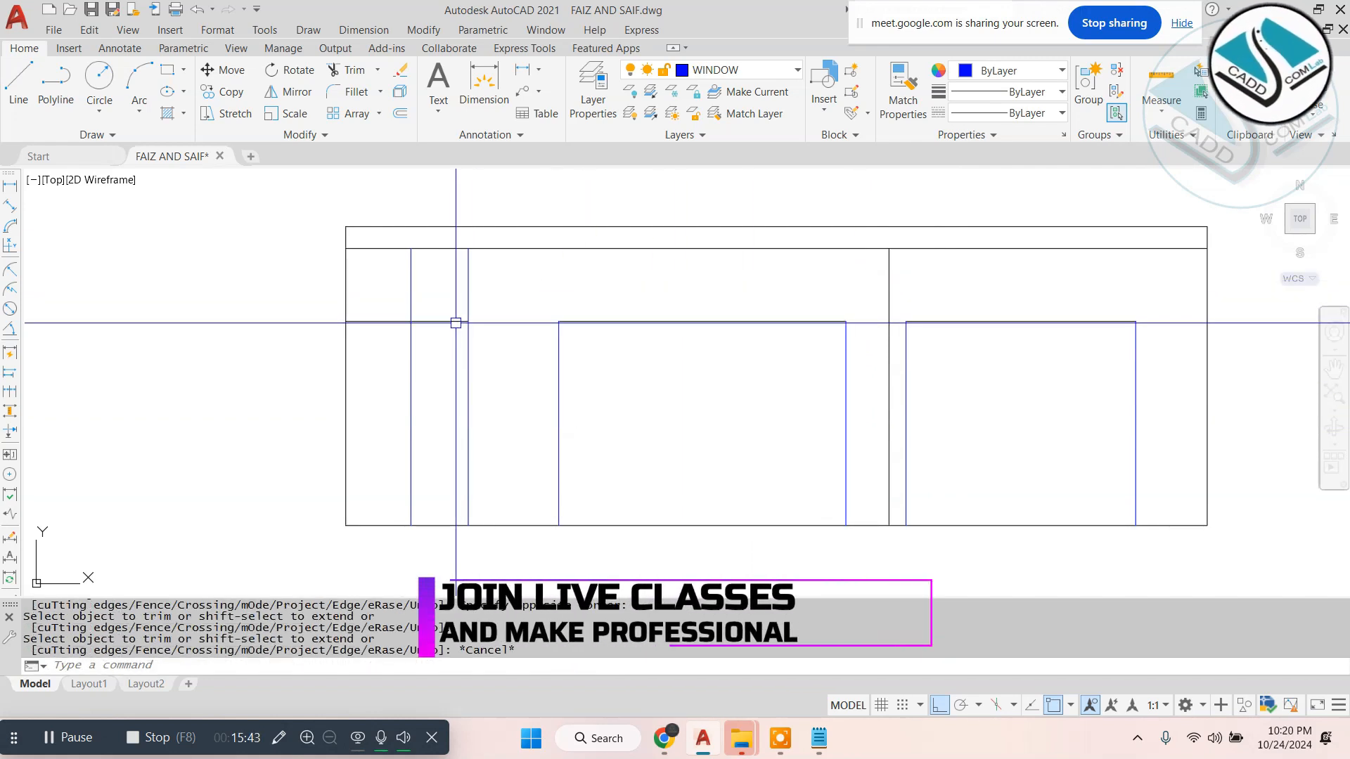
- Trim the head line between the elevation's outer wall and the nearest side line of ventilator V2
type("tr")
key("space")
key("space")
left_click(374, 322)
key("Escape")
- Offset the short horizontal line between V2's side lines 1'6" upward for the ventilator height
type("o")
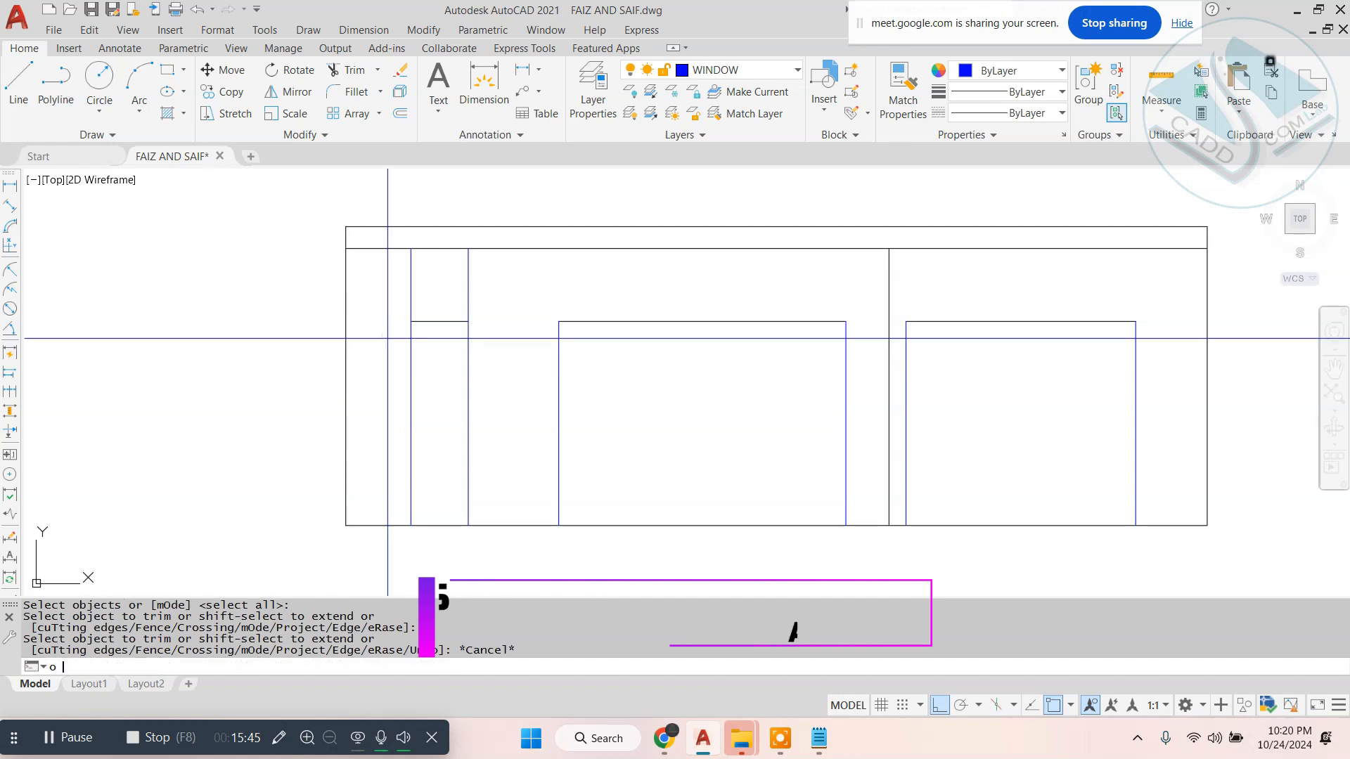
type("1'6")
key("Return")
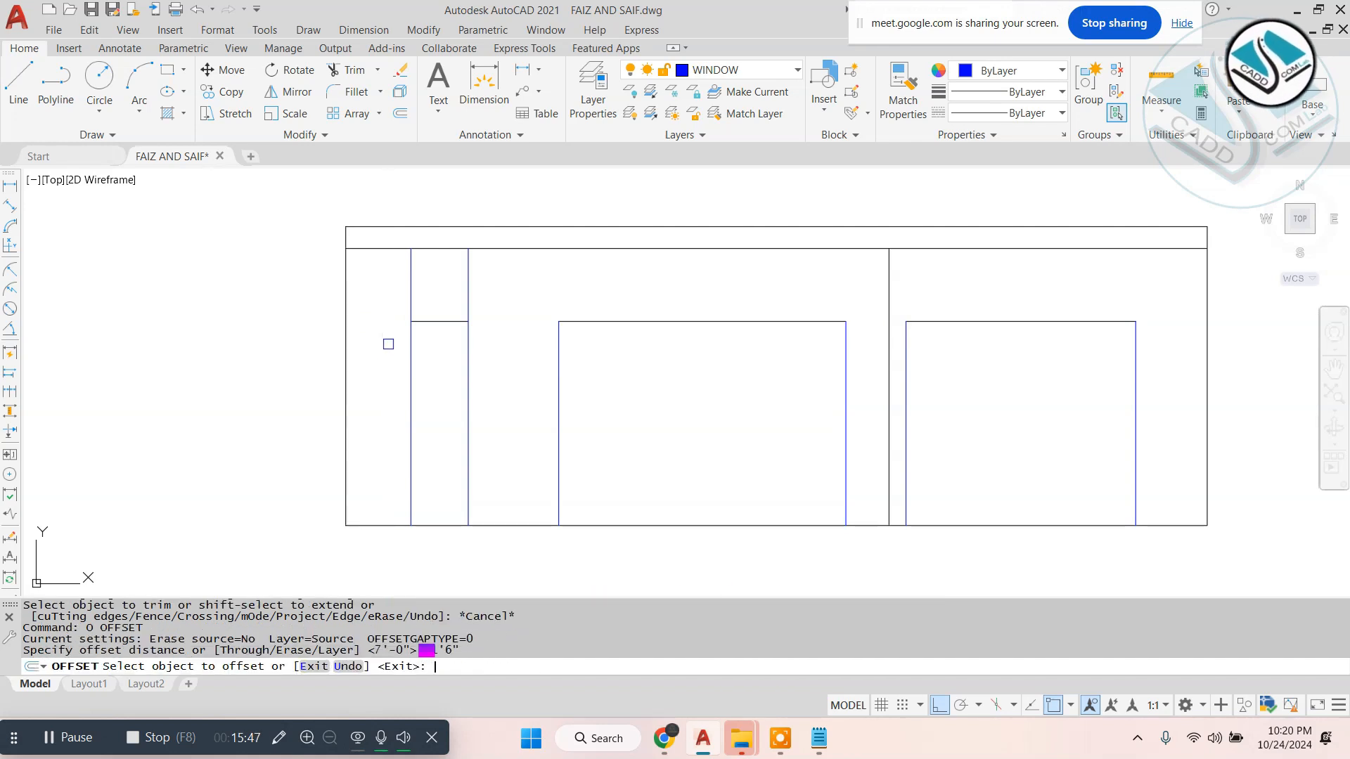
scroll(441, 275, "up", 2)
left_click(450, 348)
left_click(471, 287)
key("Escape")
key("Escape")
key("Escape")
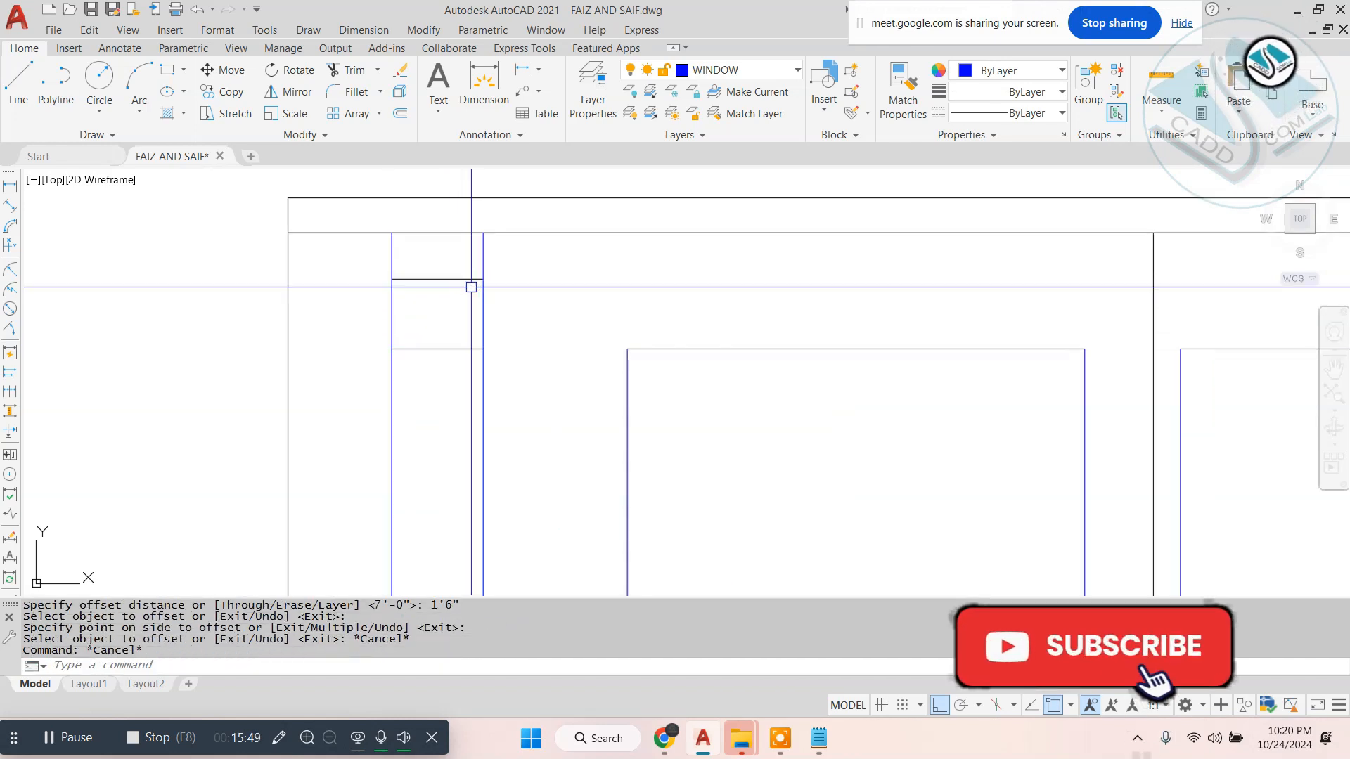
- Trim V2's side lines below and above the two horizontal lines to leave the ventilator outline
type("tr")
key("Return")
key("Return")
left_click(512, 419)
left_click(353, 516)
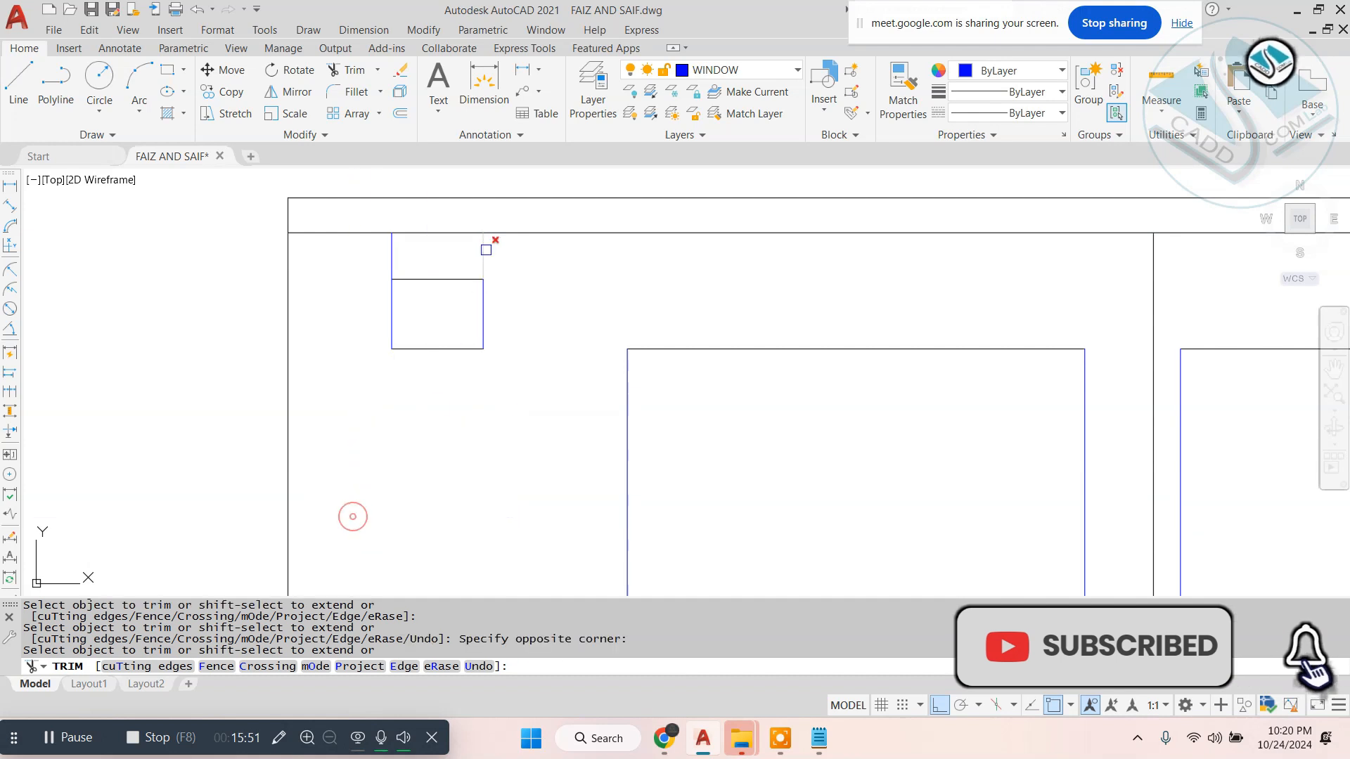
scroll(490, 230, "up", 3)
left_click(542, 291)
left_click(171, 340)
scroll(445, 297, "down", 2)
key("Escape")
key("Escape")
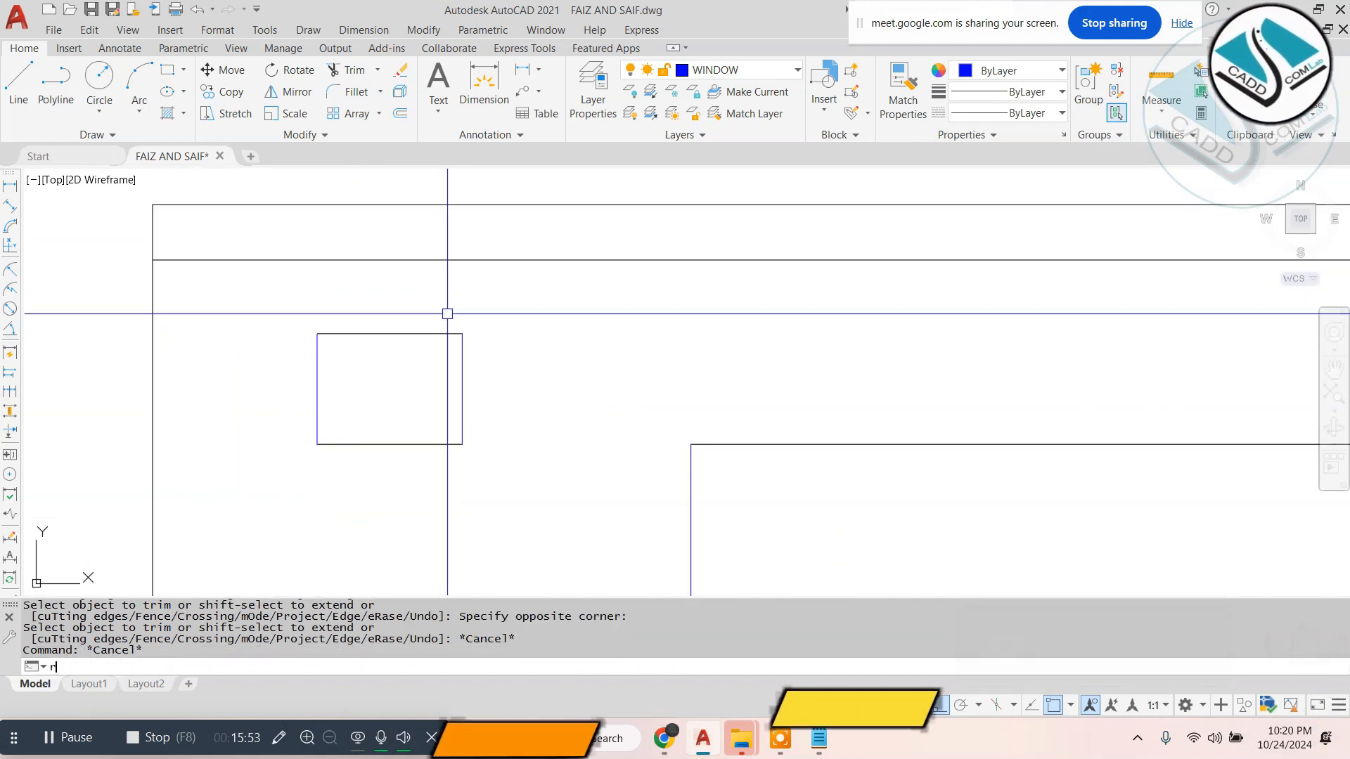
- Draw a rectangle over the V2 ventilator outline and offset it 1" inward to form its frame
type("rec")
key("Return")
left_click(454, 437)
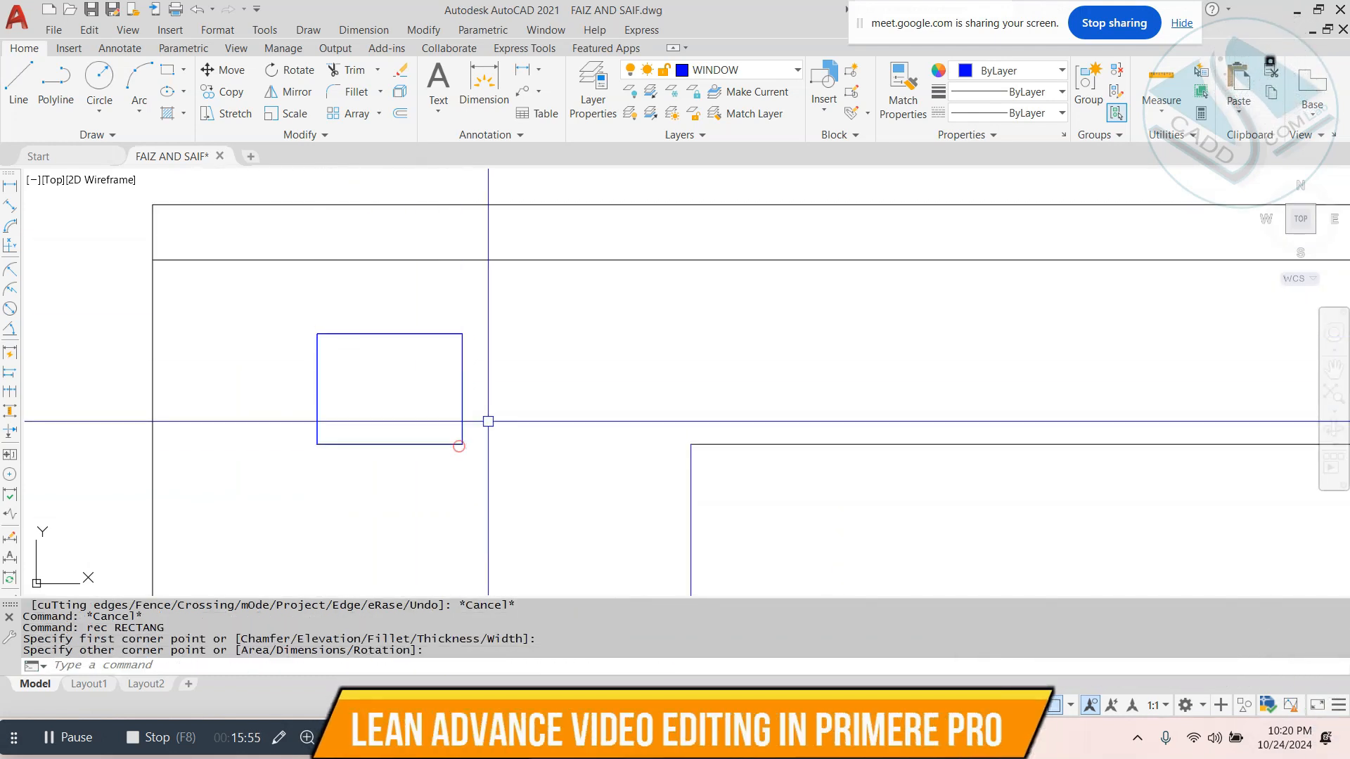
type("o")
key("Return")
type("1")
key("Return")
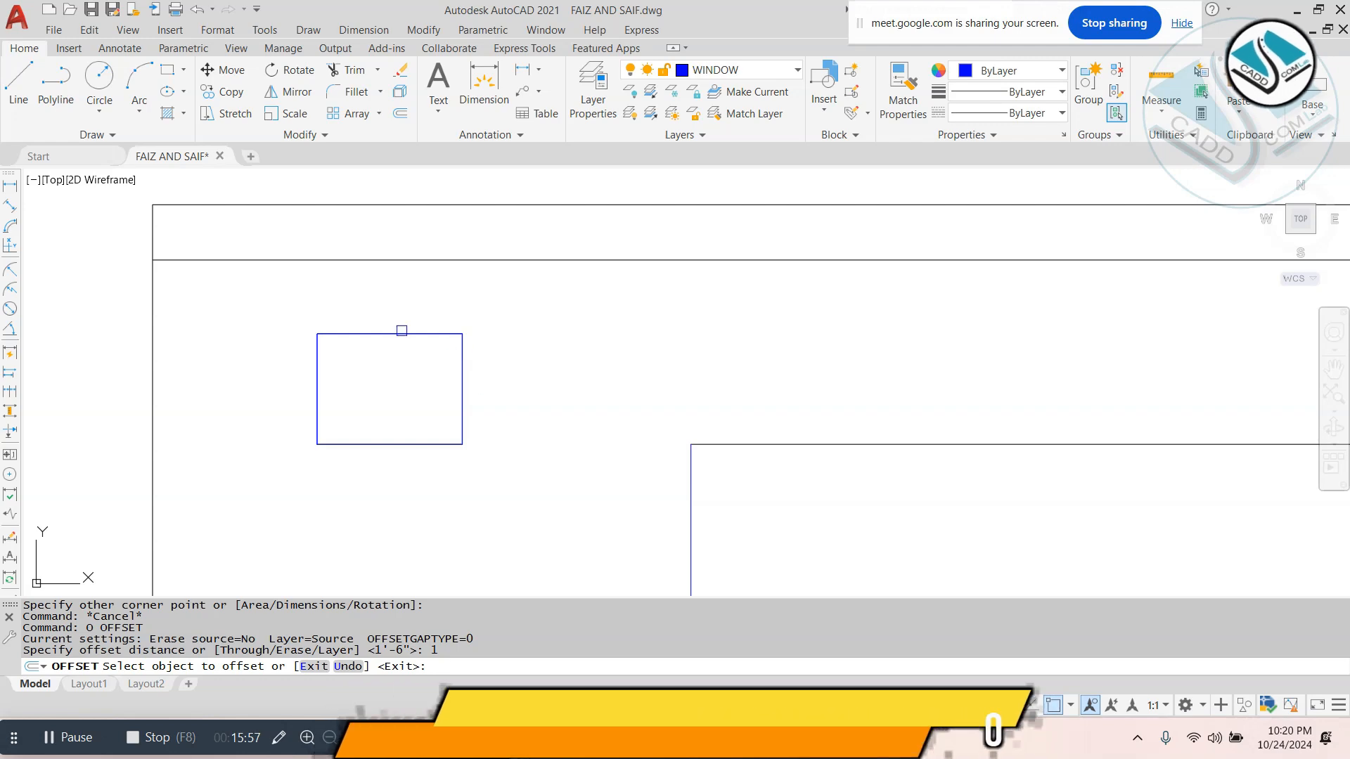
left_click(401, 334)
left_click(421, 381)
key("Escape")
key("Escape")
key("Escape")
scroll(623, 413, "down", 3)
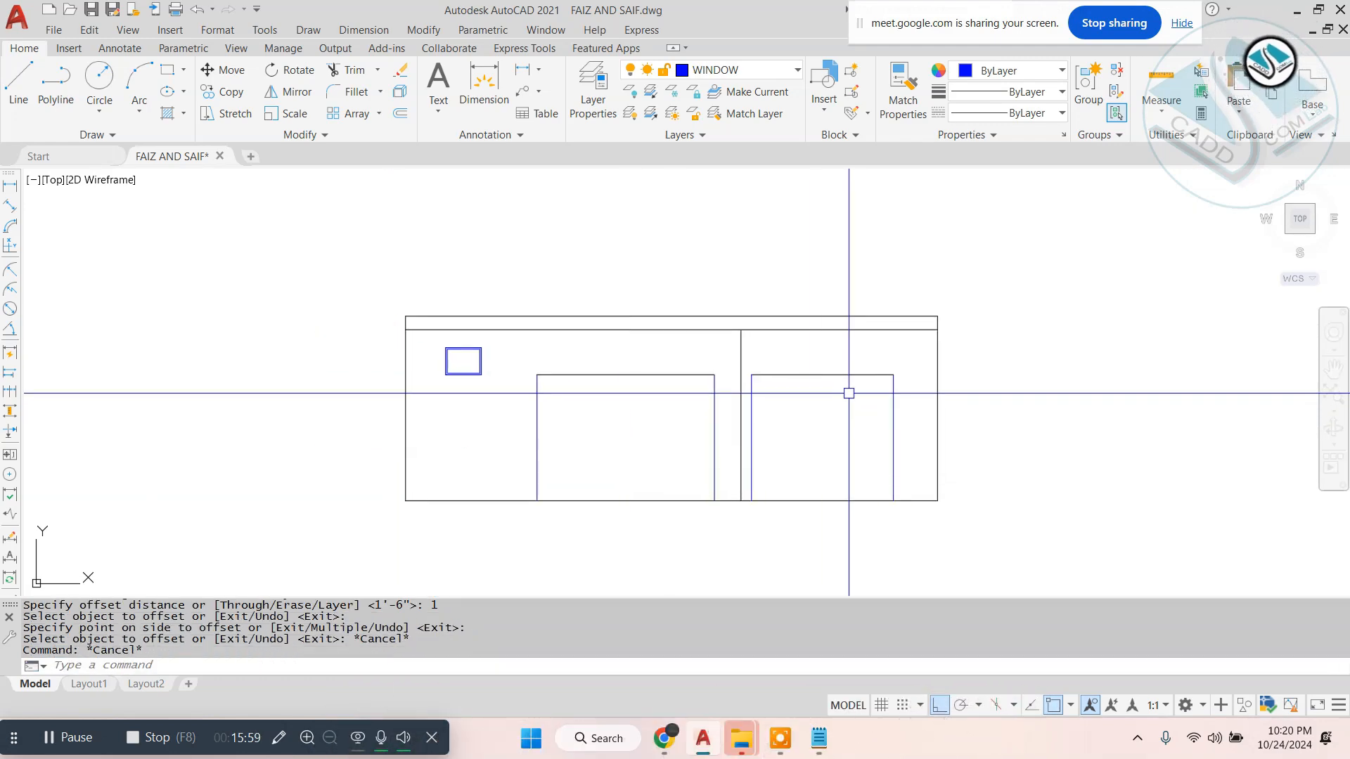
- Try projecting a vertical construction line from the toilet wall end beside the 4' wide balcony through the first floor elevation
scroll(850, 351, "down", 2)
middle_click_drag(832, 375, 824, 393)
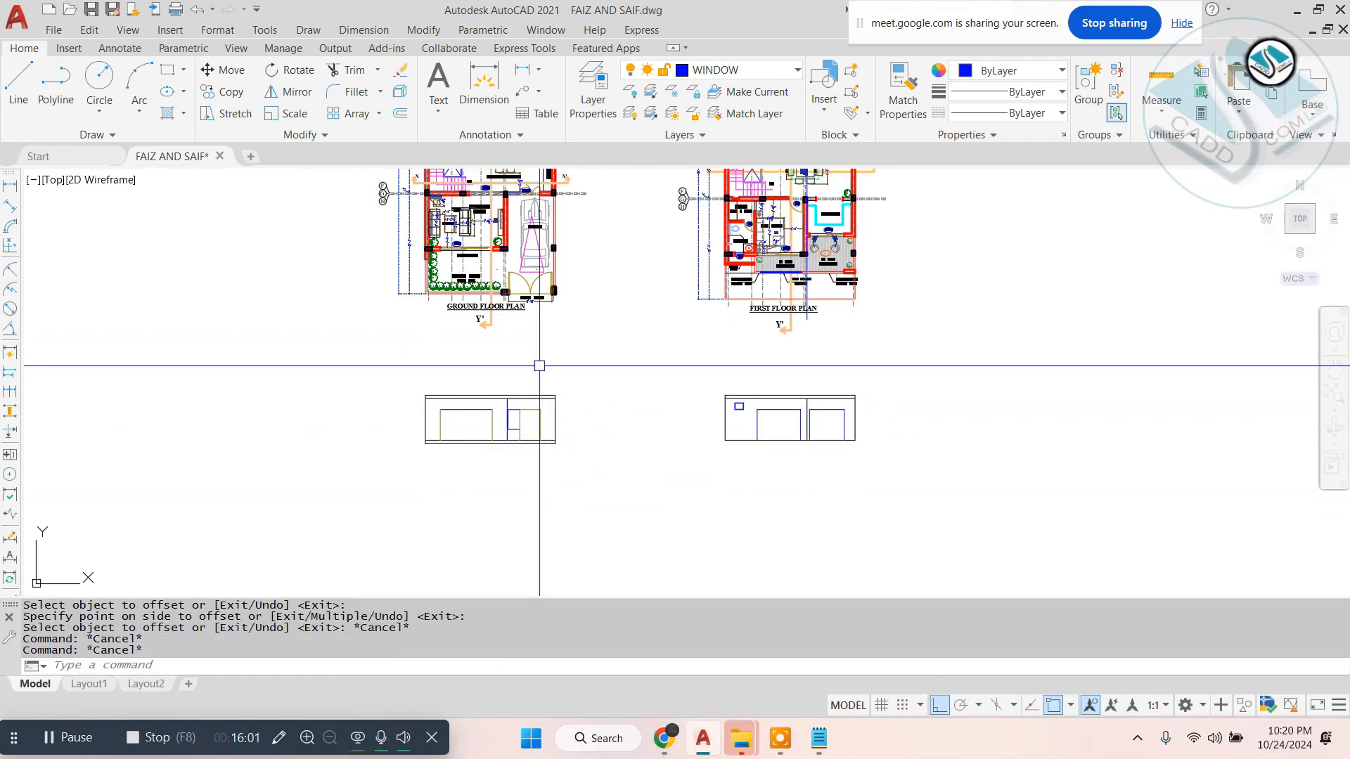
scroll(815, 239, "up", 4)
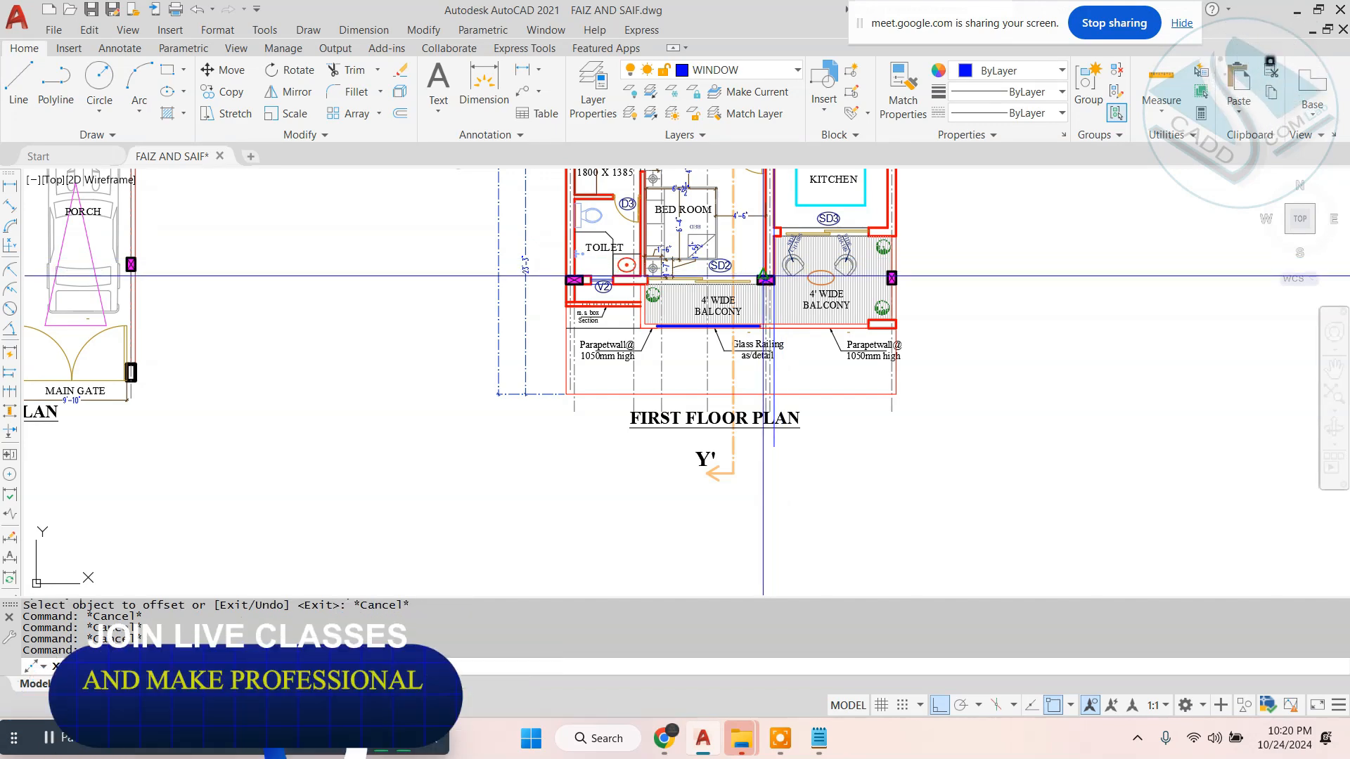
scroll(691, 302, "up", 4)
scroll(570, 258, "up", 4)
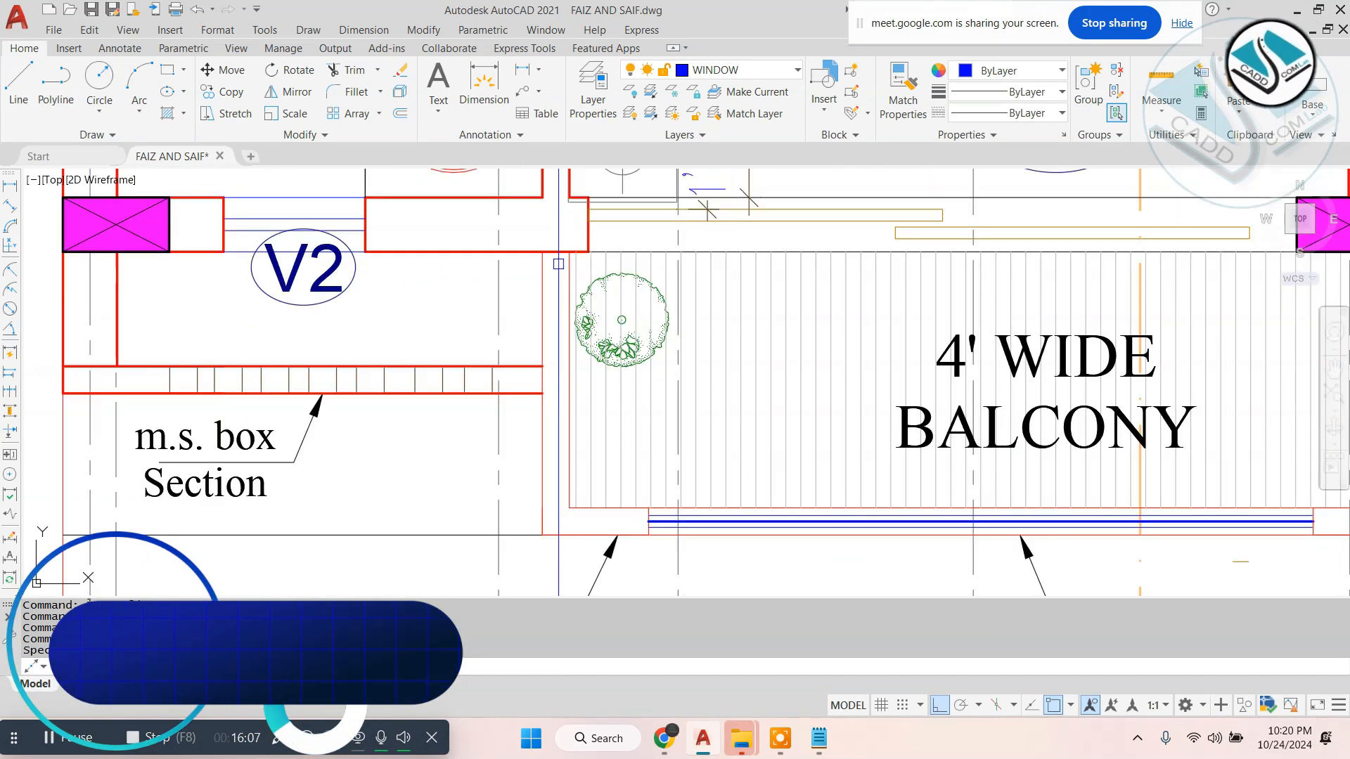
scroll(740, 252, "down", 13)
scroll(745, 369, "up", 4)
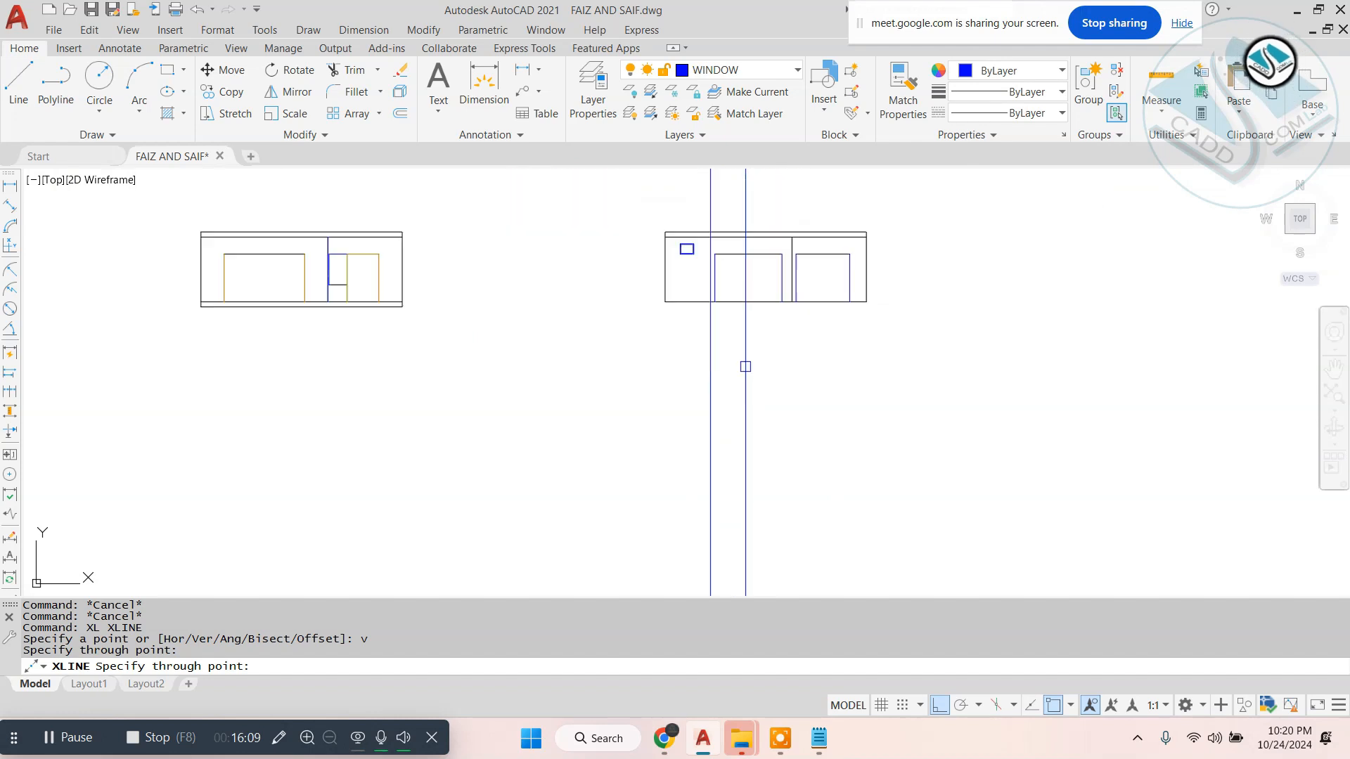
scroll(716, 272, "up", 6)
middle_click_drag(748, 260, 710, 422)
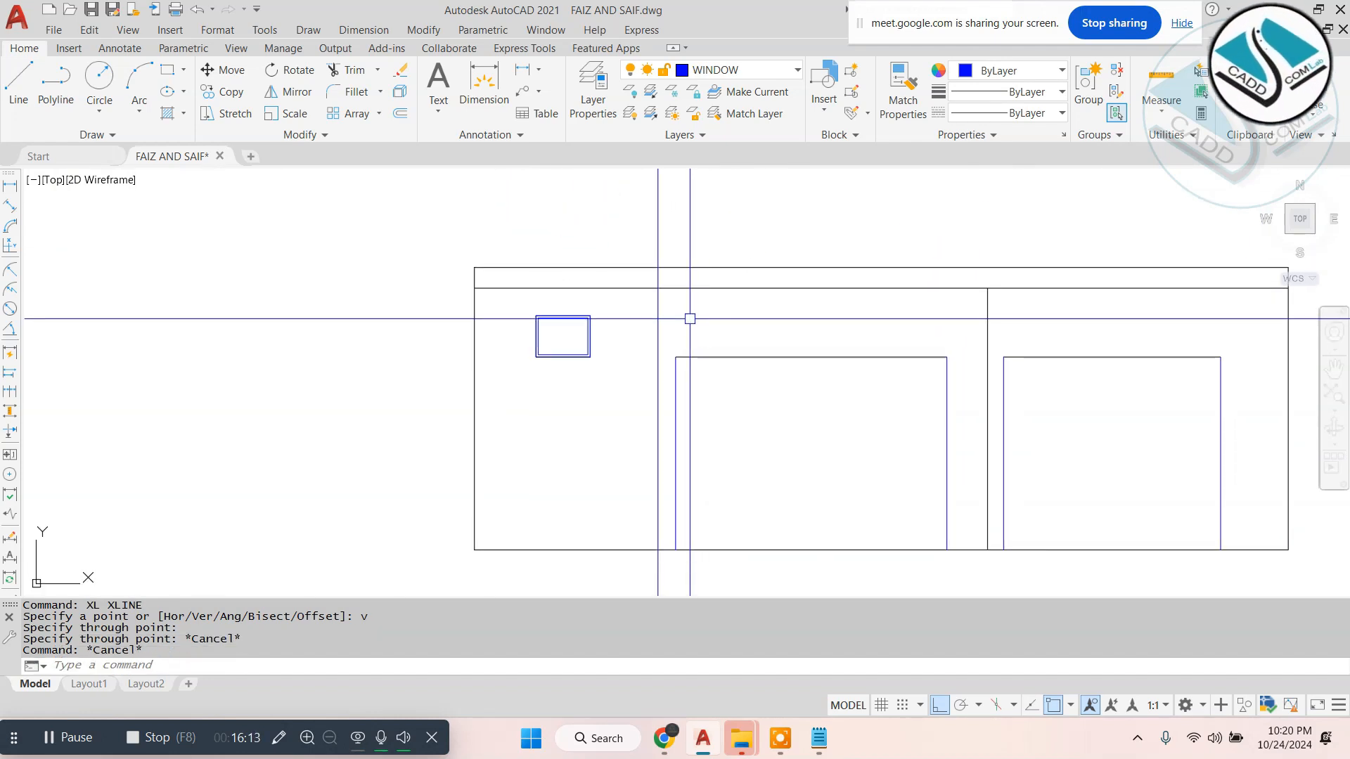
key("Escape")
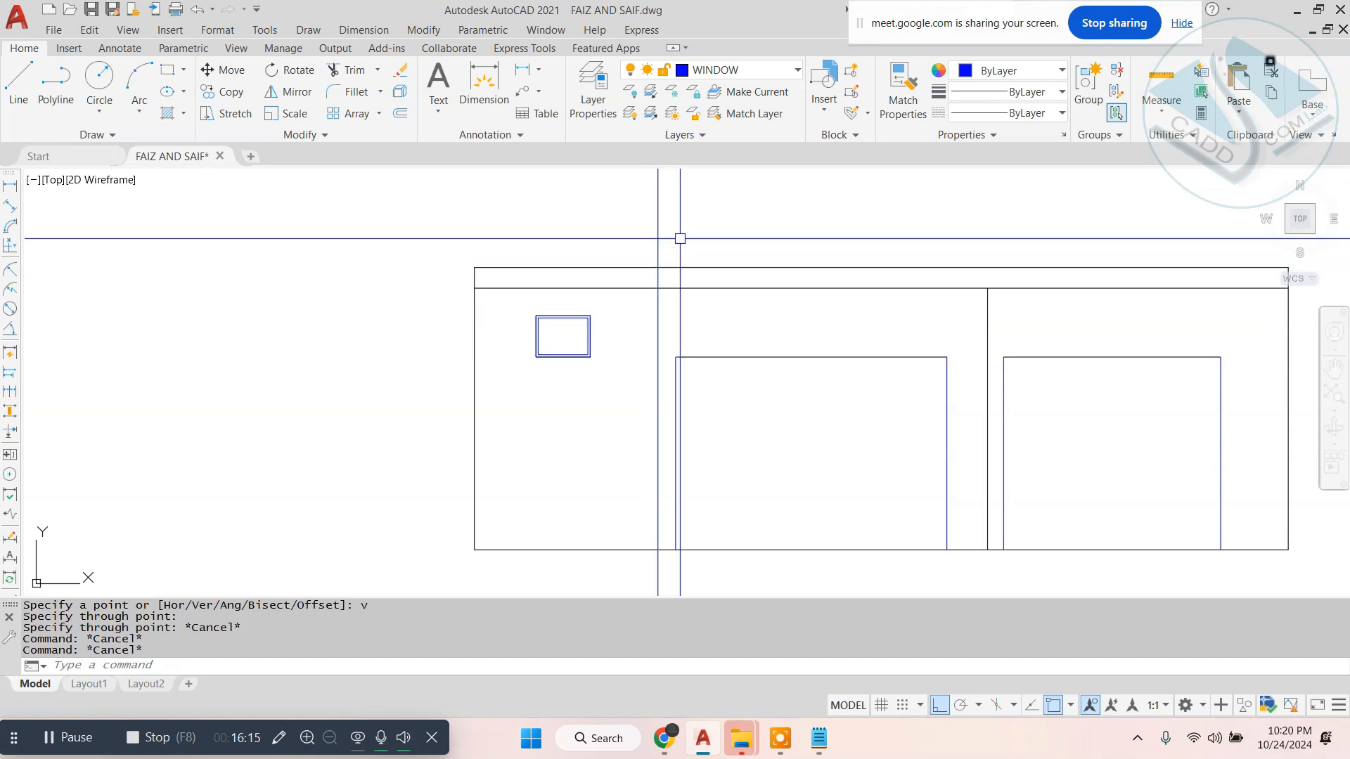
- Erase the vertical construction line crossing the first floor elevation between V2 and SD2
left_click(679, 238)
left_click(621, 232)
type("e")
key("space")
key("Escape")
scroll(493, 337, "down", 8)
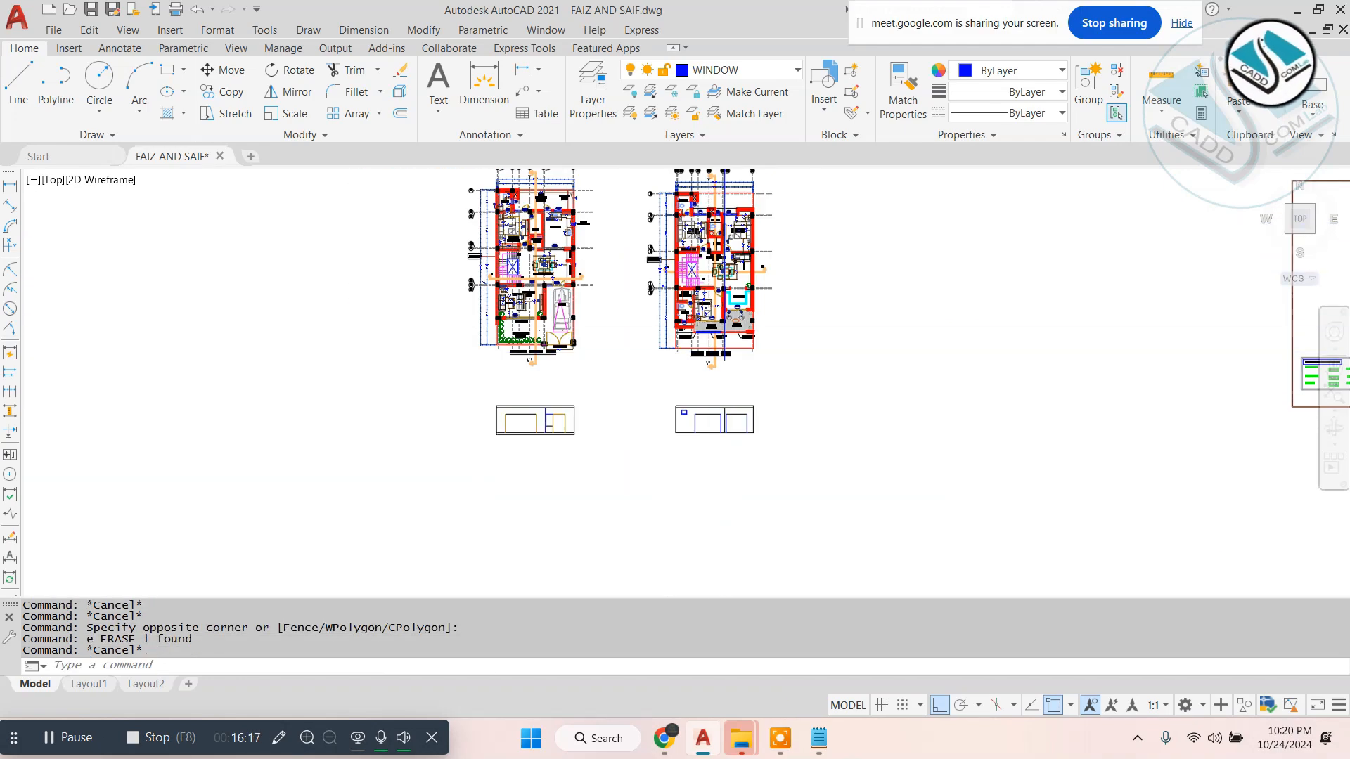
- Copy the second floor plan from its sheet to beside the first floor plan with Ortho off
scroll(484, 335, "up", 4)
scroll(484, 335, "up", 6)
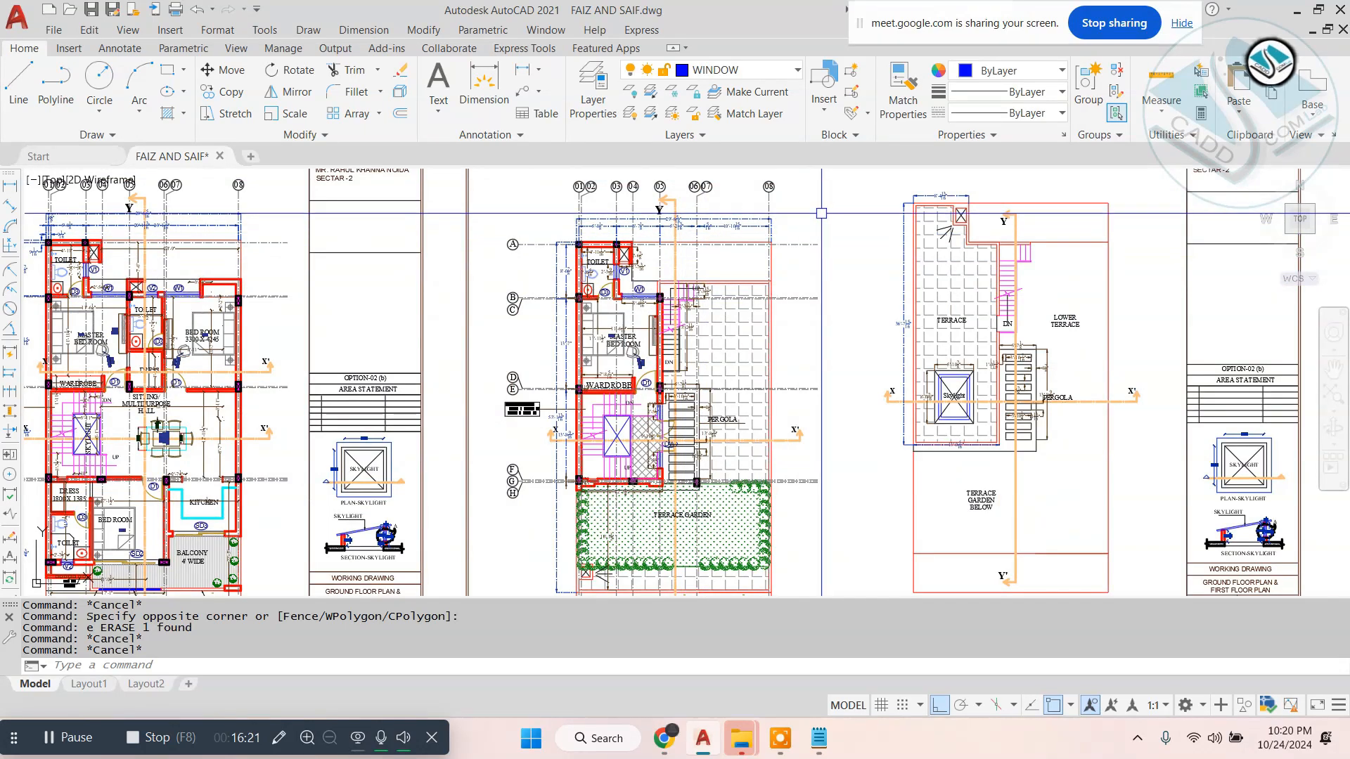
left_click(832, 199)
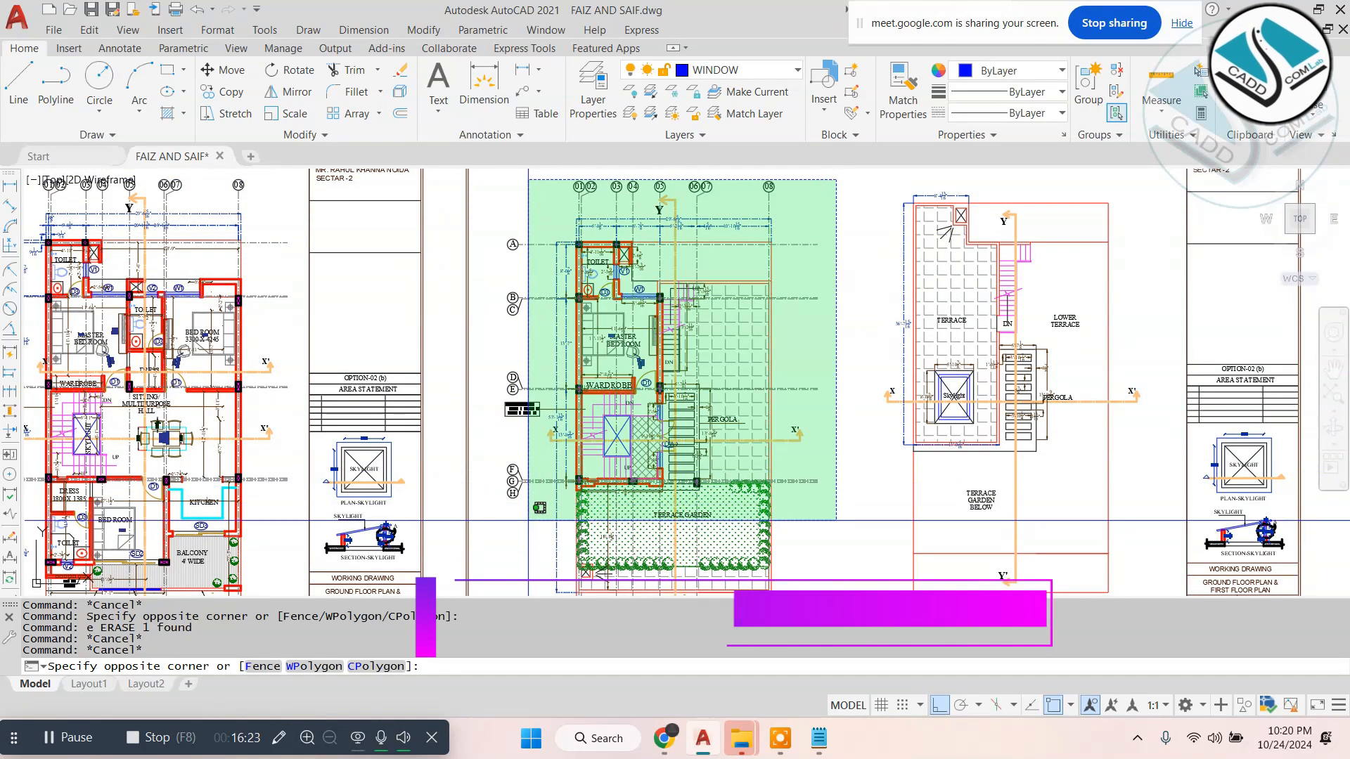
scroll(497, 422, "down", 3)
left_click(497, 514)
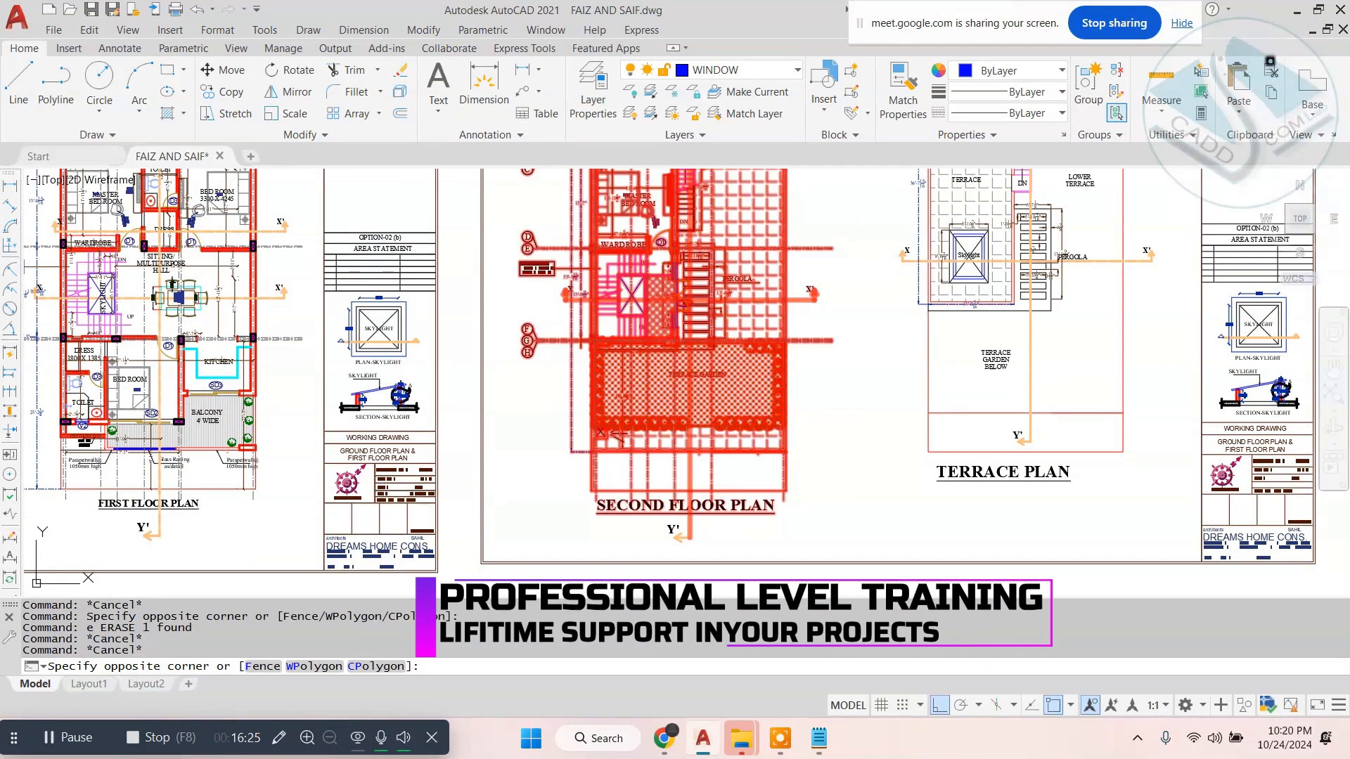
type("co")
key("space")
left_click(699, 245)
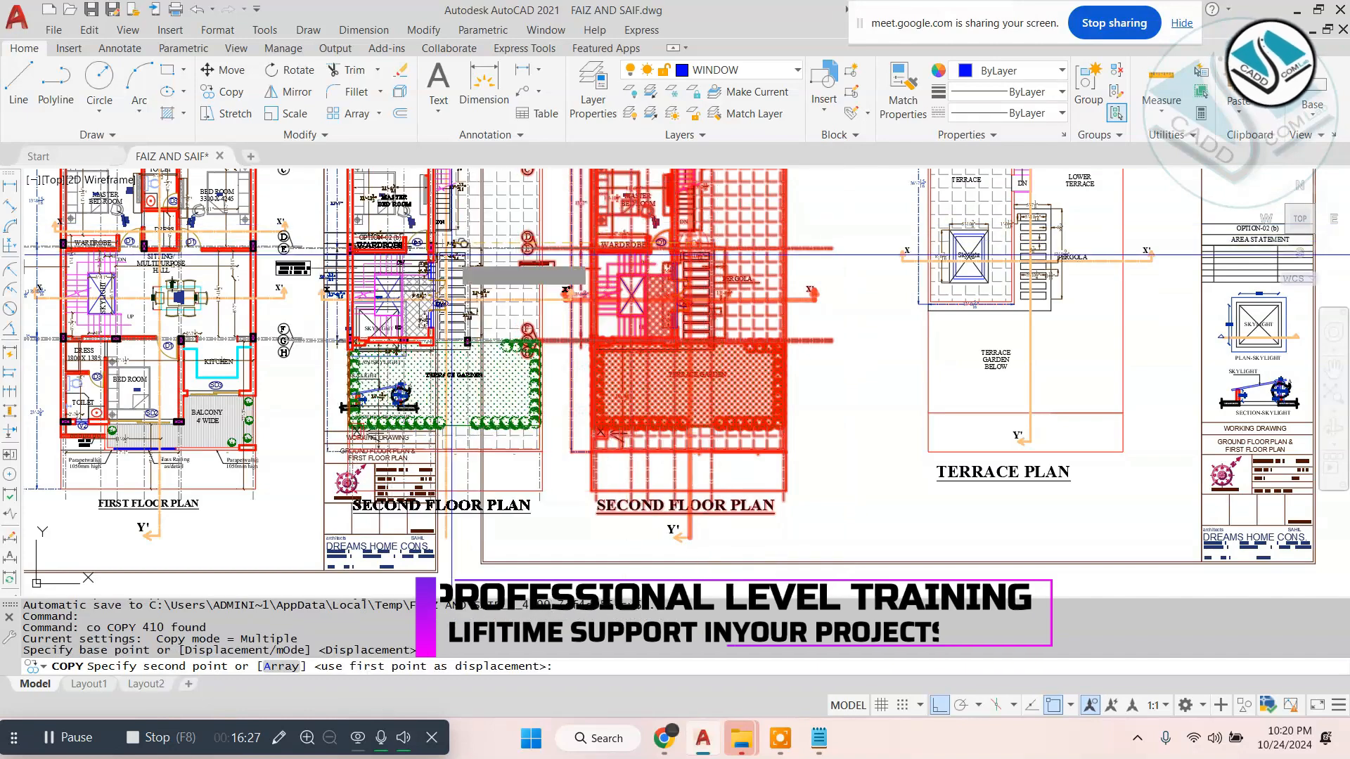
scroll(460, 272, "down", 3)
middle_click_drag(856, 376, 813, 366)
scroll(813, 366, "down", 3)
left_click(940, 705)
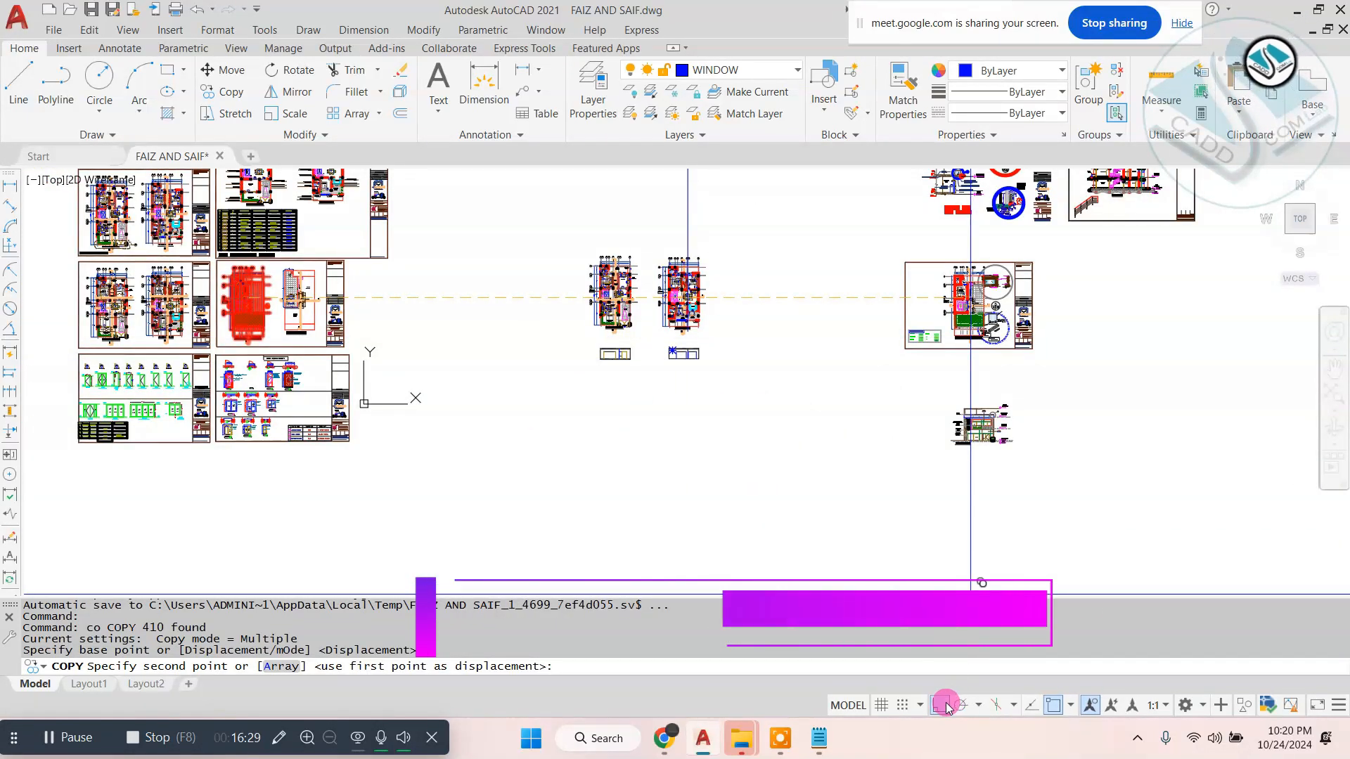
scroll(757, 246, "up", 5)
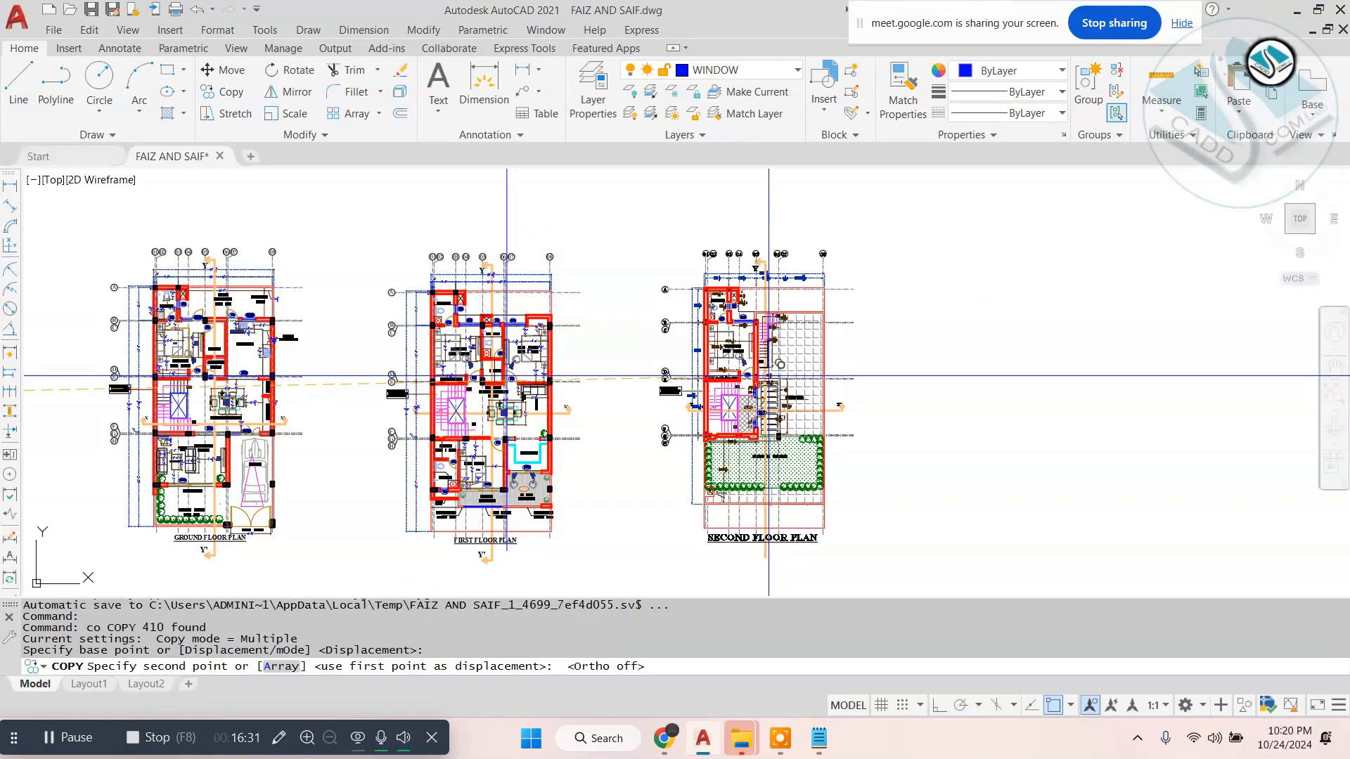
left_click(772, 374)
scroll(772, 374, "down", 2)
key("Escape")
- Erase the leftover vertical projection line running above the first floor plan
scroll(781, 364, "down", 2)
left_click(712, 213)
left_click(582, 241)
type("e")
key("space")
scroll(748, 417, "up", 4)
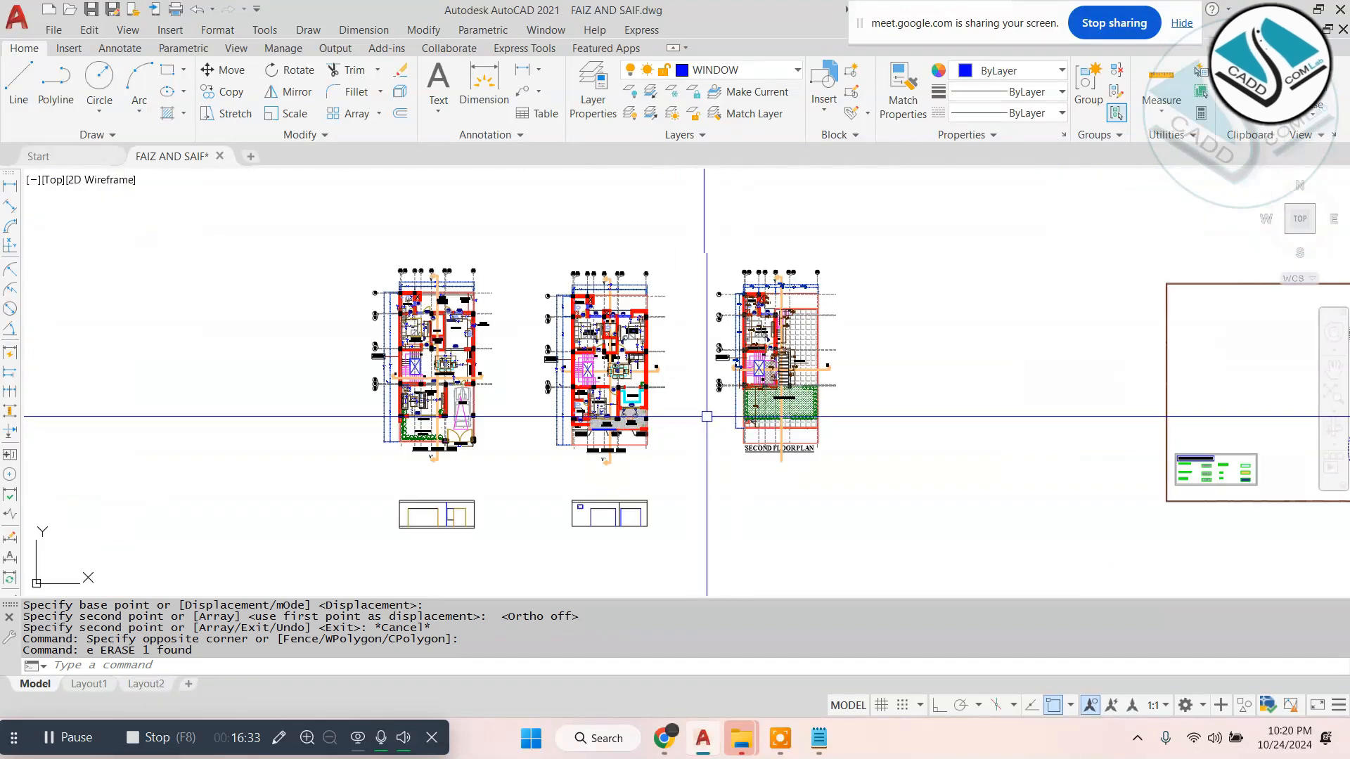
key("Escape")
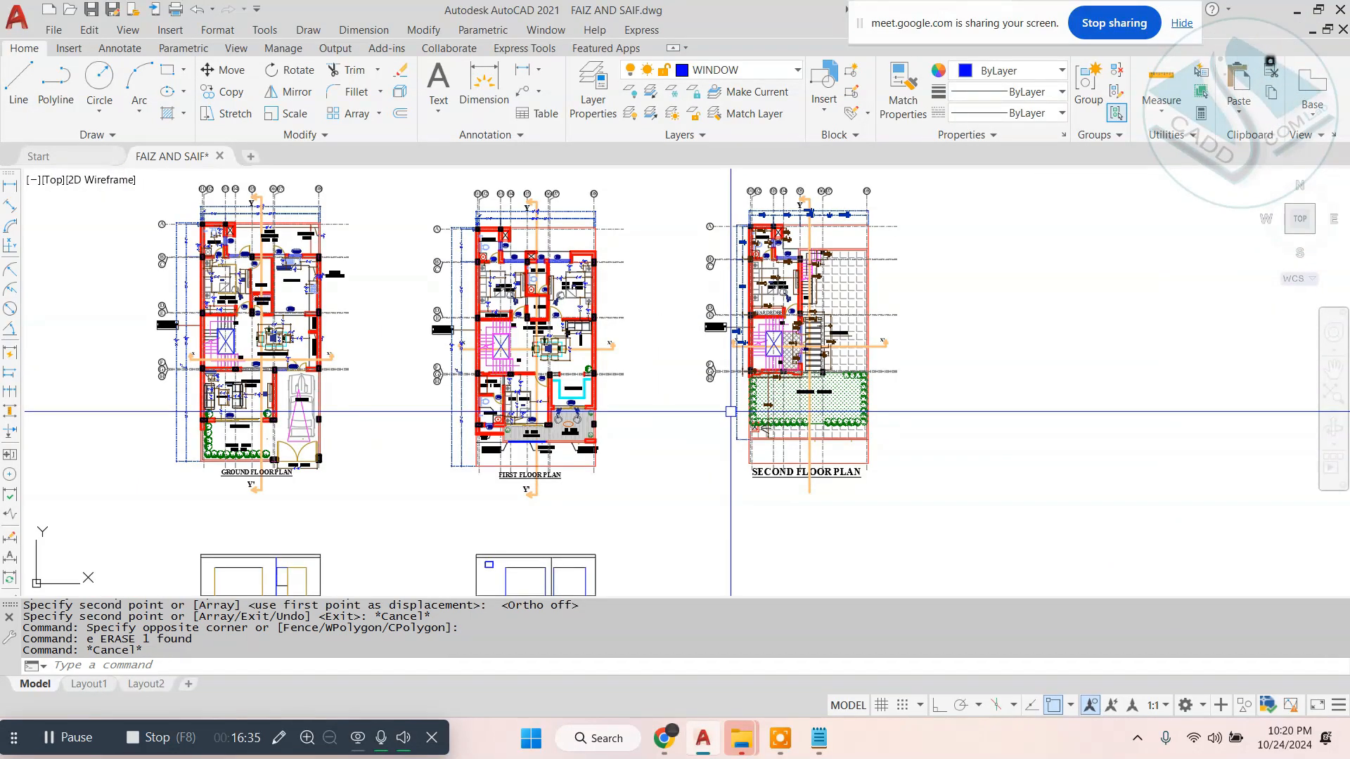
- Project vertical construction lines from both ends of the second floor plan's front wall and the outer column's far face
type("v")
key("space")
scroll(772, 367, "up", 8)
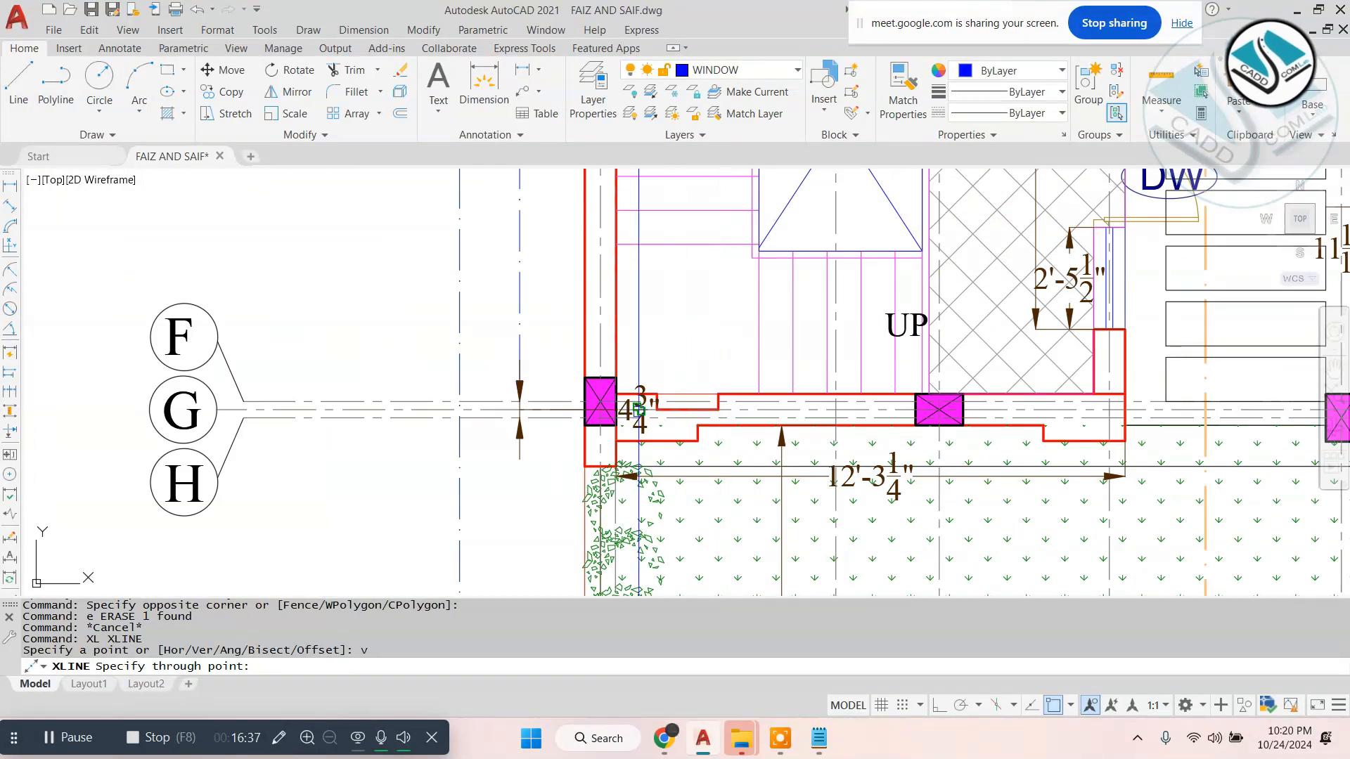
scroll(577, 379, "down", 2)
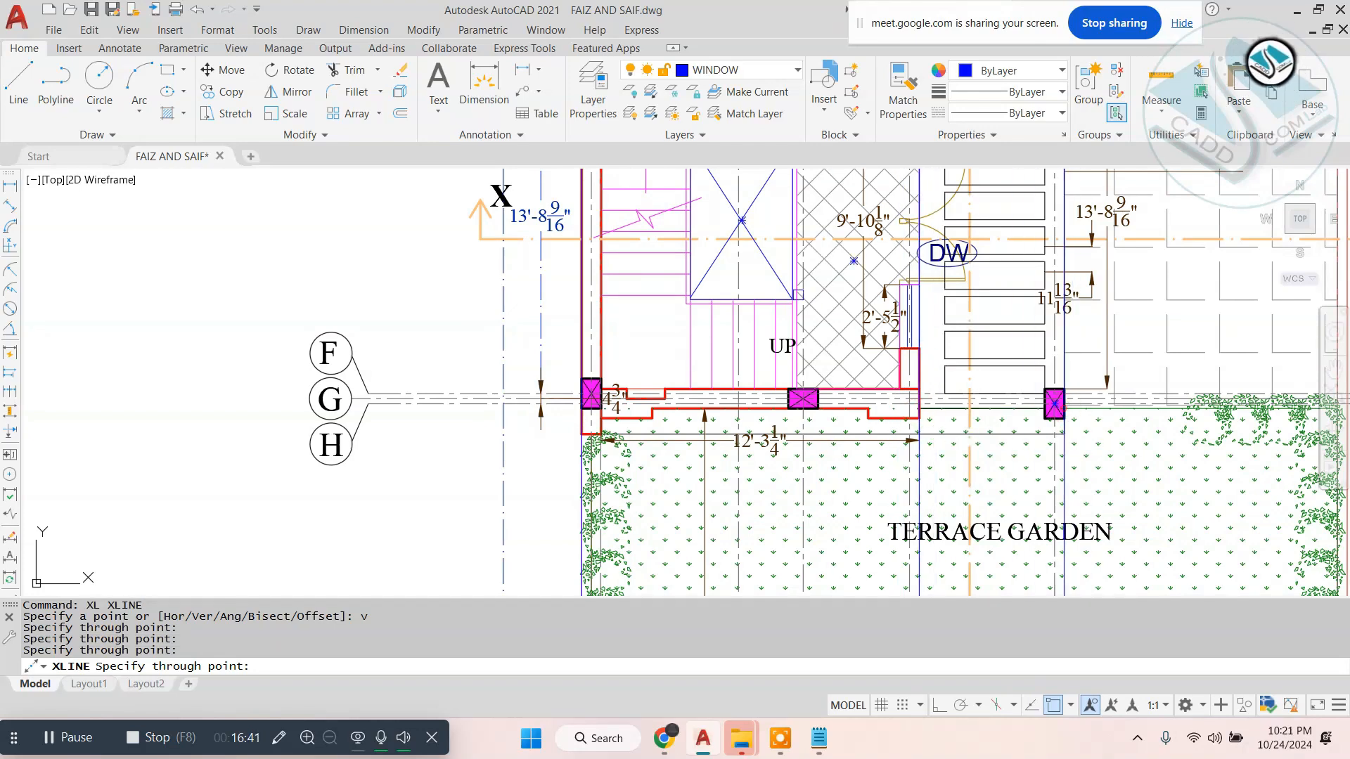
key("Escape")
scroll(732, 239, "down", 8)
scroll(597, 450, "up", 4)
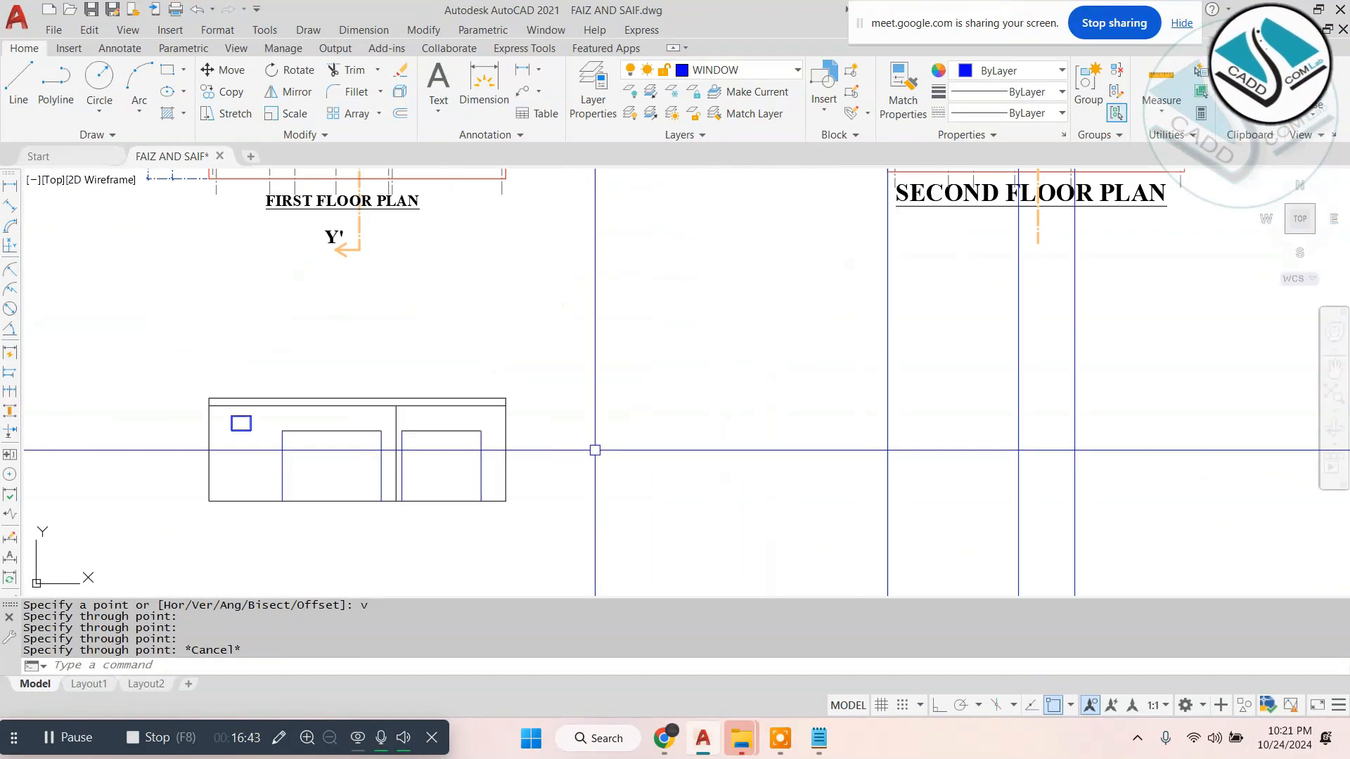
- Draw horizontal construction lines through the upper and lower slab edges of the first floor elevation
type("h")
key("Return")
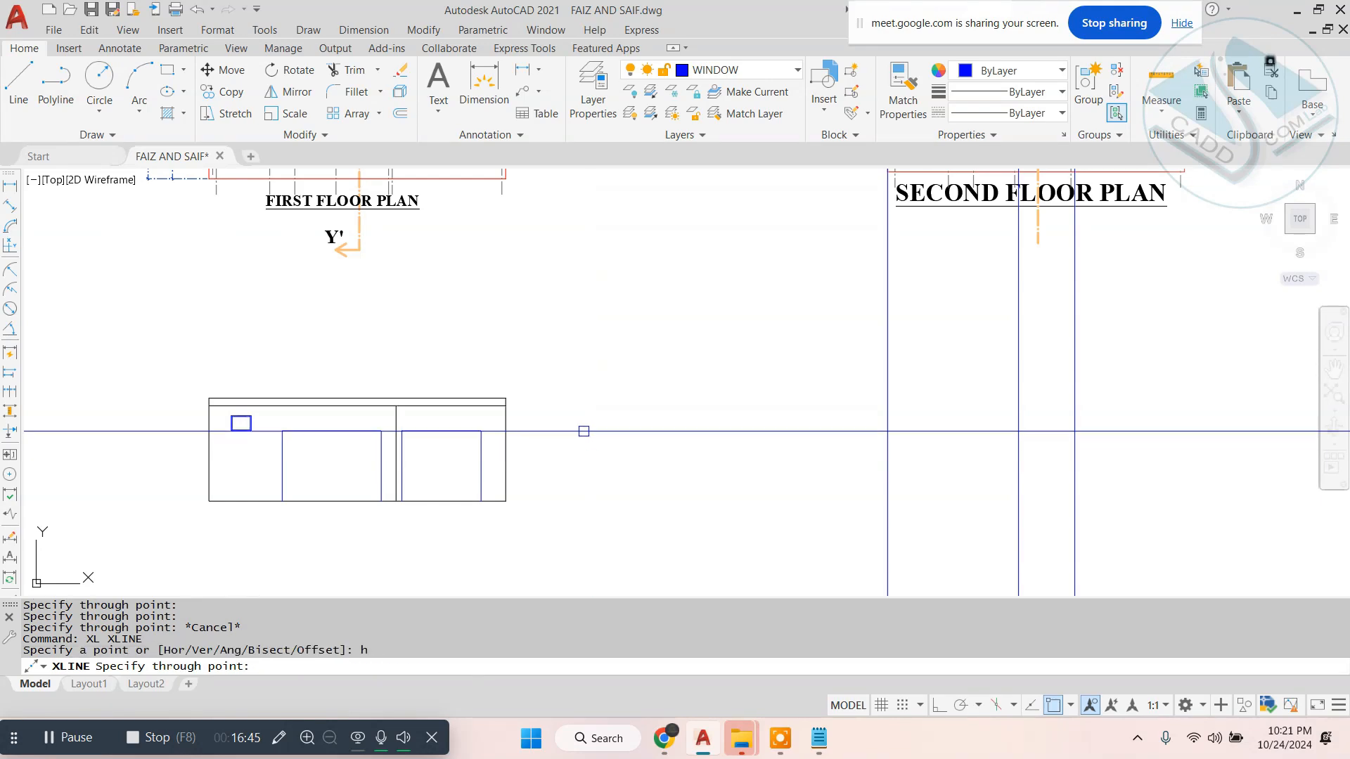
scroll(582, 428, "up", 3)
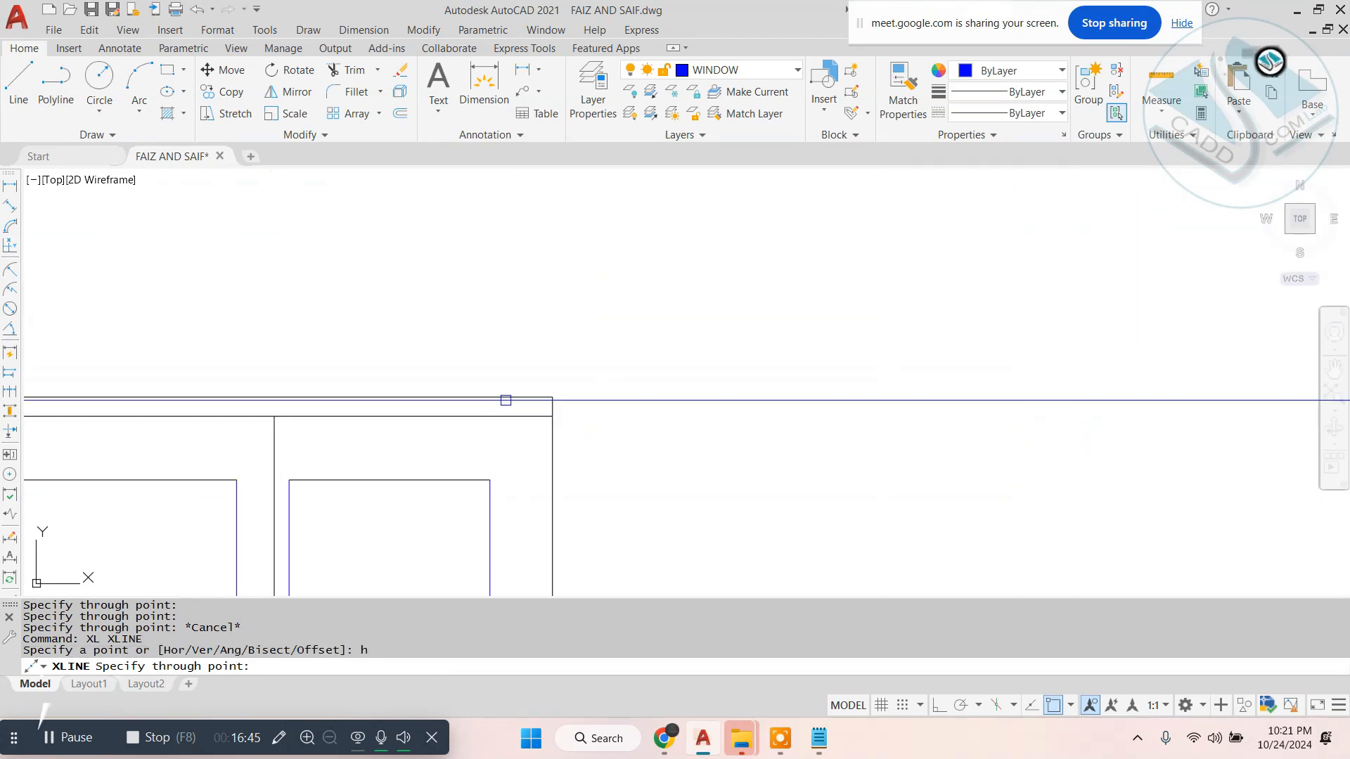
left_click(553, 415)
scroll(774, 436, "down", 5)
- Offset the lower horizontal slab line 8' downward to set the second floor elevation's wall height
scroll(804, 398, "up", 5)
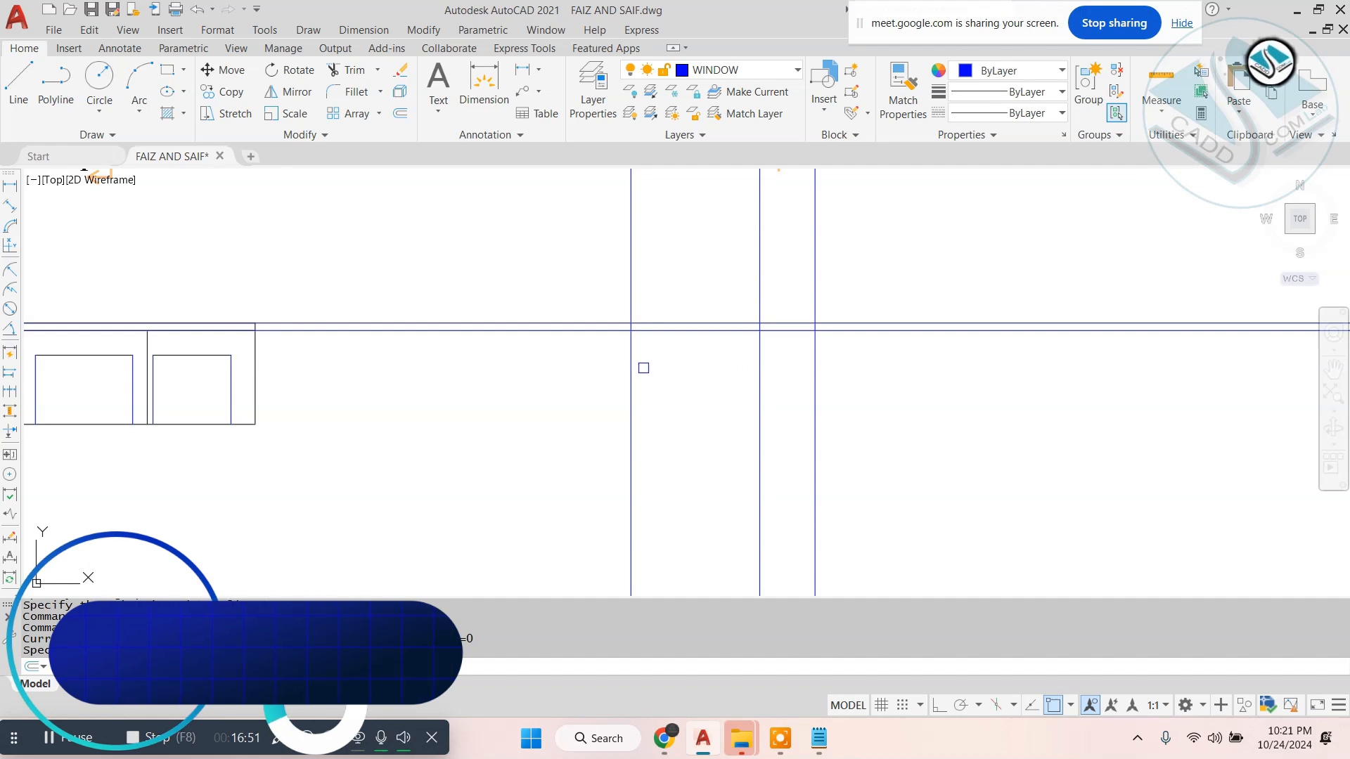
left_click(695, 324)
key("Escape")
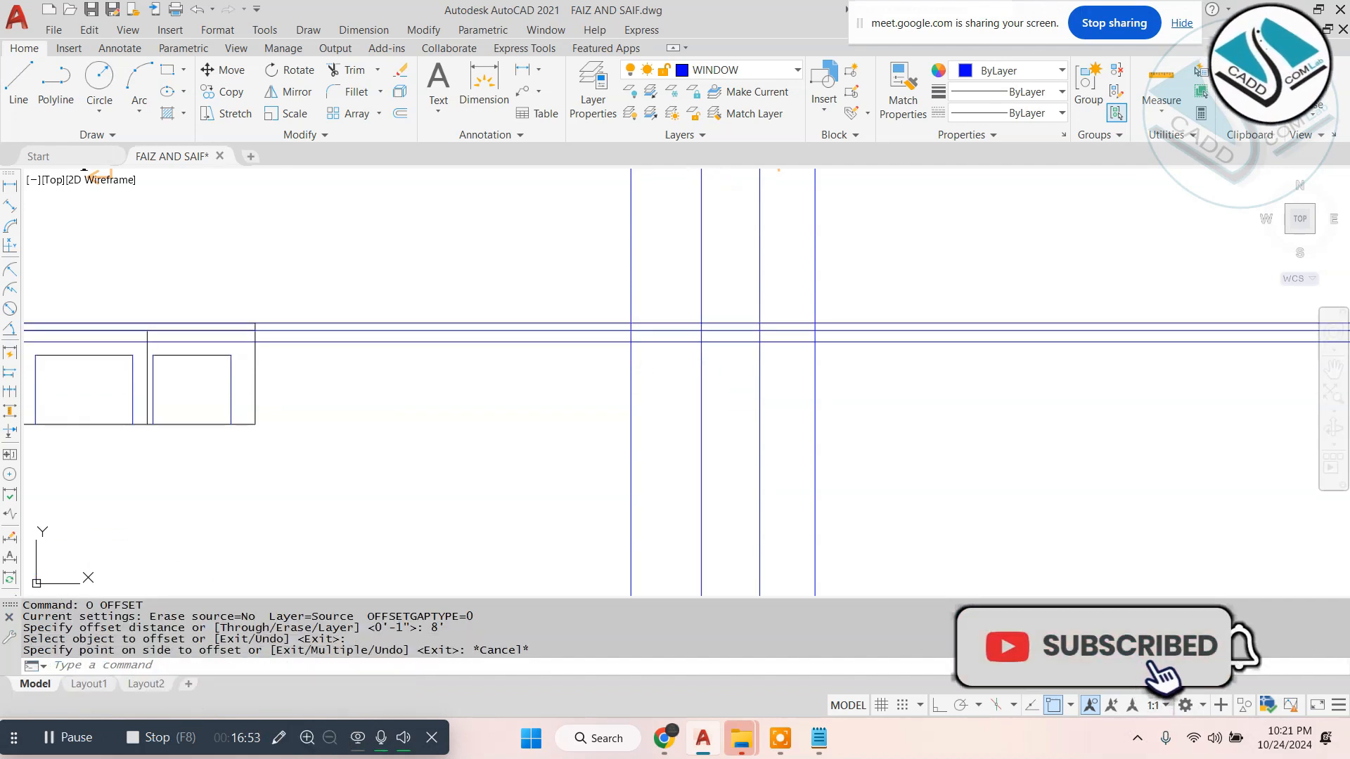
key("Return")
key("Return")
left_click(703, 330)
left_click(729, 452)
key("Escape")
key("Escape")
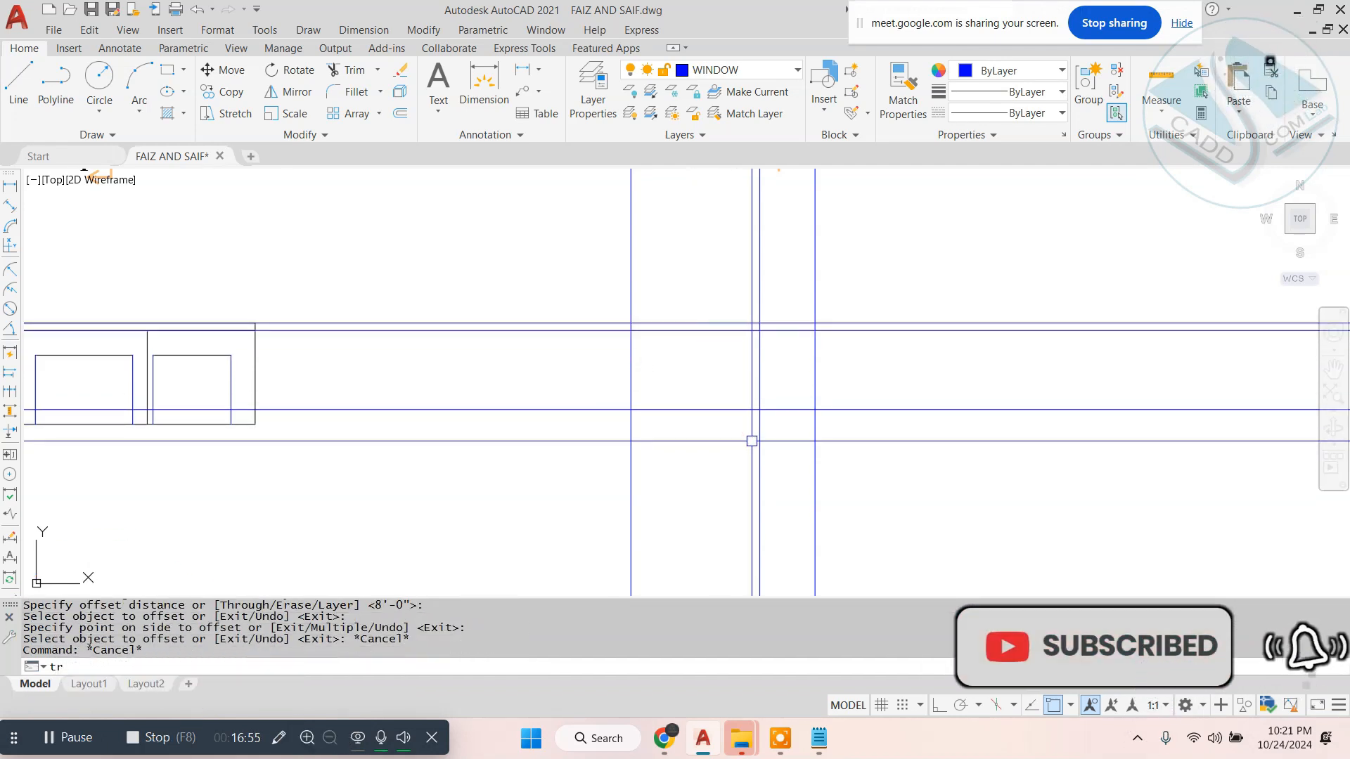
- Trim the projected lines extending above, below and past both sides of the second floor elevation
type("tr")
key("Return")
key("Return")
left_click(903, 230)
left_click(500, 252)
left_click(500, 254)
left_click(471, 471)
left_click(563, 512)
left_click(879, 523)
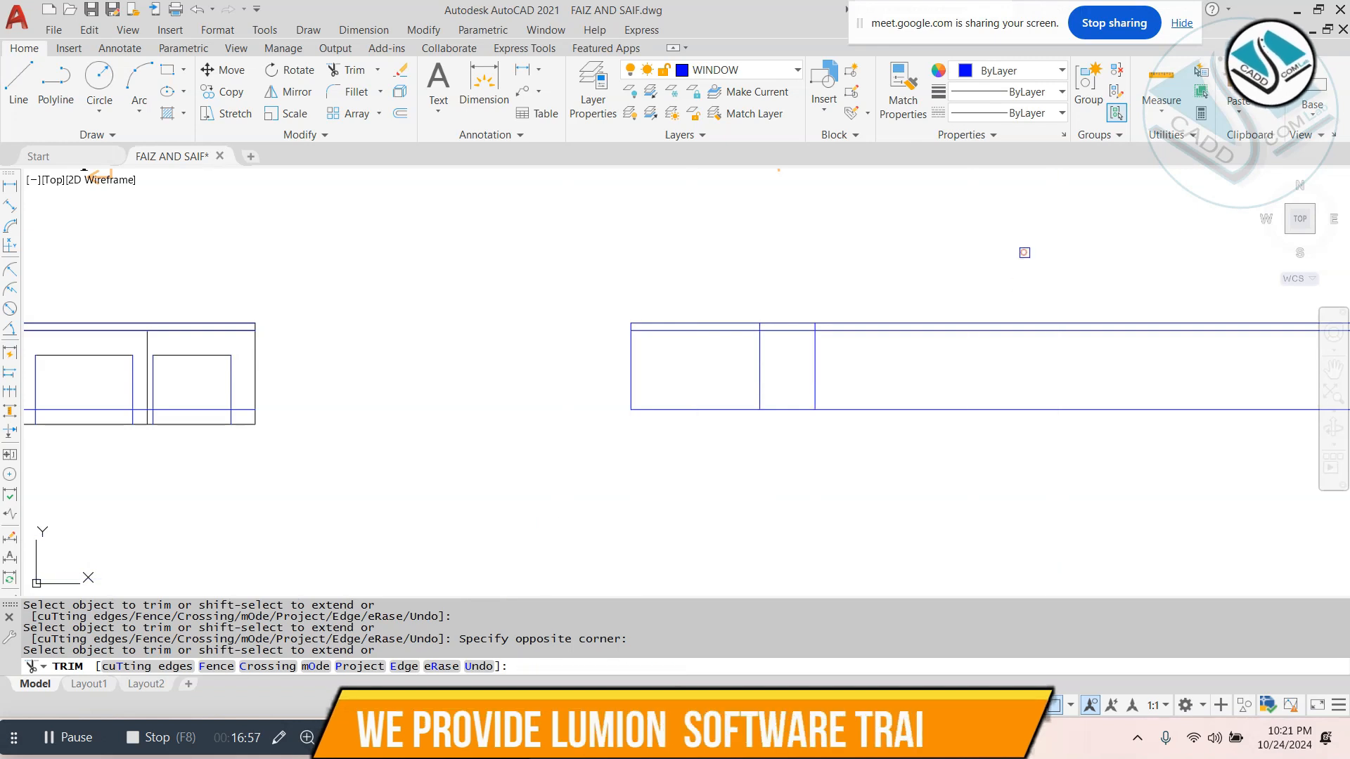
left_click(1025, 252)
left_click(991, 507)
- Trim the second floor elevation's lines beyond the wall below the slab, and the wall line across the slab band
scroll(814, 359, "up", 4)
left_click(862, 359)
left_click(775, 537)
scroll(672, 259, "up", 2)
left_click(670, 277)
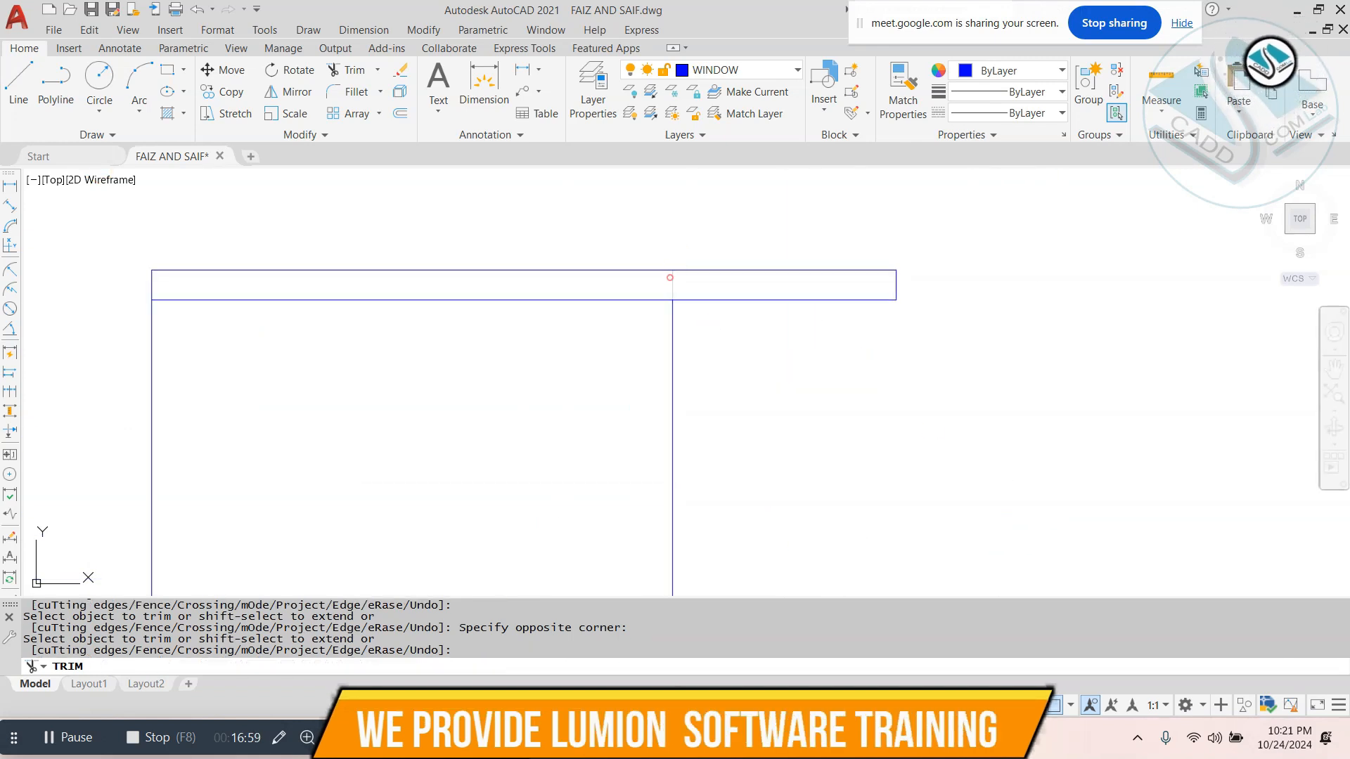
- Erase the leftover line pieces beside and below the second floor elevation after ending the trim
key("Escape")
scroll(781, 317, "down", 8)
left_click(236, 290)
left_click(175, 454)
type("e")
key("Return")
key("Escape")
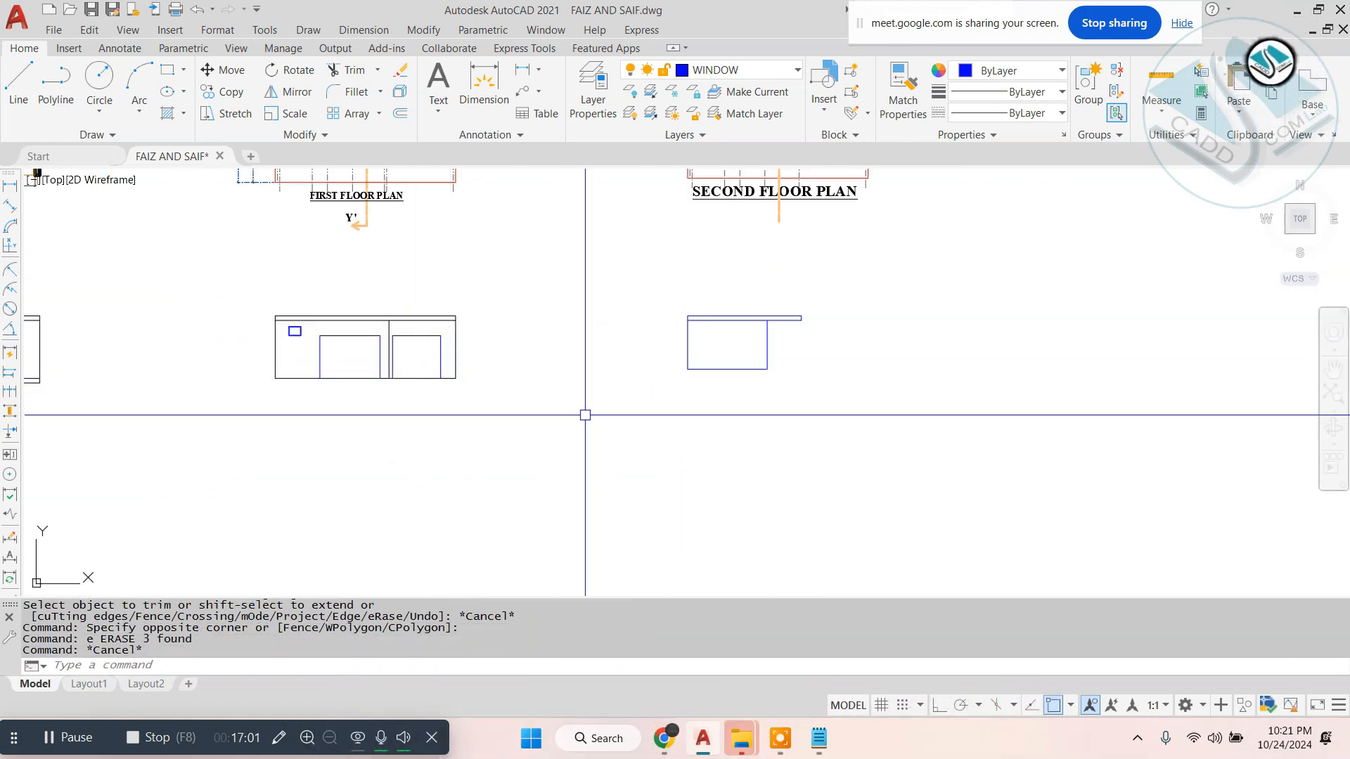
- Match the properties of the first floor elevation's outer wall line onto the whole second floor elevation
type("ma")
key("Return")
left_click(454, 340)
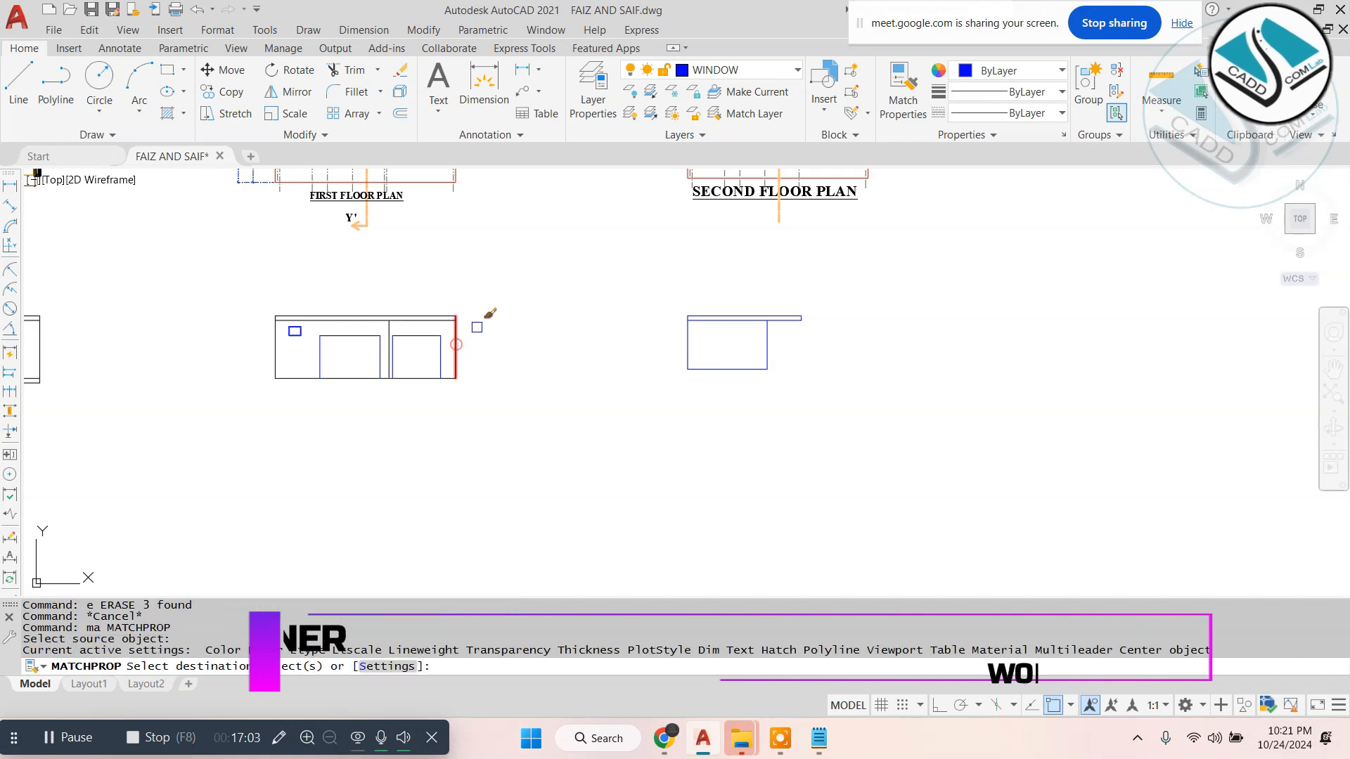
left_click(661, 292)
left_click(877, 414)
key("Escape")
middle_click_drag(564, 323, 872, 346)
key("Escape")
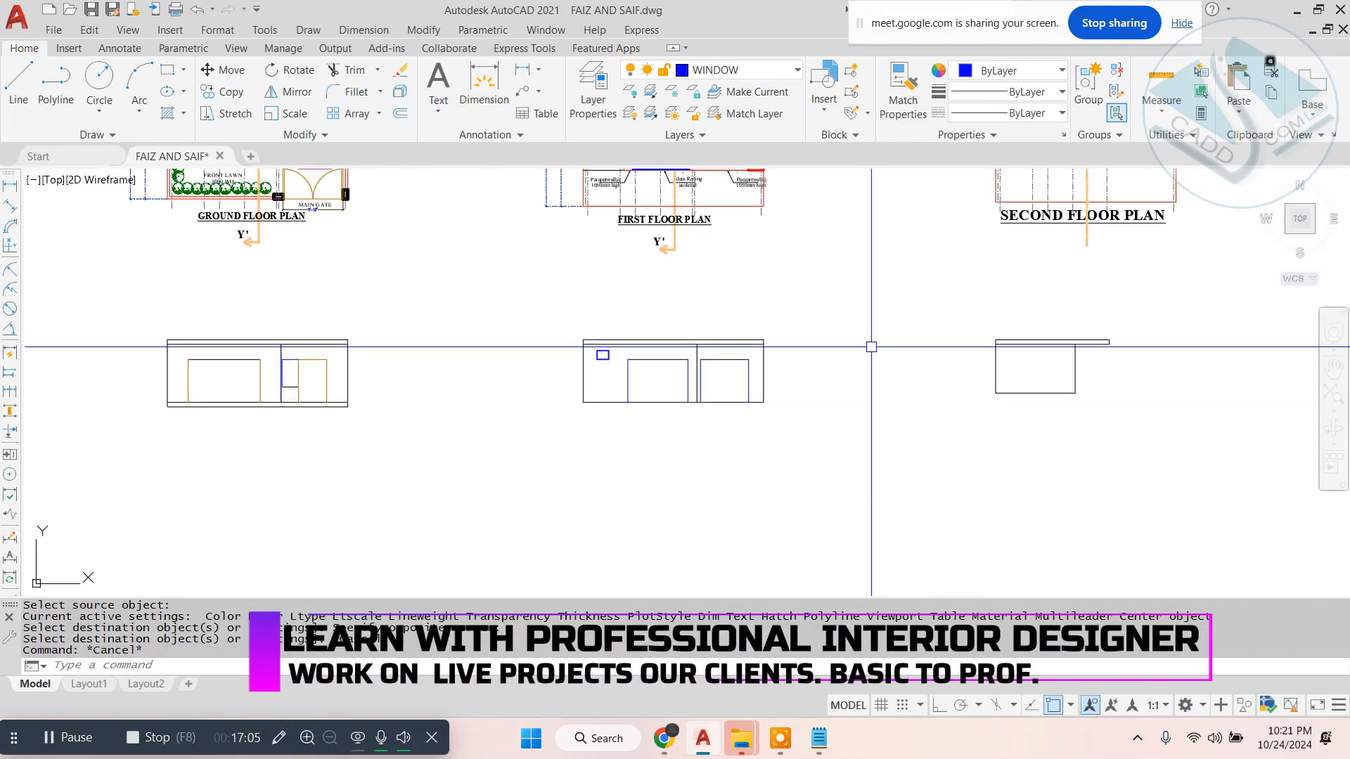
- Match the top line of the ground floor elevation's wide opening to the properties of its side line
type("ma")
key("Return")
scroll(187, 370, "up", 4)
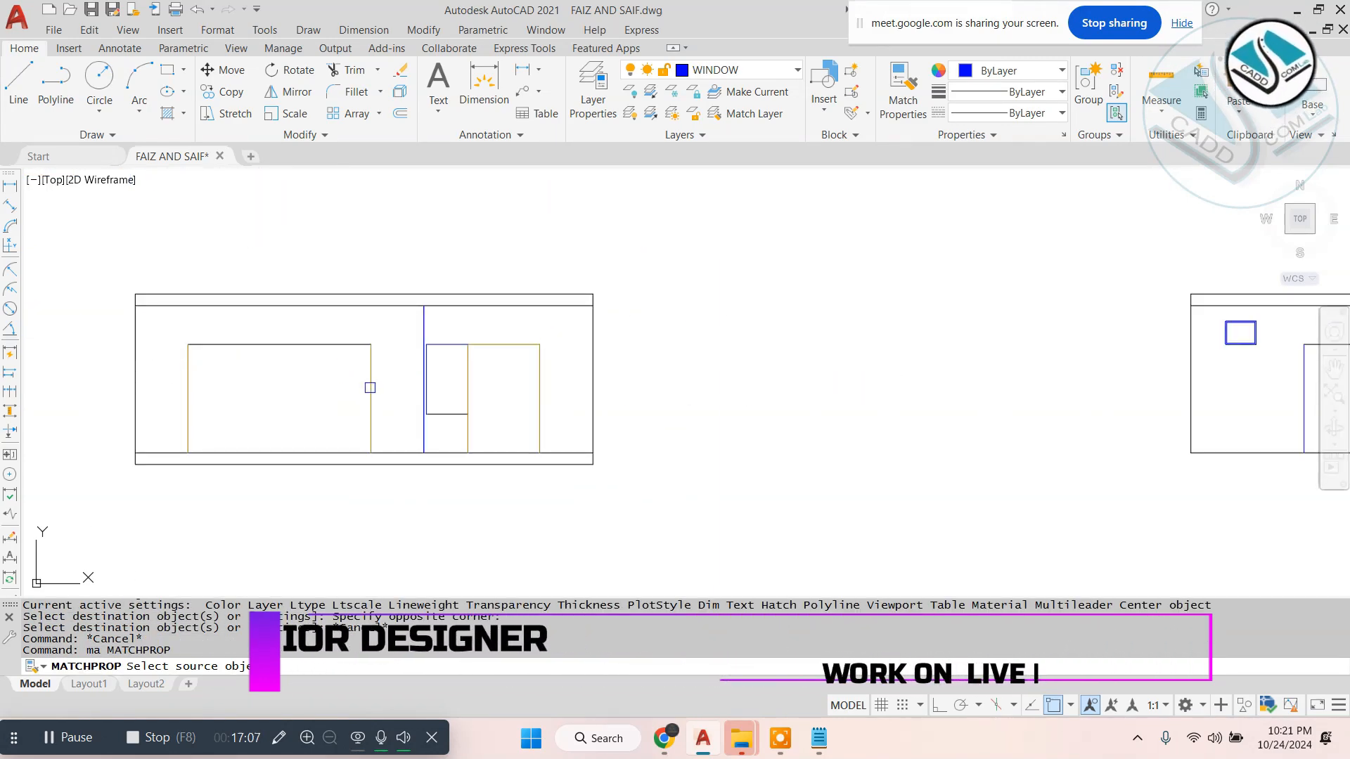
left_click(362, 397)
key("Return")
left_click(369, 385)
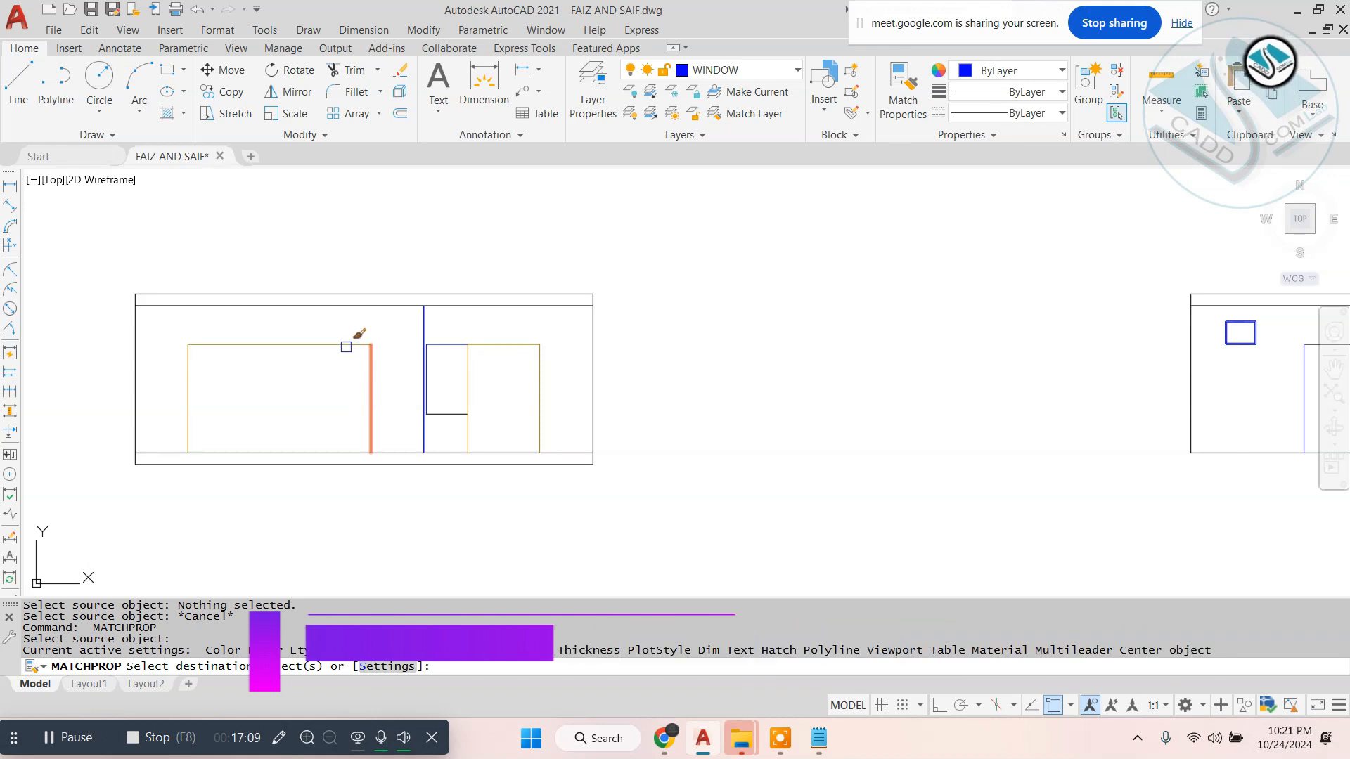
- Apply the ground floor opening's line properties to the outlines of both large openings in the first floor elevation
middle_click_drag(1322, 343, 868, 344)
scroll(1091, 356, "up", 2)
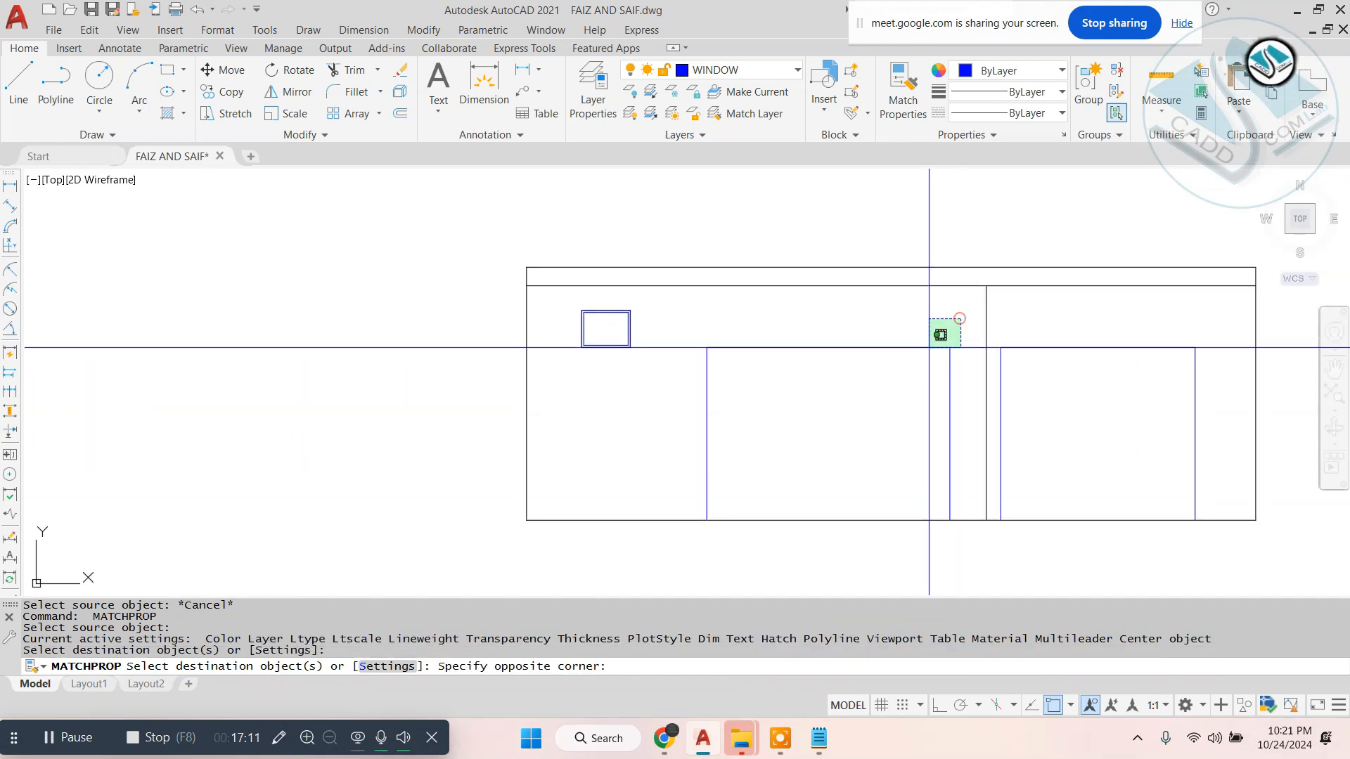
left_click(929, 348)
left_click(1223, 320)
left_click(999, 434)
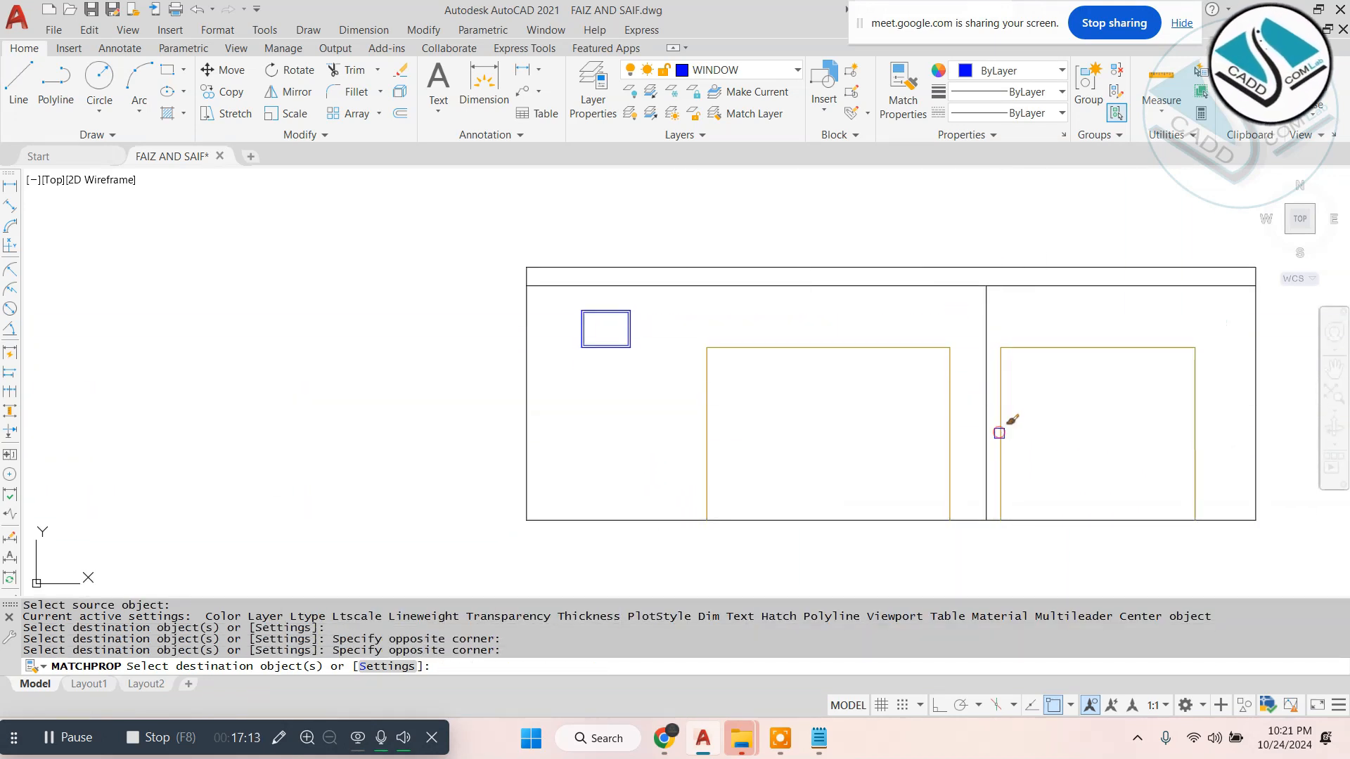
key("Escape")
scroll(702, 334, "down", 6)
middle_click_drag(946, 357, 699, 413)
key("Escape")
key("Escape")
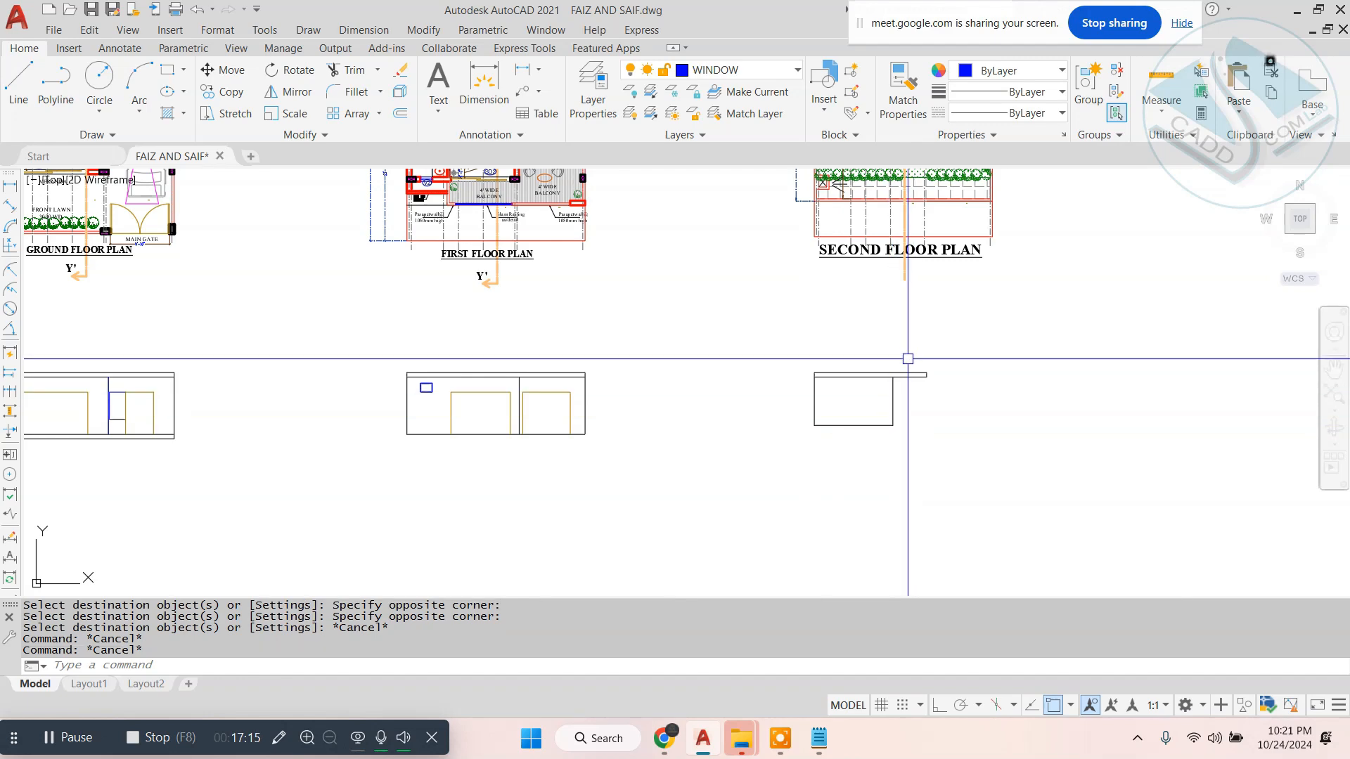
- Move the ground floor elevation downward to make room for the upper floors above it
scroll(885, 391, "down", 2)
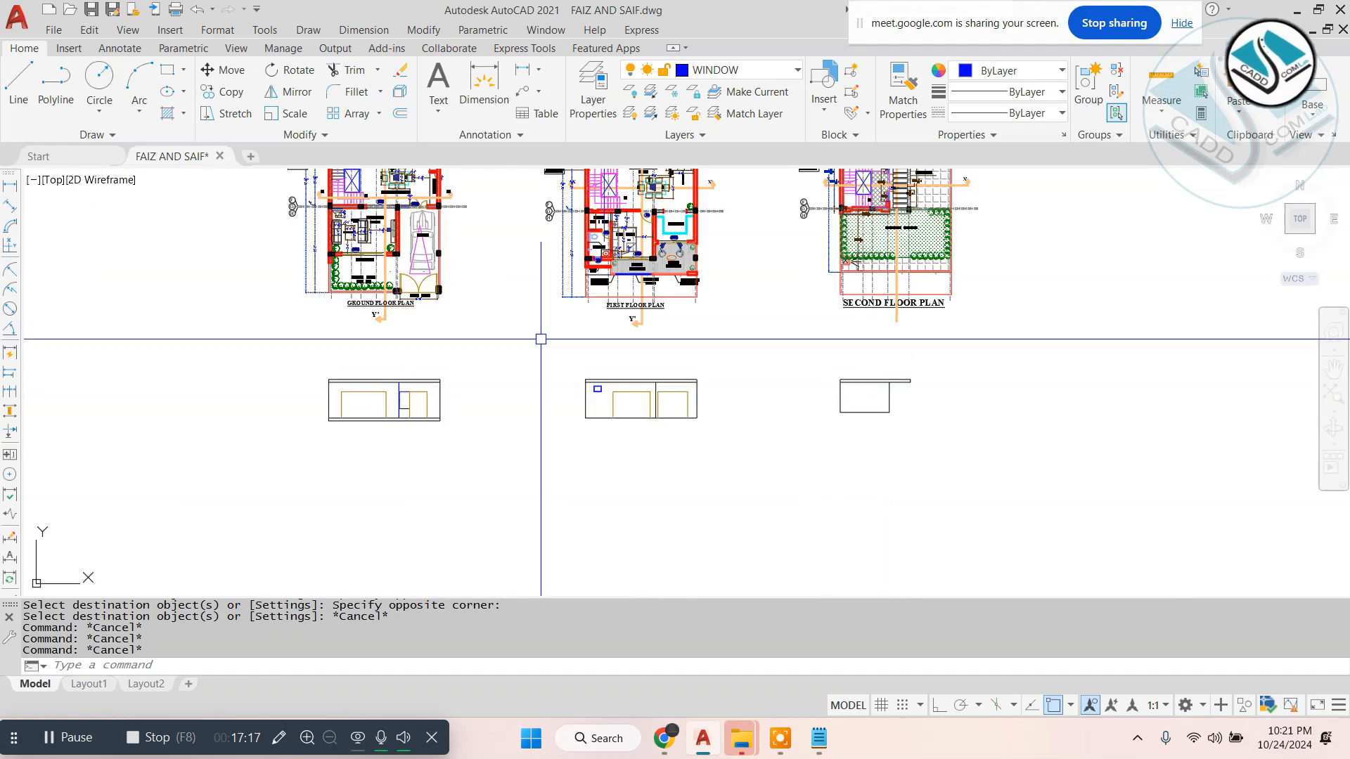
scroll(891, 315, "down", 2)
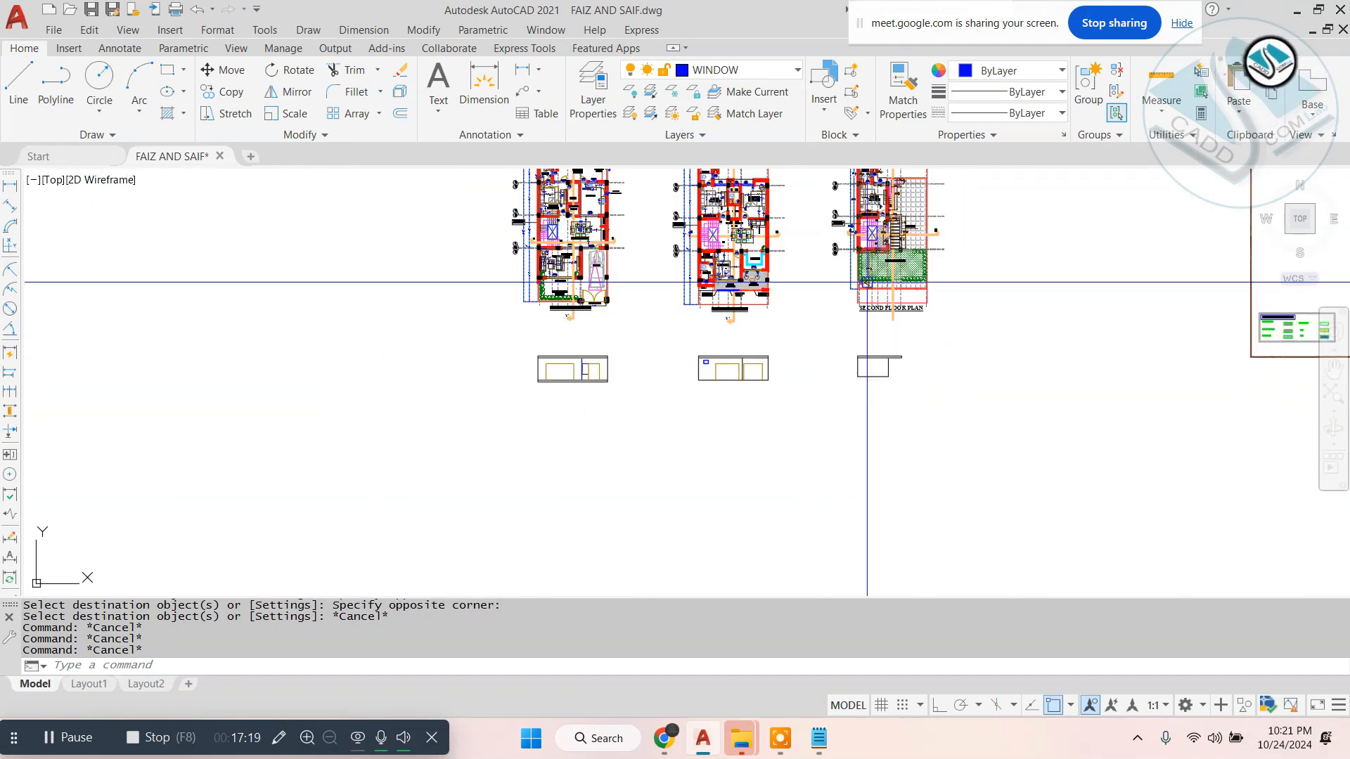
middle_click_drag(856, 334, 847, 382)
scroll(605, 400, "up", 4)
left_click(620, 380)
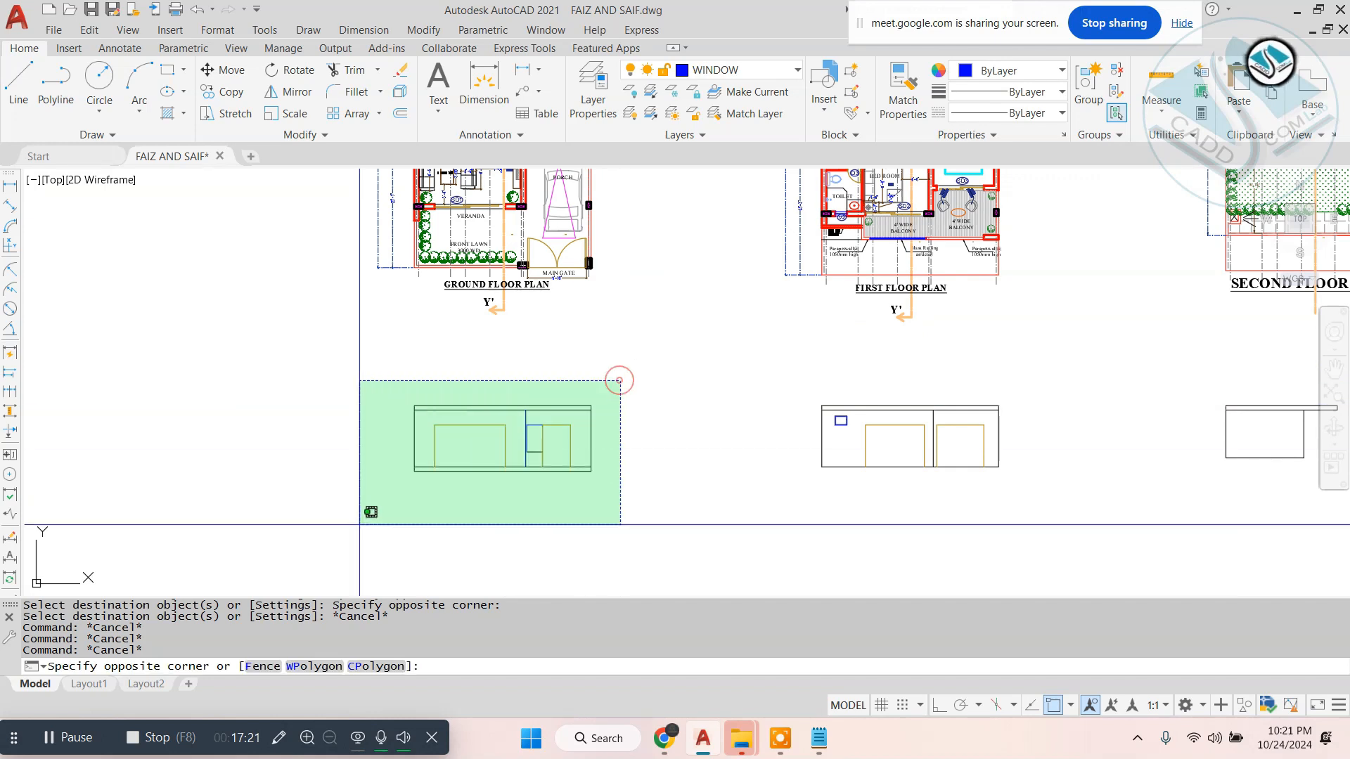
left_click(338, 522)
middle_click_drag(622, 508, 618, 309)
type("m")
key("space")
left_click(786, 368)
left_click(778, 476)
key("Escape")
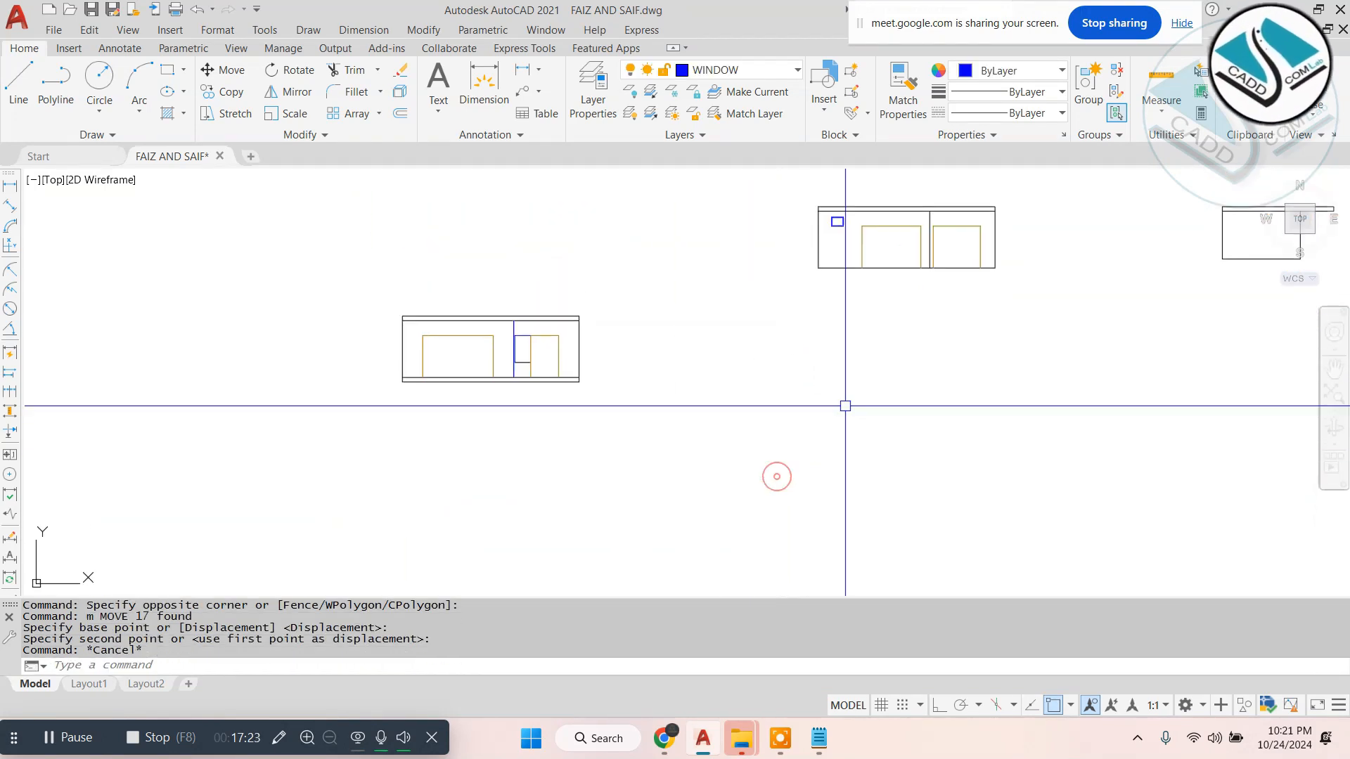
- Move the first floor elevation by its lower-left corner onto the upper-left corner of the ground floor elevation
middle_click_drag(858, 355, 846, 444)
key("Escape")
left_click(1078, 230)
left_click(758, 392)
type("m")
key("space")
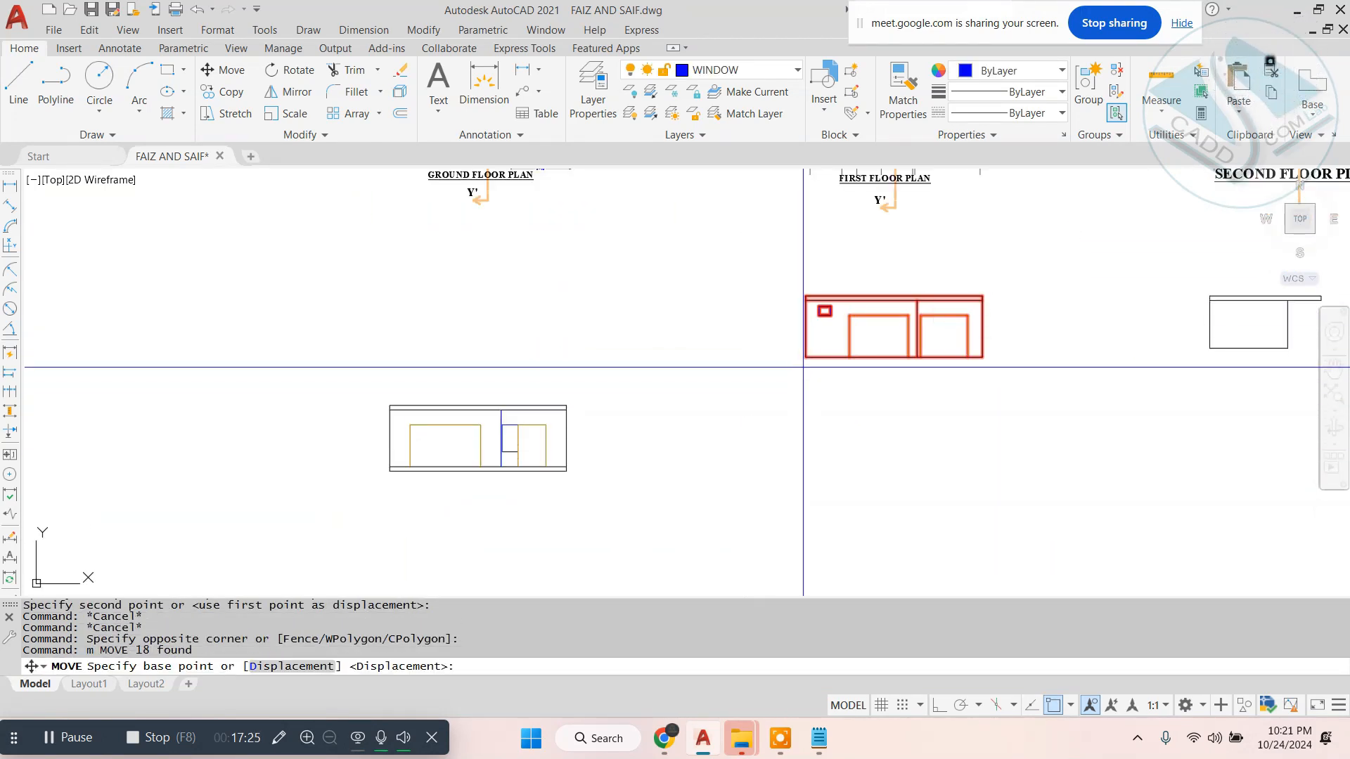
left_click(805, 357)
scroll(398, 390, "up", 5)
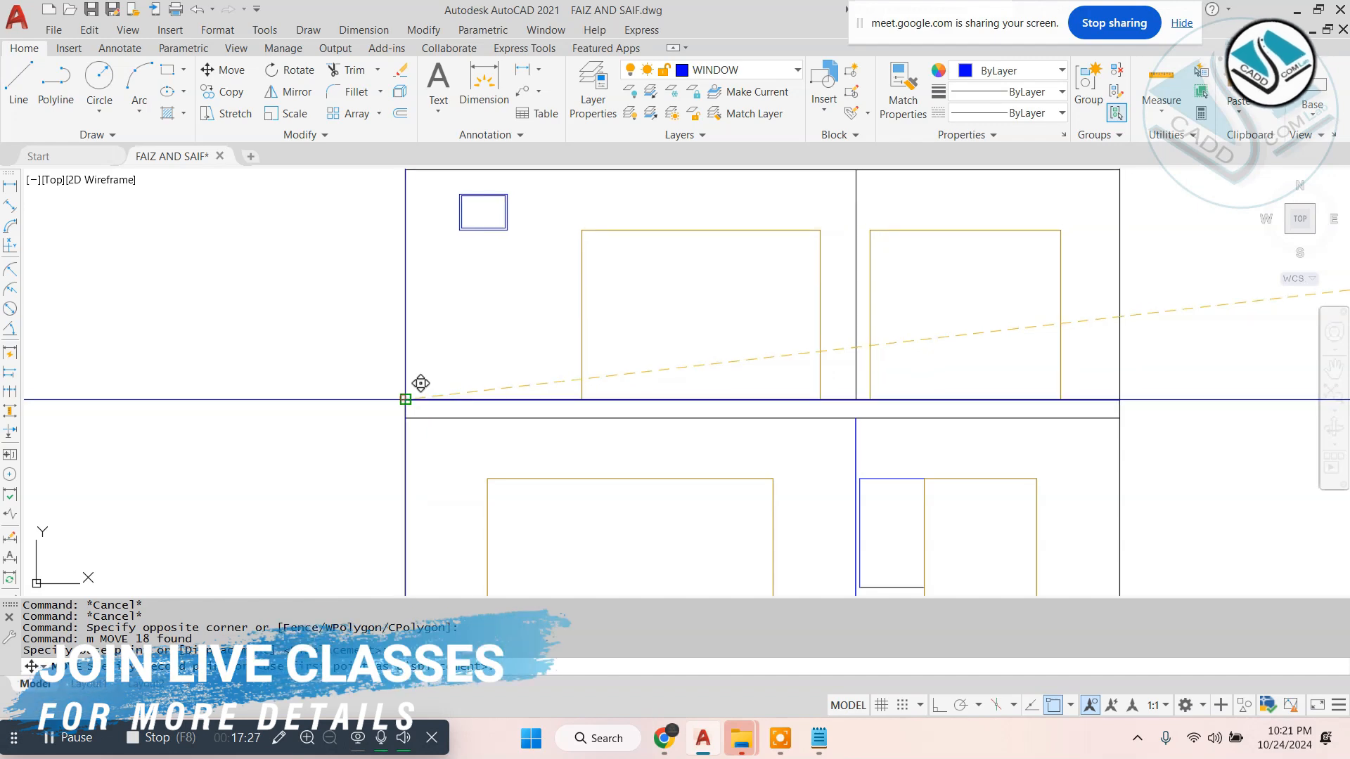
key("Escape")
- Move the second floor elevation by its lower-left corner onto the upper-left corner of the first floor elevation
scroll(736, 401, "down", 6)
left_click(1269, 360)
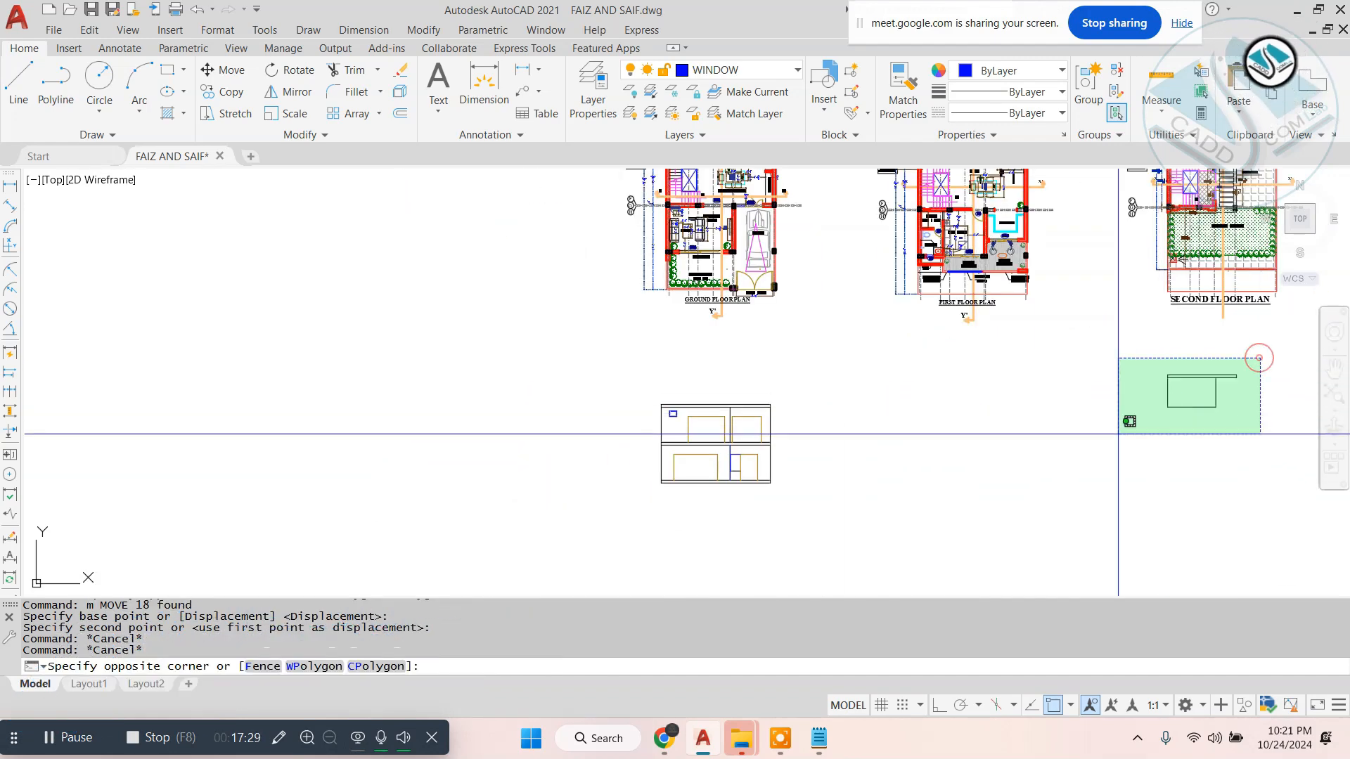
left_click(1119, 437)
scroll(1167, 402, "up", 2)
left_click(1167, 402)
scroll(271, 386, "up", 3)
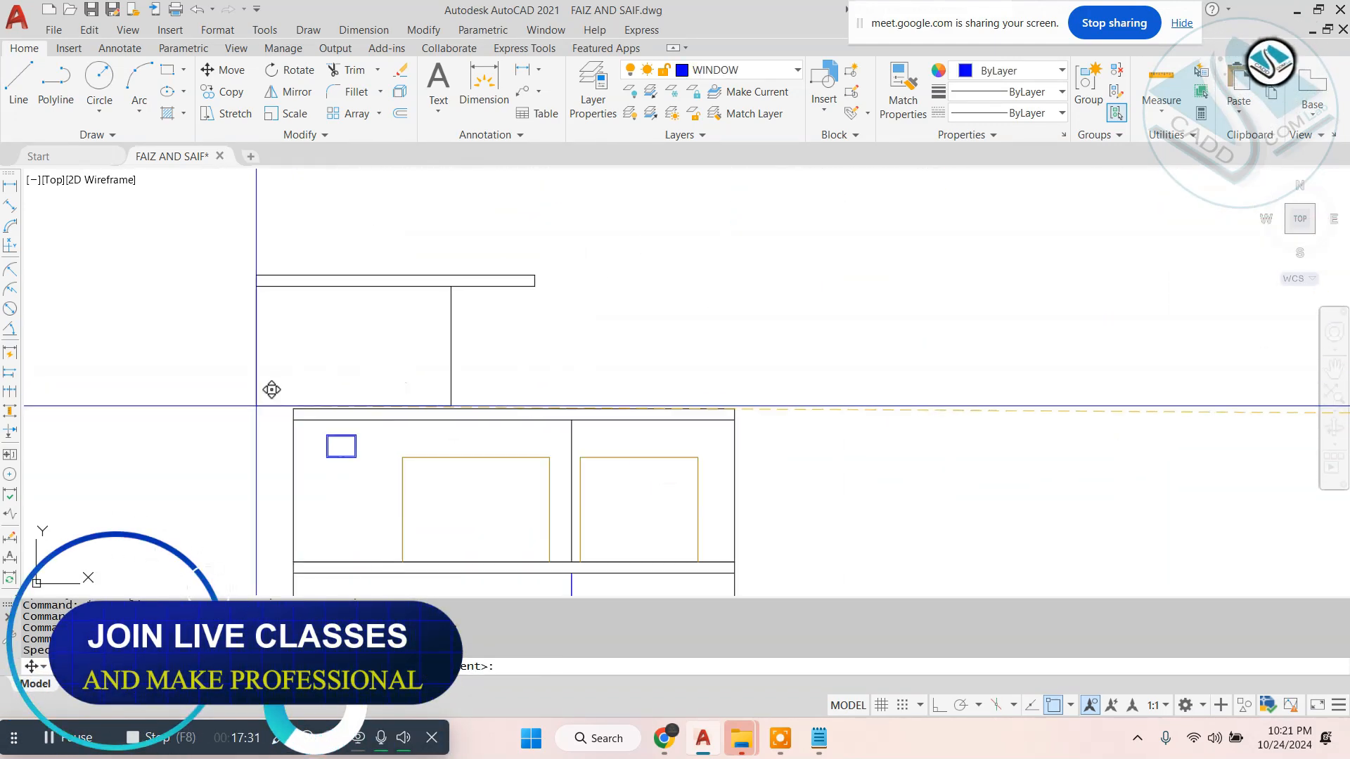
key("Escape")
key("Escape")
- Copy the complete stacked front elevation to the empty area on its left
scroll(804, 347, "down", 6)
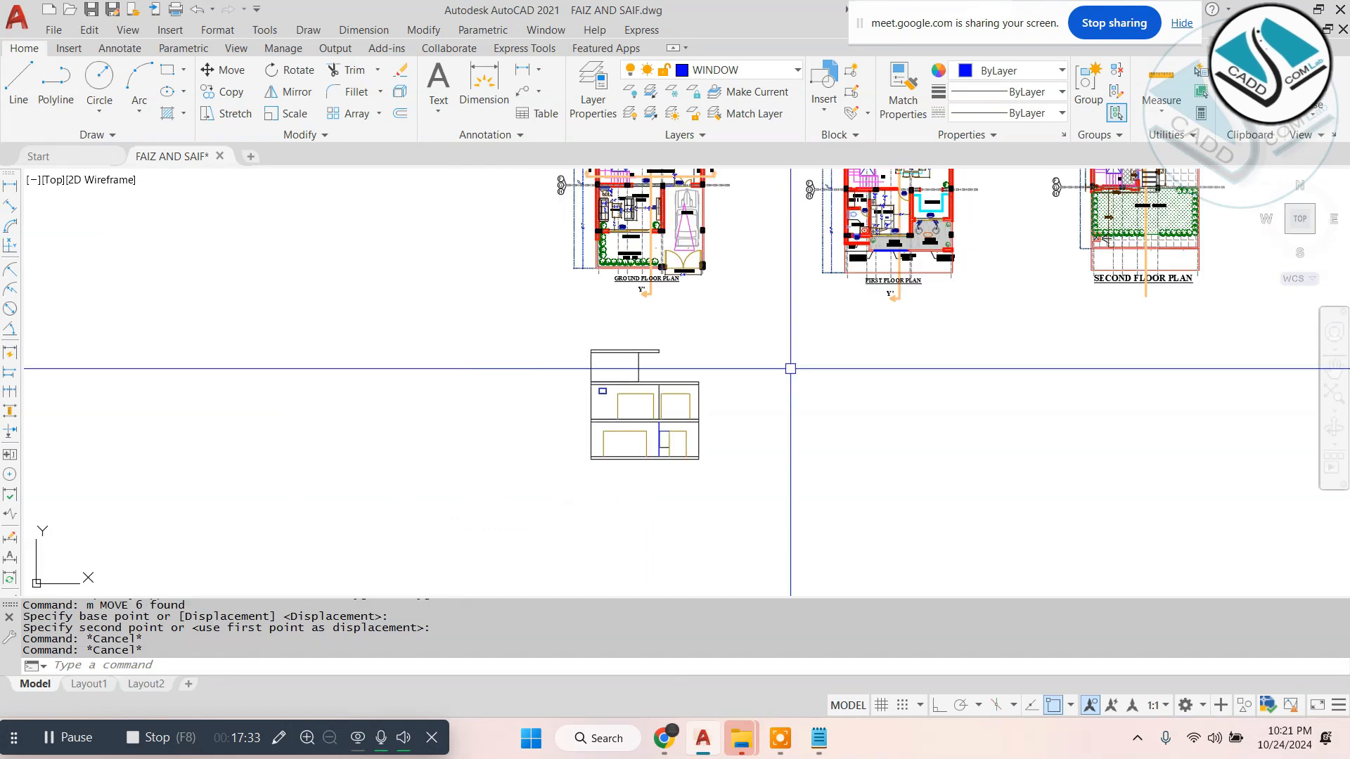
left_click(761, 320)
left_click(524, 510)
type("co")
key("Return")
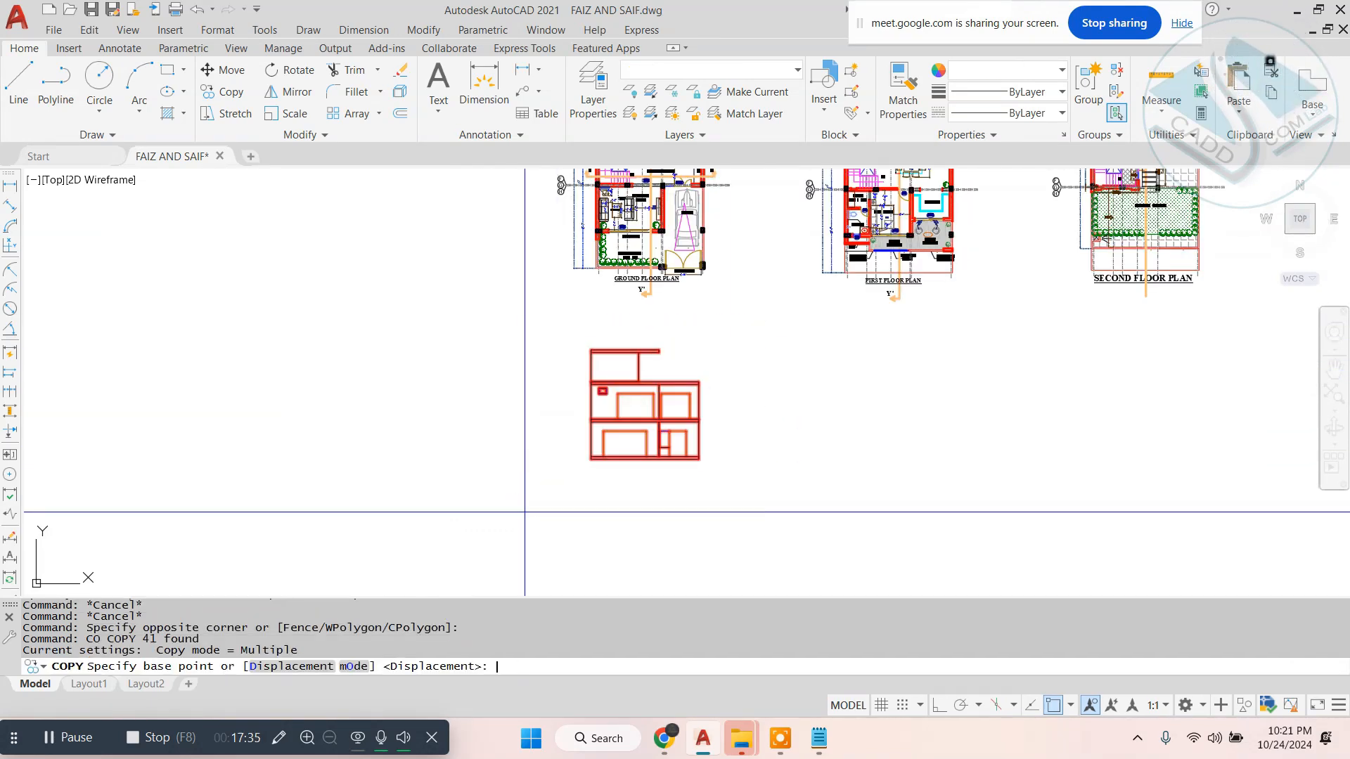
left_click(736, 493)
left_click(402, 500)
key("Escape")
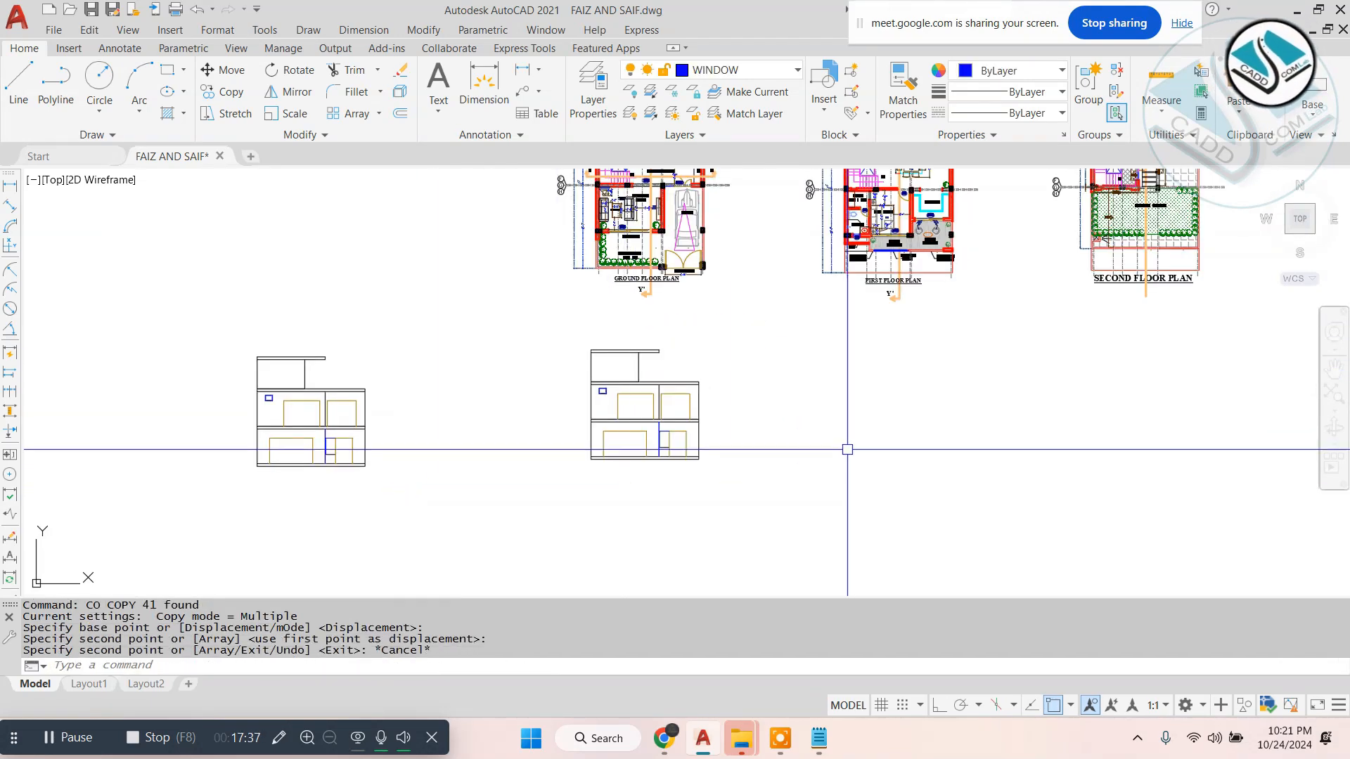
- Draw a circle enclosing the copied elevation to mark it
type("c")
key("Return")
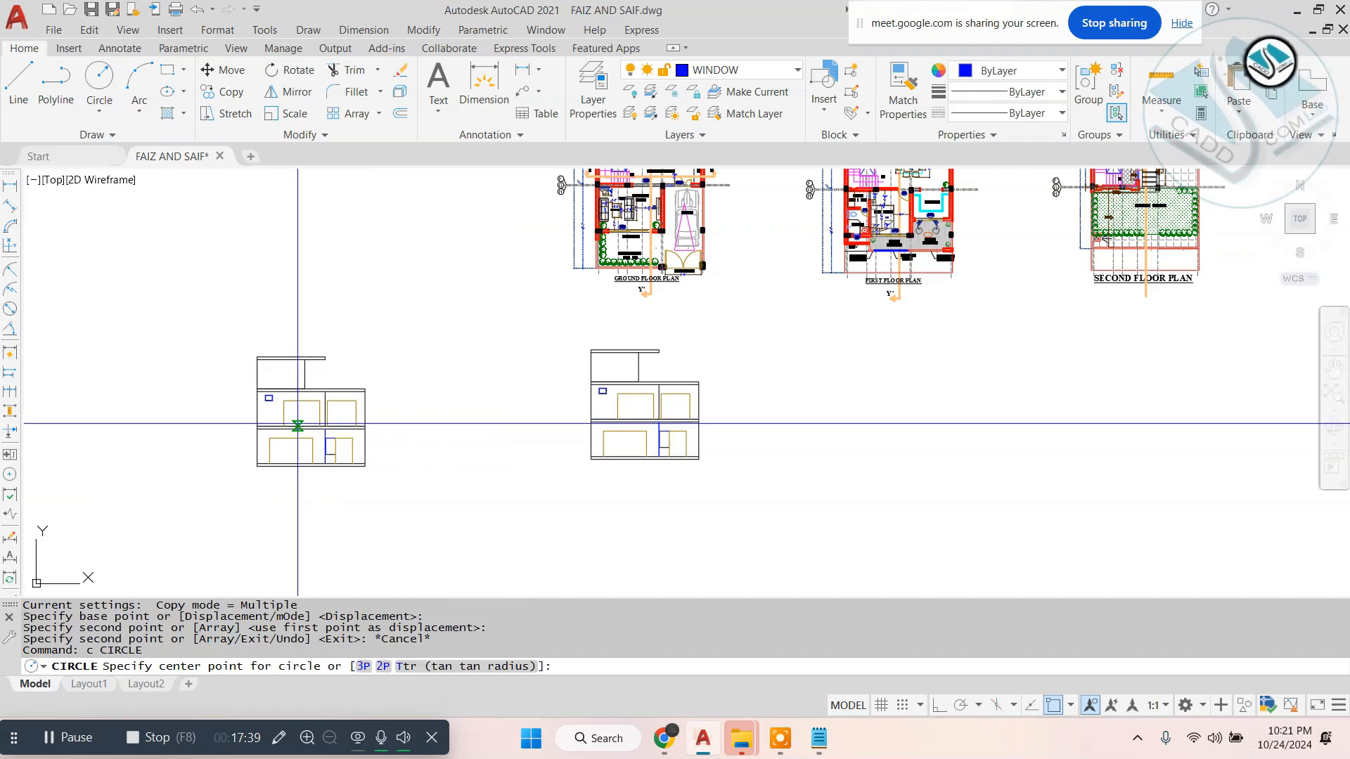
left_click(311, 426)
left_click(389, 370)
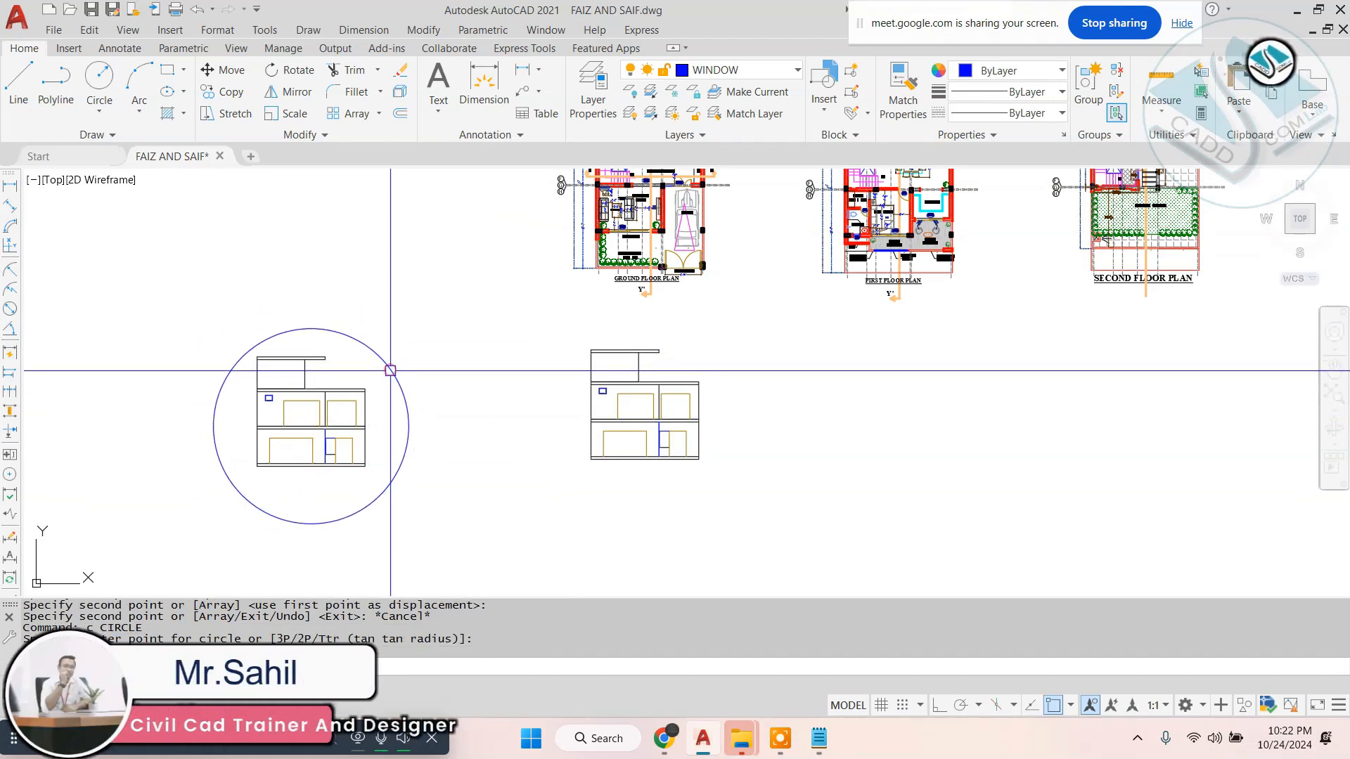
- Move the original stacked elevation to the right, away from the circled copy
middle_click_drag(833, 423, 799, 430)
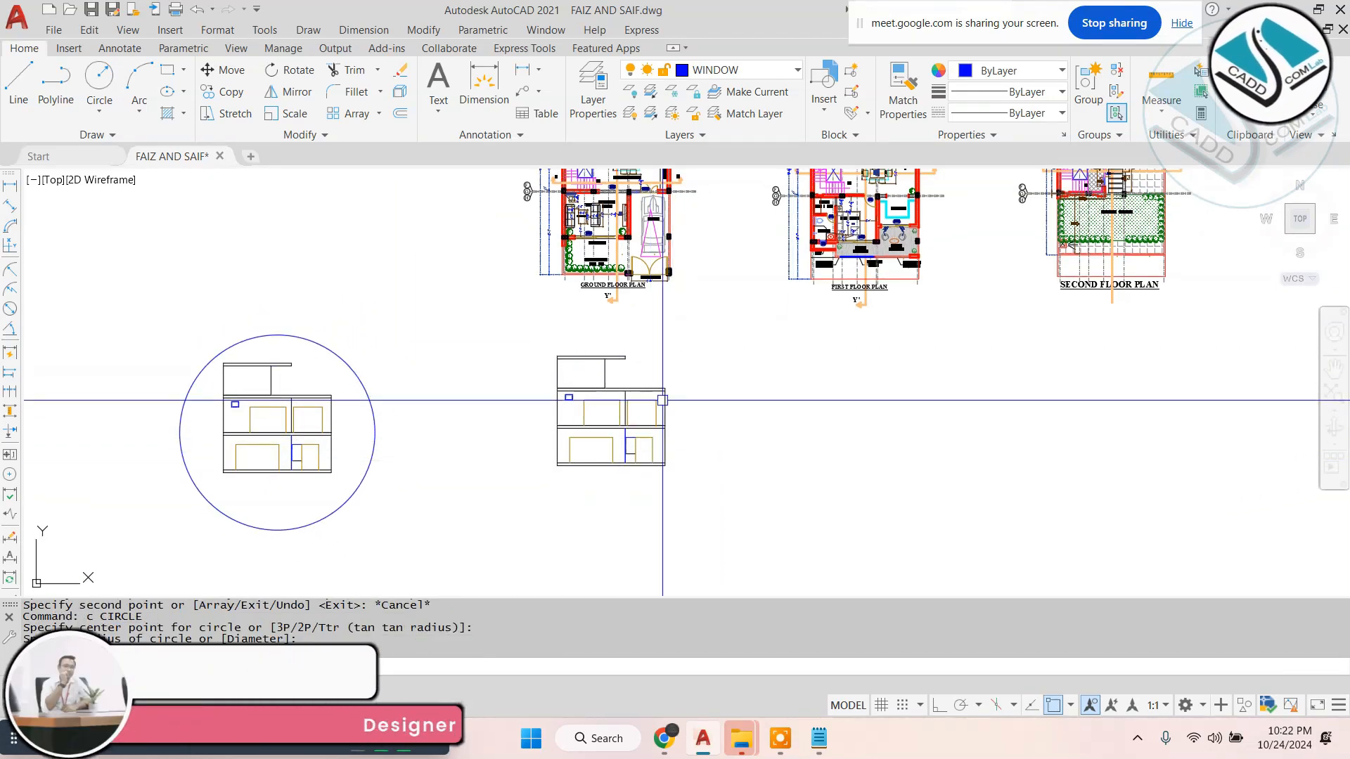
middle_click_drag(696, 331, 698, 353)
key("Escape")
left_click(699, 353)
left_click(512, 527)
type("m")
key("Return")
left_click(928, 506)
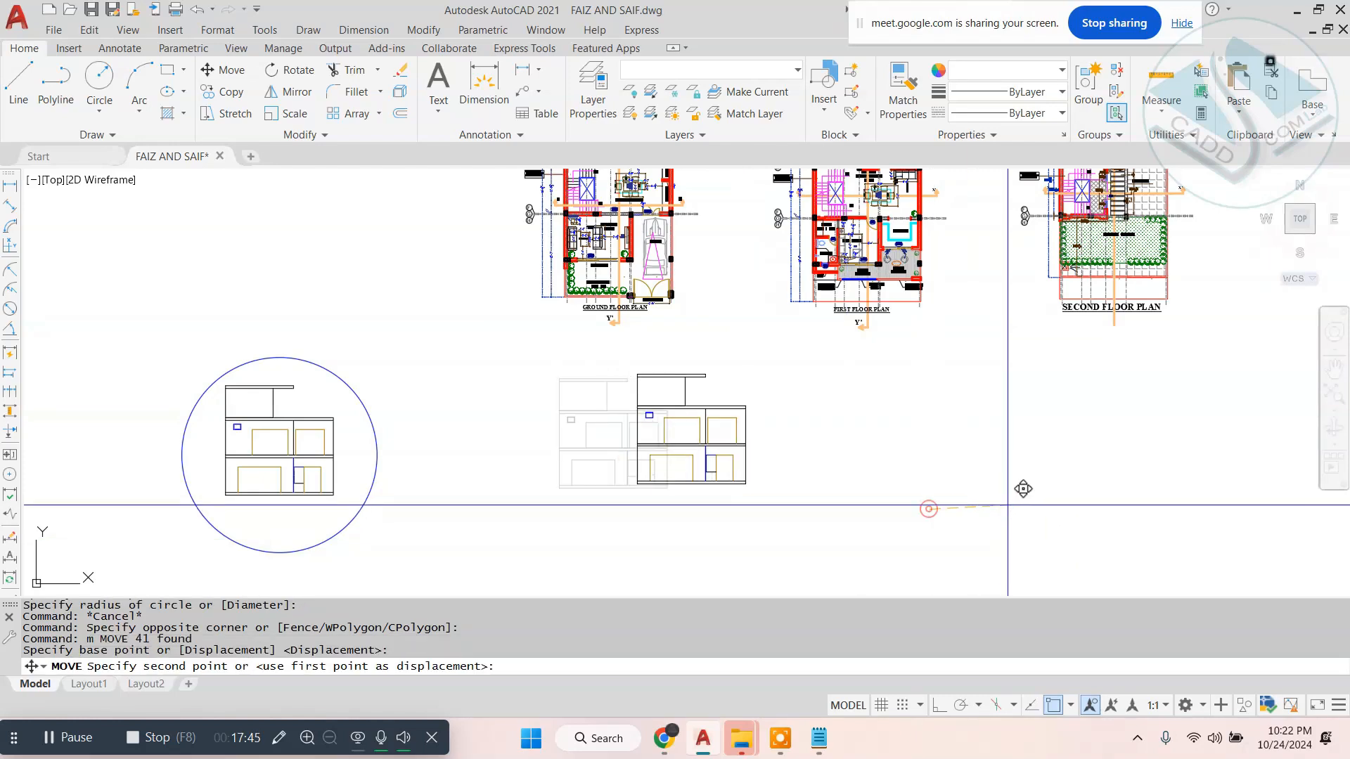
left_click(1059, 509)
key("Escape")
- Move the ground, first and second floor plans together upward, farther away from the elevations
scroll(767, 429, "up", 2)
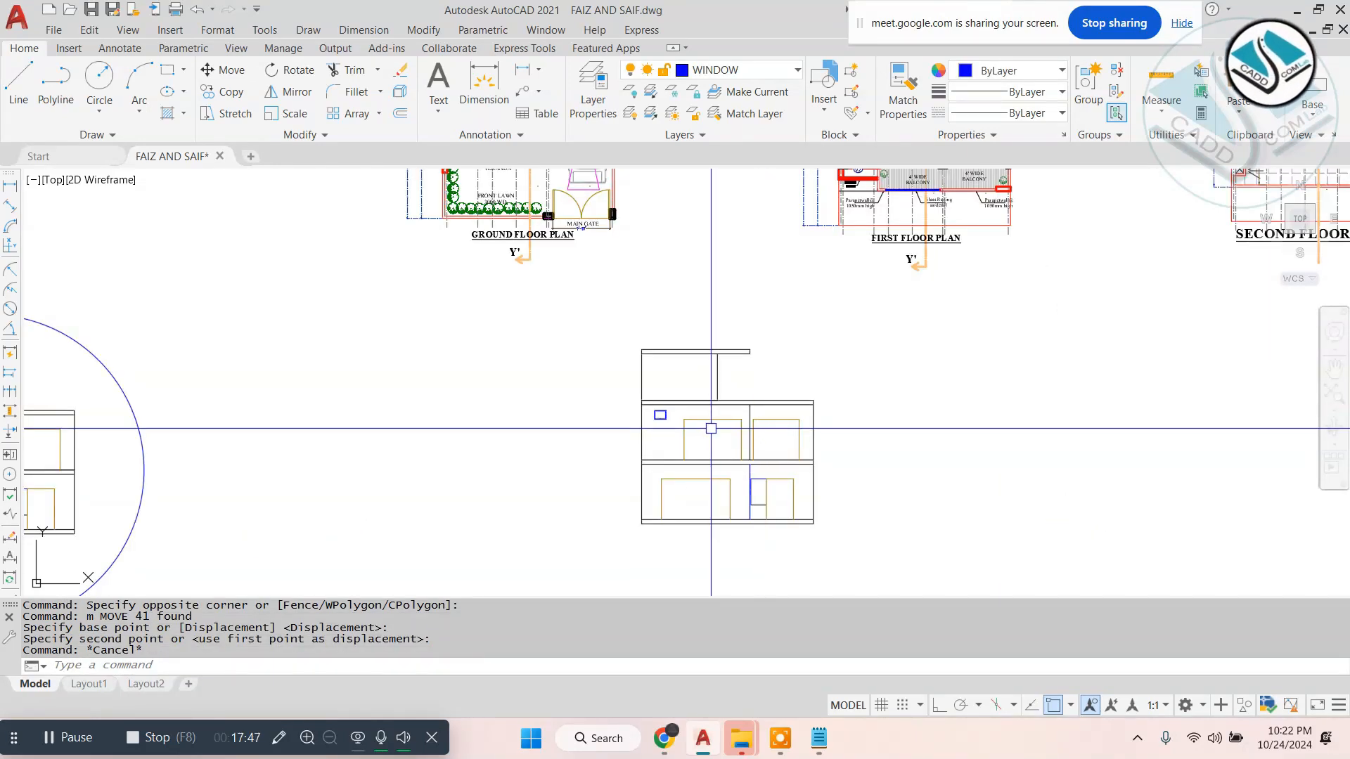
scroll(709, 434, "down", 4)
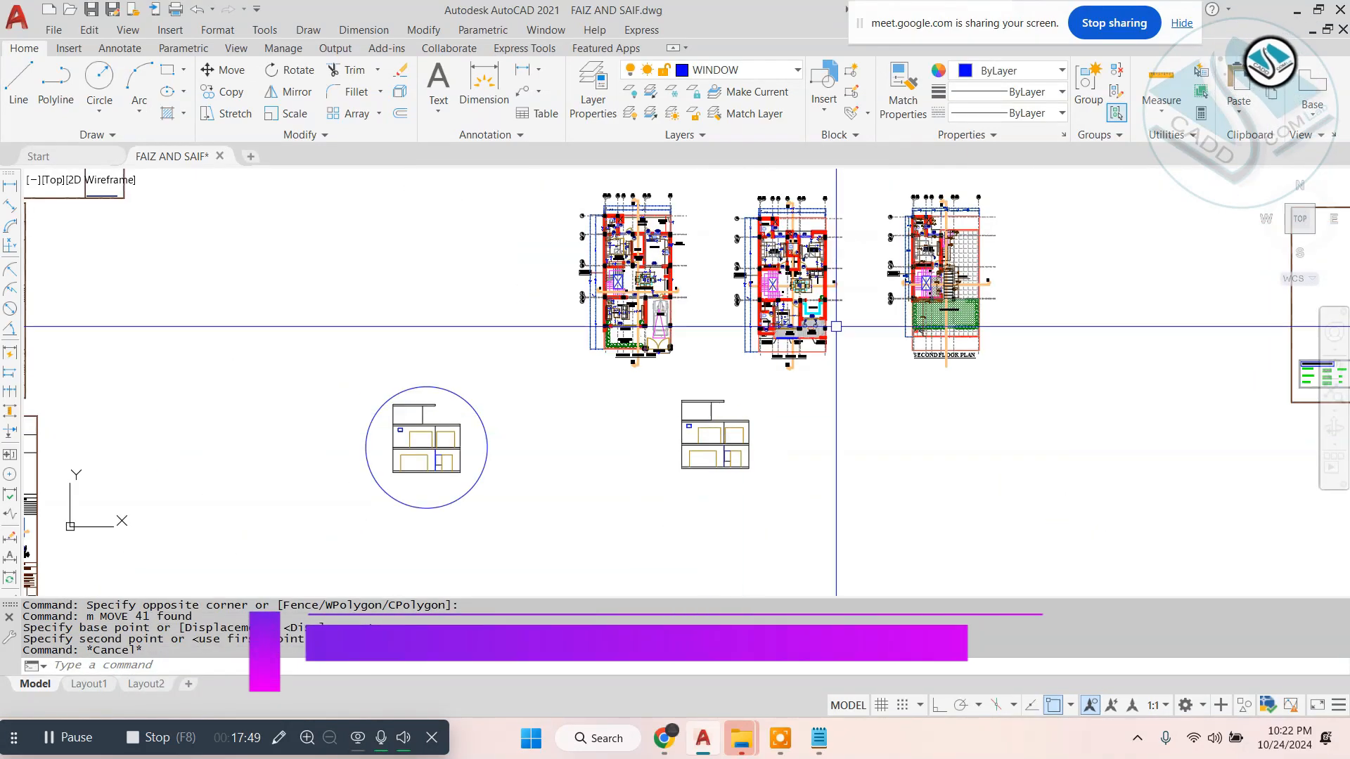
left_click(1068, 193)
left_click(580, 396)
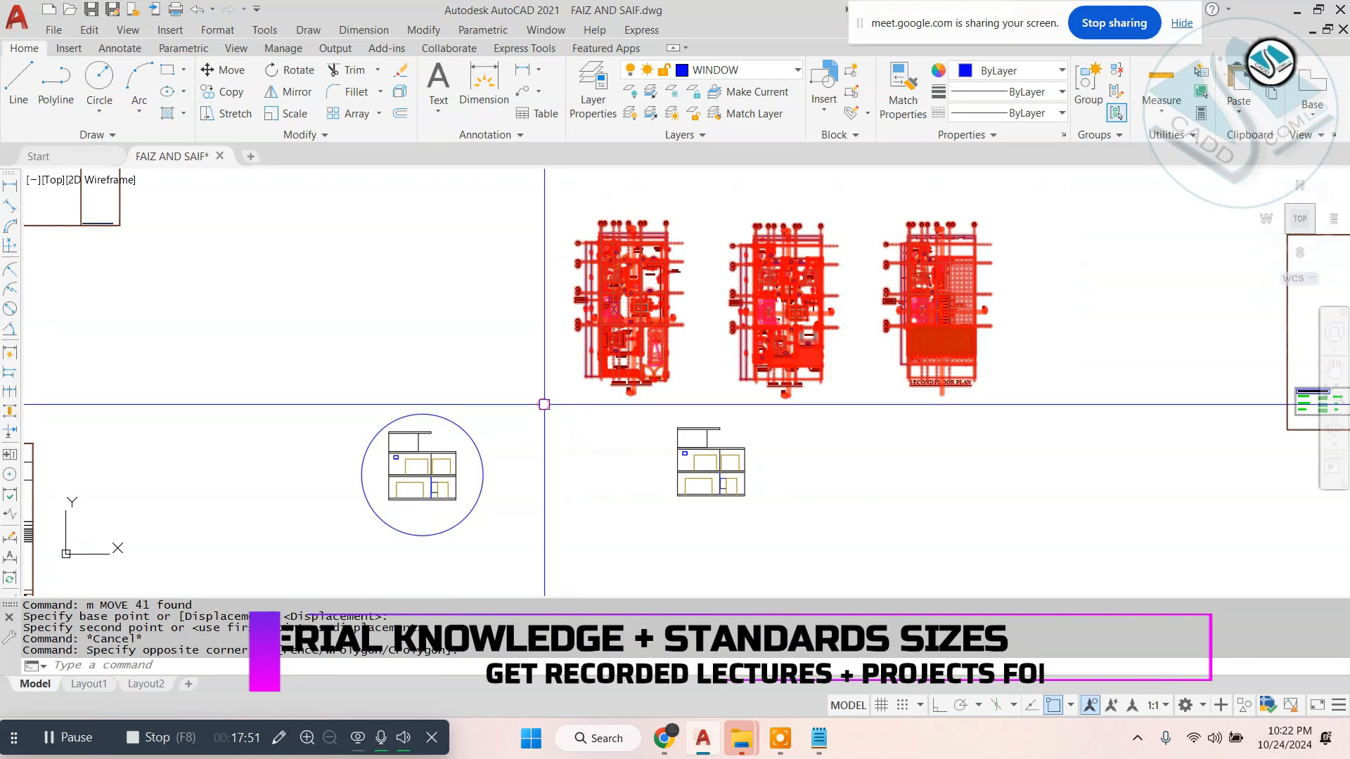
type("m")
key("Return")
left_click(1094, 526)
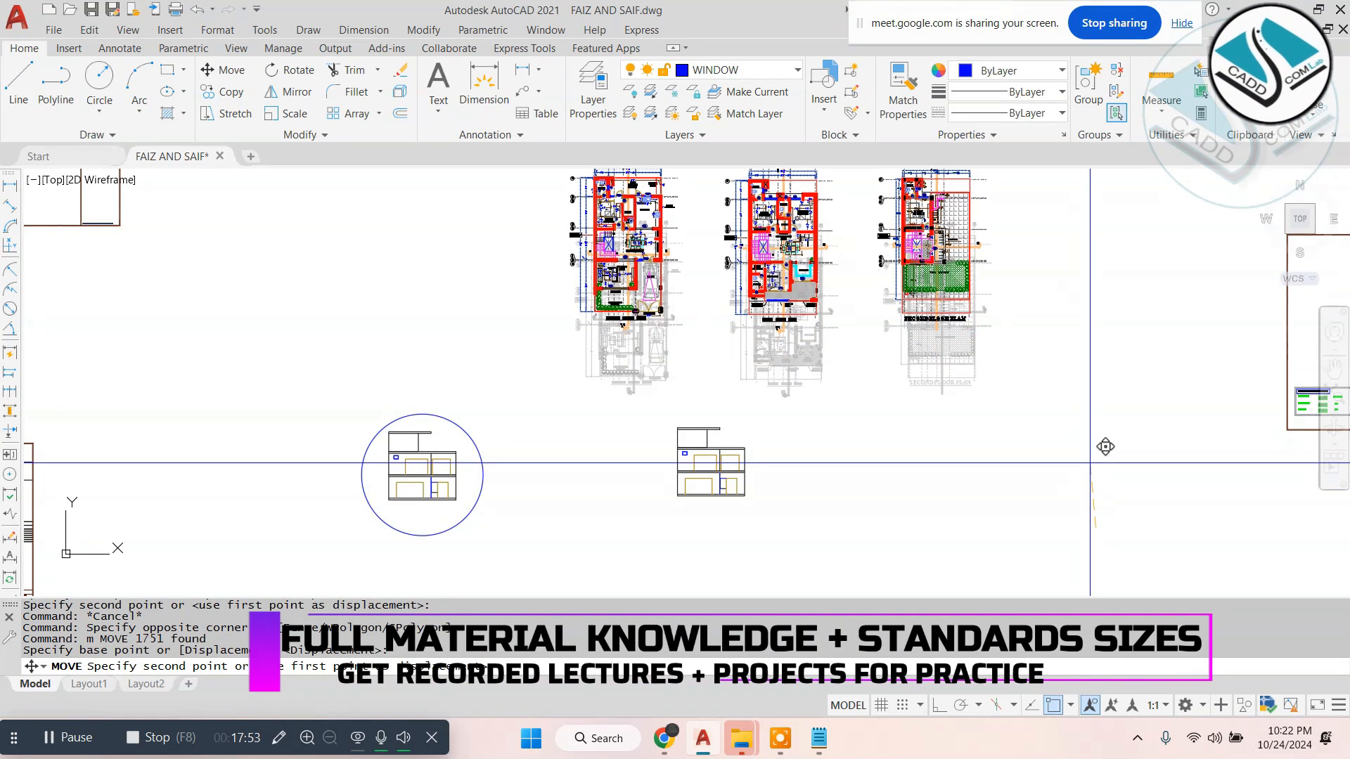
key("Escape")
- Switch to File Explorer and browse drive D: through CaddCom -Lab, Interior Diploma Course and Interior Details to the Catalouge- materials folder
scroll(866, 498, "up", 6)
middle_click_drag(866, 497, 773, 442)
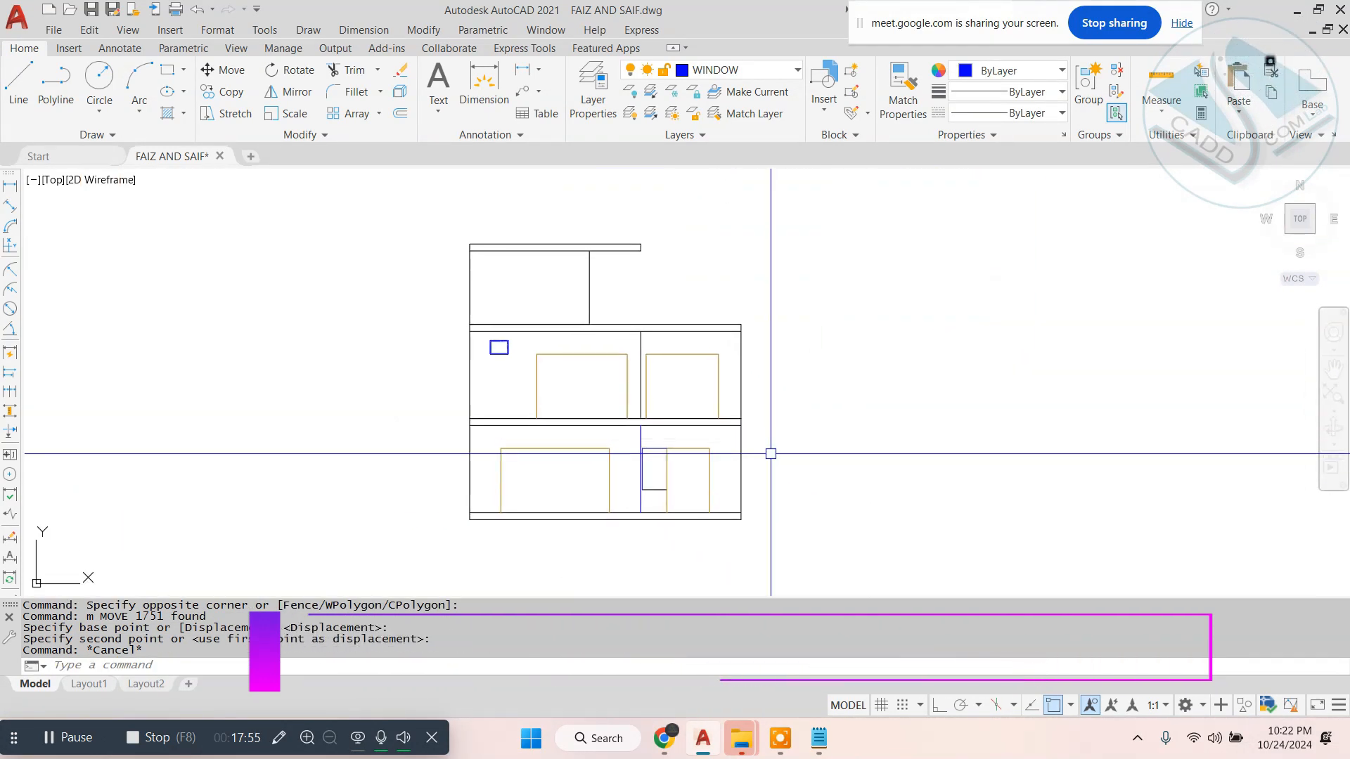
mouse_move(747, 736)
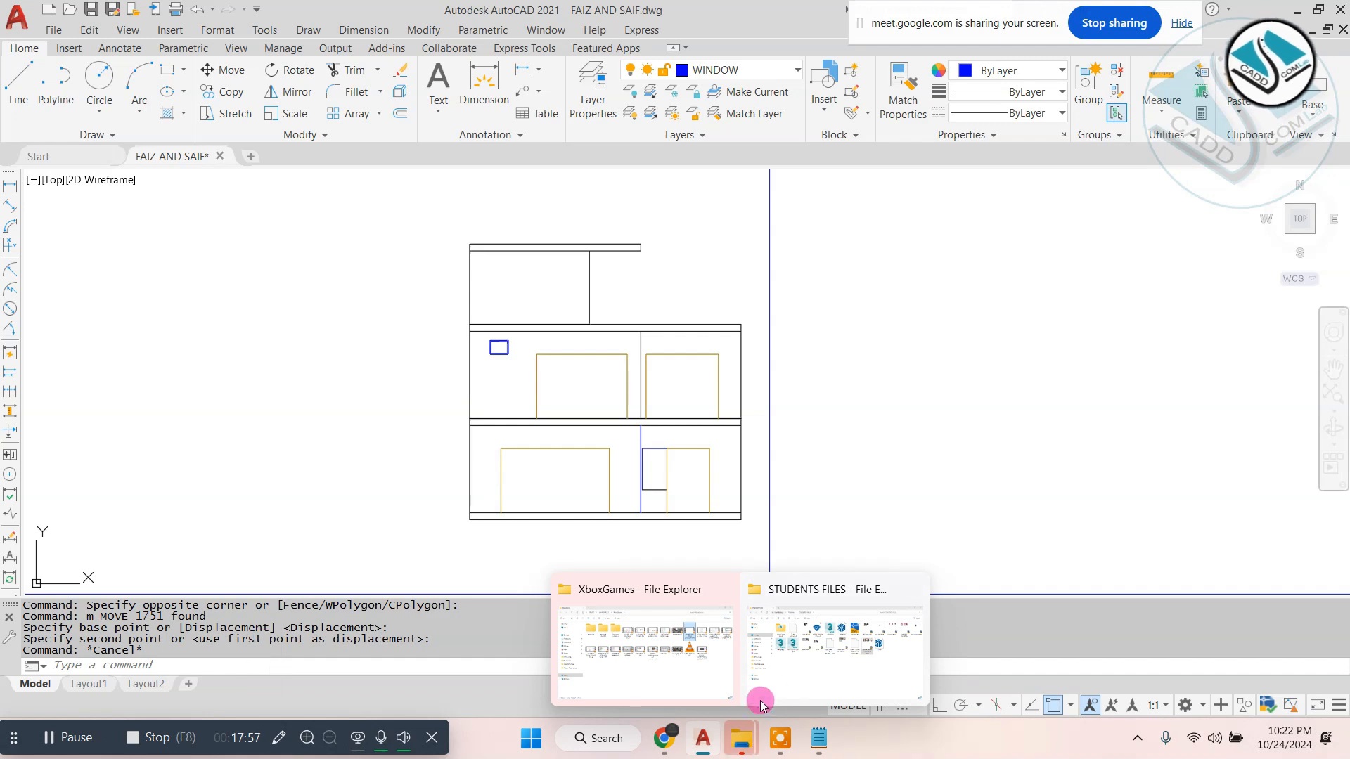
left_click(809, 665)
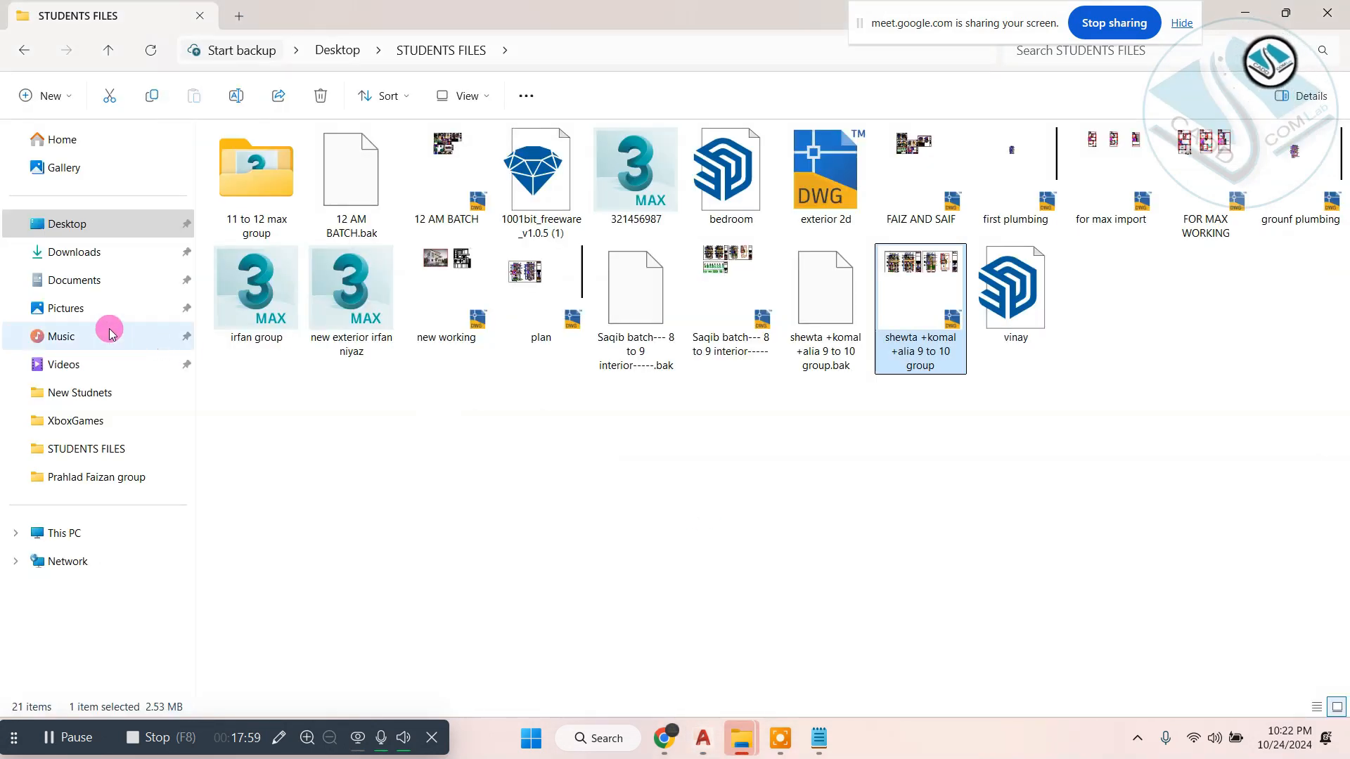
left_click_drag(294, 10, 411, 83)
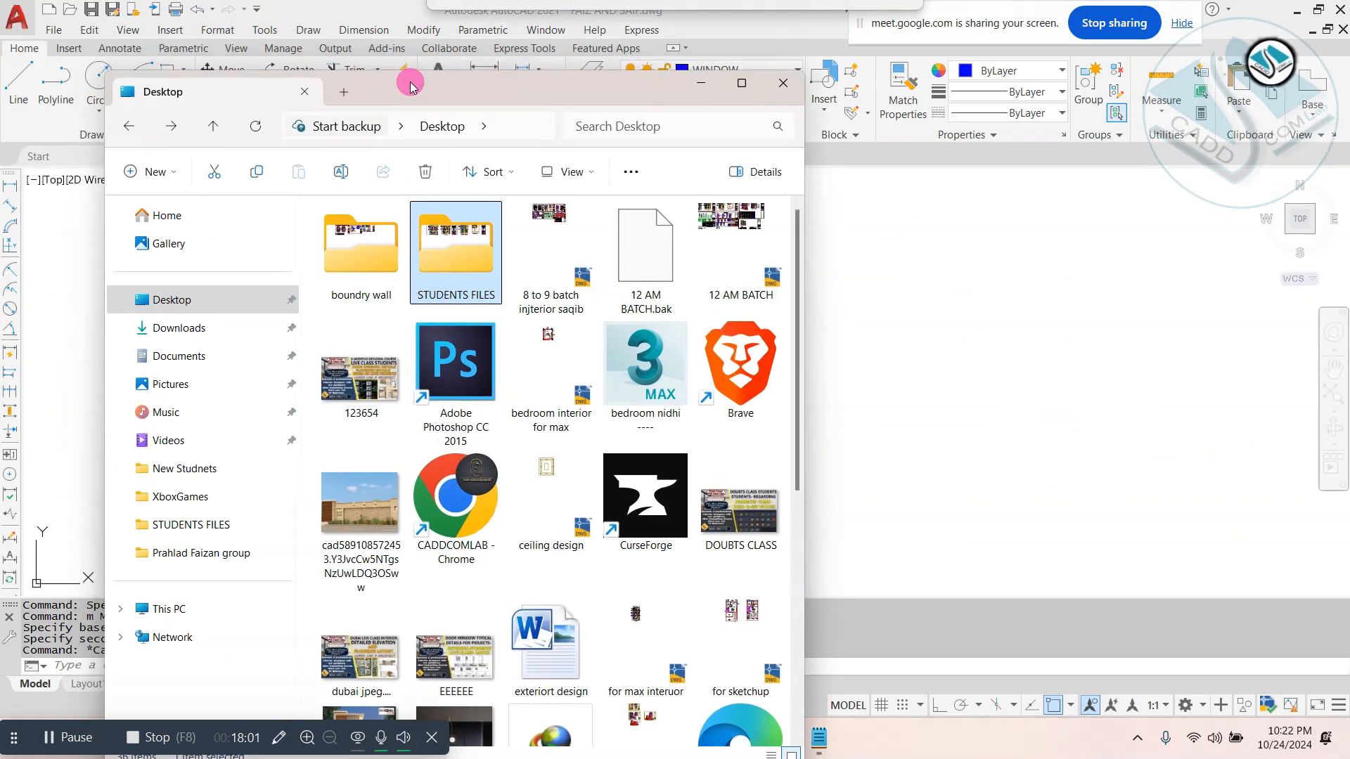
left_click(218, 602)
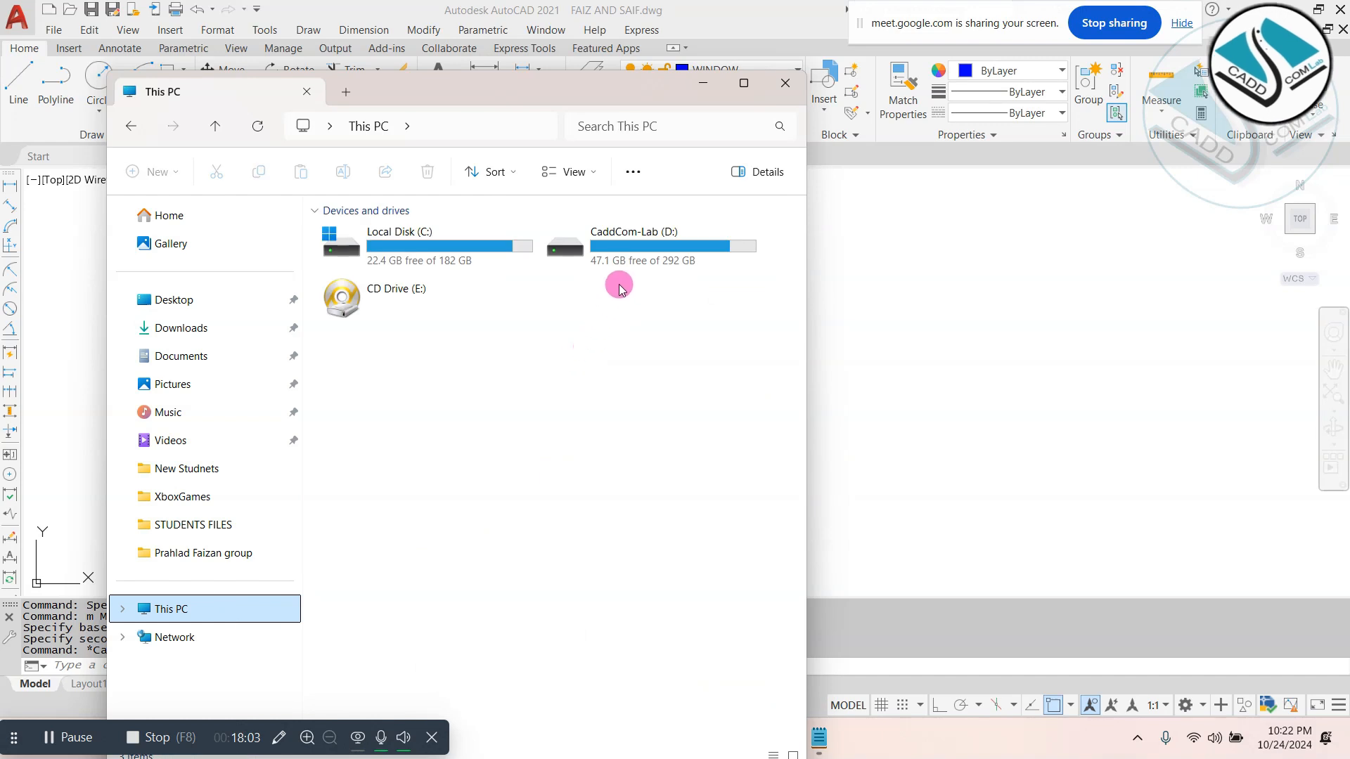
double_click(637, 265)
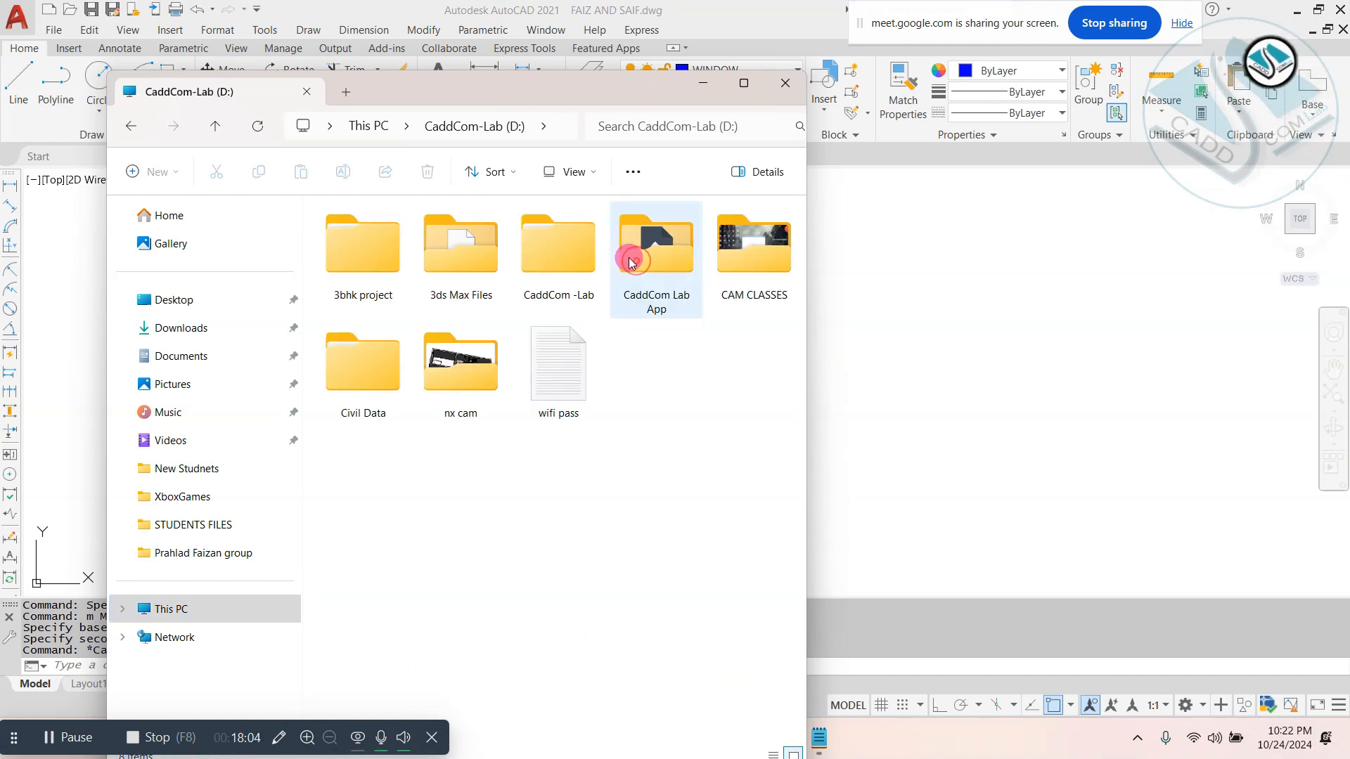
double_click(594, 250)
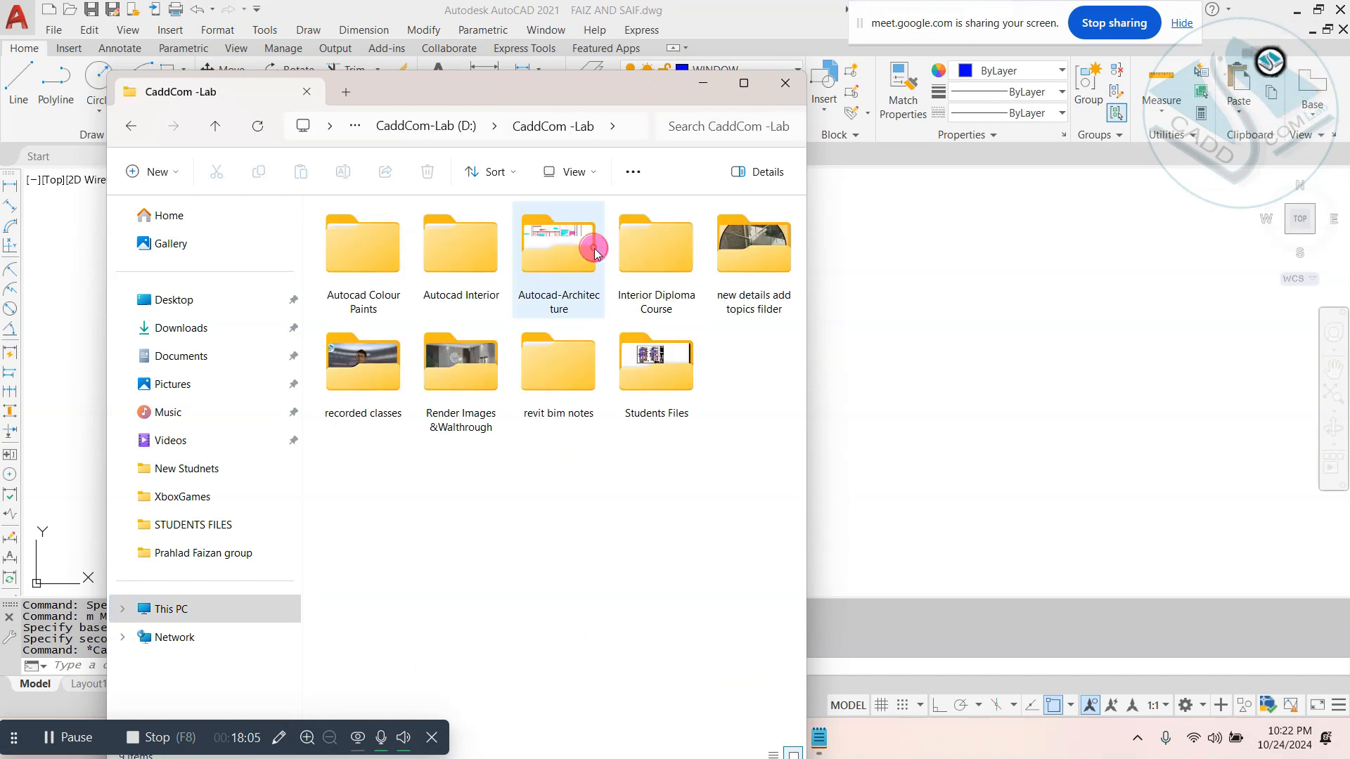
double_click(667, 222)
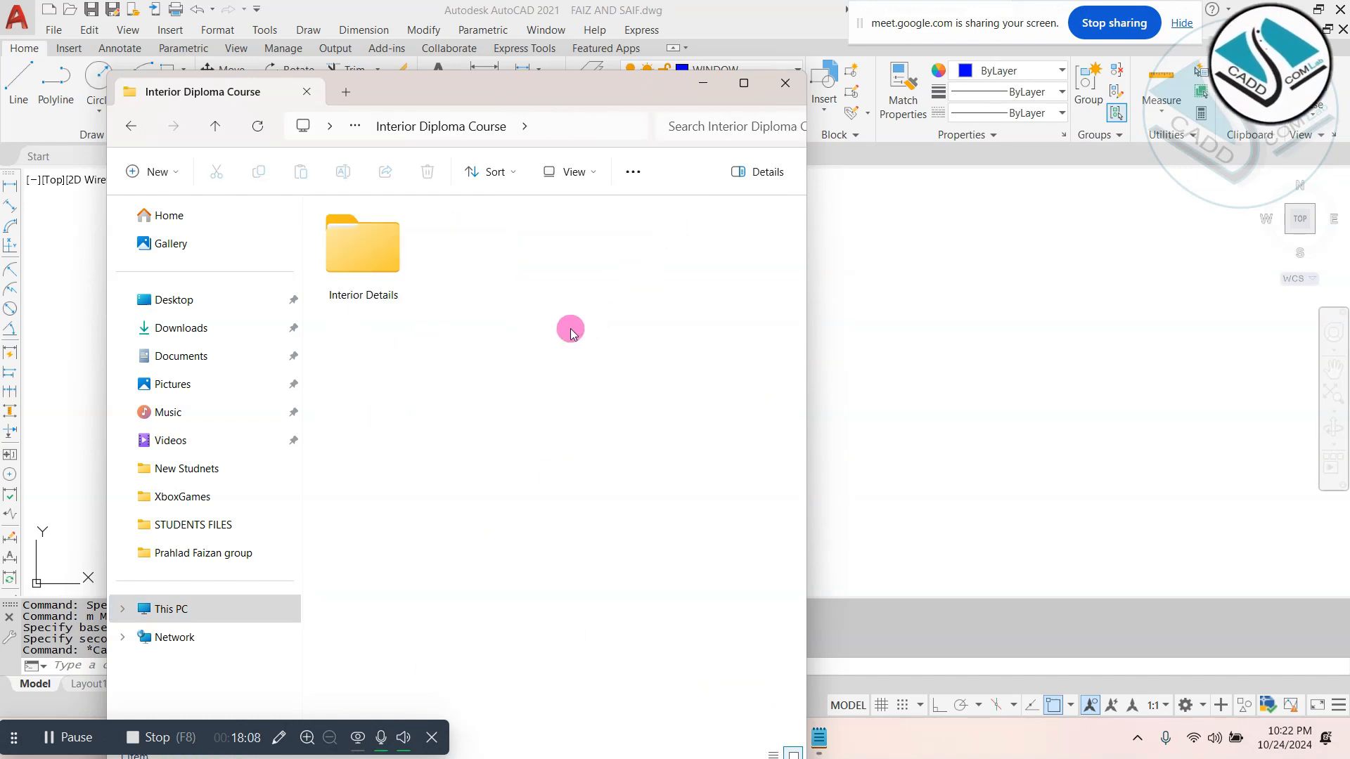
double_click(378, 269)
double_click(461, 251)
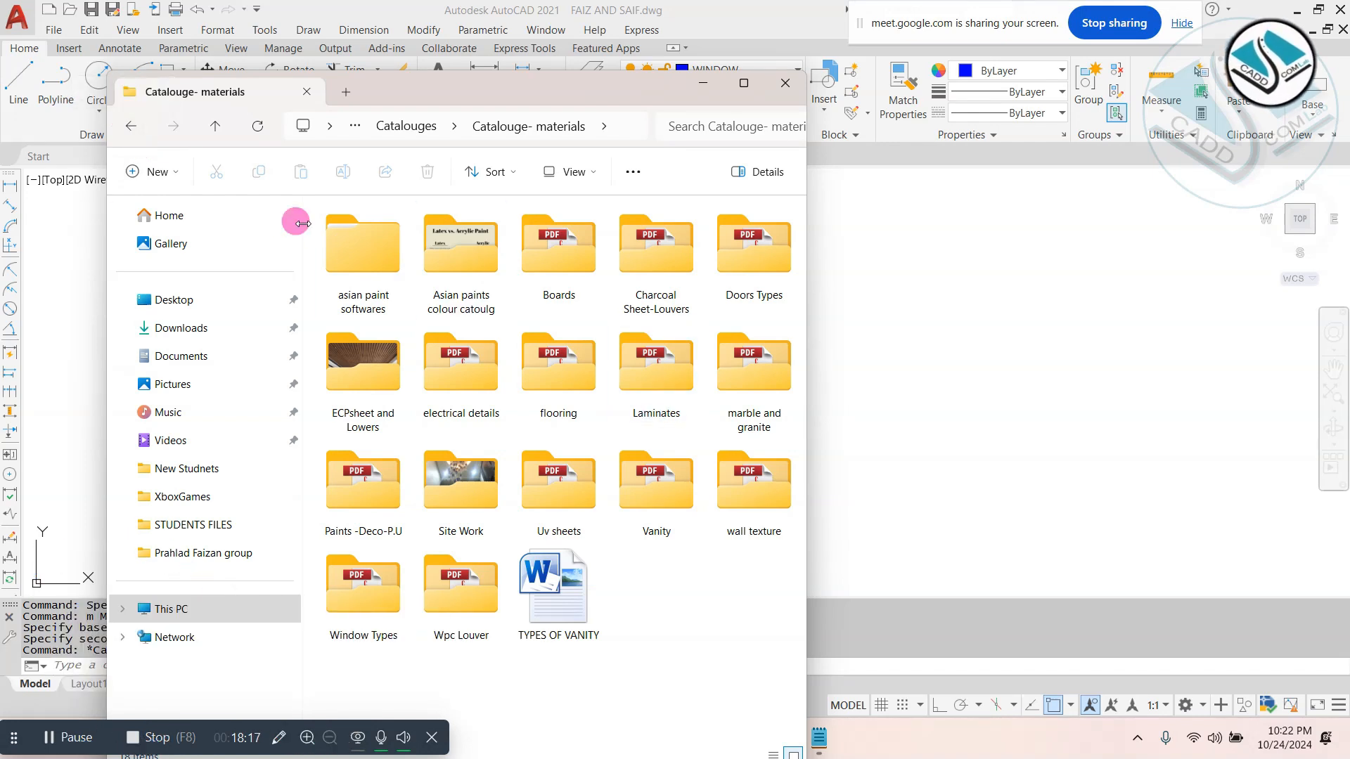
- Look into the Types Of Interior folder, then browse Standard to Interior Colour combinations and open the Types of Cladding Word document
left_click(137, 134)
left_click(135, 132)
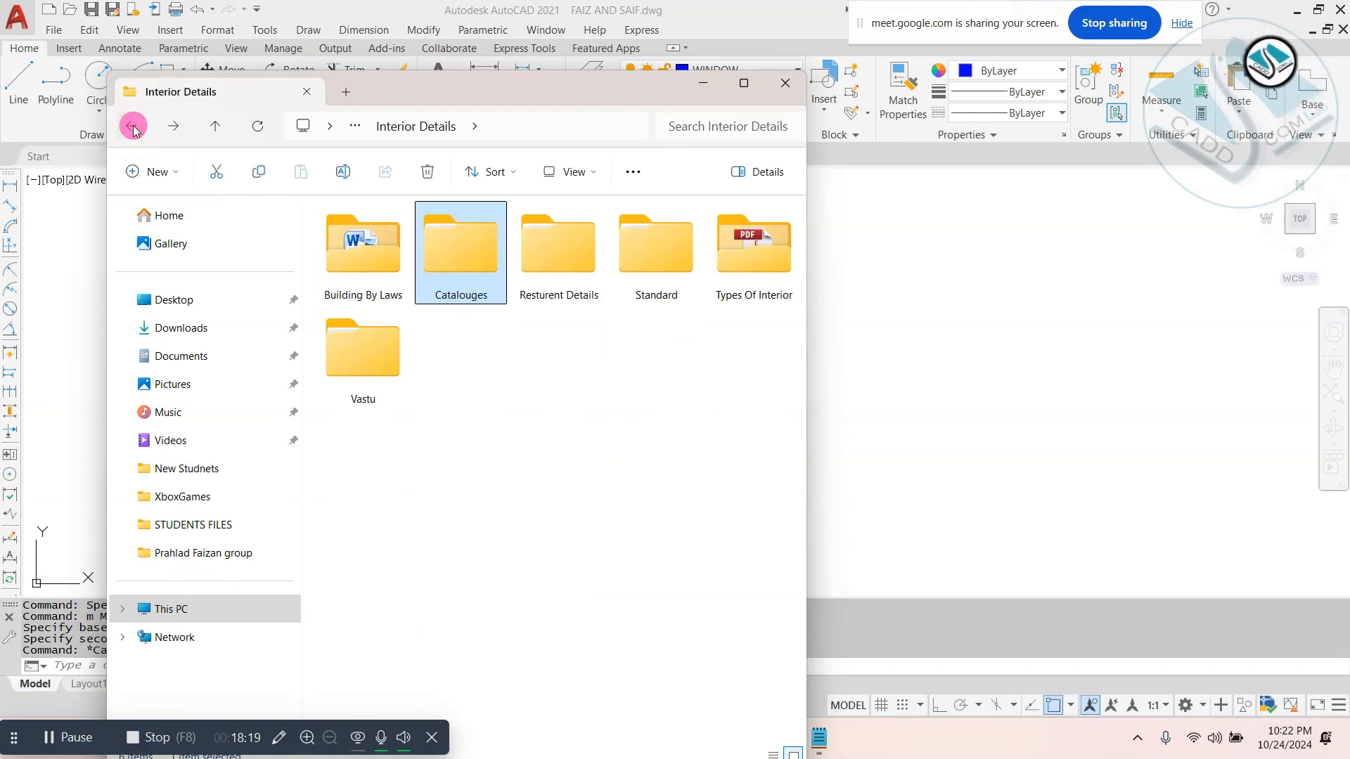
double_click(748, 290)
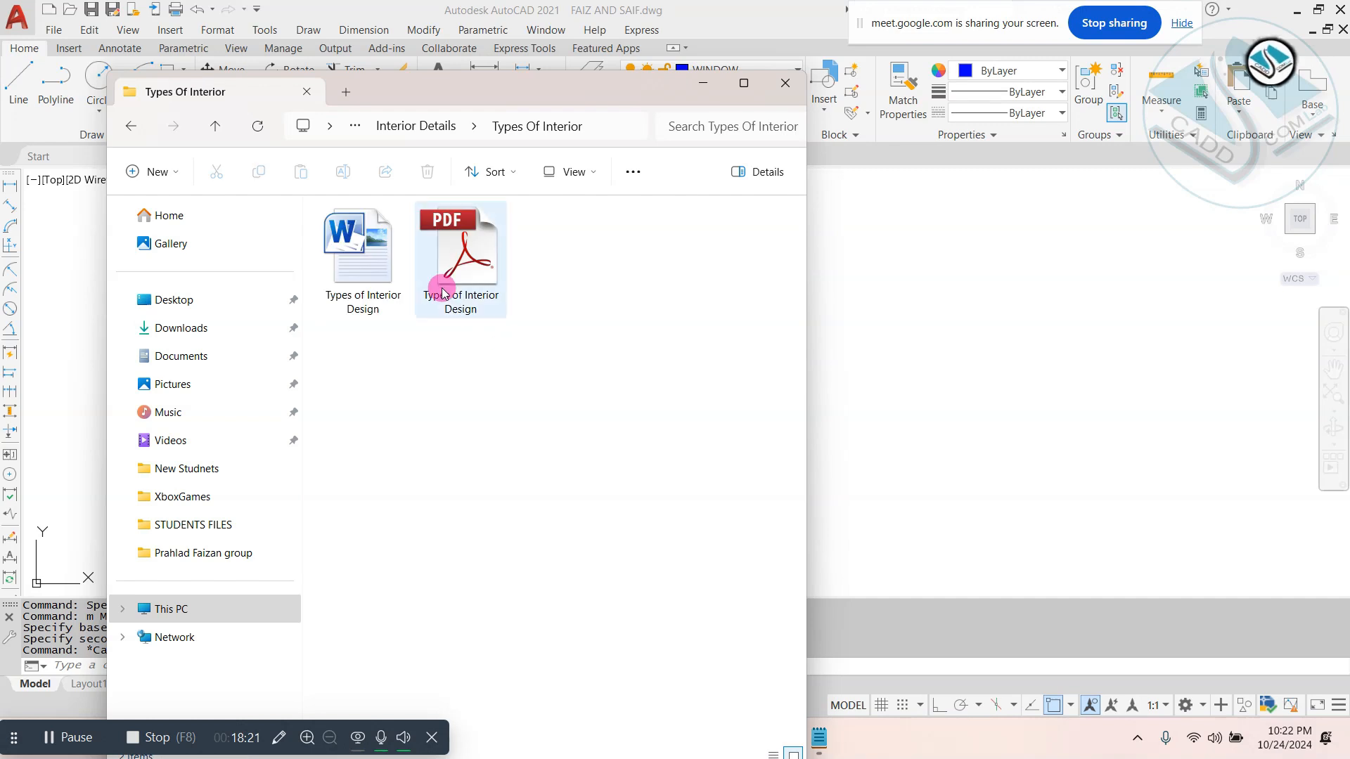
left_click(135, 124)
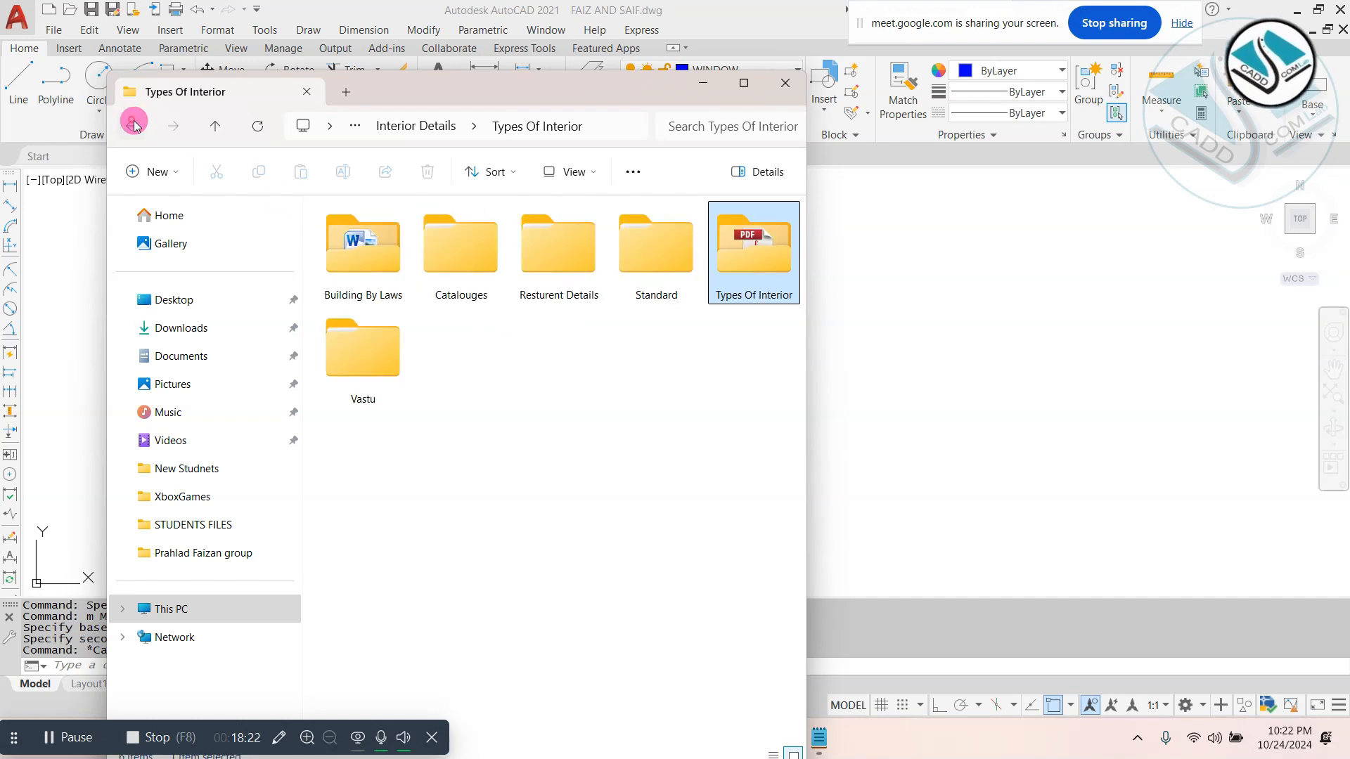
double_click(653, 262)
double_click(747, 301)
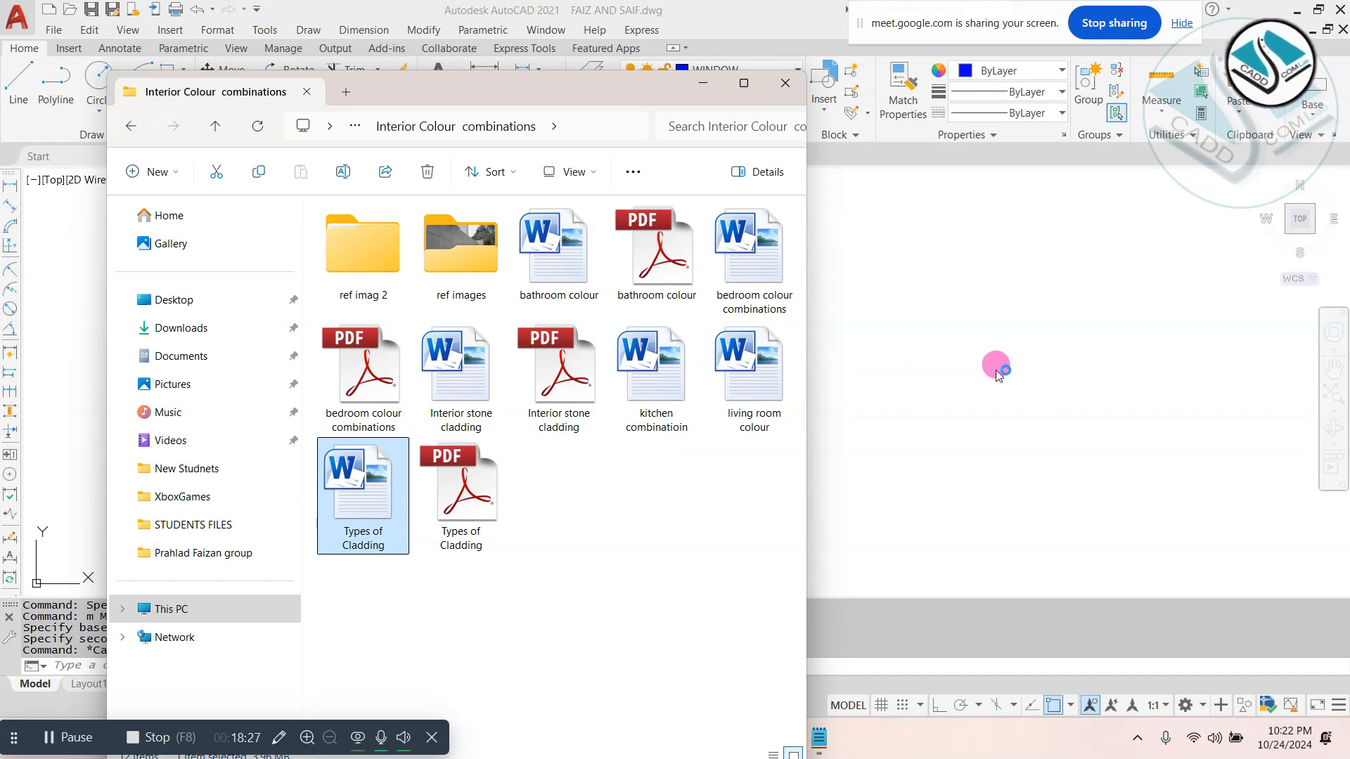
left_click(997, 373)
scroll(720, 431, "up", 3)
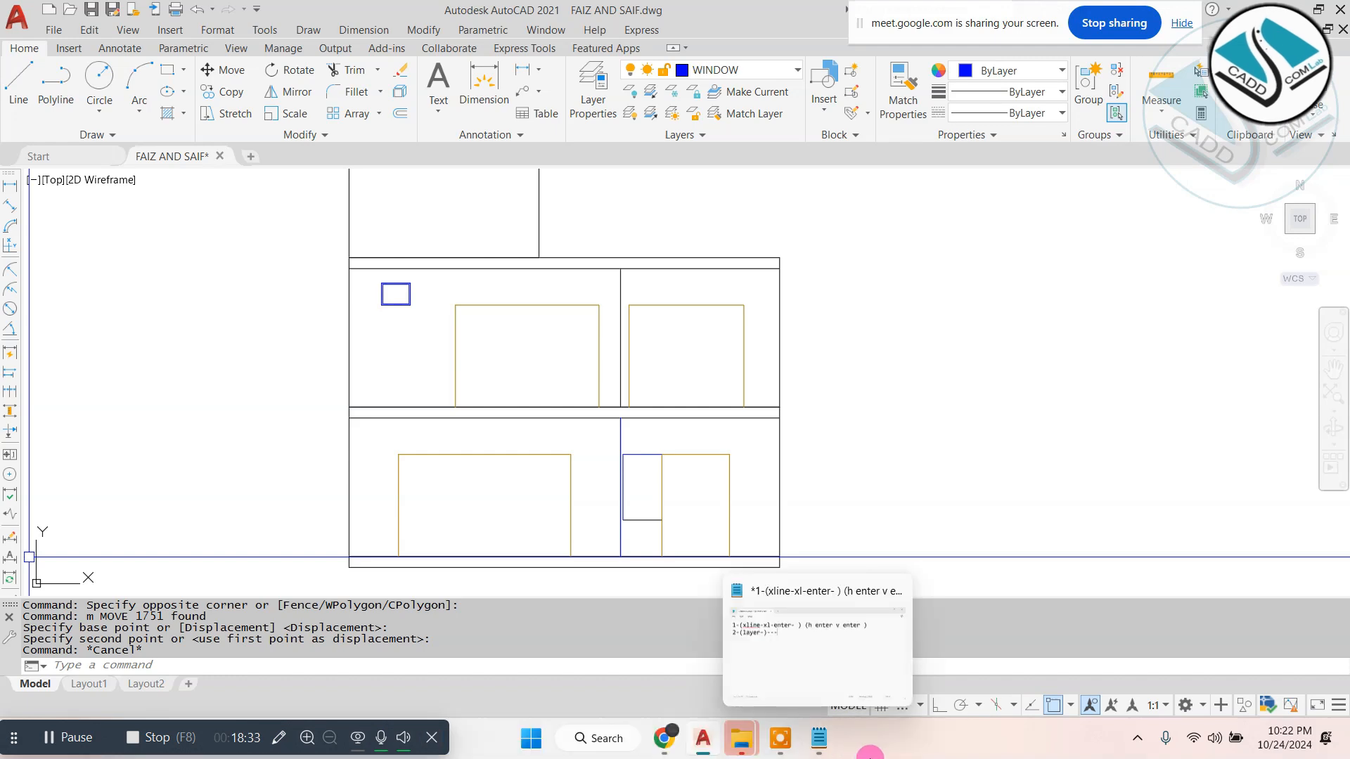
left_click(933, 756)
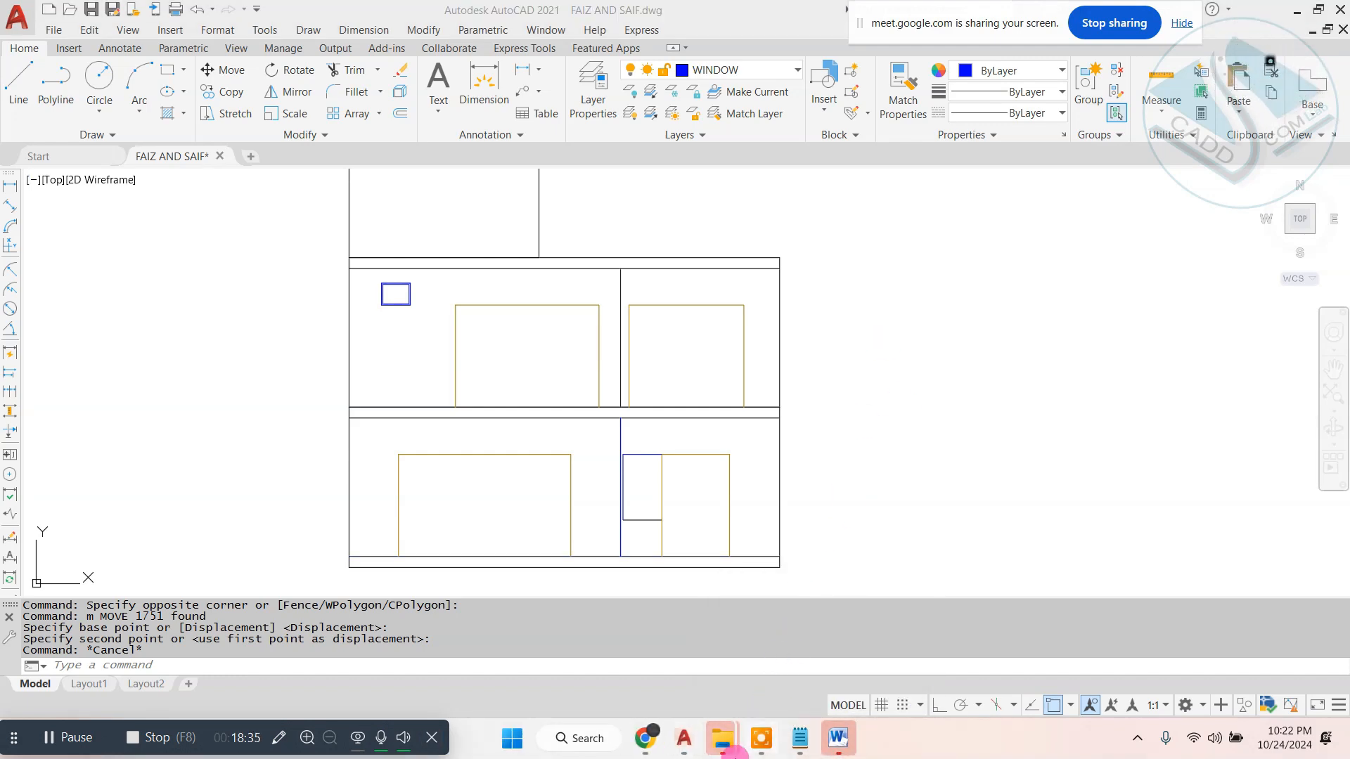
- Switch to Chrome and search Google Images for "3d elevations" in a new tab
mouse_move(664, 751)
left_click(548, 649)
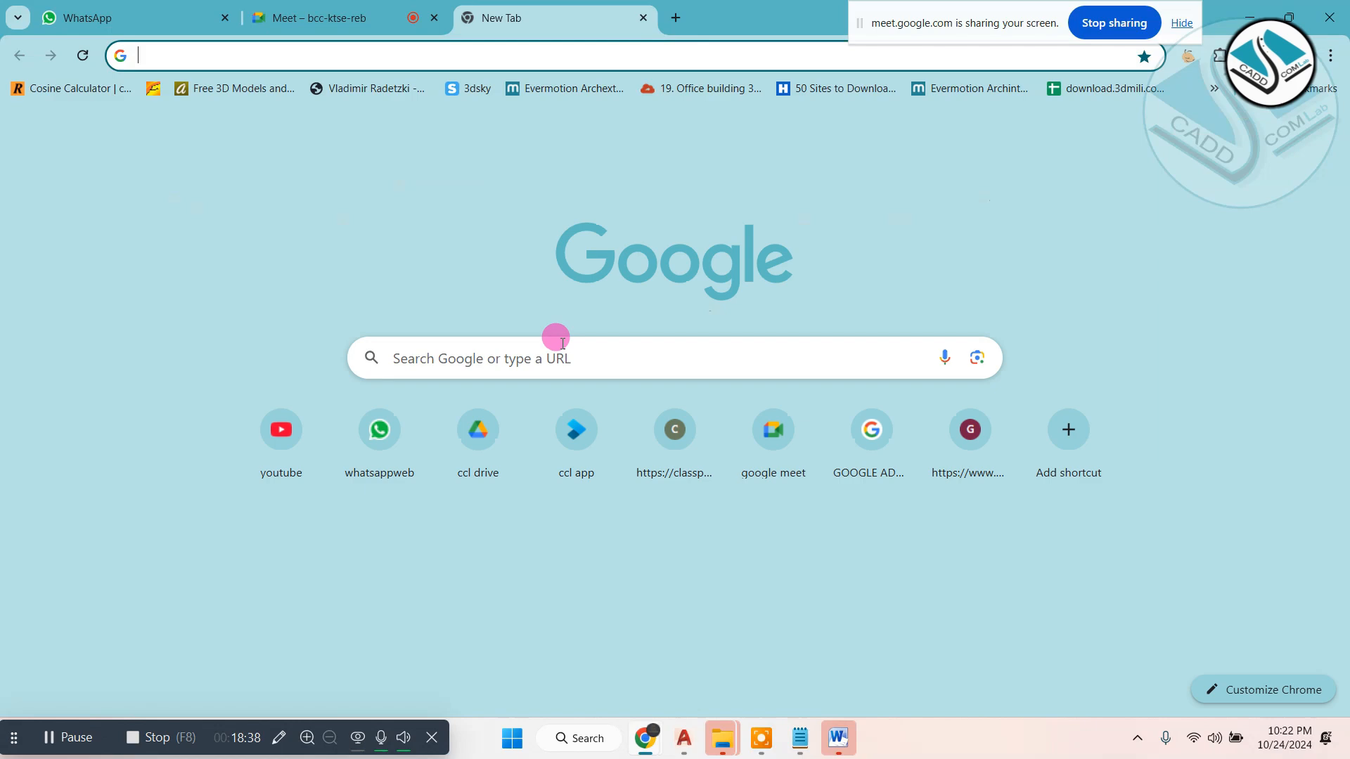
left_click(564, 337)
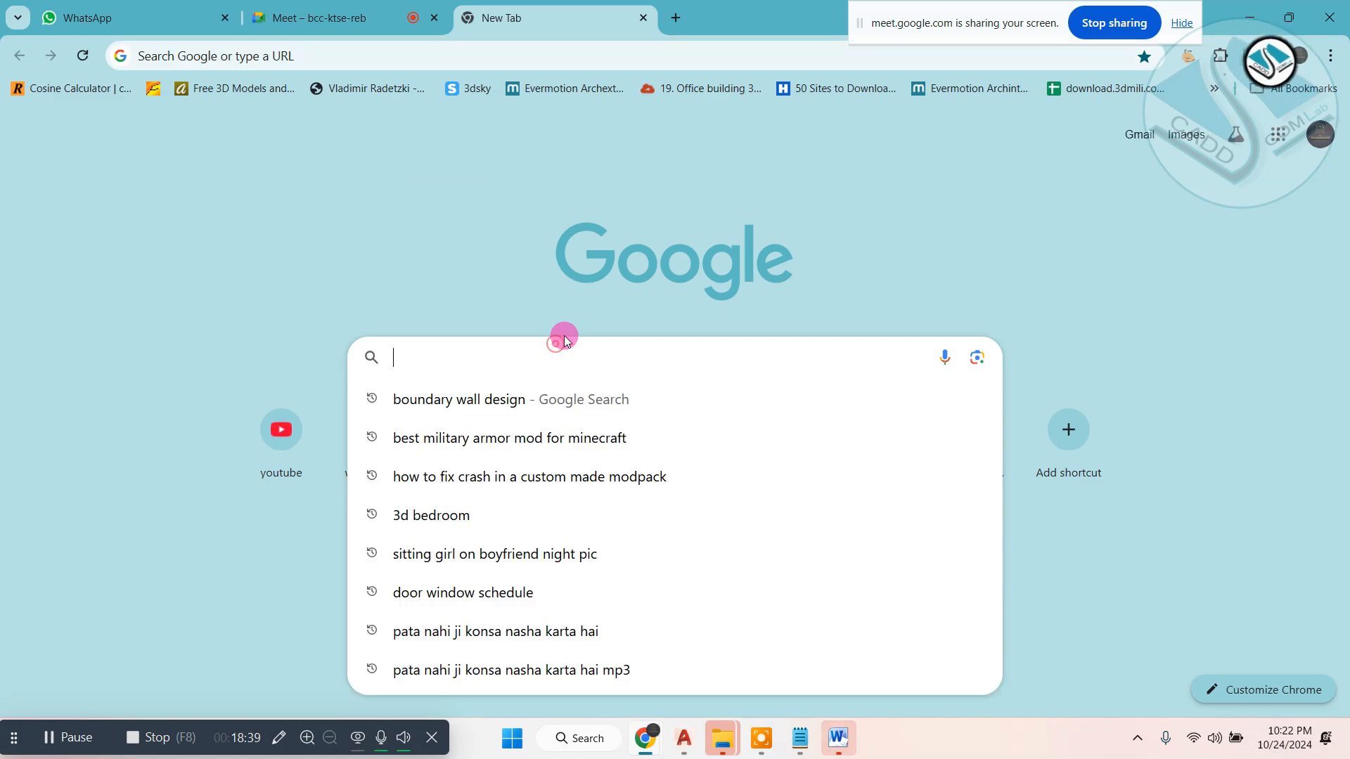
type("3d elevations")
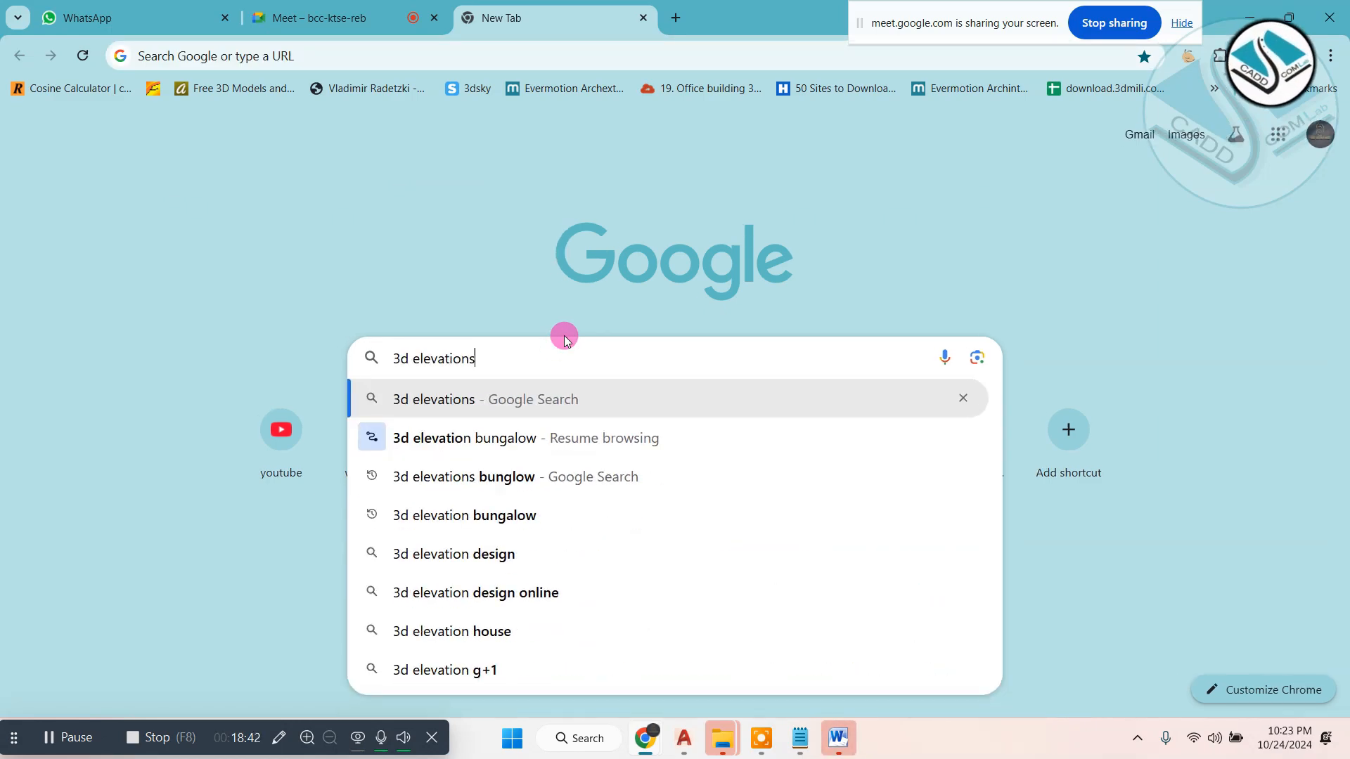
key("Return")
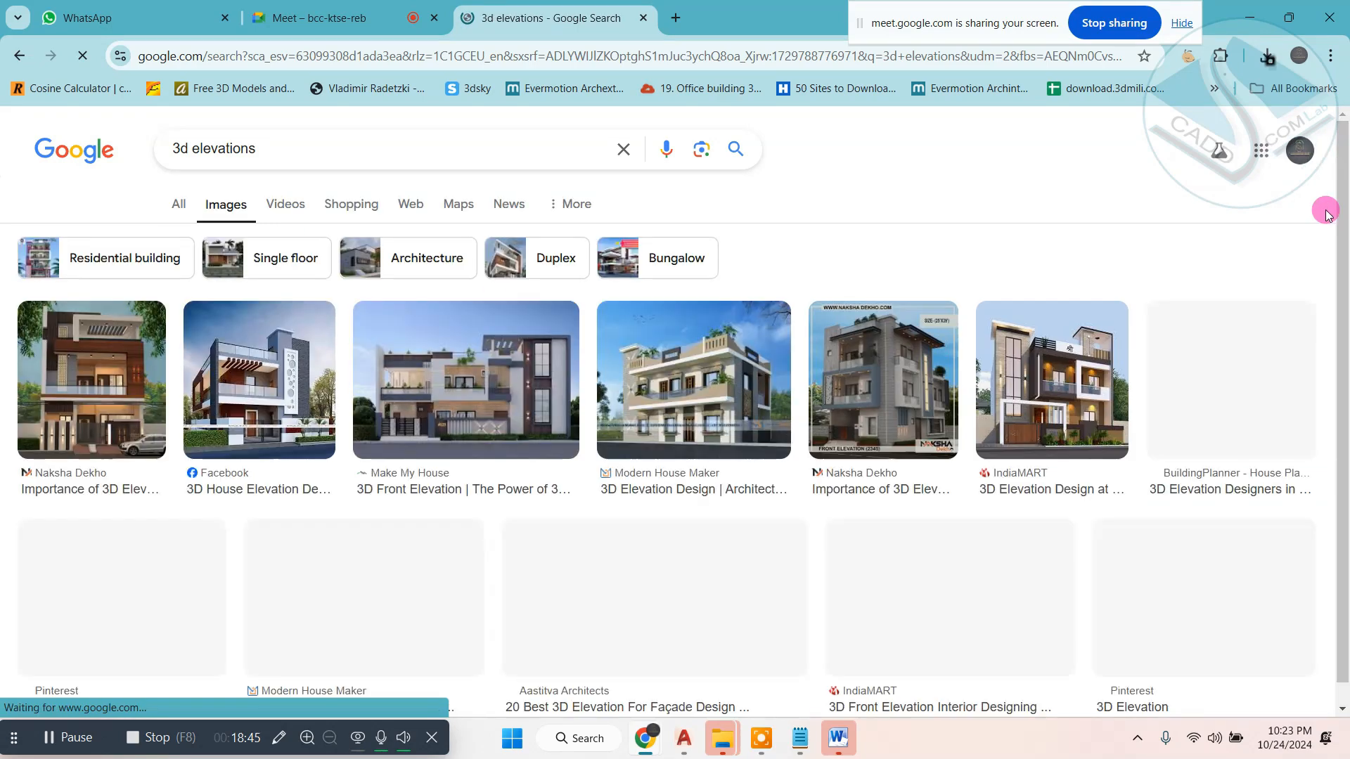
- Find the Bungalow Makers two-floor modern house among the image results and open its picture in a new tab
scroll(862, 466, "down", 1)
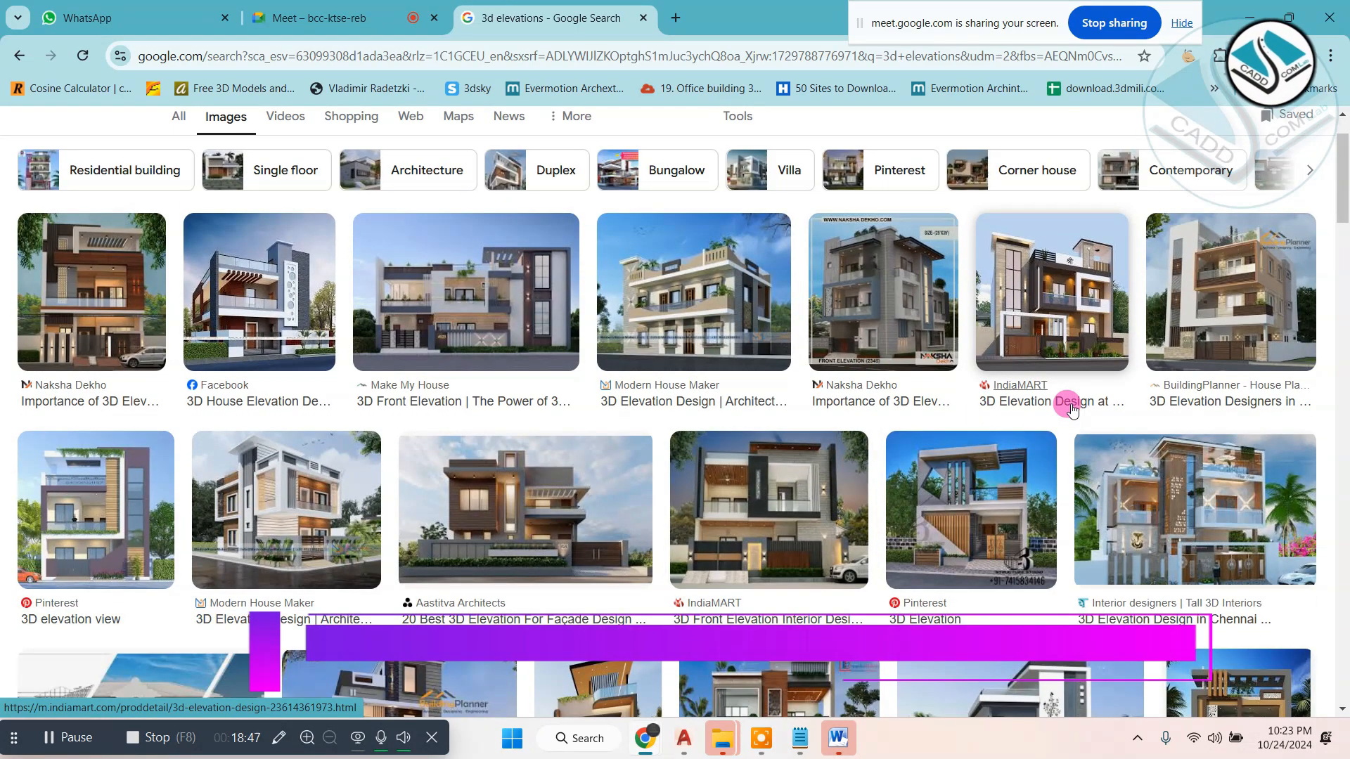
scroll(1065, 405, "down", 1)
scroll(872, 439, "down", 1)
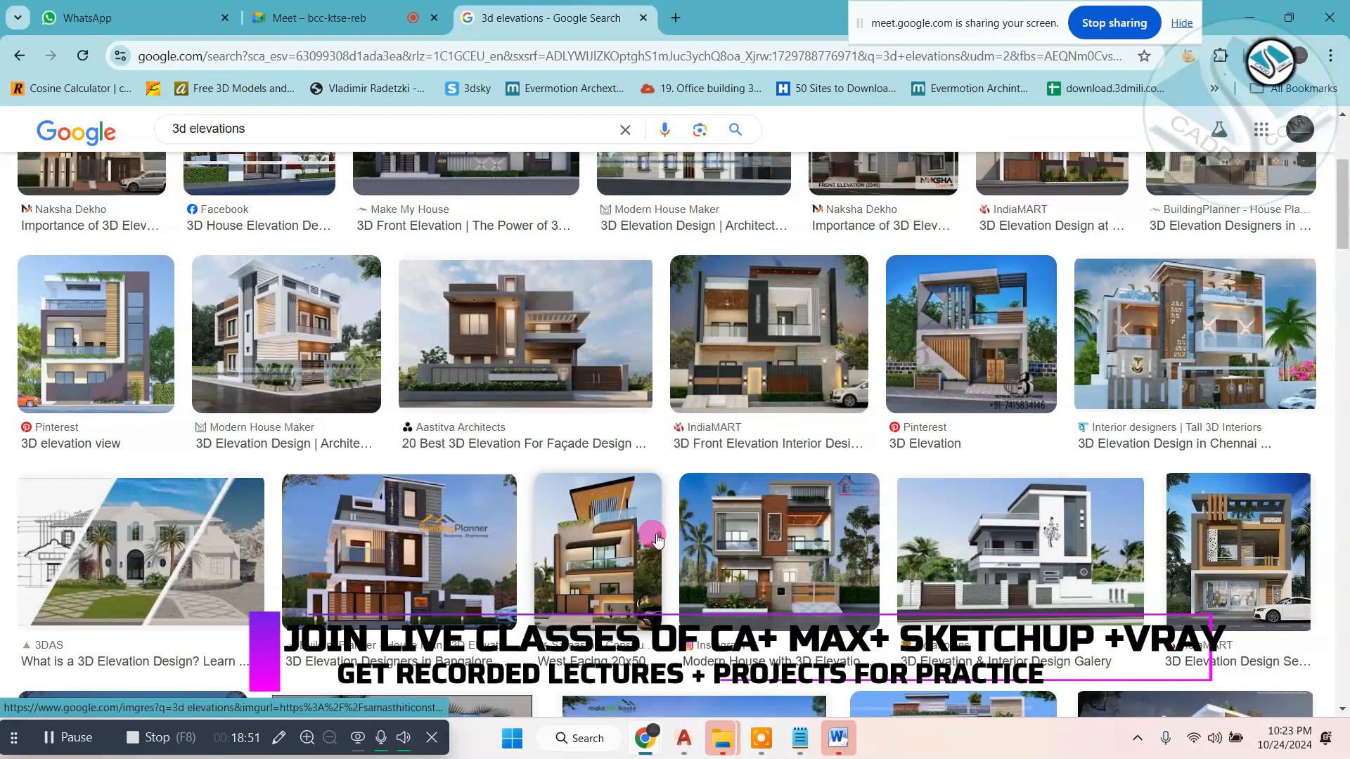
left_click(774, 541)
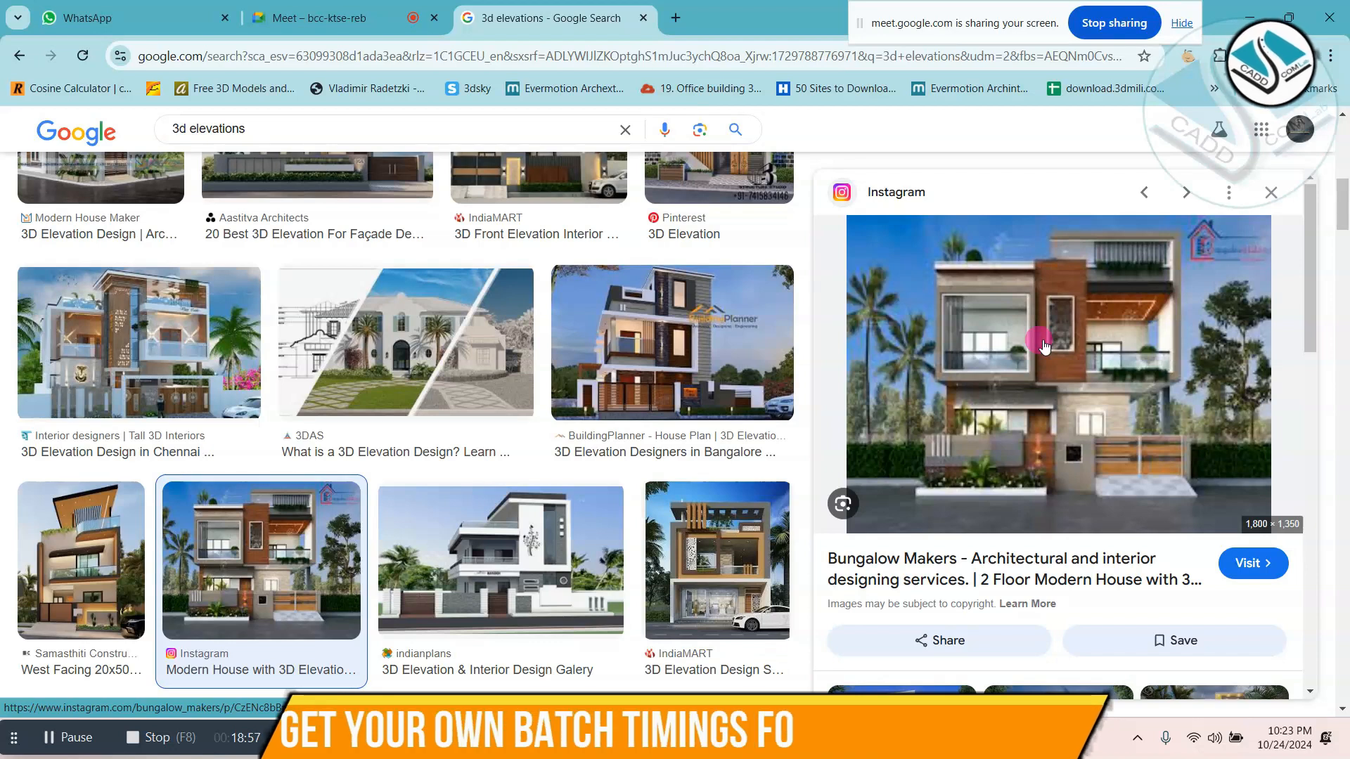
right_click(1028, 293)
left_click(1139, 526)
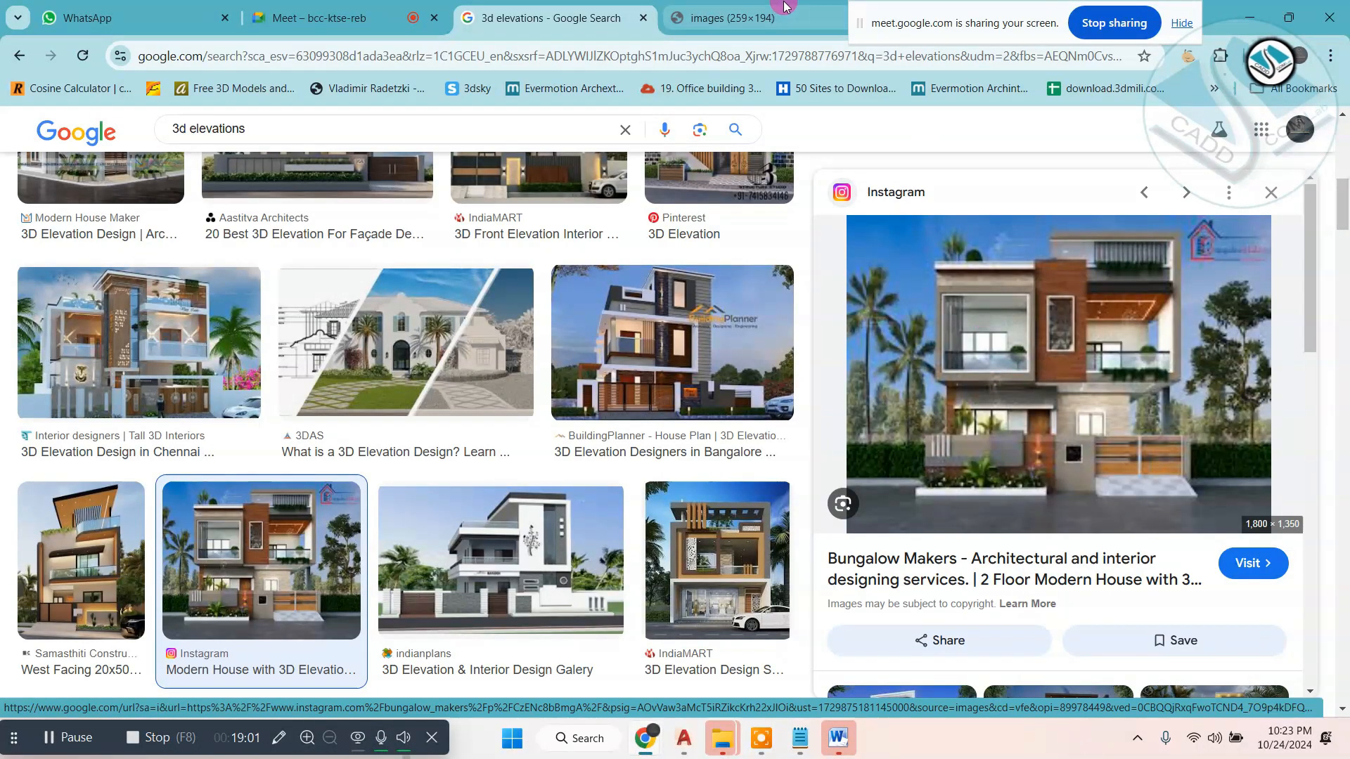
- Save the modern house picture to the Desktop as the JPEG image "images" and close its tab
left_click(785, 6)
right_click(751, 327)
left_click(820, 380)
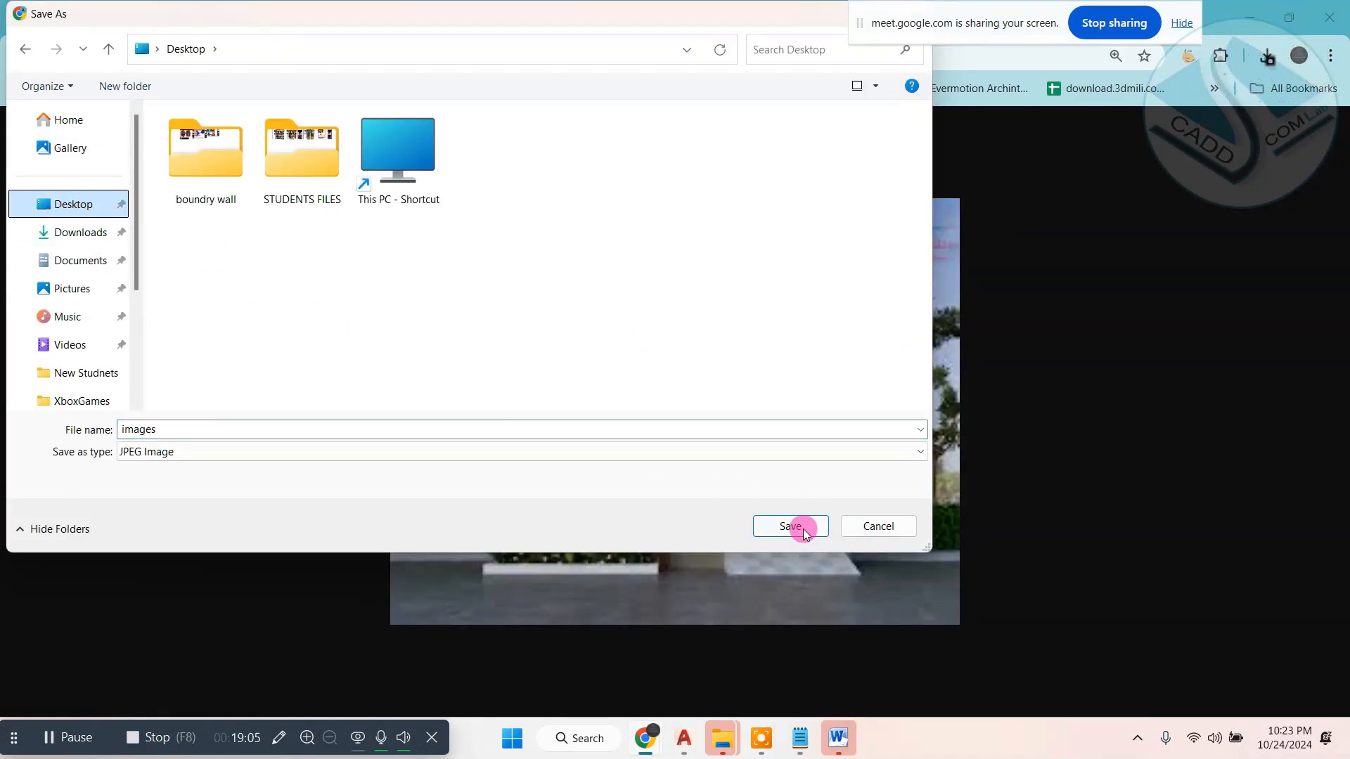
left_click(790, 527)
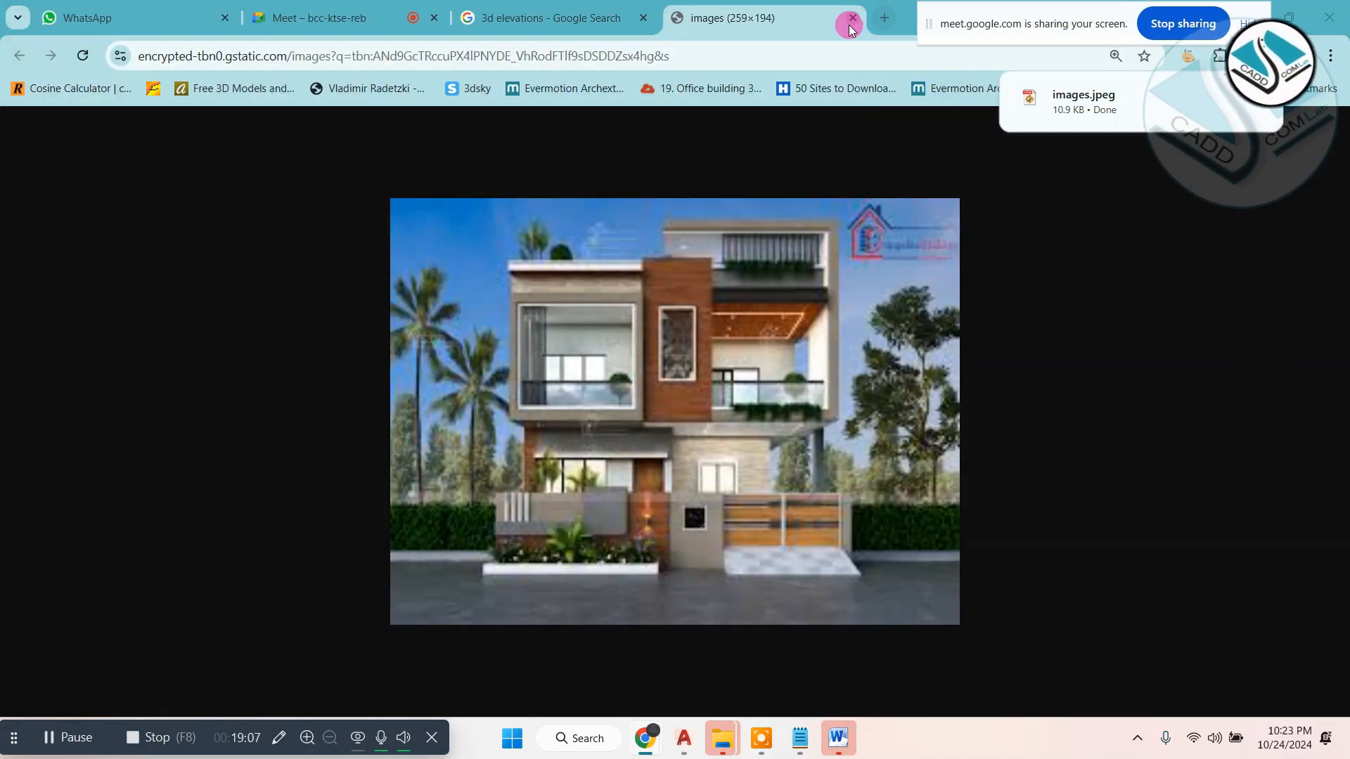
left_click(849, 25)
- Find the Housing front elevation design for a 2-floor house among the related images and open its picture in a new tab
scroll(1080, 604, "down", 4)
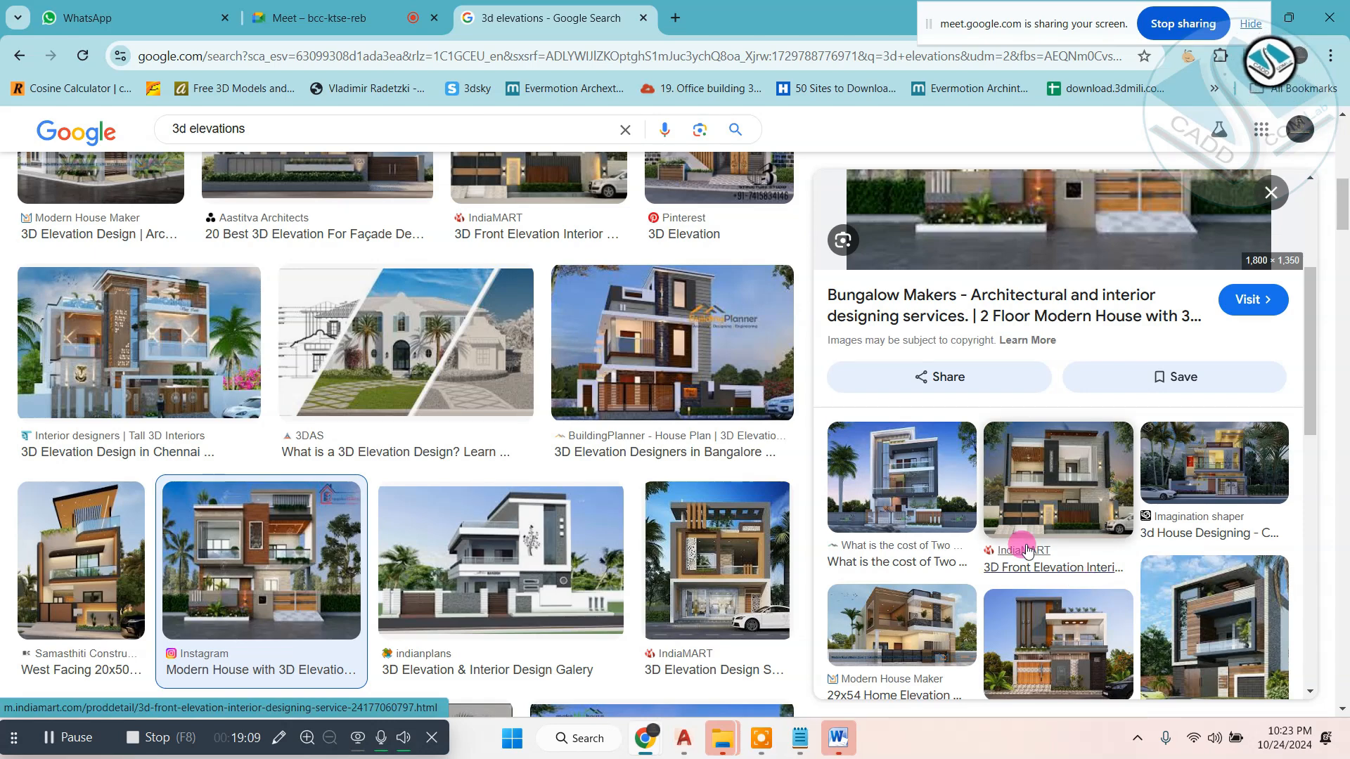
scroll(1100, 511, "down", 2)
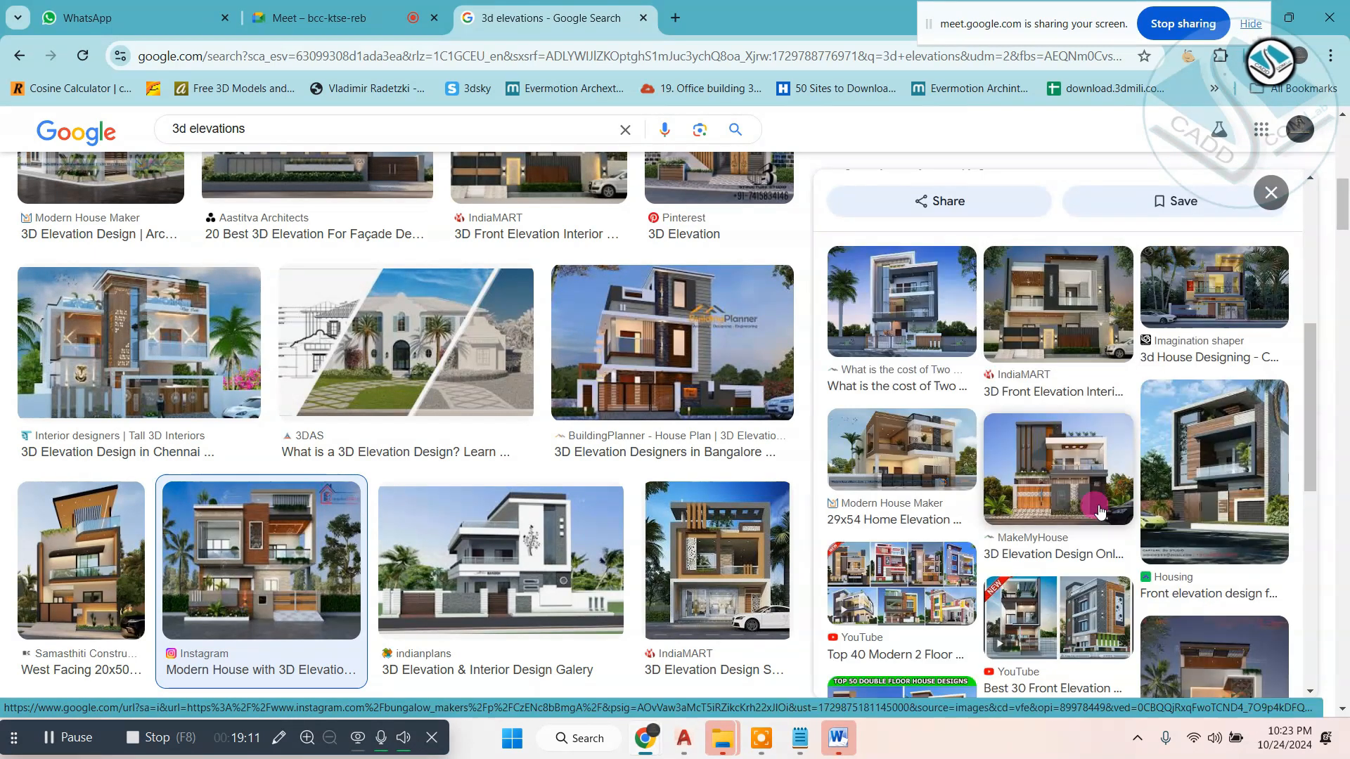
left_click(1214, 466)
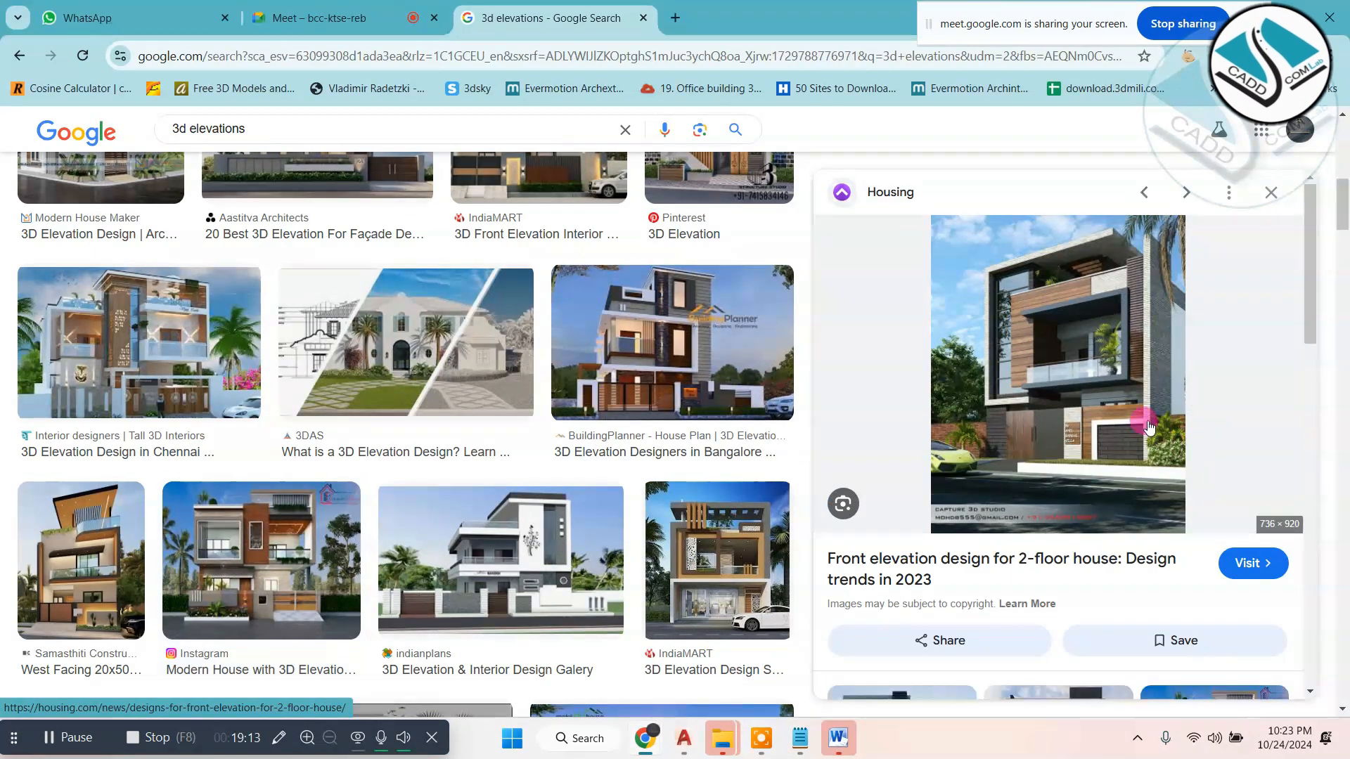
left_click(1159, 535)
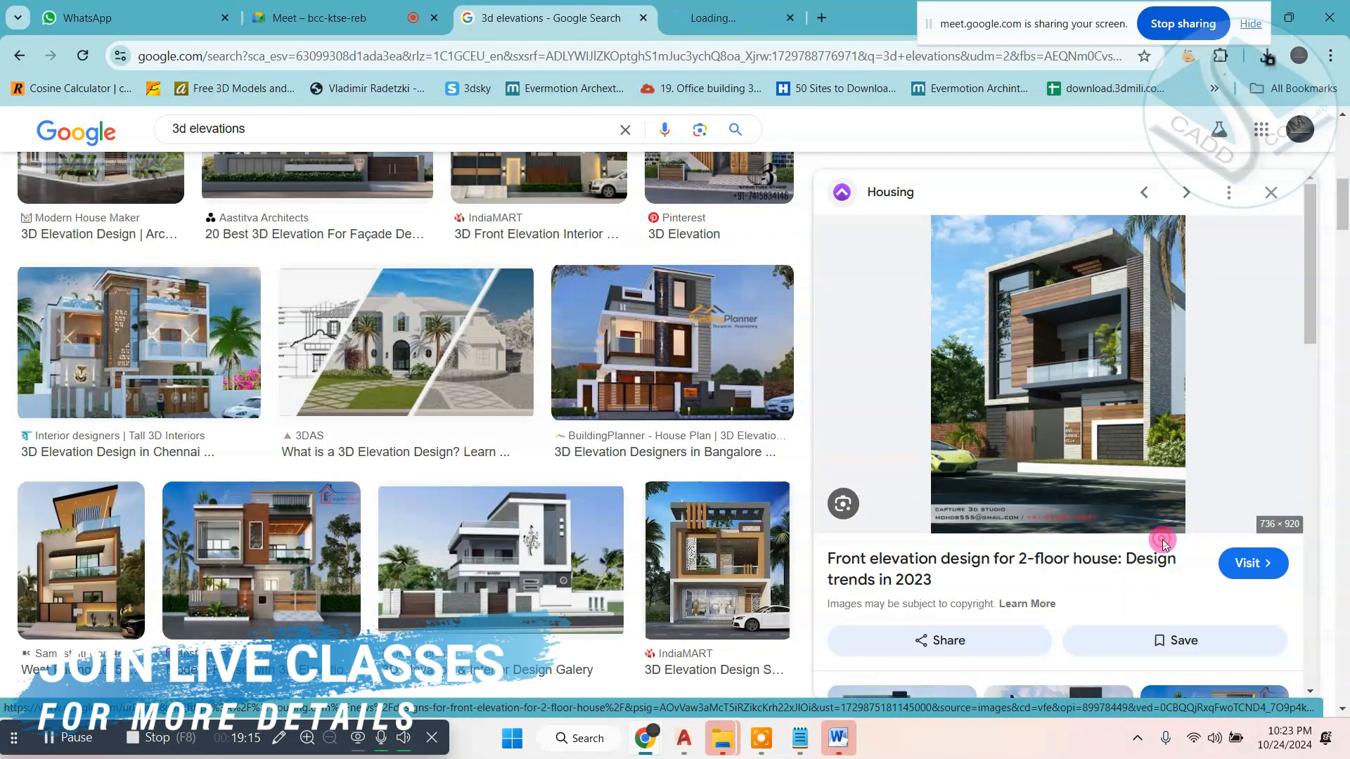
- Save the 2-floor house picture to the Desktop as the WEBP file "image6-98" and close its tab
left_click(759, 17)
right_click(786, 258)
left_click(833, 309)
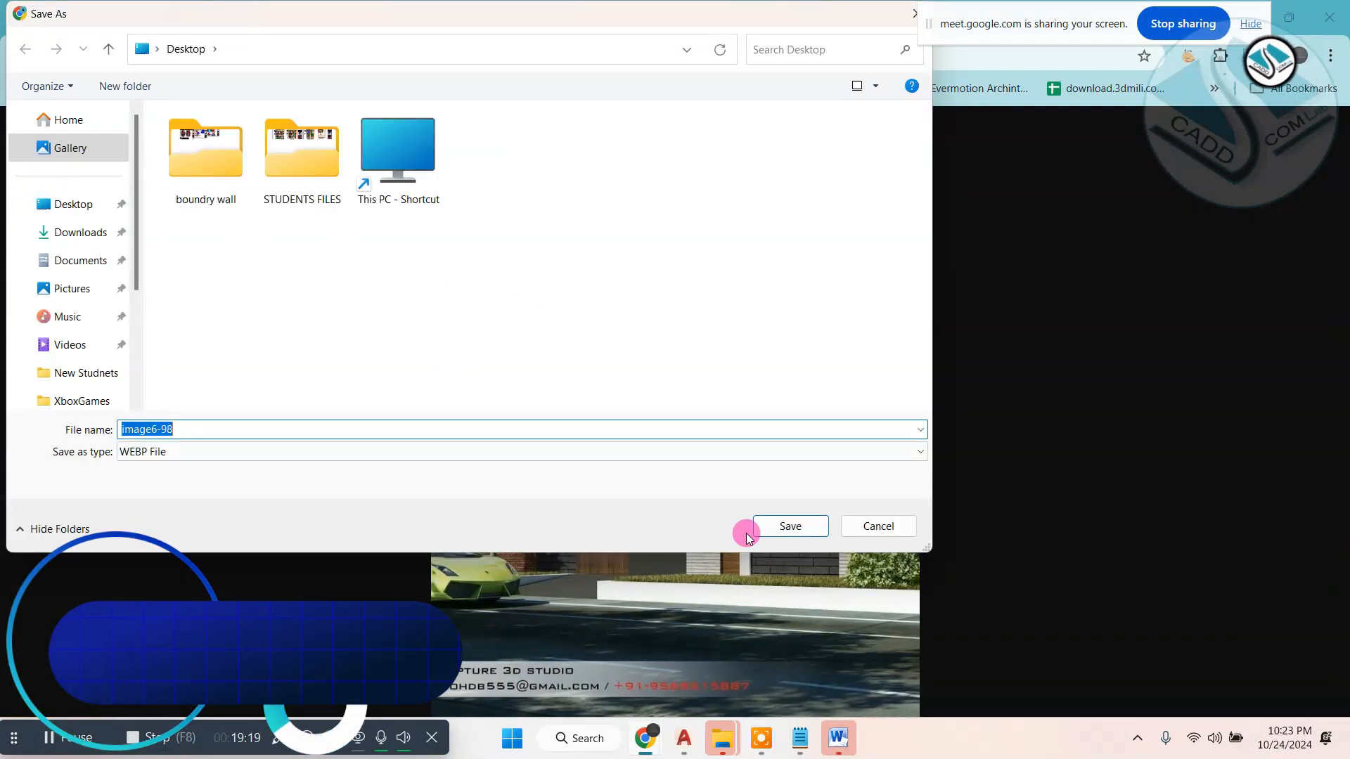
left_click(777, 526)
left_click(851, 17)
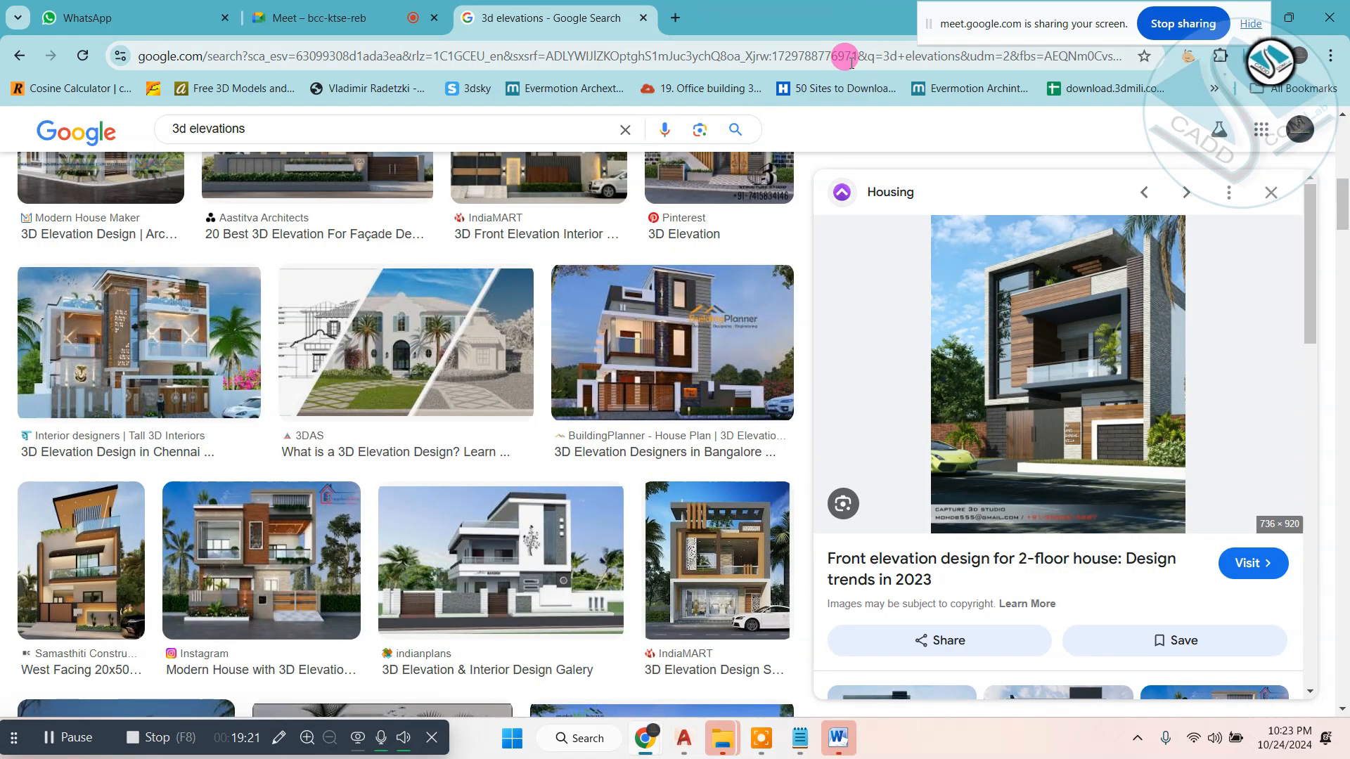
- Find the Naksha Dekho front elevation design for homes among the related images and open its picture in a new tab
scroll(1054, 457, "down", 5)
scroll(993, 478, "up", 3)
scroll(937, 427, "down", 3)
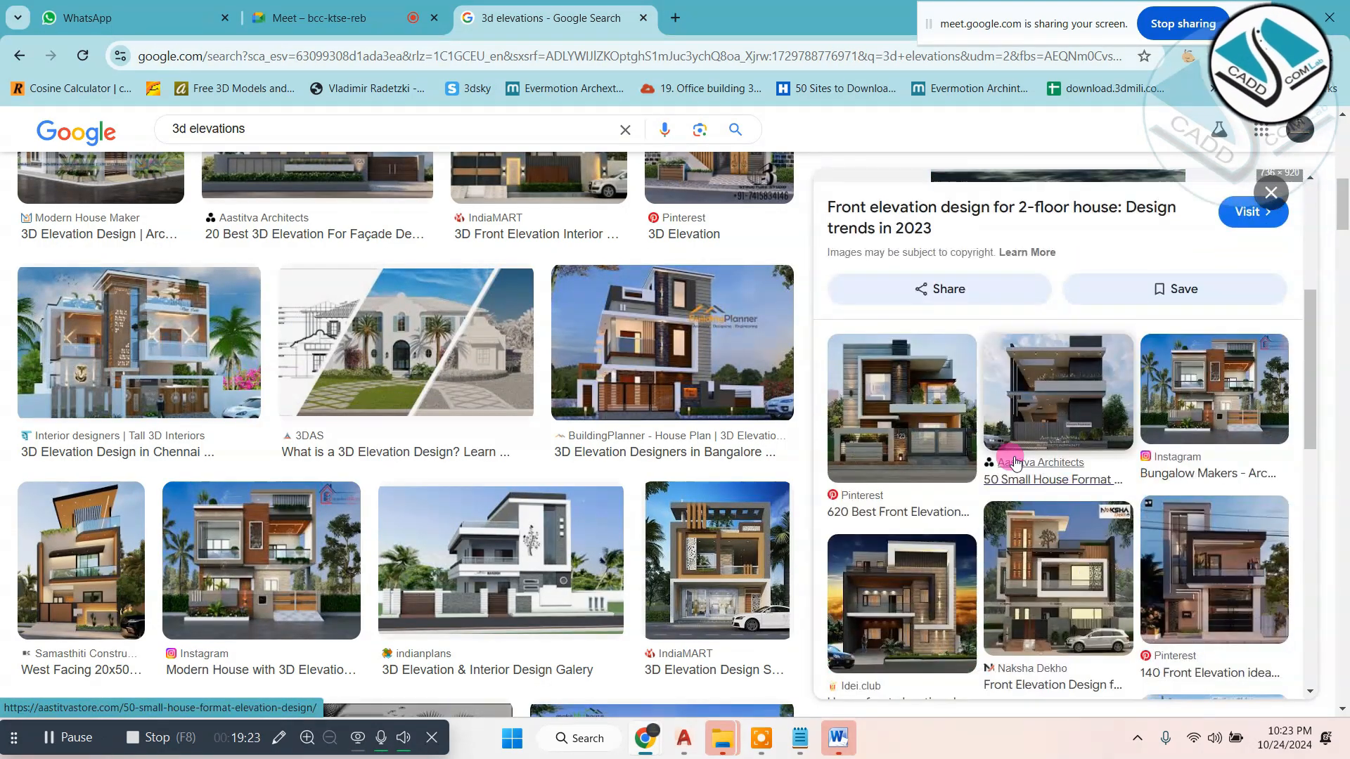
scroll(1193, 445, "down", 1)
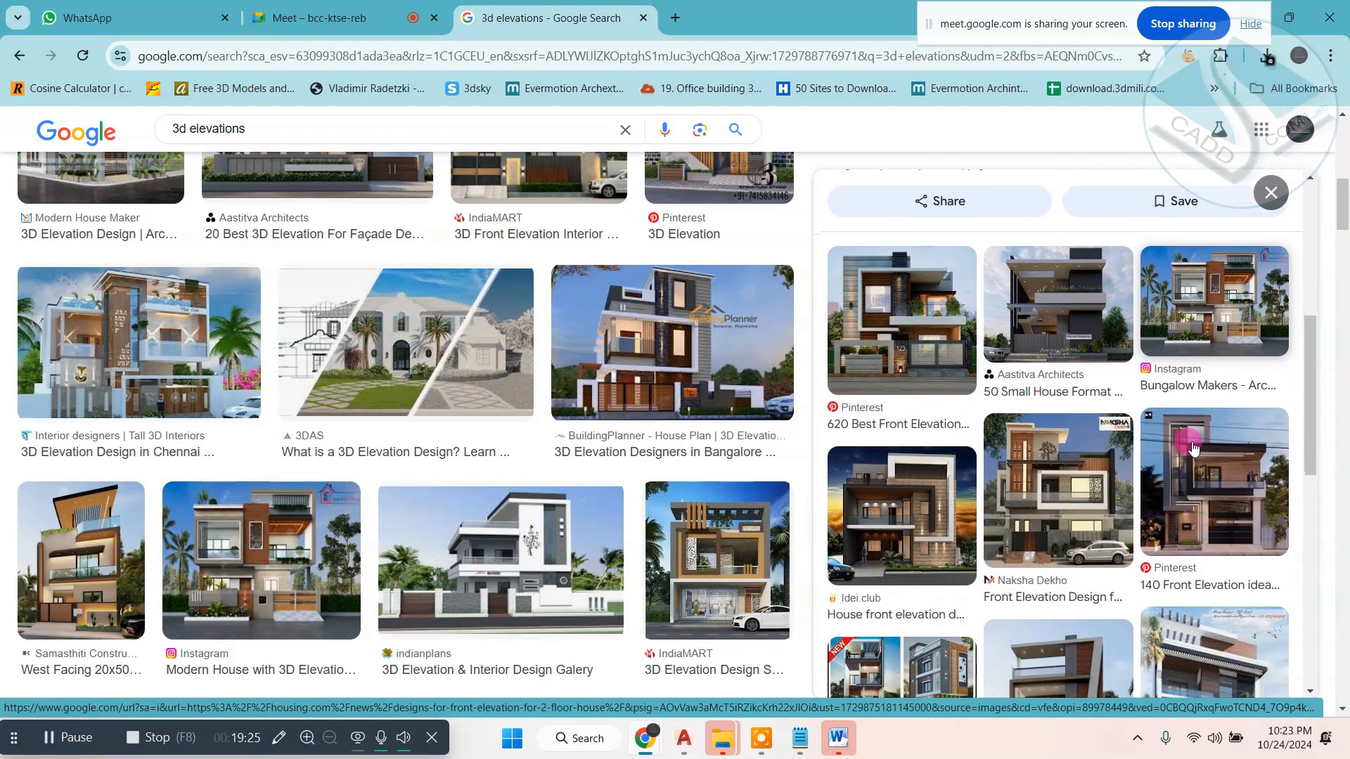
left_click(1123, 471)
right_click(1057, 265)
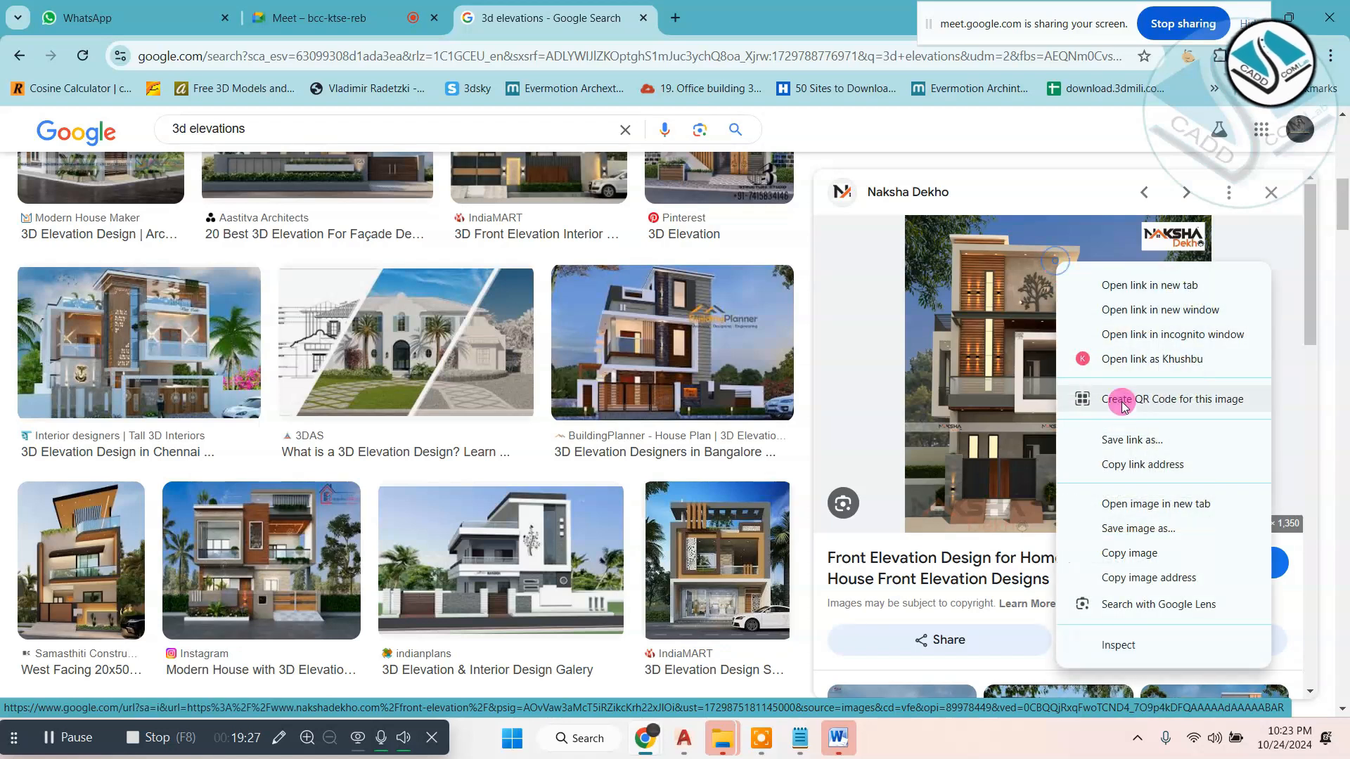
left_click(1161, 507)
- Save the Naksha Dekho picture to the Desktop as the JPEG image "Frount-Elevation-Design-Sample-Nakshadekho.com_ (1)" and close its tab
left_click(792, 7)
right_click(715, 276)
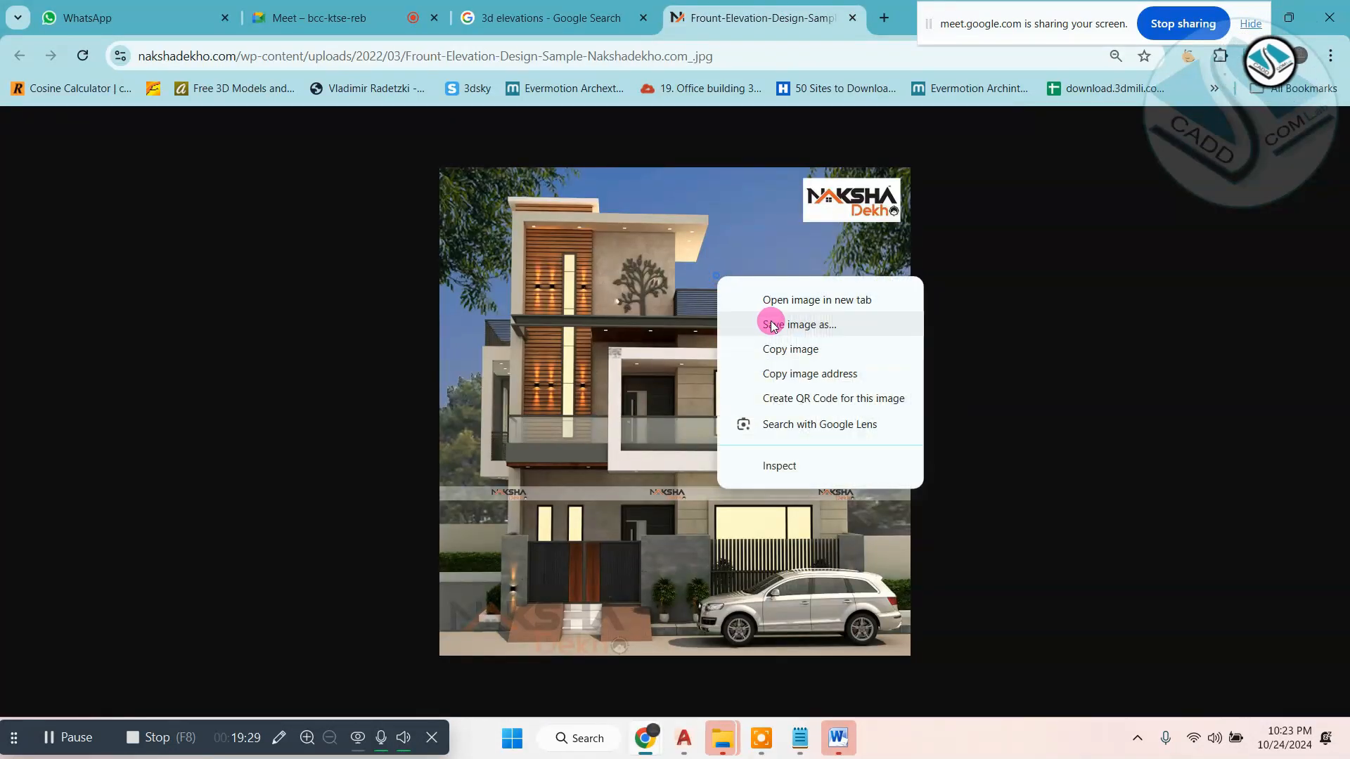
left_click(767, 327)
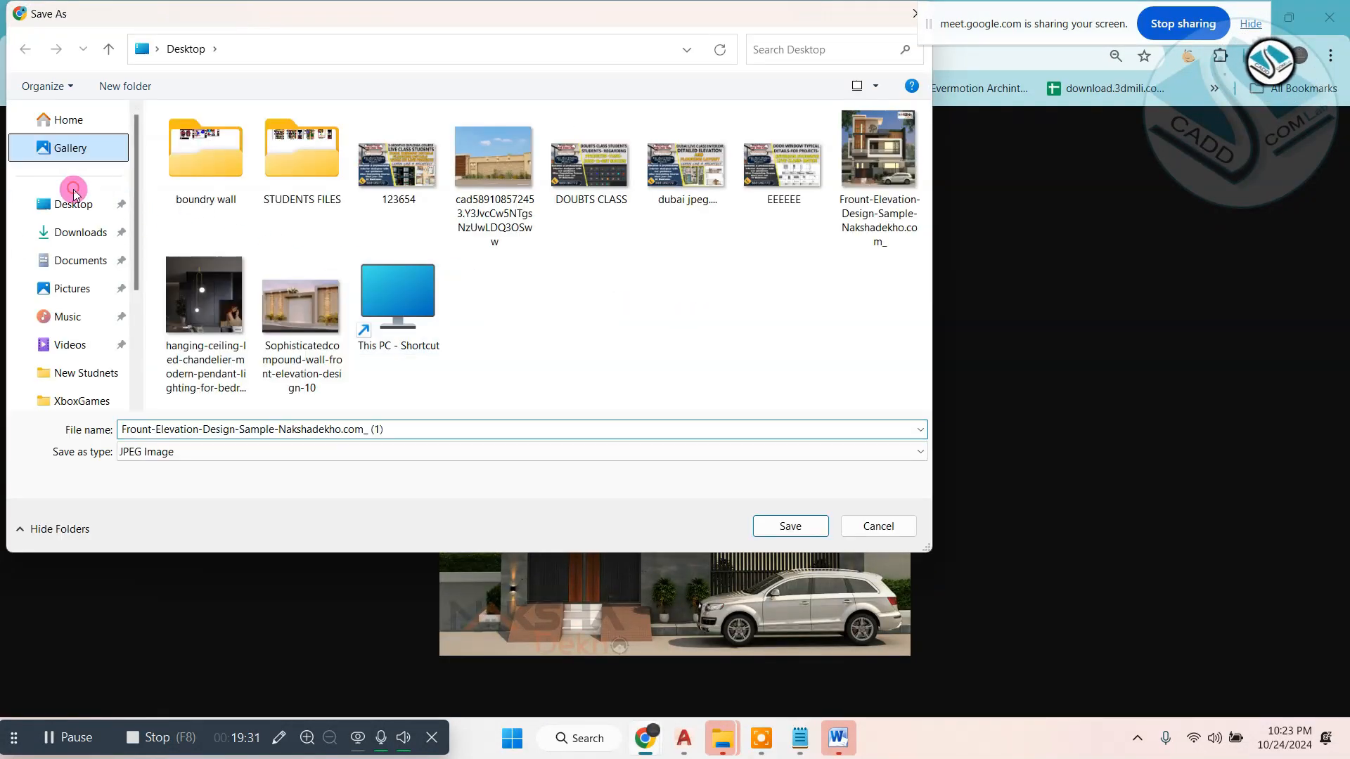
left_click(74, 196)
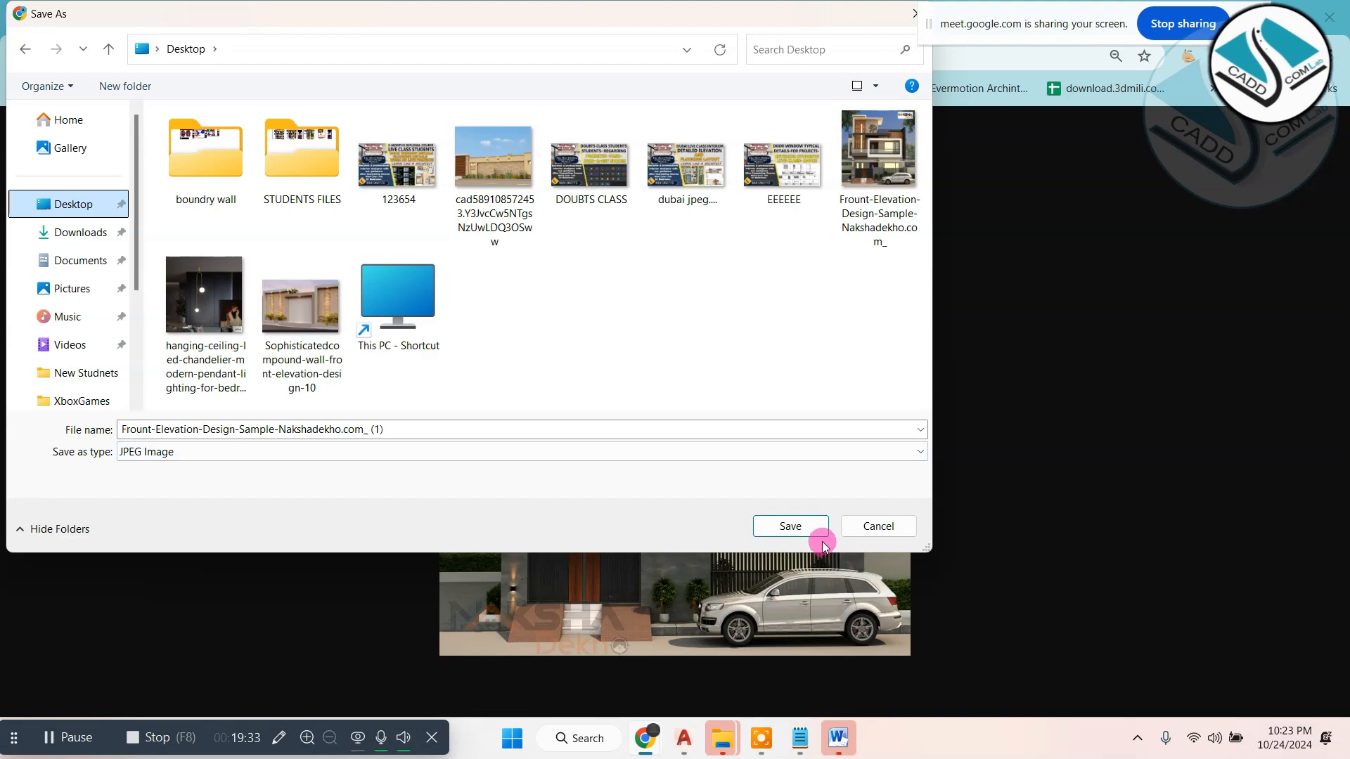
left_click(808, 529)
left_click(850, 18)
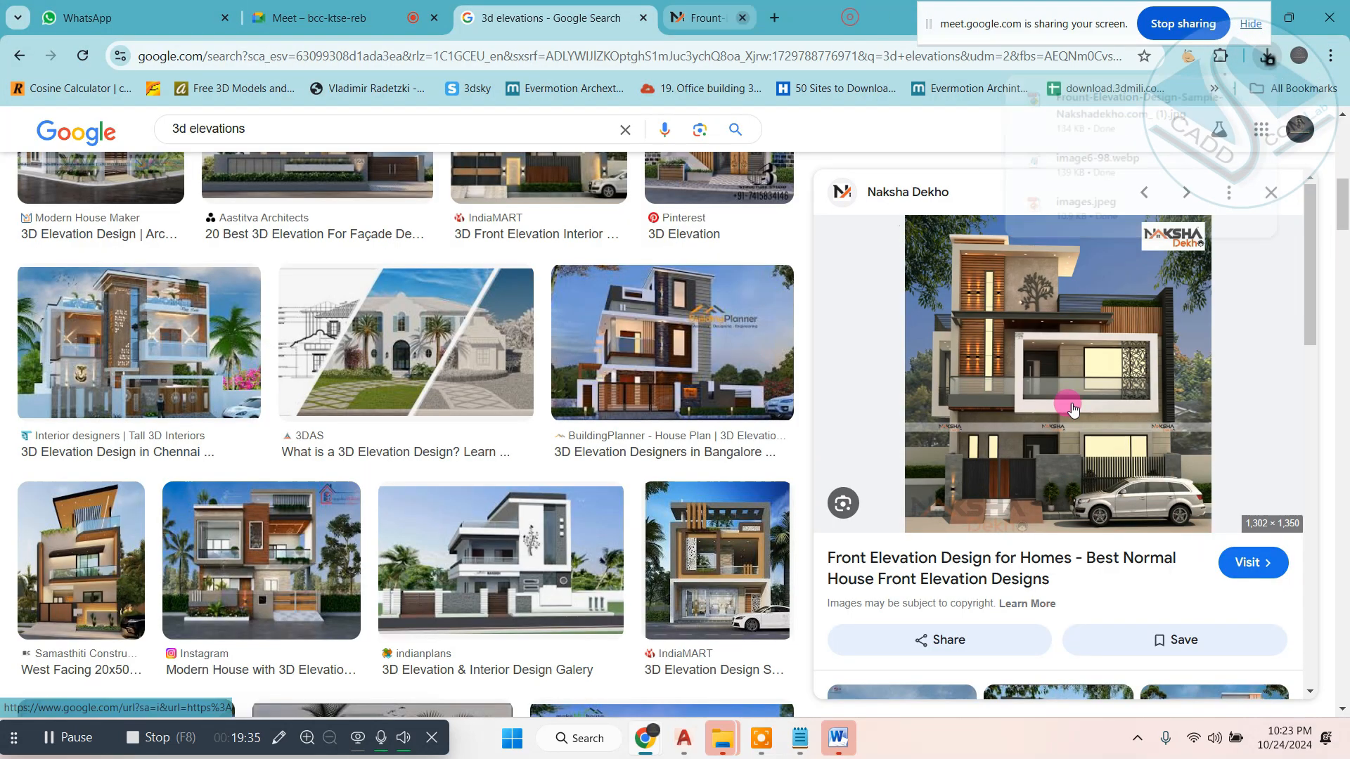
- Examine the previously viewed elevation images and their related images for another suitable house design
left_click(1140, 190)
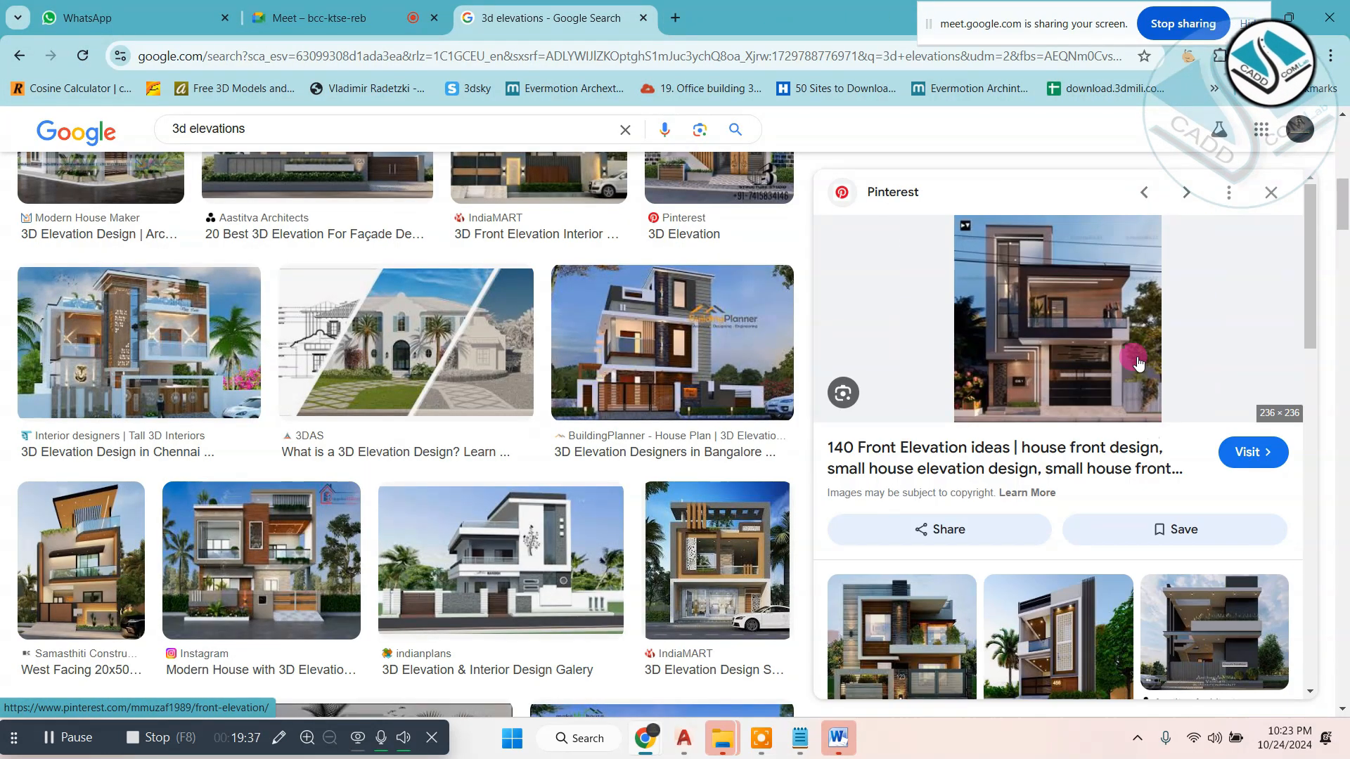
left_click(1146, 196)
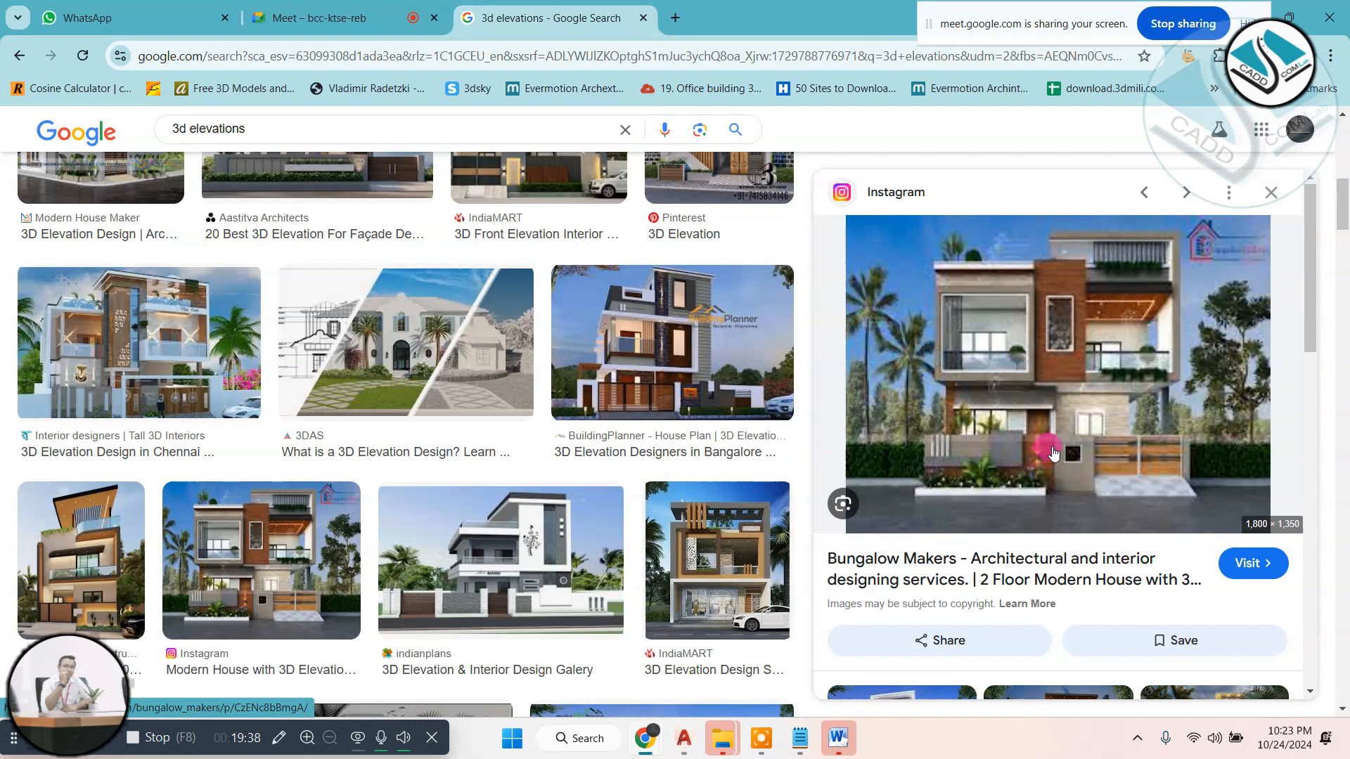
left_click(1158, 196)
left_click(1154, 198)
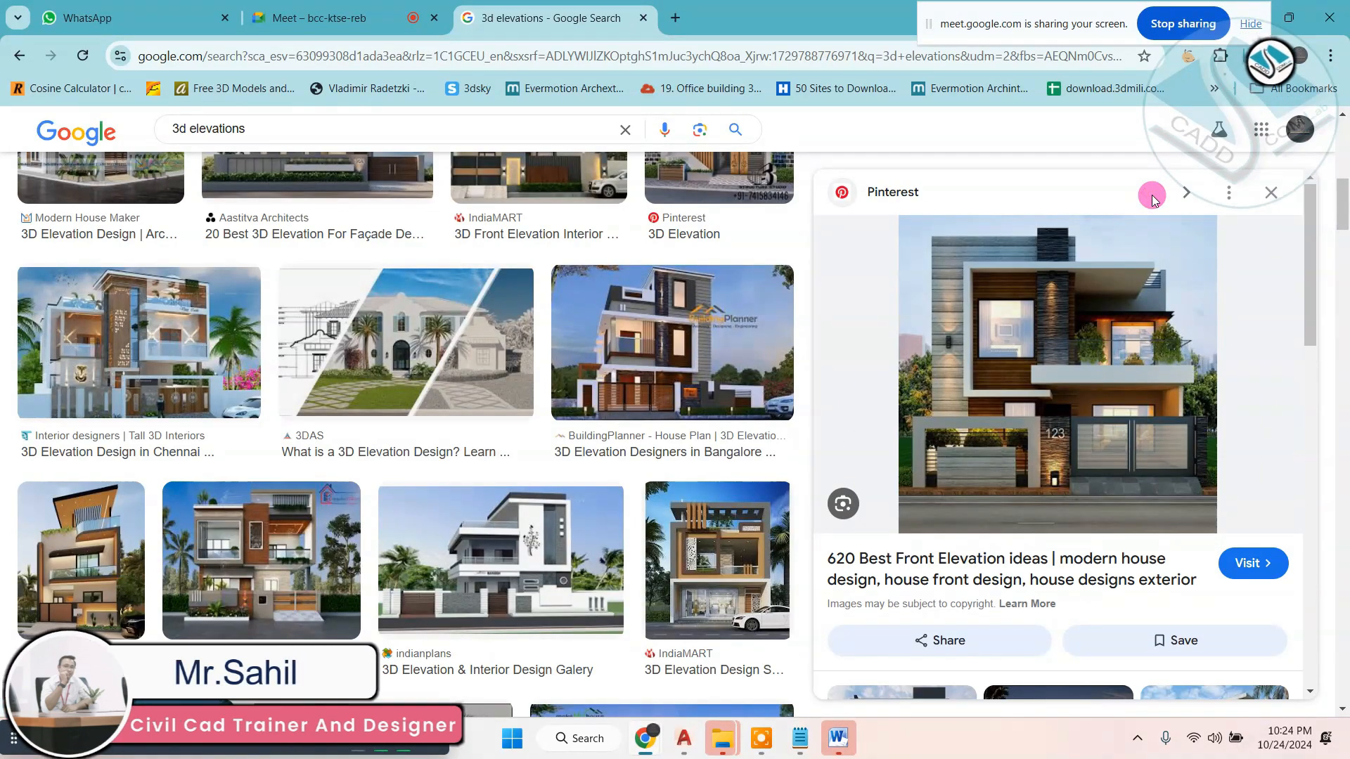
scroll(1044, 443, "down", 8)
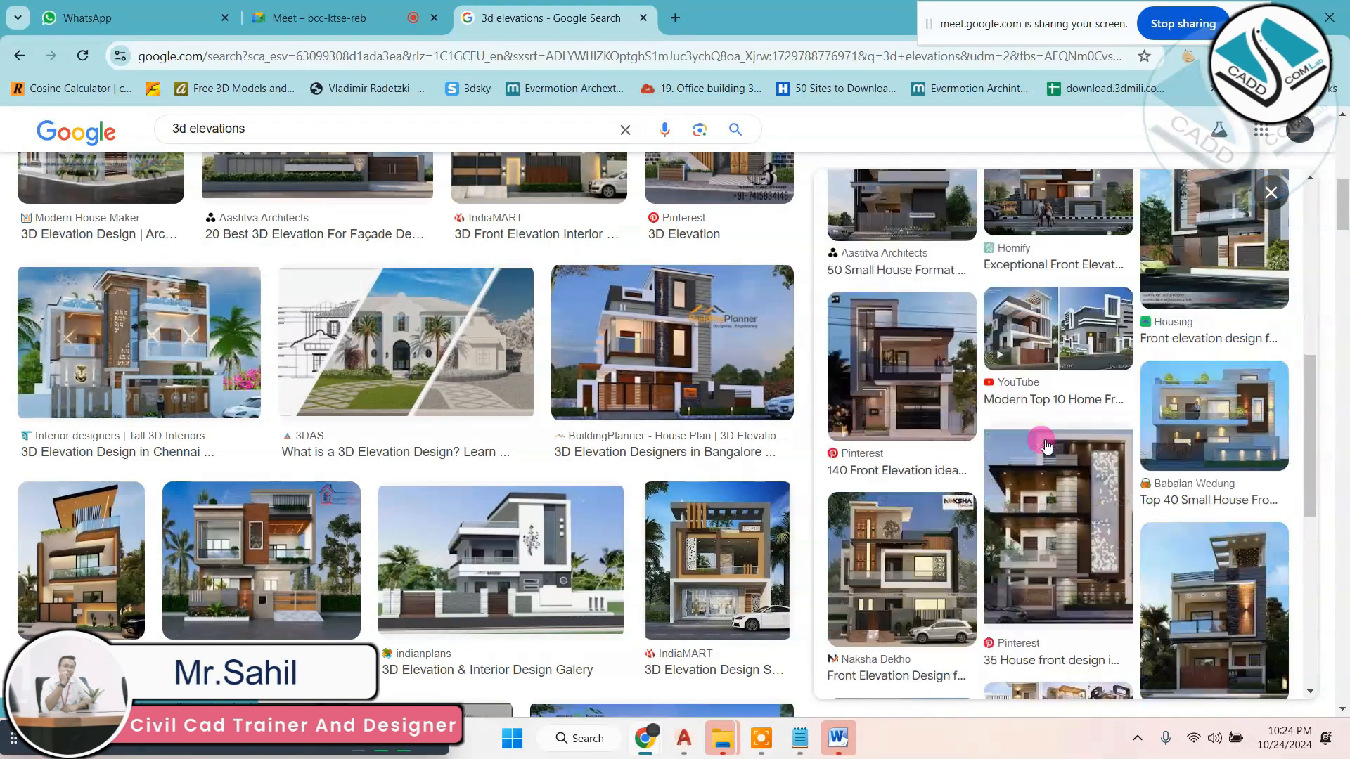
right_click(1044, 443)
left_click(950, 495)
scroll(951, 498, "down", 2)
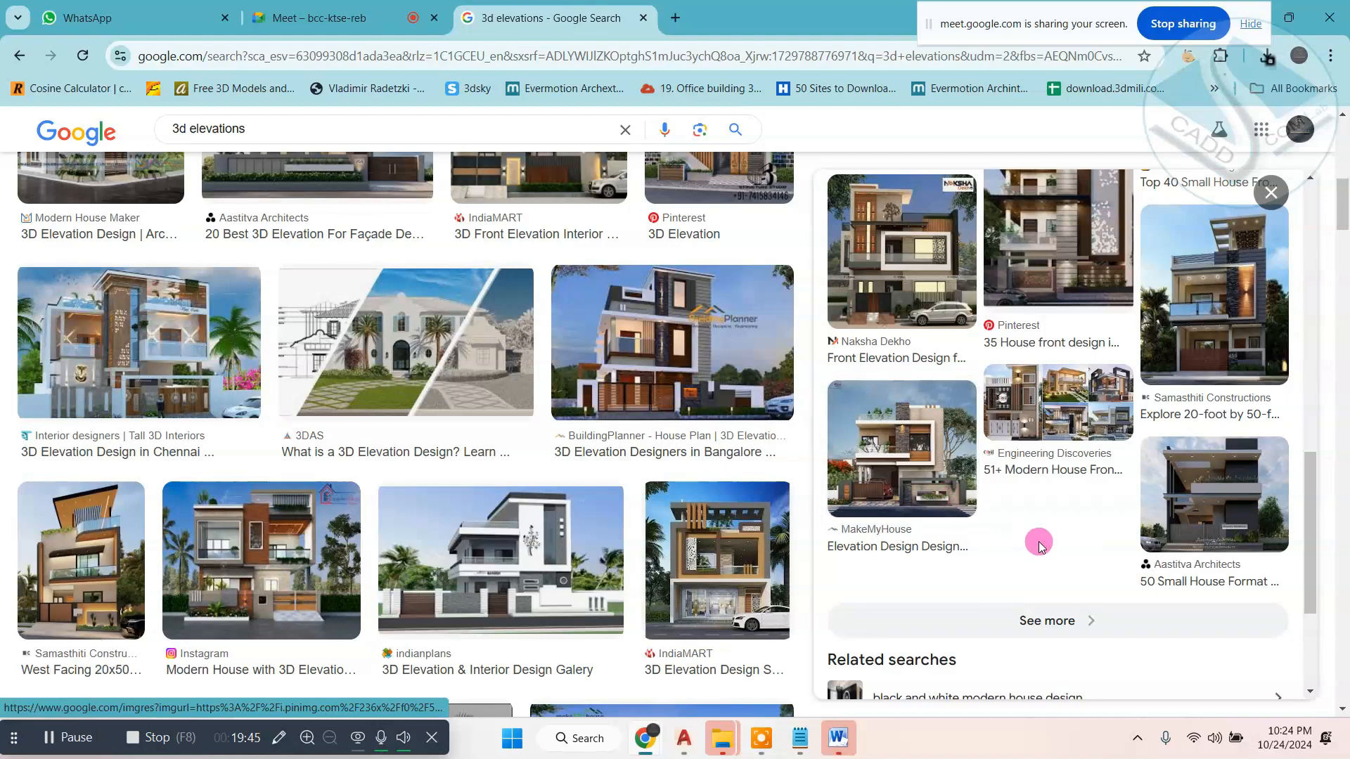
key("Escape")
scroll(653, 479, "down", 5)
- Examine further results of the 3D elevations image search for another house reference
left_click(274, 378)
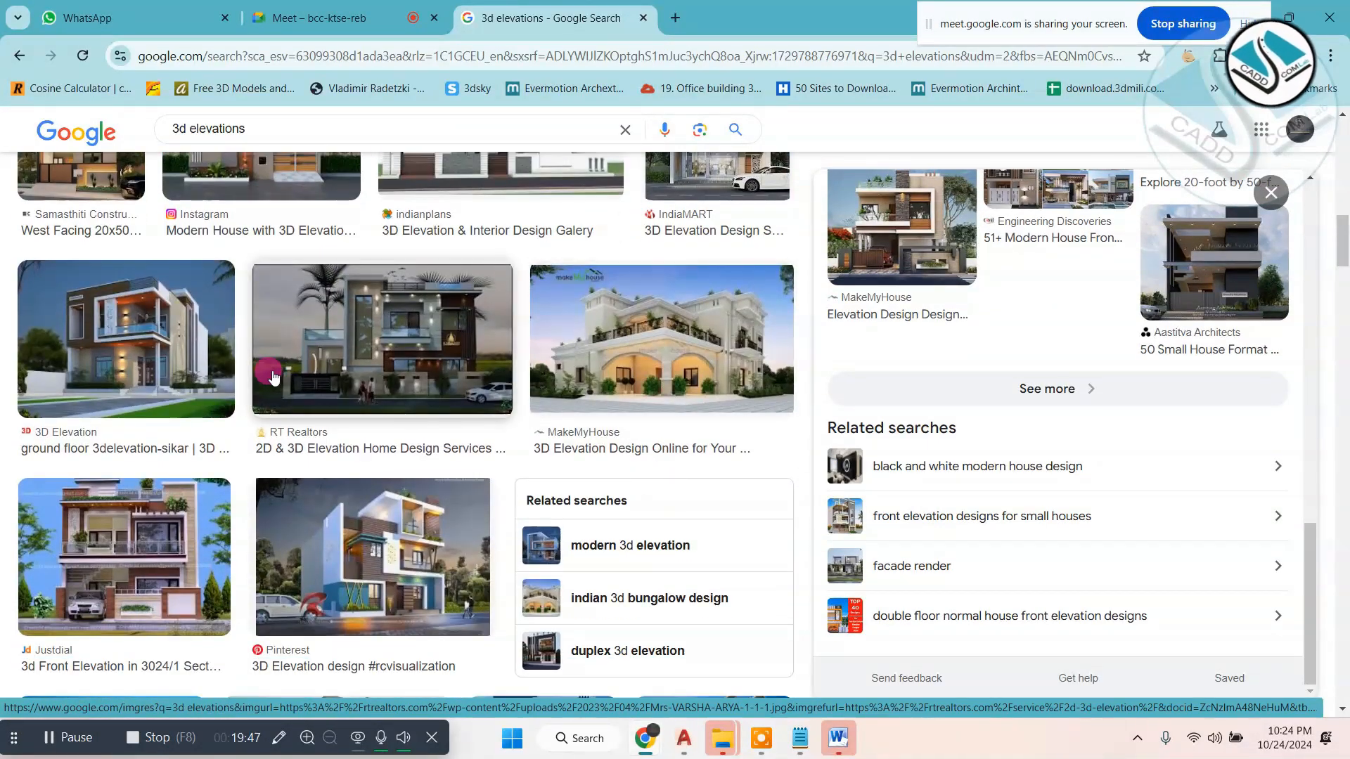
scroll(281, 377, "down", 5)
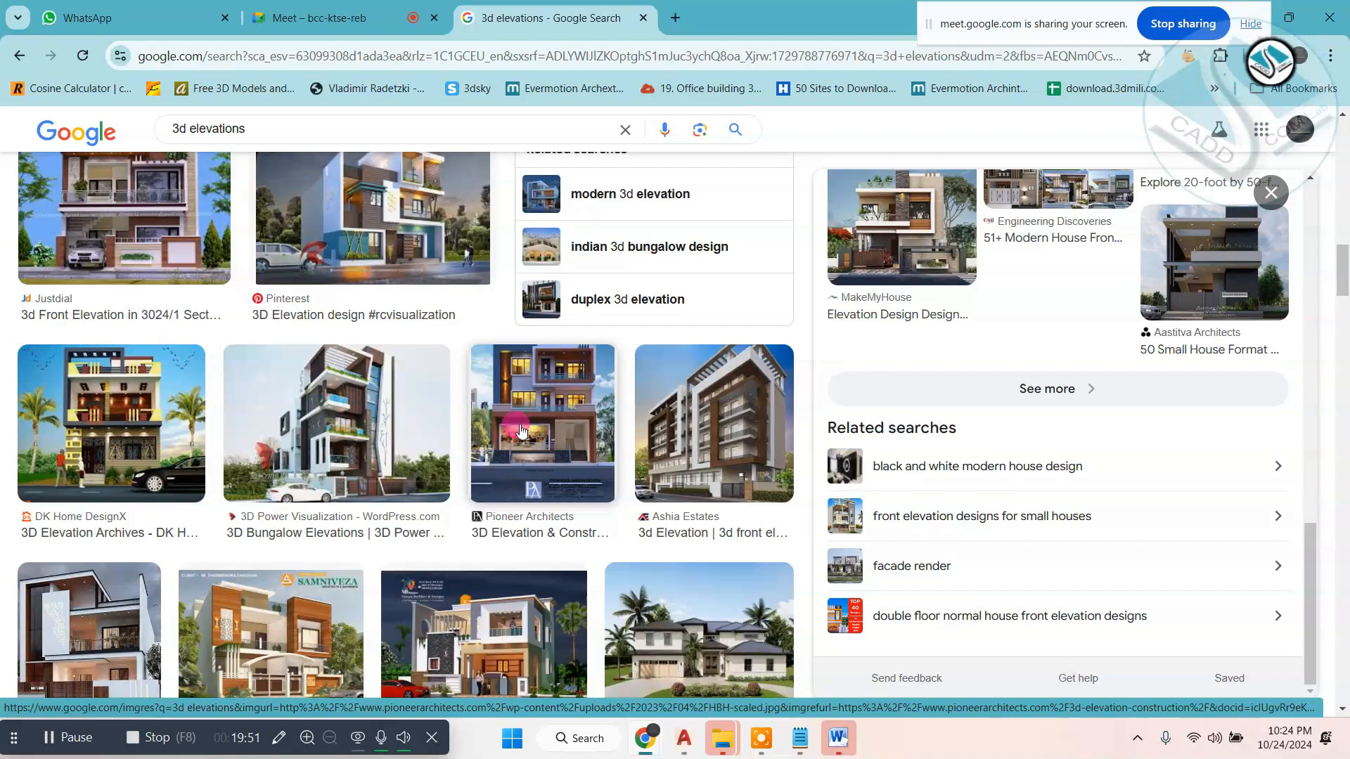
scroll(520, 430, "down", 3)
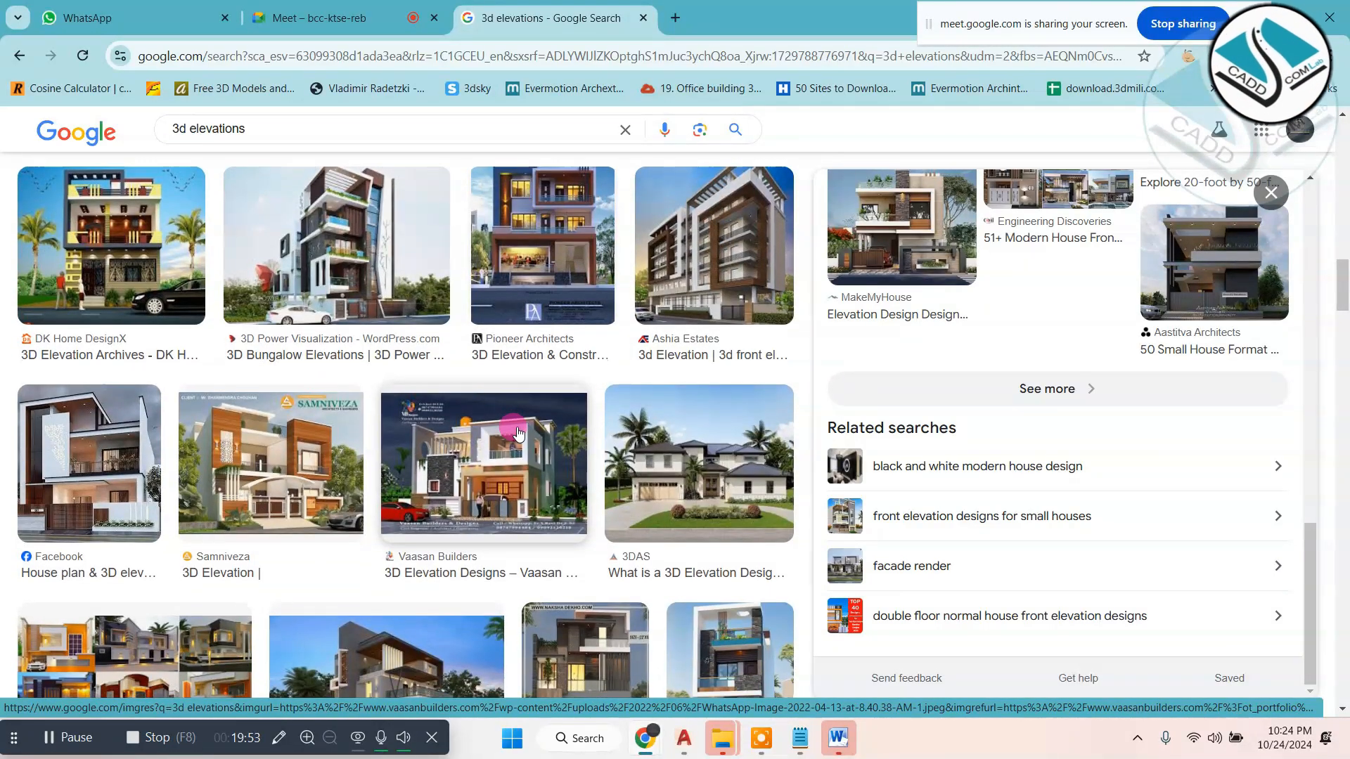
scroll(518, 431, "down", 3)
scroll(517, 434, "down", 8)
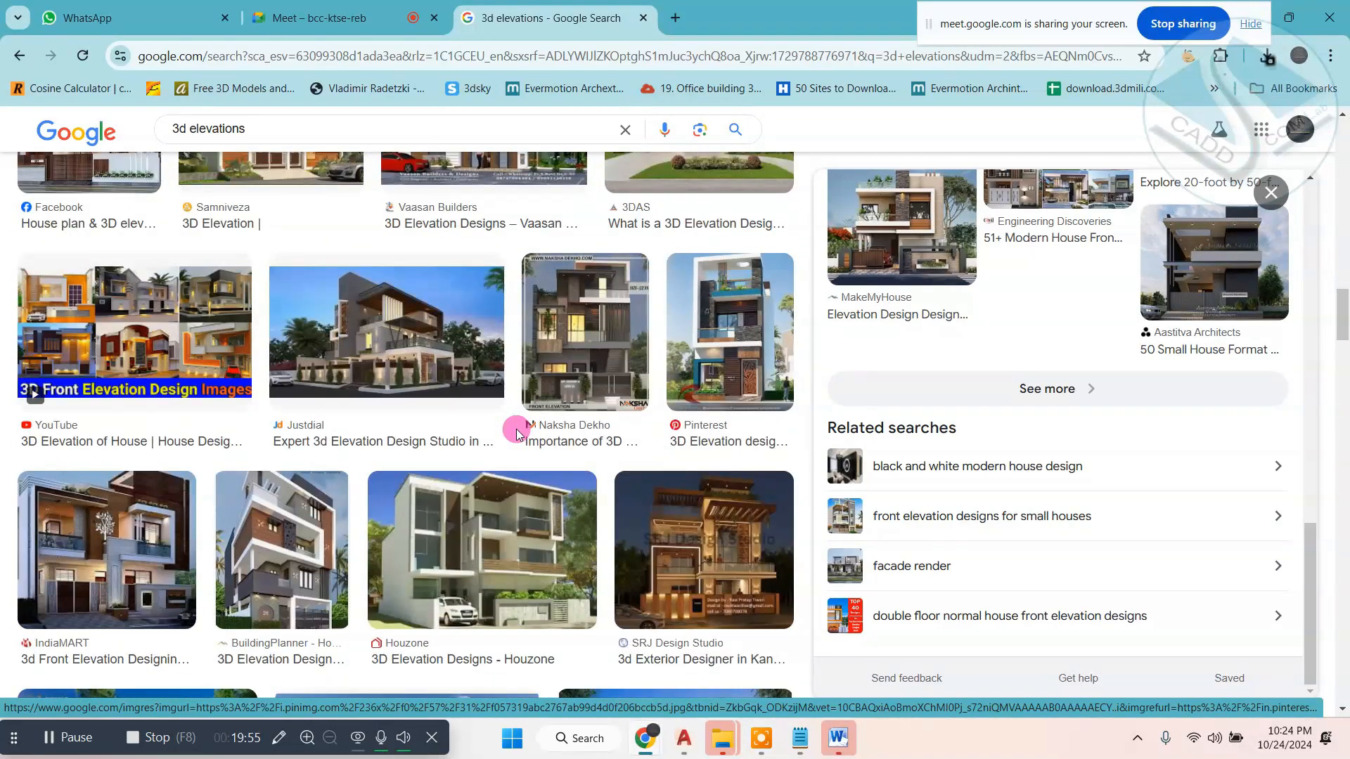
scroll(654, 455, "down", 3)
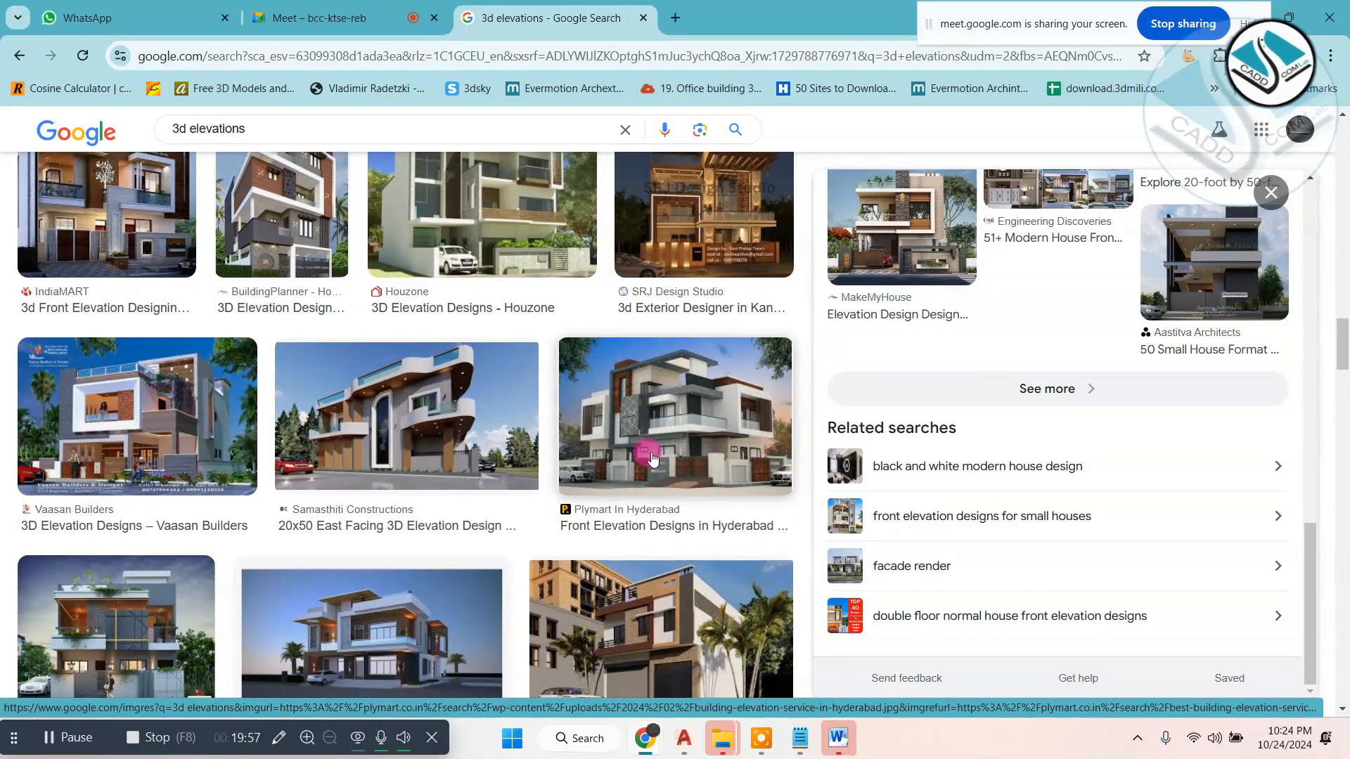
scroll(622, 481, "down", 4)
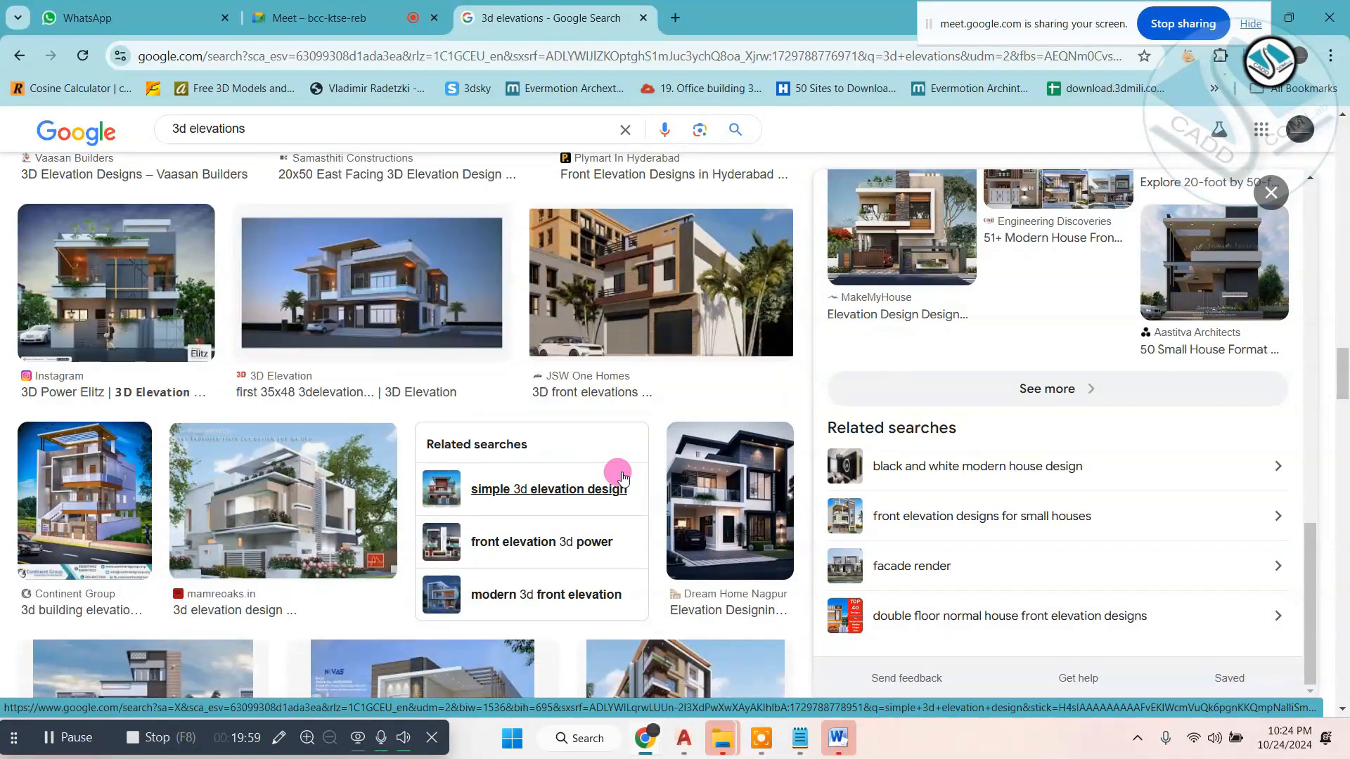
scroll(623, 475, "down", 3)
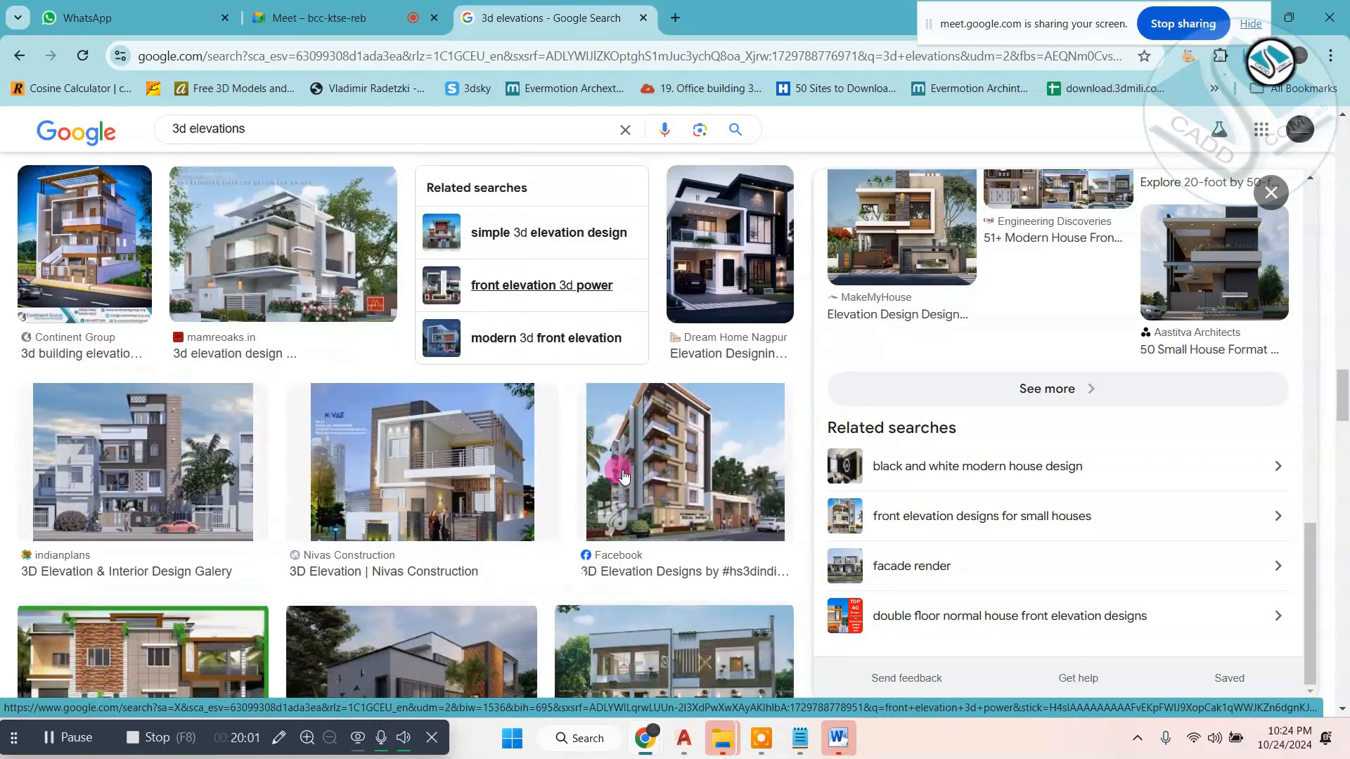
- Try to save the Dream Home Nagpur elevation picture from a new tab as the WEBP file "Elevation-Designing-1"
left_click(715, 246)
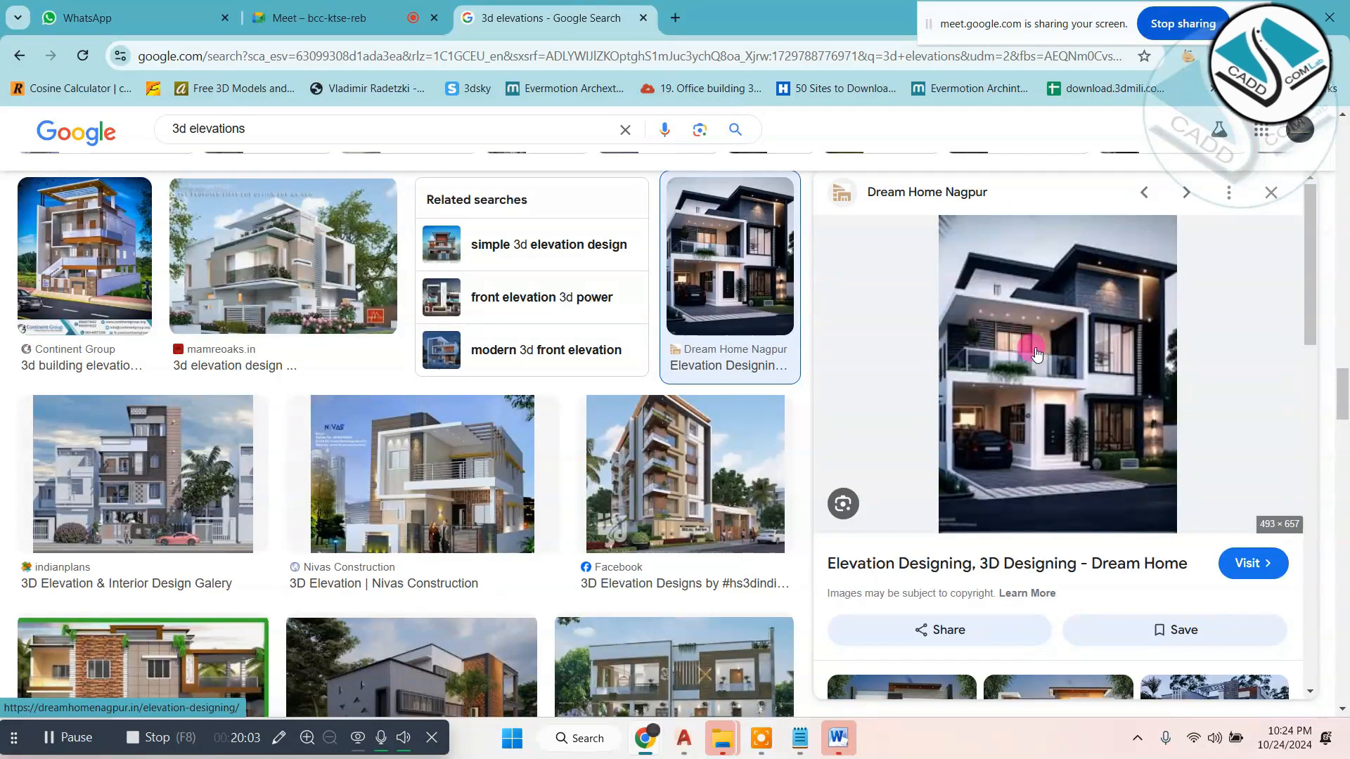
right_click(1090, 303)
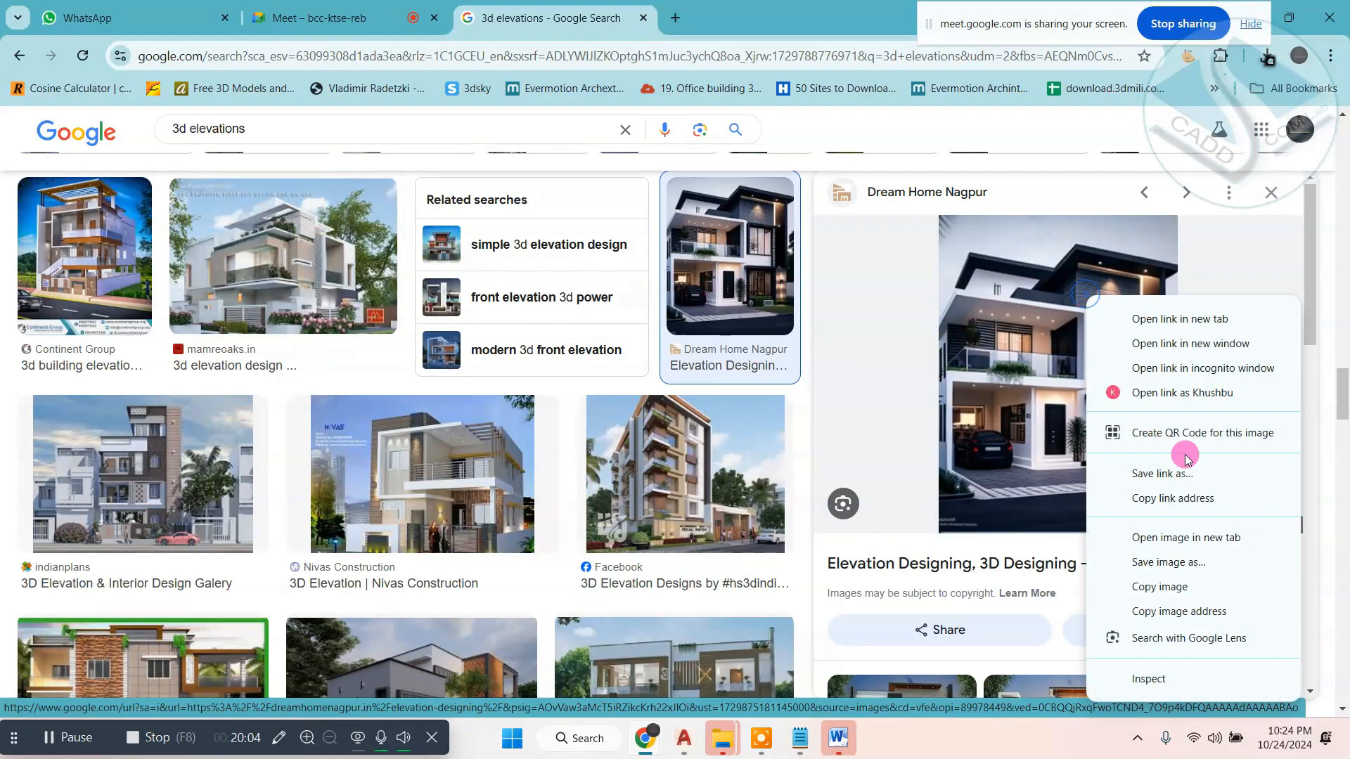
left_click(1191, 542)
left_click(808, 9)
right_click(783, 263)
left_click(804, 291)
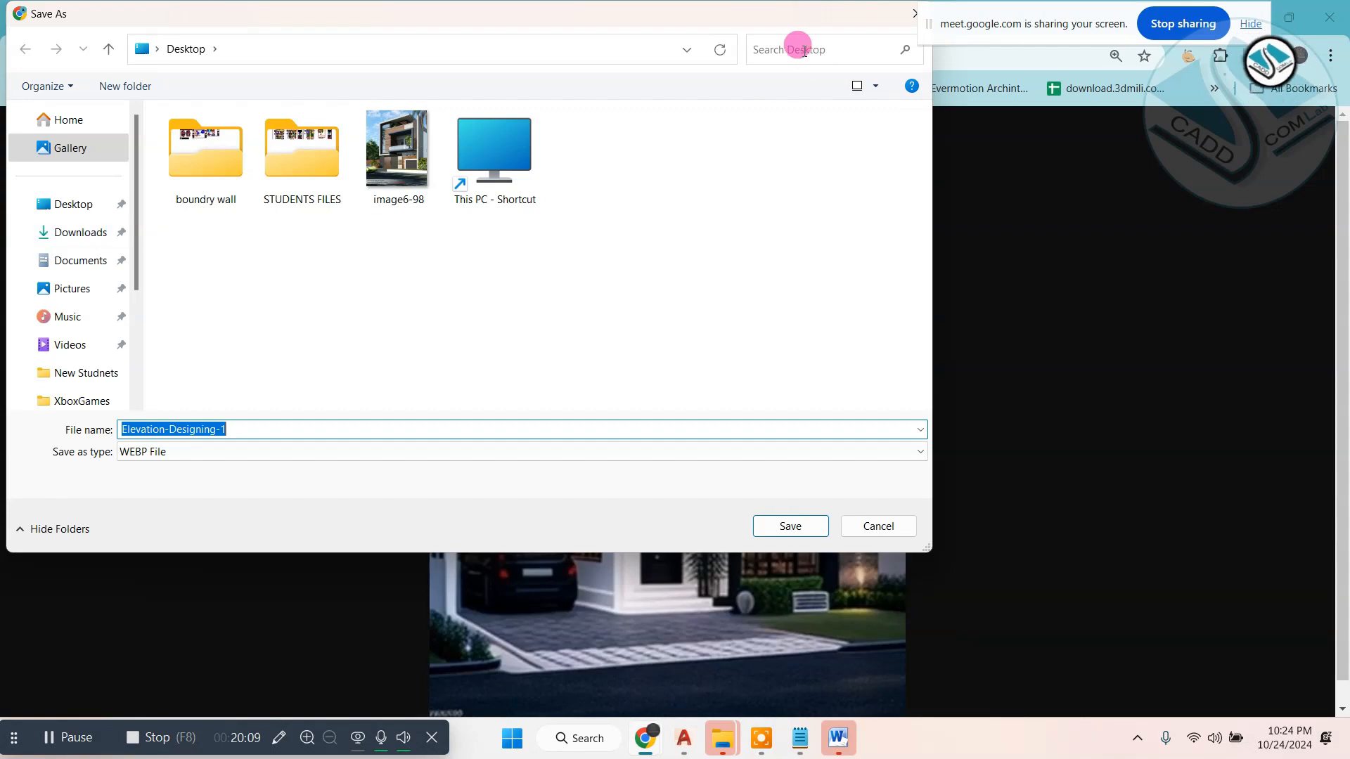
left_click_drag(872, 0, 807, 59)
left_click(855, 70)
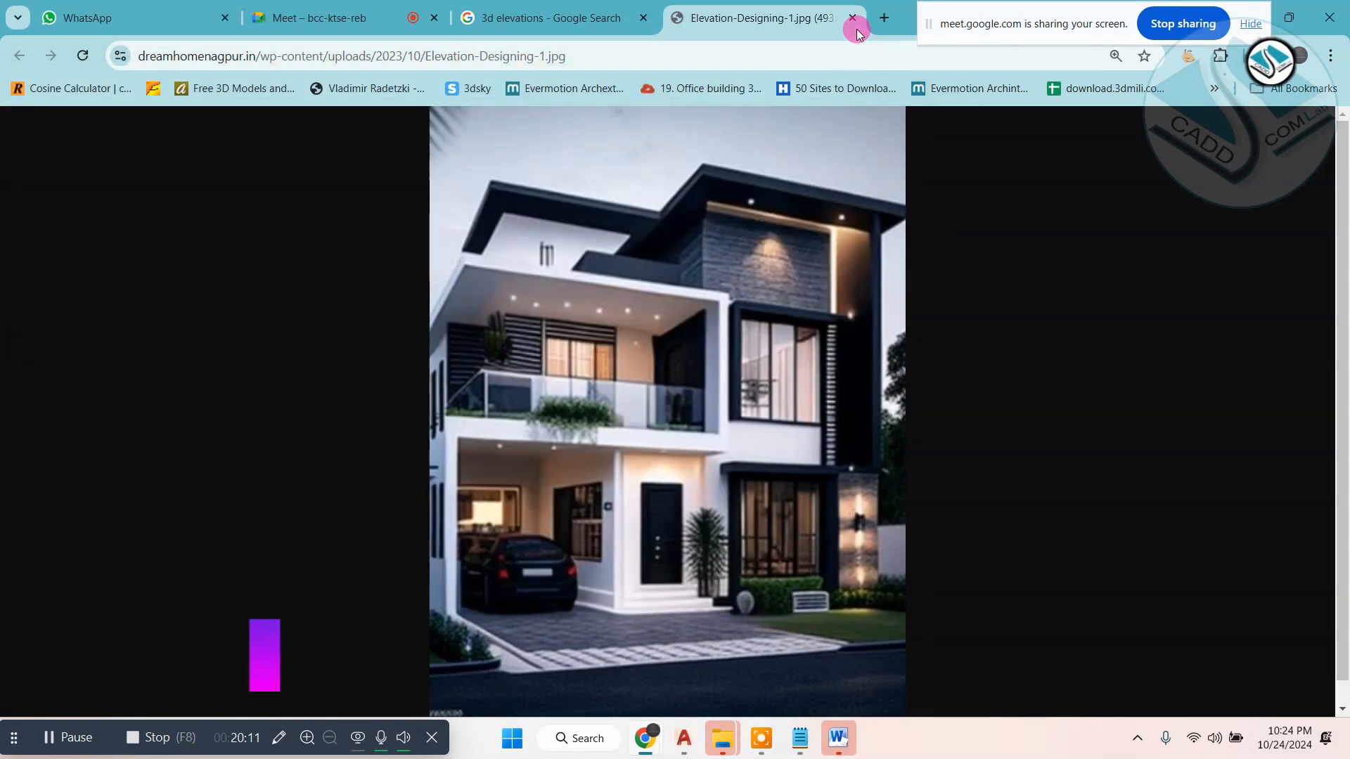
left_click(852, 17)
- Find the MakeMyHouse modern 3D elevation among the image results and open its picture in a new tab
scroll(516, 335, "down", 5)
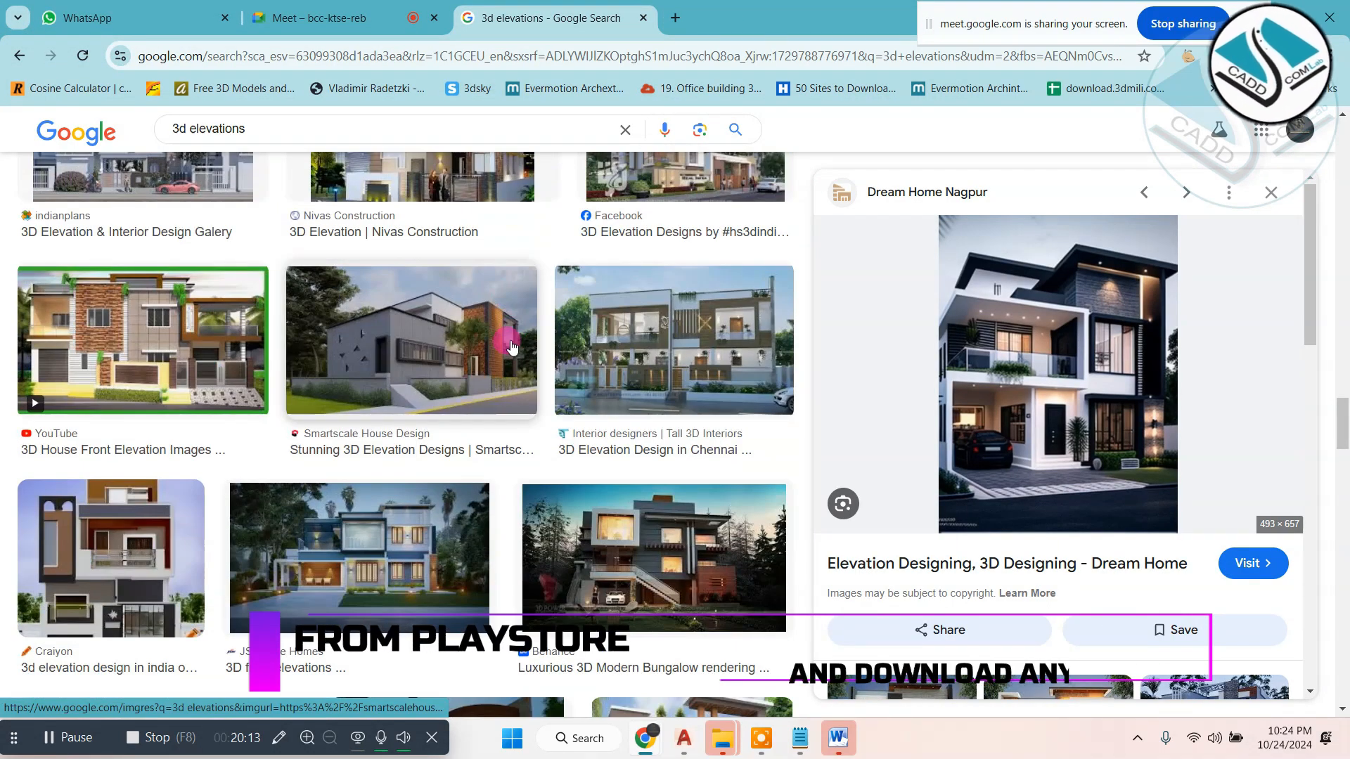
scroll(515, 336, "down", 3)
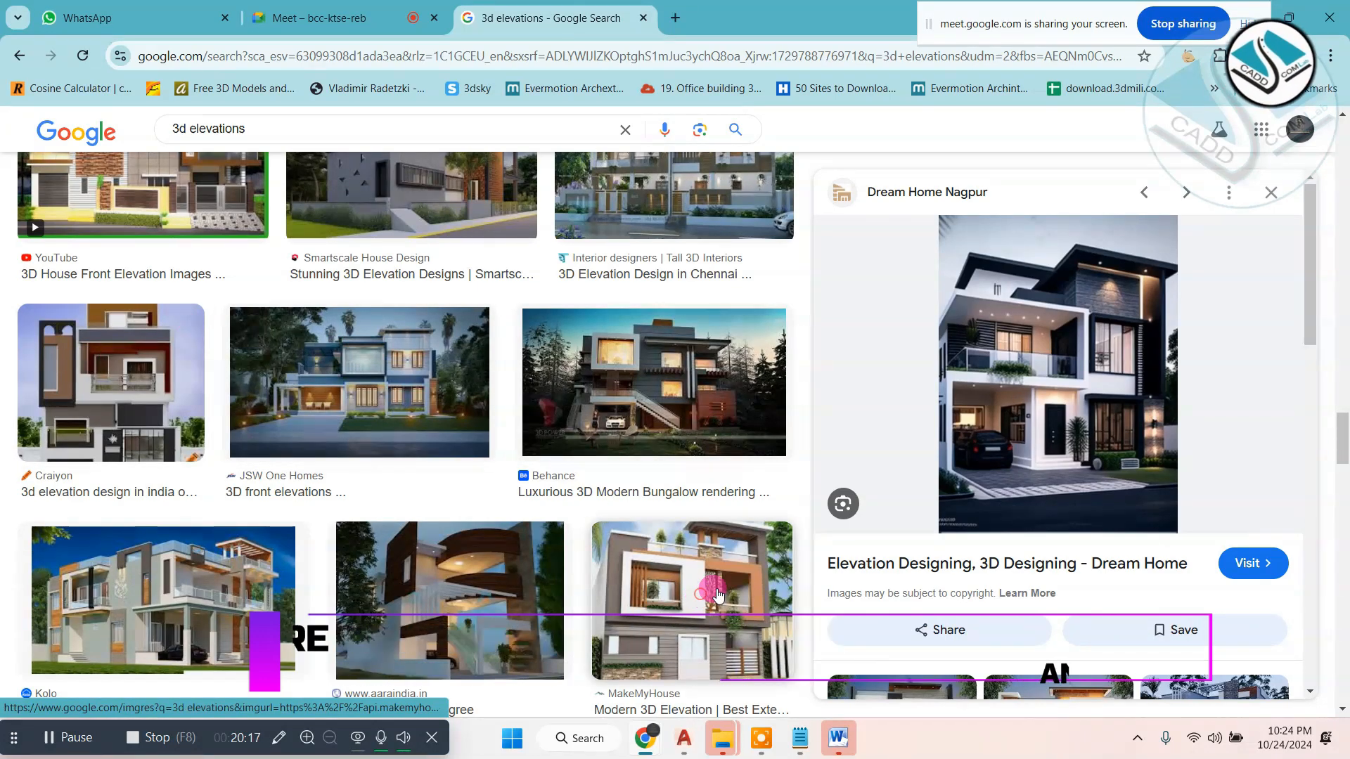
left_click(692, 576)
right_click(1061, 353)
left_click(1130, 506)
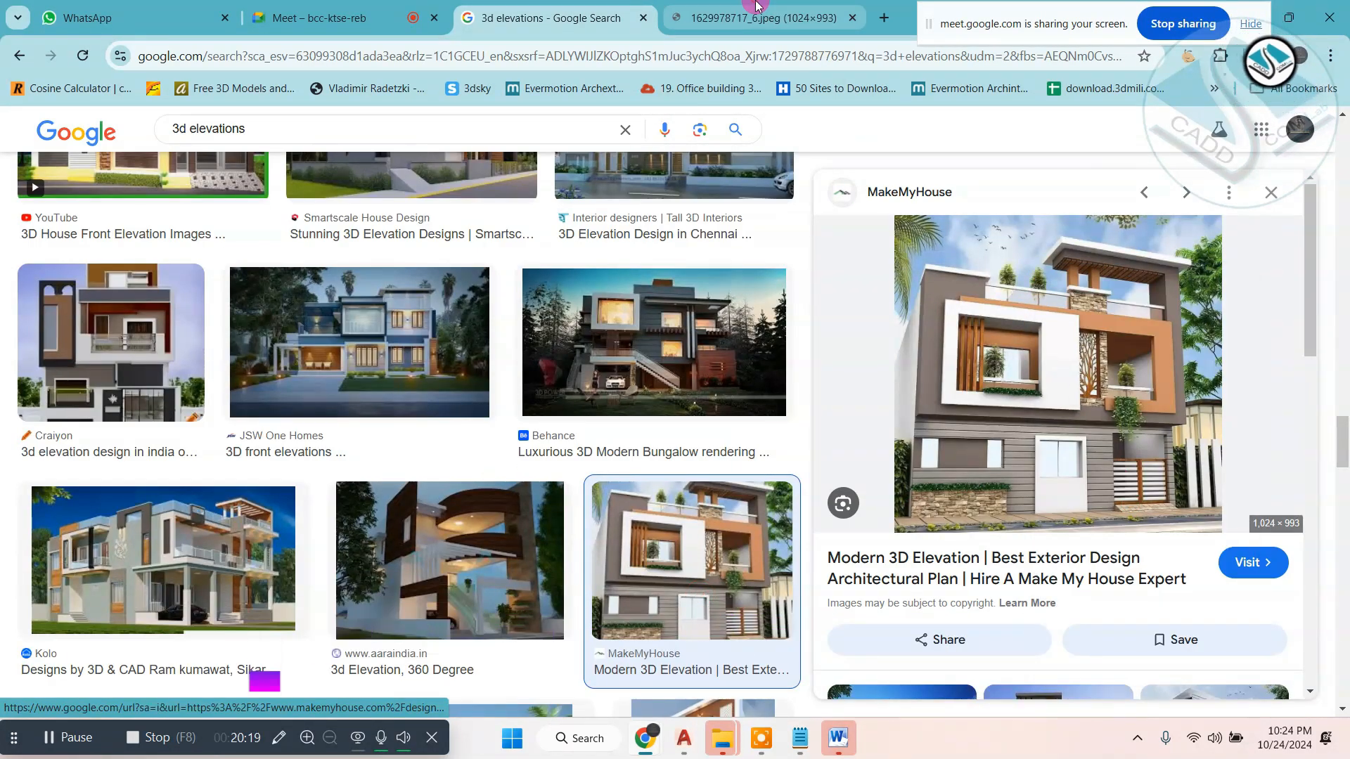
left_click(756, 17)
right_click(776, 275)
left_click(818, 299)
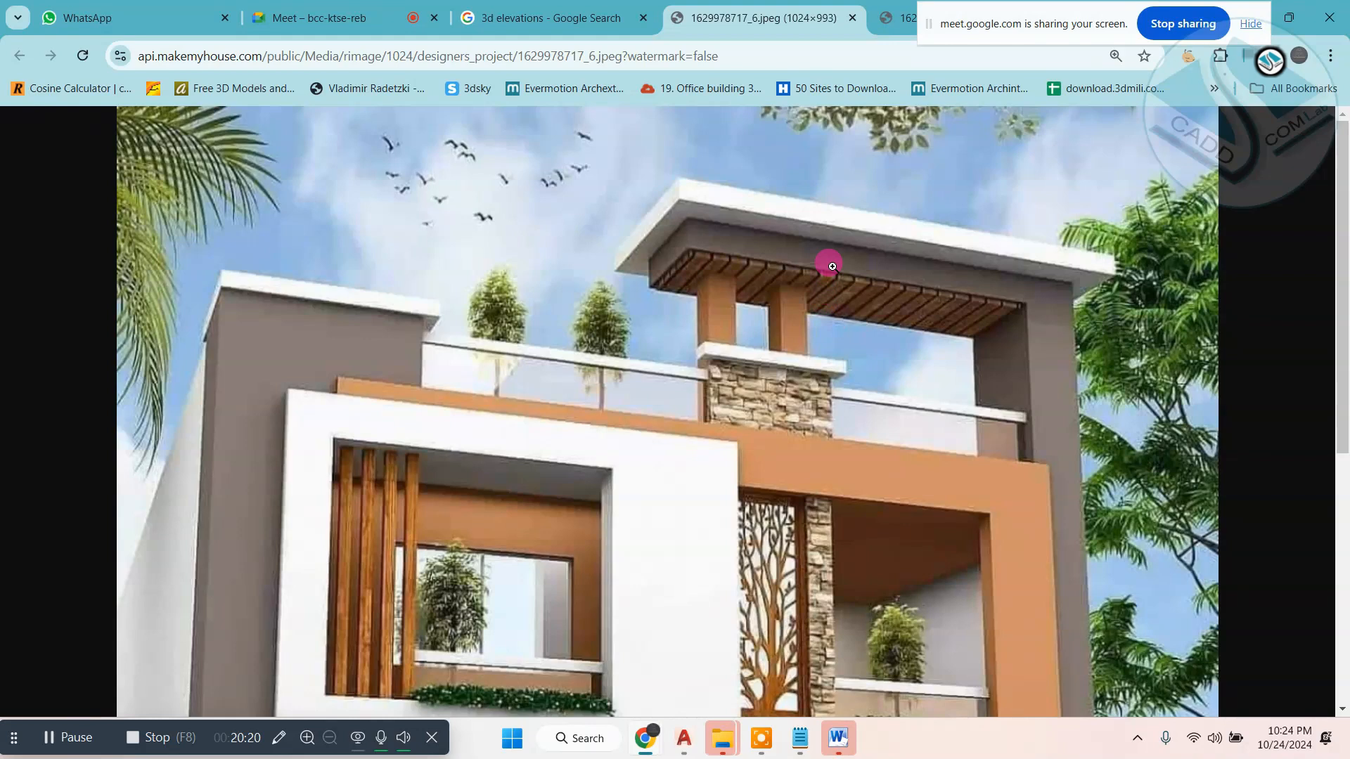
left_click(881, 14)
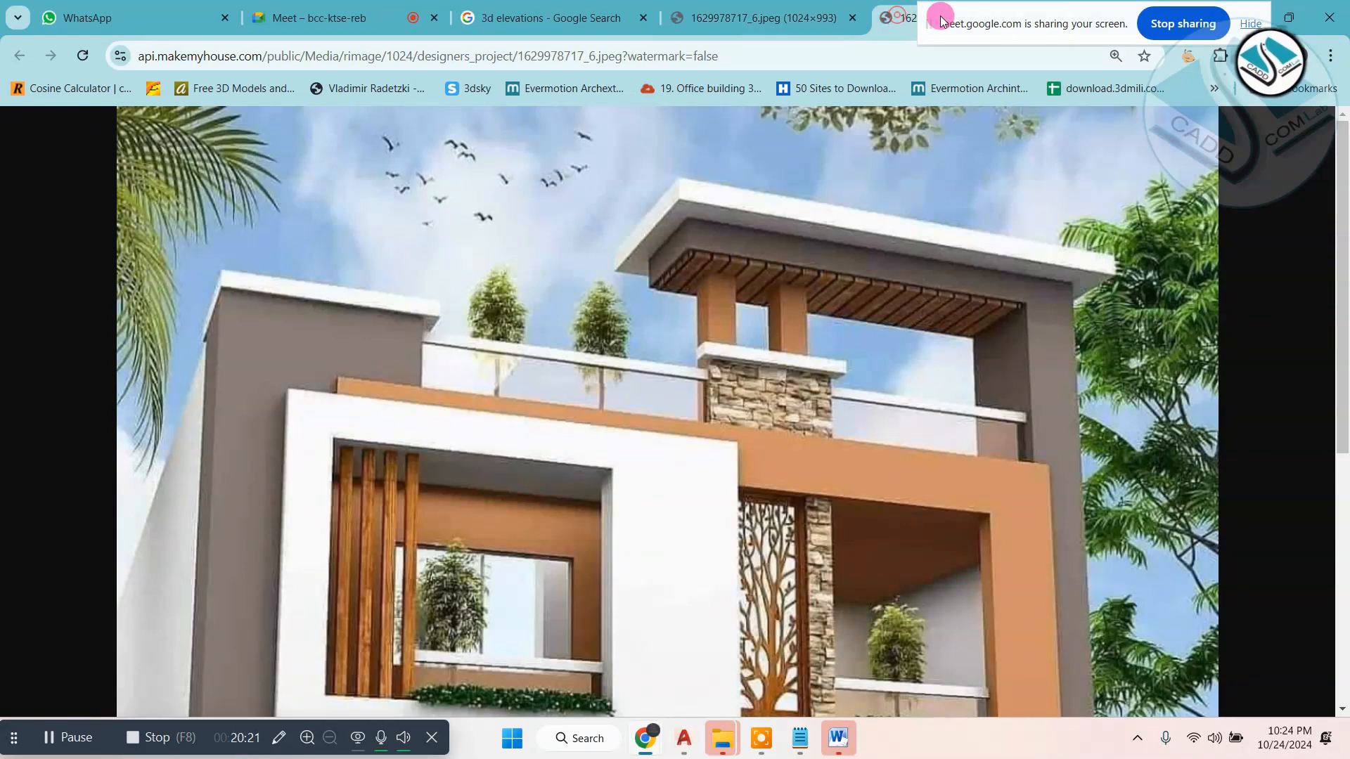
left_click(1060, 19)
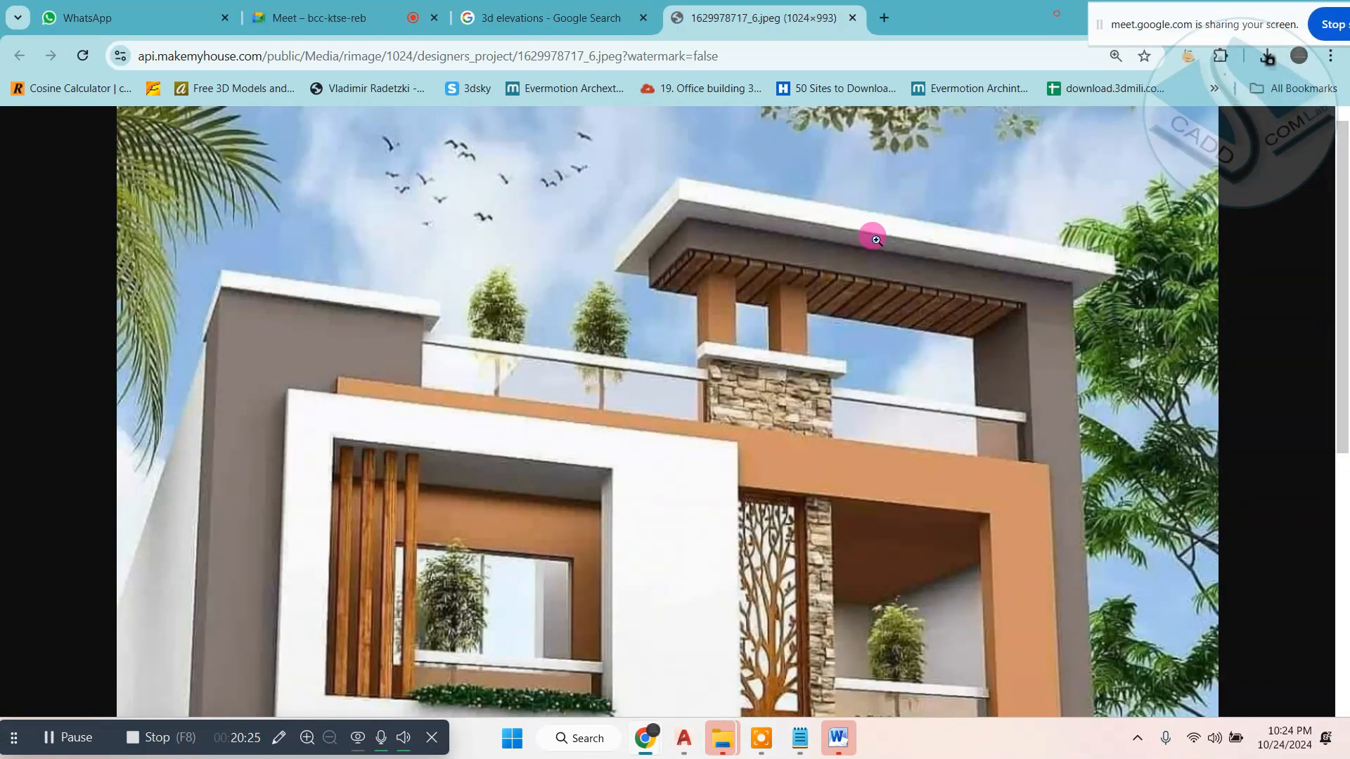
right_click(870, 247)
left_click(906, 285)
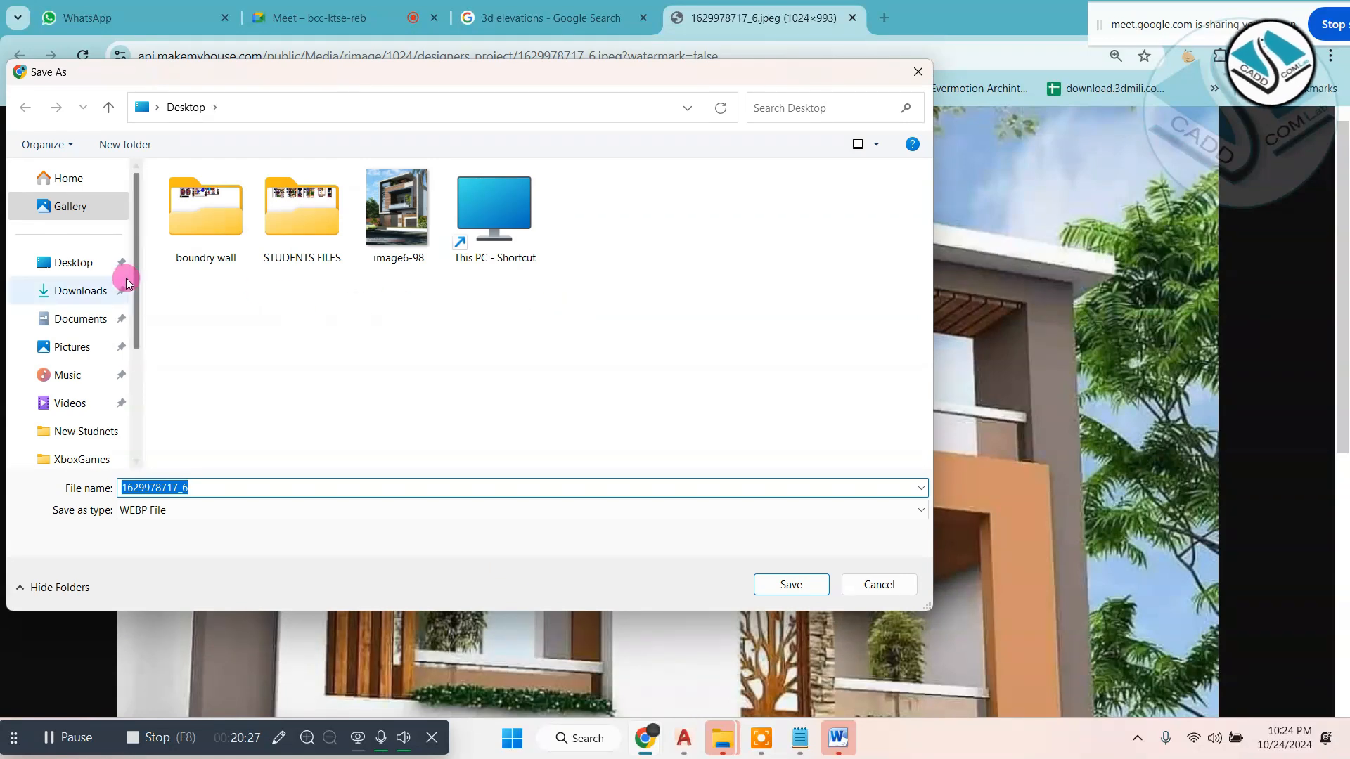
left_click(77, 264)
left_click(793, 584)
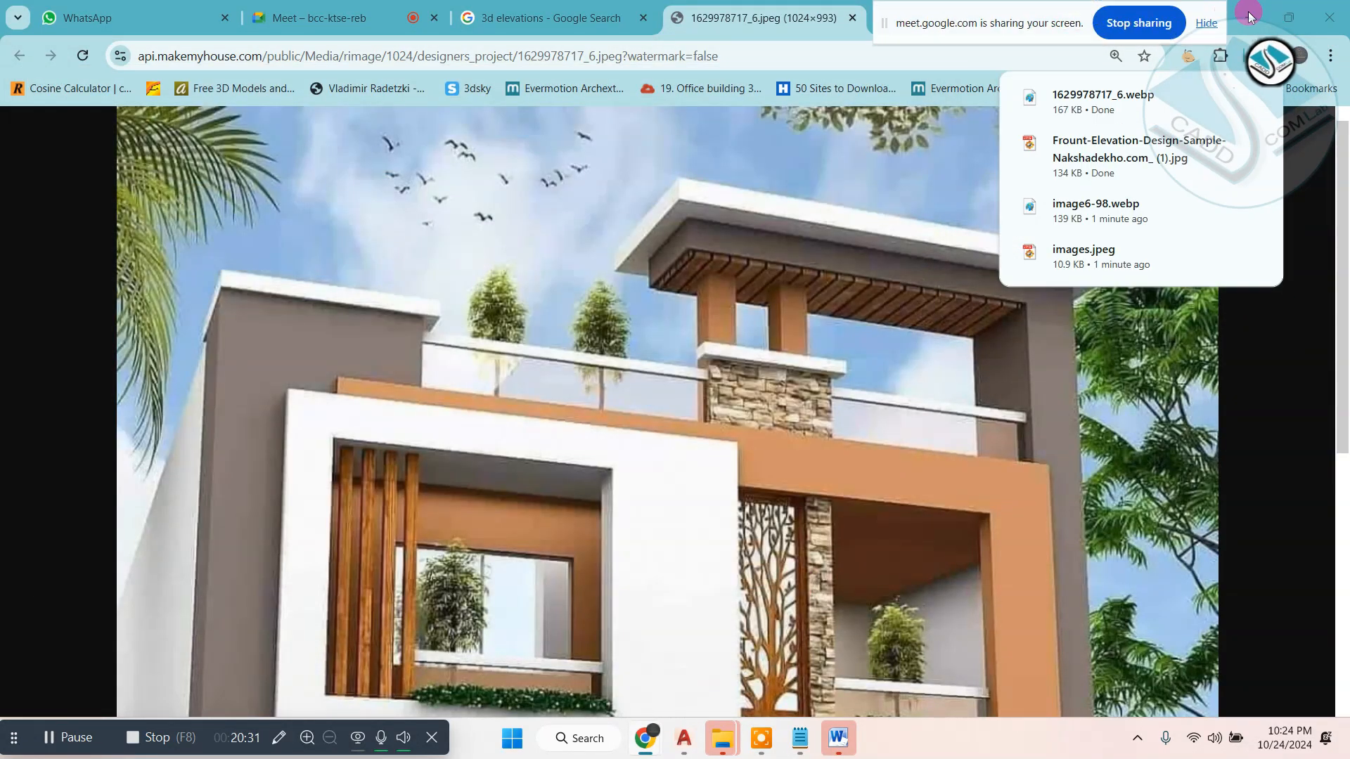
- Put away the open drawing and folder windows, close Word's activation dialog and show the desktop
key("alt+Tab")
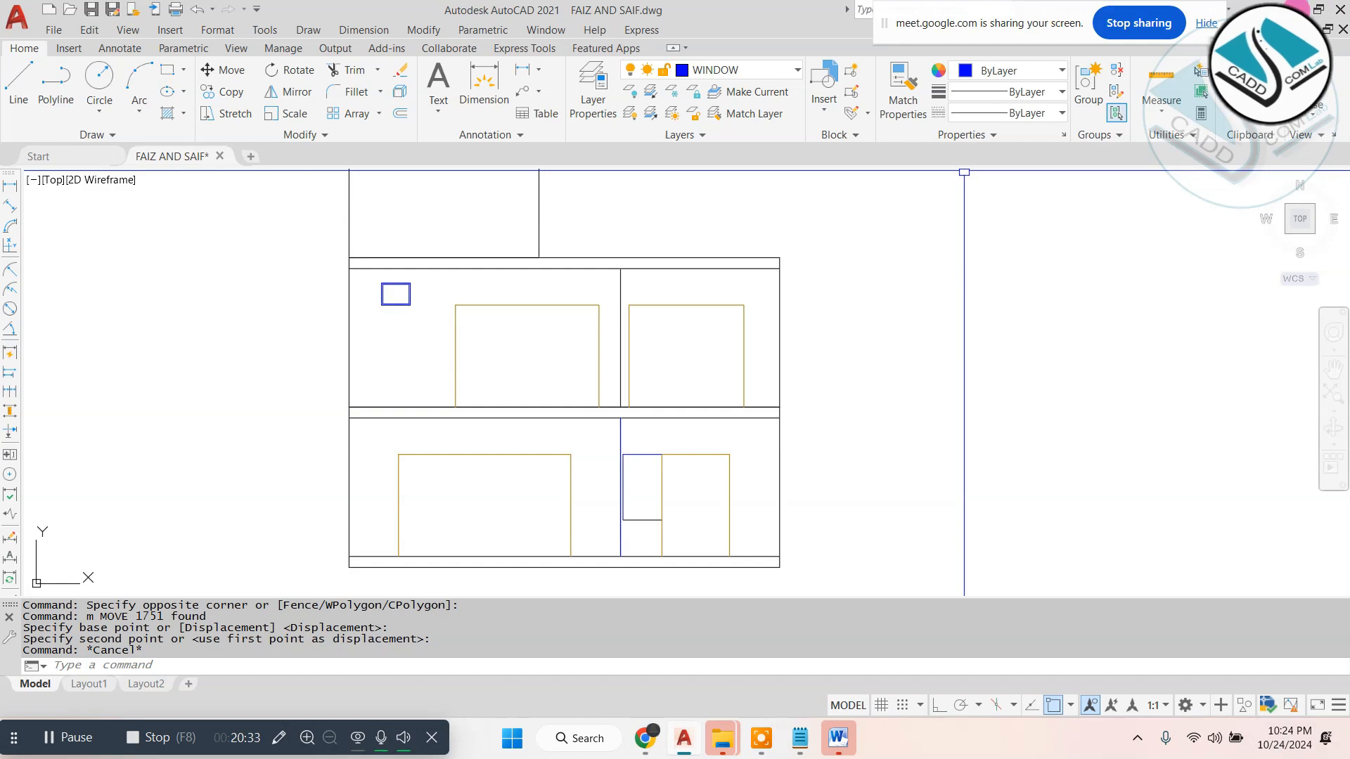
key("alt+Tab")
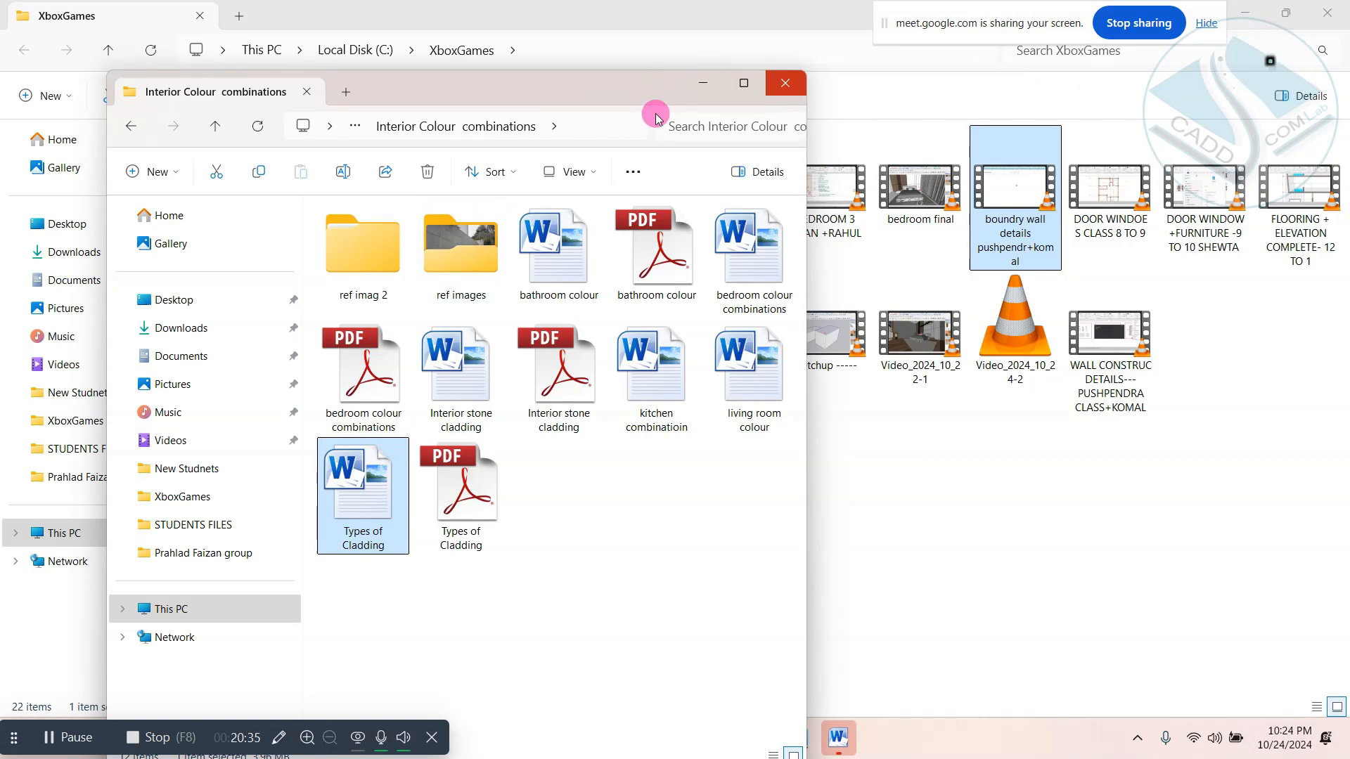
left_click(1253, 8)
left_click(709, 85)
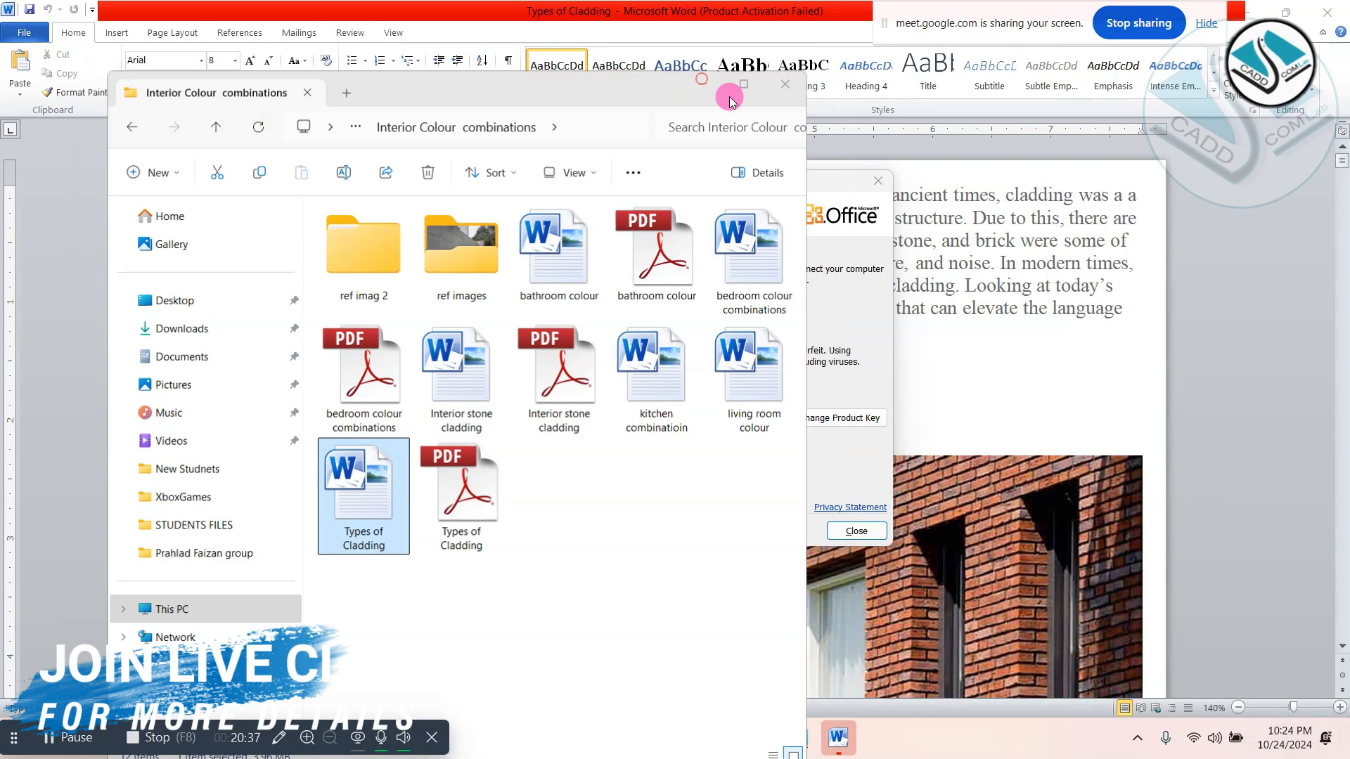
left_click(877, 181)
key("super+d")
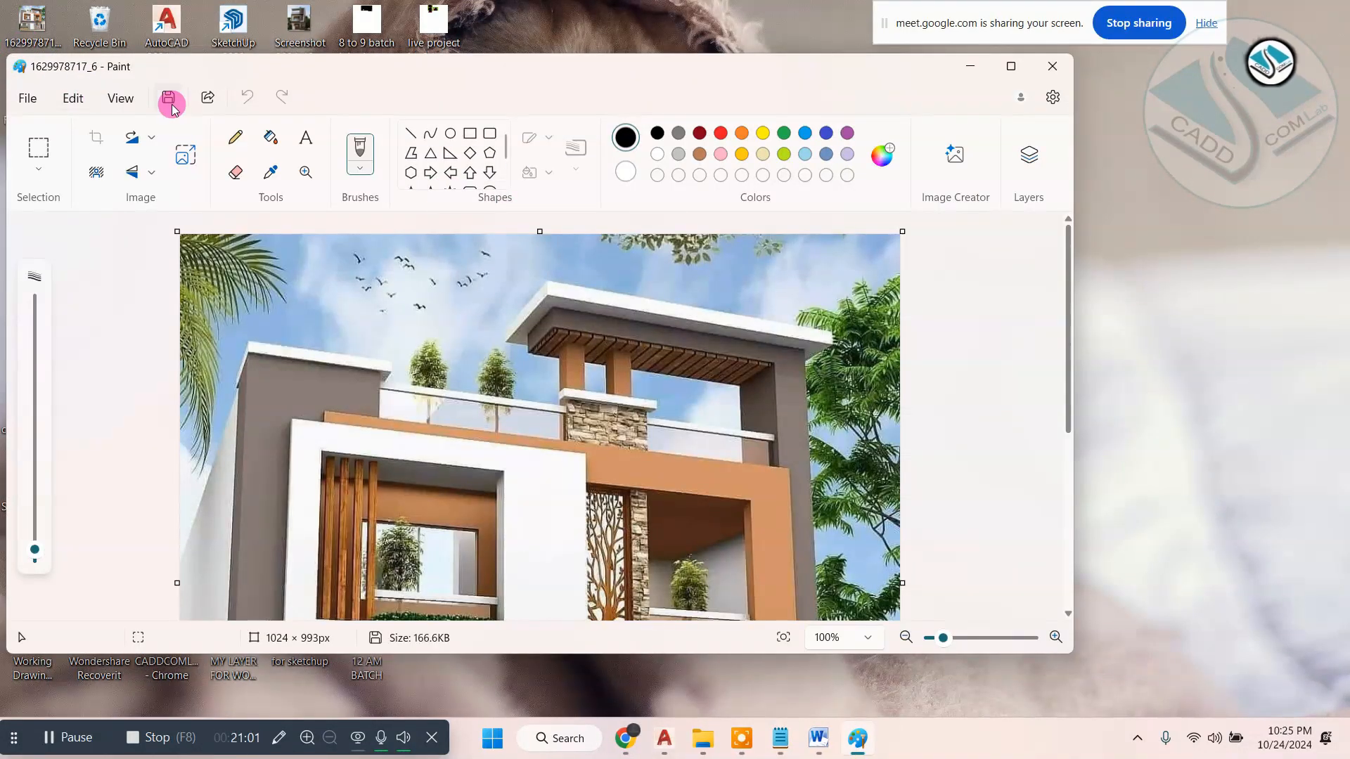
- Save the white-and-orange elevation picture to the Desktop as the PNG file "ele" and close it
left_click(169, 98)
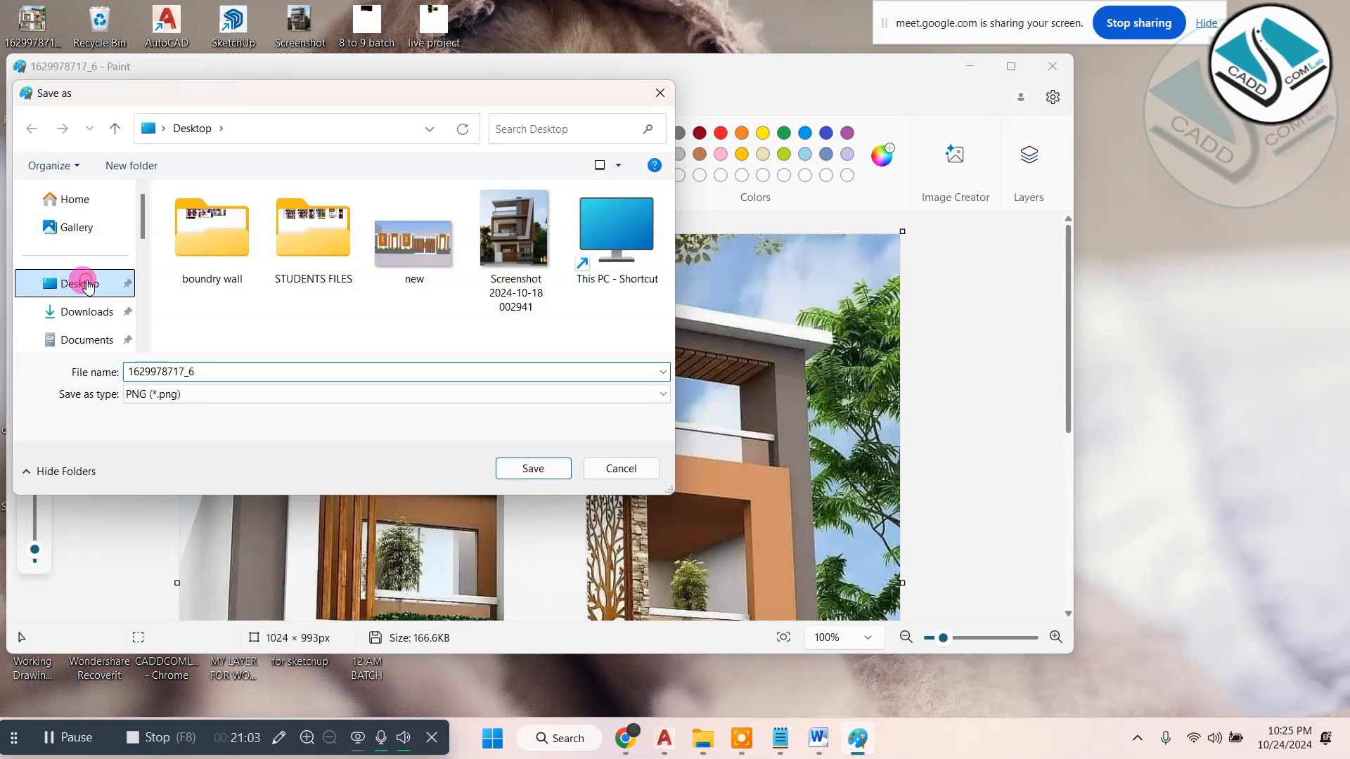
left_click(232, 394)
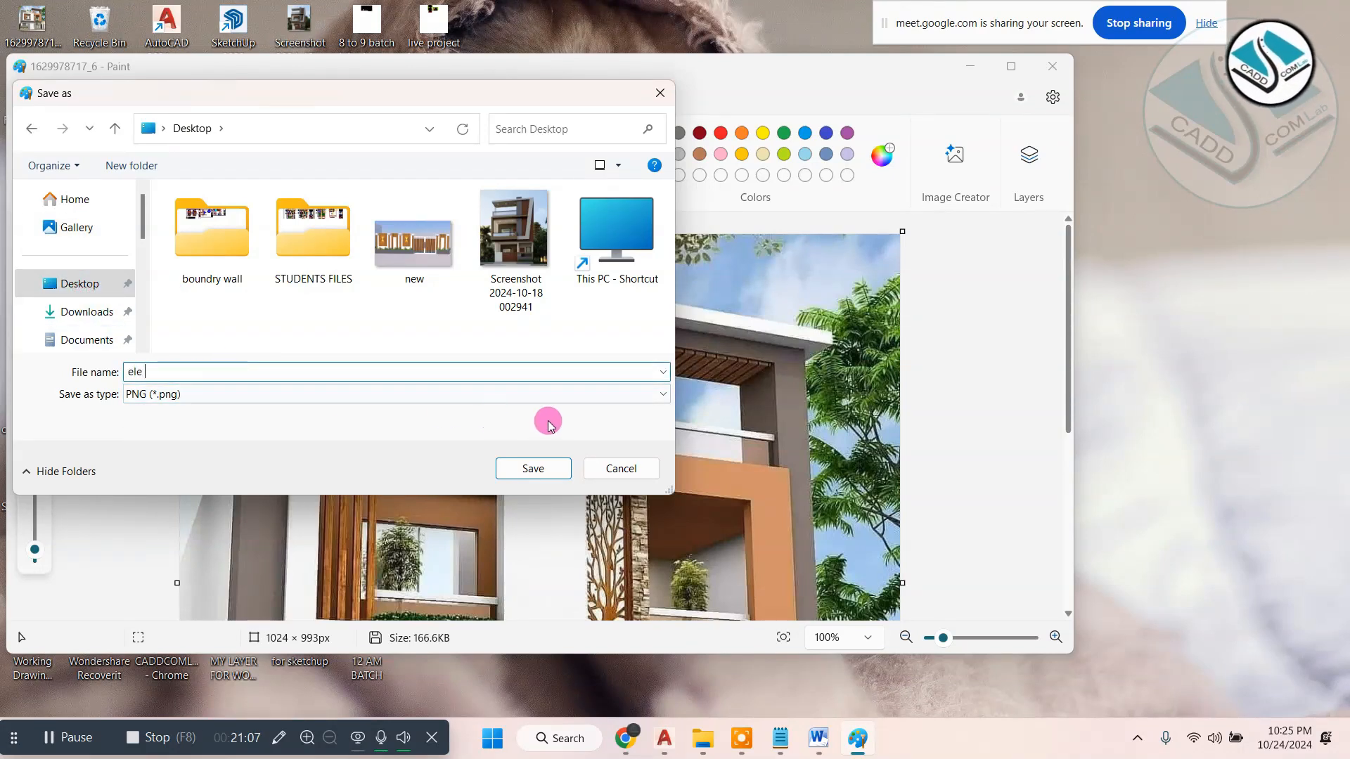
left_click(533, 469)
left_click(1053, 67)
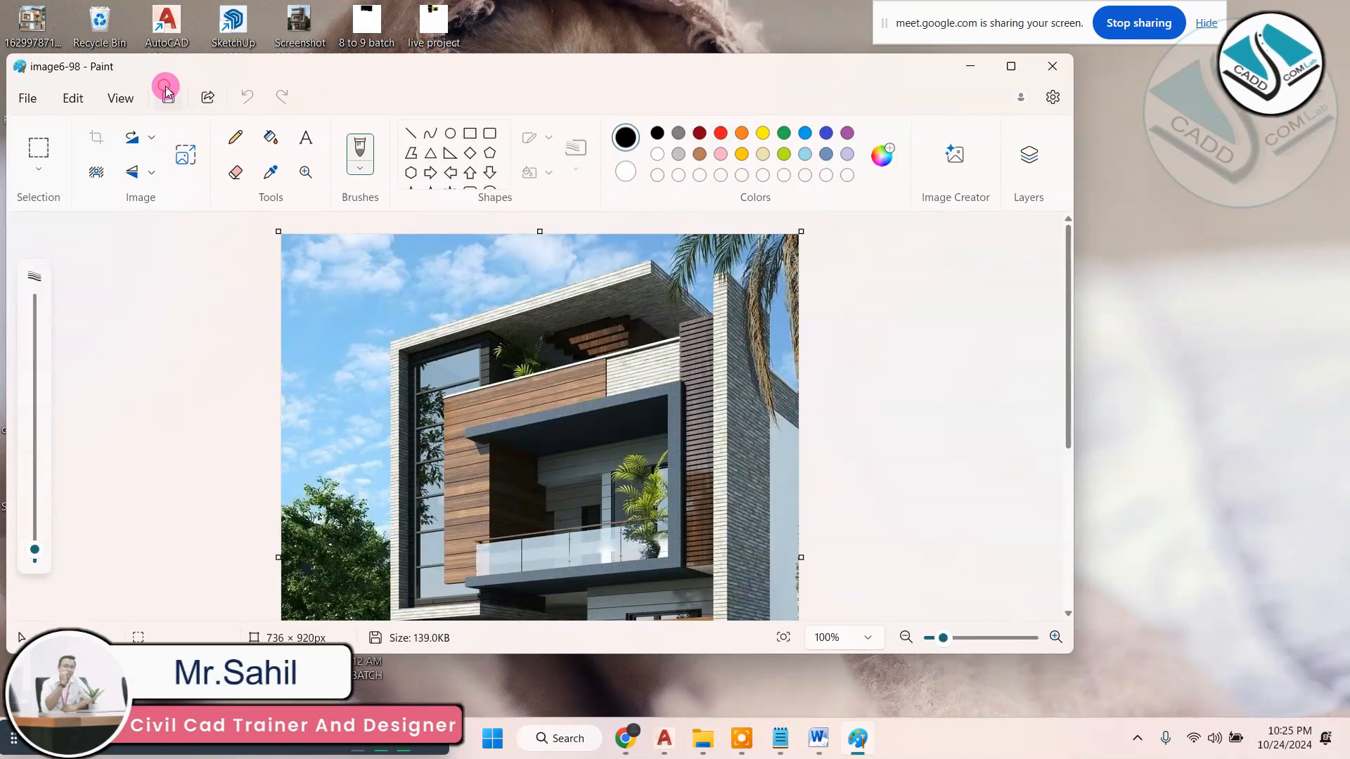
- Save the "image6-98" elevation picture to the Desktop as the PNG file "ele 23" and close Paint
left_click(168, 95)
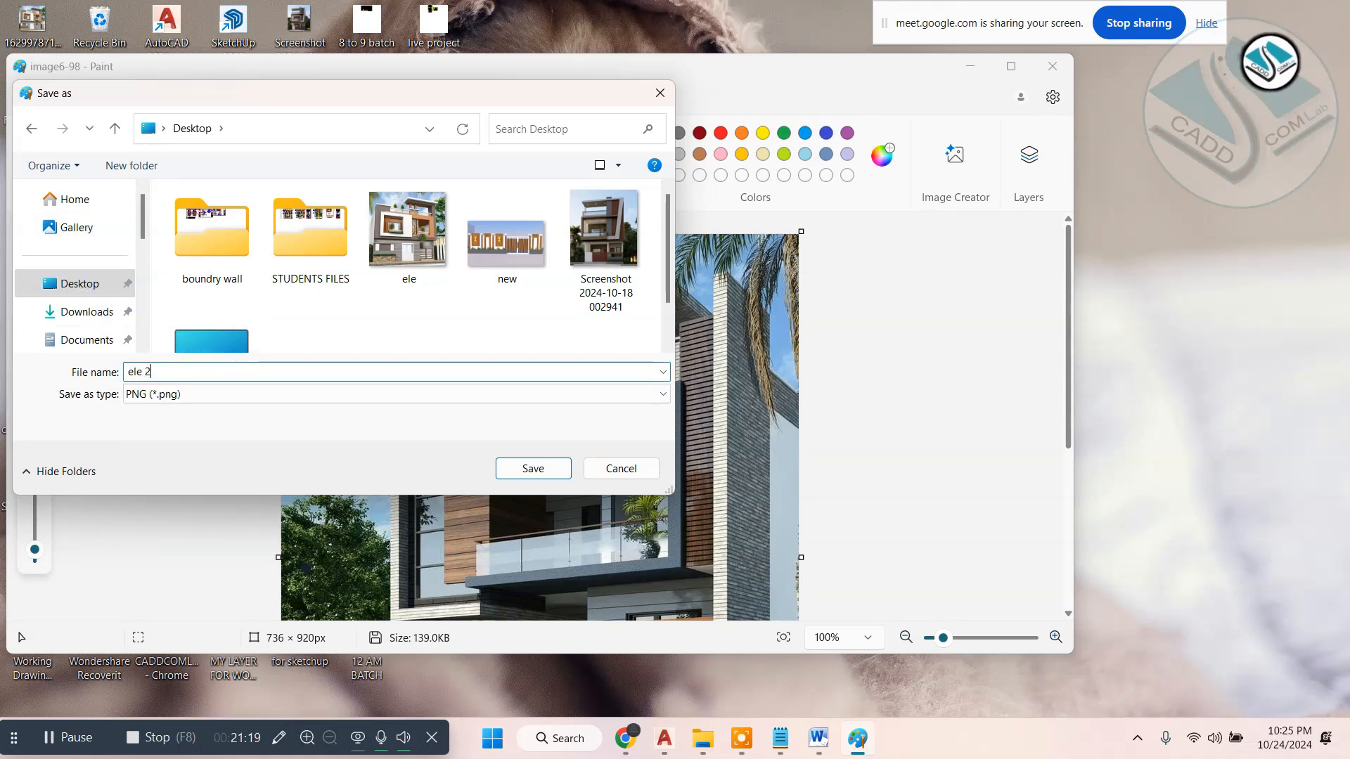
left_click(547, 478)
left_click(1060, 69)
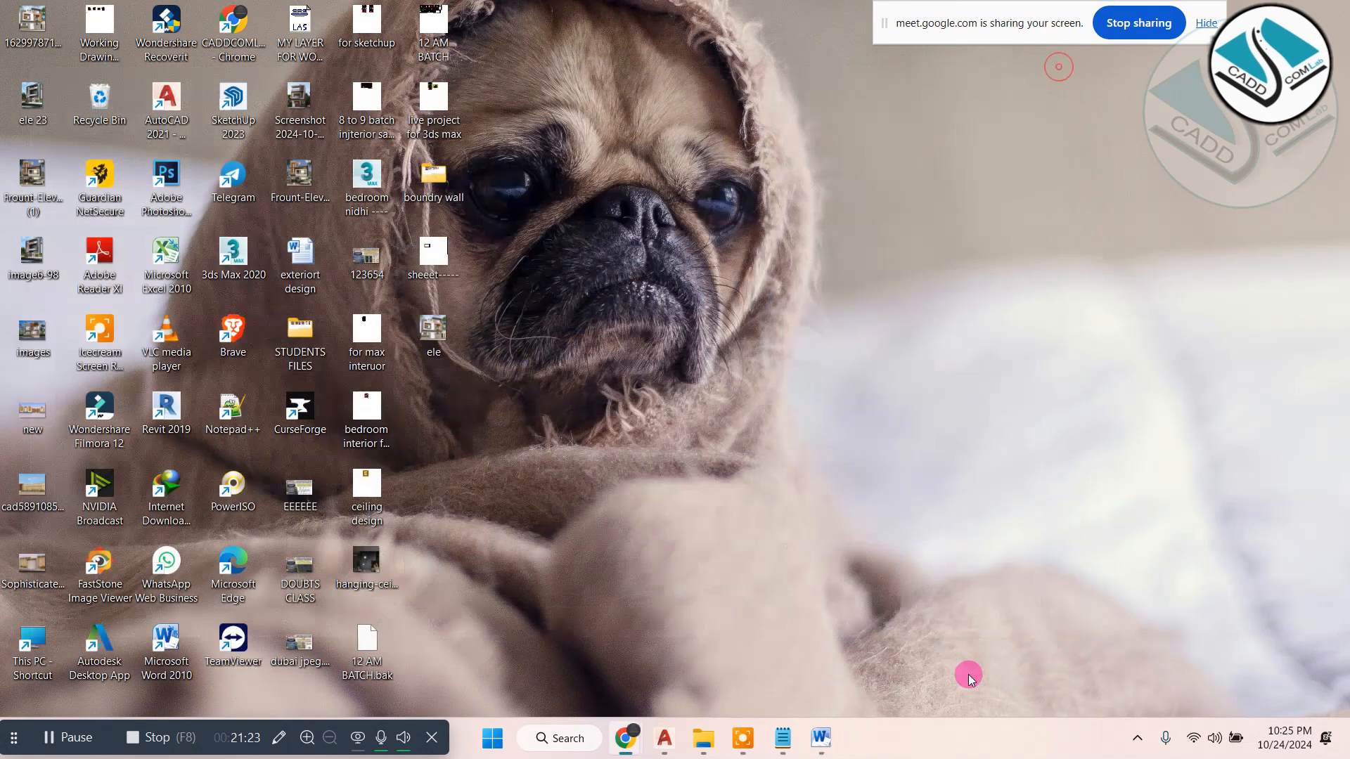
- Switch to AutoCAD and attach the raster image "ele 23" beside the stacked front elevation, picking its insertion point and scale on screen
left_click(684, 739)
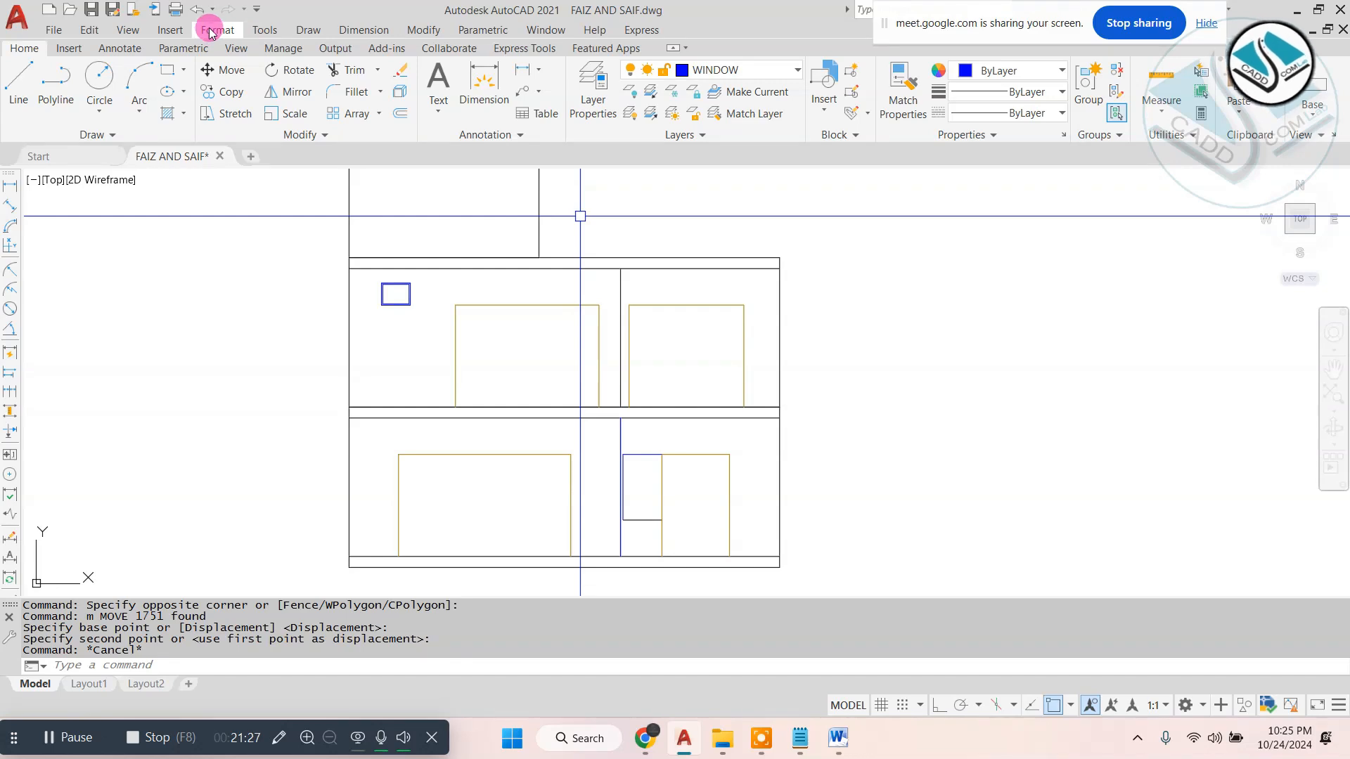
left_click(173, 27)
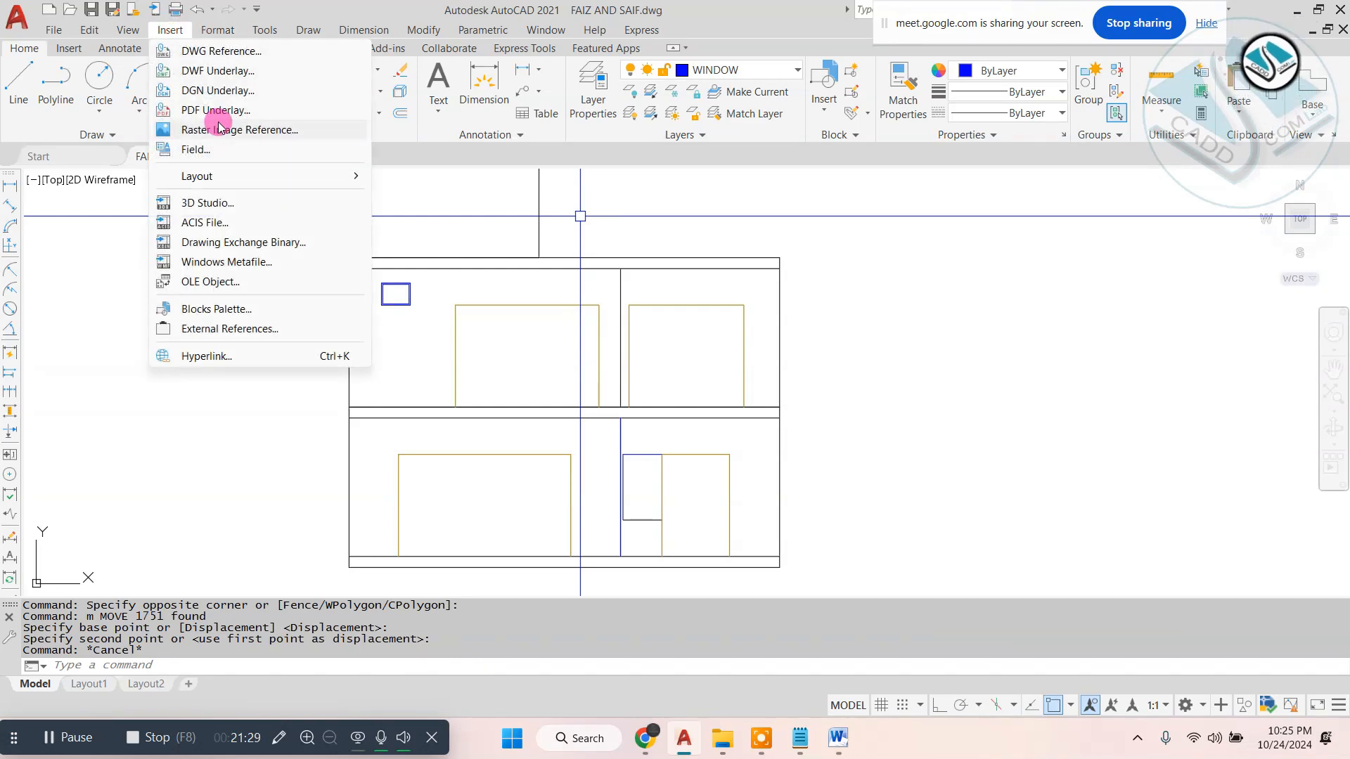
left_click(240, 130)
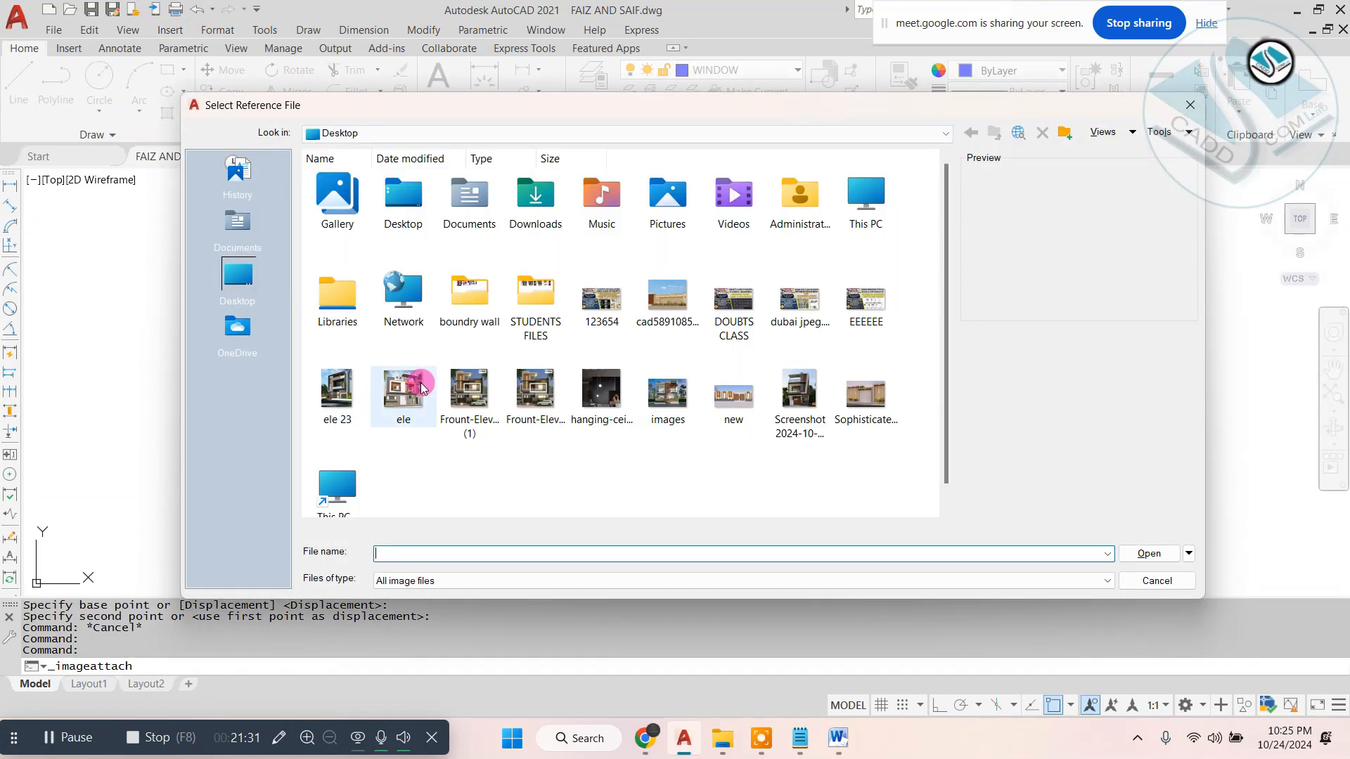
double_click(311, 382)
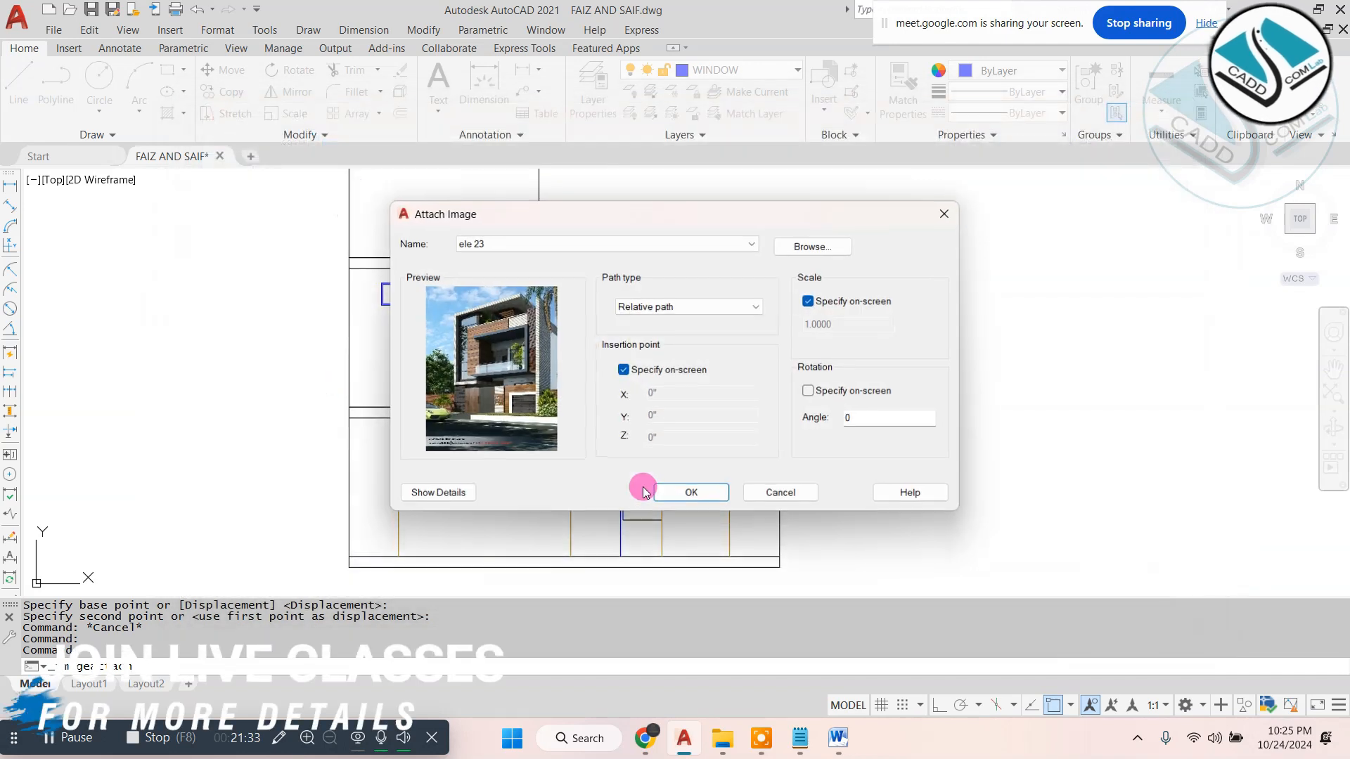
left_click(687, 495)
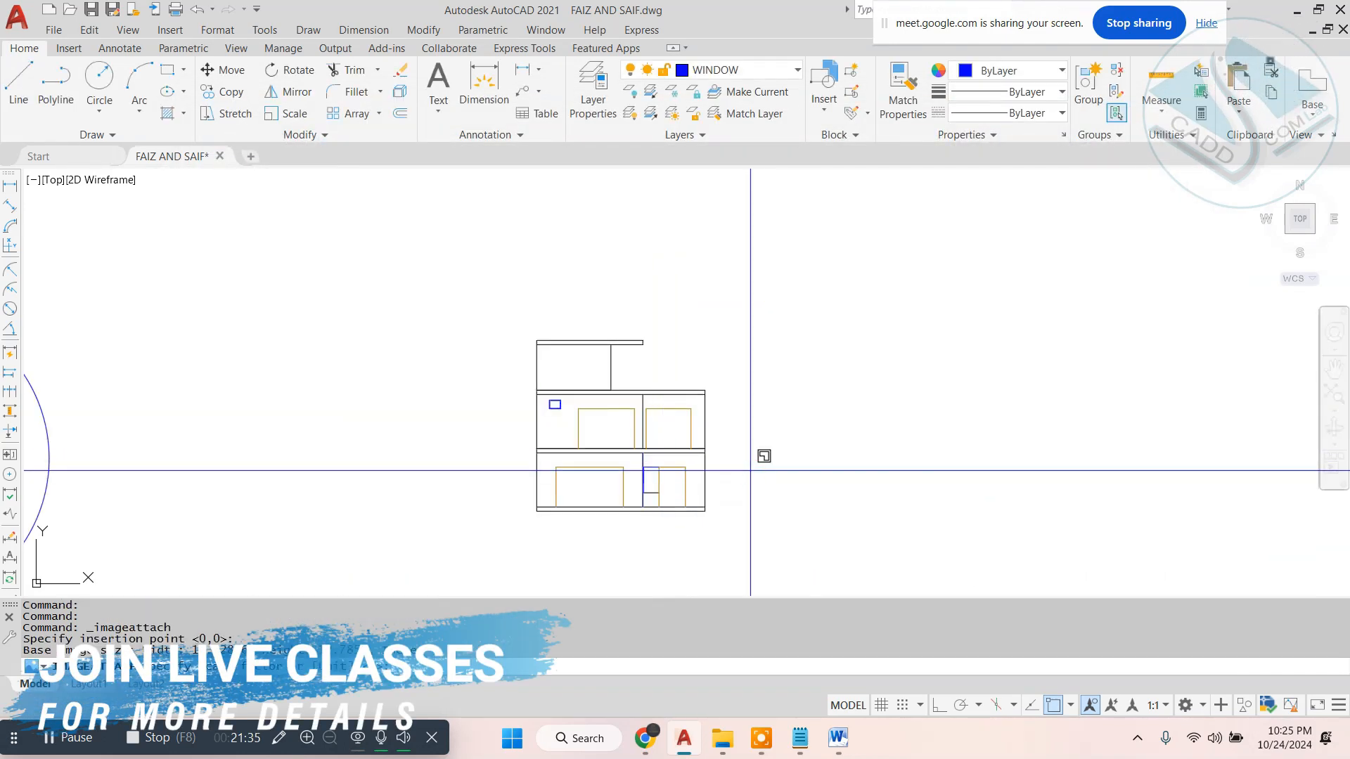
left_click(751, 470)
left_click(781, 451)
- Move the "ele 23" image to the left side of the front elevation
left_click(1067, 364)
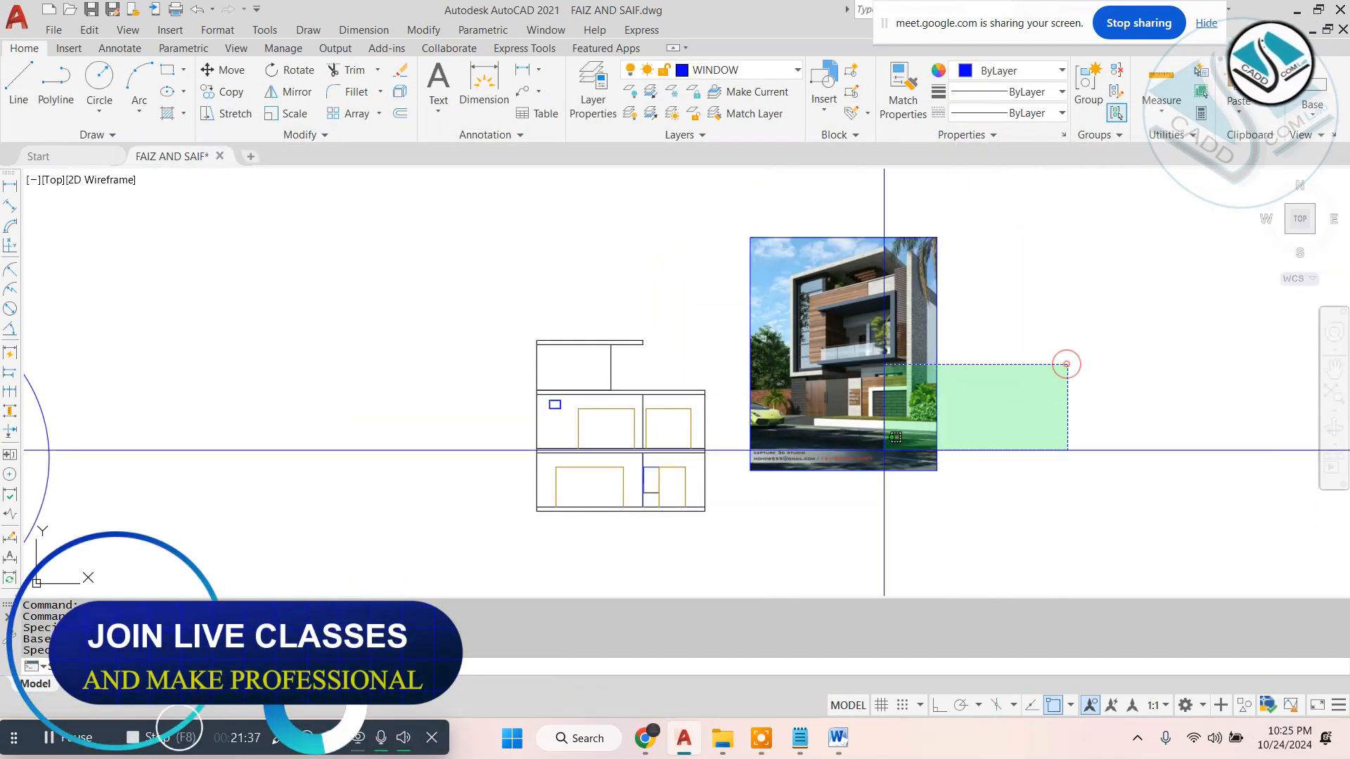
left_click(884, 450)
type("m")
key("Return")
left_click(863, 348)
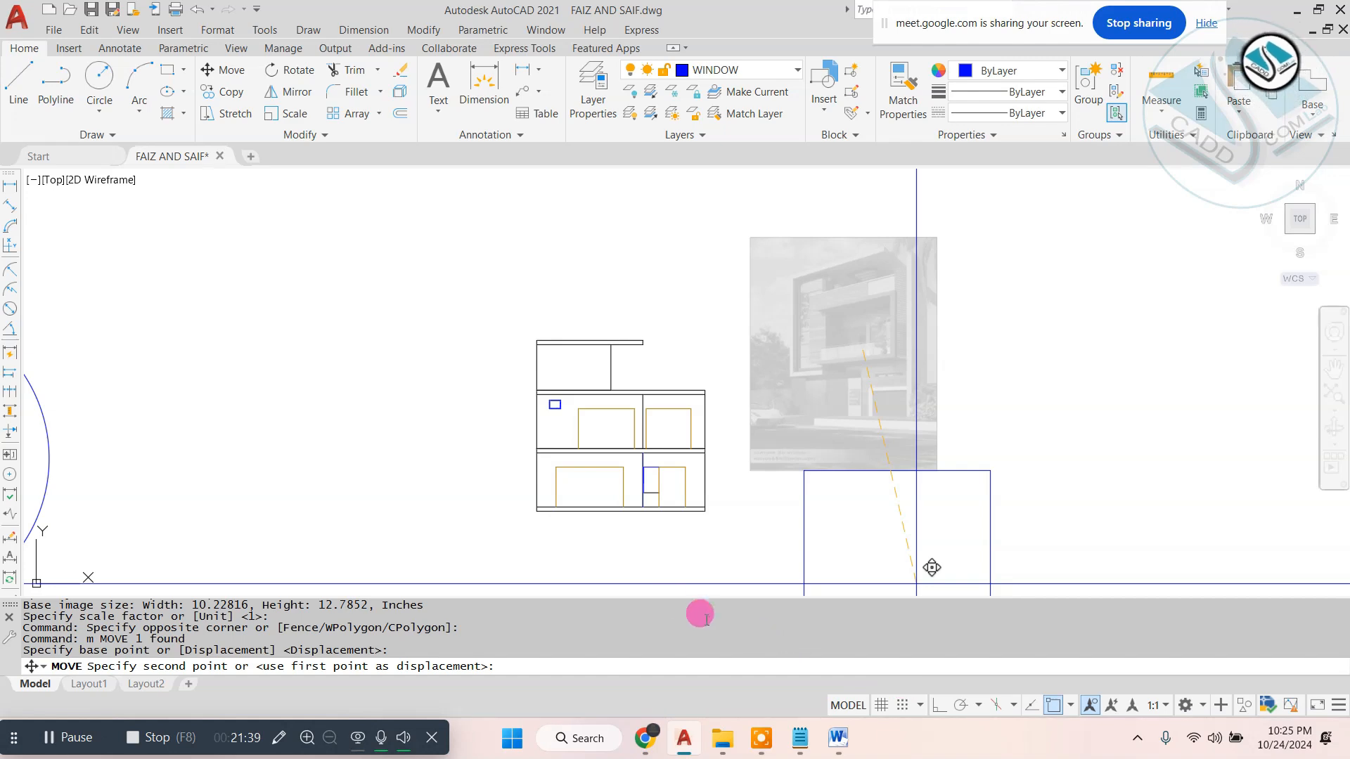
left_click(436, 406)
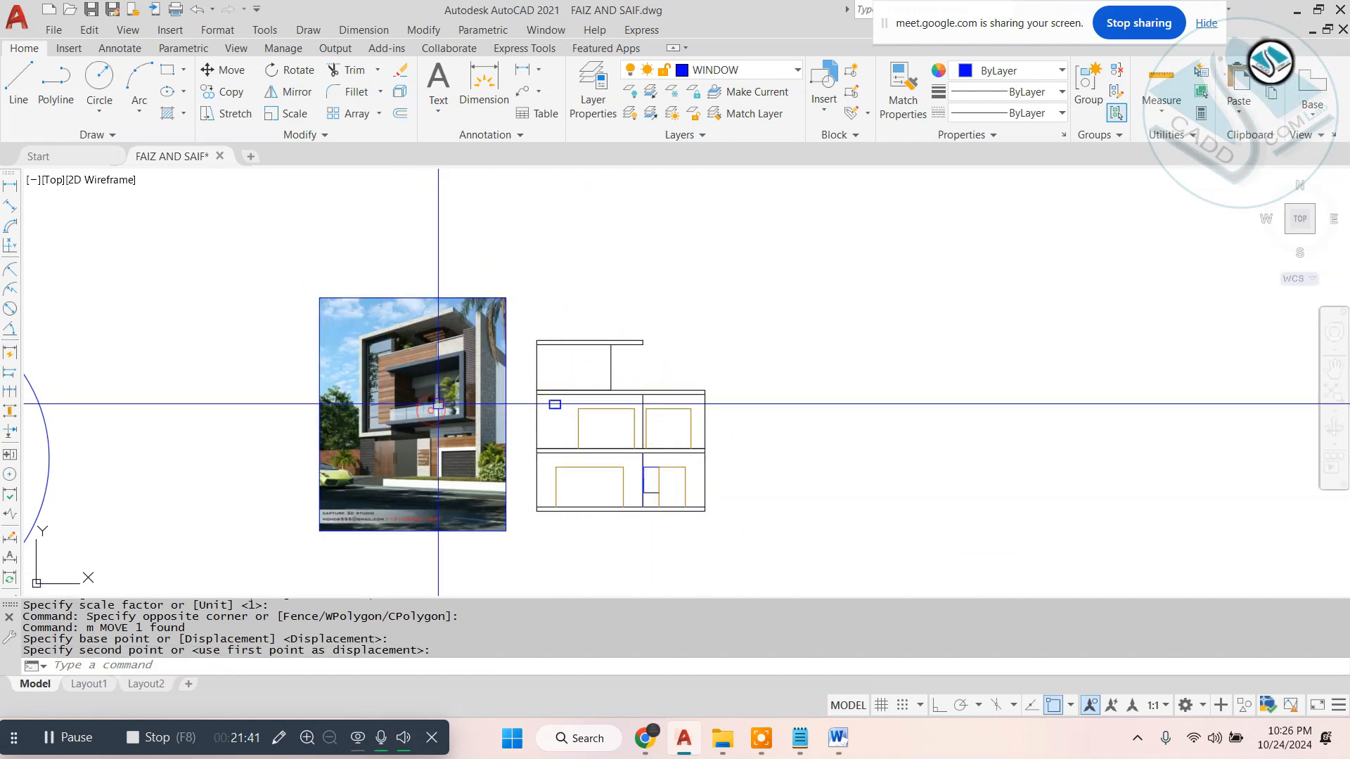
- Attach the raster image "ele" below the first reference image, setting its insertion point and scale on screen
left_click(169, 31)
left_click(233, 129)
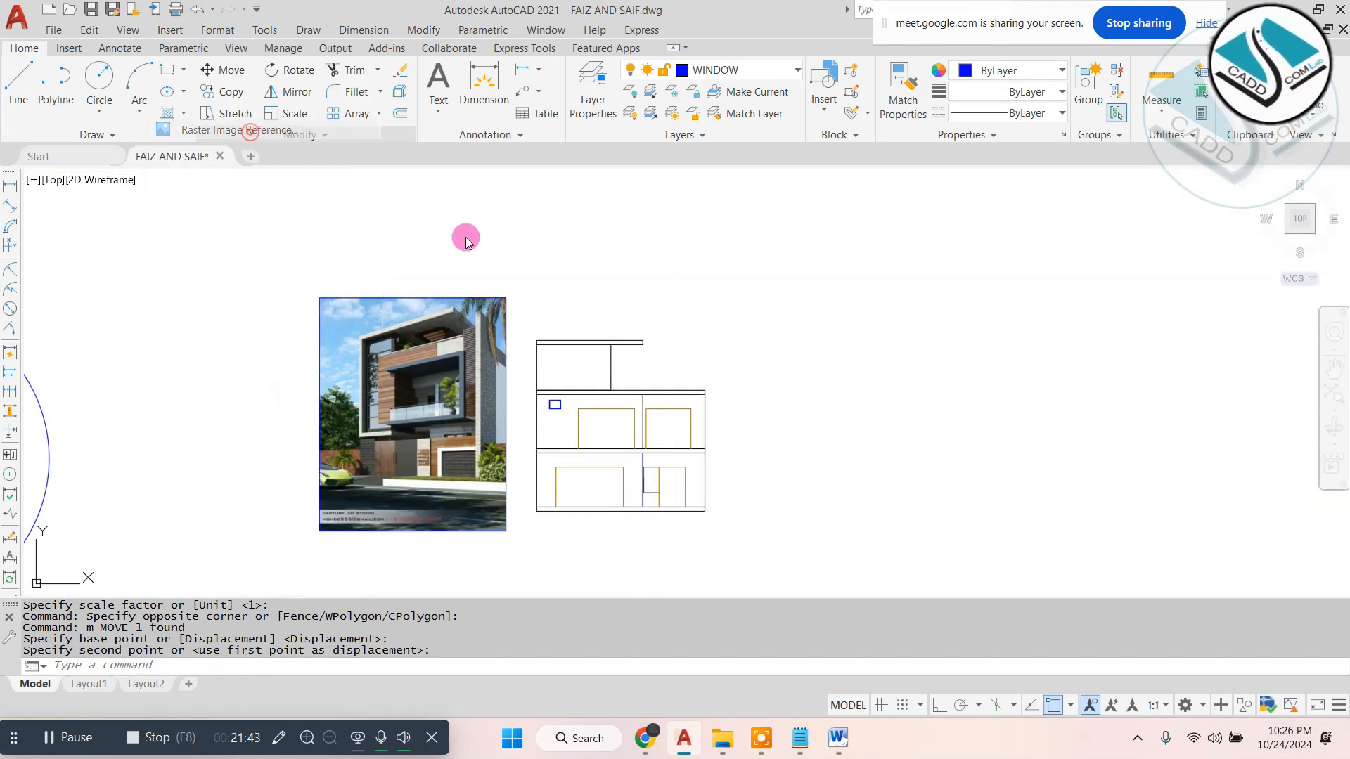
double_click(414, 387)
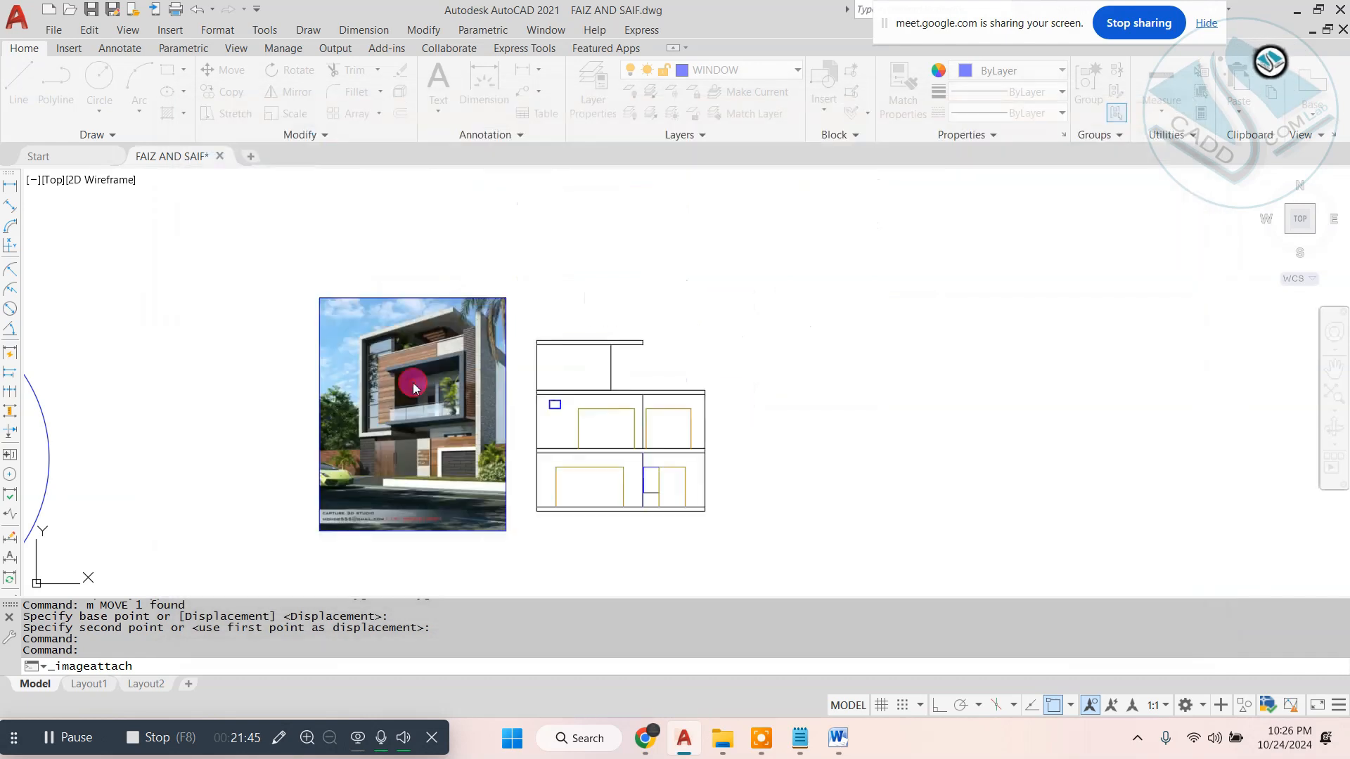
left_click(685, 493)
scroll(528, 458, "down", 3)
scroll(514, 492, "up", 2)
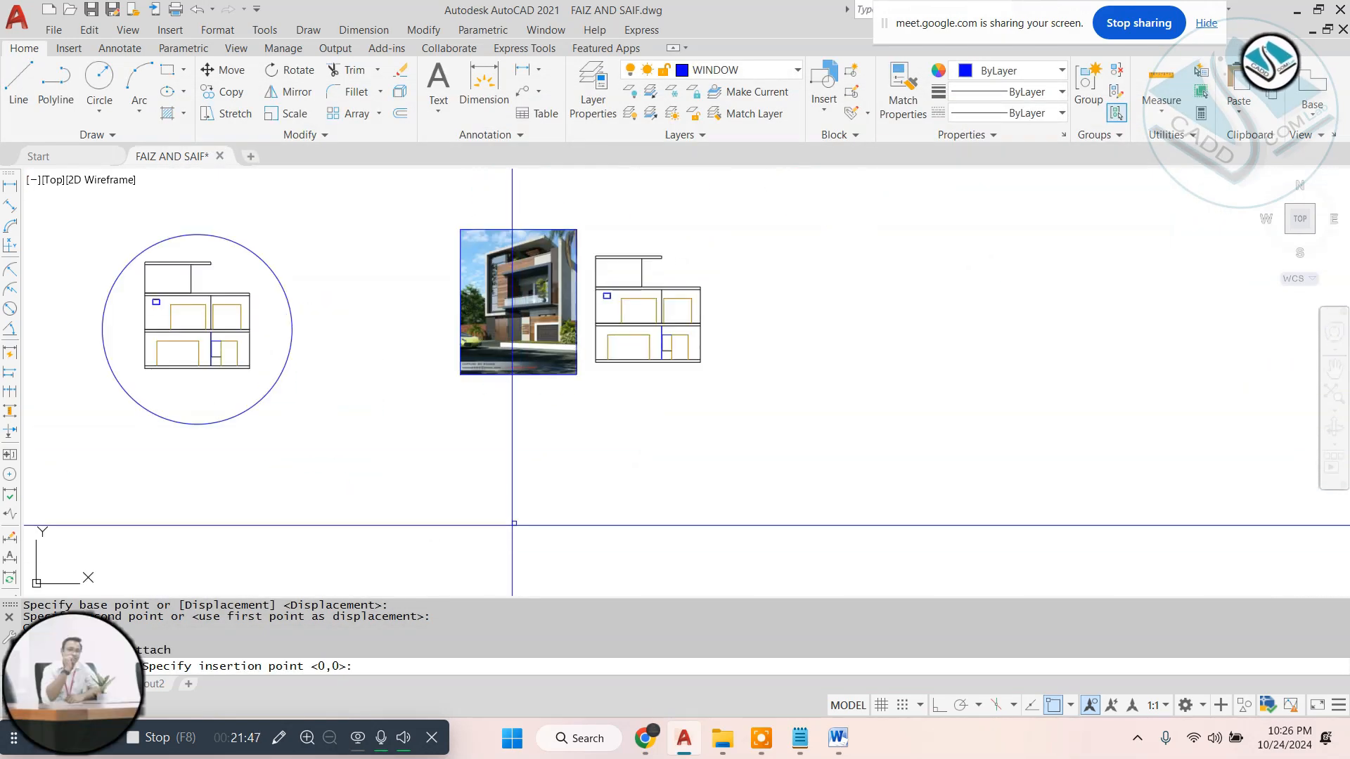
left_click(491, 547)
left_click(629, 415)
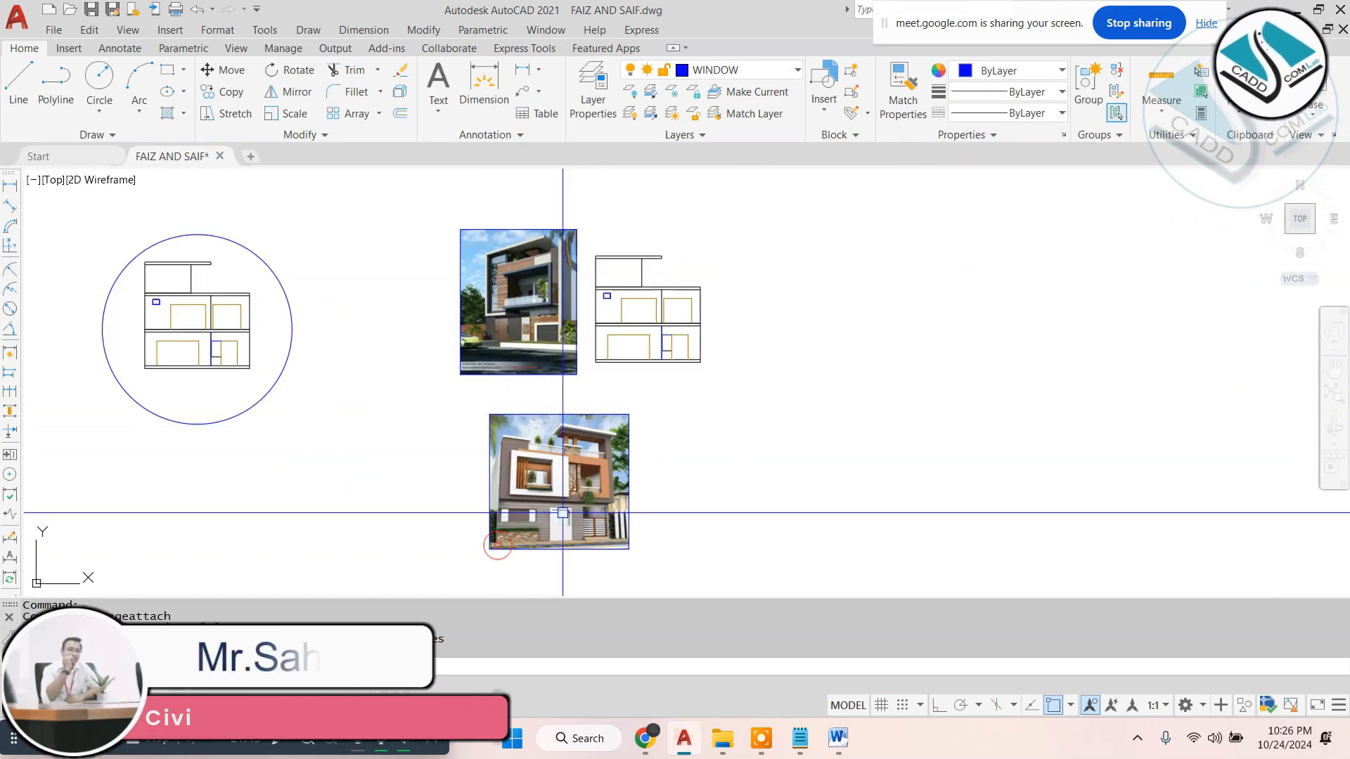
- Move the "ele" image left until its right edge lines up with that of the reference image above
left_click(667, 468)
left_click(512, 533)
type("m")
key("space")
left_click(781, 504)
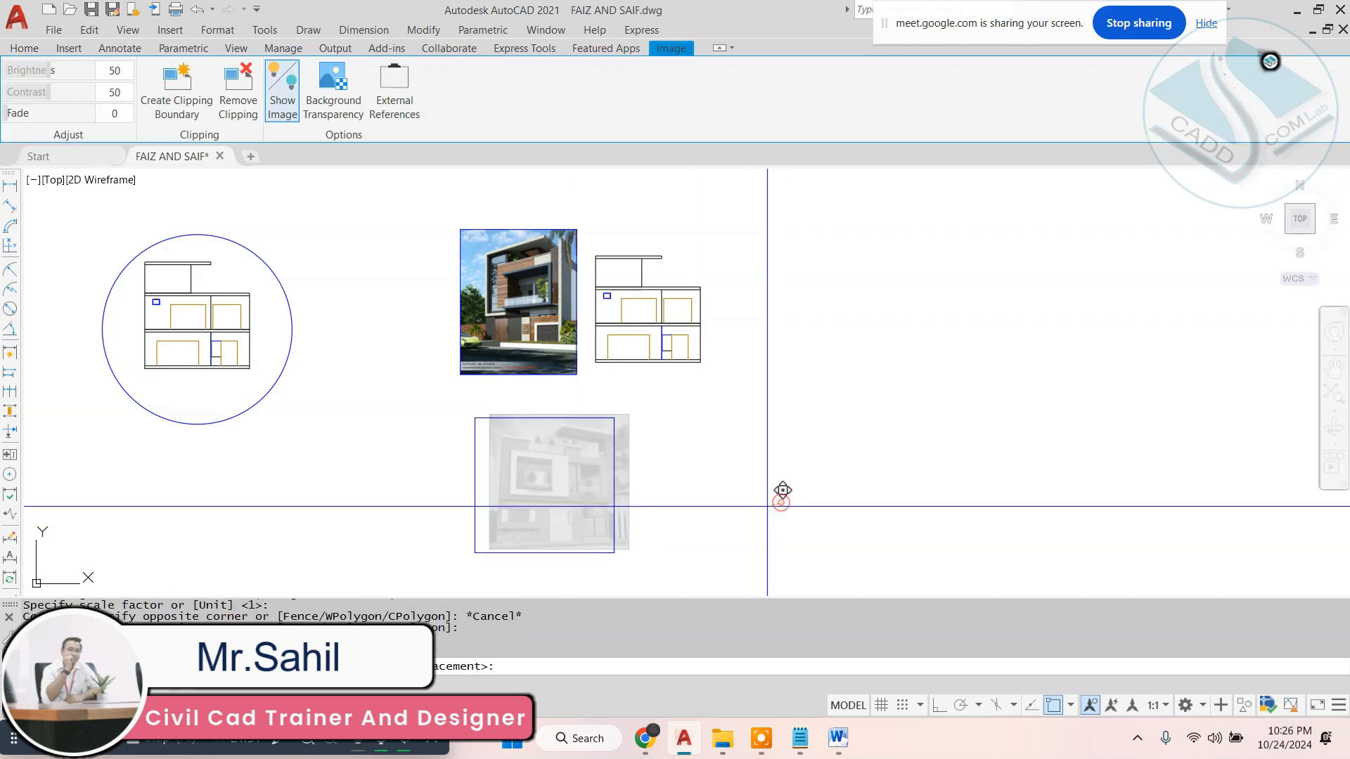
left_click(750, 504)
left_click(666, 450)
left_click(499, 505)
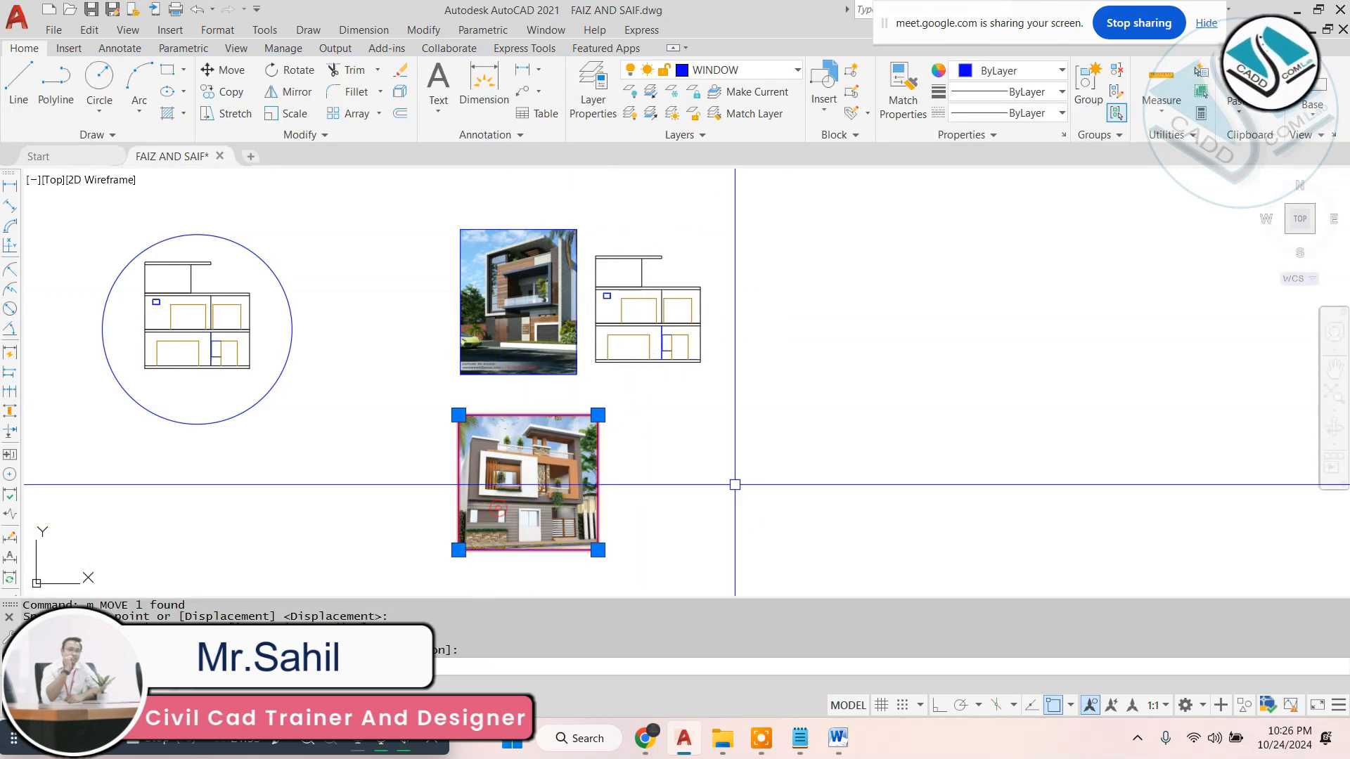
type("m")
key("space")
left_click(873, 479)
key("Escape")
- Copy the front elevation straight down with Ortho on, placing the copy beside the "ele" image
left_click(753, 242)
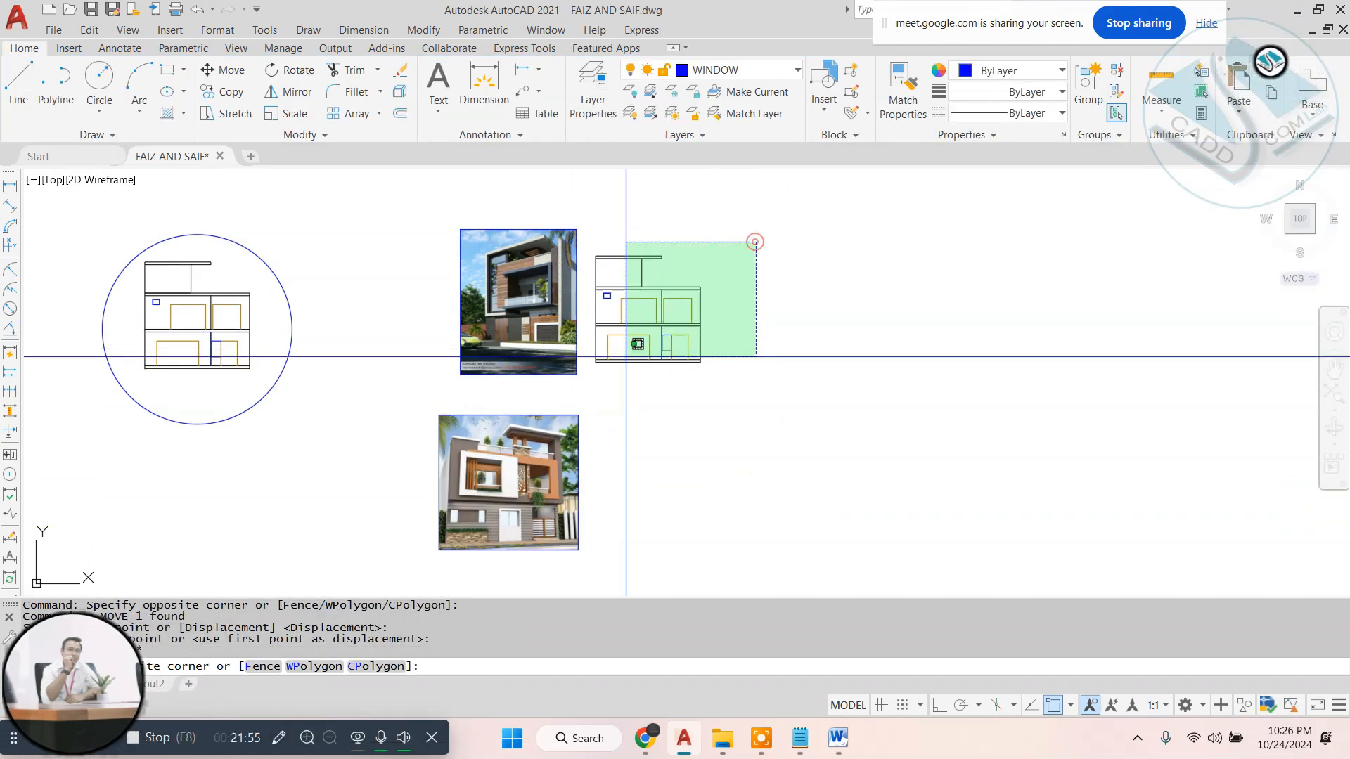
left_click(592, 388)
type("co")
key("space")
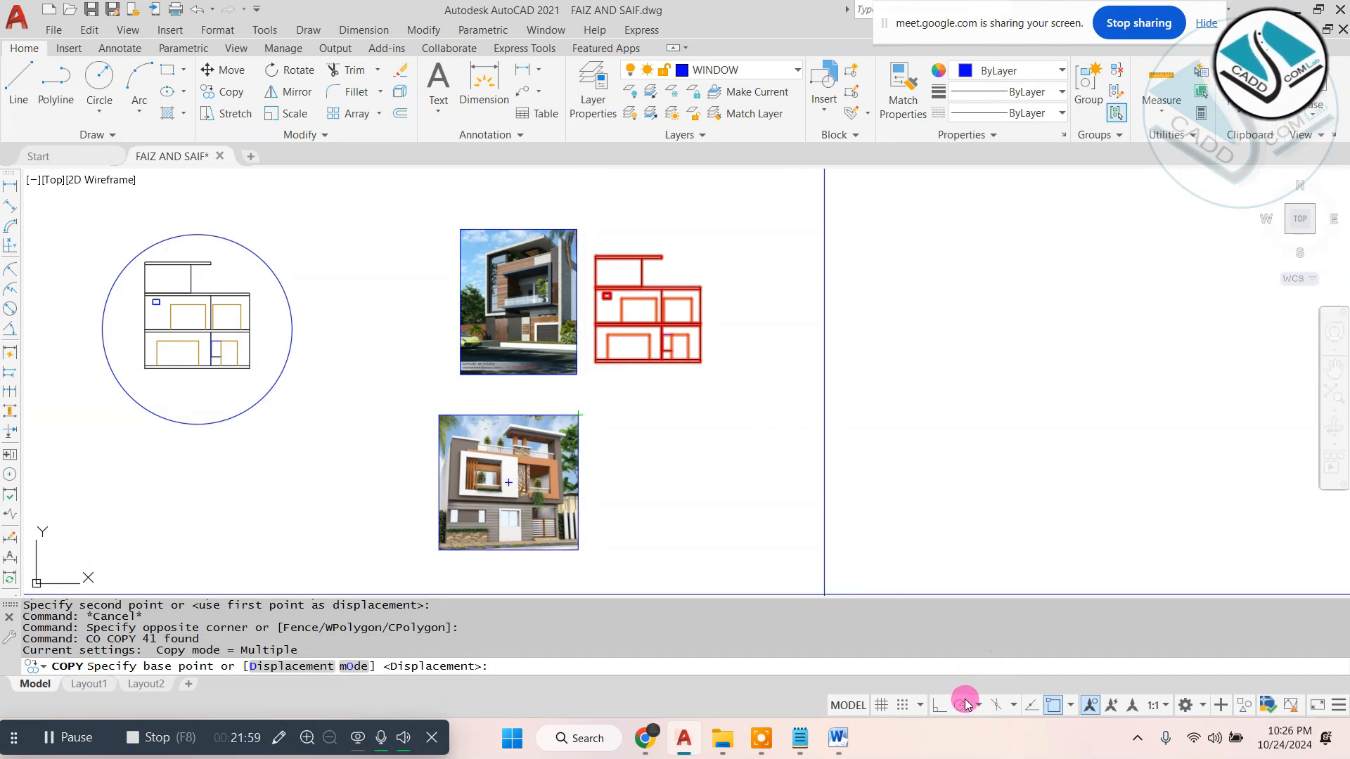
left_click(925, 261)
left_click(925, 433)
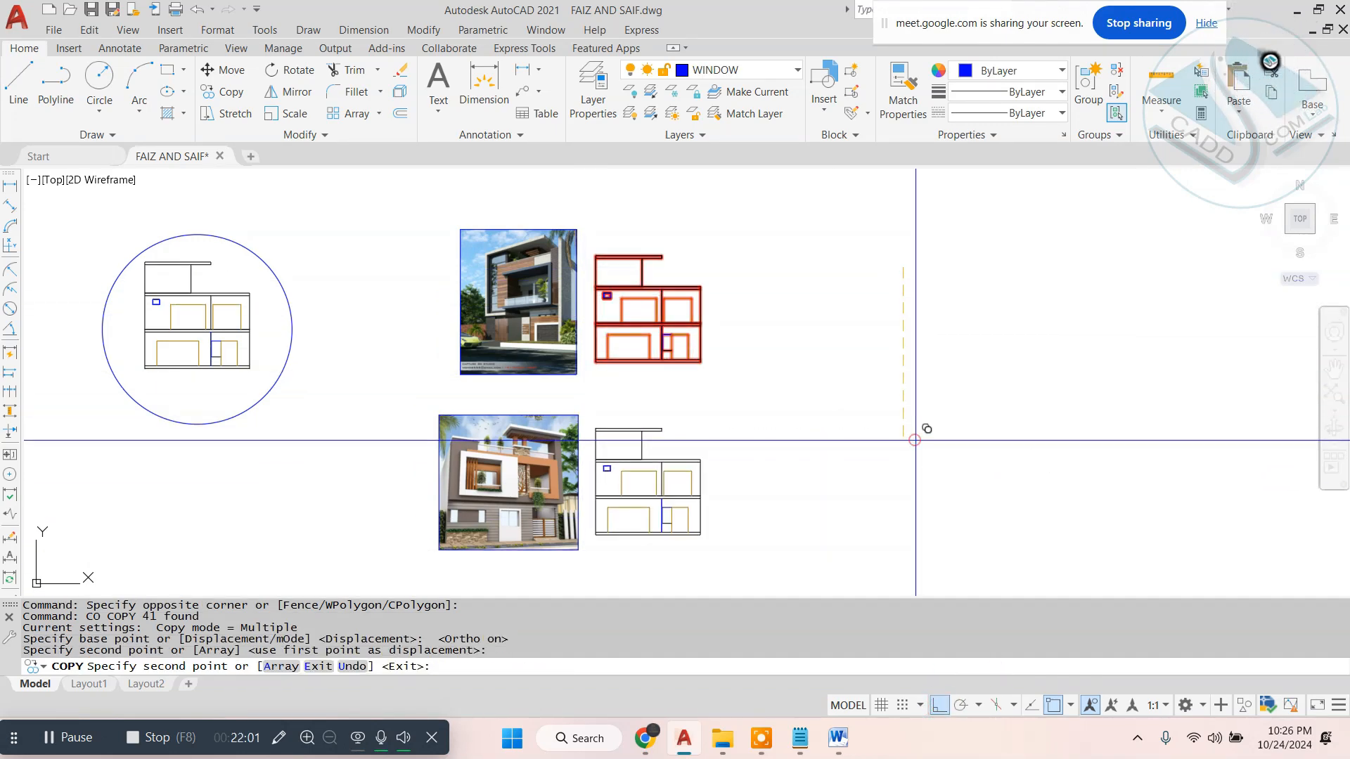
key("Escape")
- Attach the raster image "Frount-Elevation-Design-Sample-Nakshadekho.com_ (1)" to the drawing, picking its insertion point and scale on screen
left_click(170, 29)
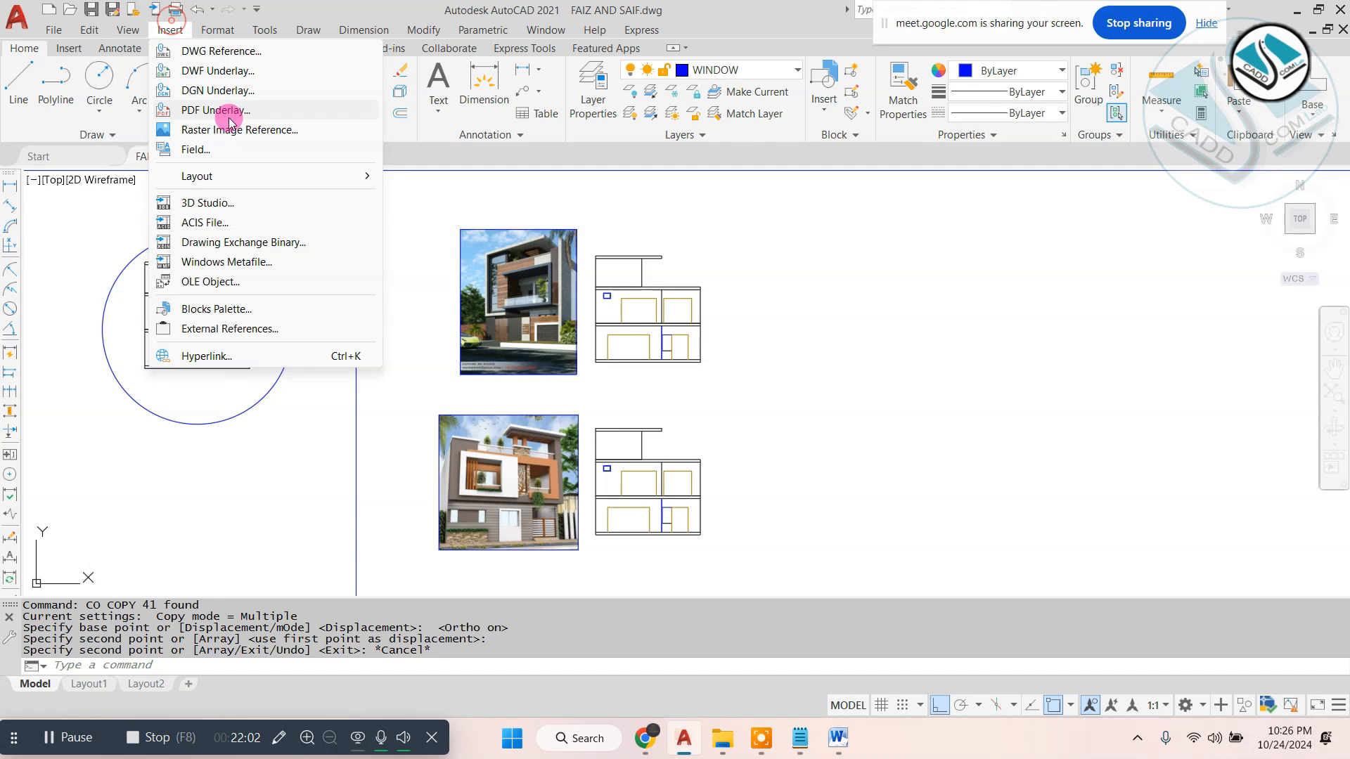
left_click(267, 132)
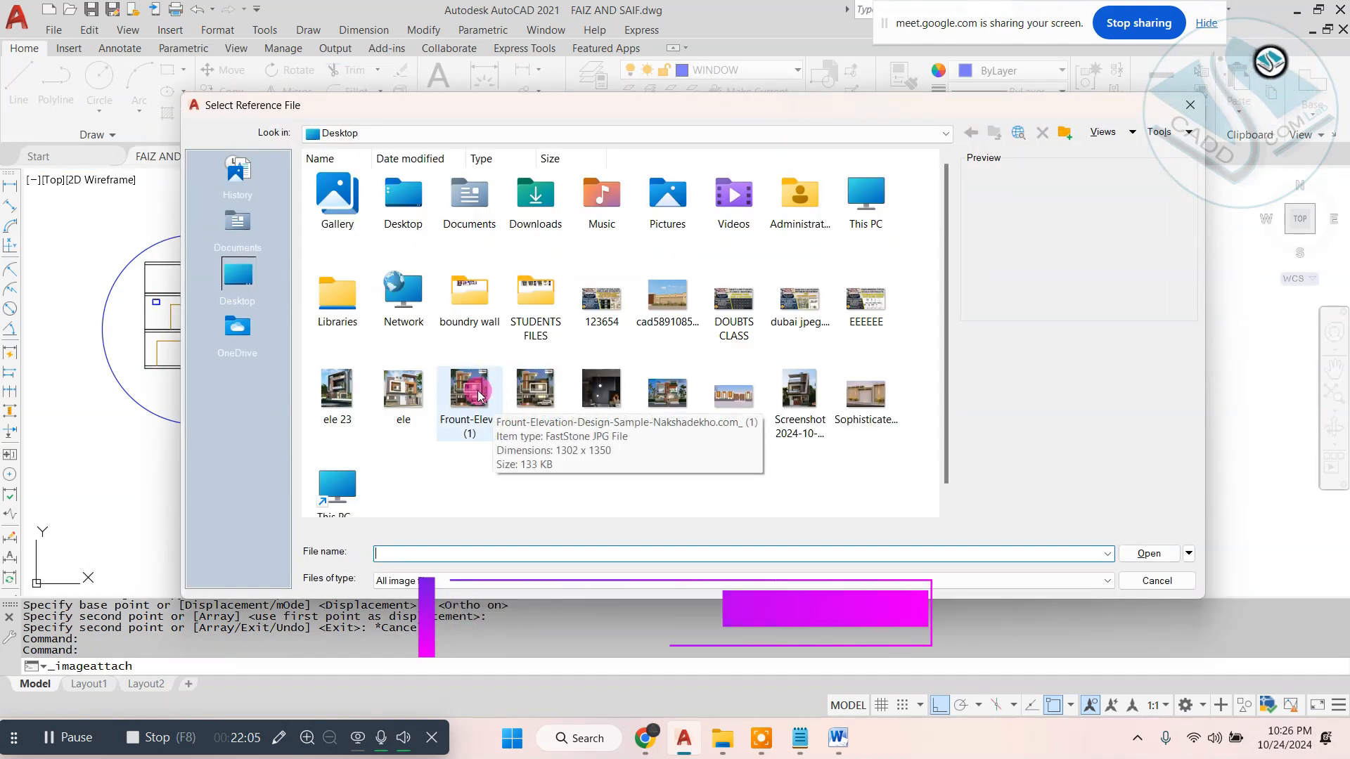
double_click(479, 396)
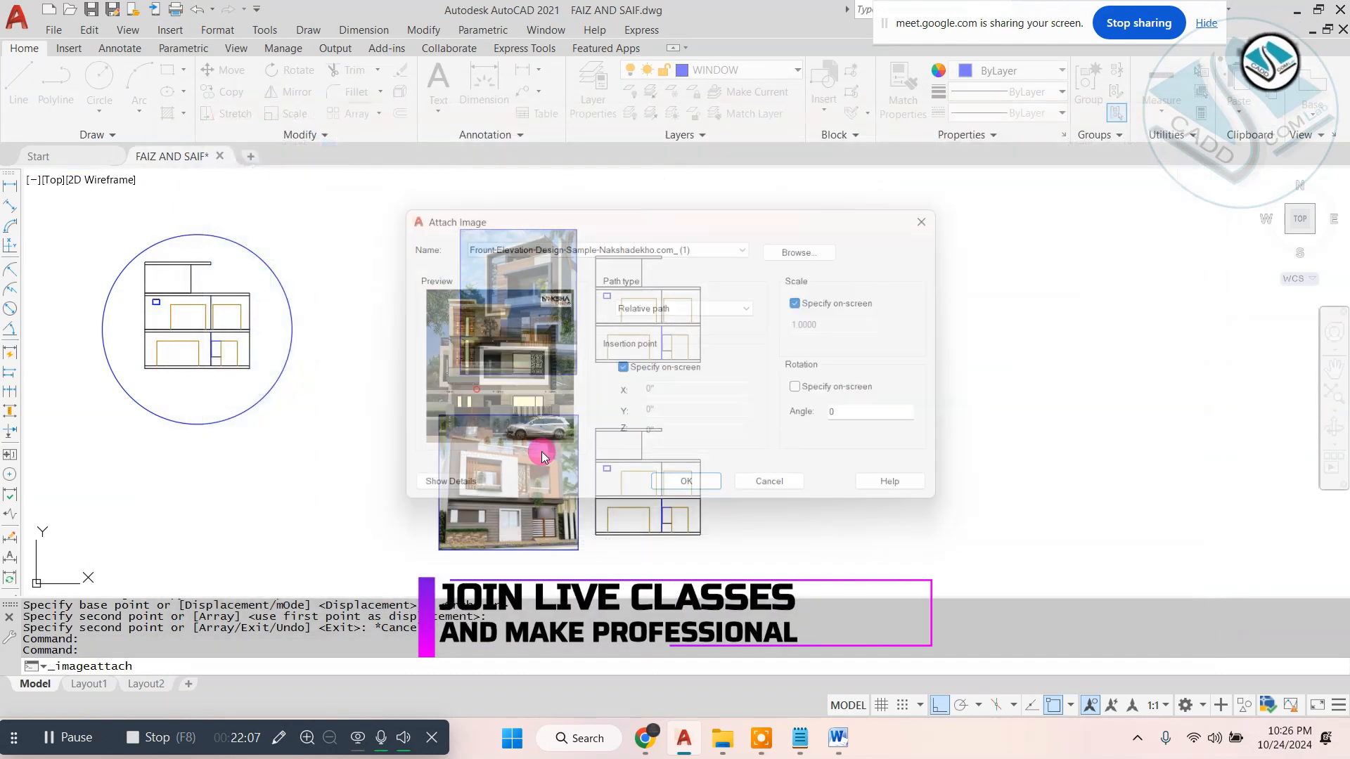
left_click(692, 494)
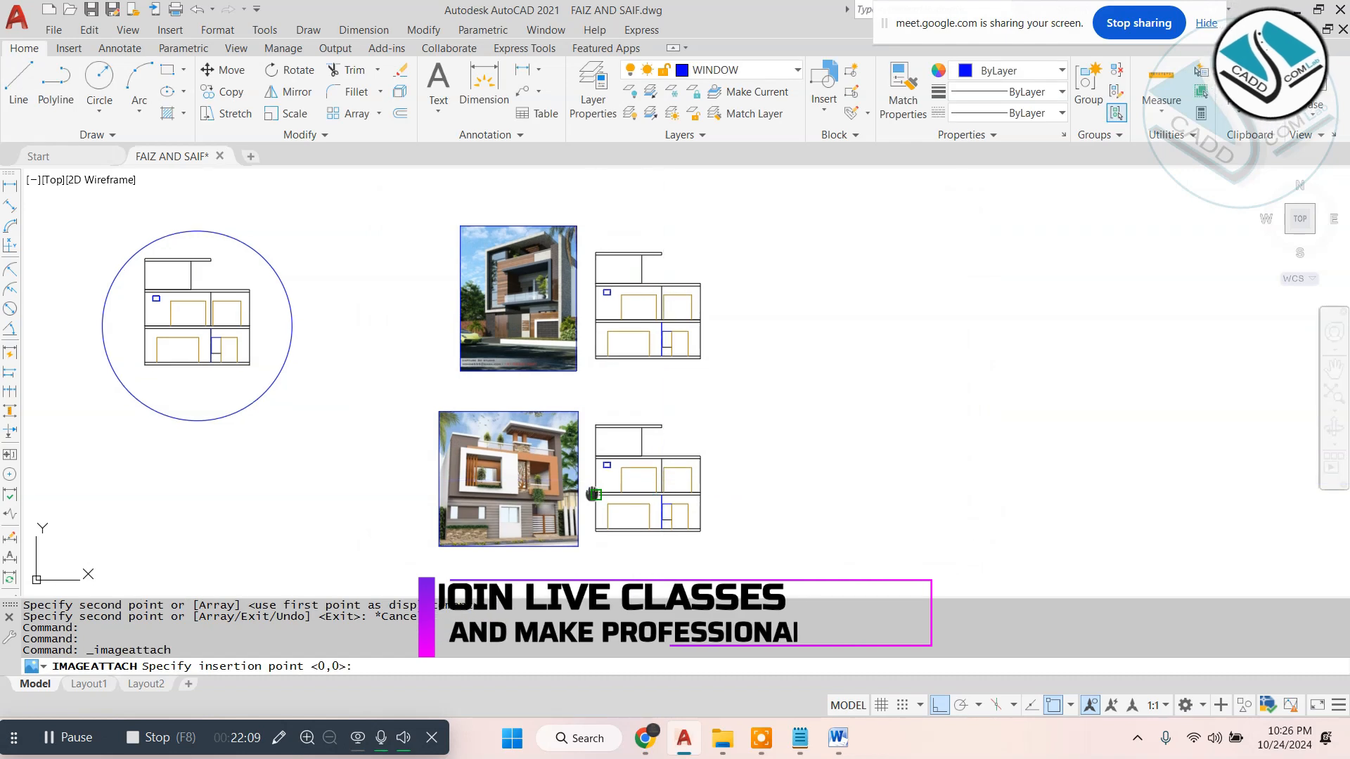
scroll(492, 548, "up", 5)
scroll(525, 558, "down", 6)
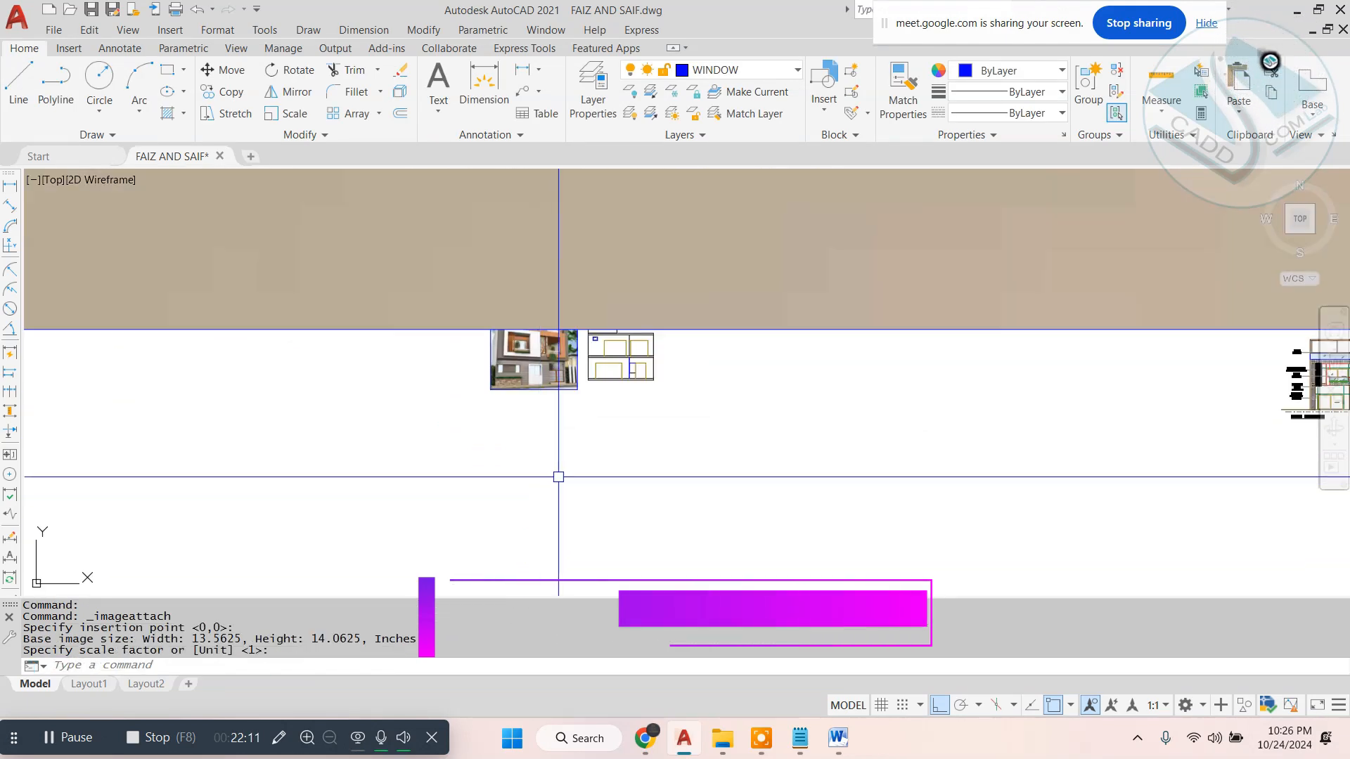
- Scale the oversized third reference image down to roughly the size of the other two images
key("Escape")
left_click(627, 421)
type("sc")
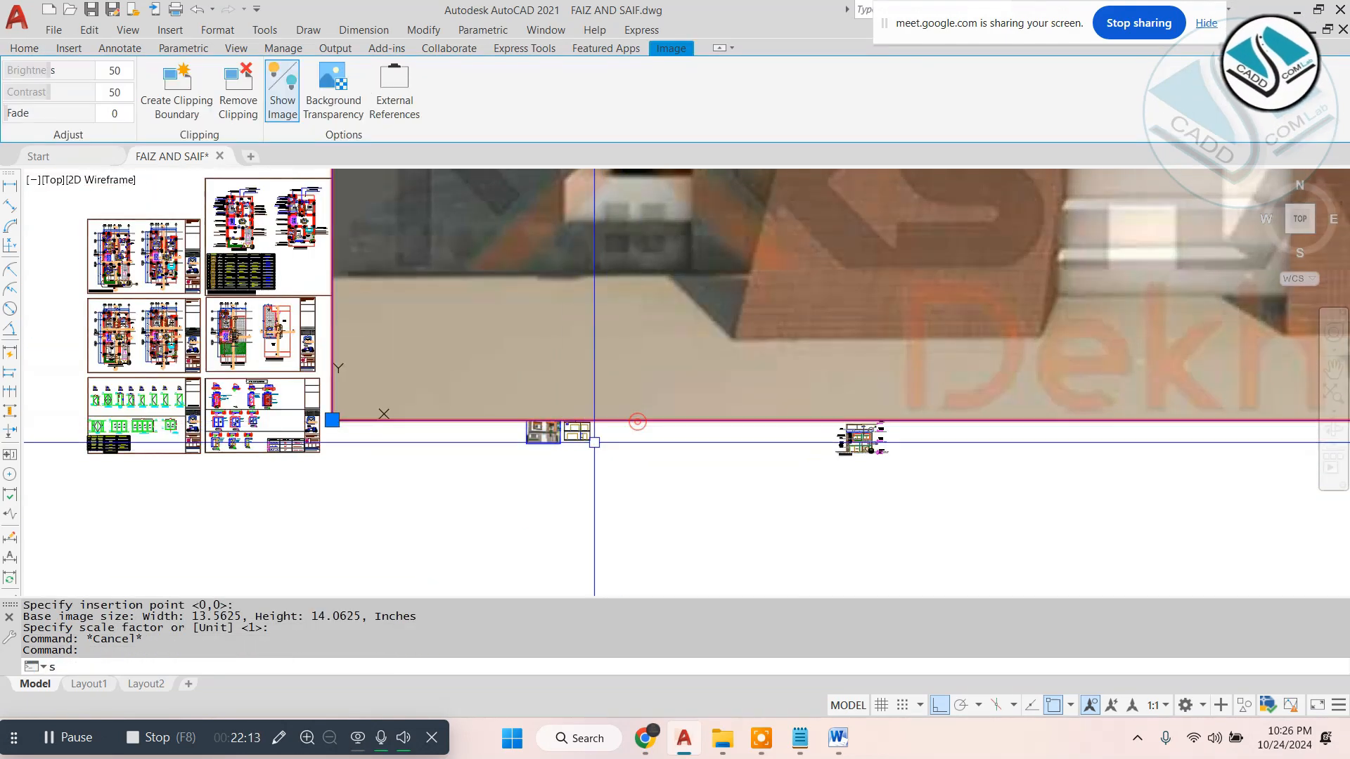
key("space")
scroll(526, 524, "up", 4)
left_click(548, 498)
left_click(600, 468)
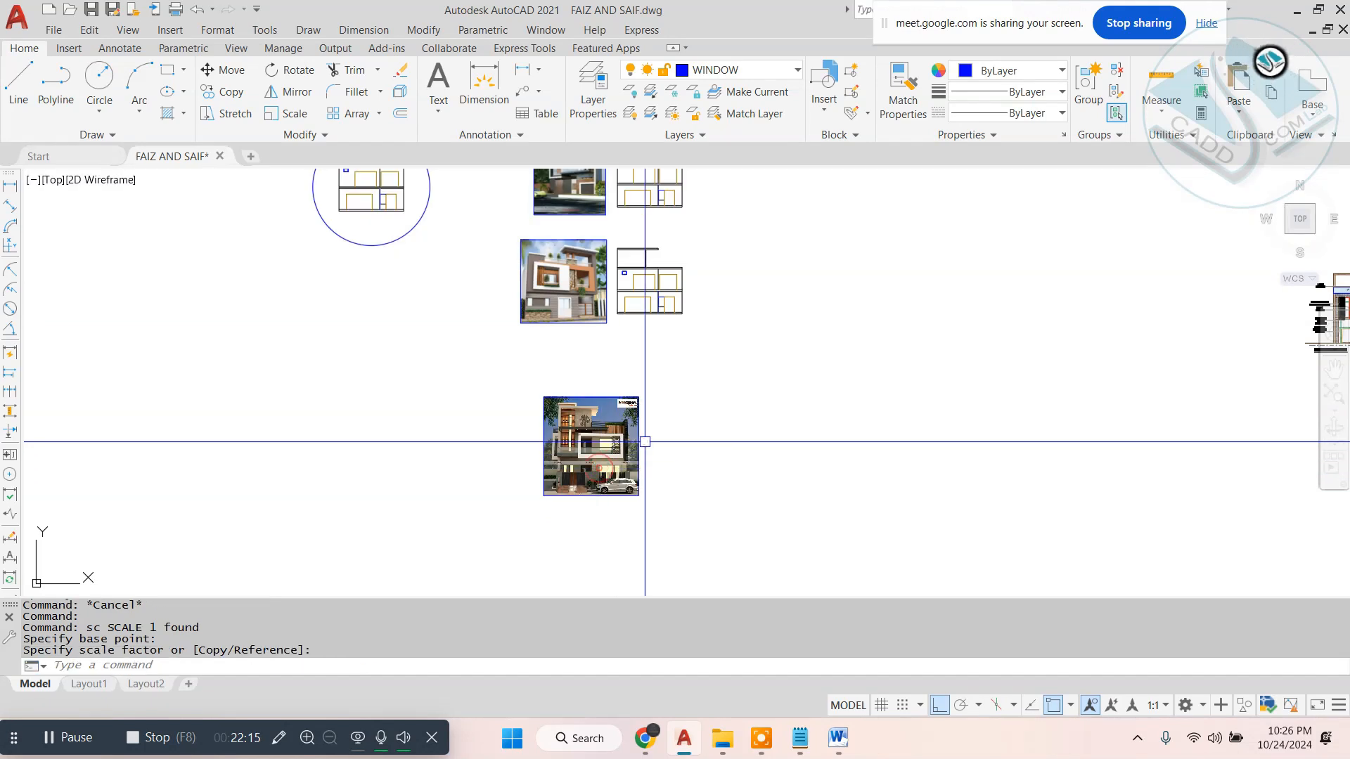
- Move the third reference image horizontally left so it sits beneath the second image
left_click(645, 443)
left_click(593, 456)
type("m")
key("space")
left_click(895, 461)
key("Escape")
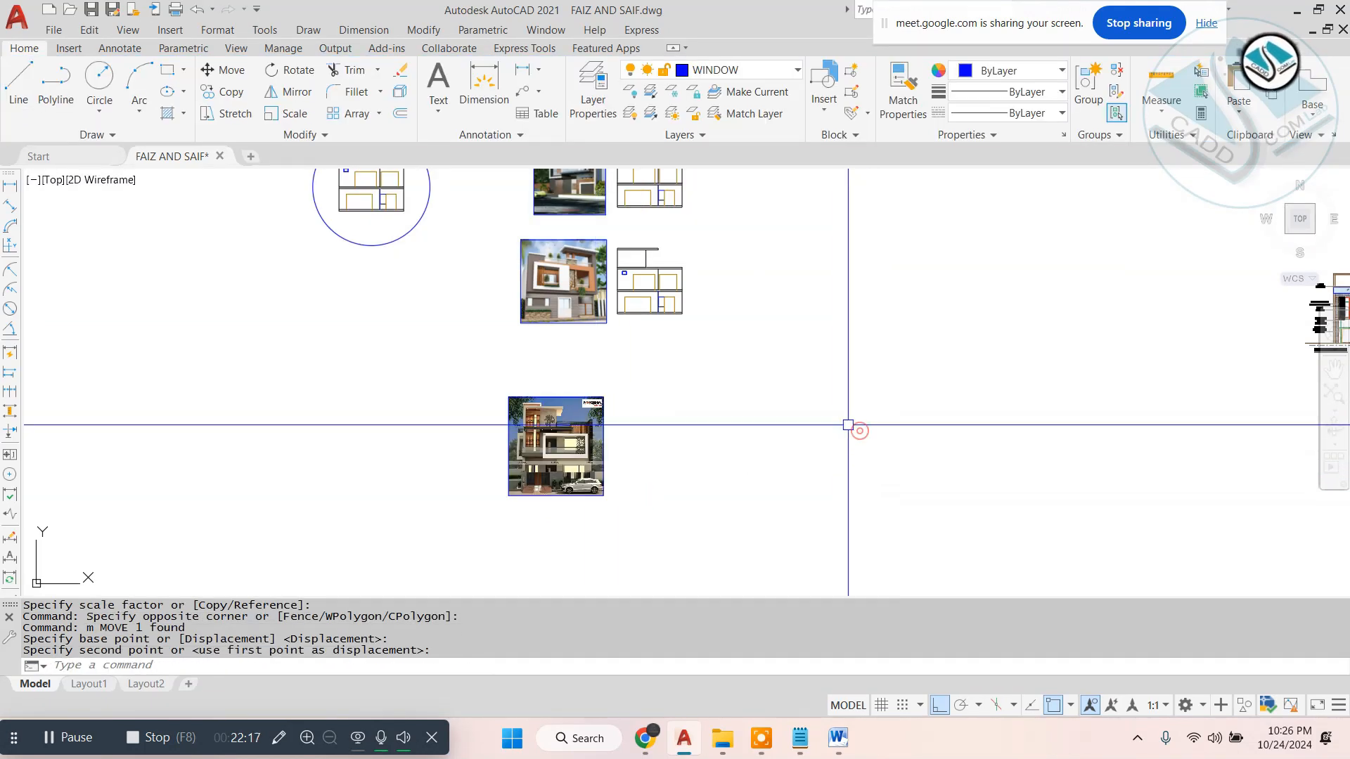
- Copy the second front elevation straight down to sit beside the third reference image
left_click(718, 234)
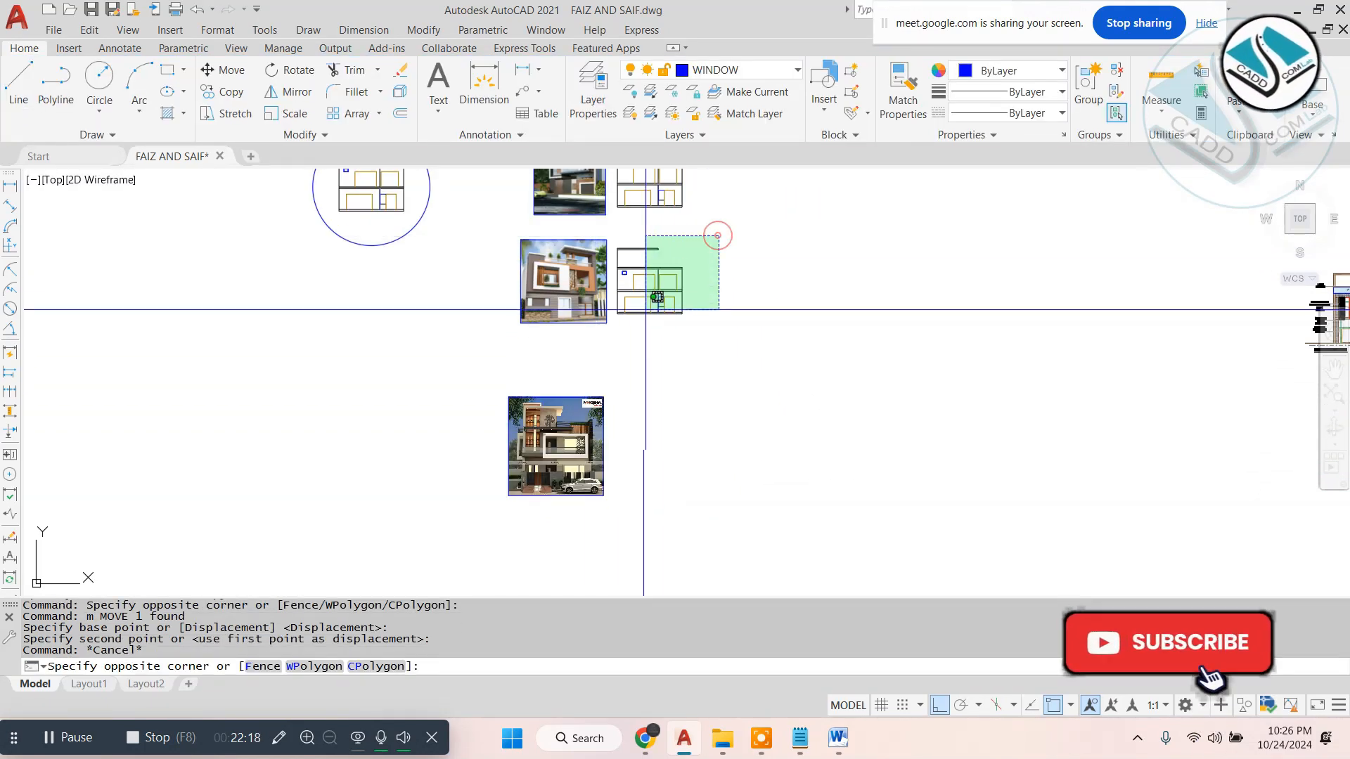
left_click(614, 329)
type("co")
key("space")
left_click(796, 290)
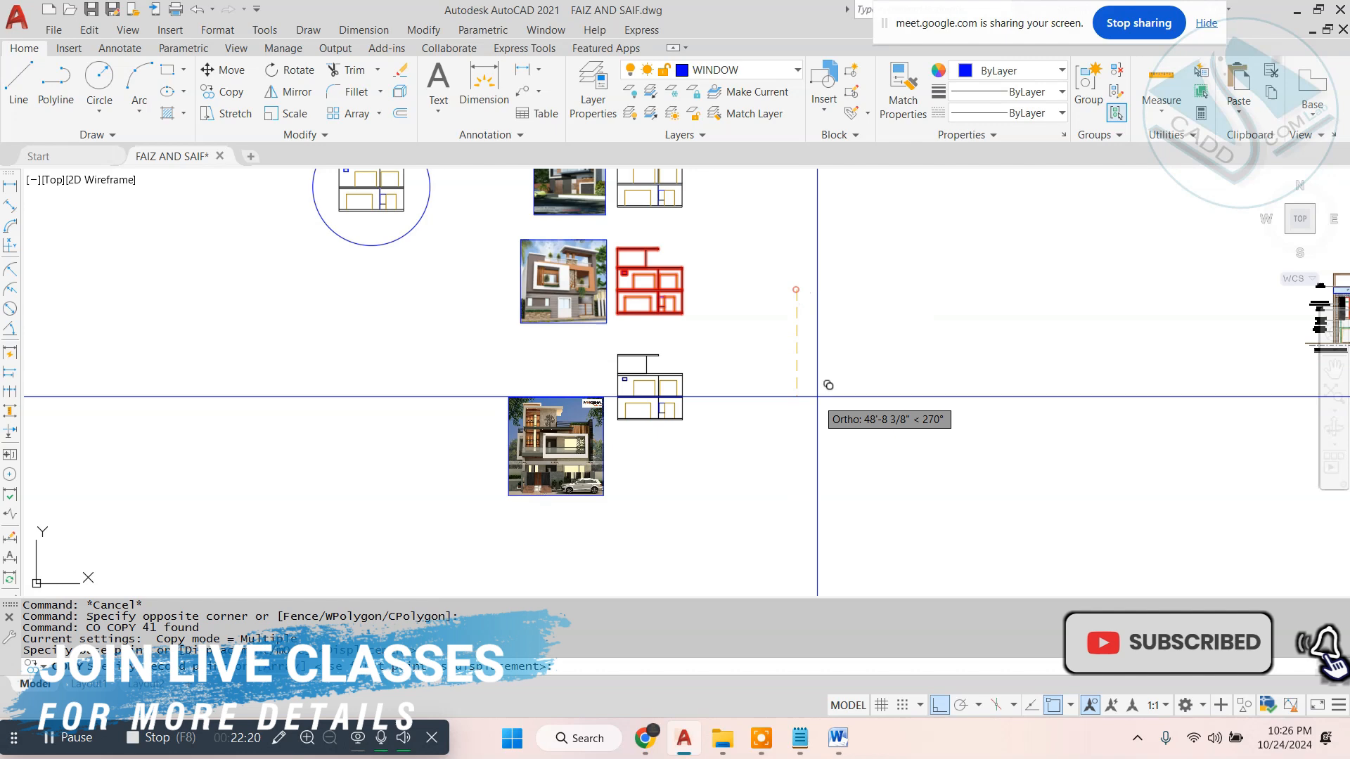
left_click(828, 443)
key("Escape")
- Move the third image and its elevation copy straight up, closer to the second pair
left_click(813, 371)
left_click(438, 535)
type("m")
key("space")
left_click(979, 513)
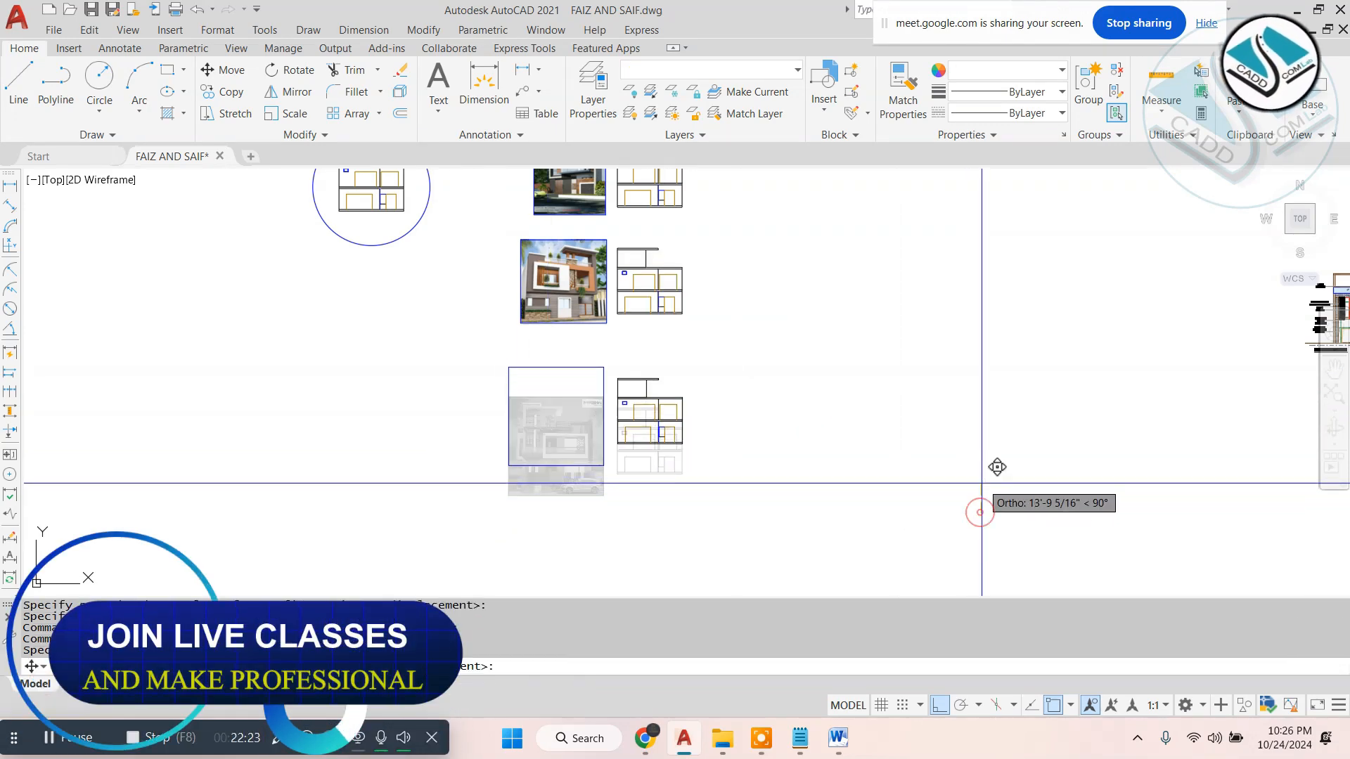
left_click(979, 473)
key("Escape")
key("Escape")
- Move the second reference image with its elevation copy up to the right of the first pair, with Ortho turned off
middle_click_drag(768, 402, 715, 508)
scroll(634, 327, "up", 2)
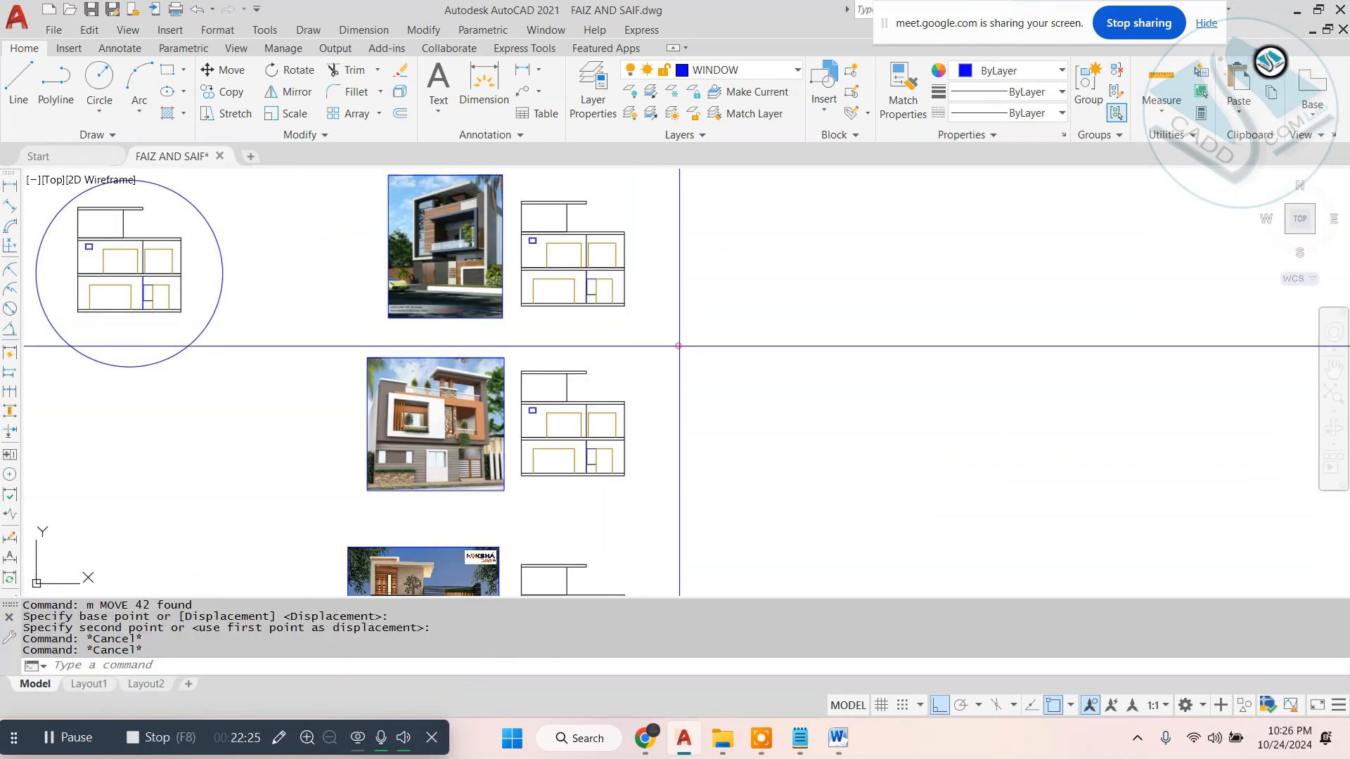
left_click(678, 344)
left_click(323, 512)
type("m")
key("space")
left_click(486, 476)
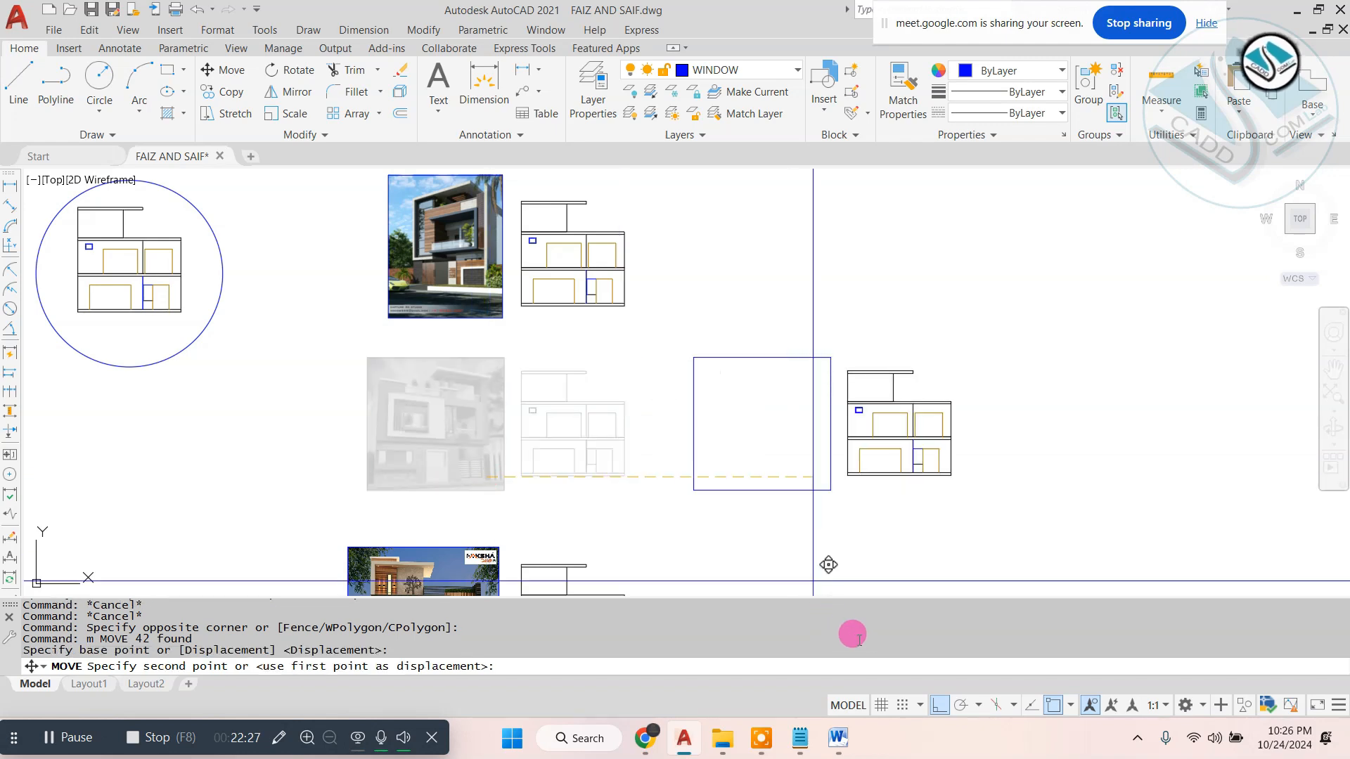
left_click(938, 707)
left_click(888, 298)
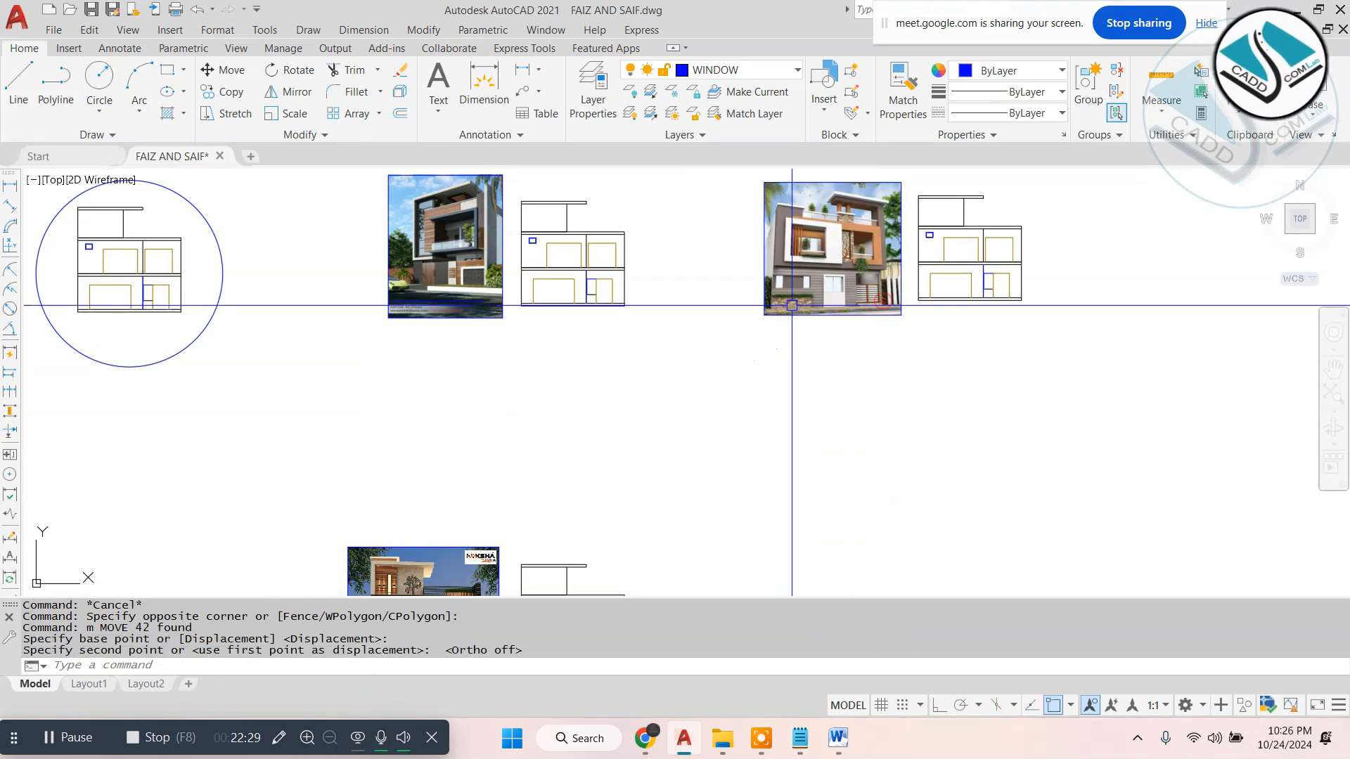
- Move the third reference image with its elevation copy up beside the second pair so all three pairs form a row
scroll(763, 430, "down", 2)
left_click(763, 430)
left_click(474, 563)
type("m")
key("space")
left_click(530, 555)
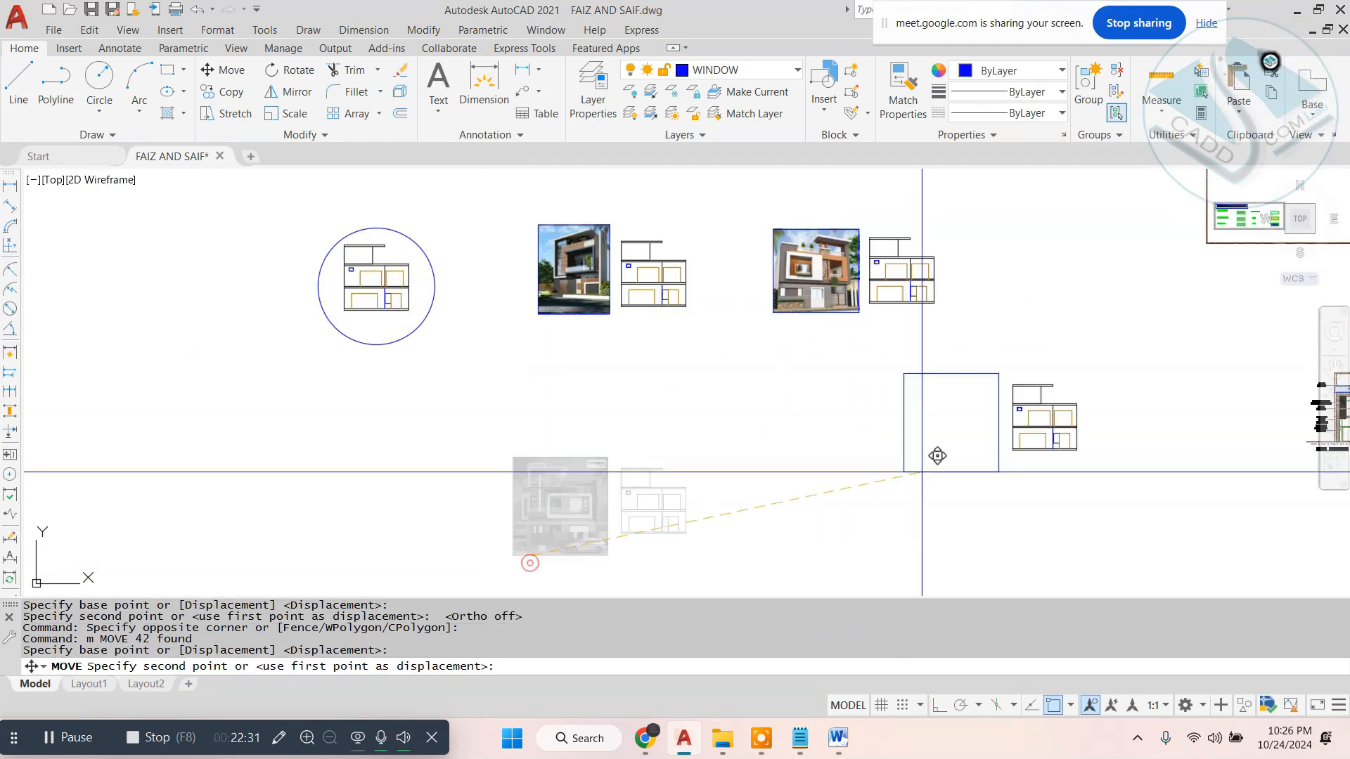
left_click(1009, 309)
- Examine the row of reference images and compare each with the front elevation copy beside it
scroll(1001, 295, "up", 2)
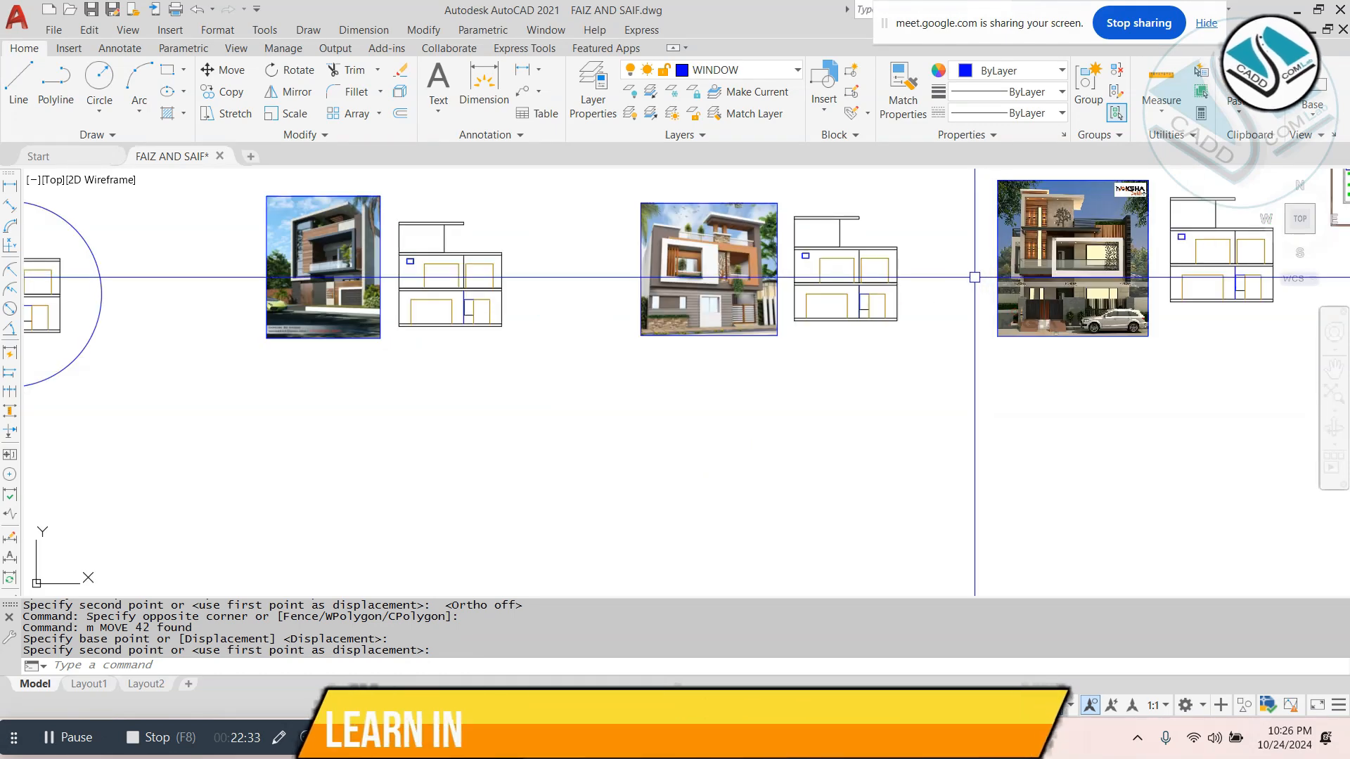
middle_click_drag(961, 310, 852, 382)
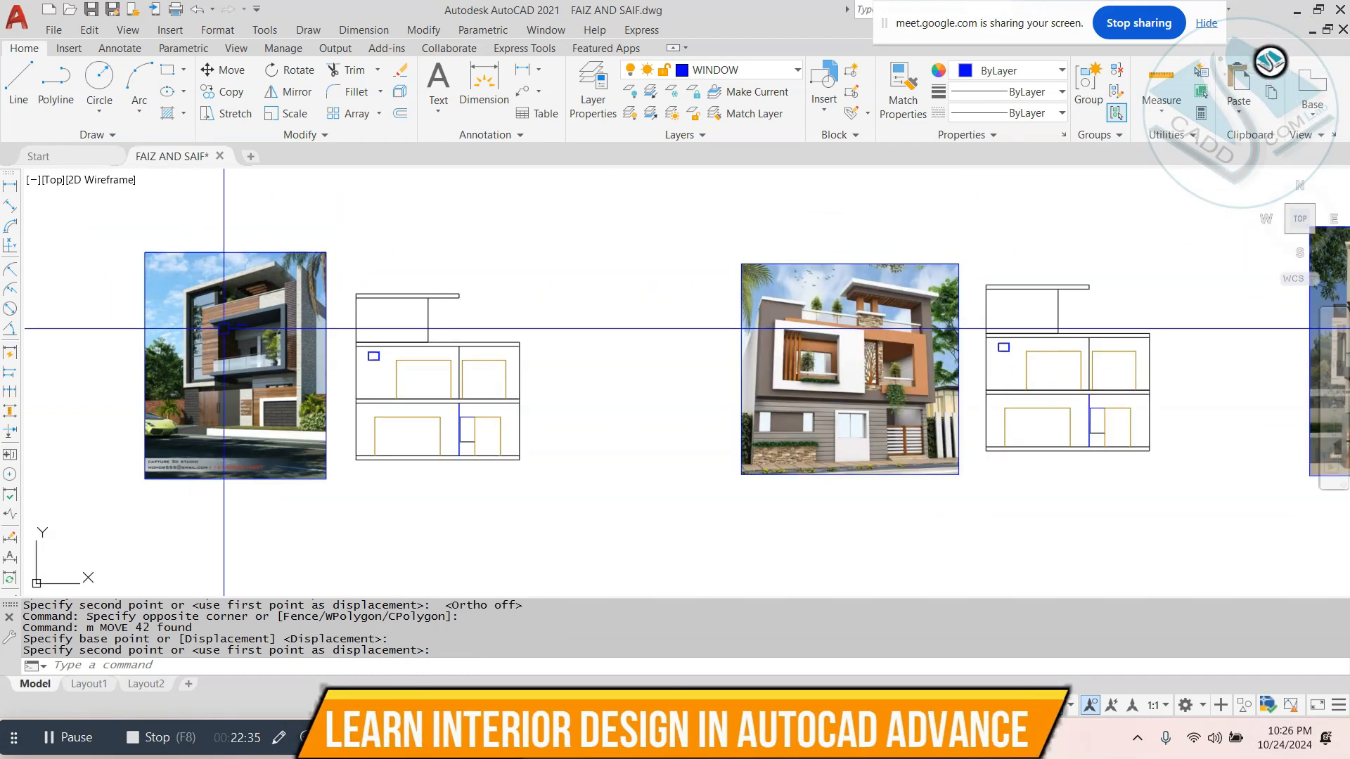
scroll(642, 389, "up", 3)
scroll(958, 391, "down", 2)
middle_click_drag(958, 391, 715, 403)
scroll(190, 393, "up", 2)
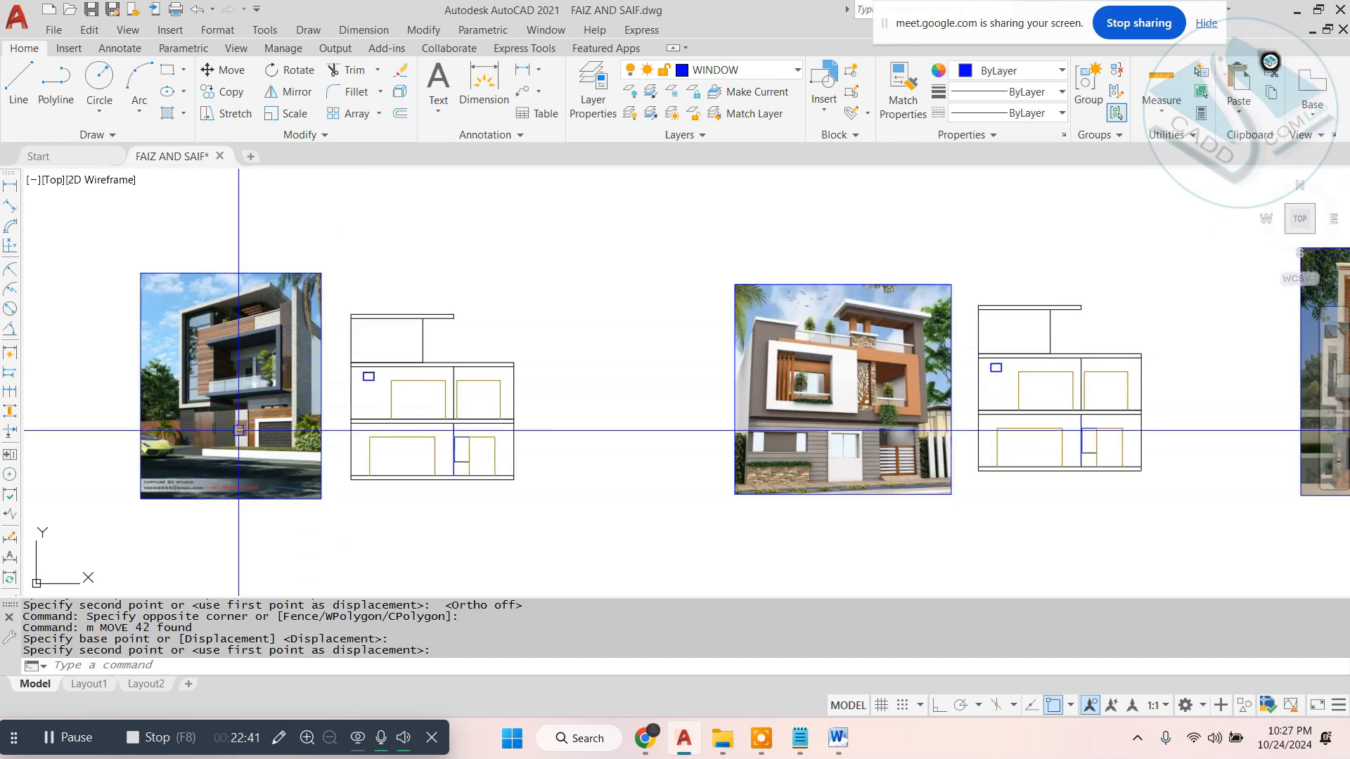
scroll(239, 430, "up", 2)
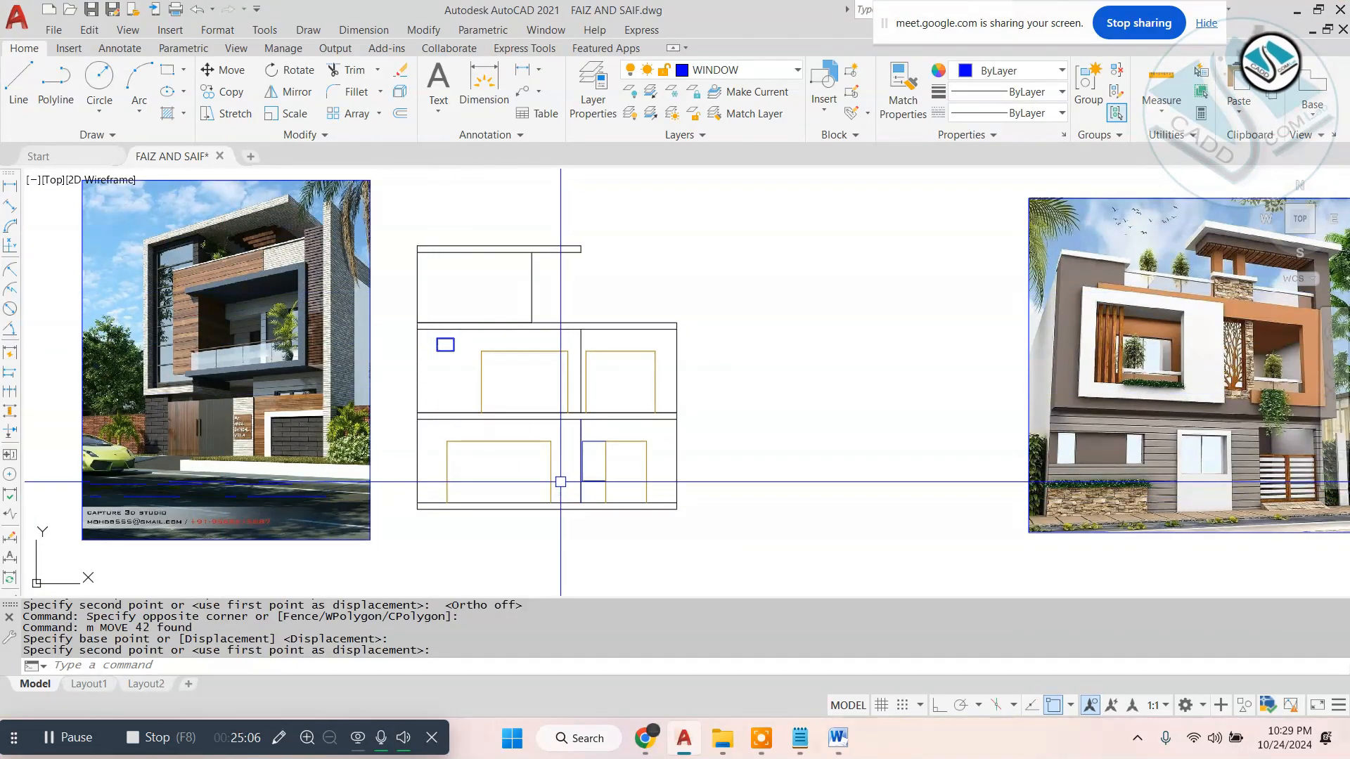
scroll(550, 325, "down", 2)
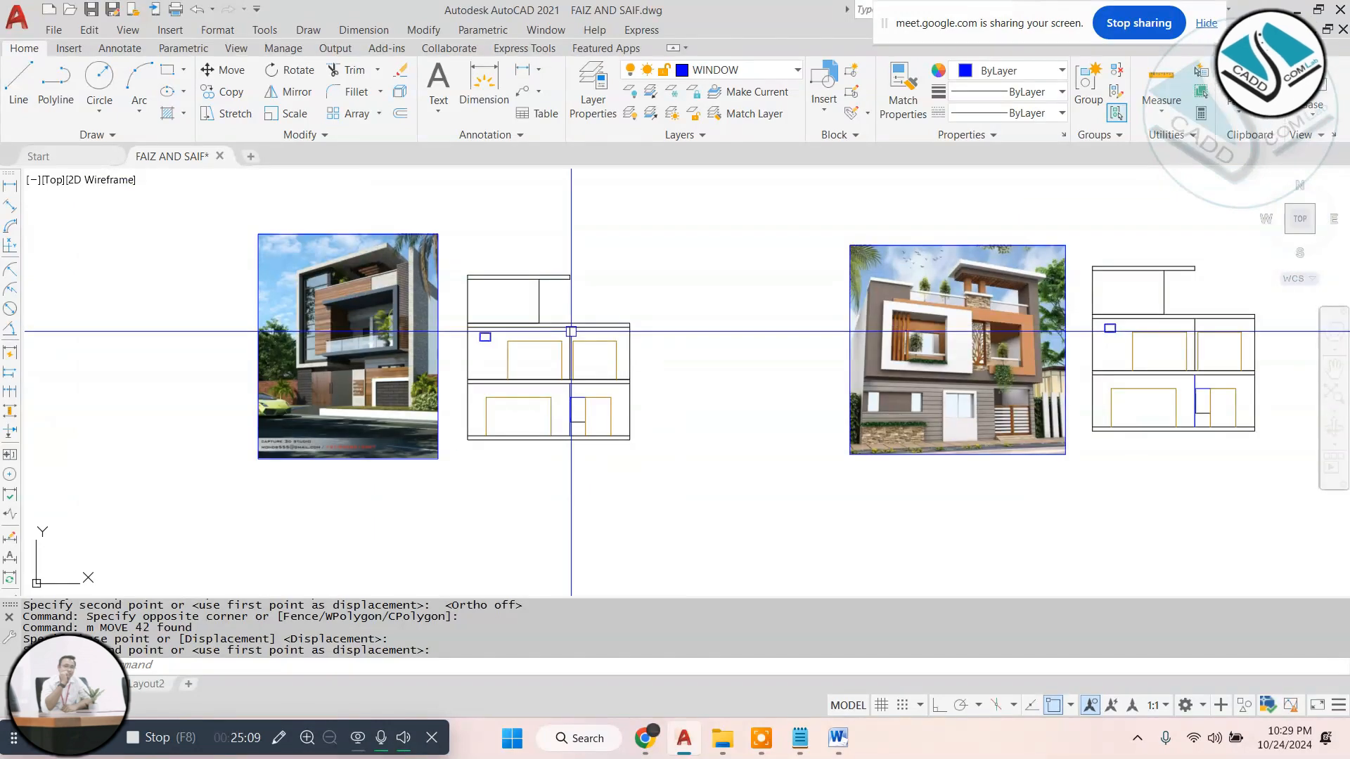
- Circle the front areas of the ground and first floor plans with the screen pen and clear the markings
scroll(625, 372, "down", 4)
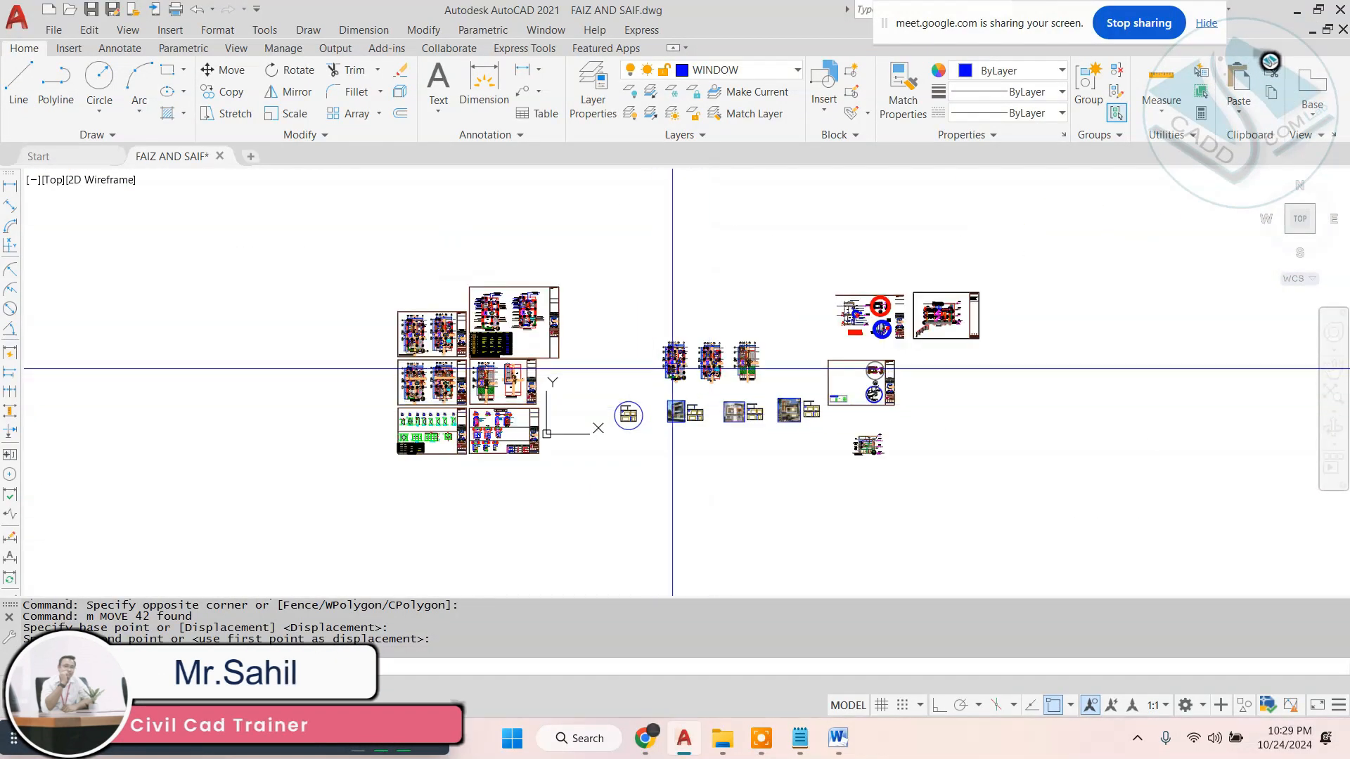
scroll(597, 375, "up", 6)
scroll(592, 383, "up", 2)
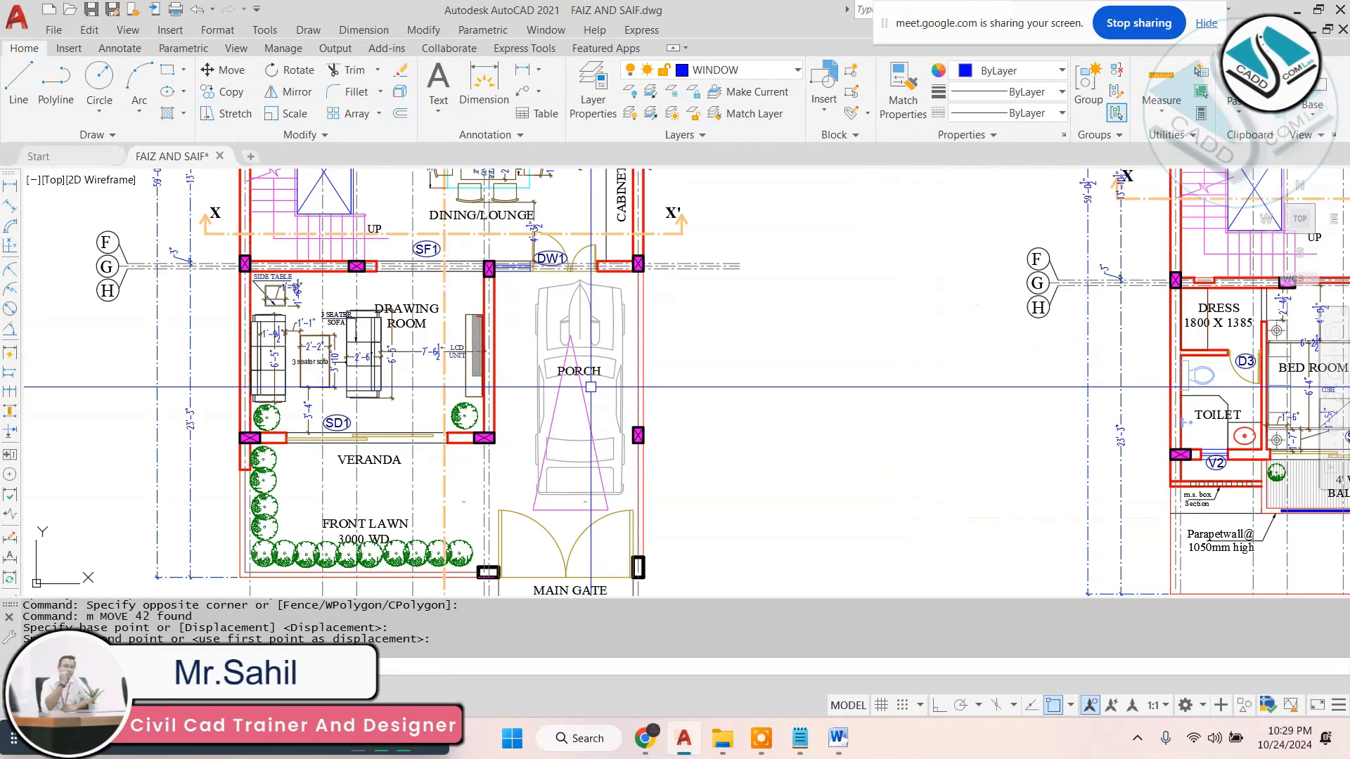
middle_click_drag(590, 386, 493, 360)
scroll(493, 361, "down", 3)
middle_click_drag(677, 362, 589, 405)
key("Escape")
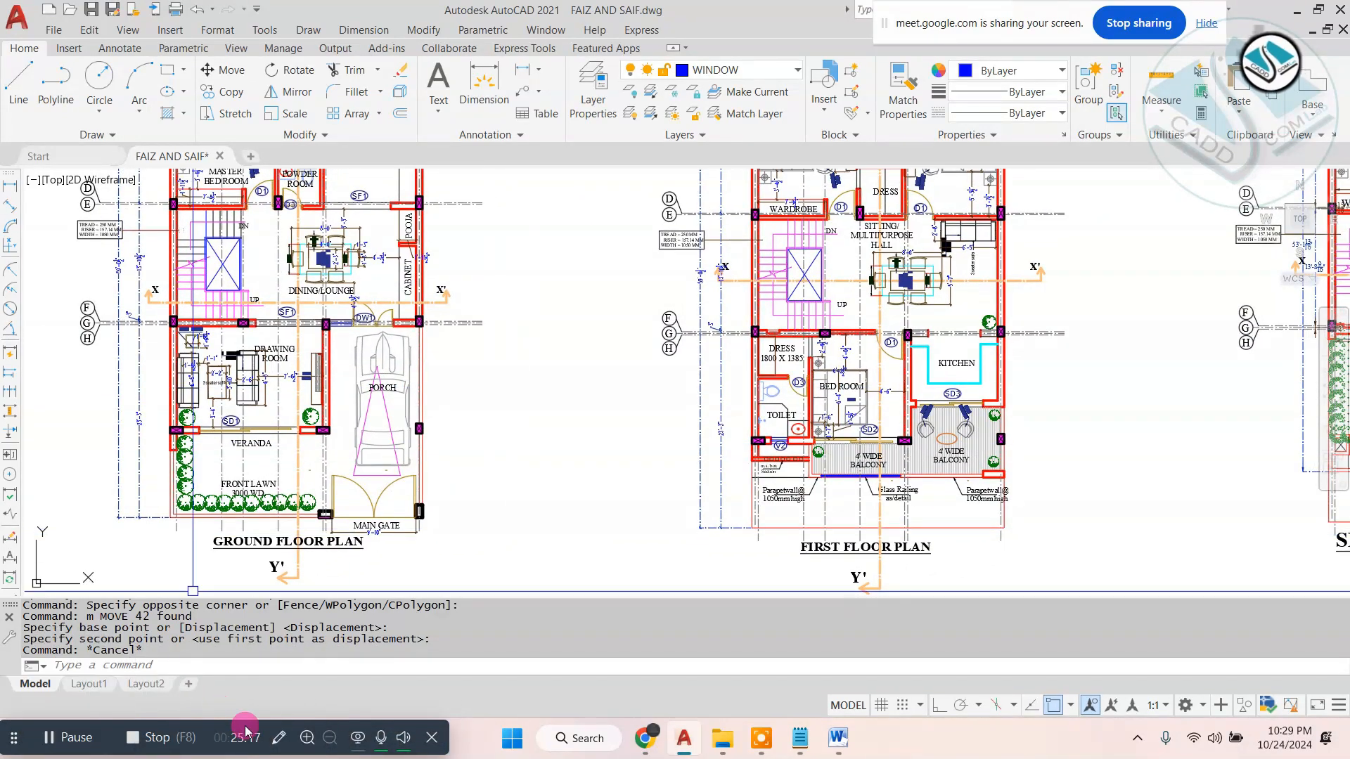
left_click(279, 737)
left_click(1280, 358)
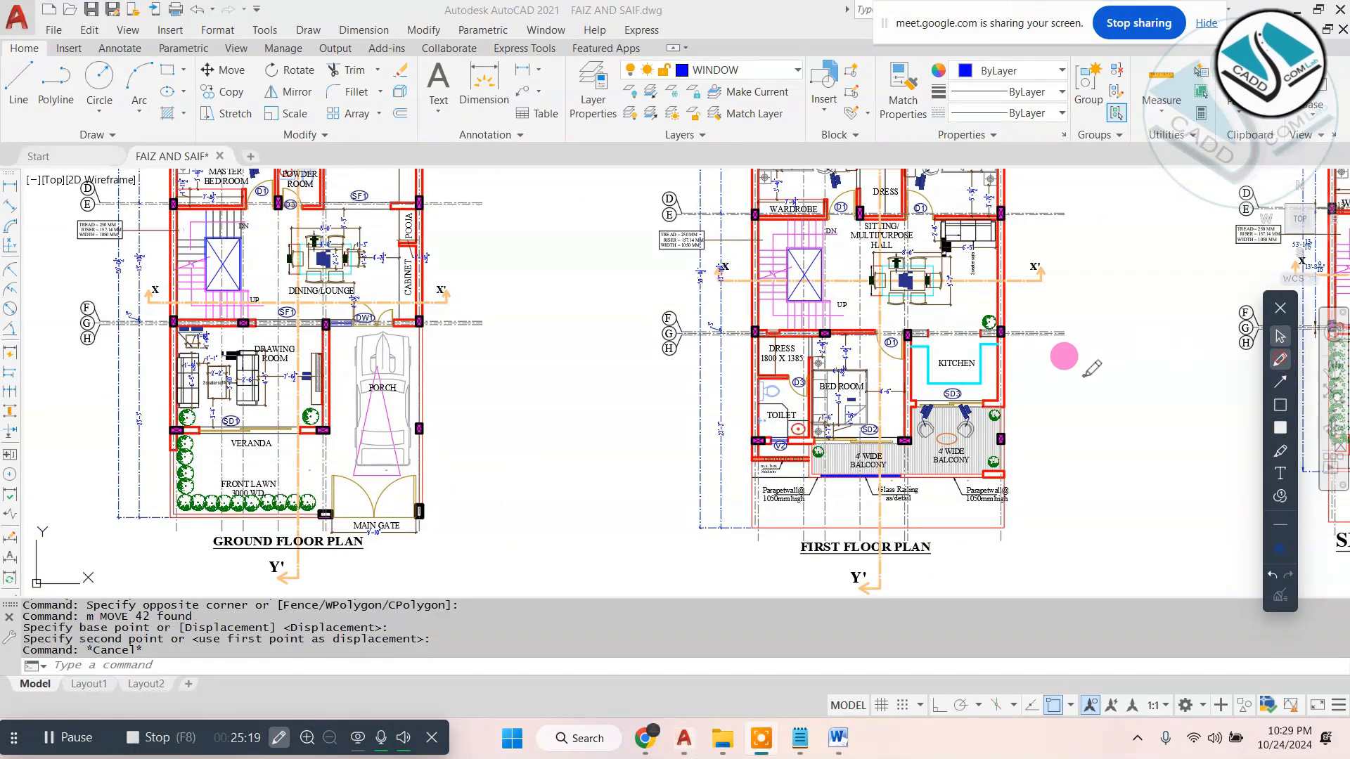
mouse_move(399, 296)
left_mouse_down()
mouse_move(88, 530)
mouse_move(443, 394)
mouse_move(397, 314)
left_mouse_up()
left_click_drag(928, 318, 867, 311)
mouse_move(747, 320)
left_mouse_down()
mouse_move(939, 468)
mouse_move(907, 330)
left_mouse_up()
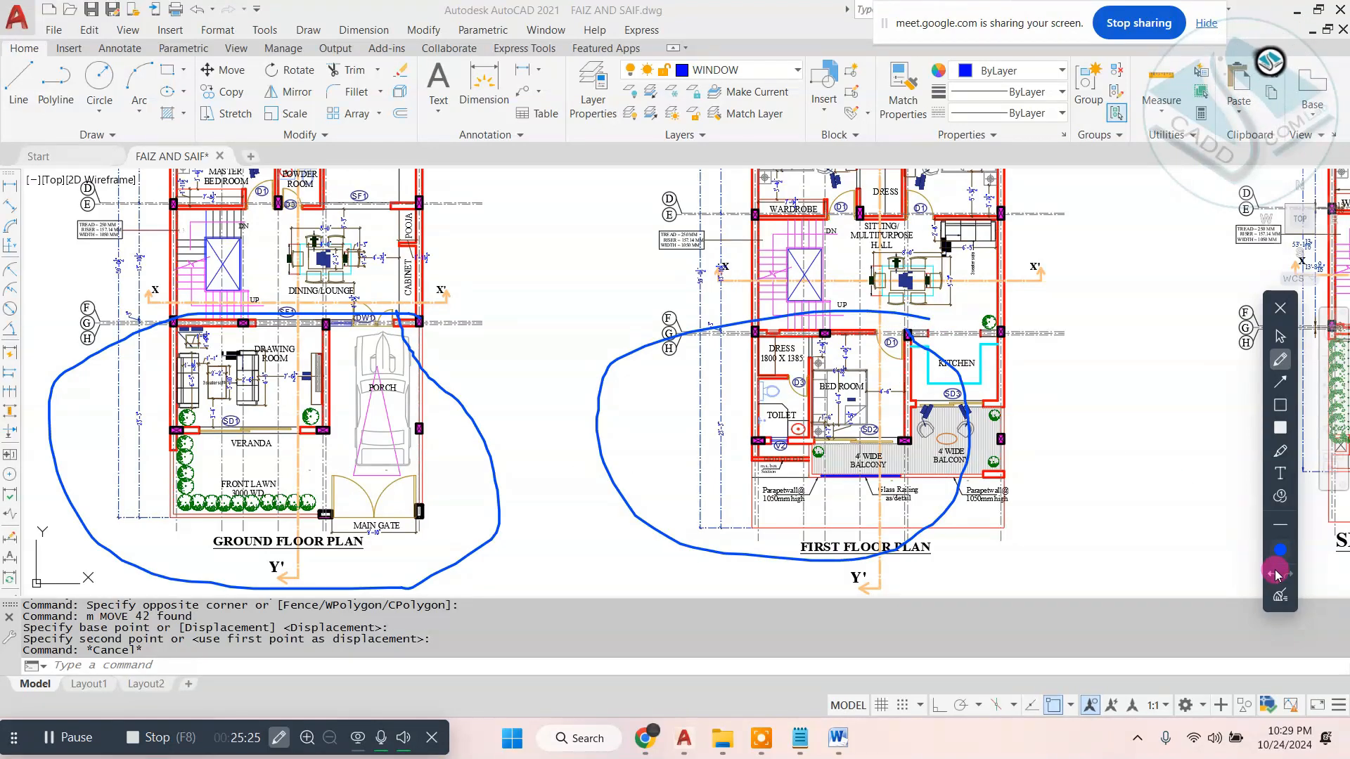
left_click(1280, 595)
- Mark the porch, balcony, front lawn and drawing room on the plans with the screen pen, clear the markings and exit annotation mode
mouse_move(364, 395)
left_mouse_down()
mouse_move(380, 444)
mouse_move(558, 390)
mouse_move(595, 310)
mouse_move(610, 406)
left_mouse_up()
left_click_drag(524, 412, 608, 312)
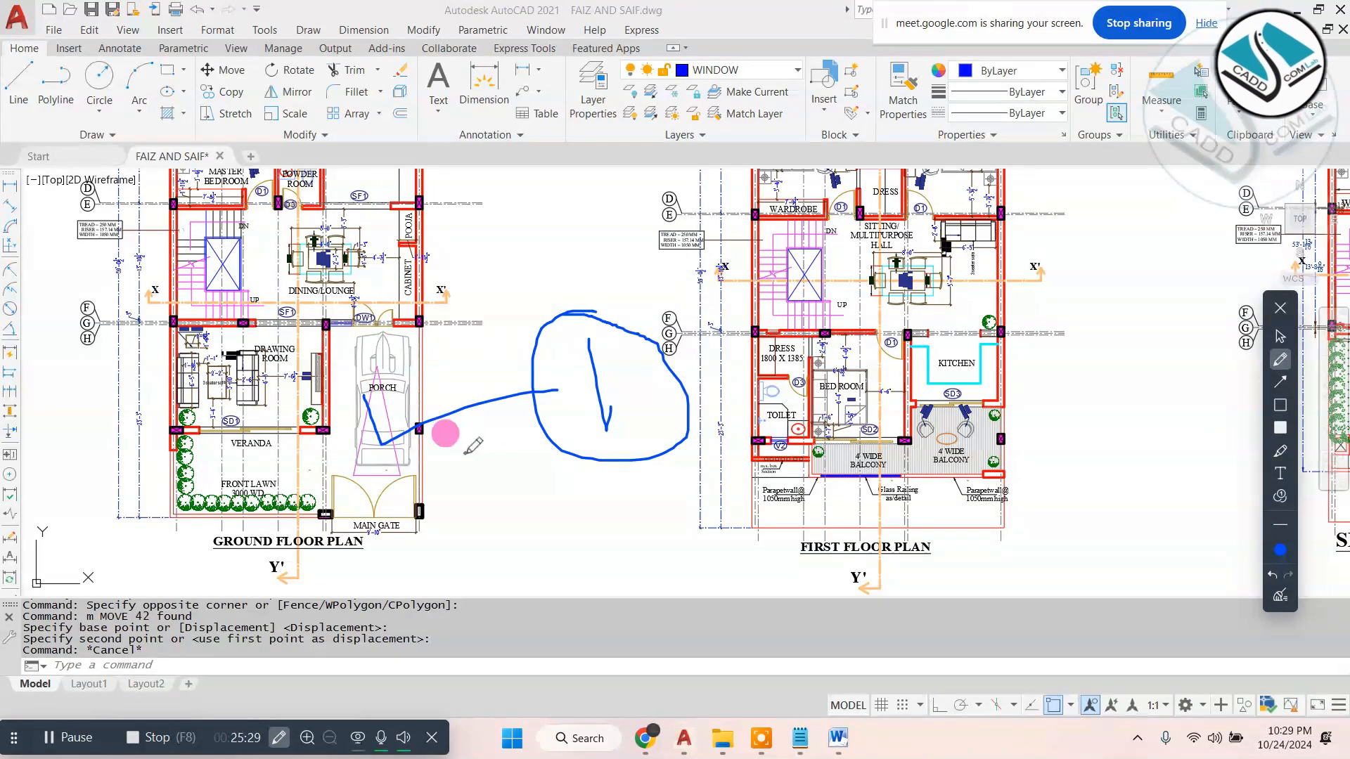
mouse_move(866, 447)
left_mouse_down()
mouse_move(878, 476)
mouse_move(918, 464)
mouse_move(906, 480)
mouse_move(1260, 413)
left_mouse_up()
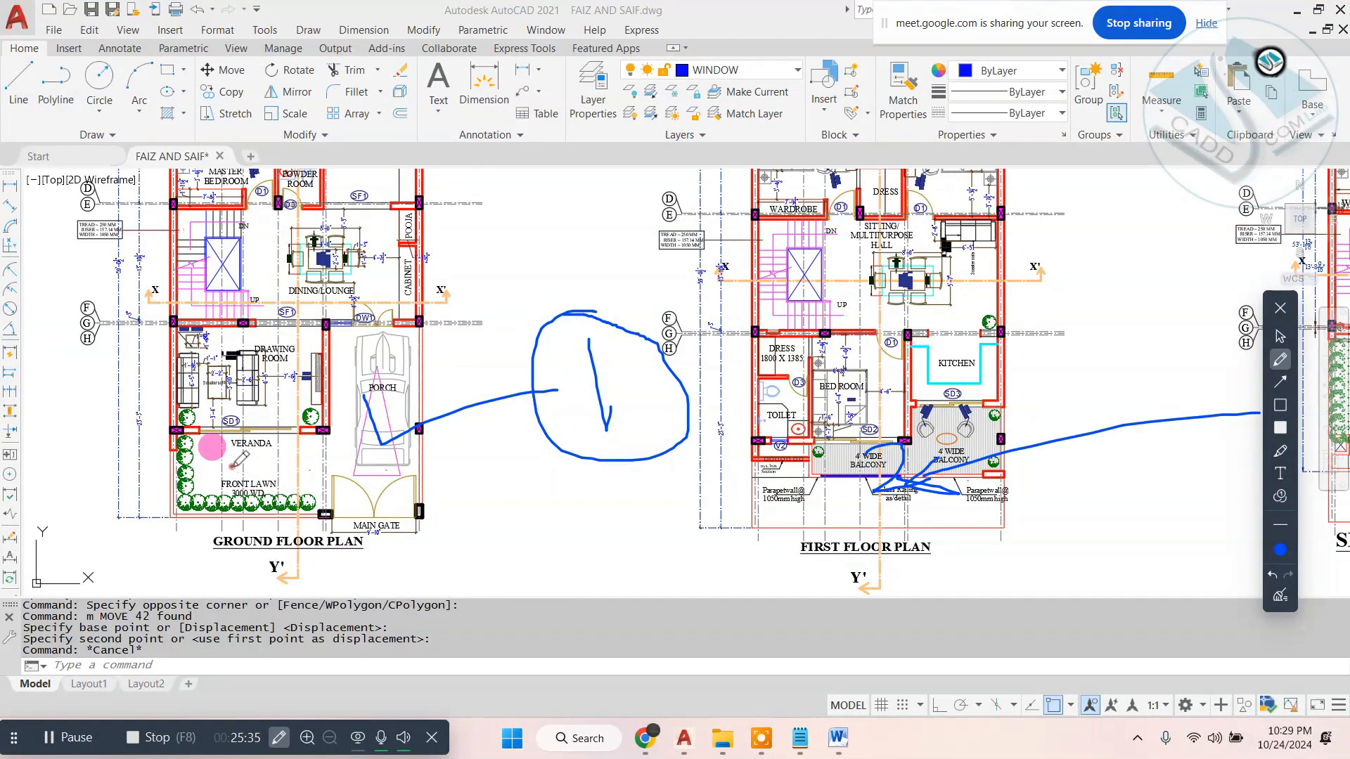
mouse_move(232, 467)
left_mouse_down()
mouse_move(253, 462)
mouse_move(289, 499)
mouse_move(240, 448)
mouse_move(282, 493)
mouse_move(541, 552)
left_mouse_up()
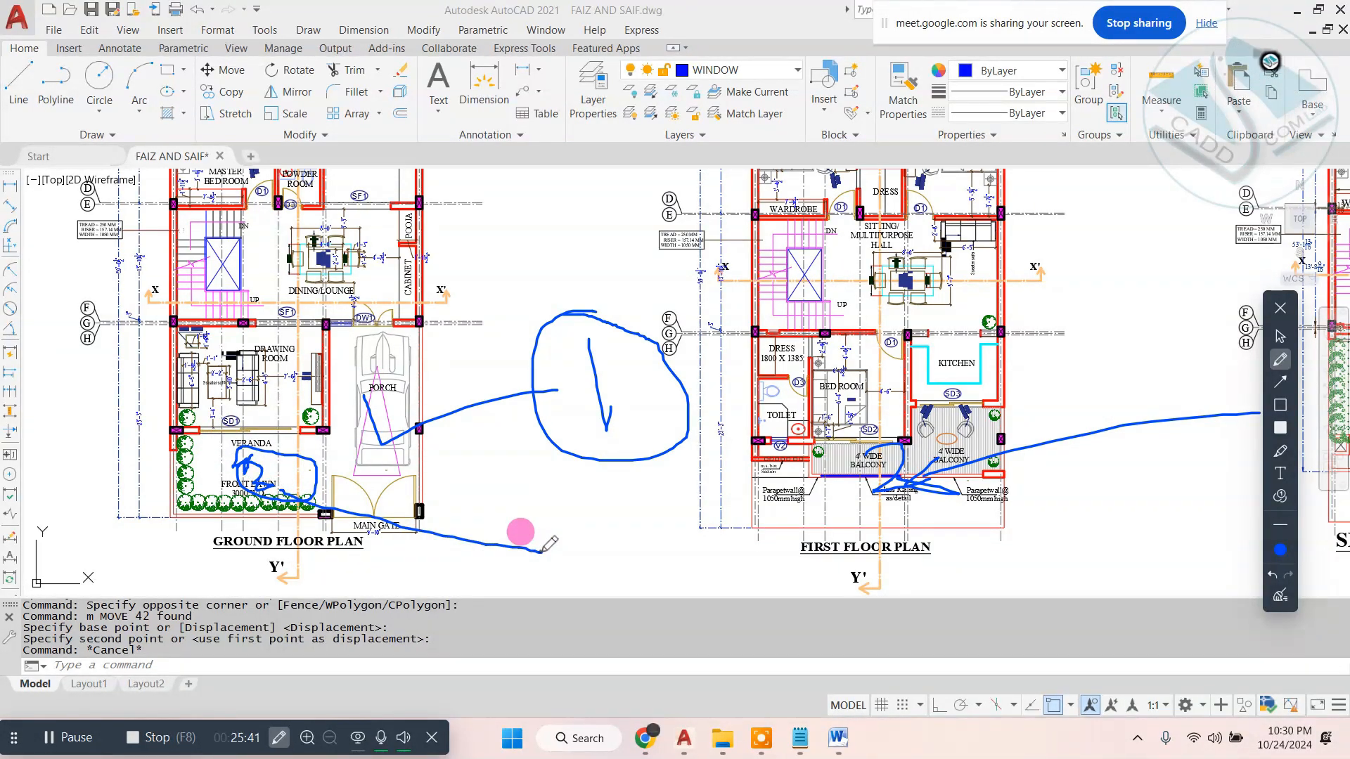
mouse_move(310, 505)
left_mouse_down()
mouse_move(323, 547)
mouse_move(383, 504)
left_mouse_up()
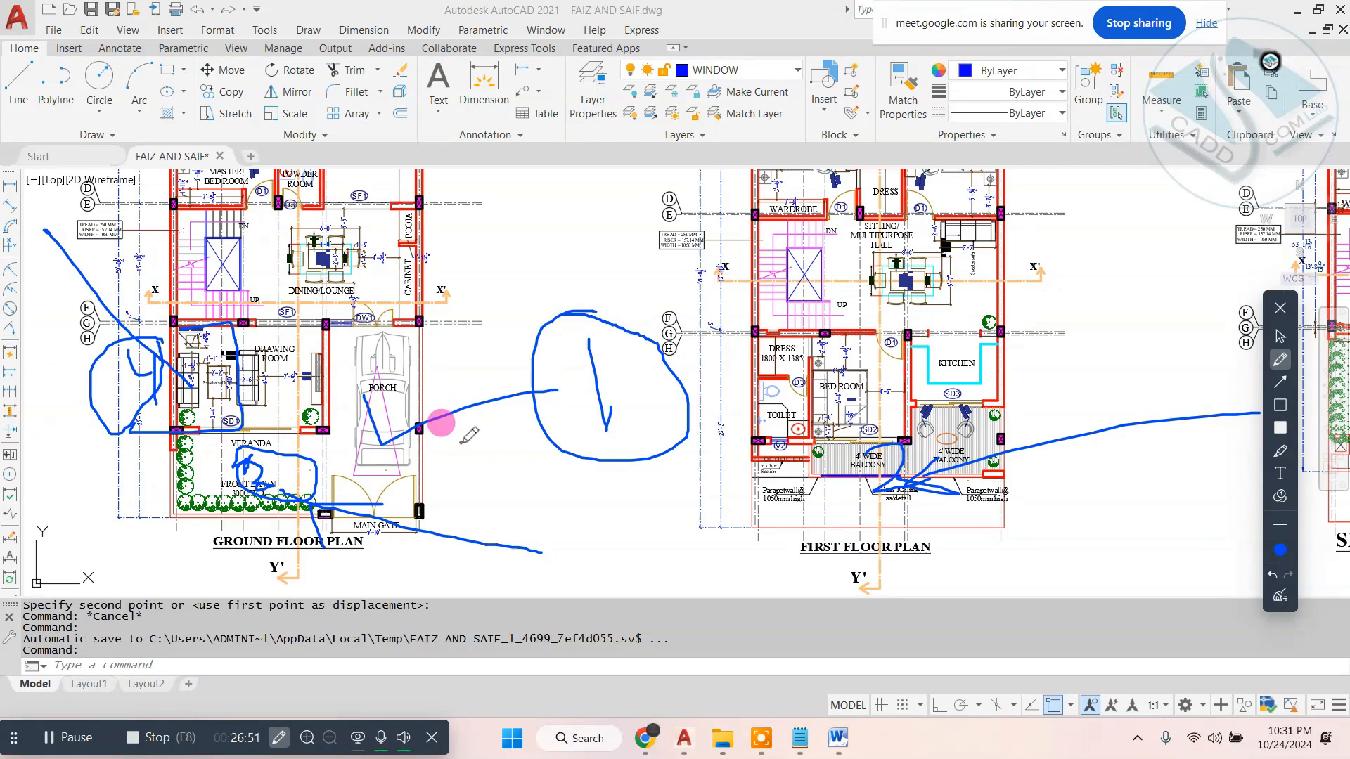
left_click(1279, 597)
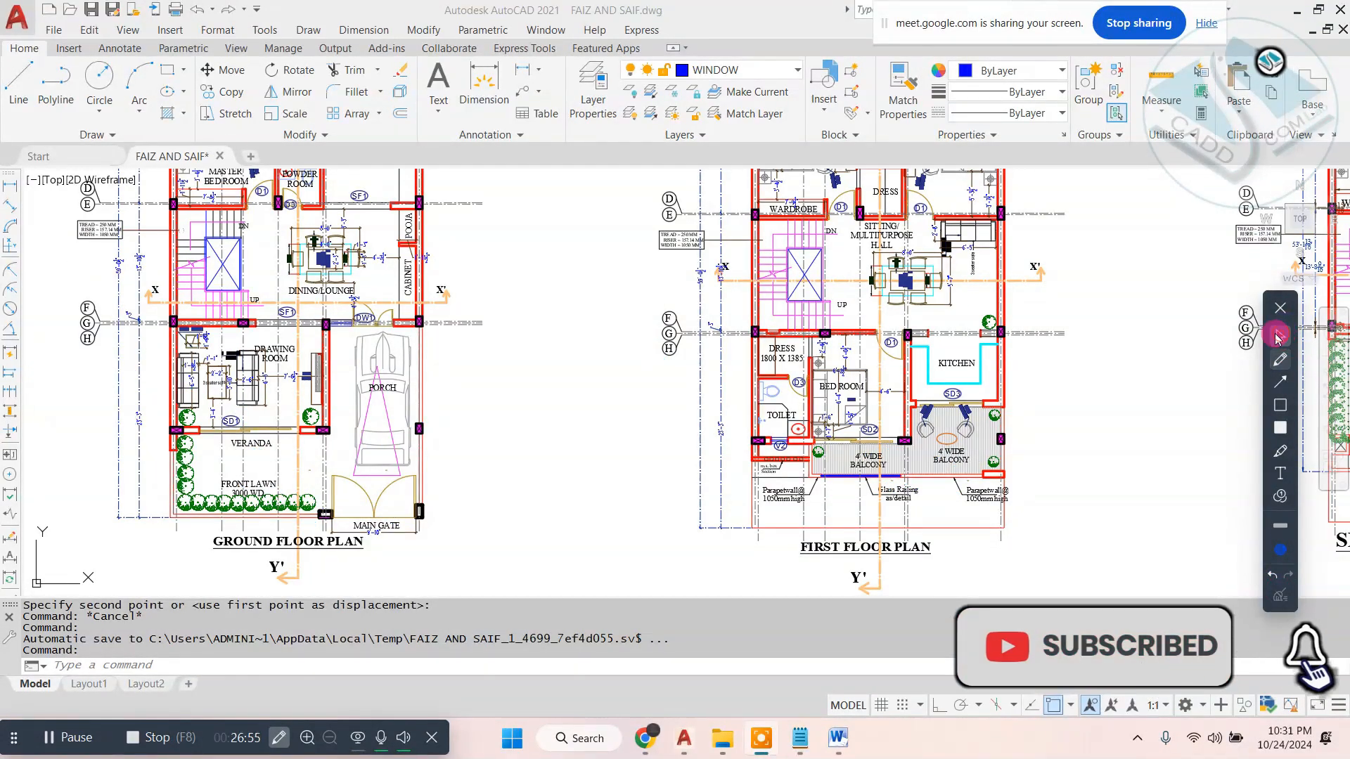
left_click(1279, 307)
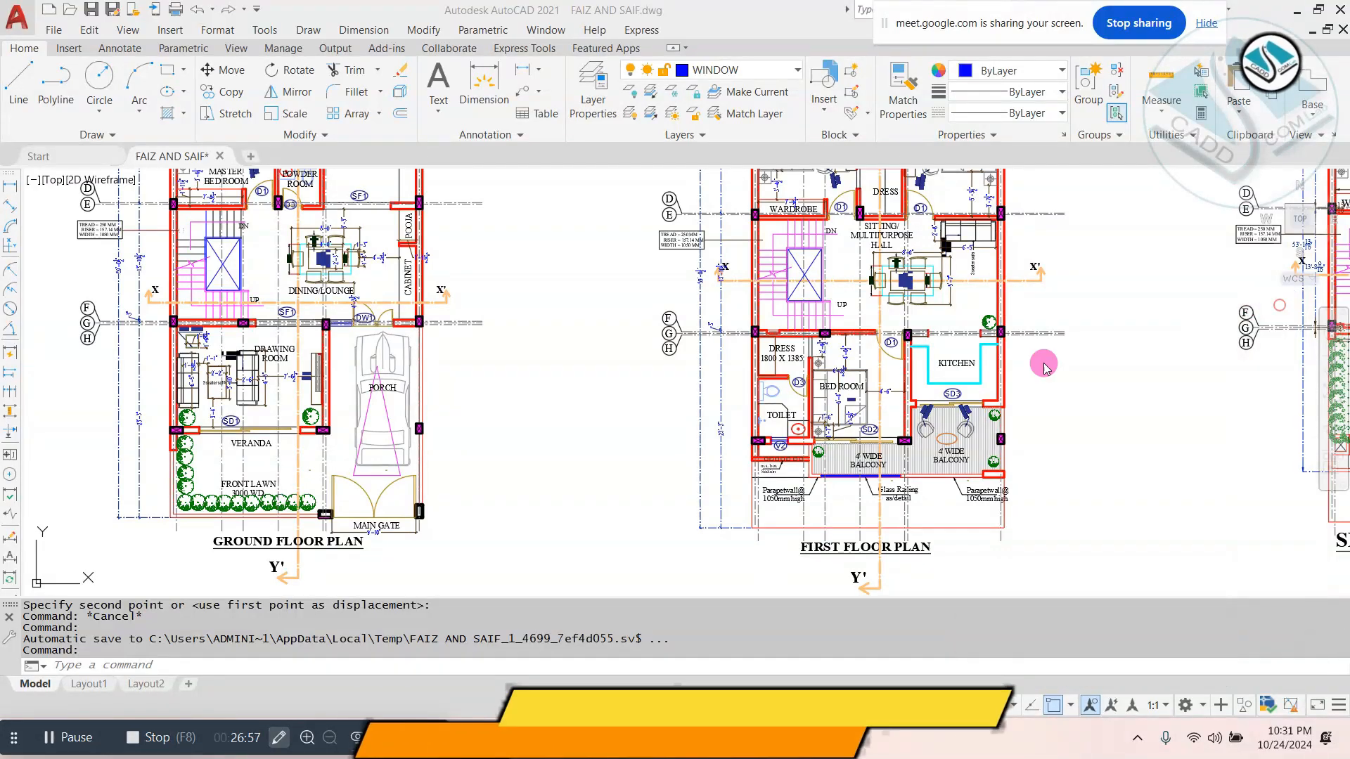
- Examine the facade elements in the first reference image against the front elevation copy beside it
scroll(651, 338, "down", 5)
scroll(669, 355, "up", 8)
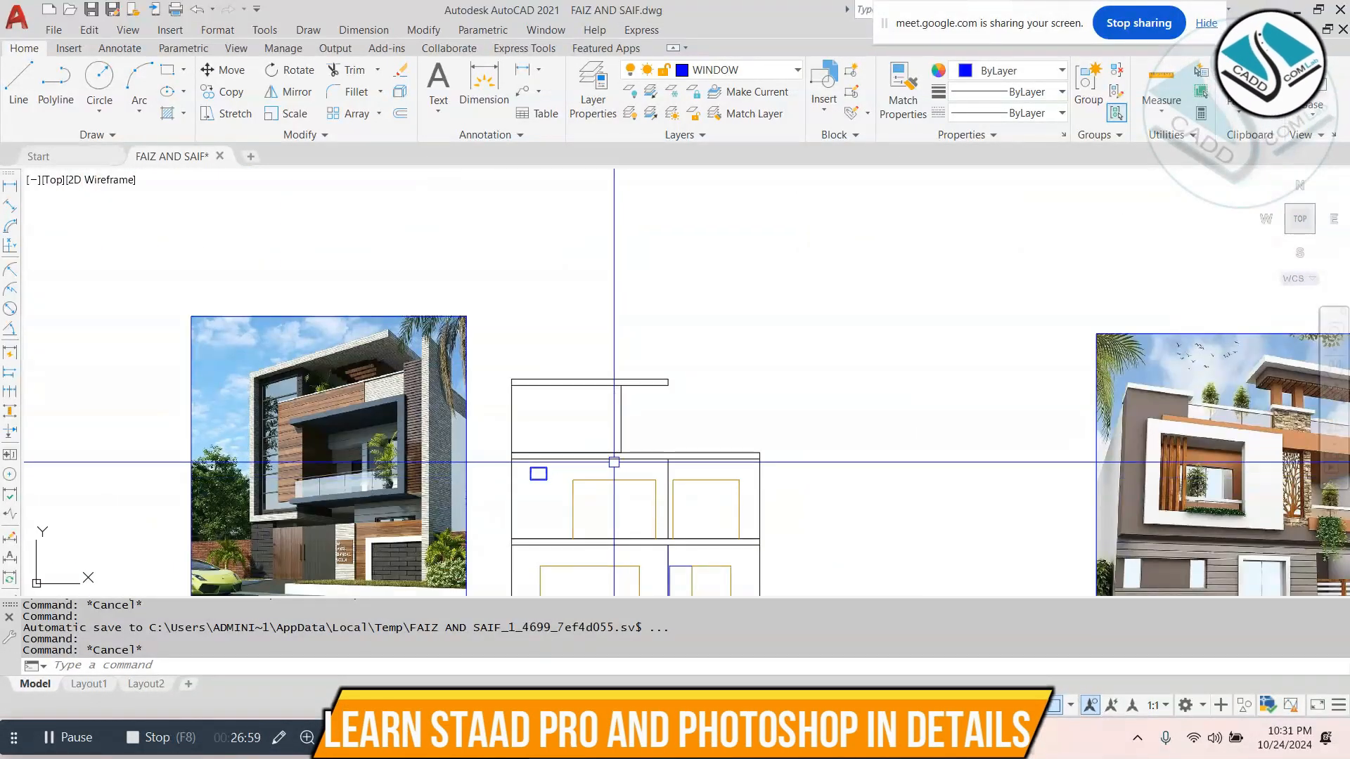
middle_click_drag(613, 462, 601, 349)
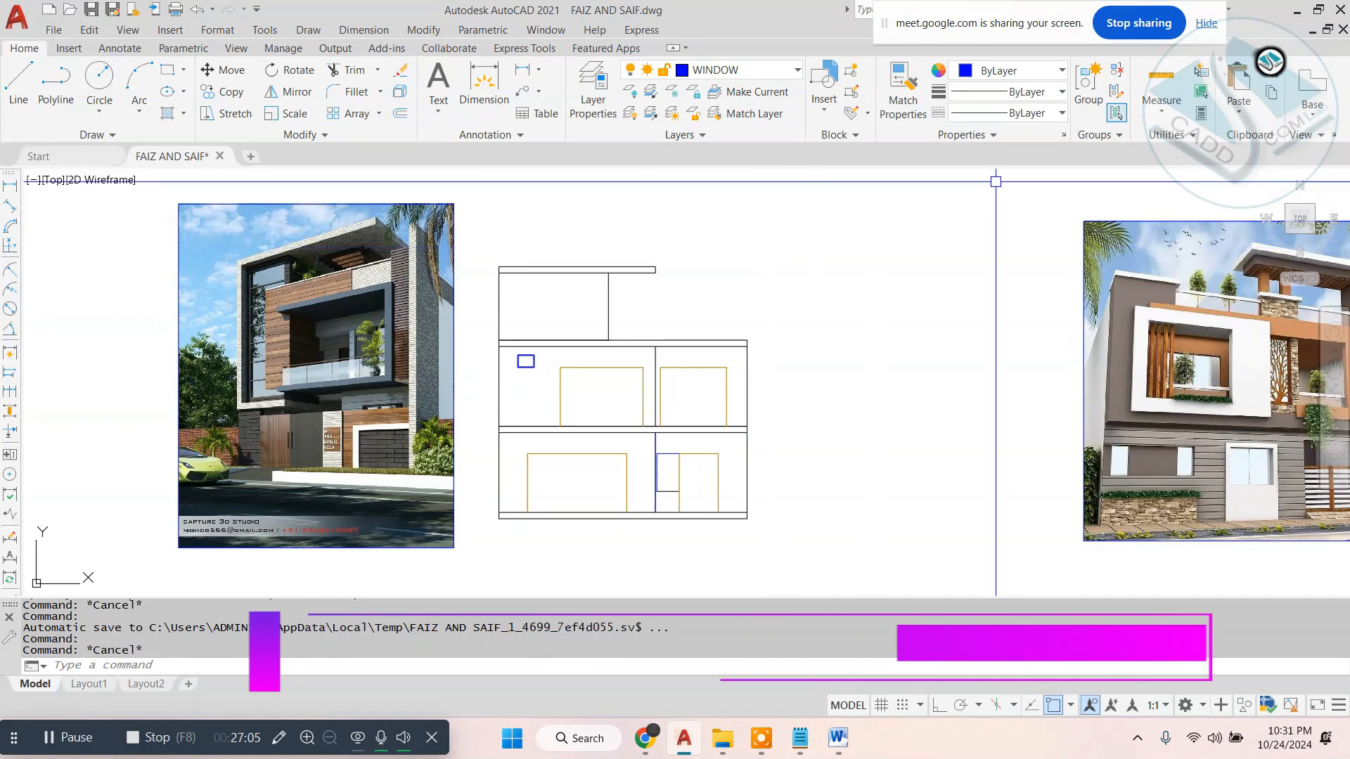
scroll(351, 345, "up", 6)
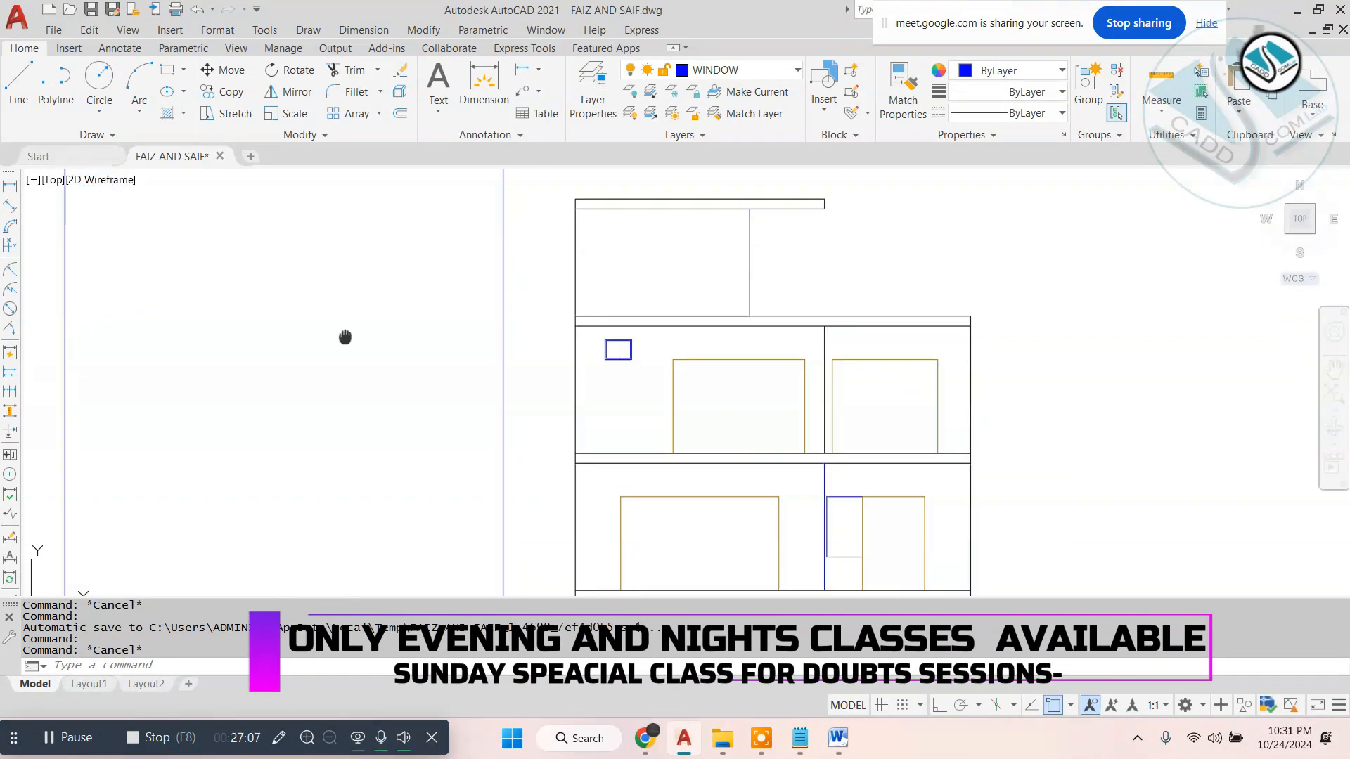
scroll(256, 311, "down", 6)
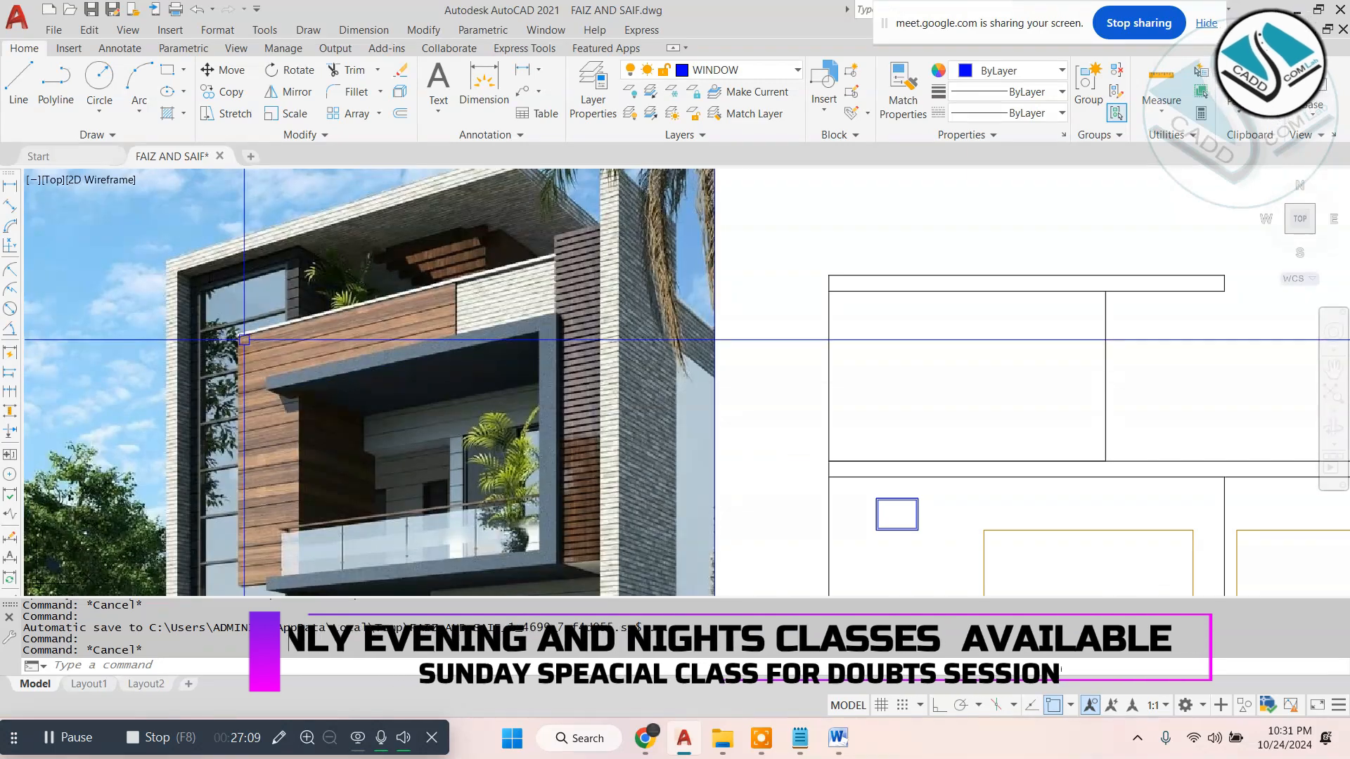
scroll(246, 385, "up", 2)
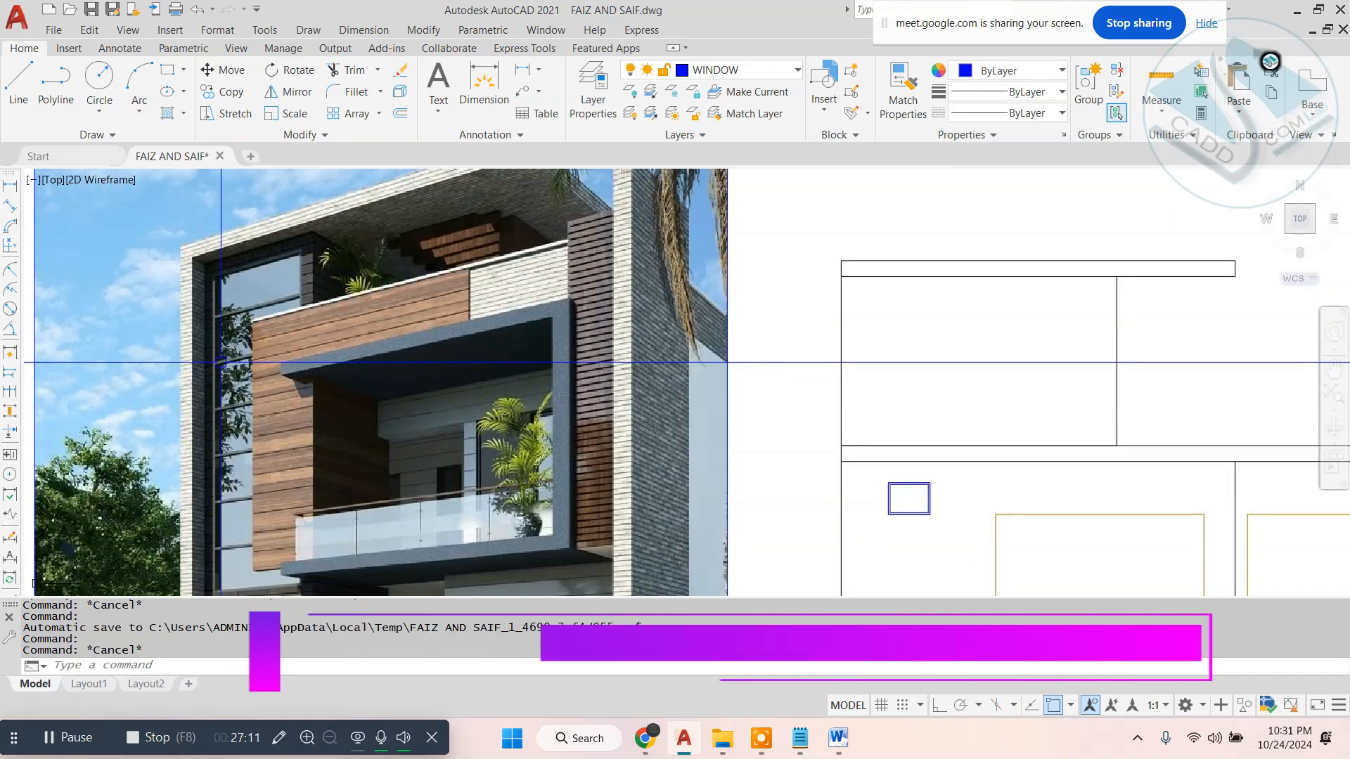
scroll(240, 398, "down", 2)
scroll(240, 398, "up", 2)
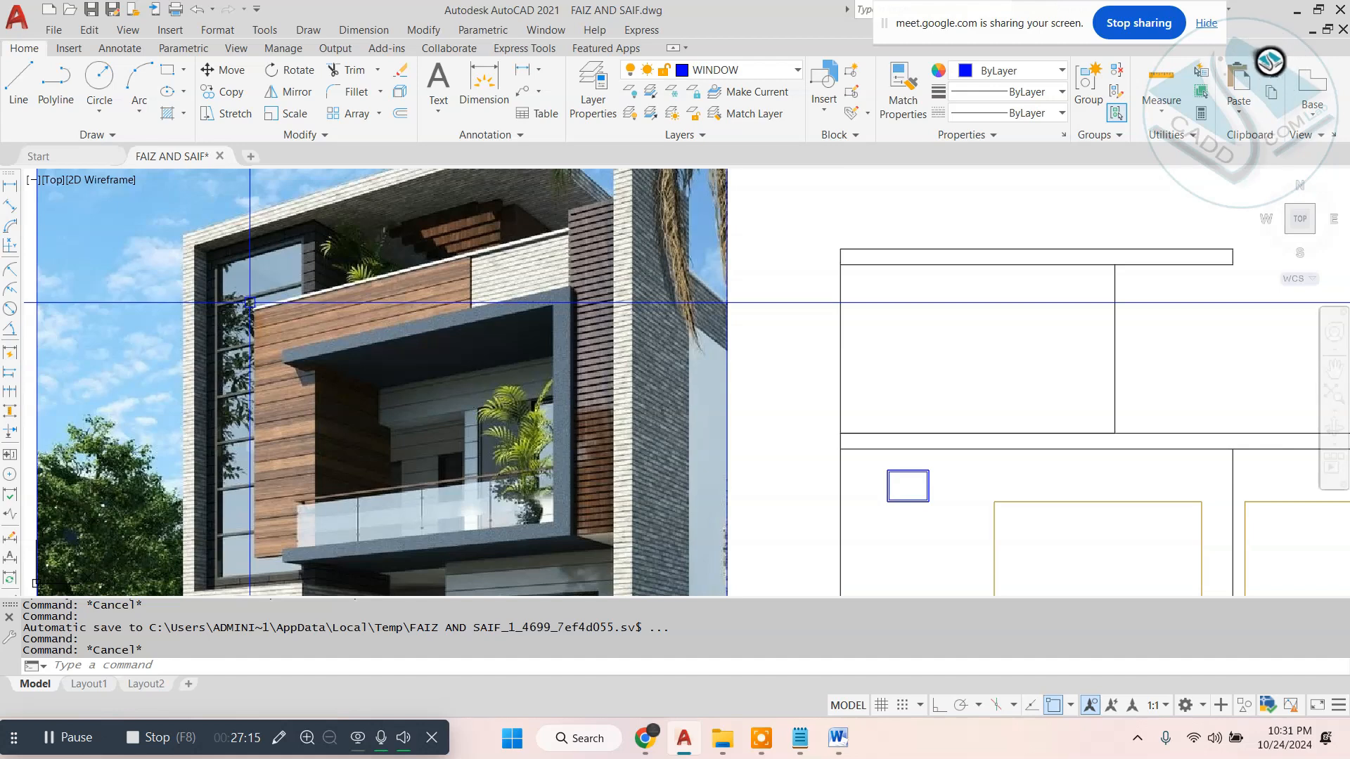
scroll(249, 303, "down", 2)
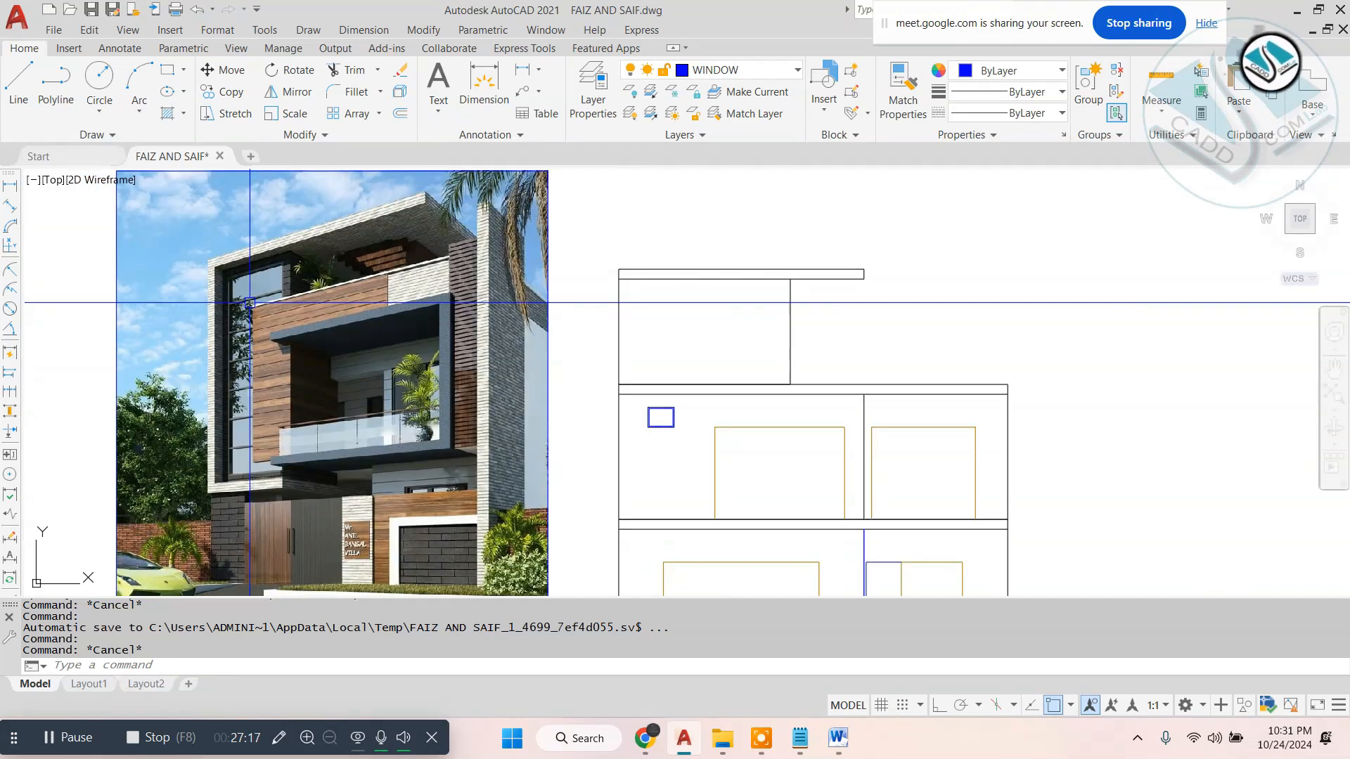
scroll(282, 326, "down", 2)
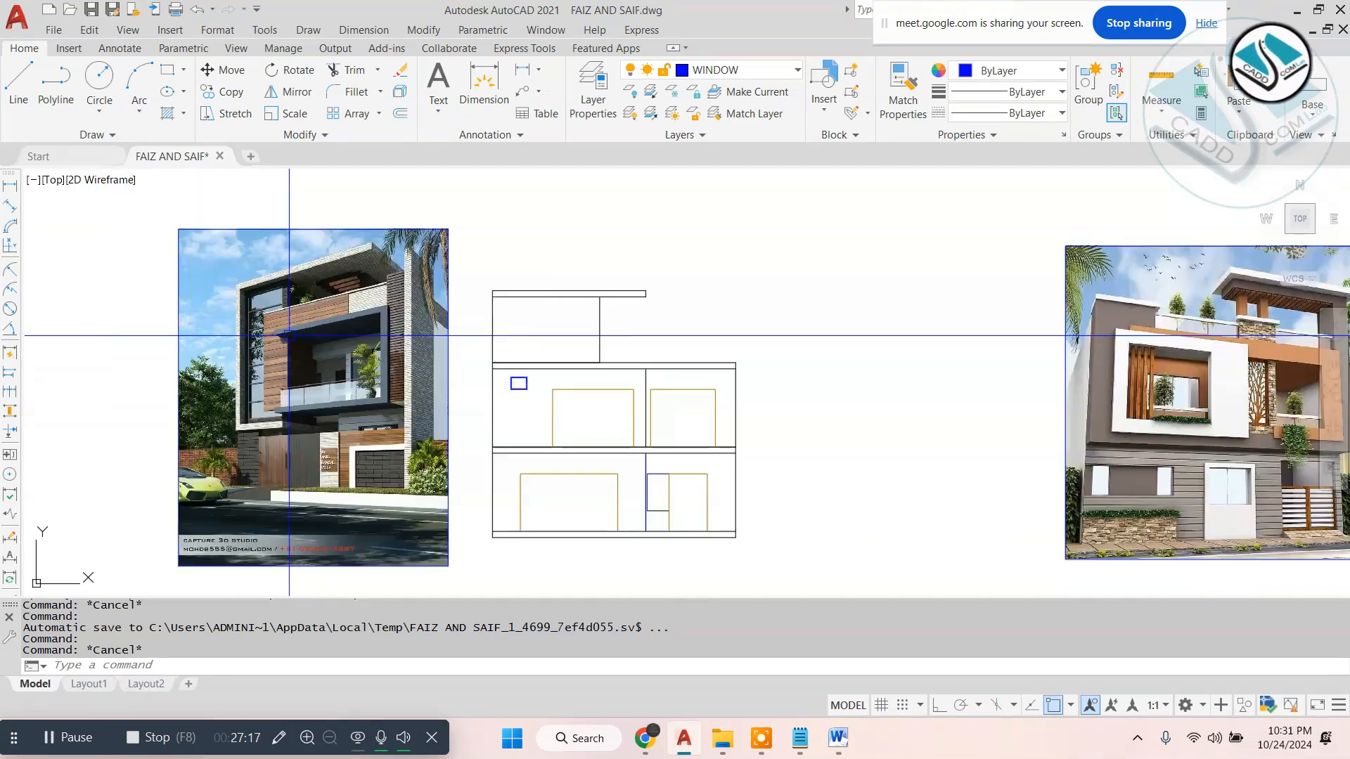
right_click(565, 320)
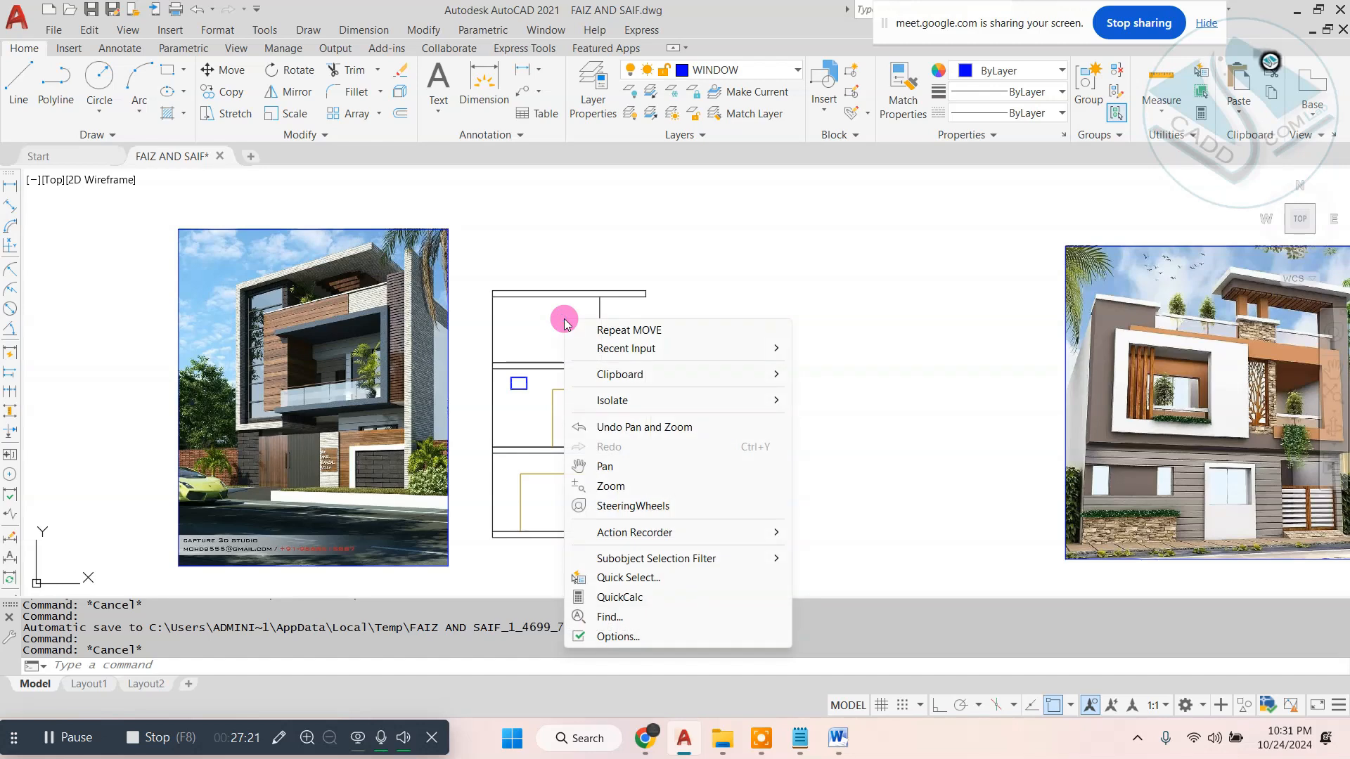
left_click(833, 244)
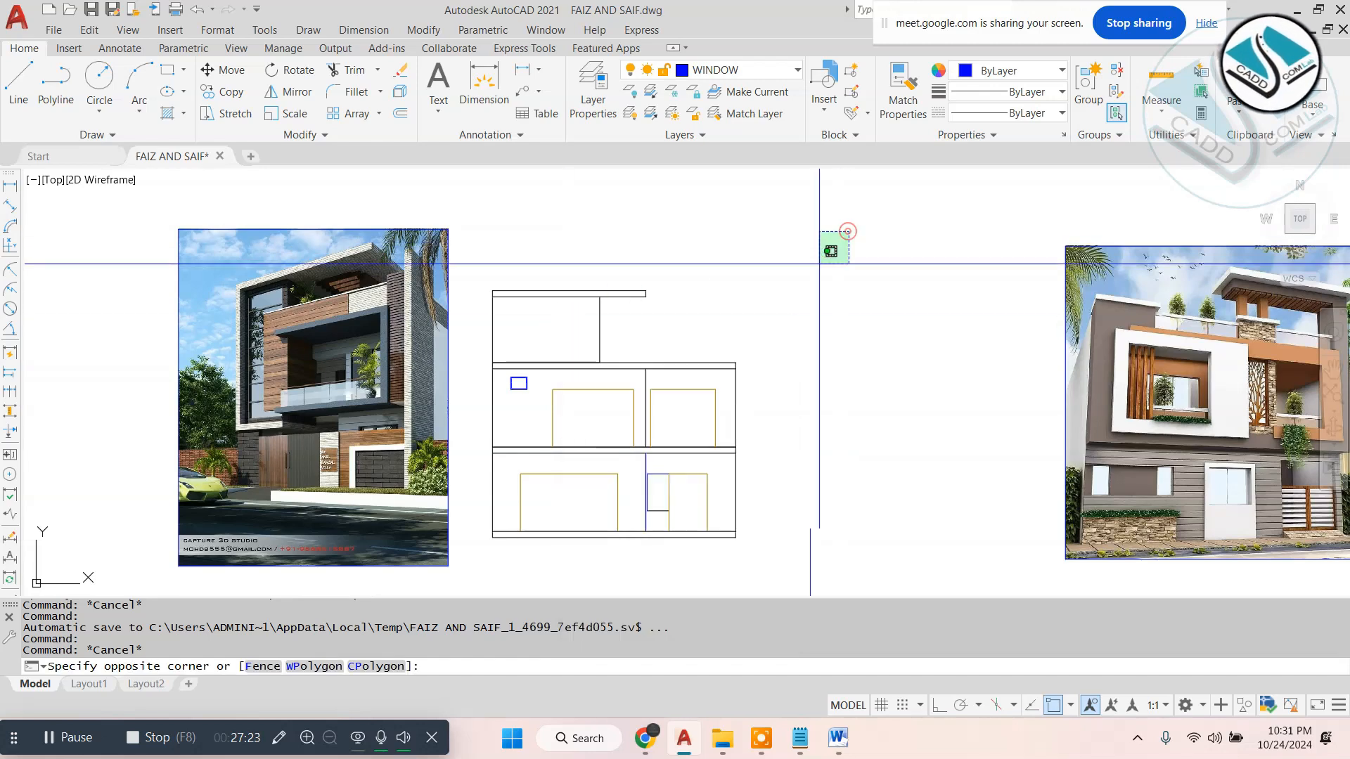
scroll(596, 397, "up", 2)
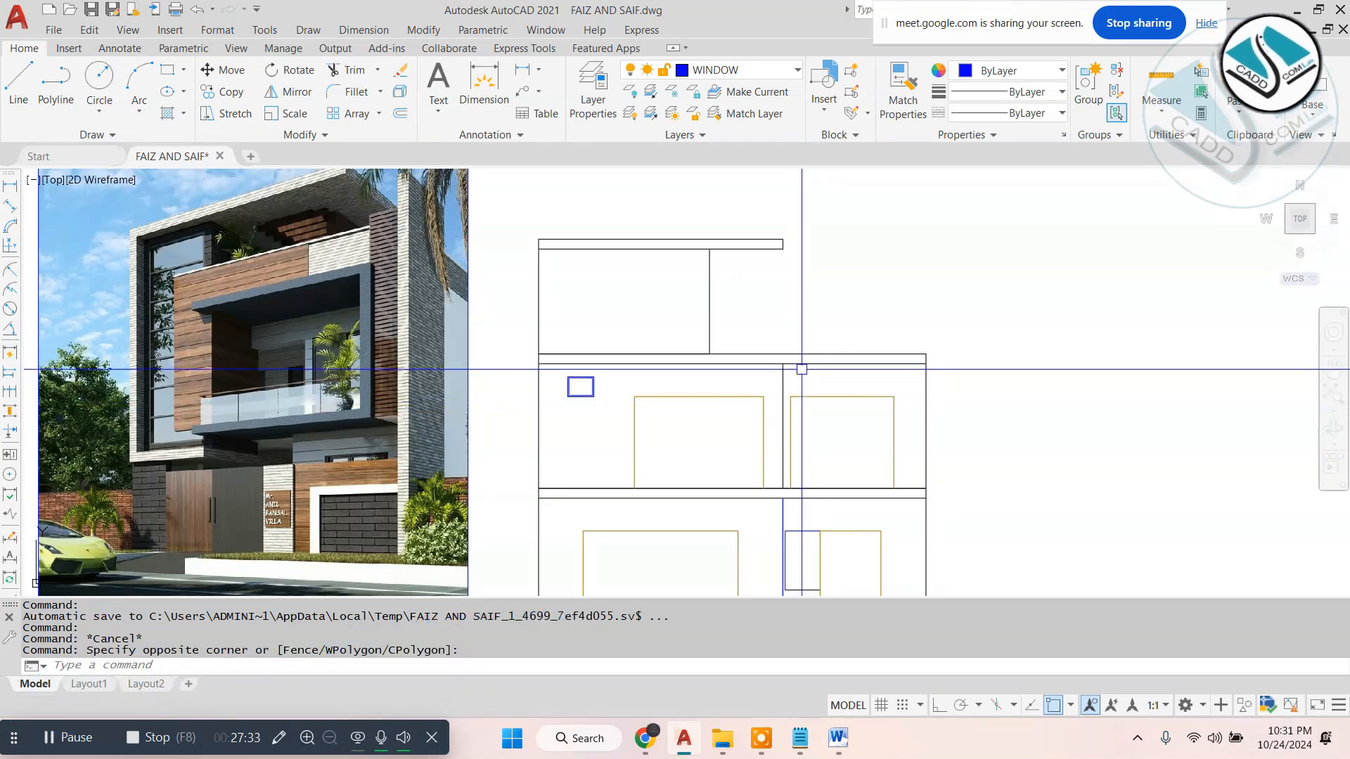
- Measure the width of the m.s. box section strip in front of the toilet on the first floor plan with a linear dimension
scroll(632, 352, "down", 10)
scroll(609, 345, "up", 7)
scroll(609, 345, "down", 4)
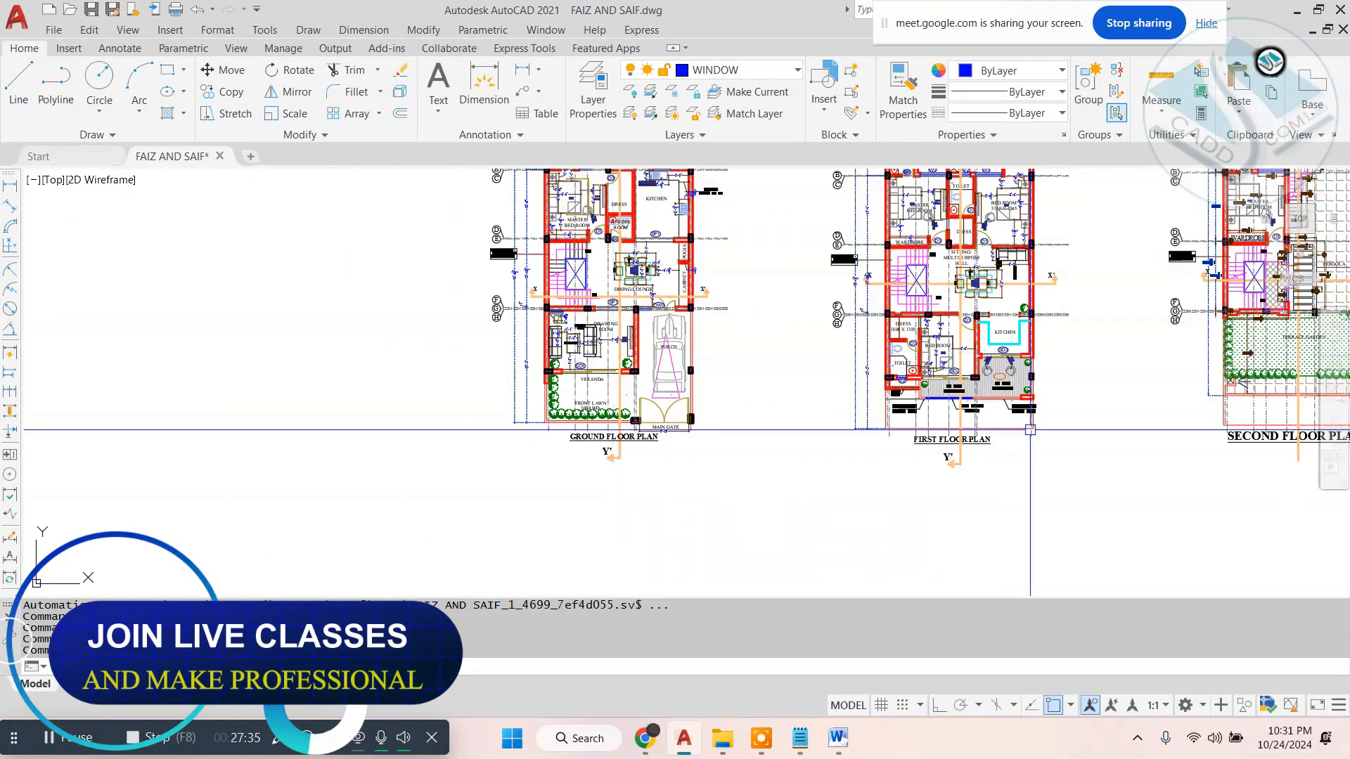
scroll(573, 320, "up", 8)
scroll(567, 316, "down", 6)
scroll(567, 316, "down", 5)
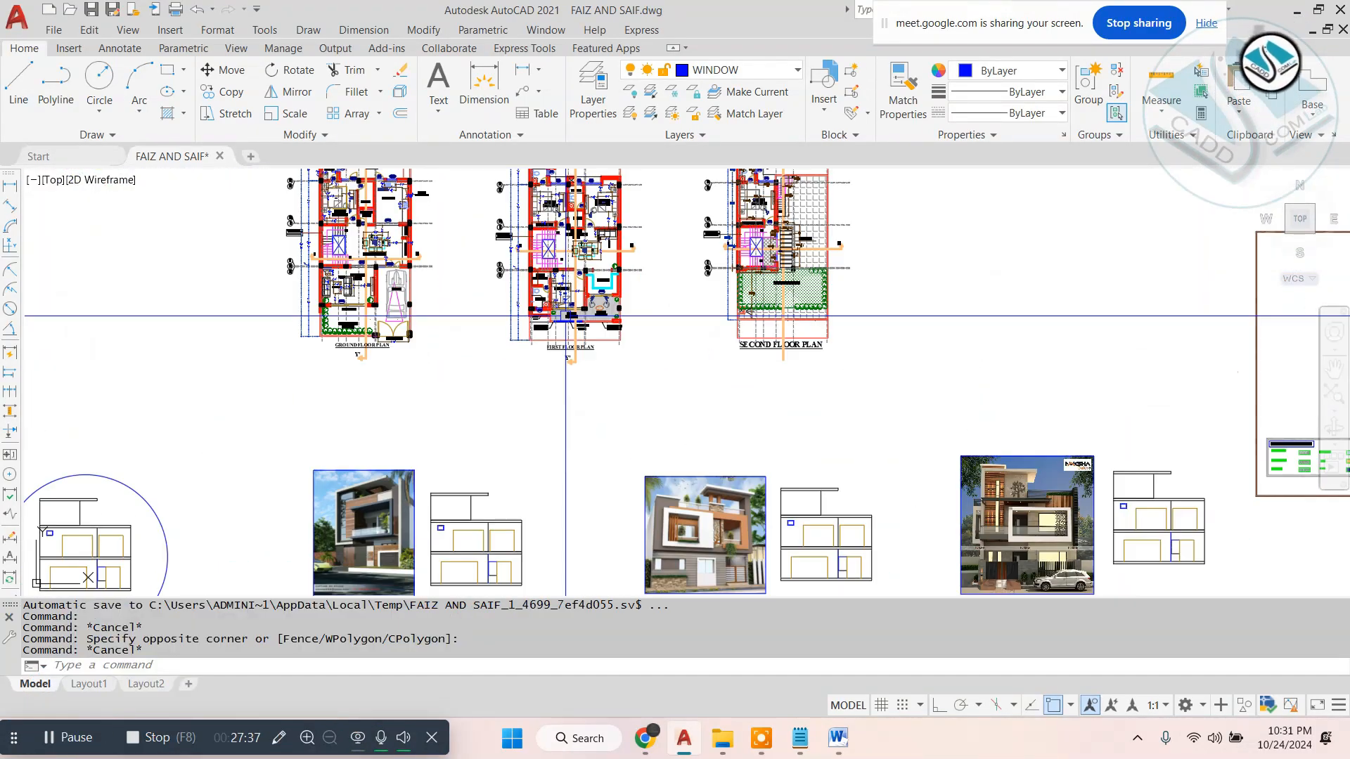
scroll(566, 310, "up", 9)
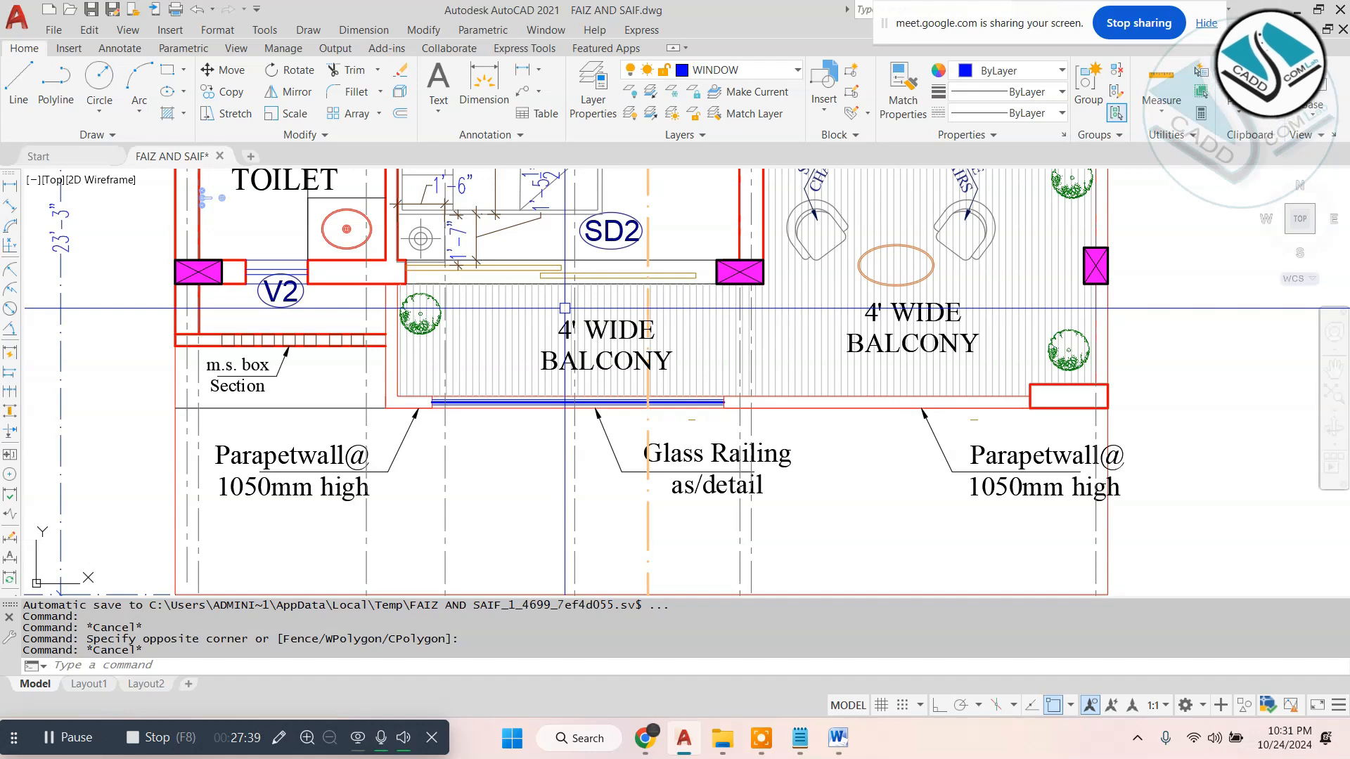
left_click(363, 29)
left_click(394, 69)
scroll(112, 351, "up", 2)
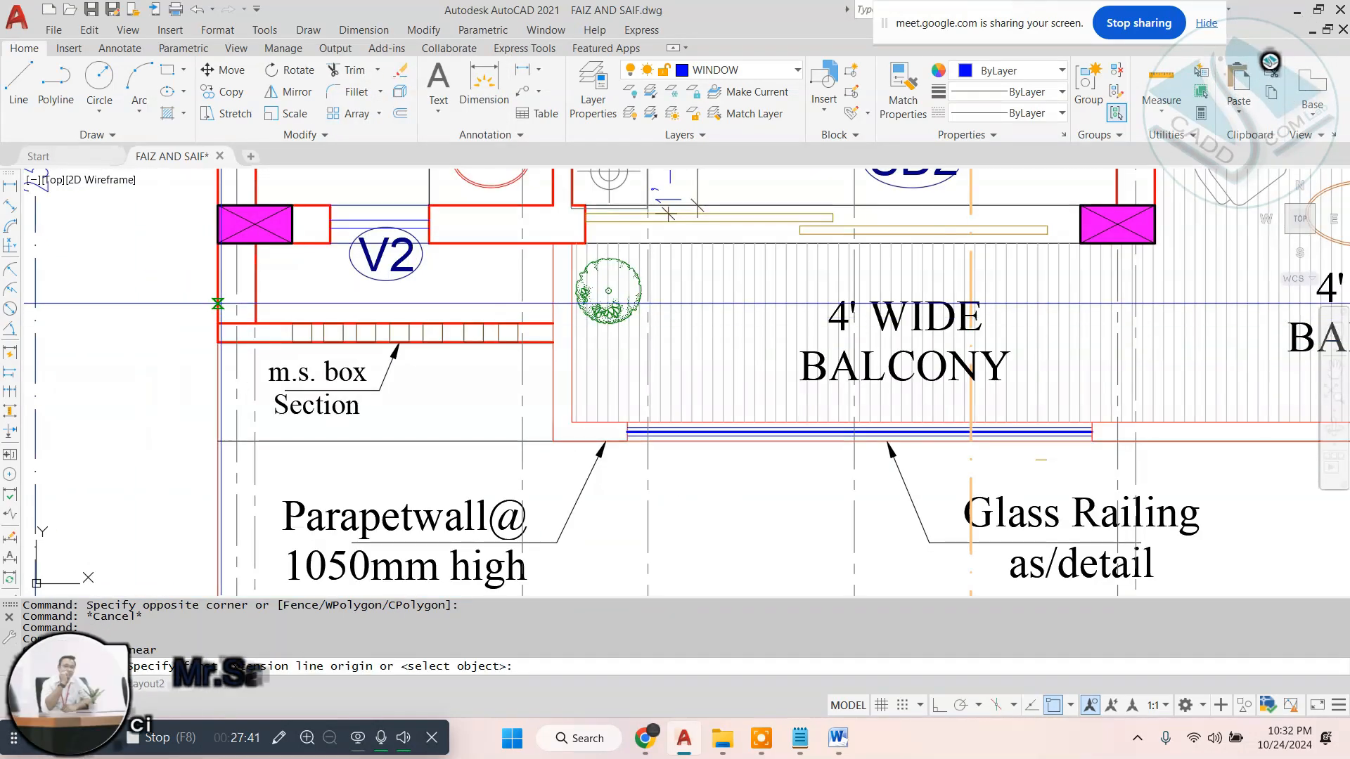
left_click(219, 304)
left_click(554, 304)
key("Escape")
scroll(565, 281, "down", 7)
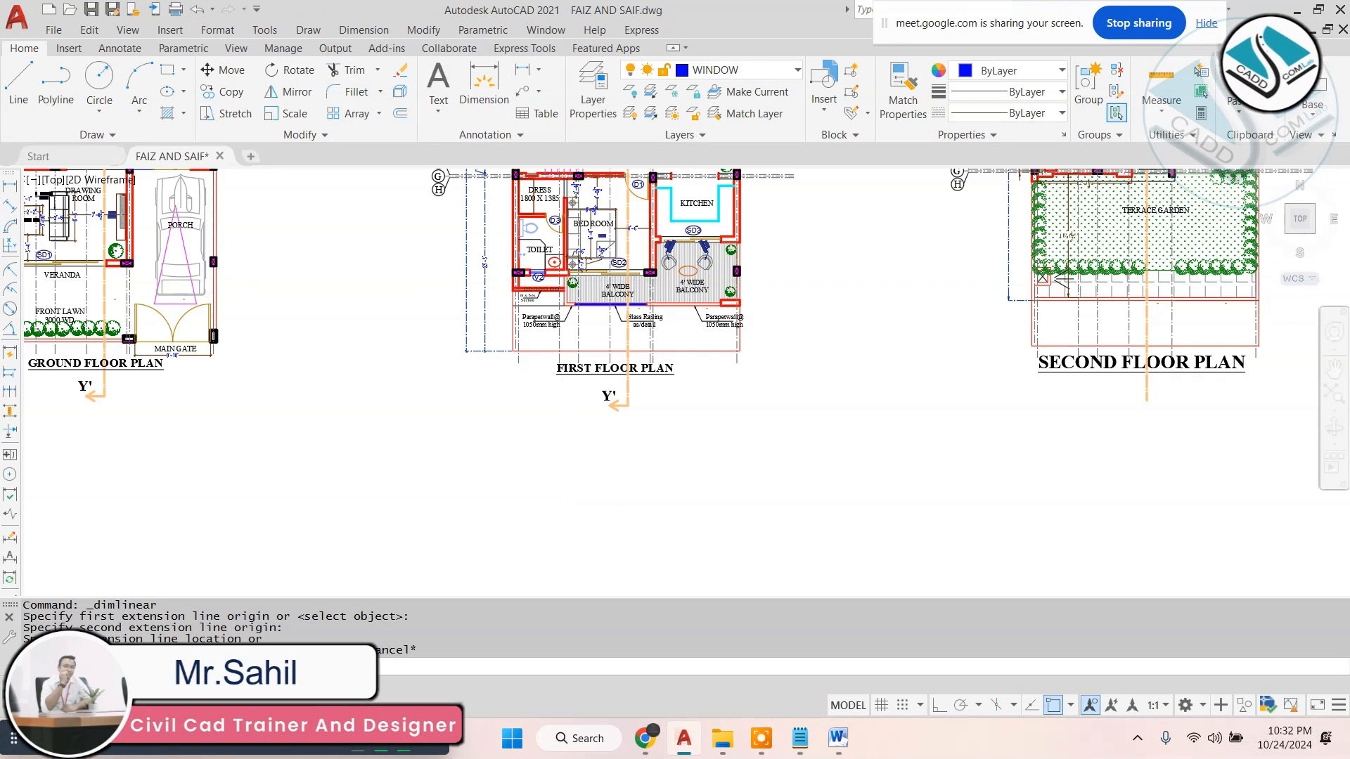
- Offset the first floor's left wall line 7' inward on the elevation copy beside the first reference image
scroll(552, 363, "down", 3)
scroll(552, 363, "up", 8)
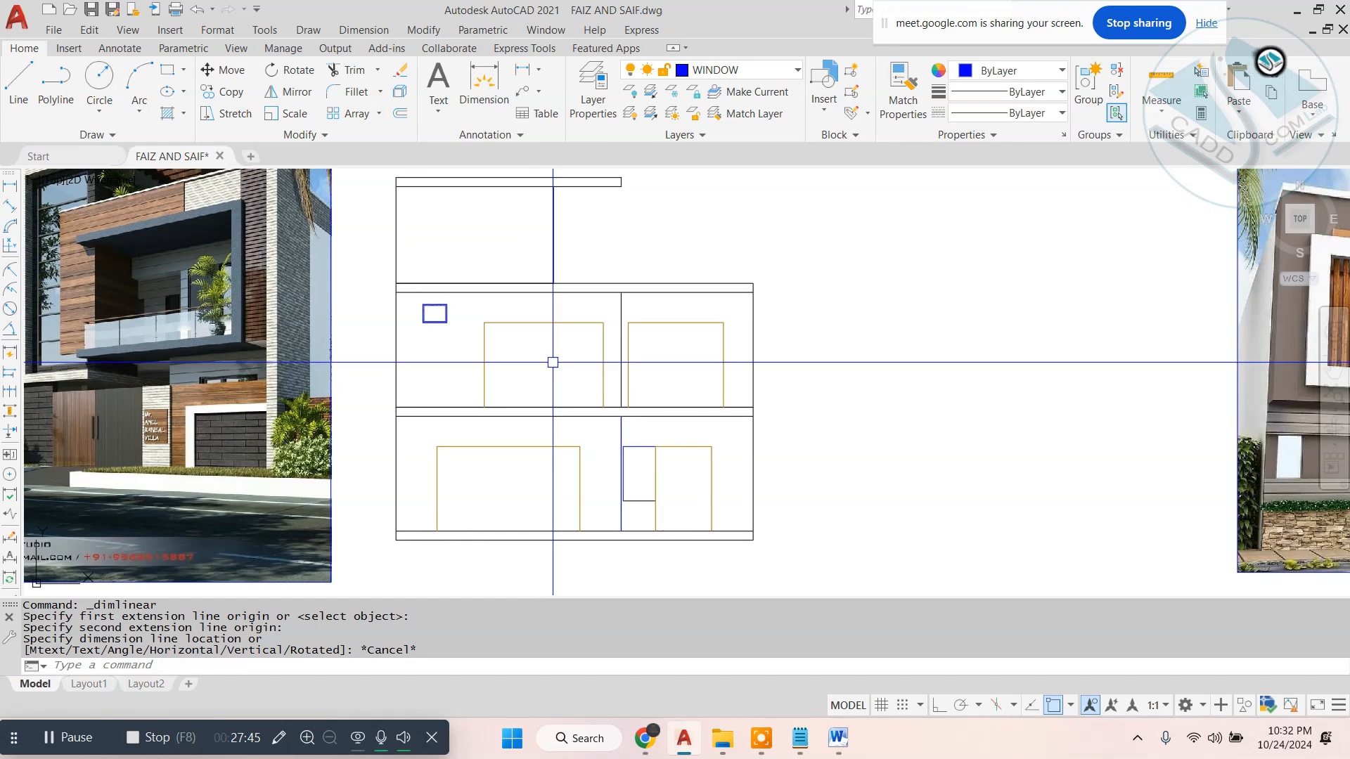
key("Escape")
type("o")
key("Return")
type("7'")
key("Return")
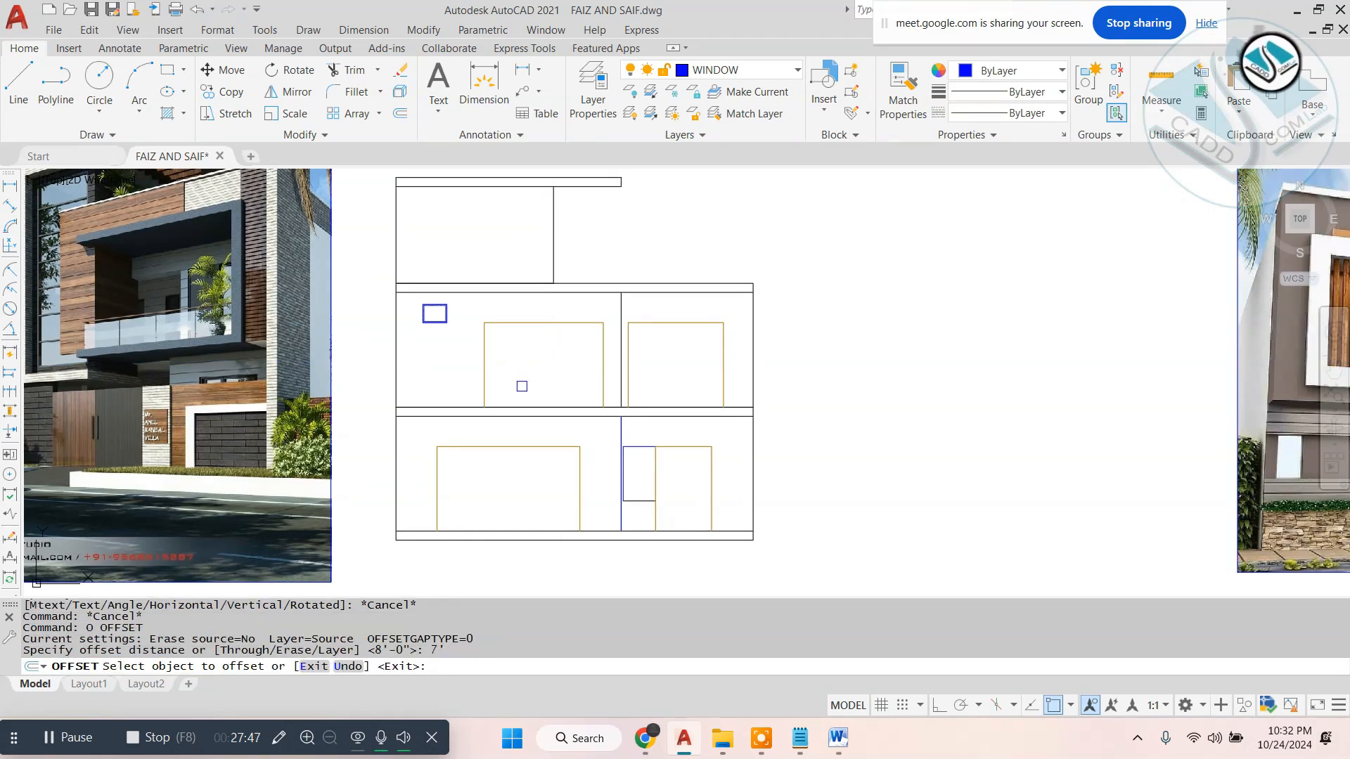
left_click(394, 373)
left_click(458, 377)
key("Escape")
key("Escape")
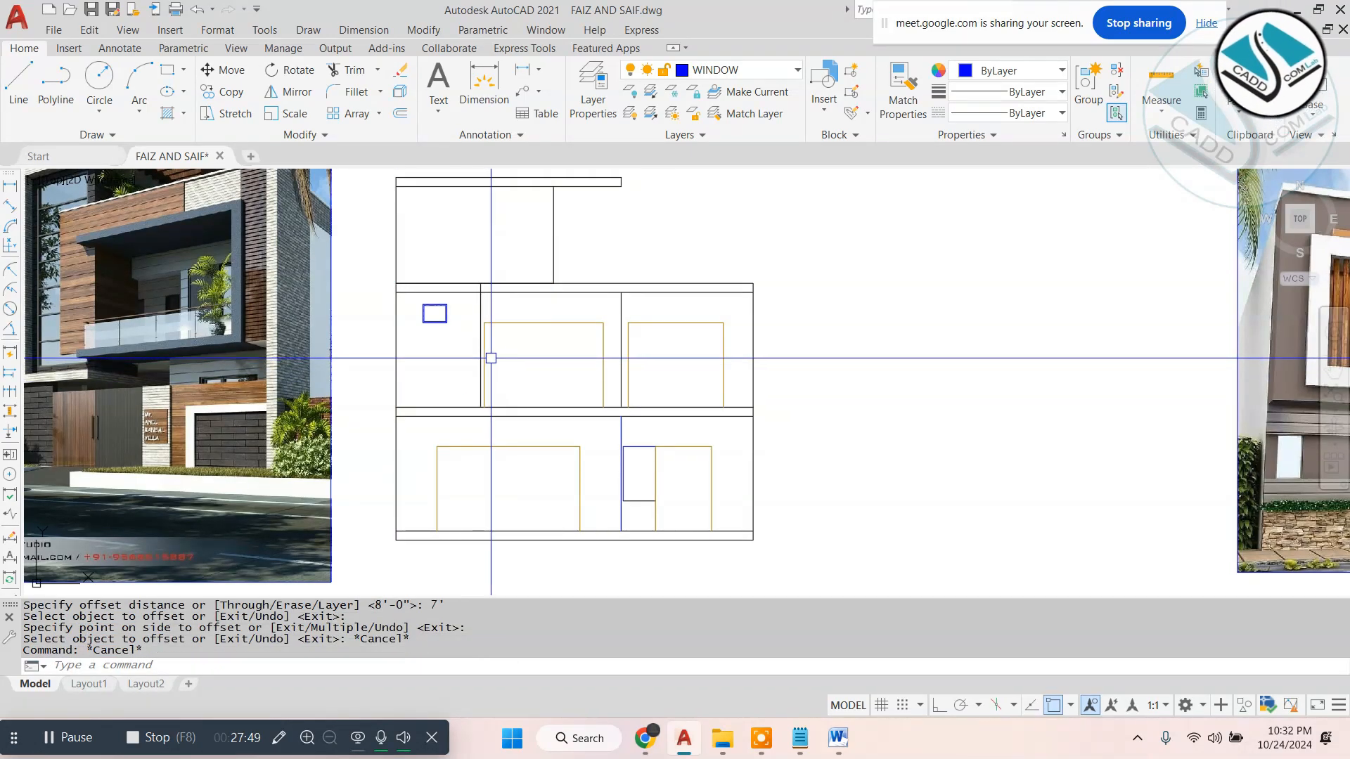
- Draw a rectangle from the offset line's upper end to the elevation's right edge at the upper line of the slab below
scroll(492, 321, "up", 3)
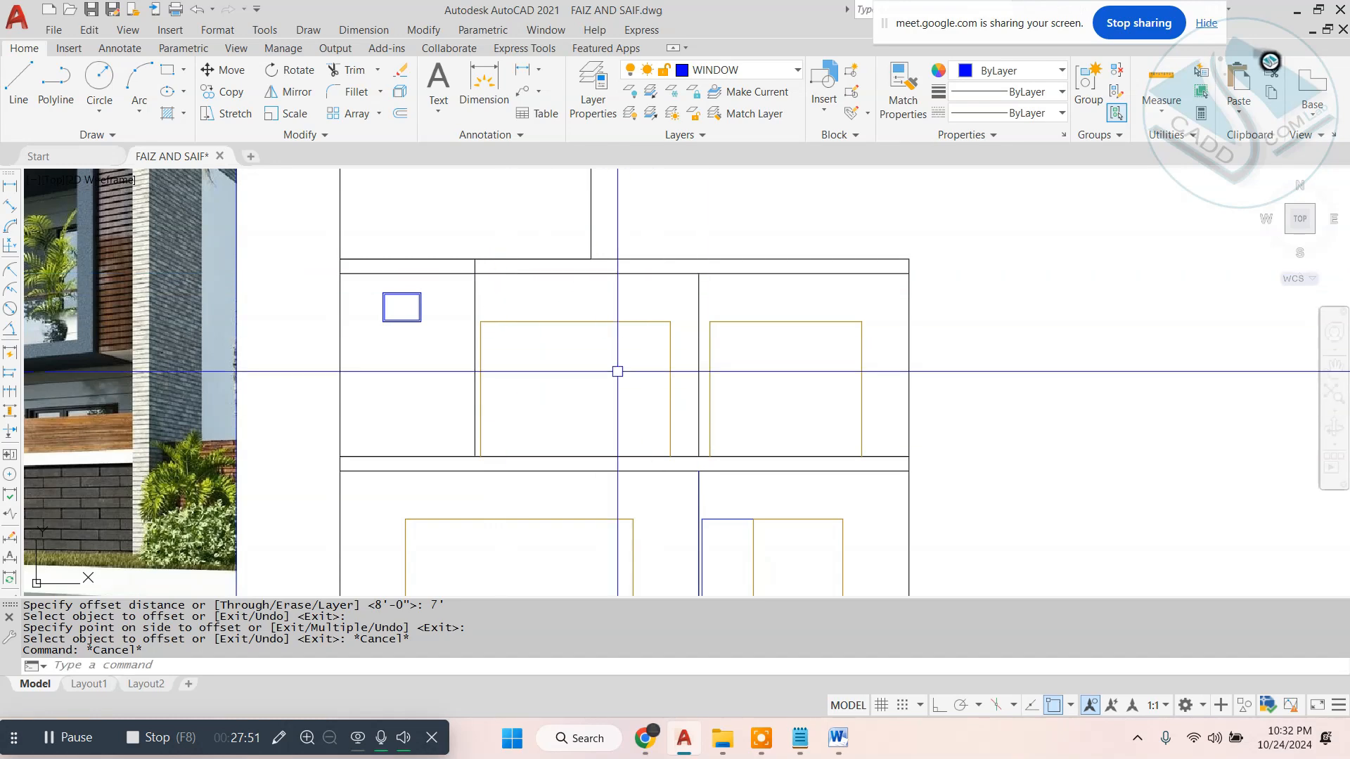
scroll(662, 387, "down", 2)
key("Escape")
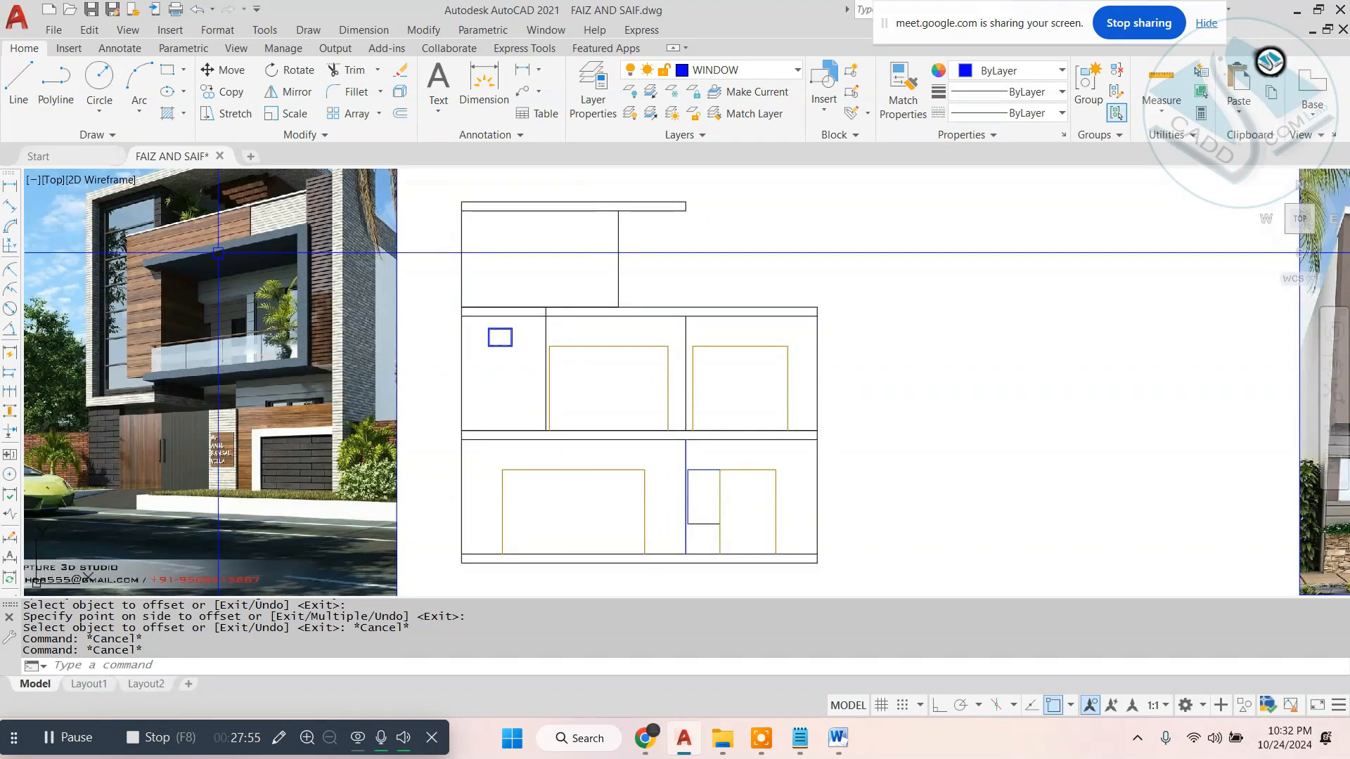
type("rec")
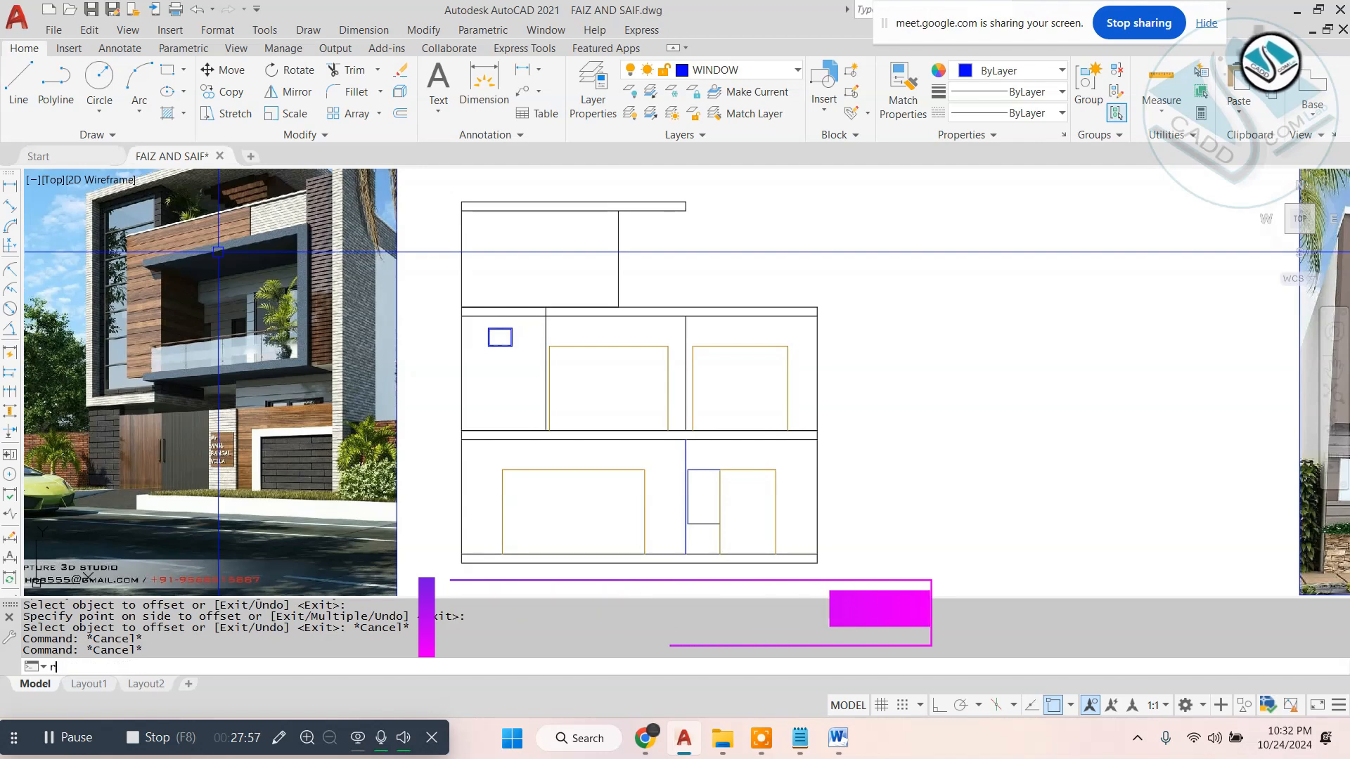
key("Return")
scroll(538, 296, "up", 2)
left_click(538, 301)
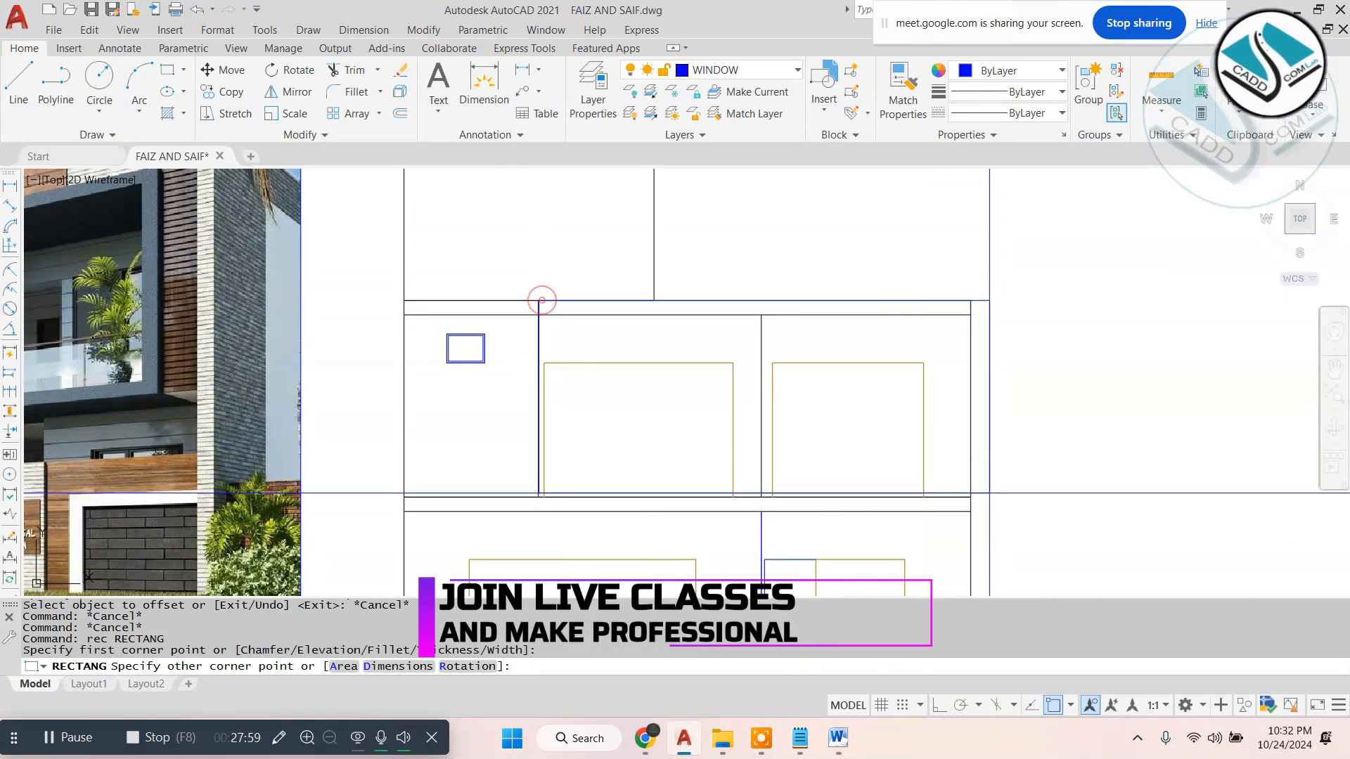
left_click(970, 500)
- Stretch the rectangle's two lower corners down to the lower line of the slab
left_click(970, 501)
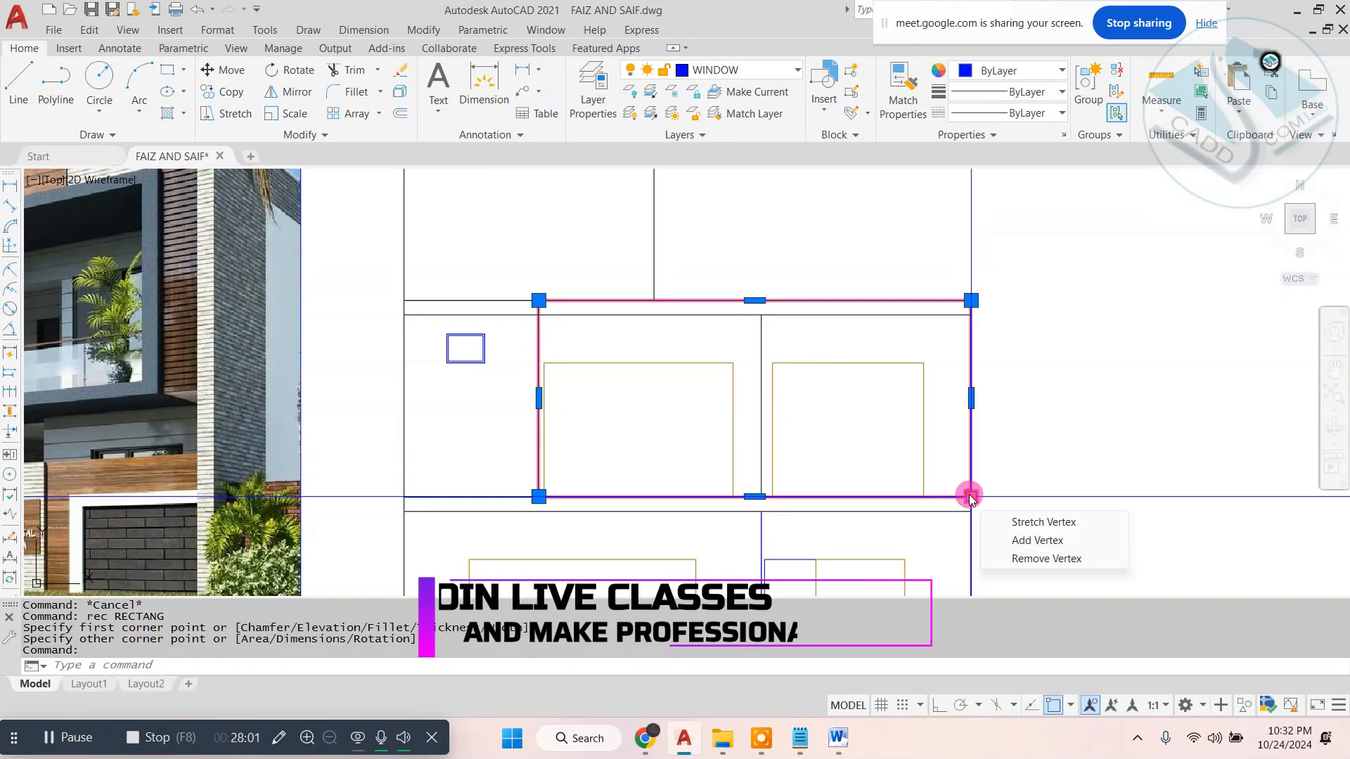
left_click(970, 501)
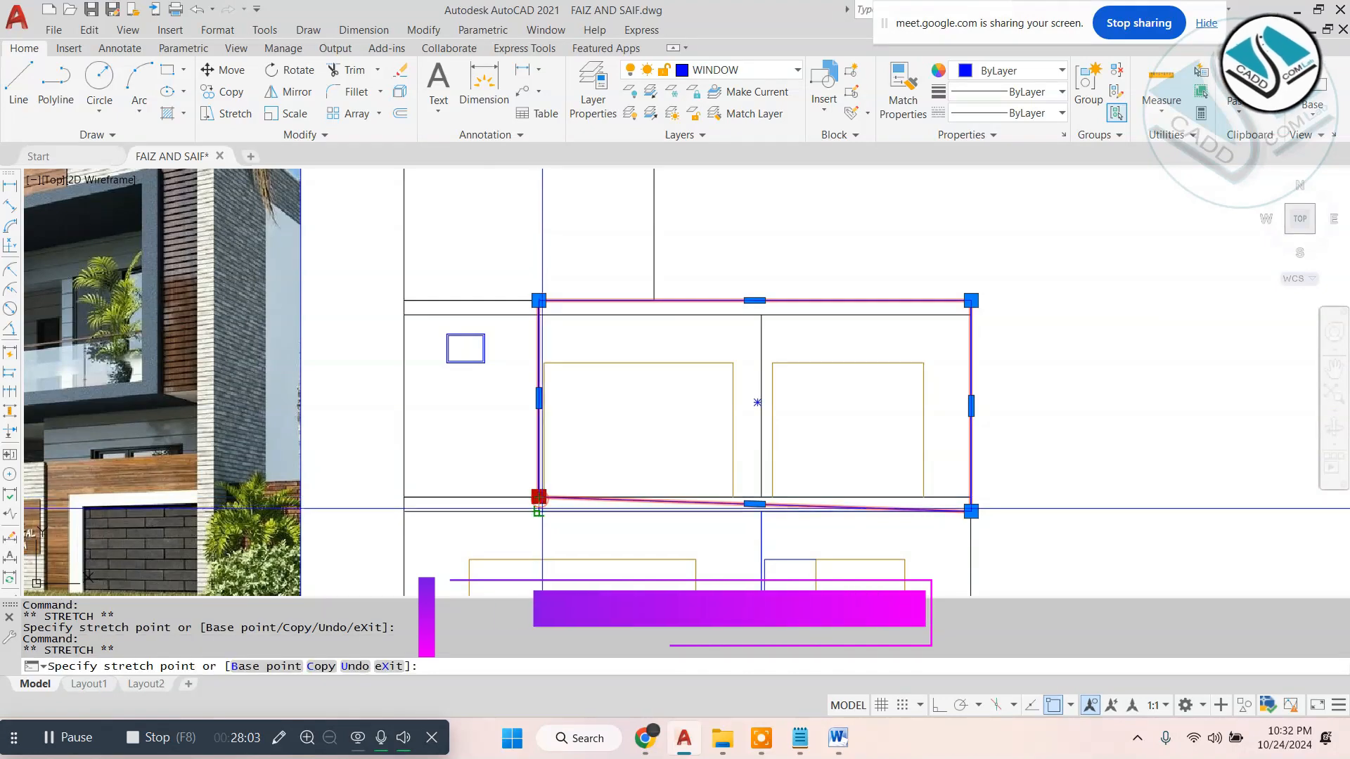
key("Escape")
key("Escape")
scroll(756, 450, "down", 2)
key("Escape")
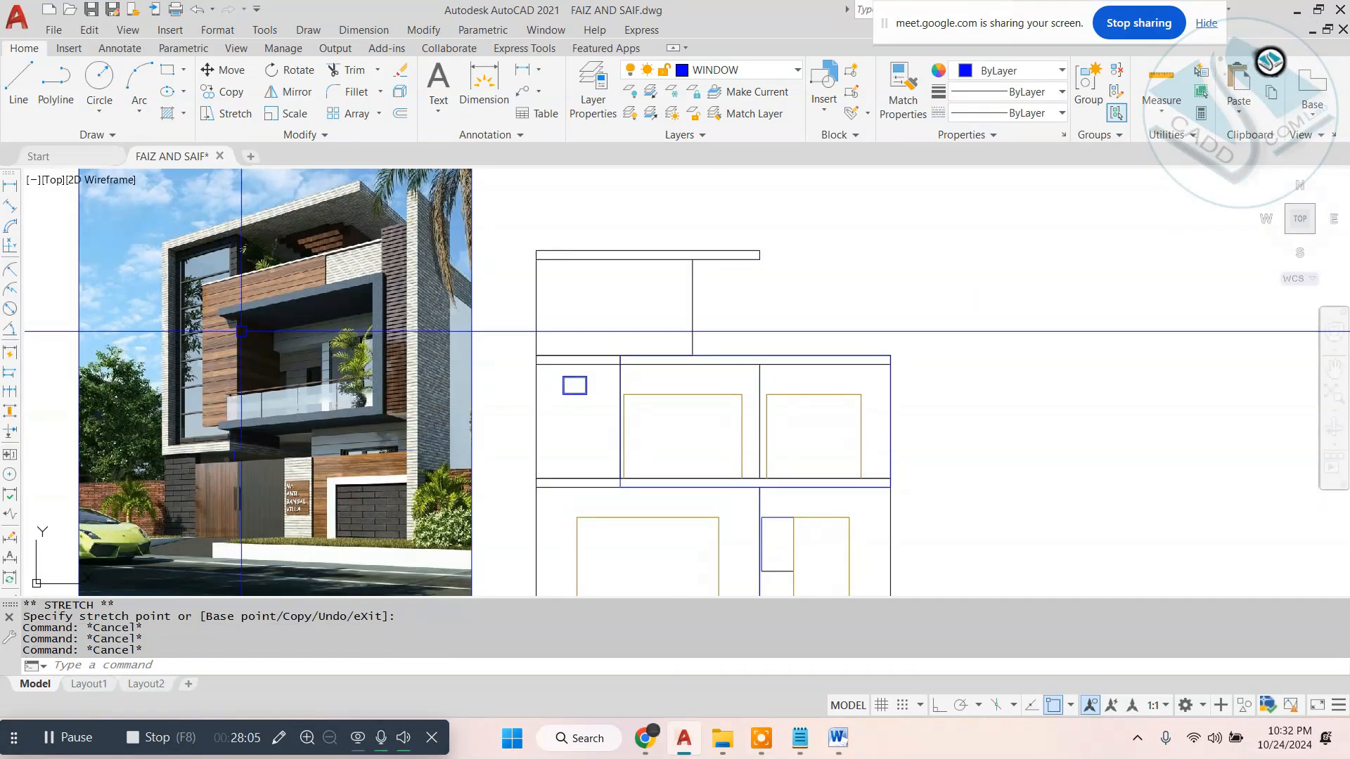
- Offset the balcony frame rectangle inward by 10
type("o")
key("Return")
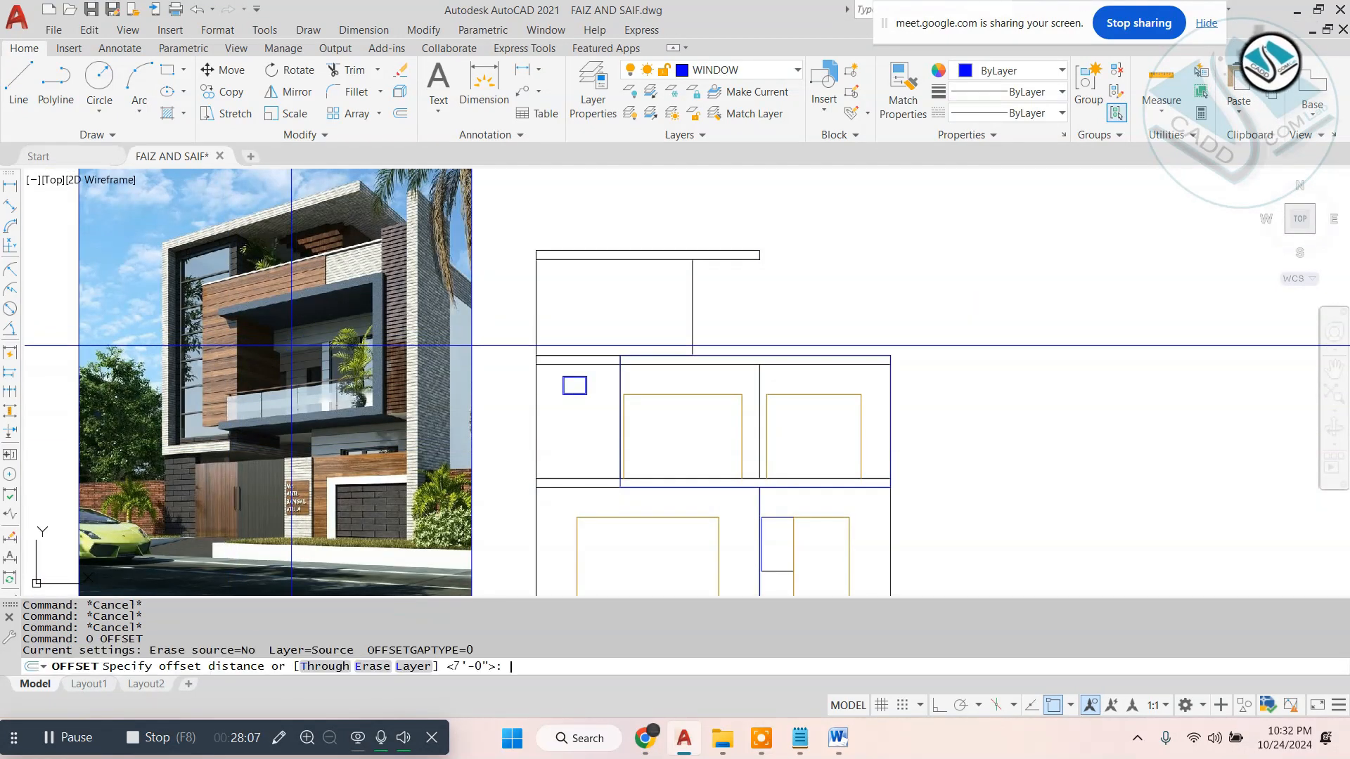
key("Return")
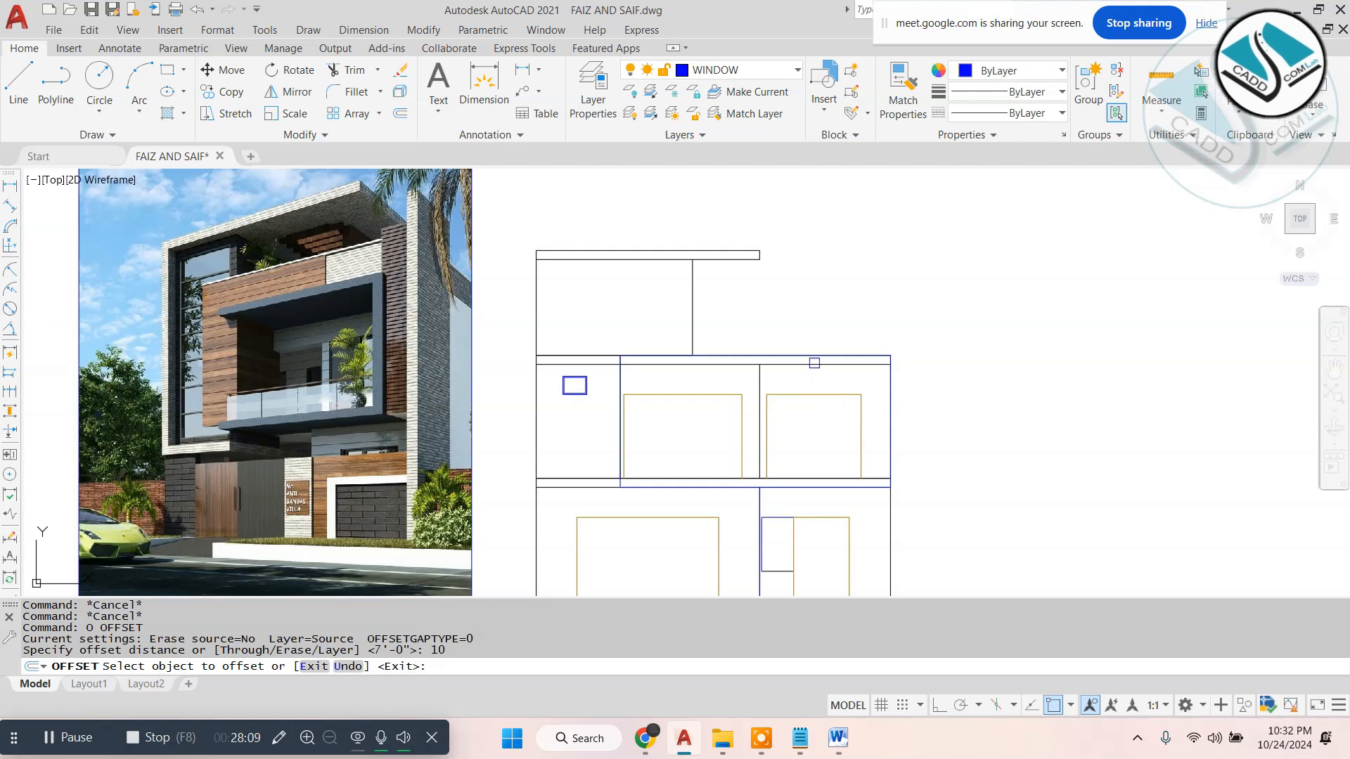
left_click(848, 355)
left_click(850, 394)
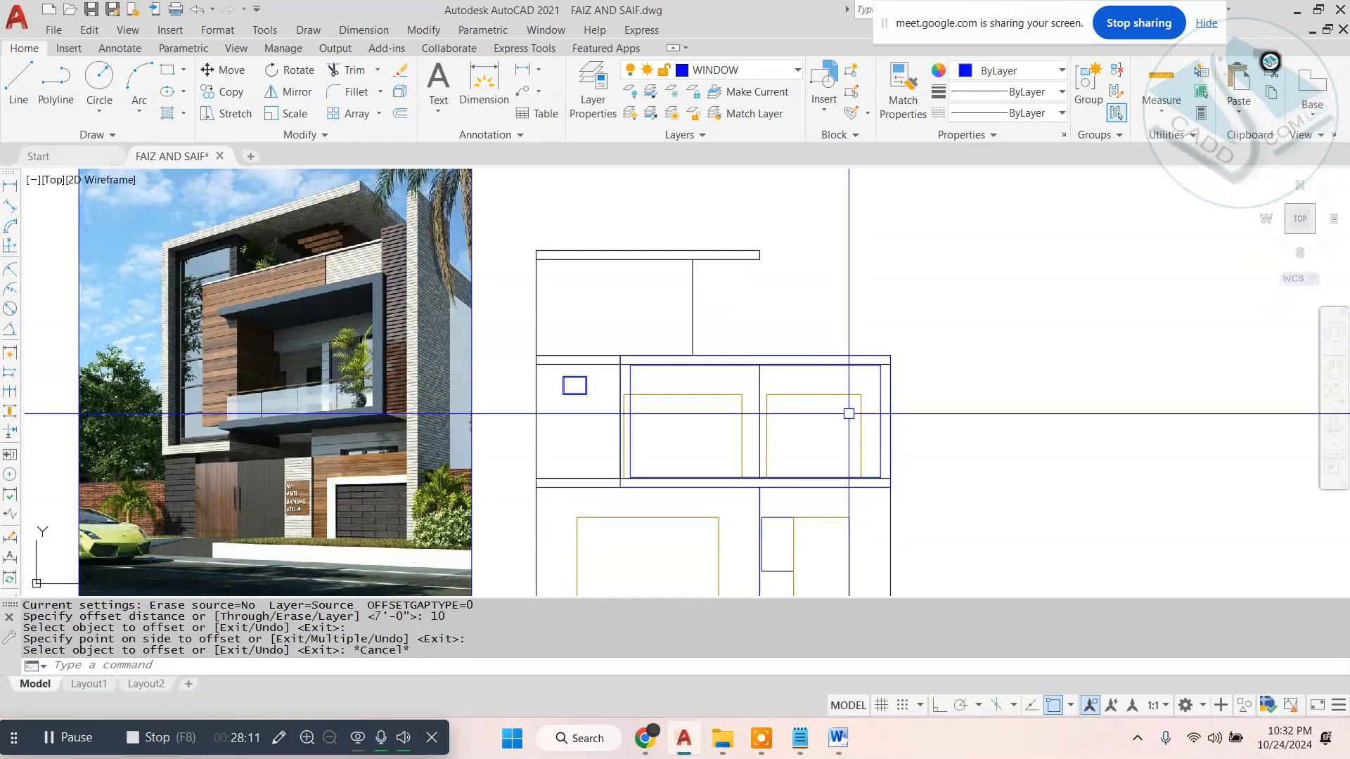
key("Escape")
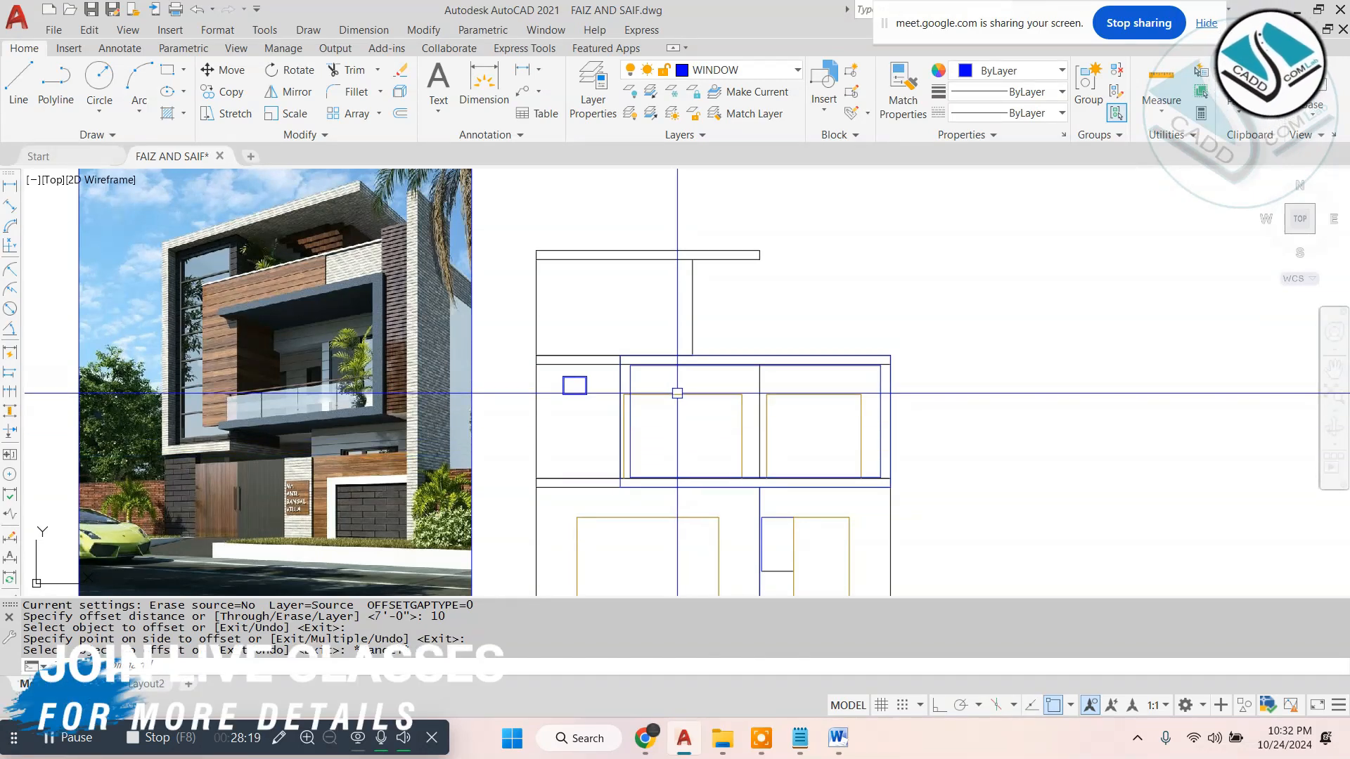
- Trim the slab lines and left opening's outline that overlap the band between the outer and inner balcony frame rectangles
type("tr")
key("Return")
scroll(631, 363, "up", 8)
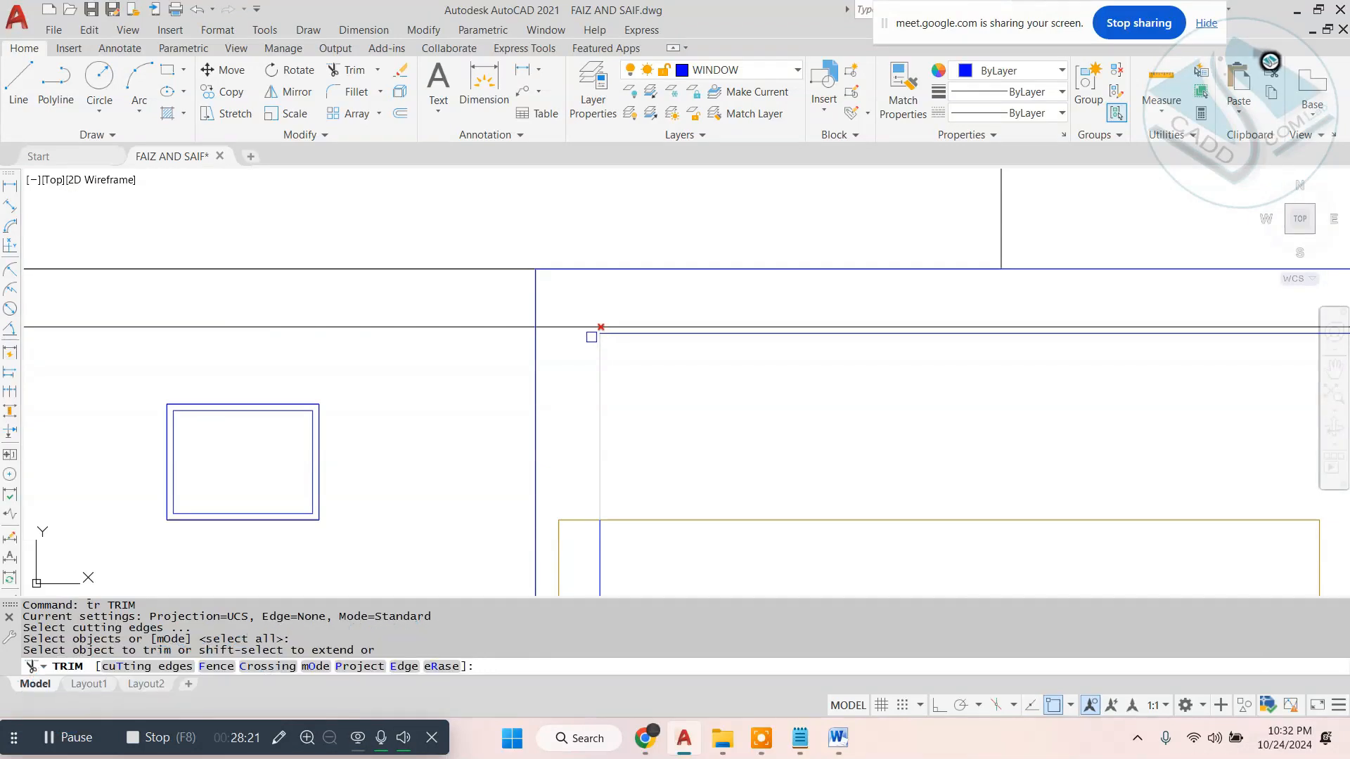
scroll(576, 319, "down", 6)
scroll(575, 384, "up", 8)
middle_click_drag(548, 235, 567, 395)
left_click(572, 388)
left_click(573, 289)
scroll(572, 288, "down", 4)
left_click(540, 405)
scroll(568, 292, "down", 5)
scroll(573, 431, "up", 12)
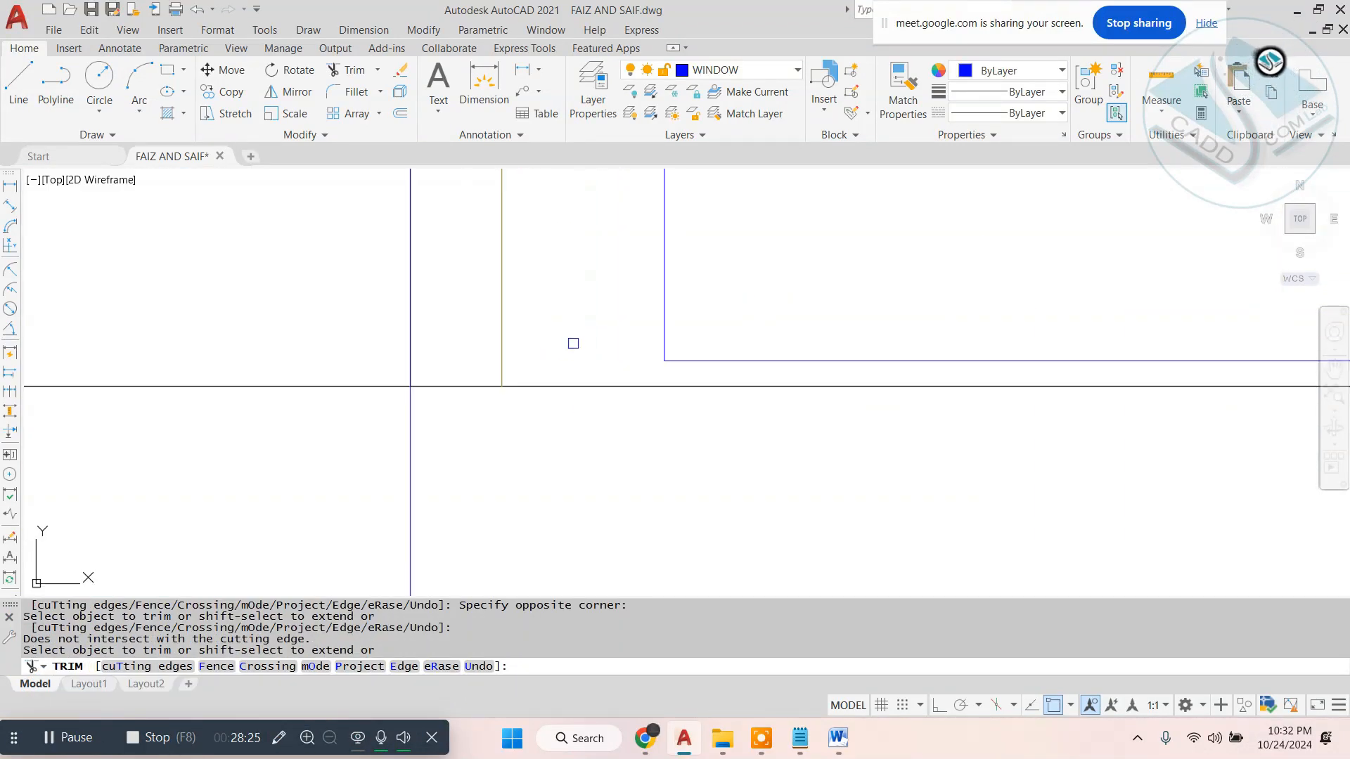
left_click(628, 311)
left_click(473, 419)
key("Escape")
- Erase the leftover left jamb line of the left first-floor opening beside the inner frame
left_click(521, 328)
left_click(478, 374)
scroll(506, 384, "down", 8)
type("e")
key("Return")
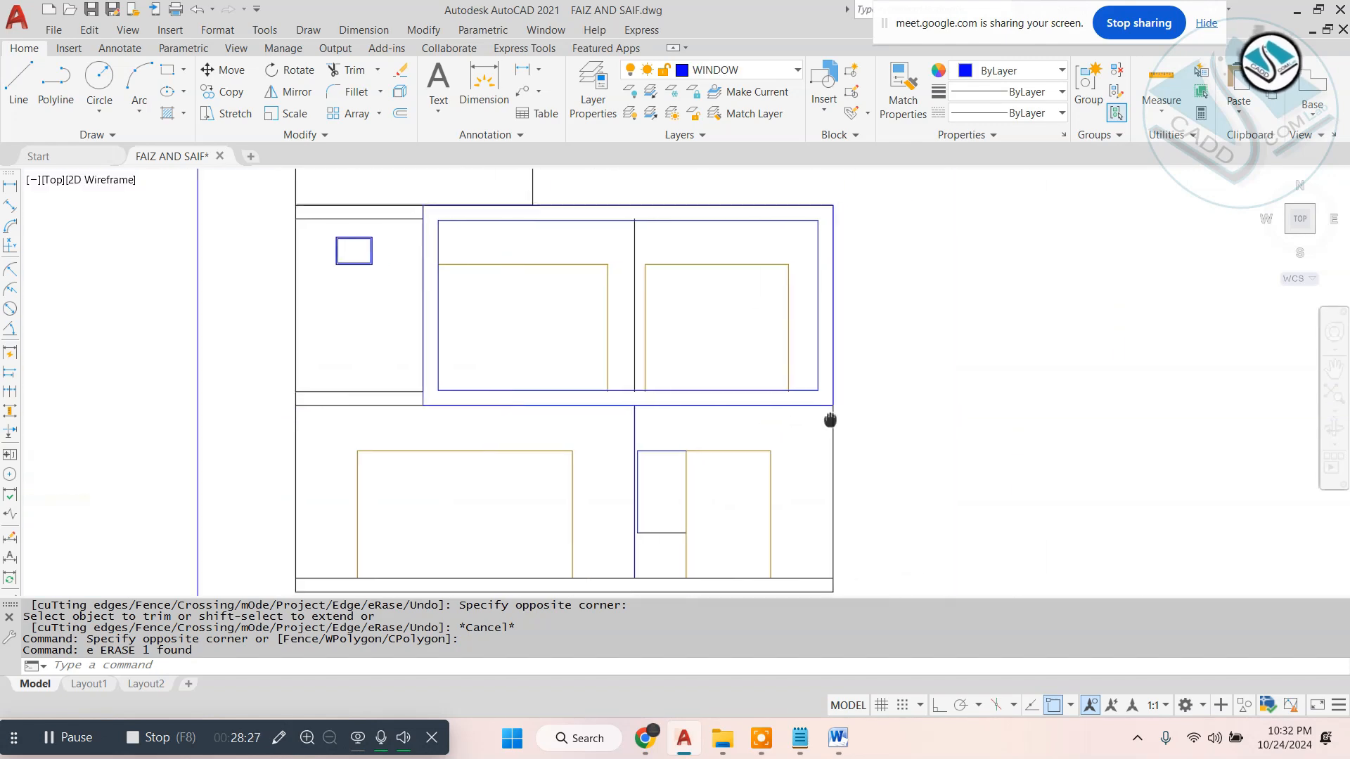
- Trim the opening jambs and the middle wall line where they run below the inner frame's lower edge
type("tr")
key("Return")
scroll(521, 395, "up", 8)
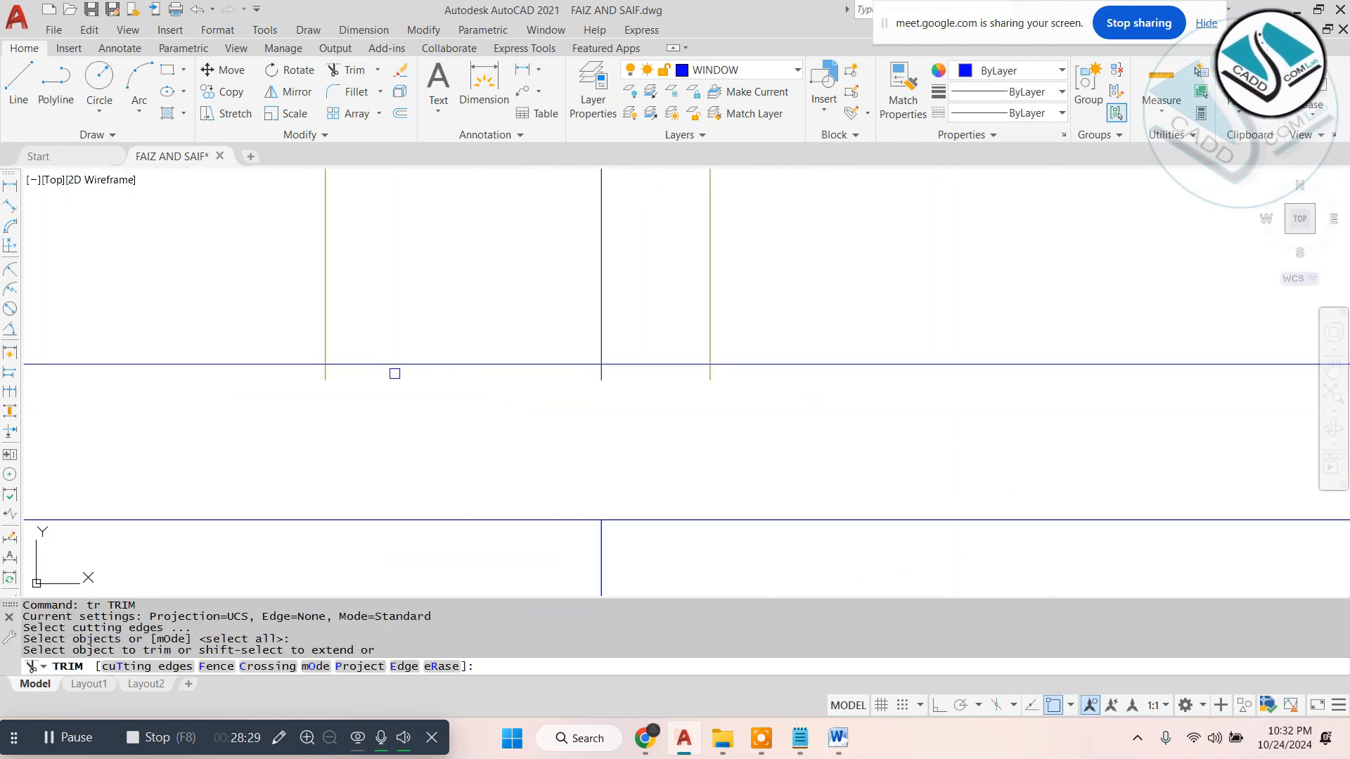
left_click(327, 378)
left_click(712, 381)
left_click(744, 380)
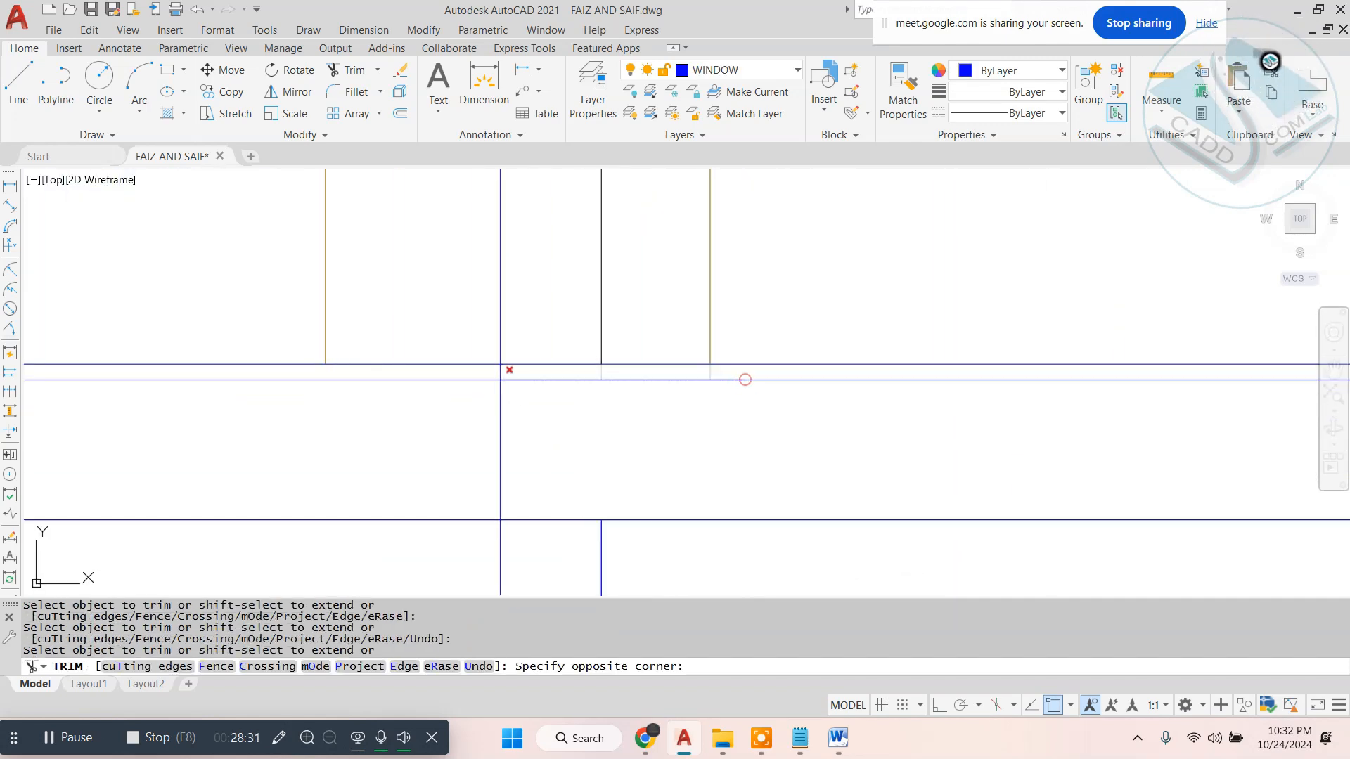
left_click(513, 372)
scroll(490, 392, "down", 6)
scroll(963, 394, "up", 4)
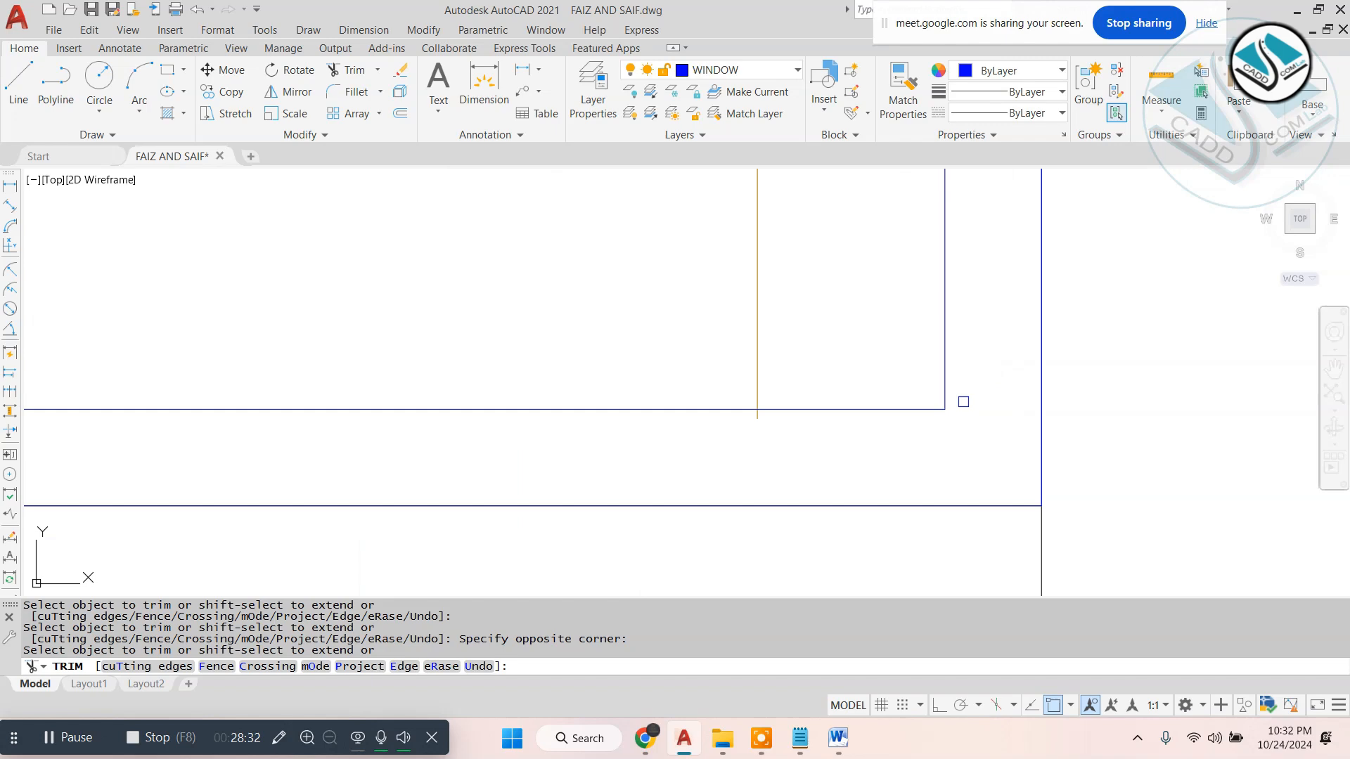
left_click(752, 416)
scroll(774, 455, "down", 10)
- Trim the end of the middle wall line that projects above the inner frame's upper edge
left_click(792, 325)
scroll(729, 341, "up", 6)
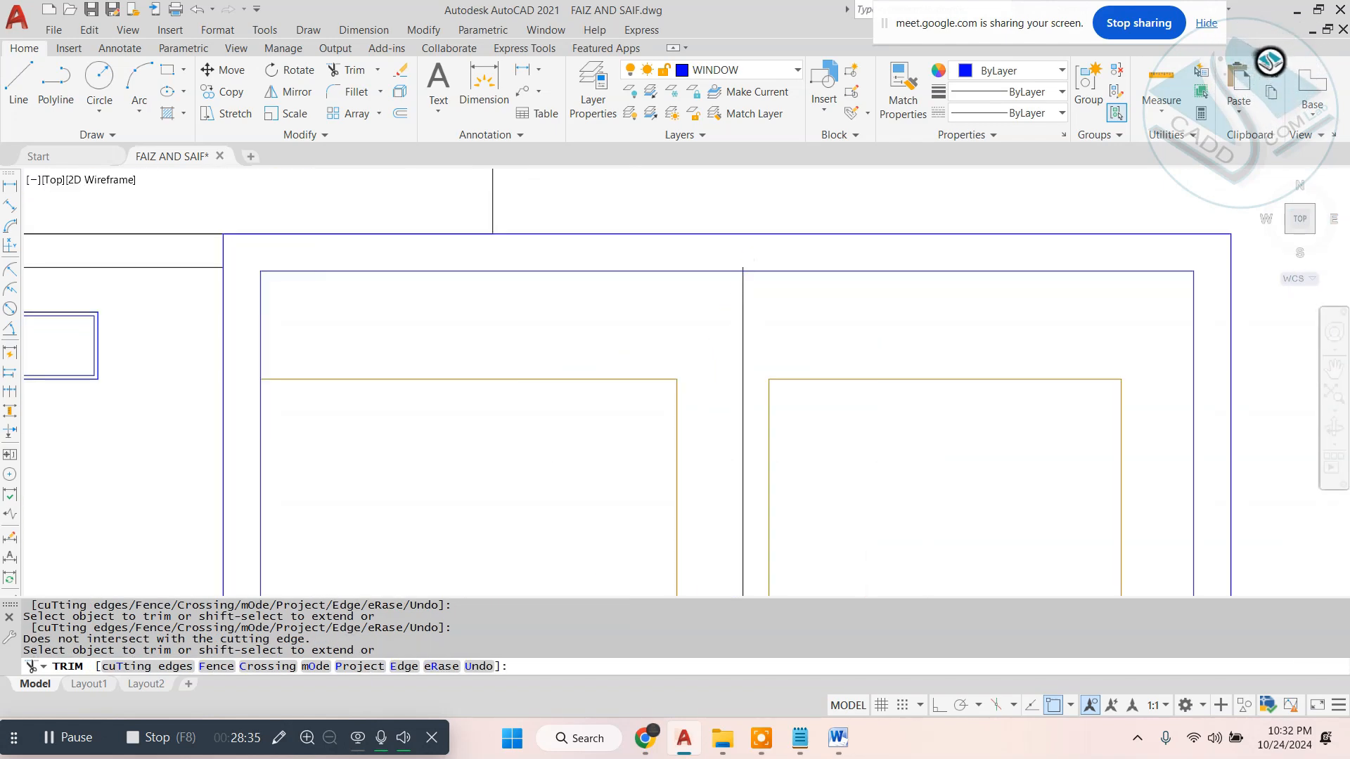
scroll(723, 301, "up", 5)
scroll(789, 286, "down", 8)
key("Escape")
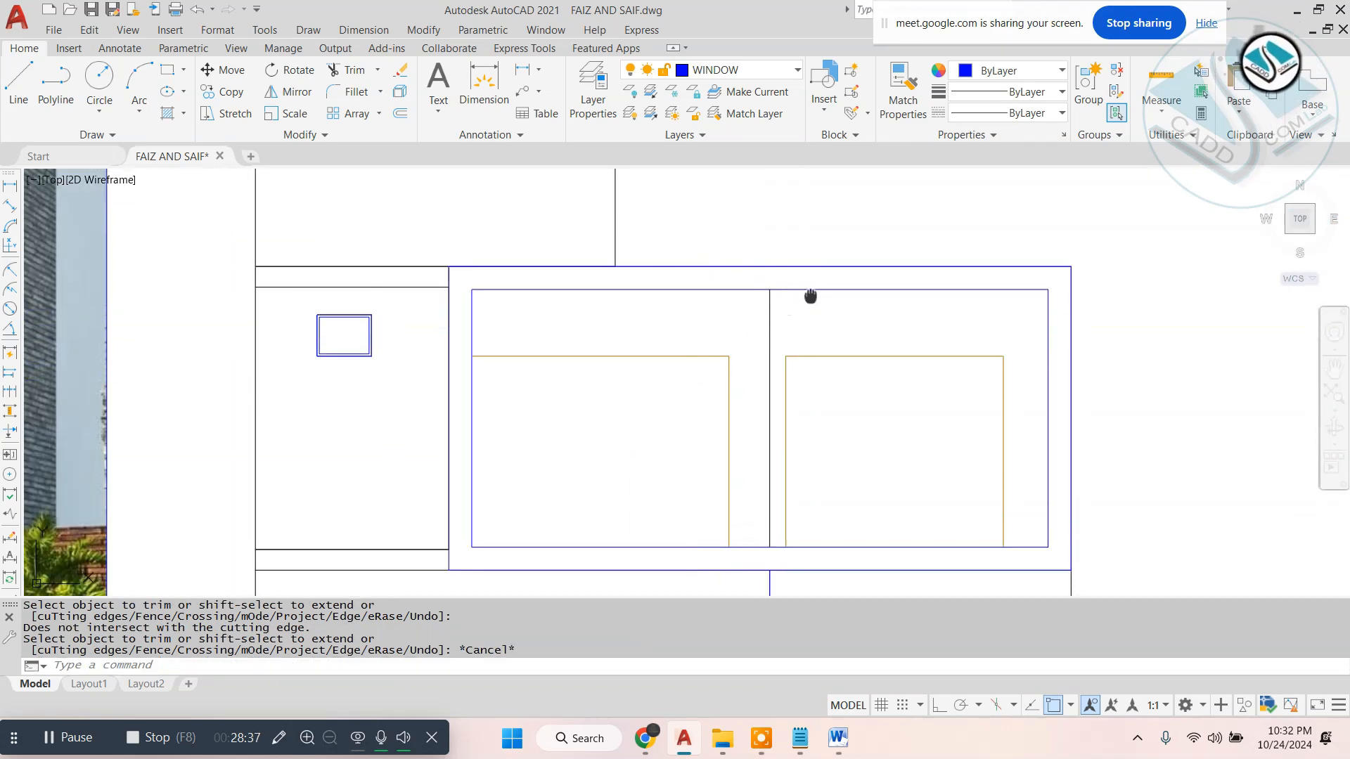
key("Escape")
scroll(810, 296, "down", 3)
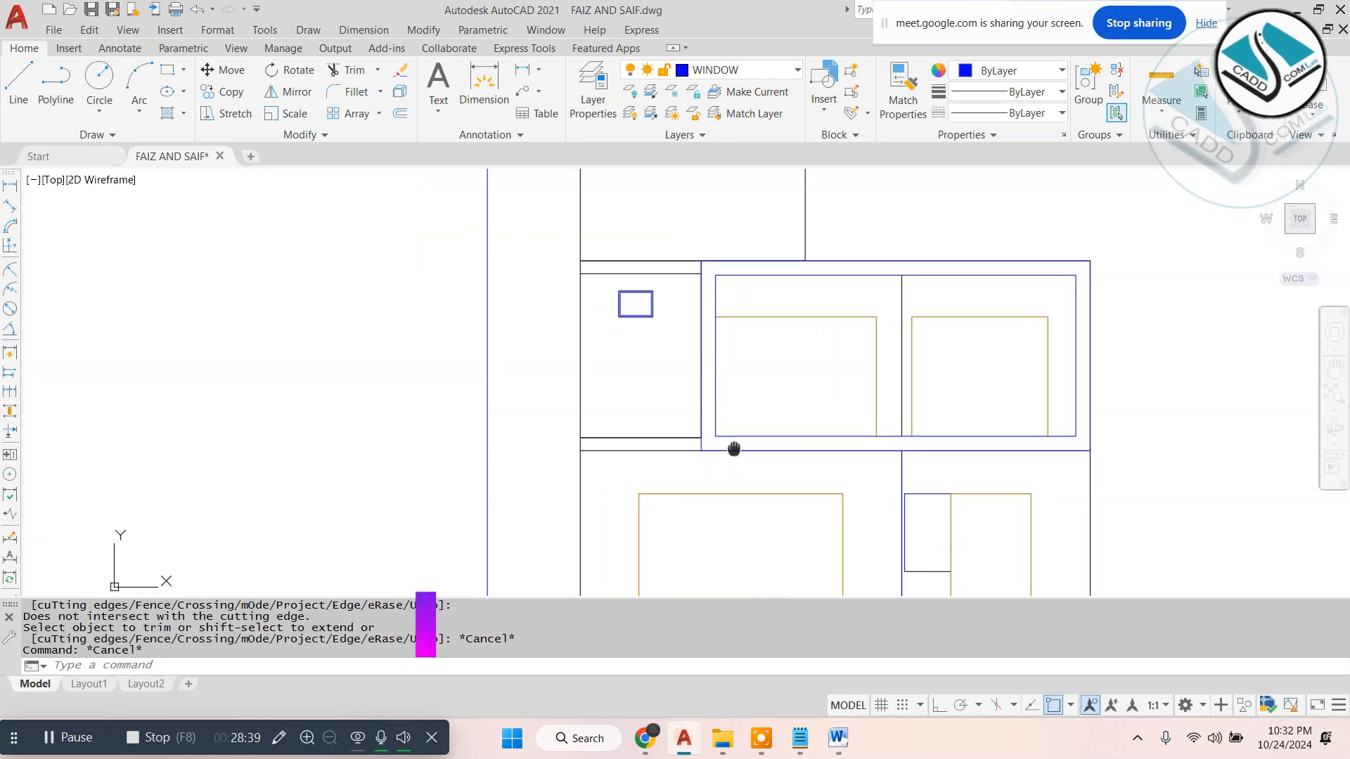
key("Escape")
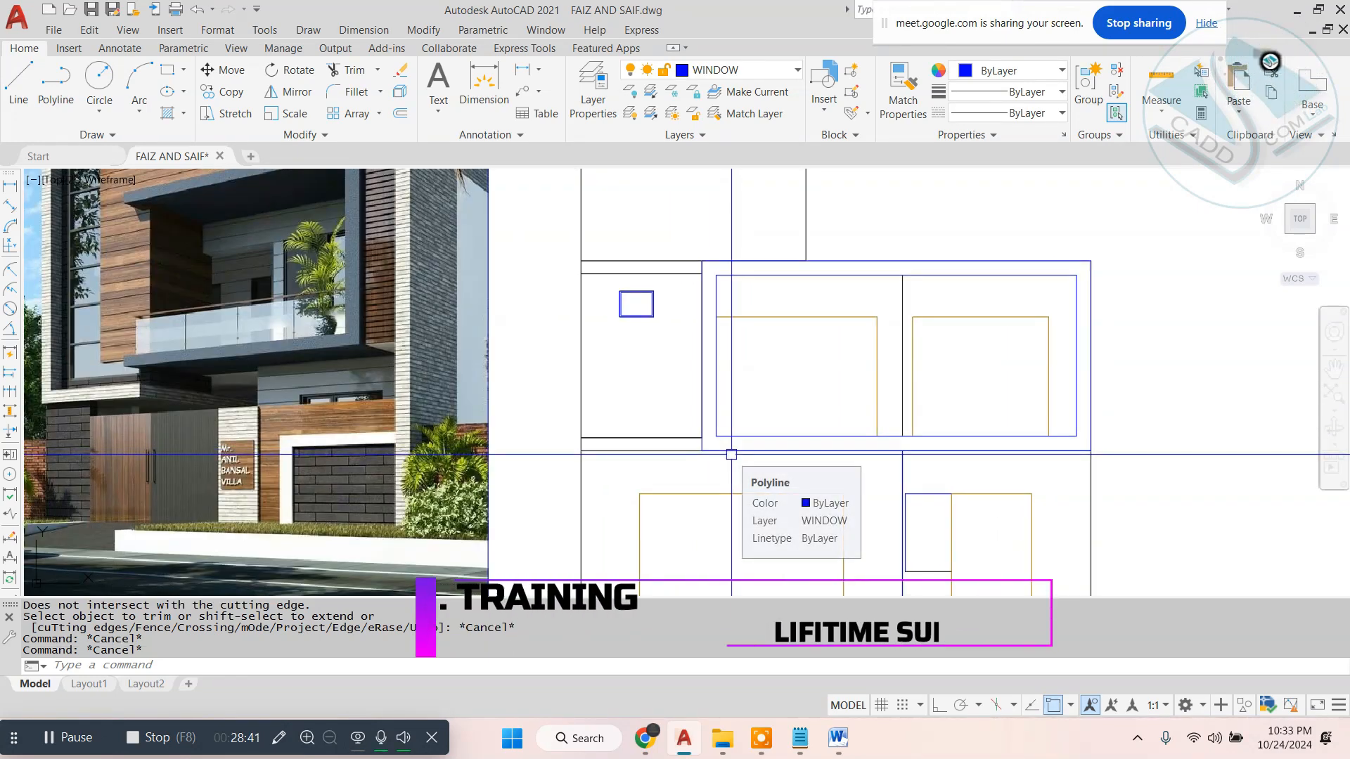
- Try to extend the inner frame rectangle's lower edge to the outer frame
type("ex")
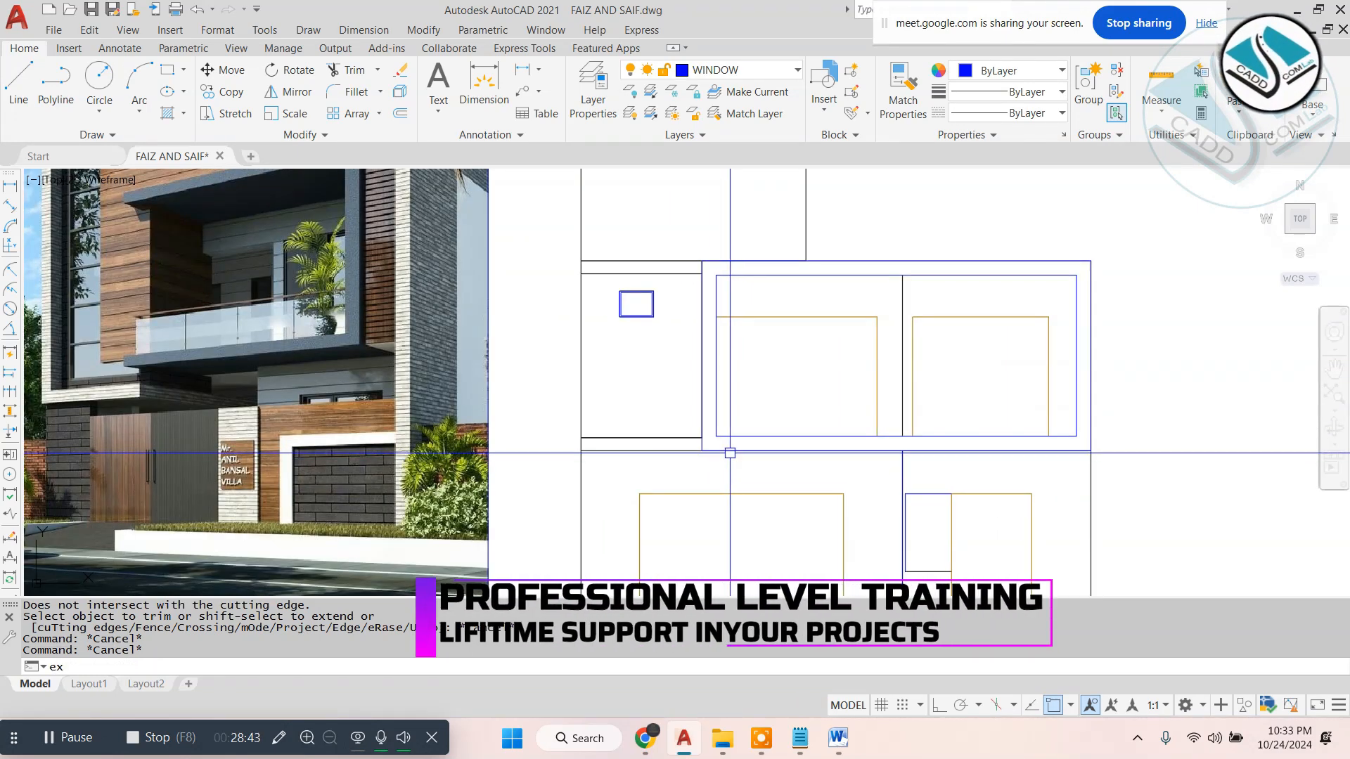
key("Return")
- Explode the inner frame rectangle and extend its lower edge to the outer frame's left side
key("Return")
left_click(737, 433)
key("Escape")
left_click(727, 436)
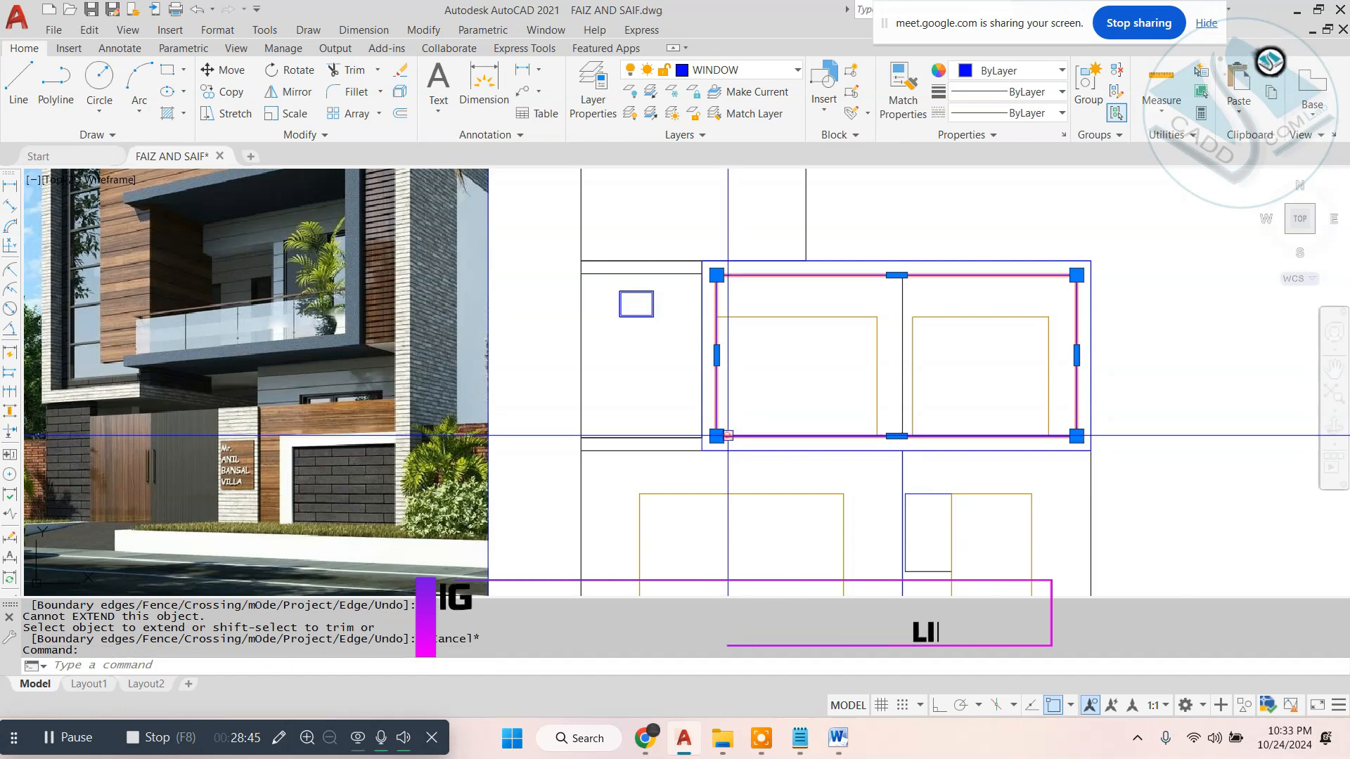
type("x")
key("Return")
type("ex")
key("Return")
key("Return")
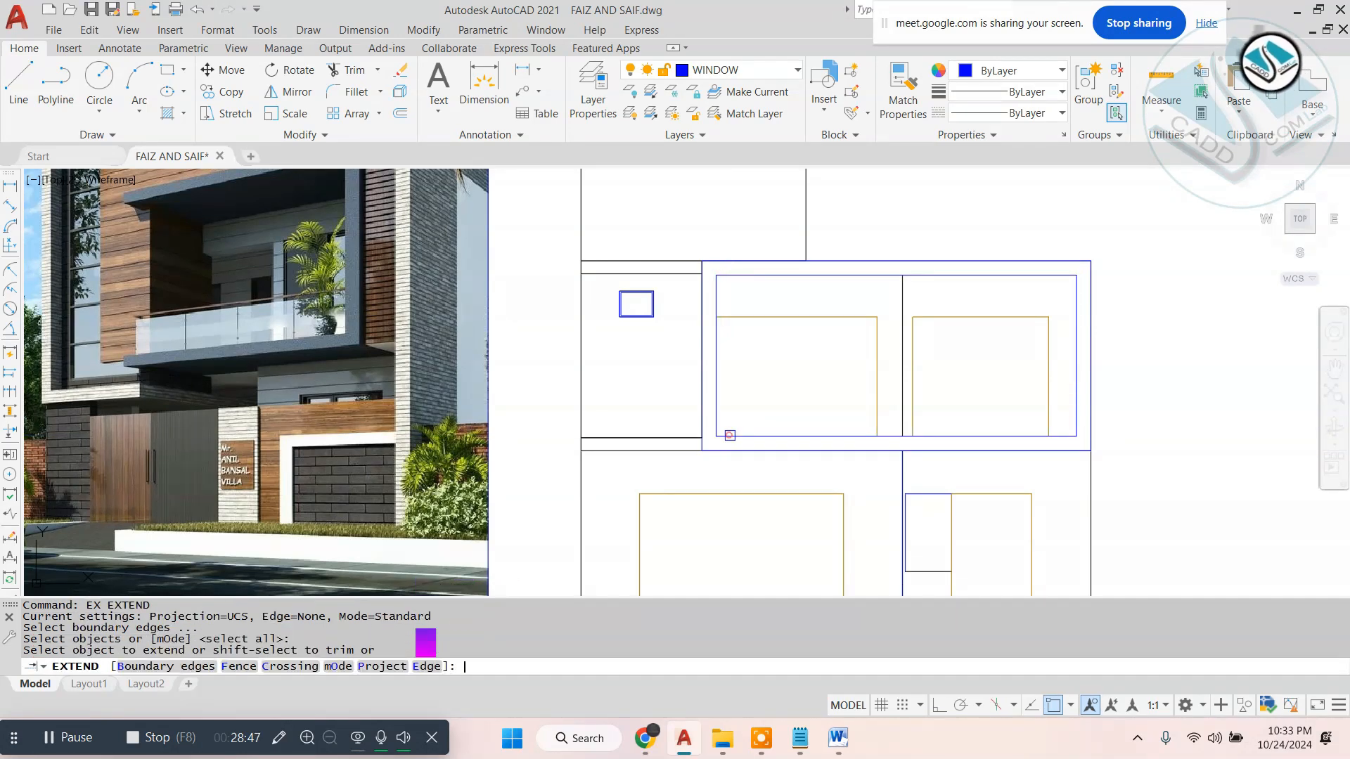
left_click(730, 435)
key("Escape")
middle_click_drag(747, 345, 739, 395)
key("Escape")
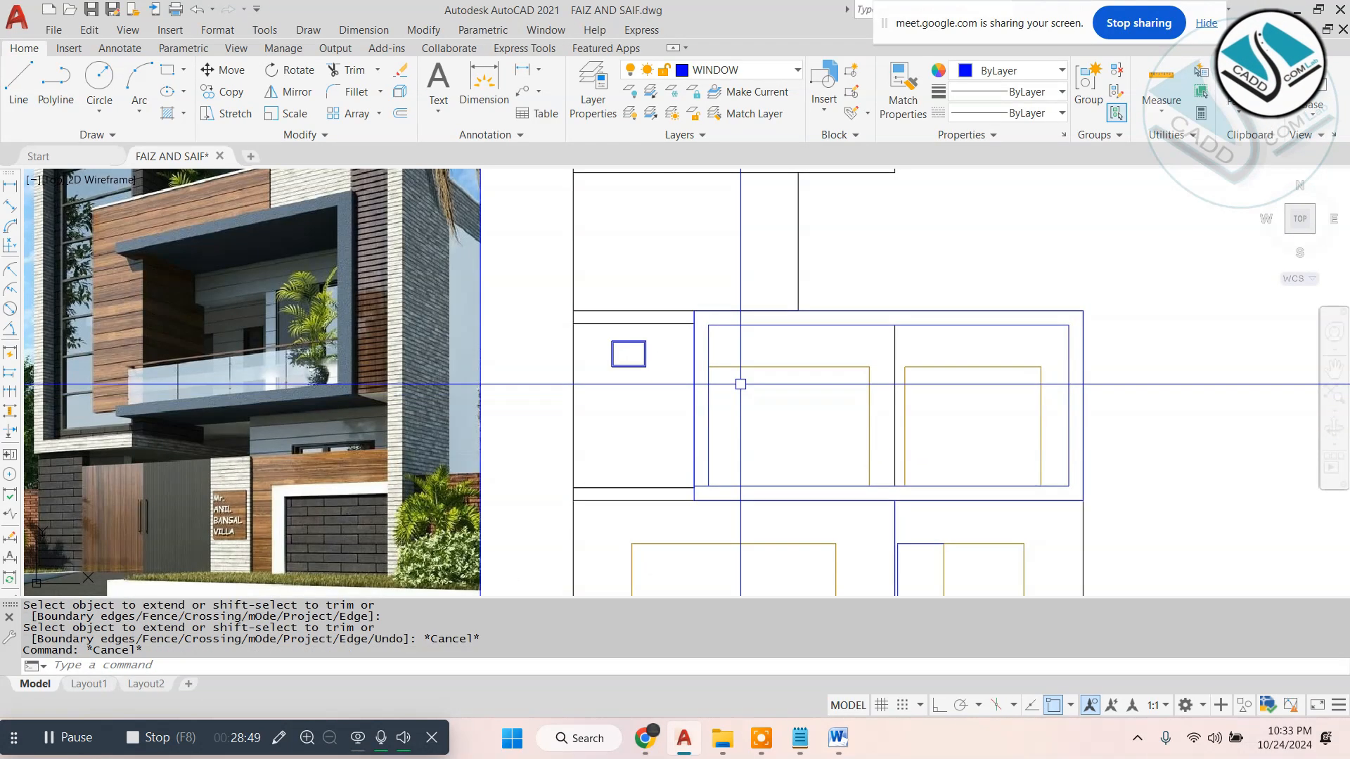
- Draw a short vertical line between the inner and outer frames' upper edges, just right of the inner frame's upper-left corner
type("l")
key("Return")
scroll(725, 305, "up", 4)
left_click(716, 359)
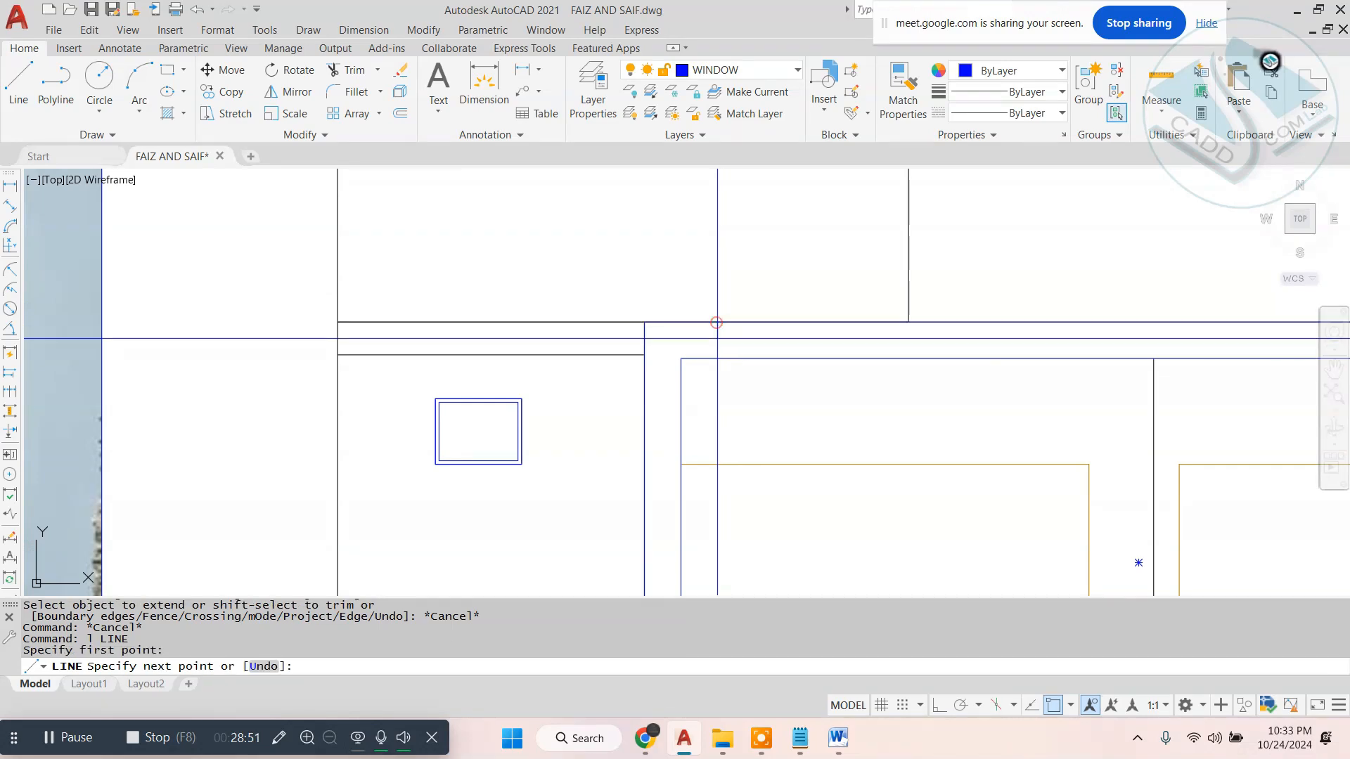
left_click(716, 322)
key("Escape")
key("Escape")
- Trim the inner frame's upper edge left of the short vertical line and erase the inner frame's left side
type("tr")
key("Return")
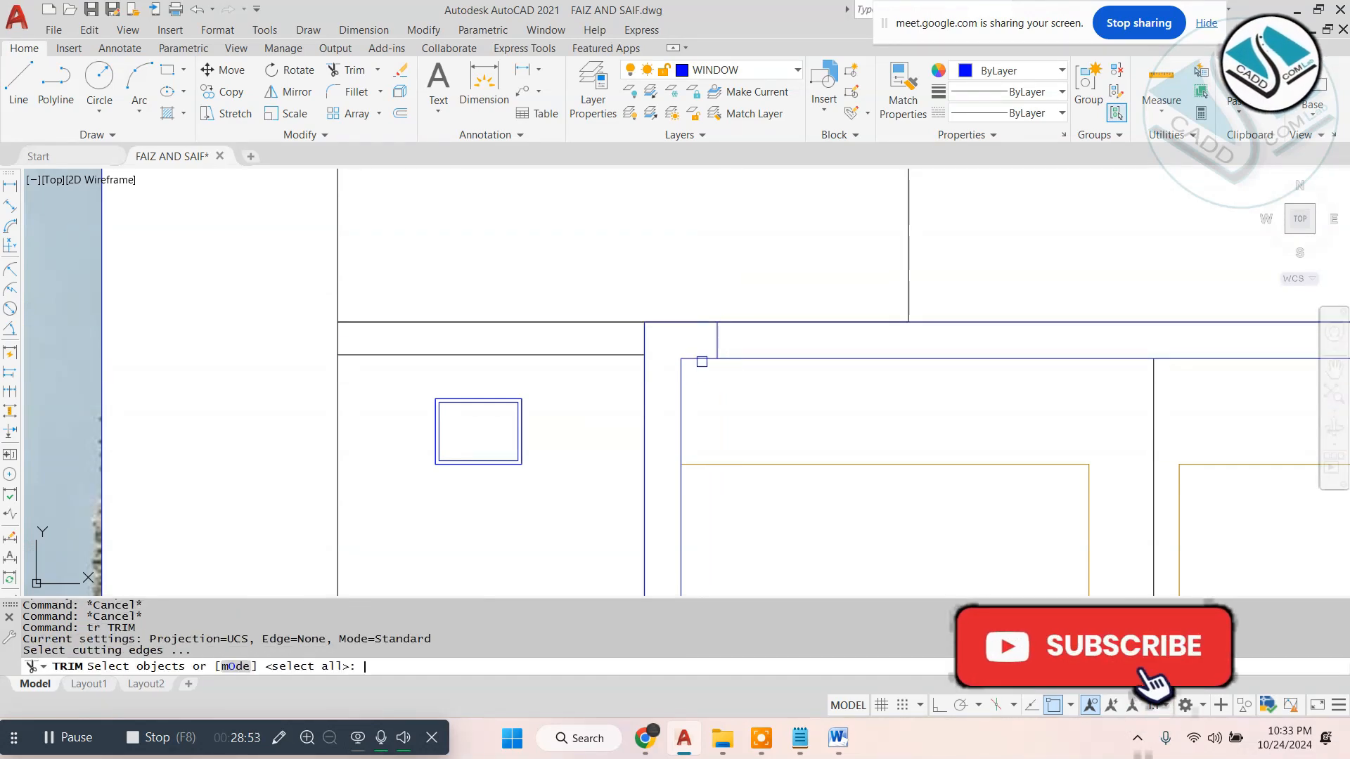
key("Return")
left_click(702, 361)
key("Escape")
left_click(680, 392)
type("e")
key("Return")
key("Escape")
- Draw the missing left edge of the first floor's left opening, down to the inner frame's lower edge
scroll(714, 299, "down", 4)
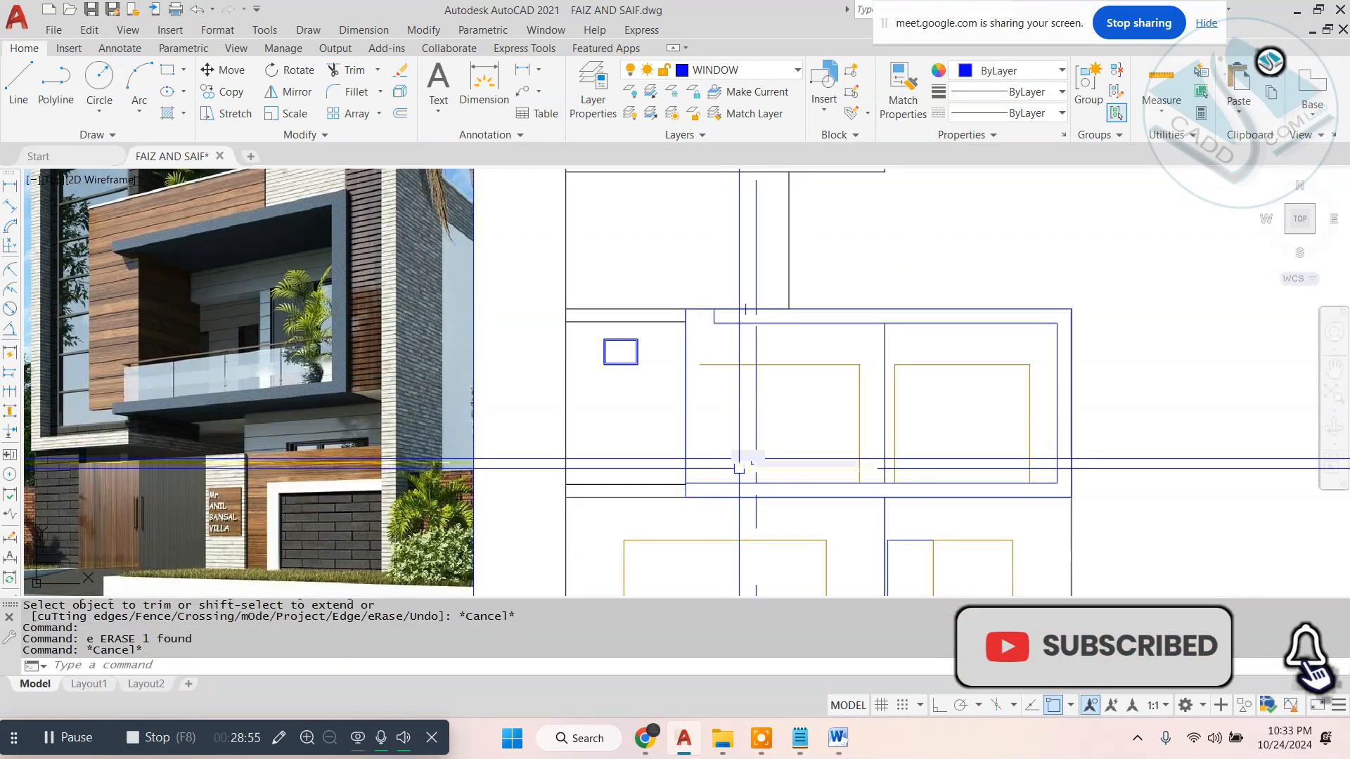
scroll(758, 447, "down", 2)
scroll(750, 421, "up", 2)
type("l")
key("Return")
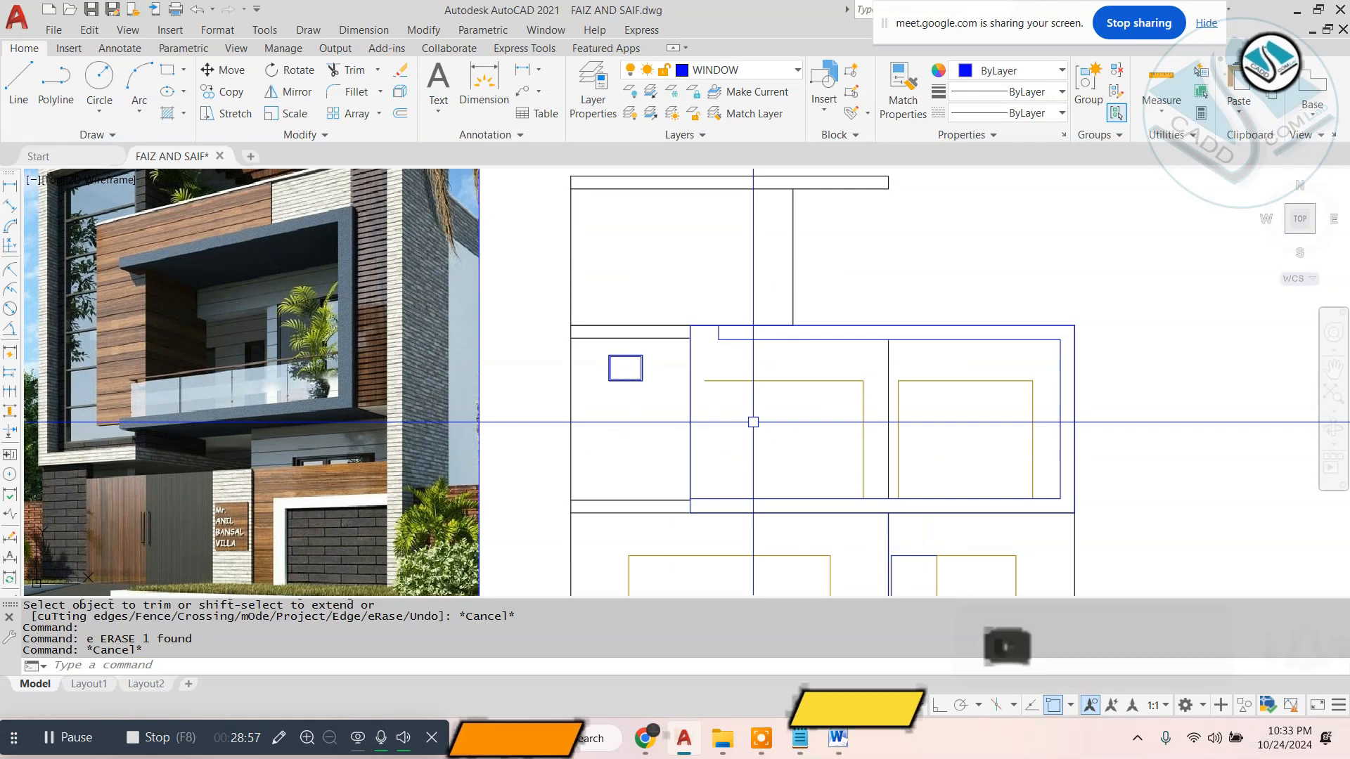
left_click(704, 380)
left_click(704, 499)
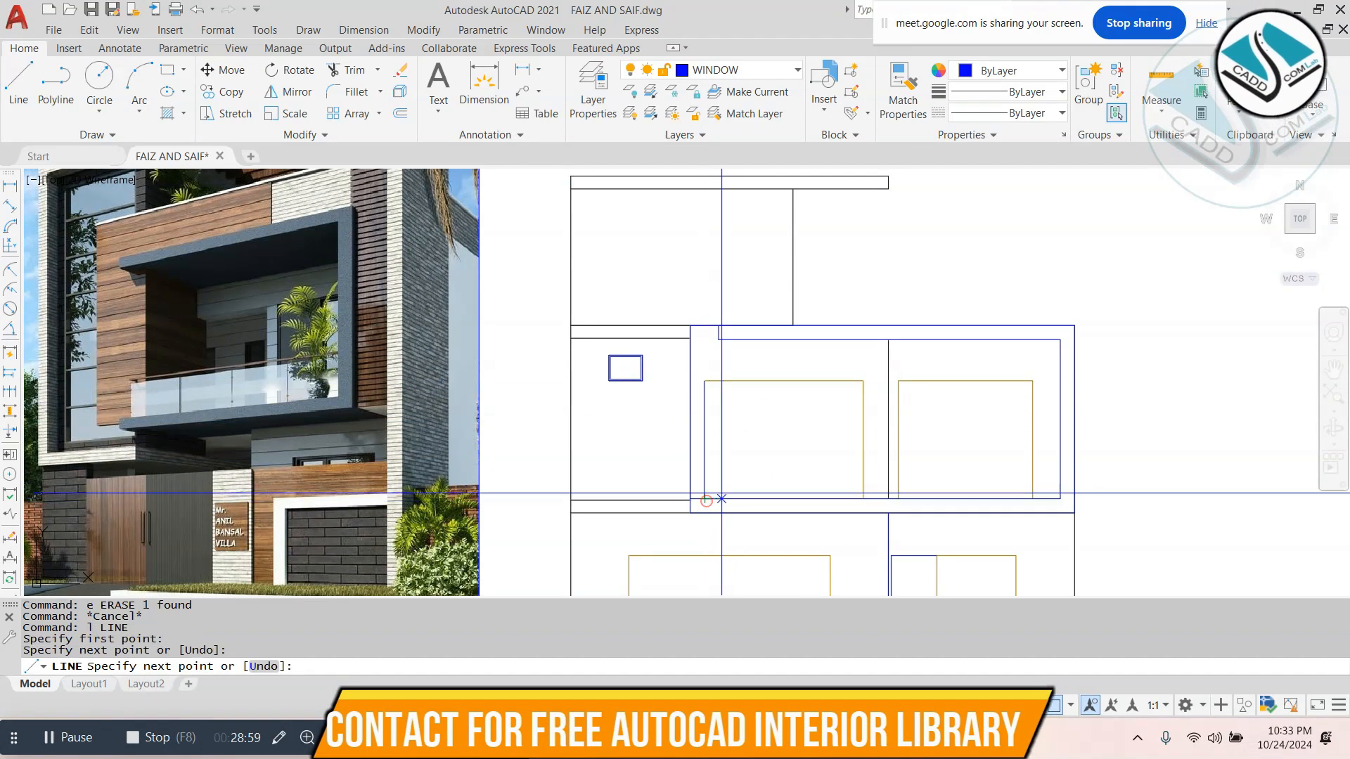
key("Escape")
key("Escape")
- Match the new left edge's properties to the opening's upper edge
type("ma")
key("Return")
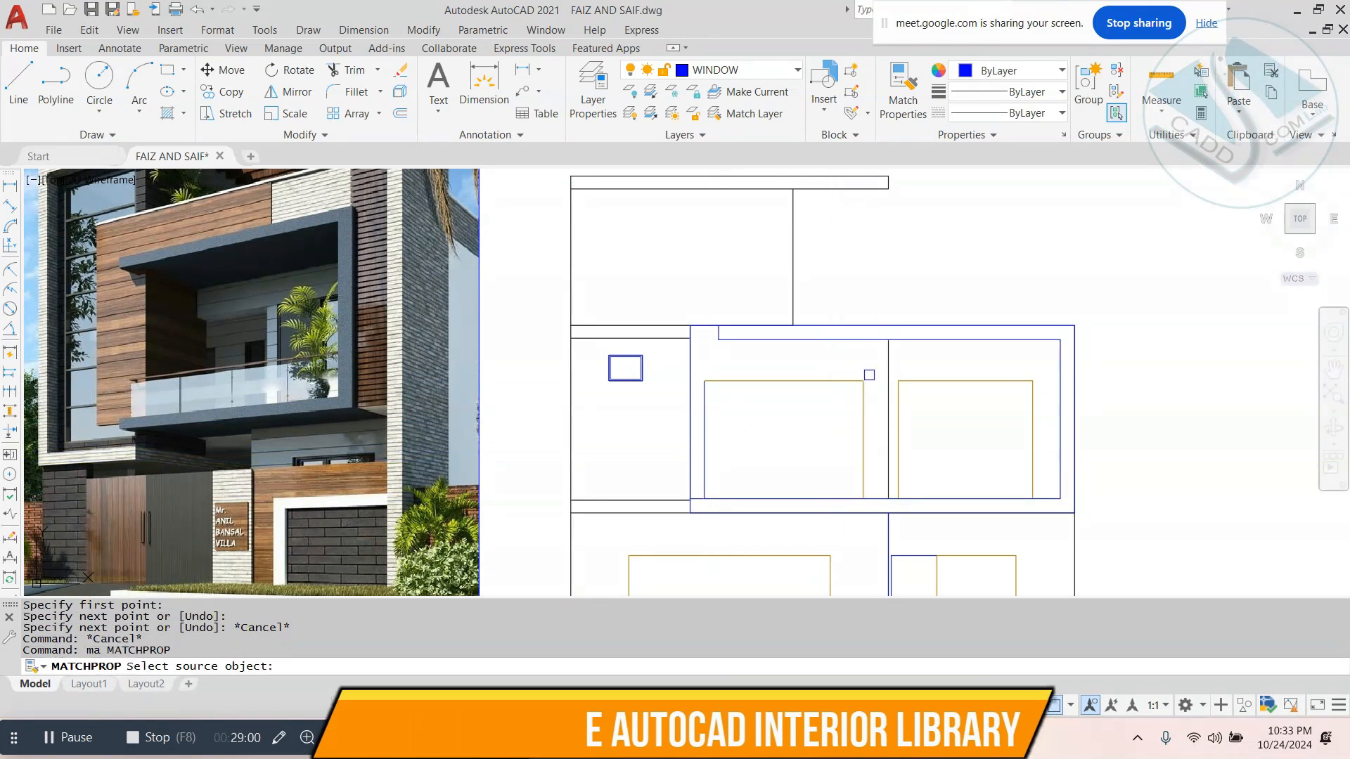
left_click(833, 381)
left_click(709, 422)
left_click(702, 437)
key("Escape")
key("Escape")
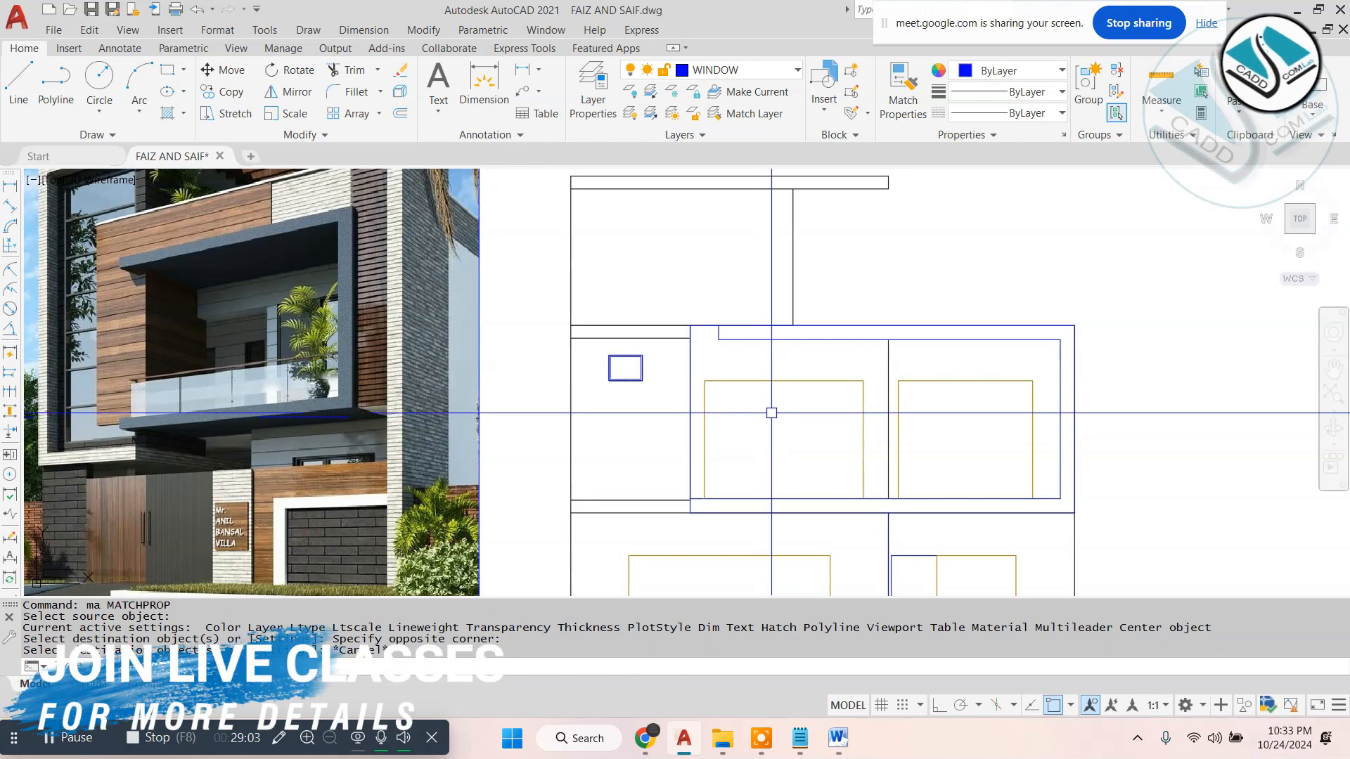
- Examine the reference image's balcony frame and upper facade against the drawn elevation
scroll(791, 399, "down", 2)
scroll(764, 429, "up", 2)
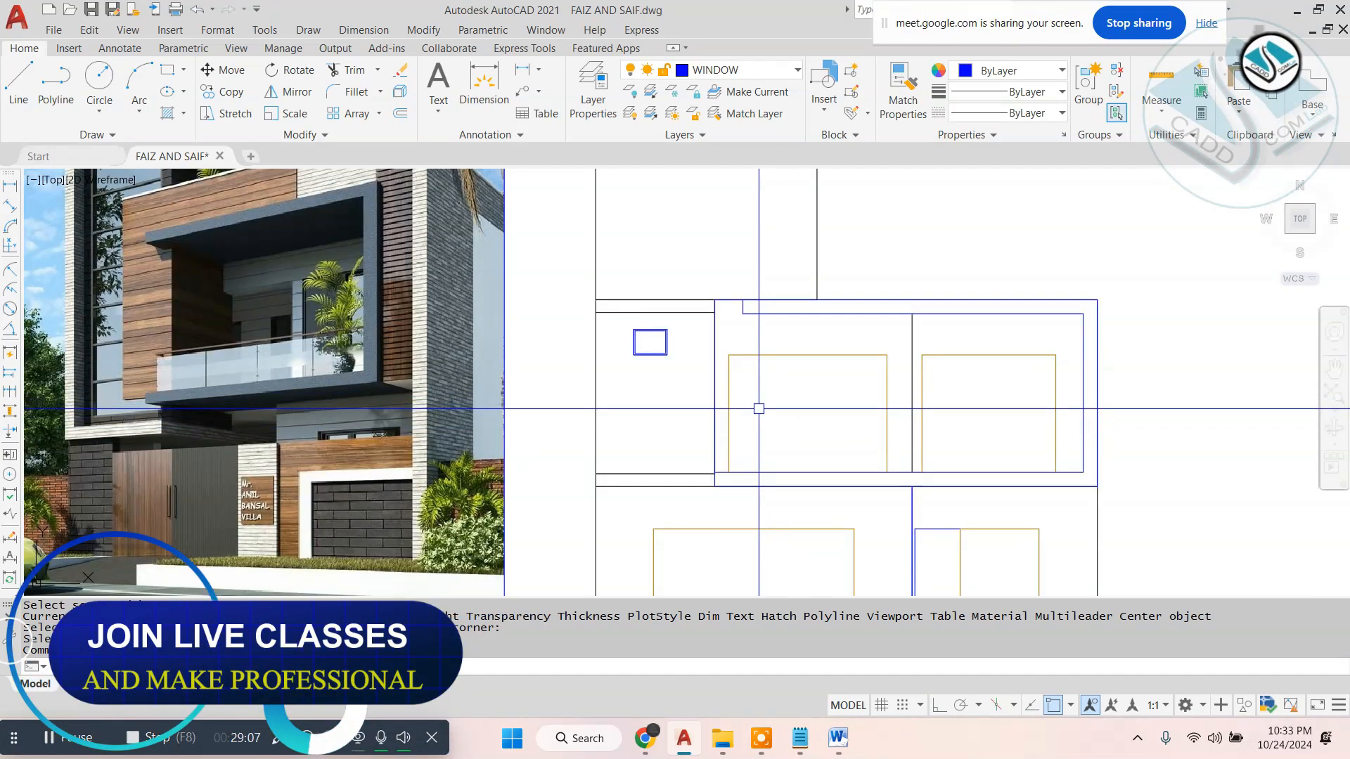
scroll(767, 404, "down", 2)
scroll(750, 398, "up", 2)
scroll(750, 398, "down", 2)
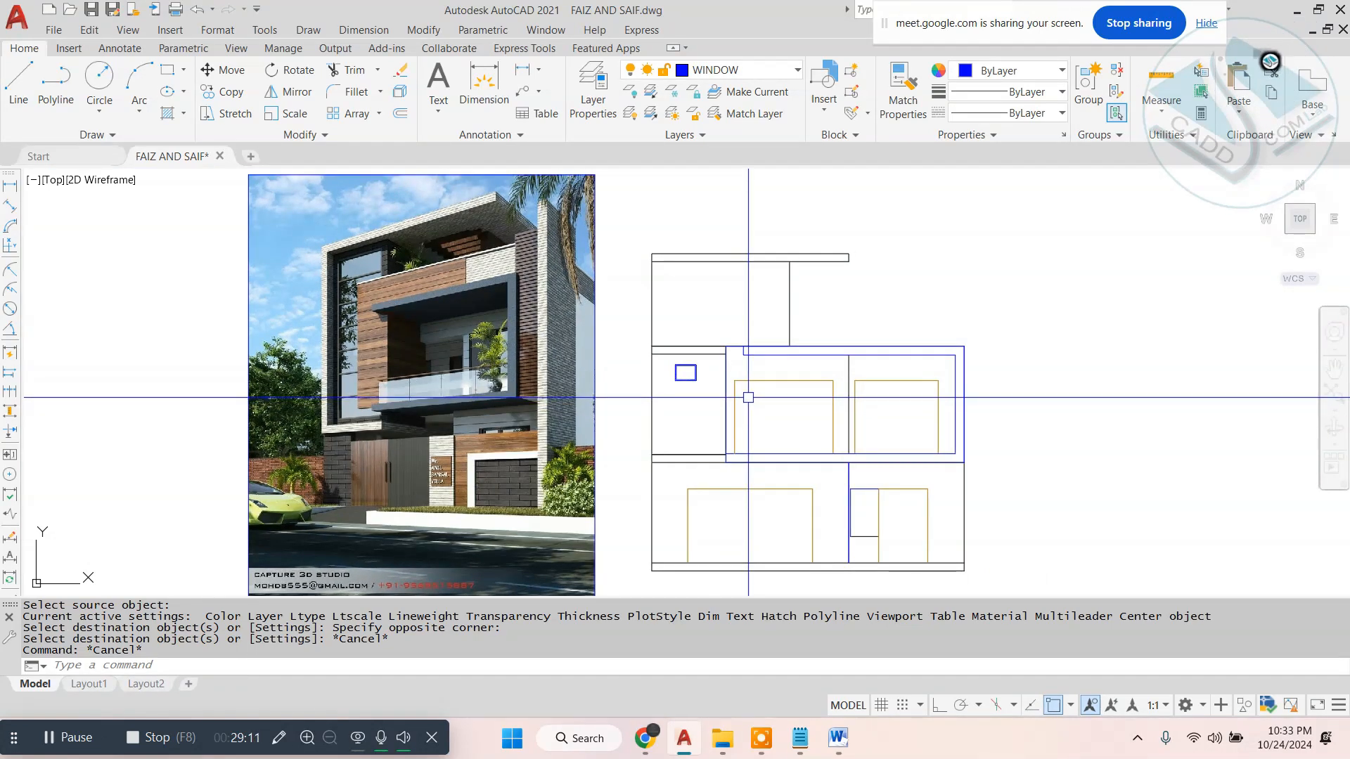
scroll(748, 398, "up", 2)
scroll(771, 379, "down", 2)
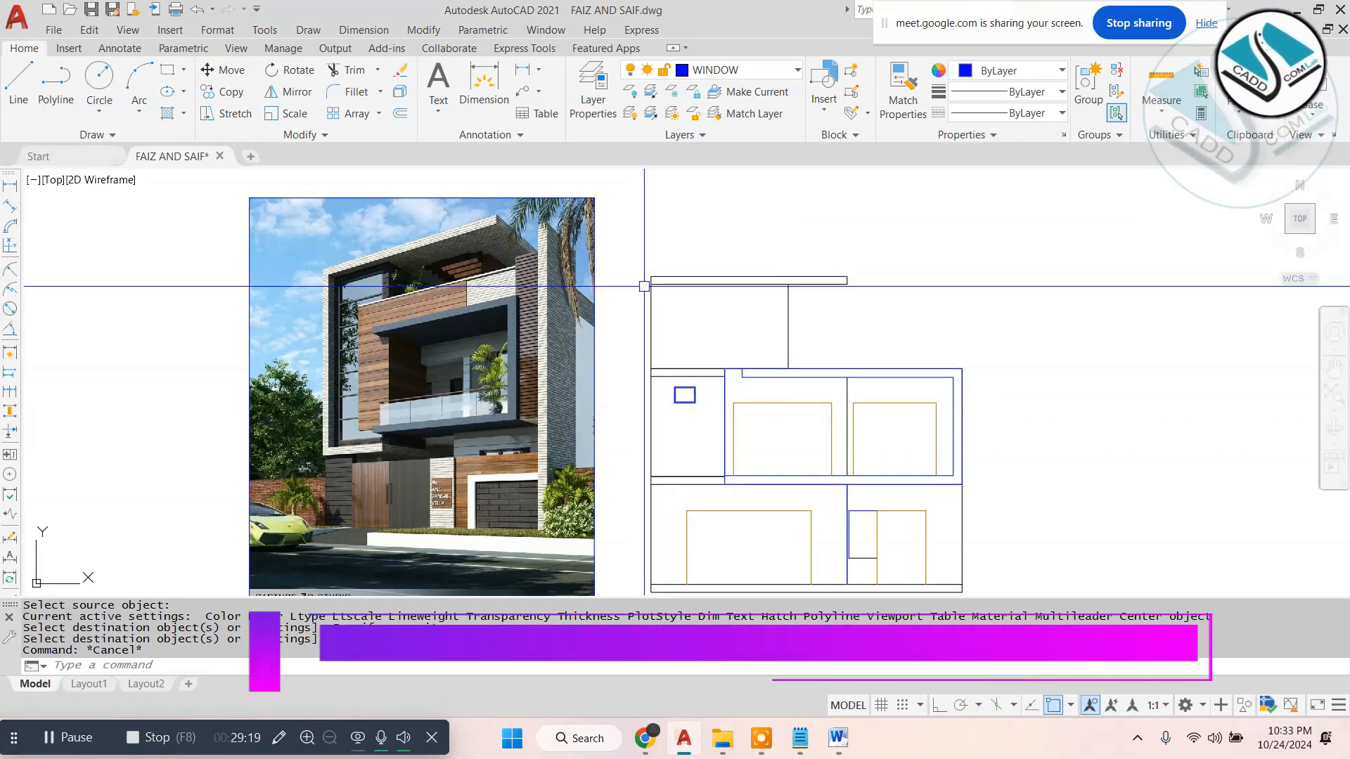
scroll(418, 292, "up", 5)
scroll(417, 292, "down", 5)
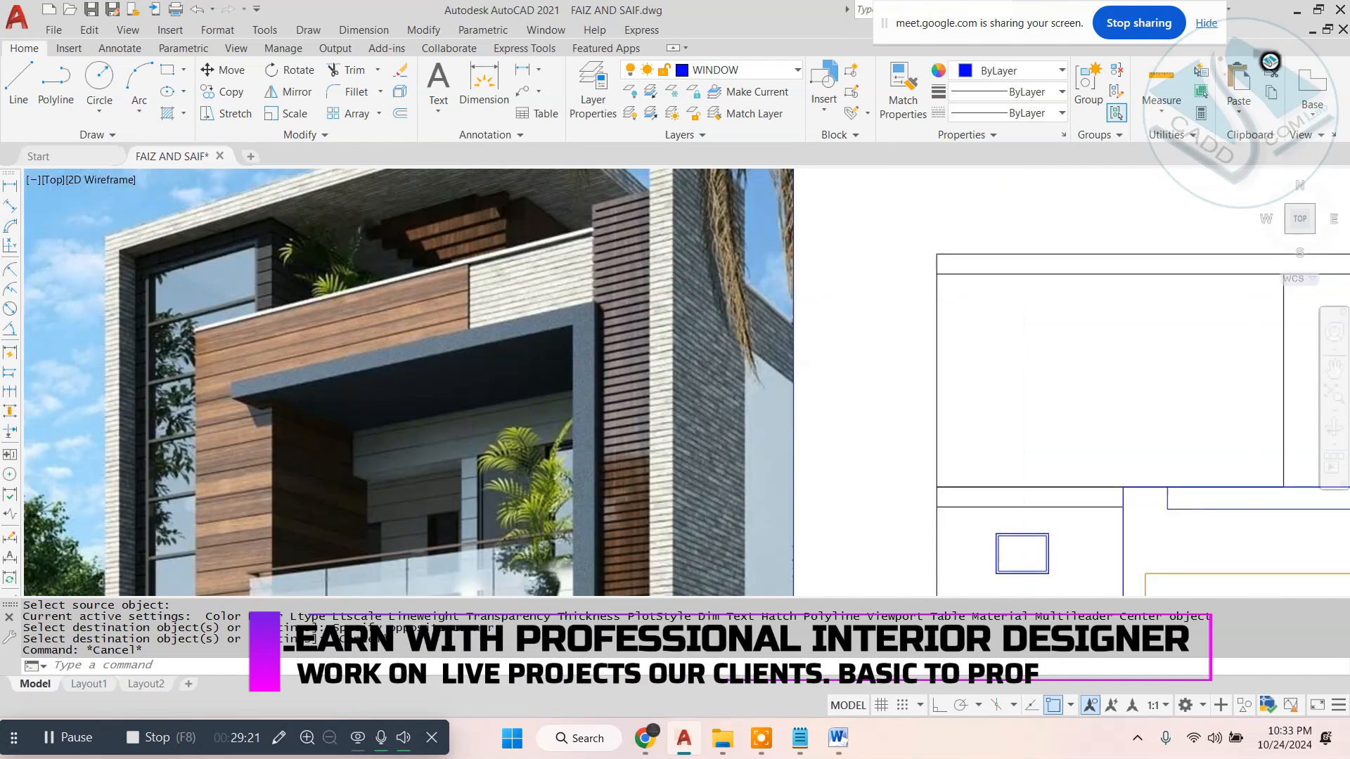
scroll(606, 292, "up", 5)
scroll(464, 293, "down", 6)
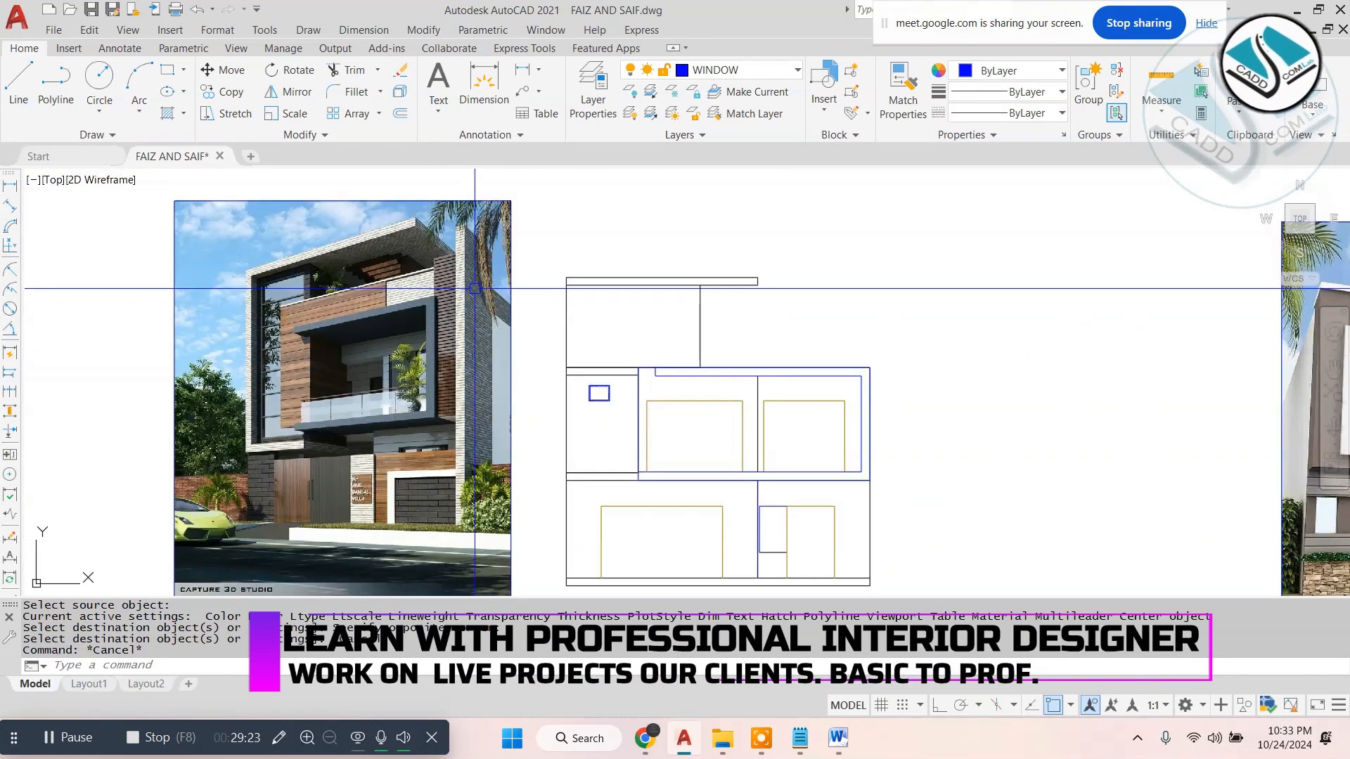
middle_click_drag(655, 345, 734, 349)
- Draw a line 4' straight up from the outer frame's upper-right corner with Ortho on, and continue it horizontally leftward
type("l LINE")
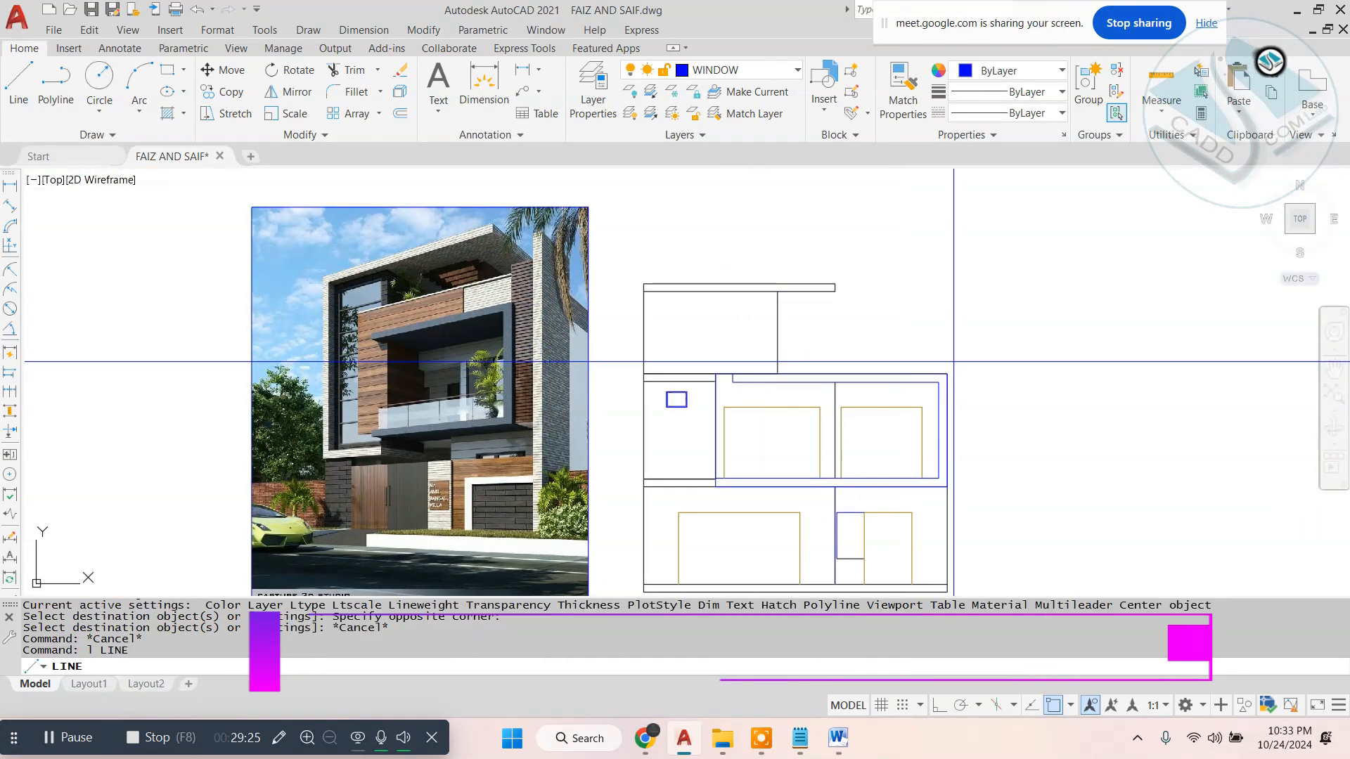
key("Return")
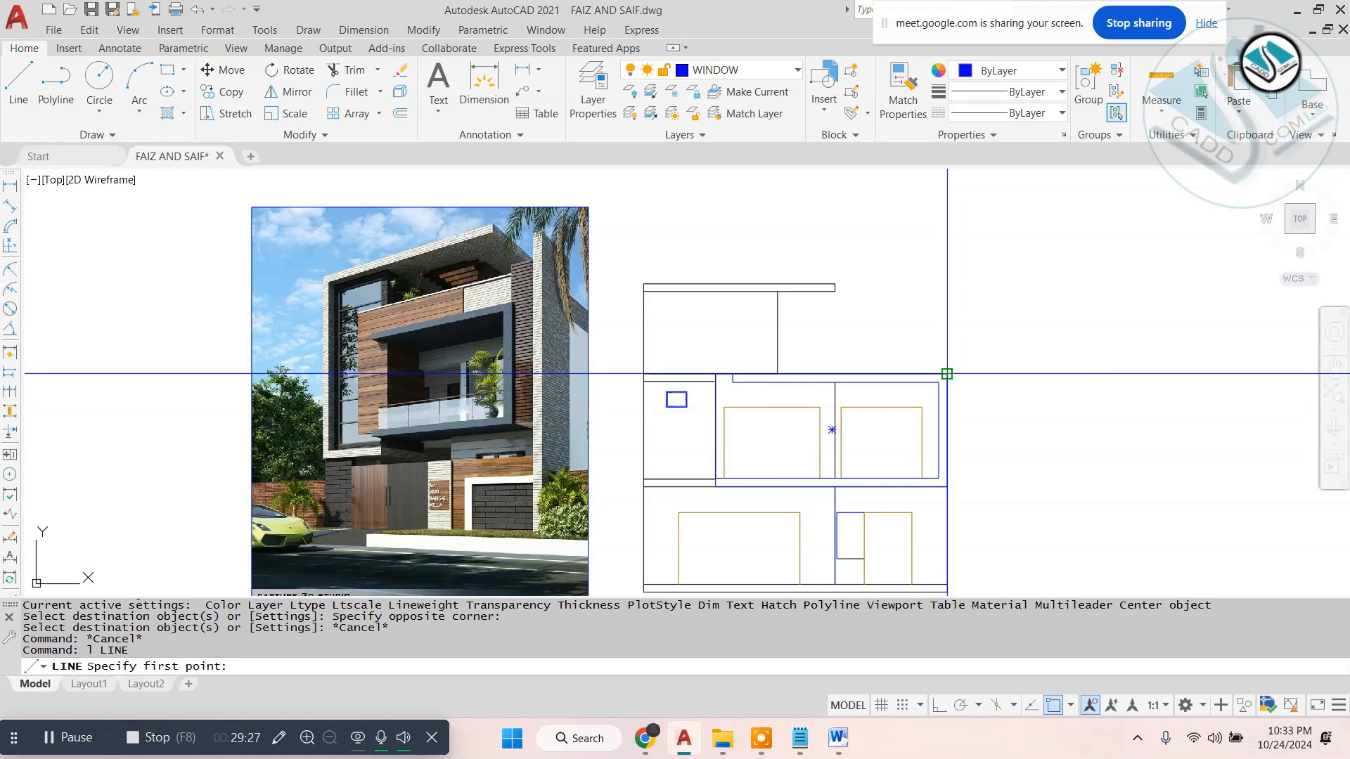
left_click(947, 369)
scroll(535, 260, "up", 5)
scroll(532, 262, "down", 5)
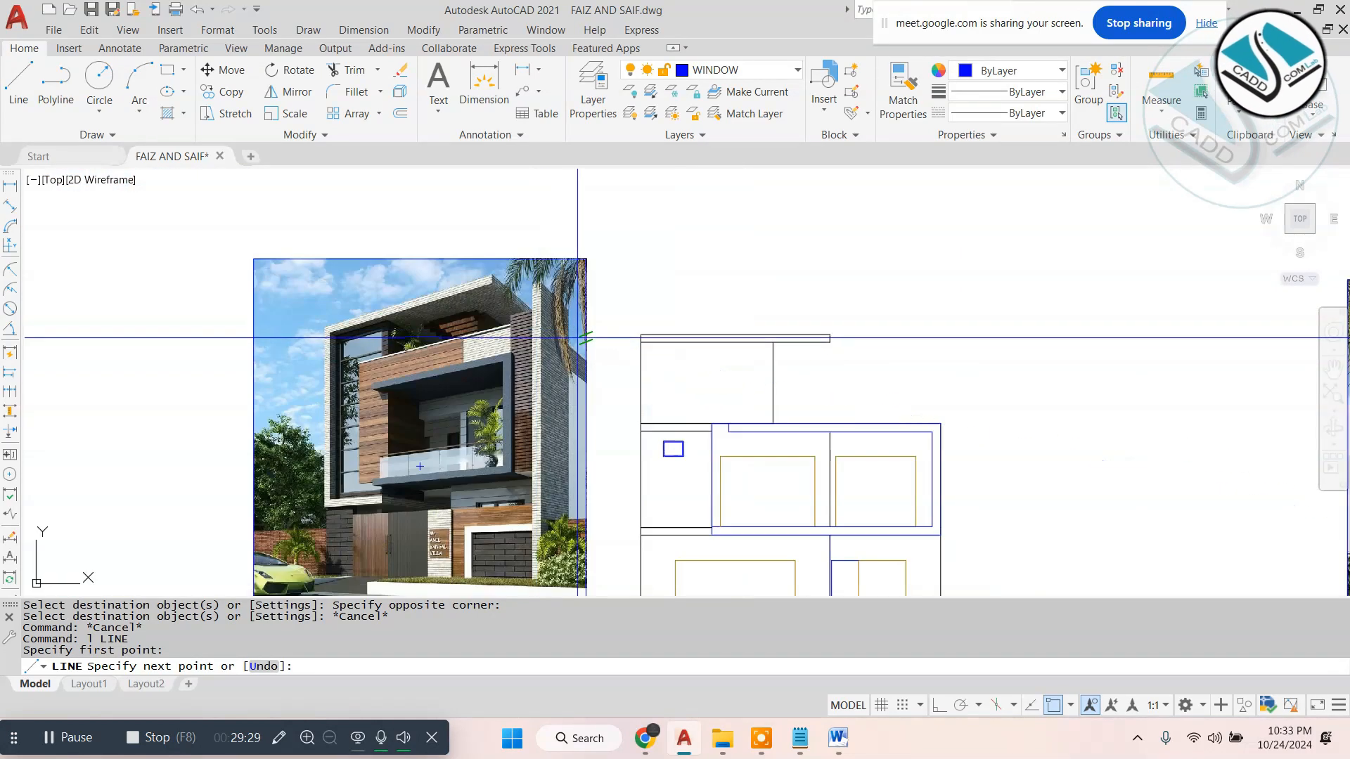
left_click(946, 707)
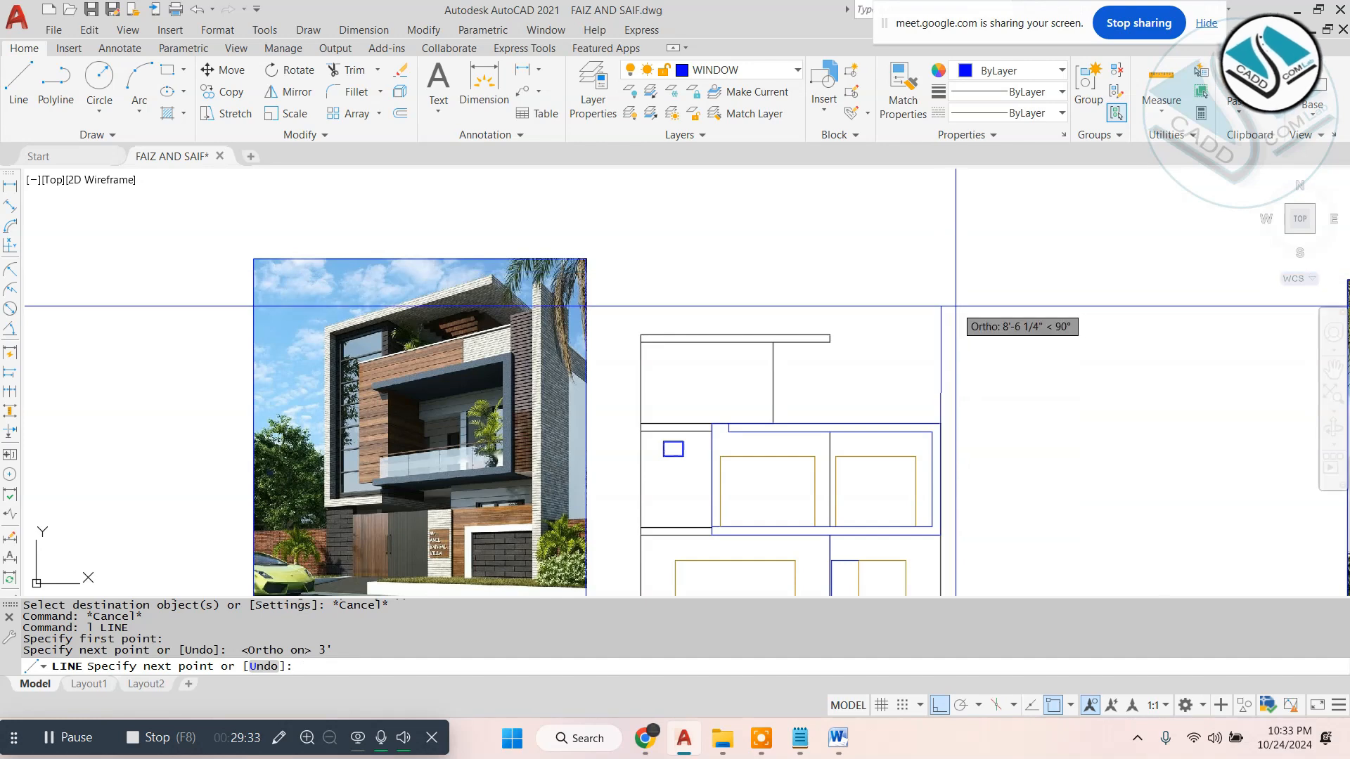
key("ctrl+z")
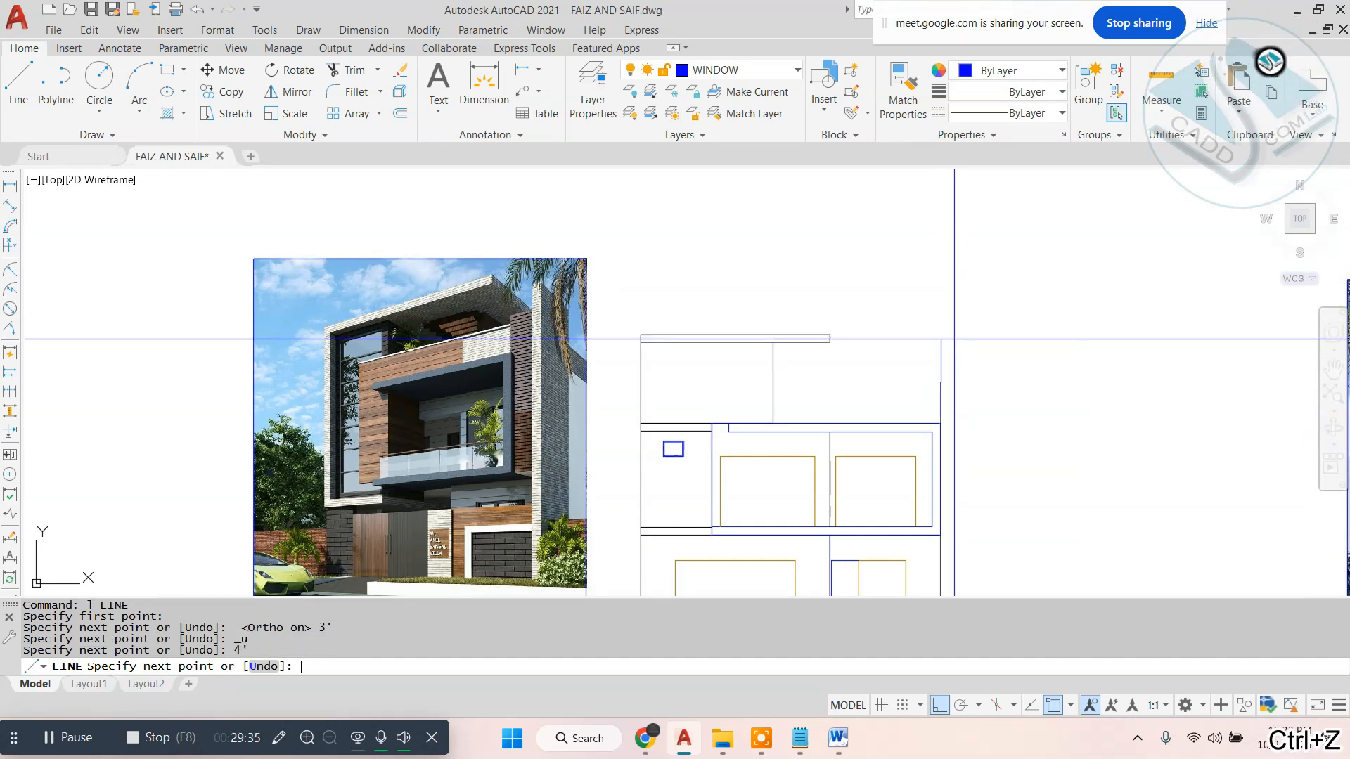
scroll(710, 413, "up", 2)
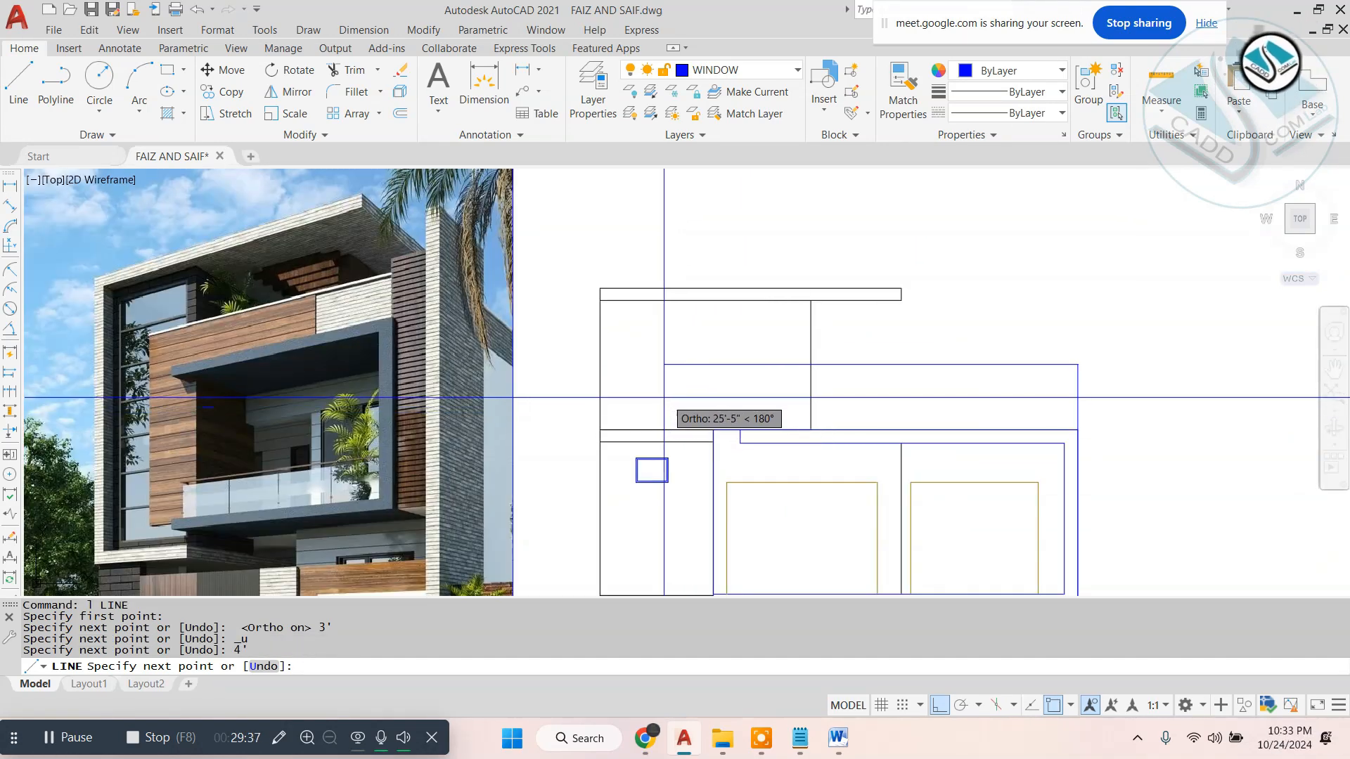
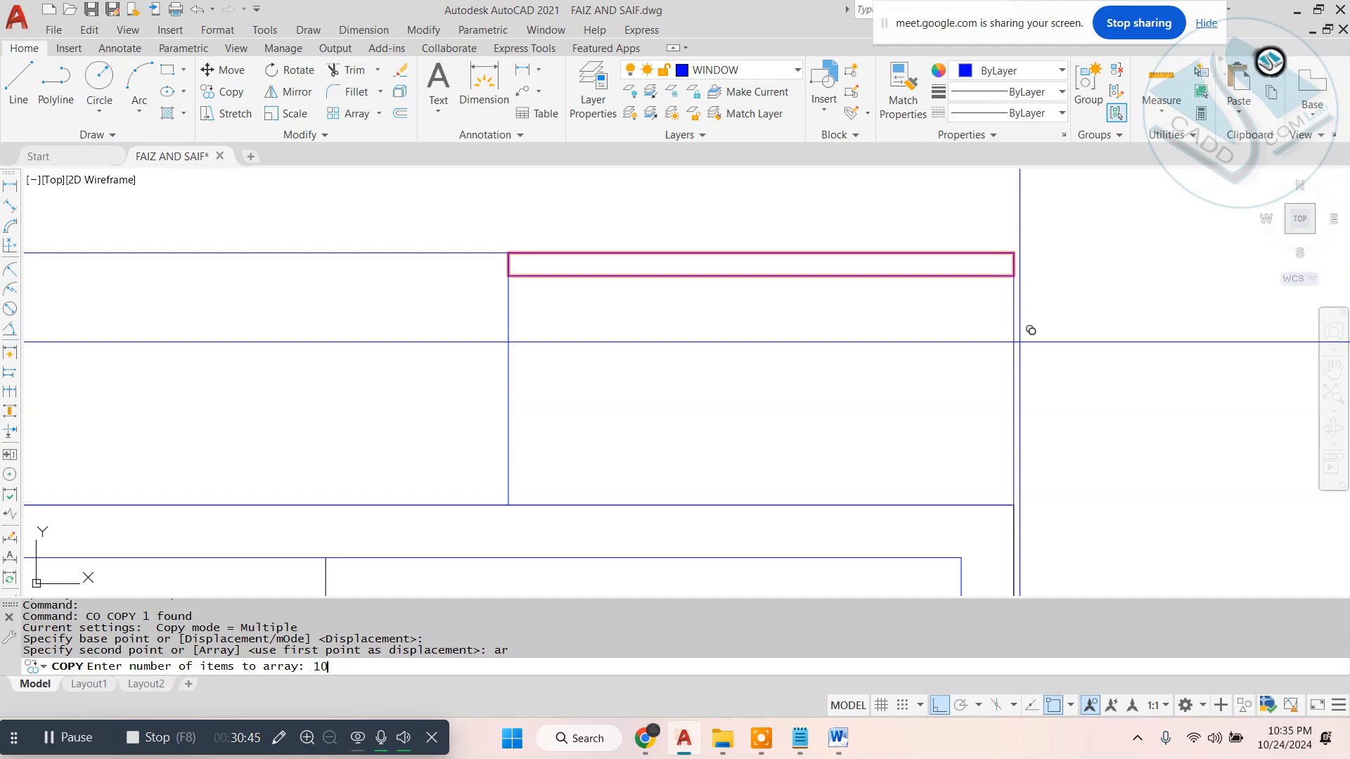
- Array-copy the narrow strip at the band's right end as 10 items fitted down to the band's lower-right corner
key("Return")
type("f")
key("Return")
left_click(1030, 494)
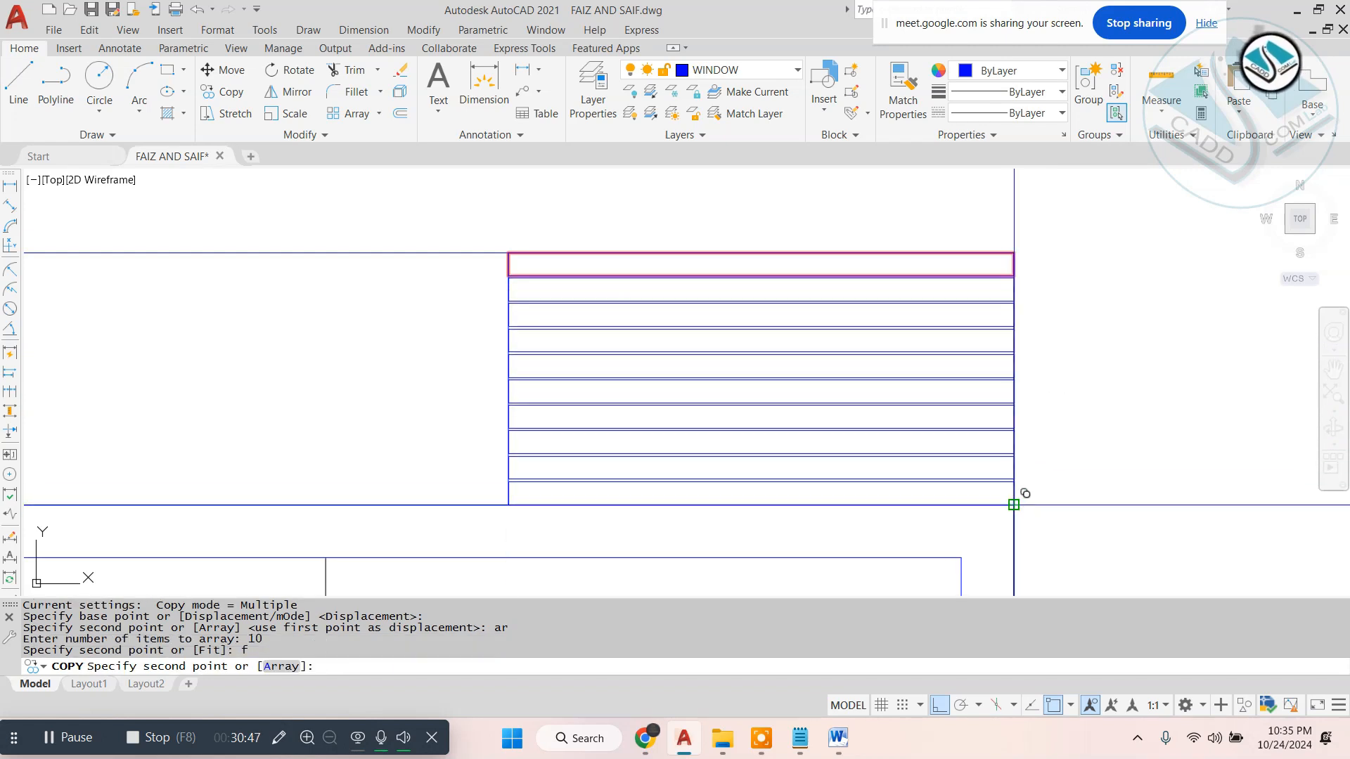
key("Escape")
key("Escape")
- Select the arrayed strips at the band's right end and override their layer colour with black
left_click(923, 250)
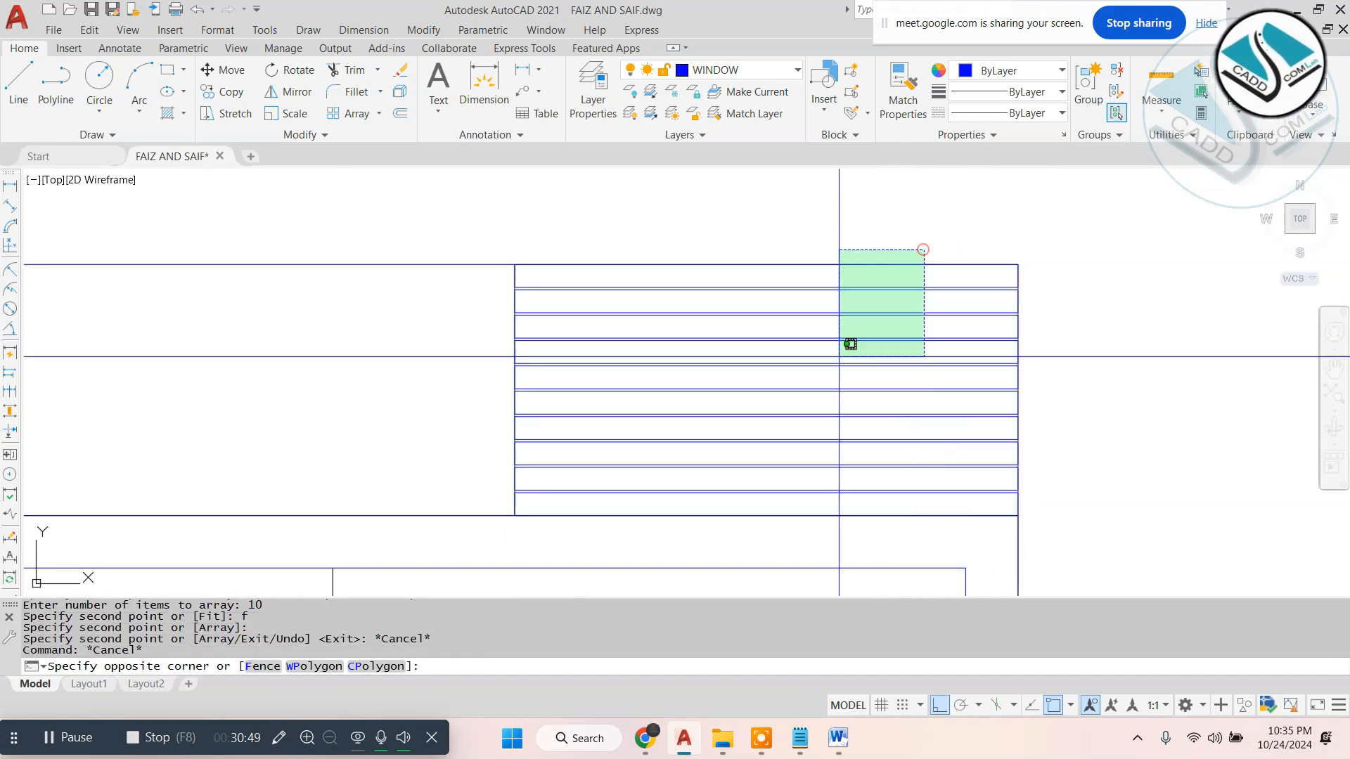
left_click(764, 506)
left_click(1027, 69)
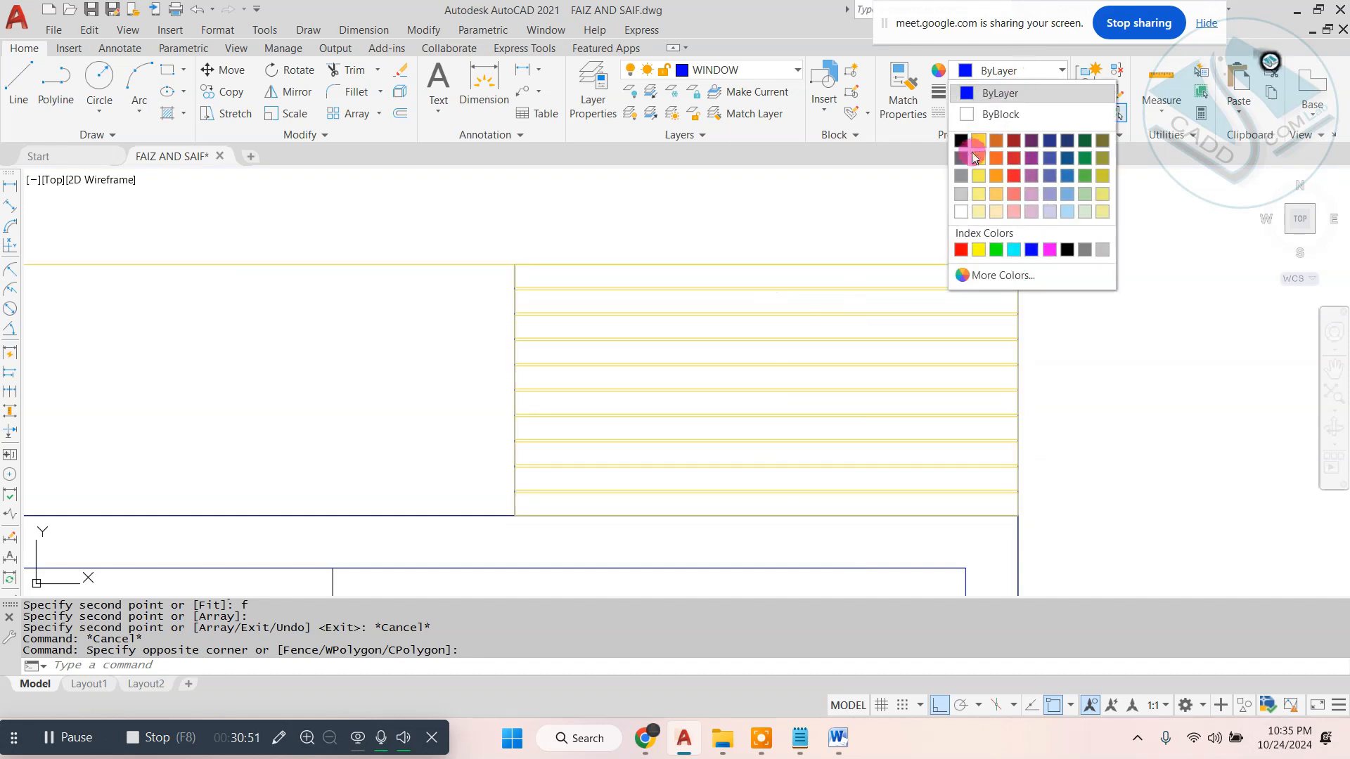
left_click(964, 212)
scroll(906, 447, "down", 4)
key("Escape")
- Compare the reference image's wood cladding and balcony frame with the drawn elevation
middle_click_drag(847, 443, 1016, 318)
scroll(903, 318, "down", 4)
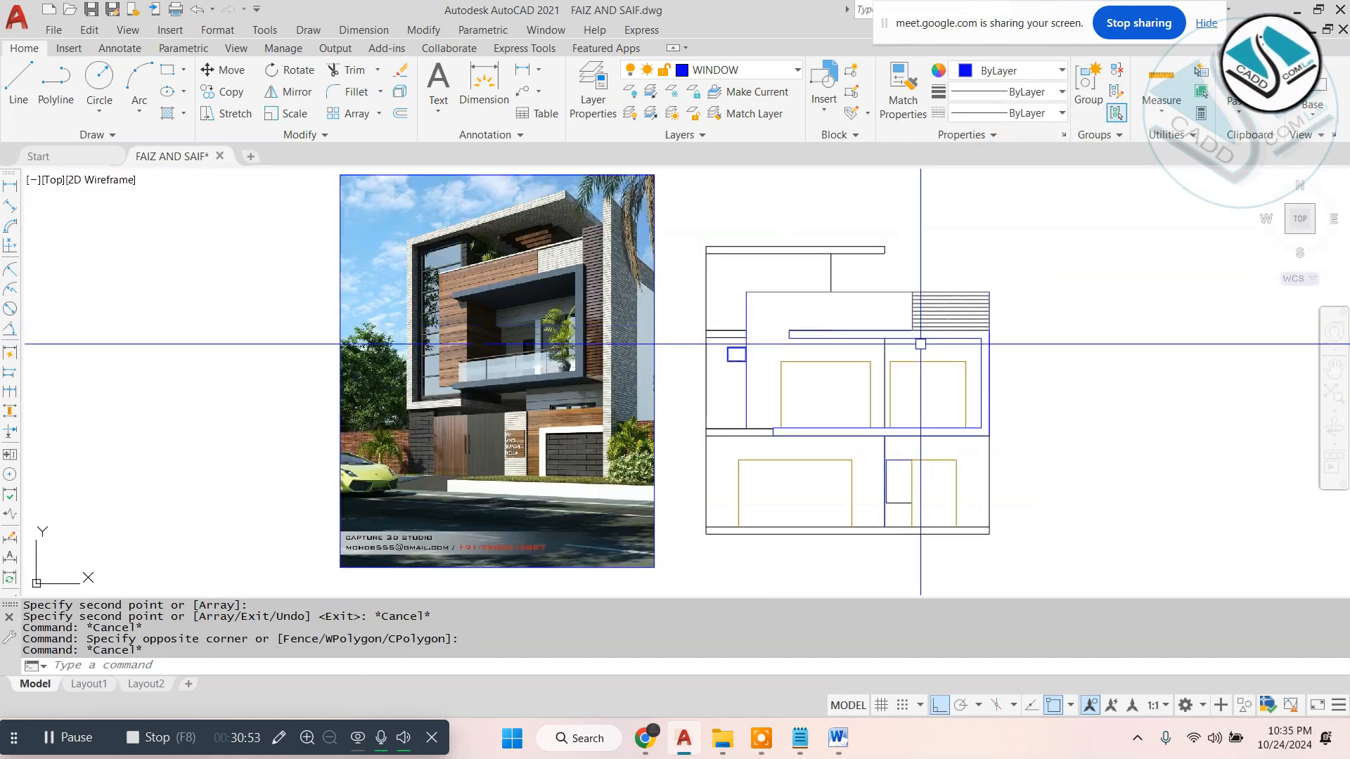
key("Escape")
scroll(923, 365, "up", 2)
middle_click_drag(893, 362, 876, 394)
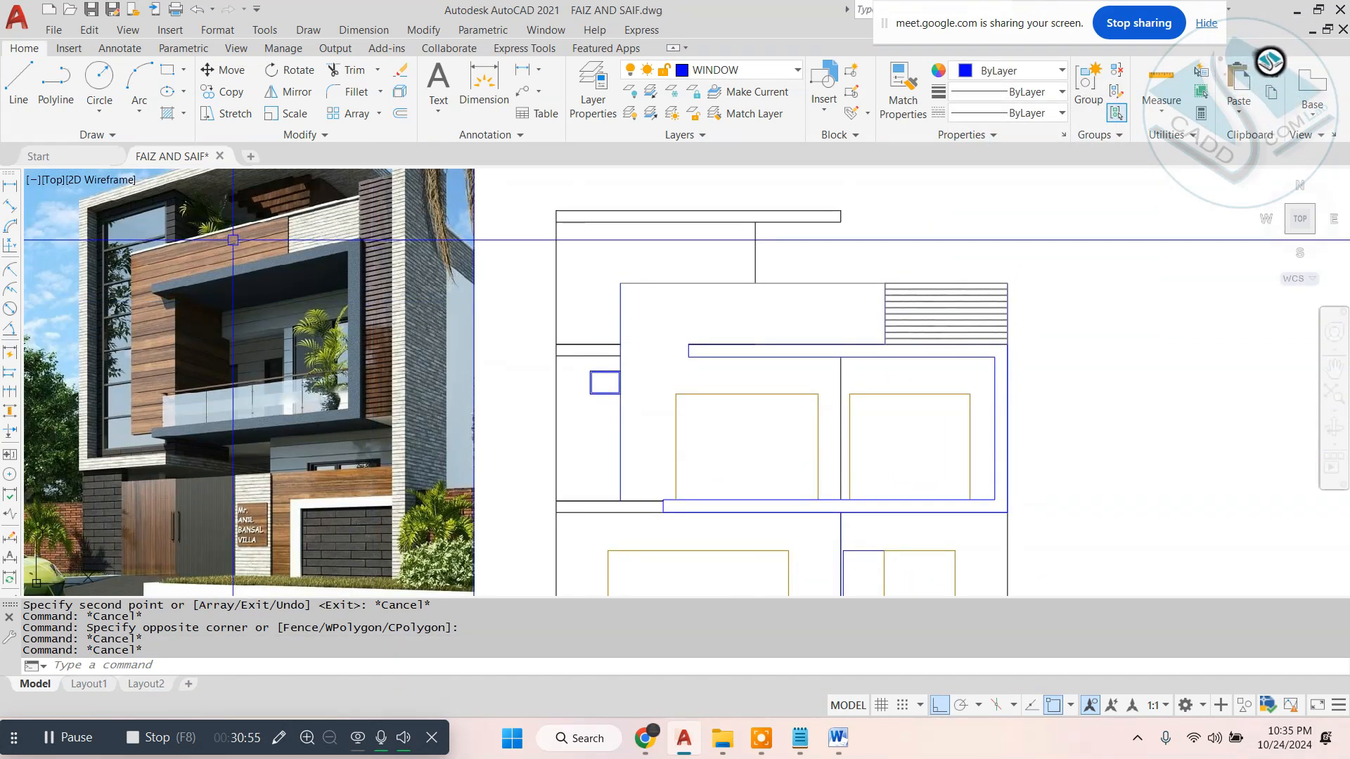
scroll(186, 242, "up", 4)
scroll(332, 272, "down", 4)
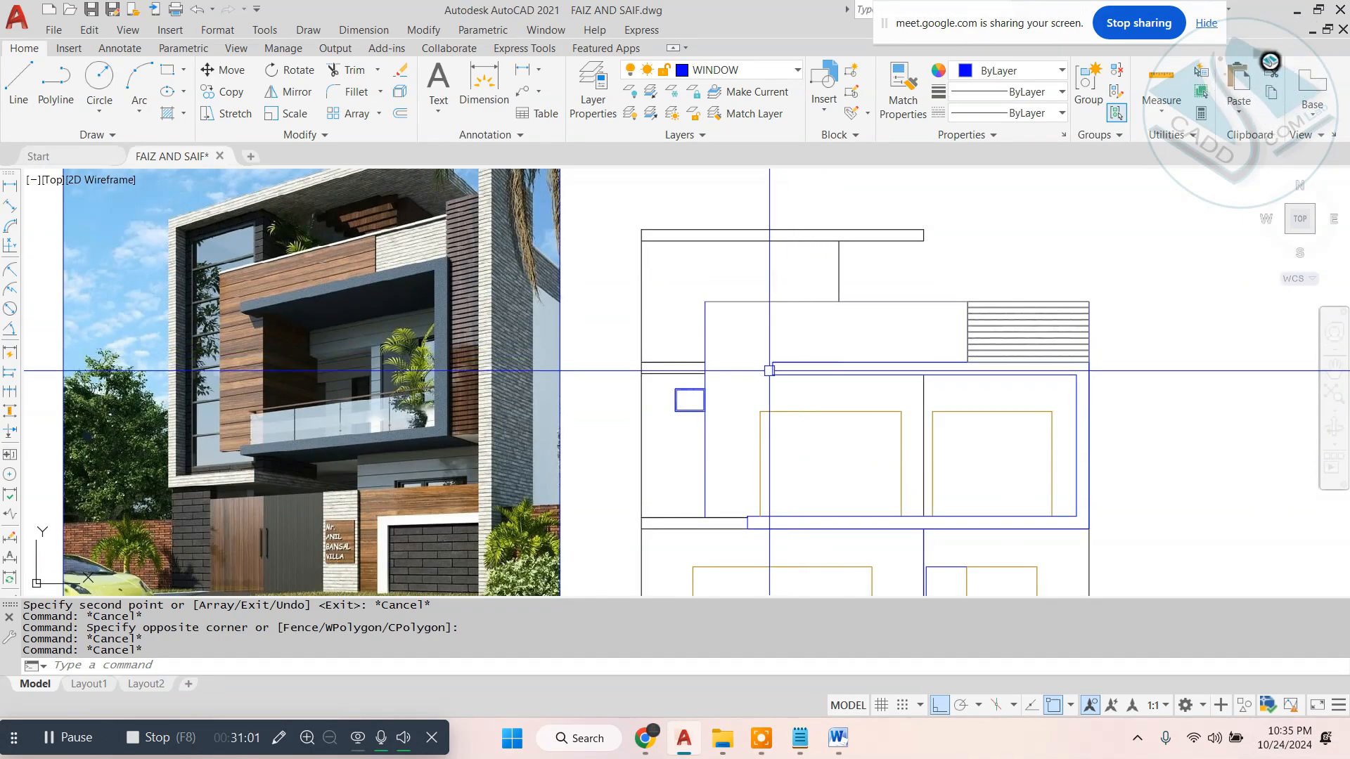
key("Escape")
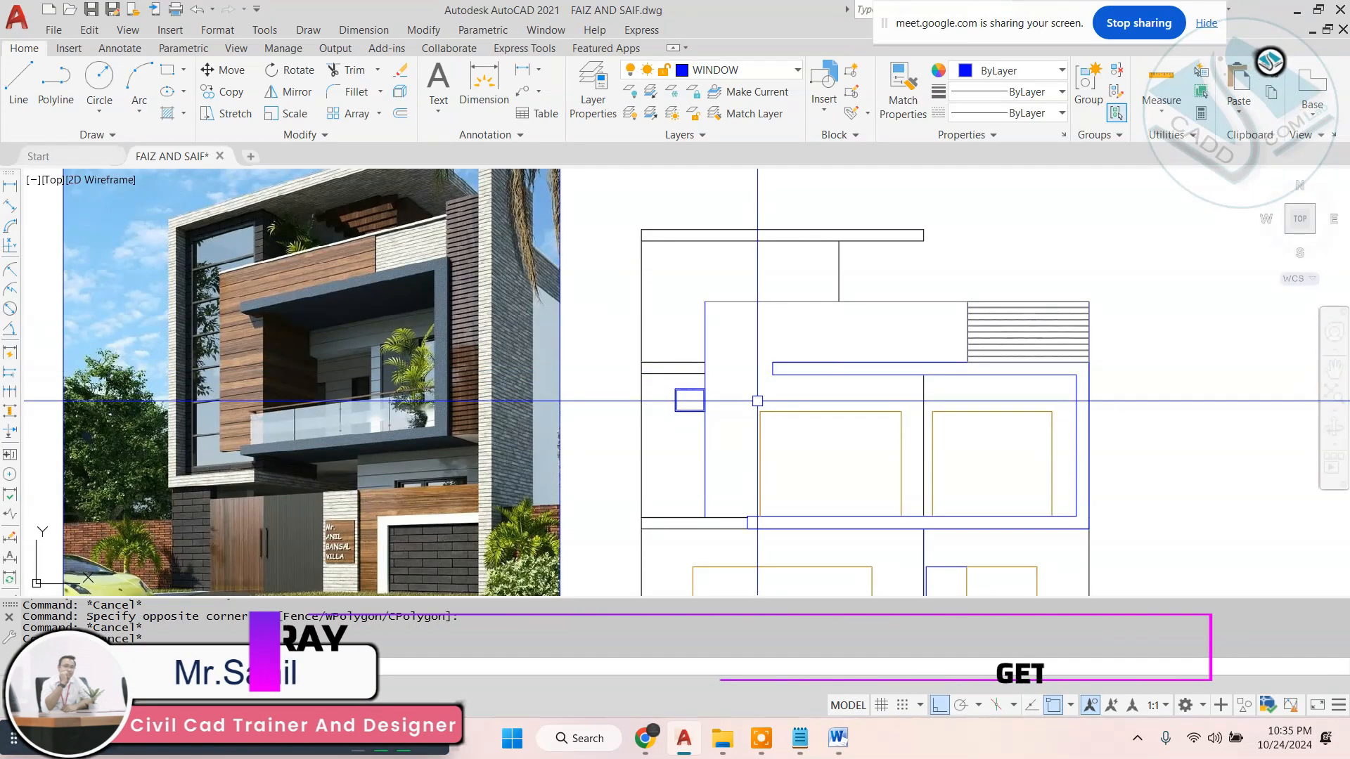
- Measure the horizontal distance from the m.s. box section's outer corner to the balcony-side wall end on the first floor plan
scroll(746, 365, "down", 5)
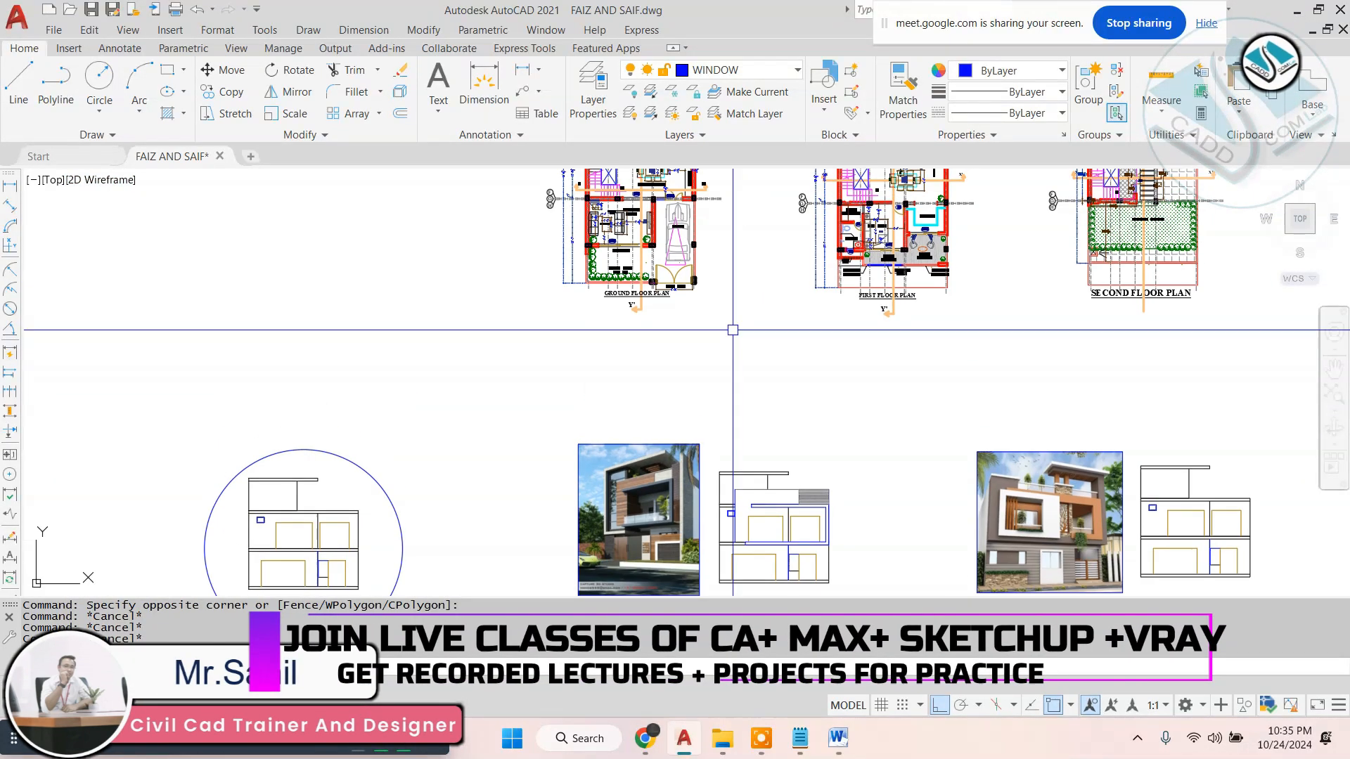
scroll(659, 280, "up", 6)
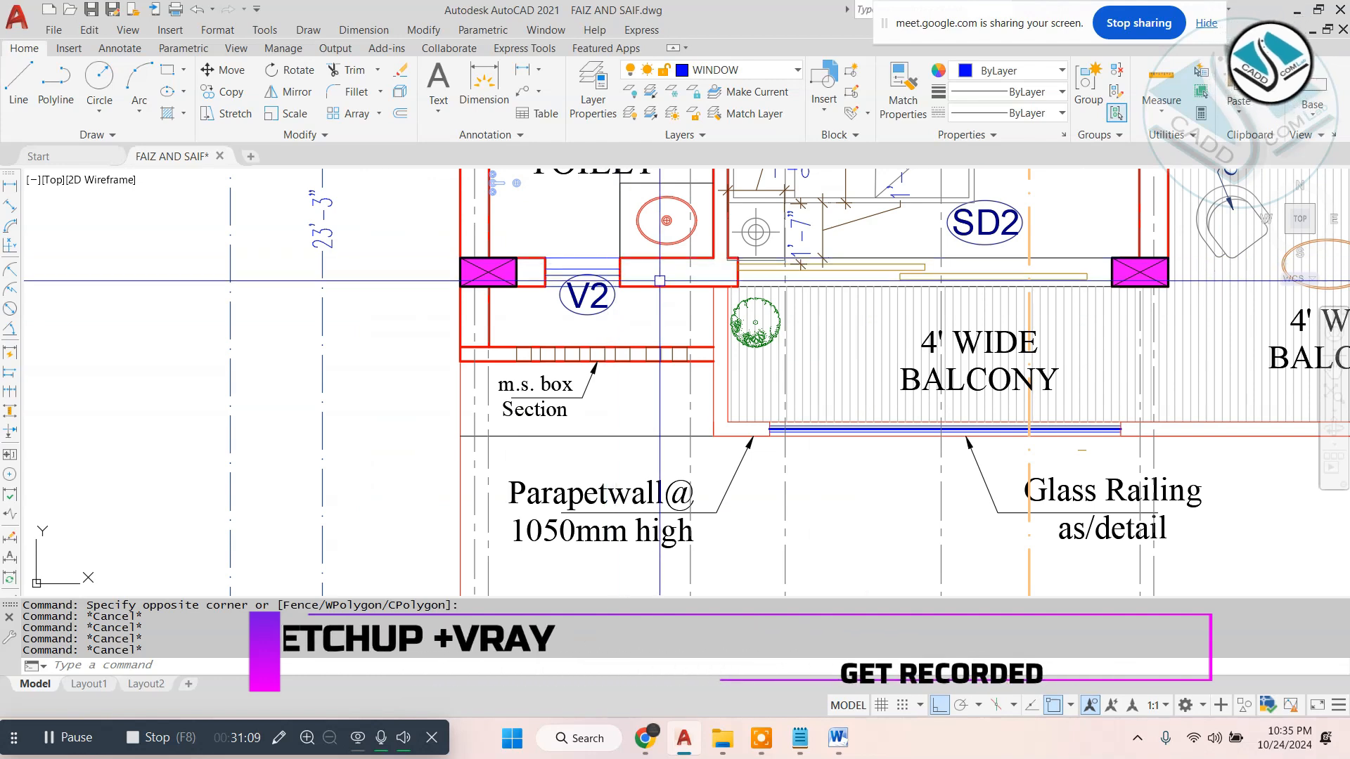
left_click(363, 30)
left_click(373, 80)
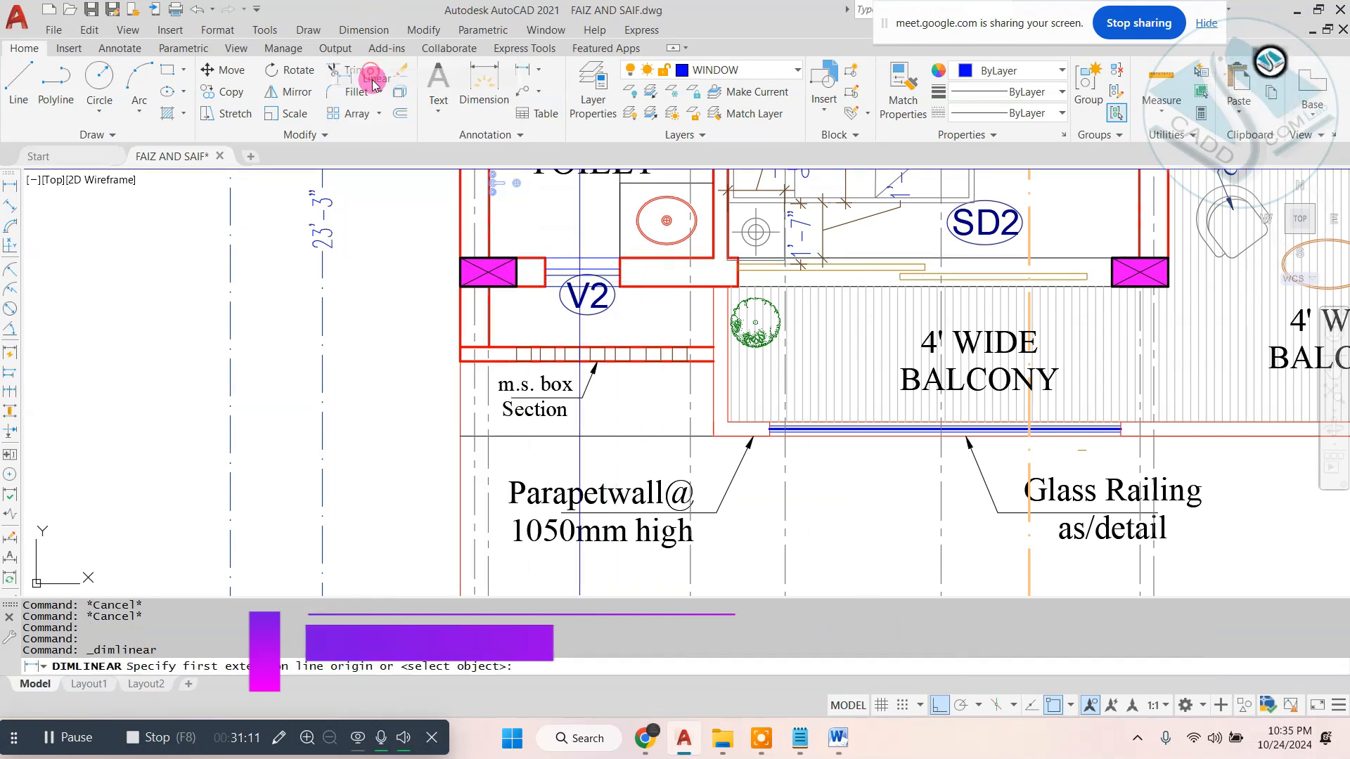
left_click(364, 29)
left_click(374, 79)
scroll(497, 339, "up", 2)
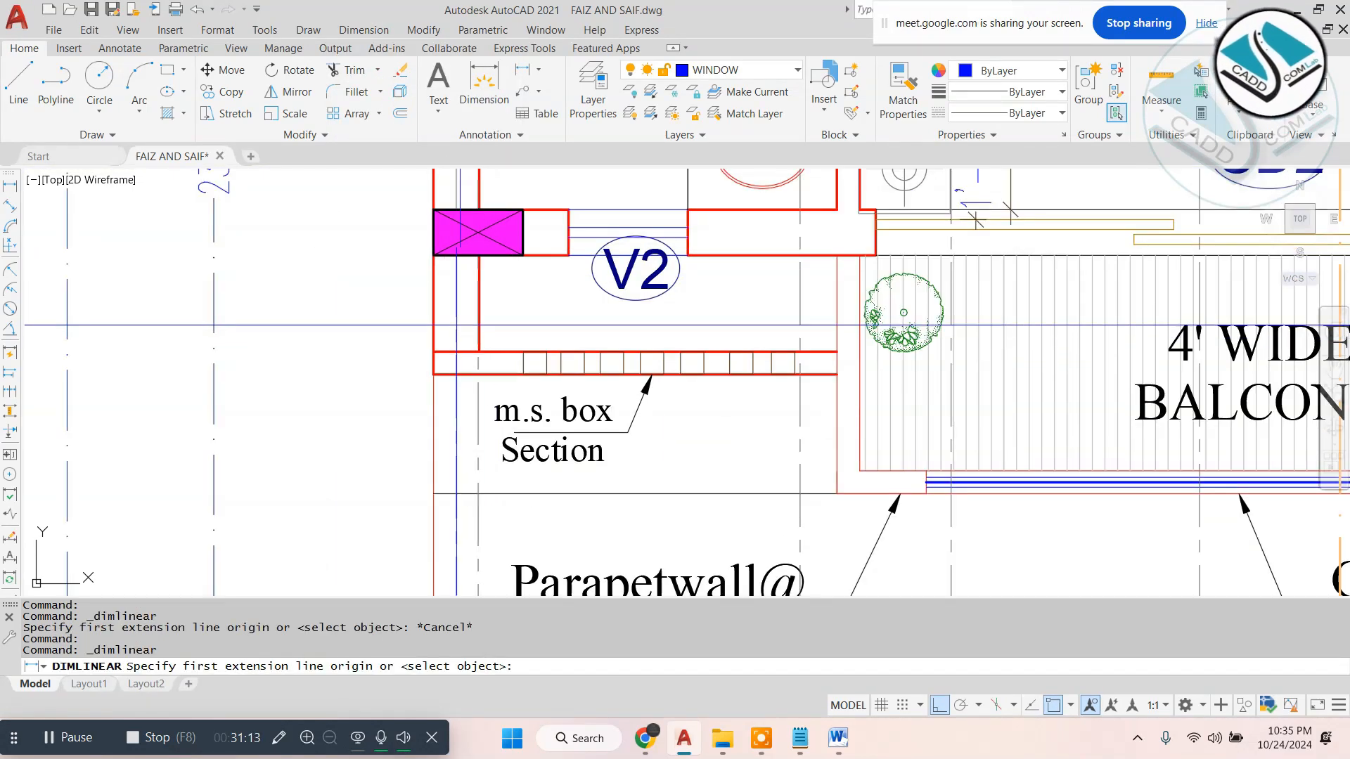
left_click(433, 351)
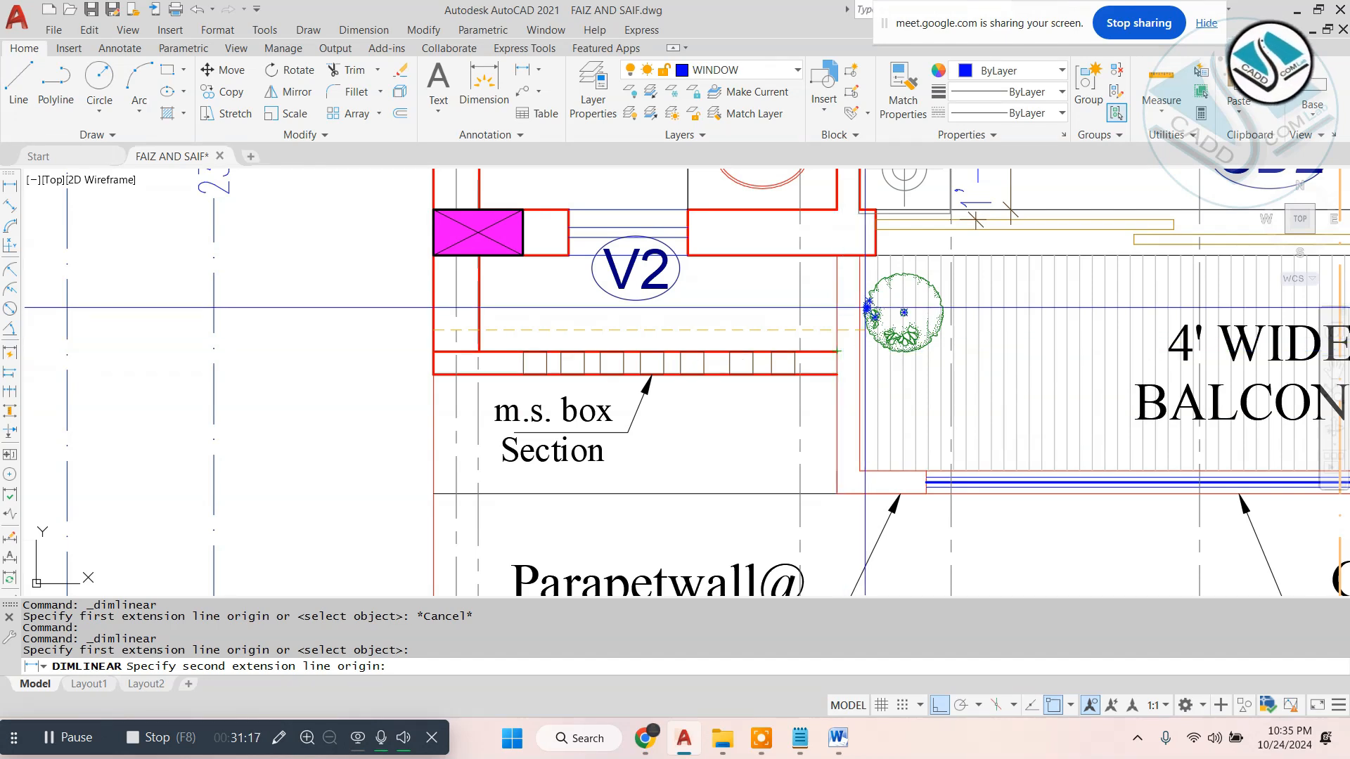
left_click(875, 255)
key("Escape")
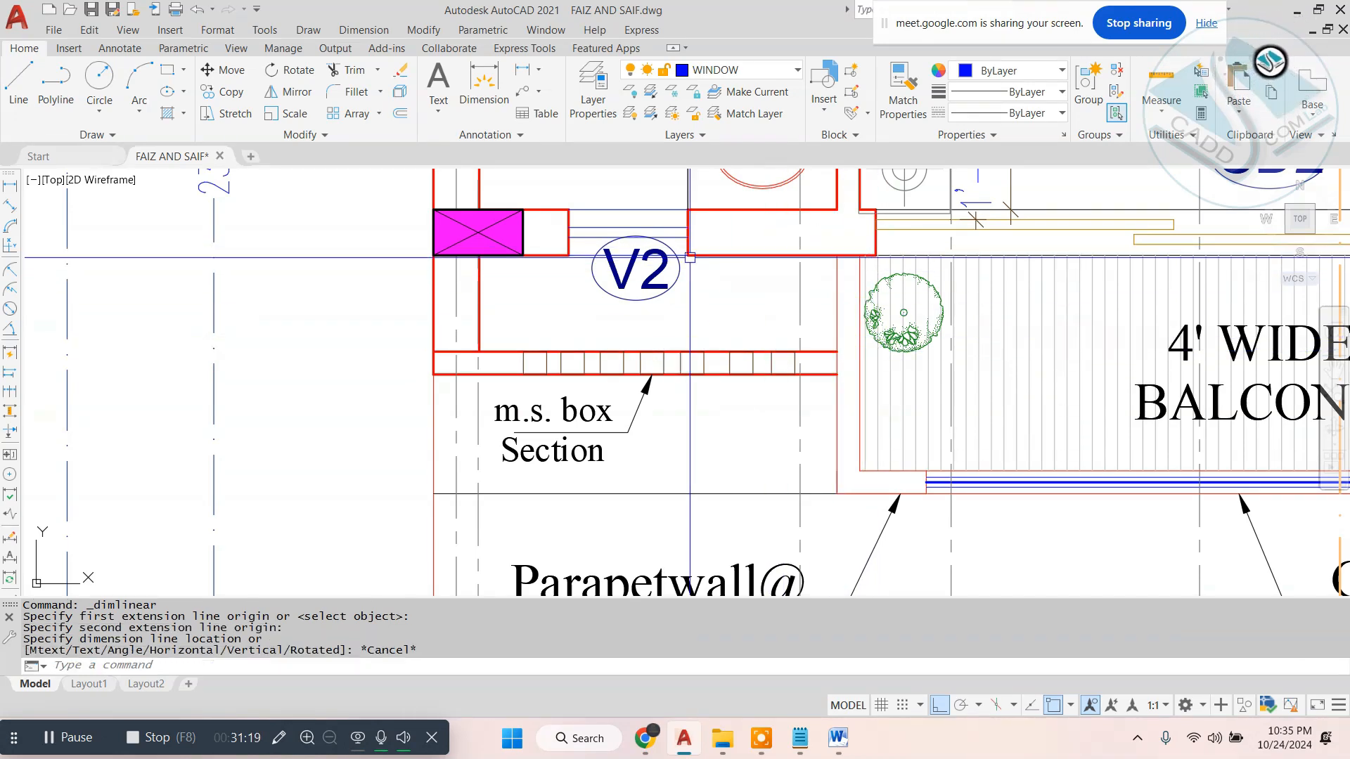
- Offset the first floor's outer left wall line 7' inward in the front elevation
scroll(874, 254, "down", 6)
scroll(492, 506, "up", 5)
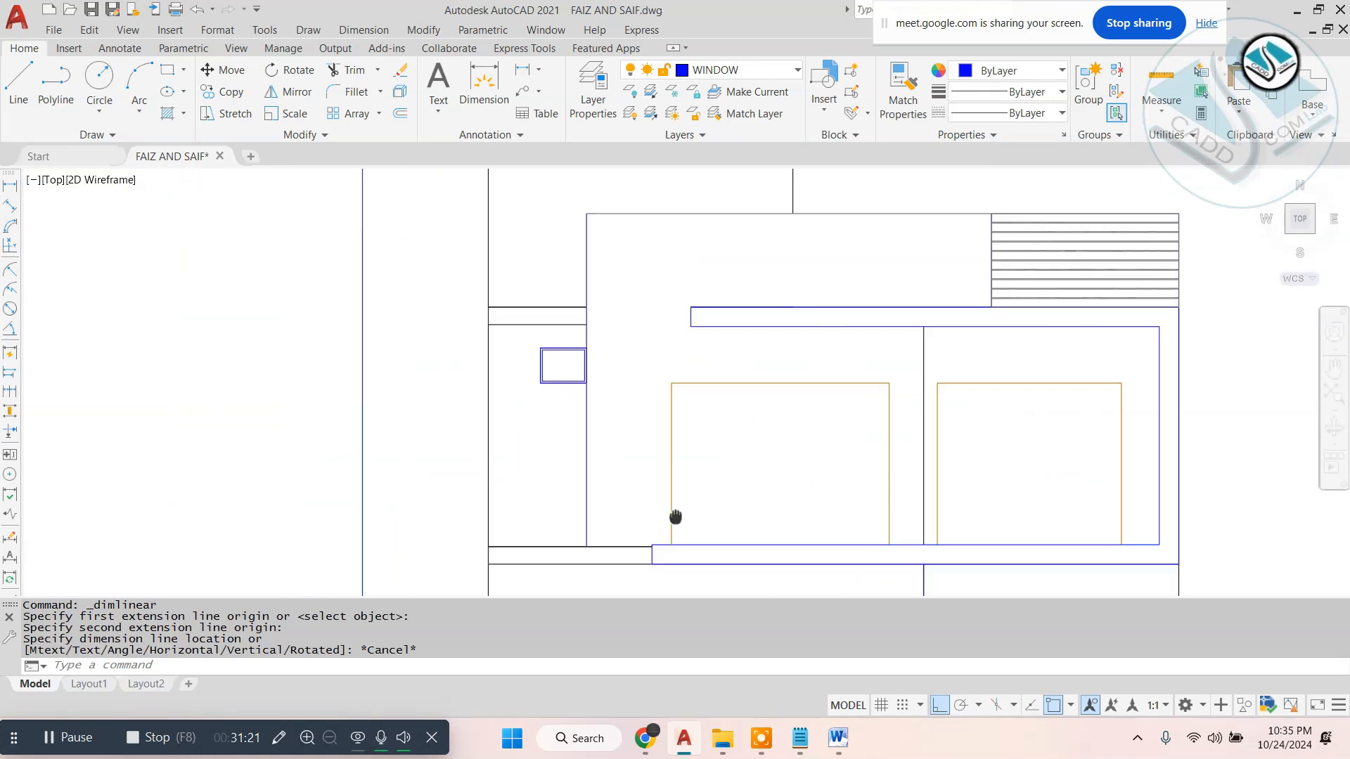
type("o")
key("Return")
type("7'")
key("Return")
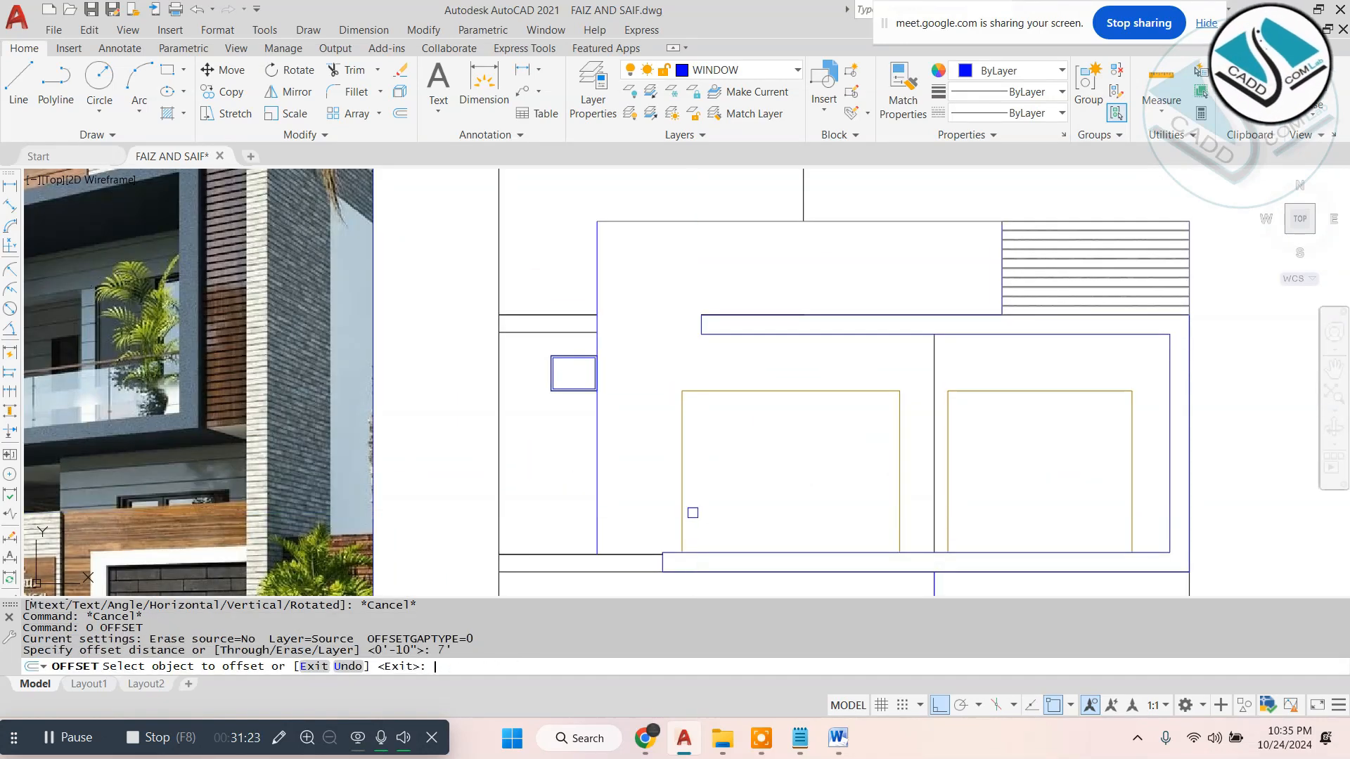
left_click(494, 477)
left_click(890, 398)
scroll(890, 398, "down", 2)
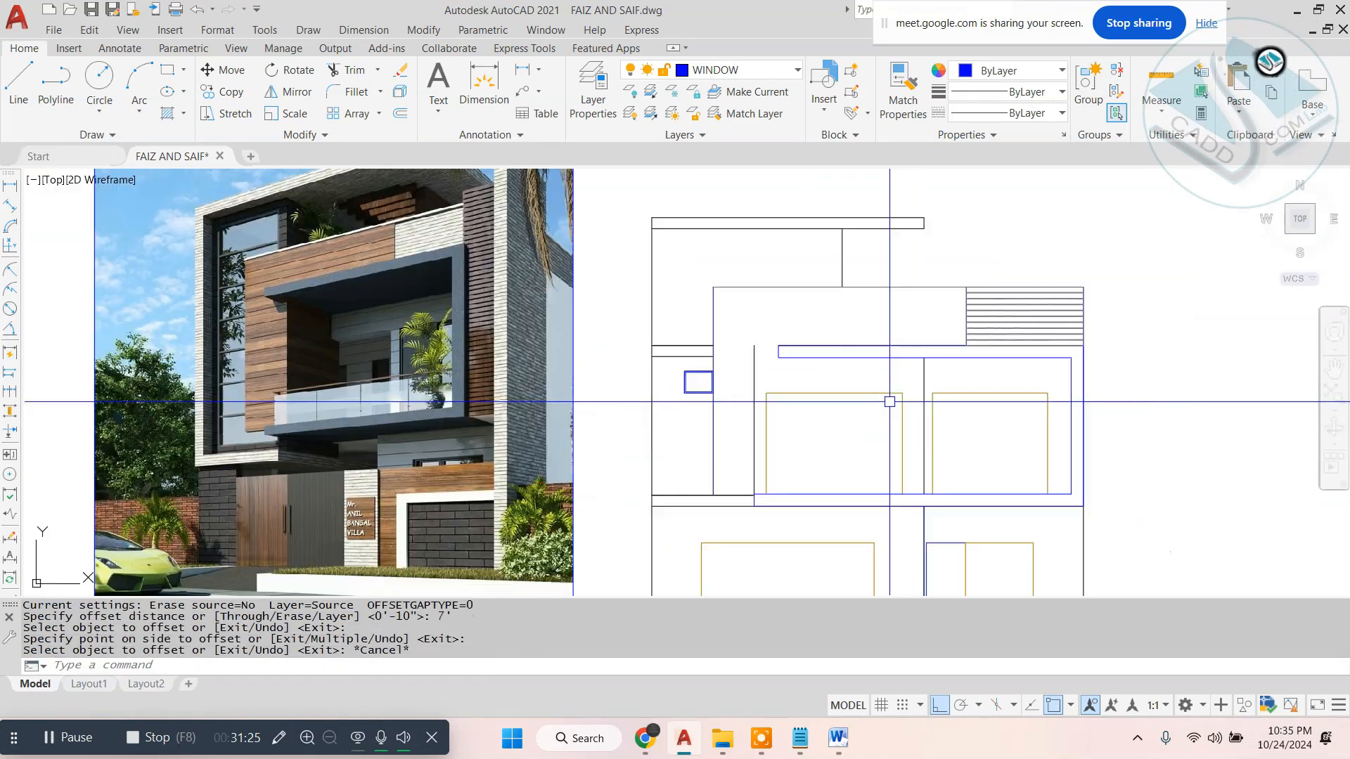
key("Escape")
key("Escape")
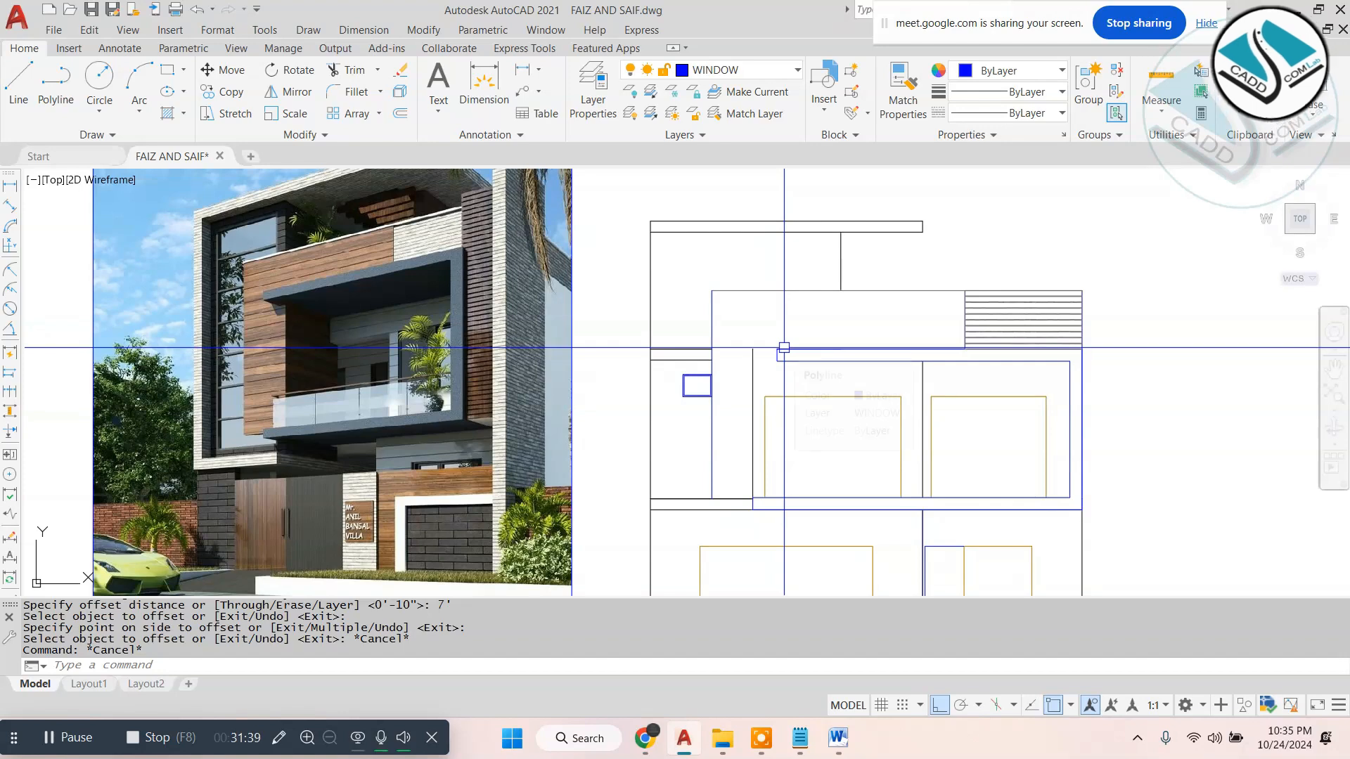
- Stretch the free left end of the balcony frame's upper beam to the vertical line offset from the outer wall
scroll(784, 347, "up", 4)
type("s")
key("Return")
left_click(877, 316)
left_click(735, 422)
key("Return")
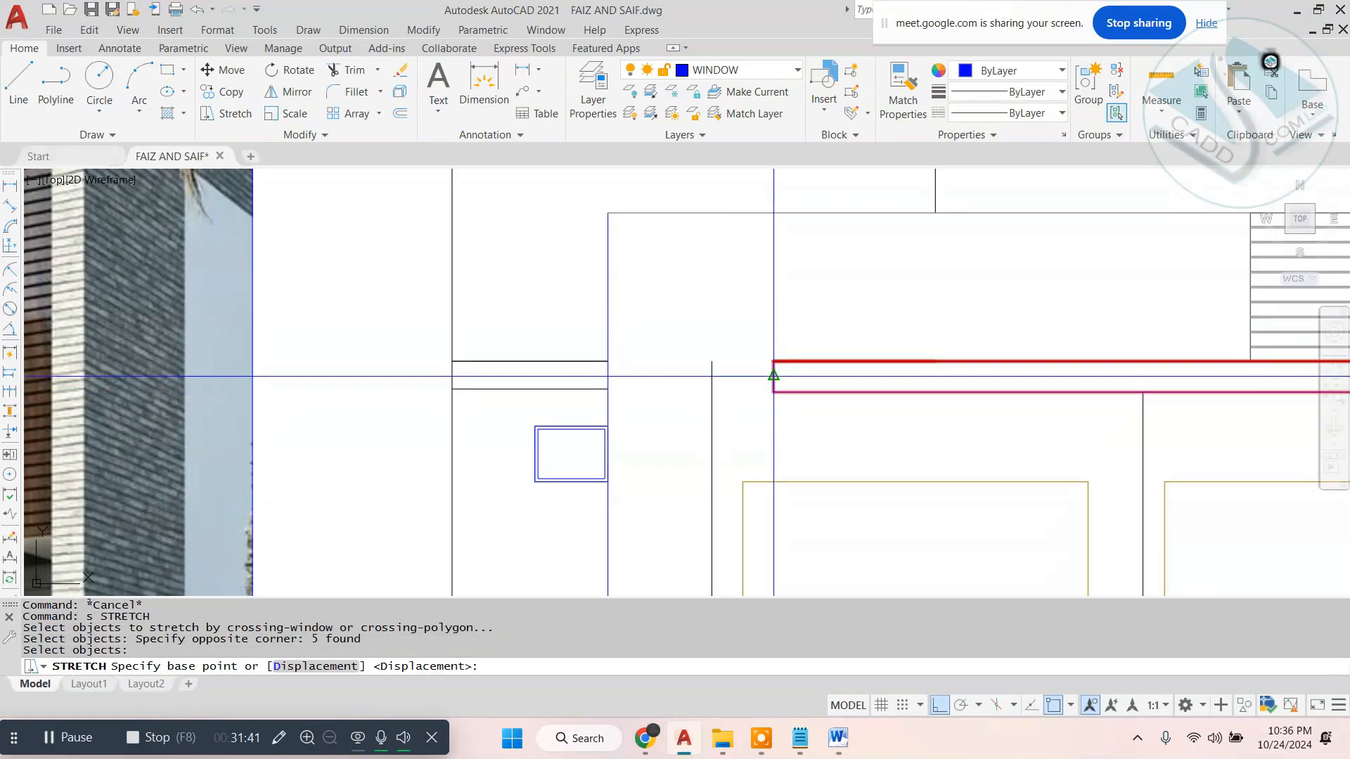
left_click(773, 377)
key("Escape")
scroll(802, 345, "down", 4)
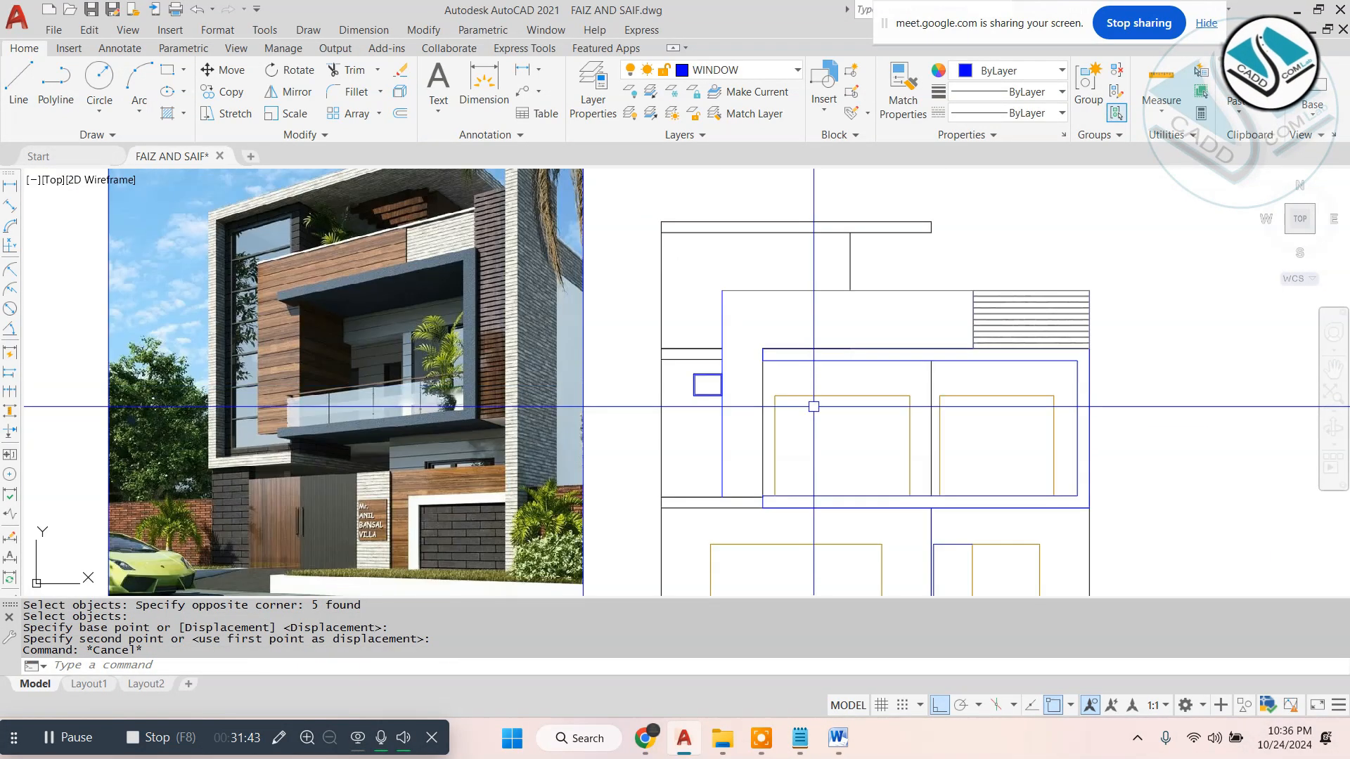
- Regenerate the drawing display
key("Escape")
middle_click_drag(777, 476, 795, 502)
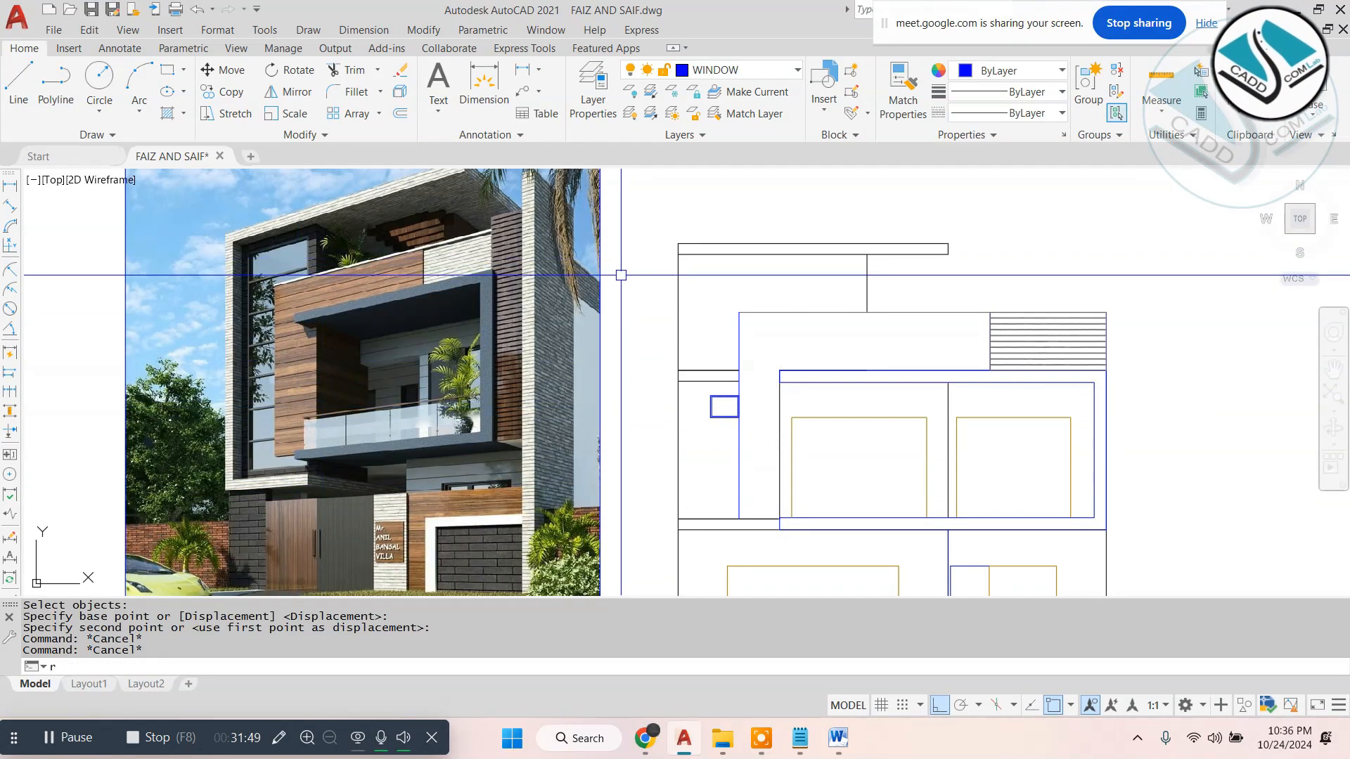
key("Return")
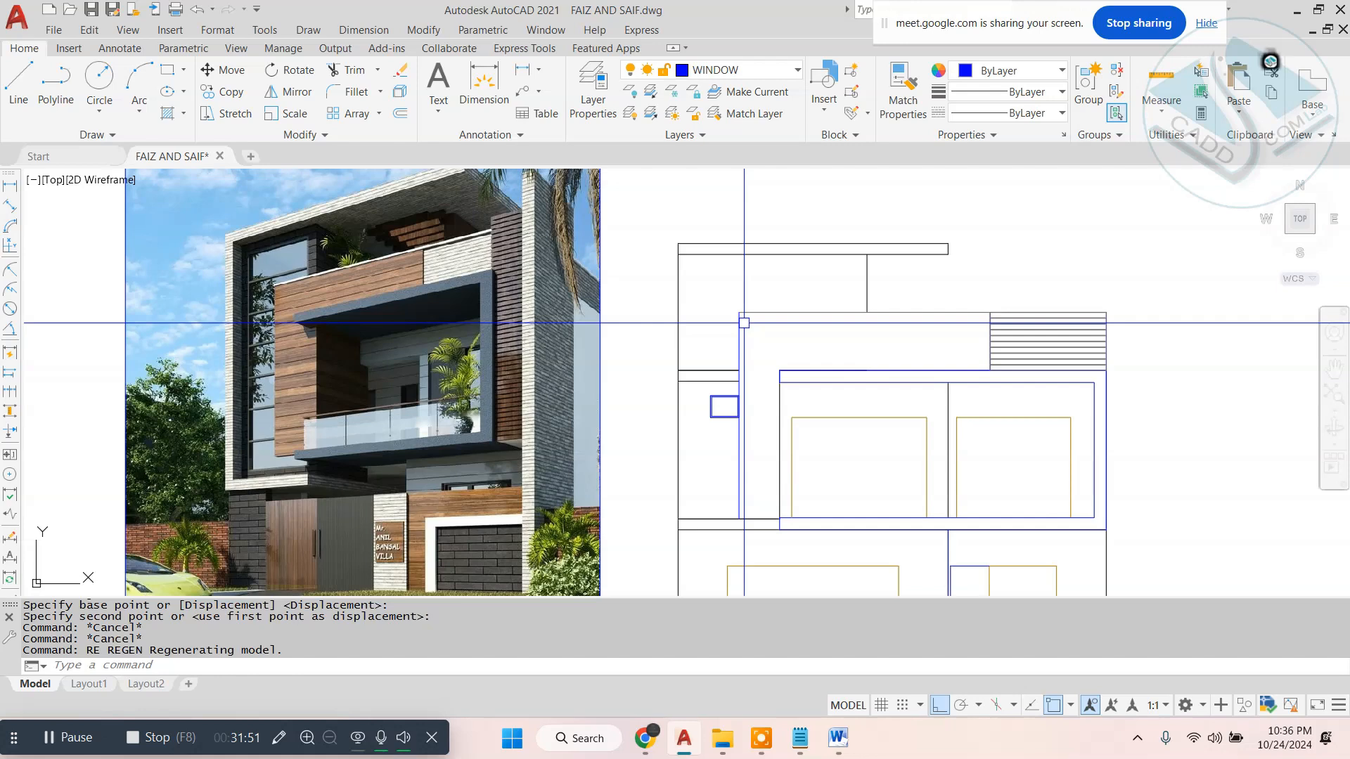
- Draw a thin plank rectangle from the wall band's upper-left corner to the left edge of the narrow strips
type("rec")
key("Return")
scroll(347, 275, "up", 5)
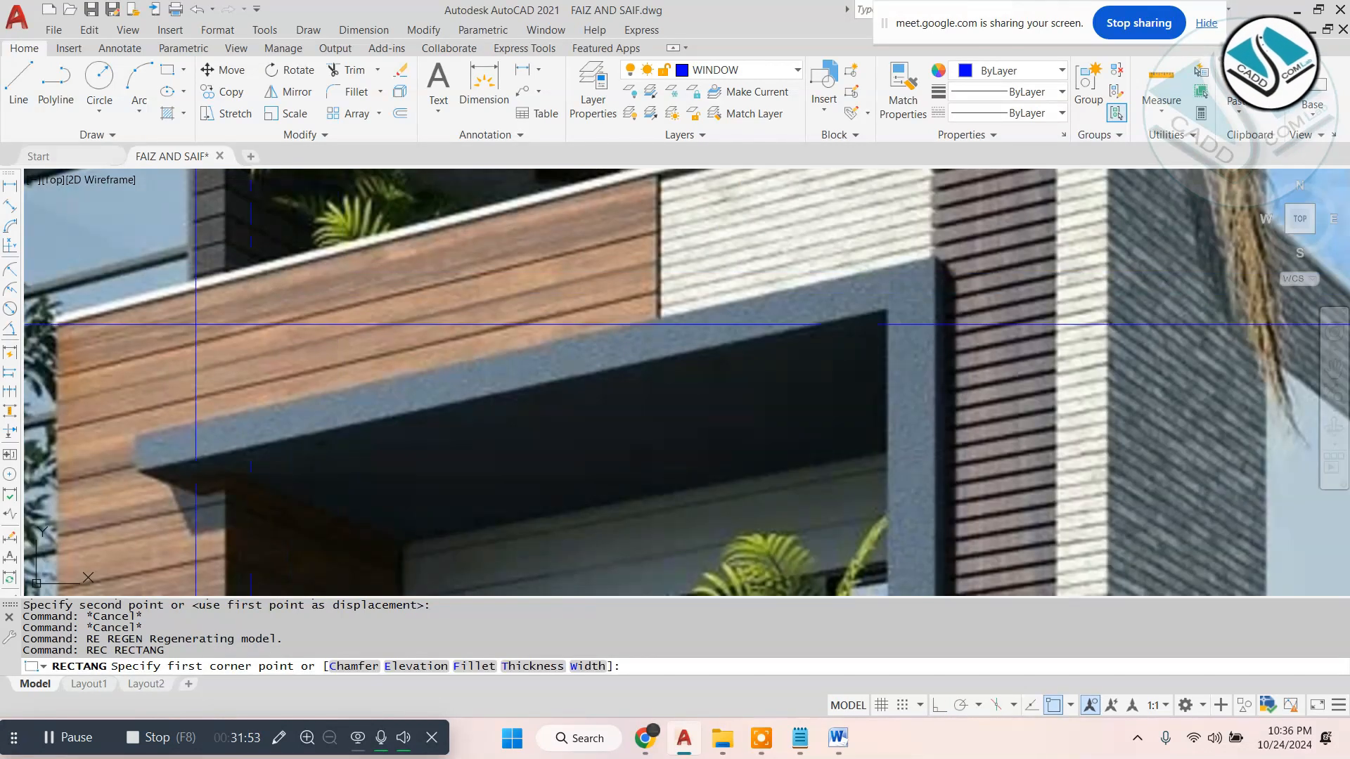
scroll(195, 326, "down", 6)
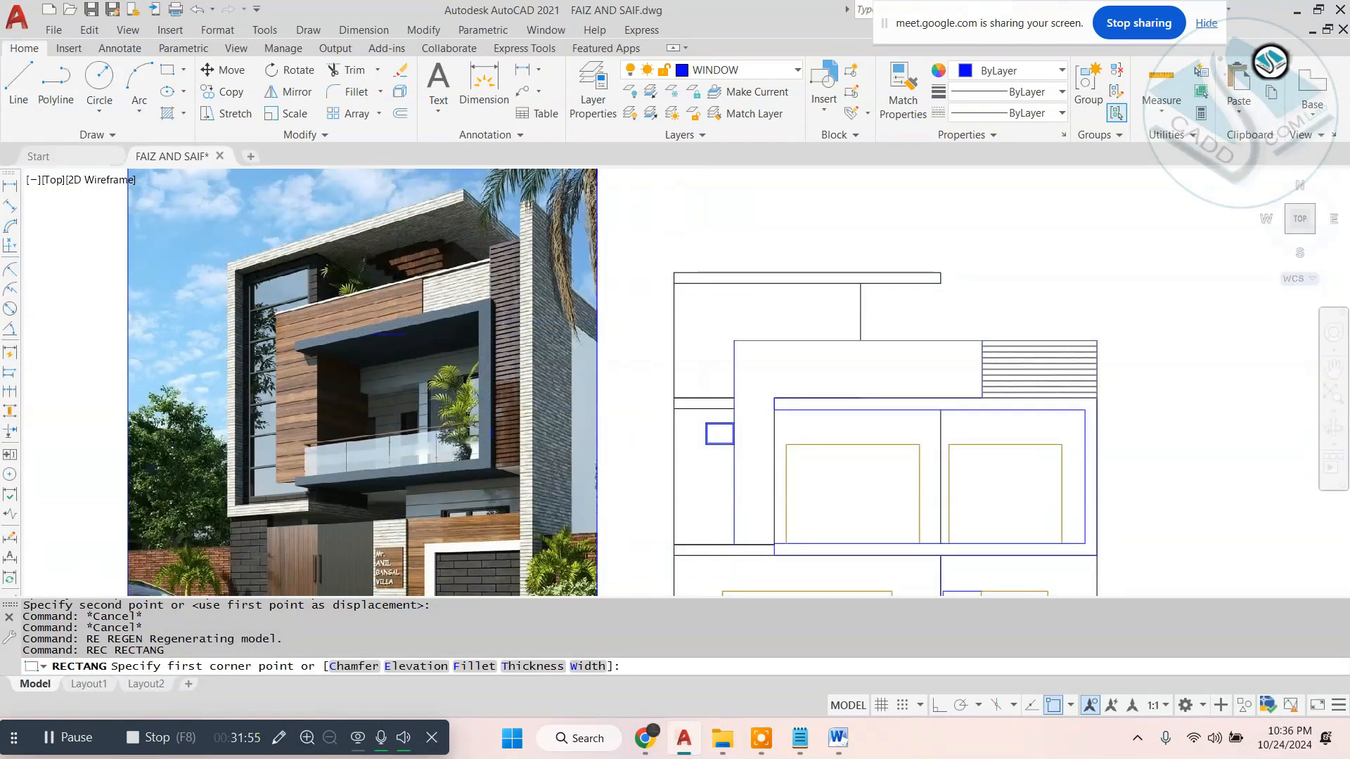
scroll(496, 330, "up", 5)
left_click(844, 337)
middle_click_drag(1101, 404, 578, 395)
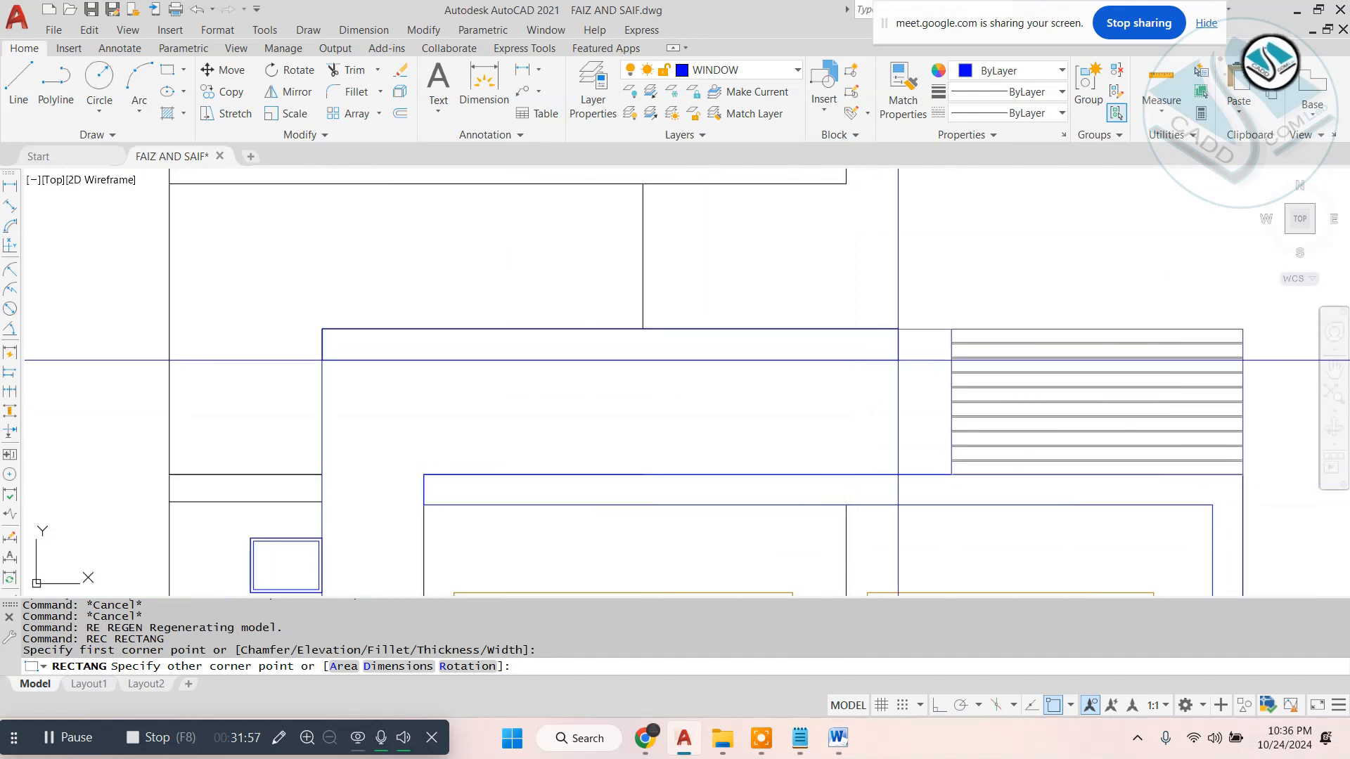
left_click(952, 357)
key("Escape")
- Array-copy the plank rectangle straight down with Ortho on, as 15 items fitted to the lower end of the first-floor wall
left_click(758, 357)
scroll(503, 428, "down", 2)
middle_click_drag(503, 427, 587, 314)
key("F8")
key("Return")
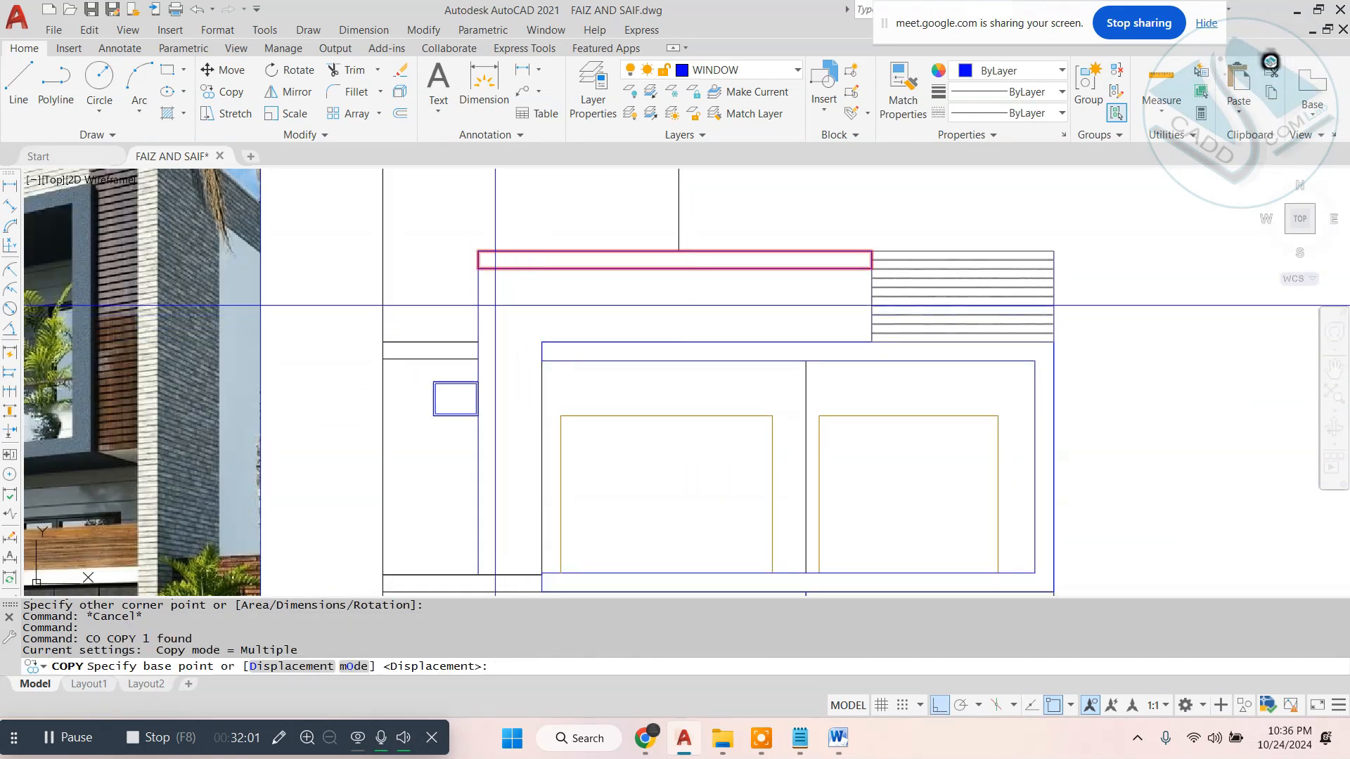
left_click(478, 268)
type("a")
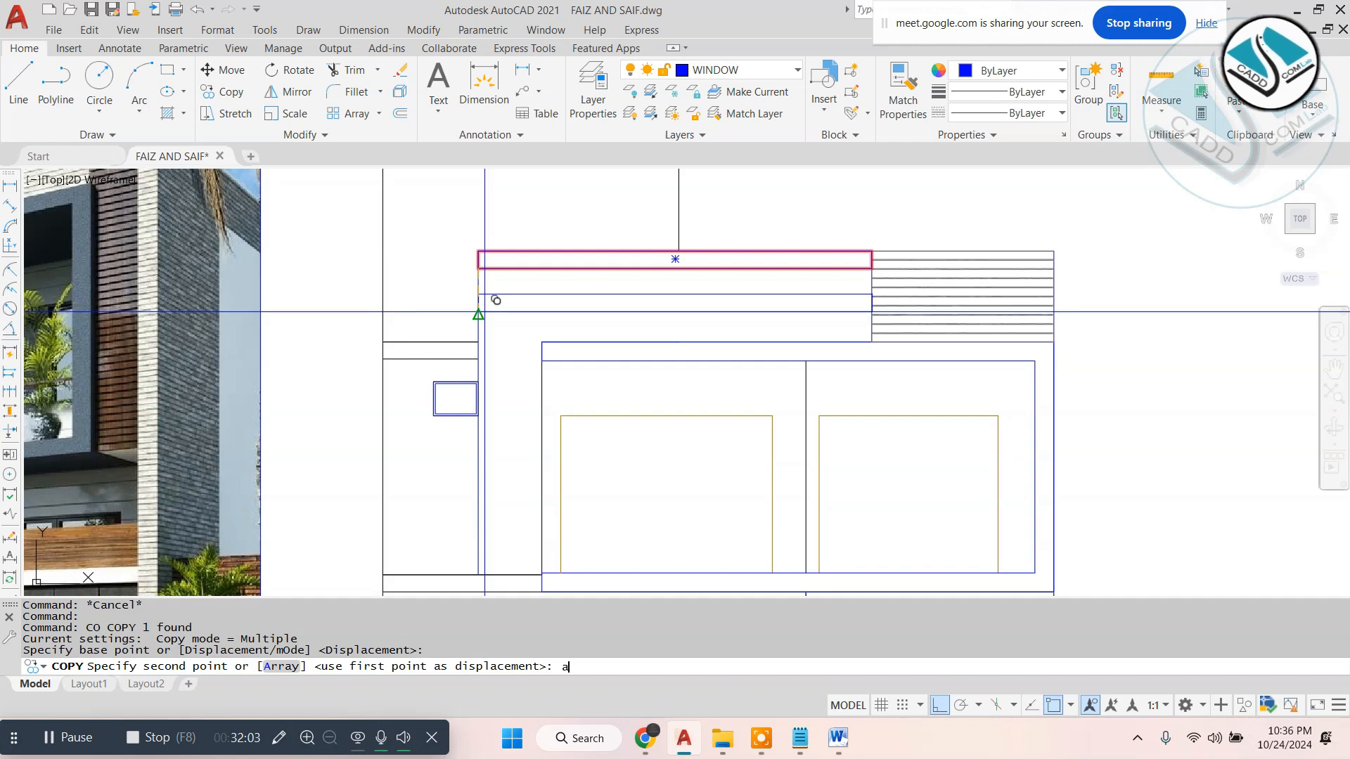
type("r")
key("Return")
type("15")
key("Return")
type("f")
key("Return")
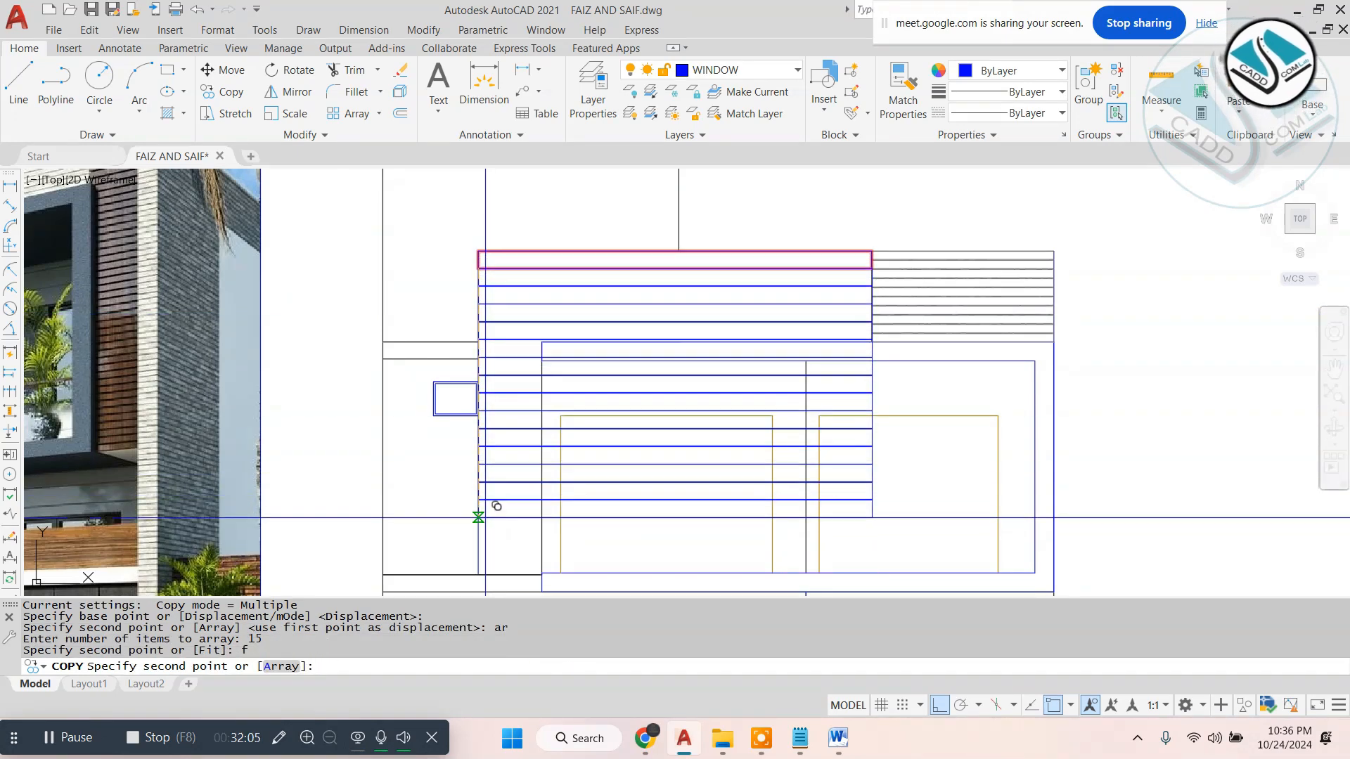
middle_click_drag(485, 521, 510, 386)
left_click(505, 441)
key("Escape")
- Trim the plank lines that cross the balcony frame's upper beam
middle_click_drag(721, 360, 721, 407)
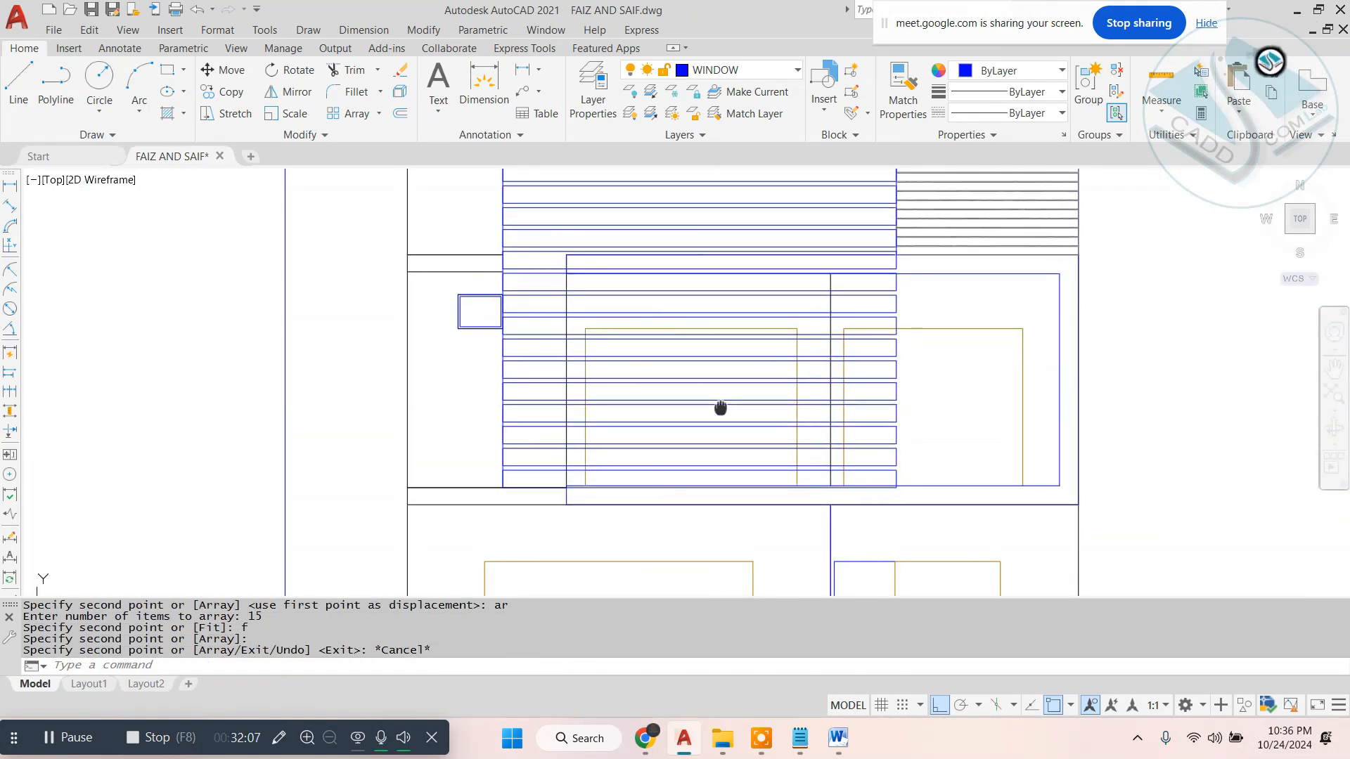
scroll(725, 425, "down", 2)
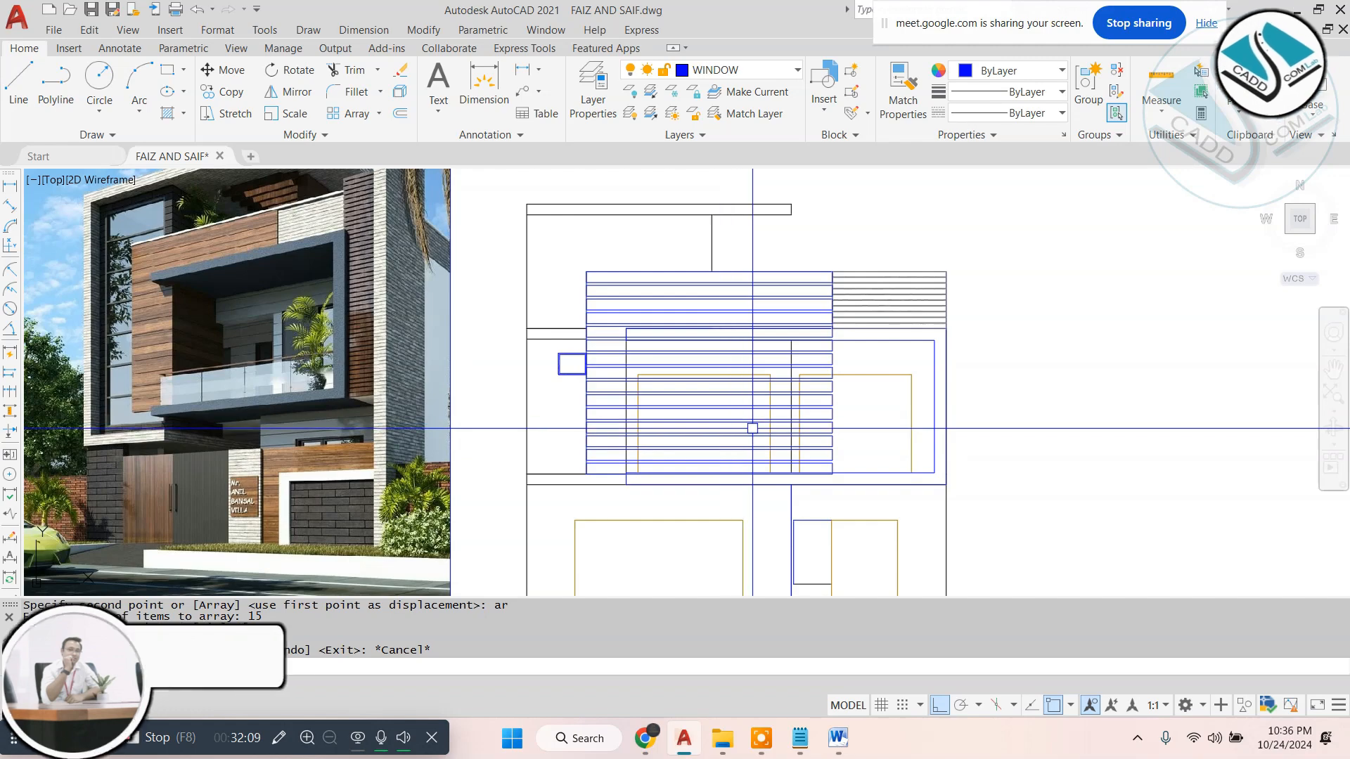
type("tr")
key("Return")
scroll(645, 317, "up", 8)
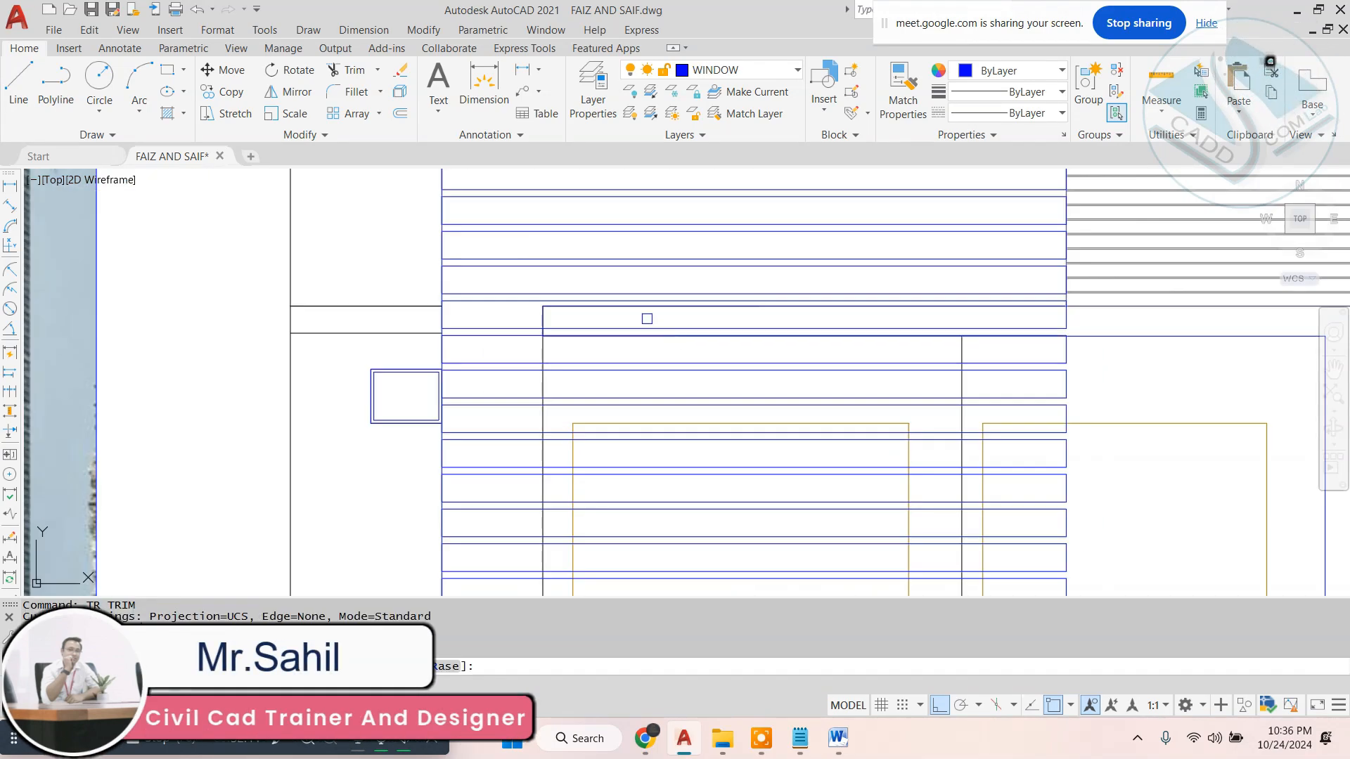
scroll(575, 379, "down", 4)
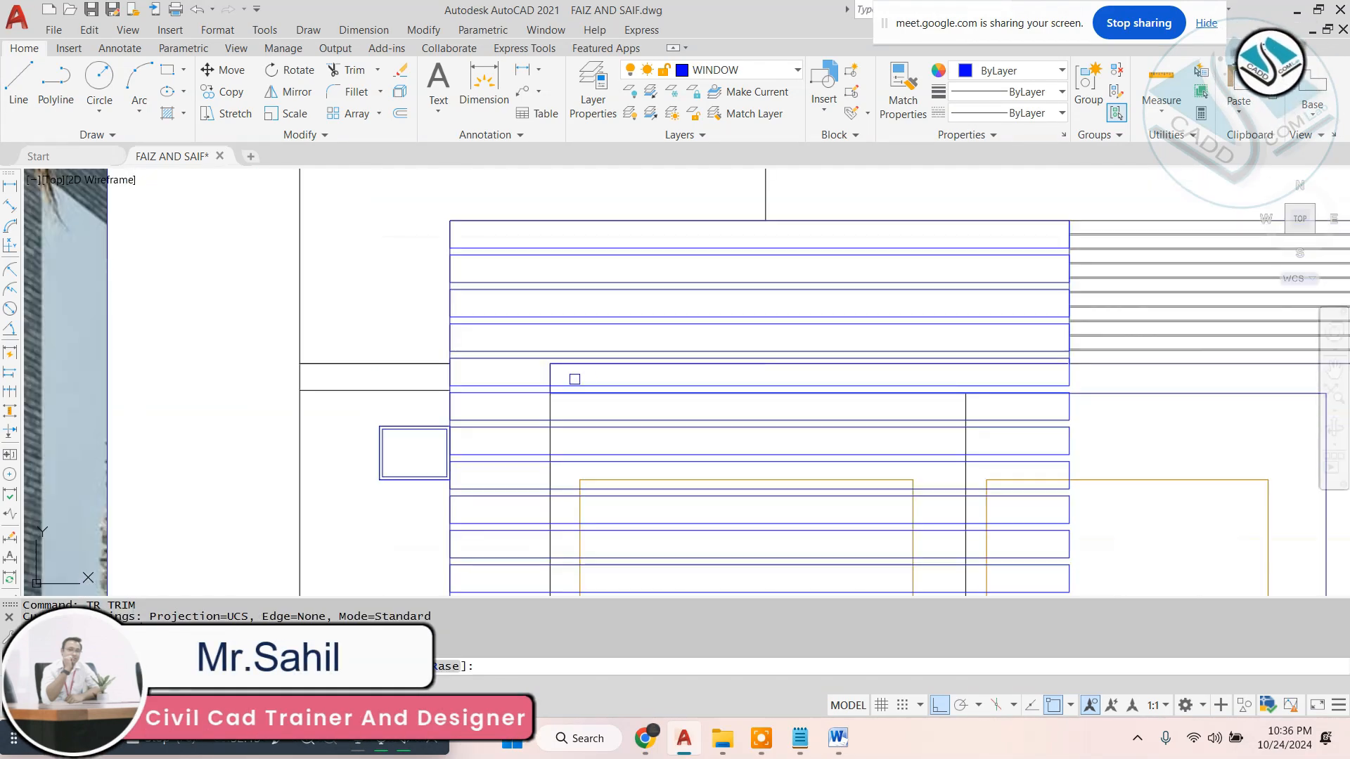
scroll(1113, 404, "up", 3)
left_click(1076, 371)
left_click(1028, 391)
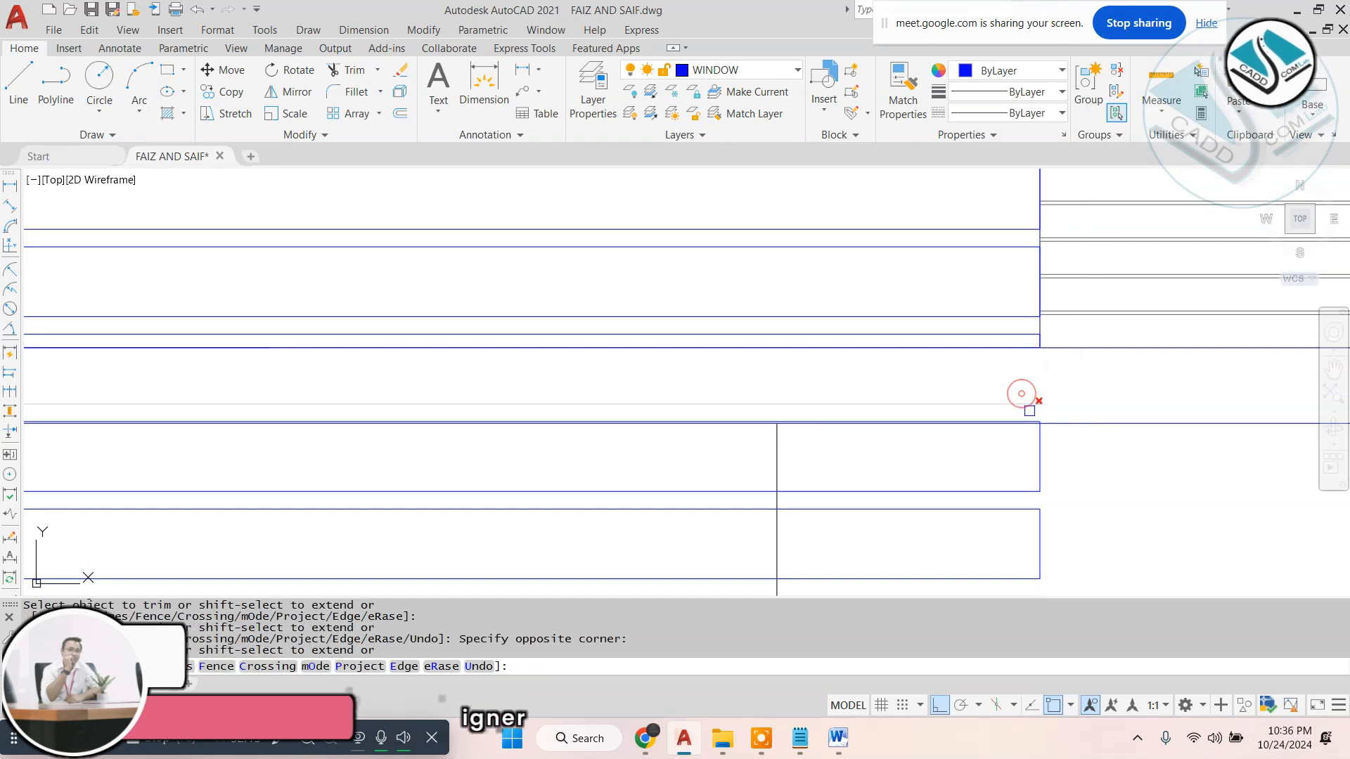
- Try to trim the plank lines inside the balcony frame, to the right of its upright line
scroll(984, 401, "up", 4)
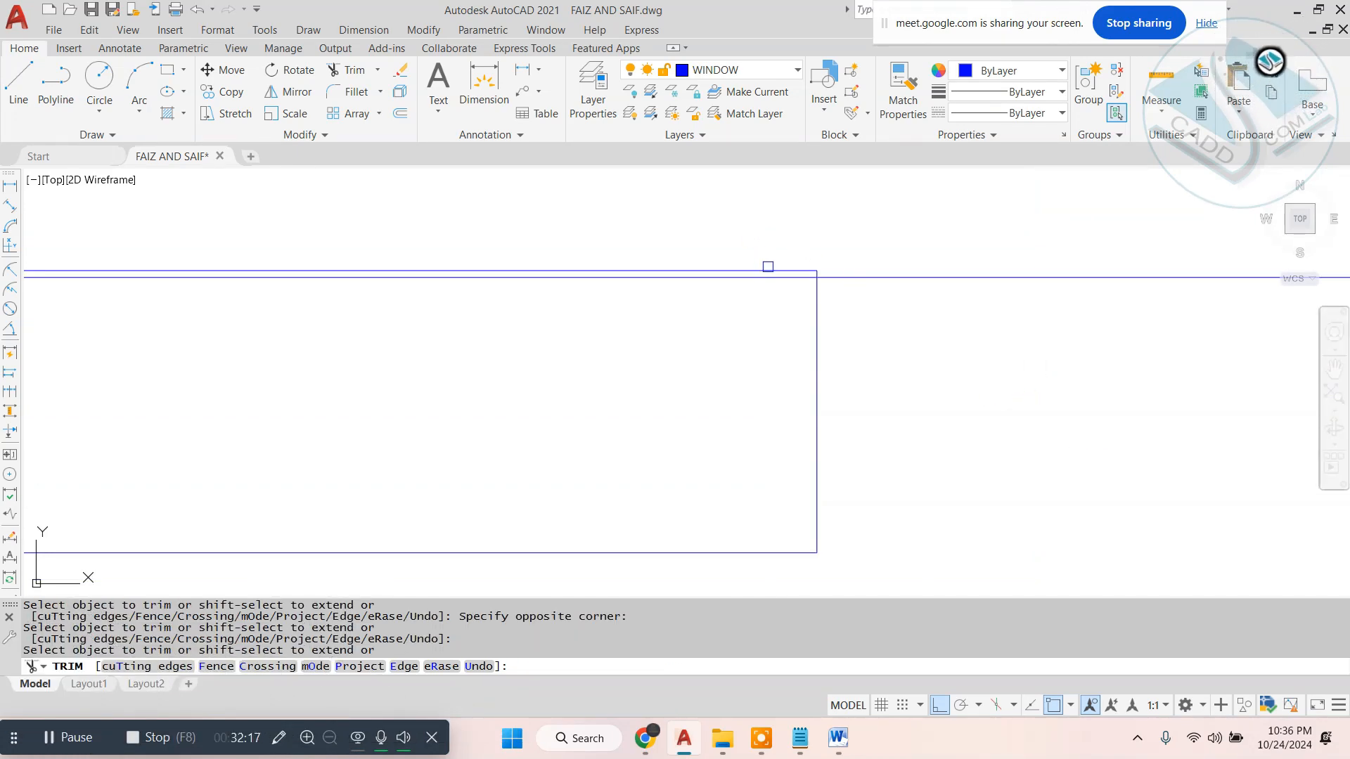
scroll(931, 361, "down", 5)
left_click(958, 366)
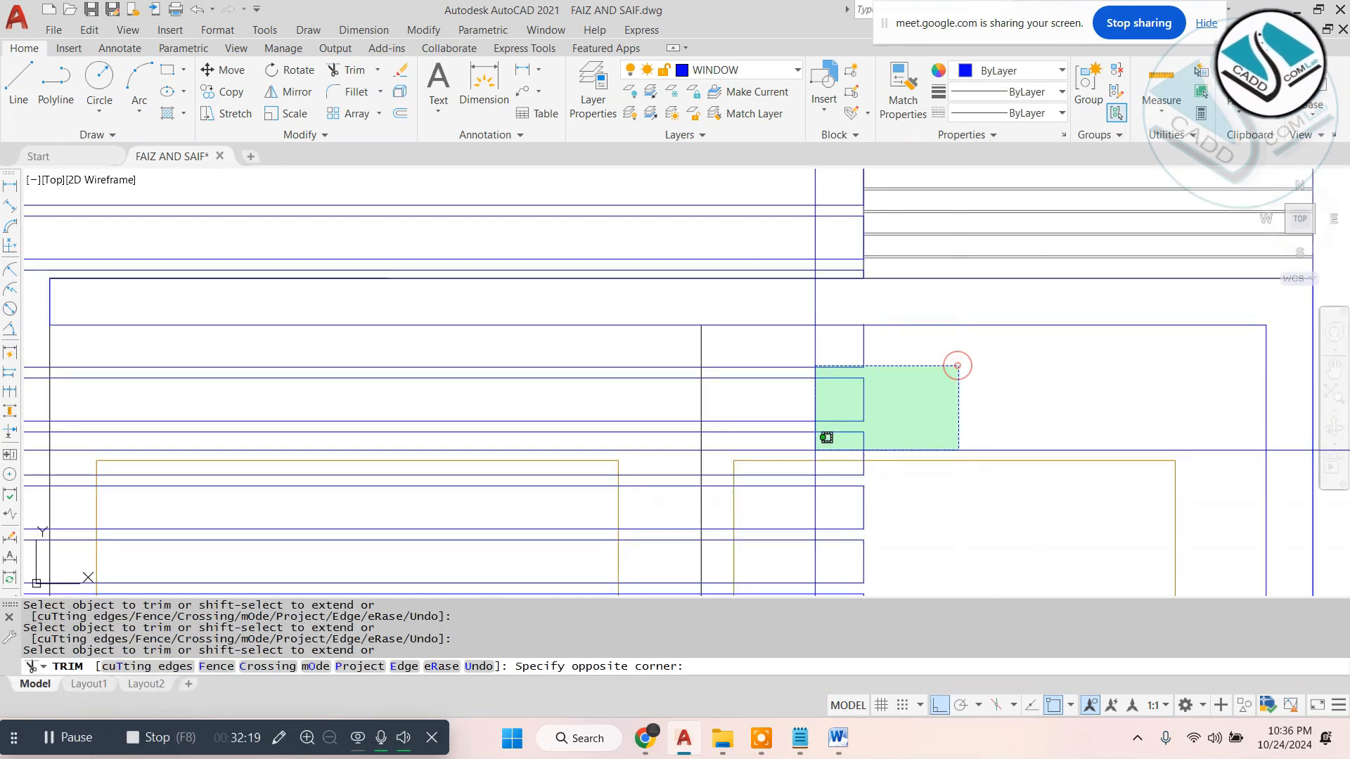
left_click(805, 447)
scroll(704, 395, "down", 5)
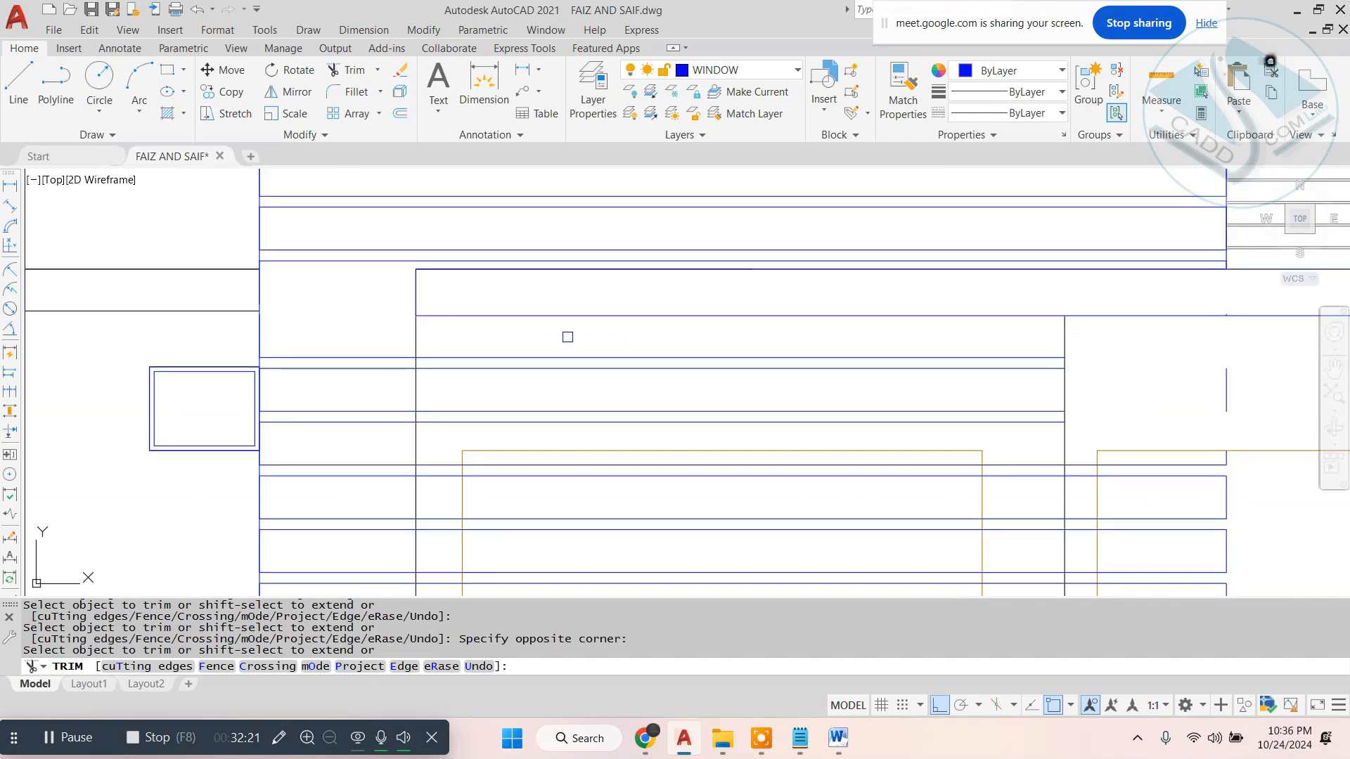
- Undo all the plank trims, including those across the balcony frame's upper beam, and leave the Trim command
key("ctrl+z")
key("ctrl+z")
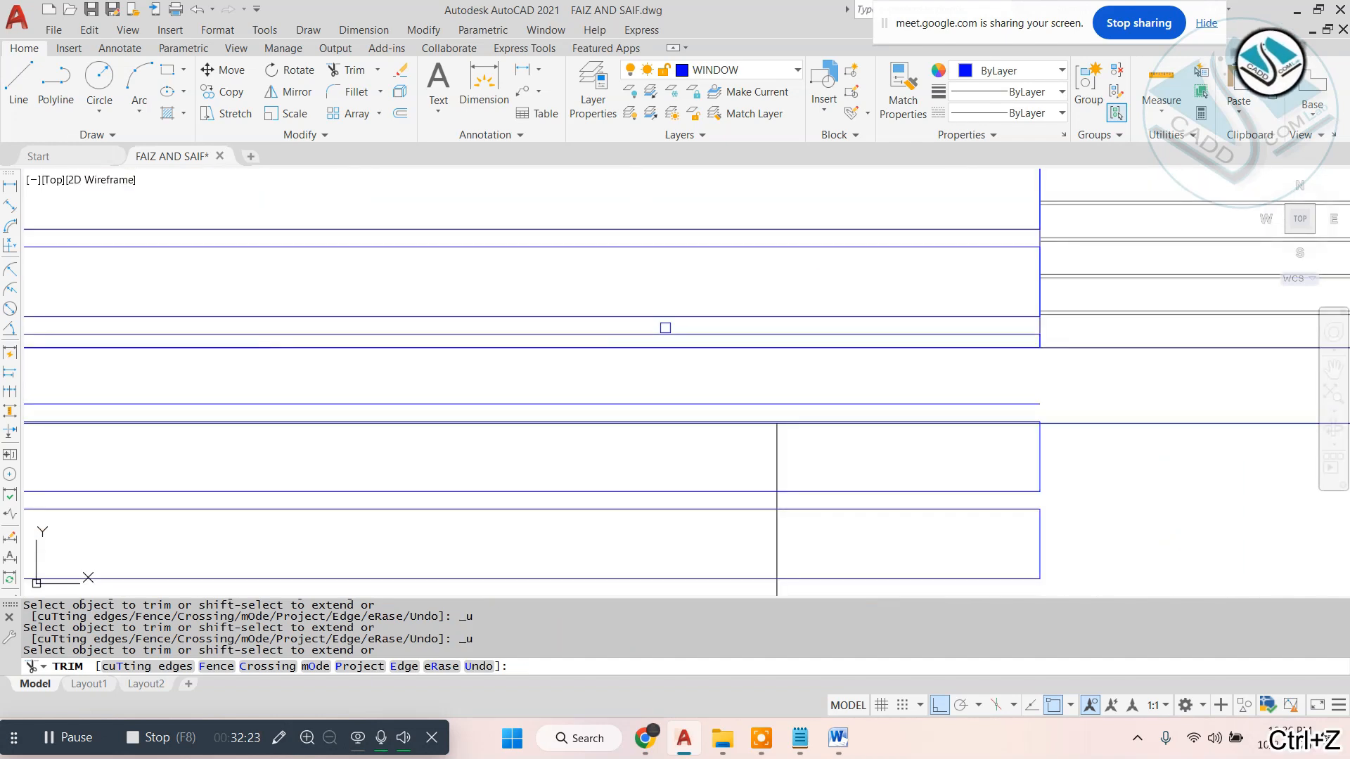
key("ctrl+z")
scroll(694, 314, "up", 4)
key("Escape")
key("Escape")
left_click(491, 178)
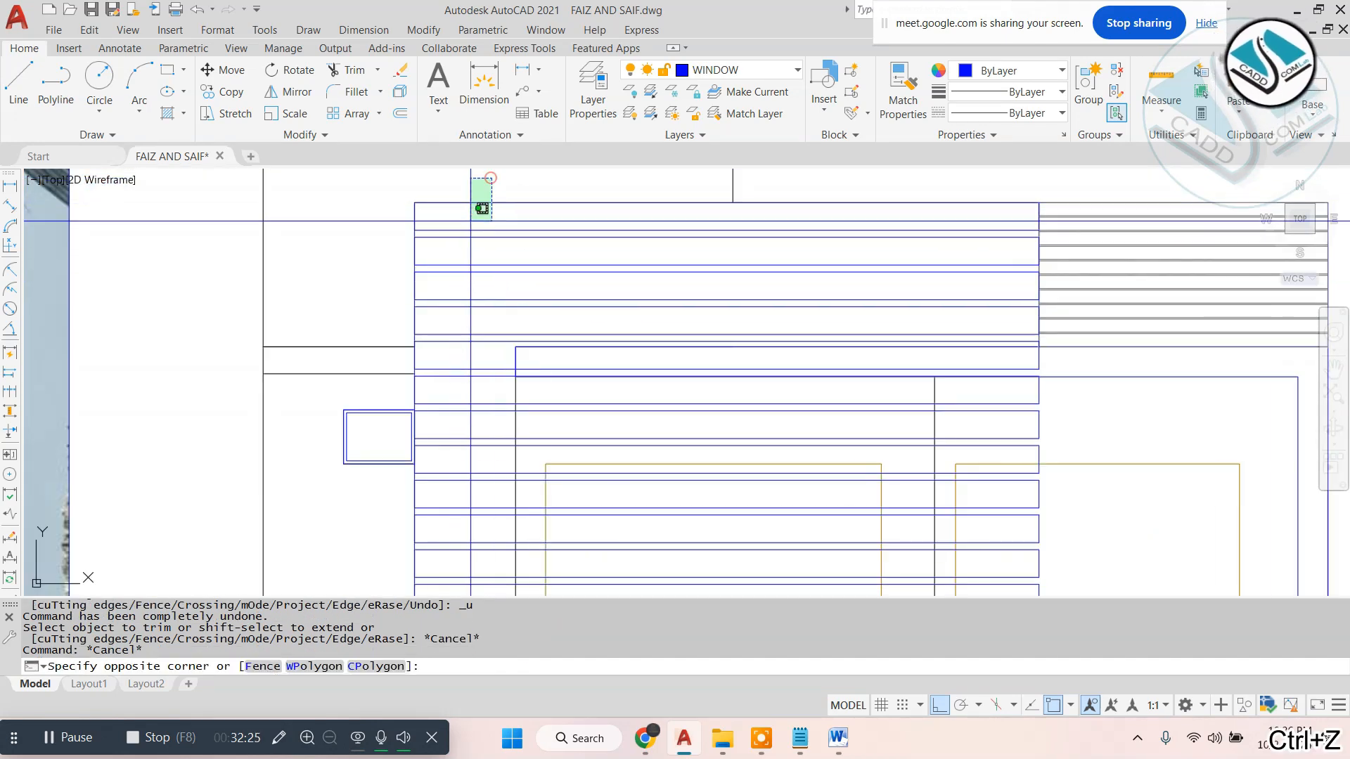
left_click(398, 316)
key("Escape")
- Select all the plank rectangles of the first-floor cladding and change their colour to yellow (248,215,49)
scroll(793, 208, "down", 2)
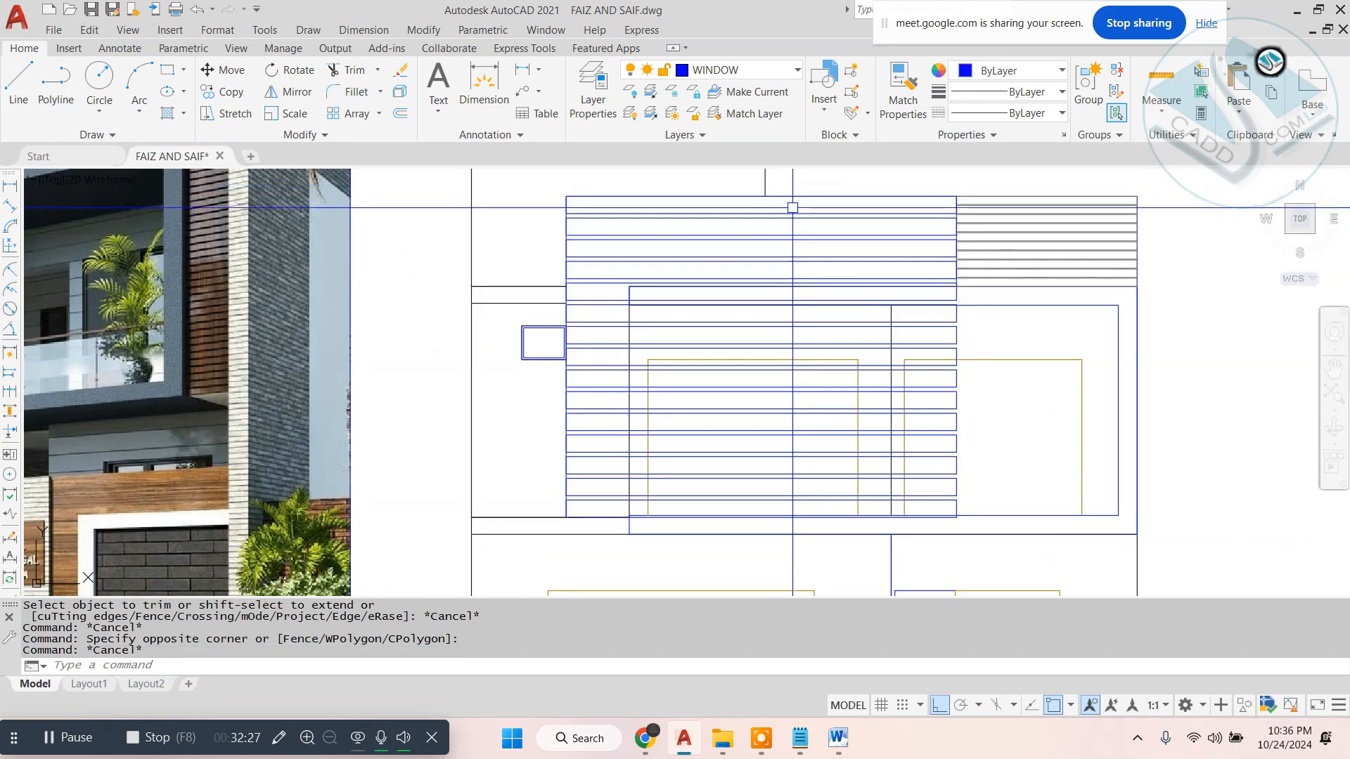
scroll(792, 208, "up", 2)
left_click(503, 199)
left_click(480, 340)
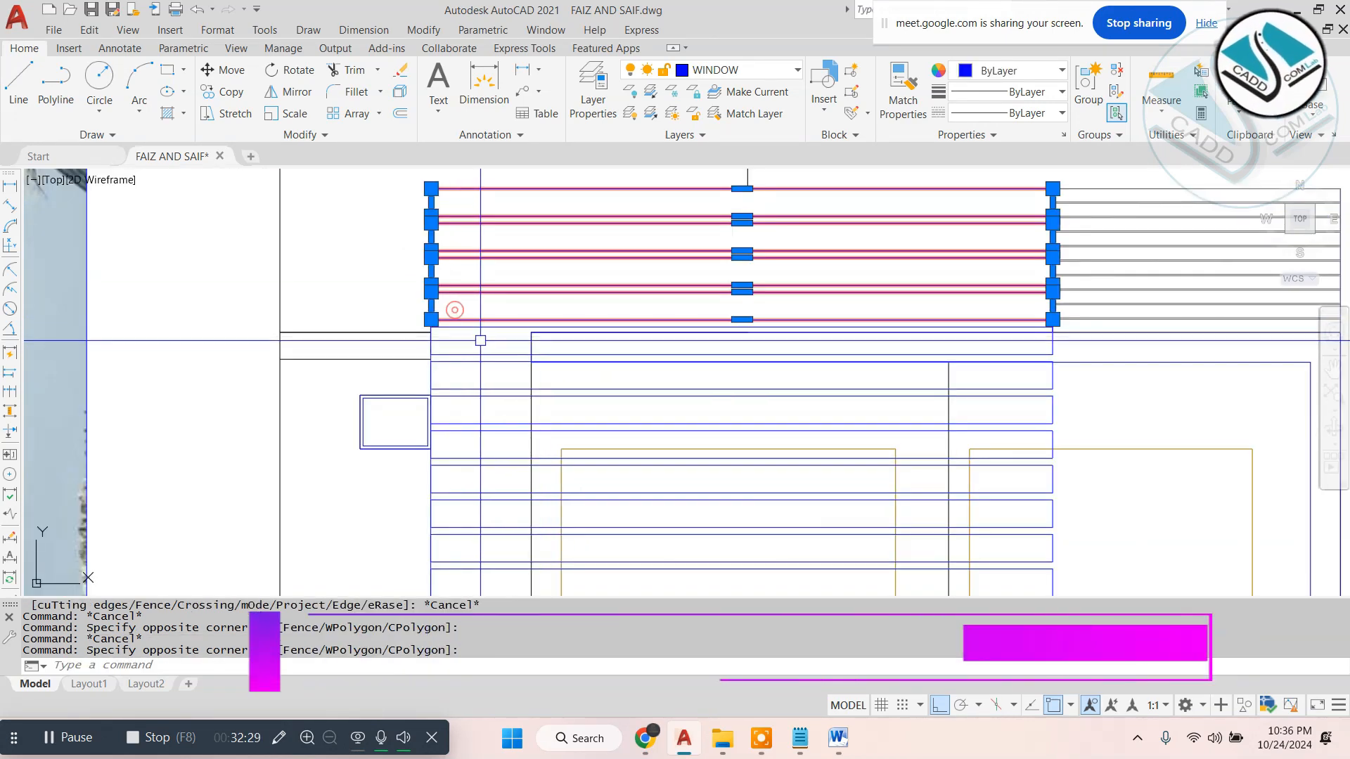
left_click(484, 341)
middle_click_drag(464, 570, 461, 171)
left_click(453, 350)
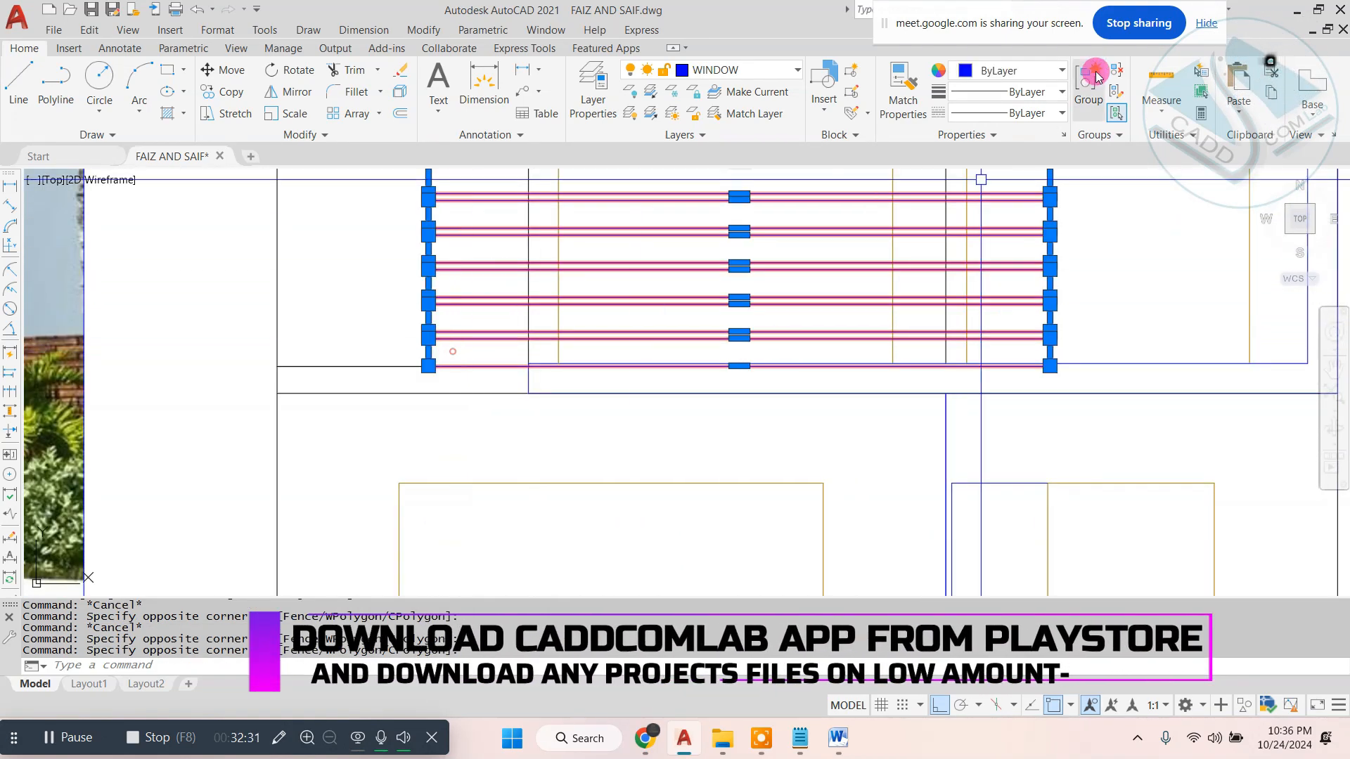
left_click(1016, 78)
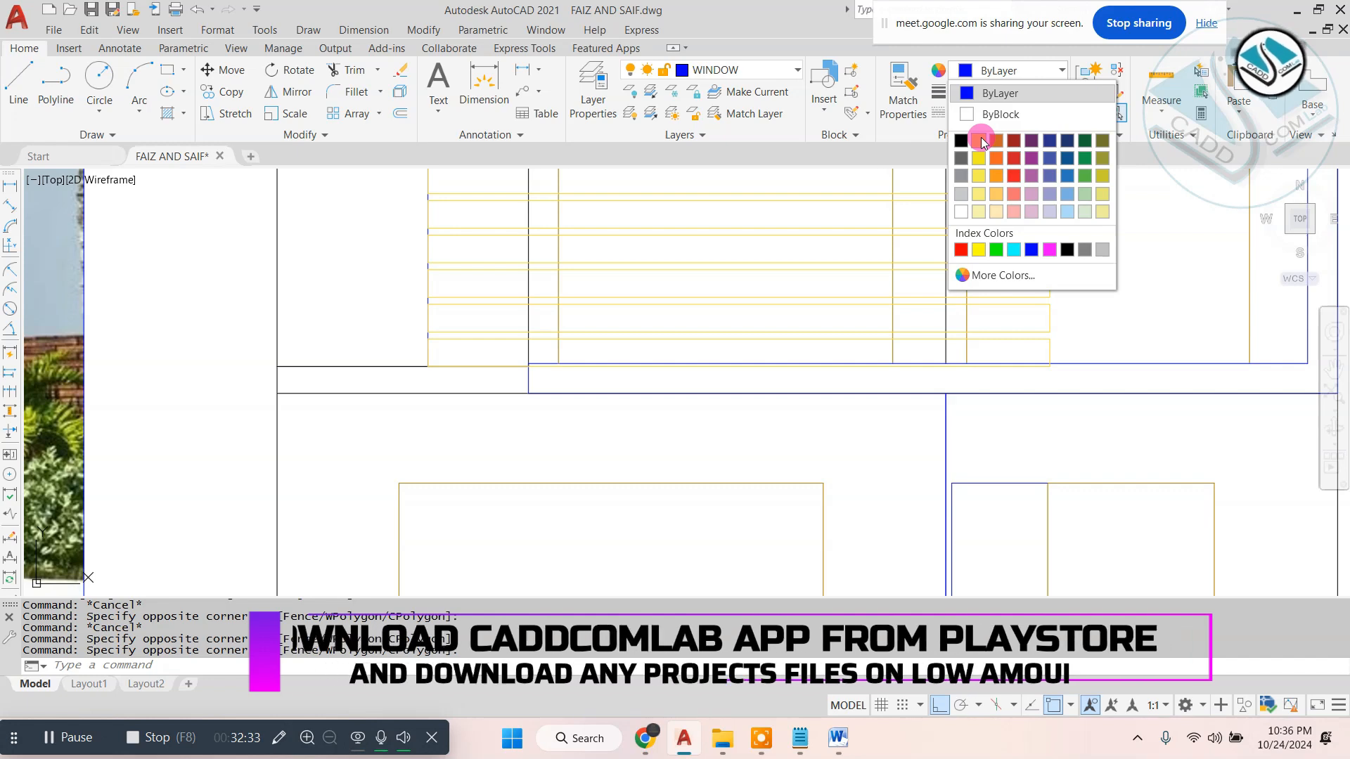
left_click(987, 175)
scroll(588, 320, "down", 2)
middle_click_drag(588, 320, 555, 446)
key("Escape")
key("Escape")
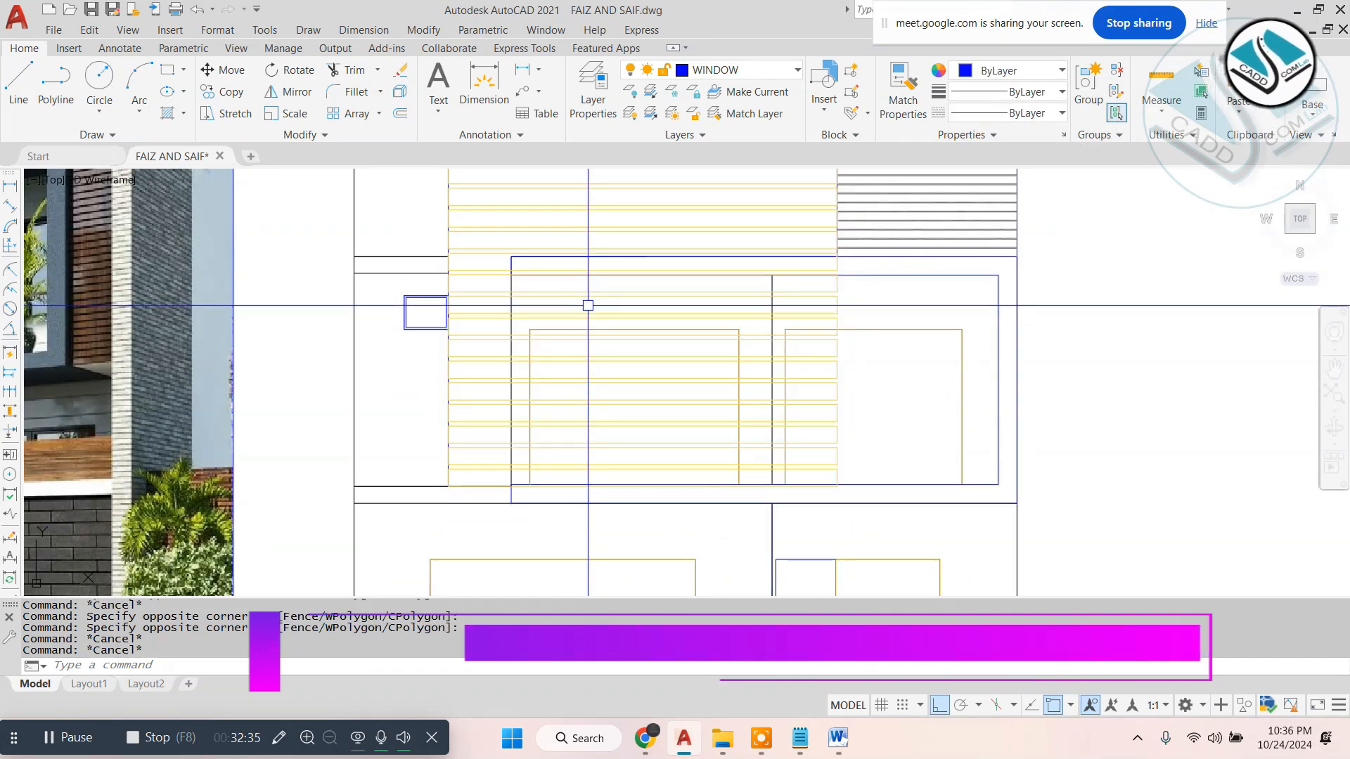
- Explode the yellow plank rectangles of the first-floor cladding into separate lines
type("x")
key("Return")
scroll(588, 305, "down", 2)
key("Escape")
left_click(570, 190)
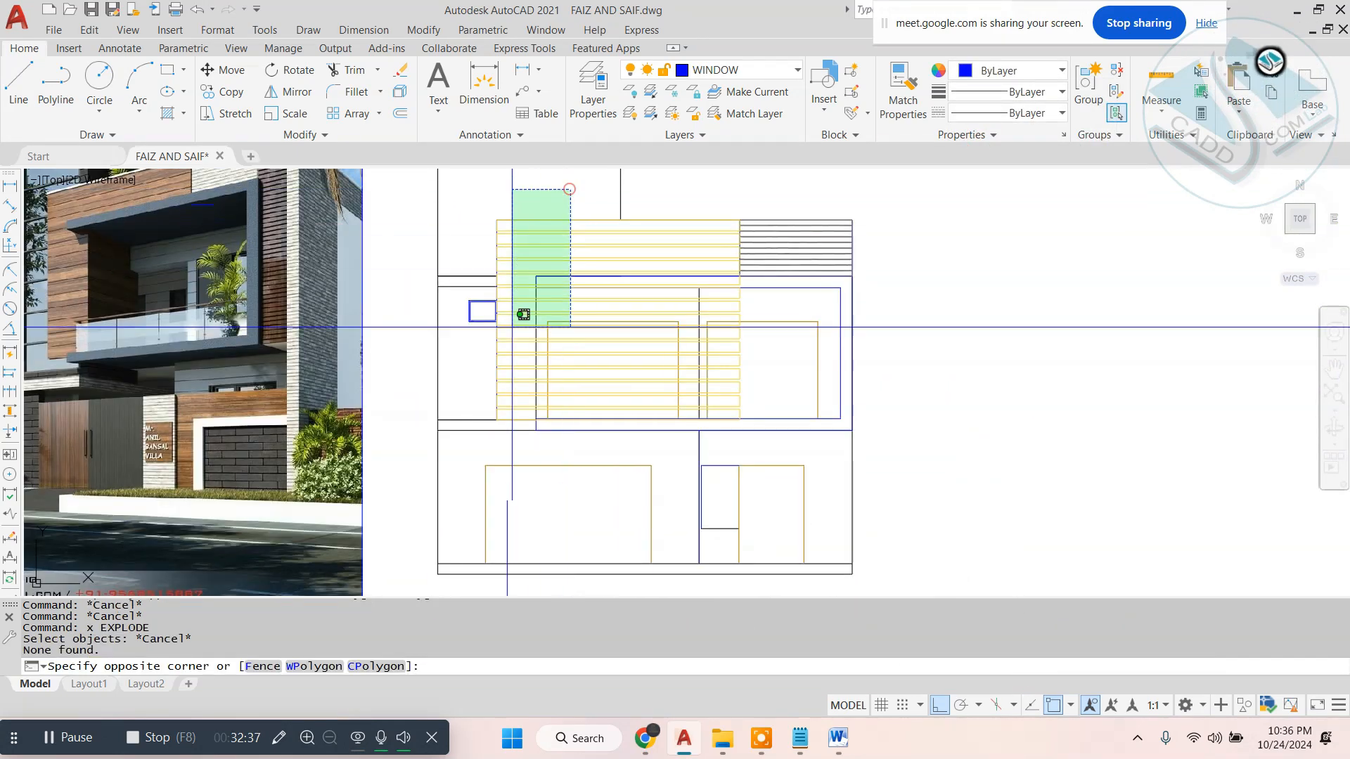
left_click(504, 424)
type("x")
key("Return")
key("Escape")
key("Escape")
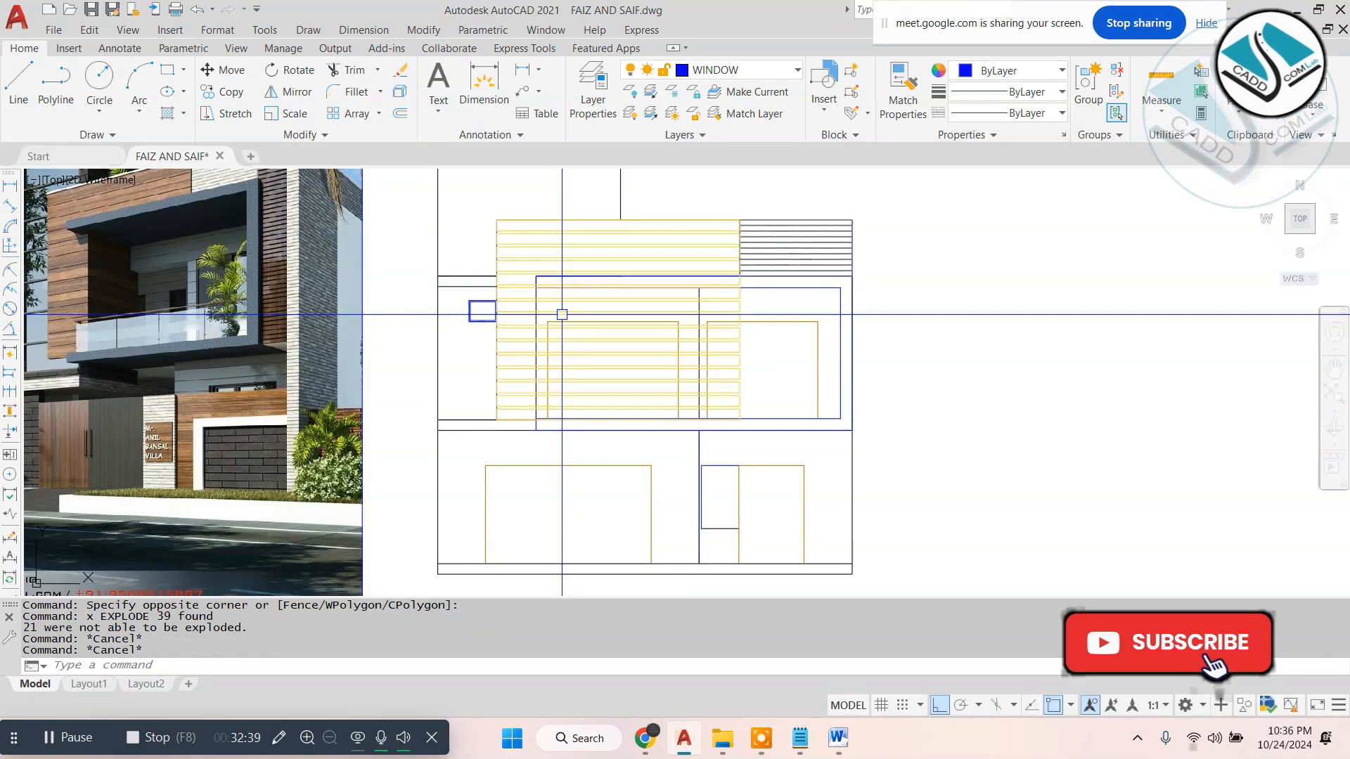
- Trim the plank lines that cross the balcony frame's upper beam, back to the frame's left edge
type("tr")
key("Return")
scroll(540, 290, "up", 6)
scroll(536, 279, "up", 6)
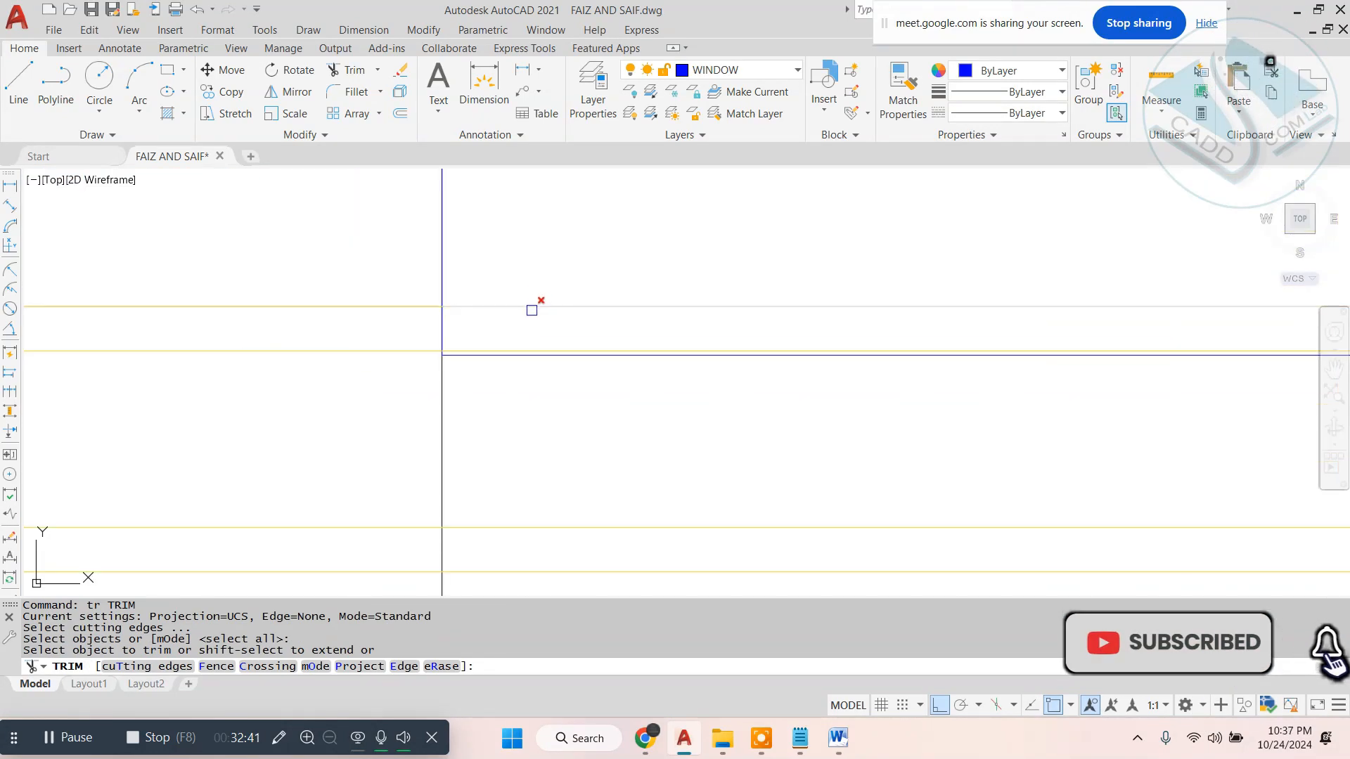
left_click(533, 307)
scroll(525, 343, "up", 2)
left_click(527, 351)
scroll(548, 372, "down", 4)
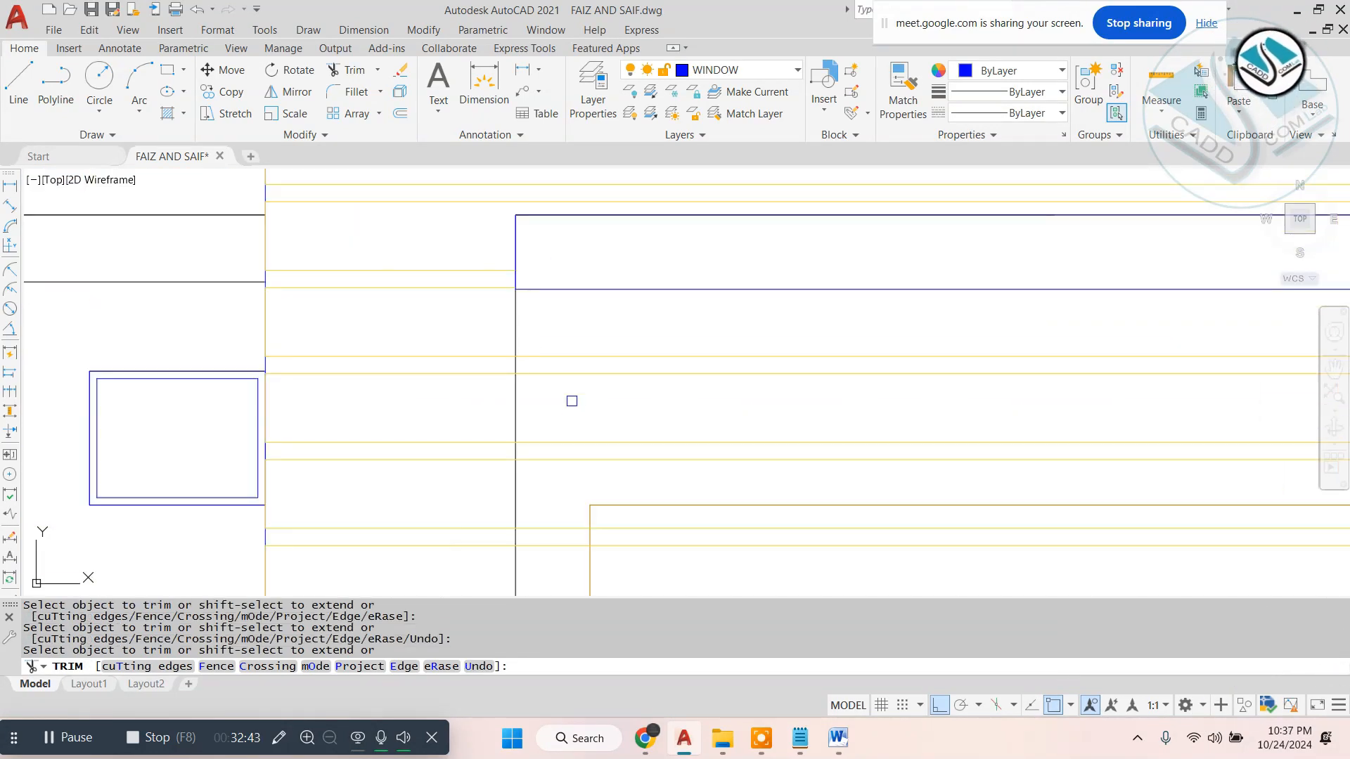
- Trim the remaining plank lines just inside the balcony frame back to its left edge, down to the lower beam
middle_click_drag(521, 522, 540, 184)
middle_click_drag(554, 450, 542, 176)
left_click(525, 355)
scroll(526, 372, "up", 2)
scroll(549, 415, "down", 4)
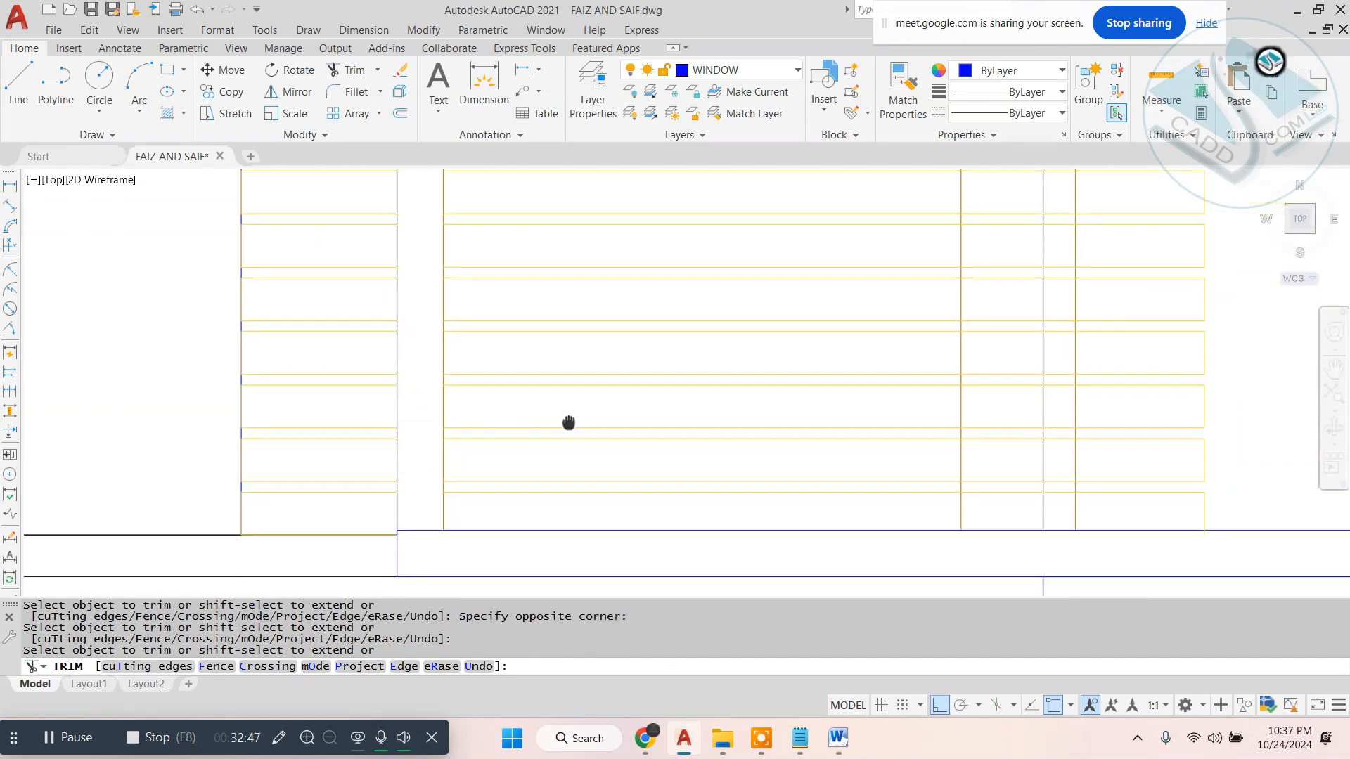
scroll(785, 336, "up", 2)
key("Escape")
- Erase the leftover horizontal plank lines that run across the two windows inside the balcony frame
scroll(663, 320, "up", 1)
left_click(668, 310)
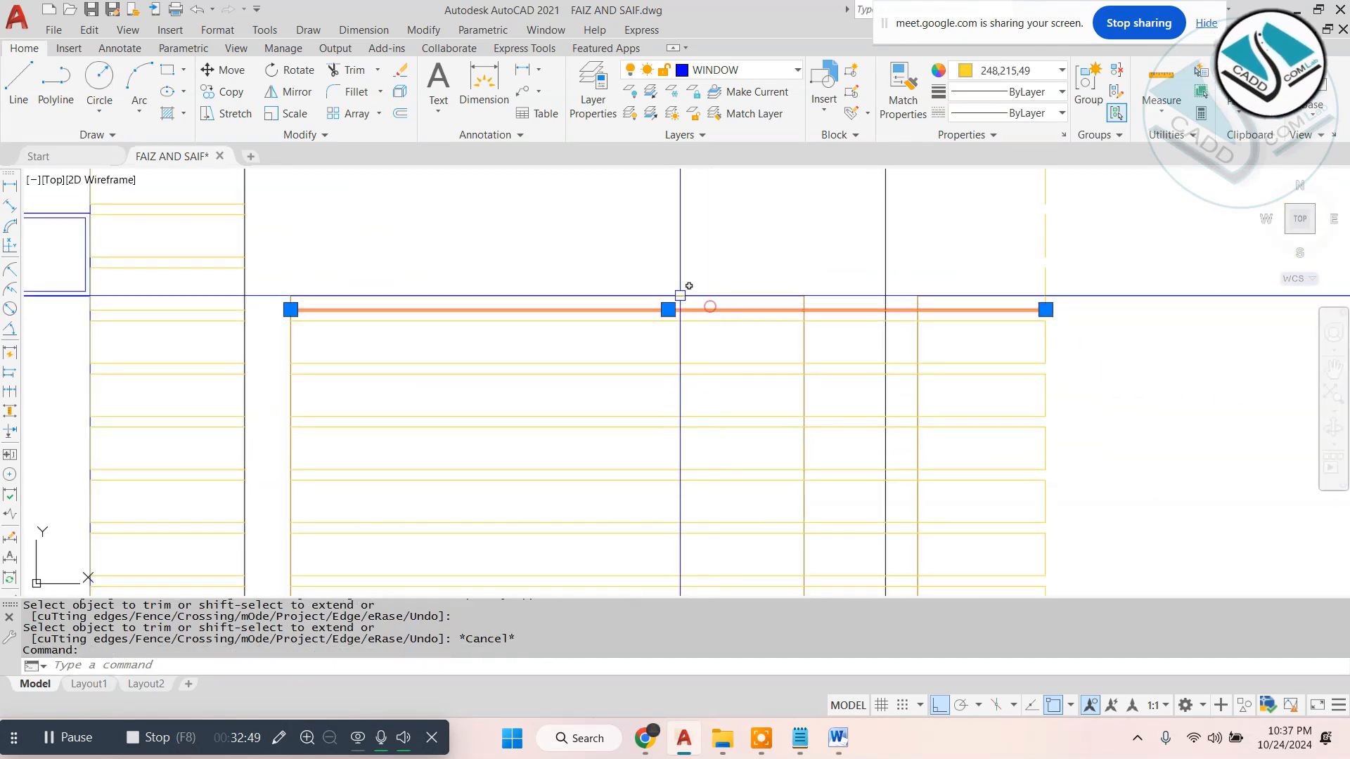
scroll(690, 303, "down", 1)
type("e")
key("space")
scroll(631, 303, "up", 2)
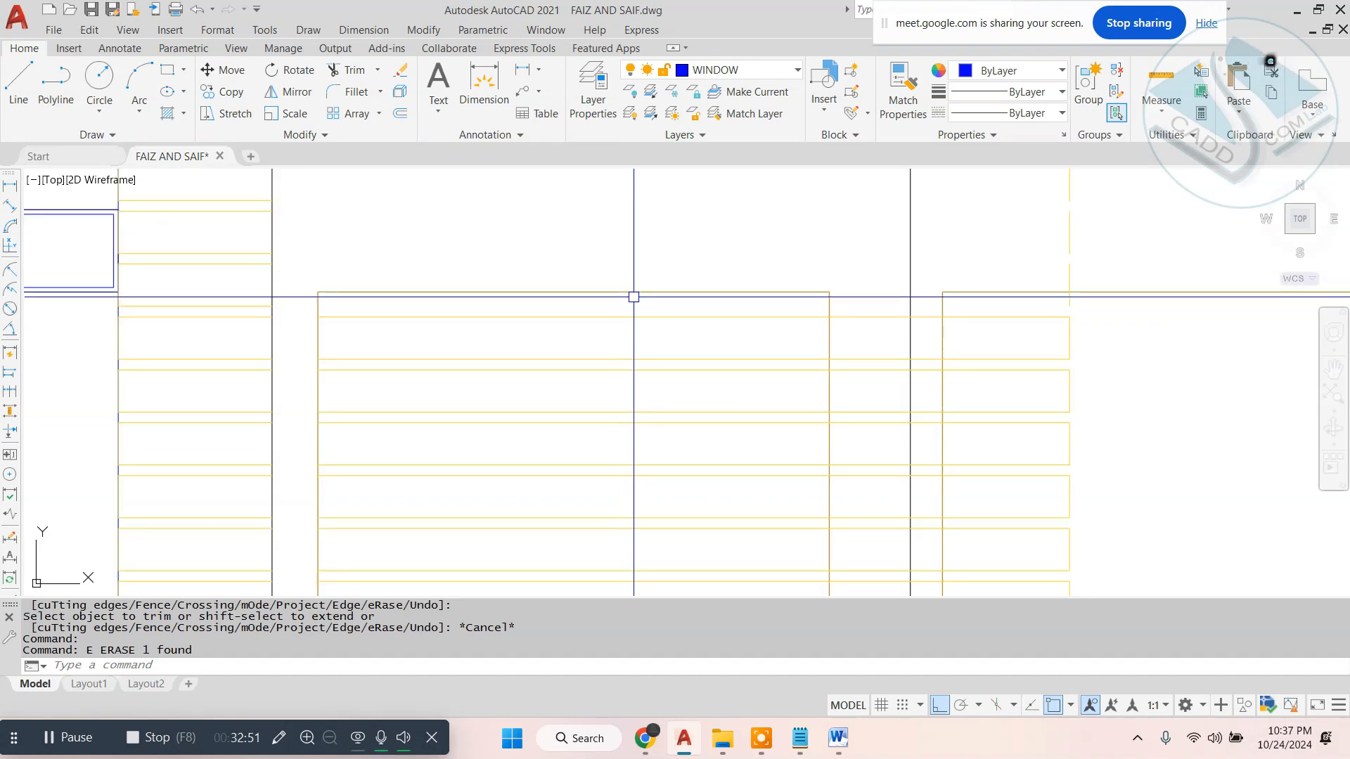
left_click(633, 297)
middle_click_drag(563, 478, 598, 229)
left_click(556, 395)
type("e")
scroll(619, 382, "down", 4)
- Erase the leftover vertical plank-end segments at the balcony frame's upper beam
middle_click_drag(815, 223, 766, 295)
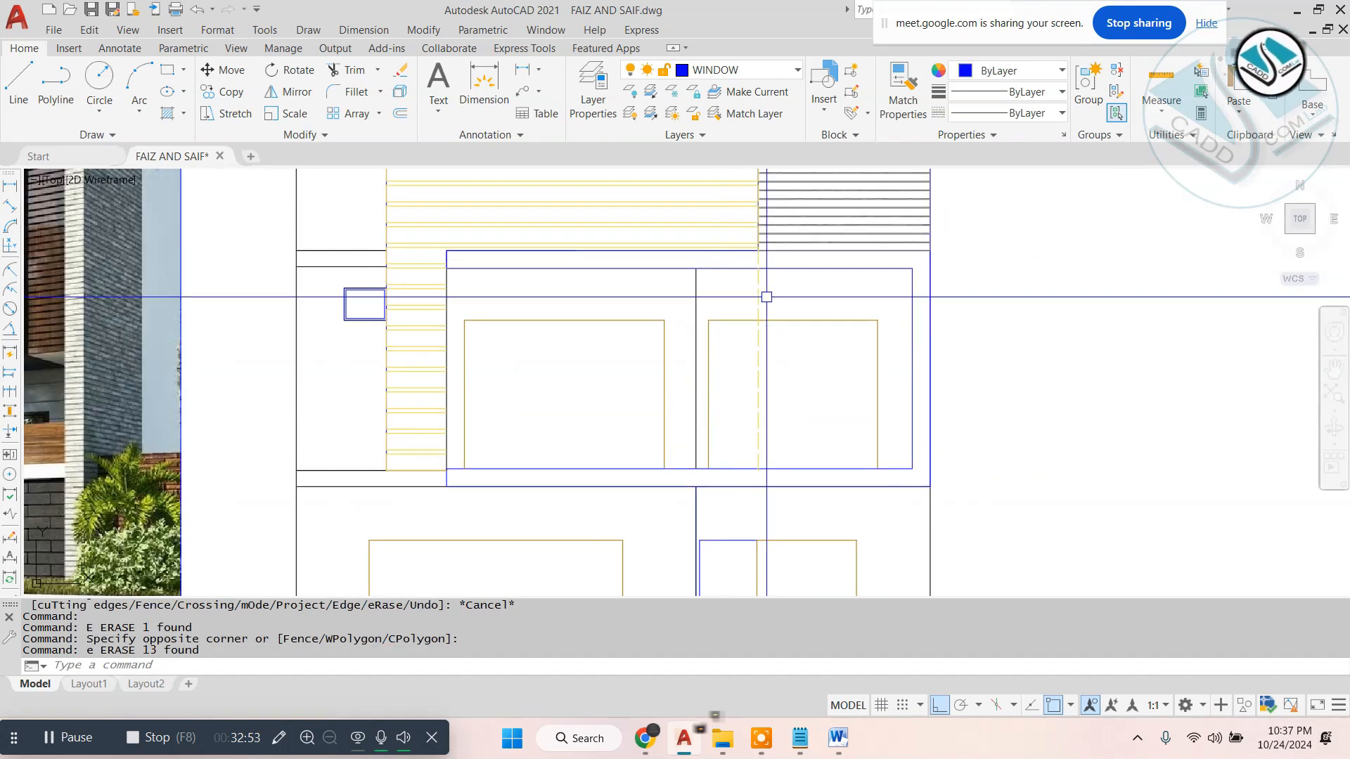
scroll(767, 293, "up", 2)
left_click(771, 285)
left_click(734, 299)
type("e")
scroll(748, 232, "up", 4)
left_click(784, 244)
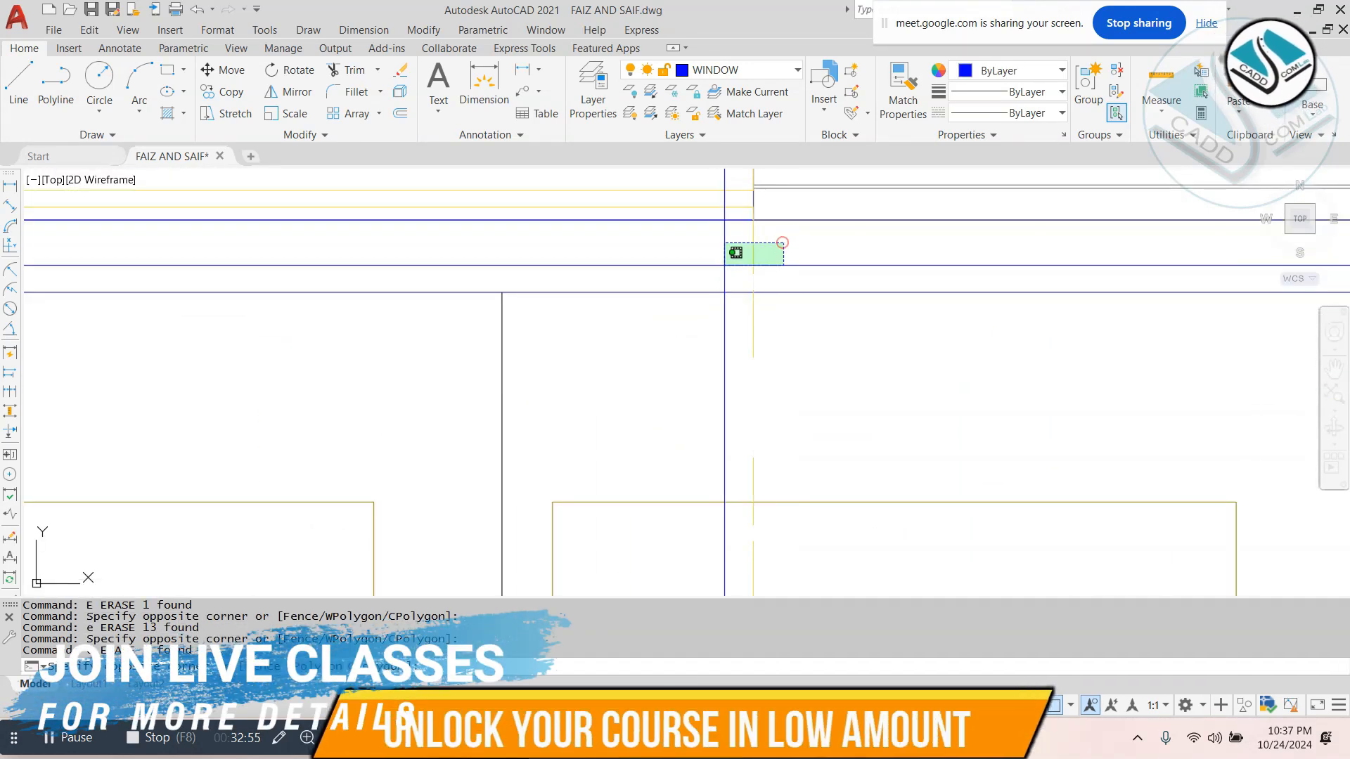
left_click(711, 275)
type("e")
- Erase the remaining column of plank-end segments running down through the right-hand window of the balcony frame
scroll(734, 256, "down", 2)
left_click(721, 258)
scroll(737, 302, "down", 2)
middle_click_drag(749, 484, 750, 311)
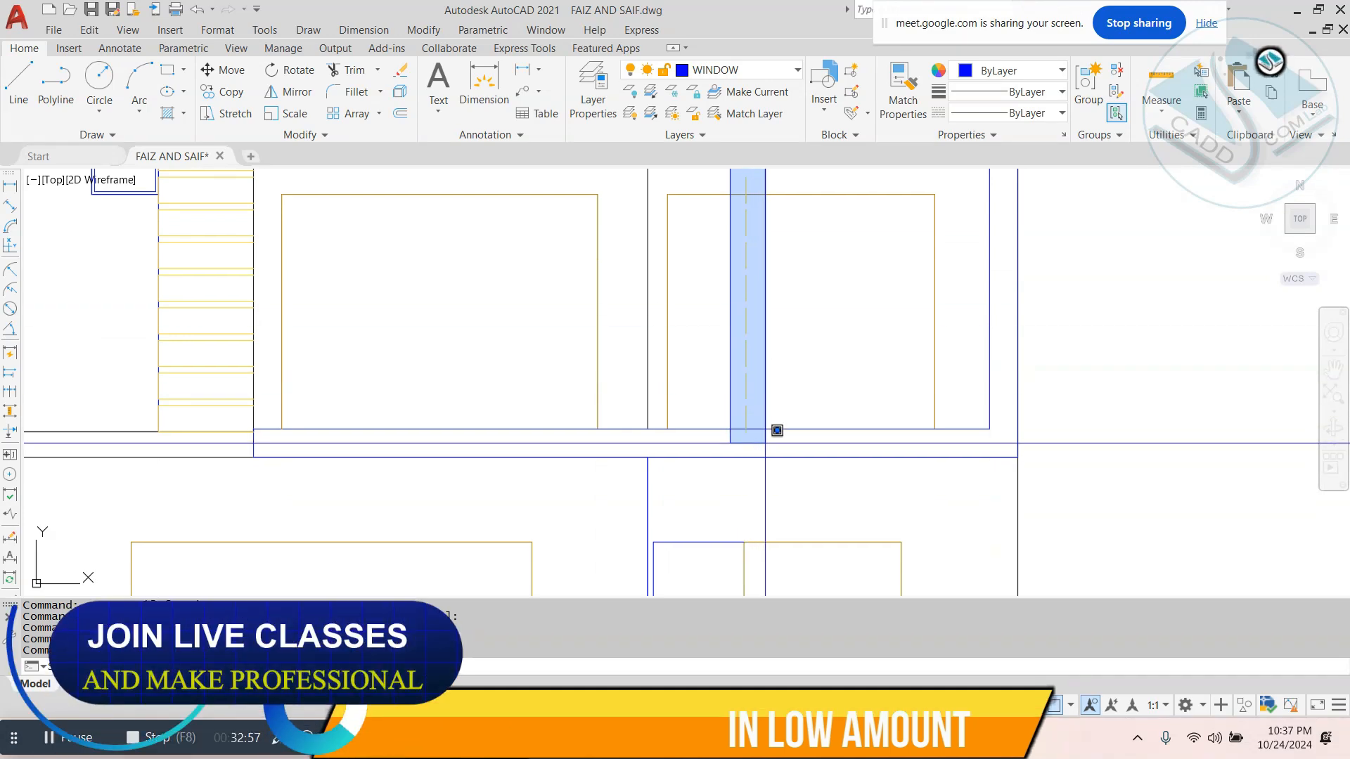
left_click(765, 441)
type("e")
- Compare the elevation's cladding and balcony frame with the first 3D reference image
scroll(765, 435, "down", 4)
middle_click_drag(674, 371, 698, 404)
scroll(615, 401, "down", 2)
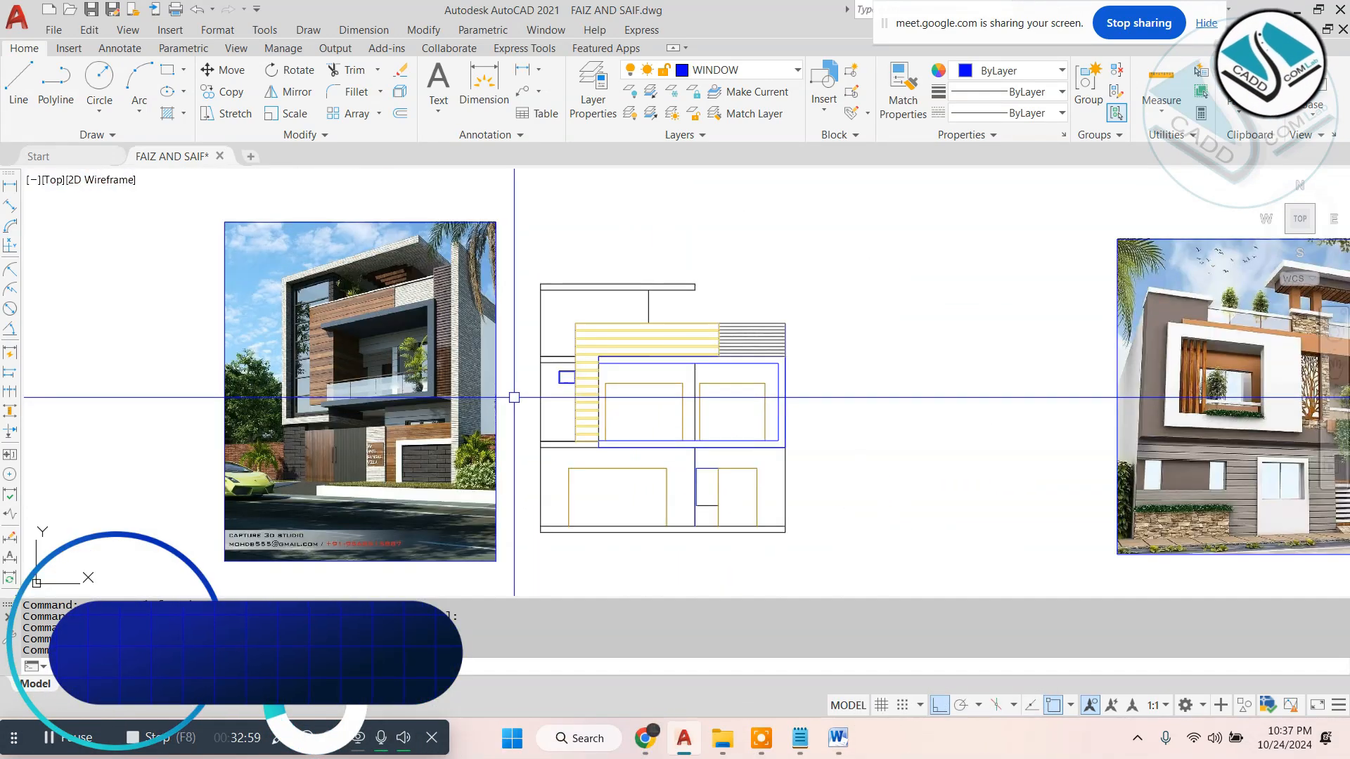
middle_click_drag(548, 387, 563, 385)
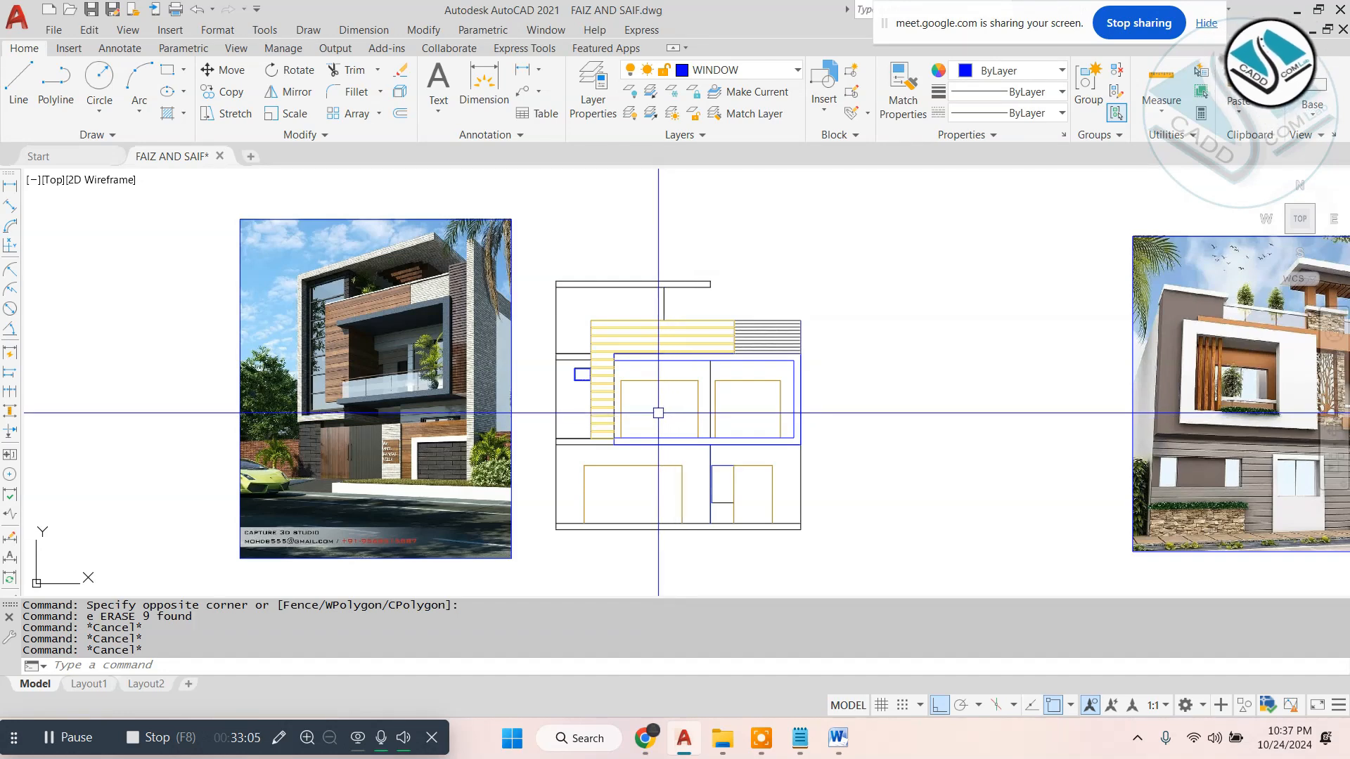
scroll(576, 398, "up", 2)
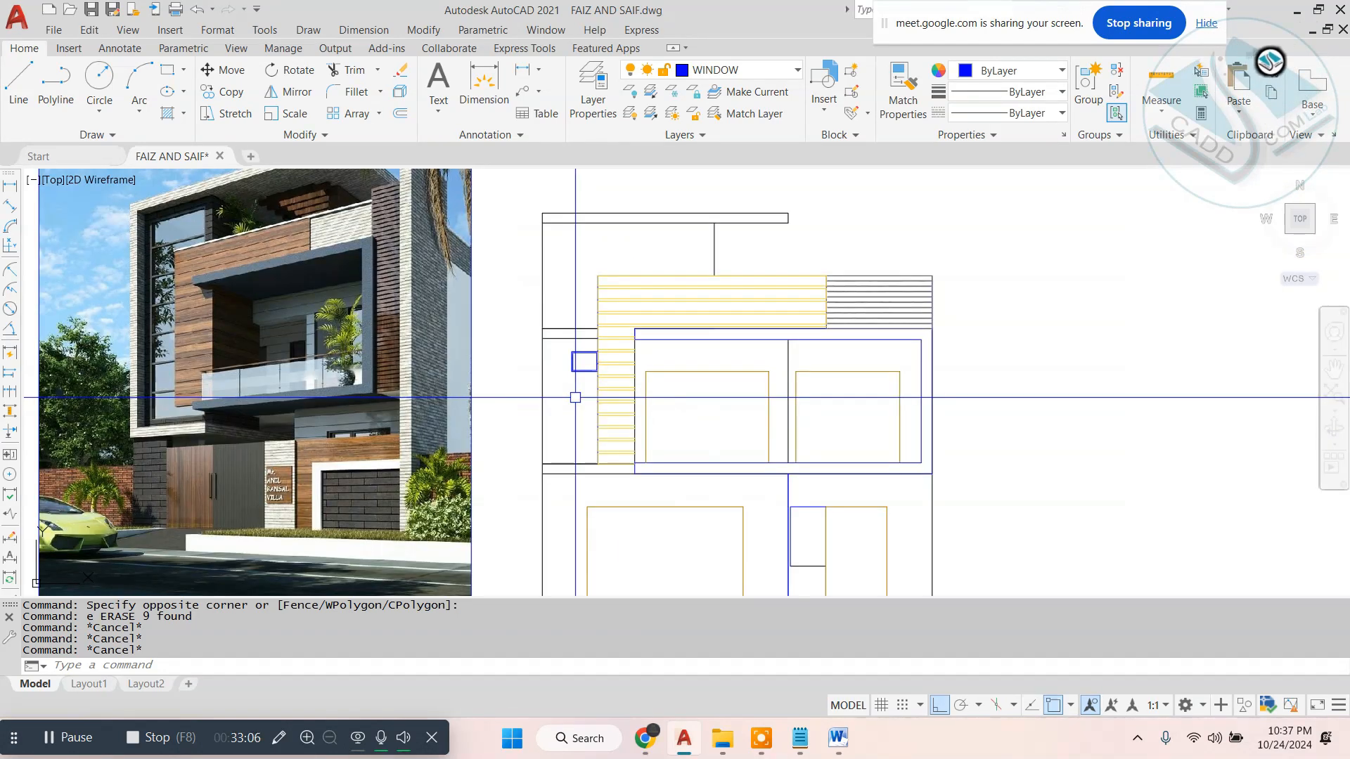
scroll(596, 385, "down", 2)
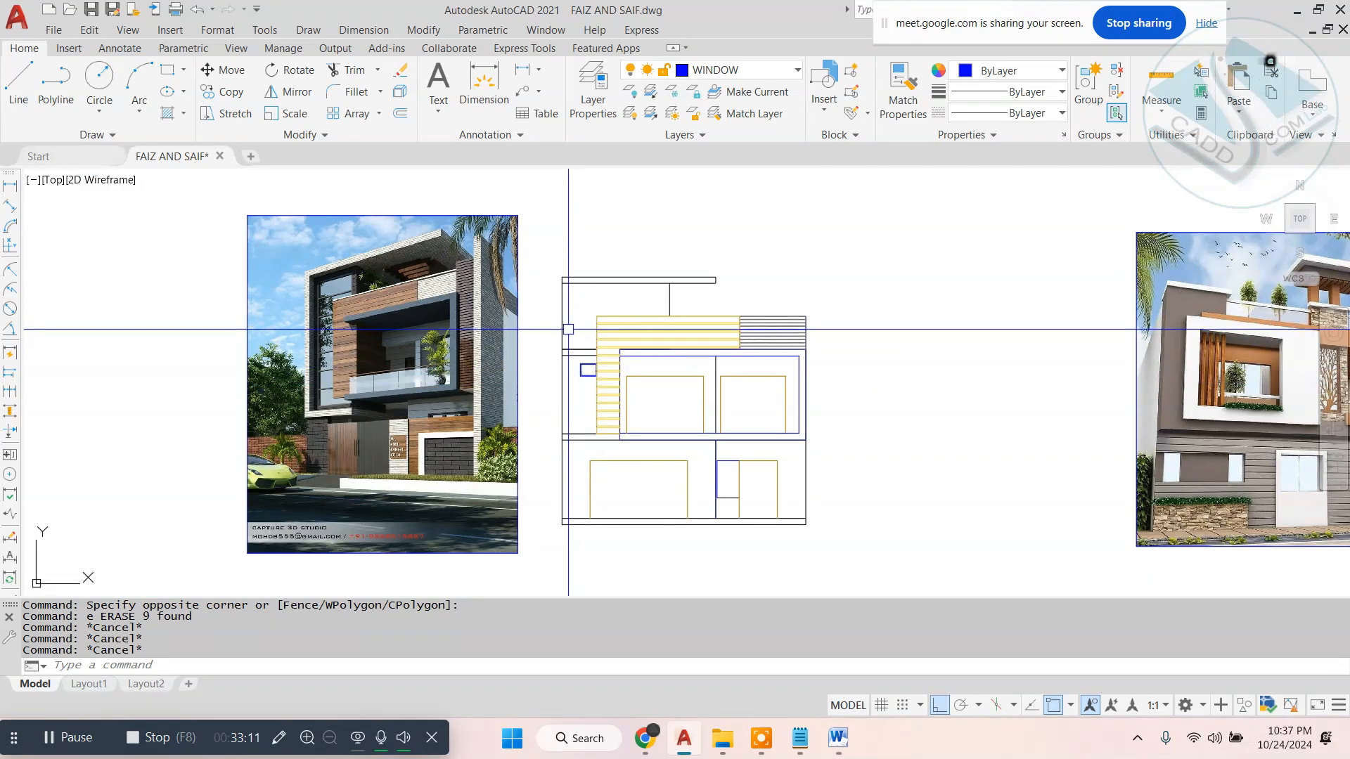
scroll(568, 329, "up", 2)
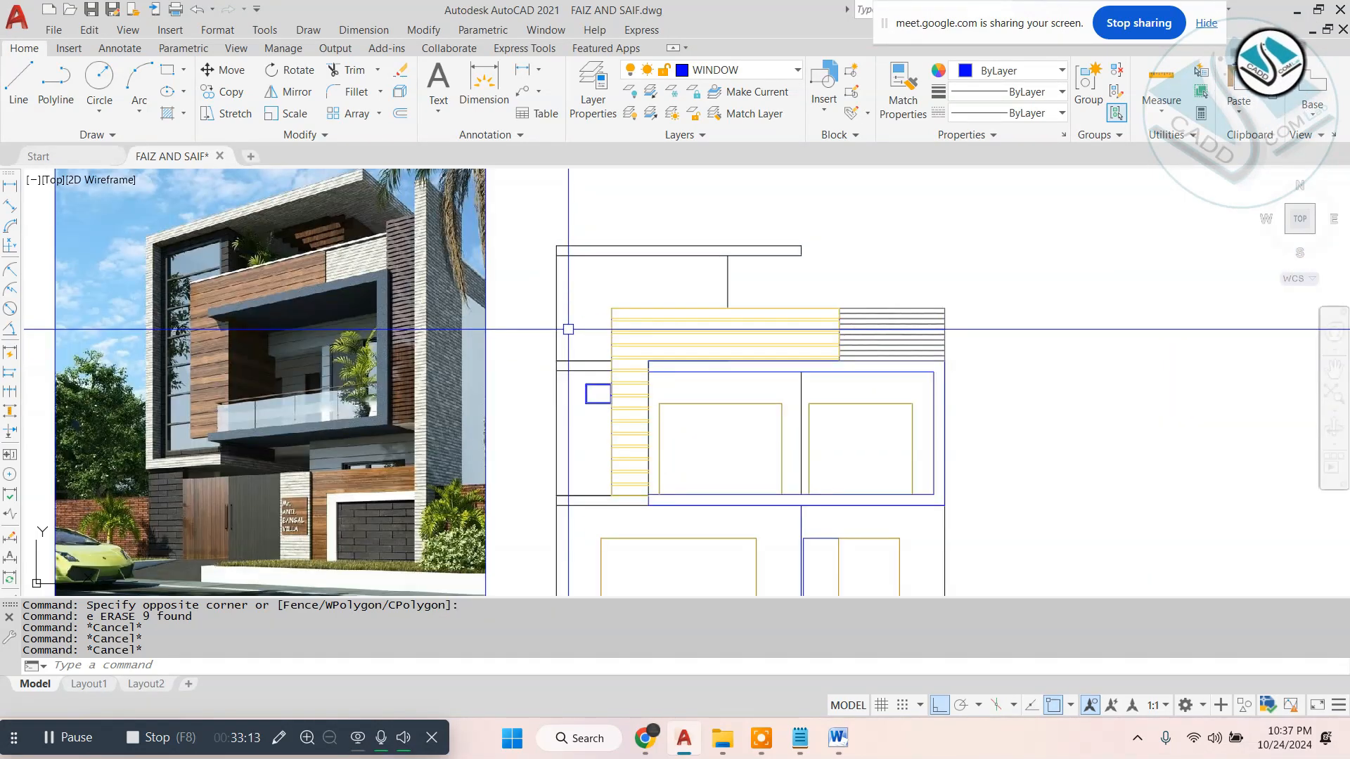
middle_click_drag(911, 387, 1000, 403)
scroll(1000, 402, "up", 2)
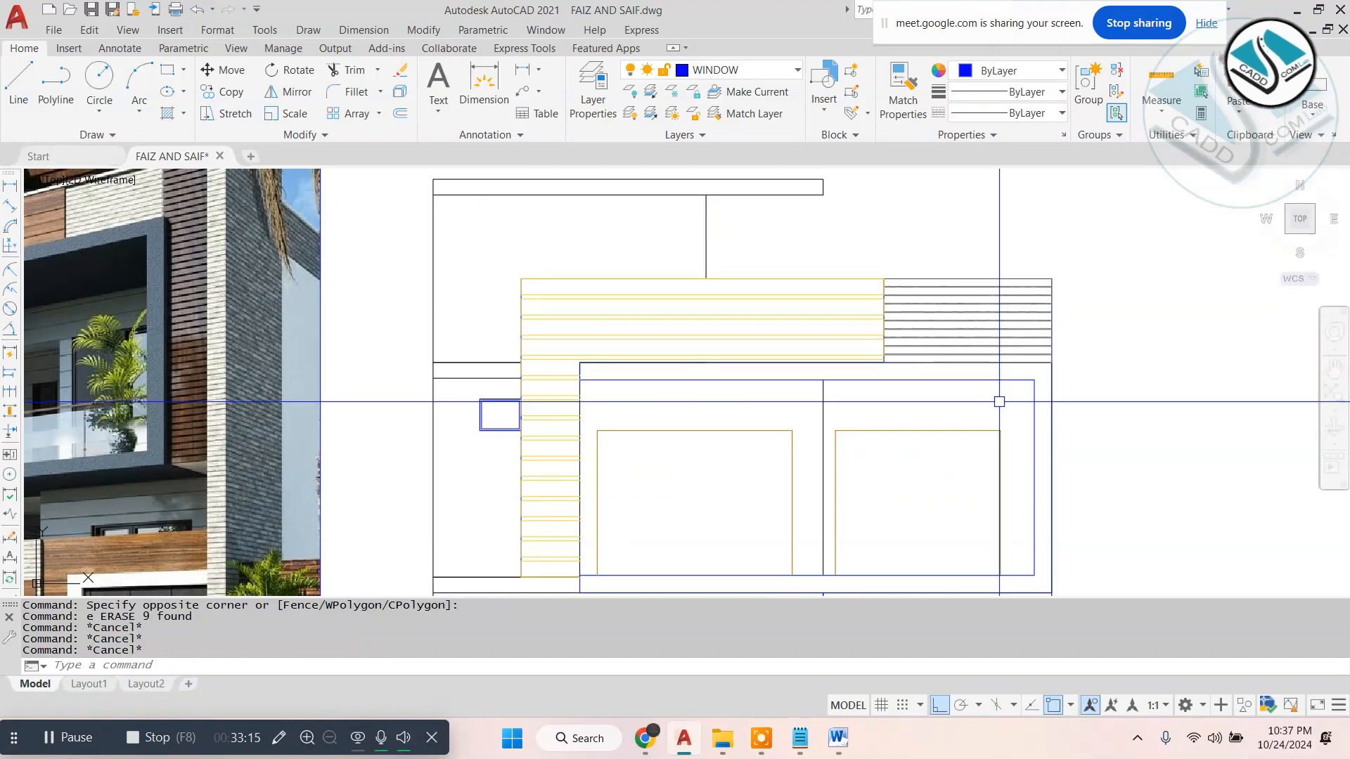
scroll(999, 402, "down", 2)
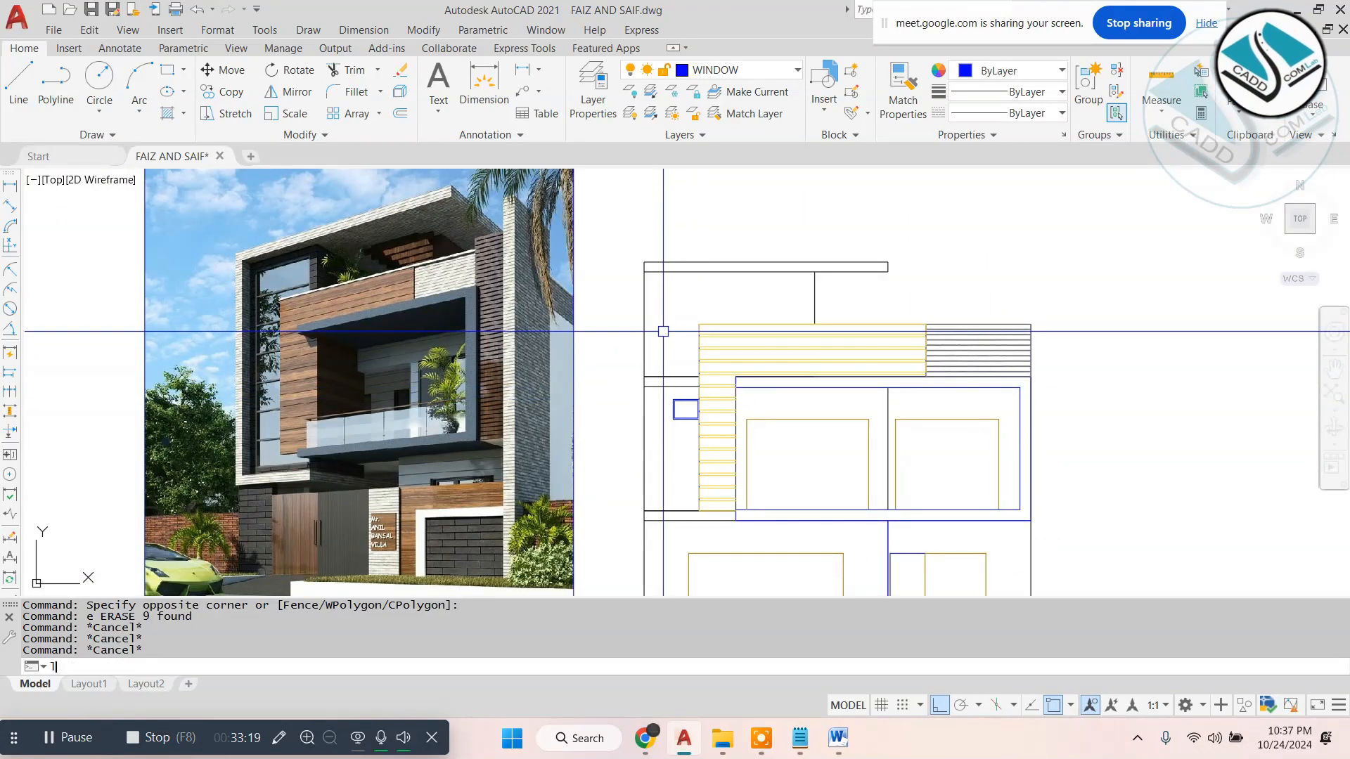
- Draw a horizontal line from the plank cladding's upper-left corner to the elevation's left edge
key("Return")
scroll(663, 331, "up", 3)
left_click(747, 312)
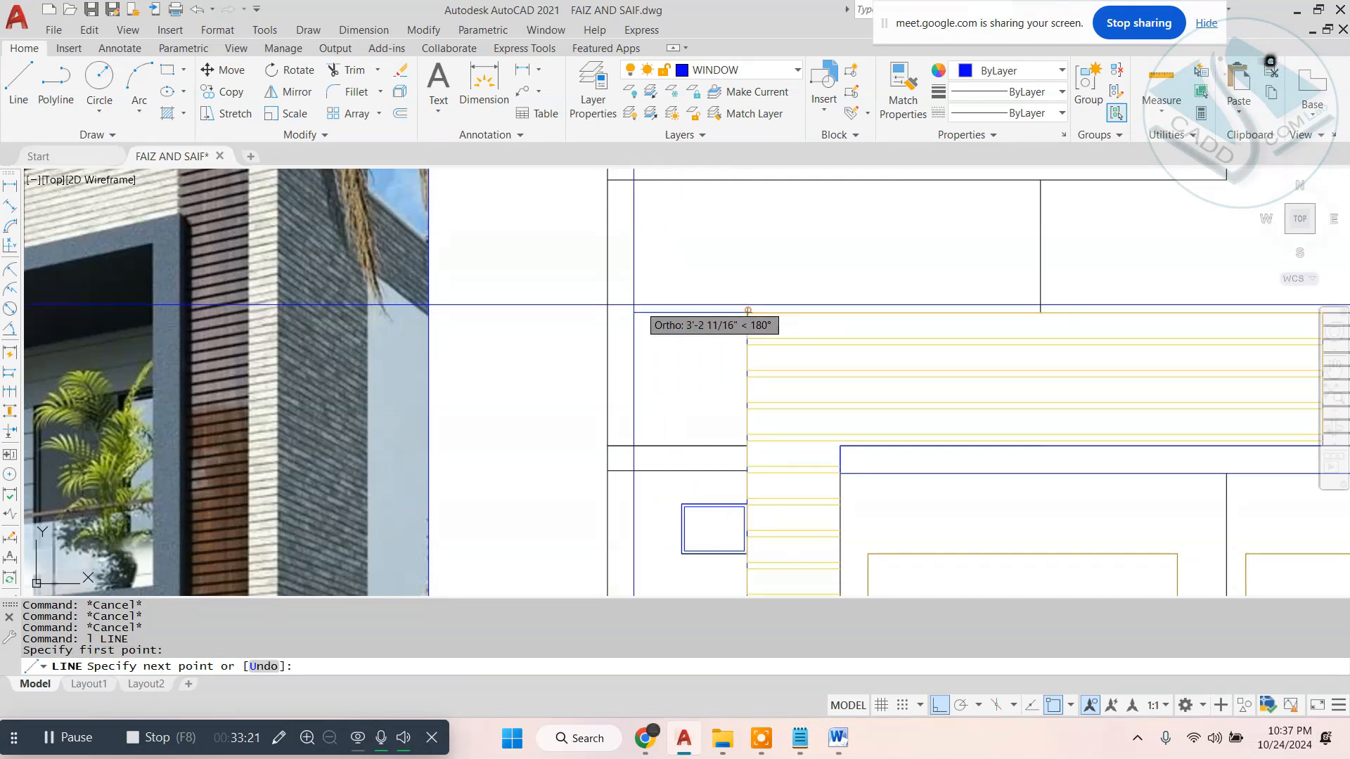
key("Escape")
scroll(593, 316, "down", 4)
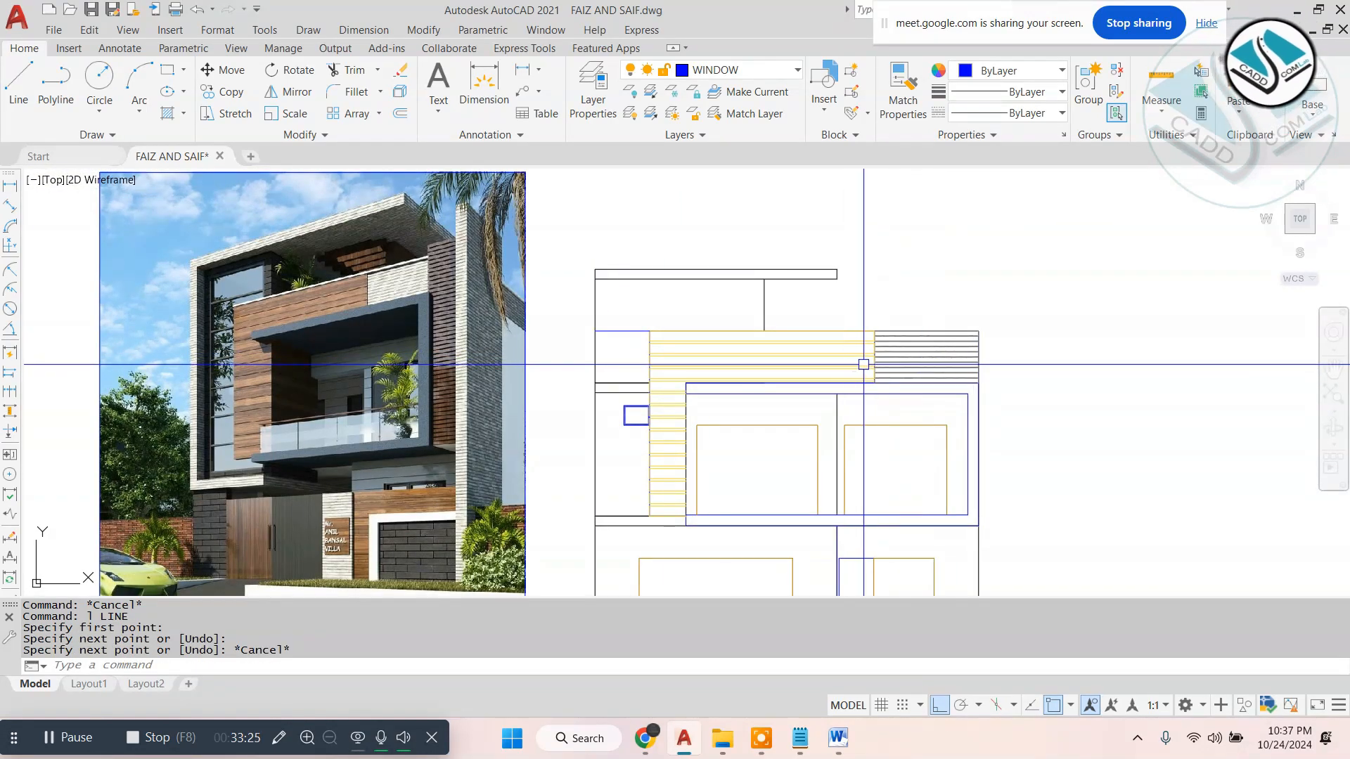
- Move the first reference image horizontally to the left, farther away from the elevation
scroll(808, 365, "down", 2)
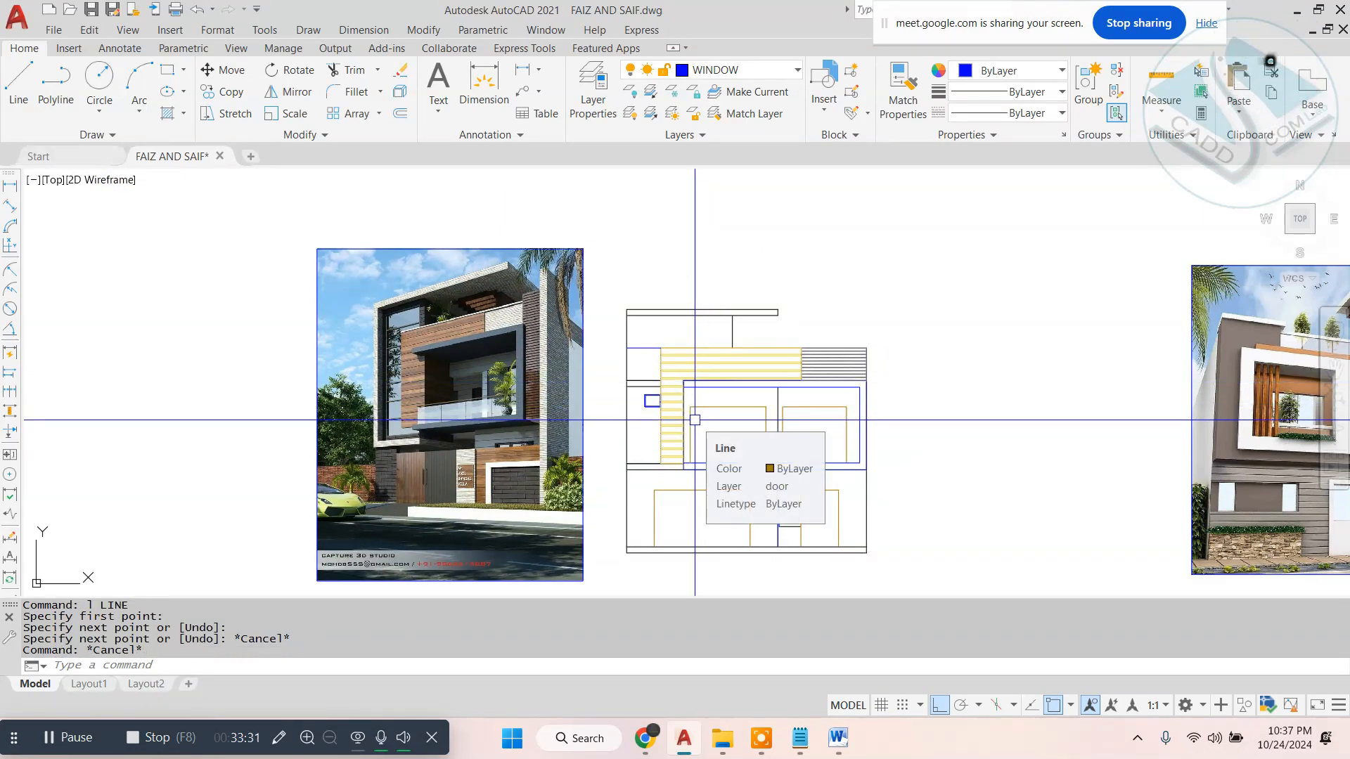
scroll(694, 420, "up", 3)
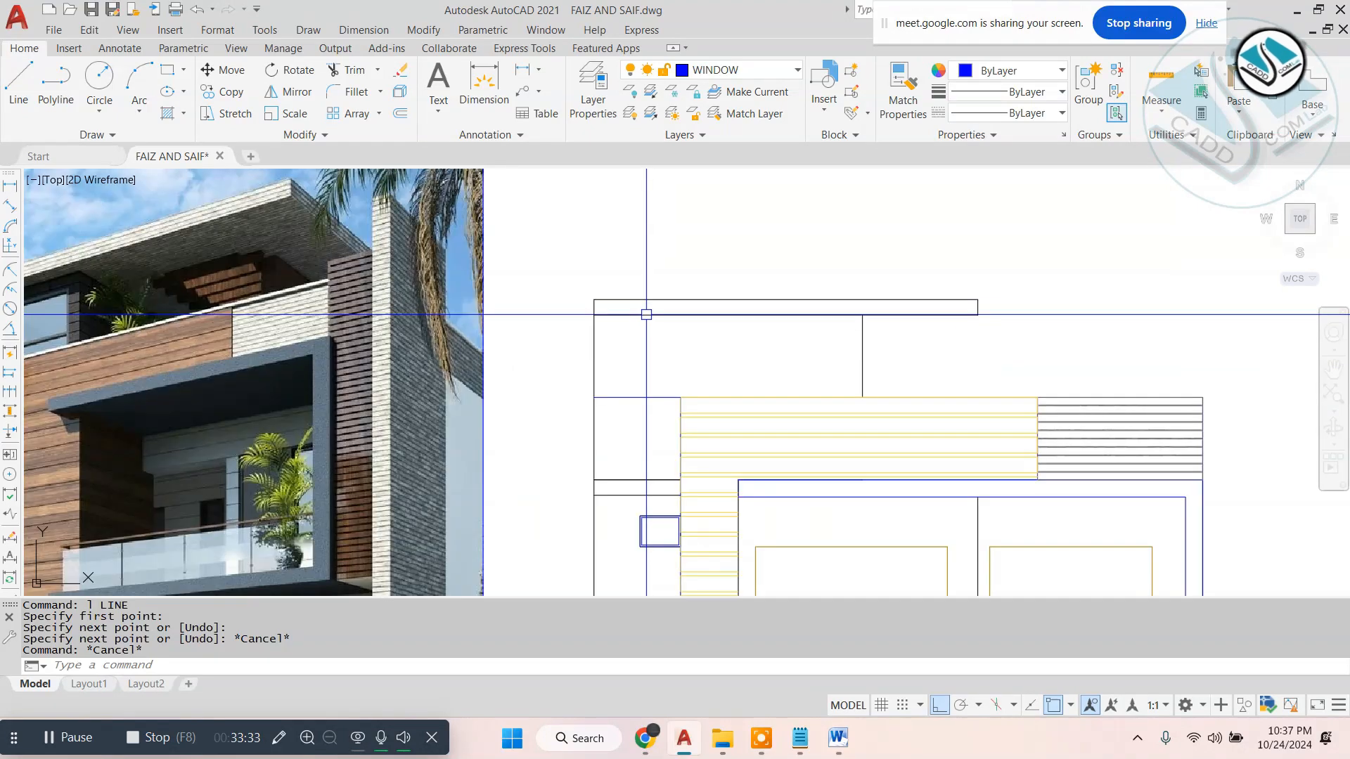
scroll(642, 310, "down", 3)
left_click(611, 246)
left_click(538, 279)
type("m")
key("space")
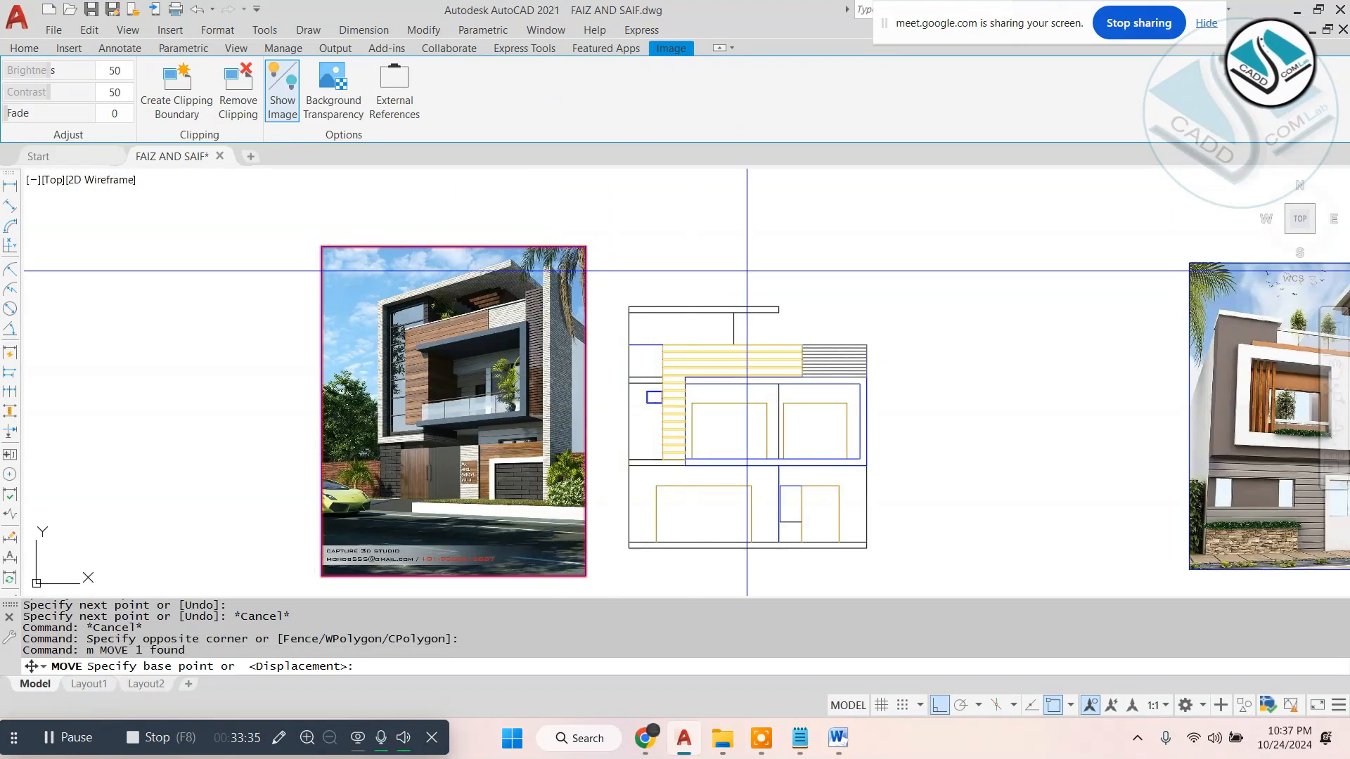
left_click(751, 270)
left_click(674, 274)
key("Escape")
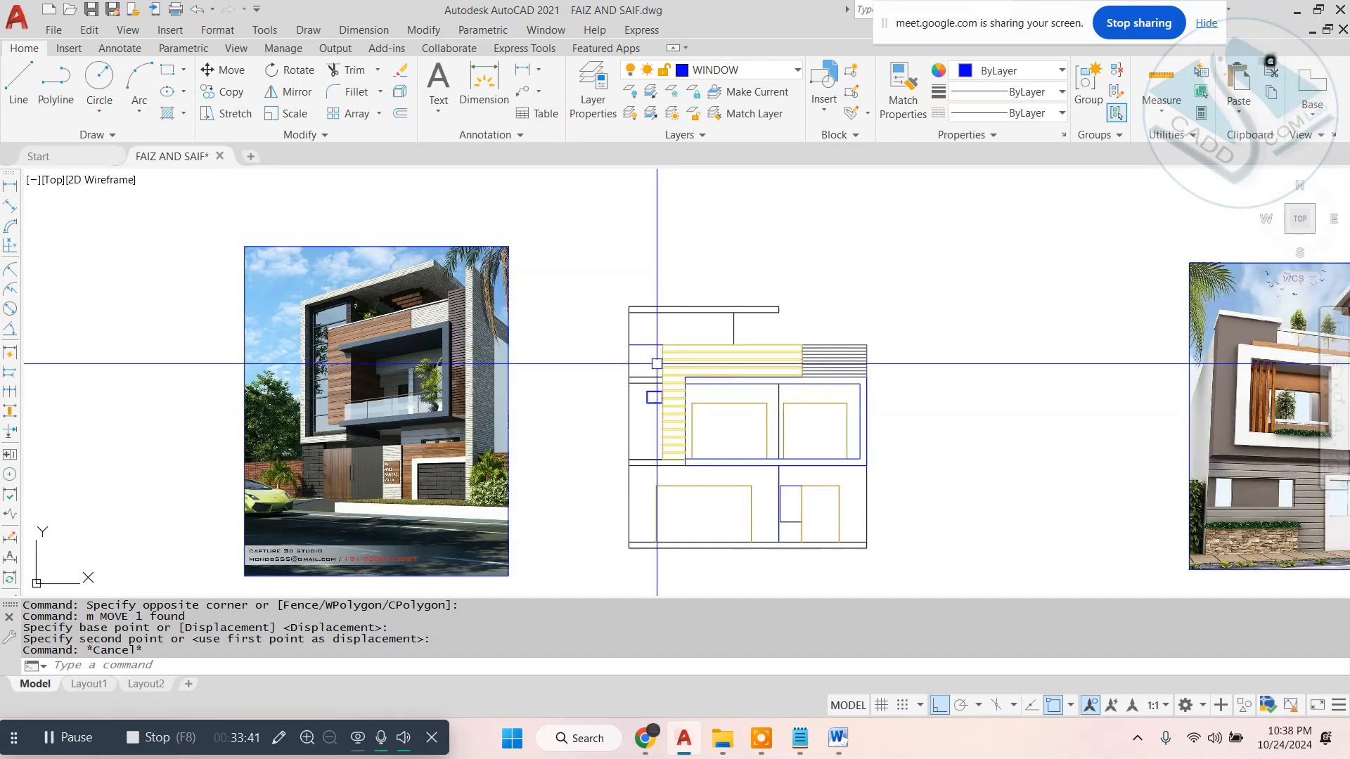
- Outline the outer frame with lines from the elevation's lower-left corner up the left edge, across the roof slab's top and 13" down
type("l")
key("space")
scroll(630, 542, "up", 2)
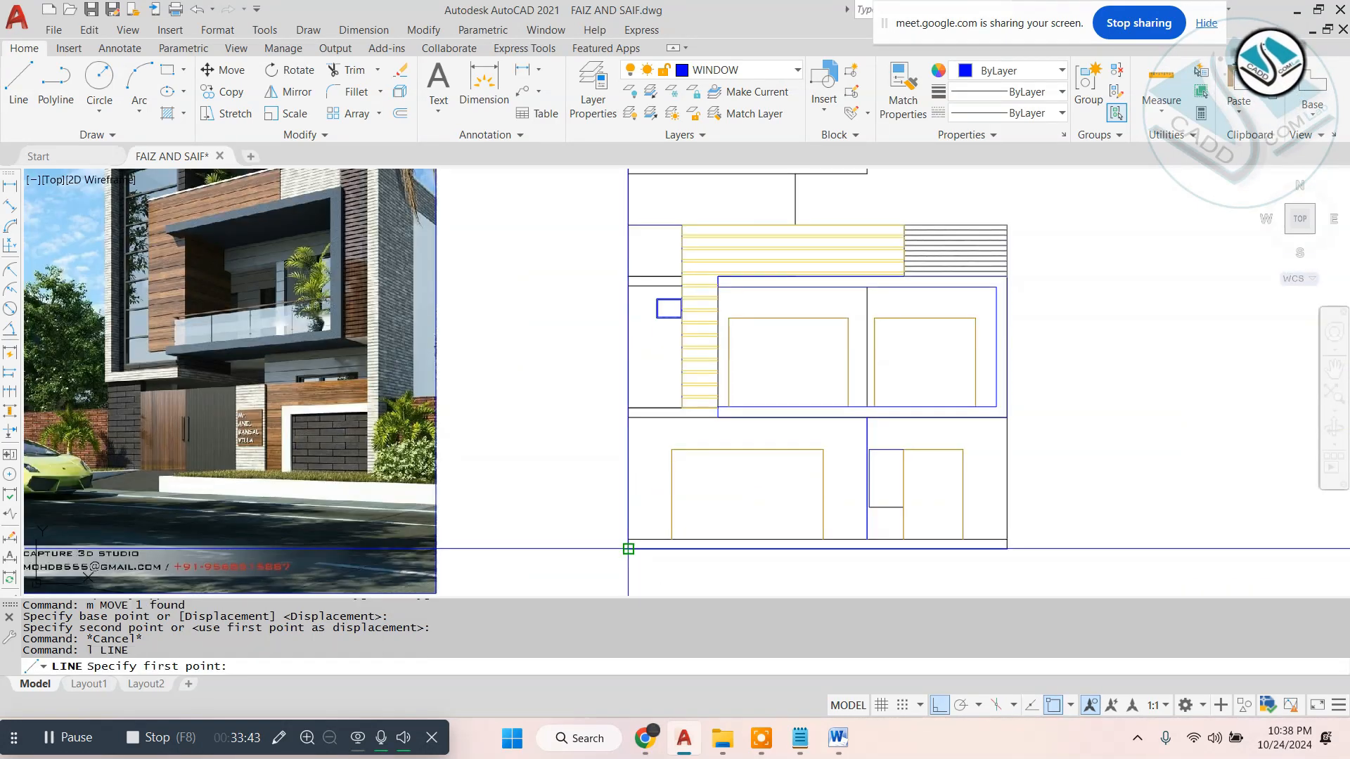
scroll(628, 549, "down", 3)
scroll(625, 349, "up", 3)
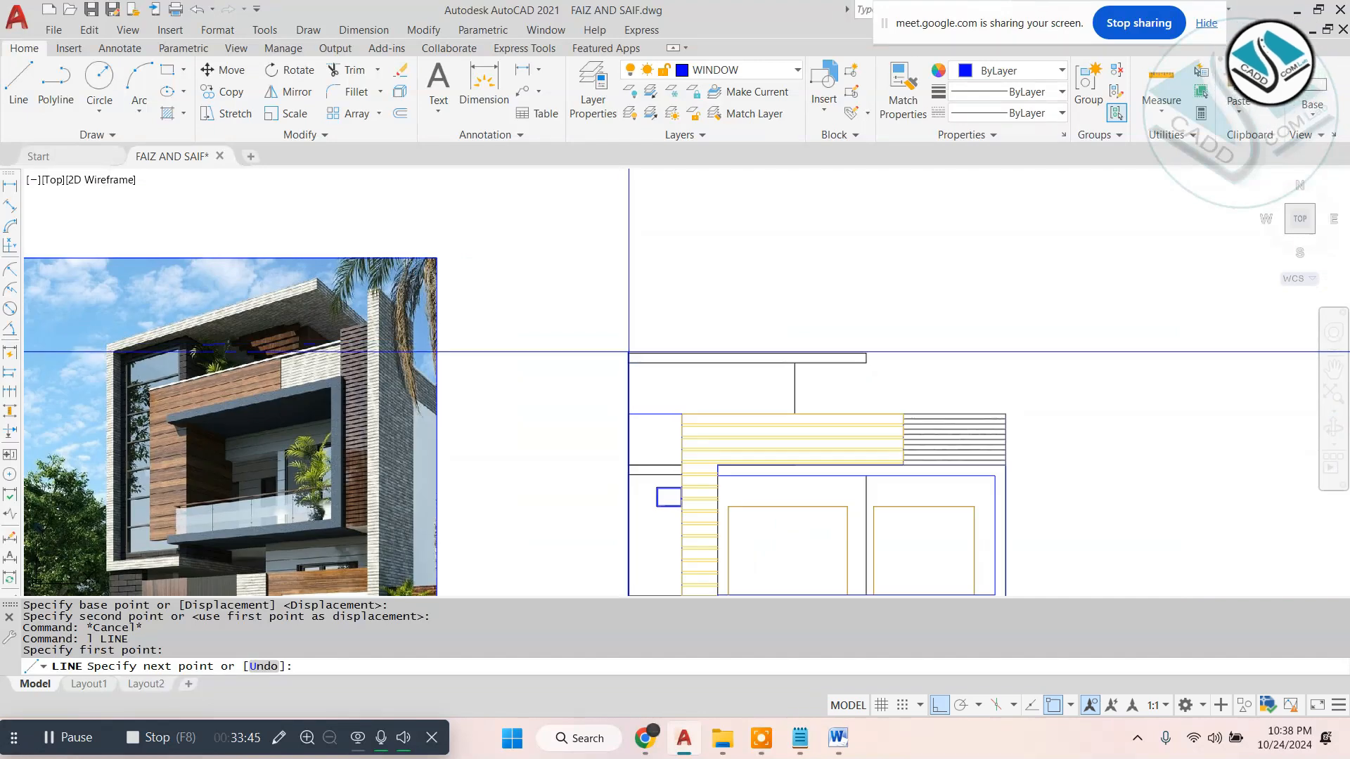
left_click(628, 353)
left_click(866, 354)
scroll(872, 361, "up", 4)
type("12")
key("ctrl+z")
type("13")
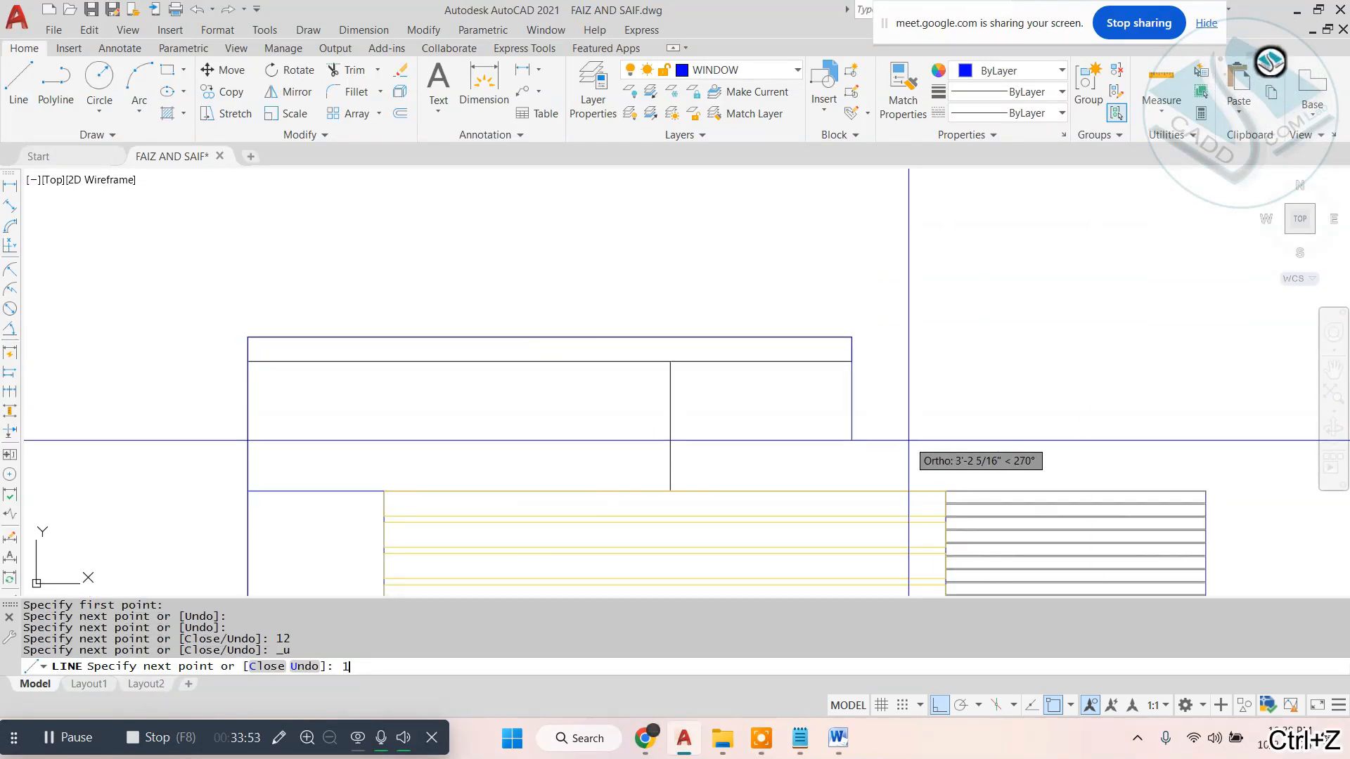
key("Escape")
- Offset the elevation's left edge 13" inward to form the outer frame's vertical strip
type("o 132")
key("Escape")
type("o 13")
left_click(248, 432)
left_click(373, 428)
key("Escape")
scroll(535, 352, "down", 5)
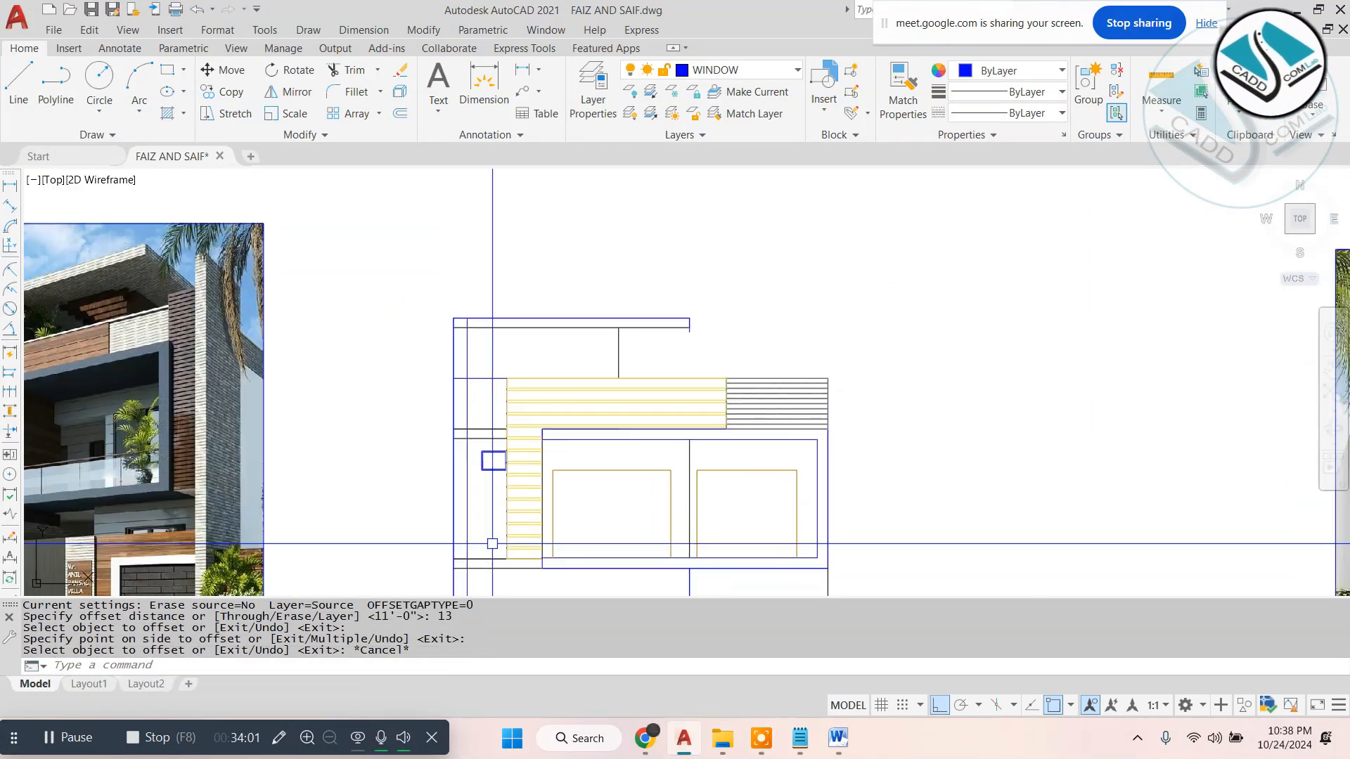
- Trim the lines crossing the left frame strip, from its corner with the roof slab down to the plinth
type("tr")
scroll(473, 320, "up", 8)
left_click(412, 371)
left_click(774, 400)
scroll(774, 400, "down", 8)
scroll(596, 520, "up", 8)
left_click(490, 294)
scroll(489, 294, "down", 8)
scroll(491, 562, "up", 8)
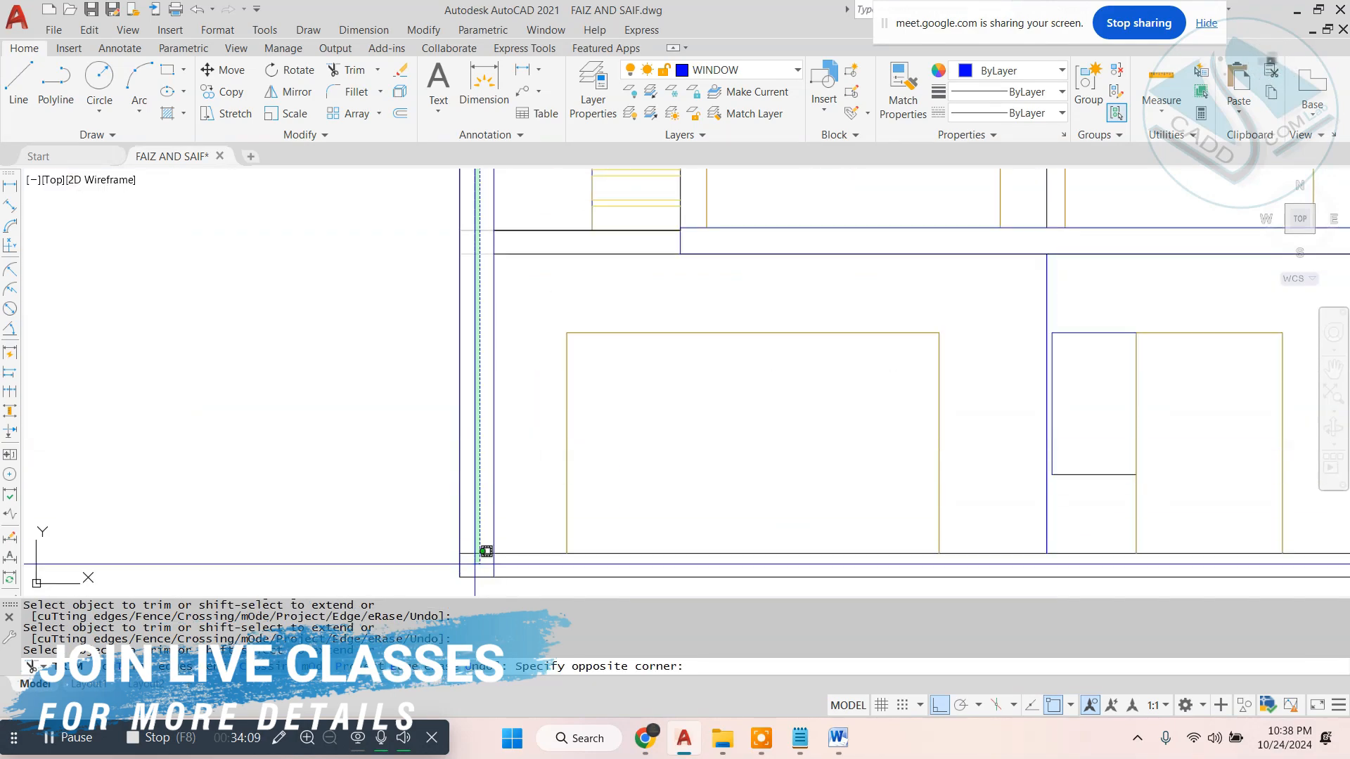
left_click(476, 562)
key("Escape")
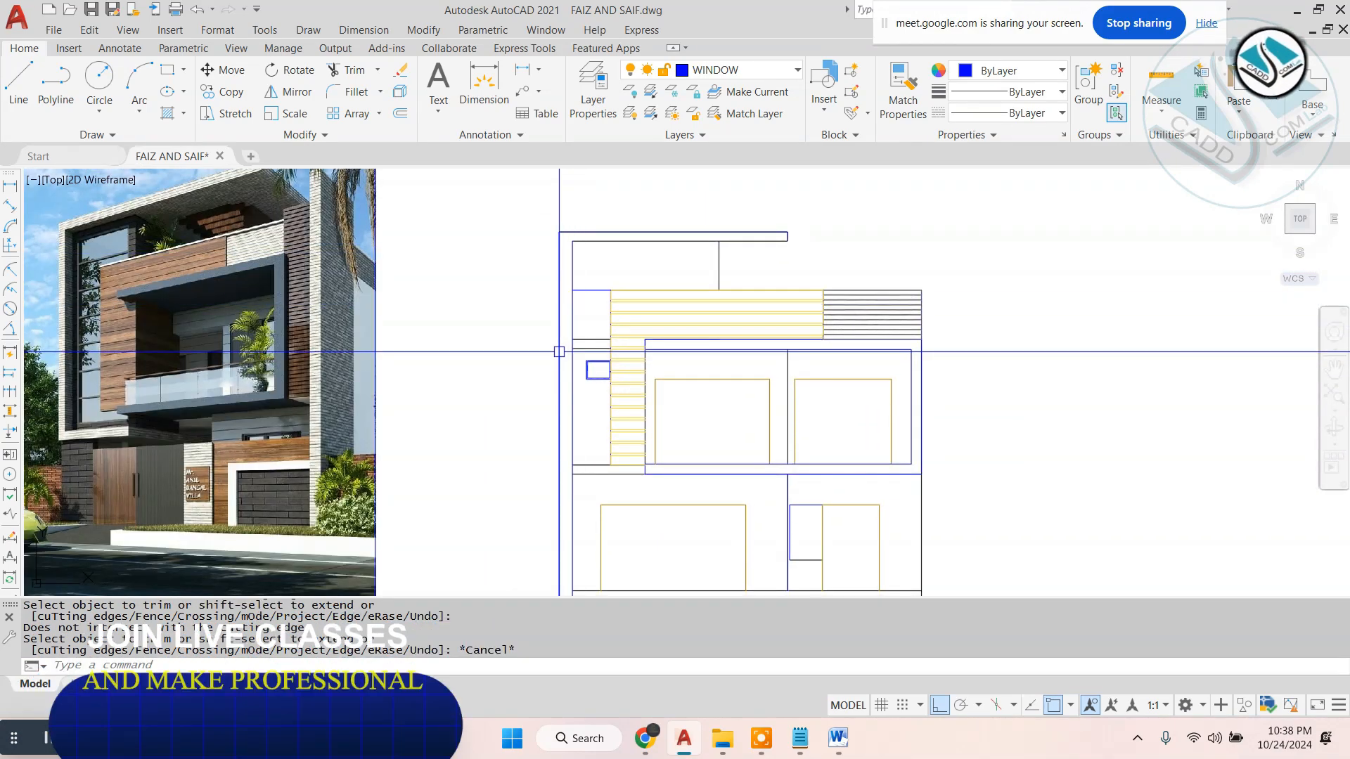
scroll(590, 296, "up", 6)
type("rec")
left_click(519, 274)
key("Escape")
- Copy the top strip of the upper-right siding to the upper-left panel, meeting the plank cladding's upper-left corner
left_click(832, 283)
type("co")
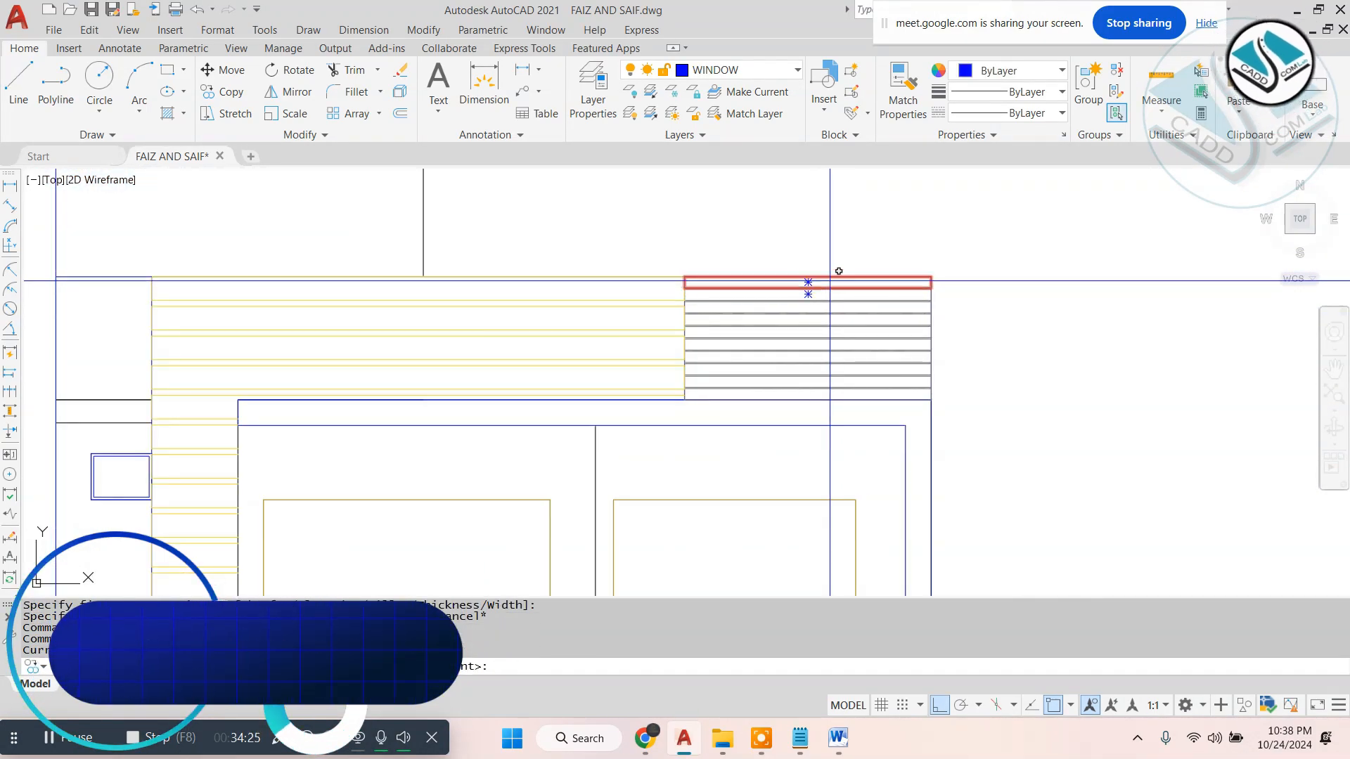
left_click(931, 277)
left_click(488, 258)
key("Escape")
key("Escape")
- Trim the copied strip at the left frame's inner edge and erase the leftover piece
type("t or")
left_click(310, 292)
key("Escape")
left_click(174, 314)
type("e")
- Copy the strip down the upper-left panel as an array of 15 items fitted to the panel's height
left_click(394, 277)
type("co")
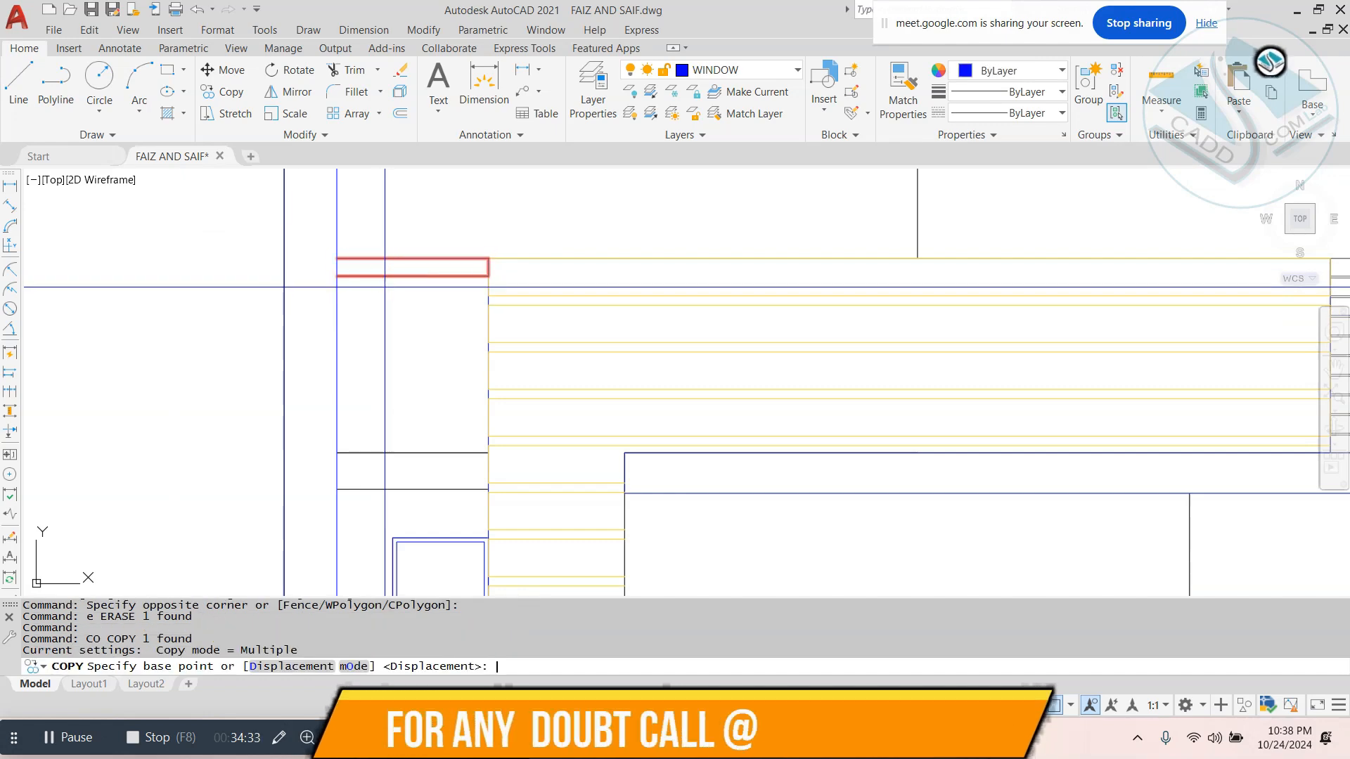
left_click(488, 278)
key("space")
left_click(489, 456)
key("Escape")
key("Escape")
scroll(485, 337, "down", 5)
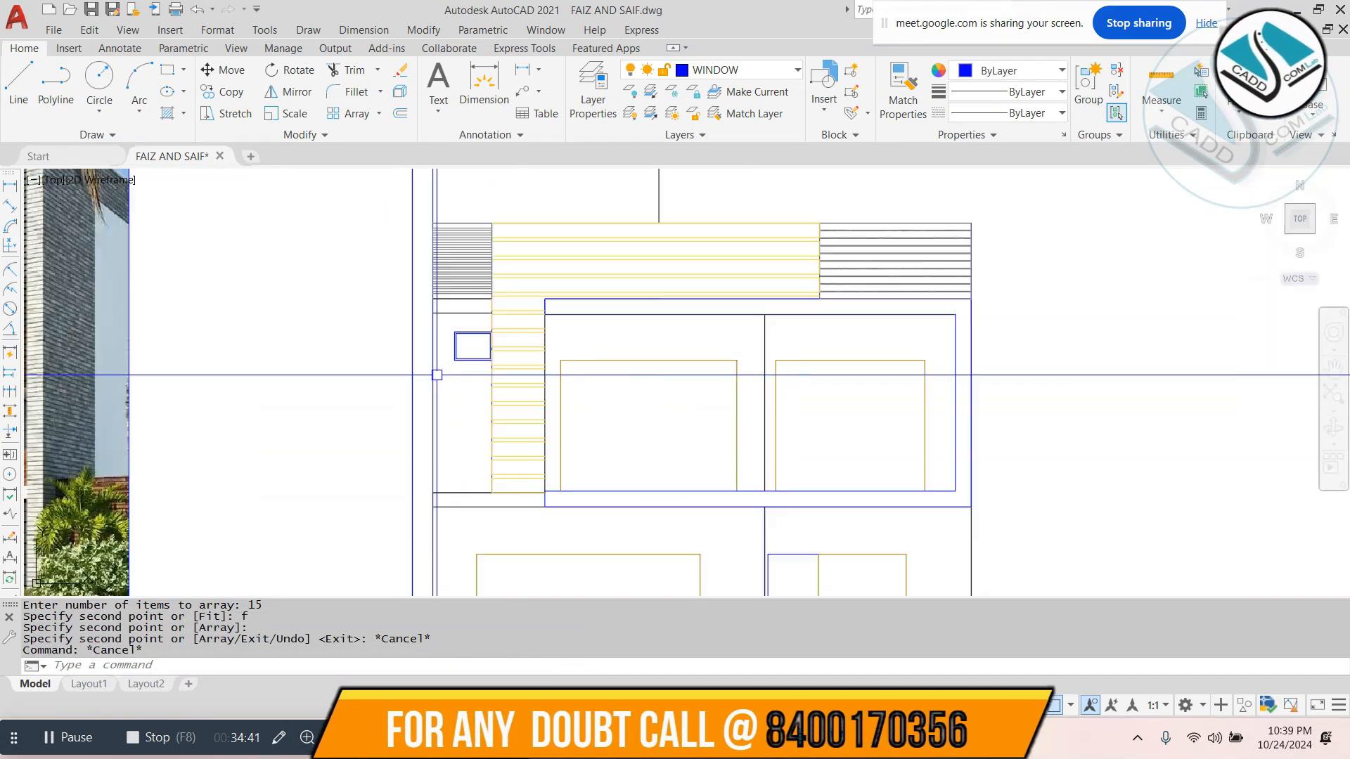
scroll(434, 375, "up", 2)
type("rec")
left_click(431, 278)
scroll(421, 577, "up", 4)
key("Escape")
key("Escape")
- Draw a narrow full-height vertical rectangle along the left side of the panel beside the balcony's plank cladding
scroll(478, 511, "down", 6)
type("rec")
scroll(490, 360, "up", 4)
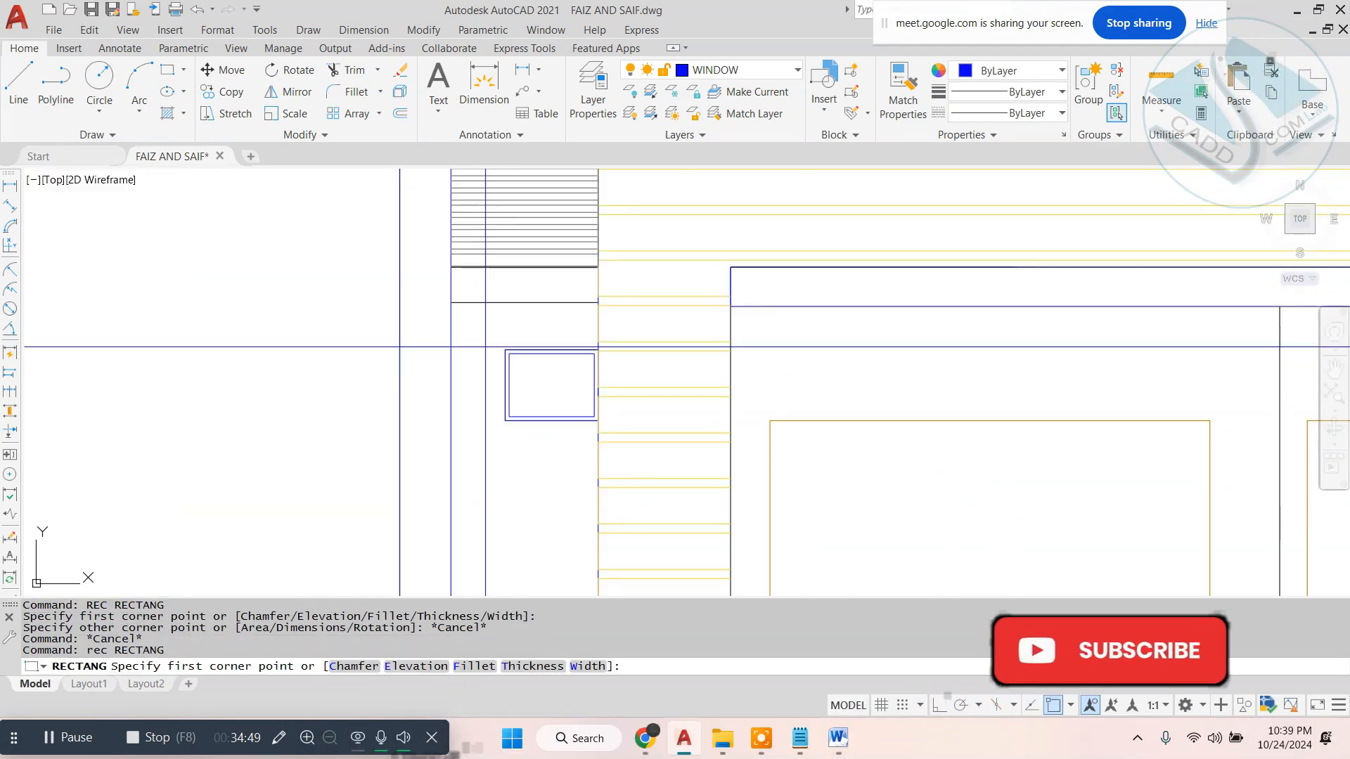
left_click(452, 304)
scroll(492, 338, "down", 3)
left_click(498, 515)
- Copy the vertical strip as an array across the left panel up to the plank cladding
left_click(493, 491)
type("co")
scroll(513, 212, "up", 5)
left_click(388, 346)
type("ar")
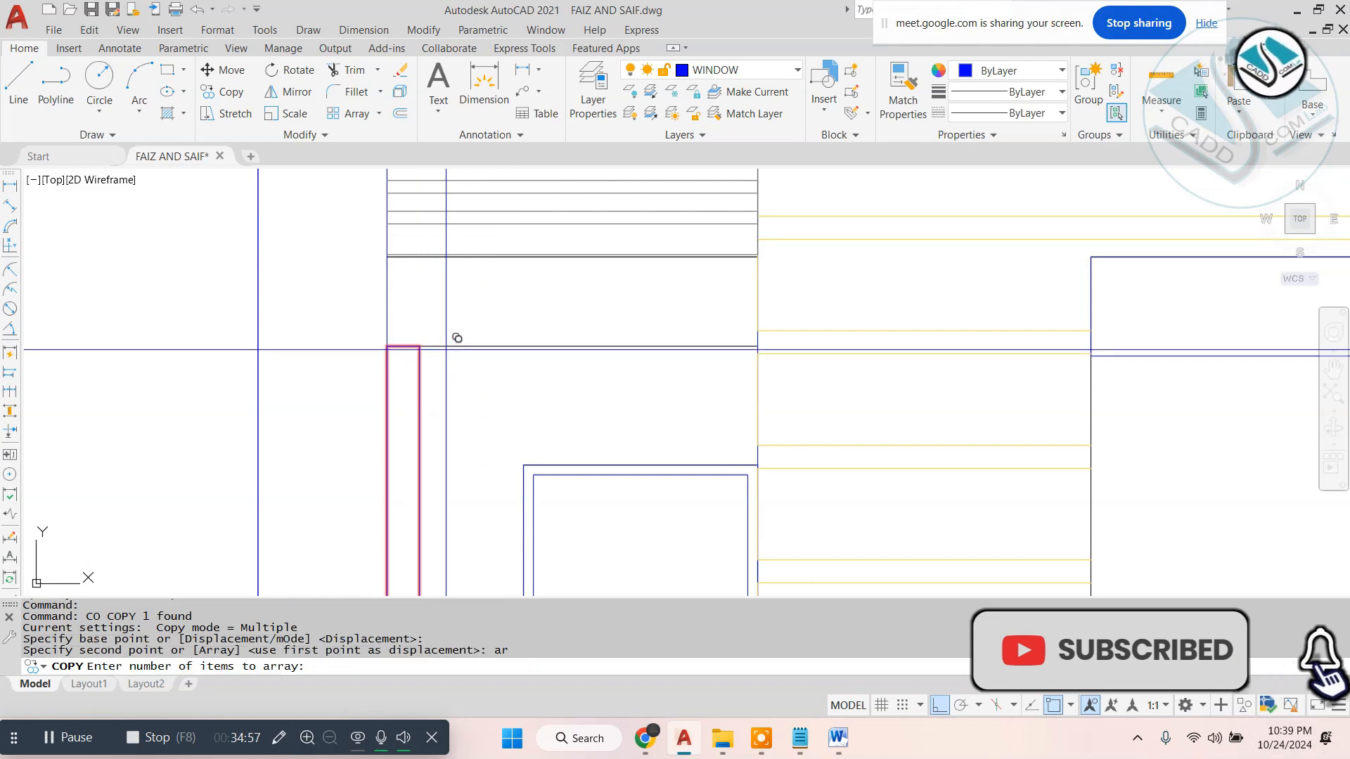
left_click(764, 351)
key("Escape")
left_click(742, 394)
left_click(407, 423)
key("Escape")
key("Escape")
scroll(328, 307, "down", 6)
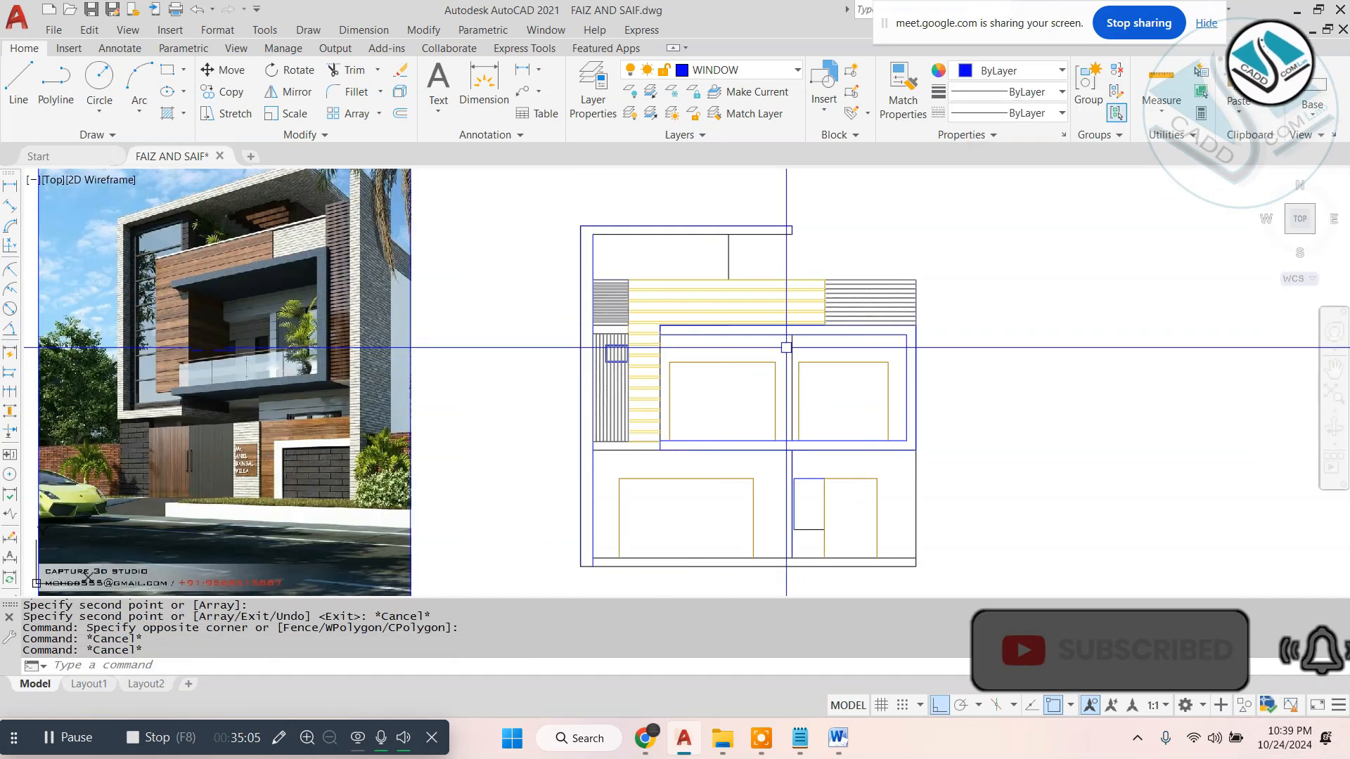
- Offset the balcony frame's inner bottom line 2'6" upward for the railing
scroll(619, 381, "up", 2)
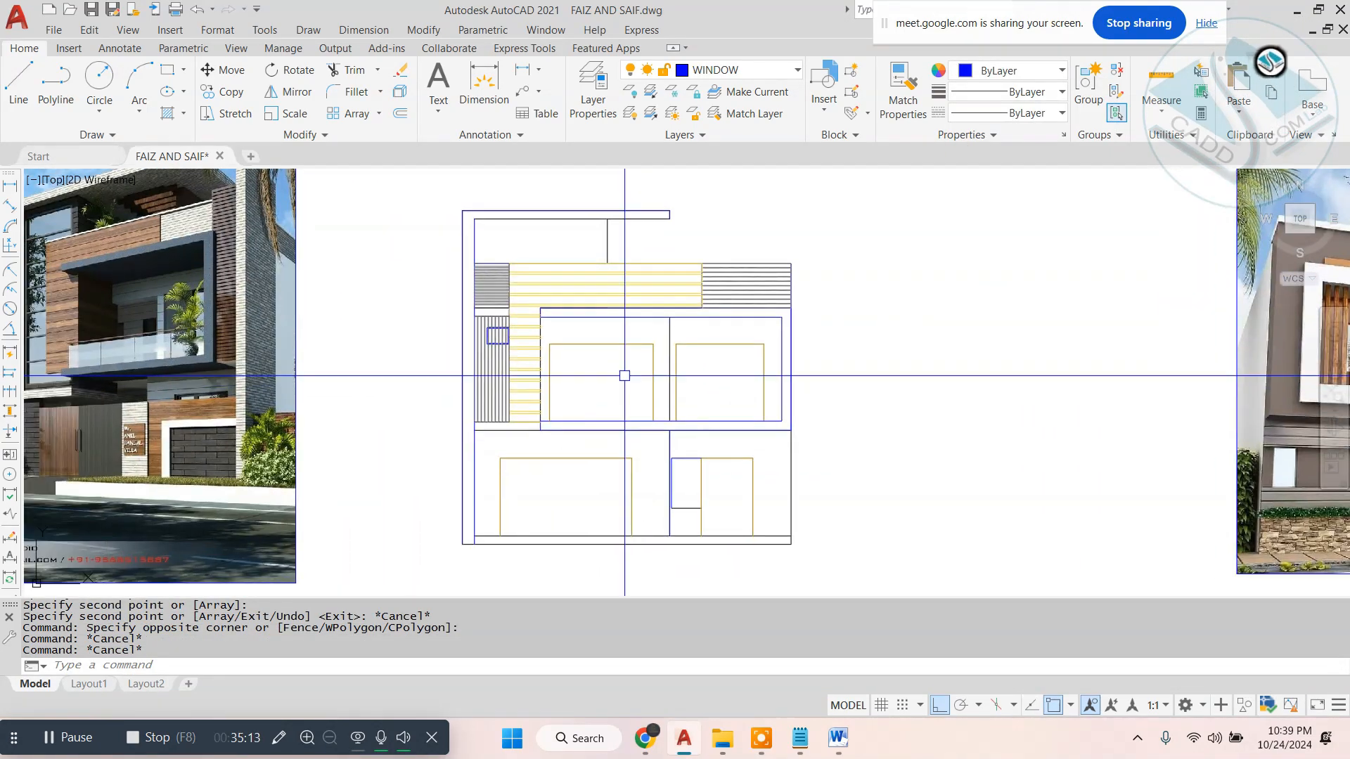
key("Escape")
key("Escape")
key("o")
key("Return")
type("2'6")
key("Return")
scroll(622, 379, "up", 4)
left_click(588, 481)
left_click(609, 424)
key("Escape")
key("Escape")
key("Escape")
- Offset the railing line 2" to form the handrail's thickness
key("o")
key("Return")
type("2")
key("Return")
left_click(619, 410)
left_click(661, 351)
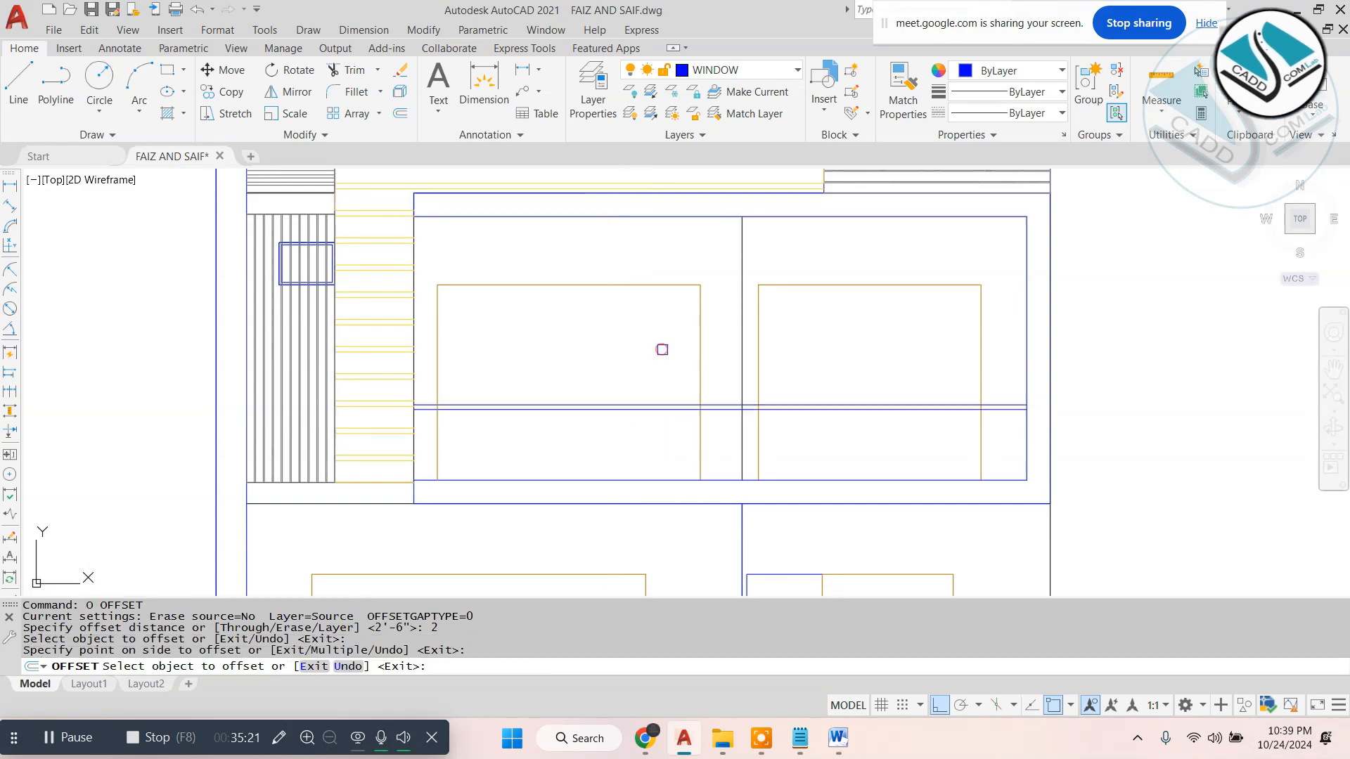
key("Escape")
- Trim the door and divider lines that pass through the handrail strip
key("t")
key("r")
key("Return")
key("Return")
scroll(448, 386, "up", 5)
left_click(405, 468)
left_click(795, 437)
left_click(820, 319)
key("Escape")
key("Escape")
scroll(817, 302, "down", 8)
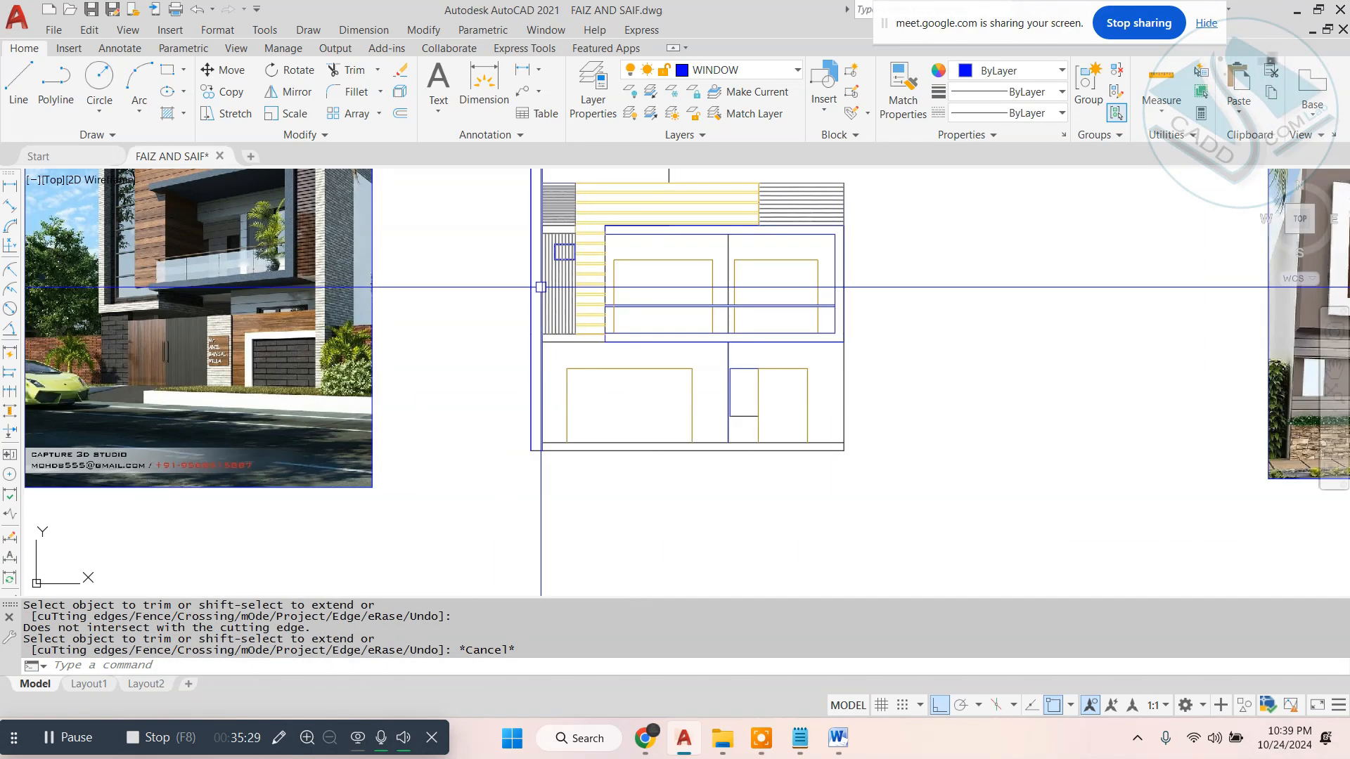
- Draw a rectangle for the first glass panel below the handrail at the balcony's left end
scroll(151, 231, "up", 4)
scroll(151, 231, "down", 4)
scroll(703, 292, "up", 8)
type("rec")
key("Return")
left_click(404, 310)
left_click(658, 479)
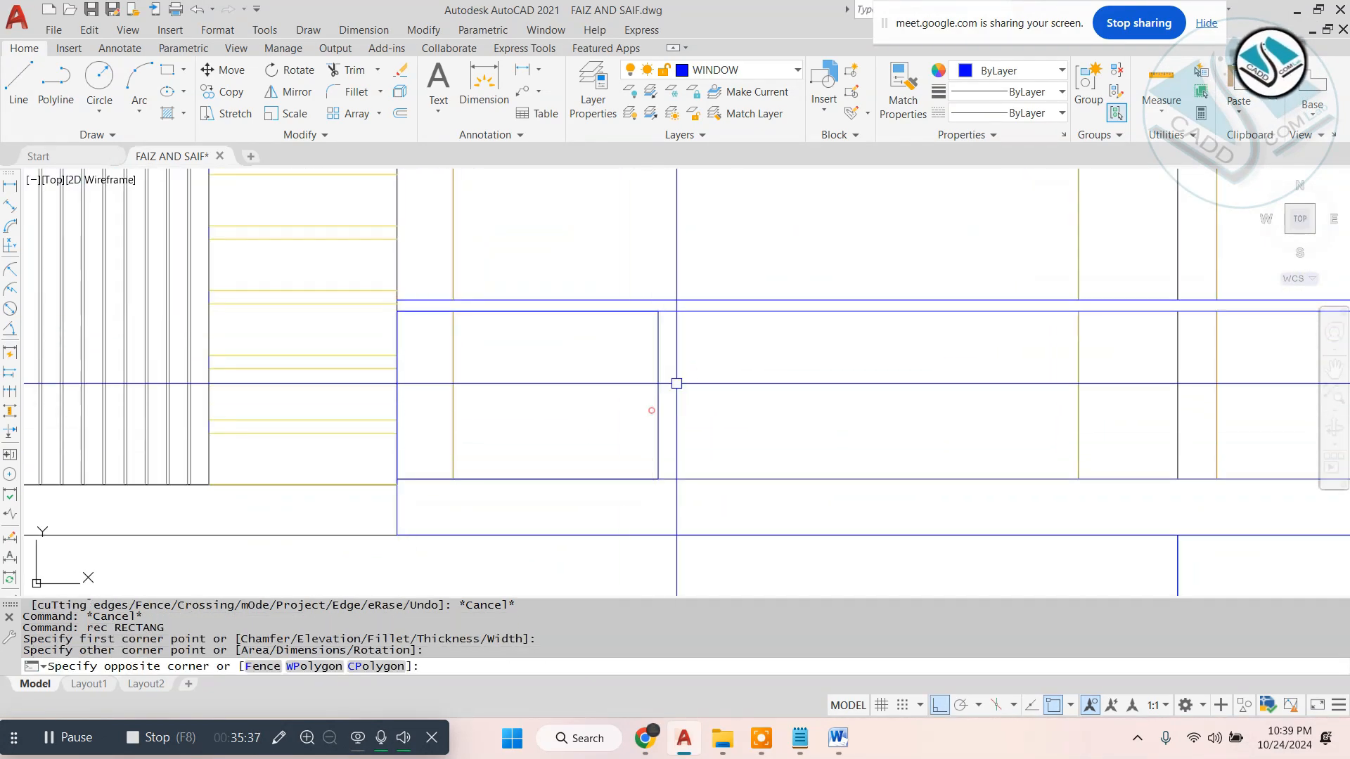
- Change the colour of the balcony's handrail lines
left_click(686, 308)
left_click(1037, 71)
left_click(1065, 154)
- Copy the glass panel as a row of 10 items along the balcony, leaving a small gap between panels
left_click(727, 401)
left_click(644, 357)
type("CO")
left_click(658, 311)
scroll(592, 312, "down", 5)
type("ar")
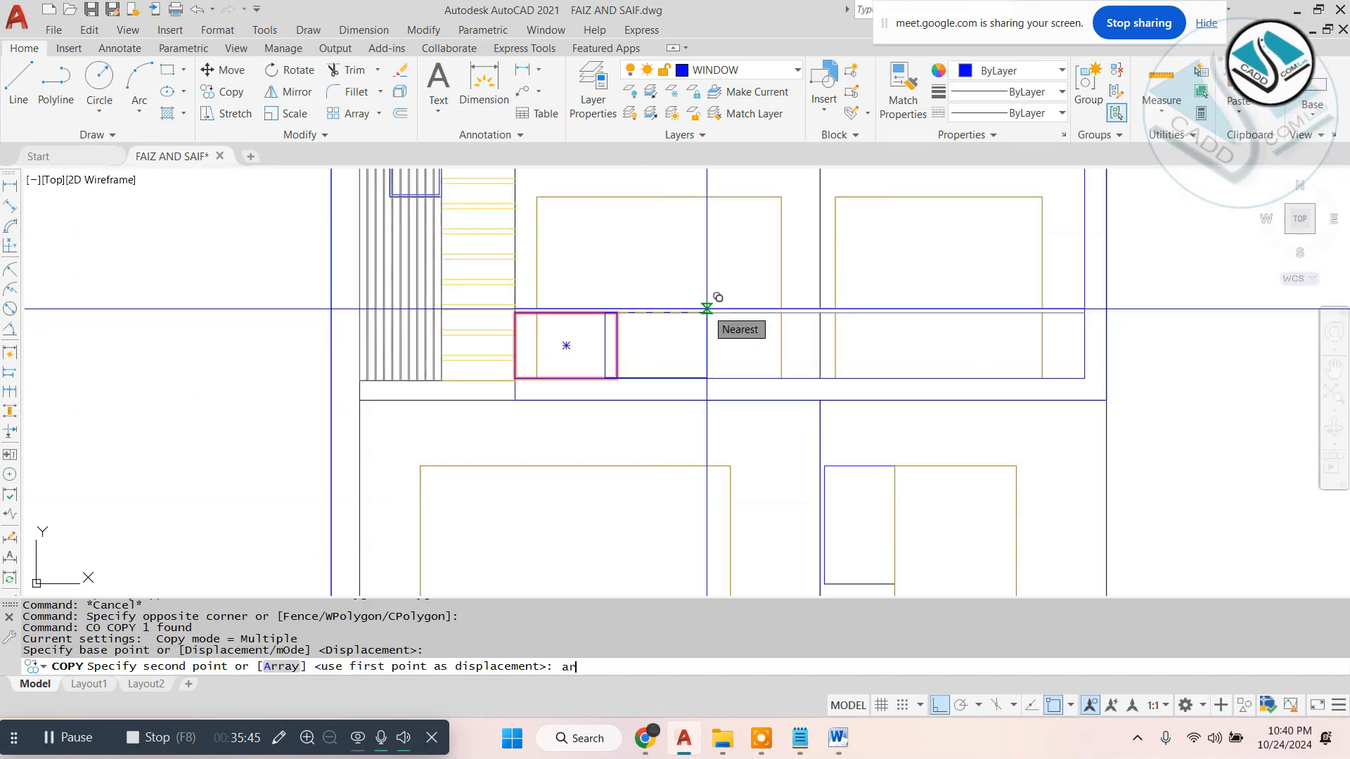
key("Return")
type("10")
key("Return")
type("f")
- Explode the five rightmost glass panels and erase their lines that extend beyond the balcony frame
middle_click_drag(1071, 340, 796, 352)
scroll(1158, 299, "down", 3)
scroll(1188, 302, "up", 3)
middle_click_drag(763, 308, 910, 314)
left_click(1096, 296)
key("Escape")
type("x")
left_click(1085, 243)
left_click(653, 404)
key("space")
left_click(1135, 299)
left_click(667, 430)
type("e")
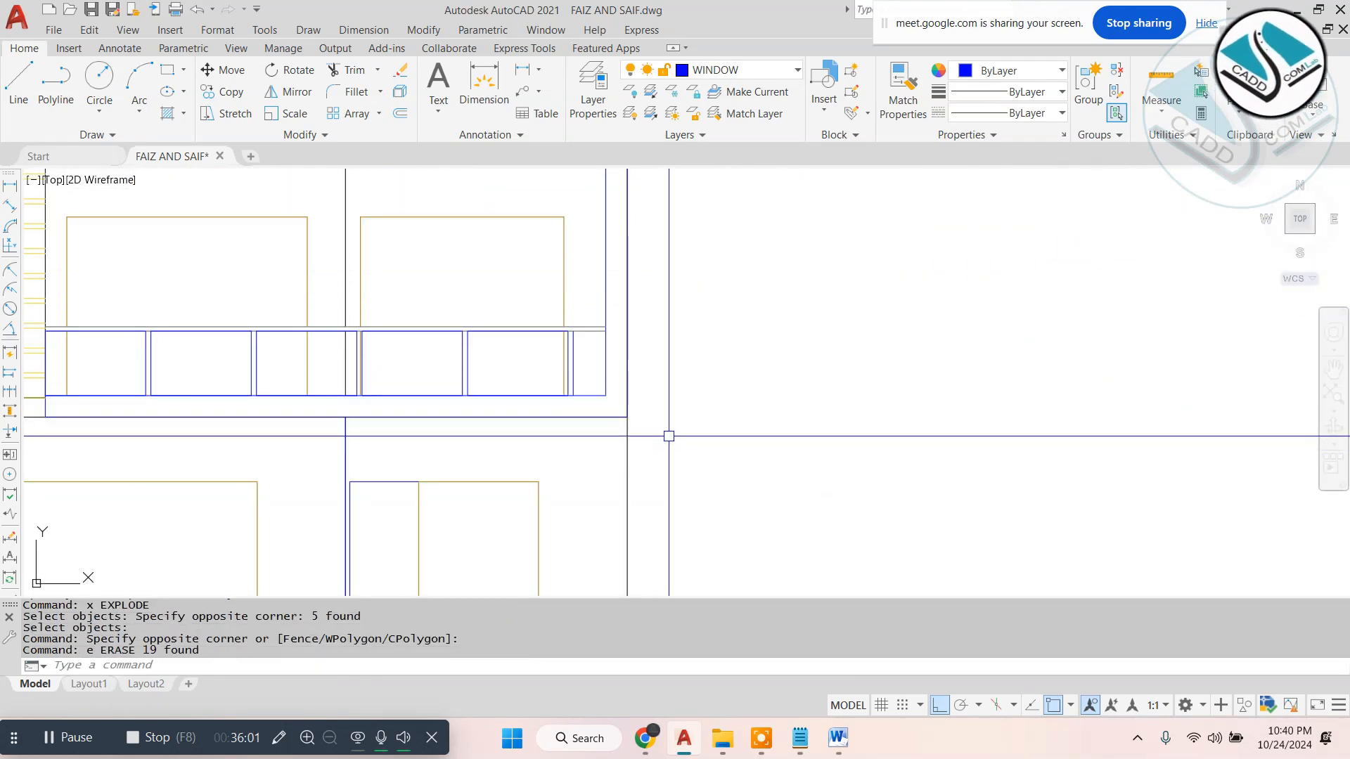
key("Escape")
scroll(1020, 386, "down", 5)
scroll(863, 368, "up", 5)
scroll(781, 368, "up", 2)
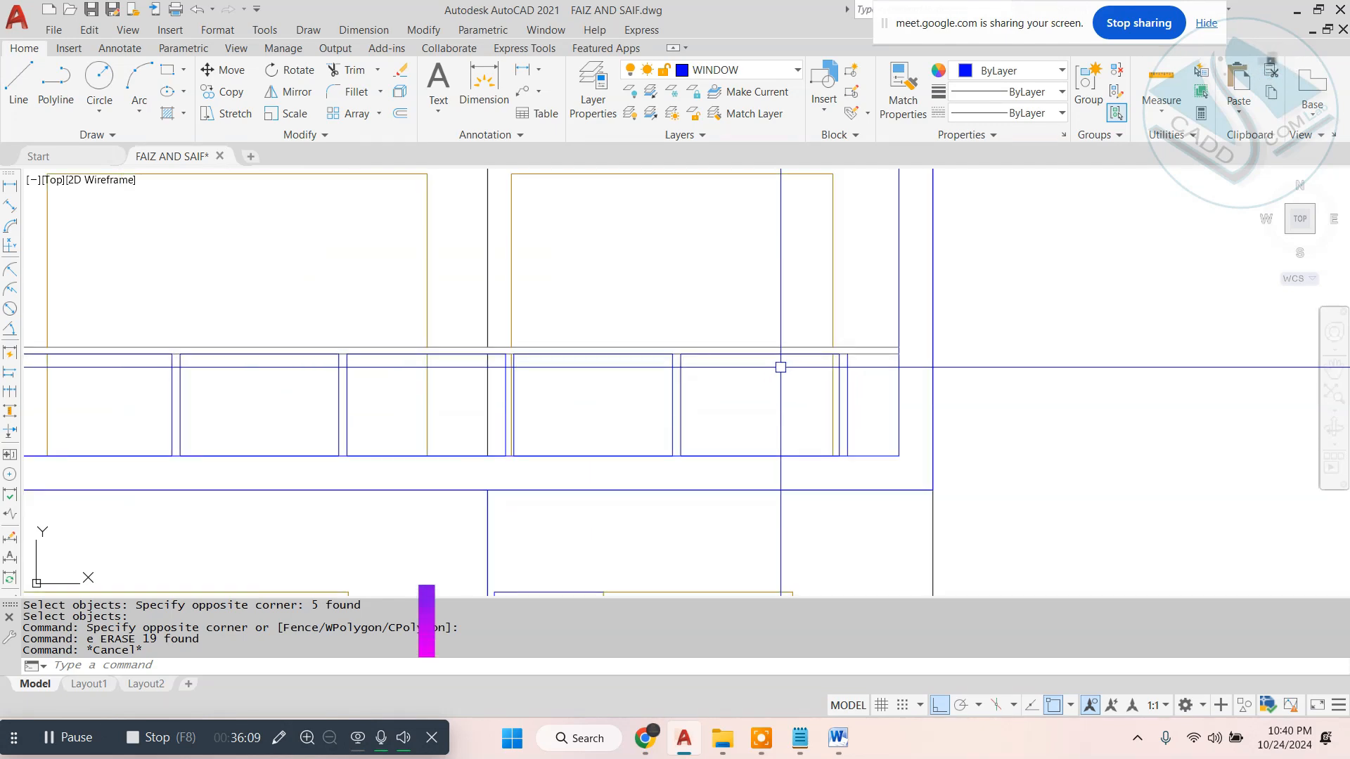
scroll(778, 364, "down", 2)
middle_click_drag(753, 306, 678, 357)
left_click(778, 316)
key("Escape")
type("o 3'6\"")
left_click(776, 317)
left_click(778, 318)
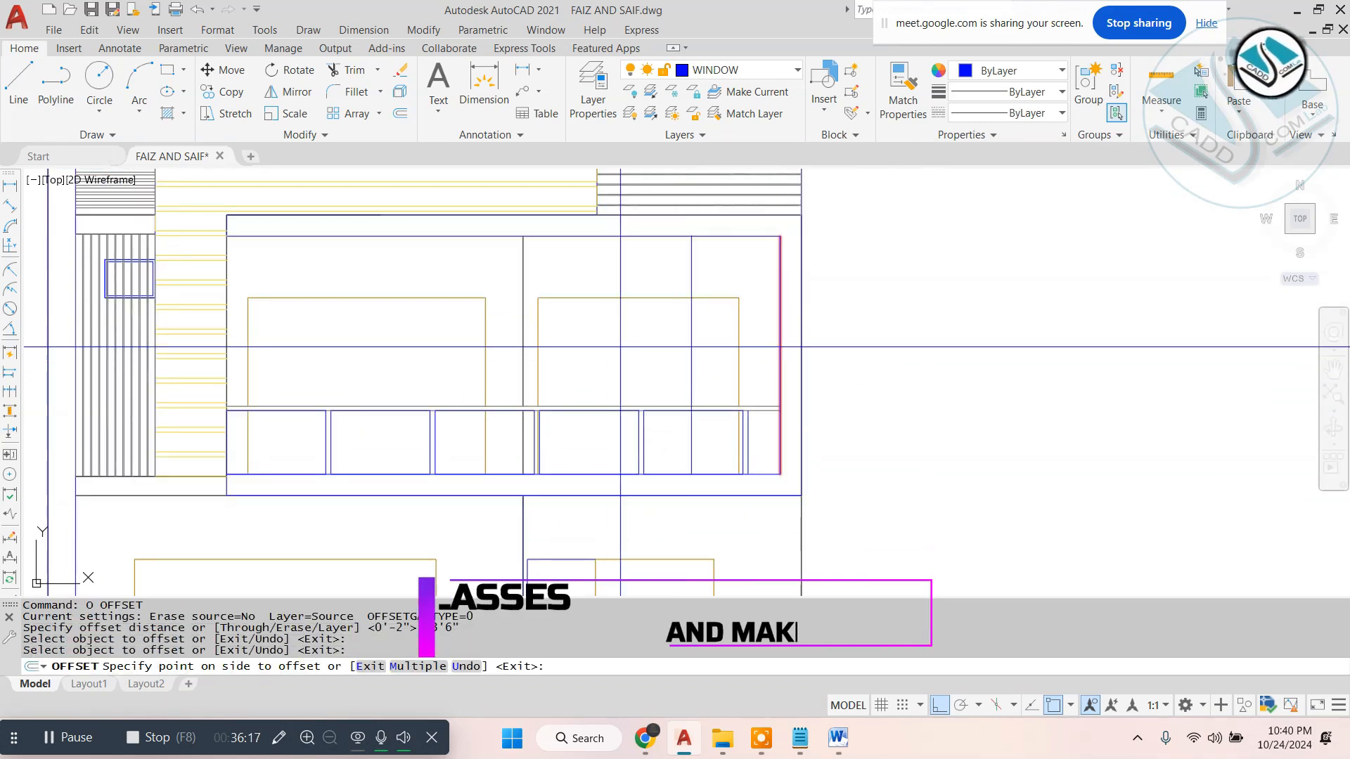
key("Escape")
key("Escape")
- Offset the balcony frame's right inner edge 5' to the left and draw a rectangle between the two lines over the opening's full height
type("o 5'")
left_click(777, 338)
left_click(670, 342)
key("Escape")
key("Escape")
type("rec")
left_click(652, 236)
left_click(780, 475)
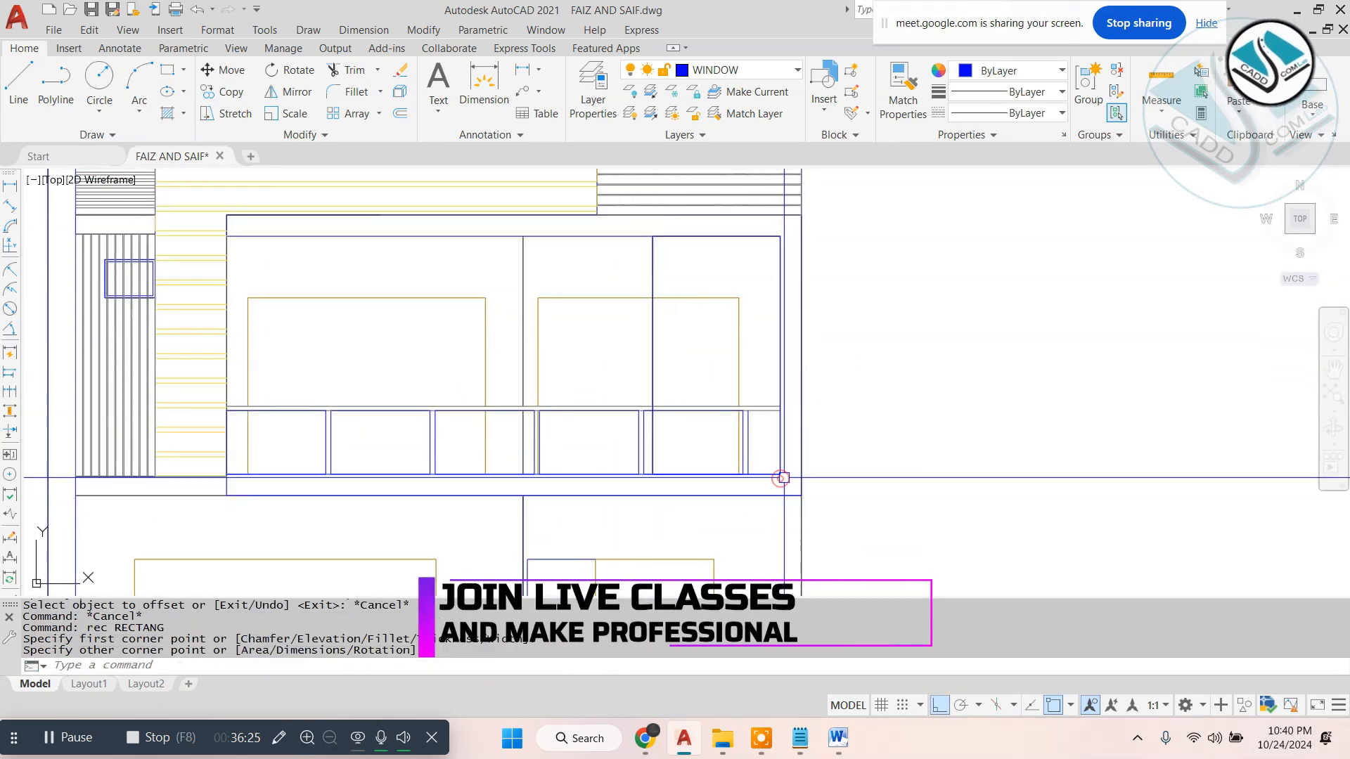
- Trim and erase the glass railing lines that cross the new rectangle at the balcony's right end
scroll(705, 441, "up", 5)
type("tr")
key("Escape")
type("e ex")
- Offset the rectangle at the balcony's right end 2" inward
scroll(734, 421, "down", 5)
type("o 2")
left_click(757, 226)
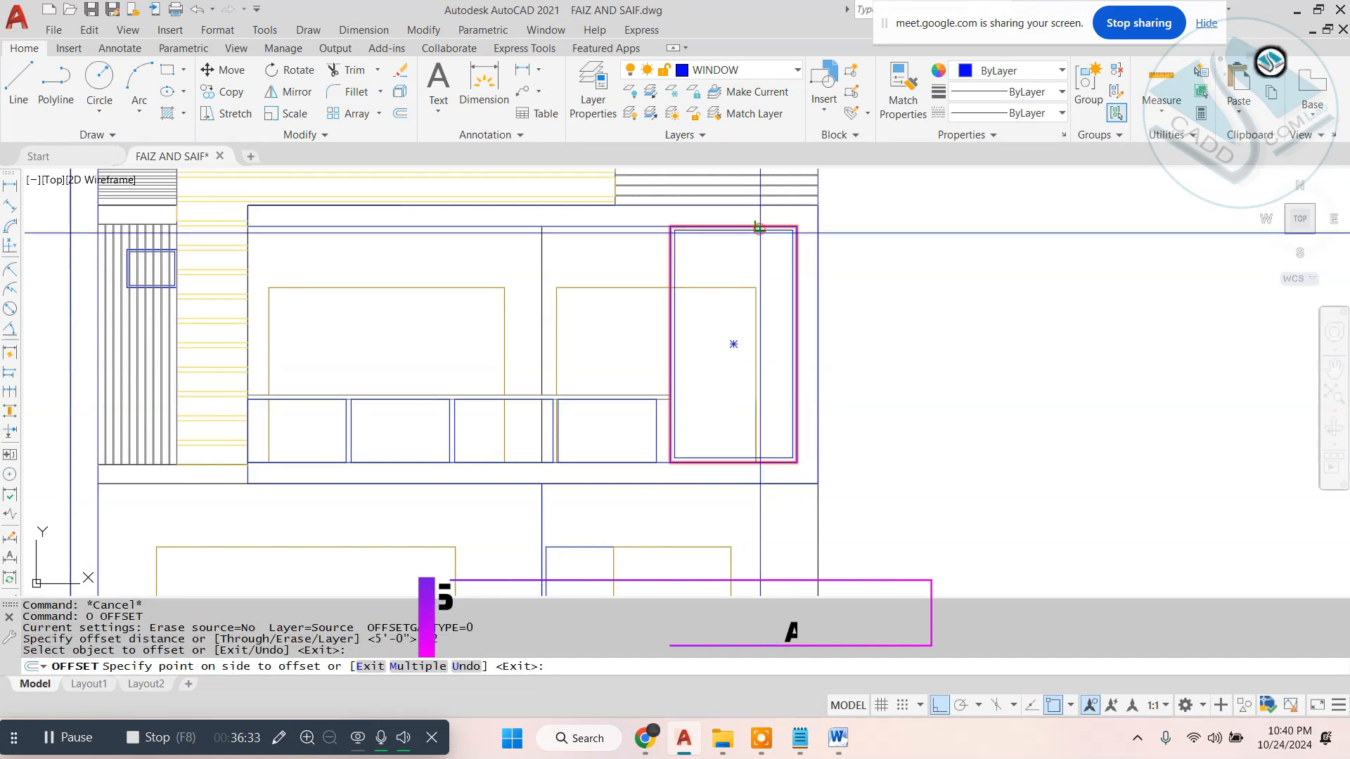
left_click(768, 339)
key("Escape")
key("Escape")
- Offset the inner rectangle of the right balcony panel a further 9" inward
type("o 6")
key("BackSpace")
type("9")
left_click(757, 230)
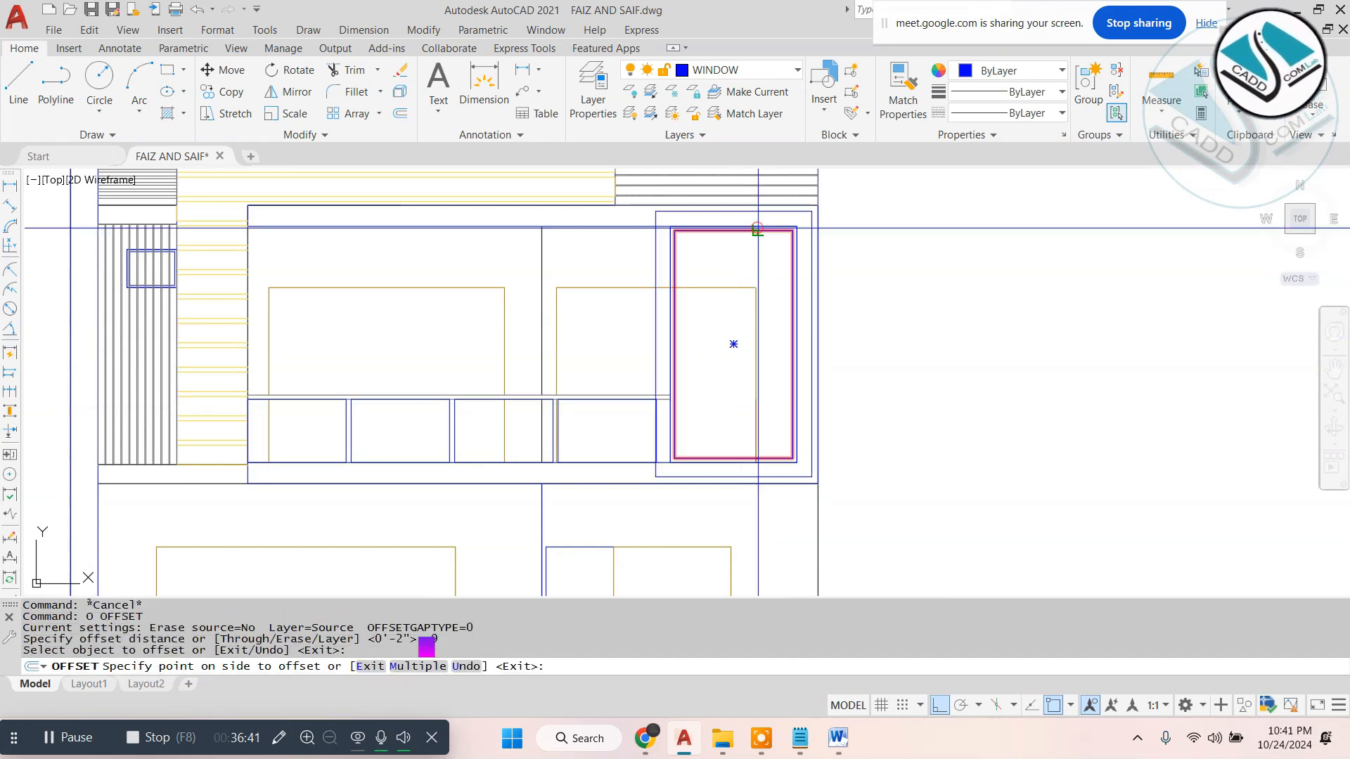
left_click(777, 357)
key("Escape")
- Trim and erase the door outline segments that run between the nested rectangles of the right balcony panel
type("tr")
scroll(690, 310, "up", 4)
left_click(647, 251)
scroll(796, 550, "up", 5)
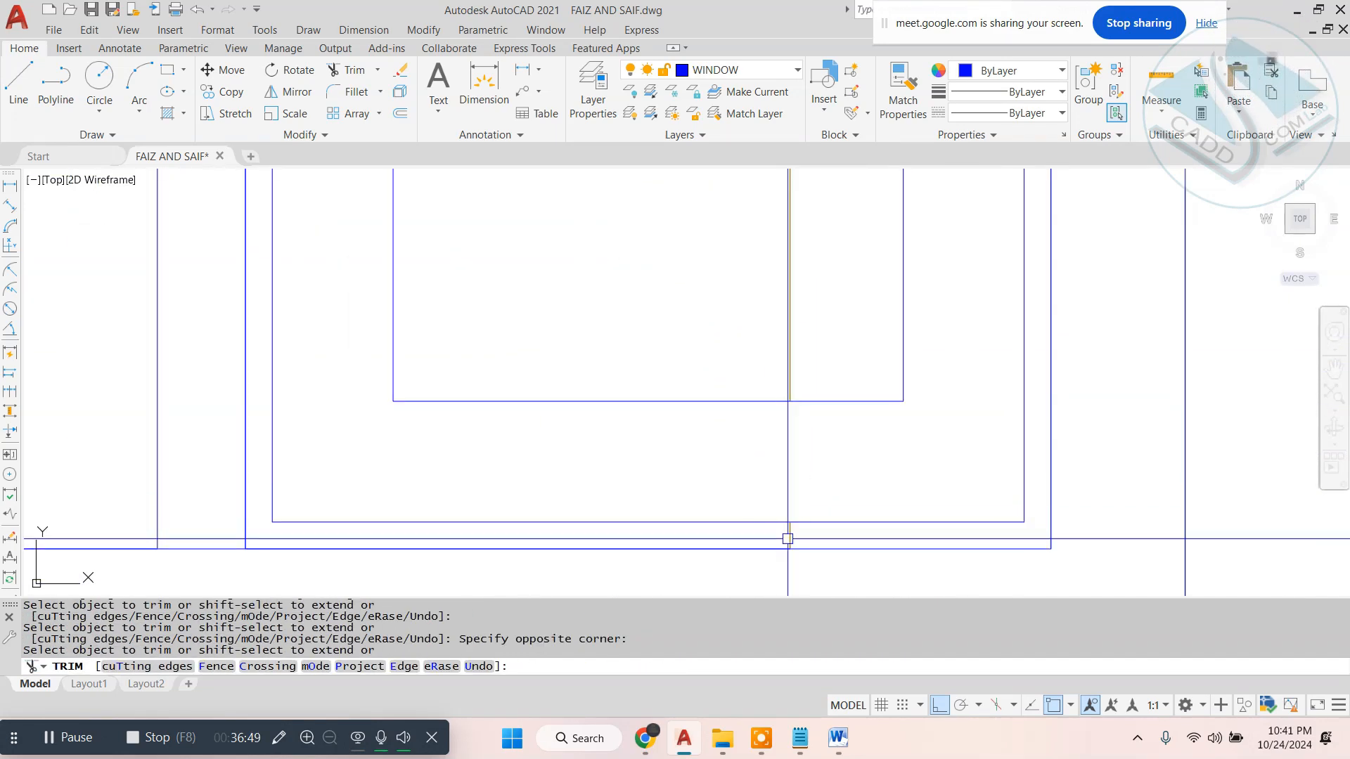
key("Escape")
left_click(789, 540)
type("e")
left_click(733, 518)
type("e")
scroll(715, 559, "down", 5)
- Hatch the innermost rectangle of the right balcony panel with the NET3 pattern, including the area inside the door outline
type("h")
left_click(398, 117)
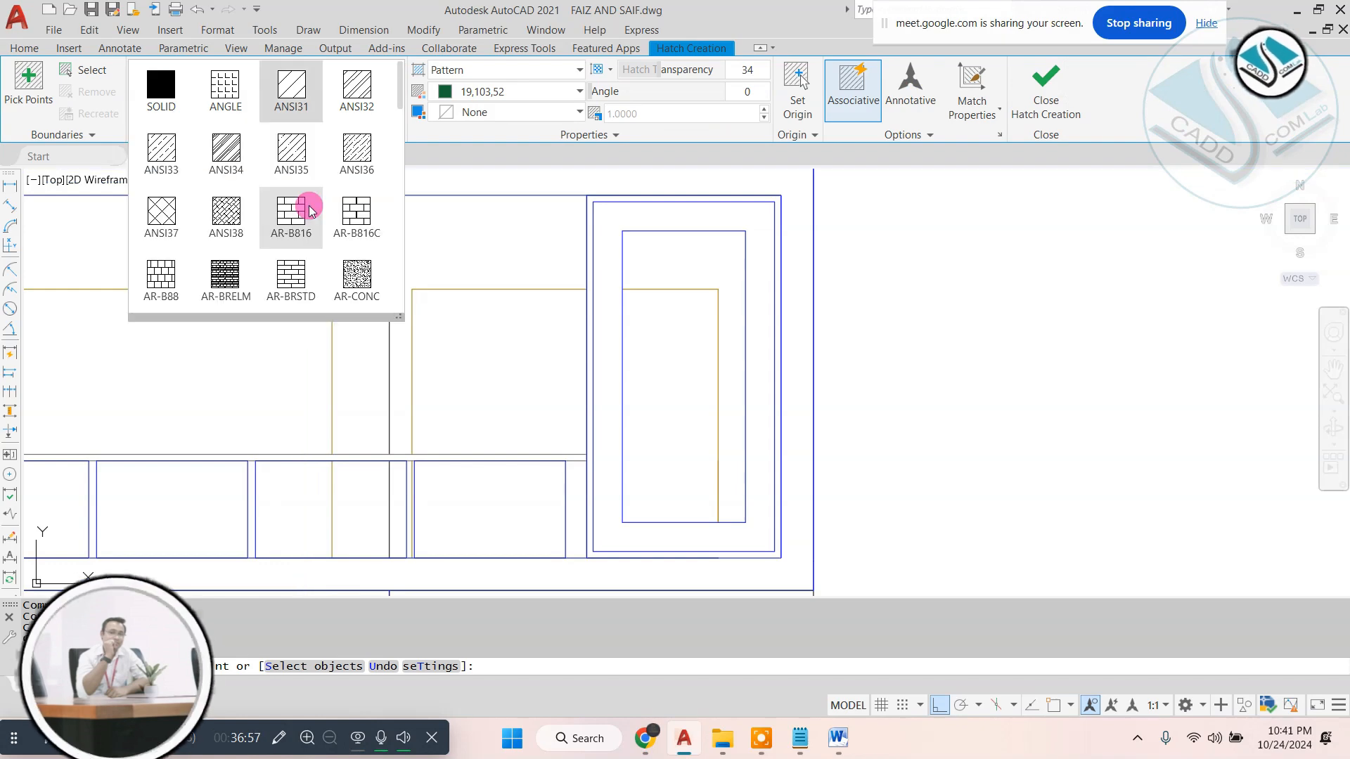
scroll(301, 211, "down", 10)
scroll(301, 231, "down", 8)
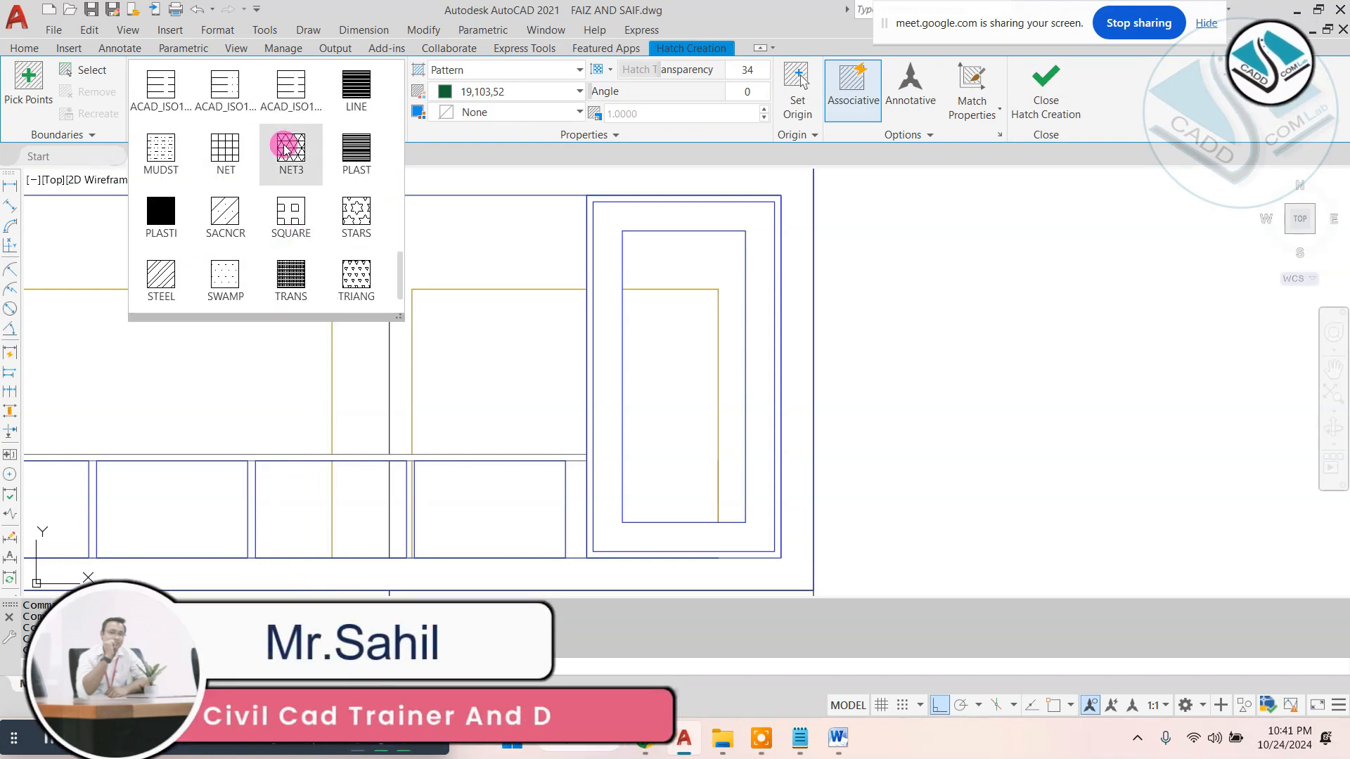
left_click(288, 145)
left_click(705, 260)
left_click(692, 313)
- Set the panel hatch's colour to 99,100,102 and its scale to 30, and finish the hatch
left_click(500, 91)
left_click(492, 277)
left_click_drag(643, 114, 588, 114)
type("30")
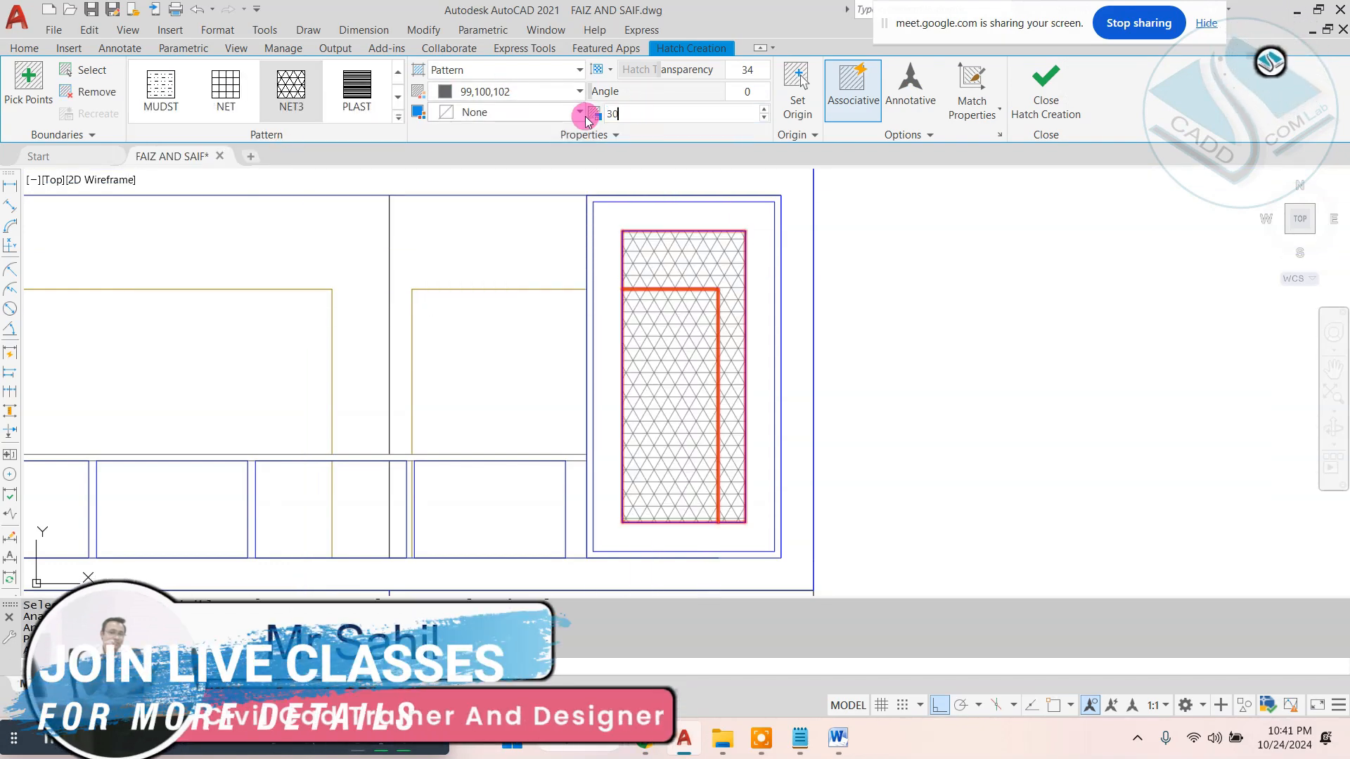
key("Return")
key("Return")
- Draw a thin horizontal strip rectangle across the upper part of the ground-floor wall, from the left frame to the partition
scroll(752, 358, "down", 6)
scroll(164, 391, "up", 6)
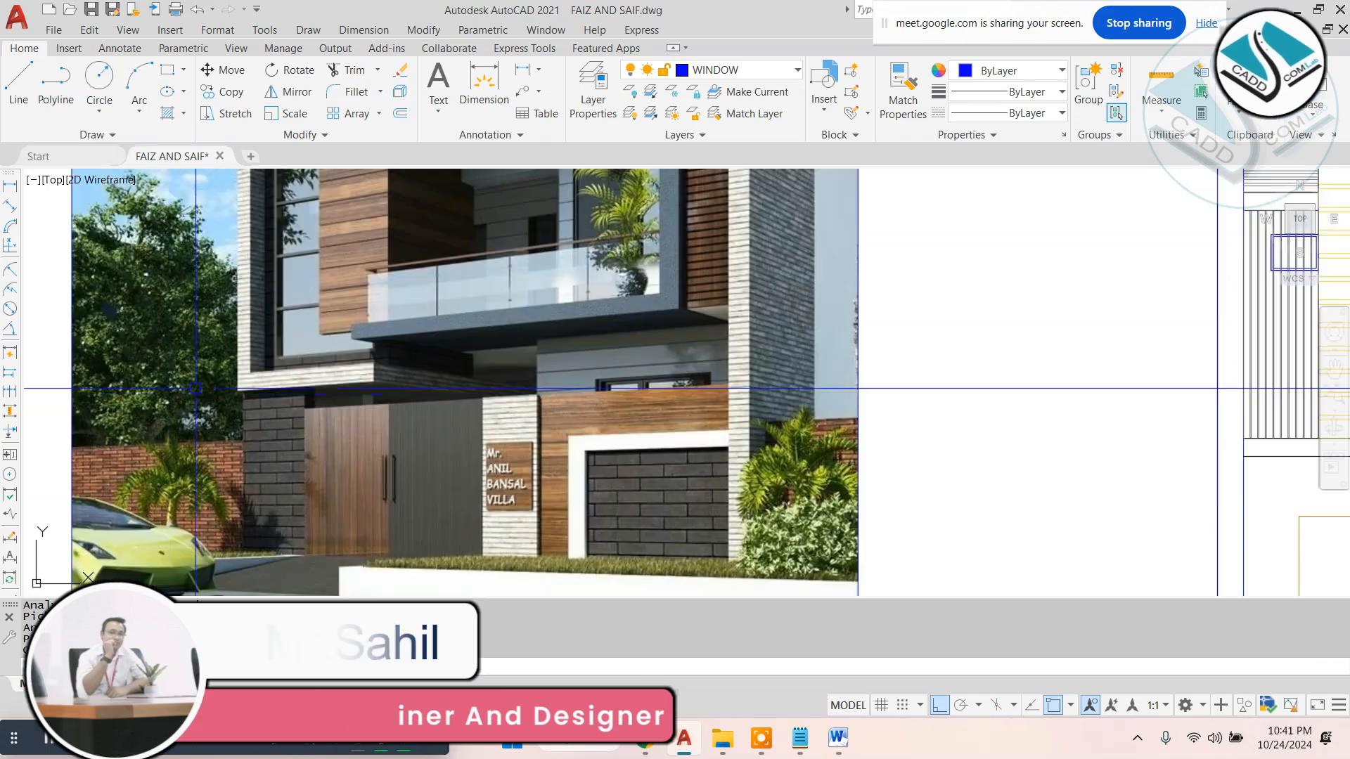
scroll(400, 383, "down", 4)
scroll(1006, 465, "up", 2)
middle_click_drag(1006, 465, 656, 403)
scroll(523, 347, "up", 2)
key("F8")
type("rec")
key("Return")
left_click(523, 346)
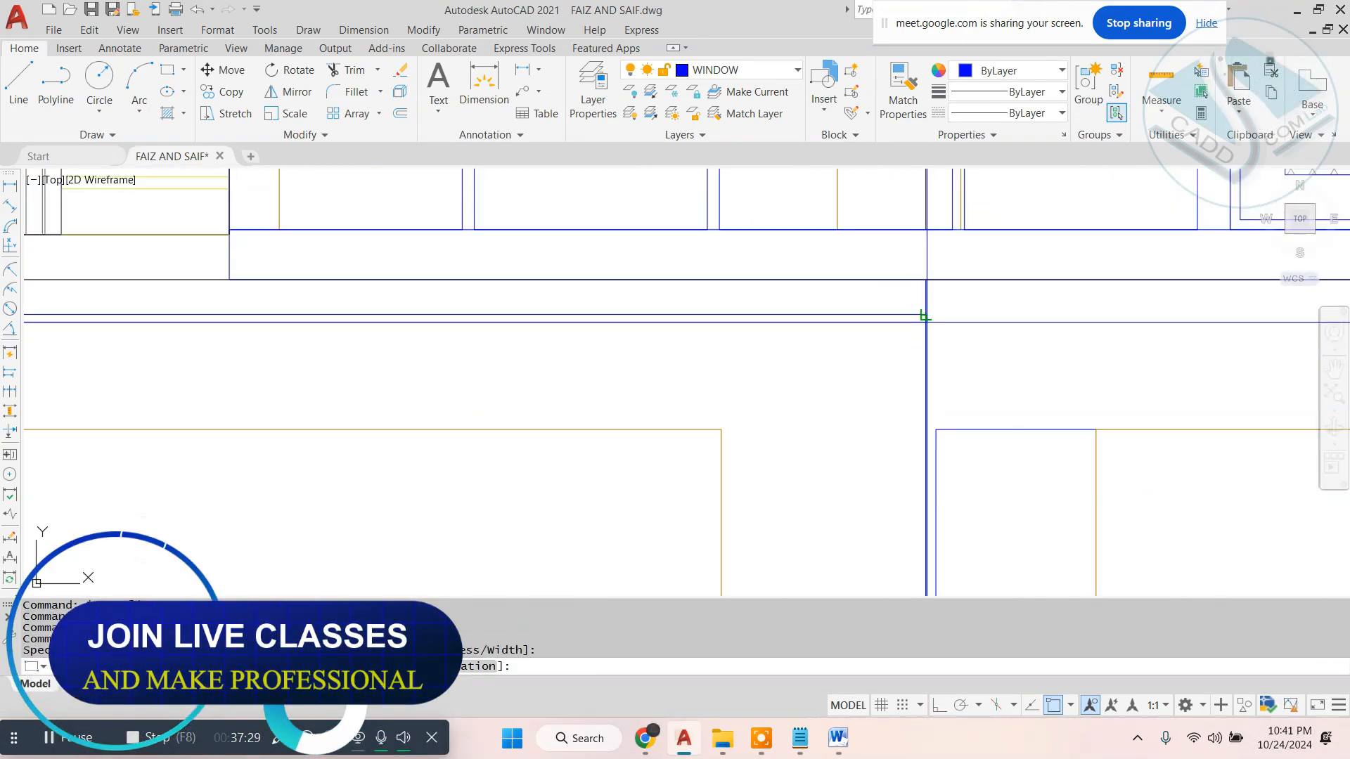
left_click(925, 317)
left_click(824, 317)
key("Escape")
- Copy the thin strip as an array of 25 items fitted down the height of the left ground-floor wall
scroll(566, 314, "down", 4)
left_click(561, 311)
type("co")
key("Return")
scroll(453, 321, "up", 6)
left_click(368, 280)
type("ar ")
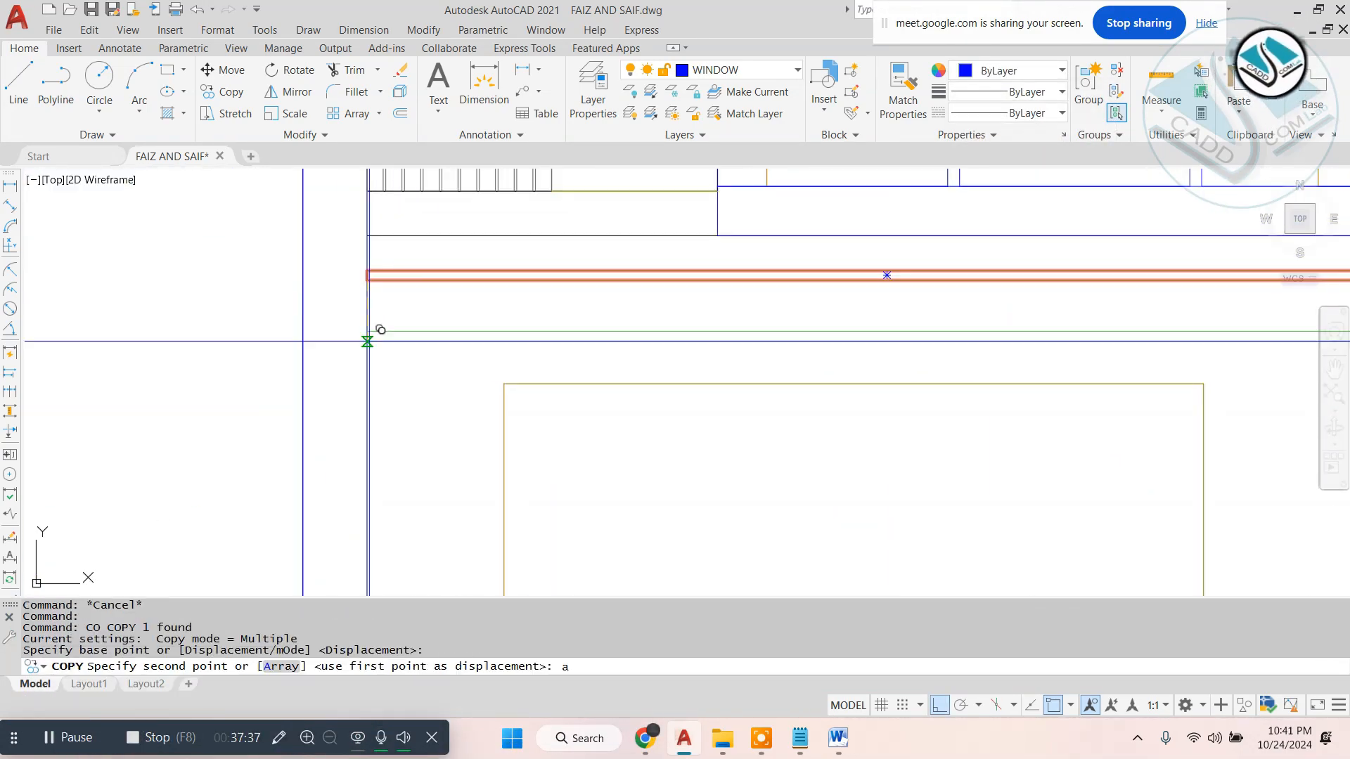
type("25 f")
middle_click_drag(386, 473, 385, 217)
left_click(364, 542)
scroll(398, 500, "down", 4)
key("Escape")
- Try to trim the cladding strips inside the large ground-floor opening
type("tr")
scroll(436, 370, "up", 9)
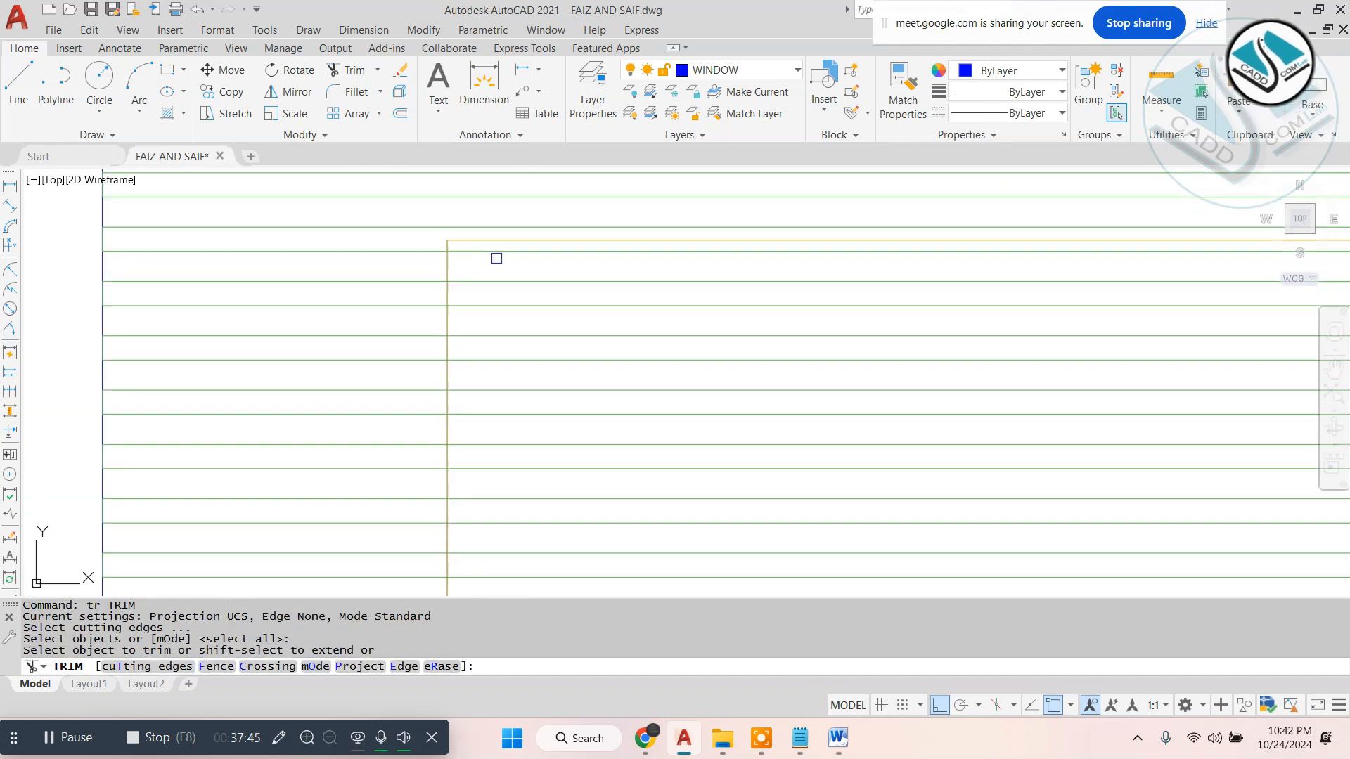
left_click(497, 263)
left_click(594, 295)
left_click(434, 474)
scroll(434, 478, "down", 4)
key("ctrl+z")
key("Escape")
key("Escape")
- Trim away all cladding strip lines inside the large ground-floor opening
scroll(676, 282, "down", 4)
type("tr")
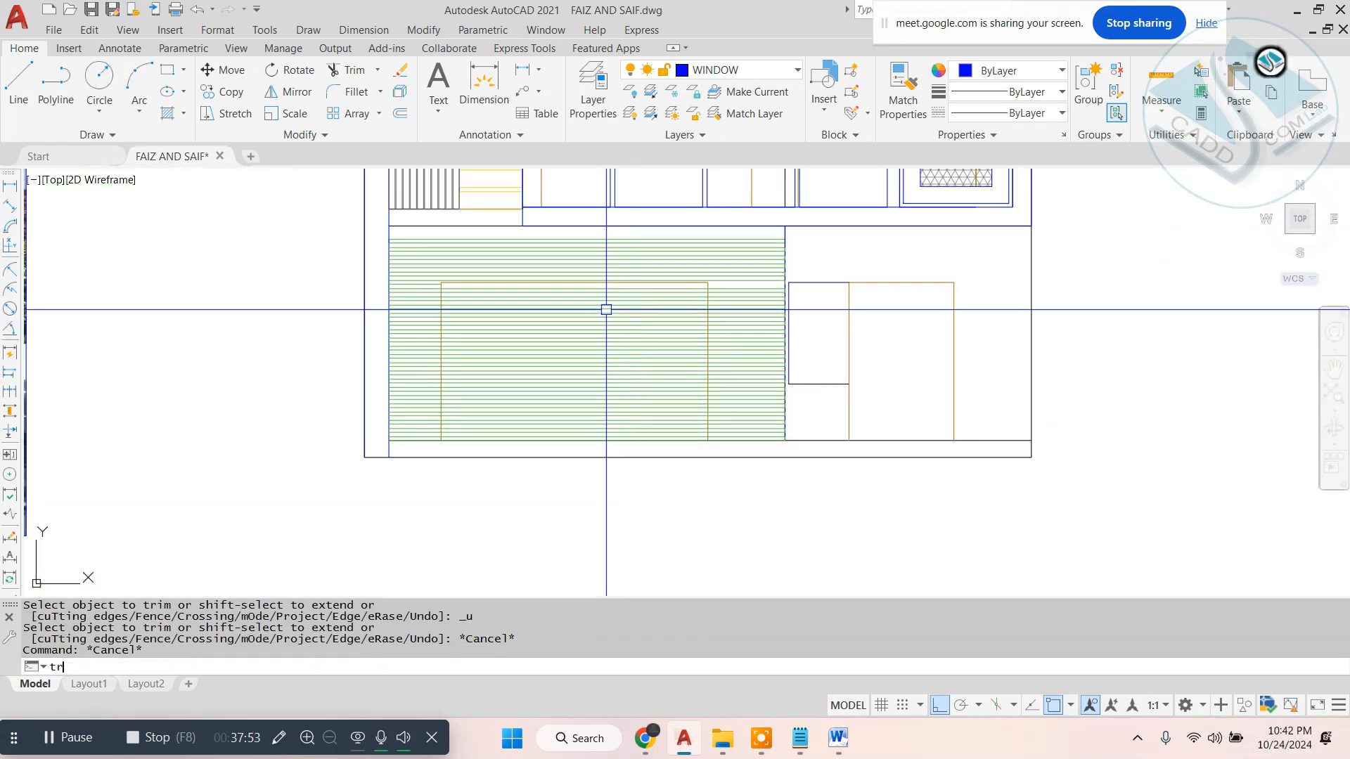
left_click(593, 293)
left_click(596, 298)
left_click(562, 381)
left_click(612, 341)
left_click(549, 433)
scroll(695, 371, "up", 2)
key("Escape")
key("Escape")
- Examine the developed elevation beside its 3D reference image, along with the next reference images and blank elevations
scroll(834, 394, "down", 4)
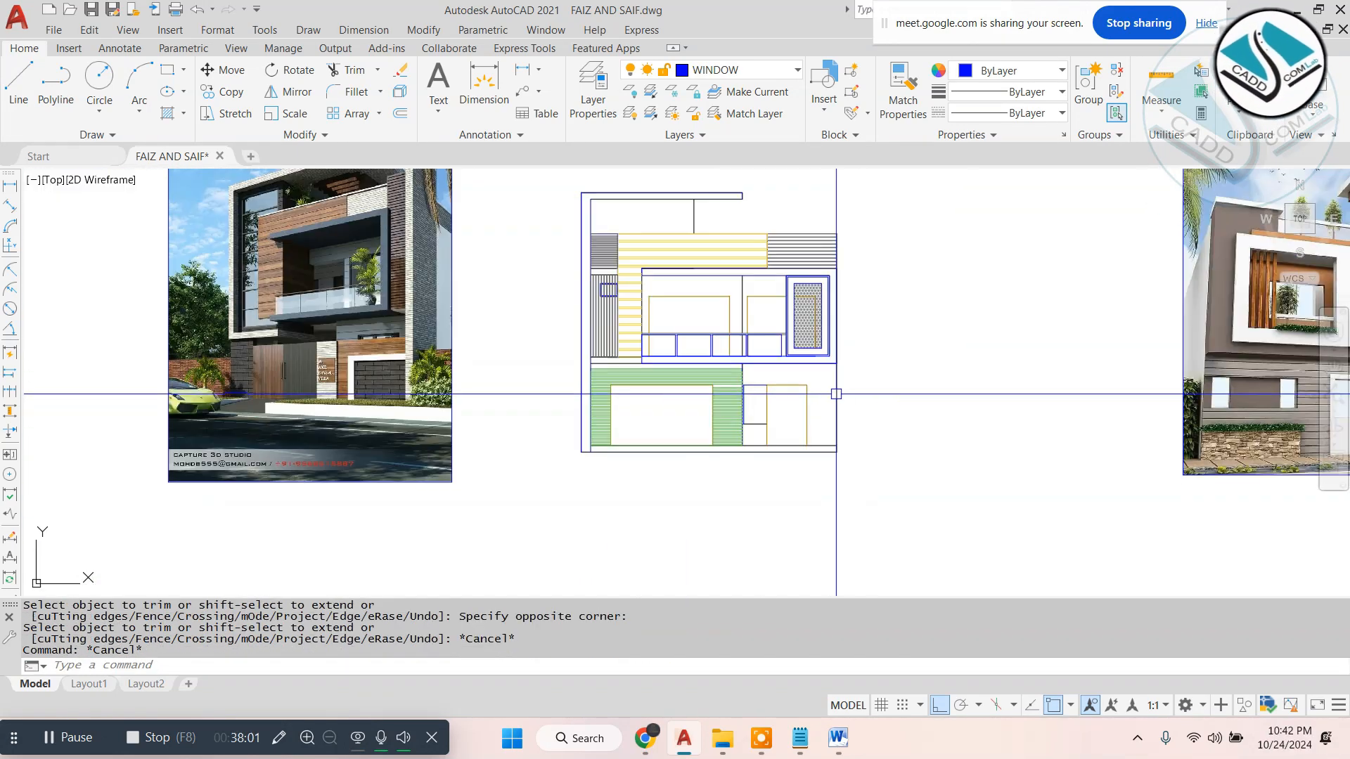
scroll(689, 318, "up", 2)
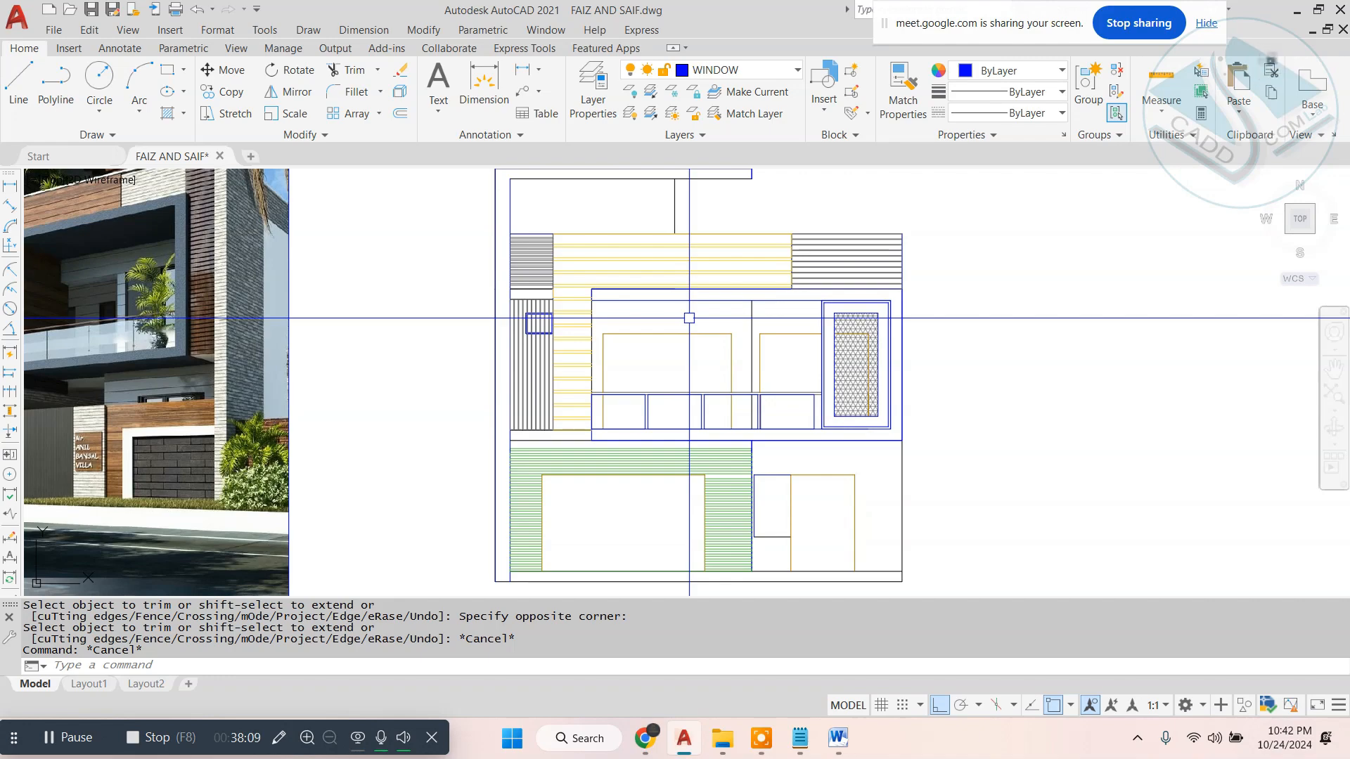
key("Escape")
scroll(689, 317, "down", 4)
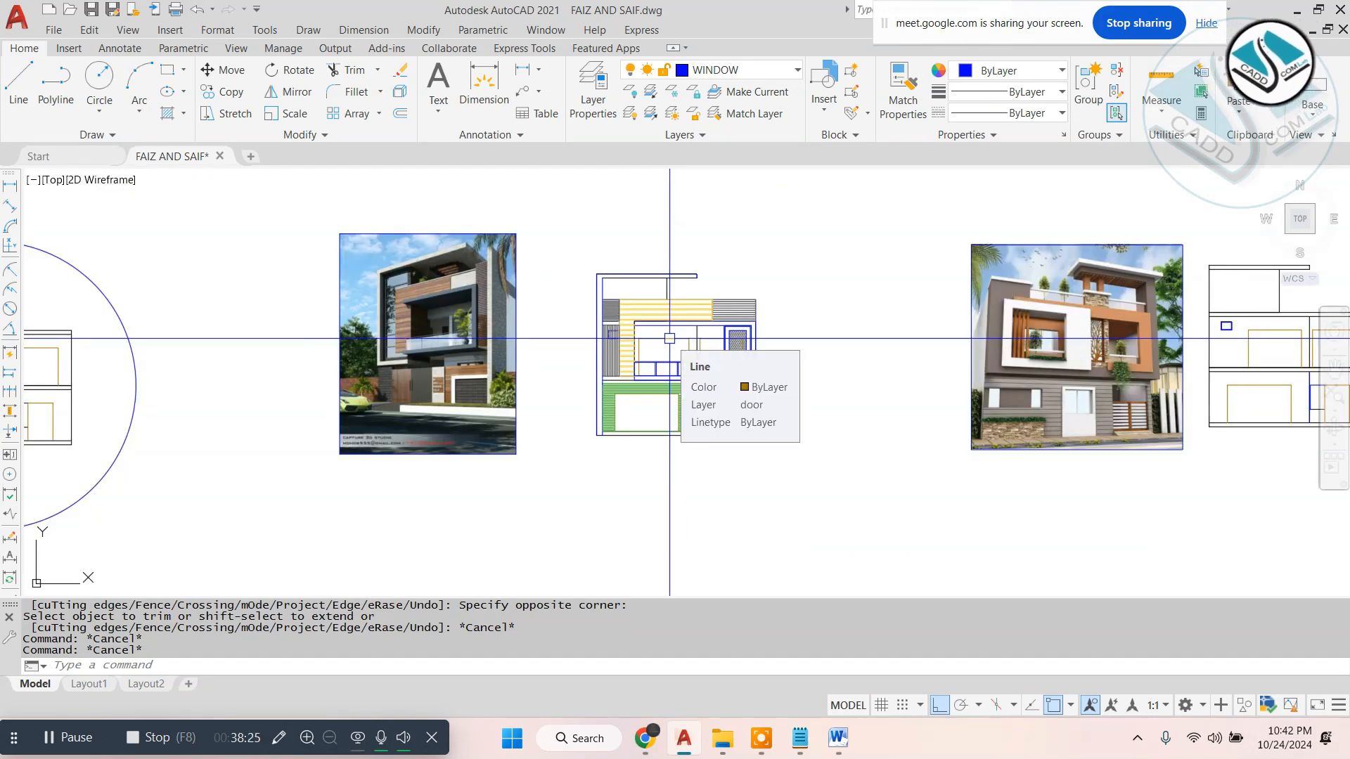
key("Escape")
scroll(778, 341, "down", 3)
scroll(659, 391, "up", 4)
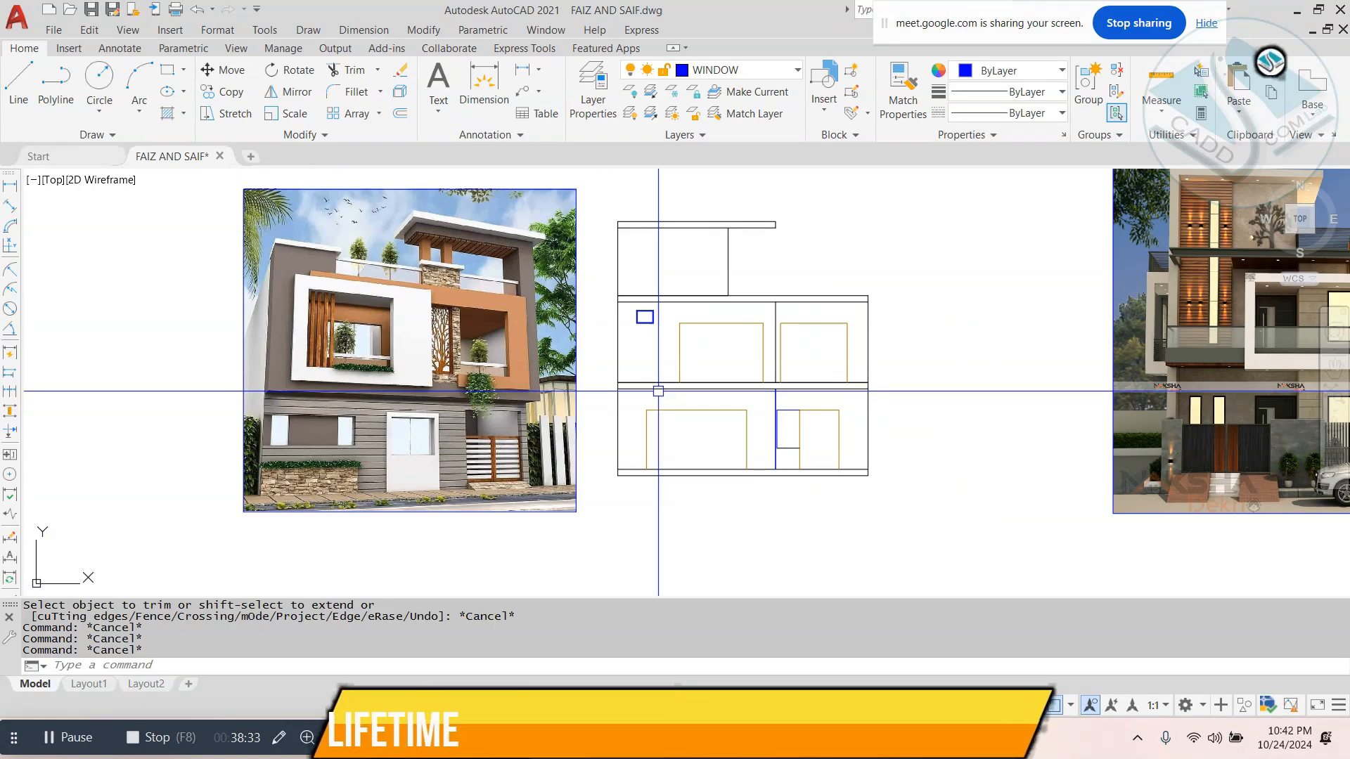
scroll(658, 391, "down", 5)
scroll(1012, 347, "up", 5)
scroll(1013, 347, "down", 4)
scroll(241, 362, "up", 6)
middle_click_drag(242, 362, 493, 351)
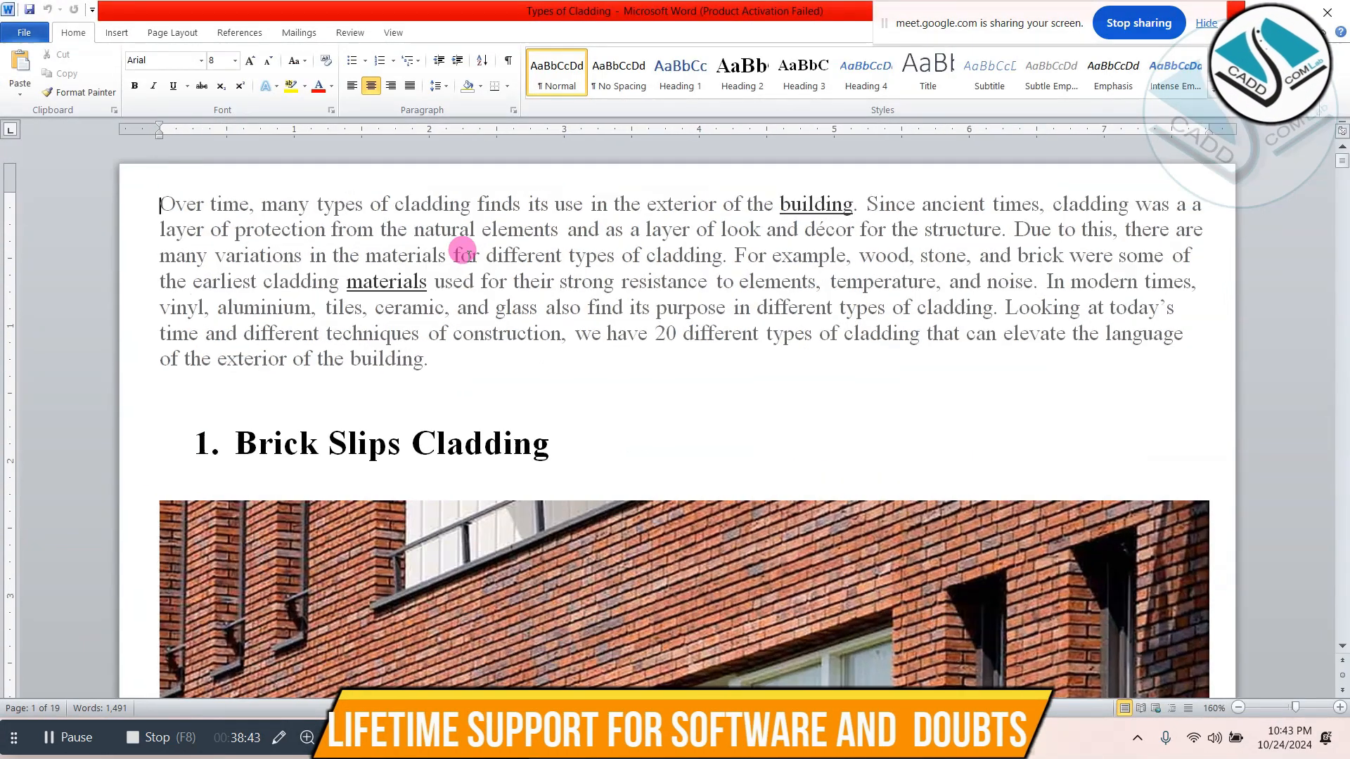
- Switch to Notepad, replace the note with "1-cladding-" and enclose the word with its trailing dash in parentheses
key("ctrl+a")
type("1-(cladding- ")
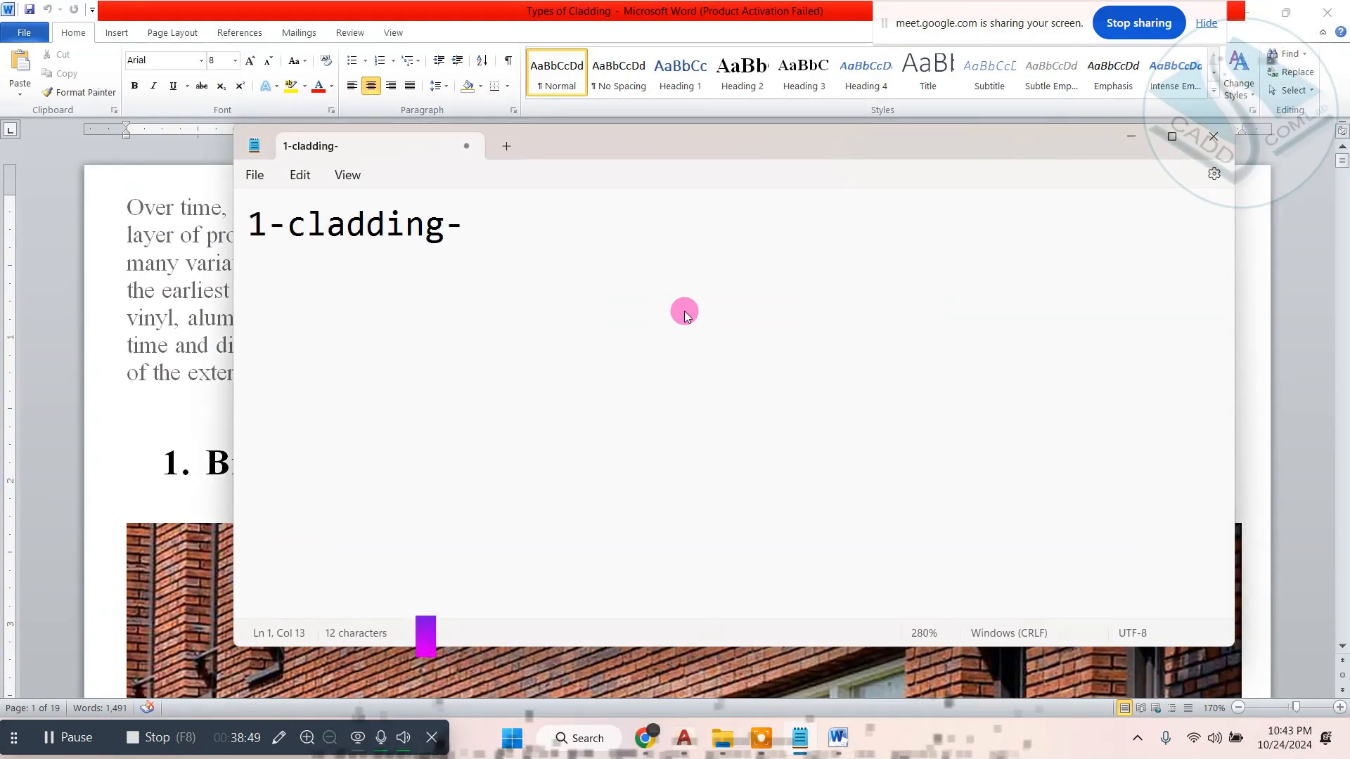
type(")")
left_click(286, 223)
type("(")
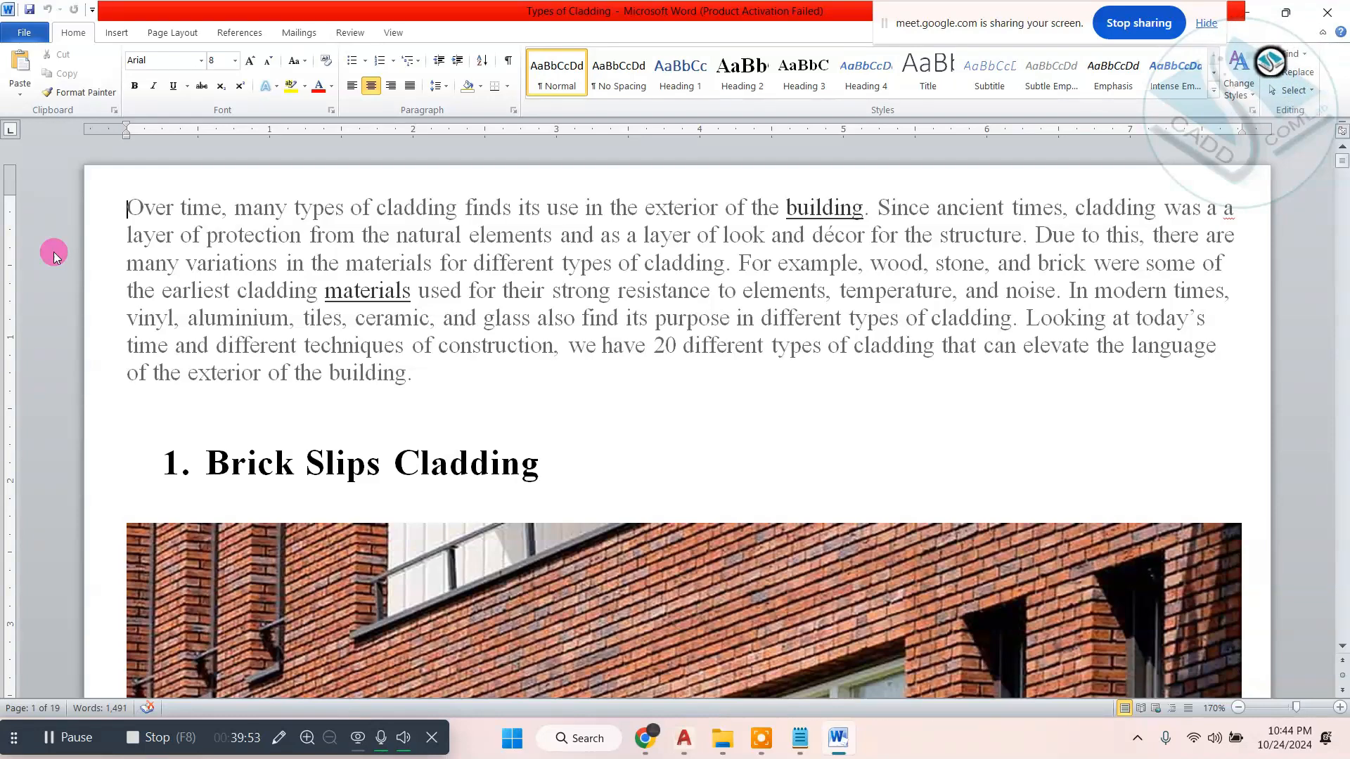
- Switch to the Types of Cladding document in Word and examine the brick slips, aluminium, stone and perforated cladding entries
scroll(57, 399, "down", 5)
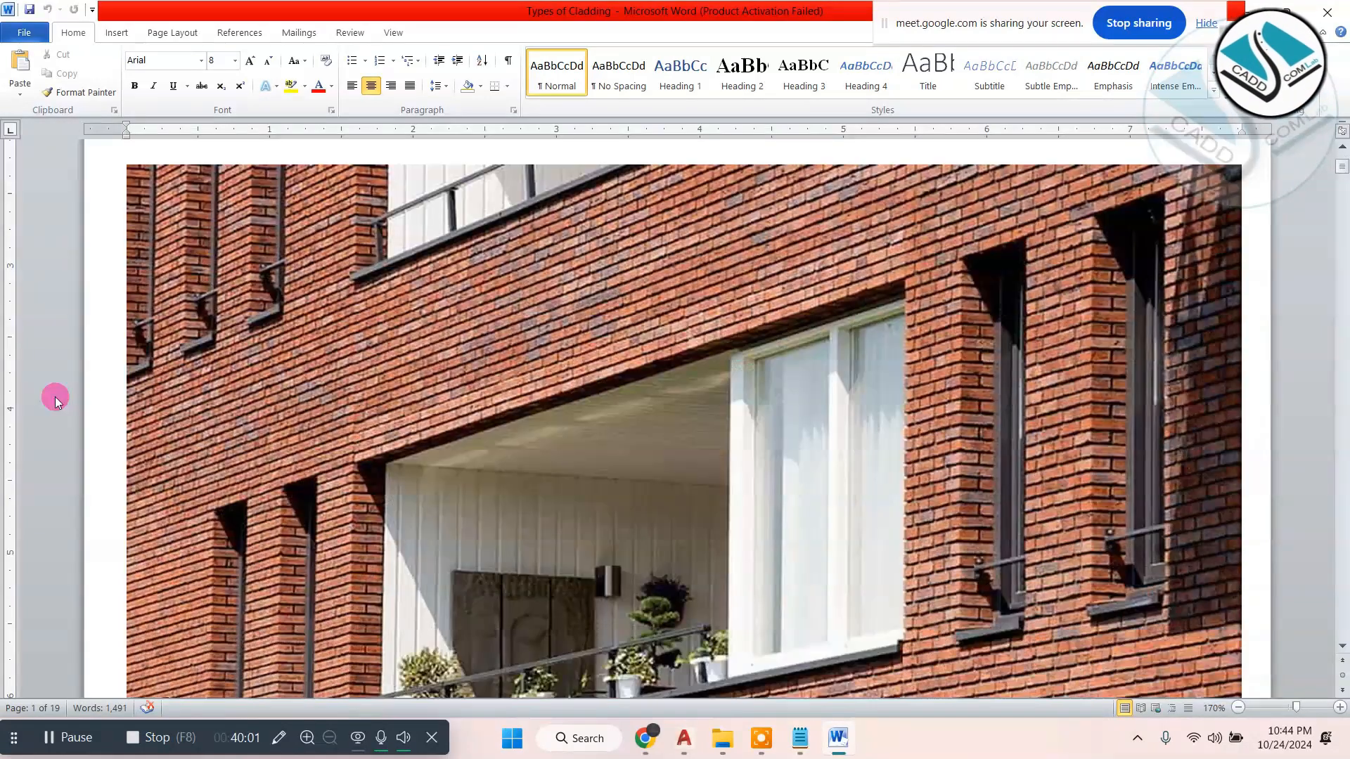
scroll(620, 420, "down", 20)
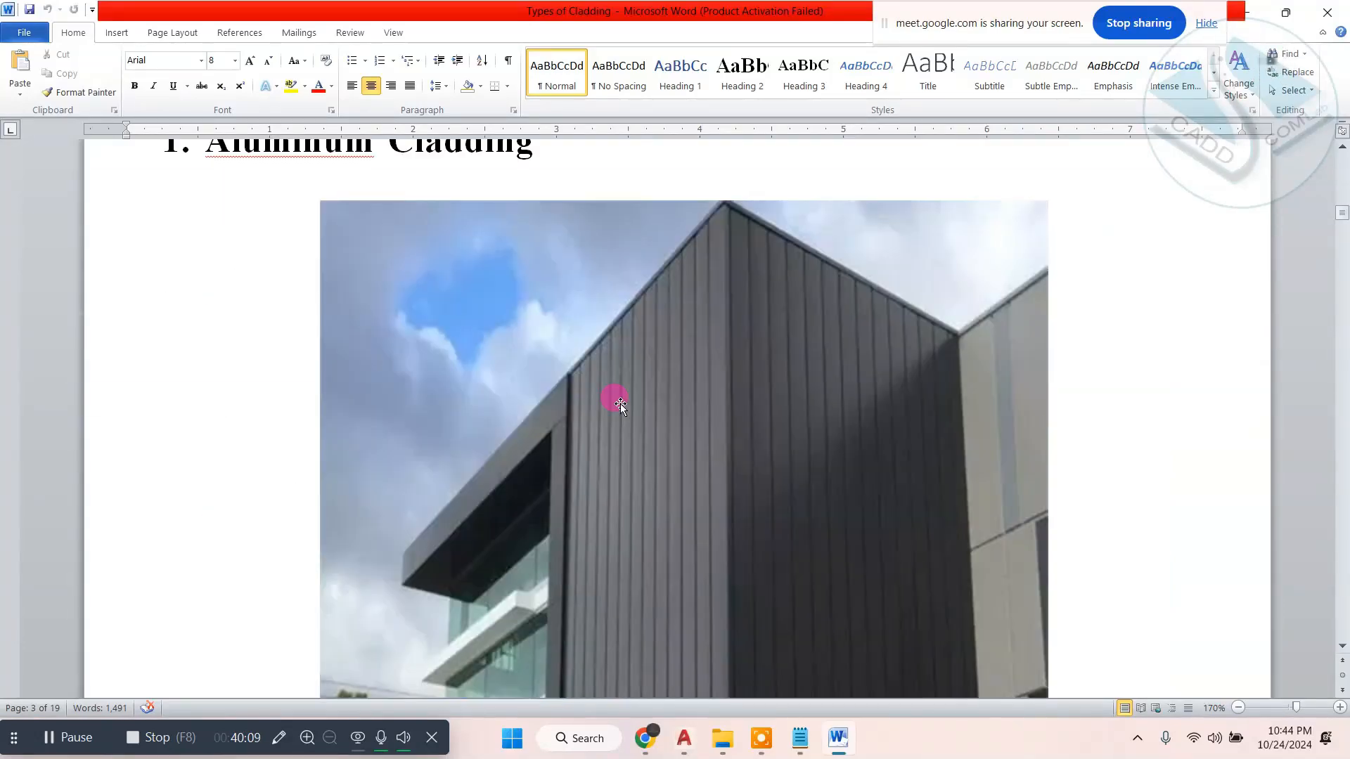
double_click(105, 205)
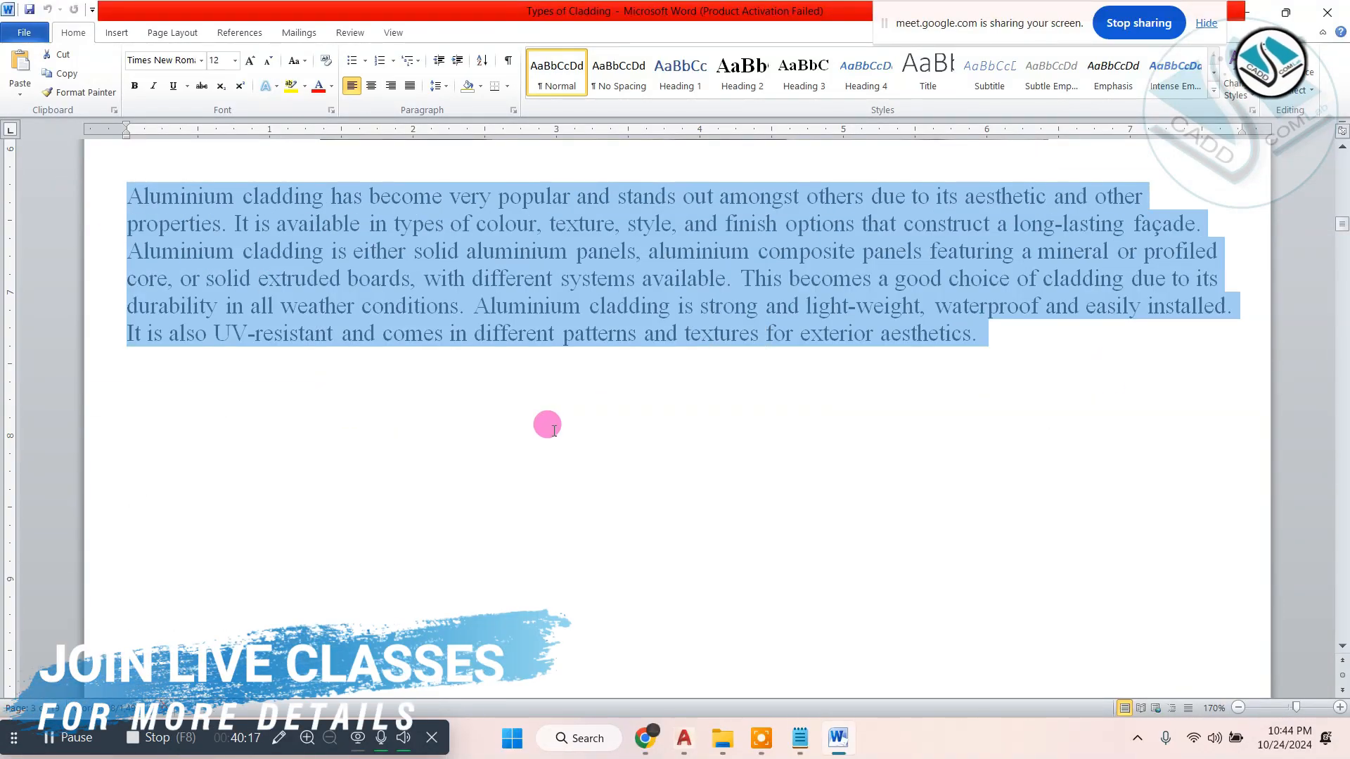
scroll(554, 430, "down", 10)
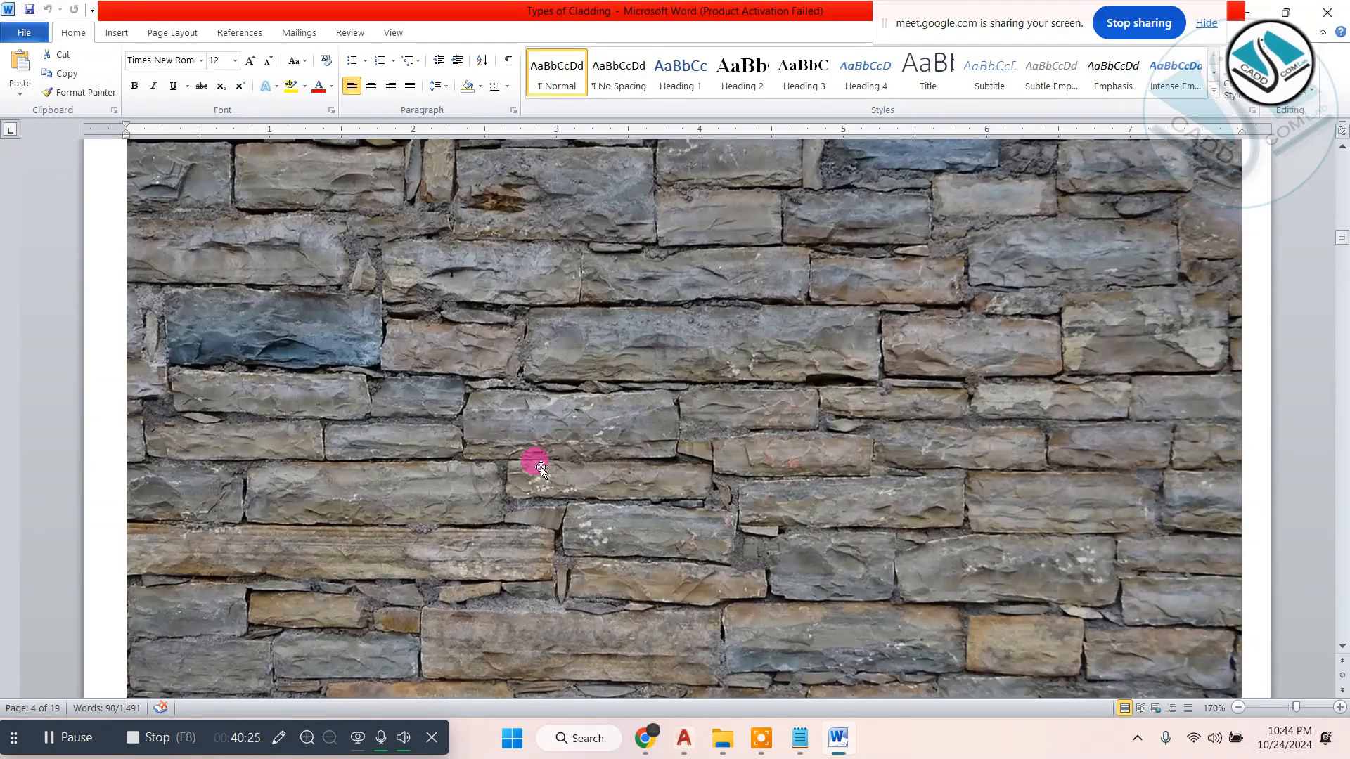
scroll(713, 422, "down", 15)
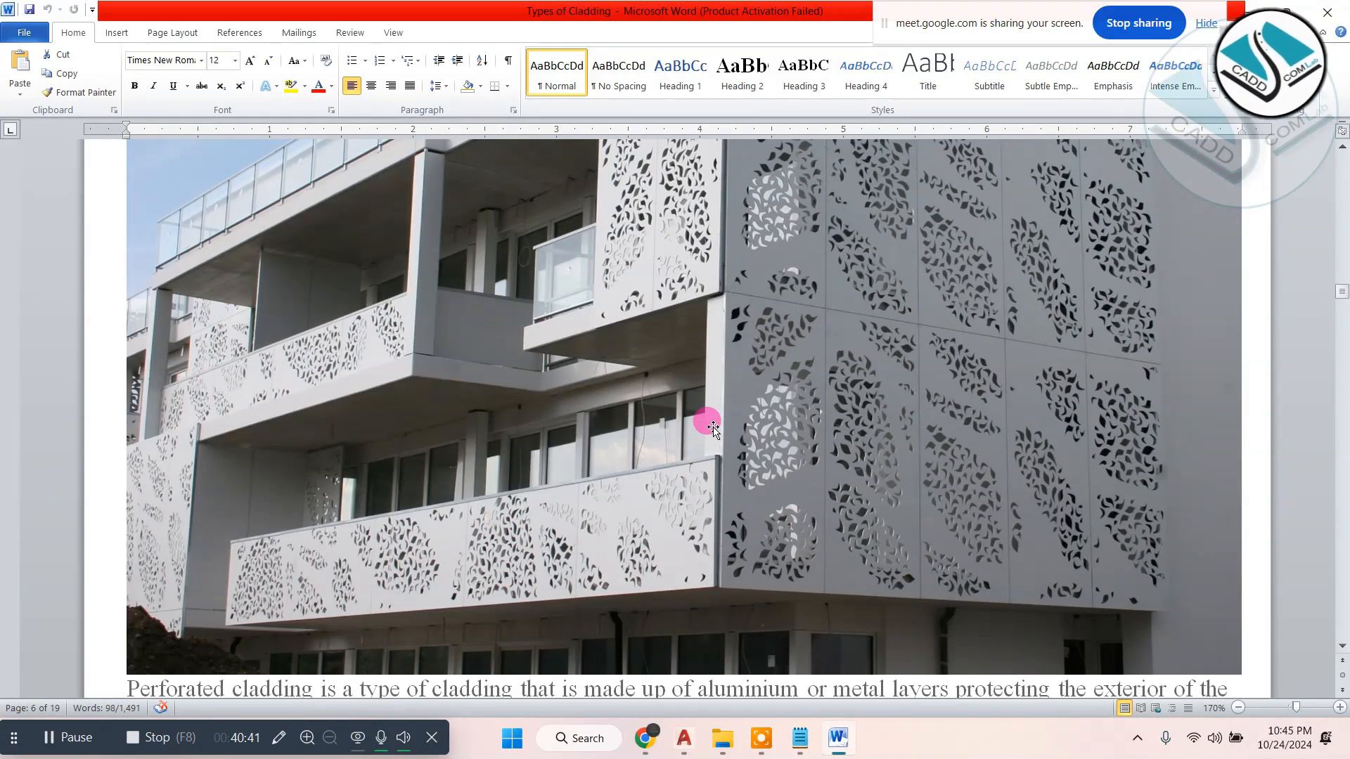
scroll(703, 436, "down", 5)
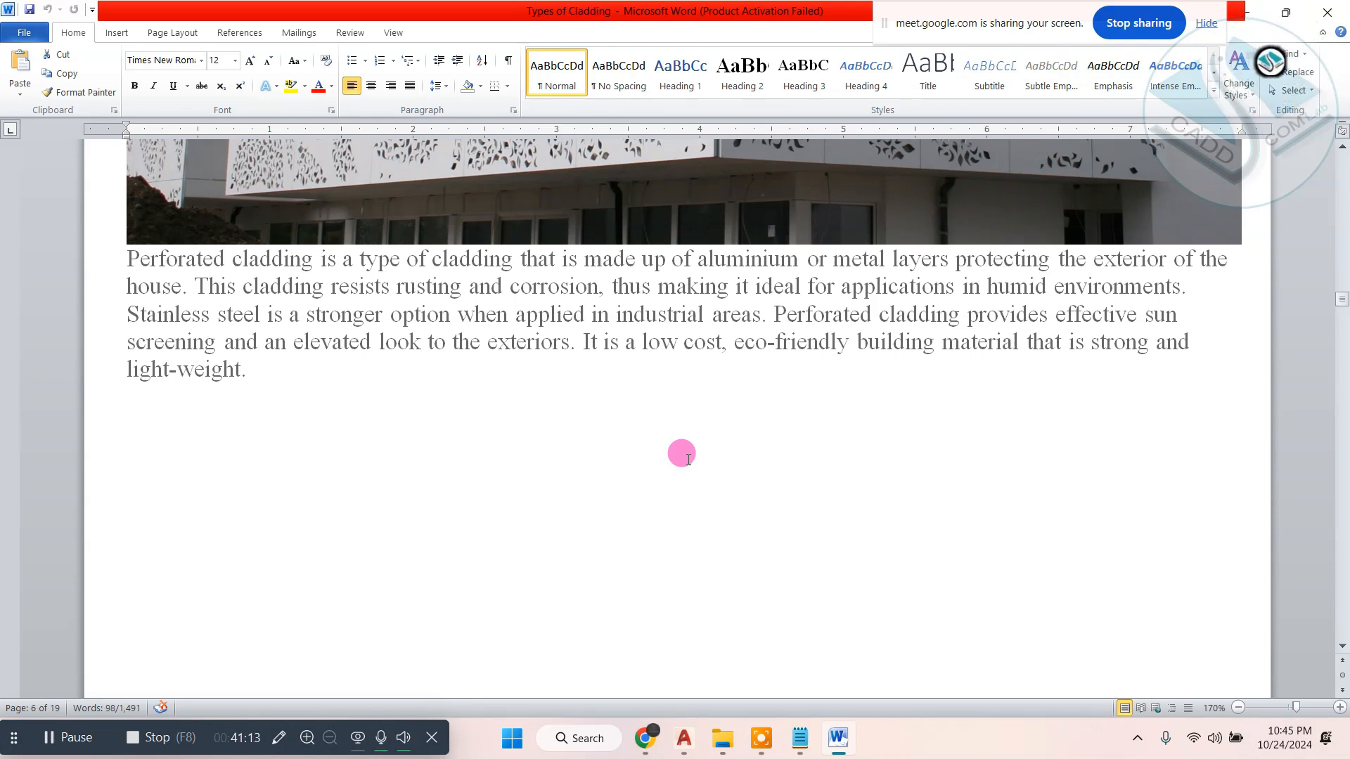
left_click_drag(687, 460, 71, 285)
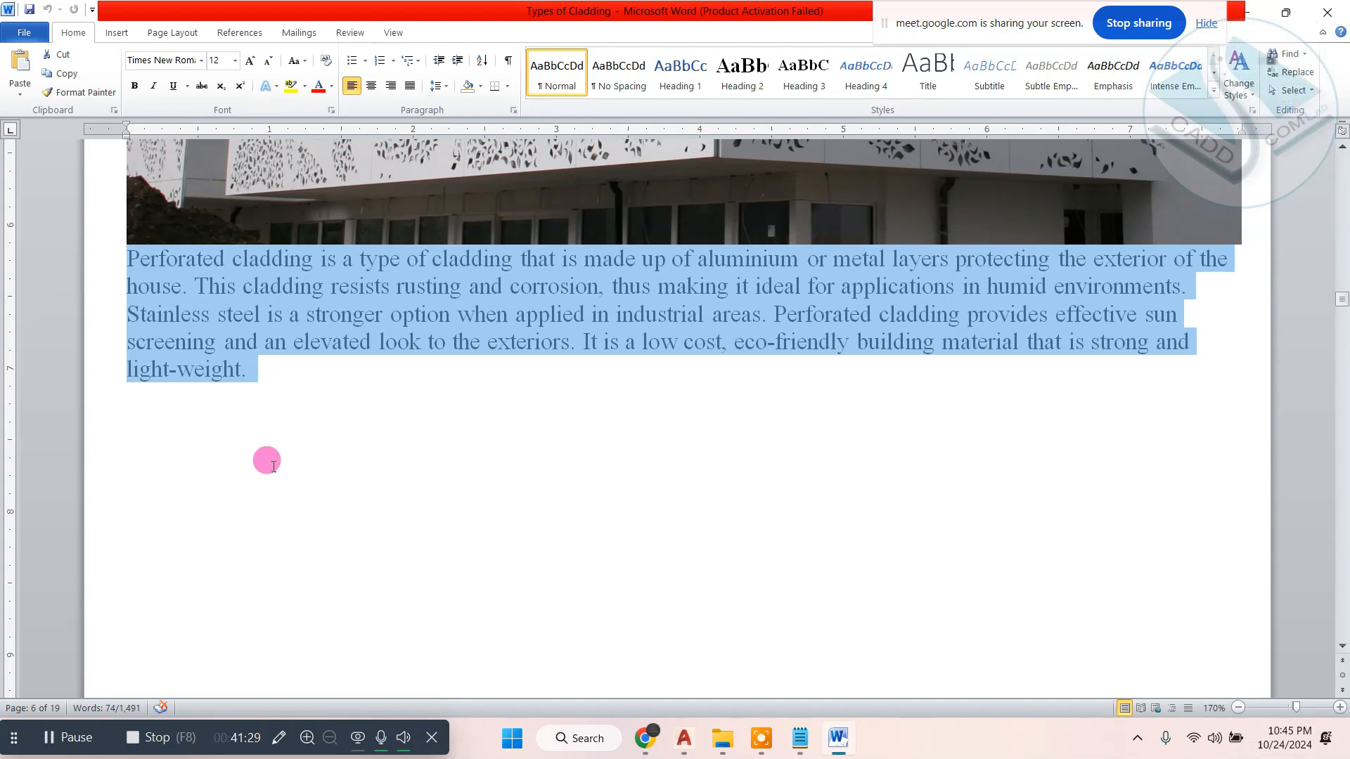
scroll(274, 467, "up", 6)
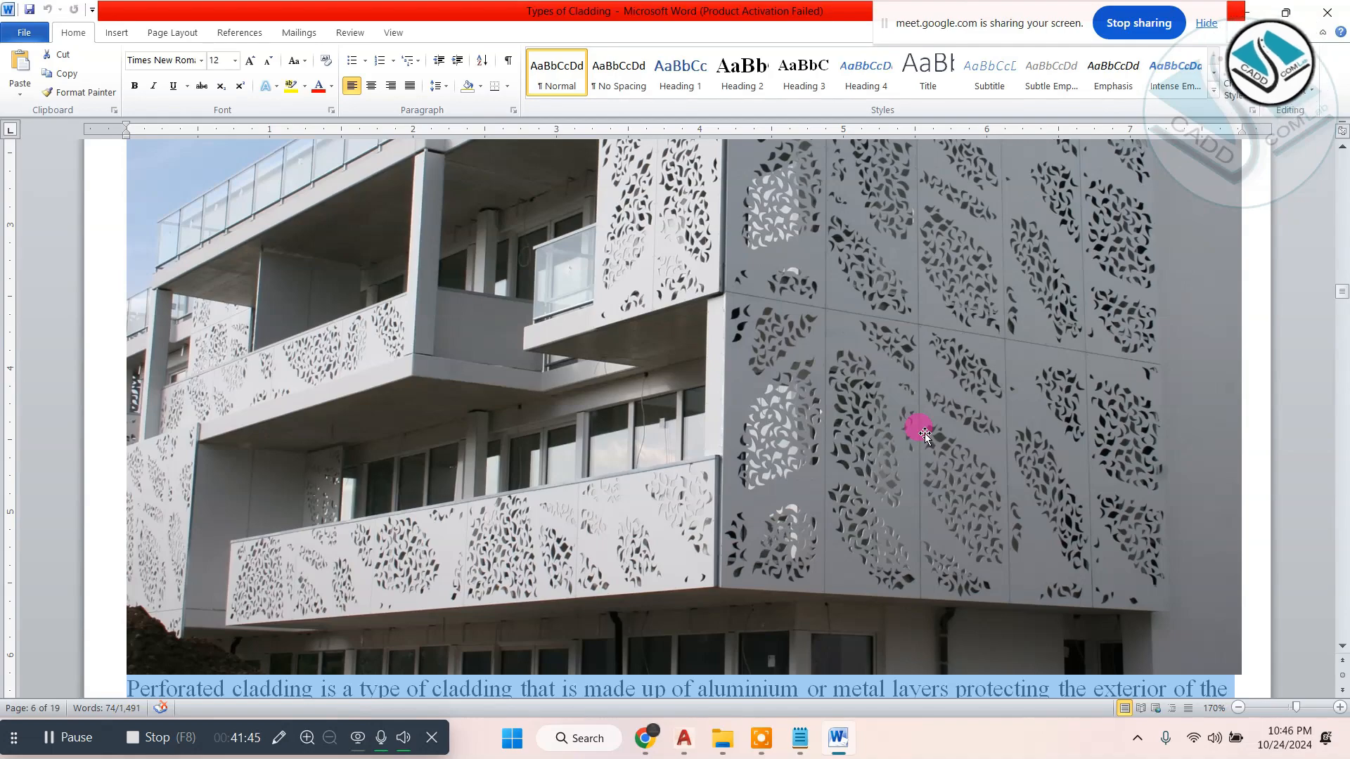
- Examine the terracotta, glass, concrete and stone cladding entries through the end of the Types of Cladding document and close it
scroll(926, 433, "down", 20)
scroll(858, 402, "down", 20)
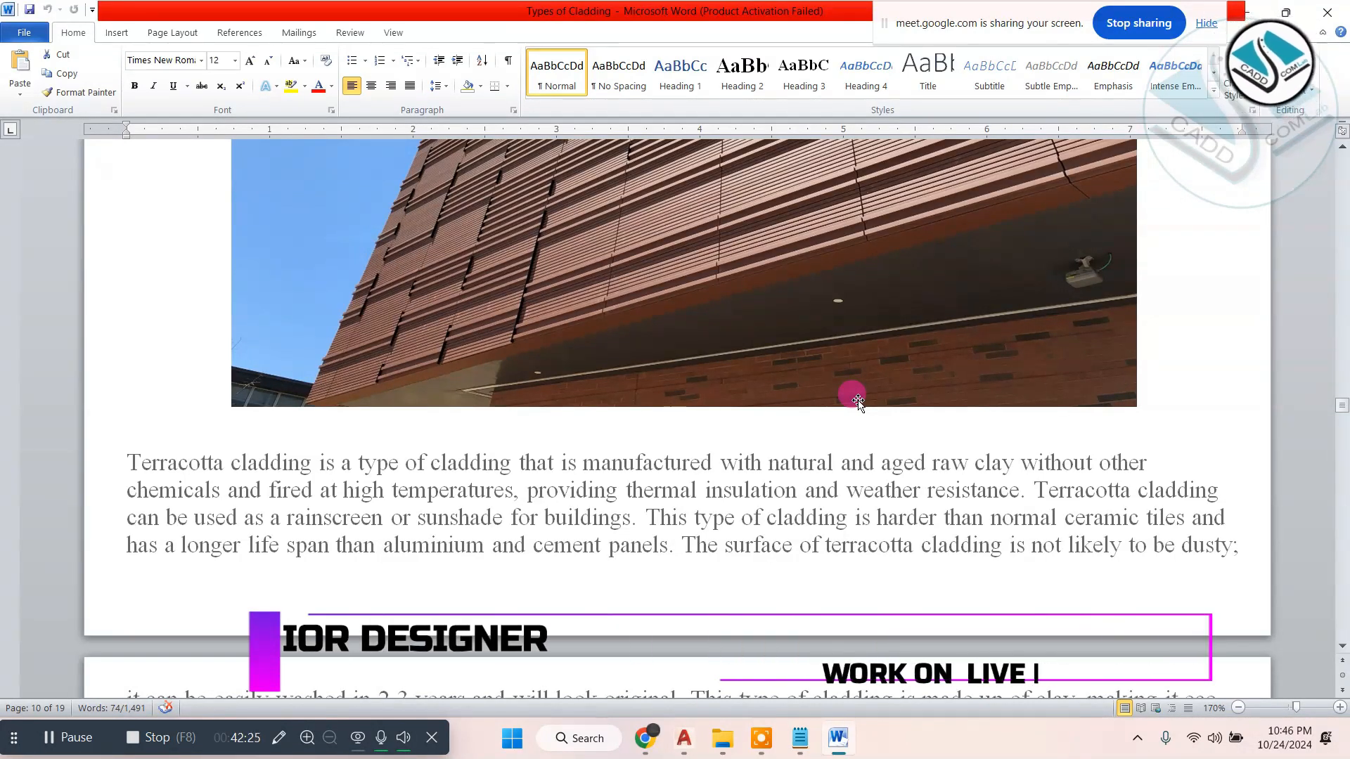
scroll(854, 404, "down", 20)
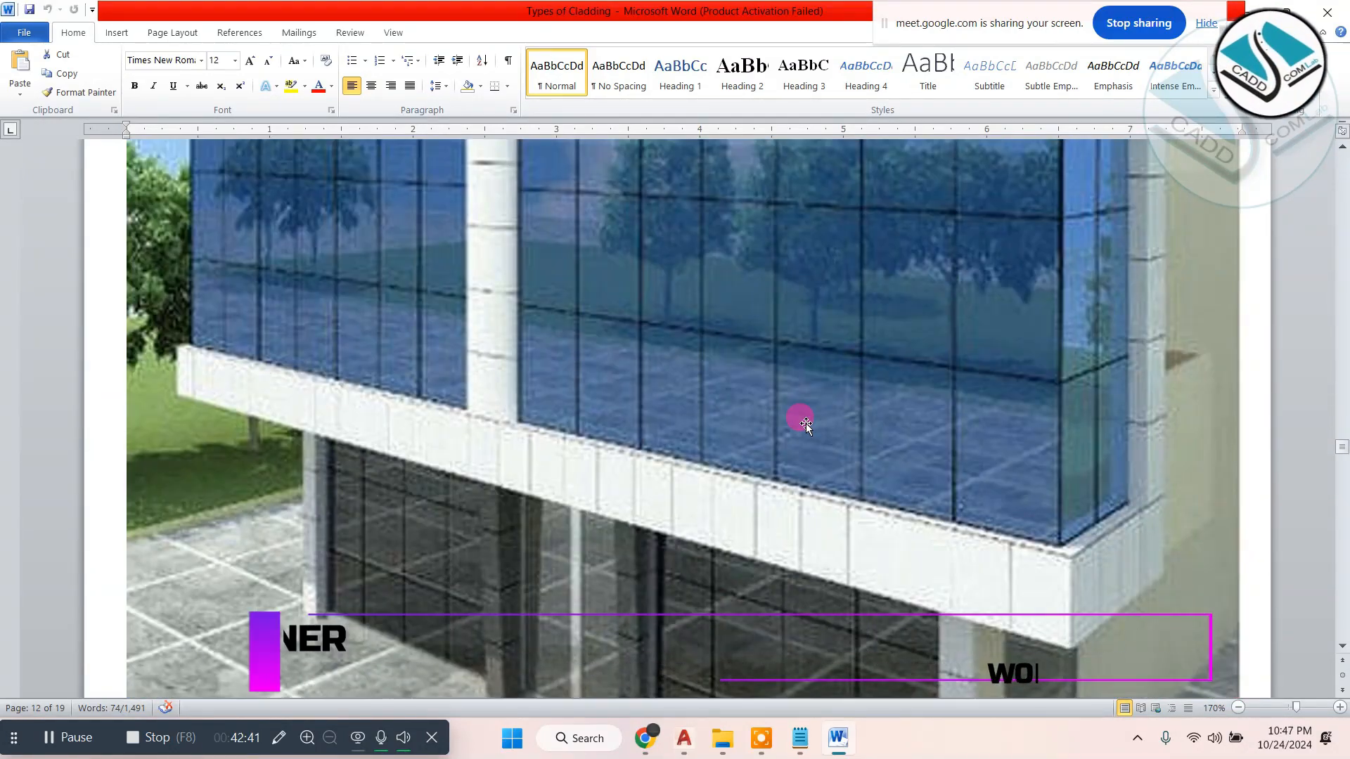
scroll(803, 427, "down", 10)
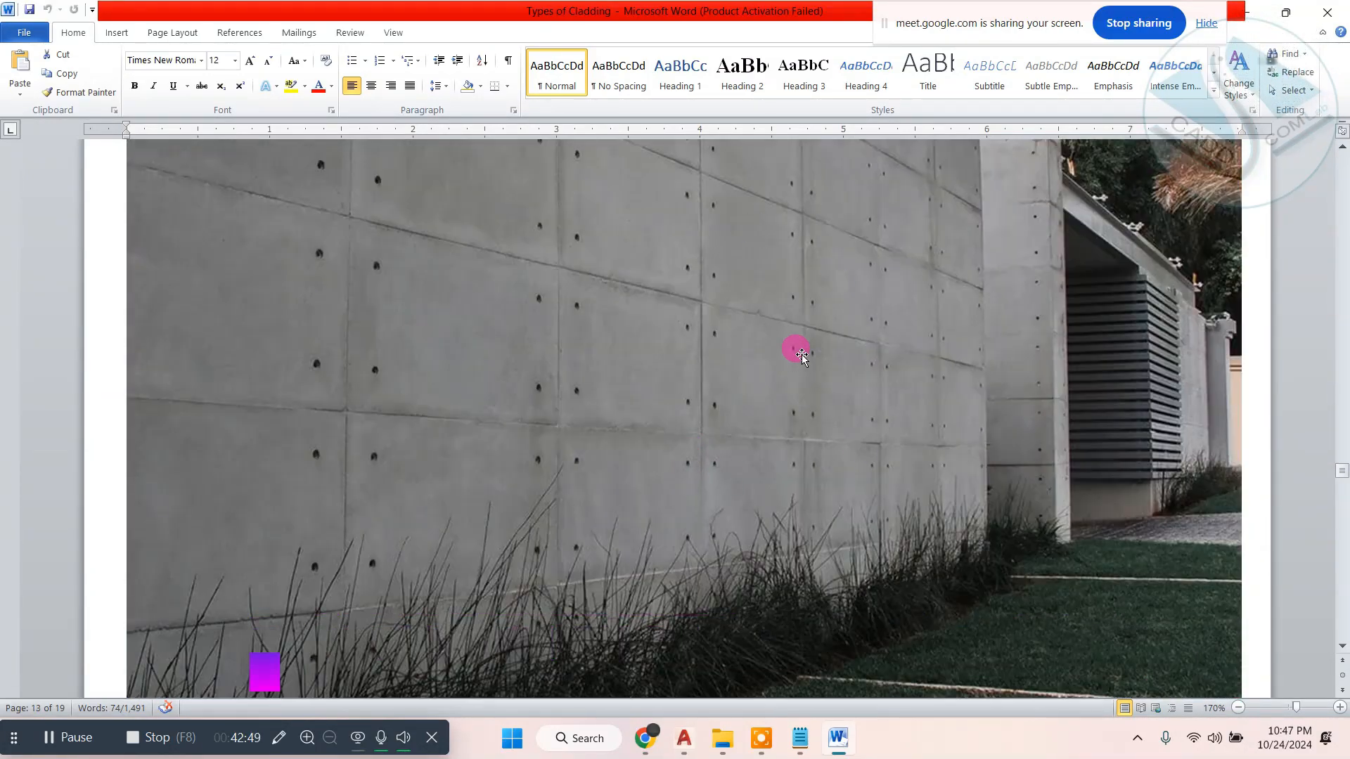
scroll(802, 355, "down", 15)
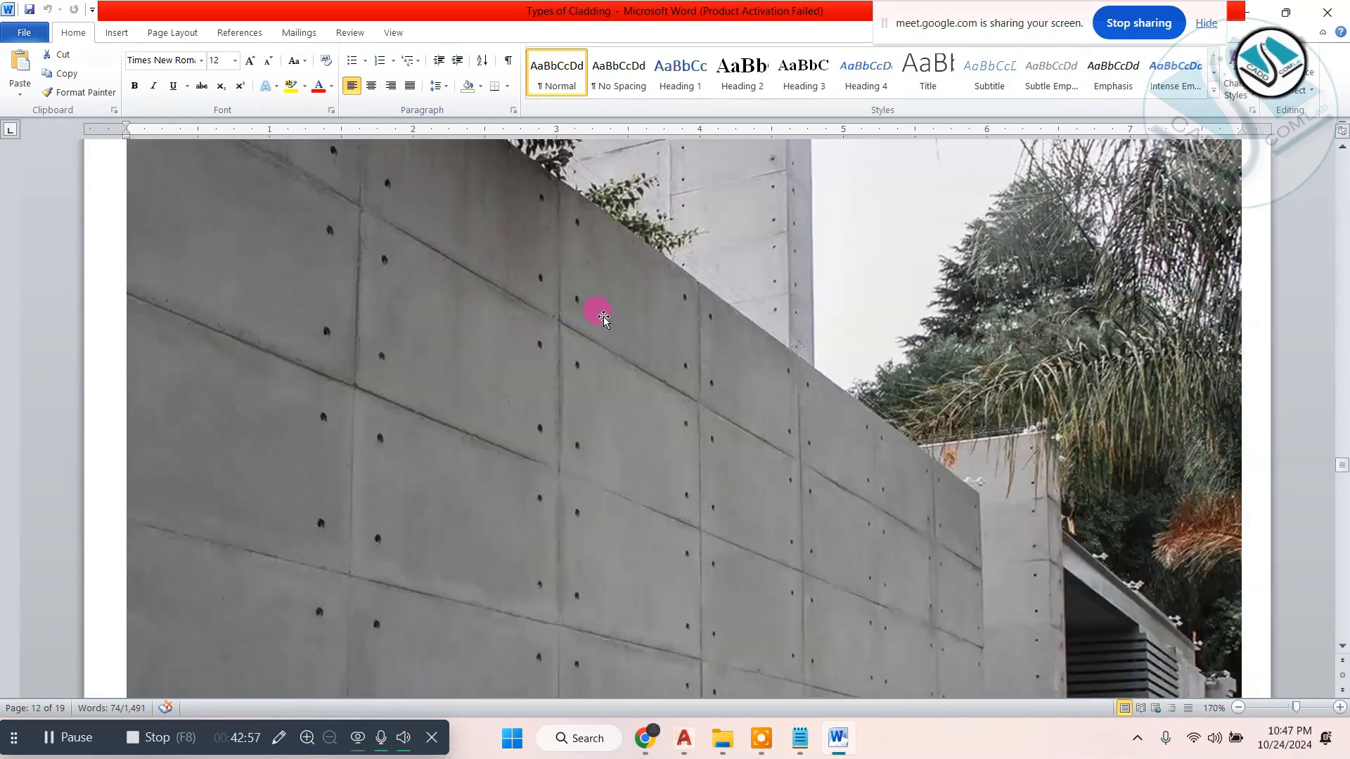
scroll(597, 318, "down", 15)
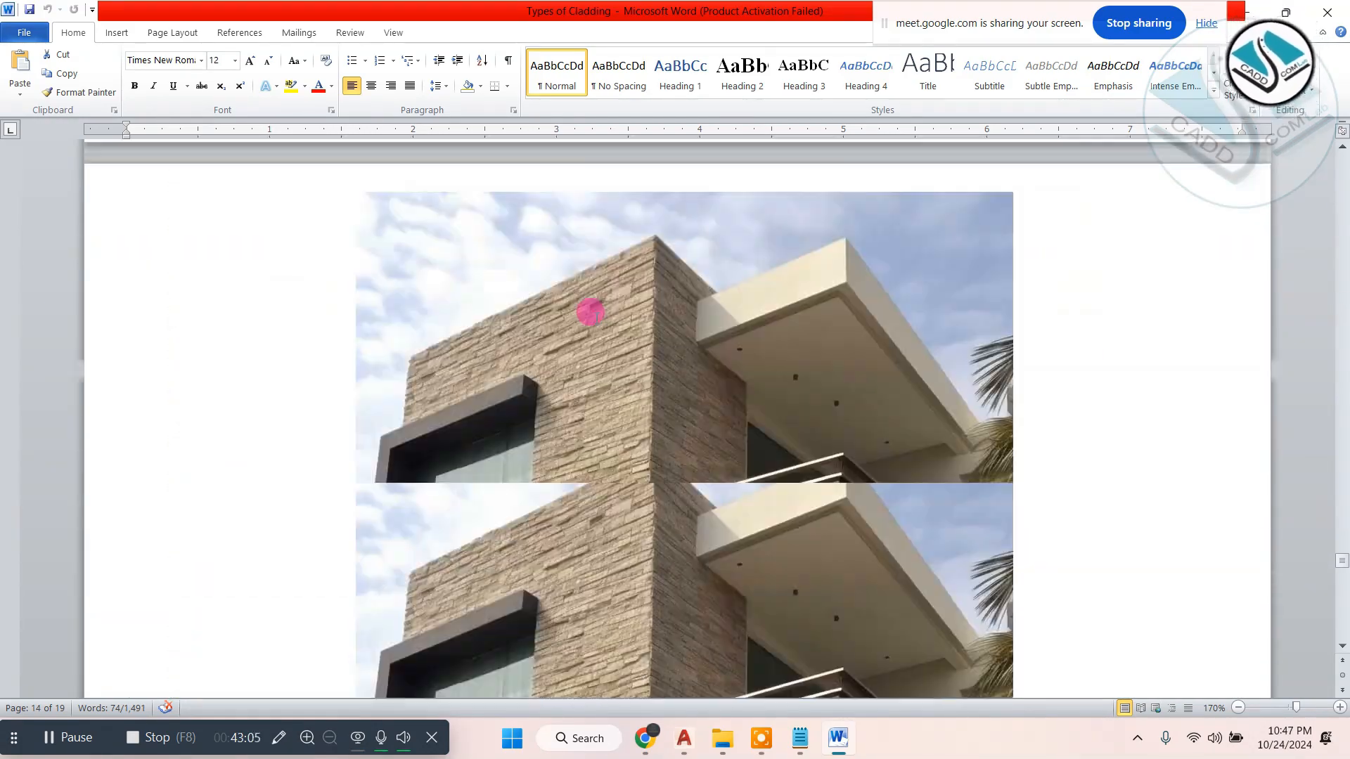
scroll(596, 317, "down", 3)
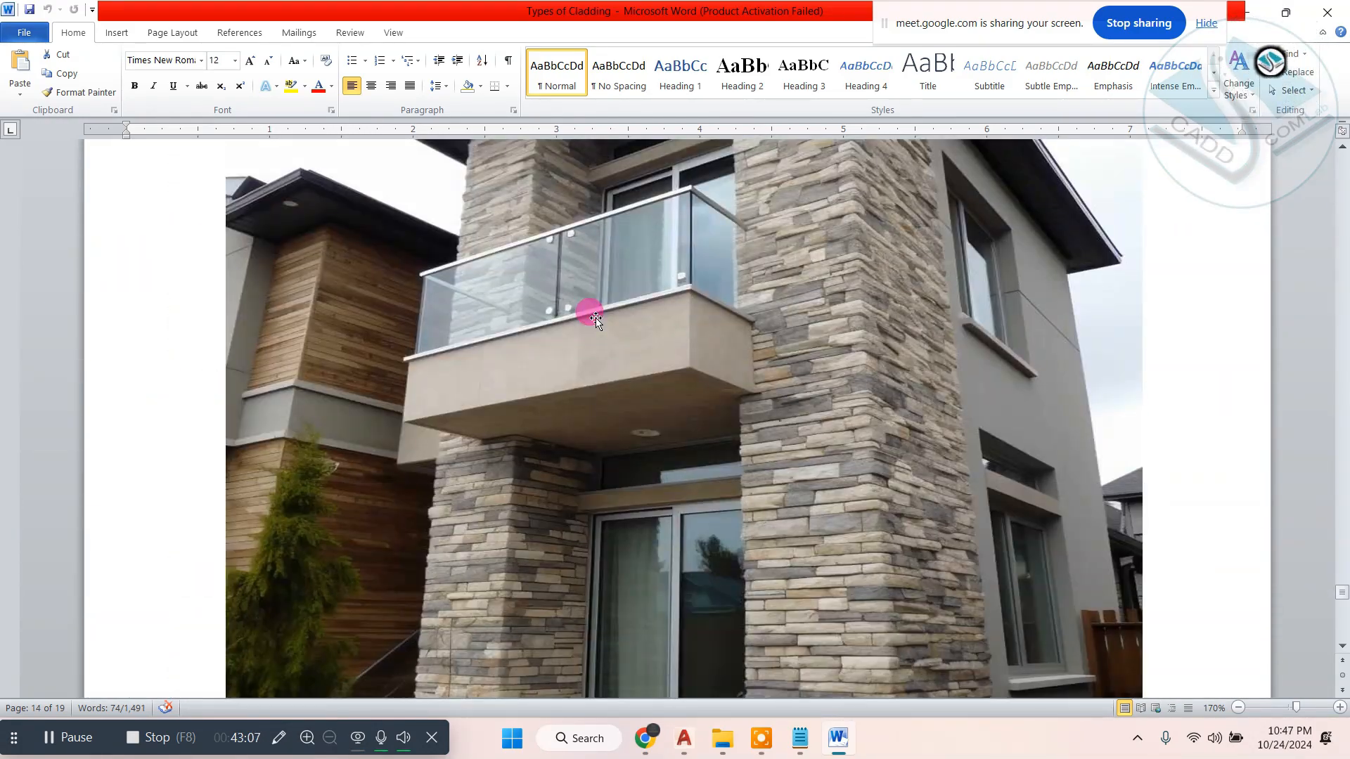
scroll(595, 320, "down", 20)
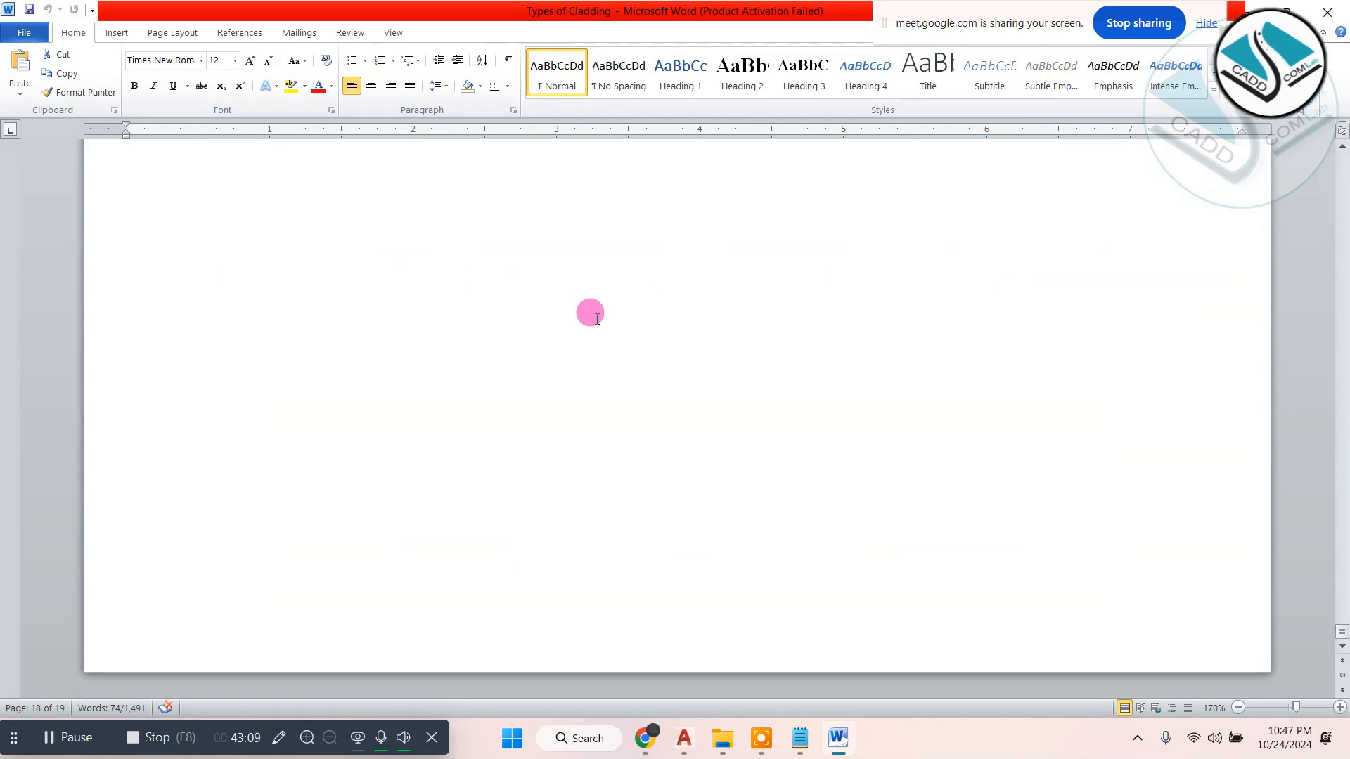
left_click(1339, 9)
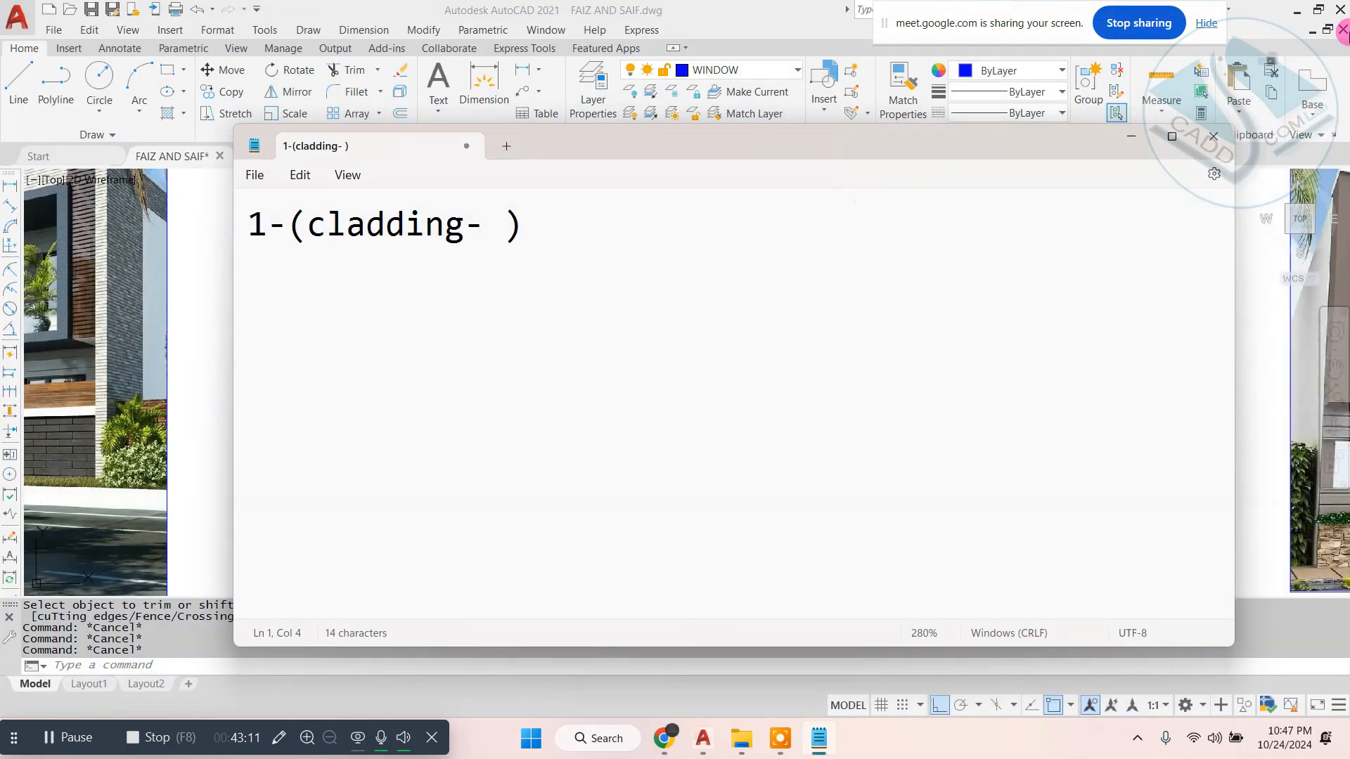
- Set the note aside and view the developed elevation and the remaining reference images with their blank elevations in AutoCAD
left_click(1131, 136)
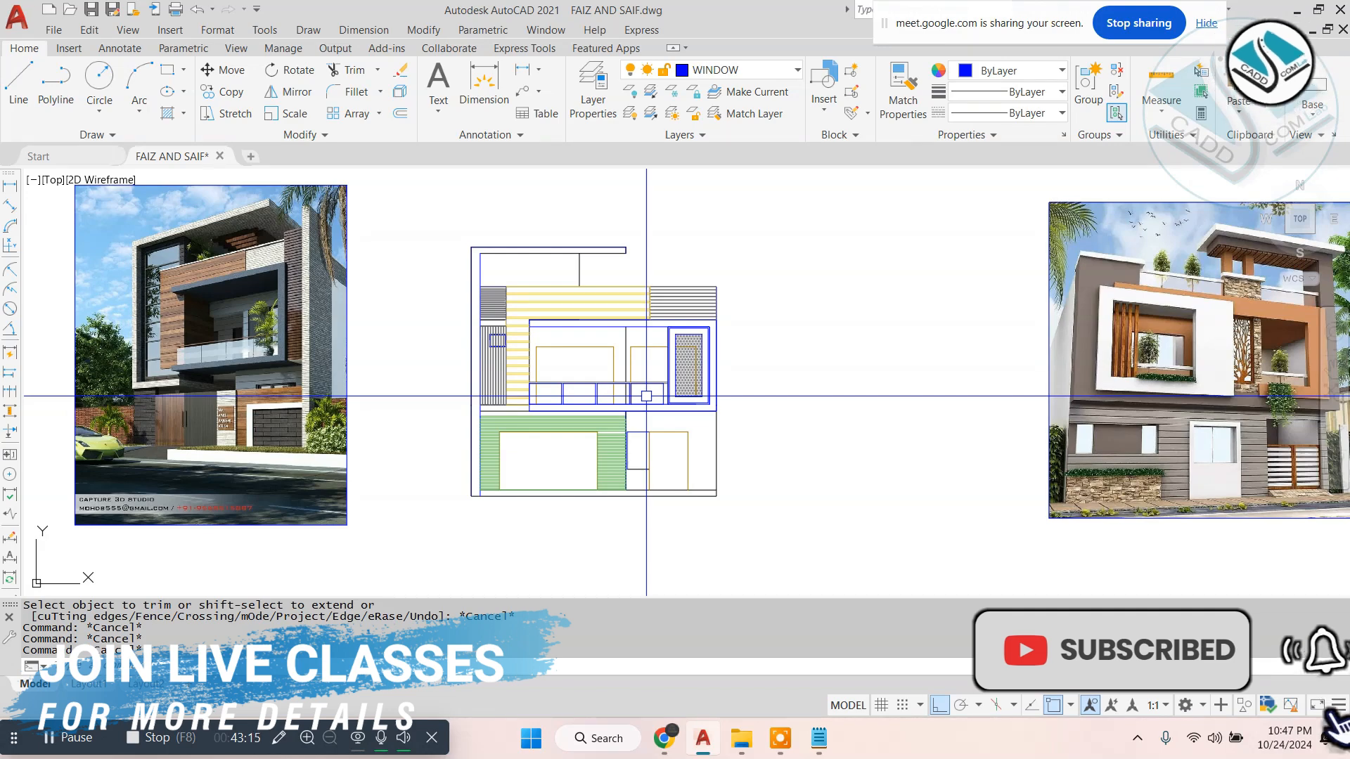
scroll(646, 396, "down", 4)
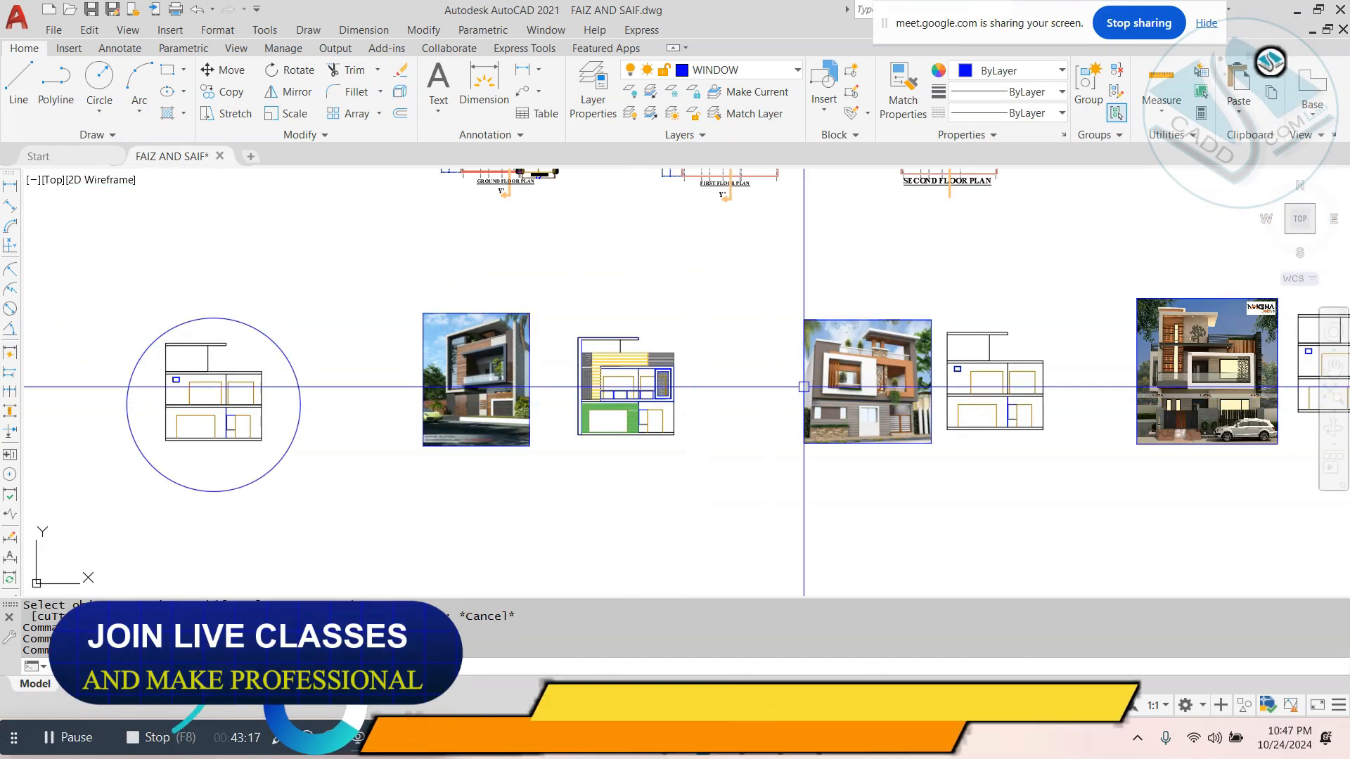
mouse_move(798, 398)
middle_mouse_down()
mouse_move(719, 438)
mouse_move(646, 427)
middle_mouse_up()
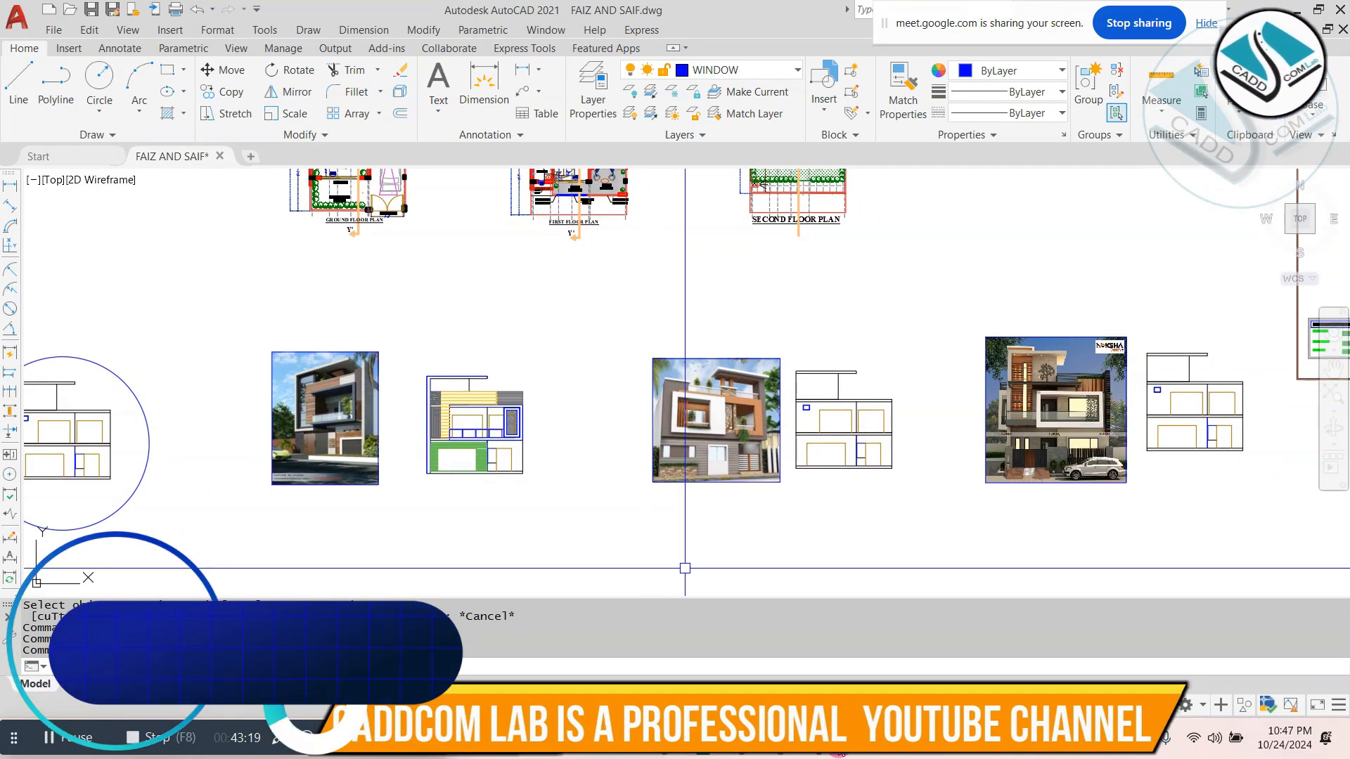
- Switch to Notepad and replace the note with the lines "1-ground floor +first floor -terrace plan", "2-door -window" and "3-furniture layout"
left_click(834, 740)
left_click_drag(567, 254, 171, 201)
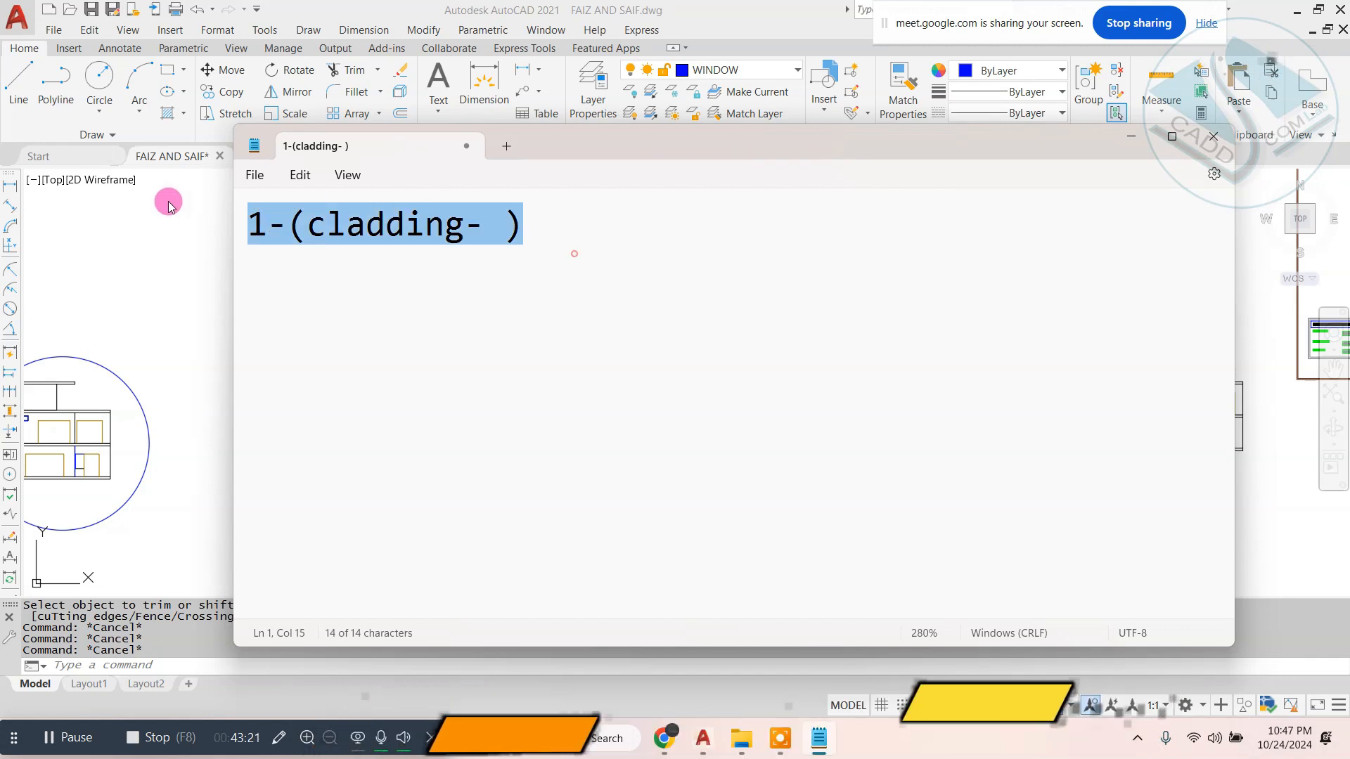
key("BackSpace")
type("1-")
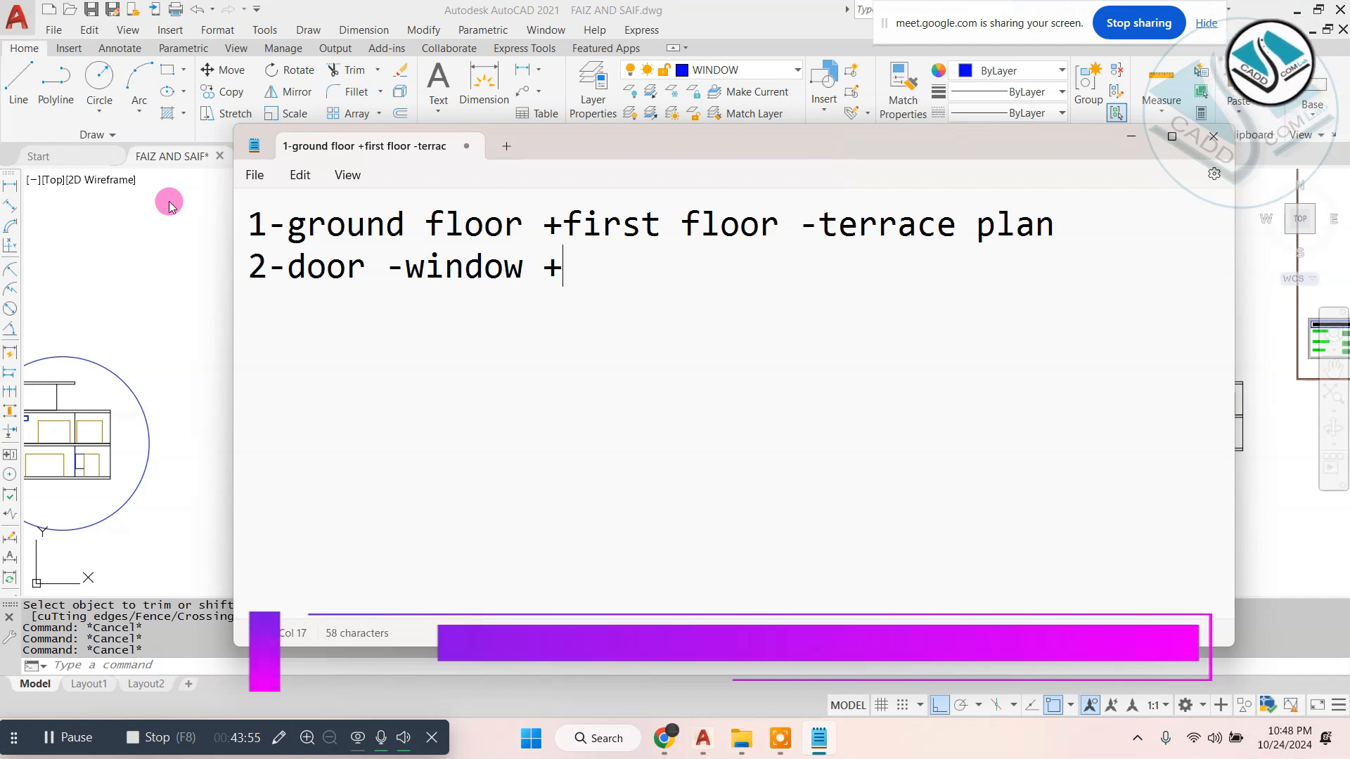
key("BackSpace")
key("Return")
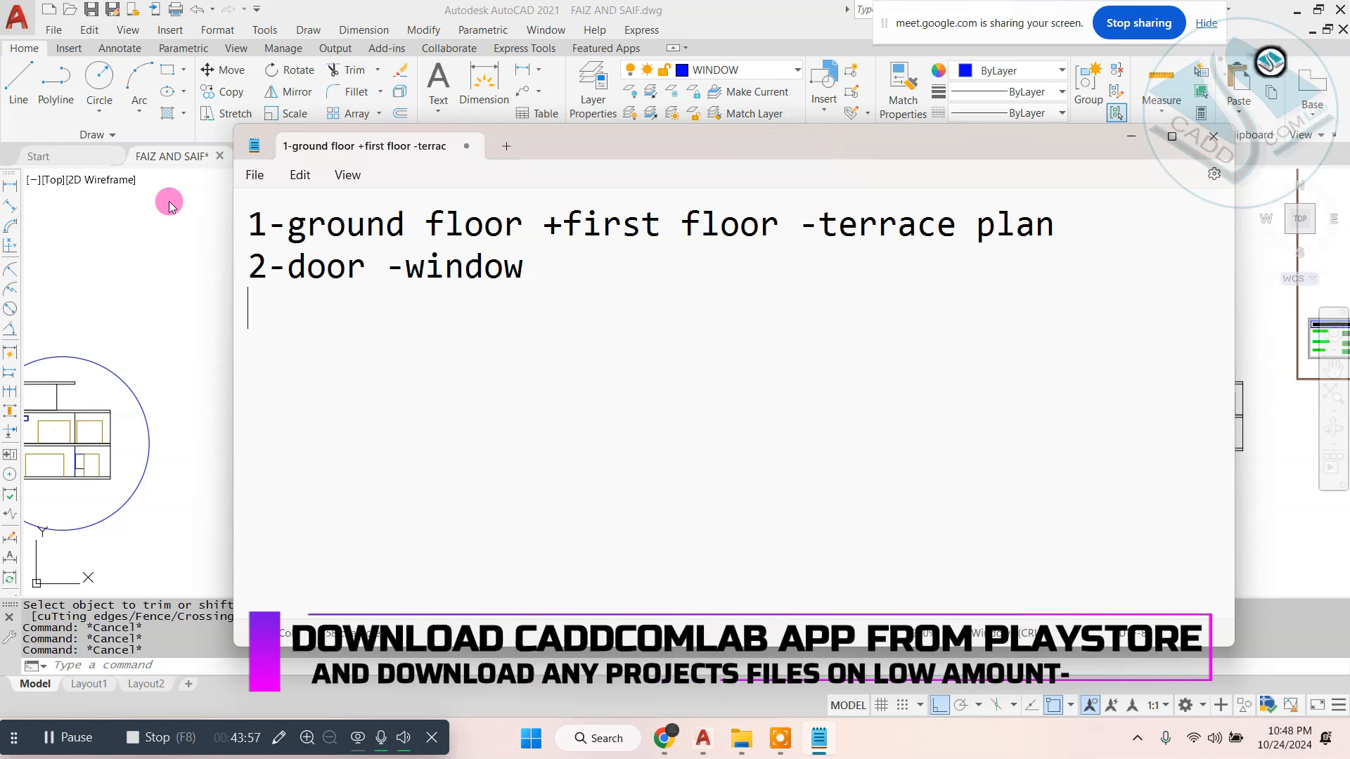
type("3")
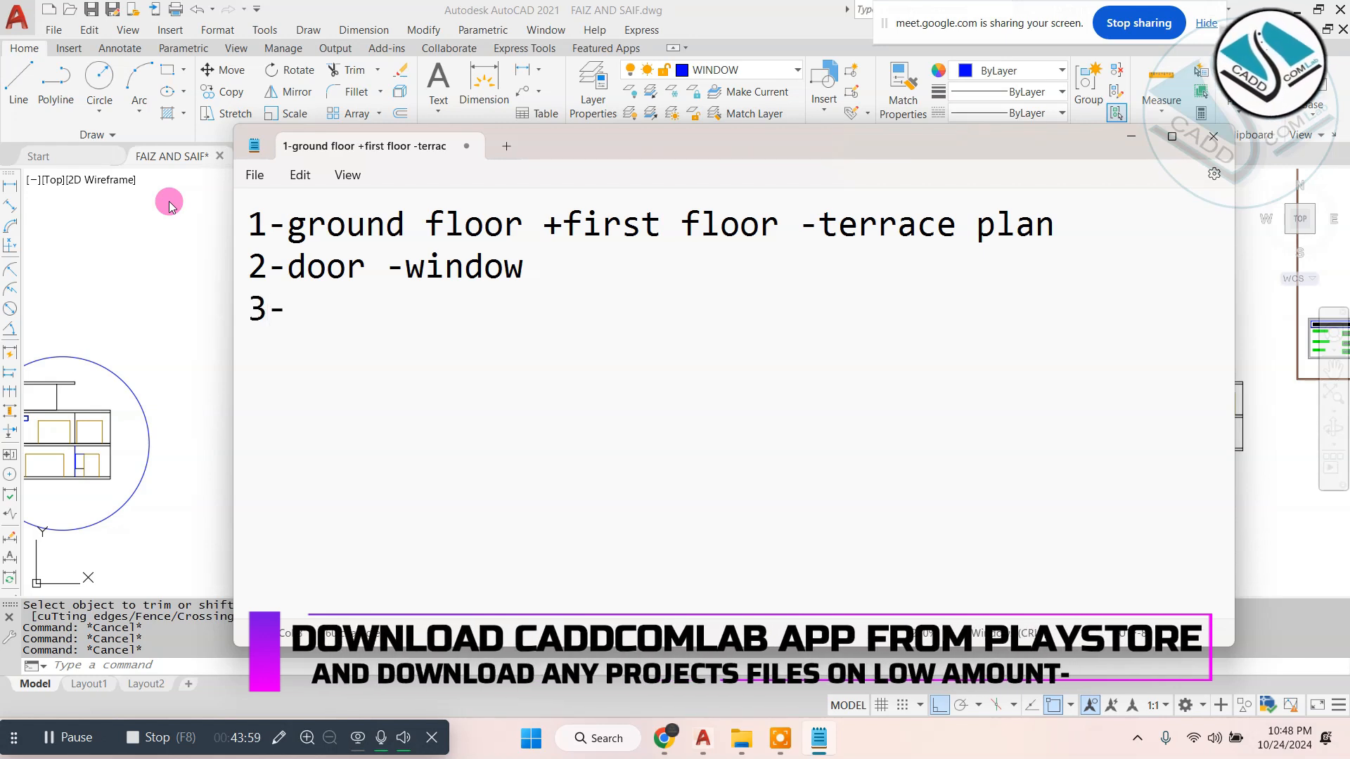
type("-")
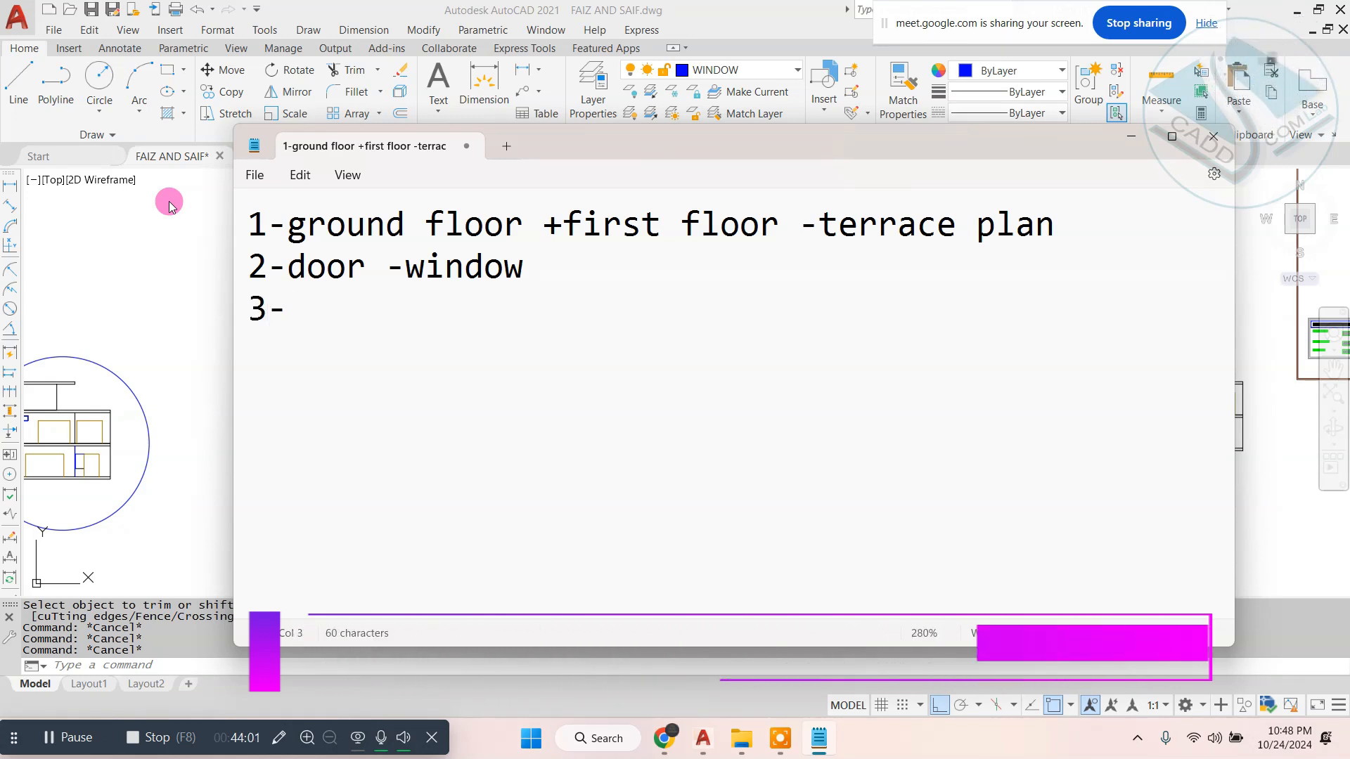
type("furniture layout")
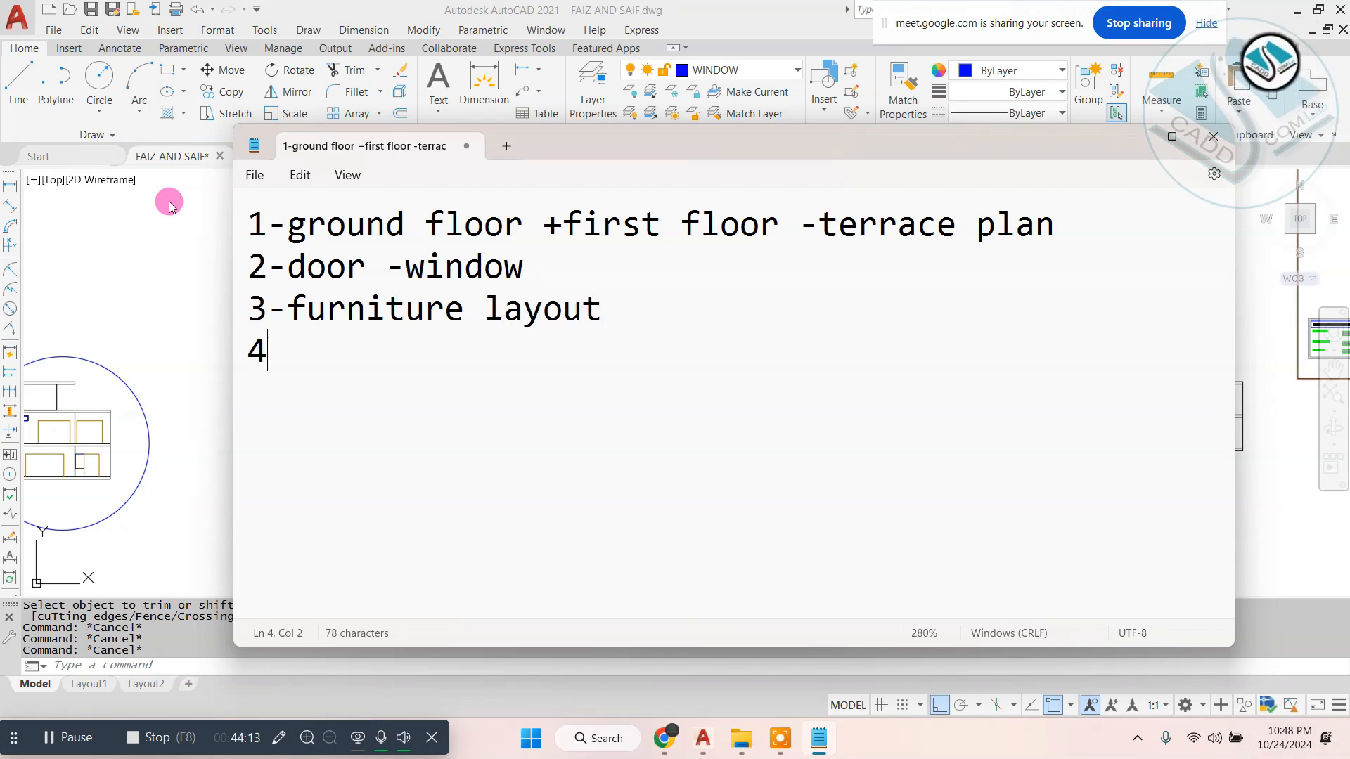
- Check the plan sheets in the AutoCAD drawing and return to Notepad to write "4-wall construc." as the fourth line
left_click(155, 236)
scroll(156, 236, "down", 5)
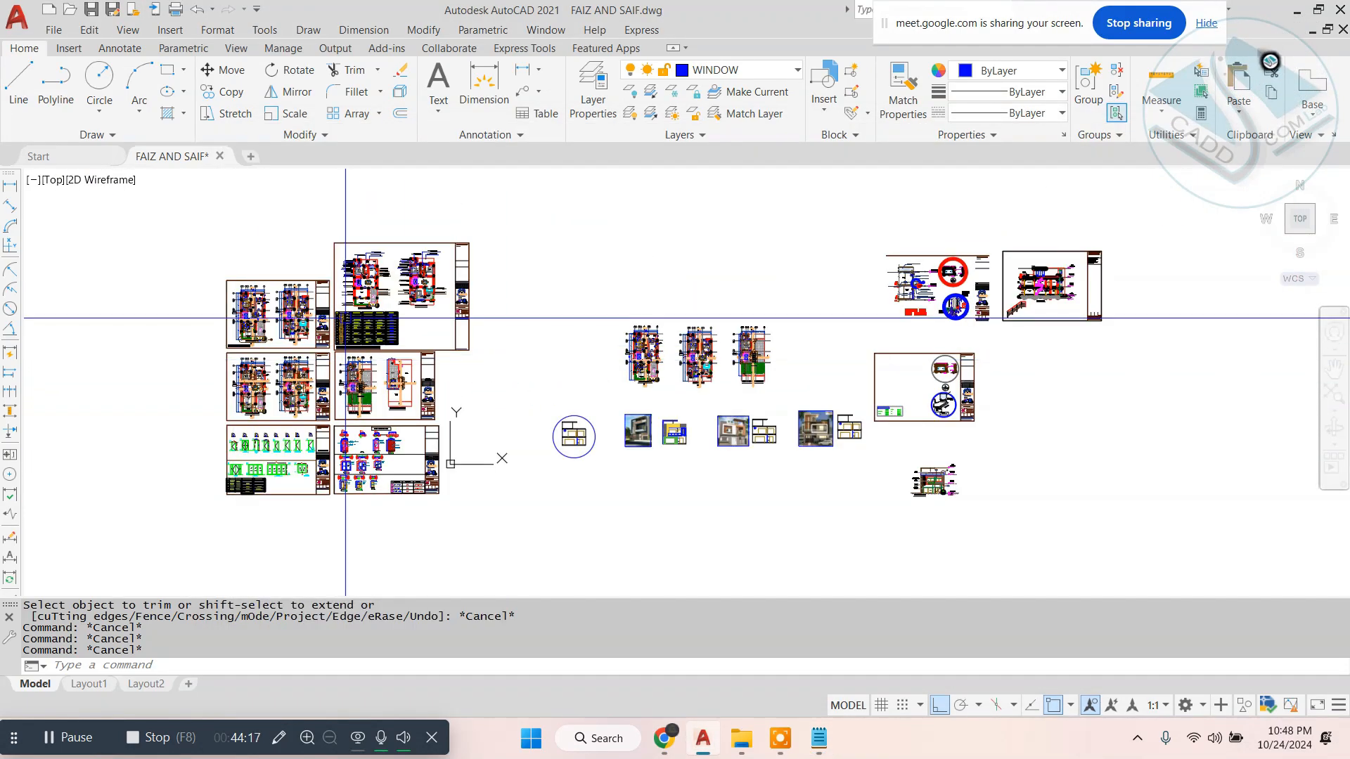
scroll(355, 289, "up", 4)
left_click(818, 738)
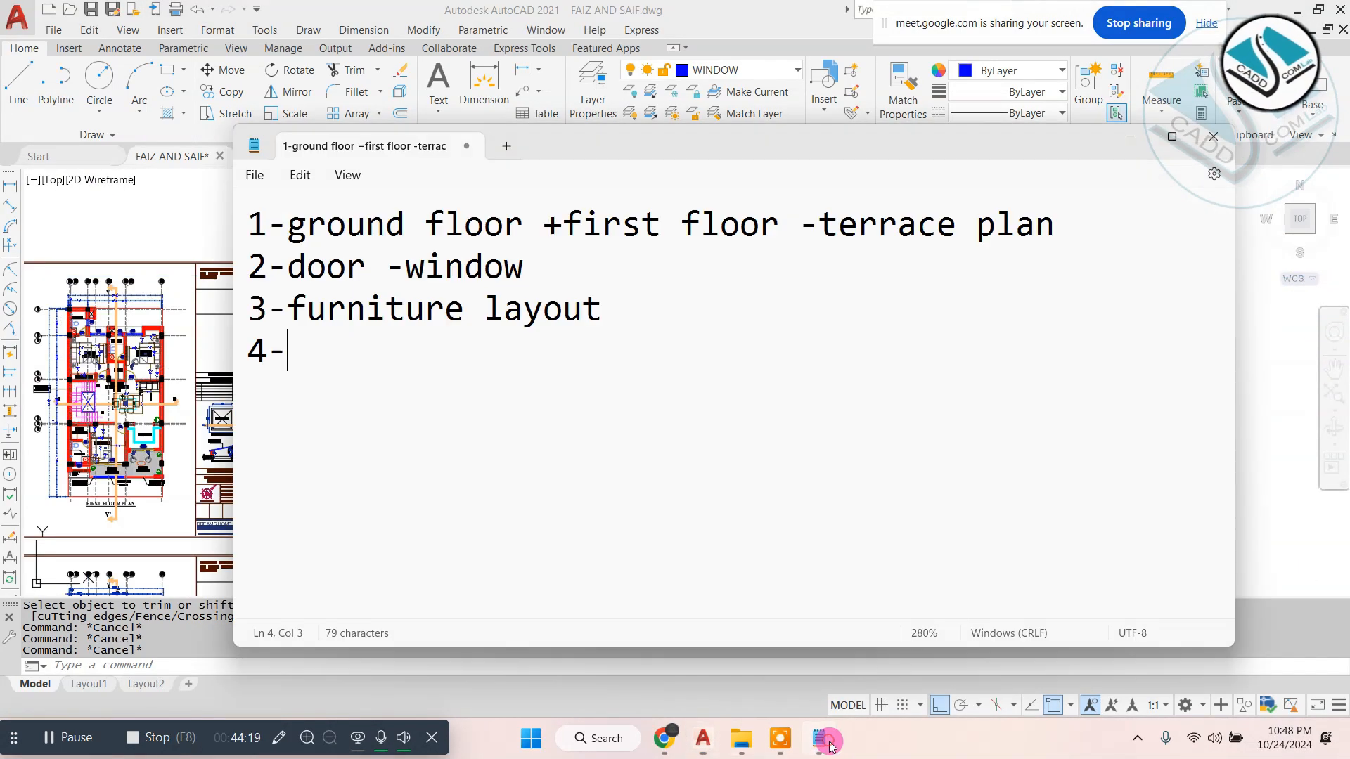
type("wall")
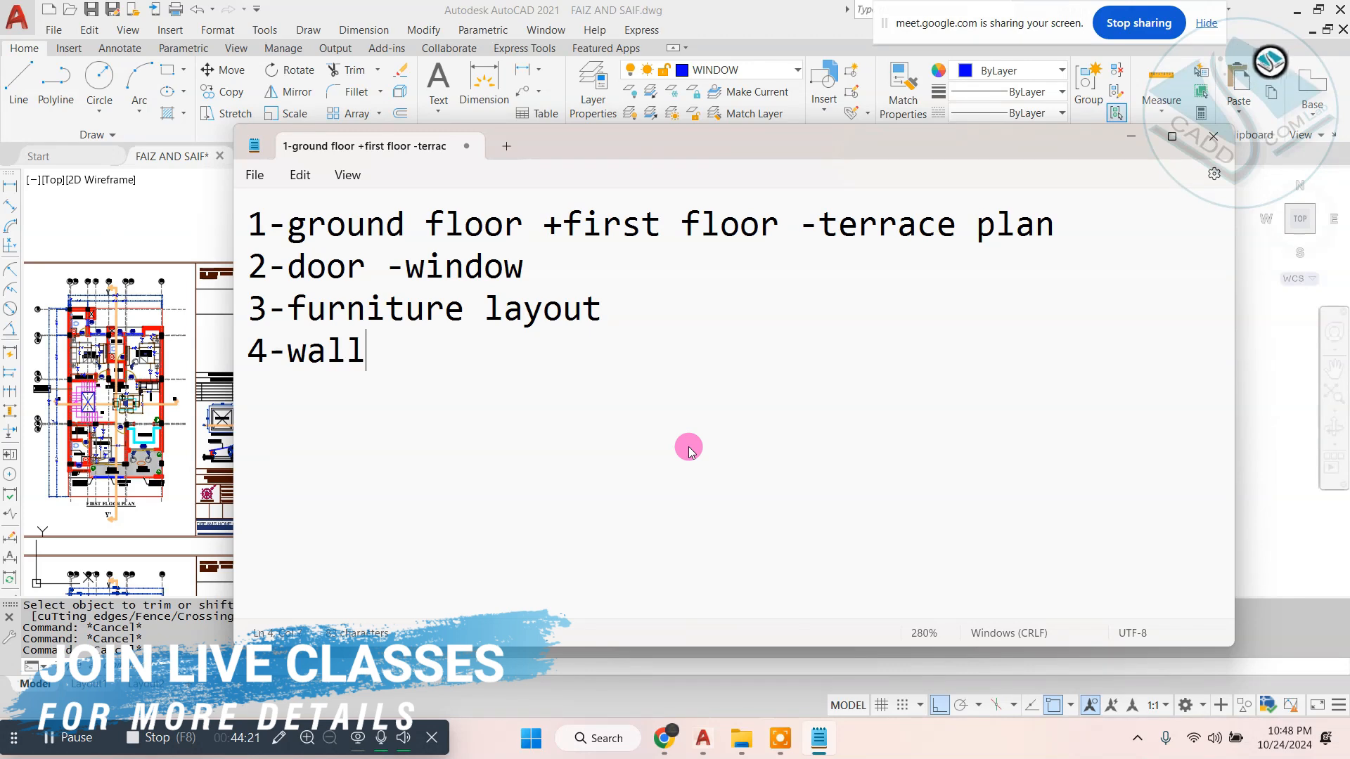
type(" construc.")
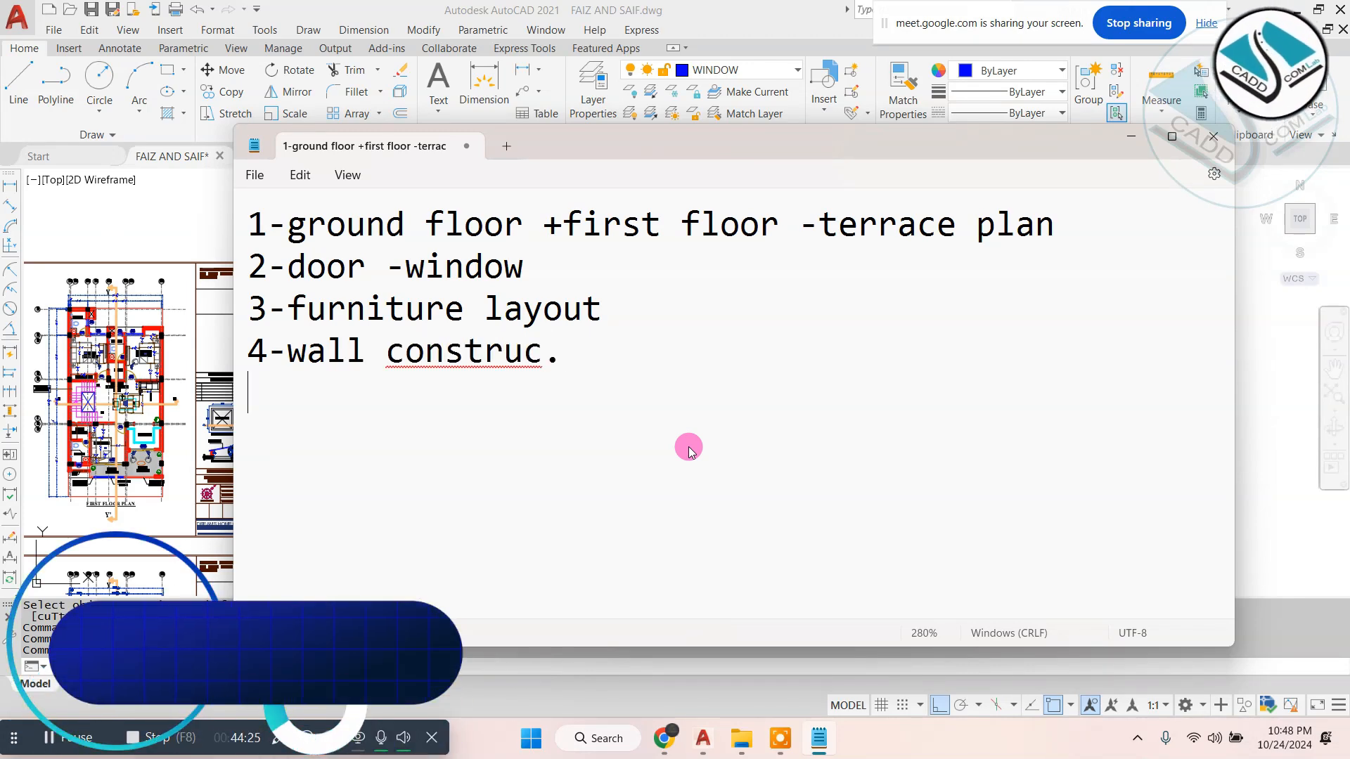
- Look over the sheets and elevations in the AutoCAD drawing and return to Notepad to start the fifth line with "5-bas"
left_click(171, 215)
scroll(765, 396, "down", 4)
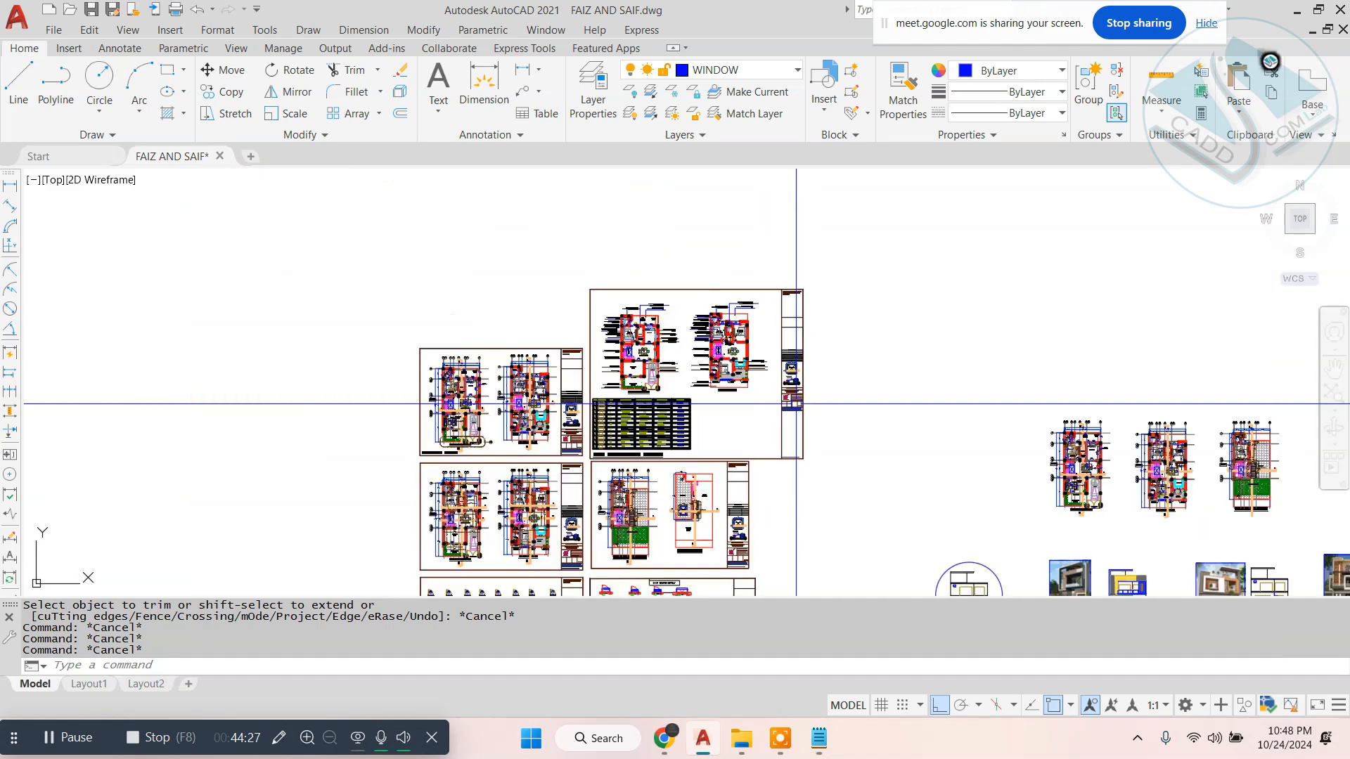
scroll(619, 291, "up", 2)
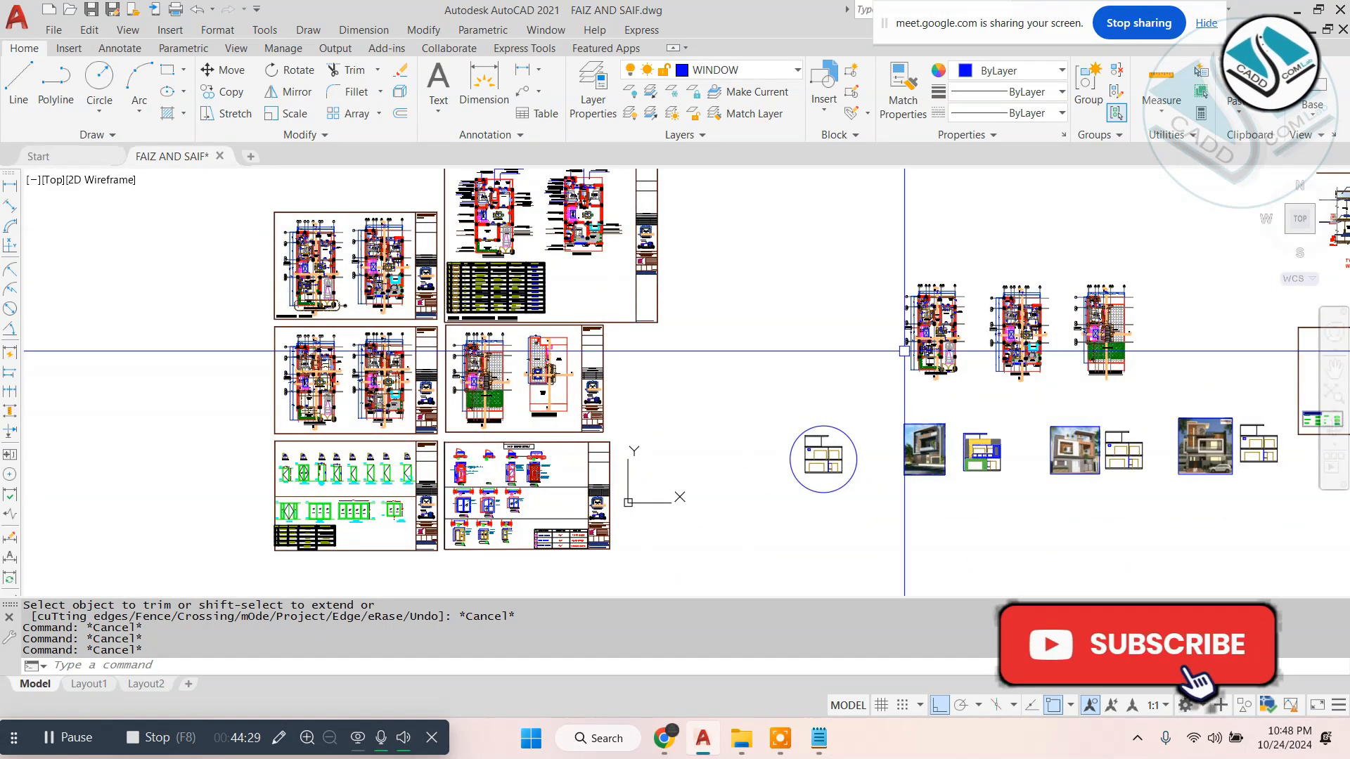
middle_click_drag(904, 350, 606, 371)
left_click(869, 734)
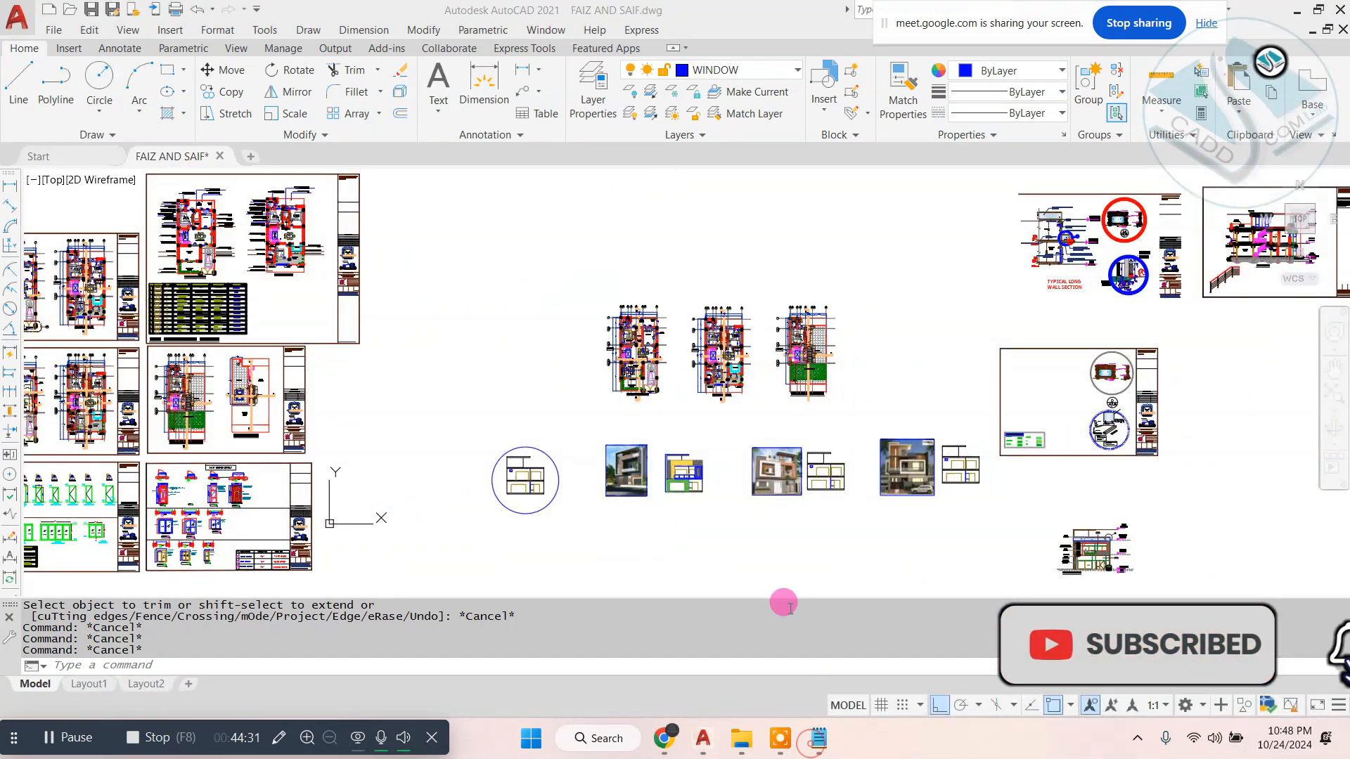
left_click(819, 738)
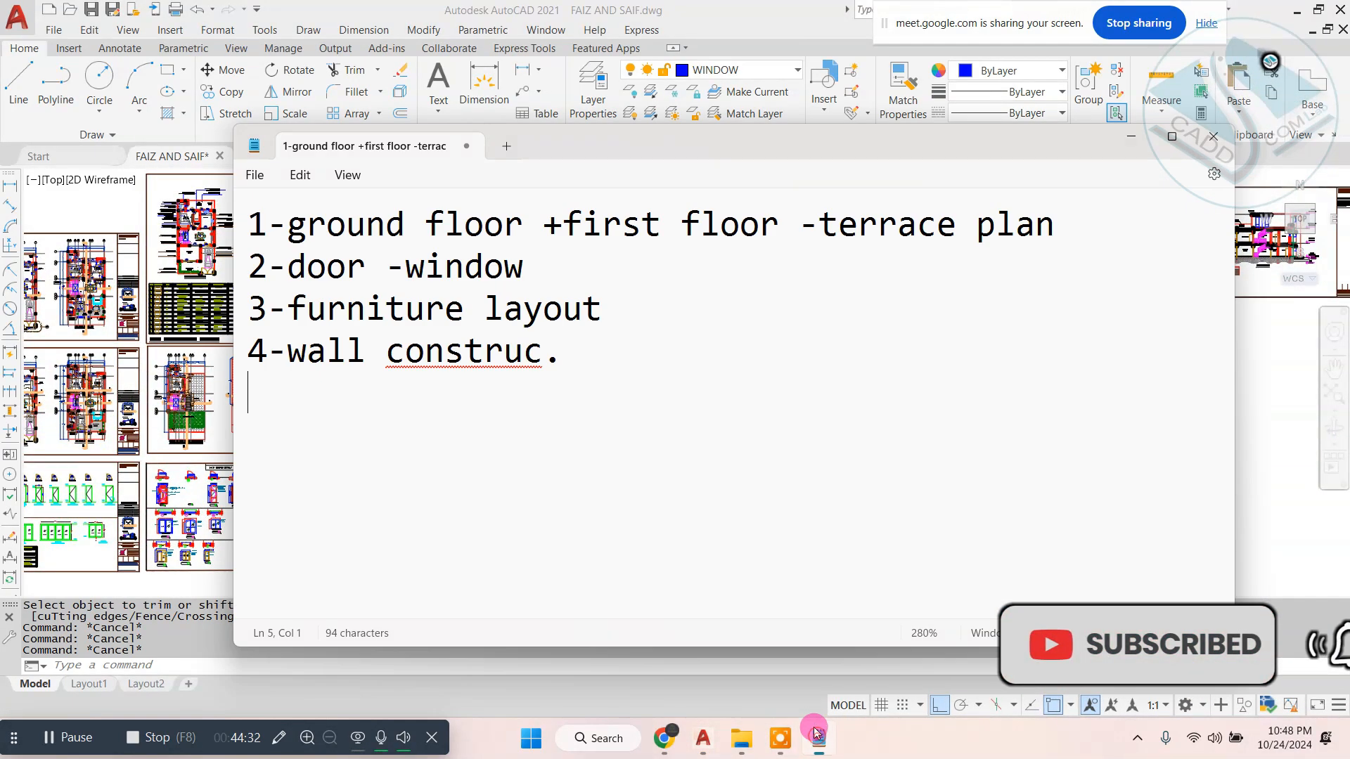
type("5-bas")
left_click(611, 273)
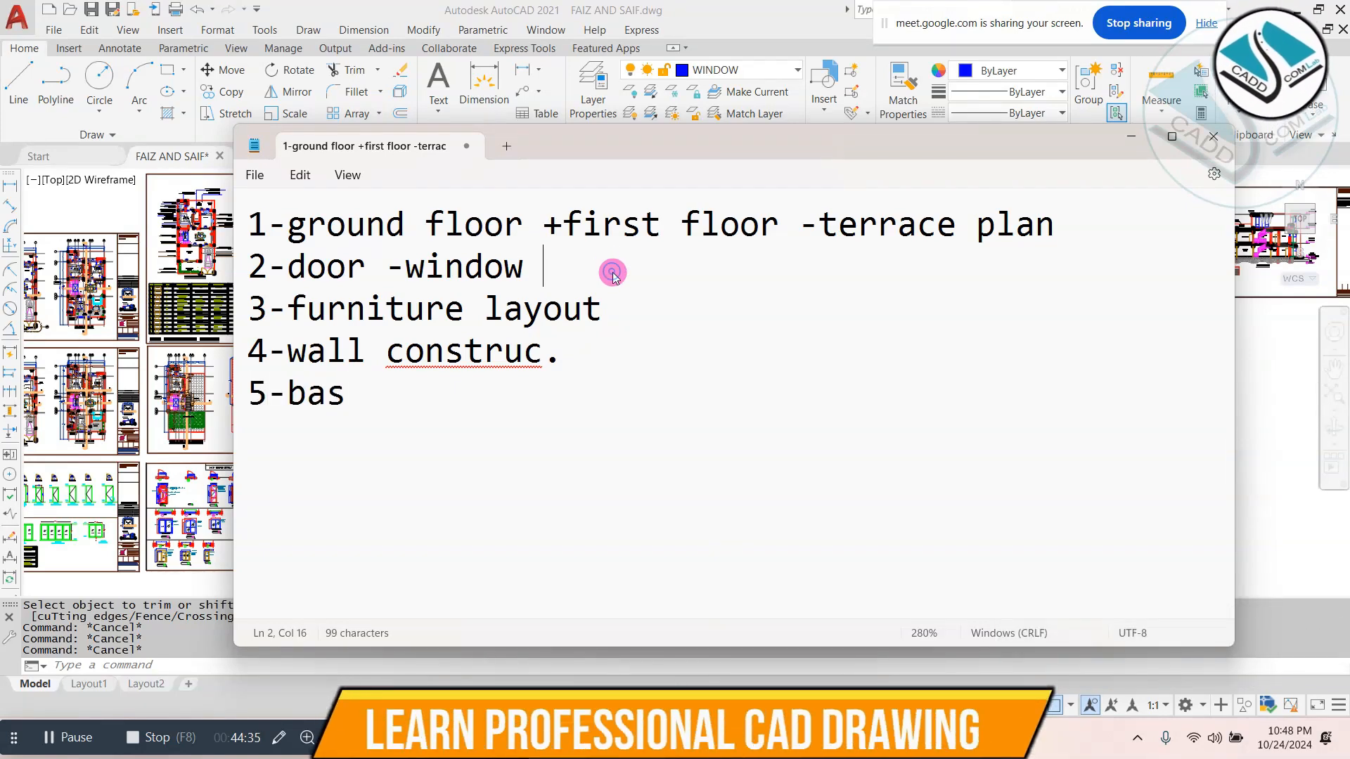
type("i")
right_click(612, 274)
left_click(612, 273)
right_click(612, 273)
right_click(526, 371)
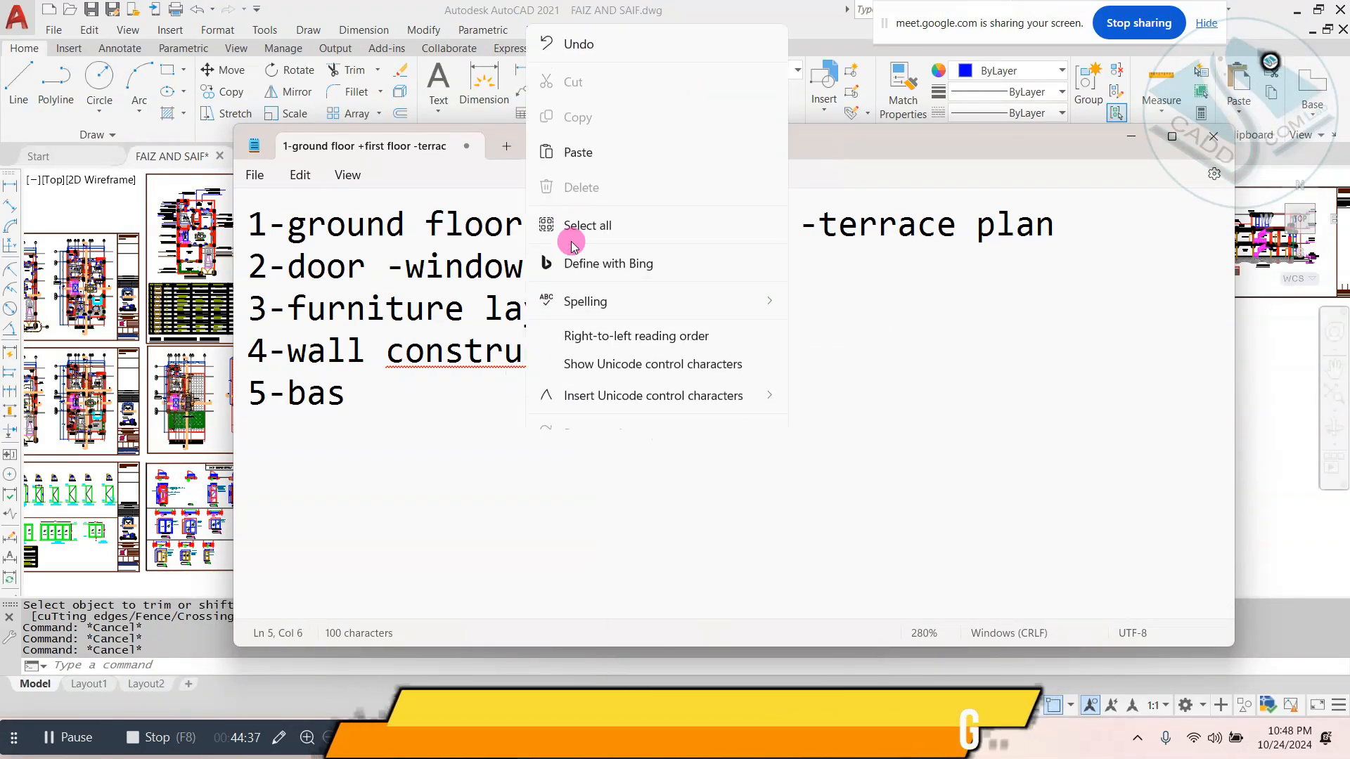
left_click(609, 422)
key("ctrl+z")
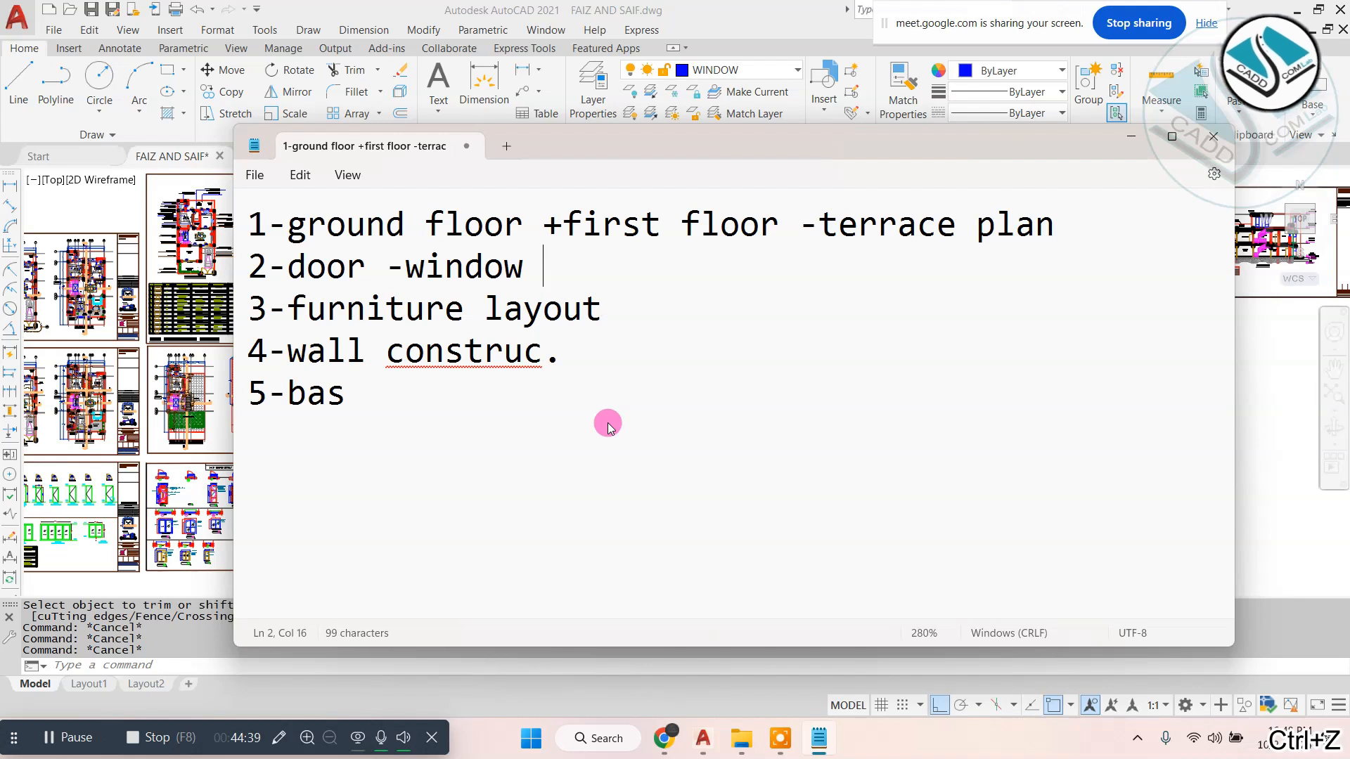
- Complete the fifth line of the note as "5-basic elevation- 3 types -modern )"
left_click(371, 385)
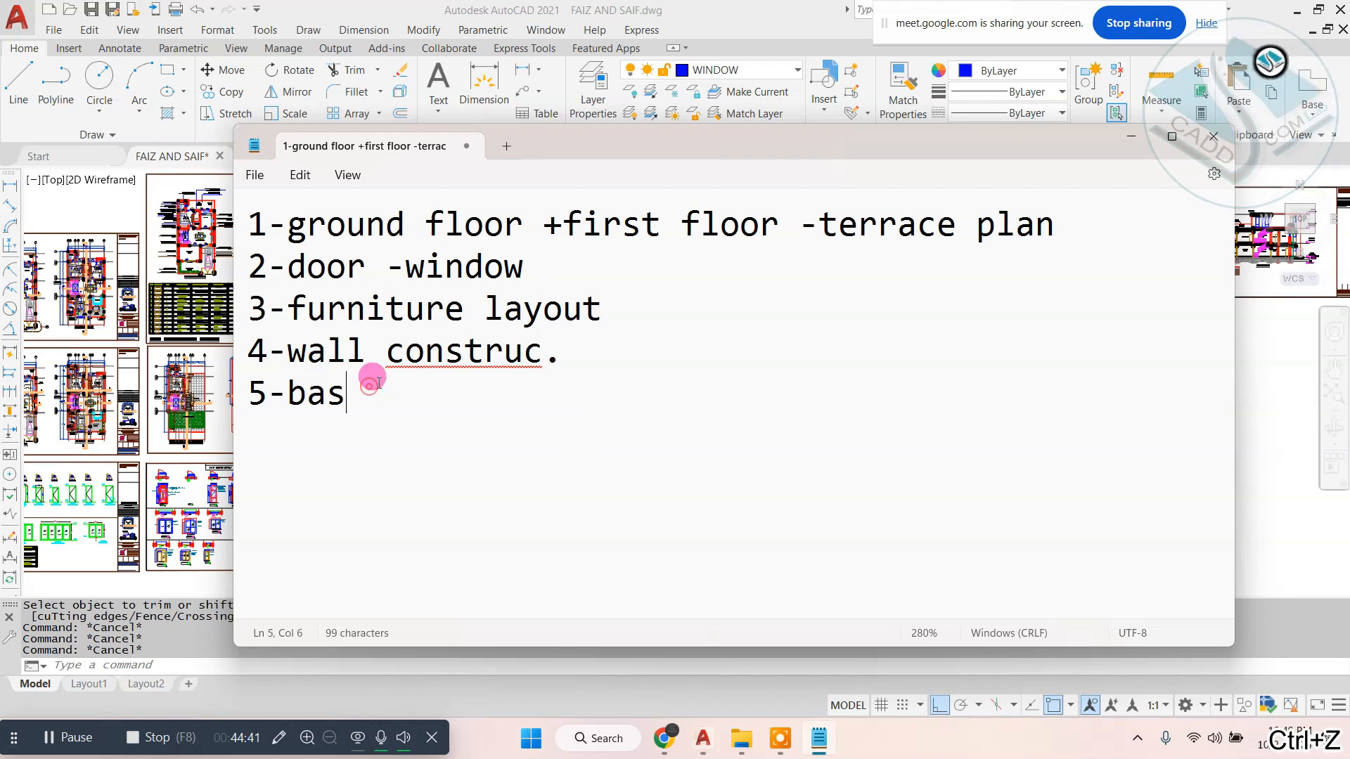
type("ic ")
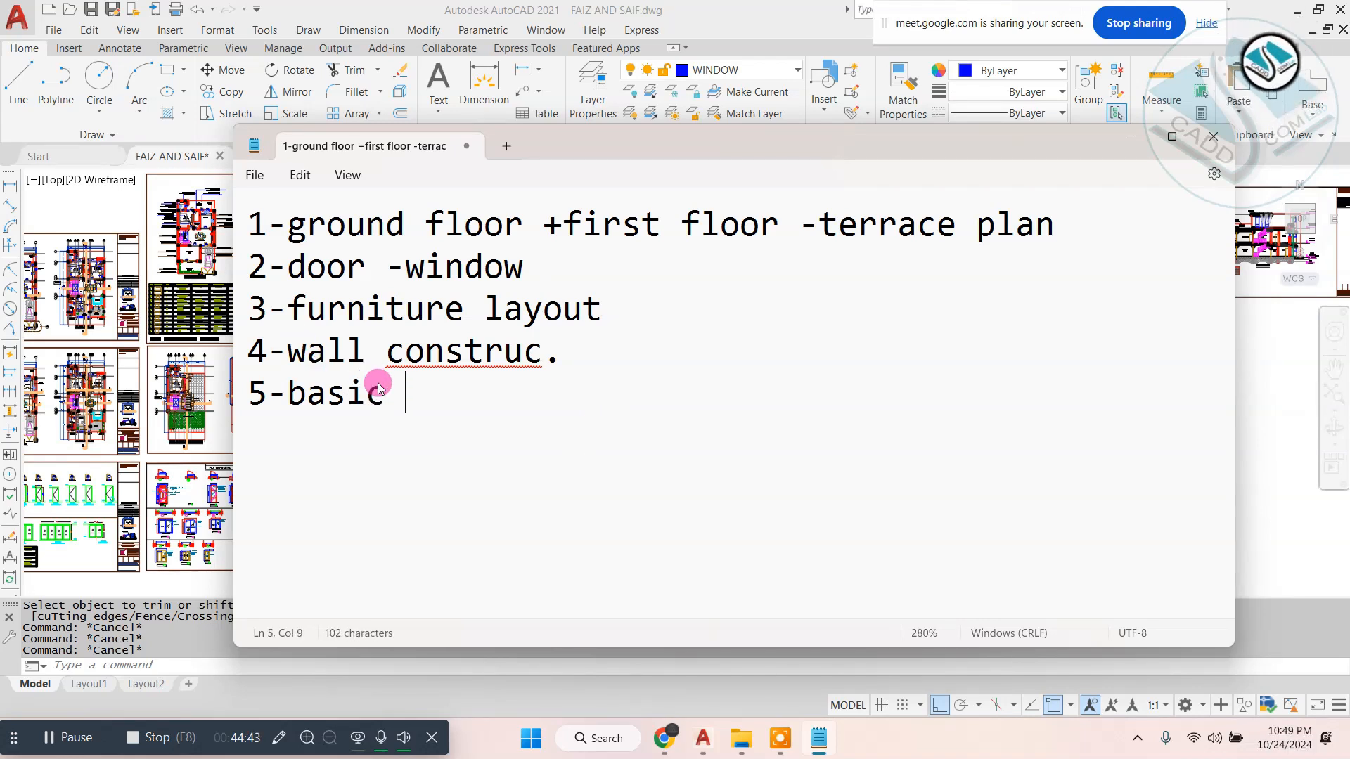
type("eleva")
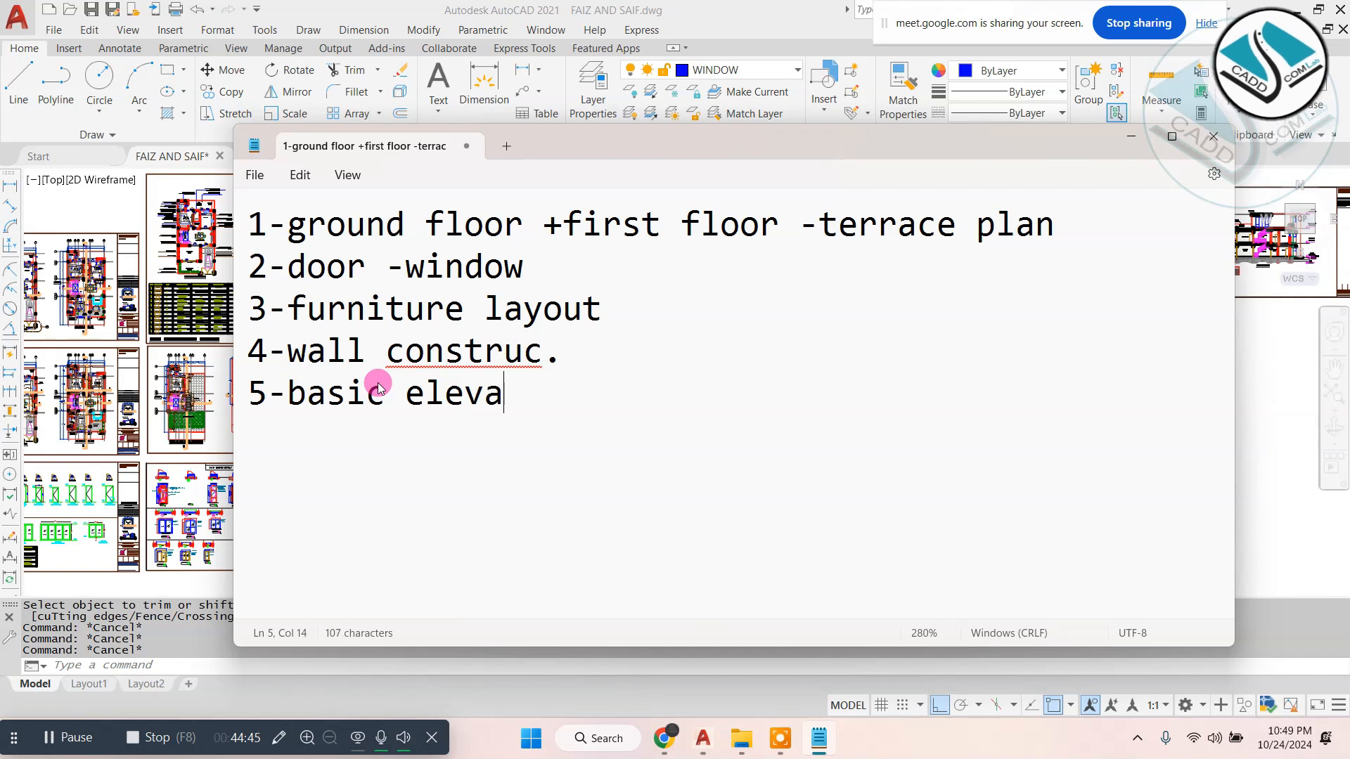
type("tion- ")
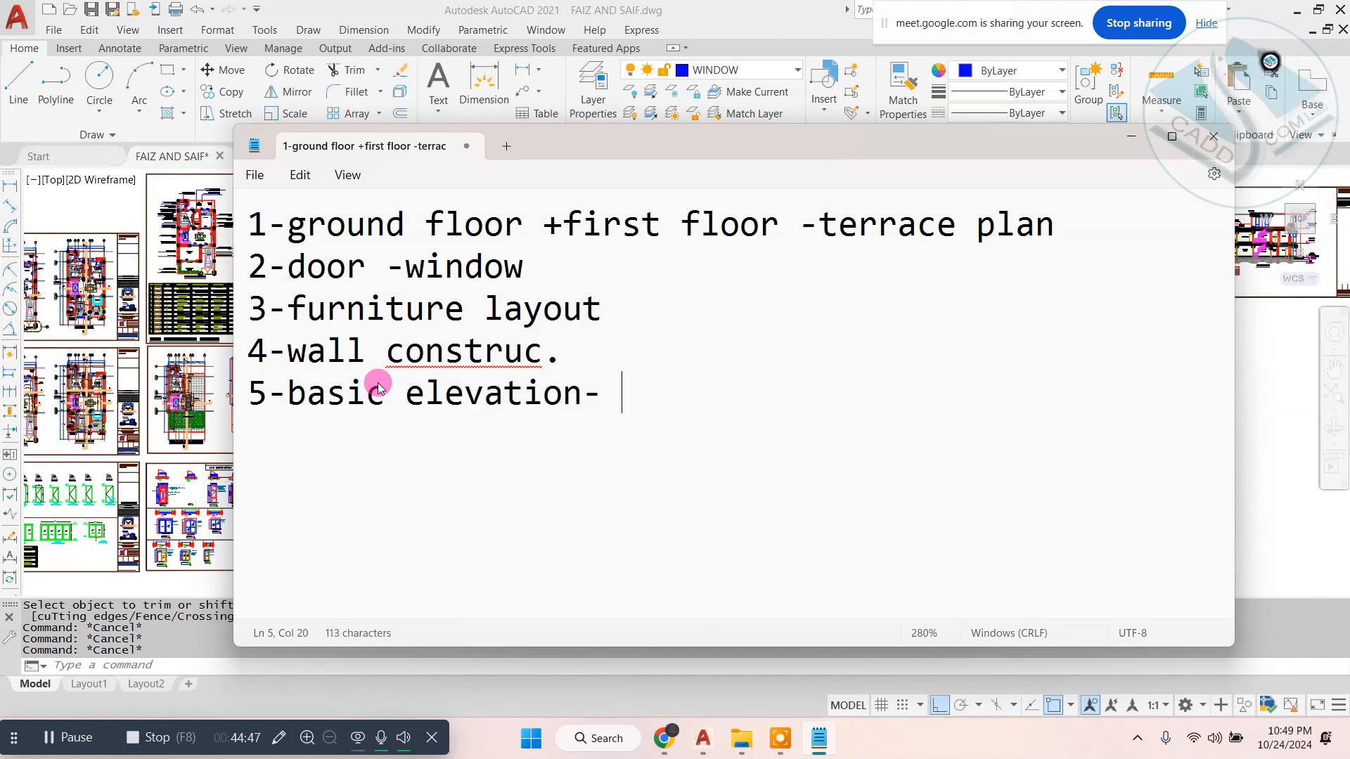
type("3 ty")
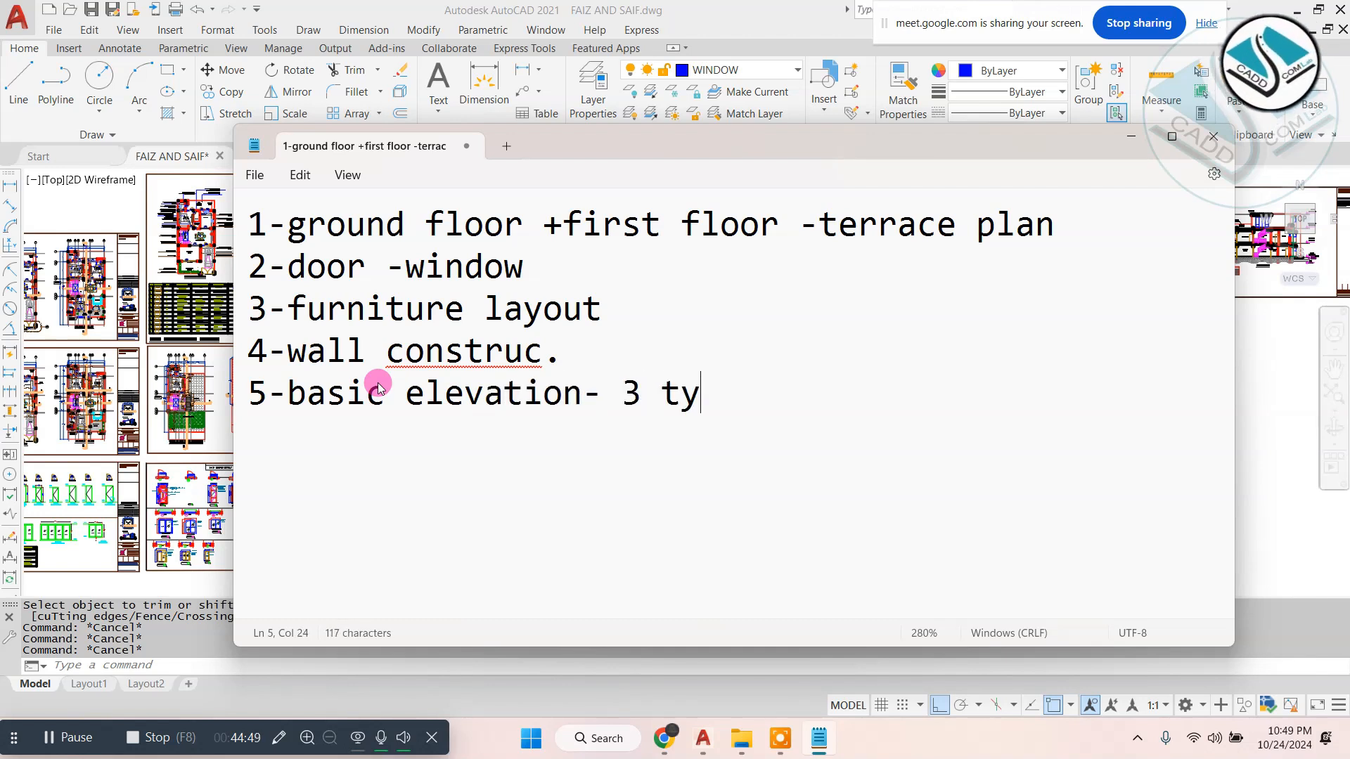
type("pes -")
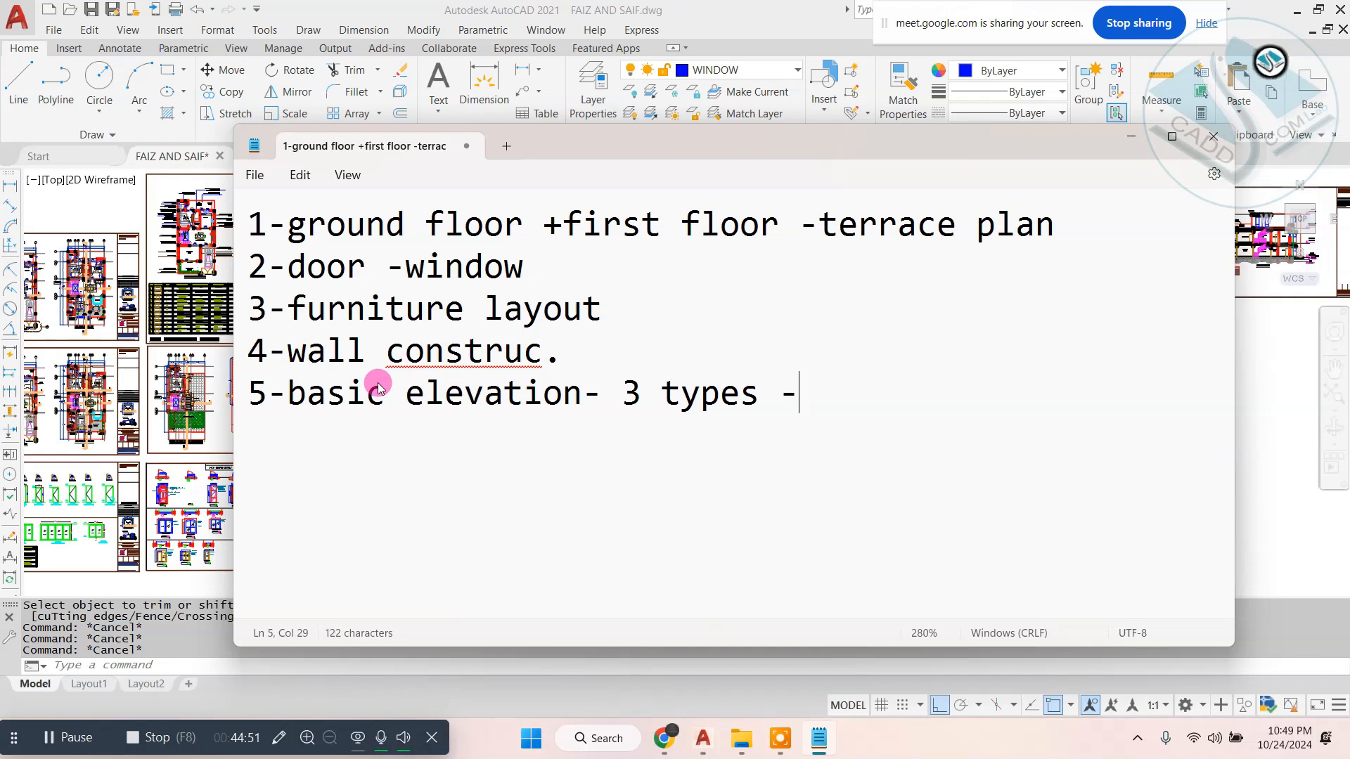
type("modern")
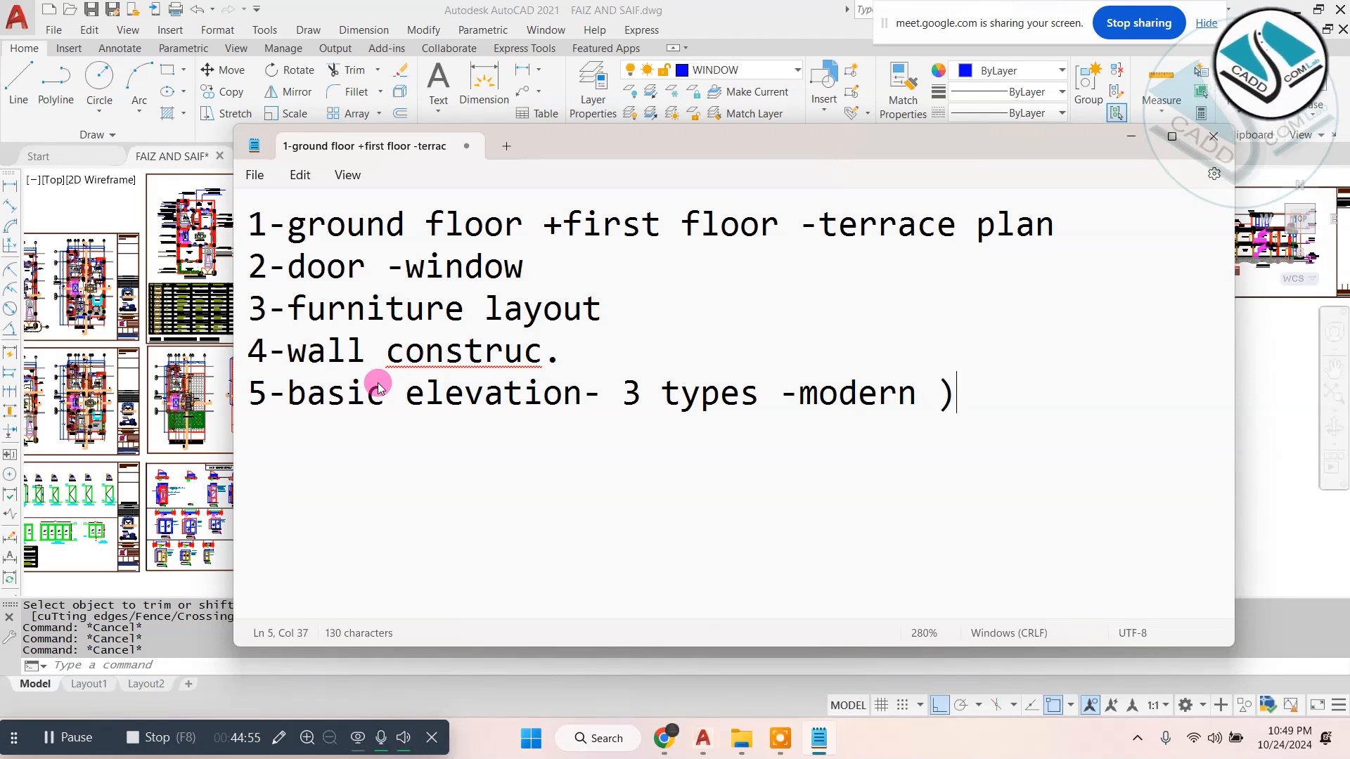
- Insert an opening parenthesis before "3 types" in the fifth line of the note
left_click(619, 391)
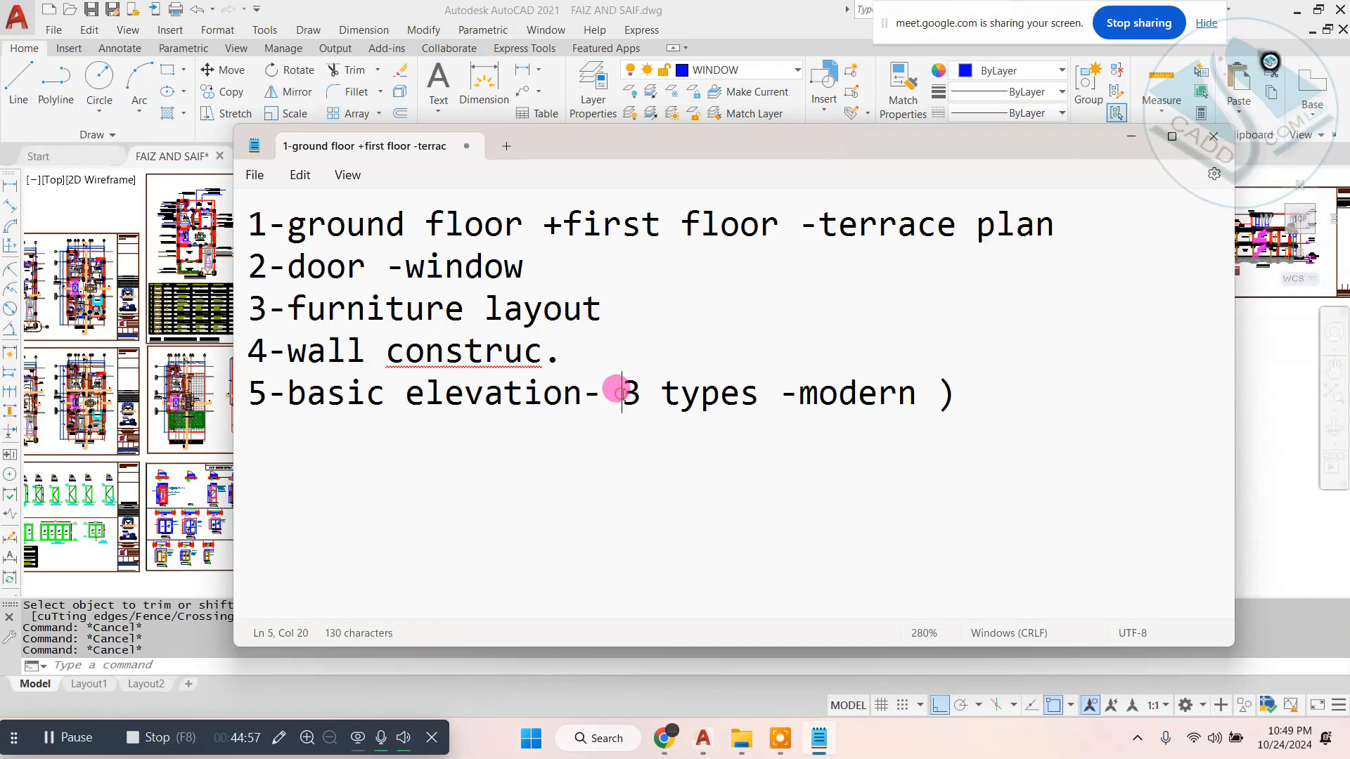
type("(")
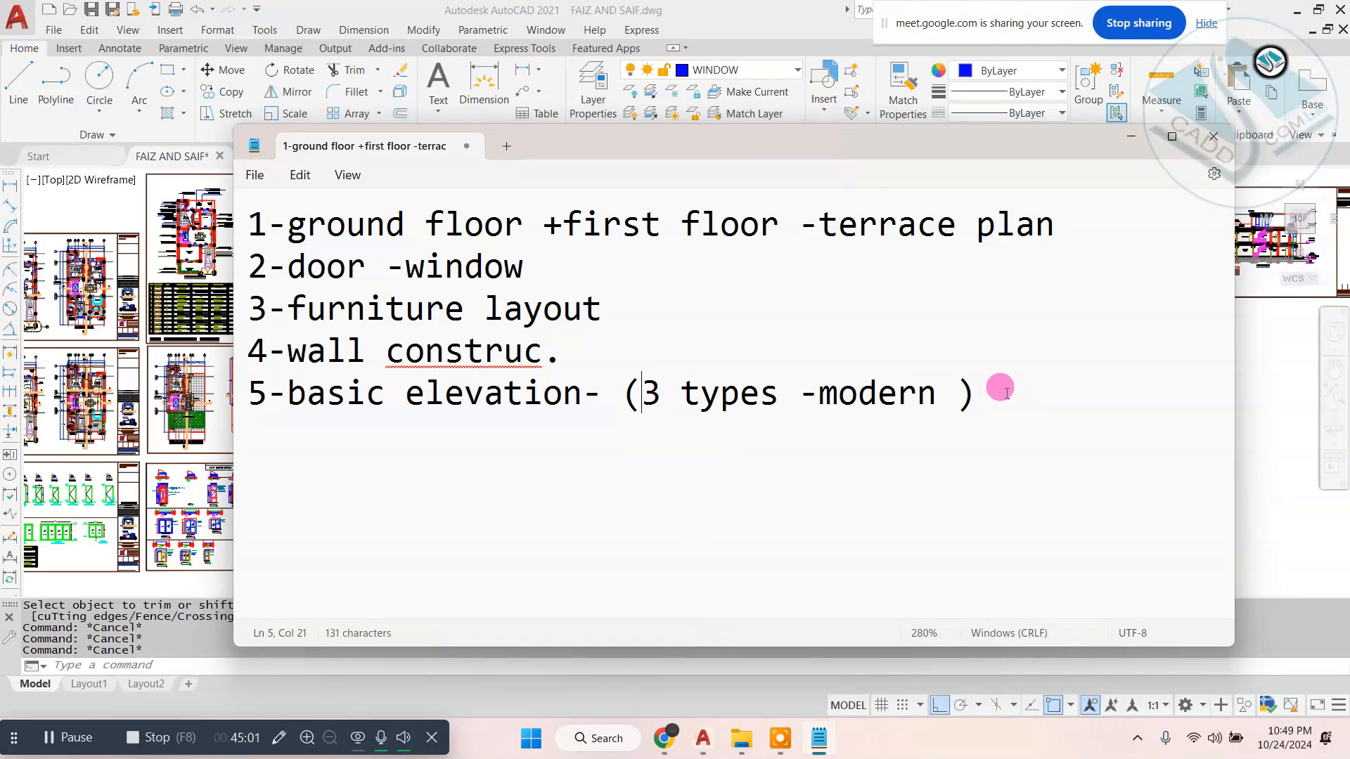
left_click_drag(1003, 391, 156, 396)
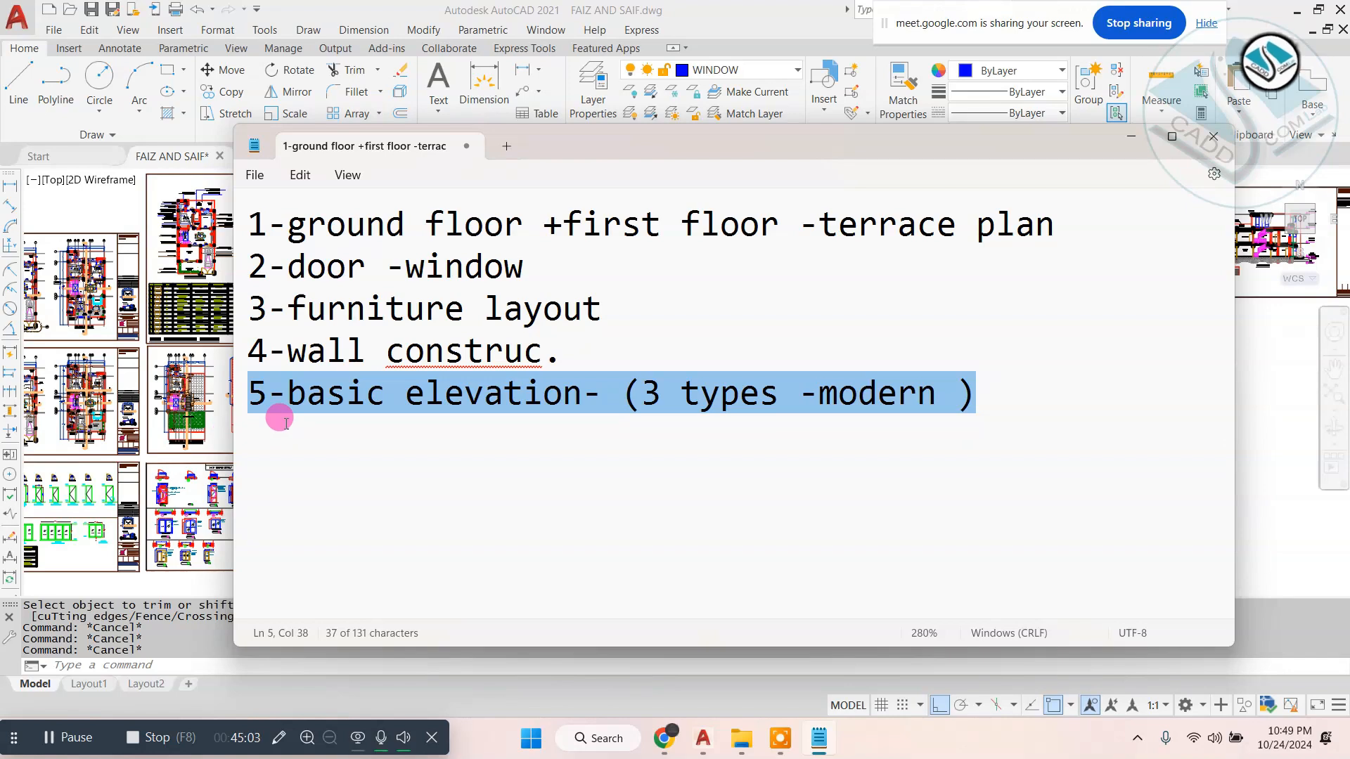
- Switch to the AutoCAD drawing and examine the three reference facade pictures with their drawn elevations, ending on the hatched one
left_click(1269, 413)
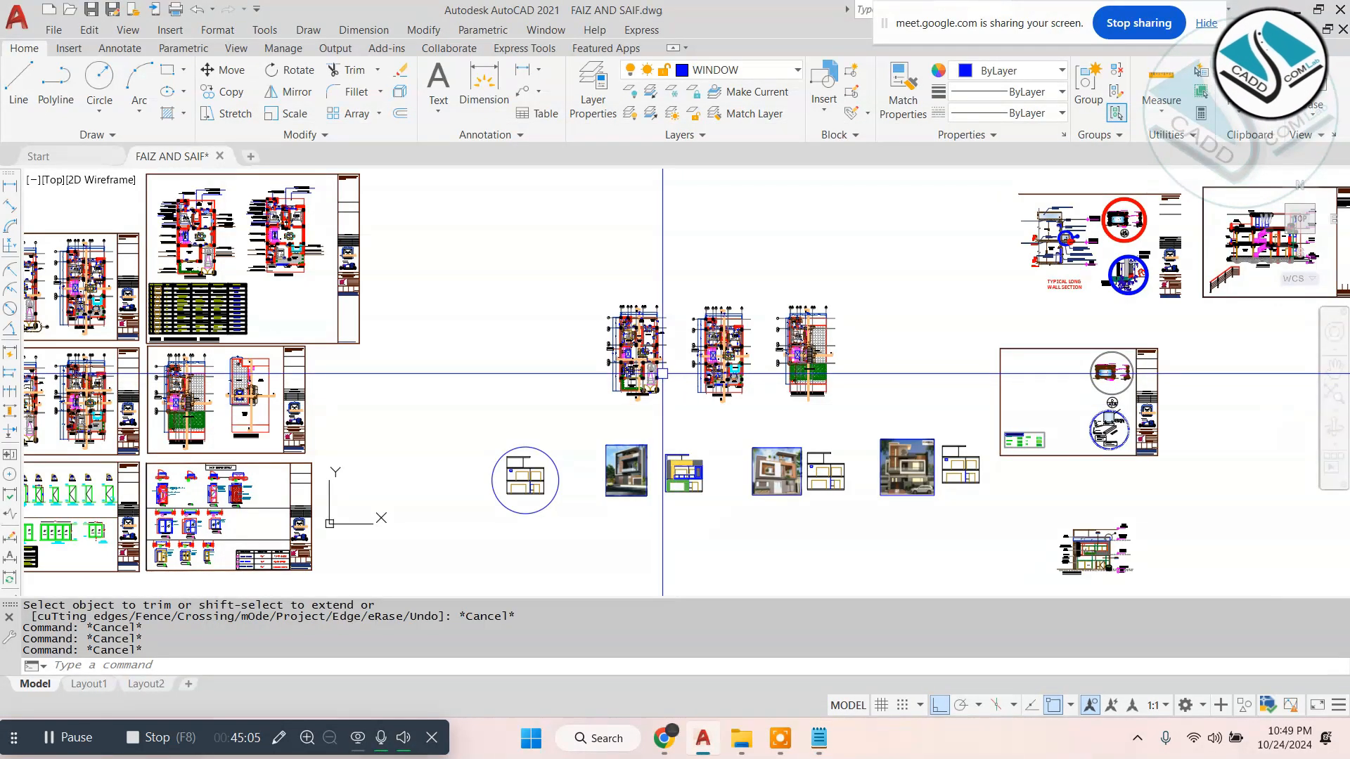
scroll(648, 488, "up", 6)
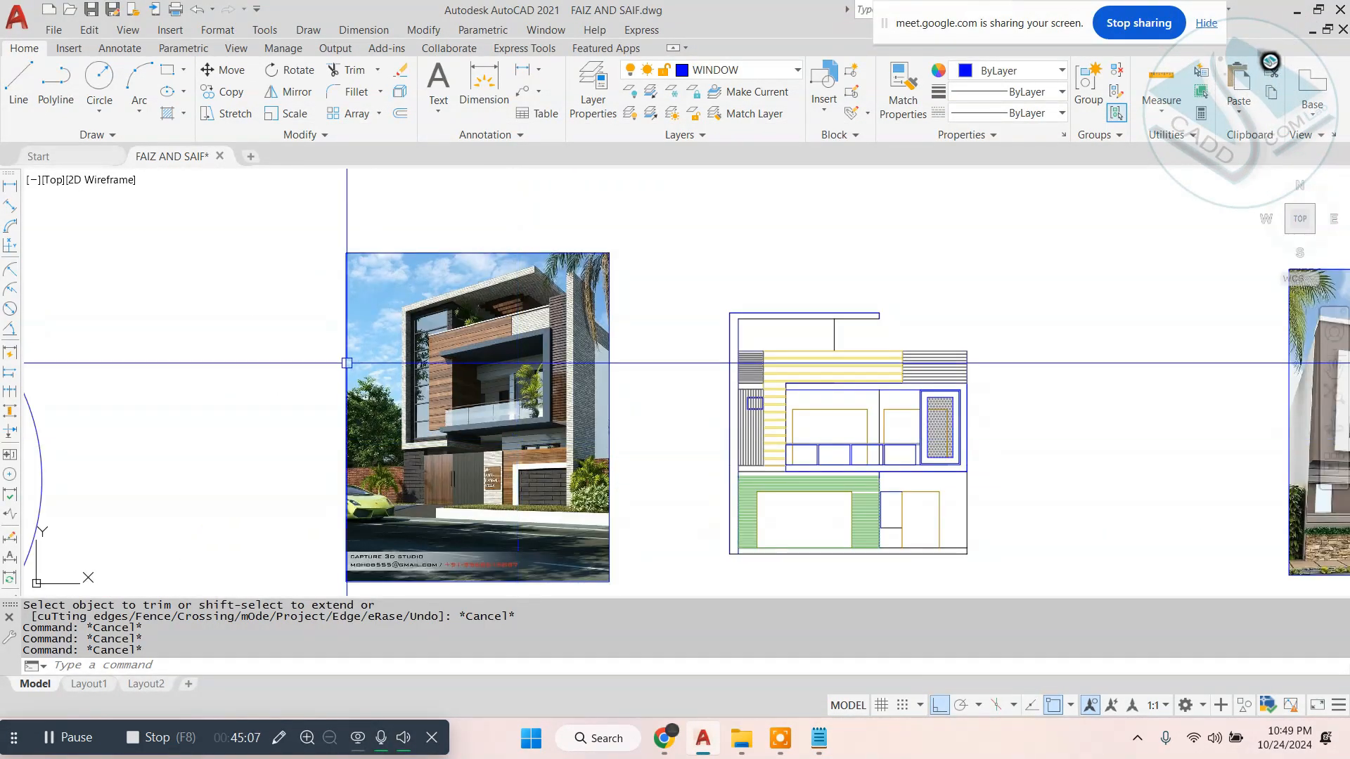
scroll(646, 351, "down", 5)
scroll(646, 351, "up", 5)
scroll(551, 366, "down", 5)
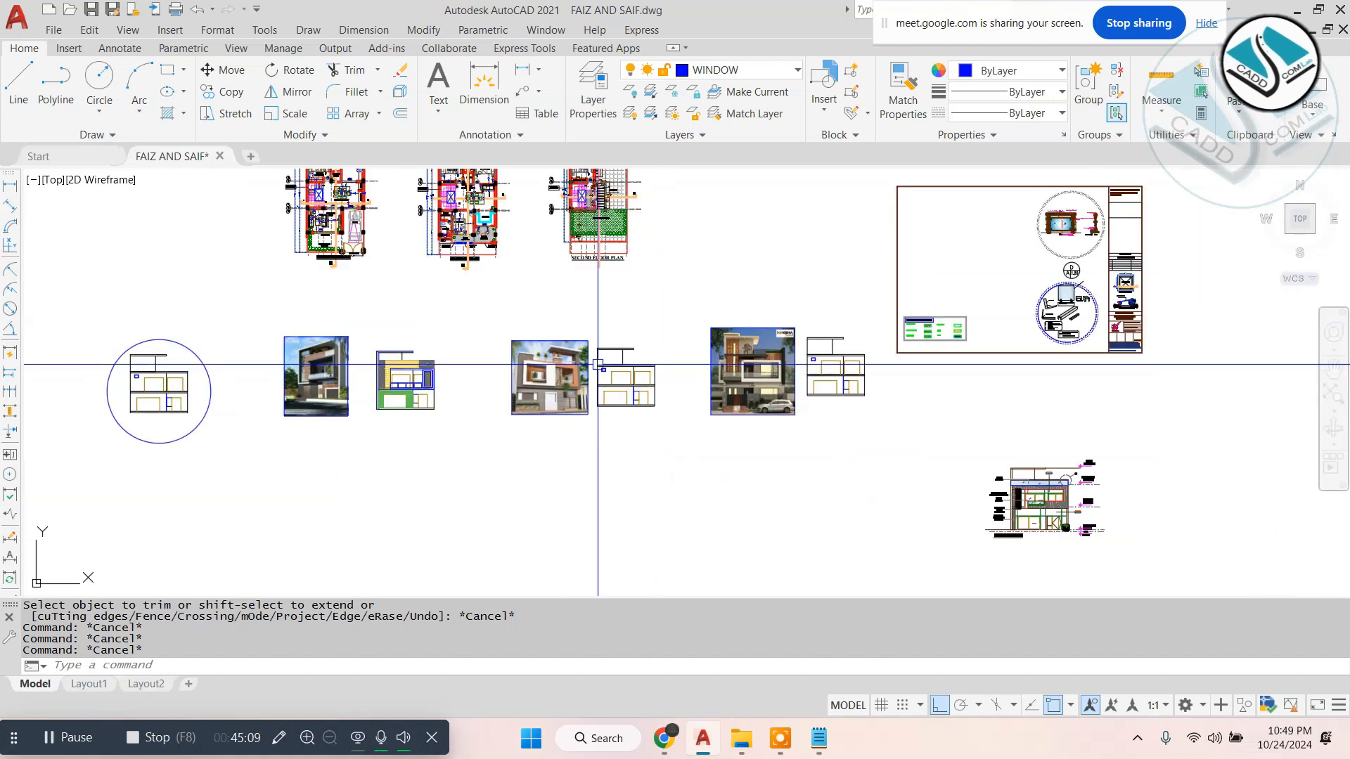
scroll(600, 382, "up", 4)
scroll(820, 362, "up", 1)
scroll(820, 362, "down", 4)
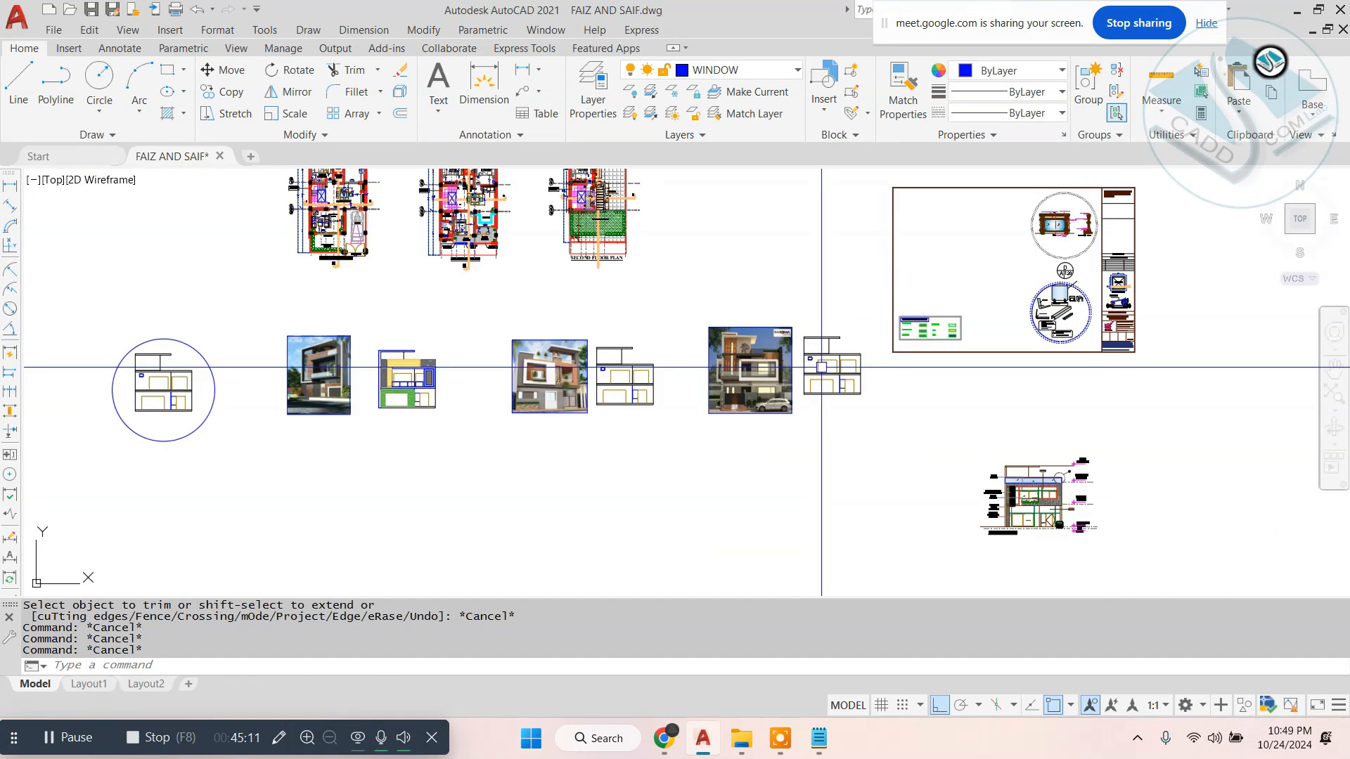
scroll(431, 351, "up", 3)
scroll(591, 366, "up", 2)
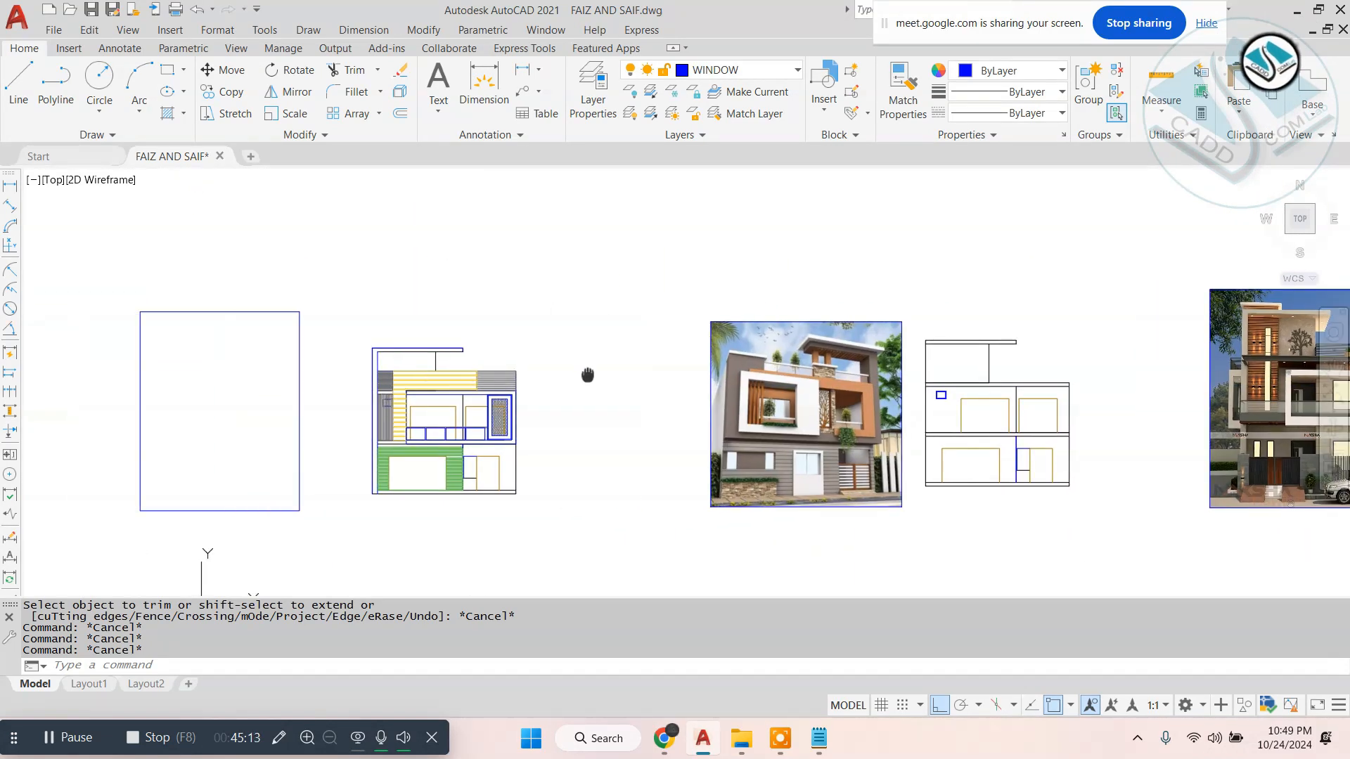
scroll(300, 344, "up", 2)
middle_click_drag(304, 390, 537, 354)
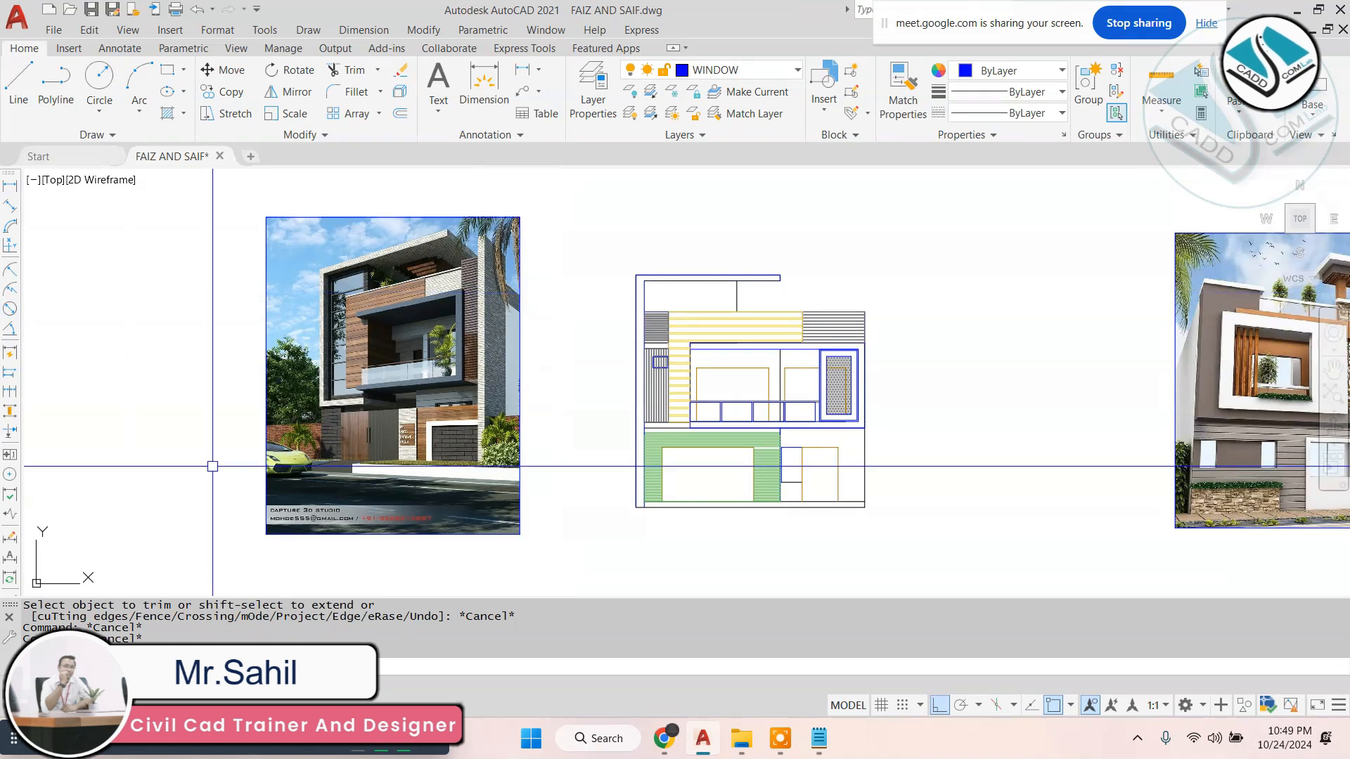
- Return to Notepad and tidy the fifth line of the note to read "5-basic elevation- (3 types -modern)"
left_click(819, 738)
left_click_drag(1103, 425, 66, 111)
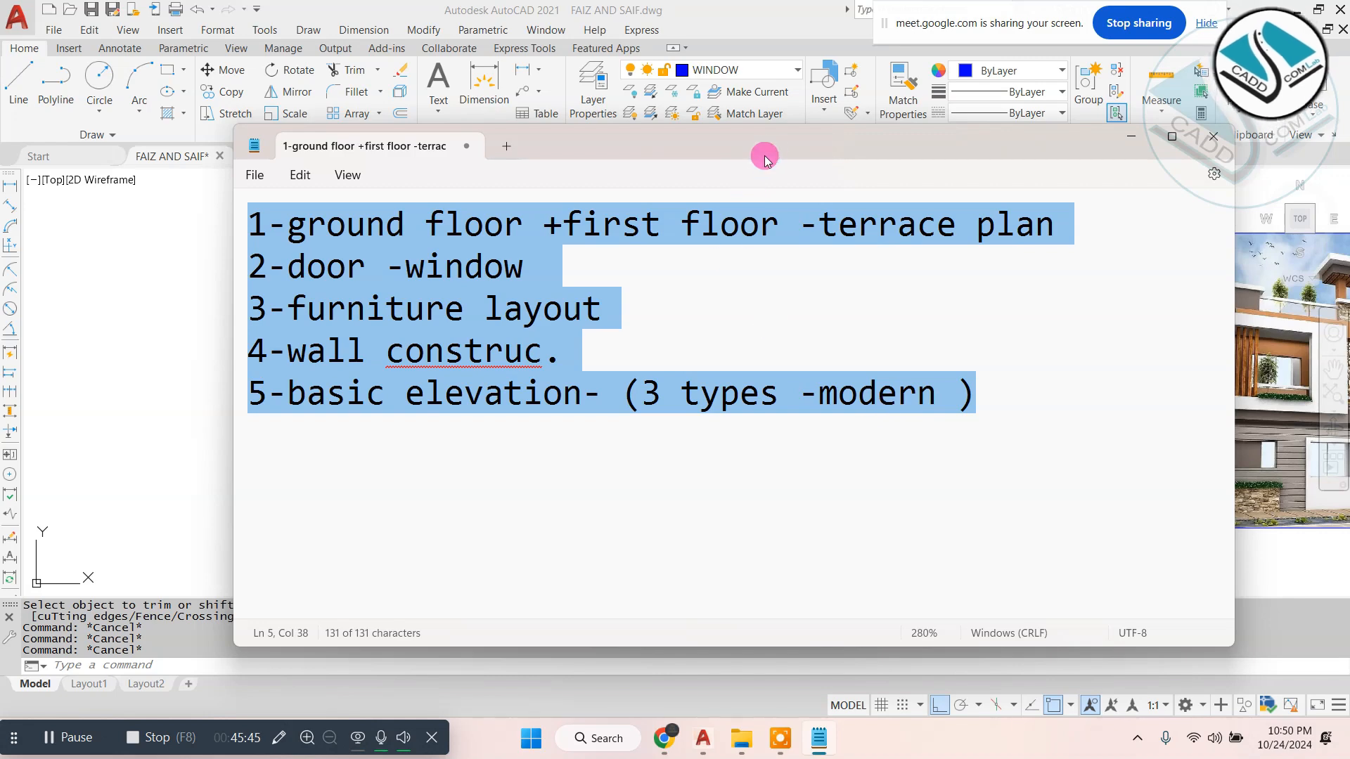
left_click_drag(765, 153, 674, 116)
left_click(756, 406)
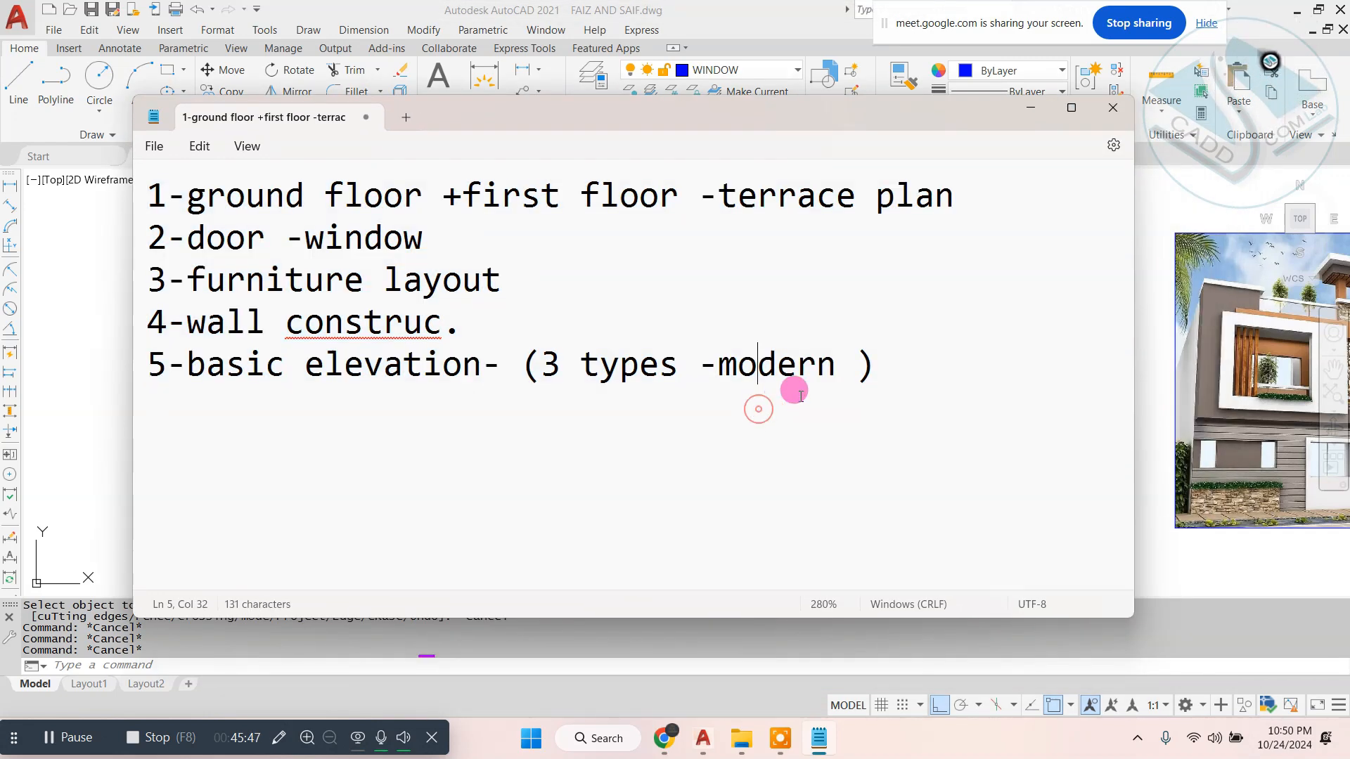
left_click(853, 360)
key("BackSpace")
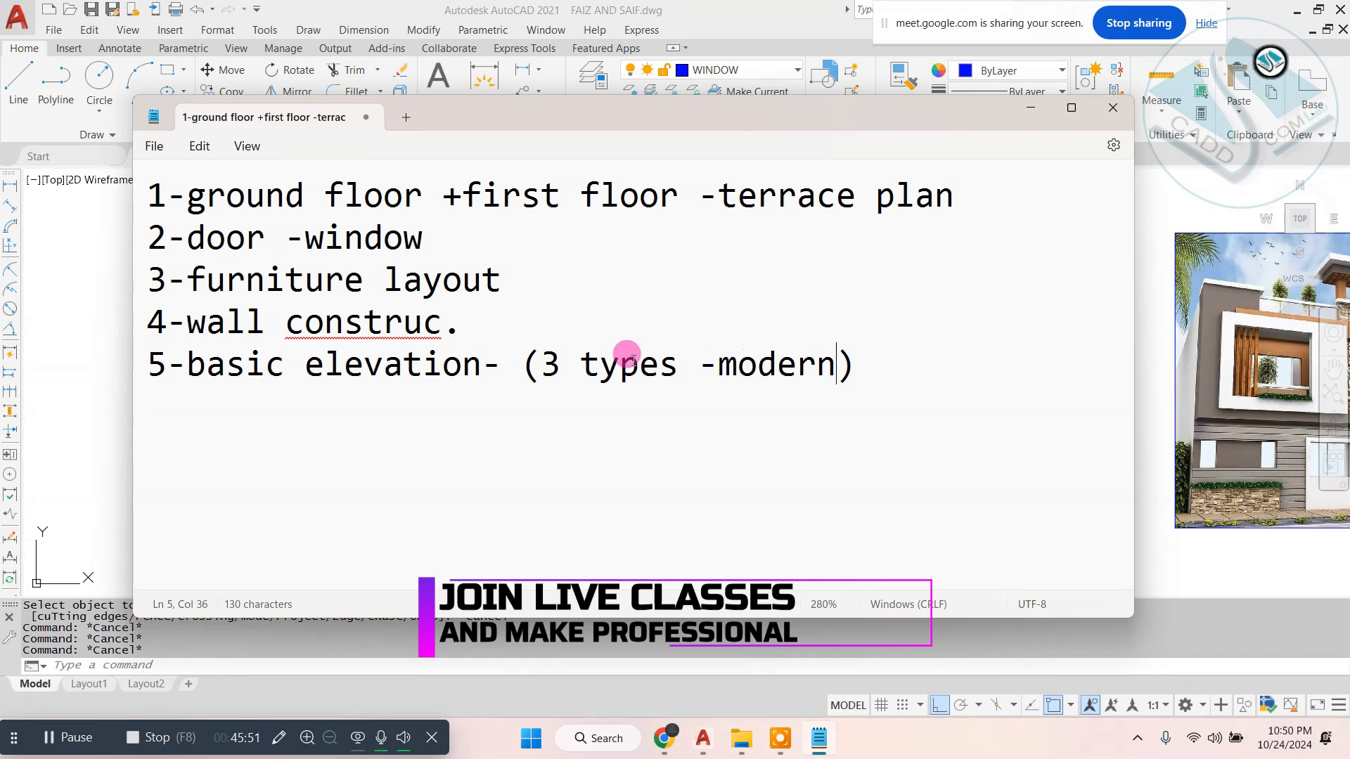
left_click(545, 369)
key("BackSpace")
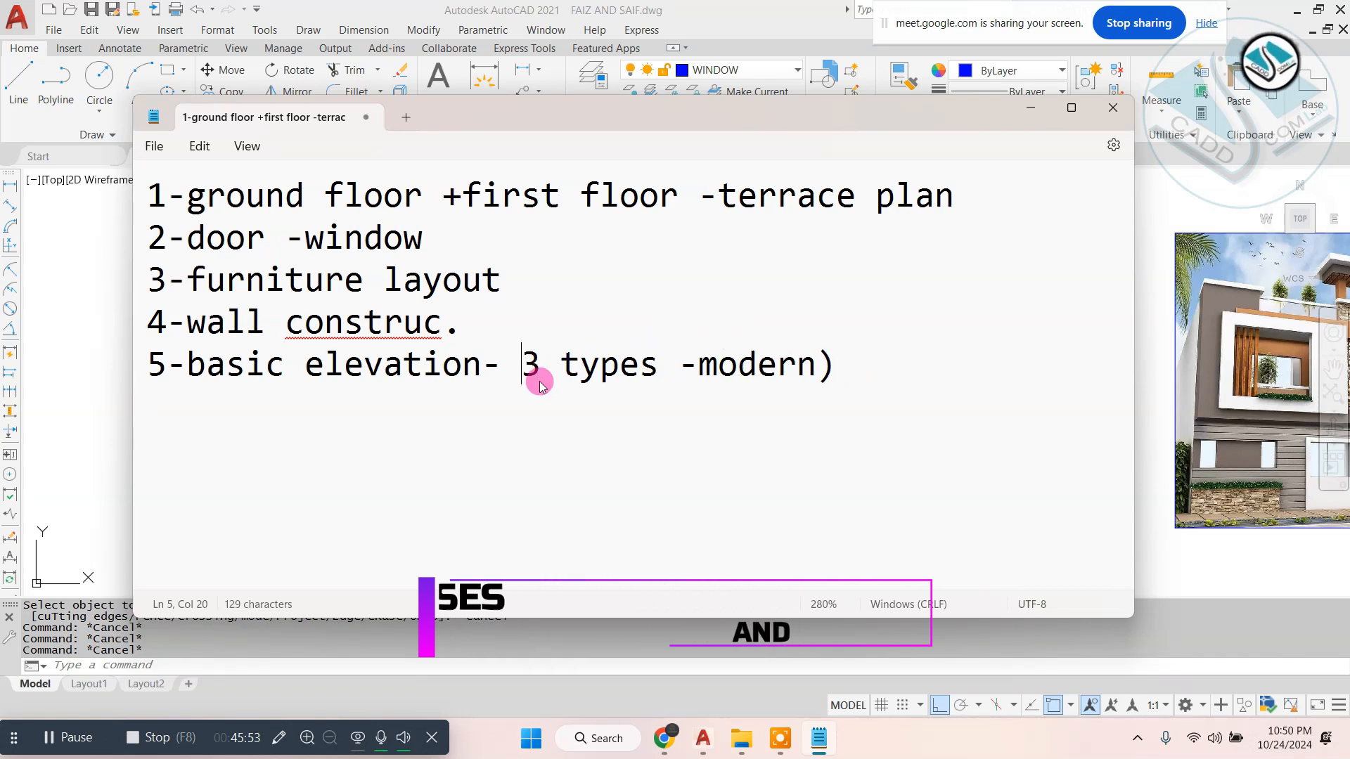
type("(")
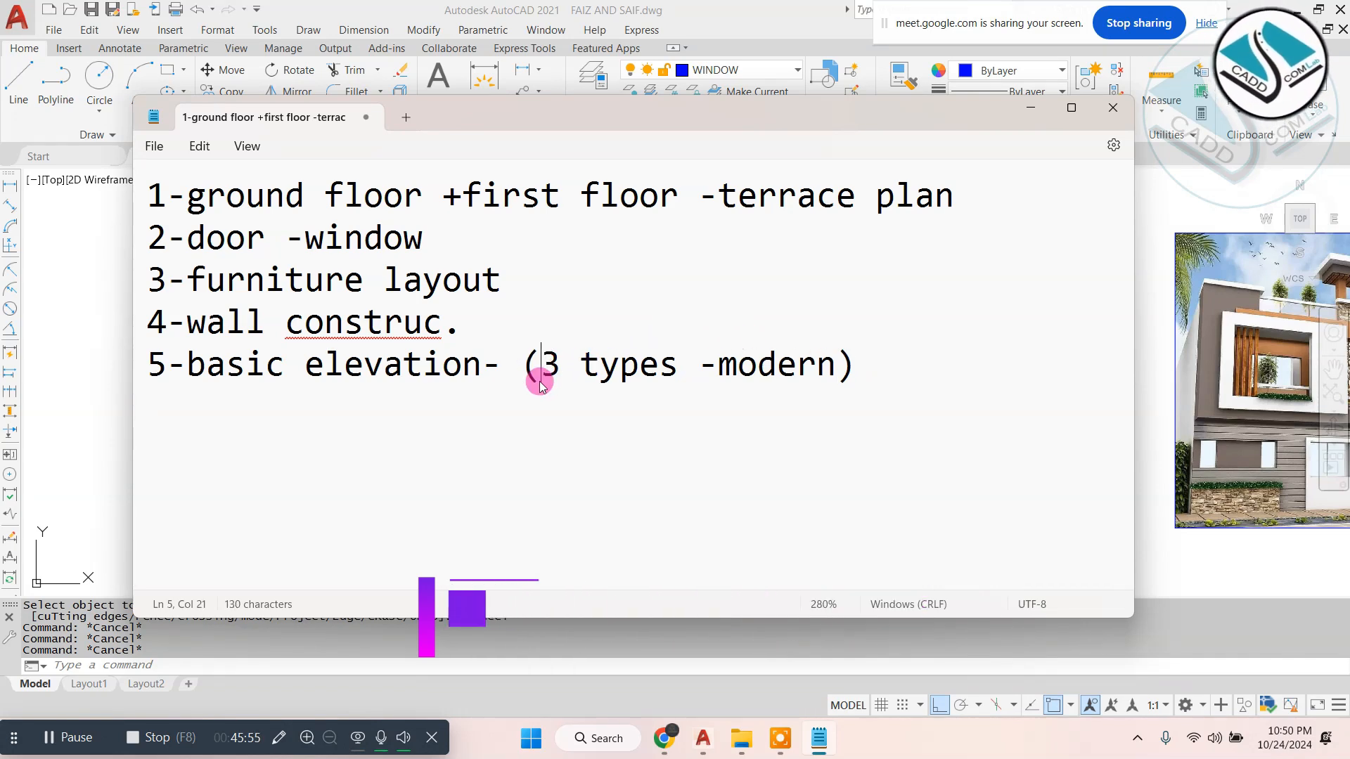
left_click_drag(940, 371, 109, 157)
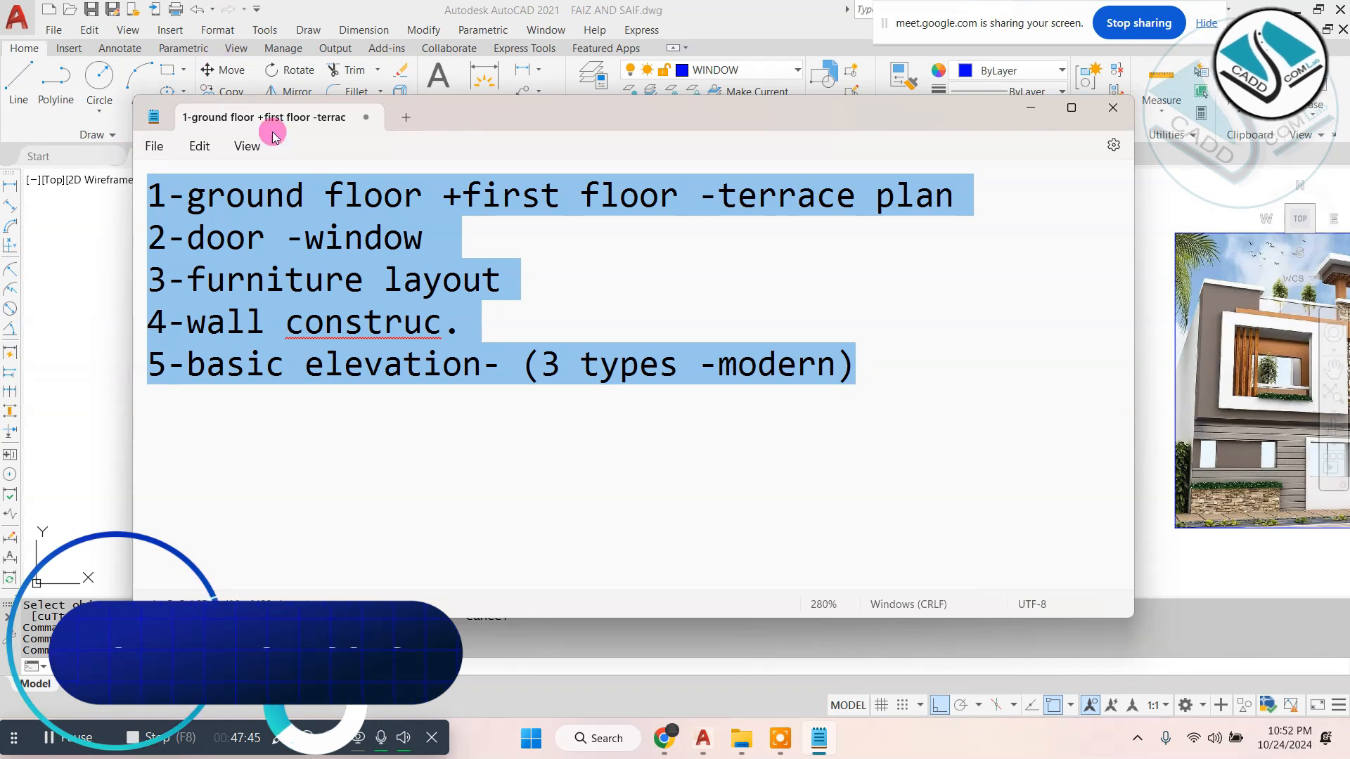
- Adjust the spacing in the note's first line so it reads "1-ground floor + first floor-terrace plan"
left_click(458, 191)
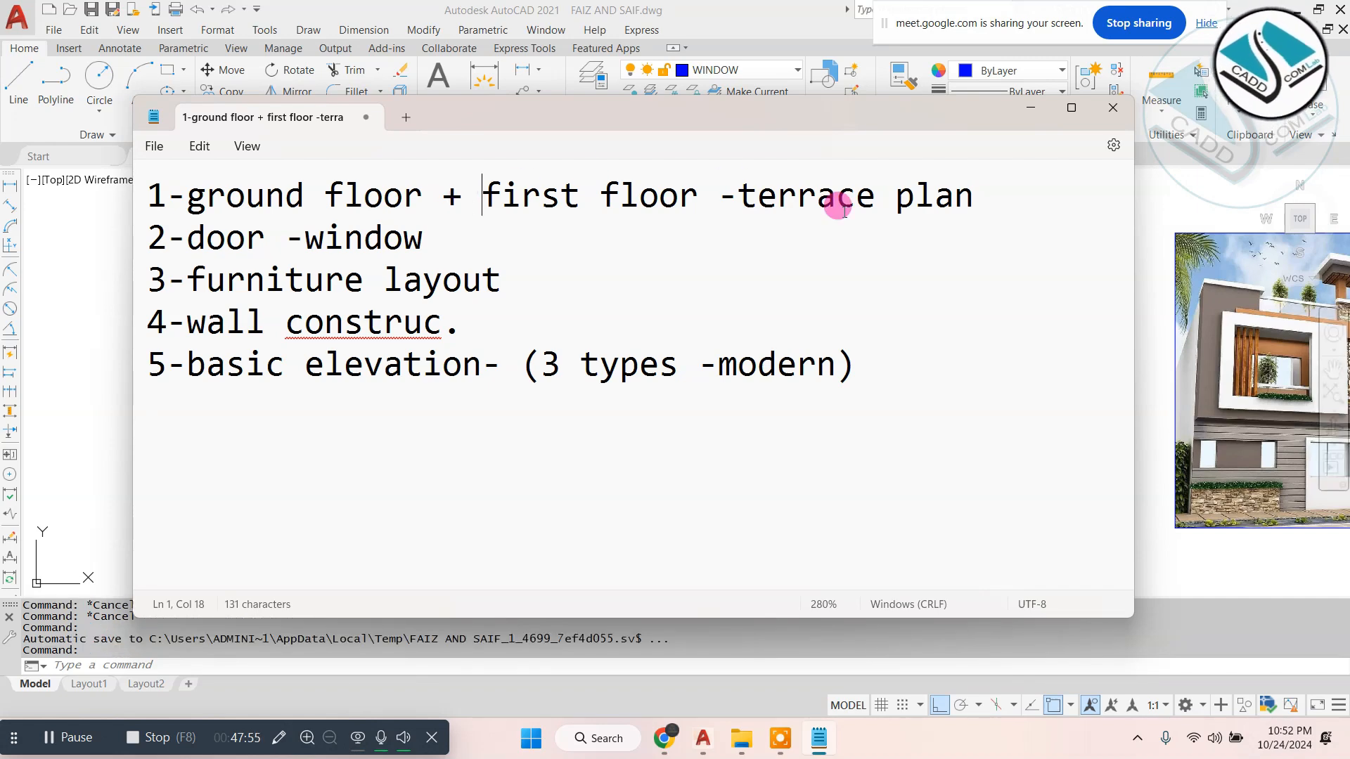
left_click(715, 207)
key("BackSpace")
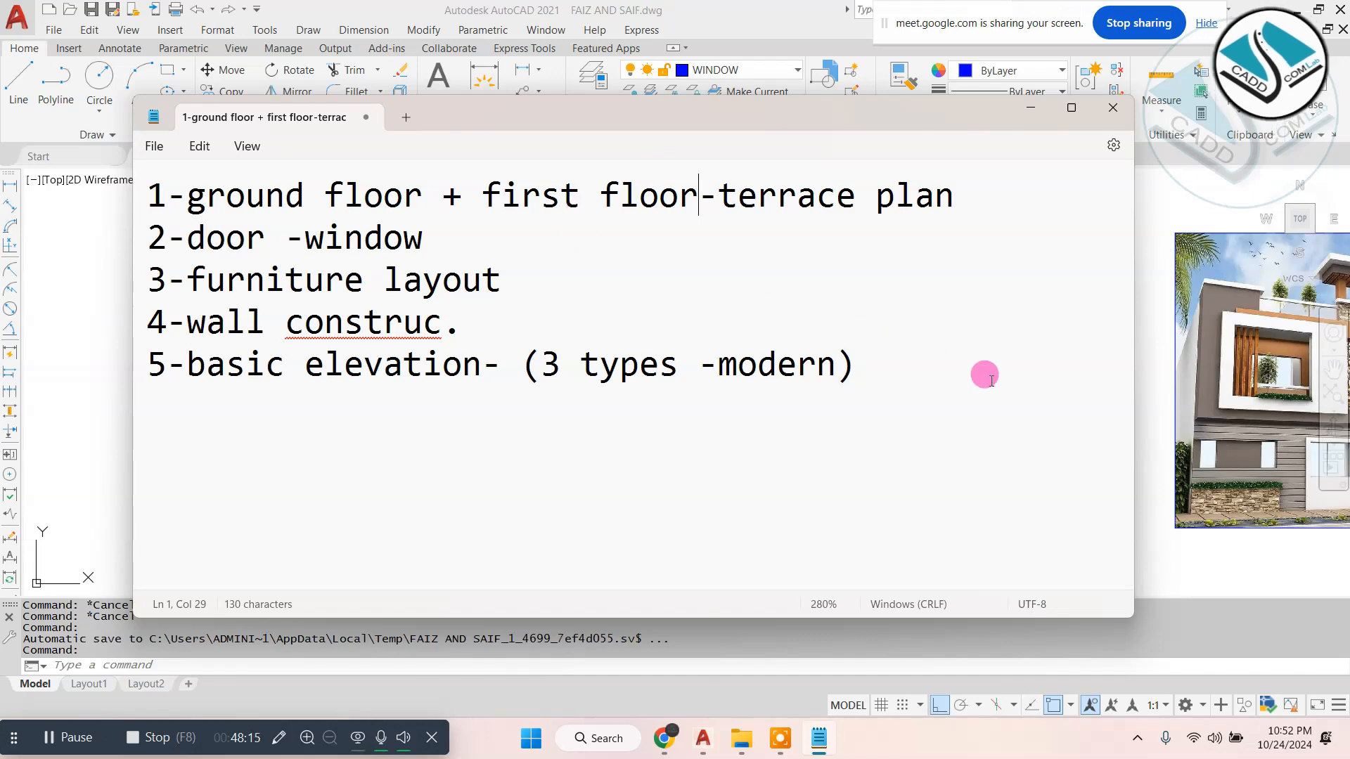
triple_click(879, 370)
key("ctrl+a")
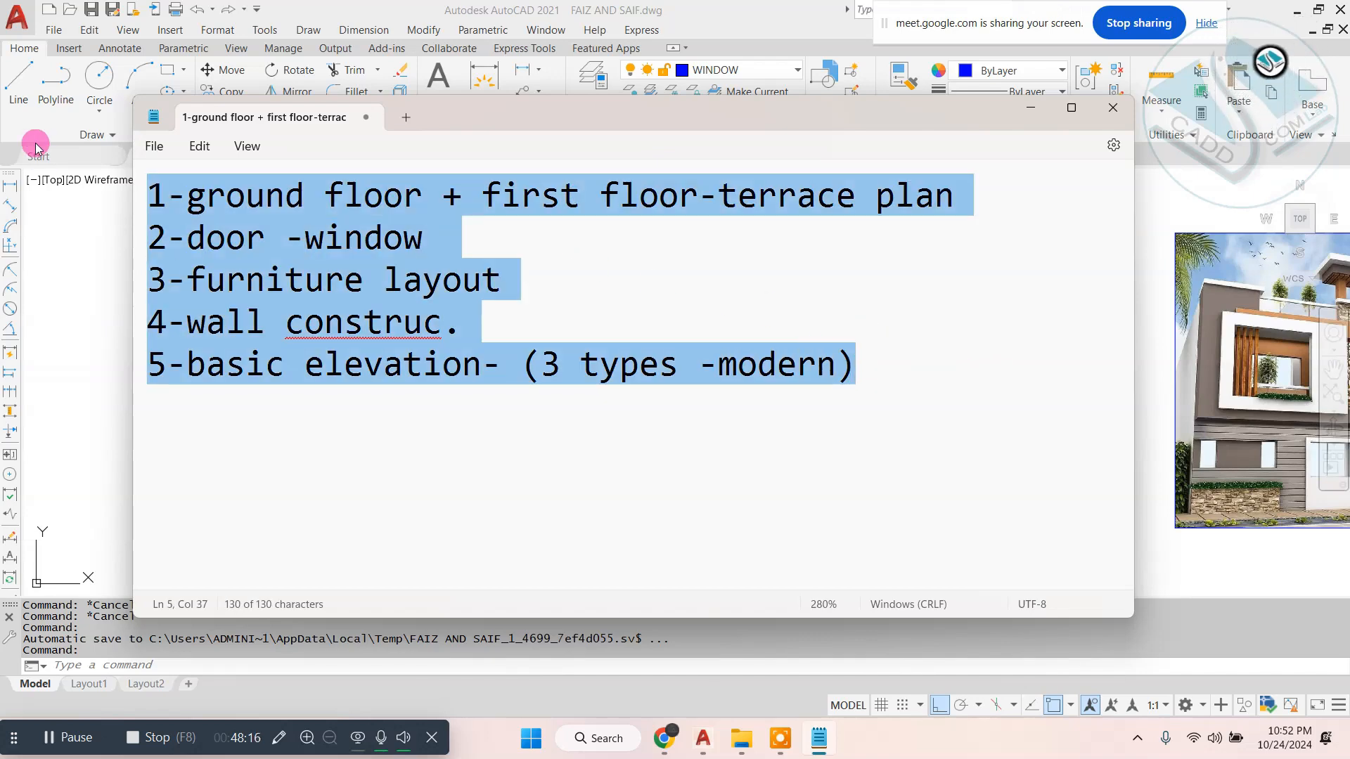
left_click(521, 470)
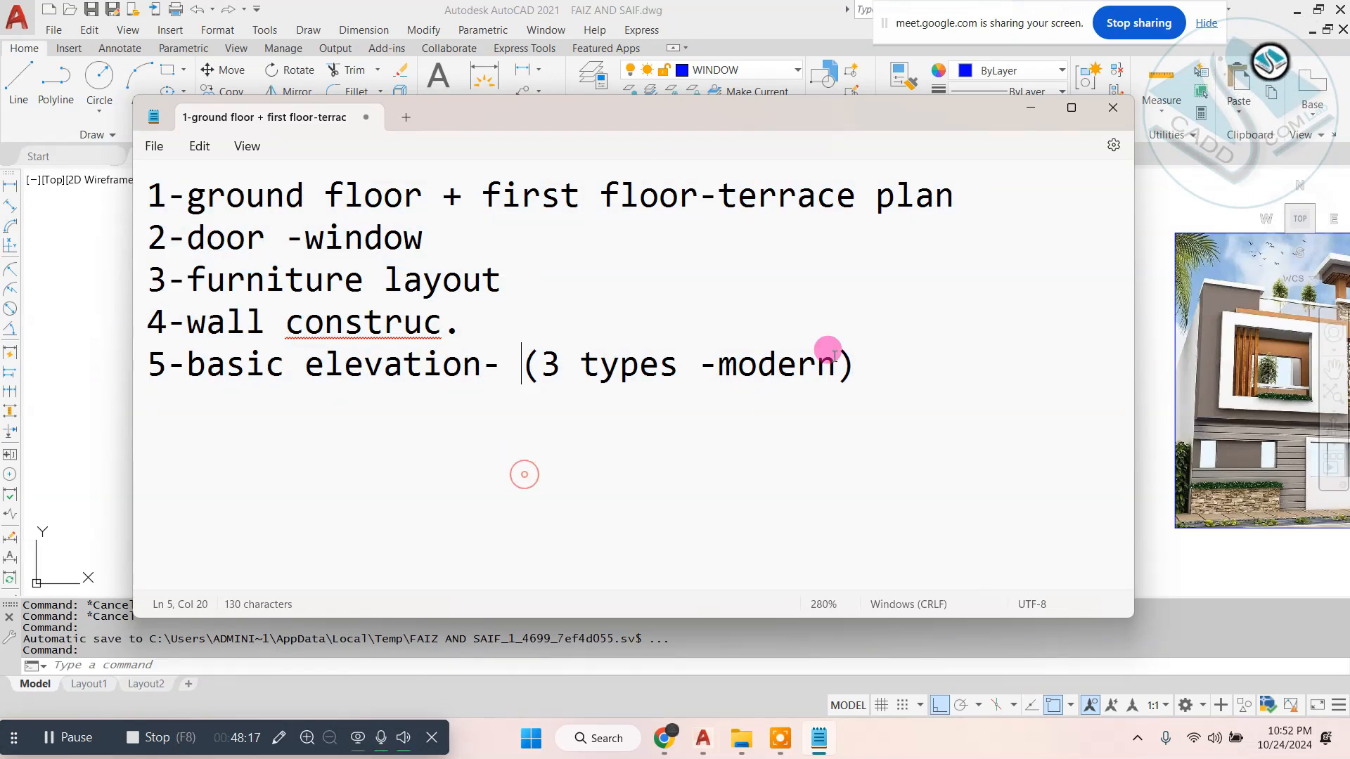
- Put the note away and examine the row of elevations in the AutoCAD drawing, closing in on the hatched elevation
left_click(1031, 108)
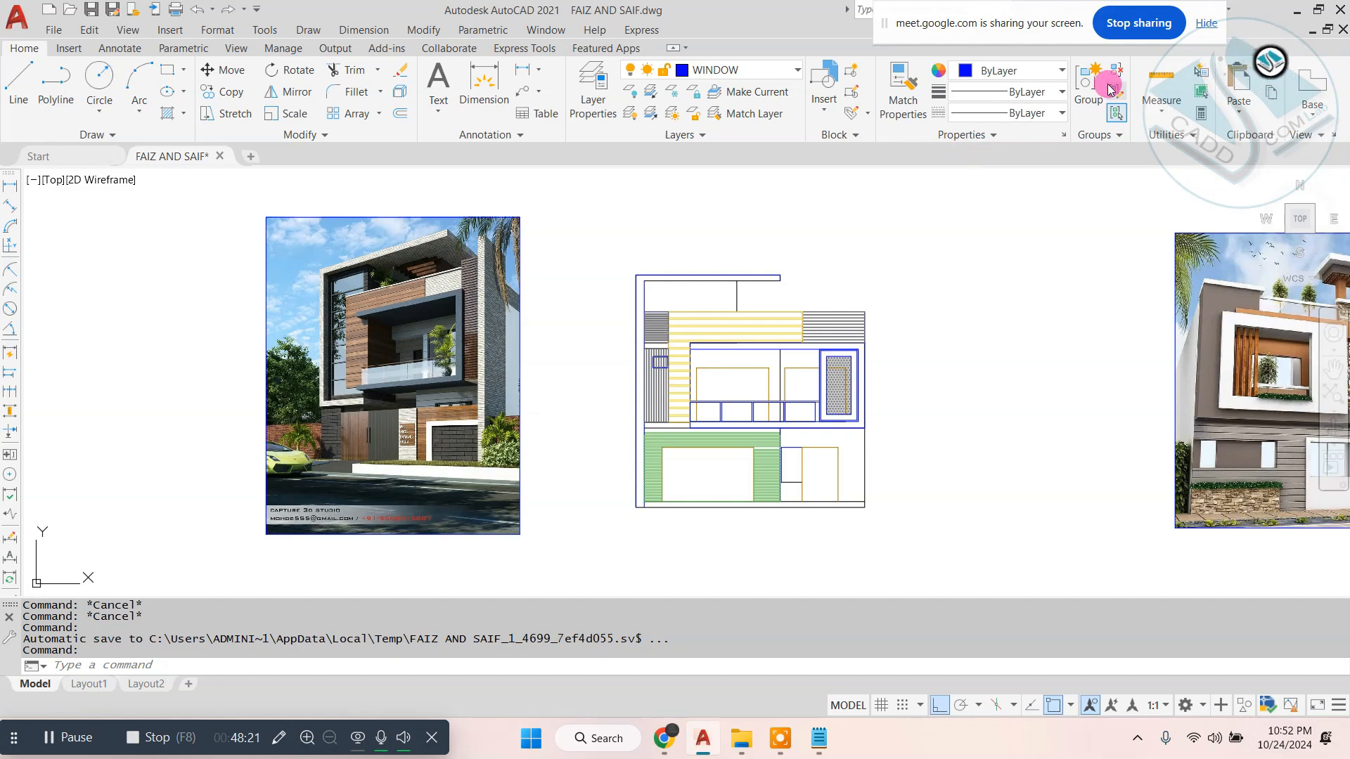
scroll(660, 320, "down", 4)
scroll(663, 316, "up", 2)
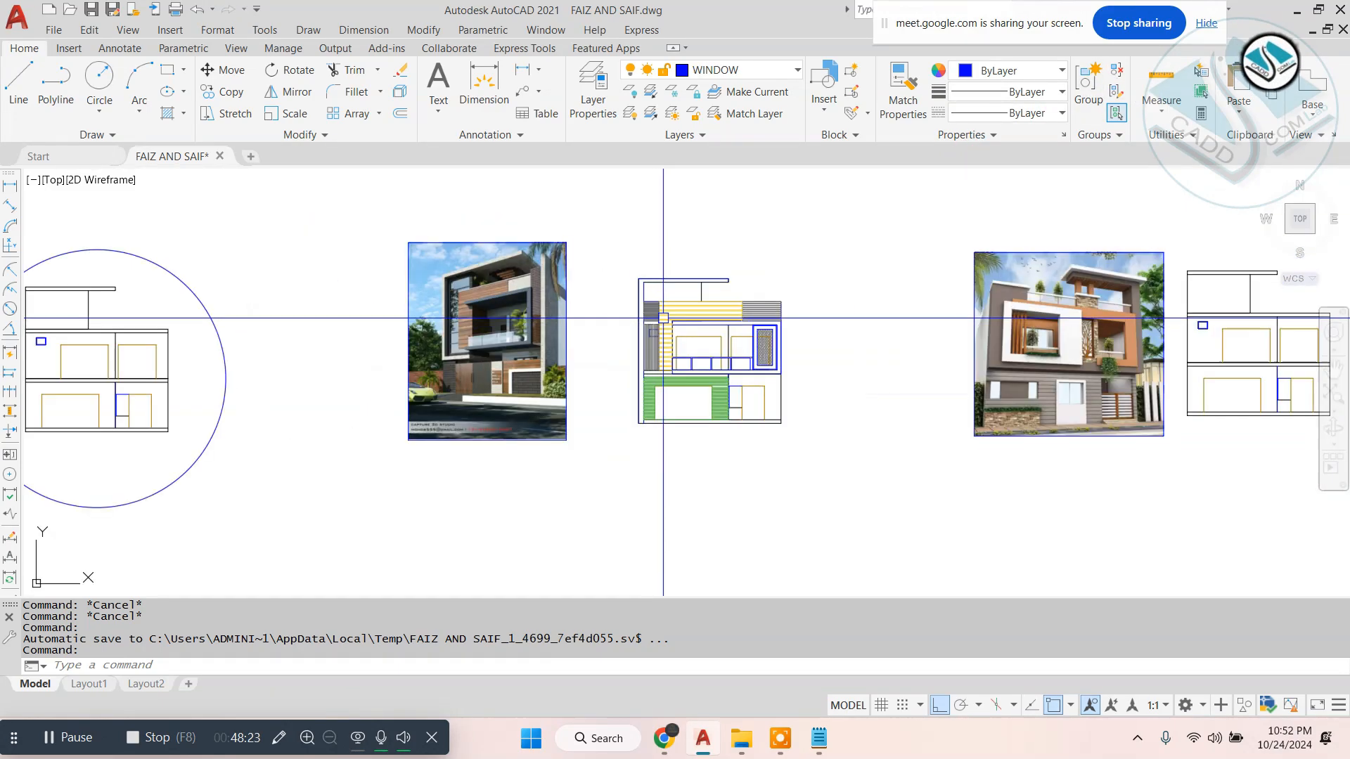
scroll(813, 310, "down", 3)
scroll(746, 422, "up", 3)
scroll(728, 384, "down", 3)
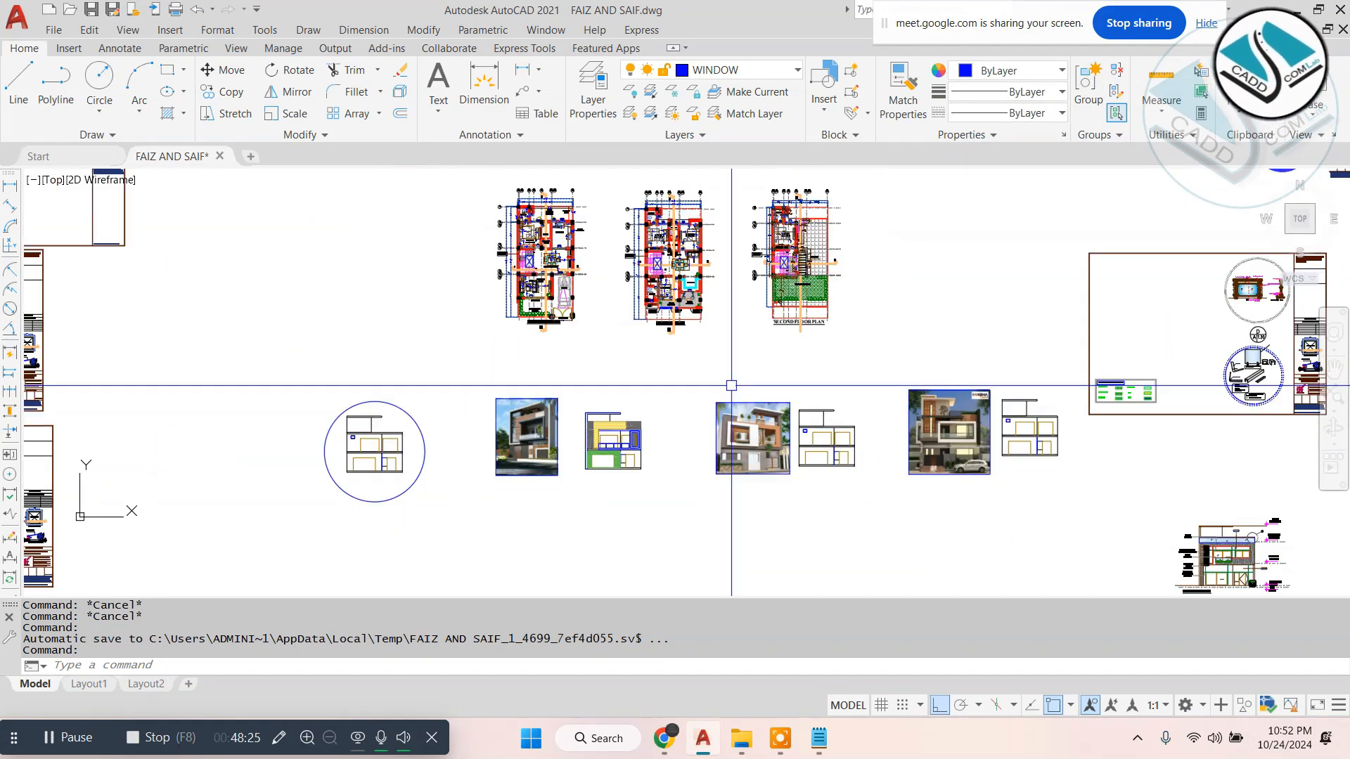
scroll(708, 421, "up", 1)
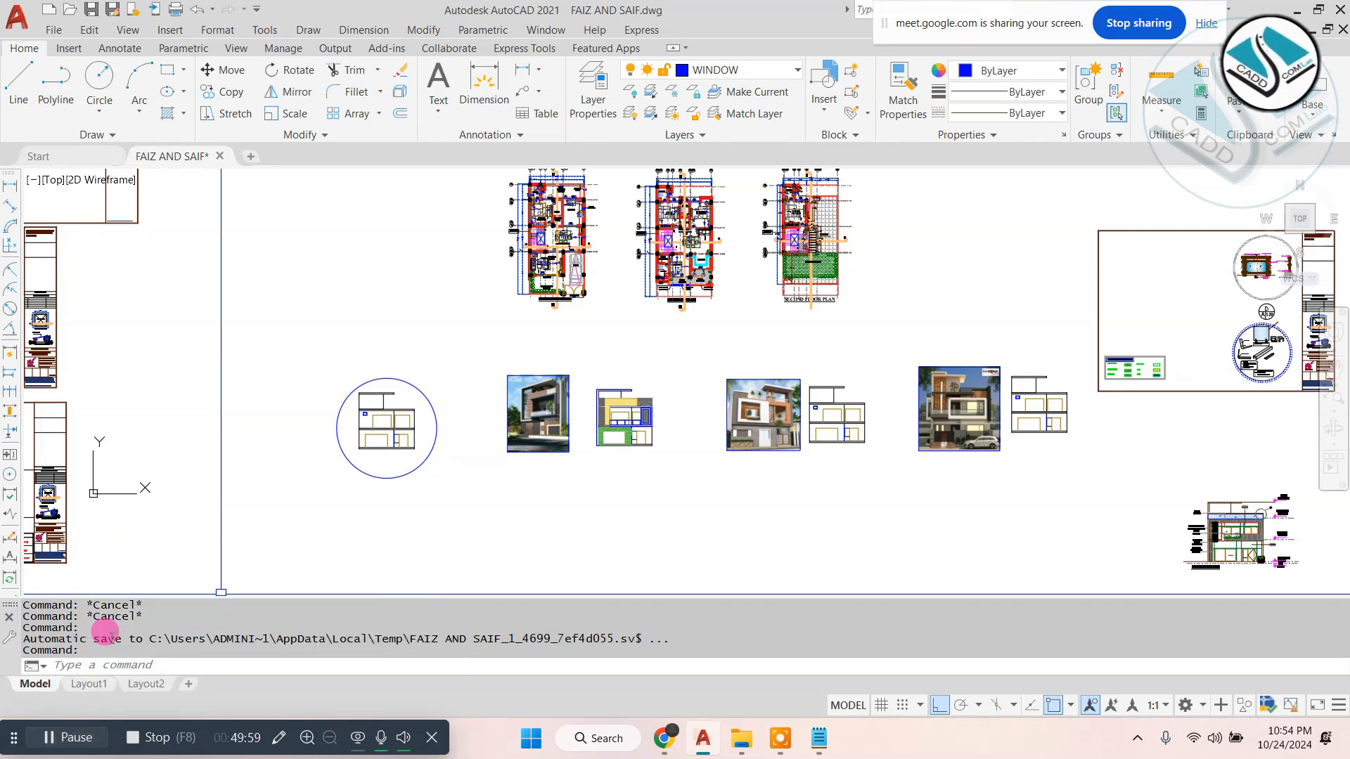
scroll(661, 412, "up", 5)
scroll(629, 387, "up", 5)
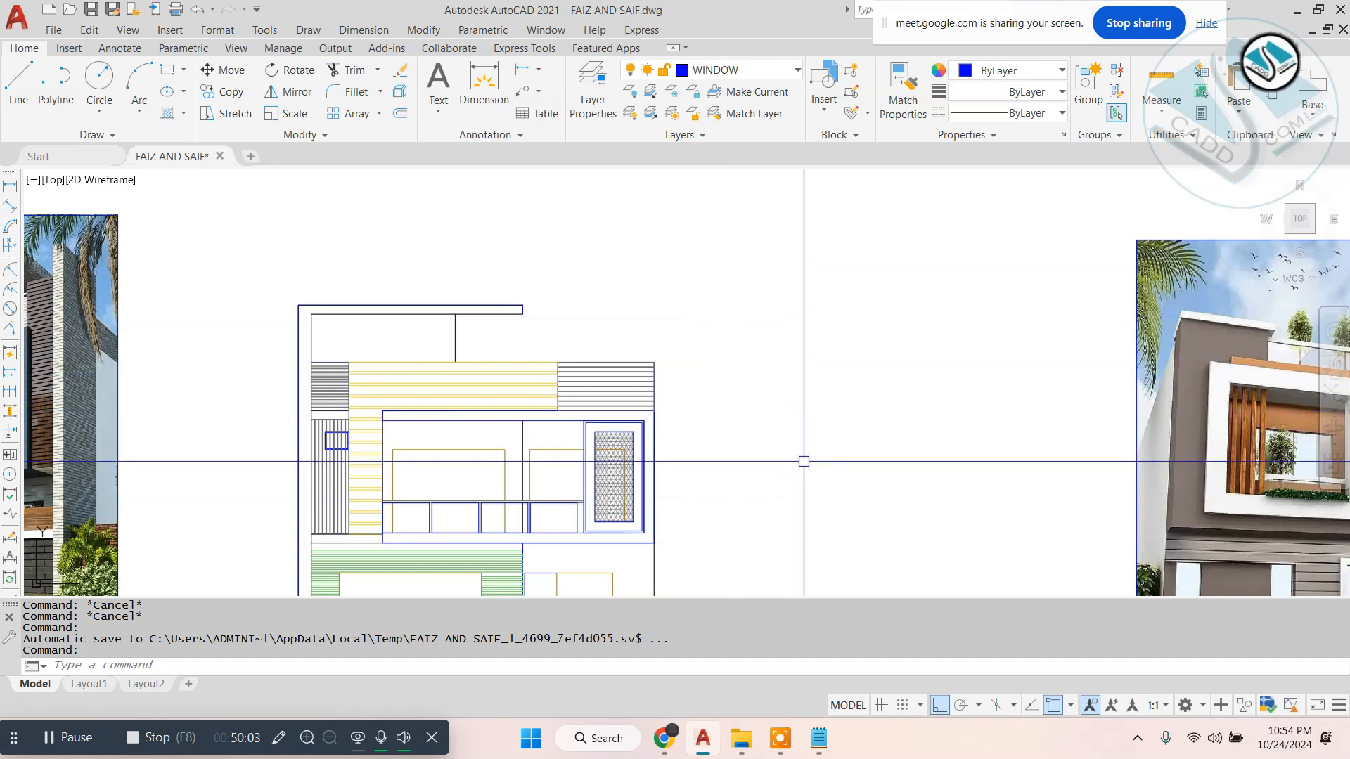
left_click(351, 32)
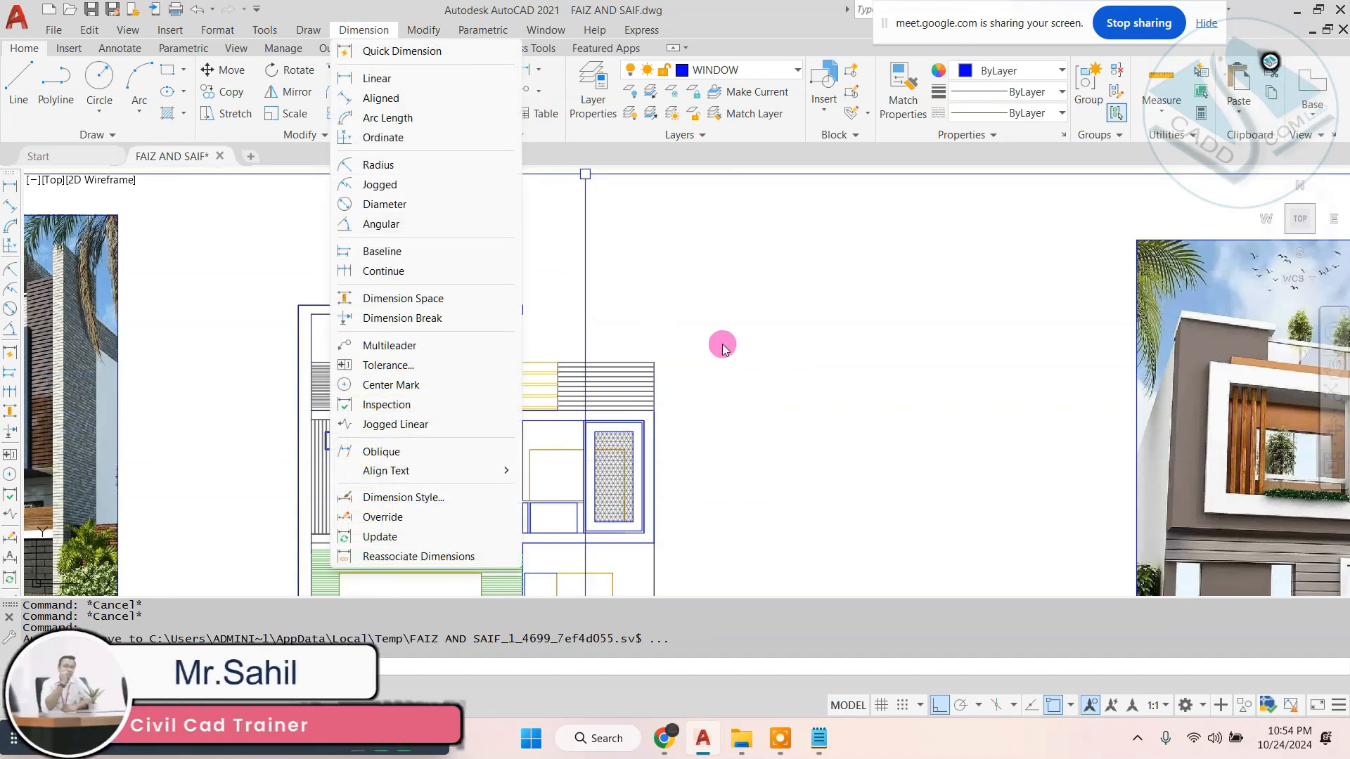
left_click(704, 323)
key("Escape")
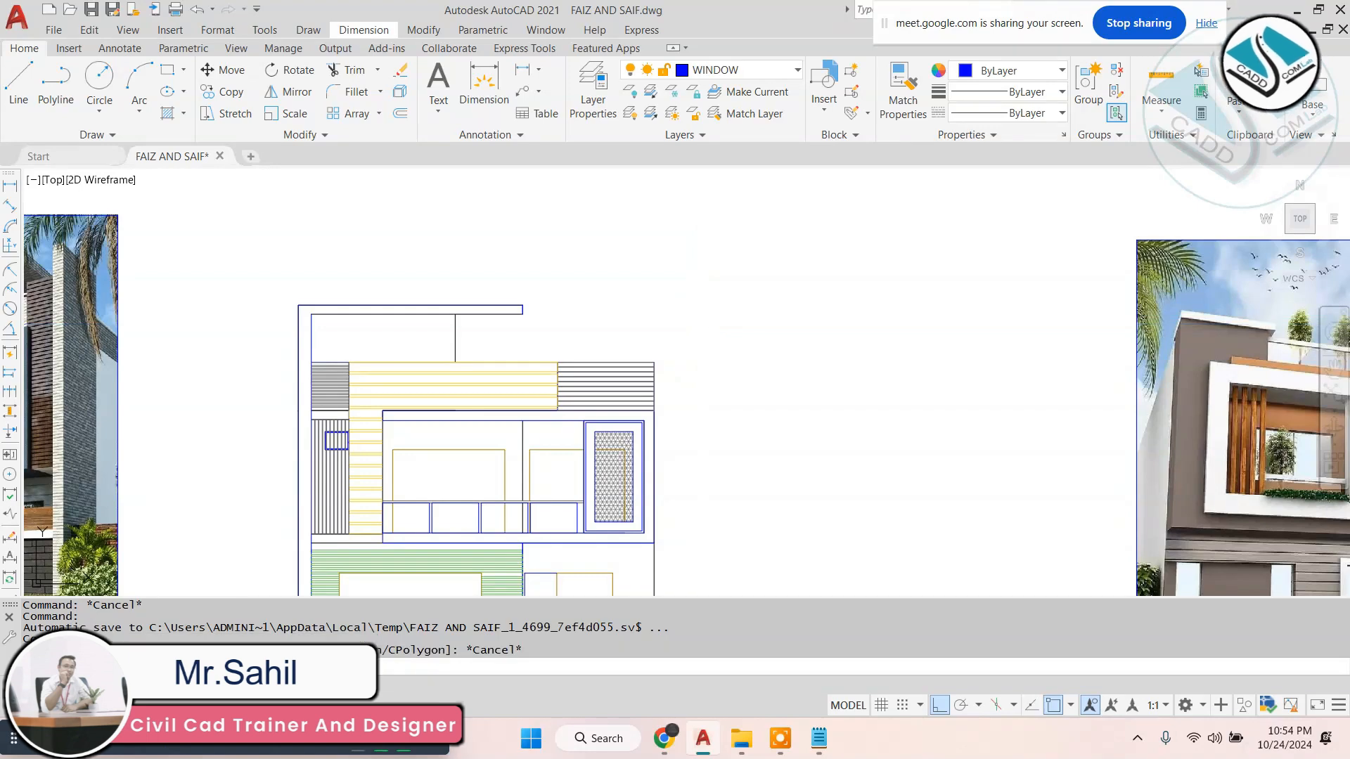
left_click(705, 319)
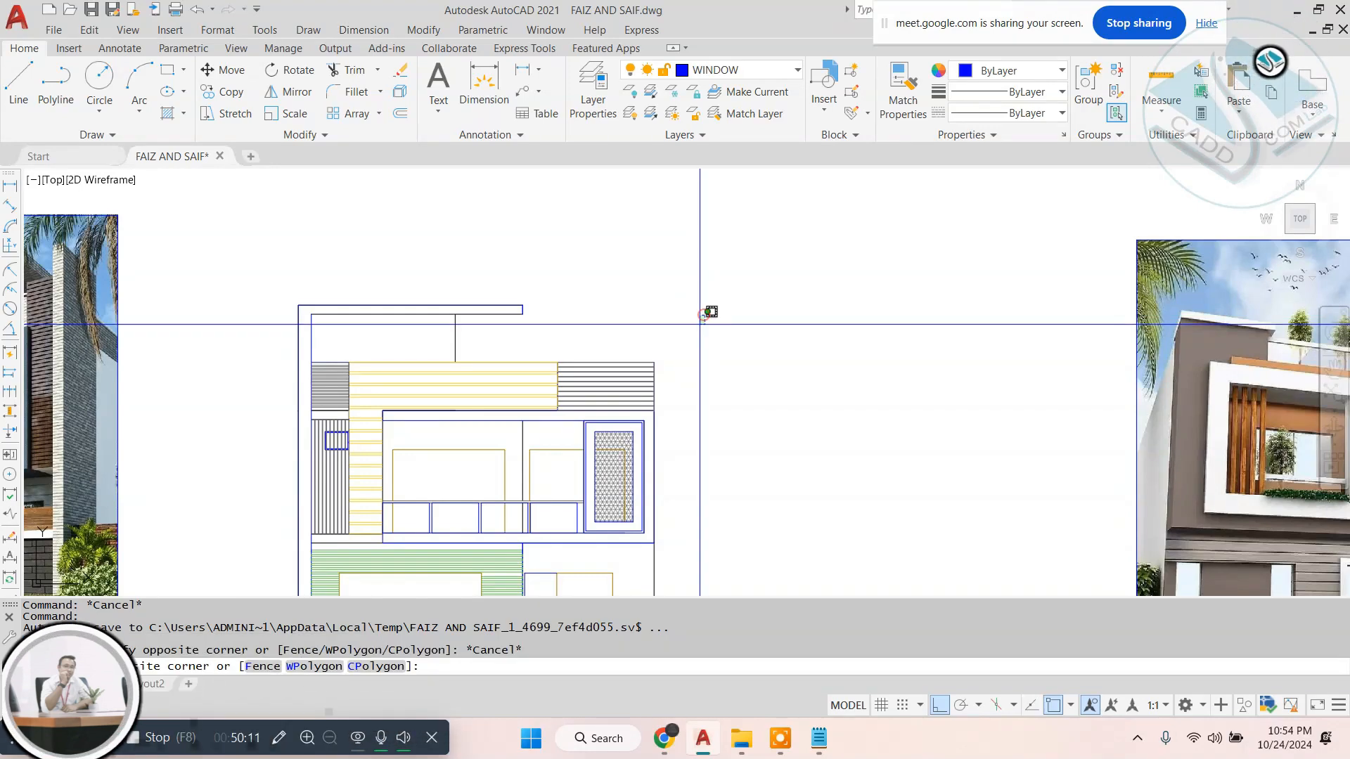
key("Escape")
- Open the Drafting Settings, review the Object Snap modes and close the dialog without changing them
type("ds")
key("Return")
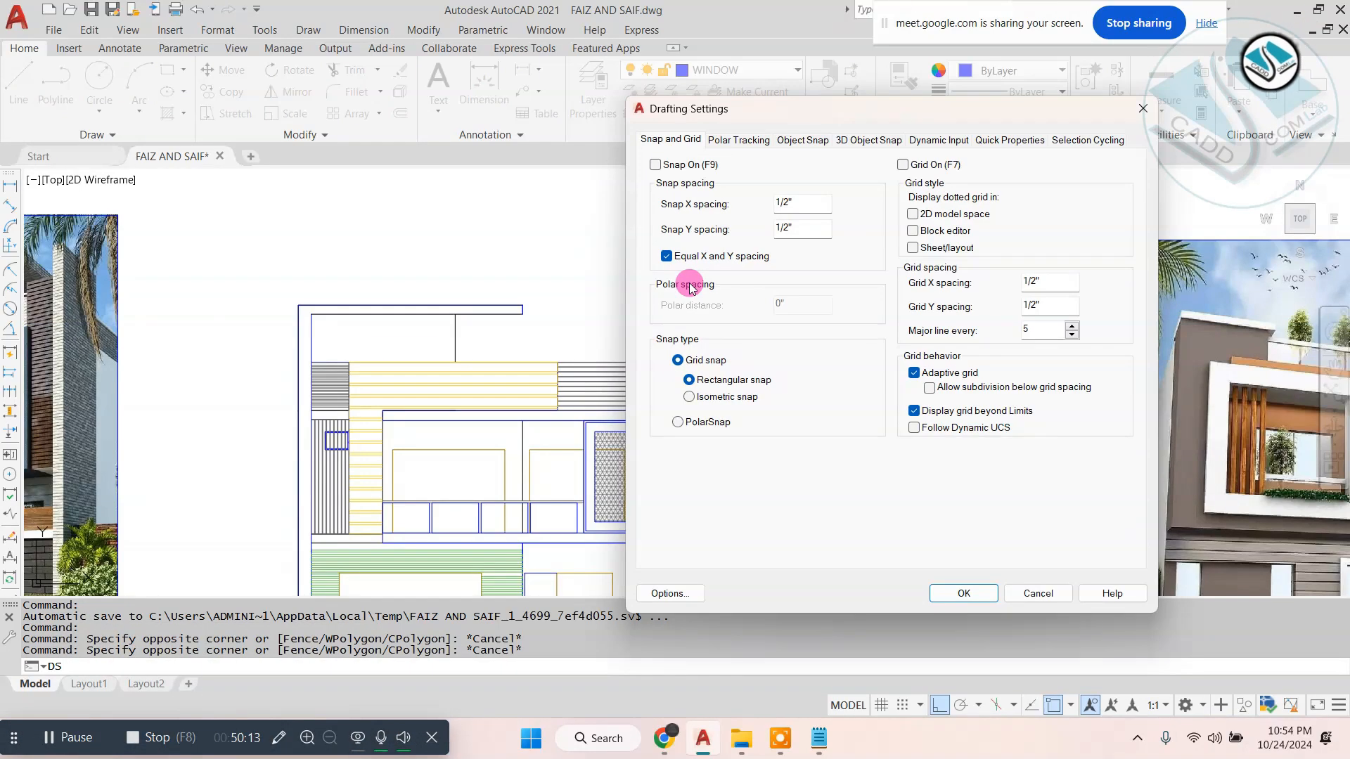
left_click(801, 139)
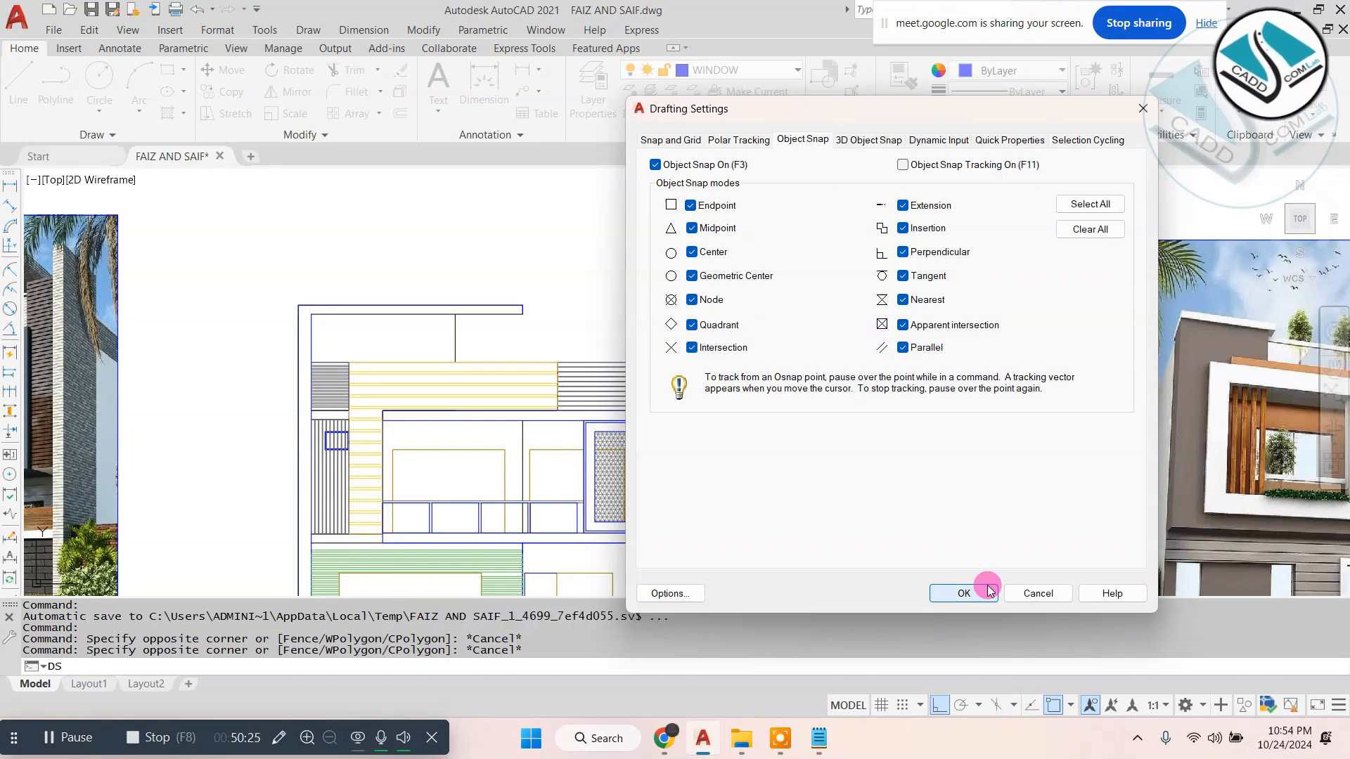
left_click(1144, 110)
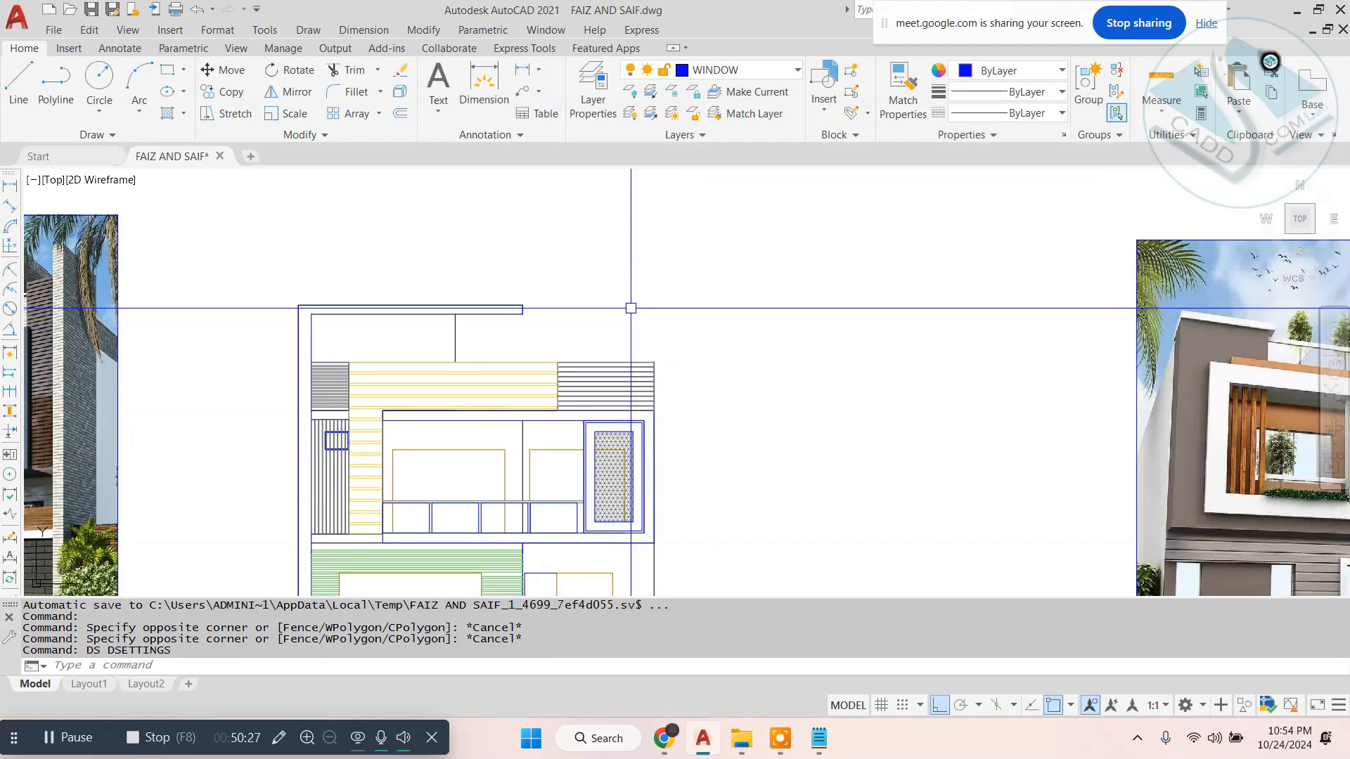
- Draw a long horizontal line in the empty area above the hatched front elevation
type("l")
key("Return")
middle_click_drag(542, 263, 511, 390)
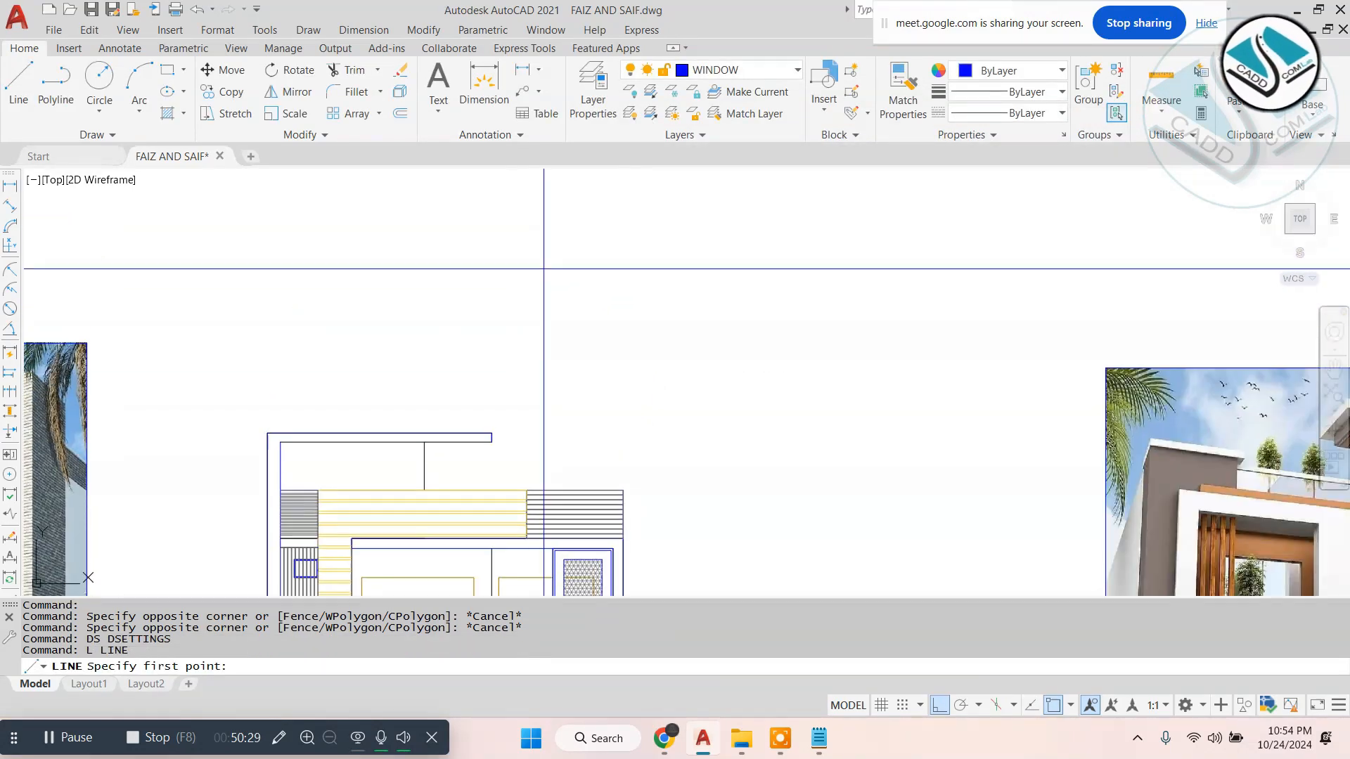
left_click(353, 234)
left_click(775, 248)
key("Escape")
left_click(803, 205)
left_click(618, 292)
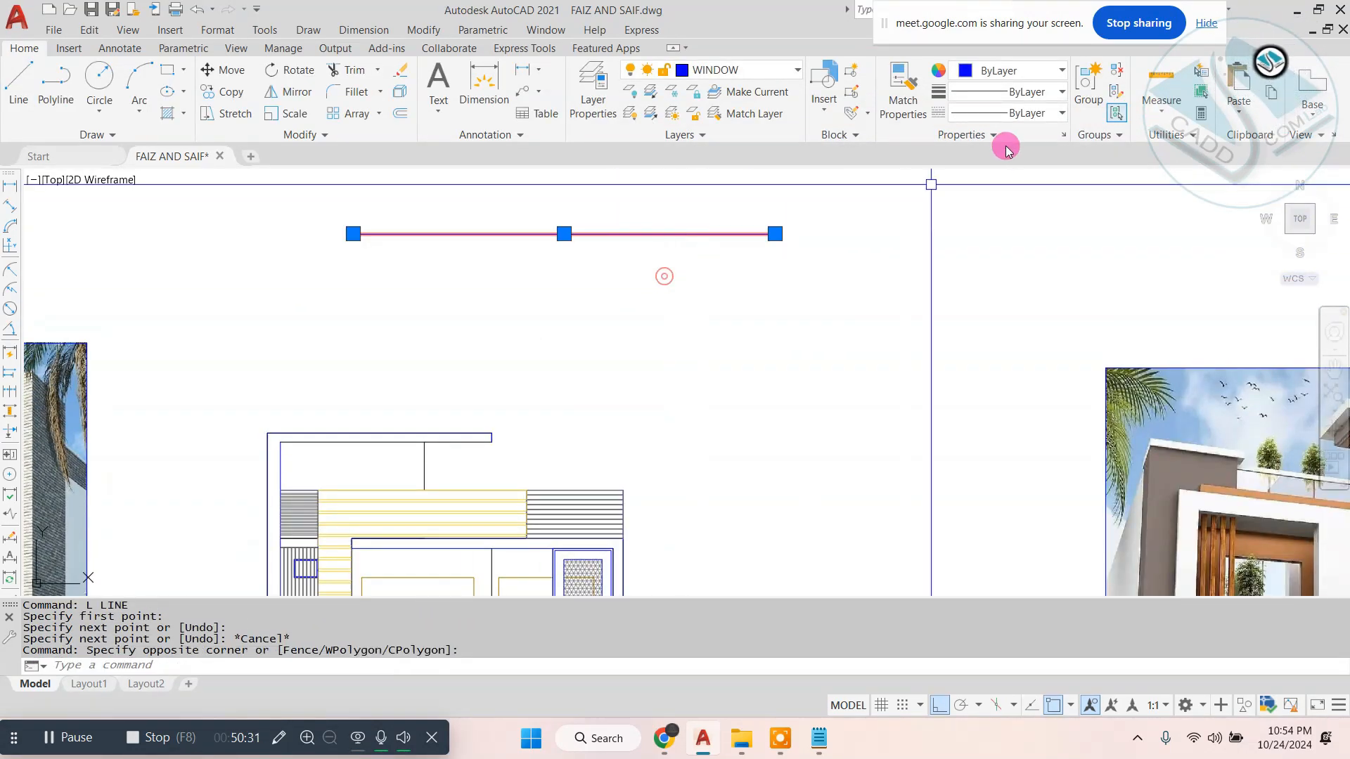
key("Escape")
- Reload the CENTER linetype from acad.lin through the Linetype Manager and accept the dialog
left_click(1061, 113)
scroll(988, 288, "down", 2)
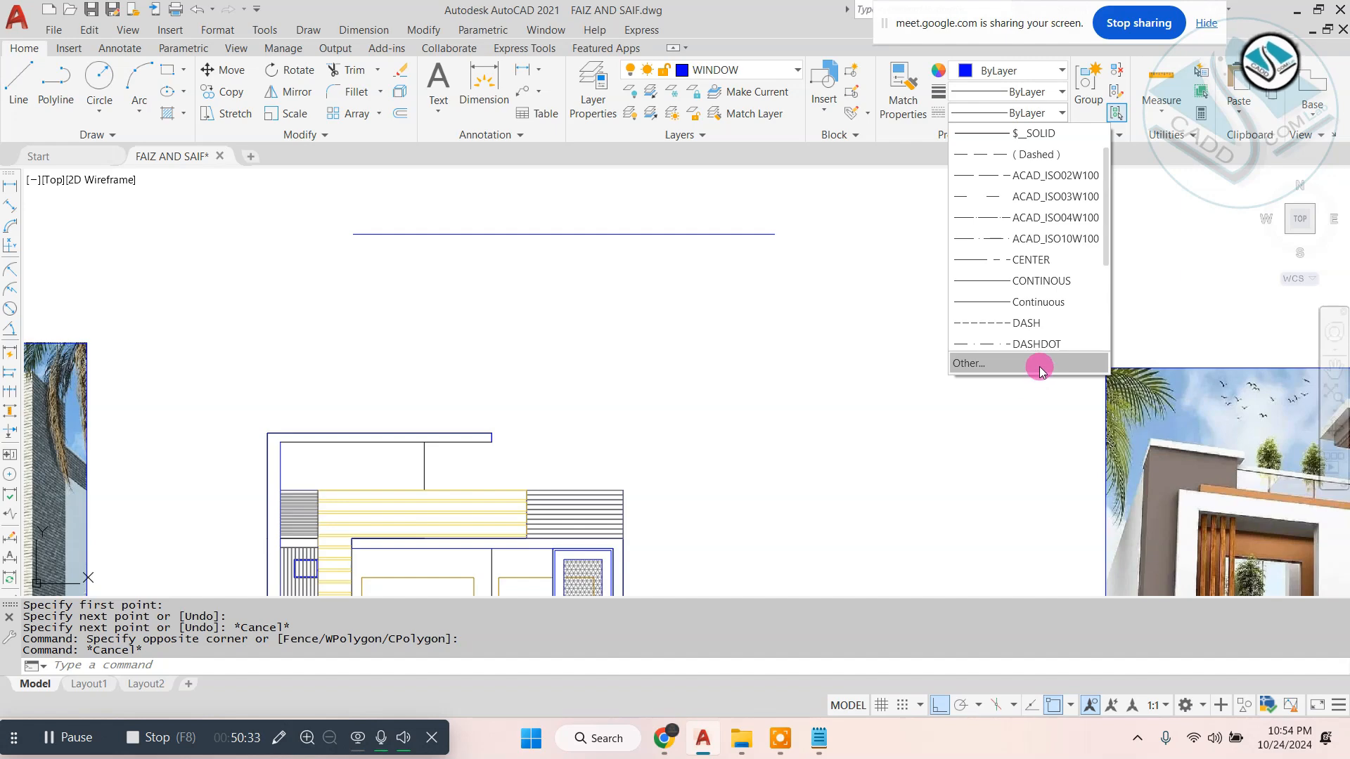
left_click(1037, 365)
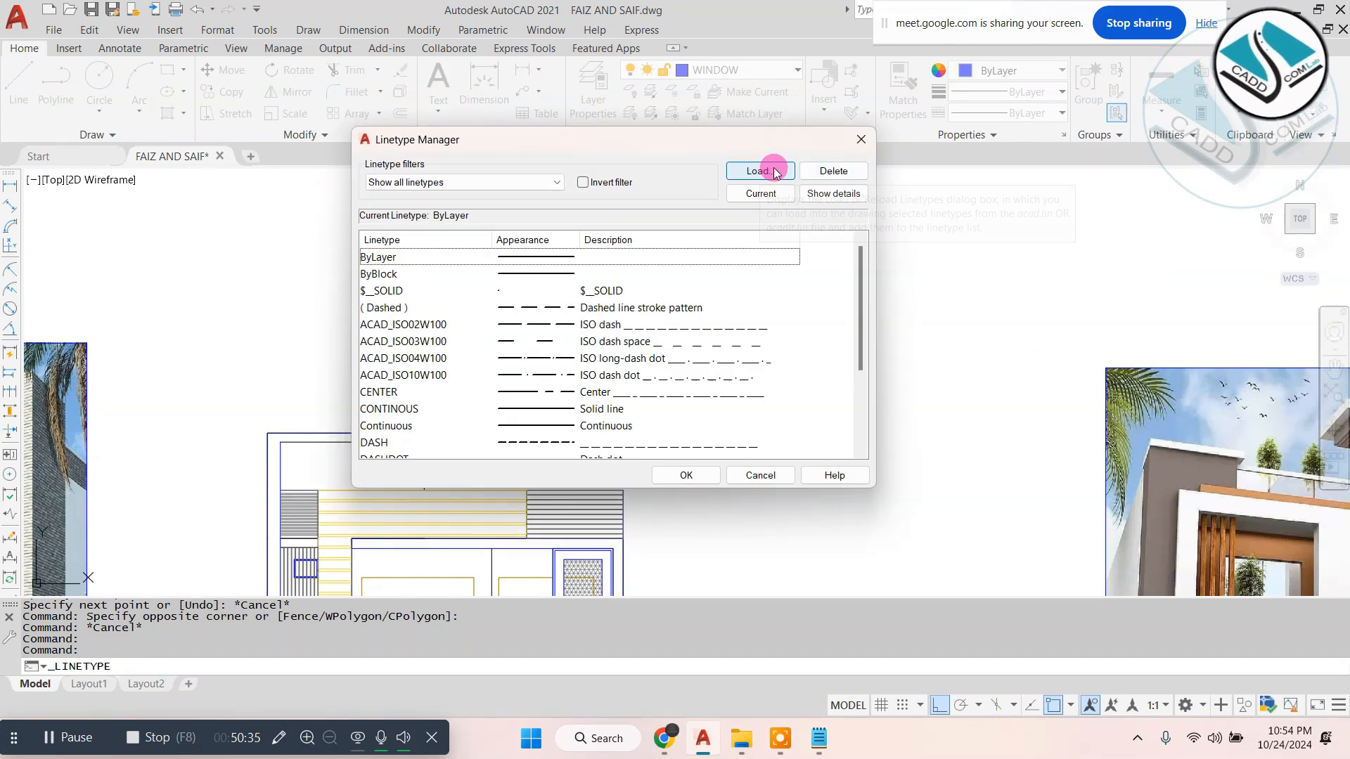
left_click(782, 176)
scroll(545, 410, "down", 6)
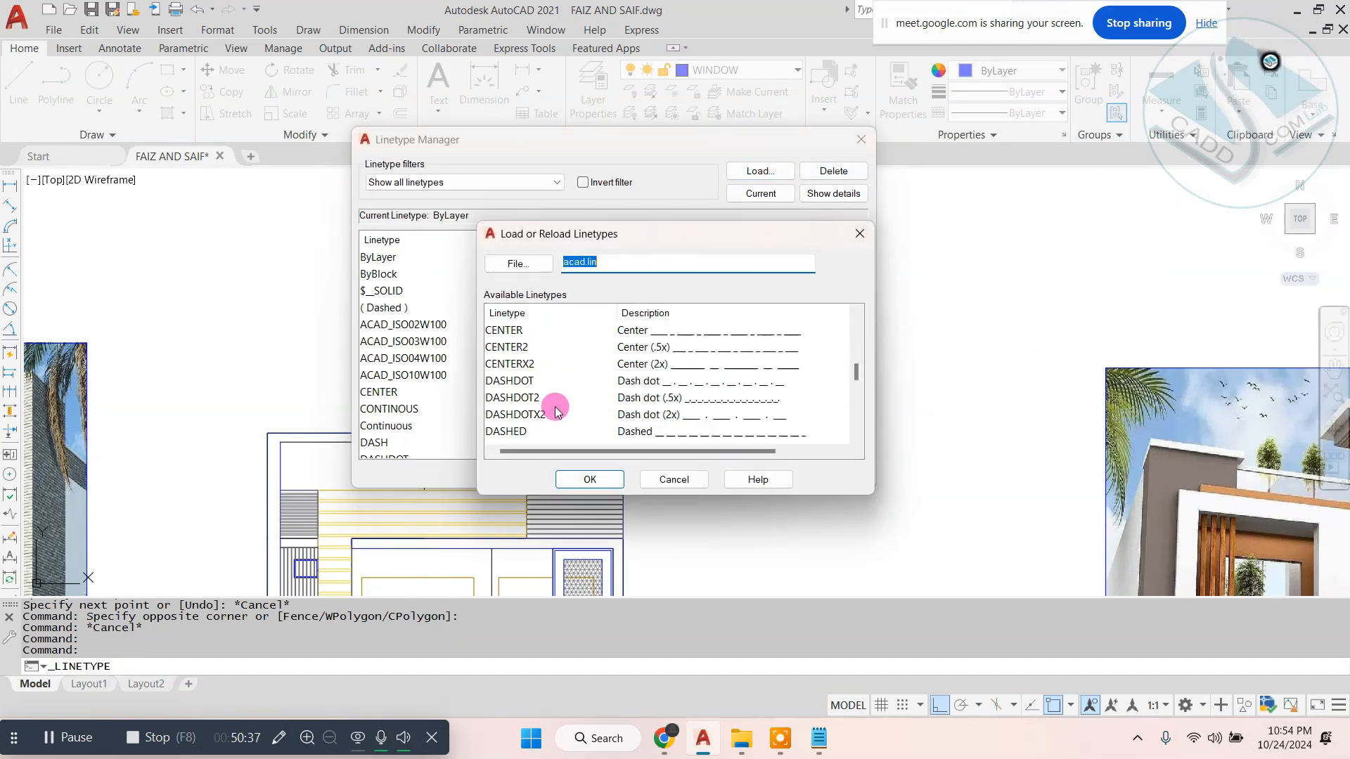
left_click(501, 329)
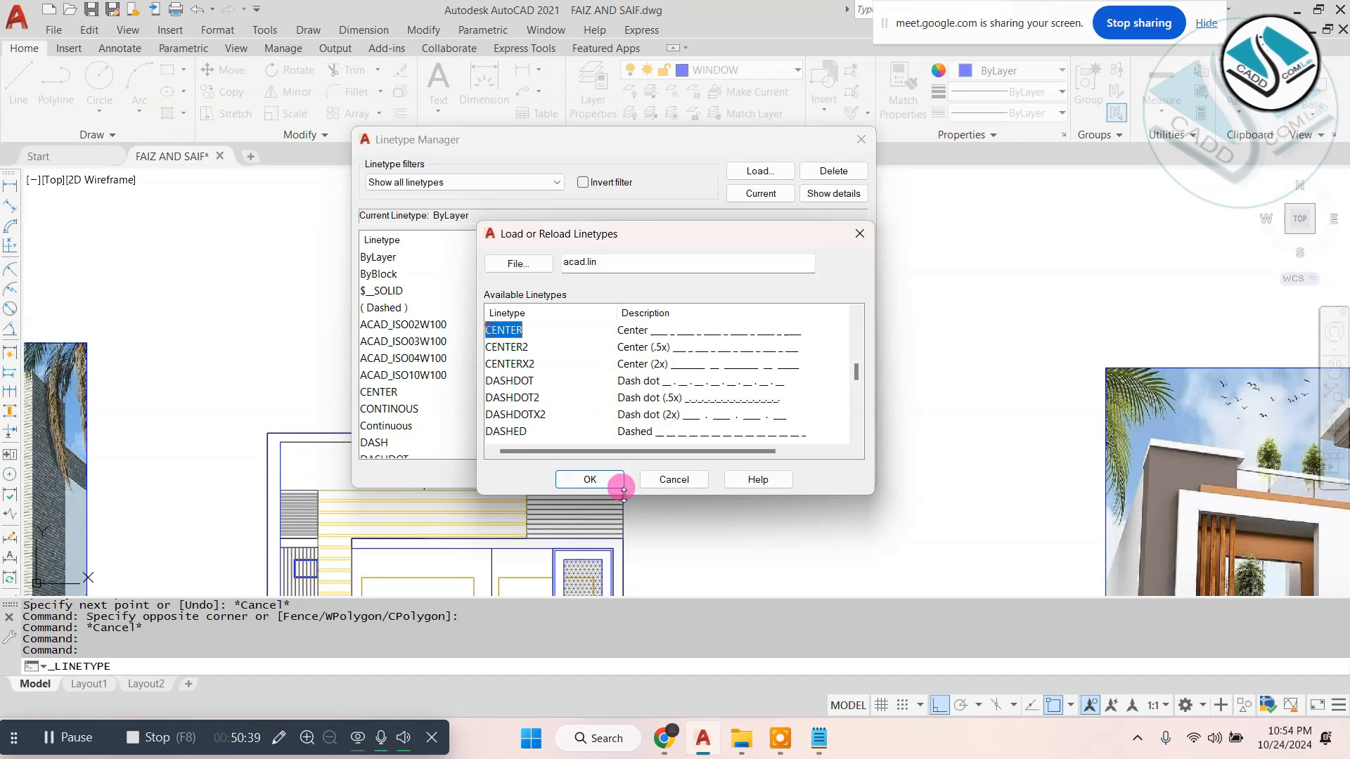
left_click(593, 476)
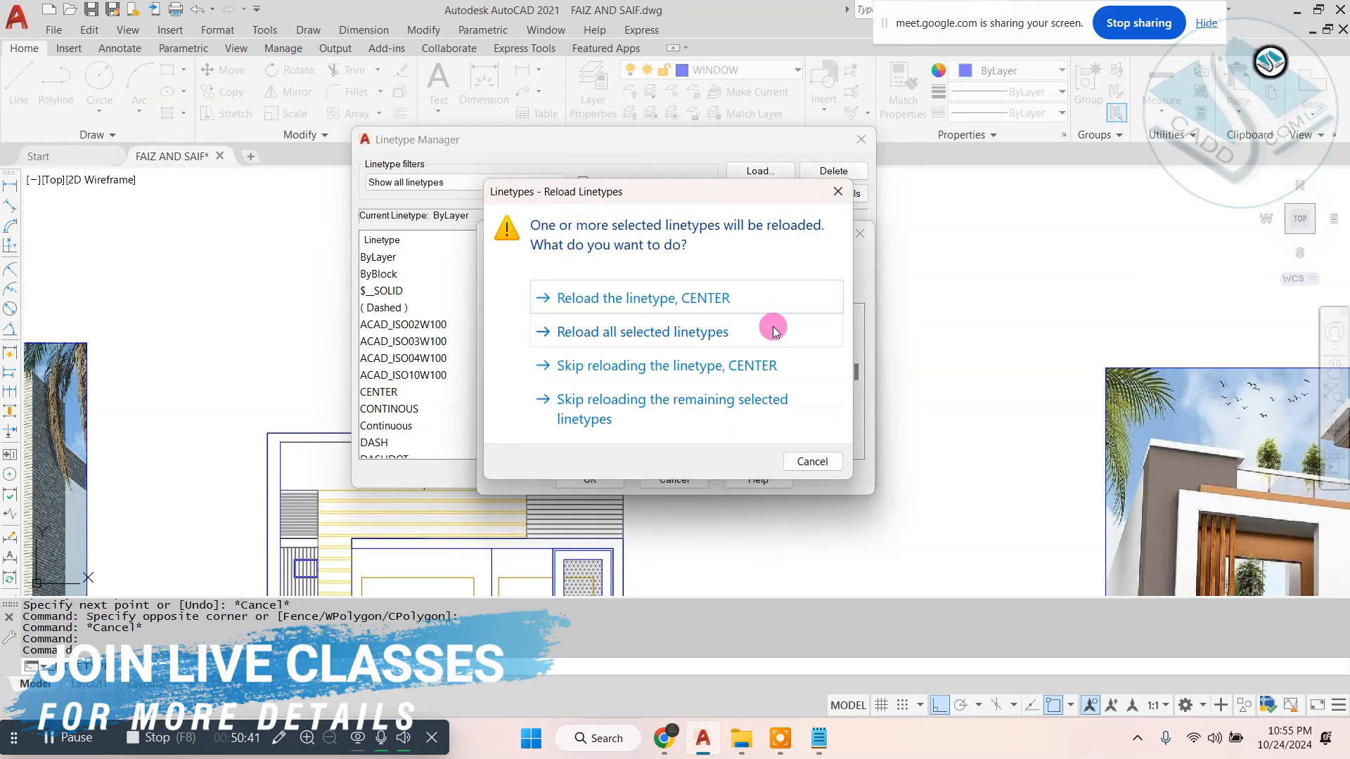
left_click(772, 298)
right_click(471, 348)
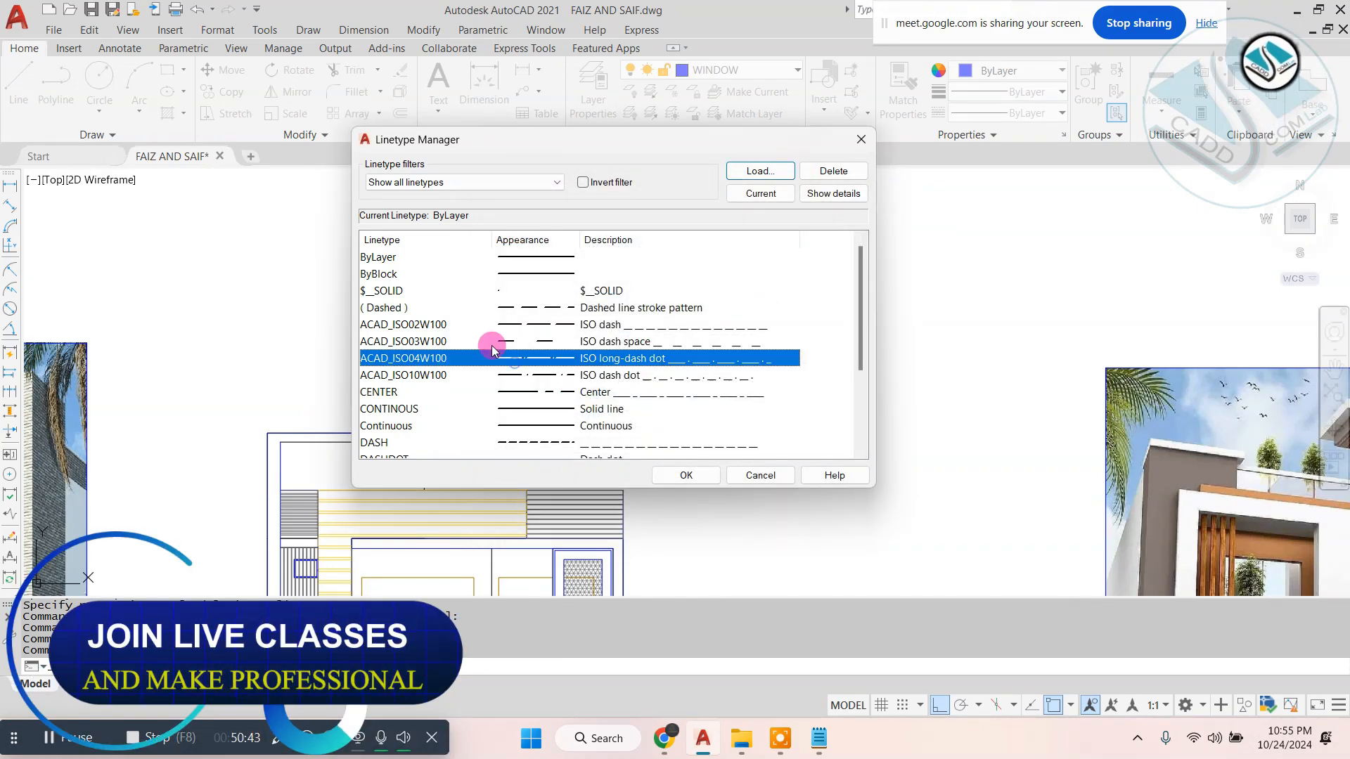
left_click(692, 474)
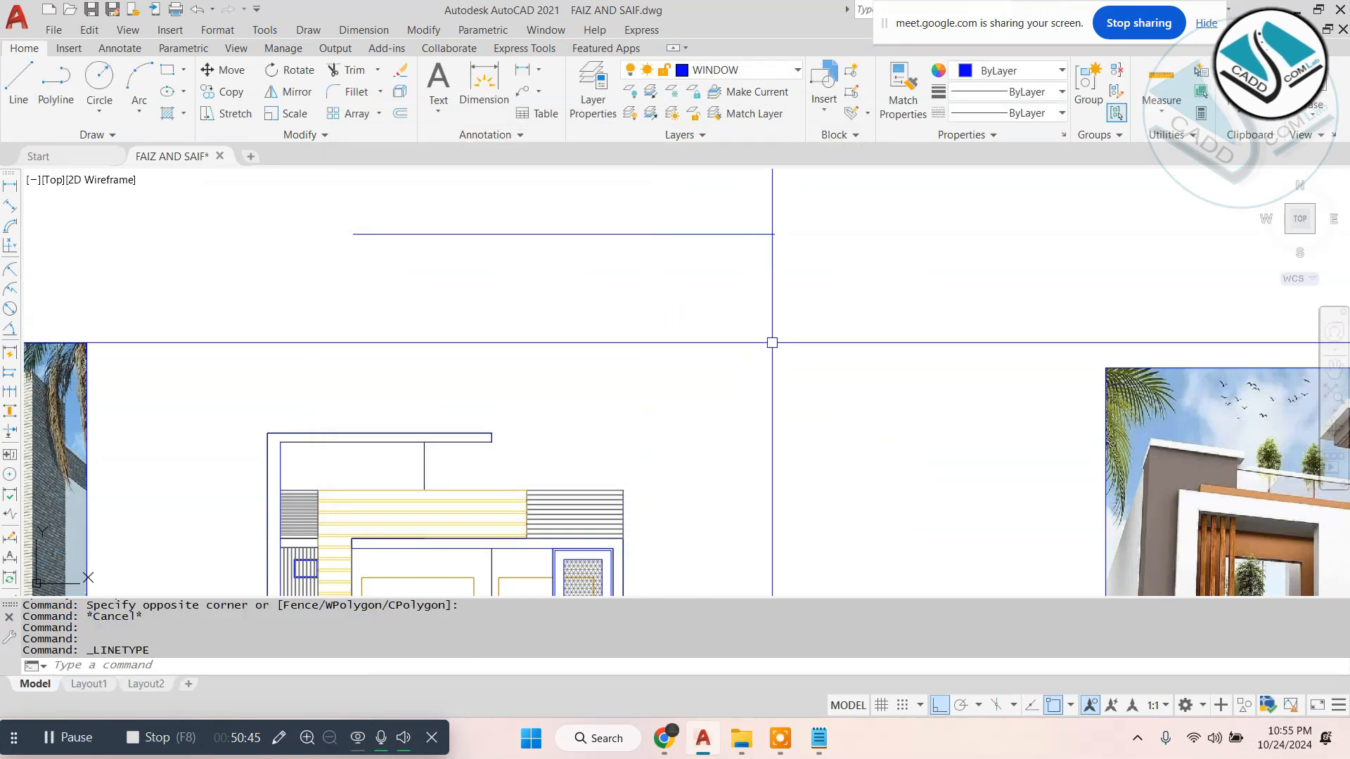
- Change the linetype of the horizontal line above the hatched elevation to ACAD_ISO02W100
middle_click_drag(789, 262, 753, 344)
key("Escape")
left_click(790, 265)
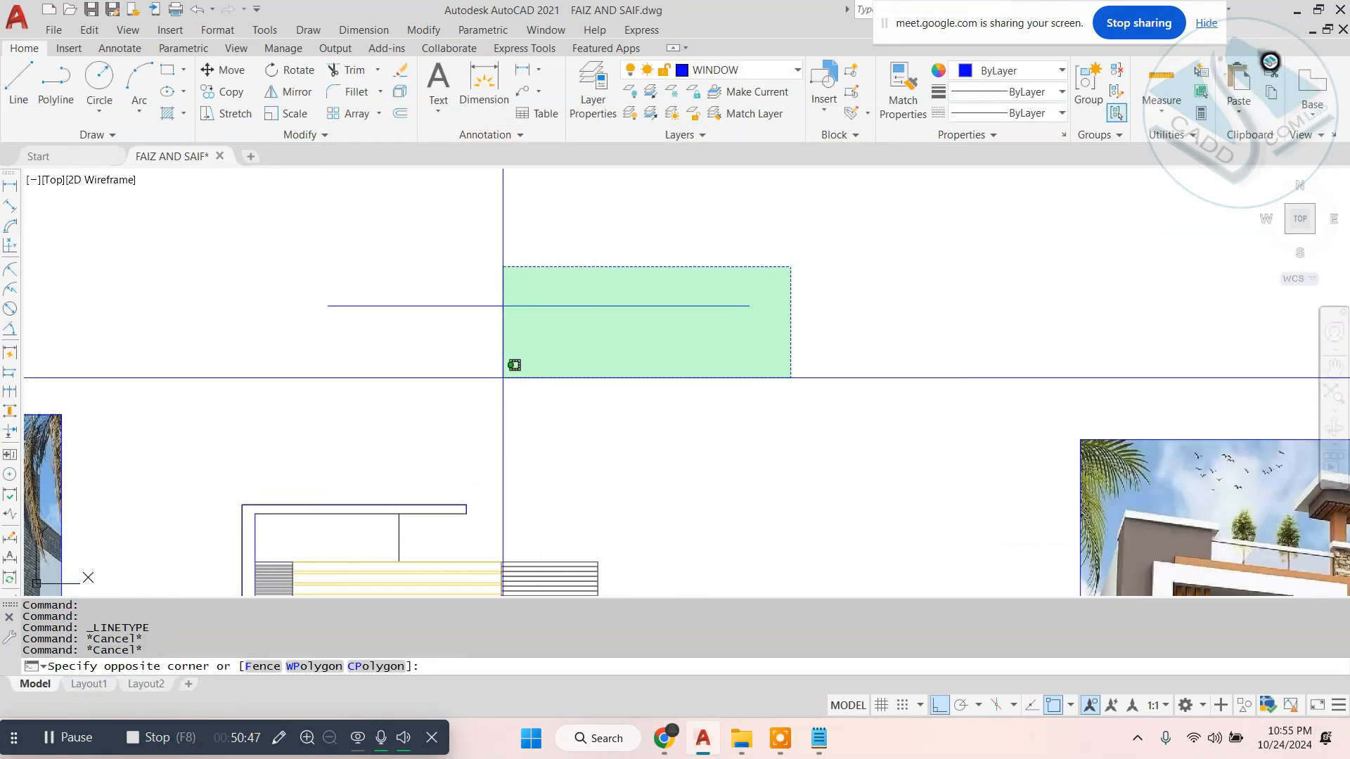
left_click(501, 378)
left_click(1025, 111)
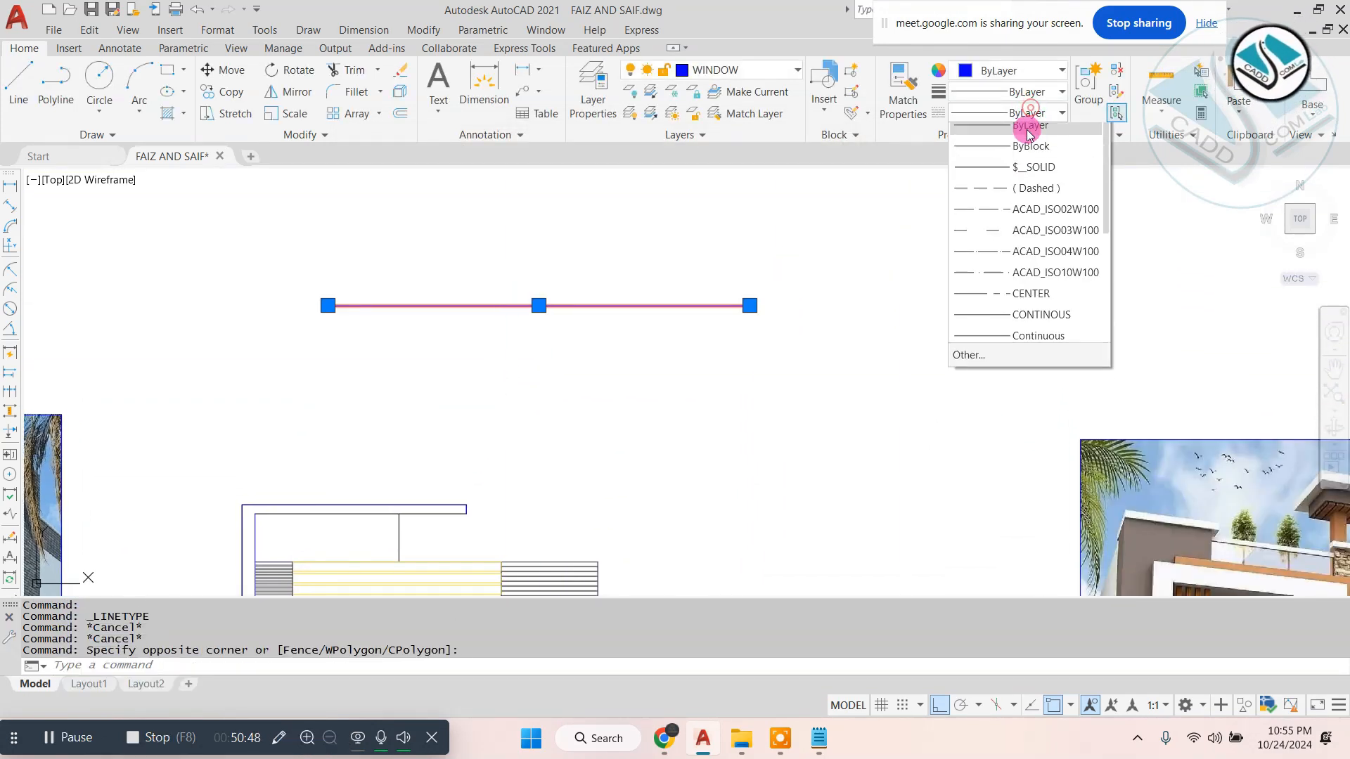
left_click(1056, 218)
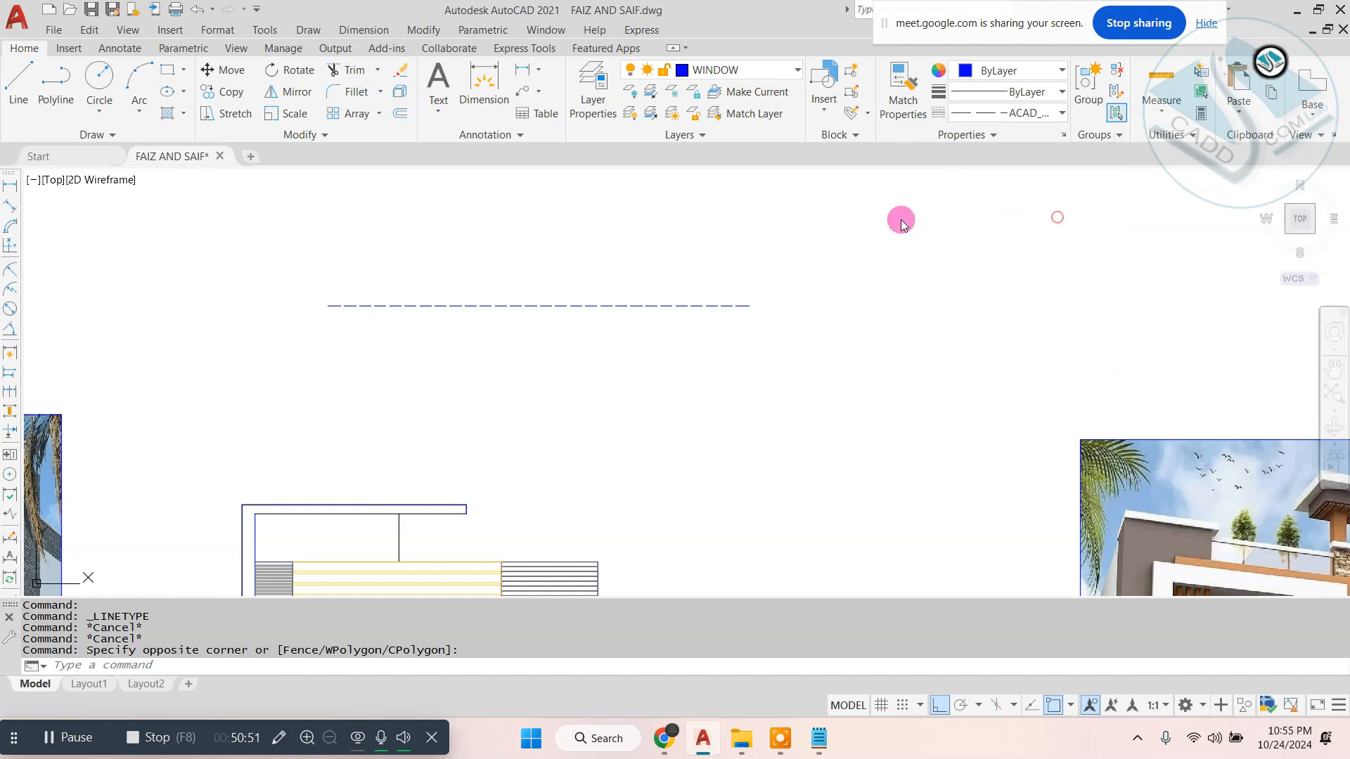
scroll(566, 309, "up", 5)
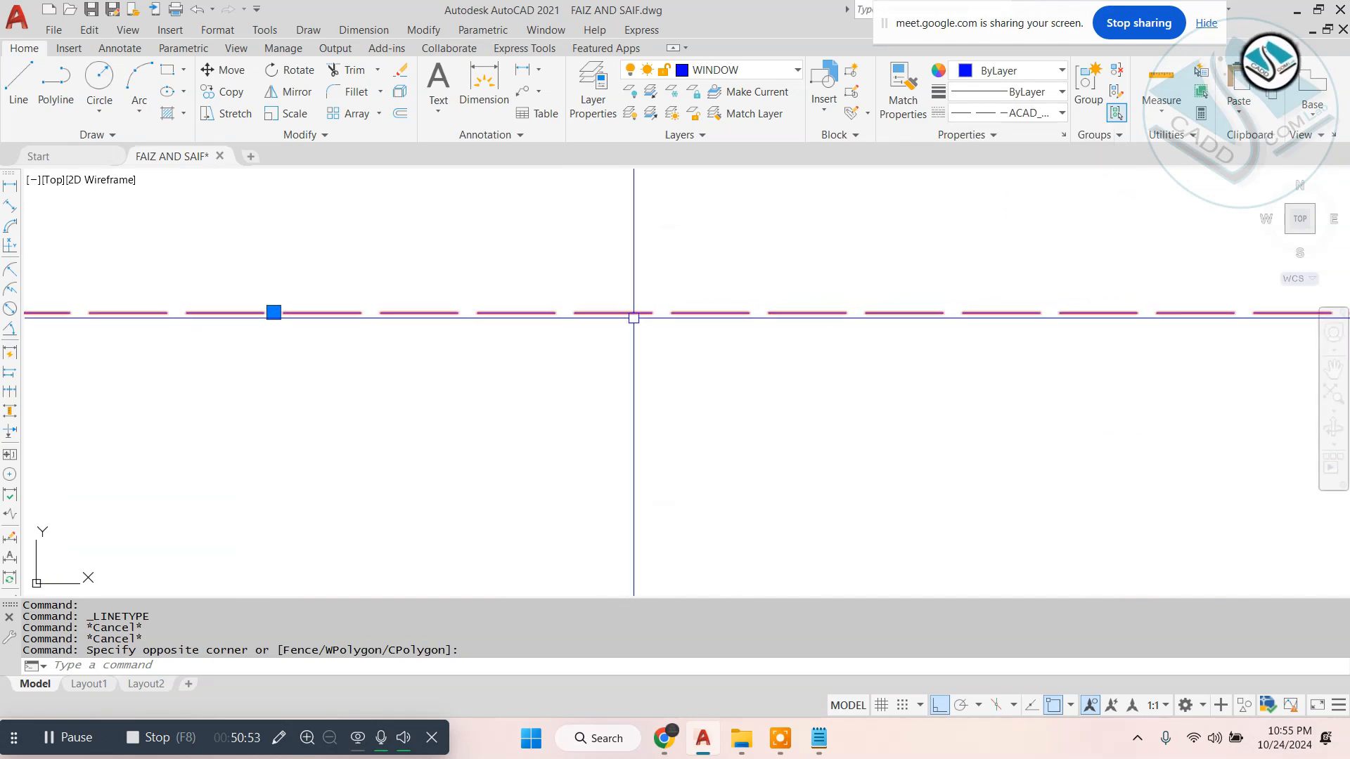
scroll(647, 311, "down", 3)
scroll(648, 311, "down", 5)
key("Escape")
- Open the properties of the horizontal dashed line and set its linetype scale to 3
scroll(648, 310, "up", 3)
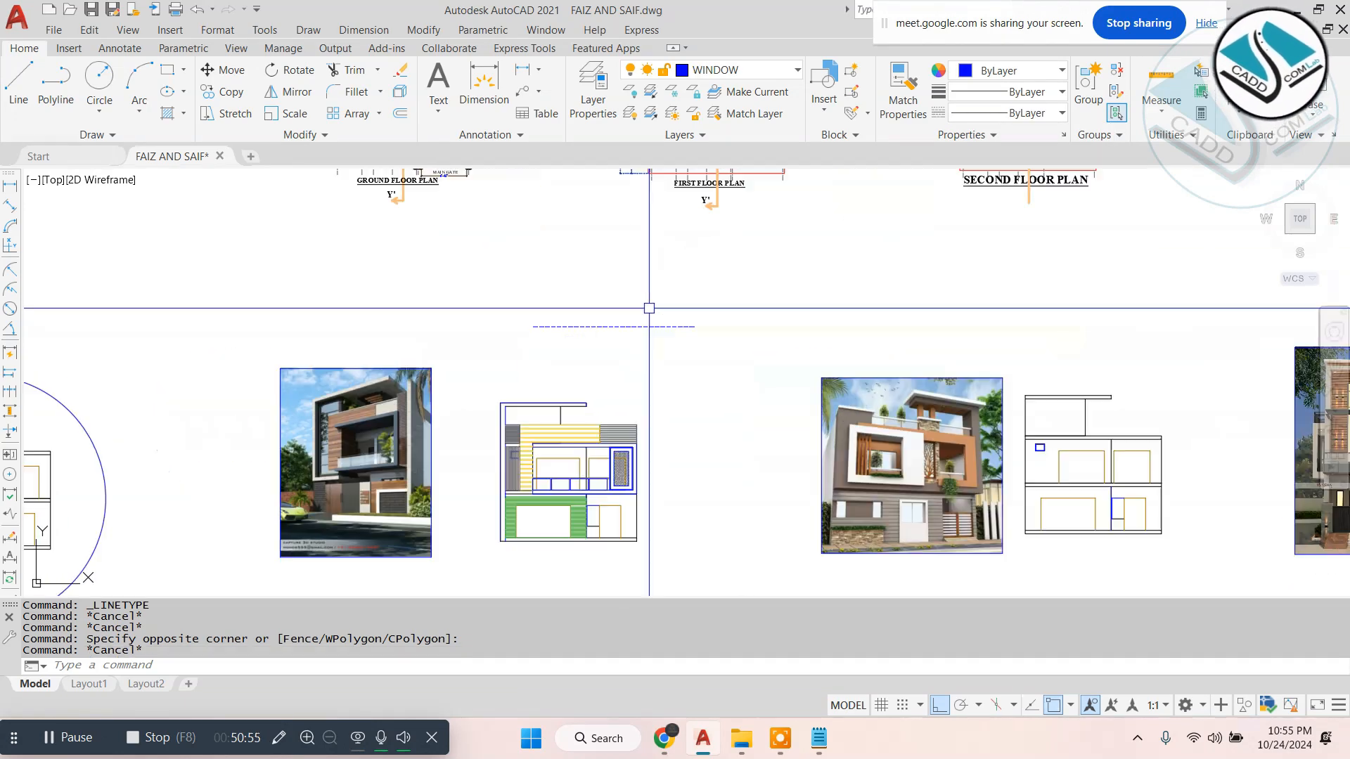
left_click(804, 262)
left_click(643, 369)
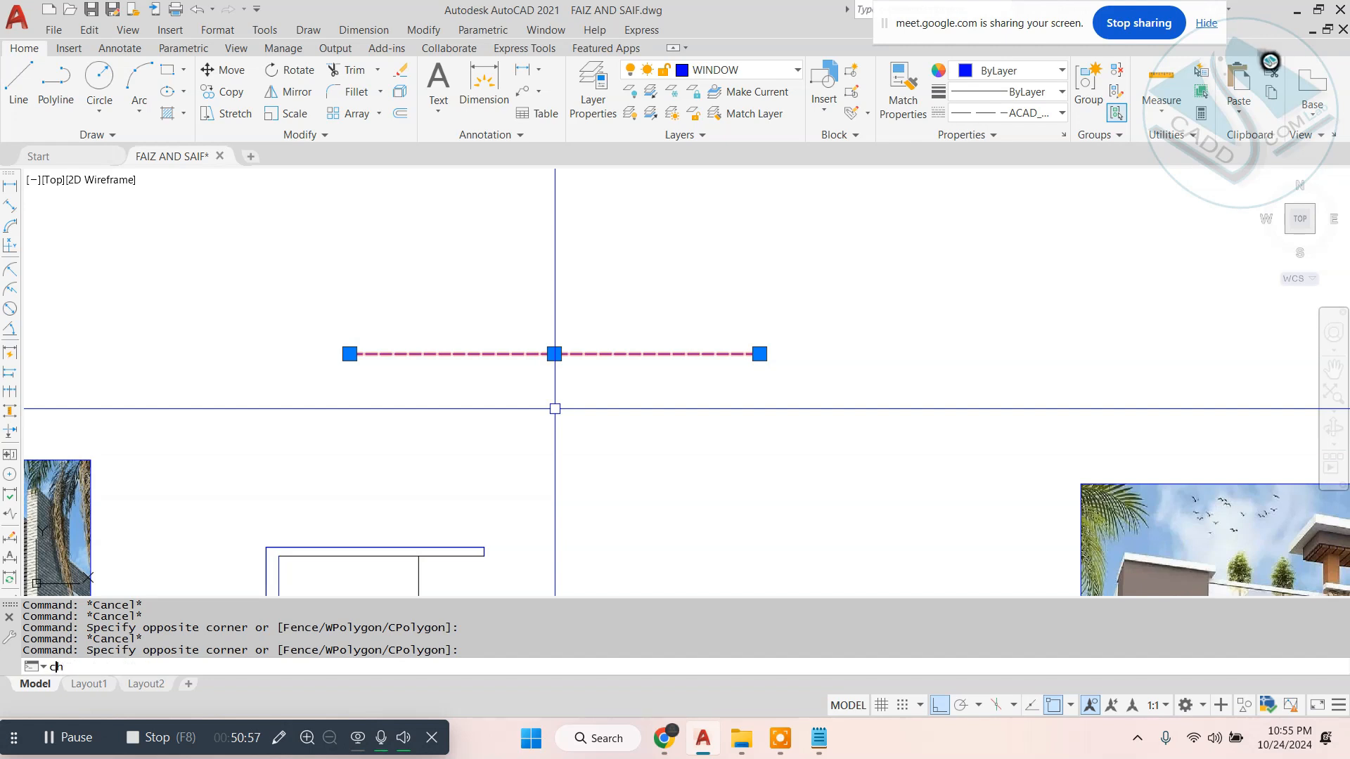
type("ch")
key("Return")
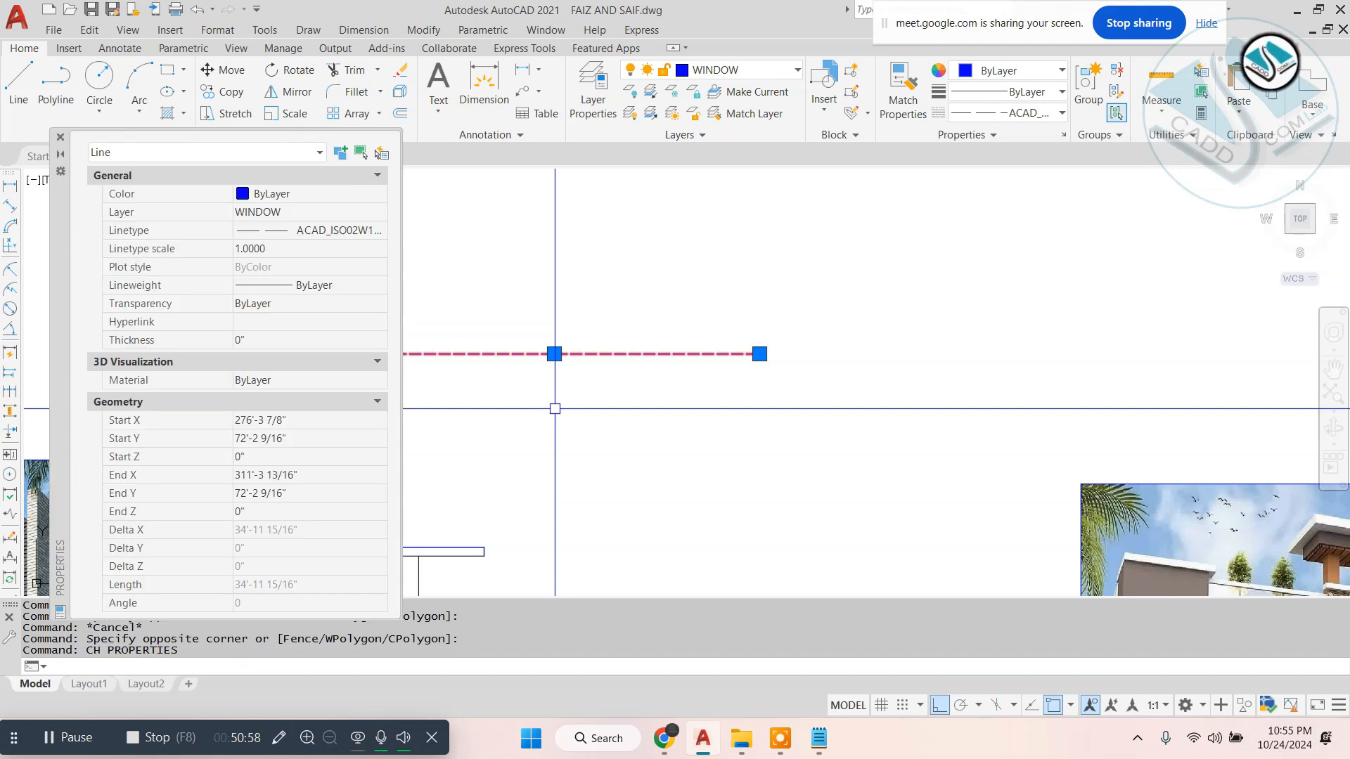
left_click(272, 251)
type("3")
key("Return")
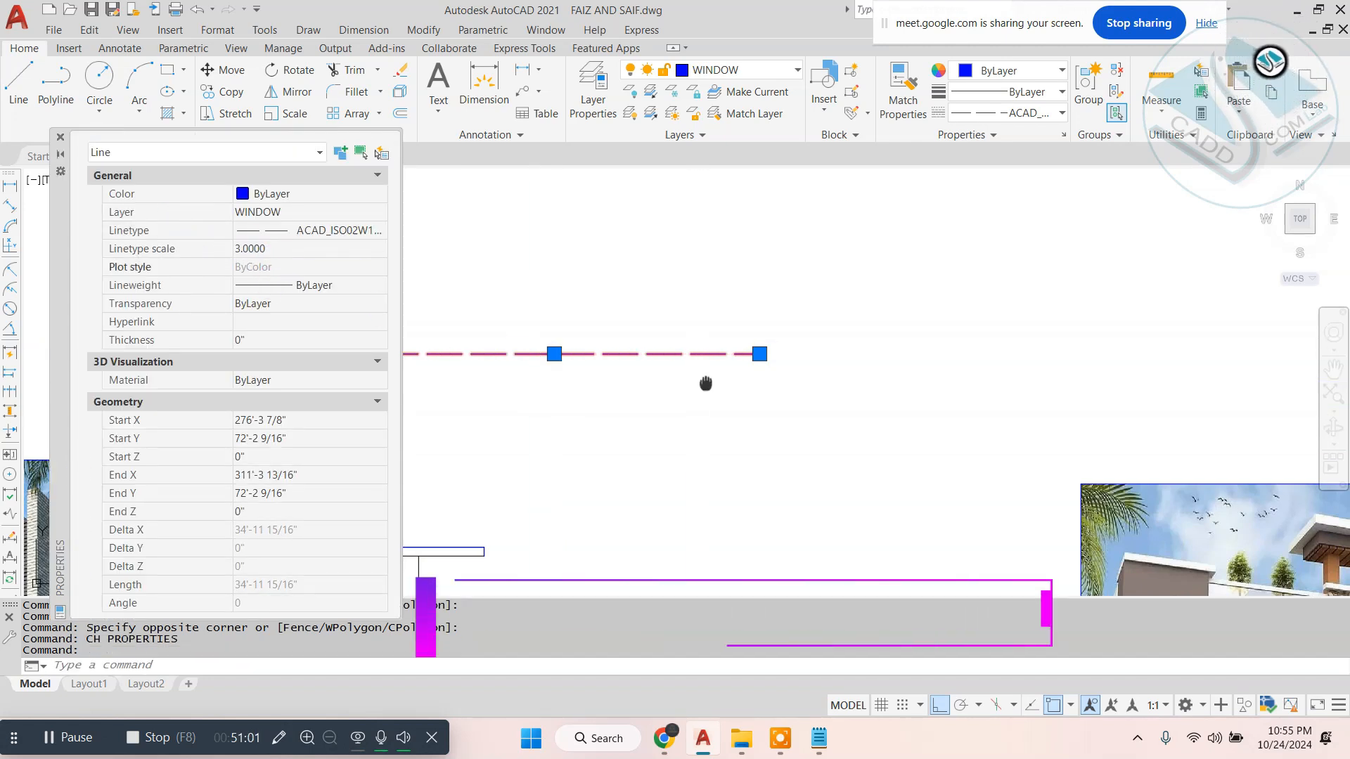
- Try linetype scales of 6 and 0.5 on the dashed line
middle_click_drag(705, 384, 901, 356)
left_click(274, 248)
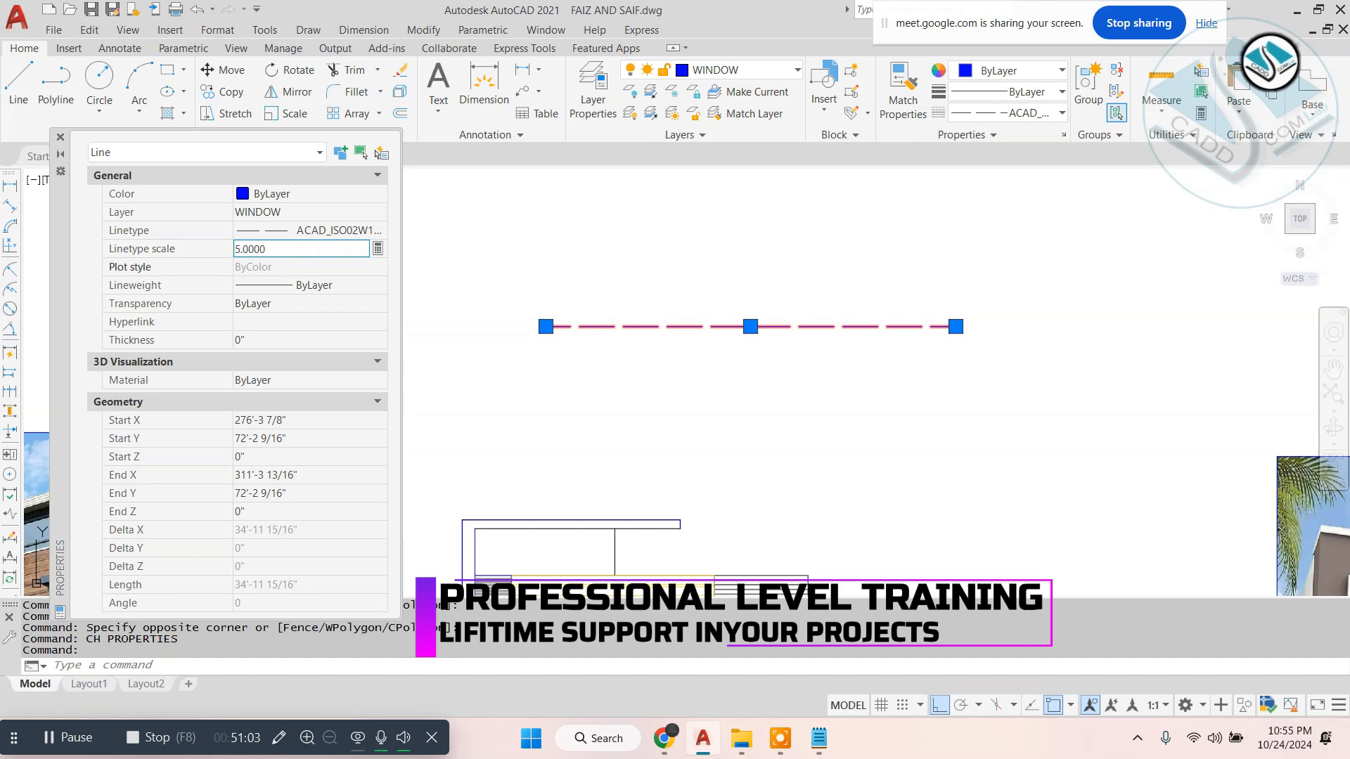
type("5")
key("Return")
double_click(271, 247)
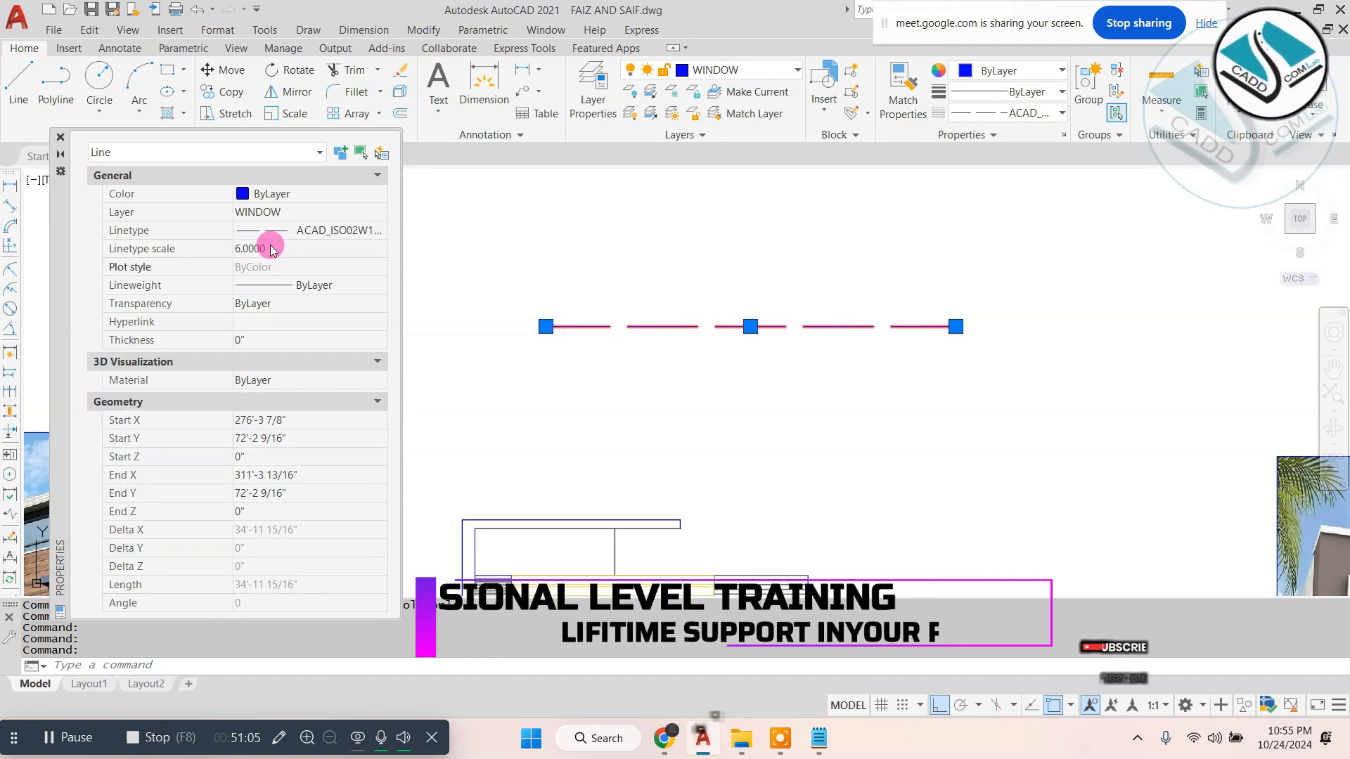
type("0.5")
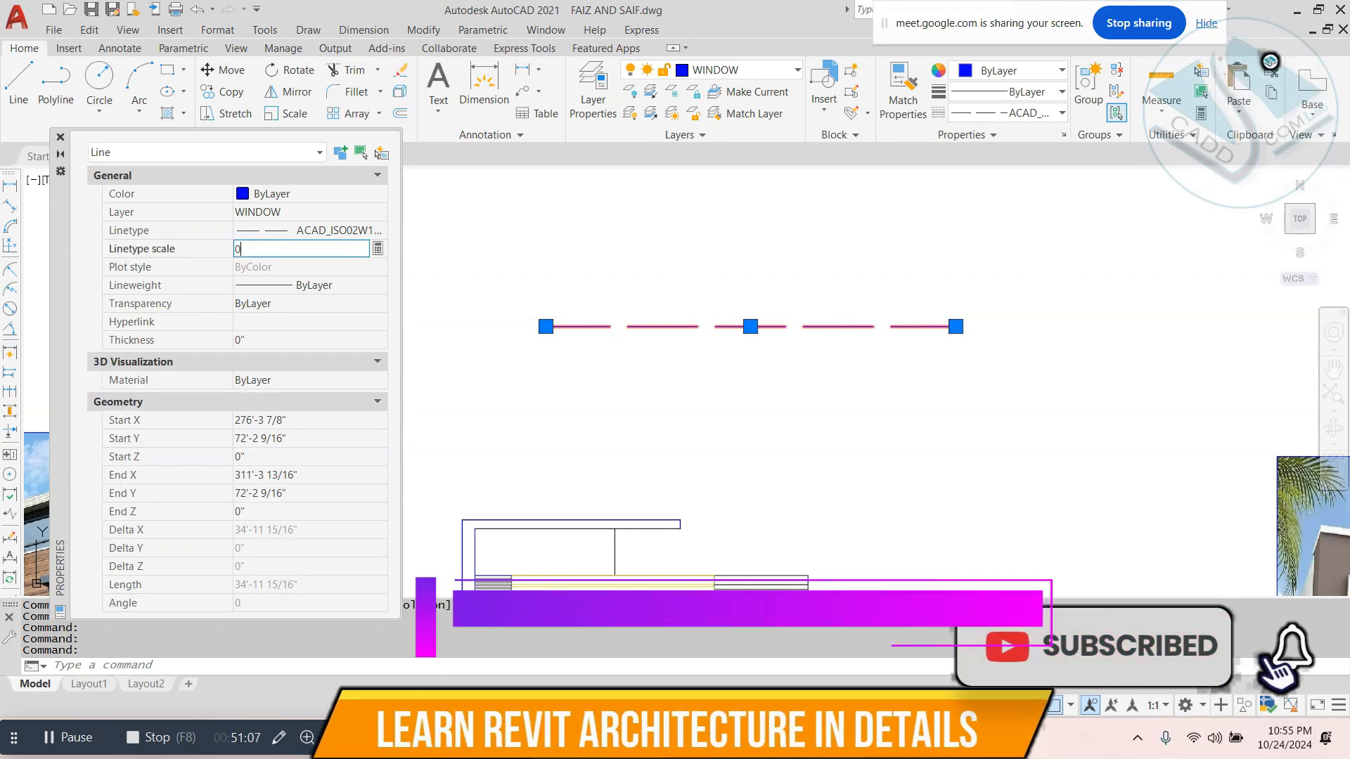
key("Return")
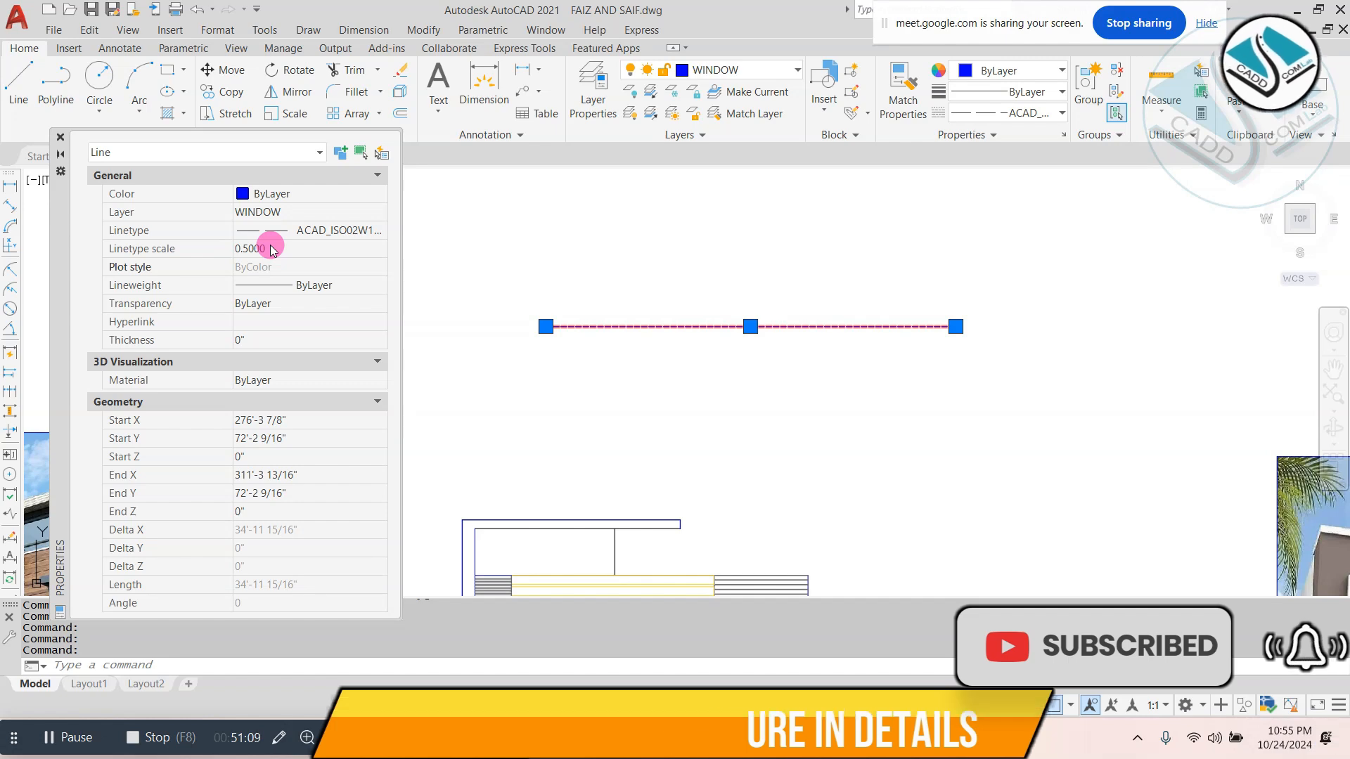
- Reset the dashed line's linetype scale to 1 and reselect the line to check its properties
double_click(271, 248)
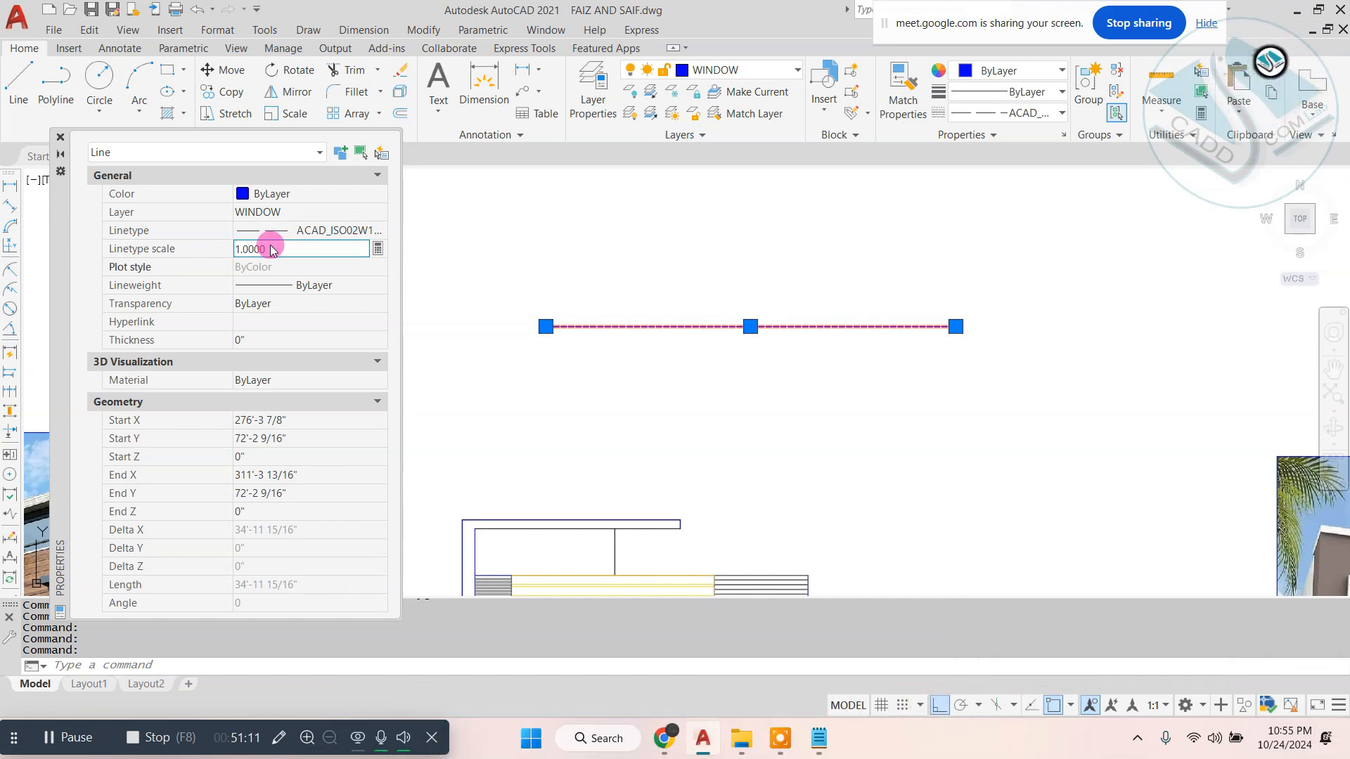
key("Escape")
left_click(903, 232)
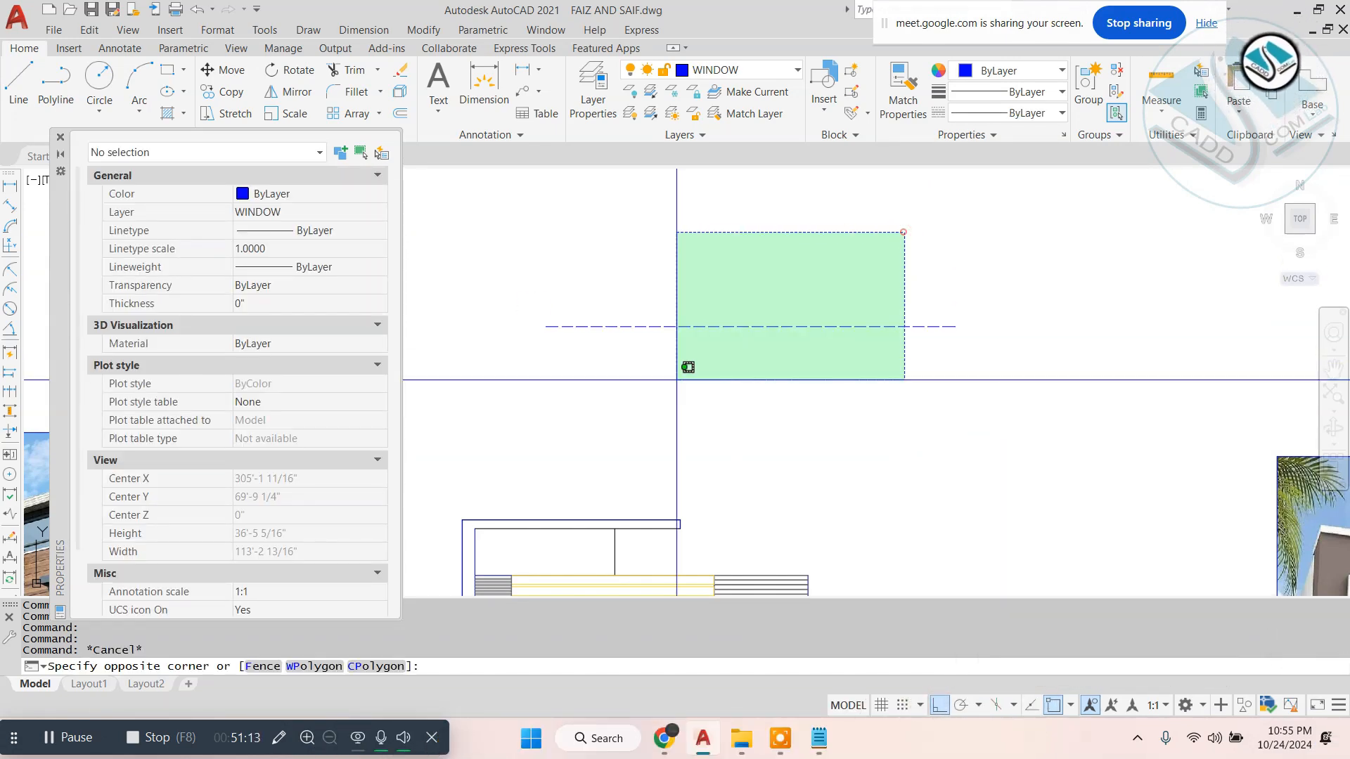
left_click(677, 380)
left_click(264, 250)
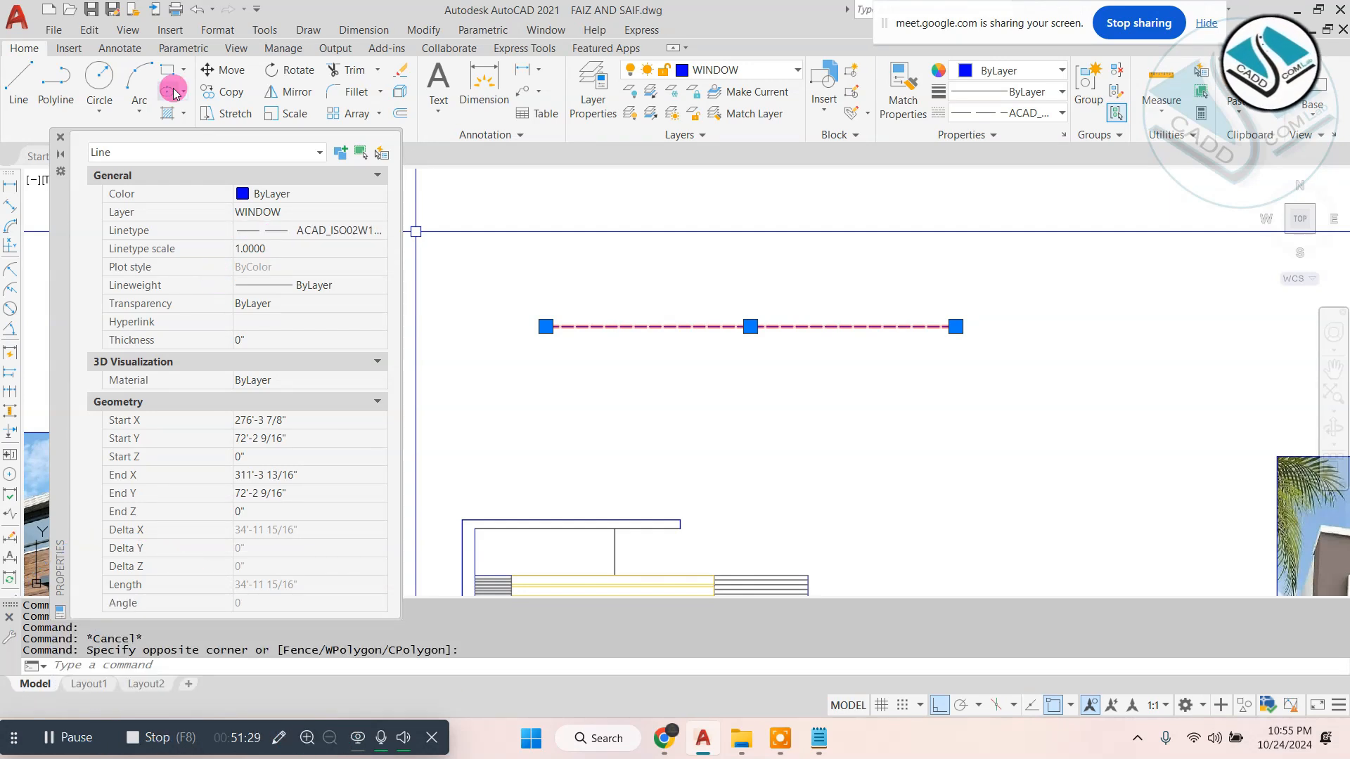
- Close the line's properties and erase the horizontal dashed line
left_click(60, 136)
key("Escape")
left_click(633, 326)
type("e")
key("Return")
key("Escape")
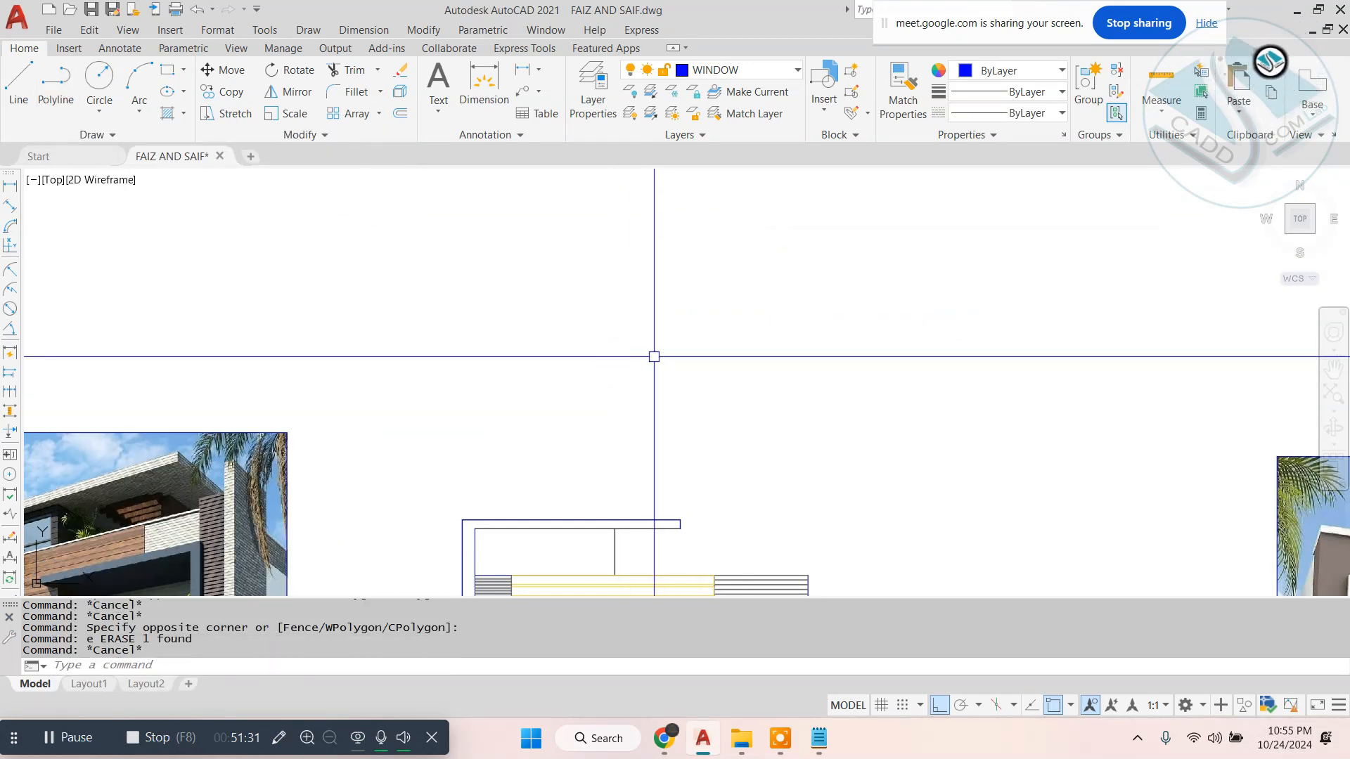
- Draw a vertical line in the empty area above the hatched front elevation
type("l")
key("Return")
left_click(715, 224)
left_click(716, 415)
key("Escape")
key("Escape")
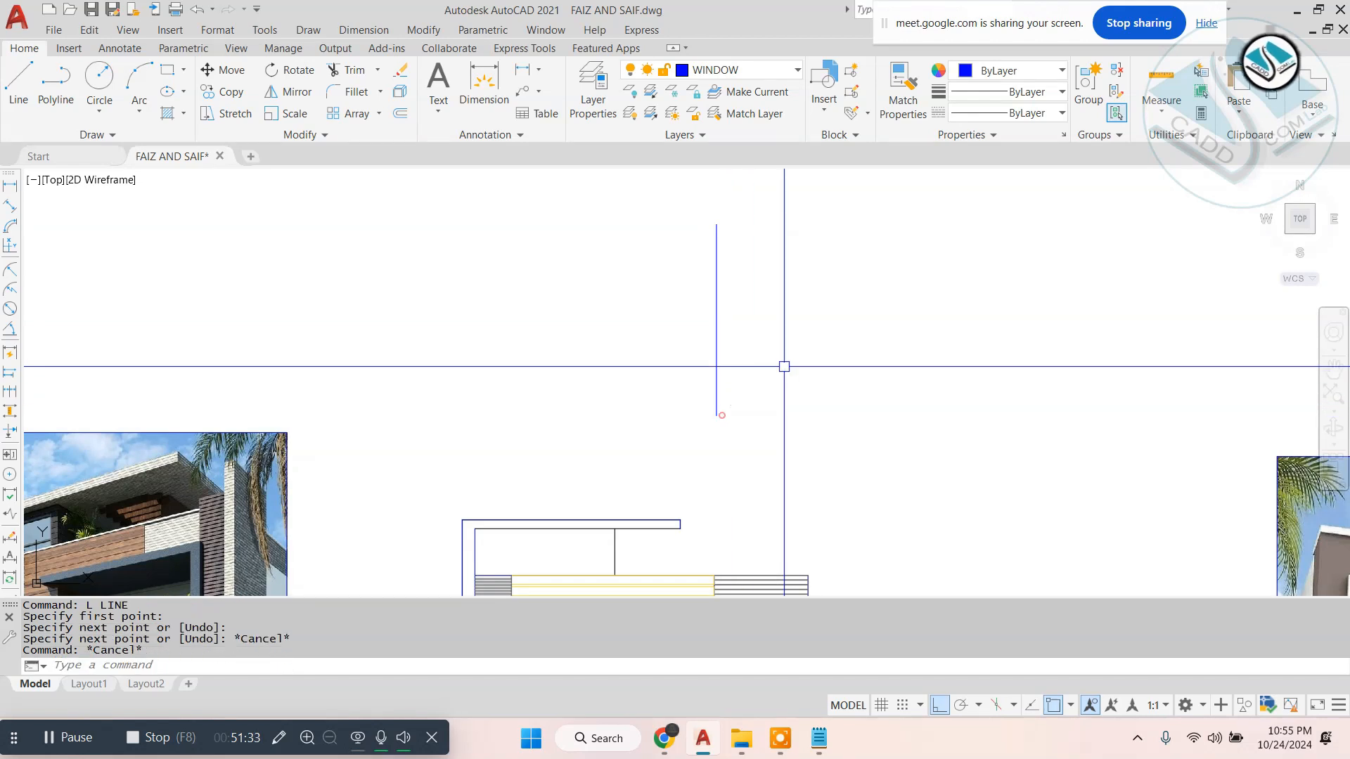
key("Escape")
key("Escape")
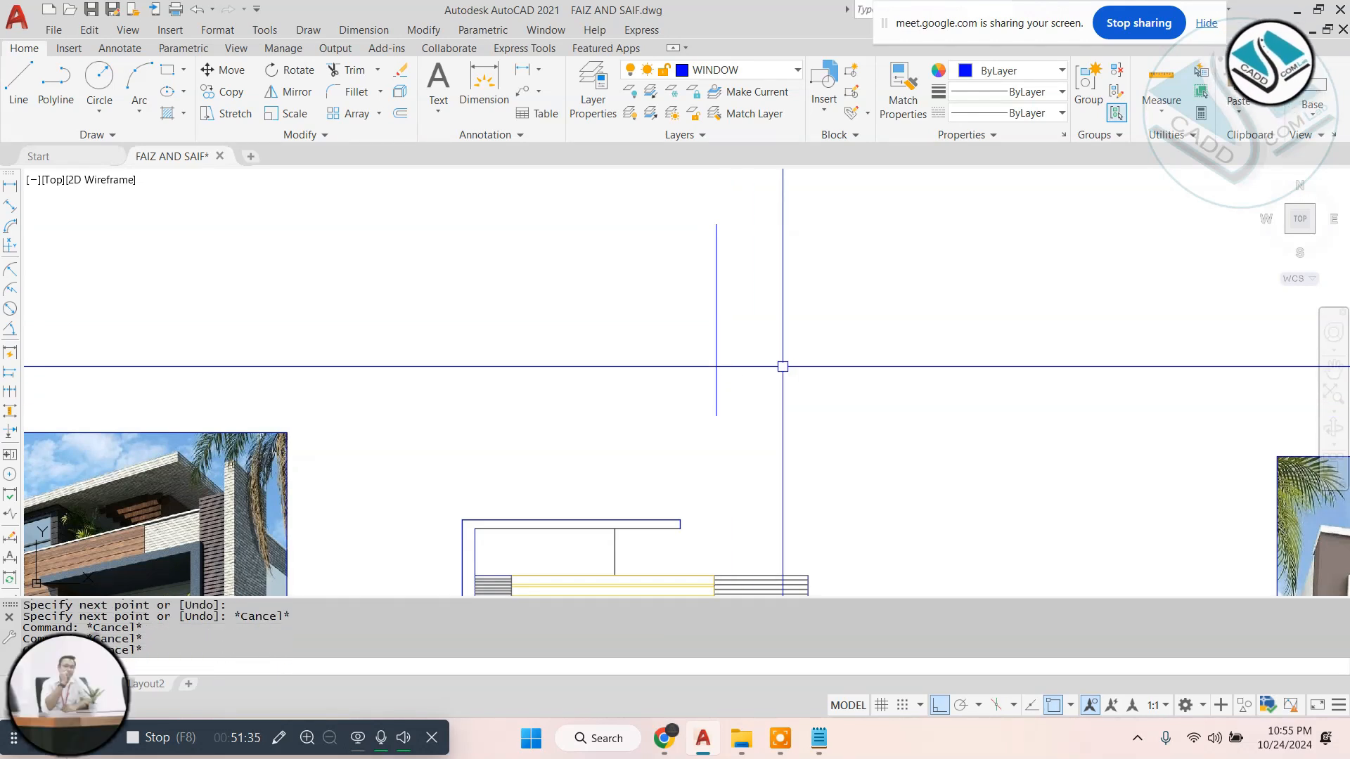
- Draw a breakline with a 4" symbol size along the vertical line, placing the break symbol on its upper half
left_click(84, 540)
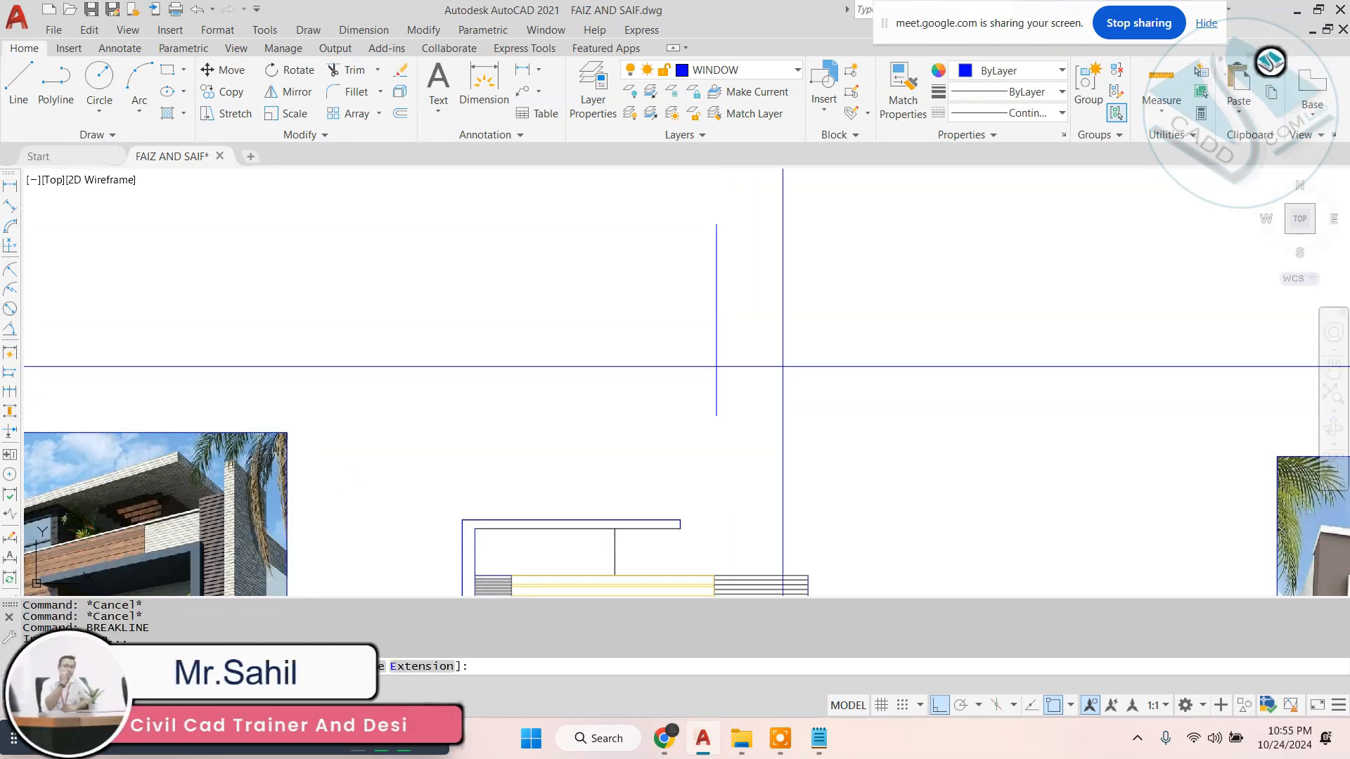
type("S")
key("Return")
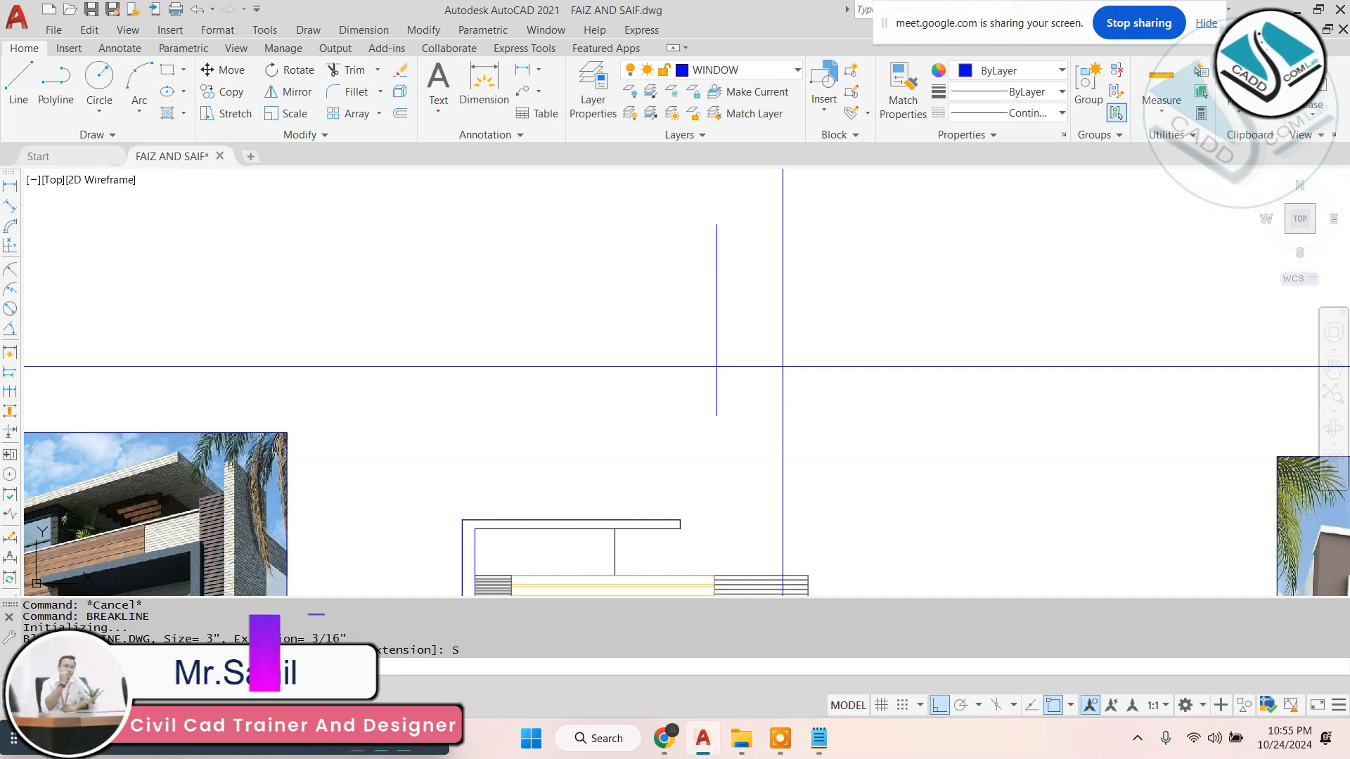
type("4")
key("Return")
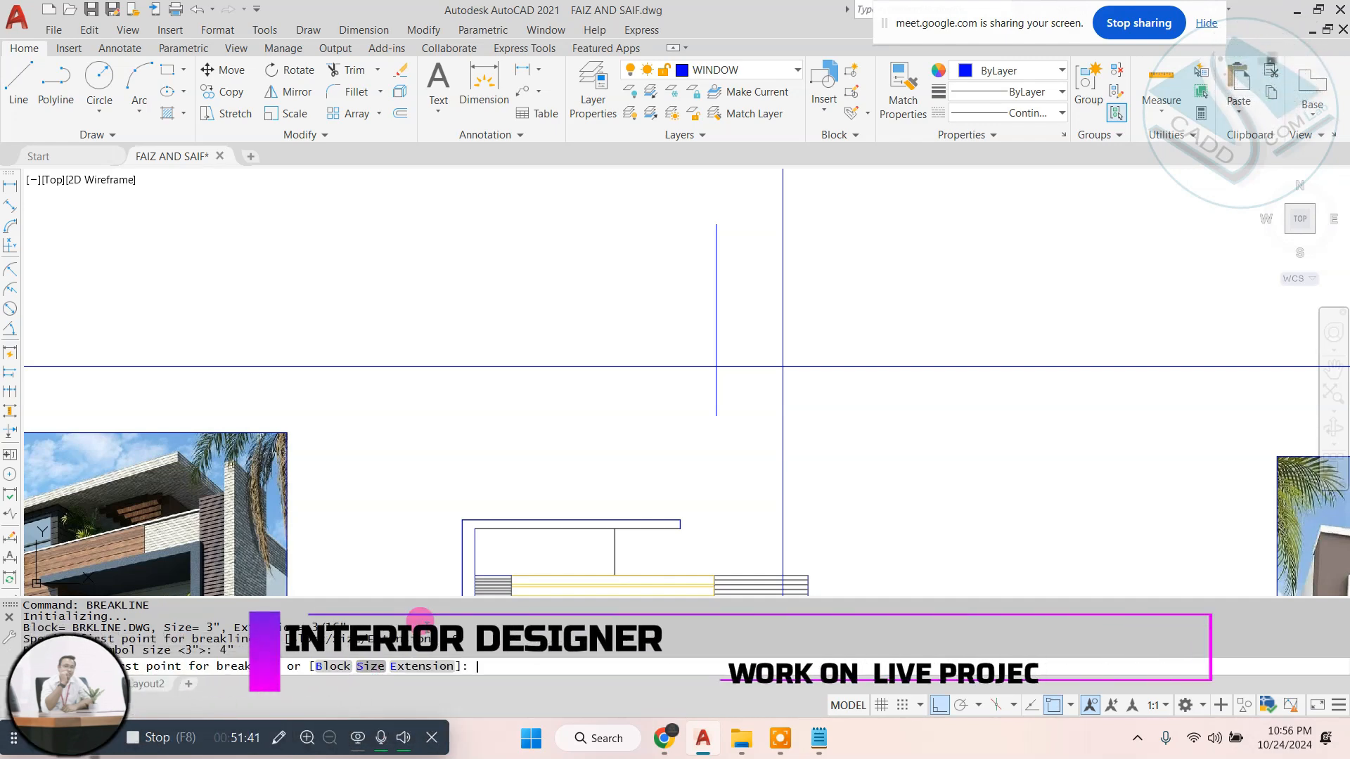
scroll(718, 274, "up", 2)
left_click(714, 271)
left_click(713, 433)
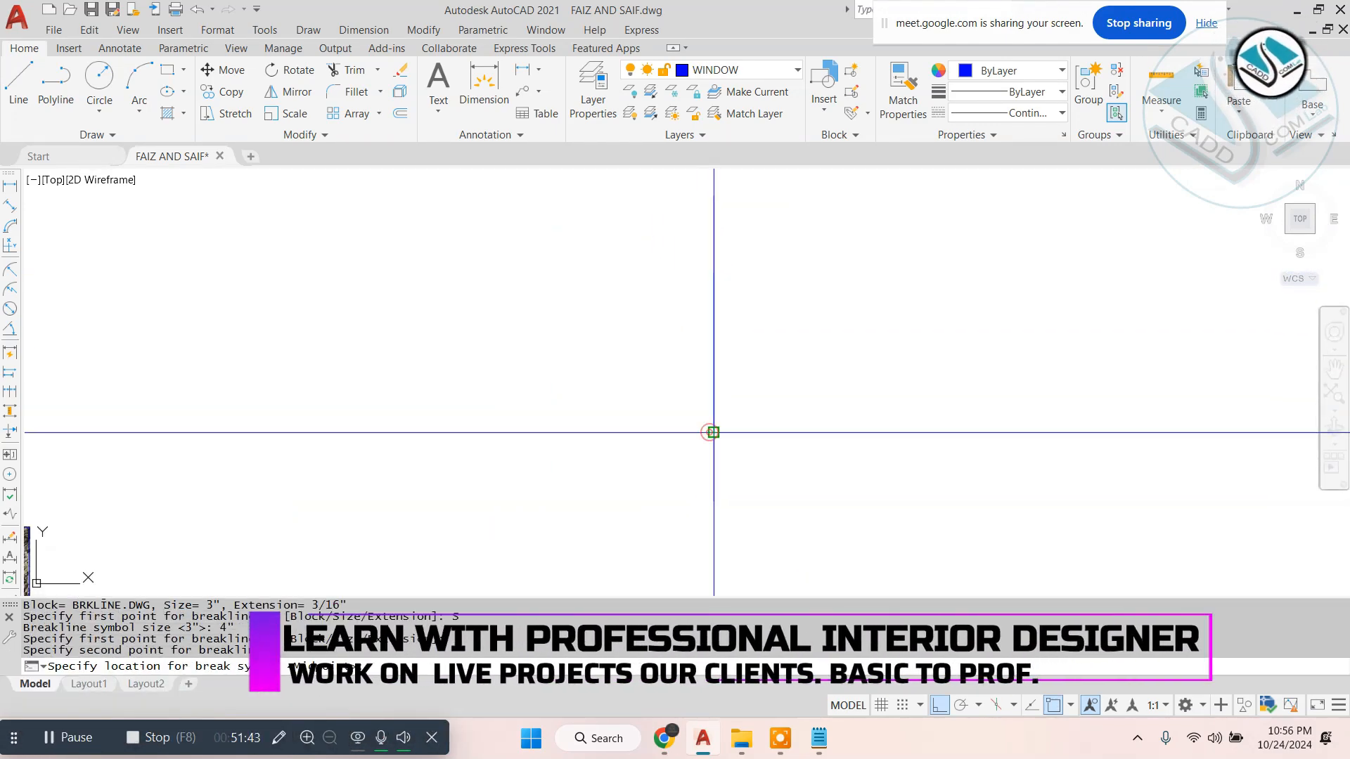
left_click(714, 307)
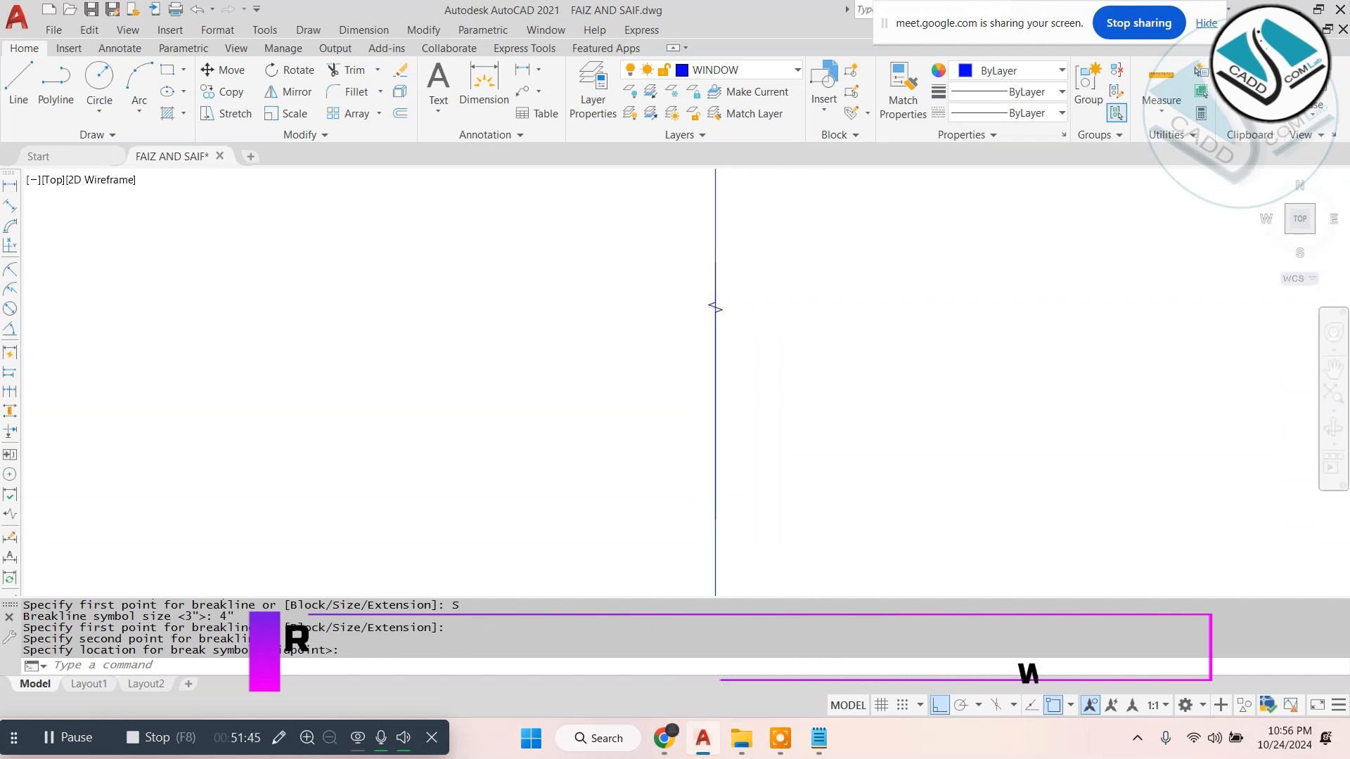
- Erase the plain vertical line lying under the breakline
scroll(714, 307, "up", 6)
scroll(748, 365, "down", 7)
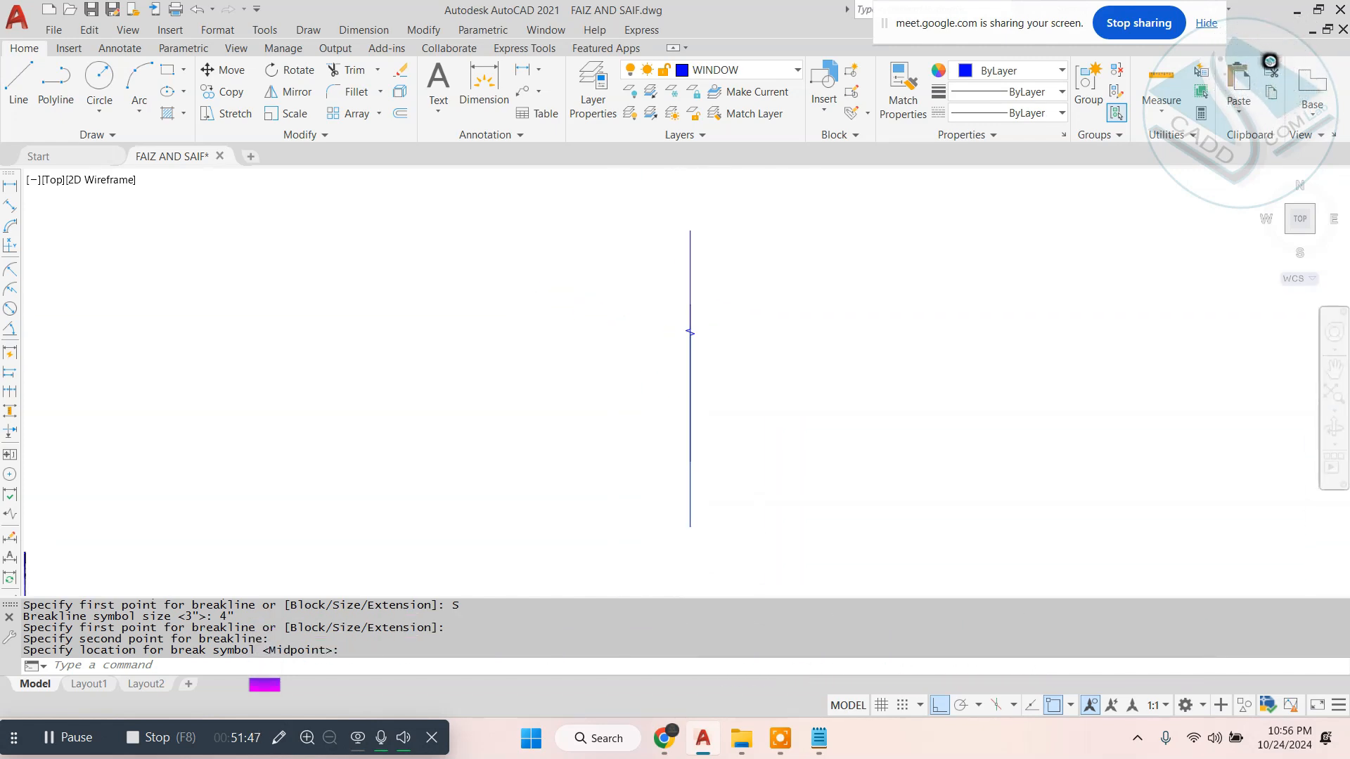
scroll(754, 431, "down", 4)
scroll(753, 400, "up", 8)
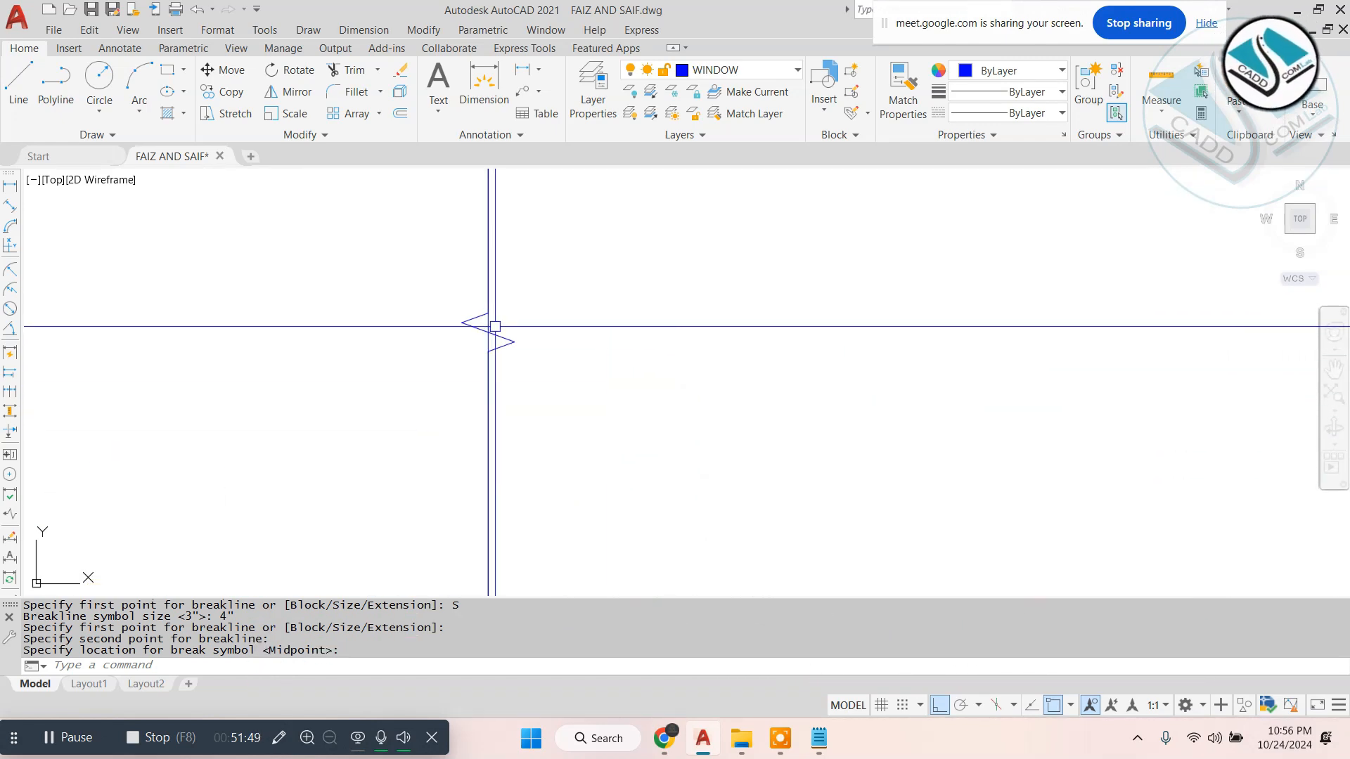
left_click(488, 324)
type("e")
key("Return")
- Scale the breakline up freehand about its break symbol and select the enlarged breakline
left_click(642, 262)
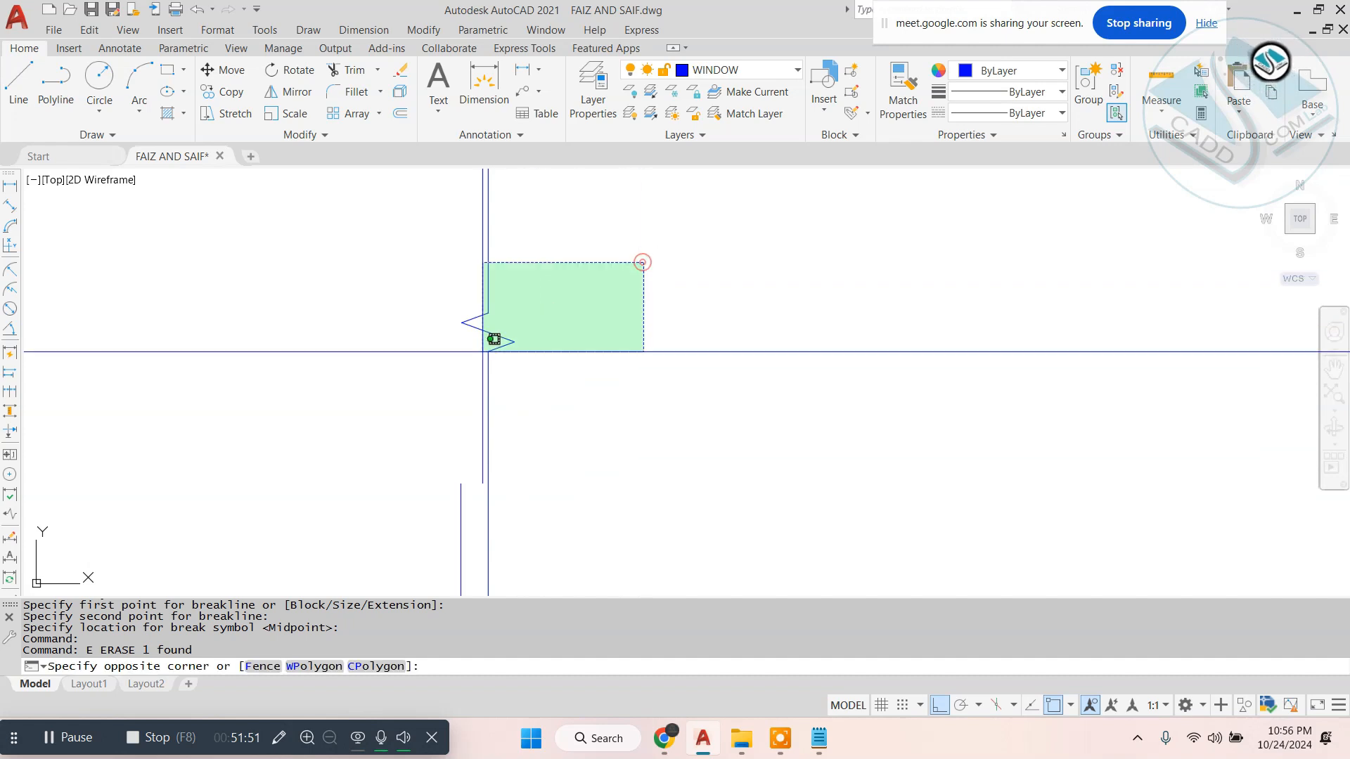
left_click(338, 407)
type("sc")
key("Return")
left_click(484, 330)
scroll(512, 322, "down", 5)
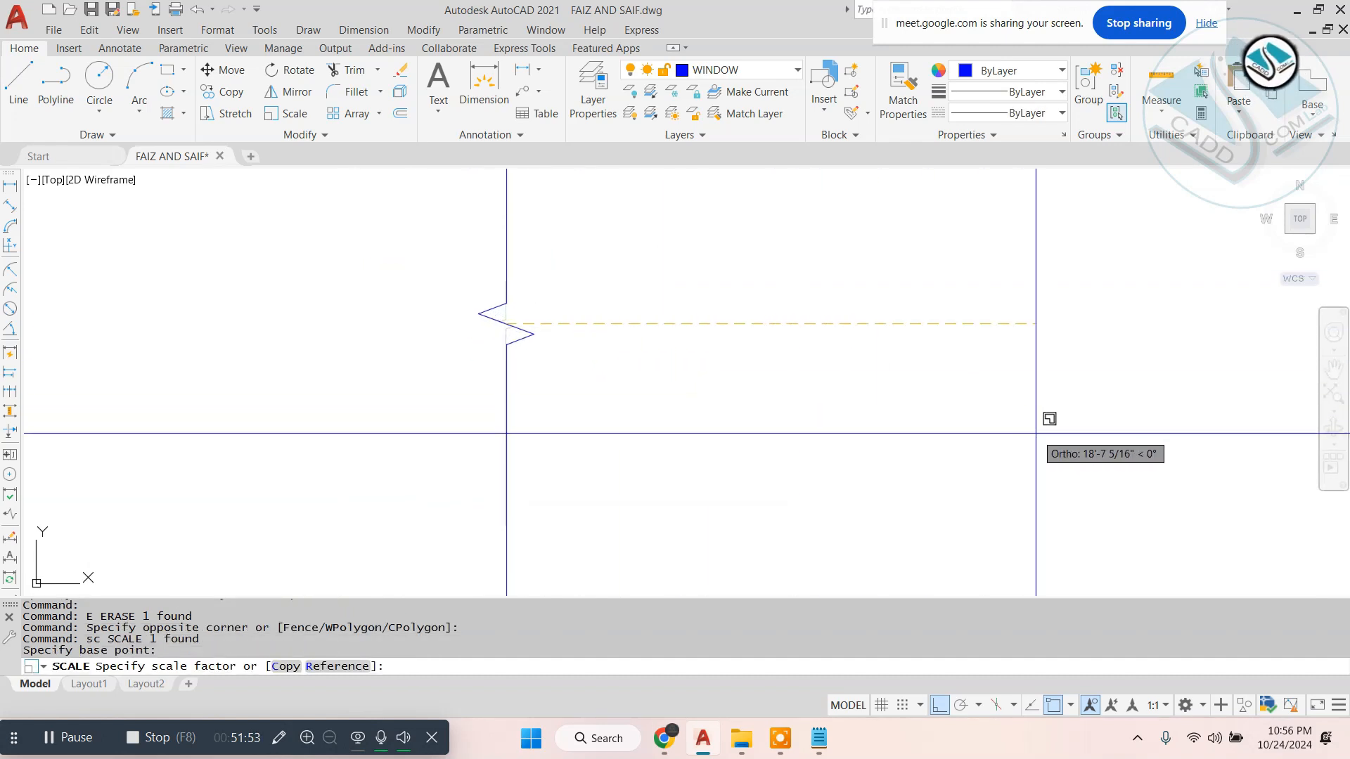
scroll(1036, 433, "down", 2)
key("Escape")
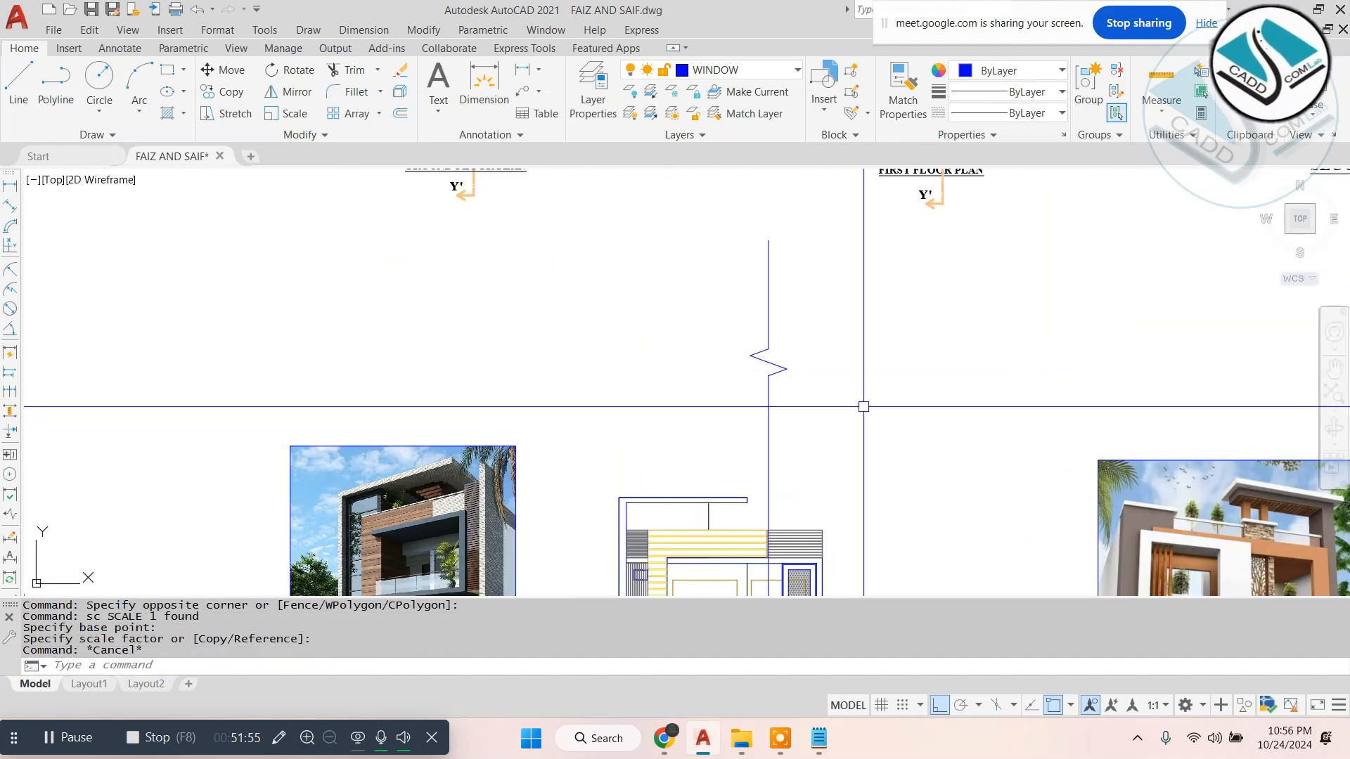
scroll(795, 334, "up", 2)
left_click(845, 297)
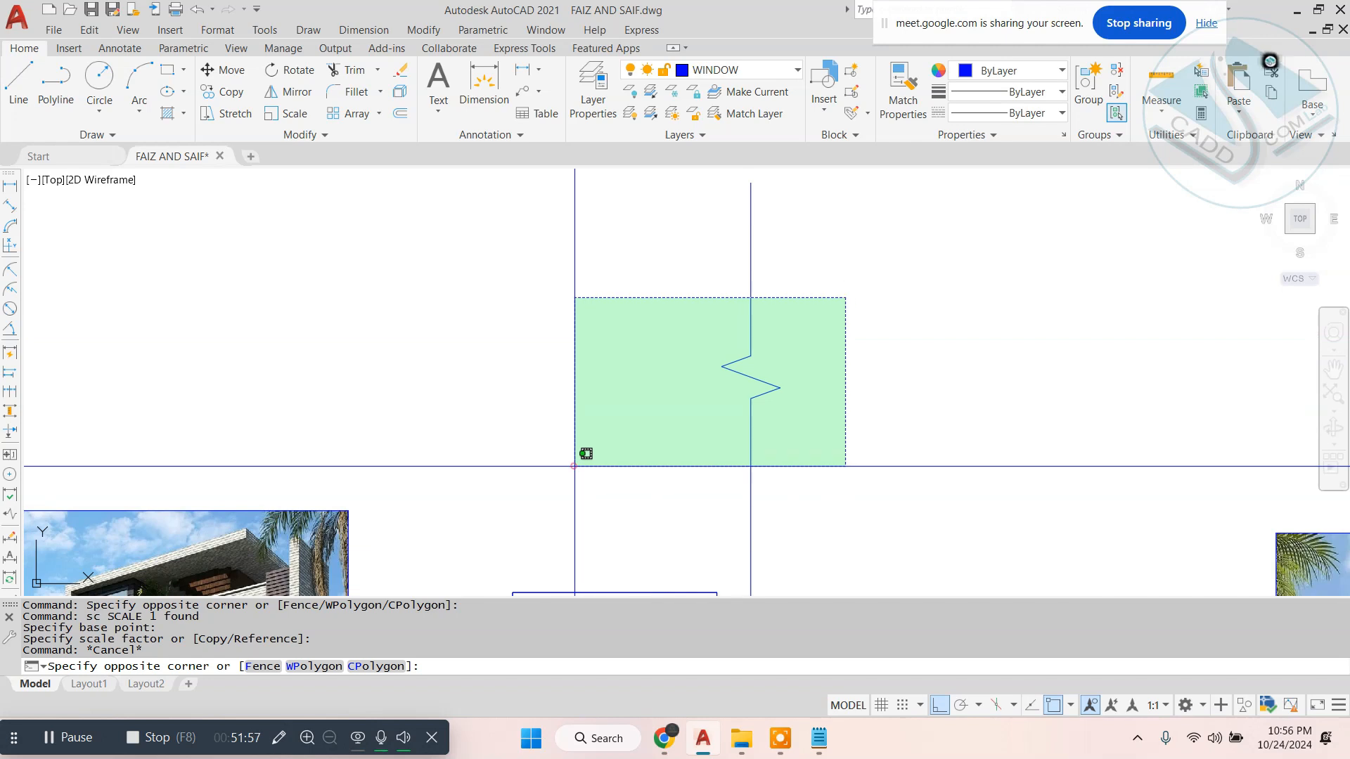
left_click(575, 466)
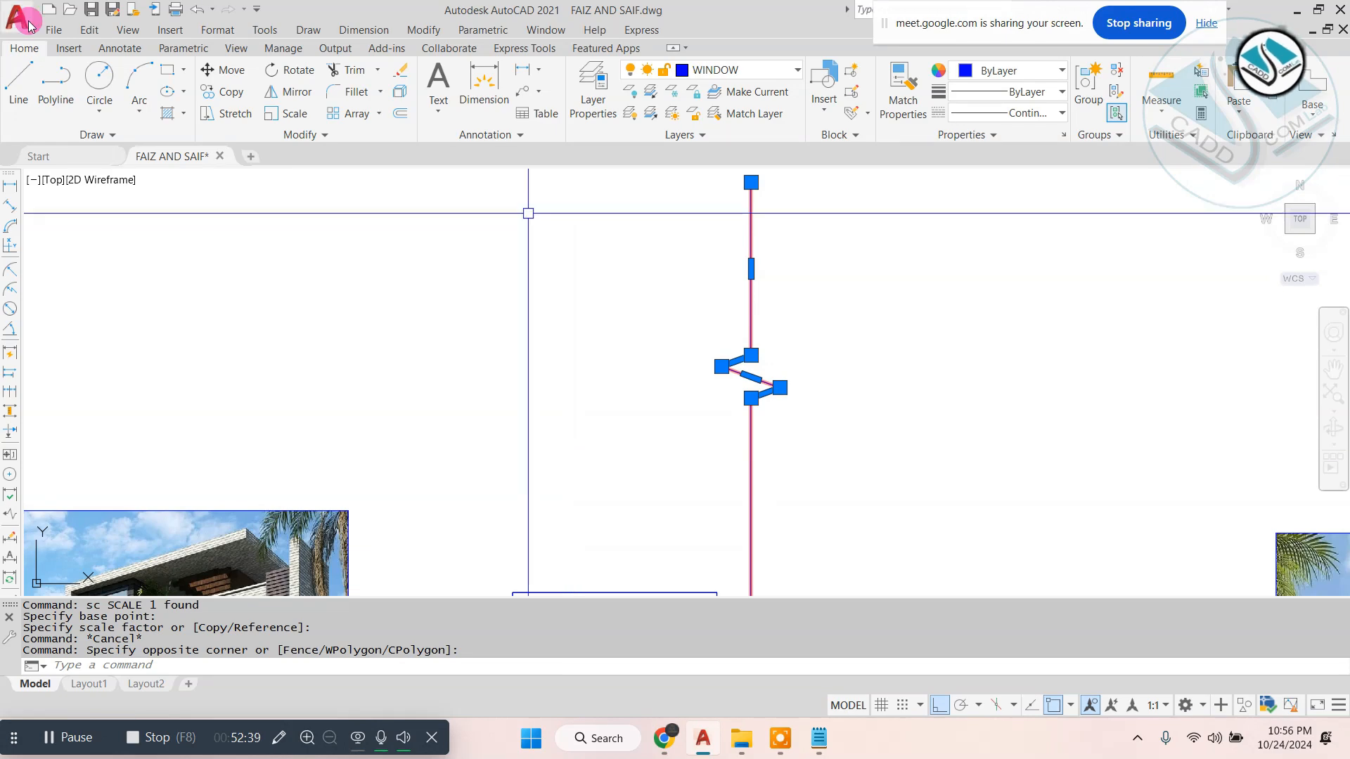
- Open the TASK 01 drawing from the recent documents on the start page
left_click(60, 155)
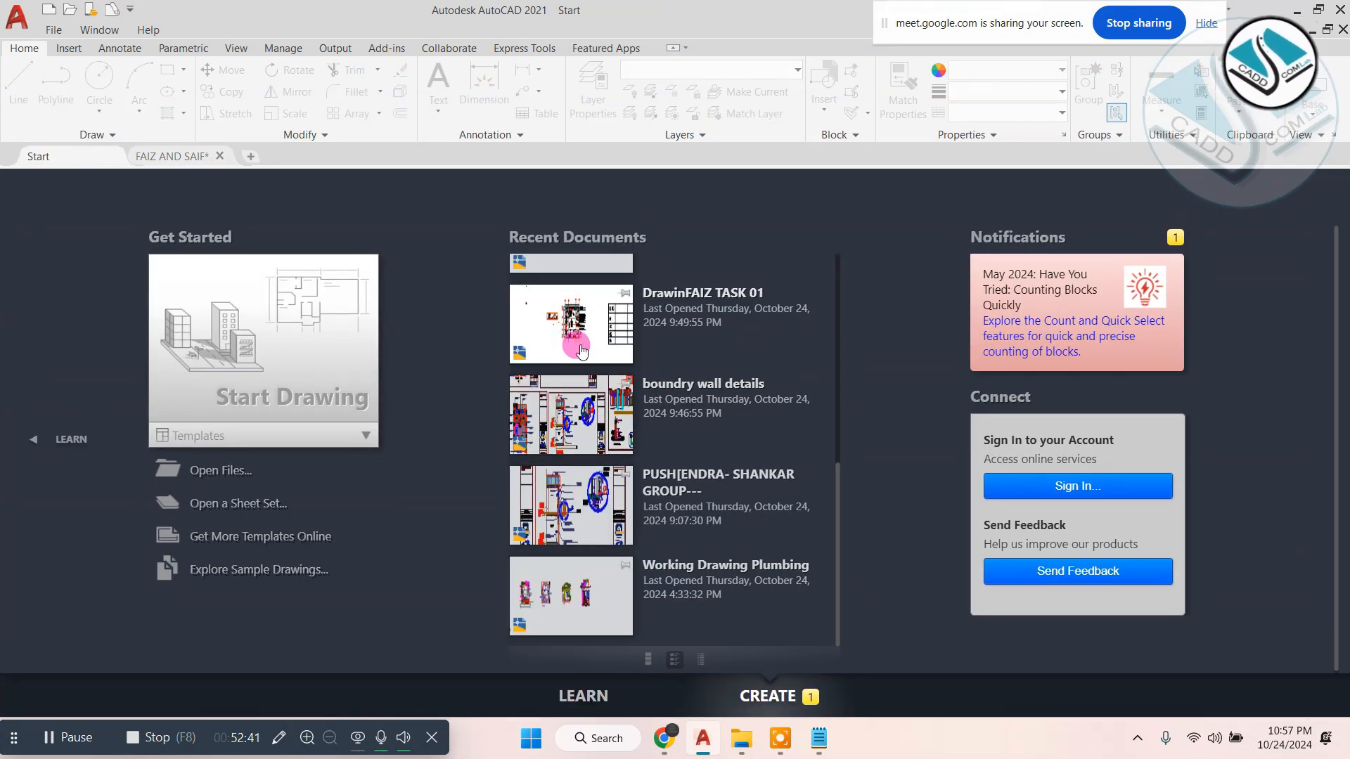
left_click(573, 307)
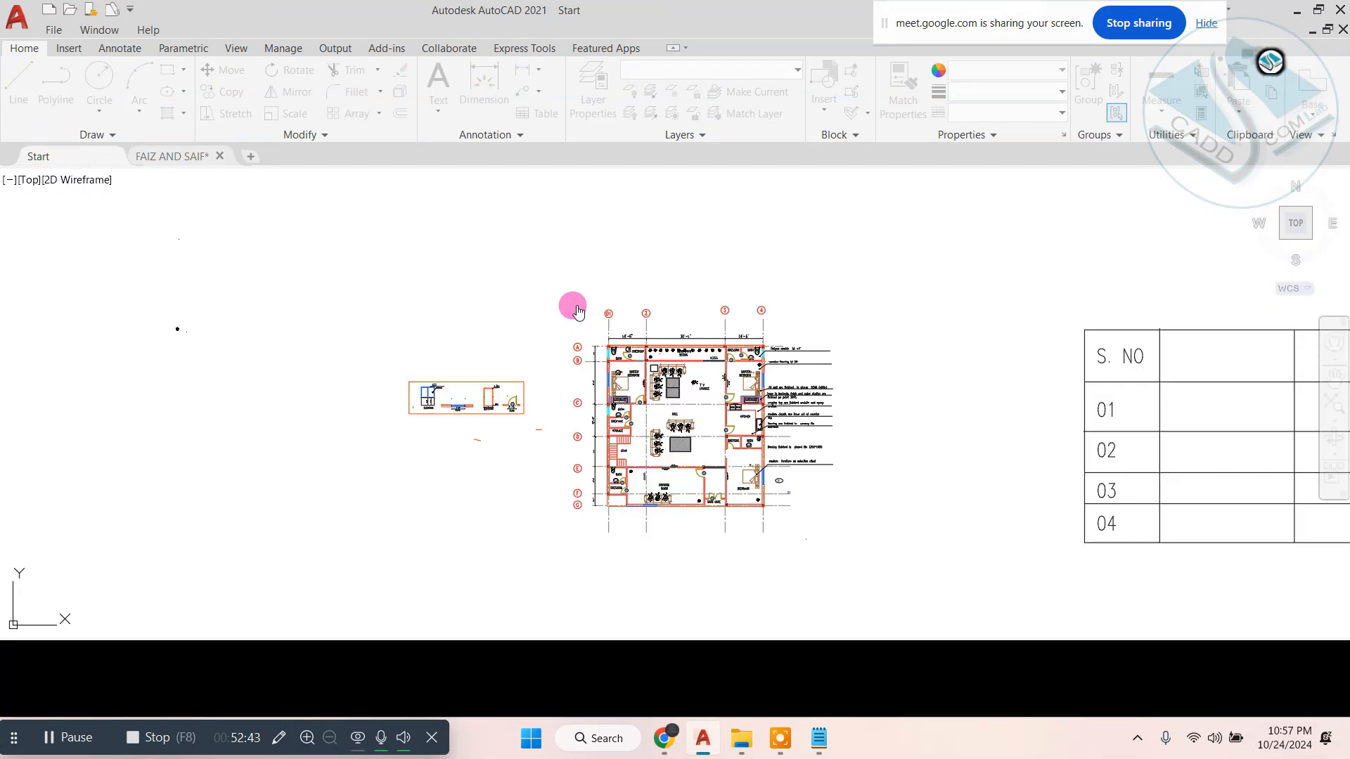